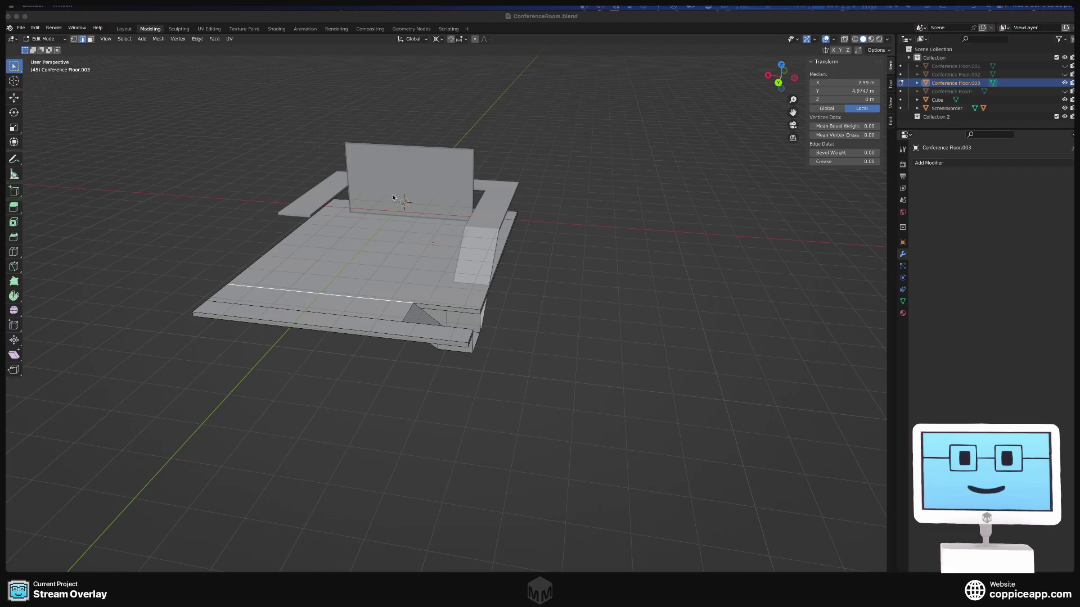
# - Deselect the floor edge, leave mesh editing and unhide all the hidden conference room objects
pyautogui.moveTo(395, 198); pyautogui.dragTo(523, 222, button='middle')
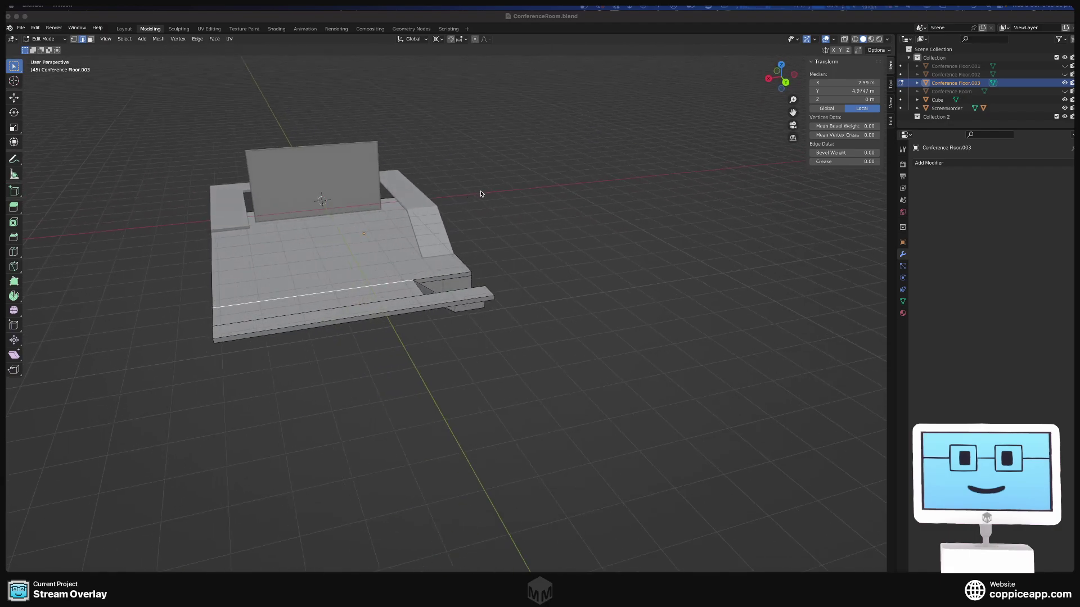
pyautogui.moveTo(482, 193)
pyautogui.mouseDown(button='middle')
pyautogui.moveTo(471, 197)
pyautogui.moveTo(485, 193)
pyautogui.mouseUp(button='middle')
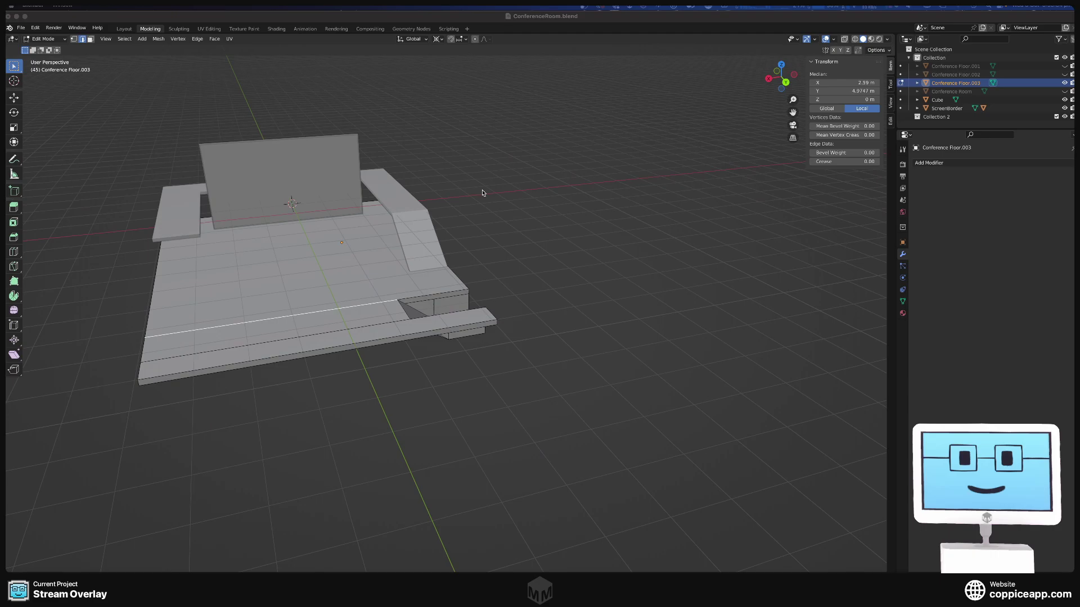
pyautogui.click(481, 192)
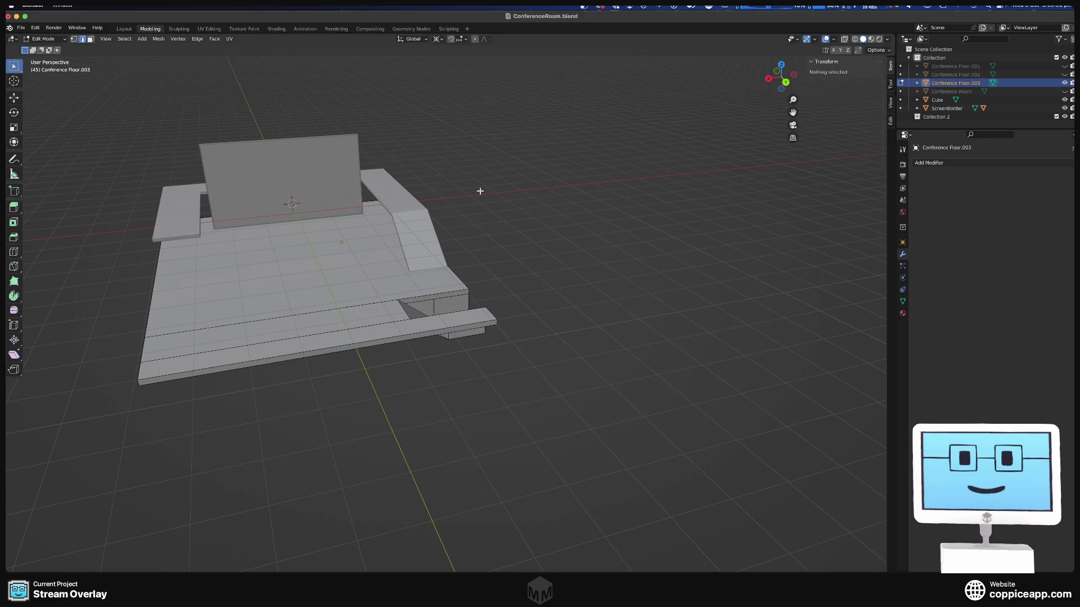
pyautogui.hotkey('alt', 'h')
pyautogui.click(481, 141)
pyautogui.press('Tab')
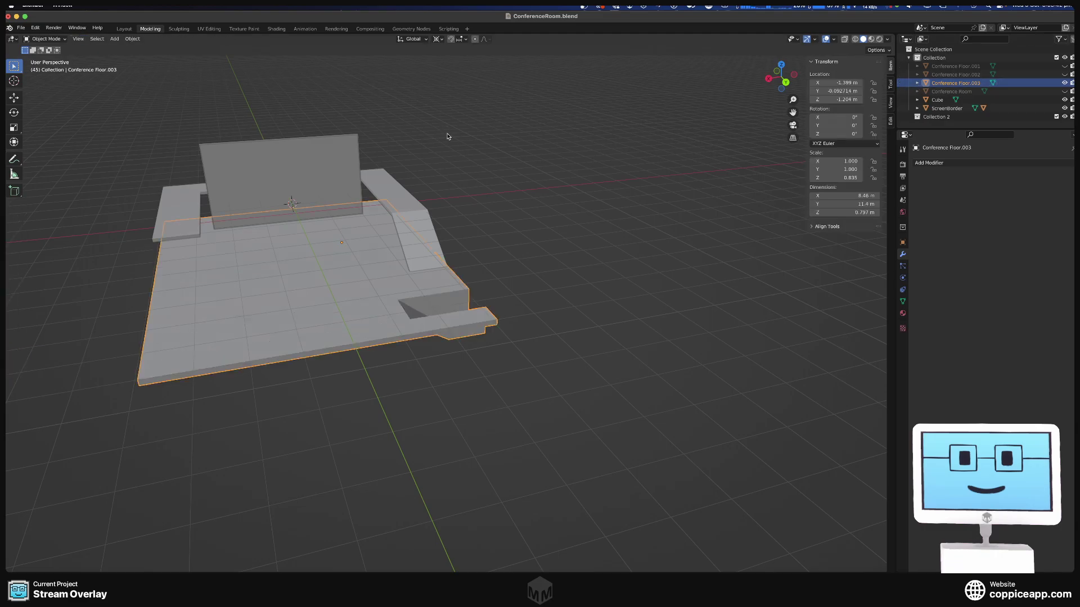
pyautogui.hotkey('alt', 'h')
pyautogui.scroll(-10, 585, 176)
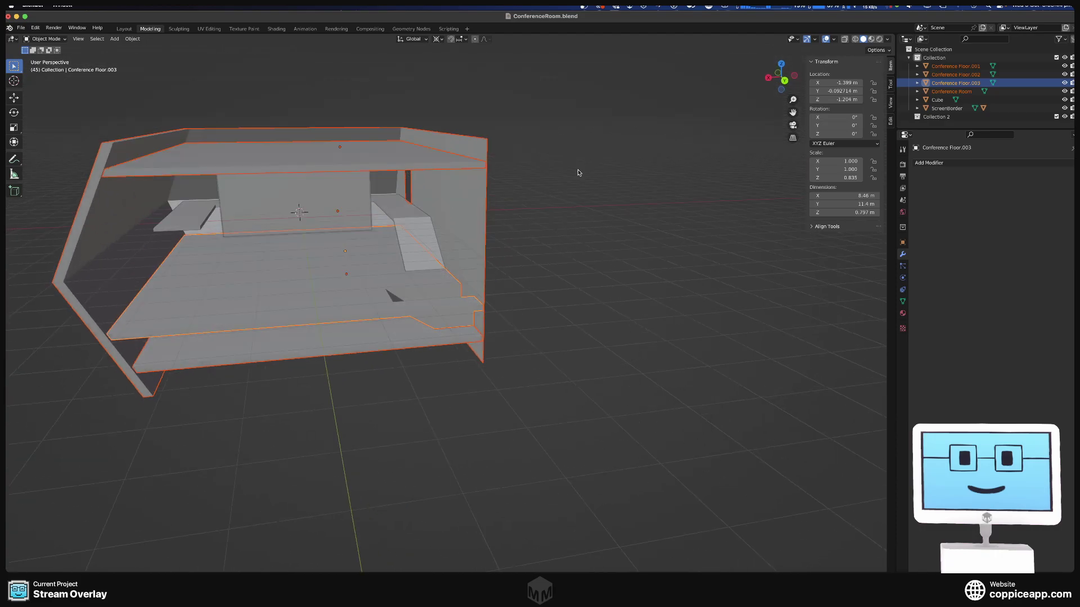
pyautogui.scroll(-10, 590, 168)
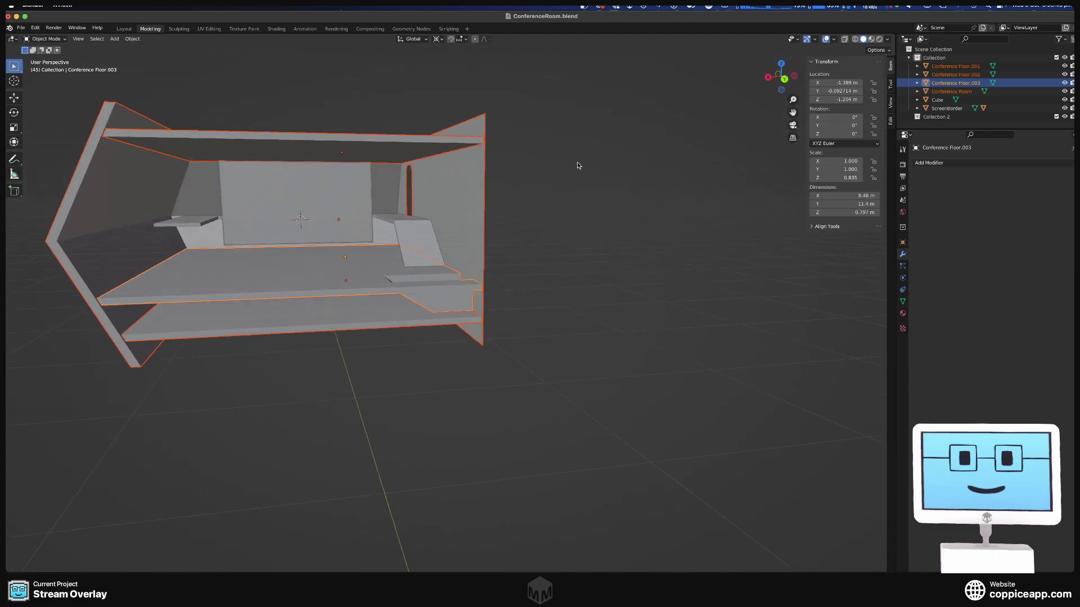
pyautogui.scroll(-10, 596, 164)
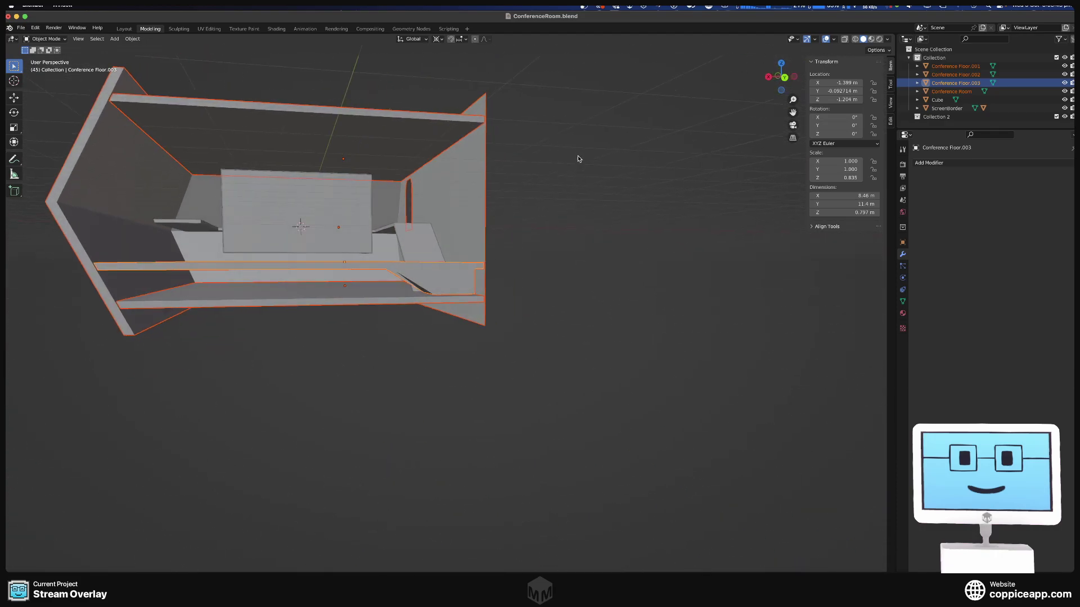
# - Hide the ceiling slab and delete the lowest floor slab, Conference Floor.001
pyautogui.click(408, 145)
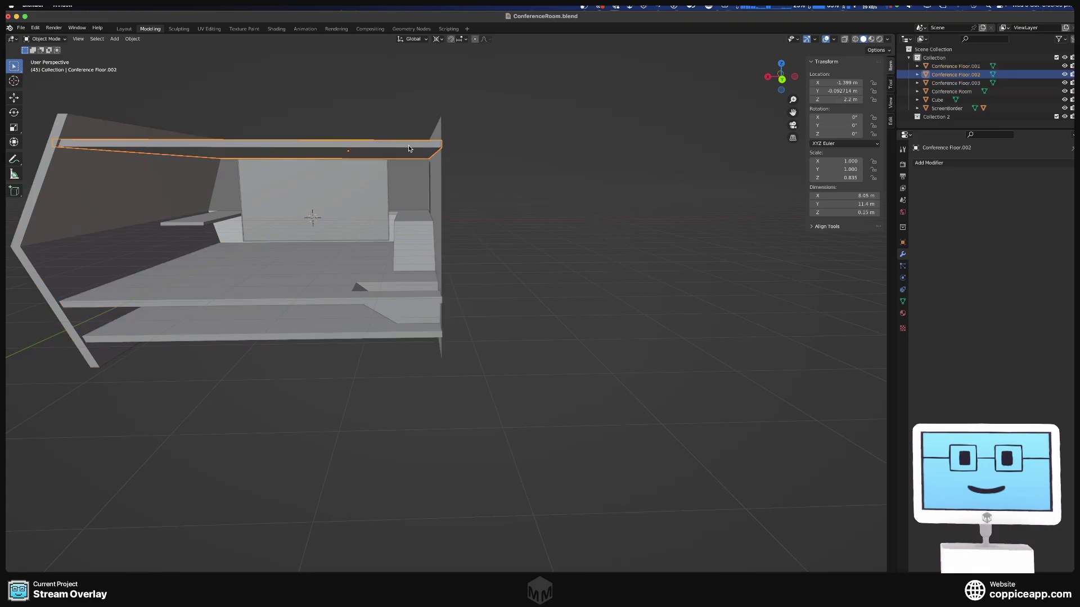
pyautogui.press('h')
pyautogui.click(325, 315)
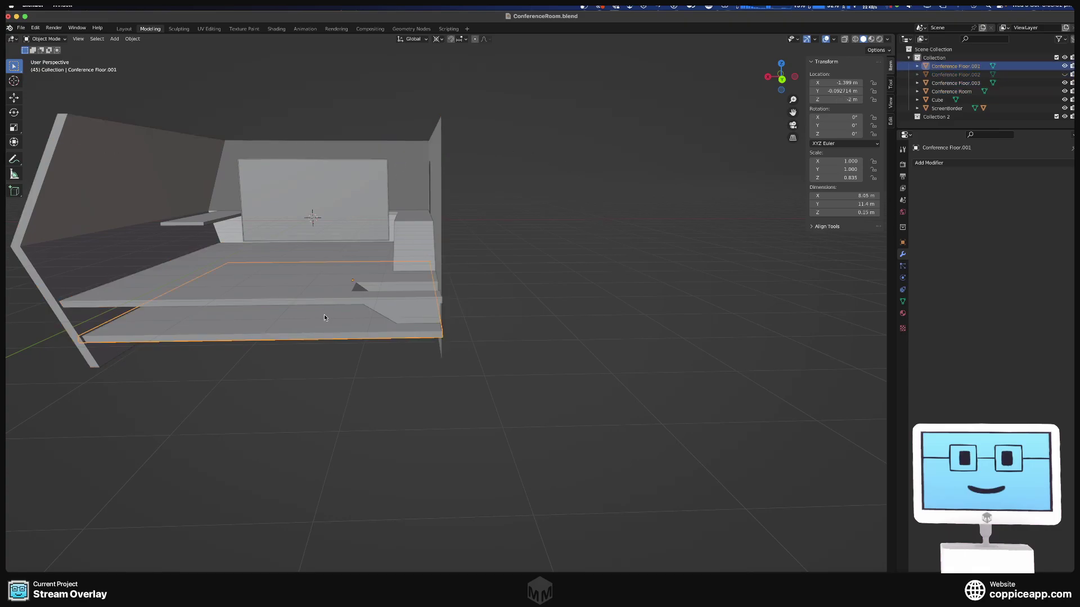
pyautogui.press('x')
pyautogui.click(324, 315)
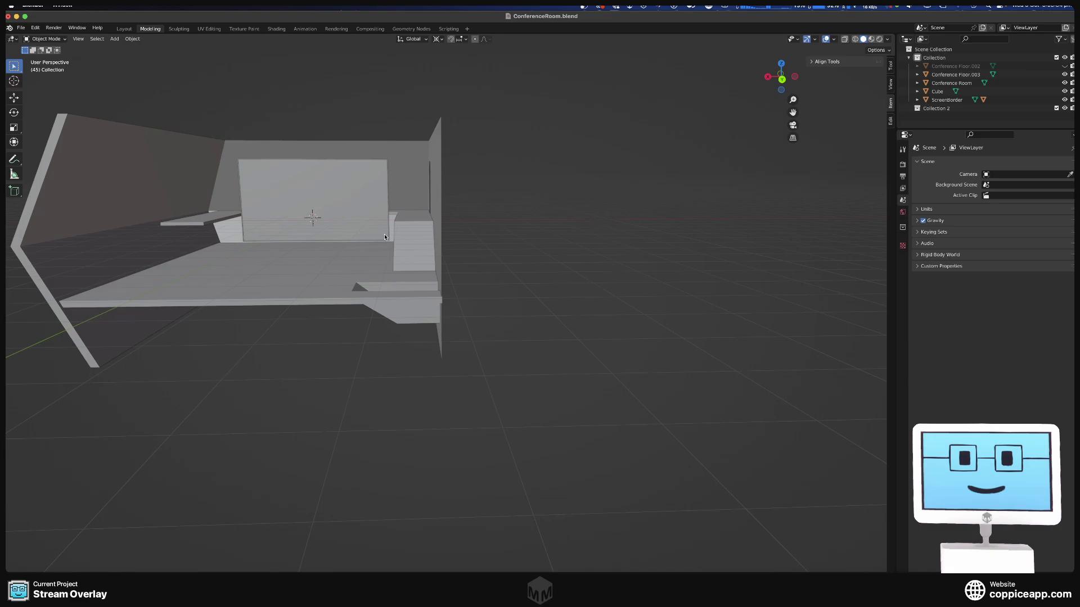
# - Examine the open conference room from the front, side and above, including the screen, side ledges, ramp and floor
pyautogui.moveTo(324, 315); pyautogui.dragTo(465, 198, button='middle')
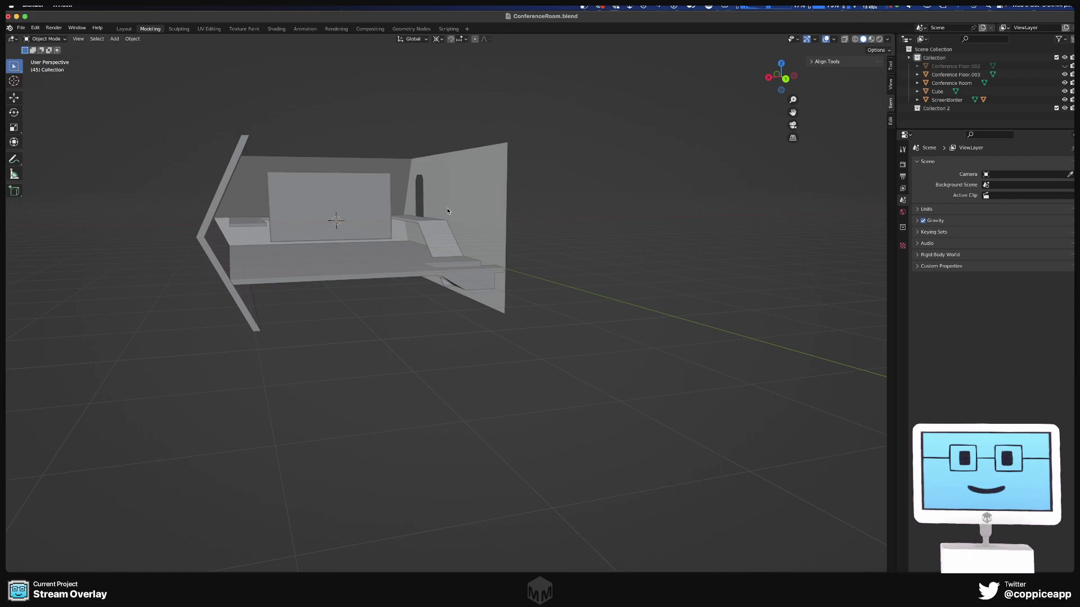
pyautogui.moveTo(449, 211); pyautogui.dragTo(429, 232, button='middle')
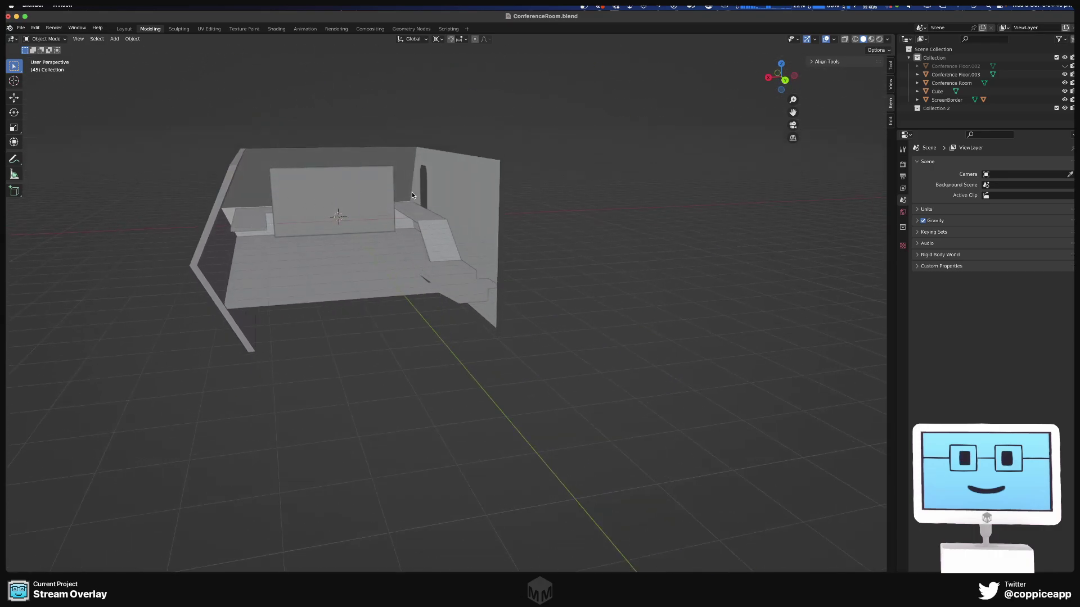
pyautogui.moveTo(411, 195); pyautogui.dragTo(442, 233, button='middle')
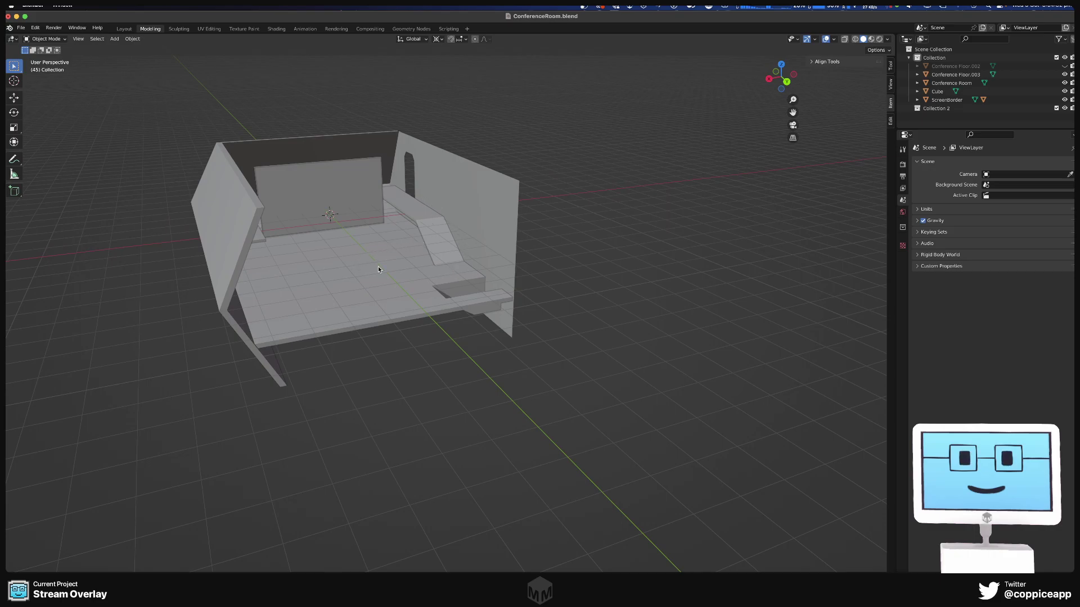
pyautogui.moveTo(401, 254); pyautogui.dragTo(457, 255, button='middle')
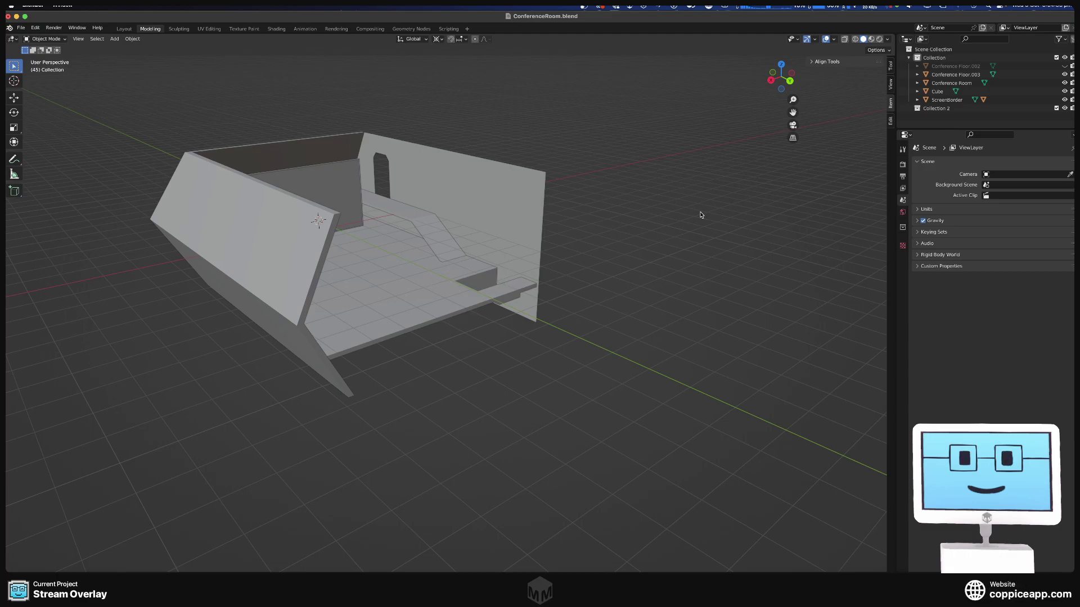
pyautogui.moveTo(701, 216); pyautogui.dragTo(659, 208, button='middle')
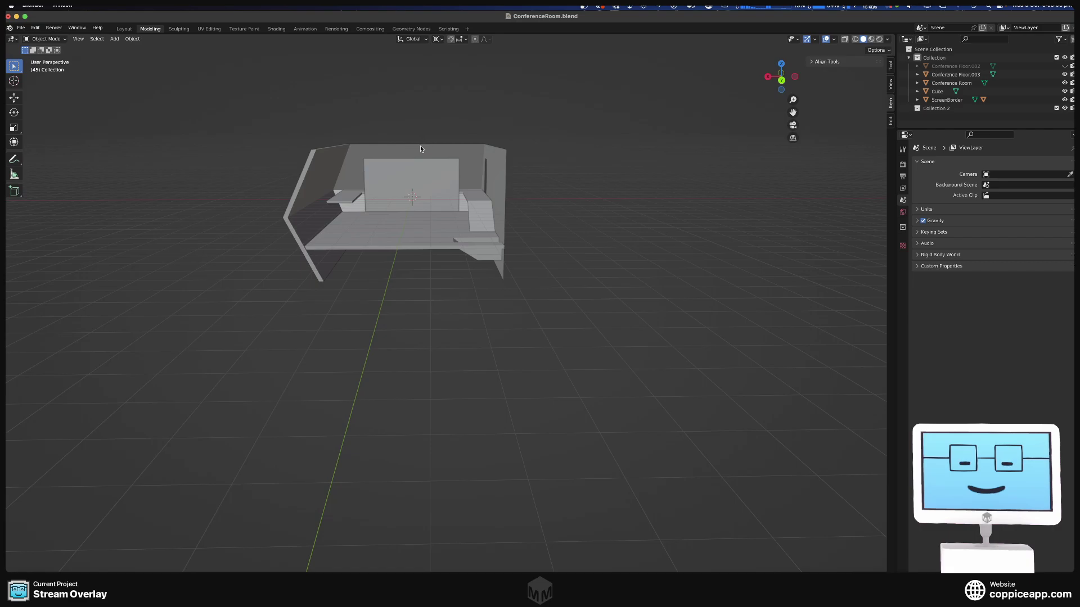
pyautogui.scroll(5, 416, 154)
pyautogui.moveTo(417, 153); pyautogui.dragTo(467, 246, button='middle')
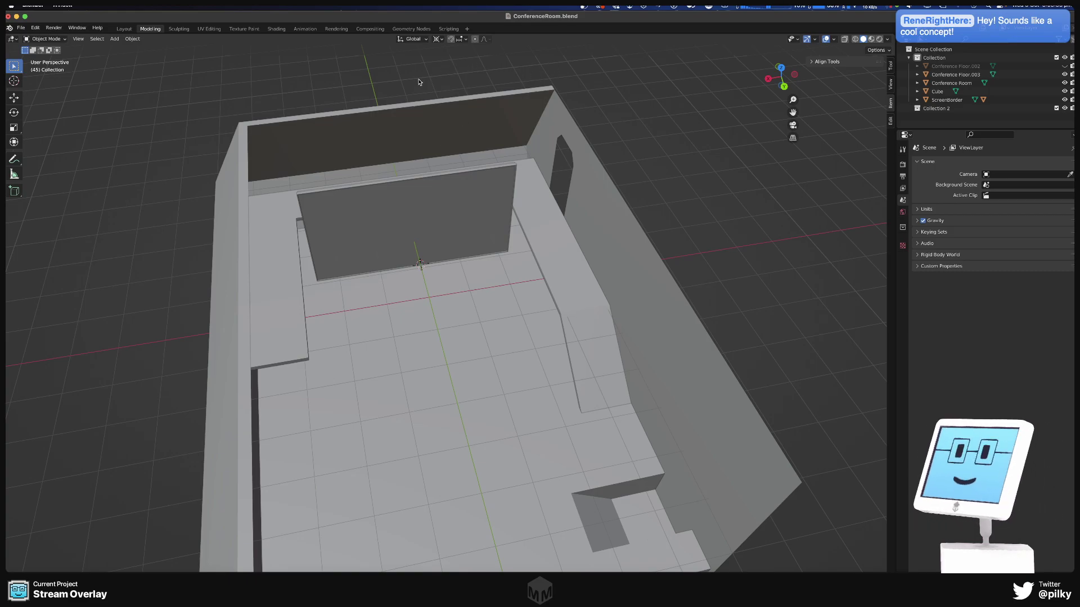
pyautogui.click(523, 247)
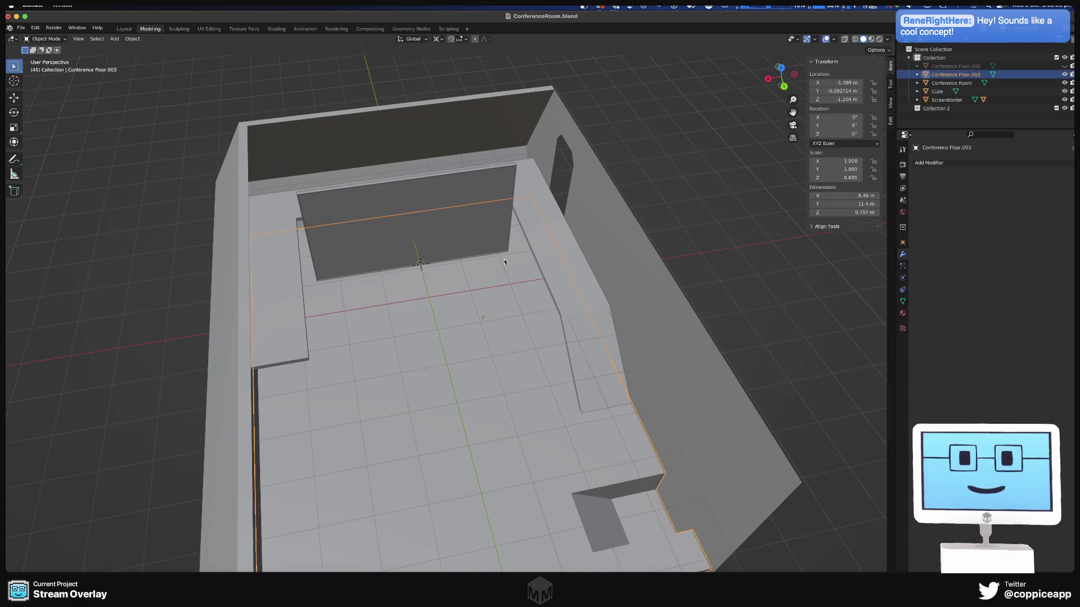
pyautogui.moveTo(694, 171); pyautogui.dragTo(680, 137, button='middle')
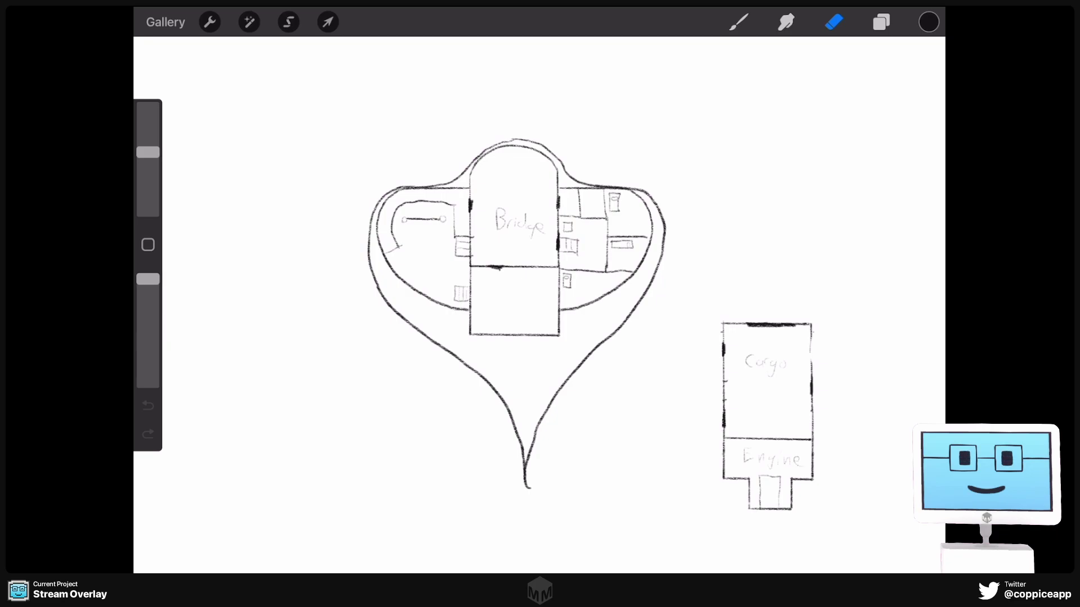
# - In the Procreate ship plan, brush on Layer 3 to shade the gap left of the Bridge and curve the inner hull line into it
pyautogui.scroll(5, 524, 254)
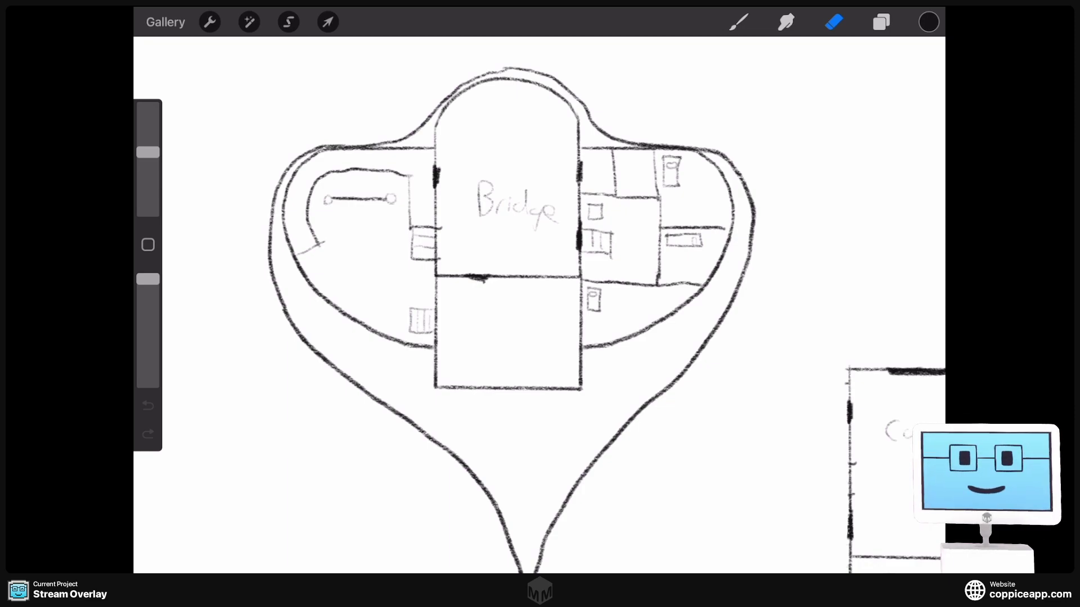
pyautogui.press('b')
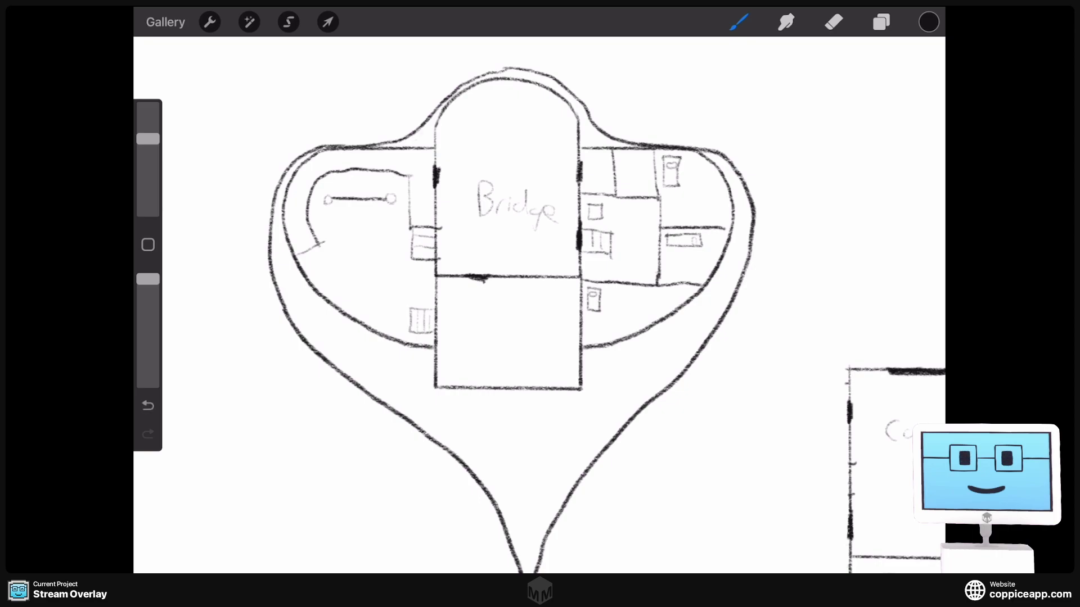
pyautogui.click(881, 22)
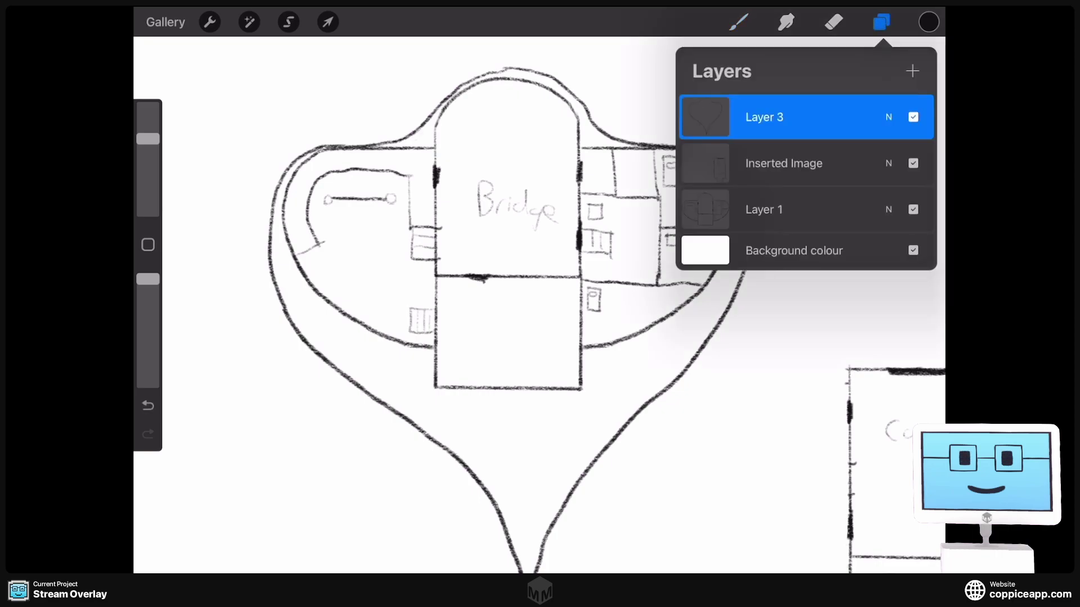
pyautogui.click(881, 22)
pyautogui.moveTo(409, 143); pyautogui.dragTo(429, 131)
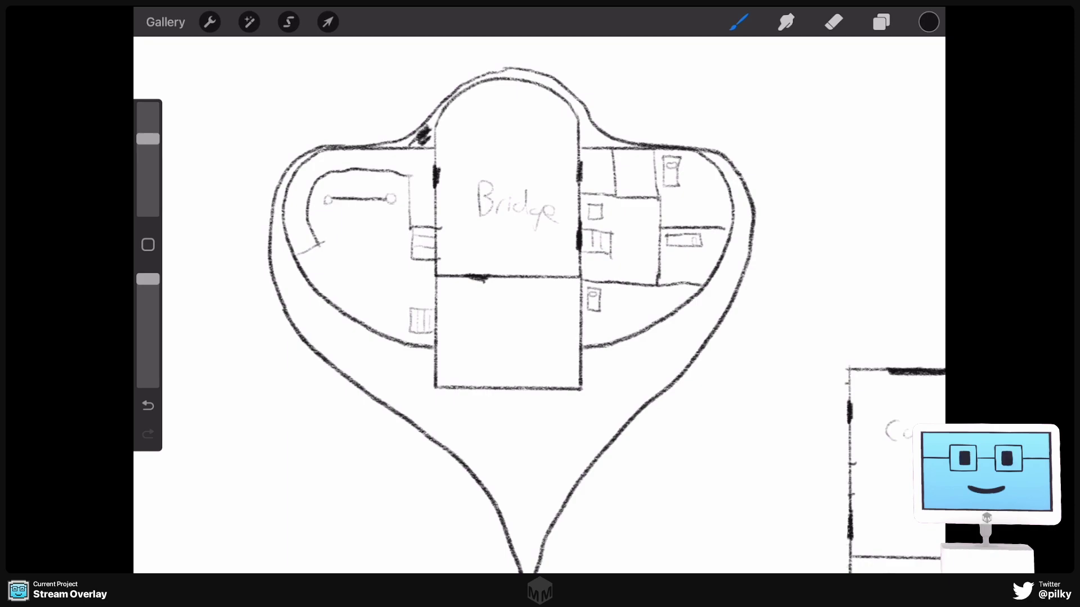
pyautogui.moveTo(360, 149)
pyautogui.mouseDown()
pyautogui.moveTo(420, 147)
pyautogui.moveTo(441, 117)
pyautogui.mouseUp()
# - Draw a matching hull curve on the Bridge's right side and trace the right hull down toward the tail
pyautogui.moveTo(589, 130)
pyautogui.mouseDown()
pyautogui.moveTo(635, 147)
pyautogui.moveTo(605, 140)
pyautogui.mouseUp()
pyautogui.moveTo(572, 116)
pyautogui.mouseDown()
pyautogui.moveTo(610, 145)
pyautogui.moveTo(635, 147)
pyautogui.mouseUp()
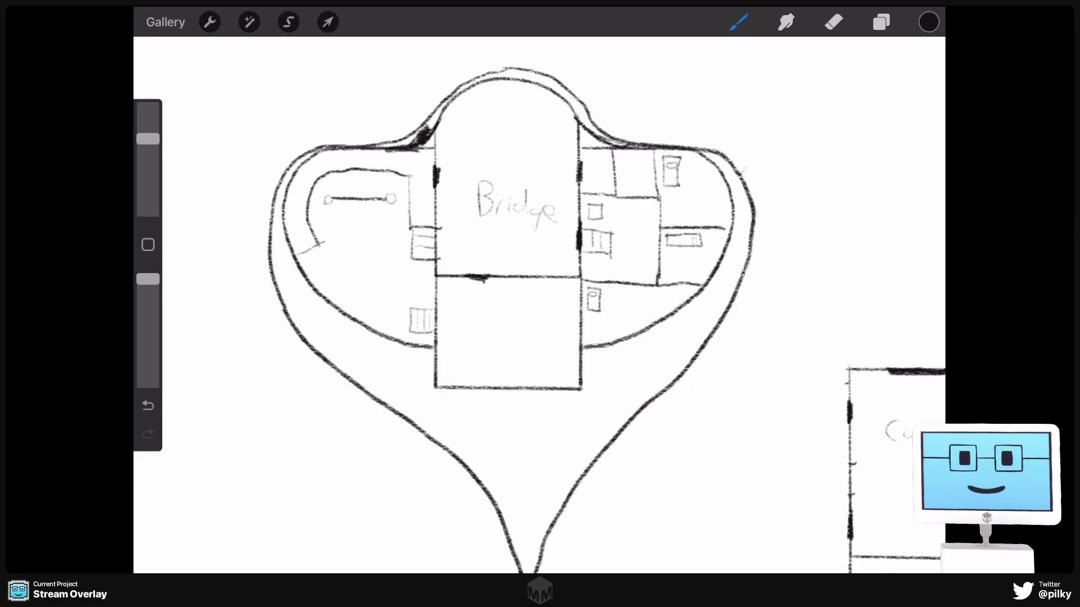
pyautogui.moveTo(738, 167)
pyautogui.mouseDown()
pyautogui.moveTo(757, 261)
pyautogui.moveTo(734, 276)
pyautogui.mouseUp()
pyautogui.moveTo(731, 208)
pyautogui.mouseDown()
pyautogui.moveTo(722, 262)
pyautogui.moveTo(562, 444)
pyautogui.moveTo(549, 495)
pyautogui.mouseUp()
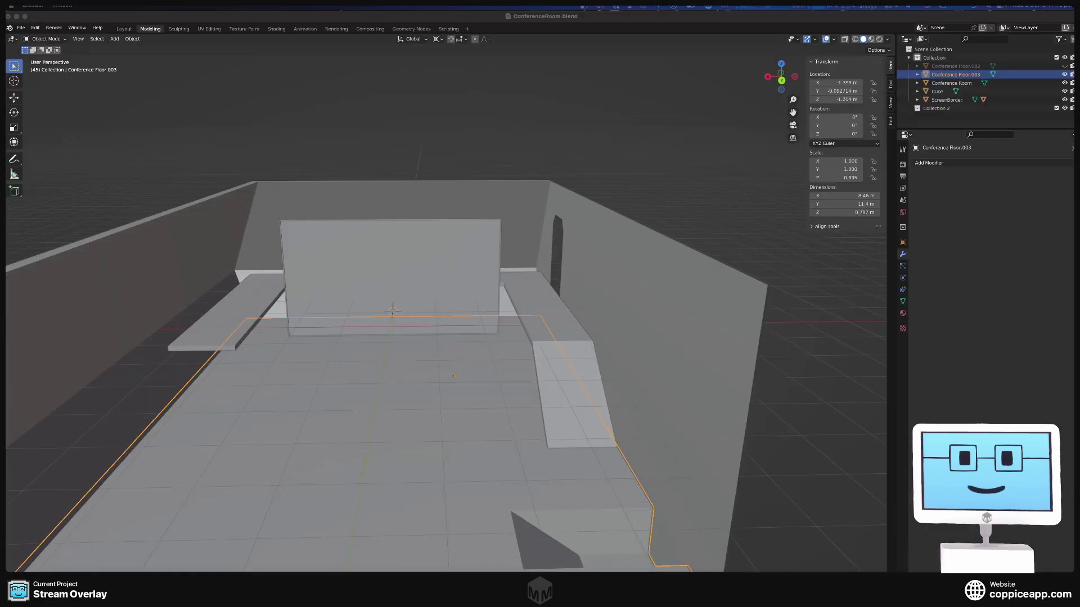
# - Switch back to the Blender room model and examine its angled left wall, floor, ramp and doorway from several angles
pyautogui.moveTo(674, 211); pyautogui.dragTo(662, 189, button='middle')
pyautogui.scroll(5, 555, 210)
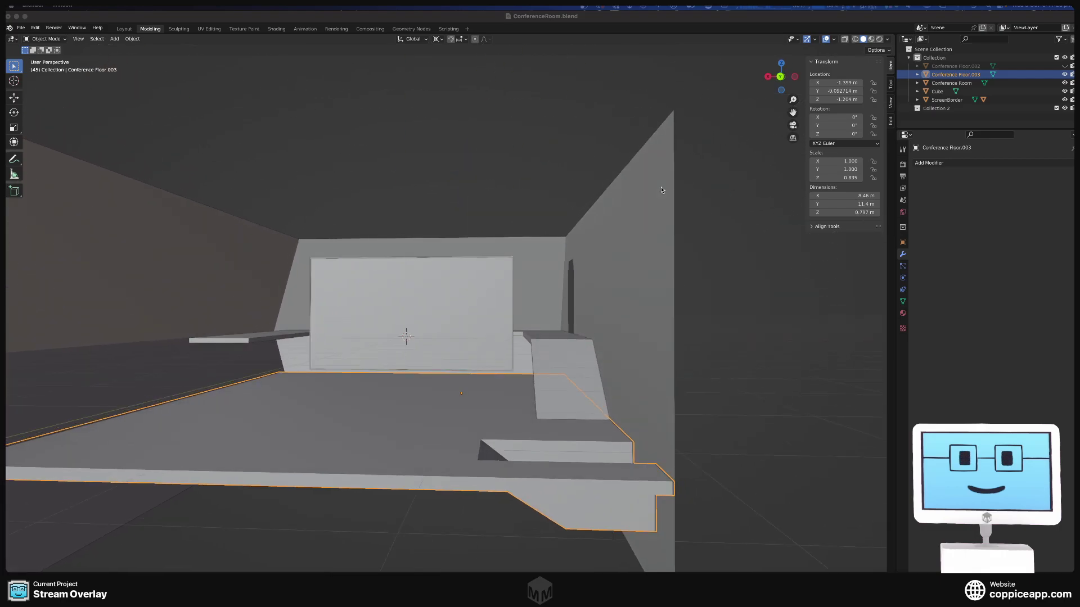
pyautogui.scroll(-3, 538, 209)
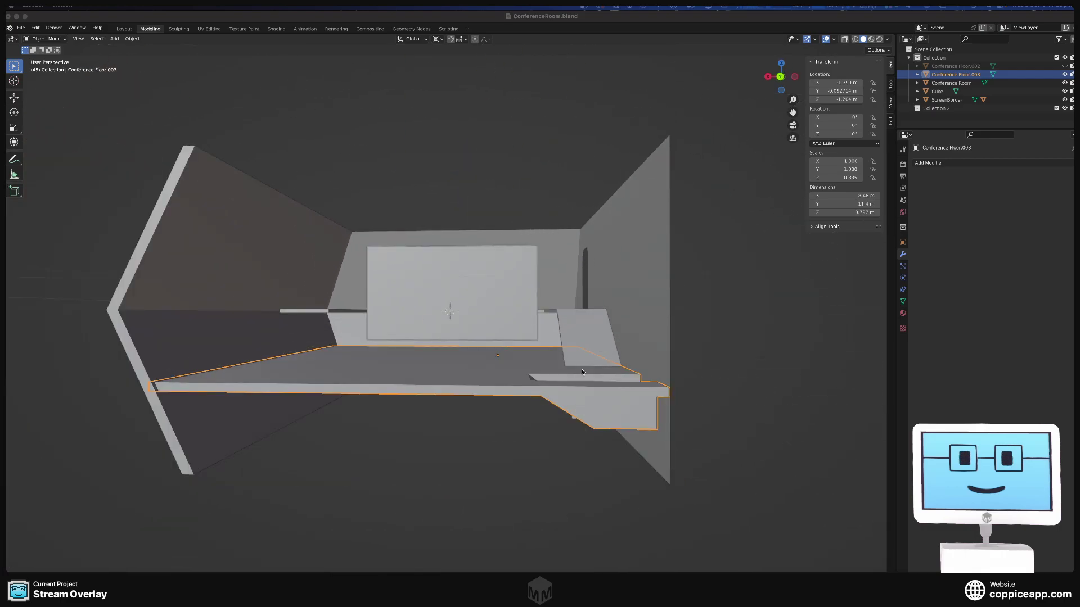
pyautogui.moveTo(601, 234); pyautogui.dragTo(687, 415, button='middle')
pyautogui.moveTo(410, 357); pyautogui.dragTo(428, 376, button='middle')
pyautogui.scroll(-4, 420, 345)
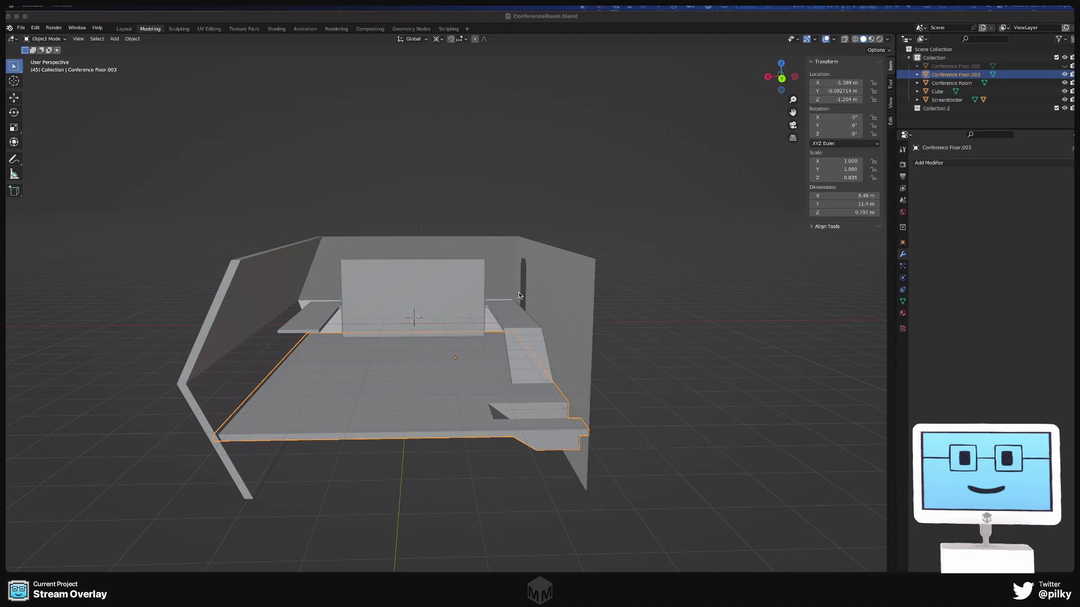
pyautogui.moveTo(505, 264); pyautogui.dragTo(508, 287, button='middle')
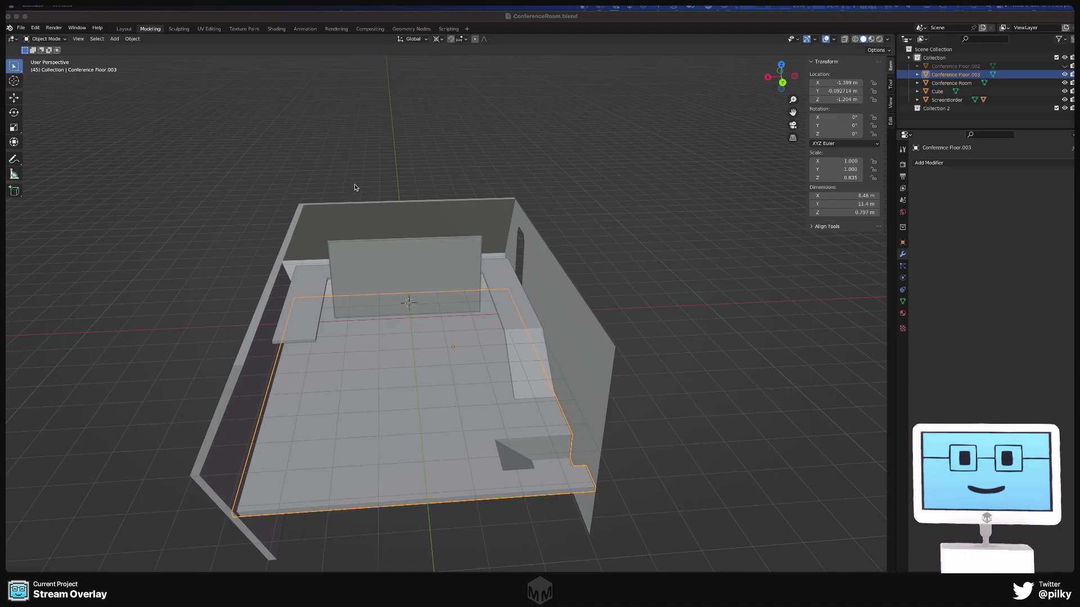
pyautogui.moveTo(354, 184); pyautogui.dragTo(276, 188, button='middle')
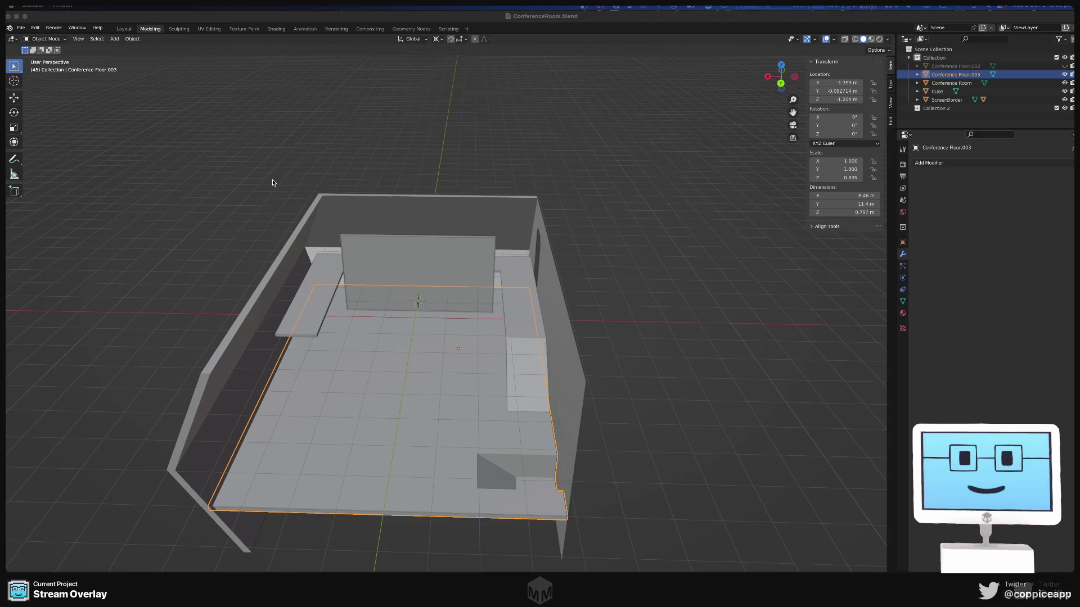
pyautogui.moveTo(292, 296); pyautogui.dragTo(273, 381, button='middle')
pyautogui.moveTo(261, 356); pyautogui.dragTo(233, 368, button='middle')
pyautogui.moveTo(390, 367)
pyautogui.mouseDown(button='middle')
pyautogui.moveTo(386, 376)
pyautogui.moveTo(404, 371)
pyautogui.mouseUp(button='middle')
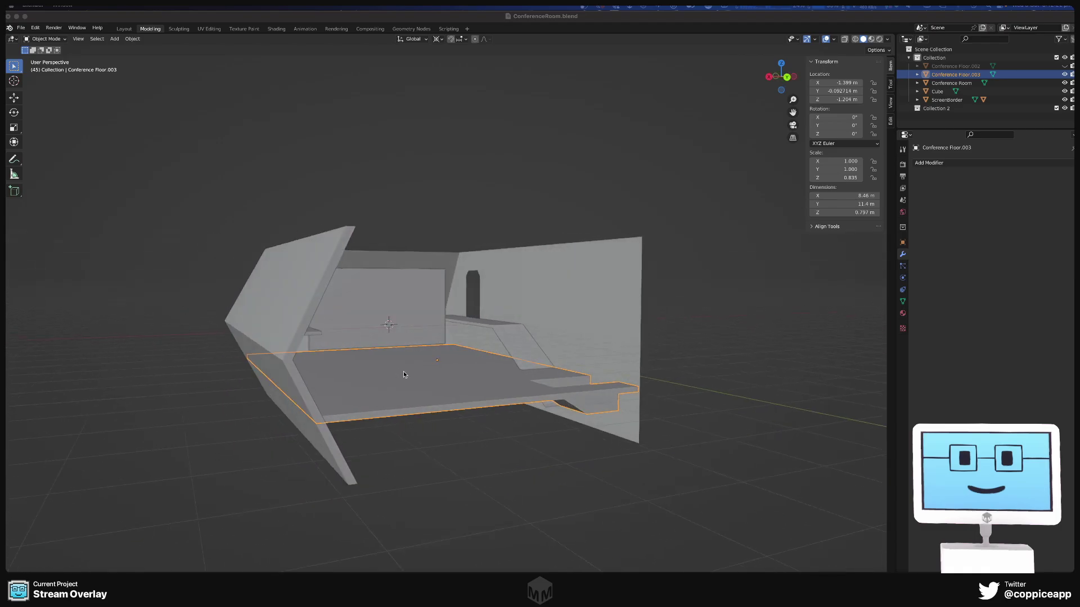
pyautogui.moveTo(432, 319); pyautogui.dragTo(281, 342, button='middle')
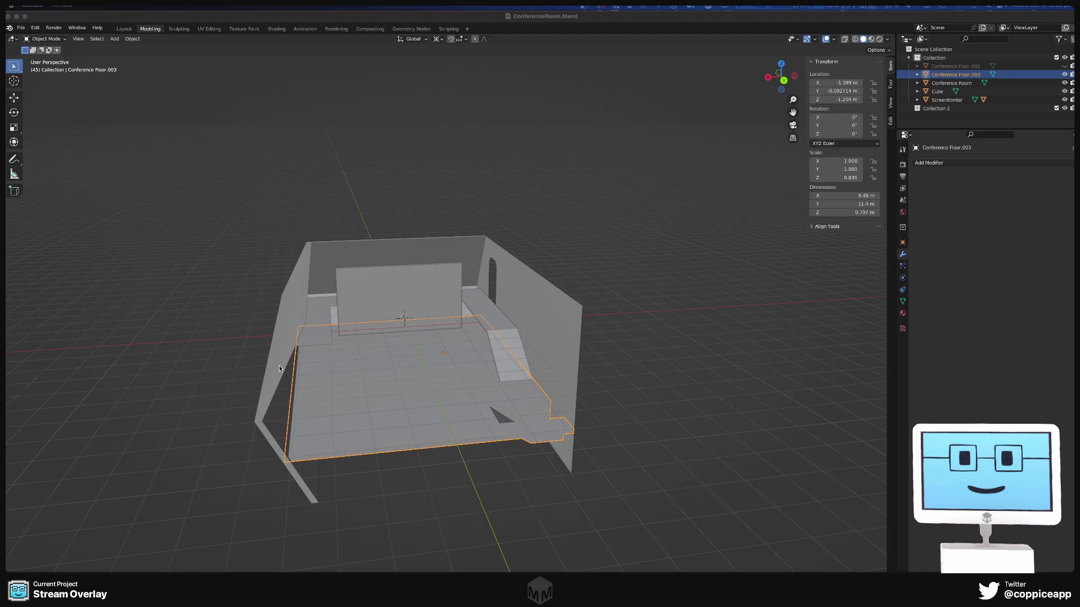
# - Delete the vertices of the angled left wall from the Conference Room mesh
pyautogui.click(282, 364)
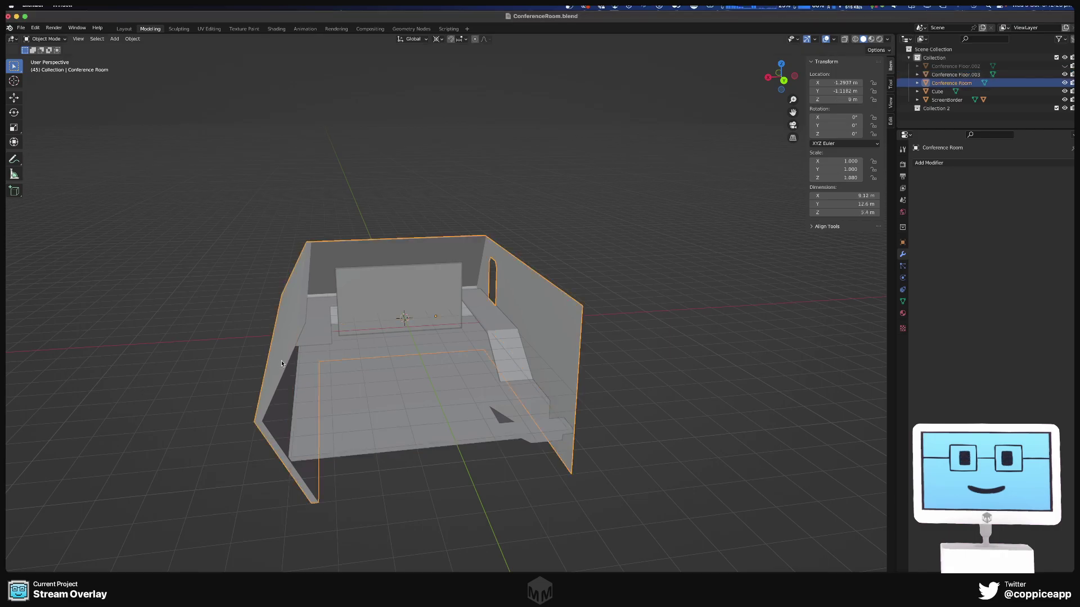
pyautogui.press('Tab')
pyautogui.moveTo(180, 211); pyautogui.dragTo(426, 538)
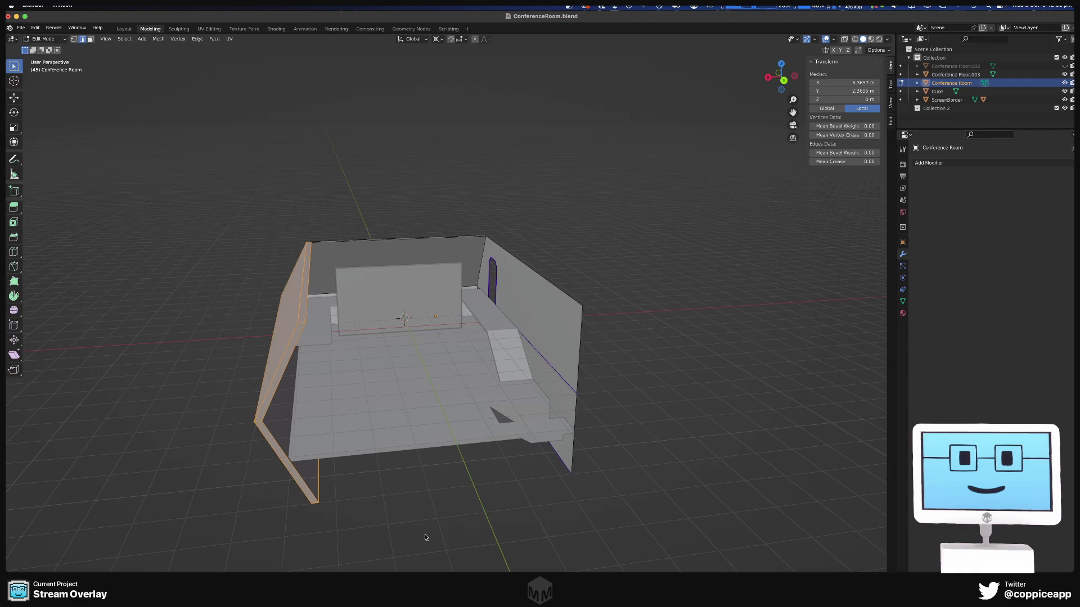
pyautogui.press('x')
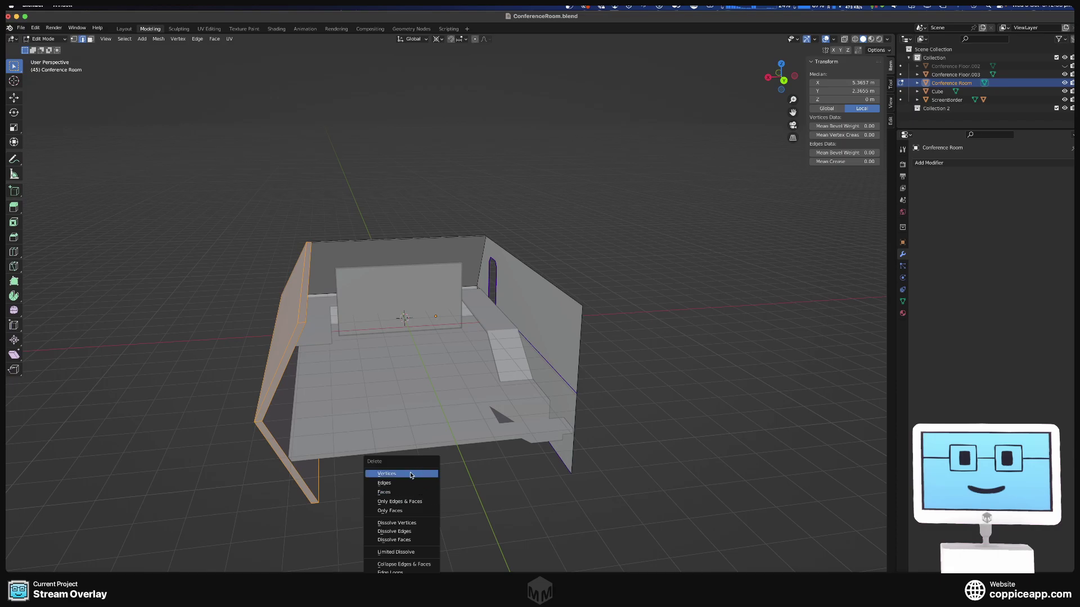
pyautogui.click(414, 476)
pyautogui.moveTo(400, 465); pyautogui.dragTo(433, 380, button='middle')
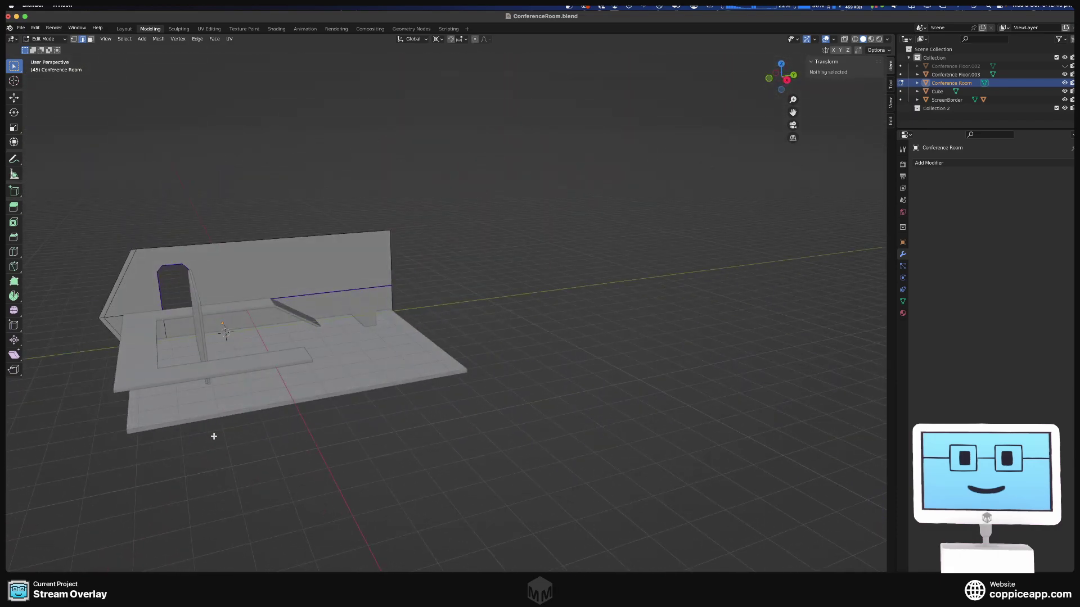
# - Return the Conference Room wall from Edit Mode to Object Mode
pyautogui.moveTo(214, 436); pyautogui.dragTo(512, 458, button='middle')
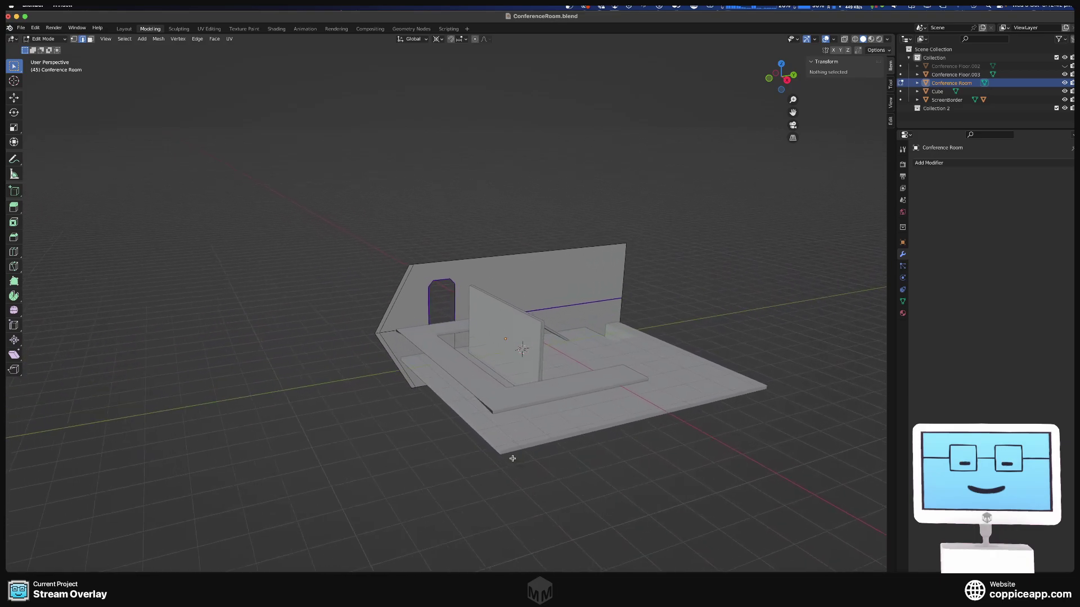
pyautogui.moveTo(424, 417); pyautogui.dragTo(462, 338, button='middle')
pyautogui.scroll(-2, 703, 406)
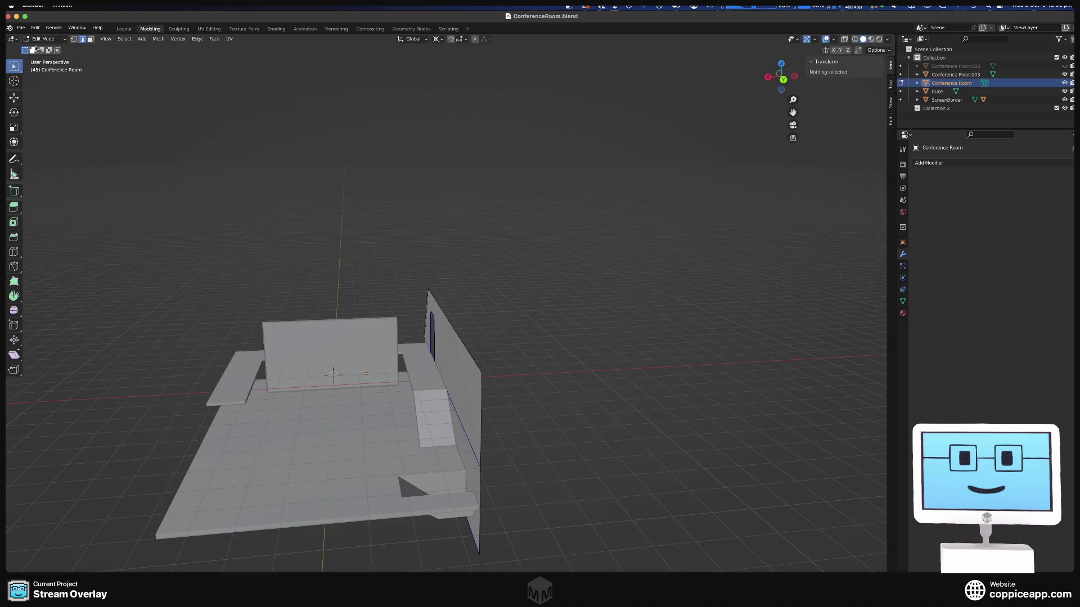
pyautogui.click(22, 28)
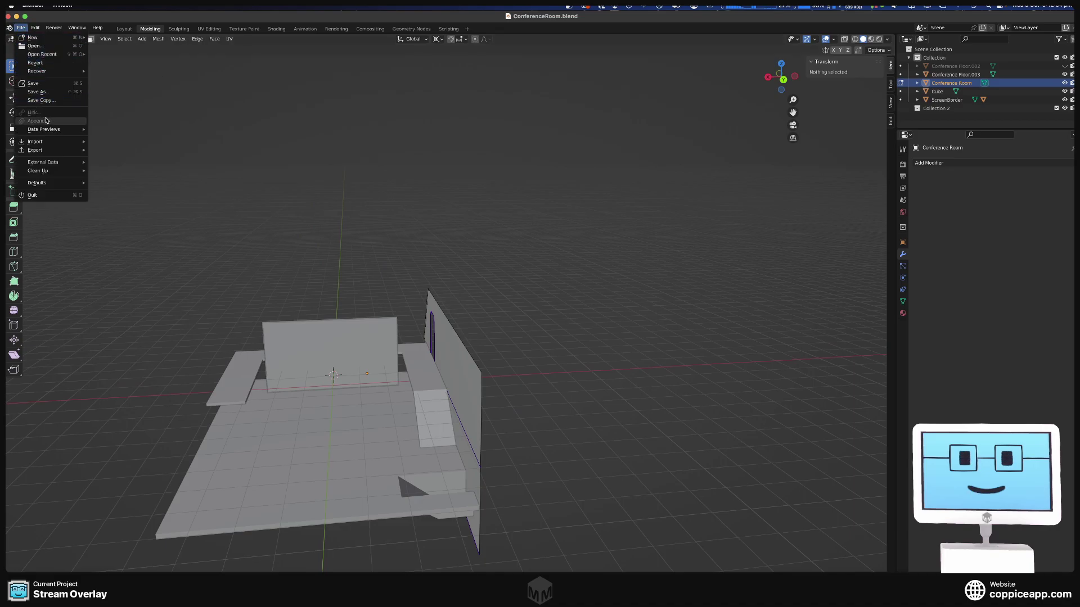
pyautogui.press('Tab')
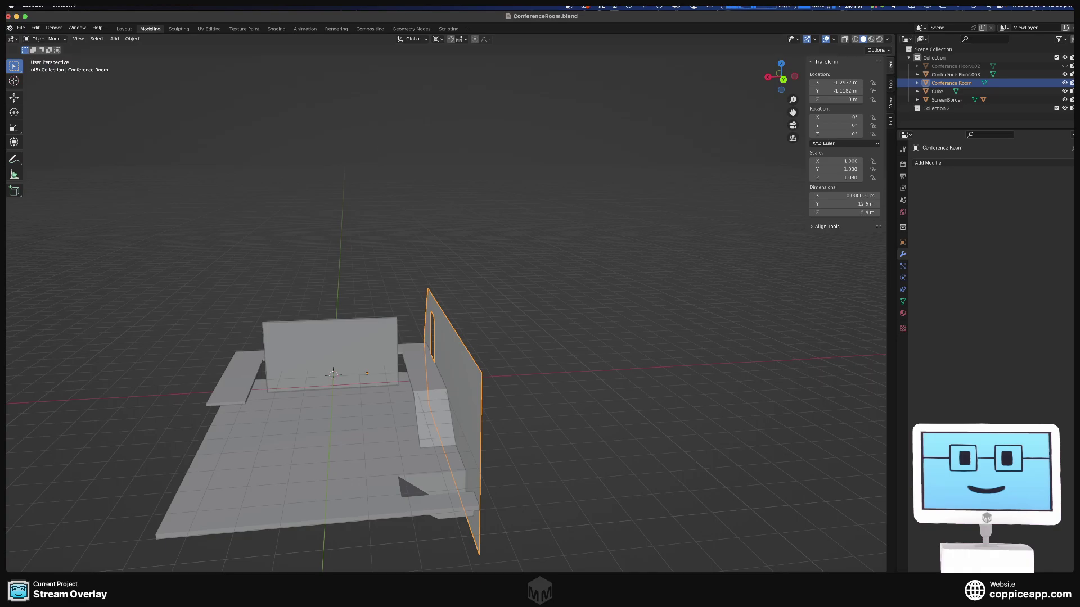
# - Link the Structure collection from Bridge.blend into the conference room file
pyautogui.click(21, 27)
pyautogui.click(62, 117)
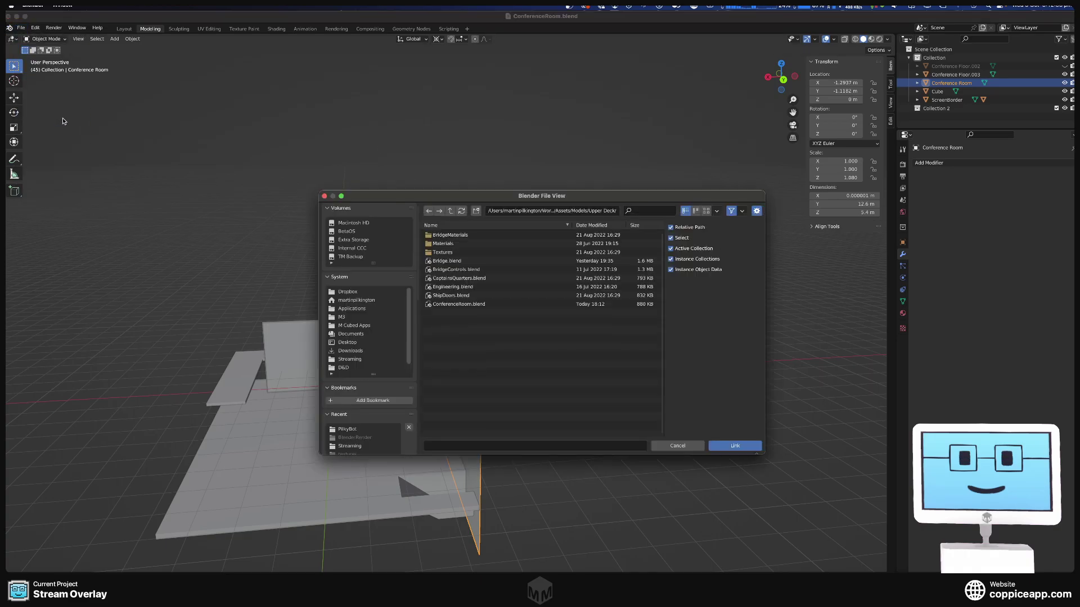
pyautogui.click(447, 261)
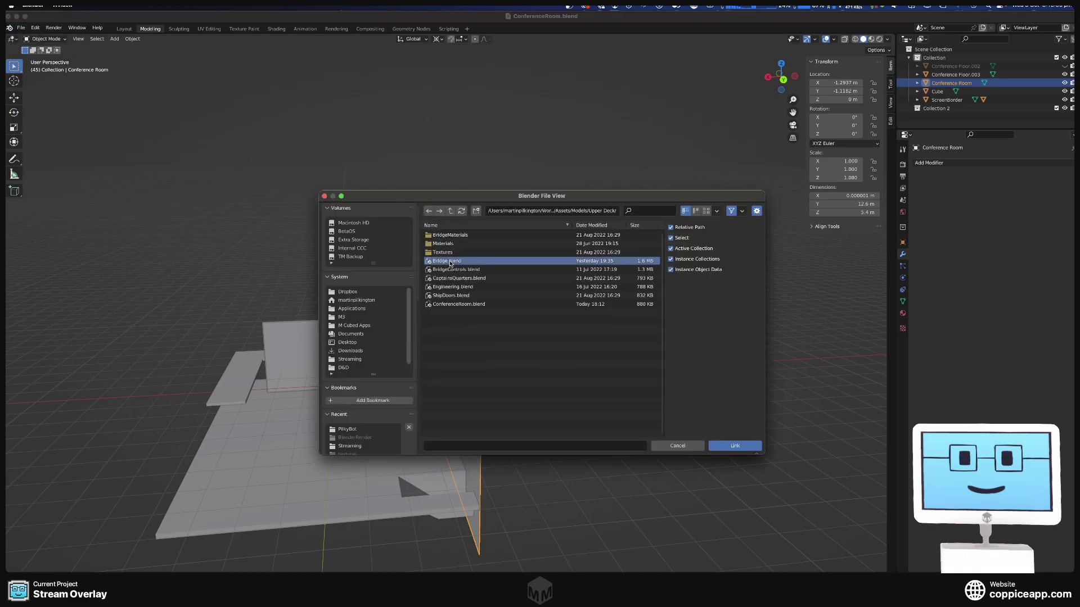
pyautogui.click(750, 447)
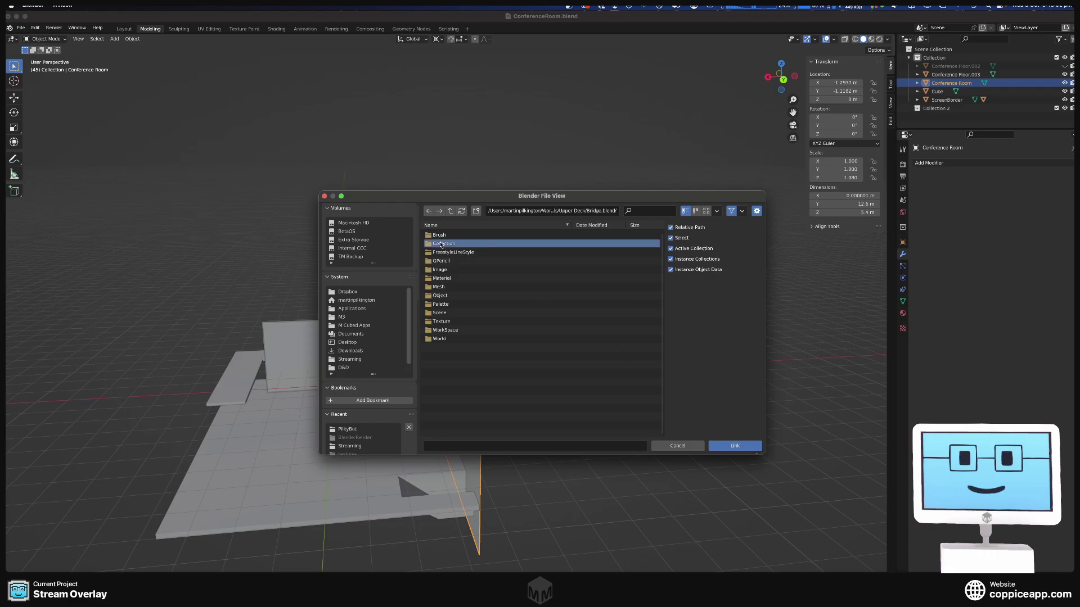
pyautogui.doubleClick(472, 244)
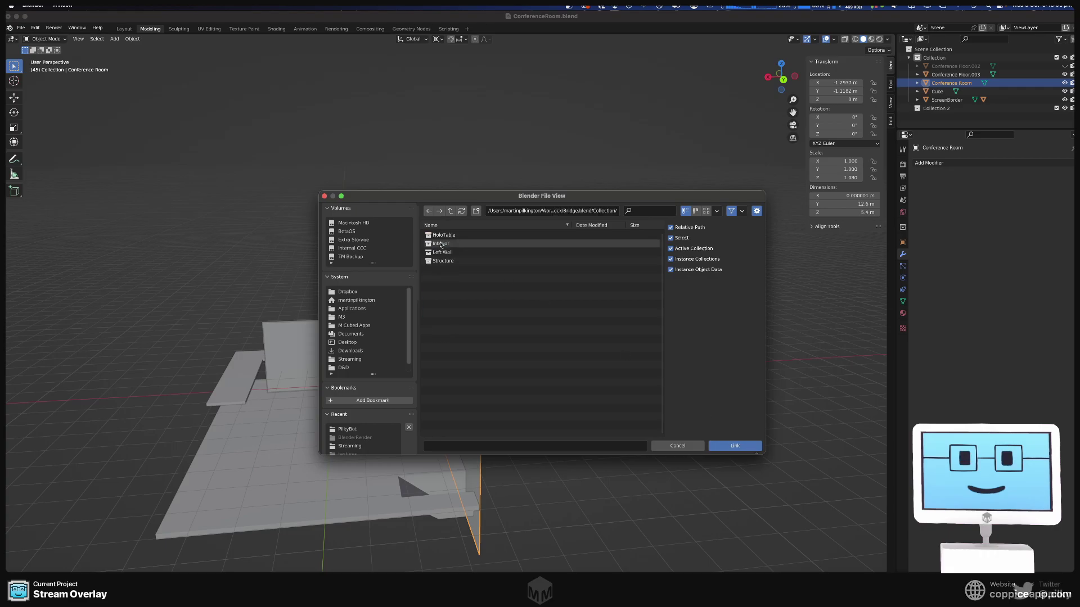
pyautogui.click(472, 261)
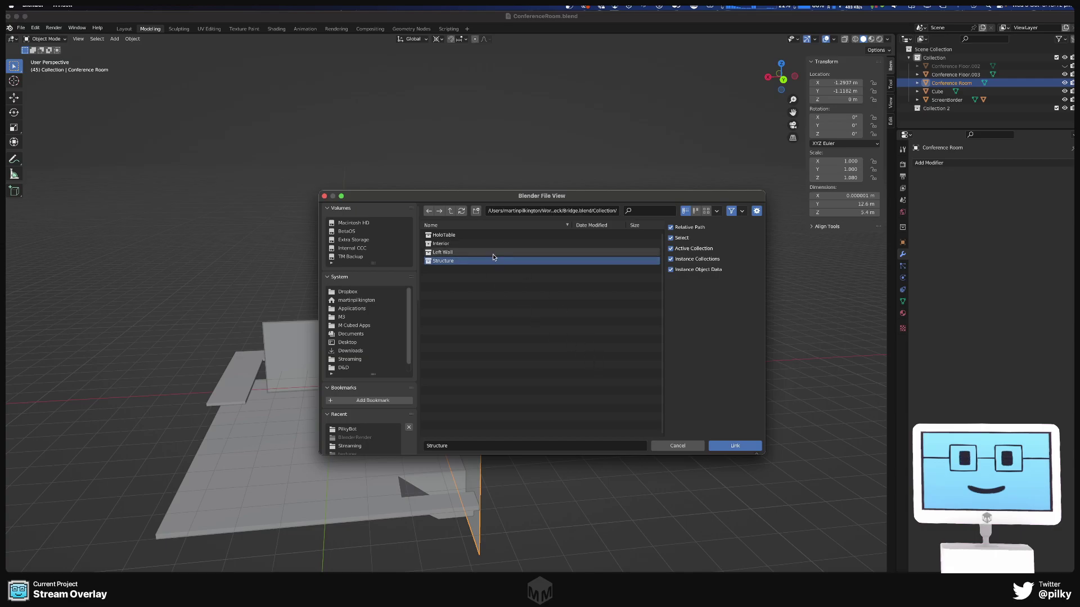
pyautogui.click(723, 445)
# - Move the linked Structure out of Collection to the top level of the Scene Collection
pyautogui.moveTo(716, 436); pyautogui.dragTo(540, 308, button='middle')
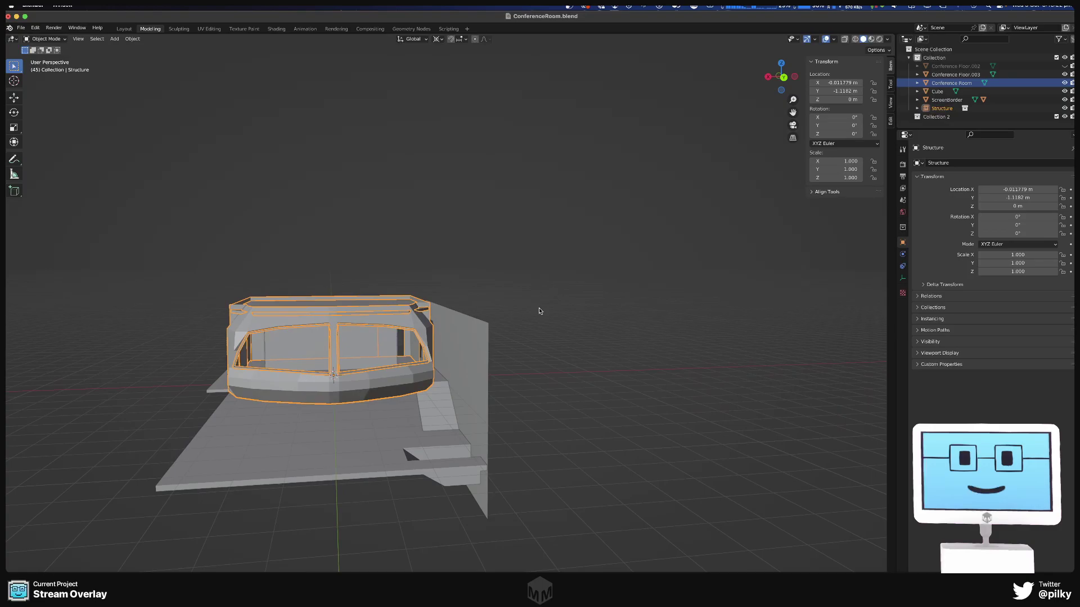
pyautogui.click(348, 454)
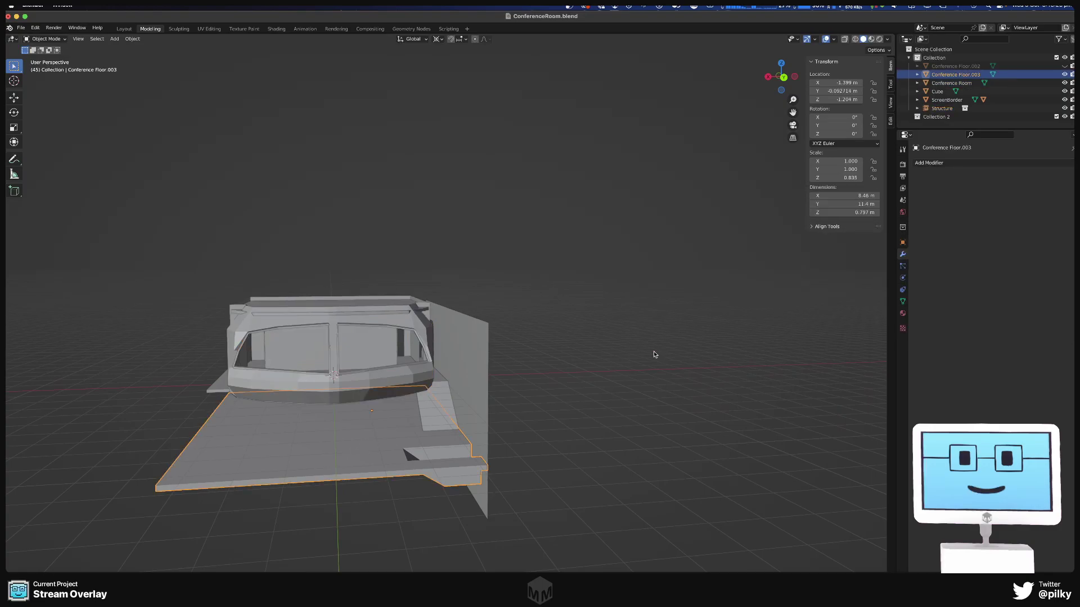
pyautogui.click(945, 109)
pyautogui.moveTo(944, 109); pyautogui.dragTo(929, 49)
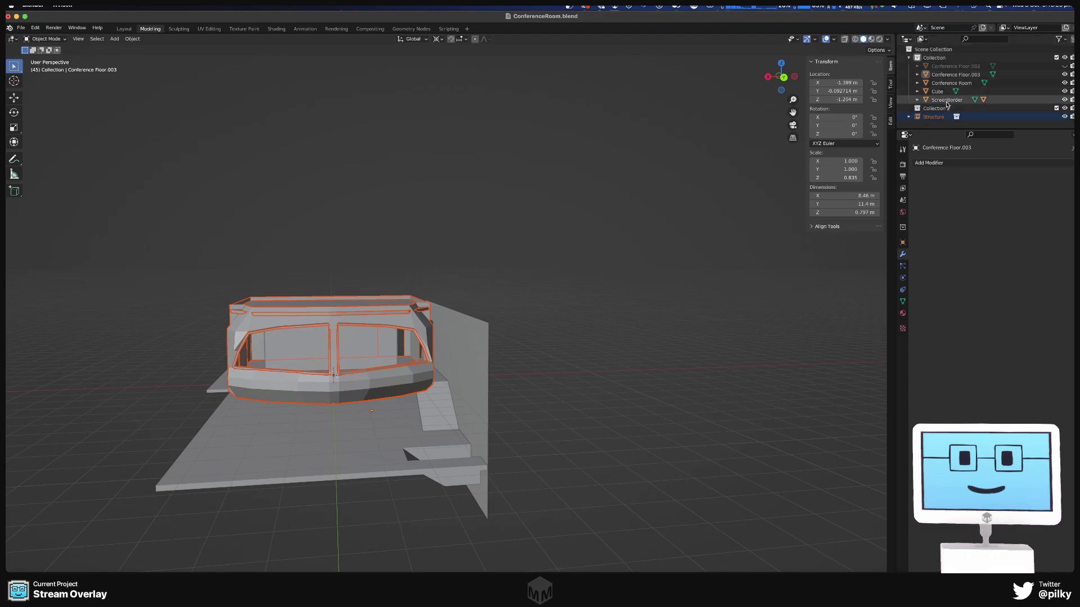
# - Select the room objects Conference Floor.002, Conference Floor.003, Conference Room, Cube and ScreenBorder together
pyautogui.click(940, 65)
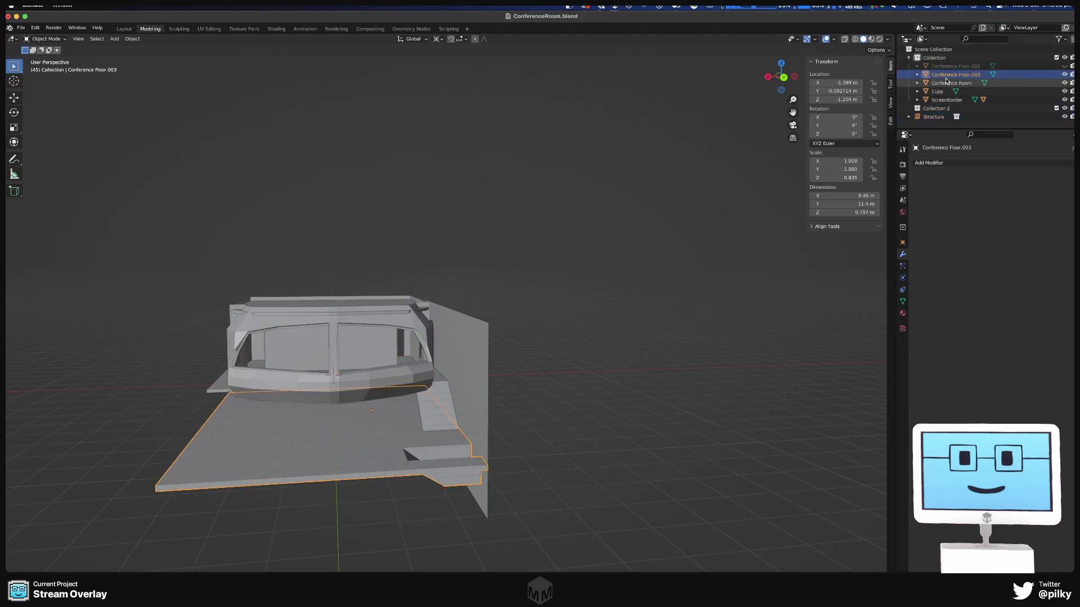
pyautogui.keyDown('shift'); pyautogui.click(947, 99); pyautogui.keyUp('shift')
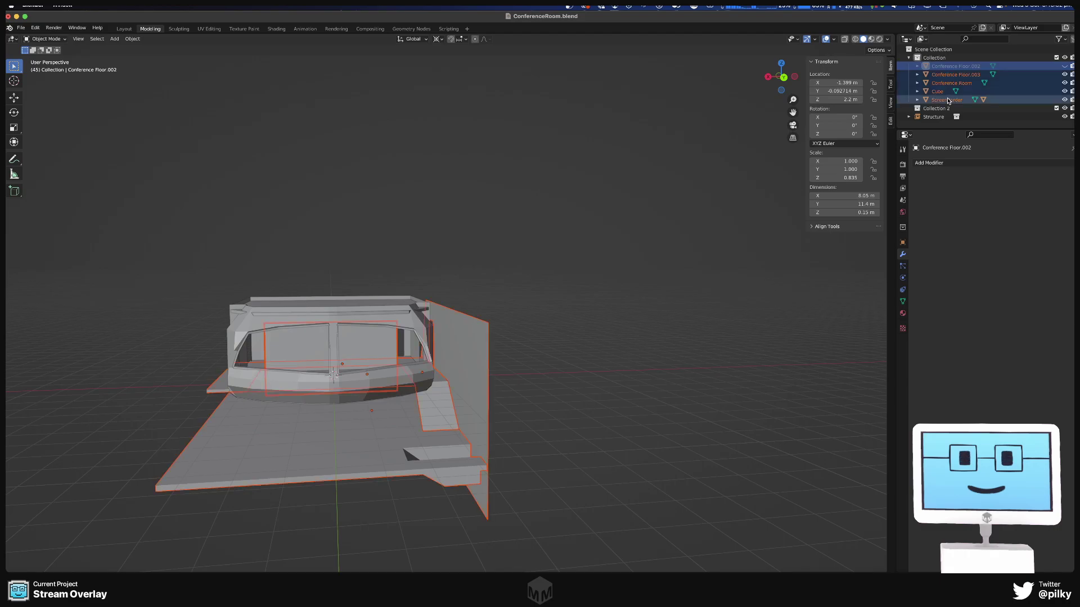
pyautogui.moveTo(665, 308); pyautogui.dragTo(596, 298, button='middle')
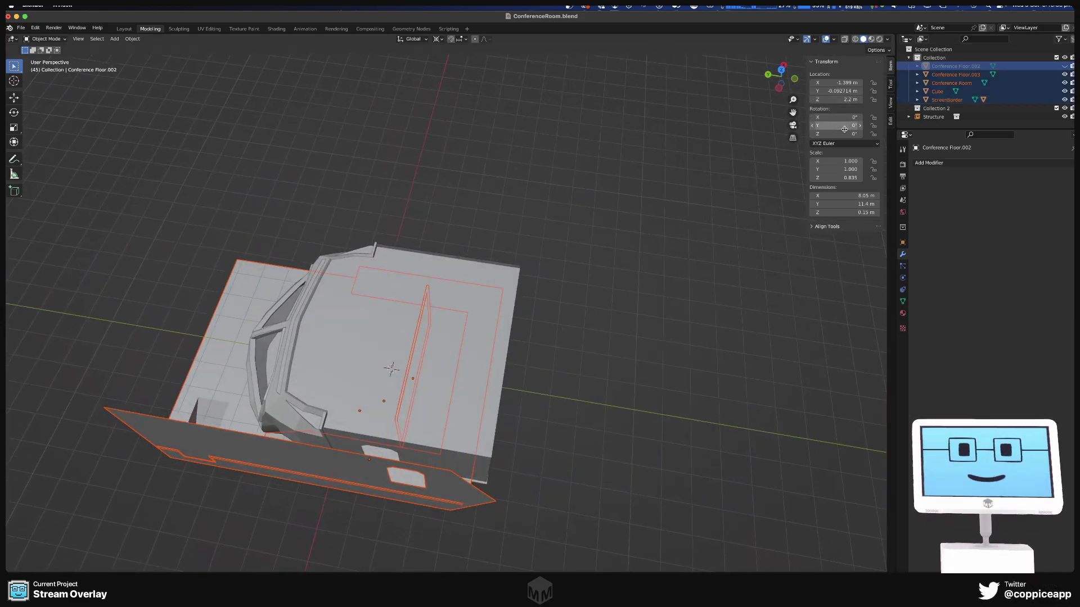
# - Try turning the selected room objects to a Z rotation of 180°, and undo it
pyautogui.press('r')
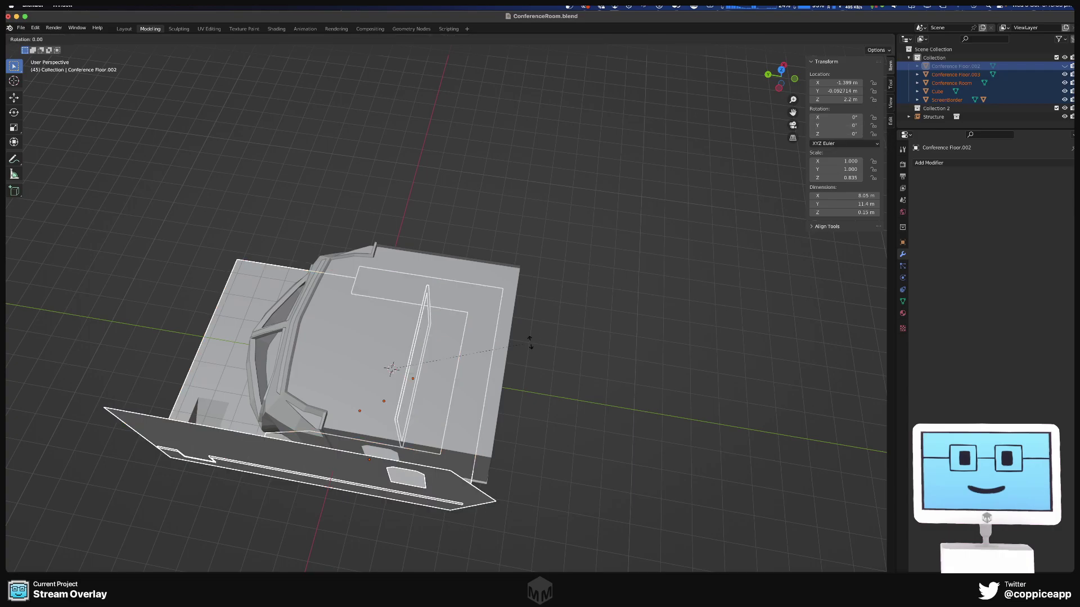
pyautogui.press('Escape')
pyautogui.moveTo(795, 170); pyautogui.dragTo(597, 144, button='middle')
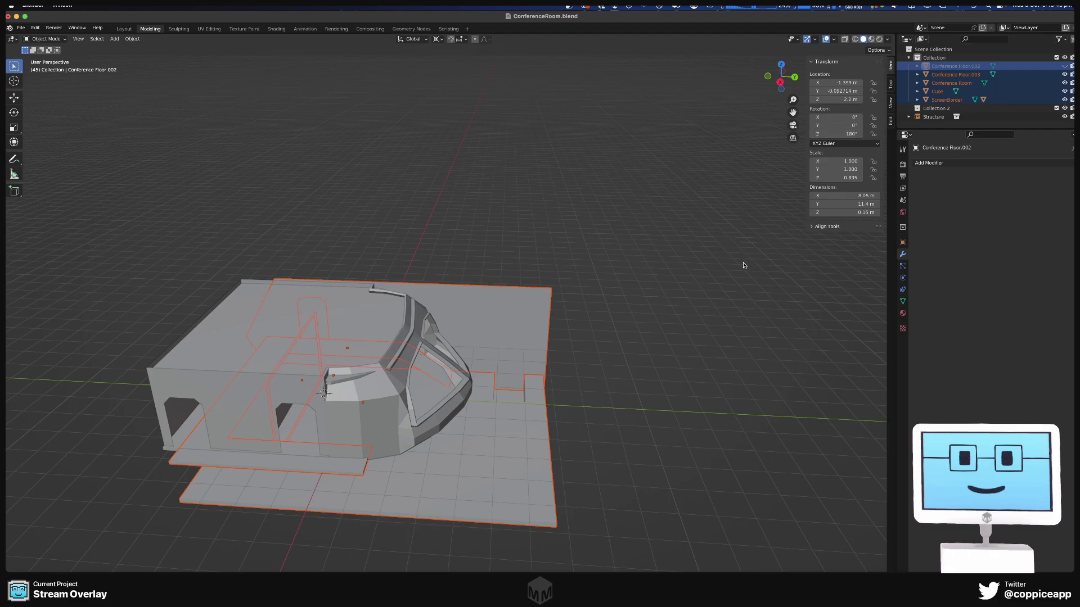
pyautogui.moveTo(742, 263); pyautogui.dragTo(696, 325, button='middle')
pyautogui.press('super+z')
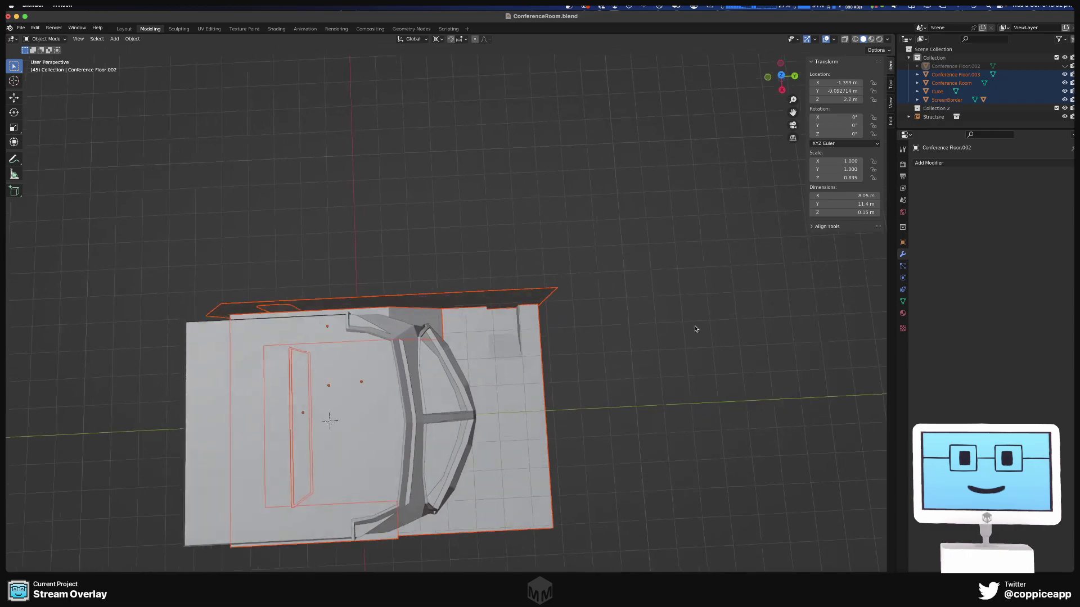
# - Rotate the selected room objects 180° about the global Z axis
pyautogui.press('r')
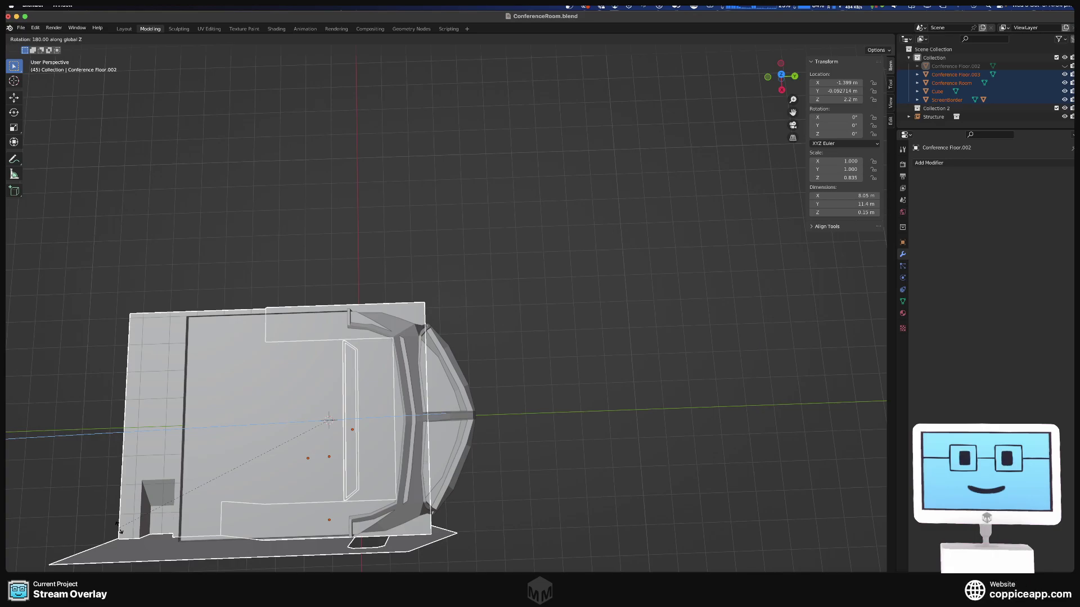
pyautogui.click(119, 527)
pyautogui.moveTo(435, 347); pyautogui.dragTo(236, 327, button='middle')
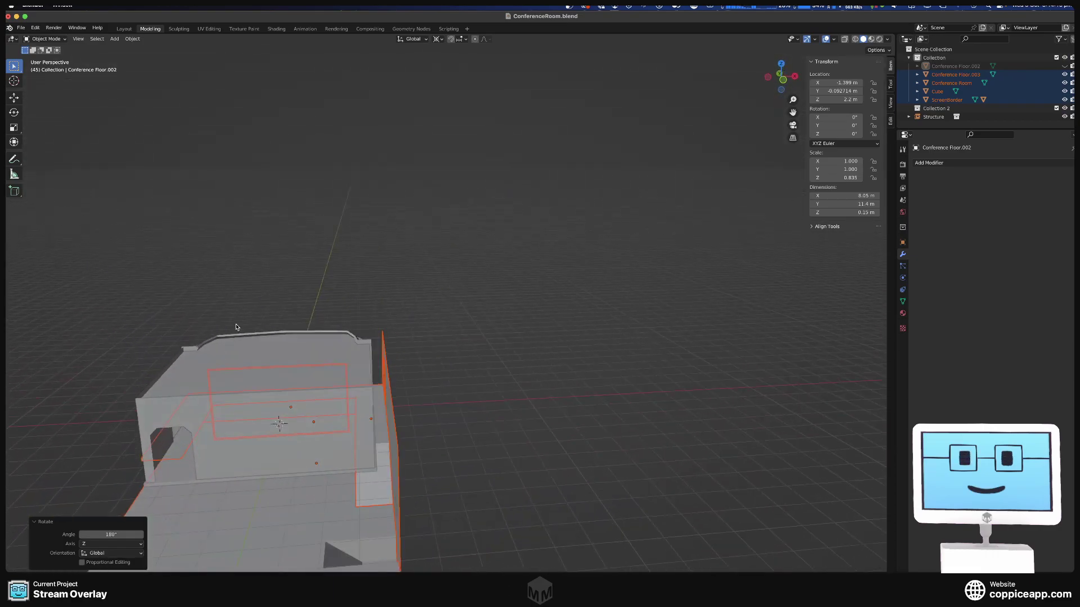
# - Move the linked bridge Structure about 7.83 m along X so it sits beside the conference room wall
pyautogui.click(252, 359)
pyautogui.press('g')
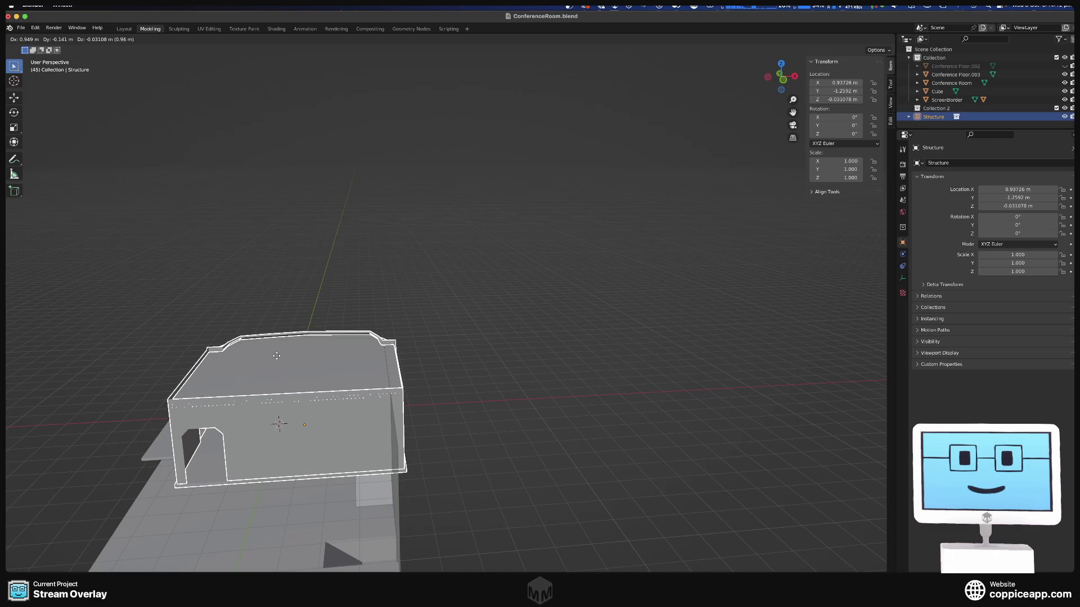
pyautogui.press('x')
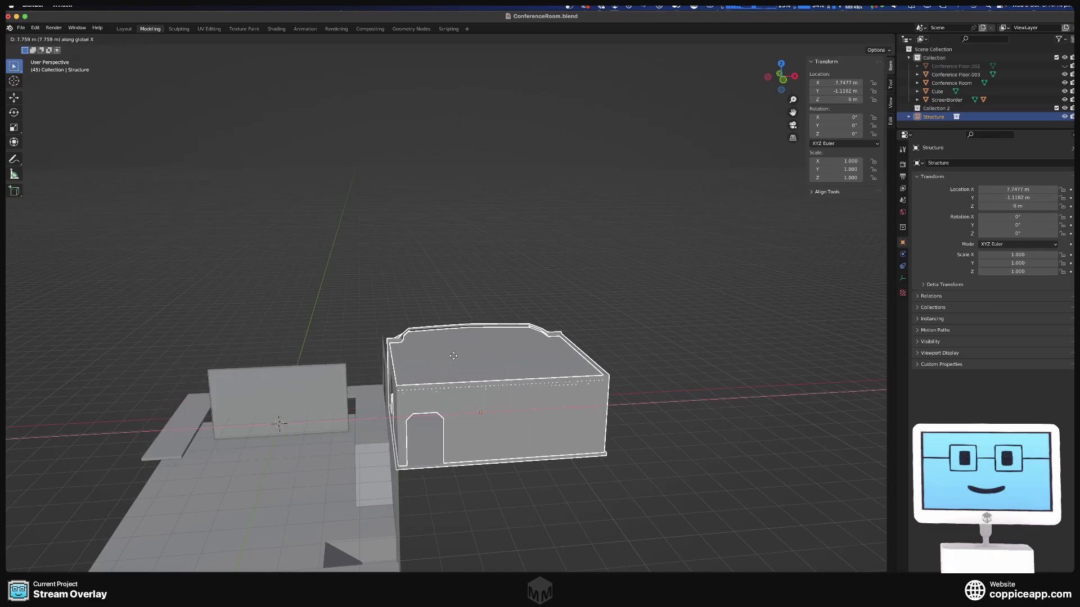
pyautogui.click(456, 355)
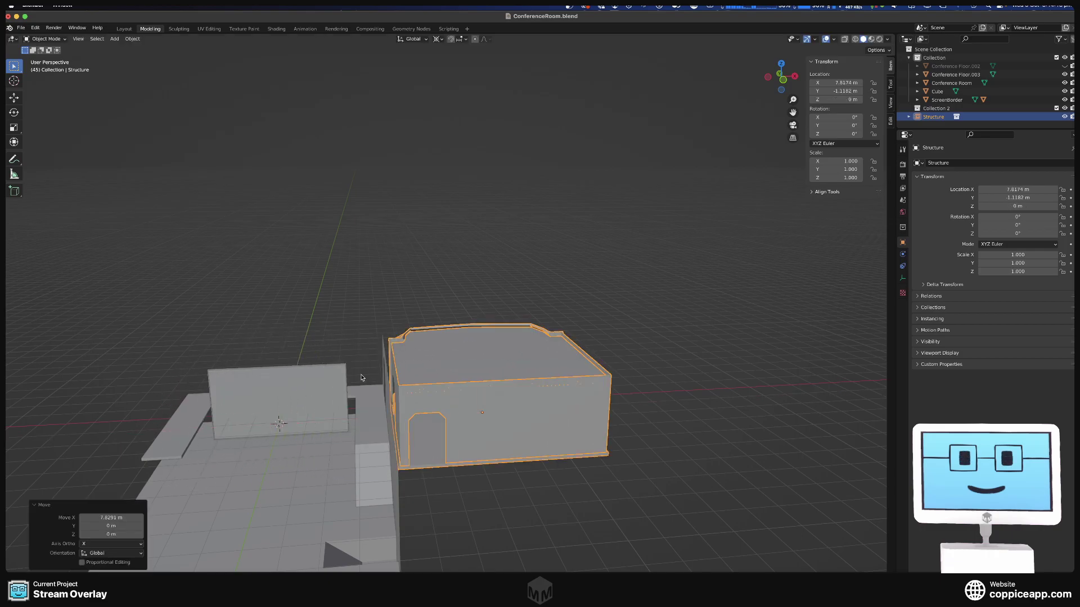
# - Shift the bridge Structure about 2.08 m along Y to bring its side doorway near the conference room doorway
pyautogui.scroll(5, 362, 378)
pyautogui.moveTo(363, 378); pyautogui.dragTo(513, 385, button='middle')
pyautogui.press('Tab')
pyautogui.press('Tab')
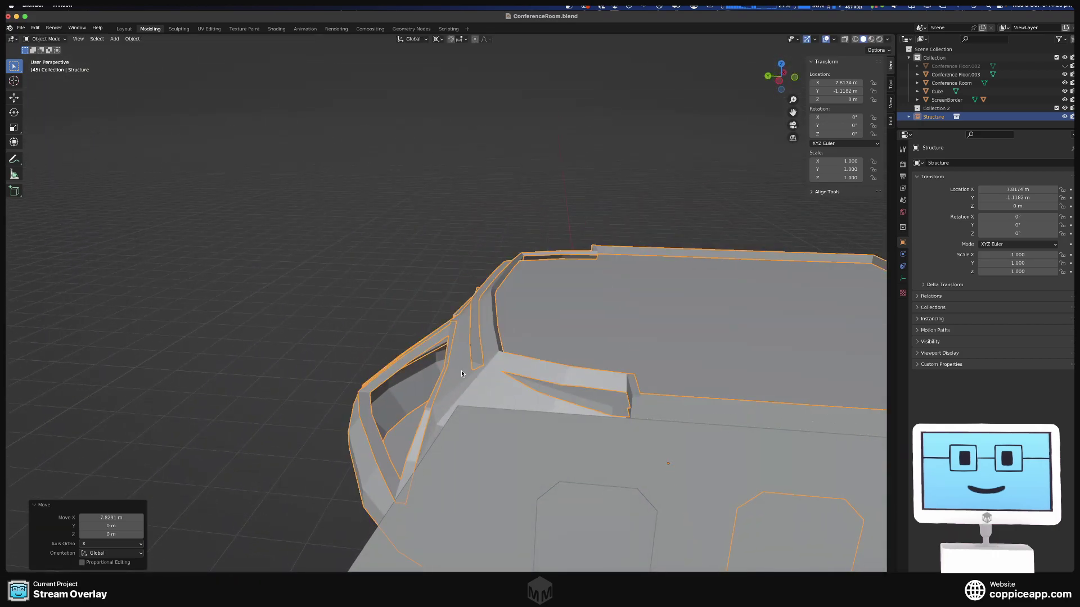
pyautogui.scroll(-5, 576, 385)
pyautogui.press('g')
pyautogui.press('x')
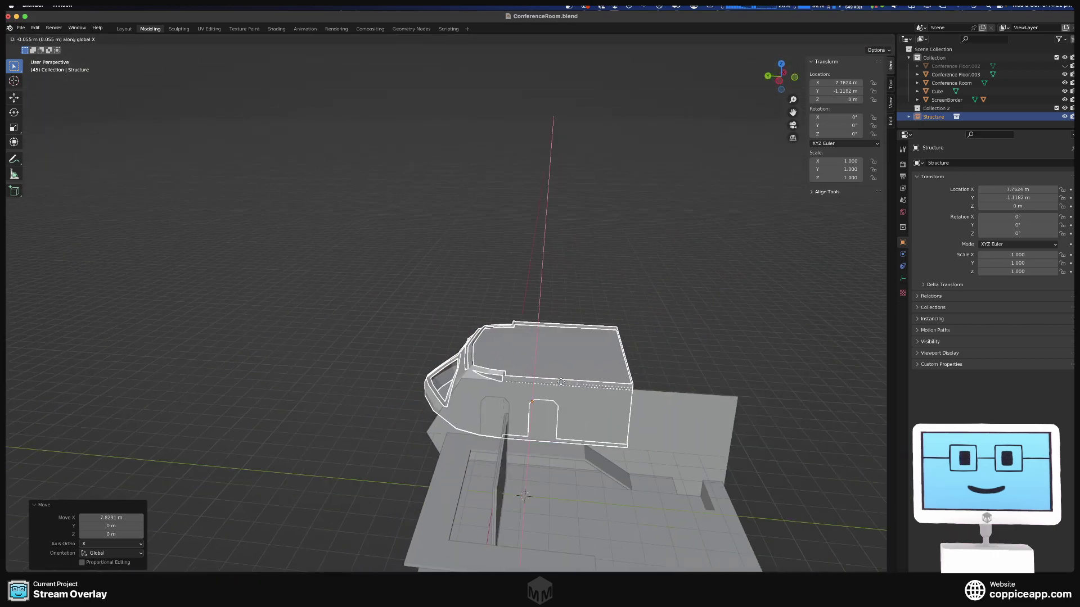
pyautogui.press('y')
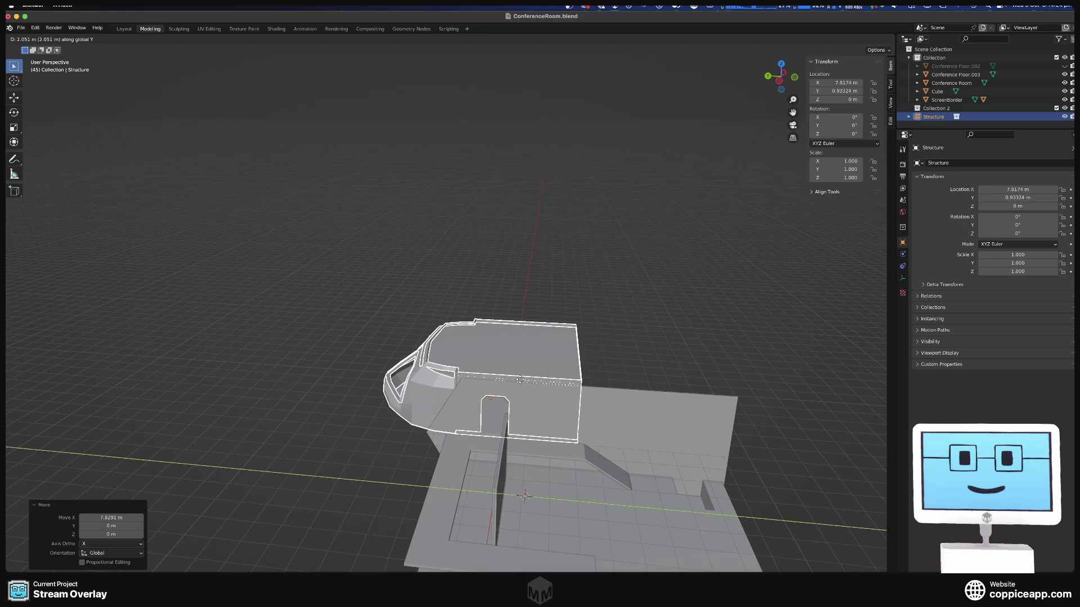
pyautogui.click(520, 379)
# - Check the alignment of the bridge Structure and the conference room doorway up close and in front and right orthographic views
pyautogui.moveTo(519, 380); pyautogui.dragTo(519, 404, button='middle')
pyautogui.scroll(10, 519, 404)
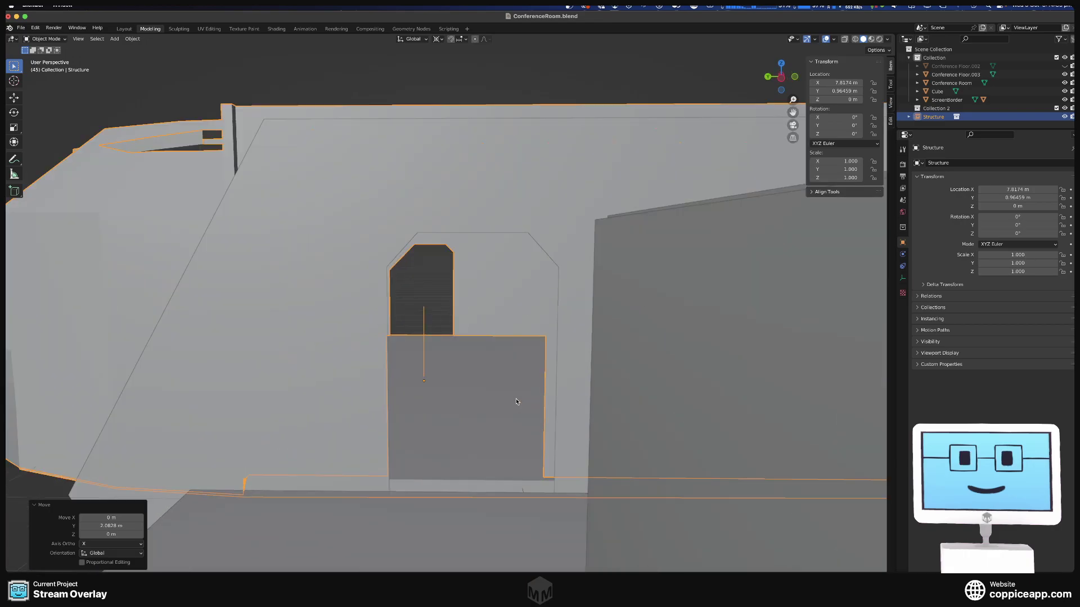
pyautogui.press('KP_1')
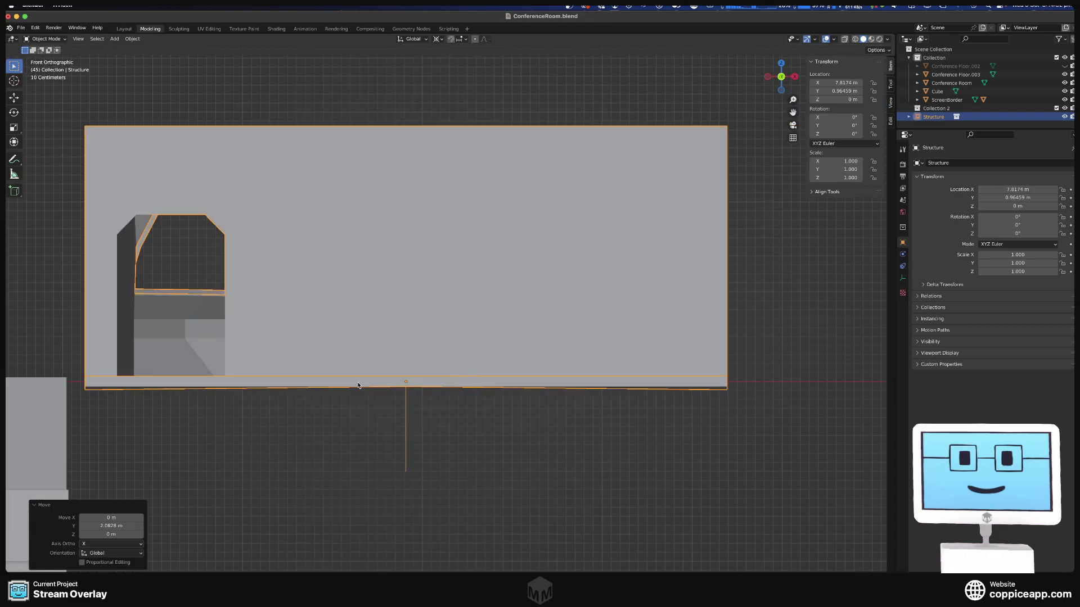
pyautogui.press('KP_3')
pyautogui.scroll(-5, 354, 386)
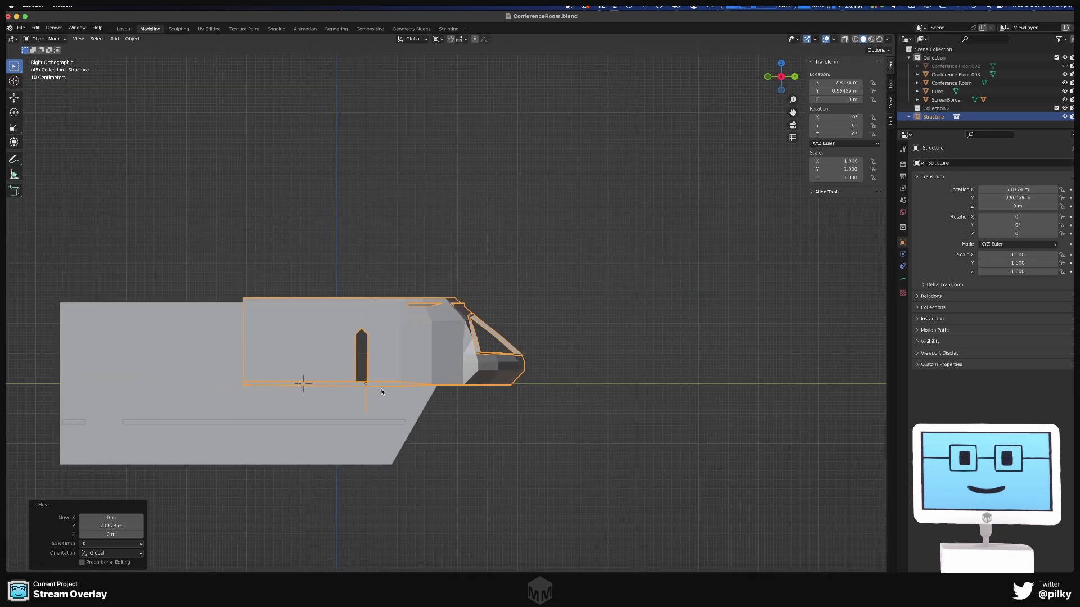
pyautogui.press('ctrl+KP_1')
pyautogui.press('KP_1')
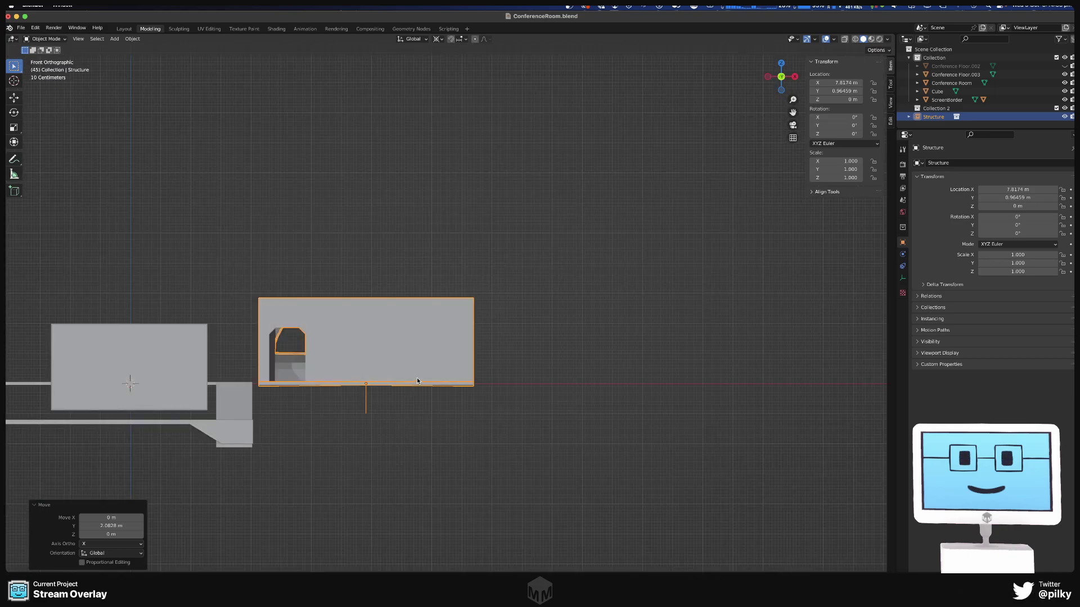
pyautogui.press('KP_3')
pyautogui.scroll(1, 348, 351)
pyautogui.scroll(-3, 349, 354)
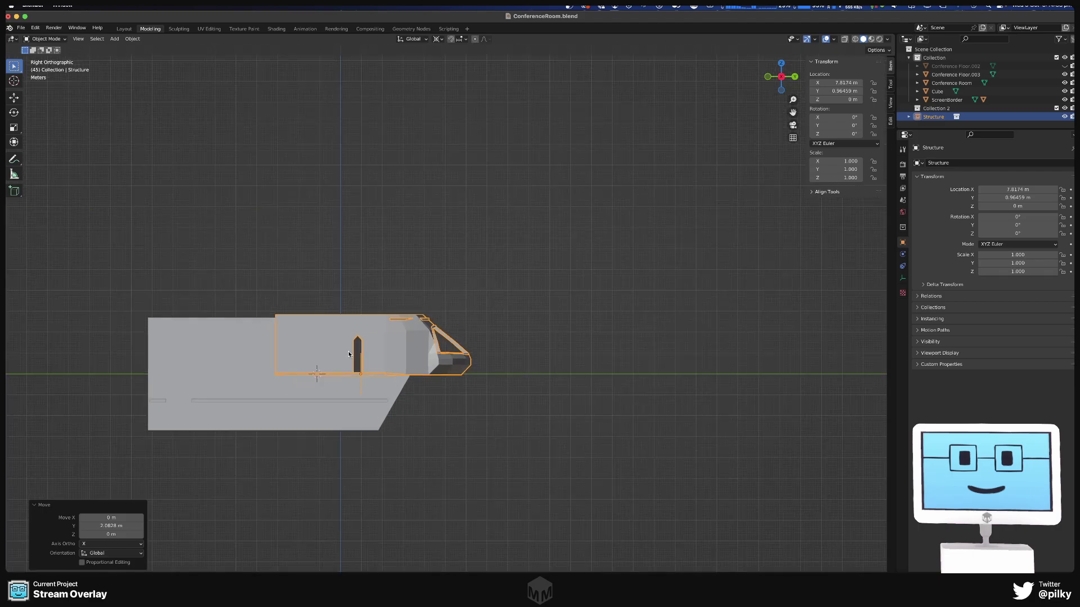
pyautogui.moveTo(372, 324); pyautogui.dragTo(572, 329, button='middle')
pyautogui.press('KP_3')
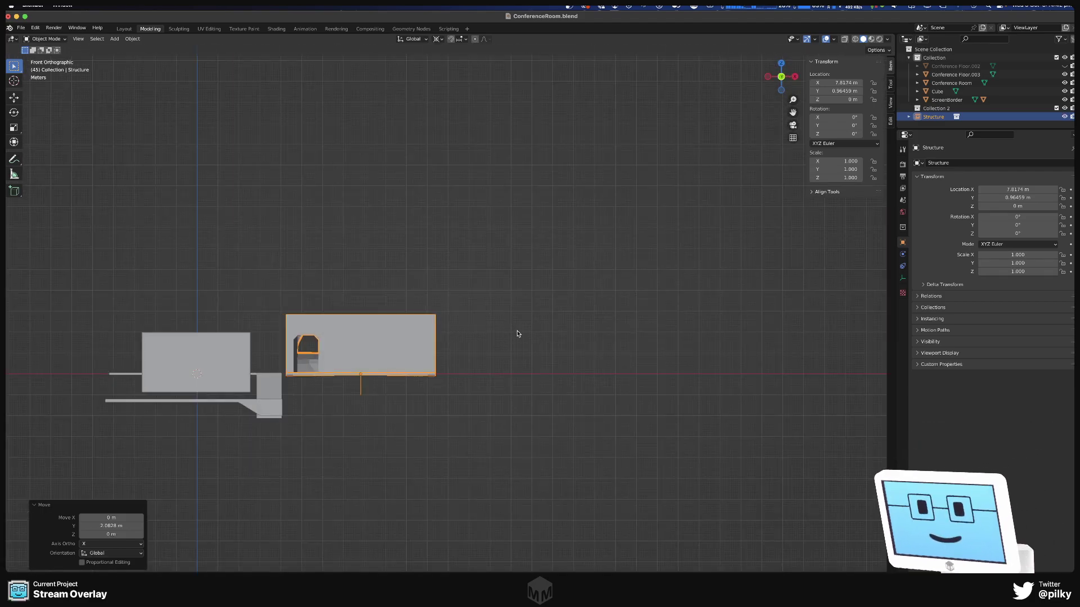
# - Show the overlapping doorways up close in the left orthographic view with wireframe shading
pyautogui.press('ctrl+KP_3')
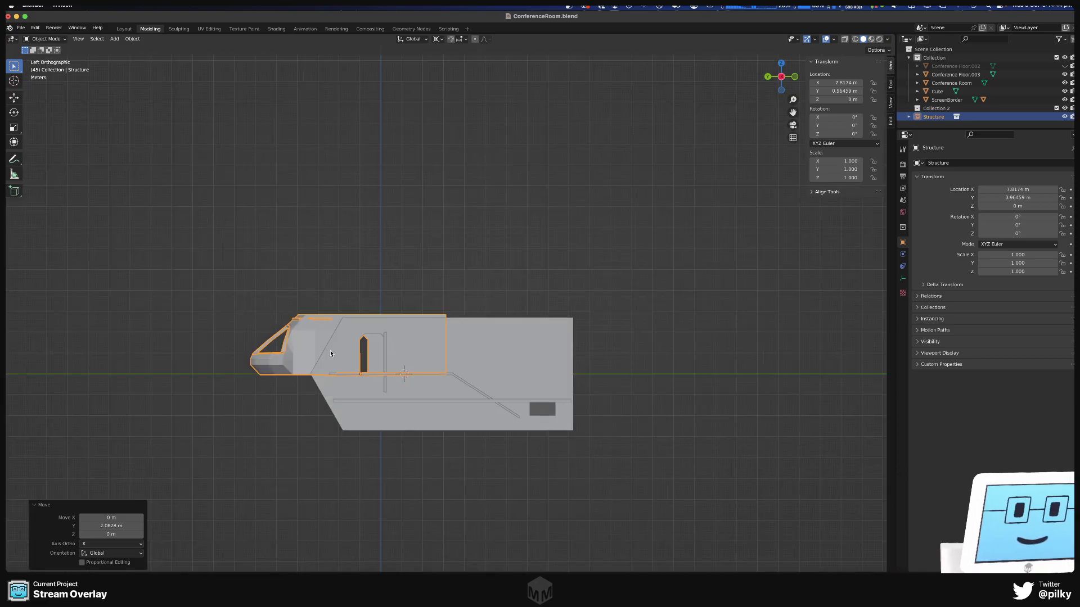
pyautogui.scroll(8, 331, 353)
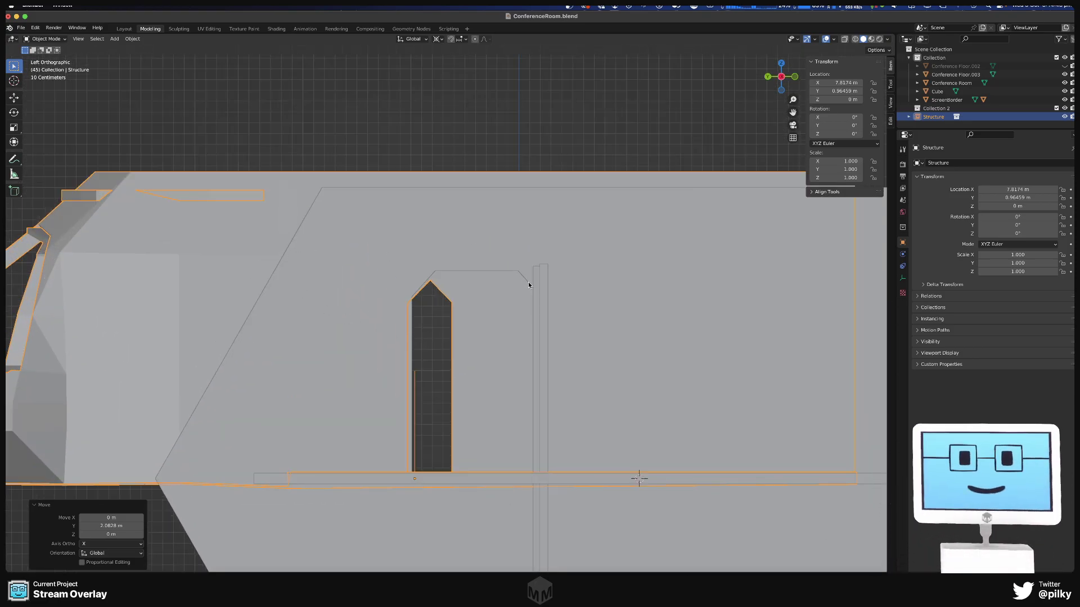
pyautogui.click(855, 40)
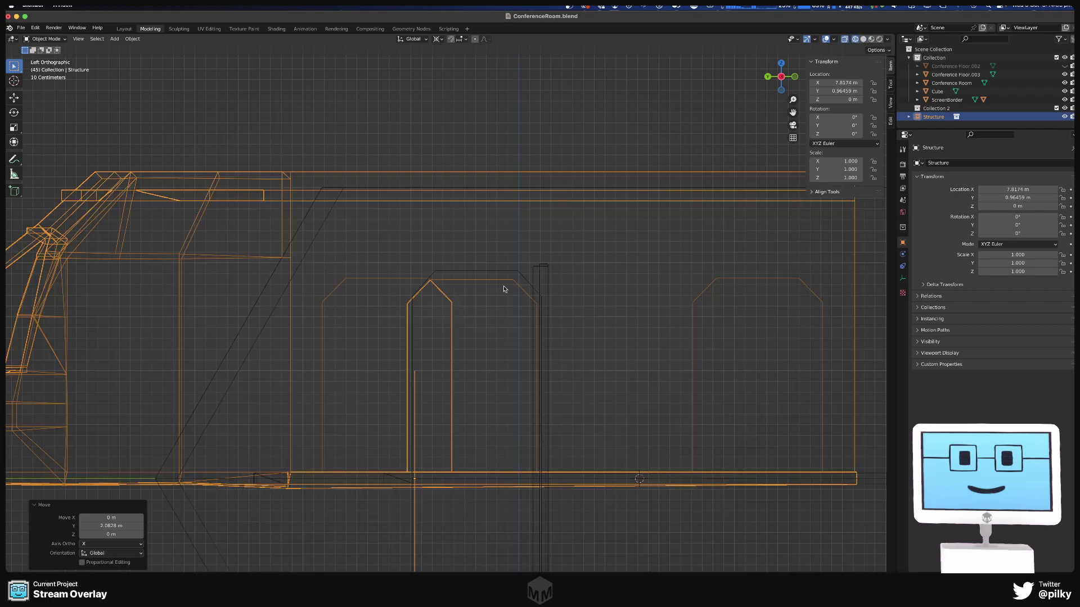
# - Move the bridge Structure about -0.043 m along Y and 0.082 m along Z to bring its doorway outline onto the conference room doorway
pyautogui.click(298, 178)
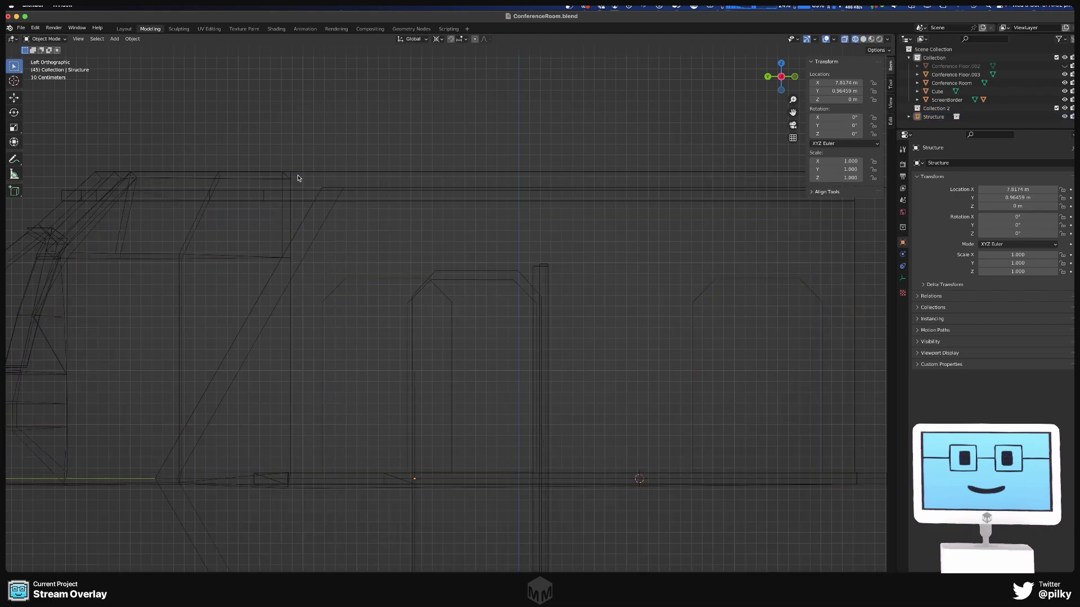
pyautogui.click(302, 175)
pyautogui.press('g')
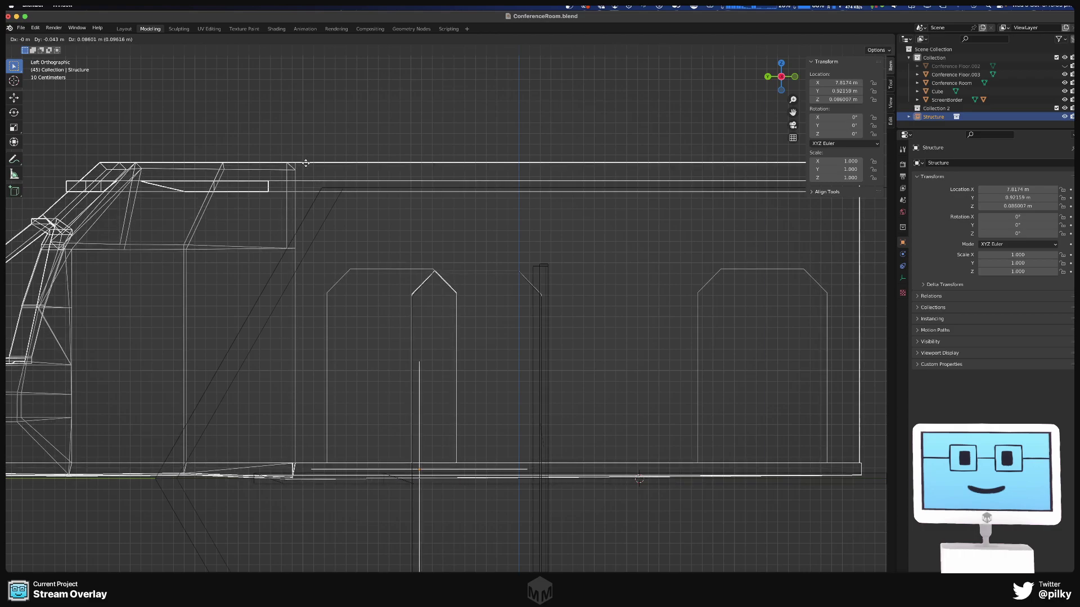
pyautogui.click(307, 166)
pyautogui.scroll(10, 567, 309)
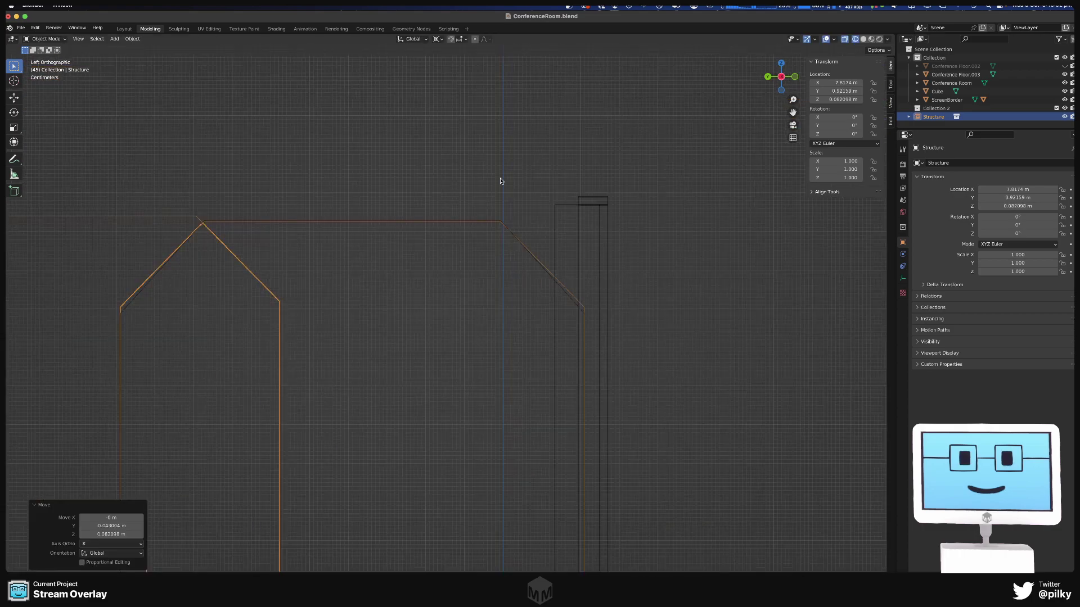
# - Raise the bridge Structure about 0.0016 m along Z so its doorway's top edge meets that of the conference room doorway
pyautogui.press('g')
pyautogui.press('z')
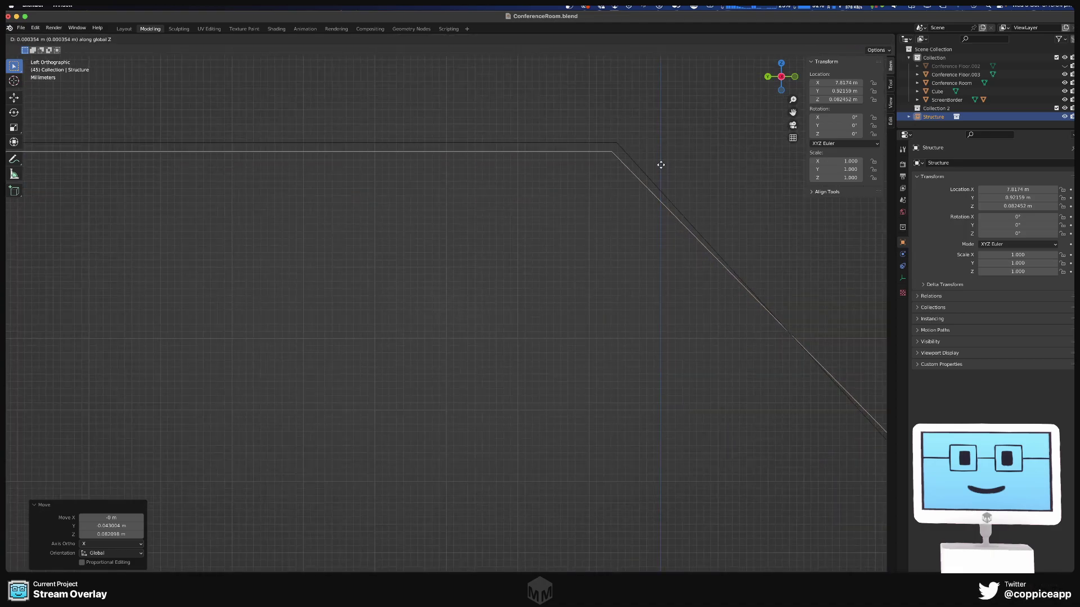
pyautogui.click(661, 155)
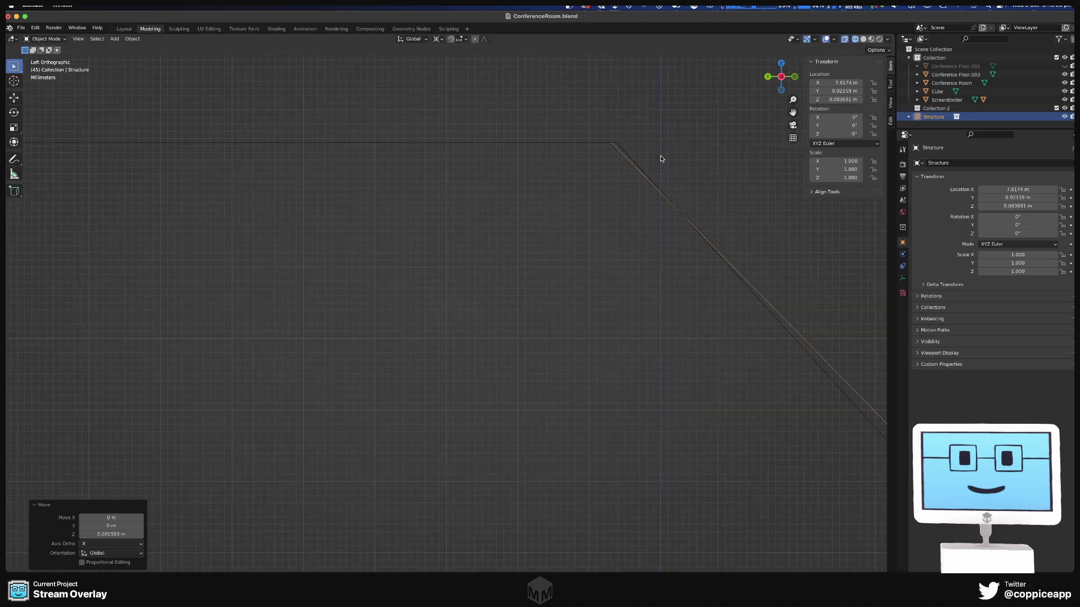
pyautogui.scroll(-5, 667, 193)
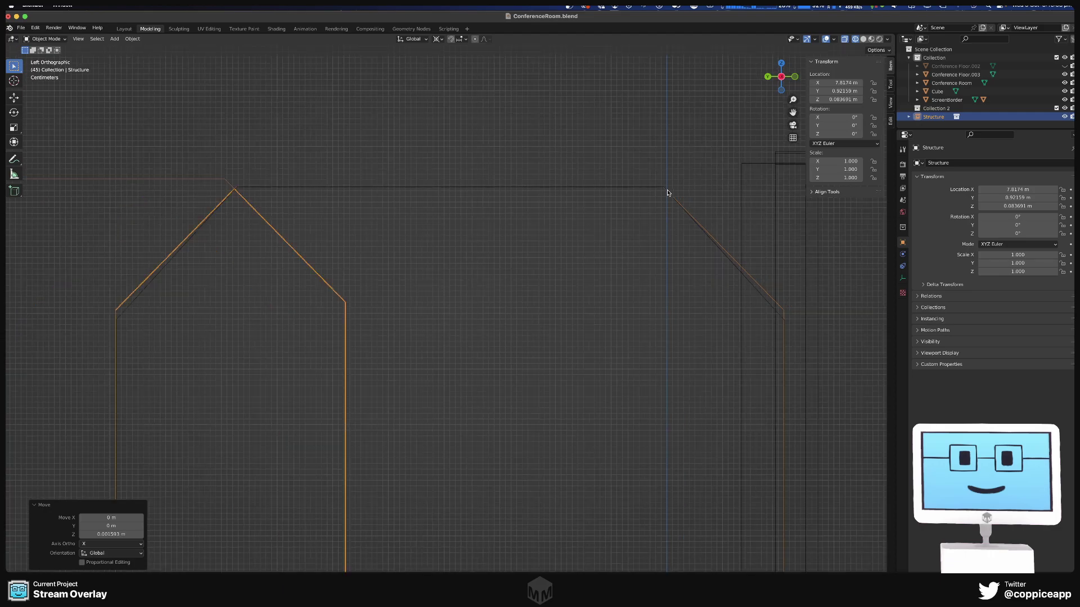
pyautogui.scroll(-3, 667, 193)
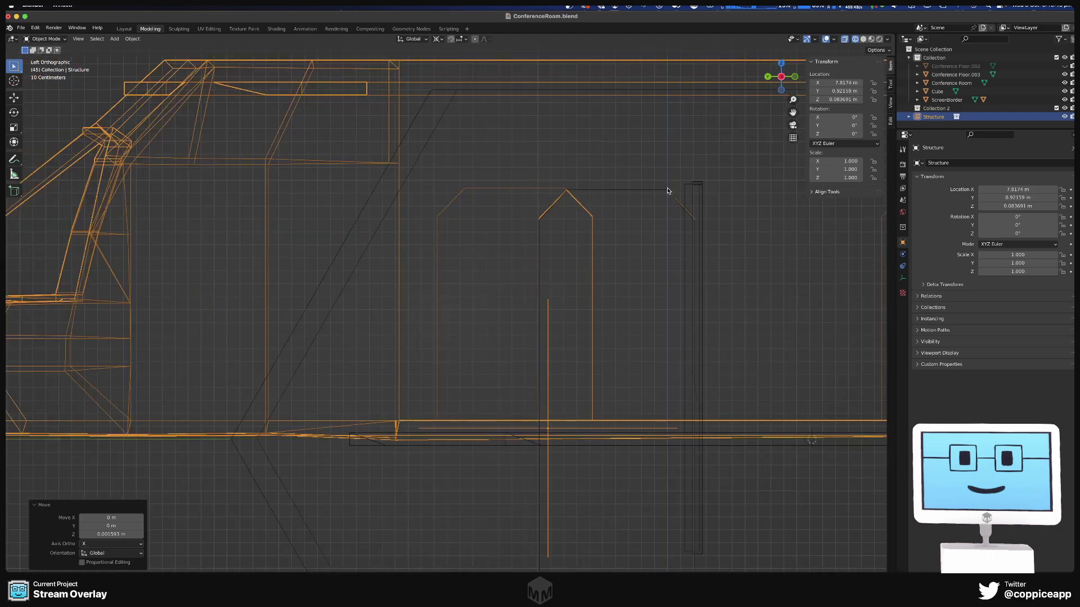
# - Examine how the Structure and conference room doorways line up, in perspective and in the front and left orthographic views
pyautogui.scroll(6, 681, 186)
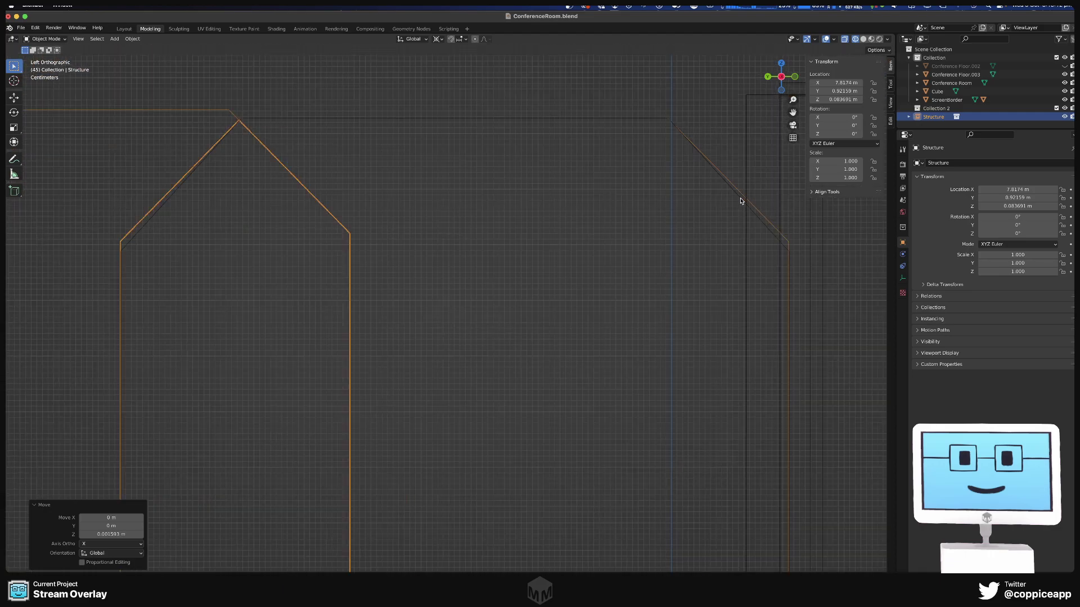
pyautogui.scroll(-6, 767, 224)
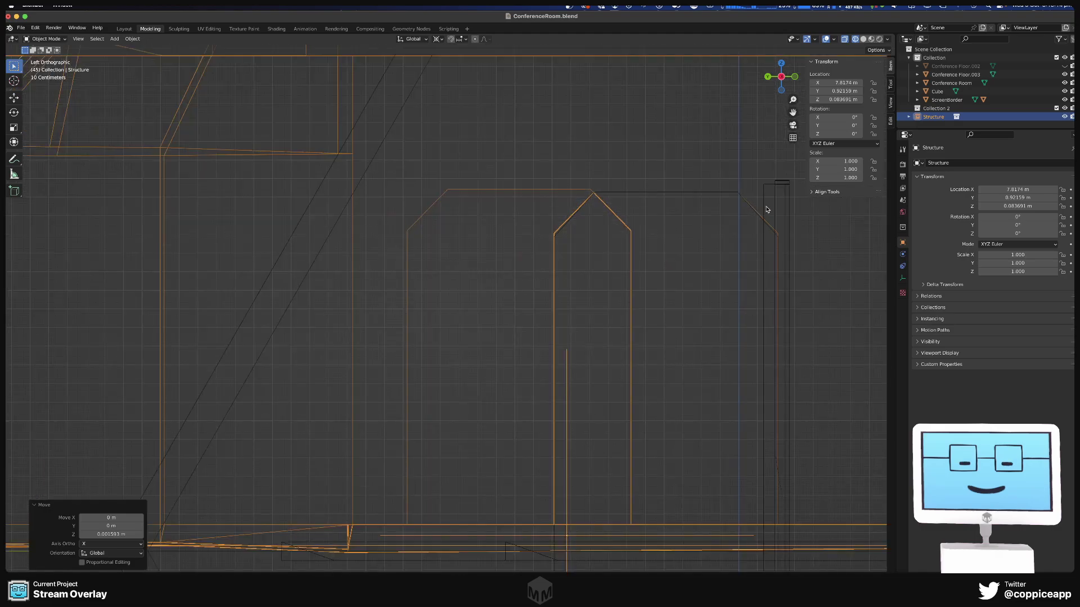
pyautogui.moveTo(768, 224)
pyautogui.mouseDown(button='middle')
pyautogui.moveTo(731, 216)
pyautogui.moveTo(778, 208)
pyautogui.mouseUp(button='middle')
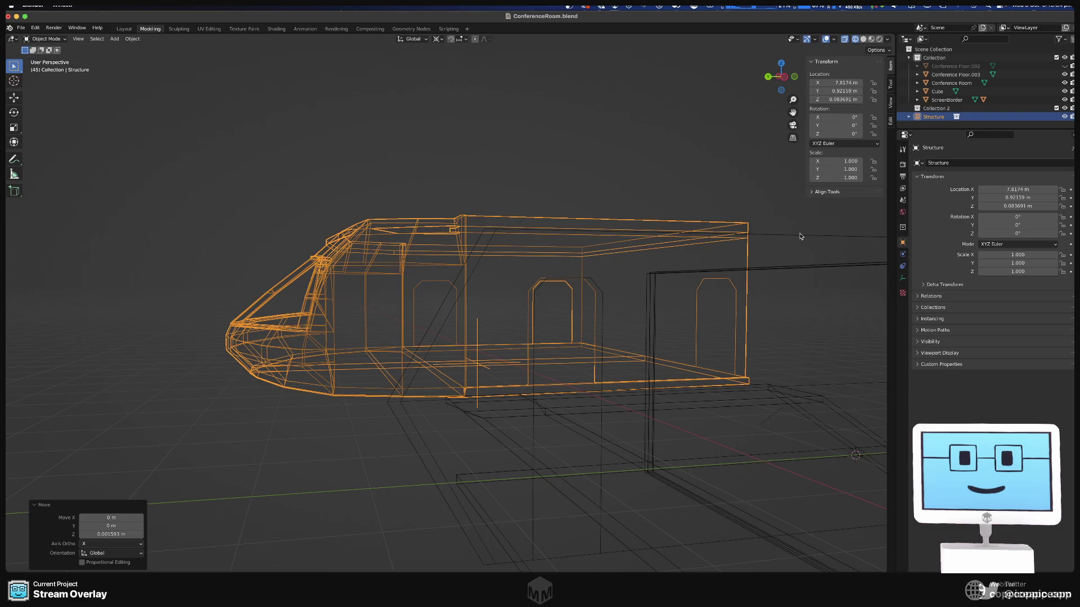
pyautogui.press('KP_1')
pyautogui.scroll(5, 573, 258)
pyautogui.scroll(-5, 566, 253)
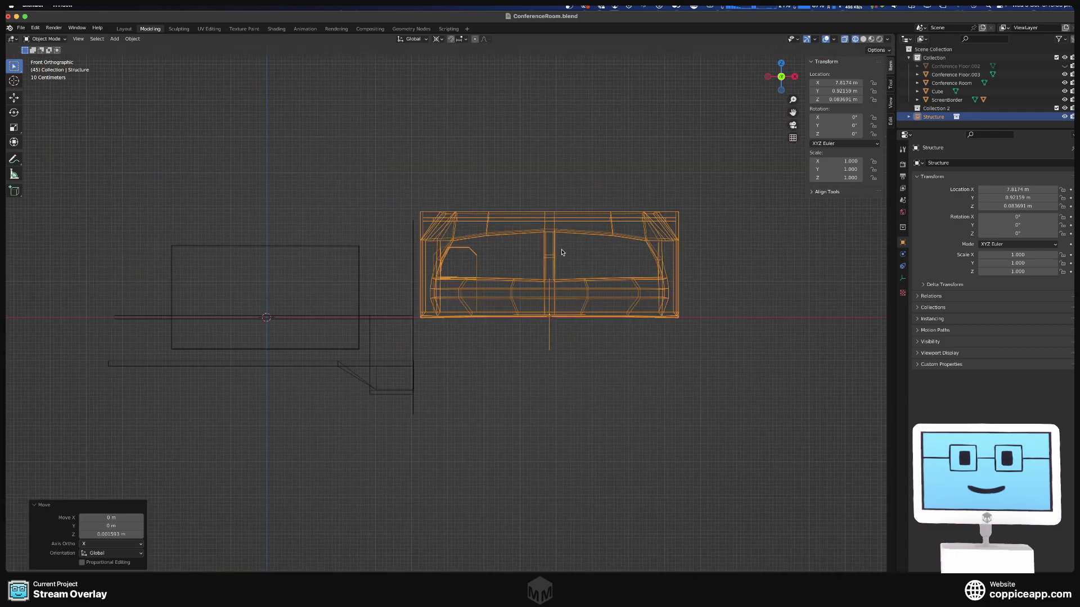
pyautogui.press('ctrl+KP_3')
pyautogui.scroll(5, 554, 256)
pyautogui.scroll(2, 658, 235)
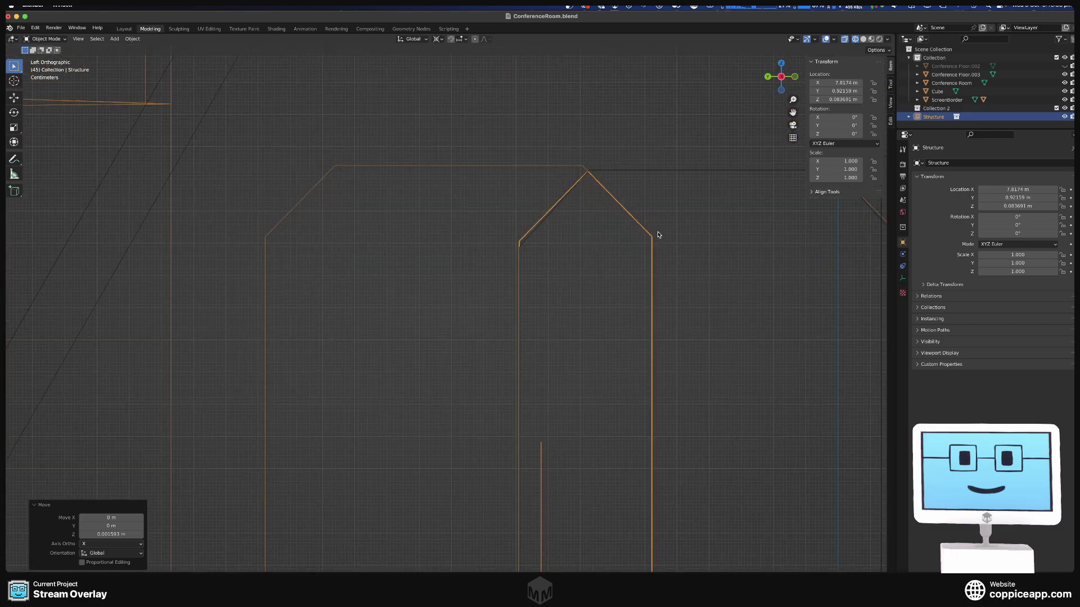
pyautogui.scroll(-3, 657, 210)
pyautogui.moveTo(657, 210)
pyautogui.mouseDown(button='middle')
pyautogui.moveTo(650, 234)
pyautogui.moveTo(657, 218)
pyautogui.mouseUp(button='middle')
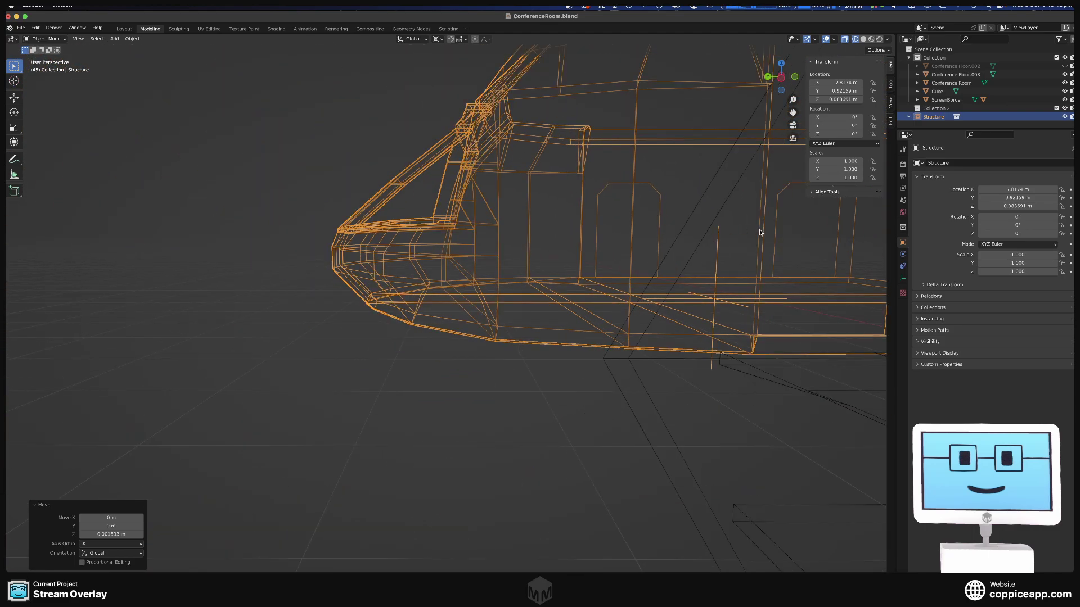
pyautogui.moveTo(759, 232); pyautogui.dragTo(592, 247, button='middle')
pyautogui.keyDown('shift'); pyautogui.moveTo(692, 207); pyautogui.dragTo(332, 309, button='middle'); pyautogui.keyUp('shift')
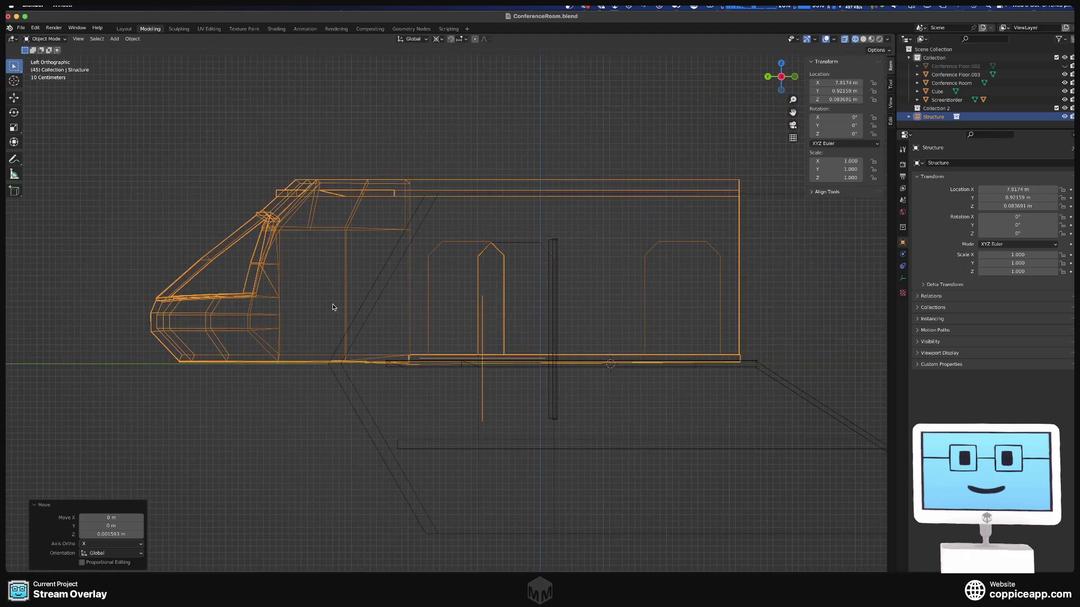
pyautogui.scroll(6, 333, 308)
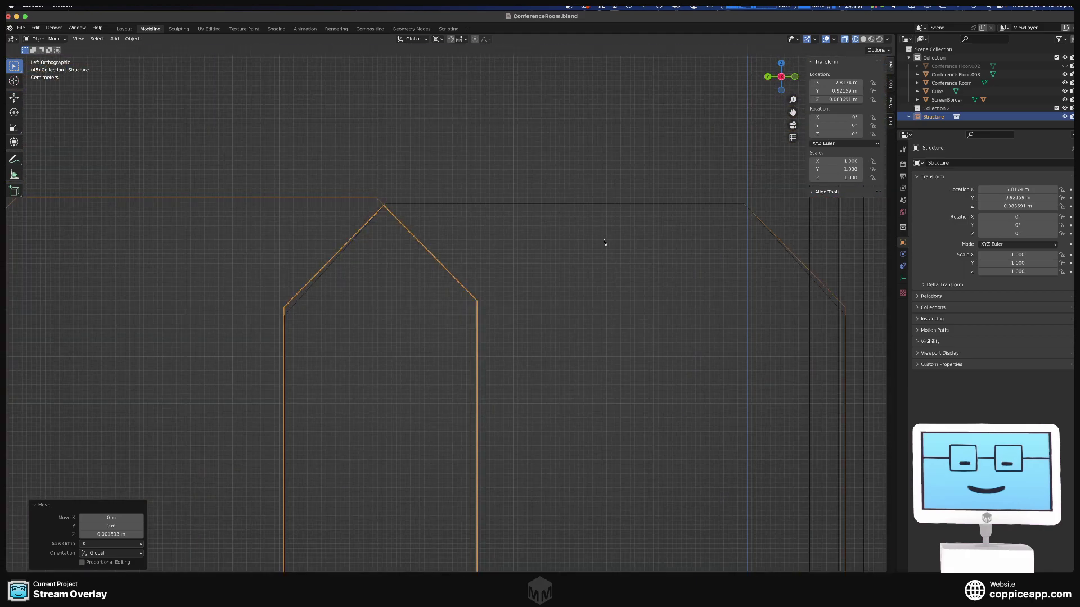
# - Raise the two upper side corners of the Conference Room doorway about 0.018 m along Z towards the Structure doorway's corners
pyautogui.click(490, 206)
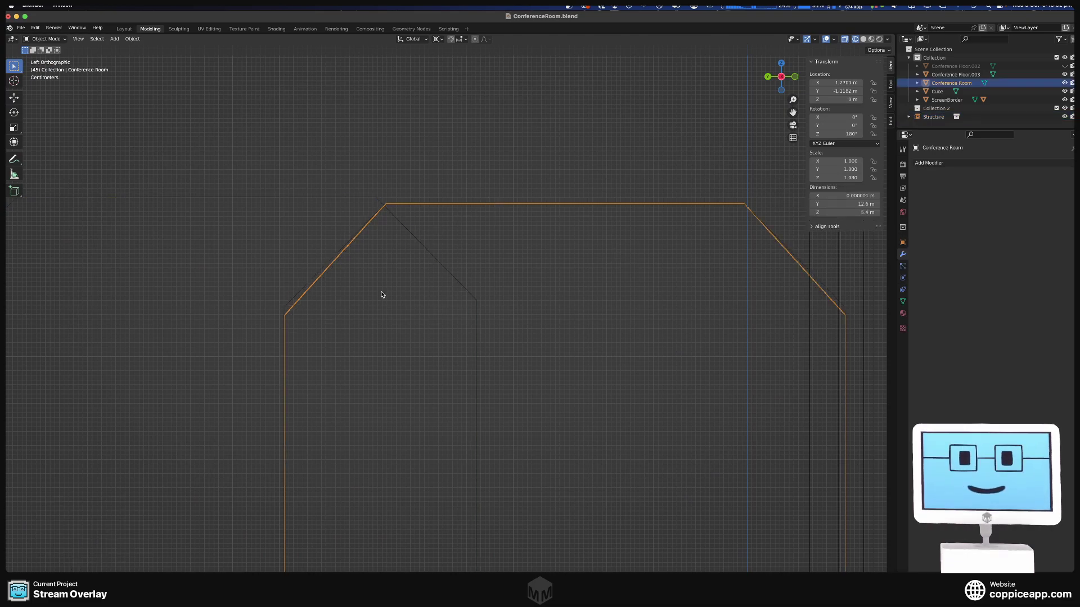
pyautogui.scroll(-3, 381, 295)
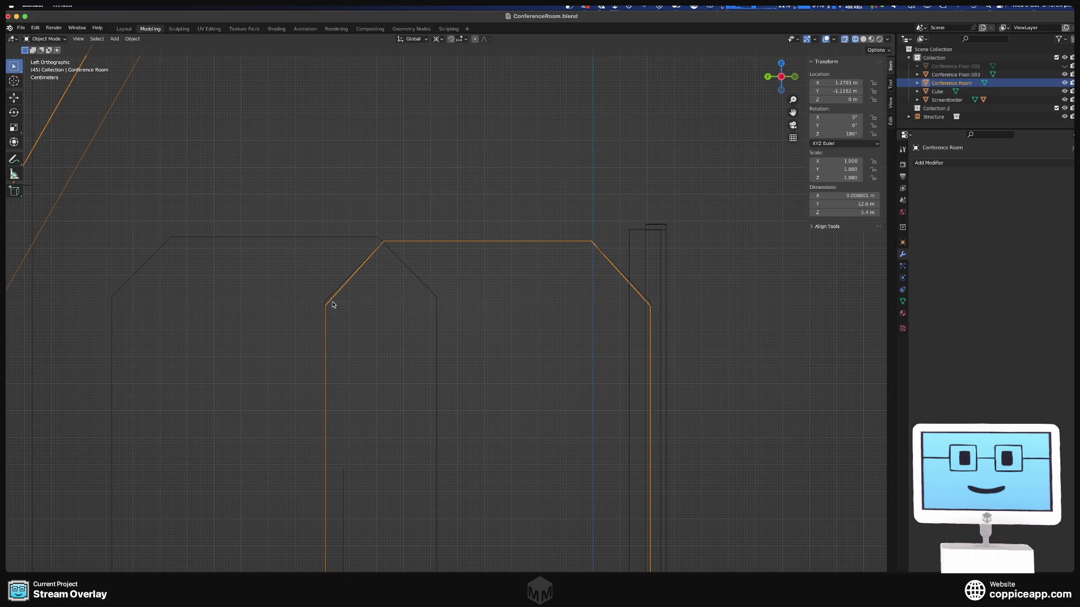
pyautogui.press('Tab')
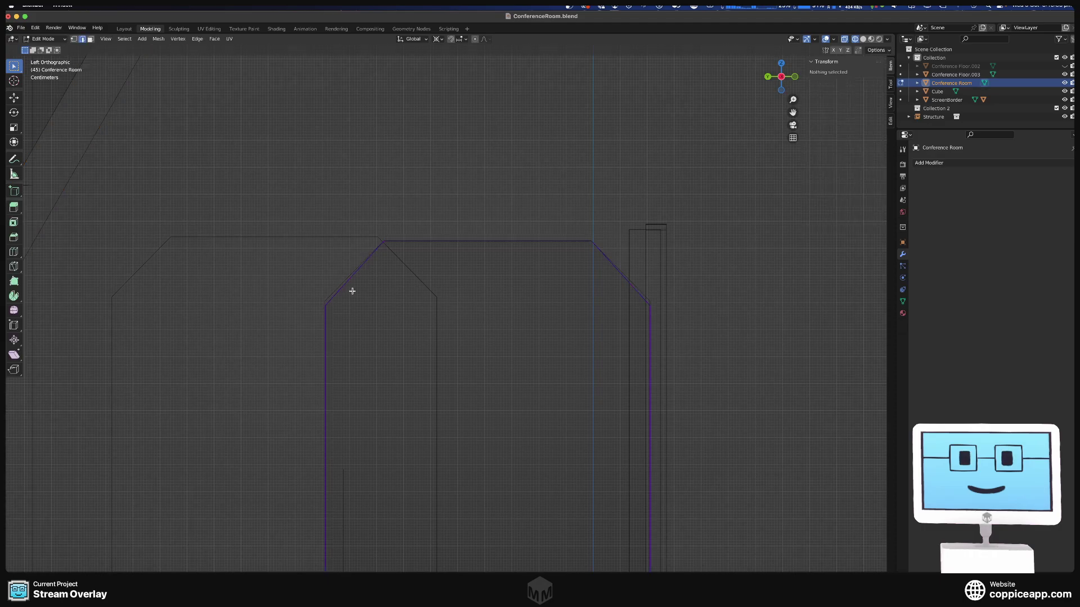
pyautogui.press('a')
pyautogui.moveTo(350, 297); pyautogui.dragTo(831, 329)
pyautogui.scroll(5, 670, 303)
pyautogui.scroll(9, 670, 303)
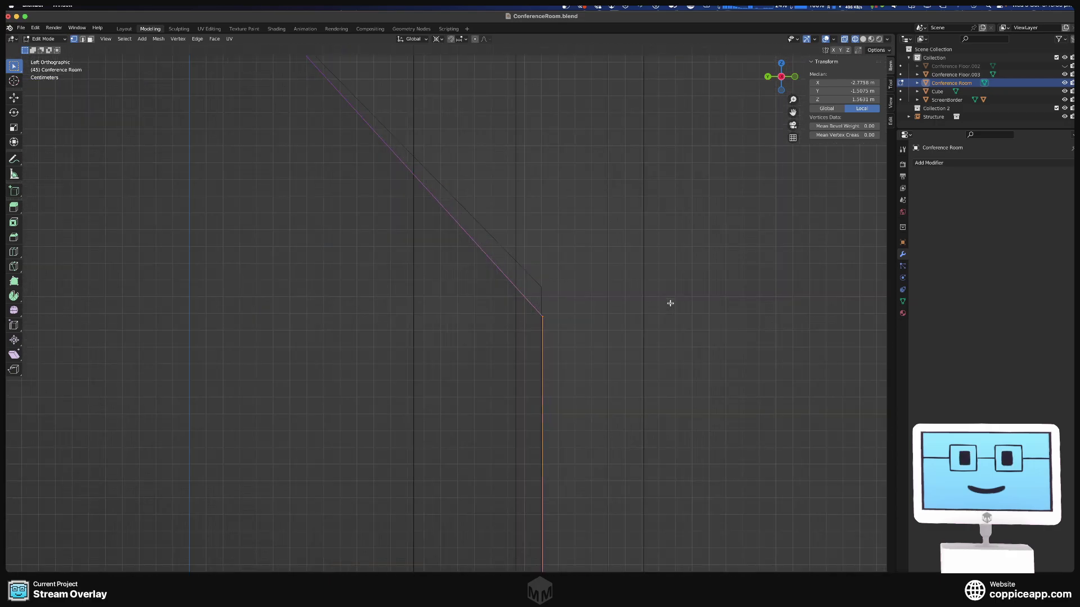
pyautogui.press('g')
pyautogui.press('z')
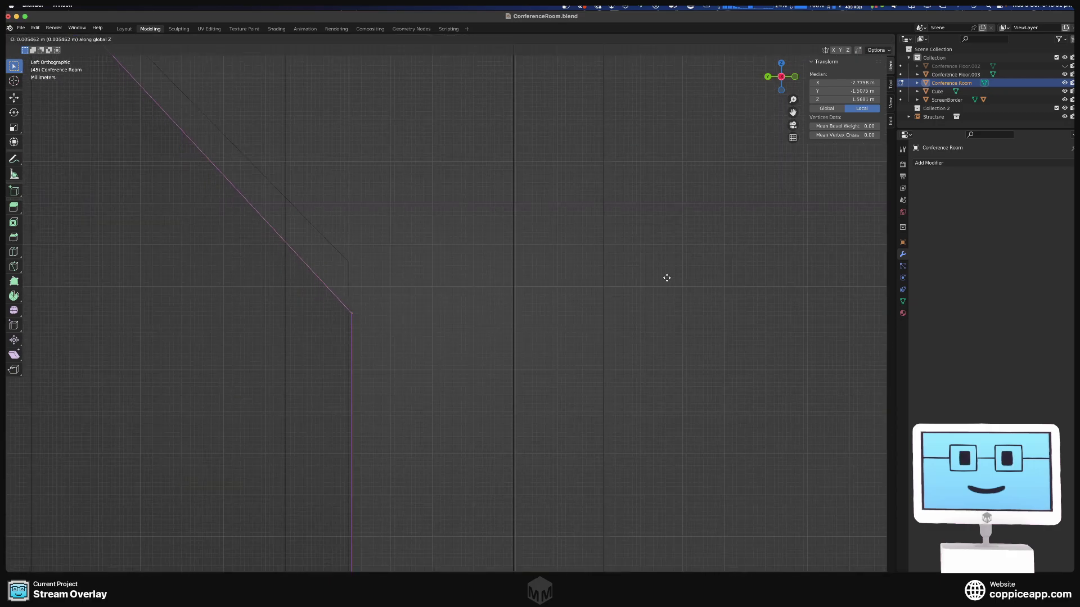
pyautogui.click(663, 228)
pyautogui.scroll(10, 298, 181)
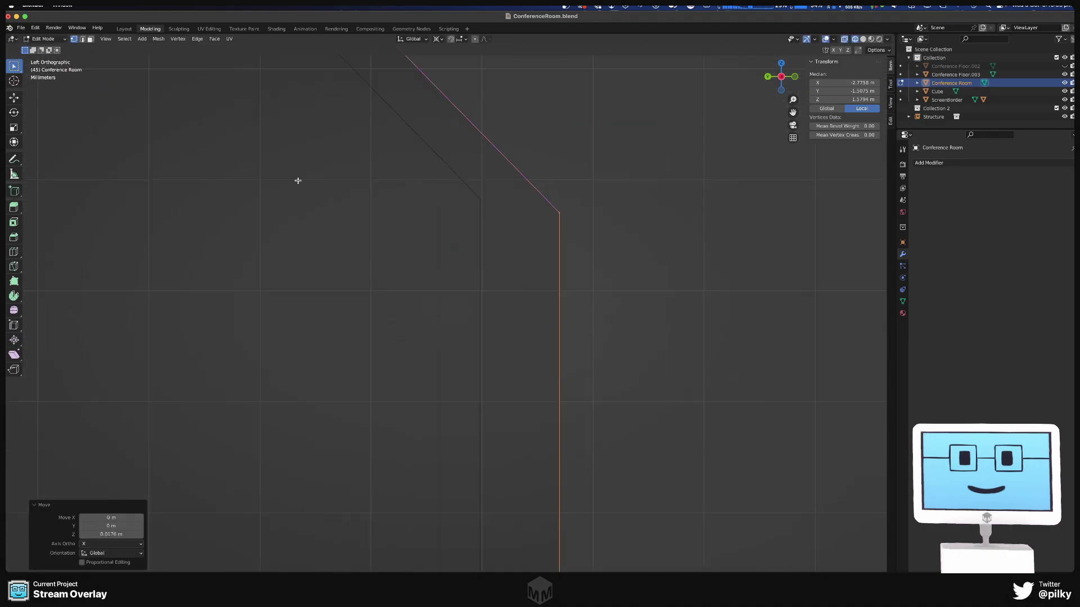
# - Nudge the selected doorway corners about 0.0001 m further up along Z
pyautogui.scroll(4, 571, 140)
pyautogui.press('g')
pyautogui.press('z')
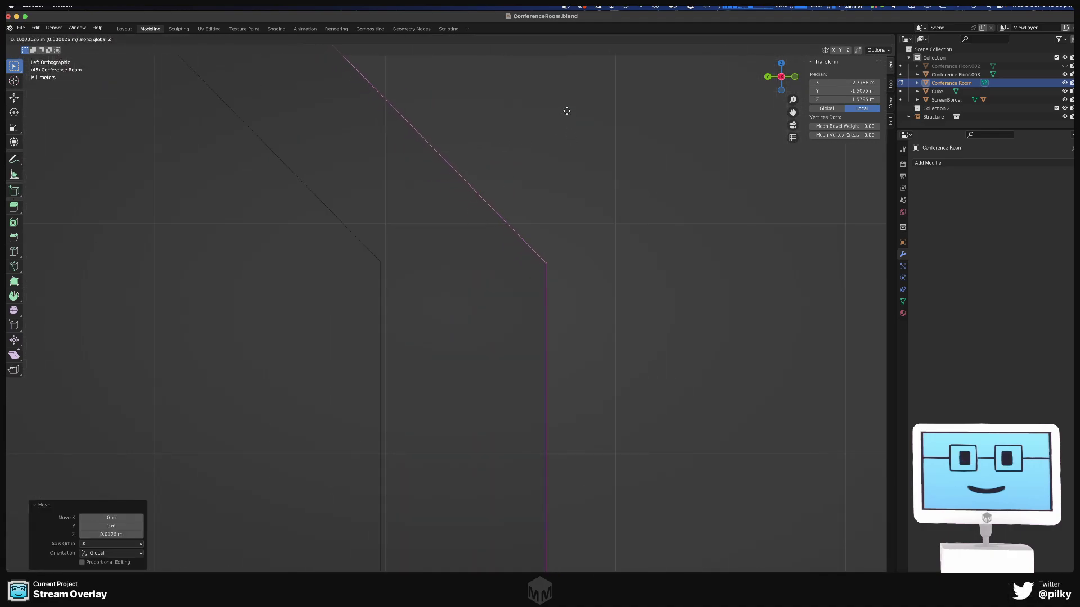
pyautogui.click(567, 110)
pyautogui.scroll(-8, 573, 215)
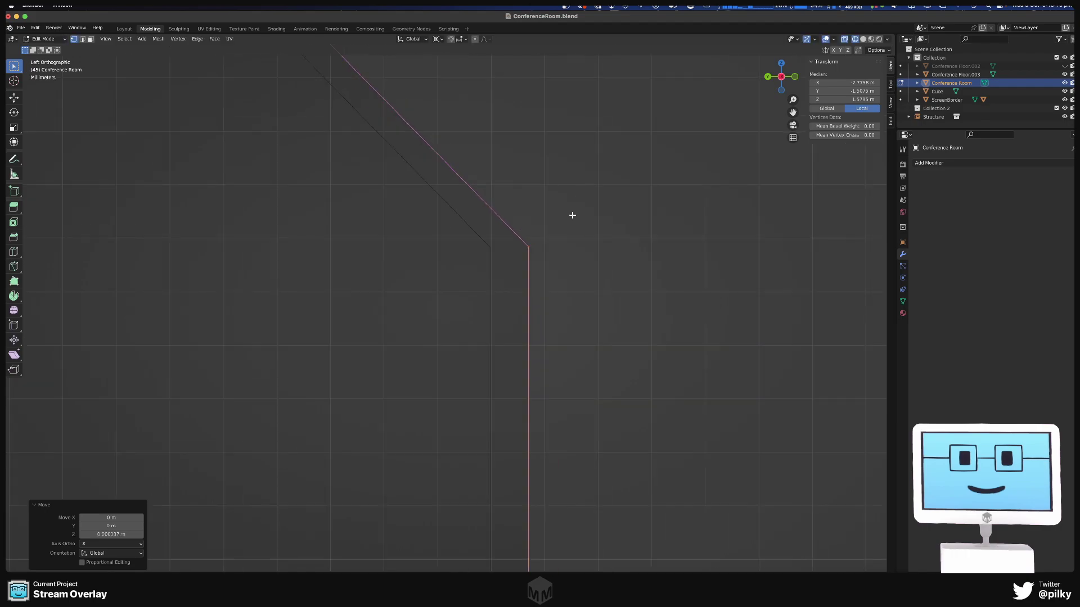
pyautogui.scroll(-6, 410, 299)
# - Move the whole Conference Room object about 0.0007 m along Y so its doorway's vertical edge lines up with the Structure's
pyautogui.moveTo(304, 311); pyautogui.dragTo(198, 349, button='middle')
pyautogui.scroll(-5, 270, 322)
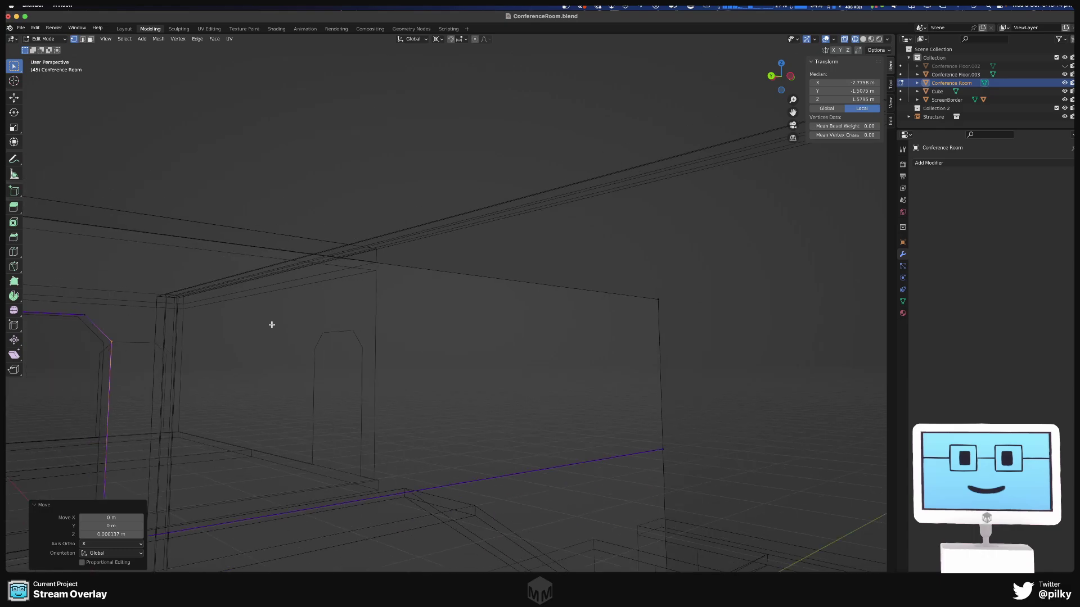
pyautogui.scroll(-10, 272, 325)
pyautogui.press('ctrl+KP_3')
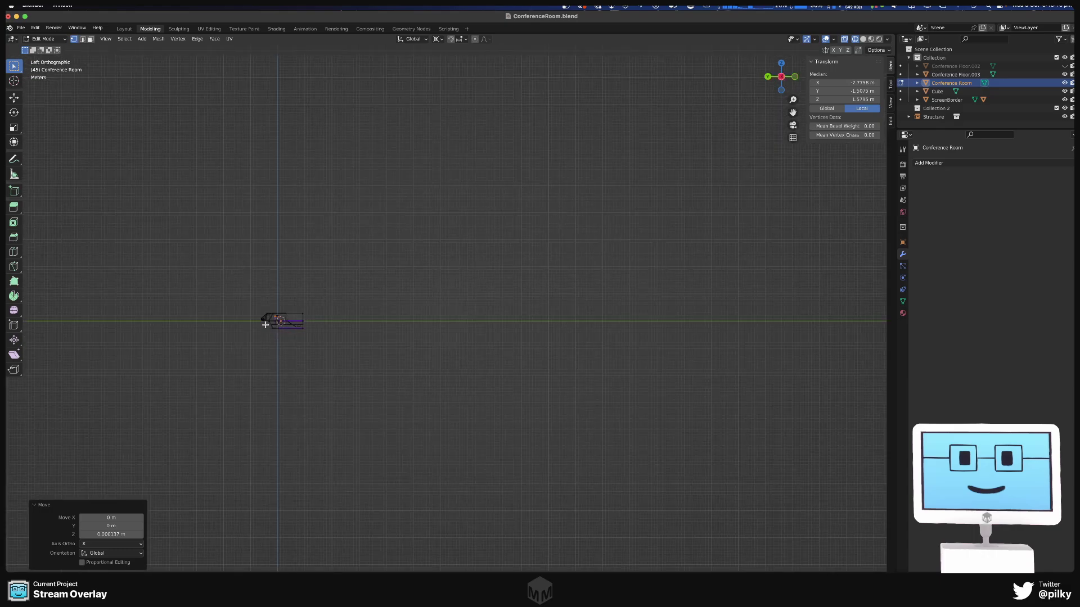
pyautogui.scroll(6, 254, 324)
pyautogui.keyDown('shift'); pyautogui.moveTo(253, 324); pyautogui.dragTo(747, 381, button='middle'); pyautogui.keyUp('shift')
pyautogui.scroll(10, 677, 373)
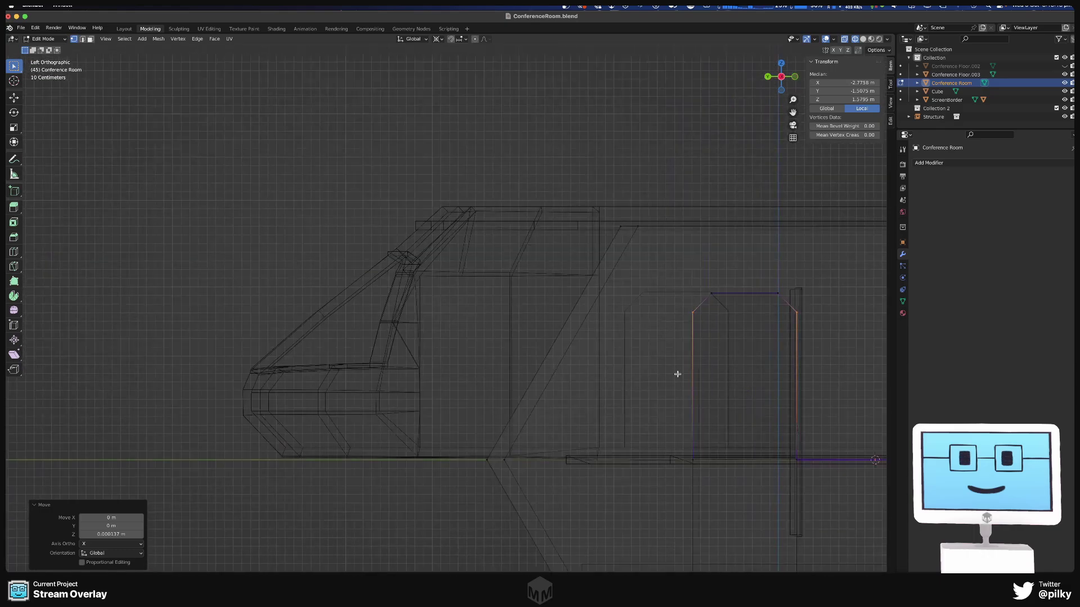
pyautogui.scroll(6, 505, 146)
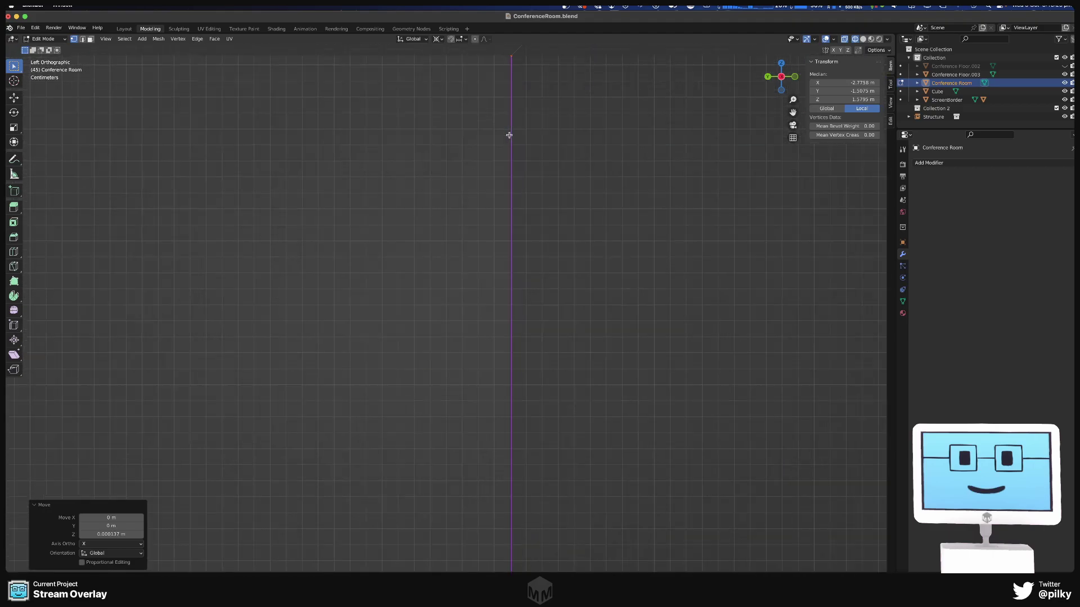
pyautogui.scroll(3, 510, 138)
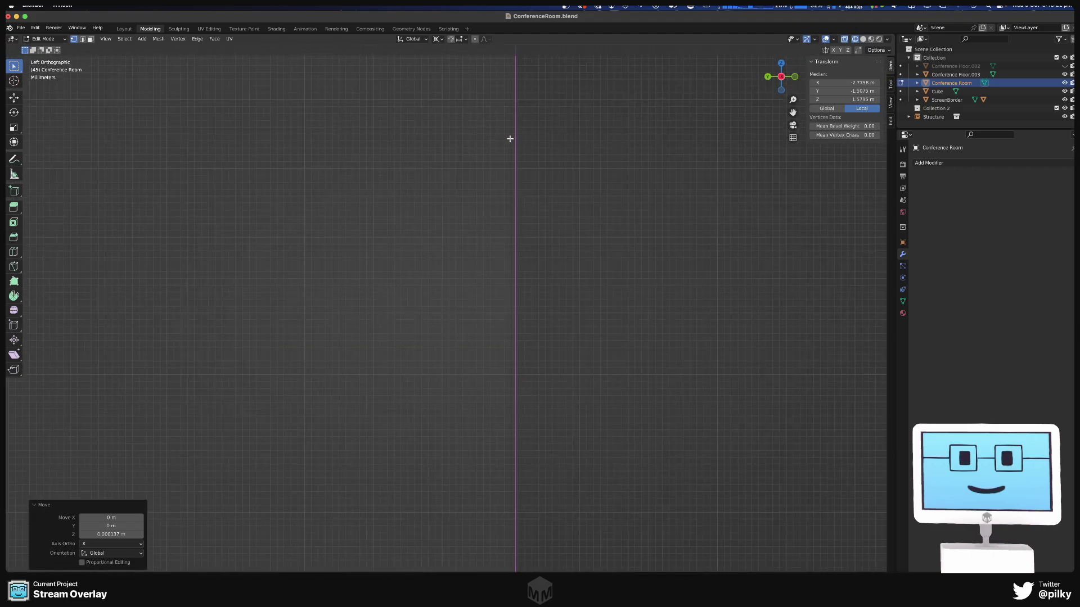
pyautogui.keyDown('shift'); pyautogui.moveTo(504, 173); pyautogui.dragTo(473, 533, button='middle'); pyautogui.keyUp('shift')
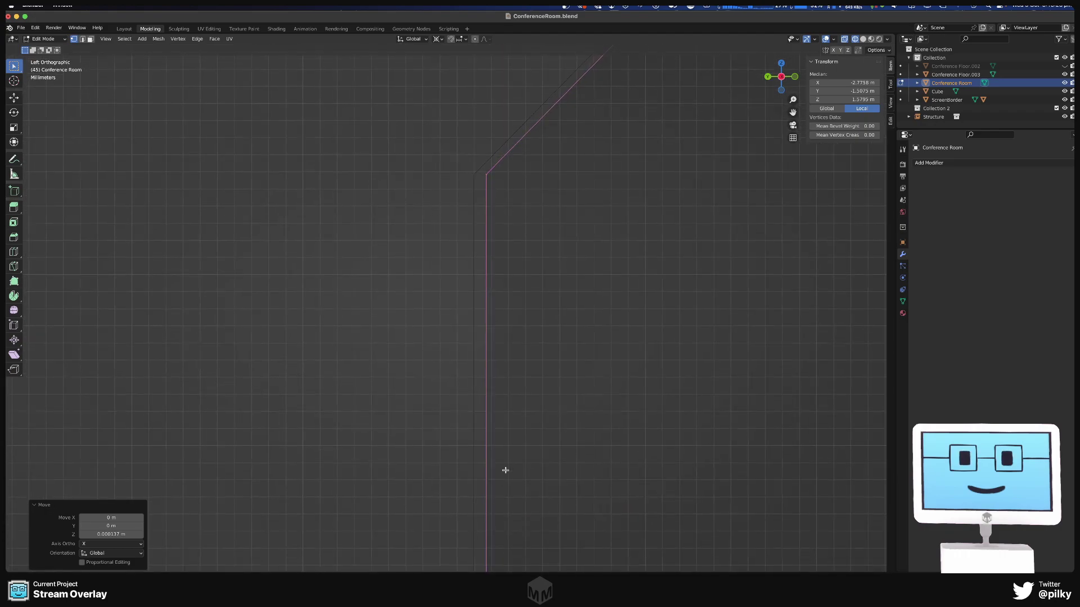
pyautogui.press('Tab')
pyautogui.press('g')
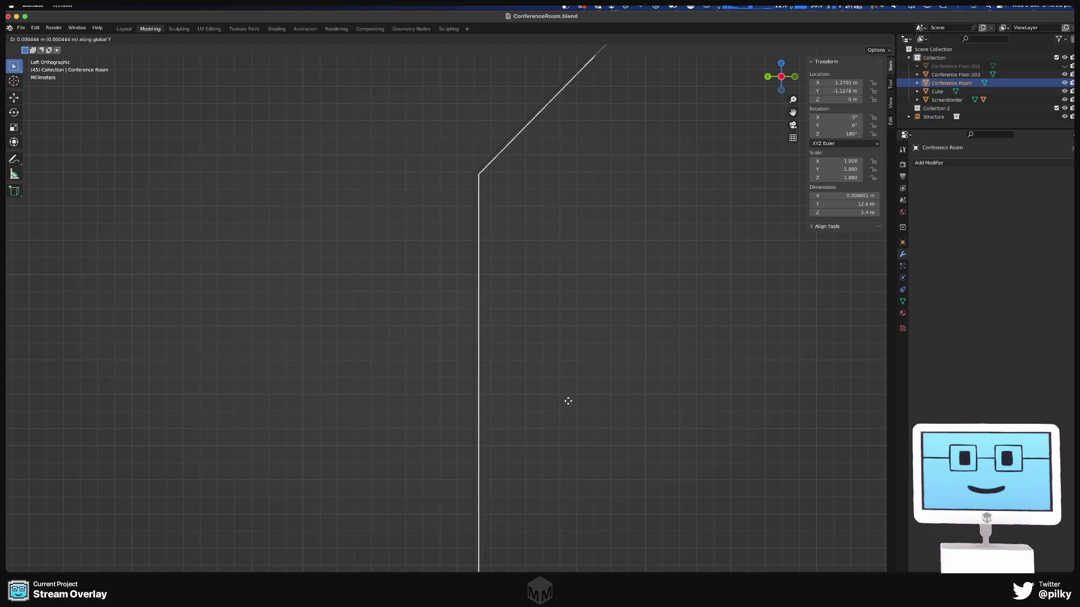
pyautogui.click(564, 404)
# - Fine-tune the Conference Room's Y position with a tiny nudge at the doorway's upper corner
pyautogui.moveTo(565, 404); pyautogui.dragTo(500, 76, button='middle')
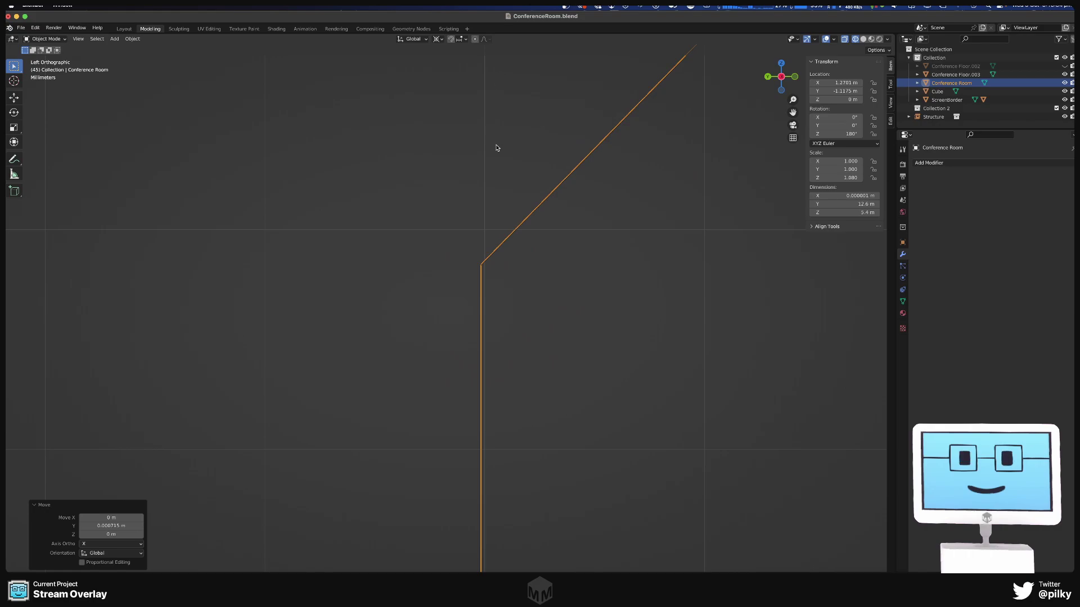
pyautogui.keyDown('shift'); pyautogui.moveTo(497, 150); pyautogui.dragTo(494, 217, button='middle'); pyautogui.keyUp('shift')
pyautogui.keyDown('shift'); pyautogui.moveTo(473, 287); pyautogui.dragTo(476, 110, button='middle'); pyautogui.keyUp('shift')
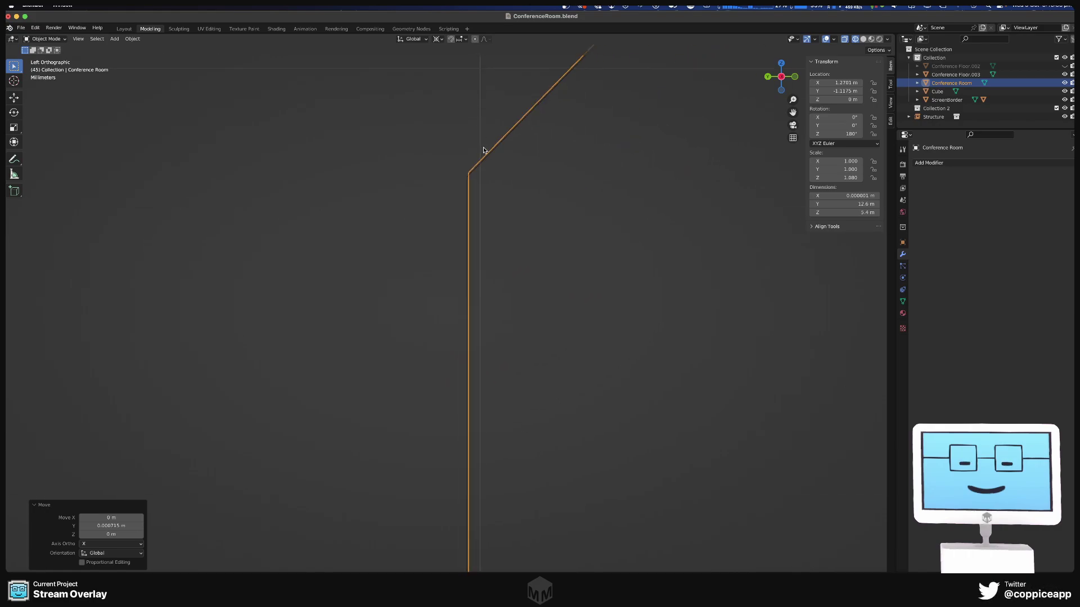
pyautogui.press('g')
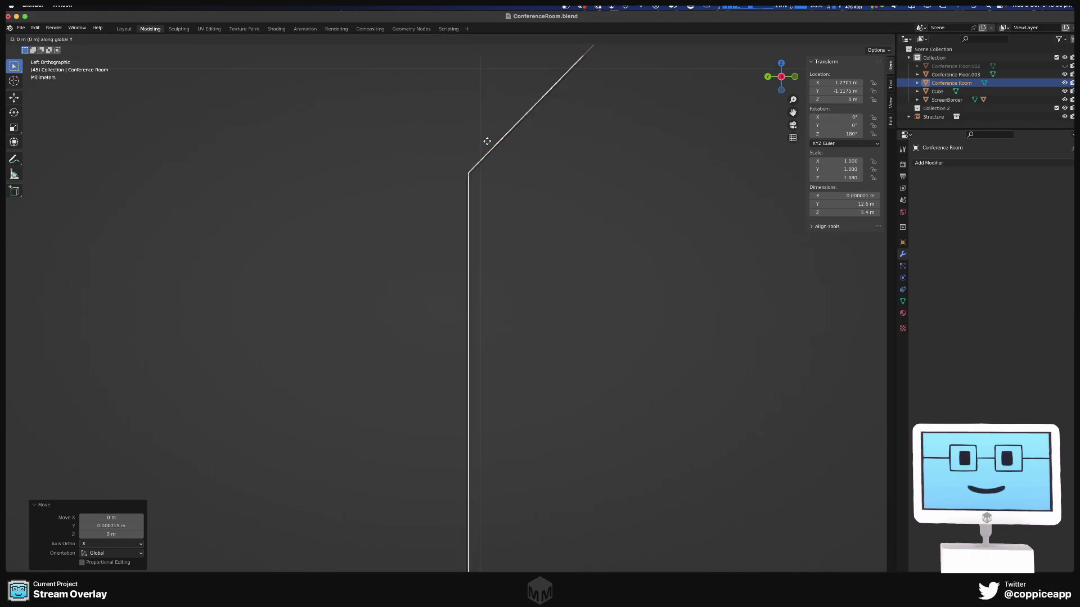
pyautogui.click(485, 141)
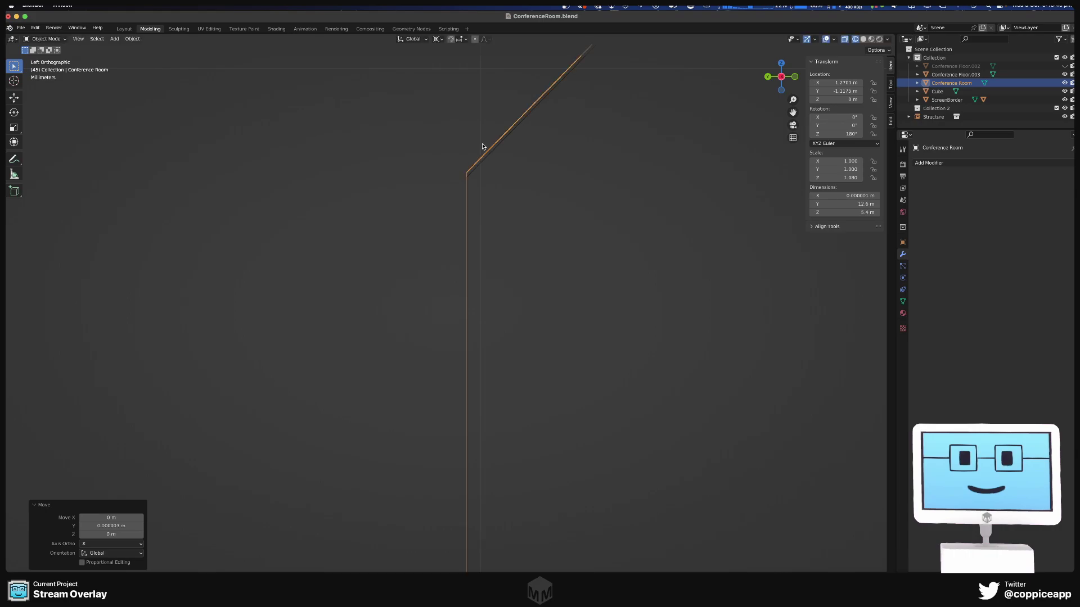
pyautogui.scroll(3, 460, 169)
pyautogui.hscroll(-3, 583, 106)
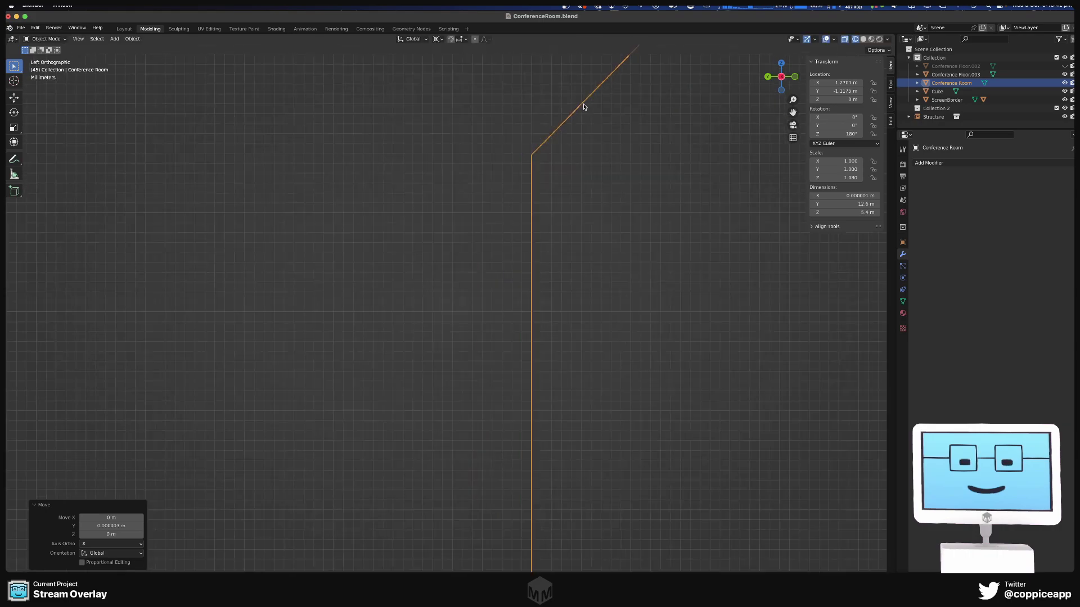
# - Examine the Conference Room doorway's sloped edge and upper corners for alignment with the Structure's doorway
pyautogui.keyDown('shift'); pyautogui.moveTo(586, 105); pyautogui.dragTo(93, 516, button='middle'); pyautogui.keyUp('shift')
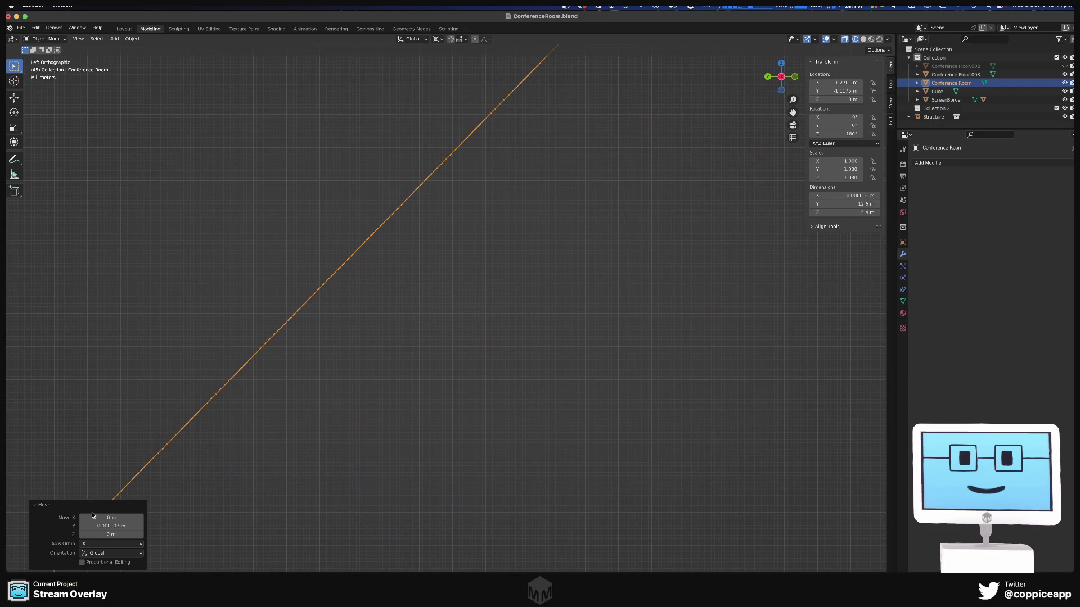
pyautogui.scroll(-3, 484, 208)
pyautogui.scroll(3, 506, 183)
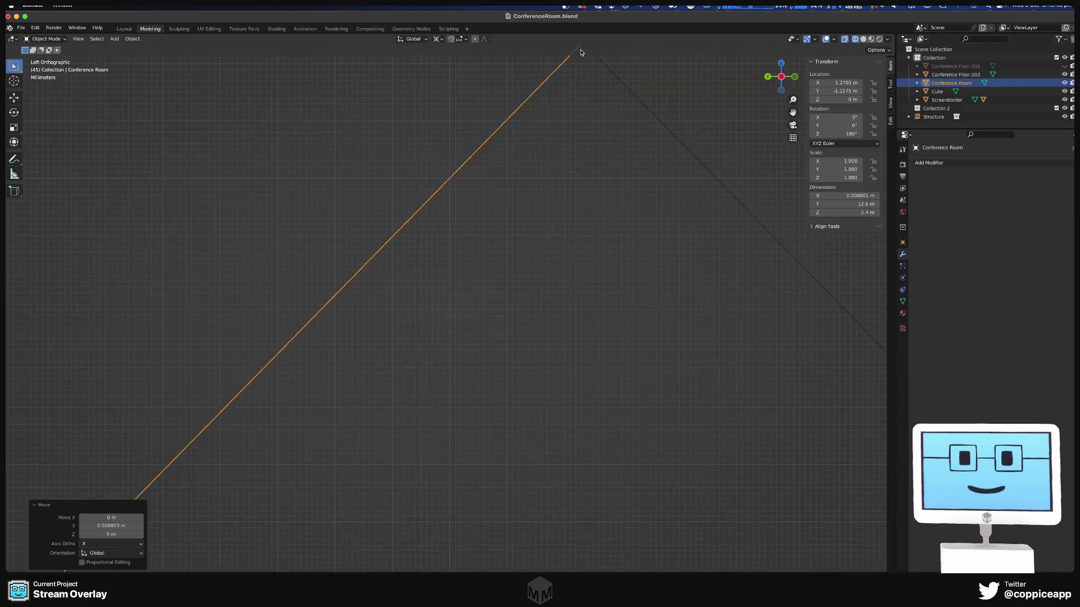
pyautogui.keyDown('shift'); pyautogui.moveTo(579, 49); pyautogui.dragTo(464, 330, button='middle'); pyautogui.keyUp('shift')
pyautogui.scroll(5, 506, 248)
pyautogui.scroll(8, 460, 364)
pyautogui.scroll(-10, 460, 364)
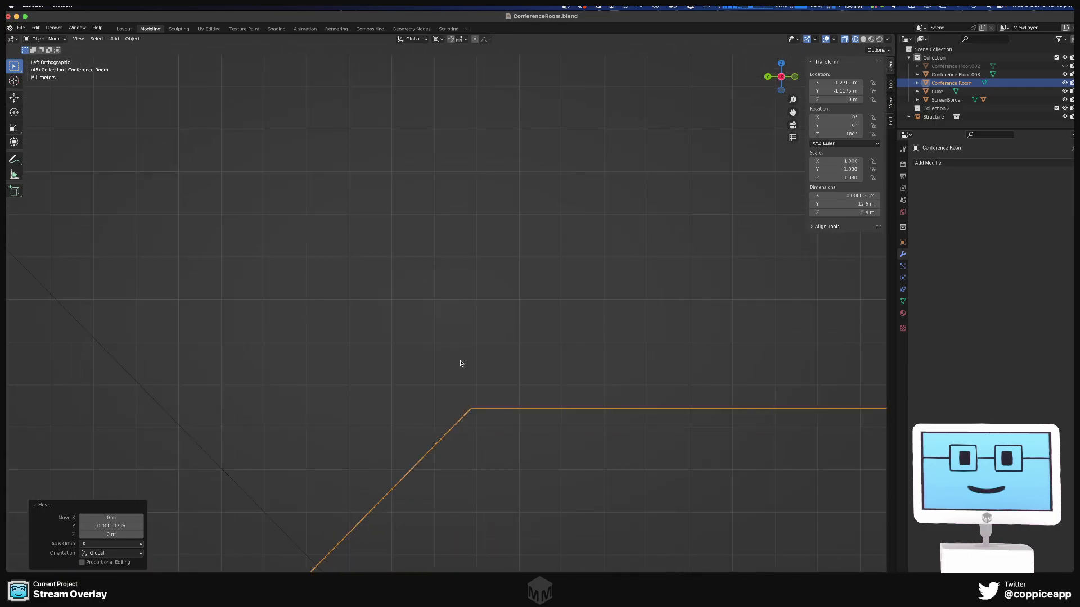
pyautogui.scroll(-8, 460, 364)
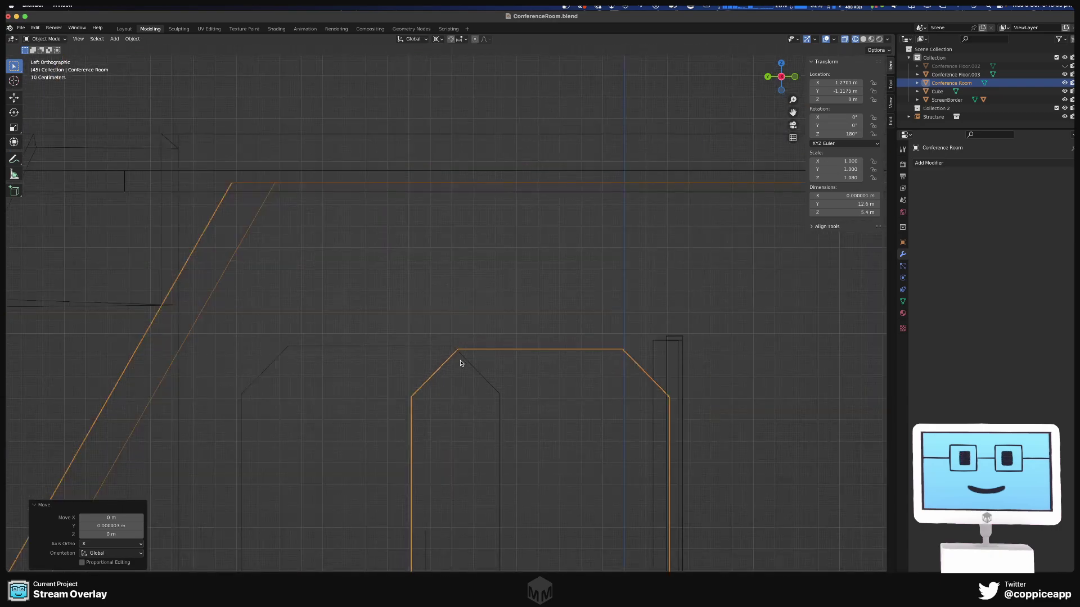
# - Select the Conference Room doorway's two upper side corners and lower them about 0.000007 m along Z
pyautogui.keyDown('shift'); pyautogui.moveTo(465, 363); pyautogui.dragTo(480, 293, button='middle'); pyautogui.keyUp('shift')
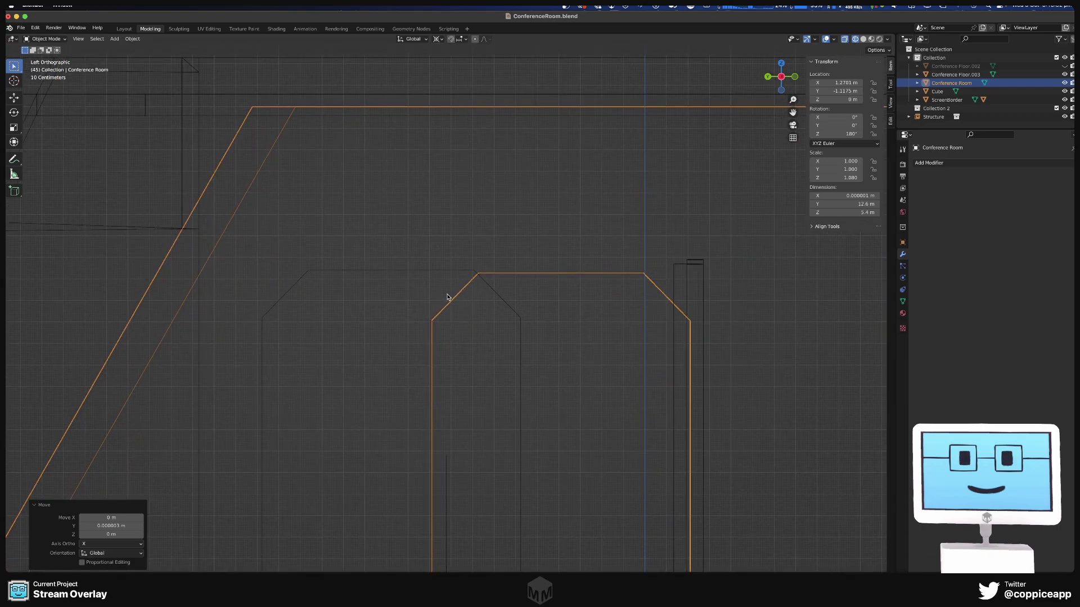
pyautogui.press('Tab')
pyautogui.moveTo(414, 312); pyautogui.dragTo(773, 344)
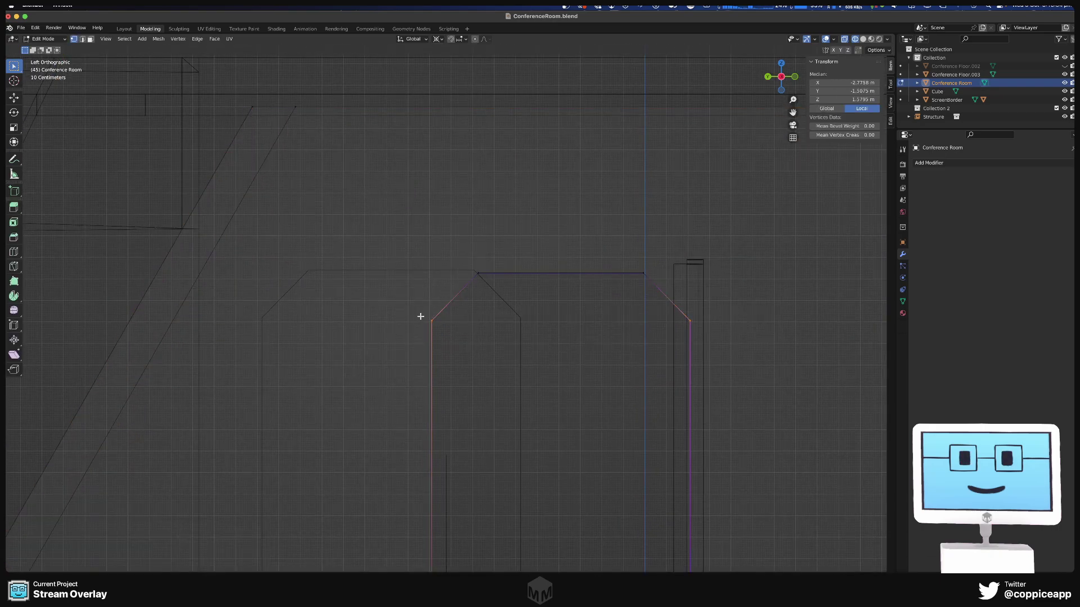
pyautogui.scroll(10, 421, 316)
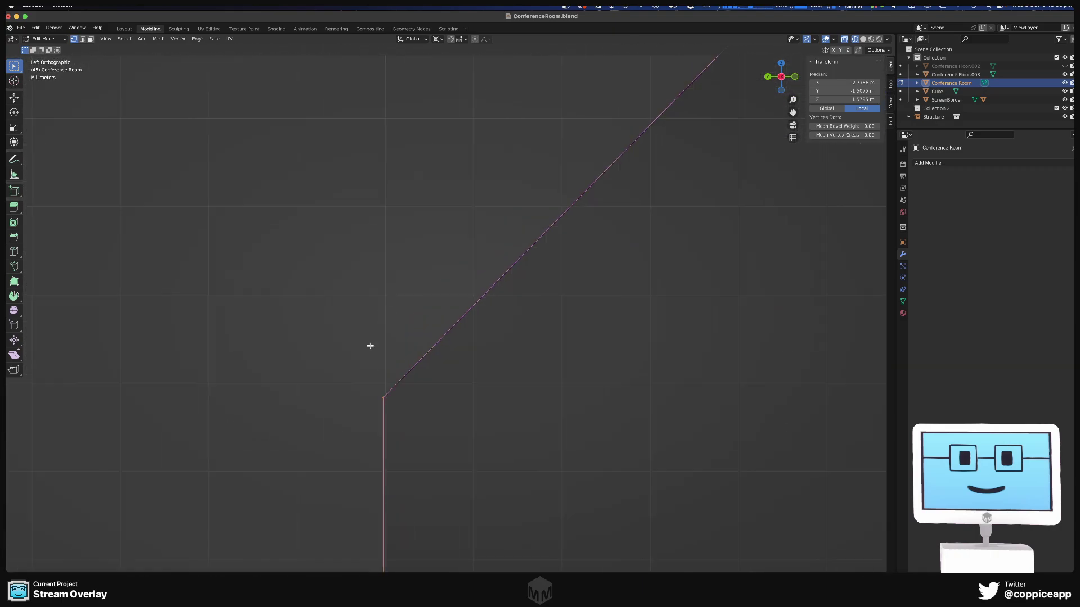
pyautogui.press('KP_Decimal')
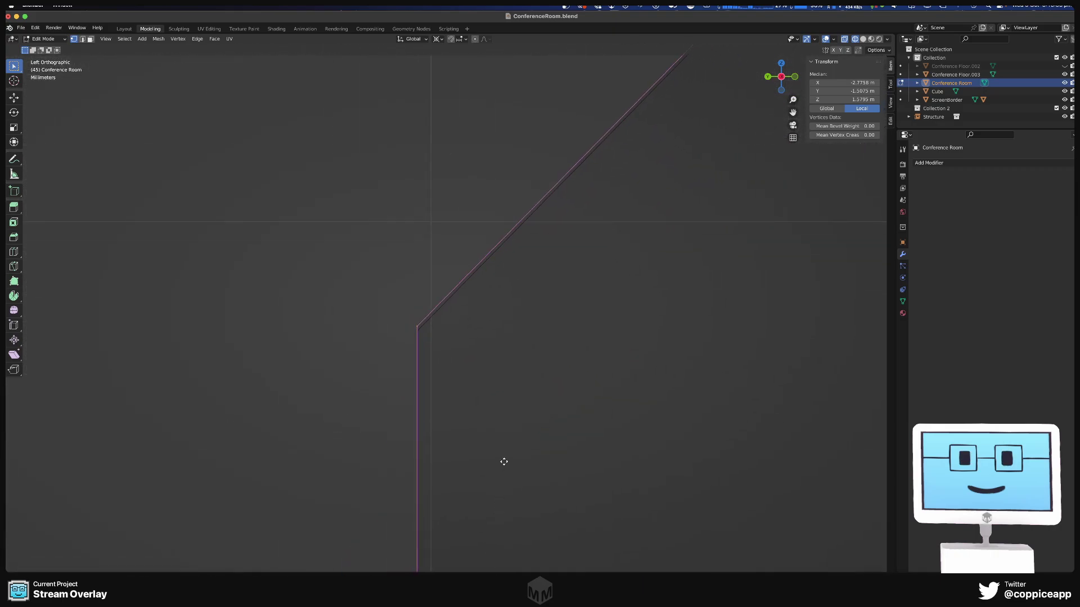
pyautogui.press('g')
pyautogui.press('z')
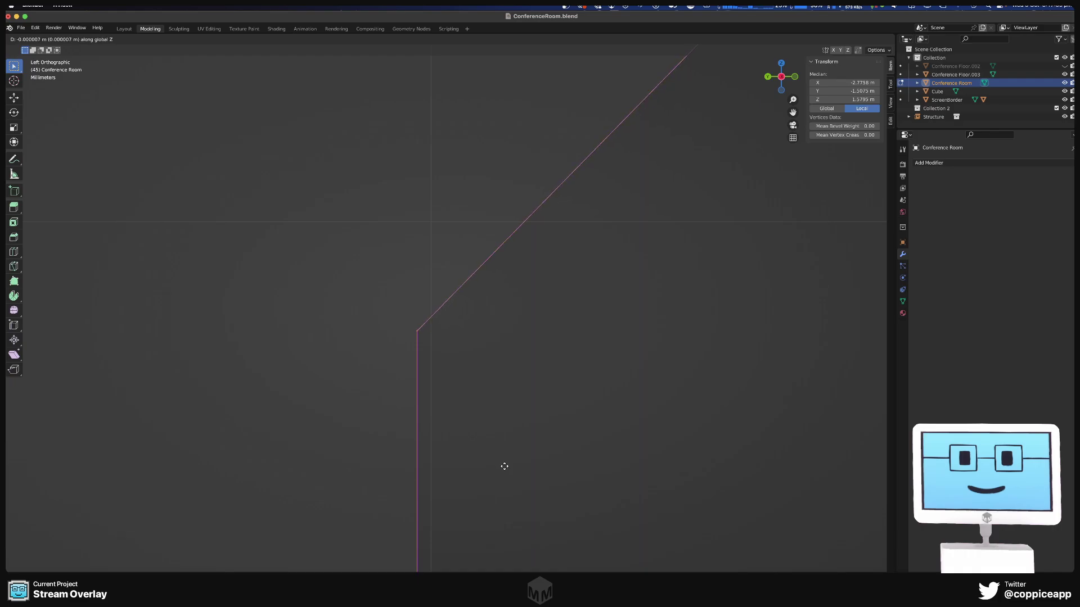
pyautogui.click(505, 467)
# - Inspect the Conference Room outline and its doorway in relation to the whole ship Structure, from the side and in perspective
pyautogui.scroll(-15, 504, 467)
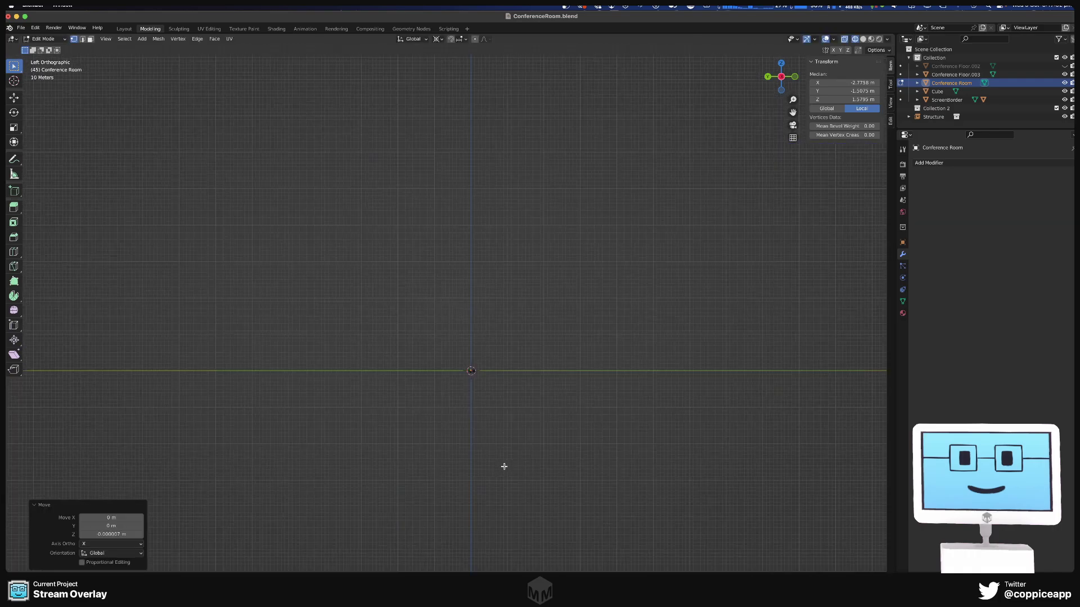
pyautogui.scroll(5, 504, 466)
pyautogui.keyDown('shift'); pyautogui.moveTo(834, 316); pyautogui.dragTo(512, 255, button='middle'); pyautogui.keyUp('shift')
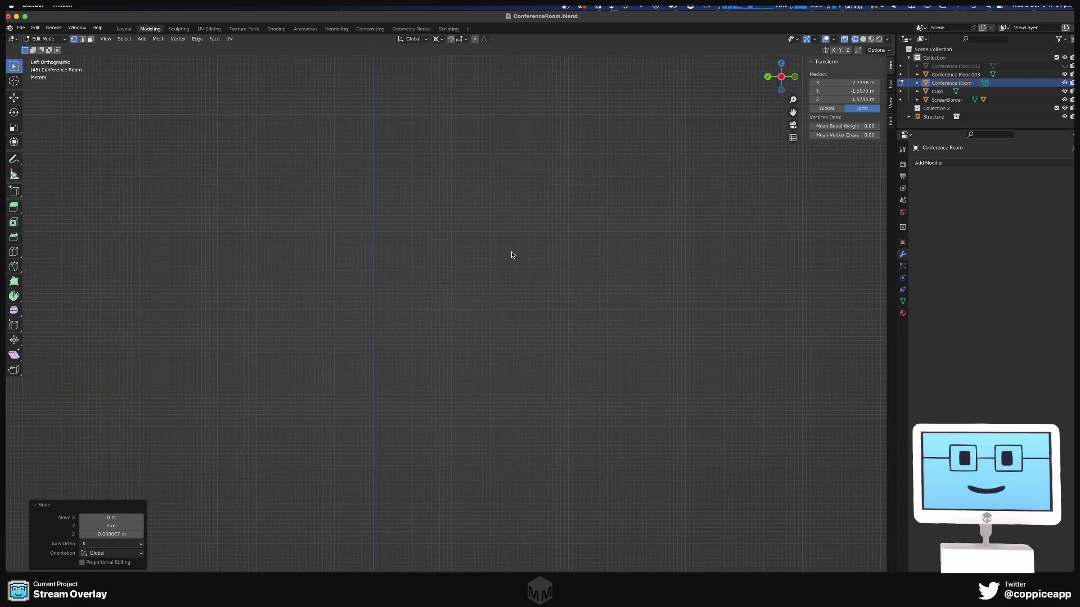
pyautogui.keyDown('shift'); pyautogui.scroll(5, 511, 254); pyautogui.keyUp('shift')
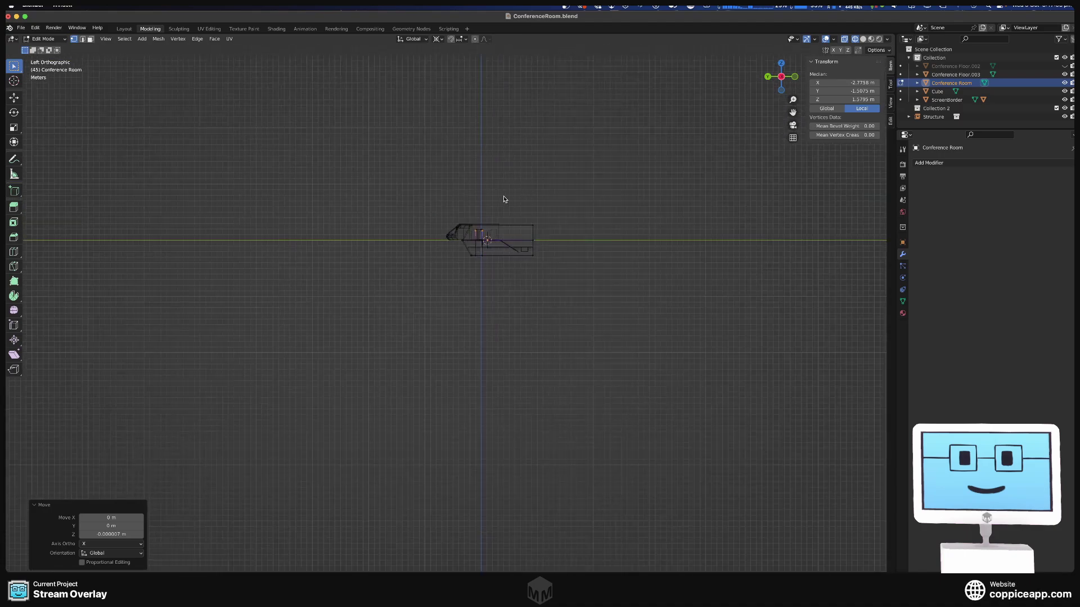
pyautogui.scroll(12, 504, 199)
pyautogui.scroll(-10, 495, 444)
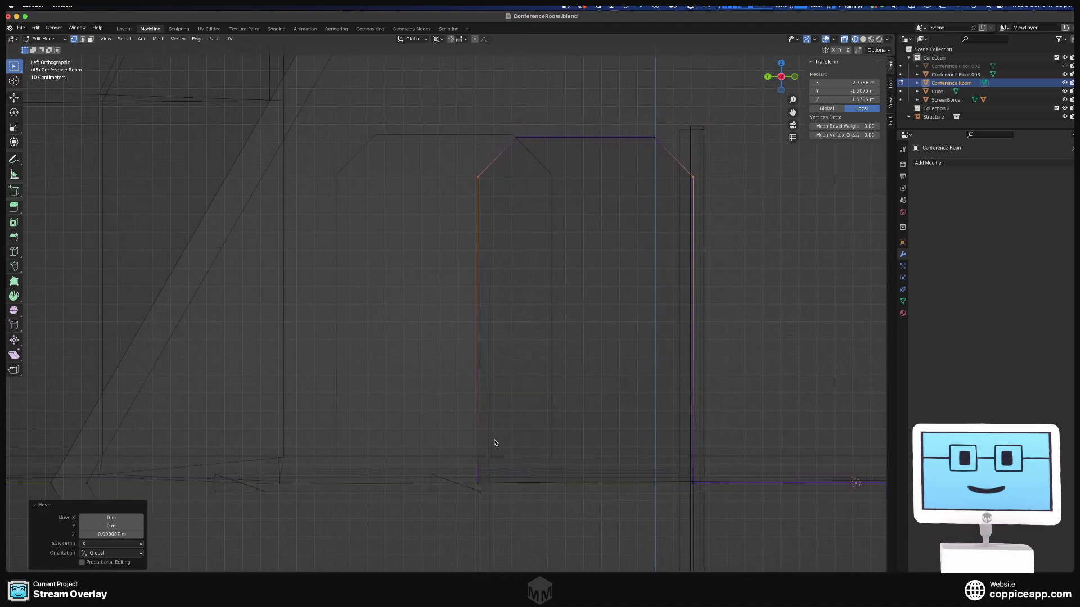
pyautogui.press('Tab')
pyautogui.moveTo(487, 400); pyautogui.dragTo(443, 388, button='middle')
pyautogui.scroll(3, 499, 405)
pyautogui.scroll(-6, 514, 386)
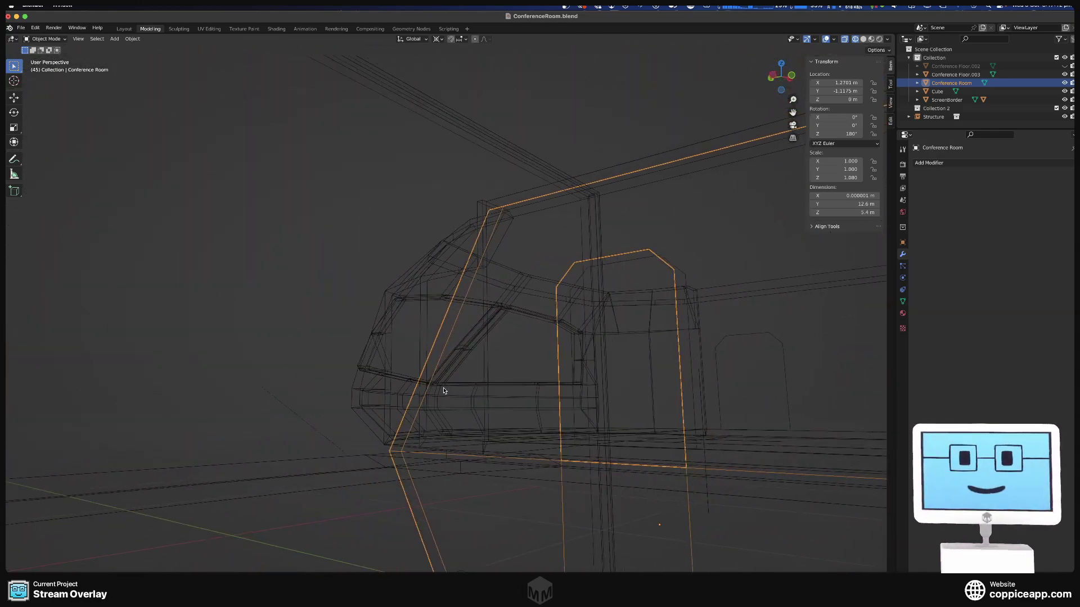
# - Delete the vertices forming the pointed front end of the Conference Room outline, removing its sloped edges
pyautogui.press('Tab')
pyautogui.moveTo(527, 429); pyautogui.dragTo(582, 430, button='middle')
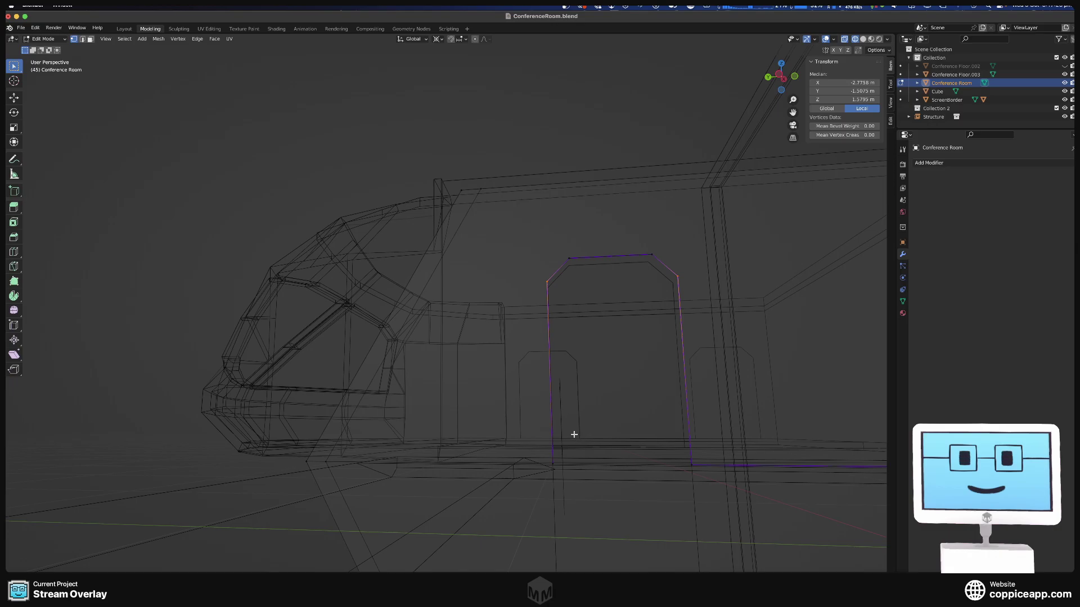
pyautogui.moveTo(547, 407); pyautogui.dragTo(508, 410, button='middle')
pyautogui.scroll(-8, 639, 405)
pyautogui.scroll(-3, 566, 409)
pyautogui.keyDown('alt'); pyautogui.click(508, 475); pyautogui.keyUp('alt')
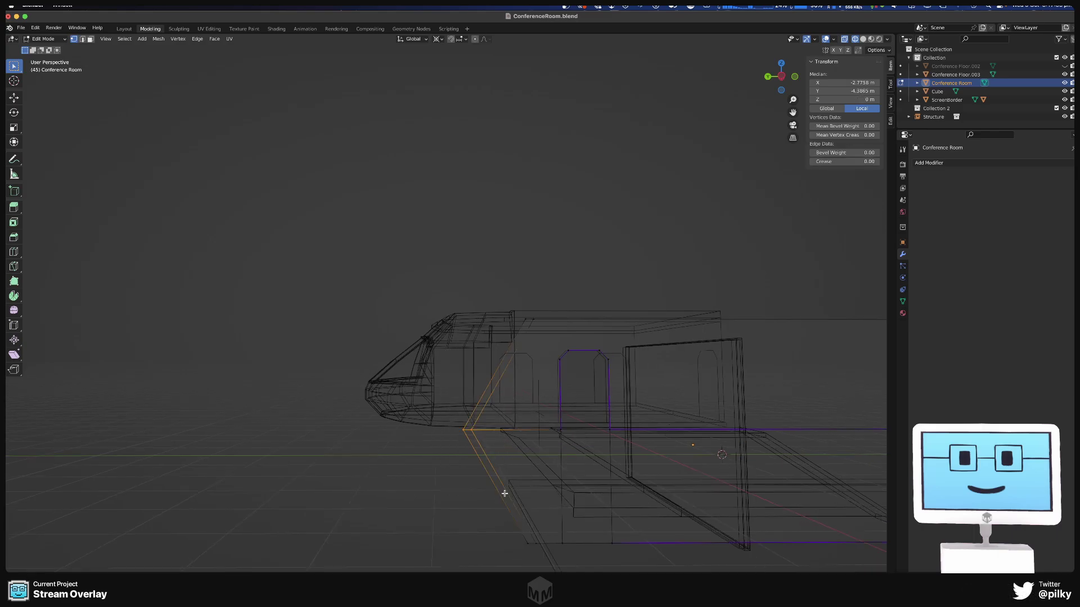
pyautogui.press('x')
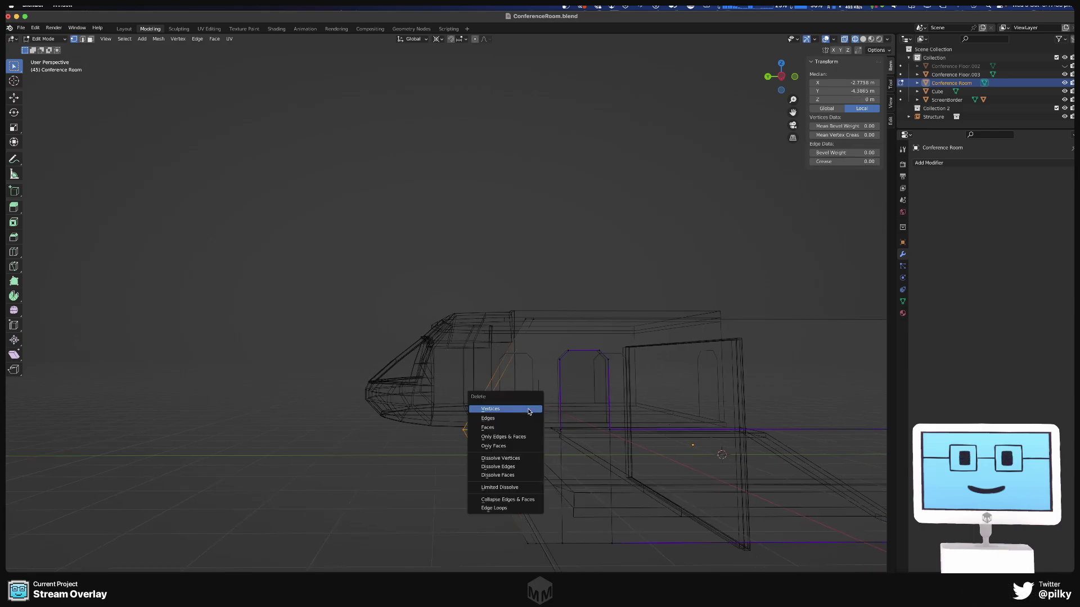
pyautogui.click(528, 412)
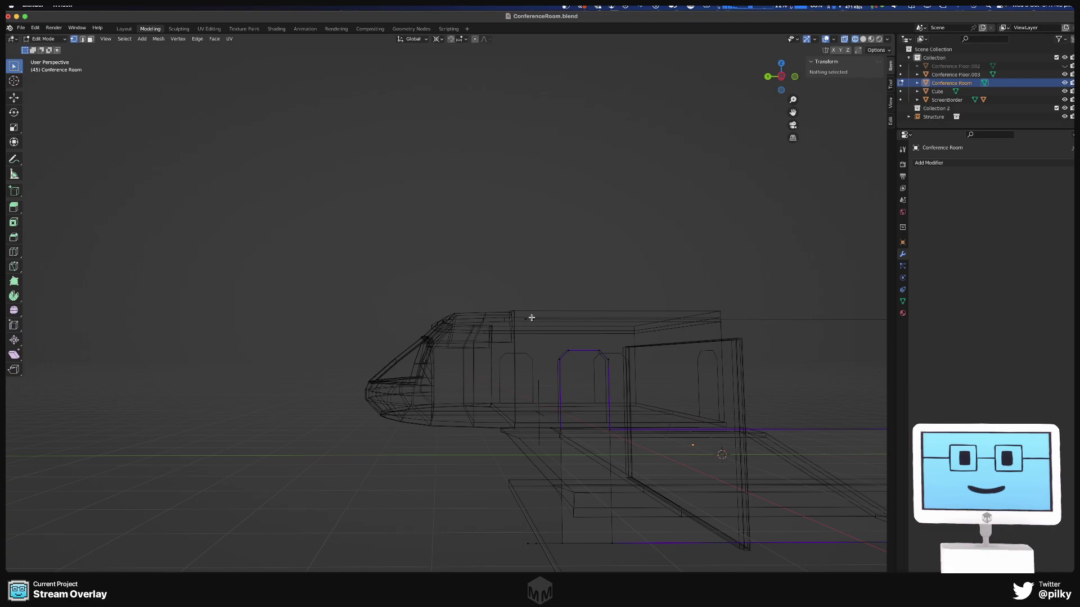
# - Dissolve the leftover inner vertices on the Conference Room outline's upper and lower edges near its open front end
pyautogui.click(532, 317)
pyautogui.press('x')
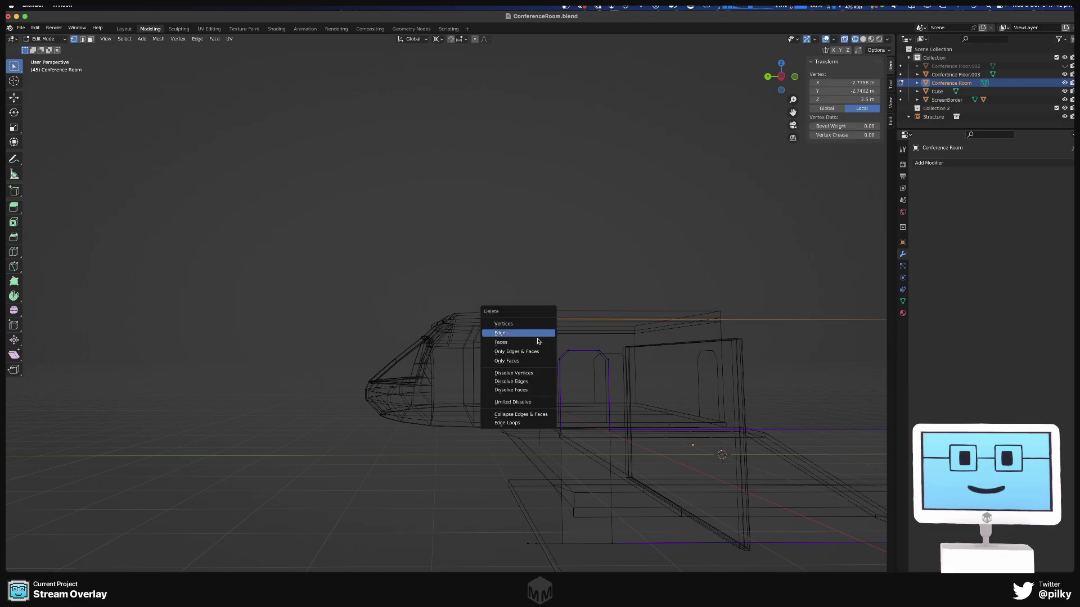
pyautogui.click(536, 373)
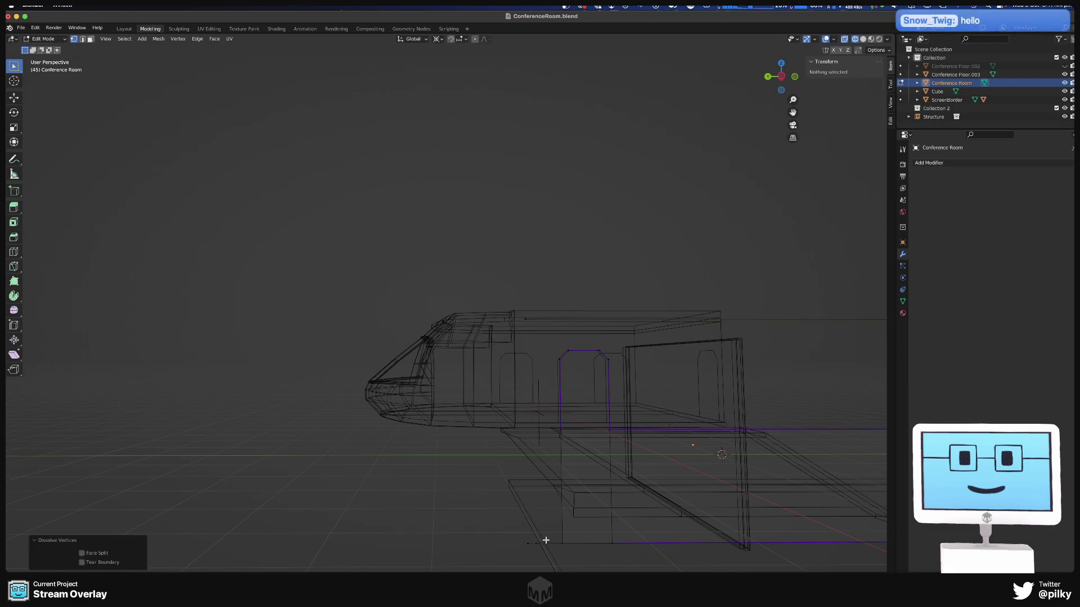
pyautogui.click(538, 543)
pyautogui.hscroll(-3, 568, 432)
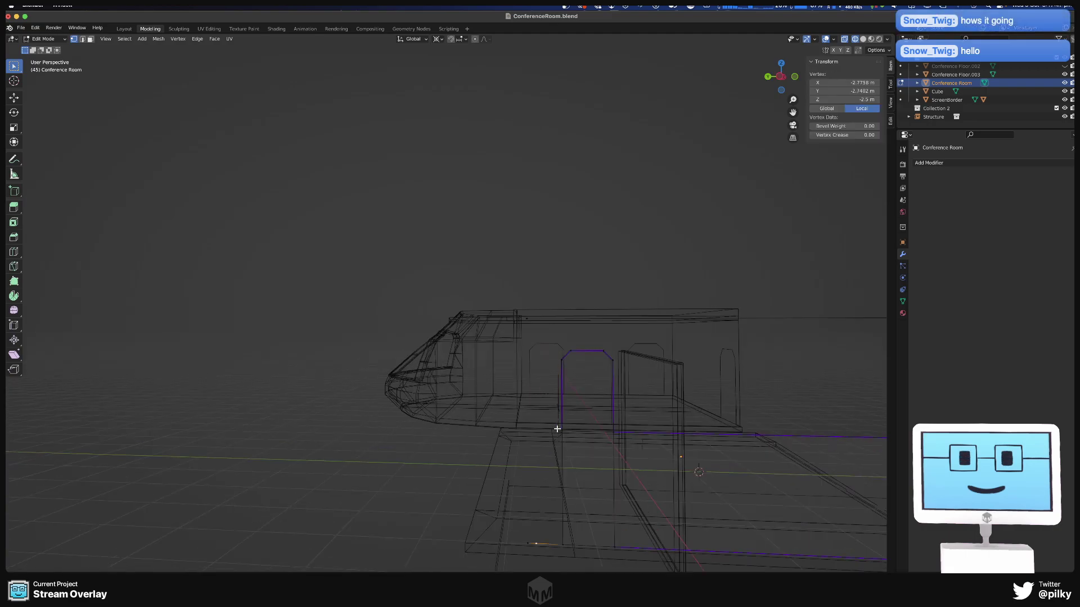
pyautogui.press('x')
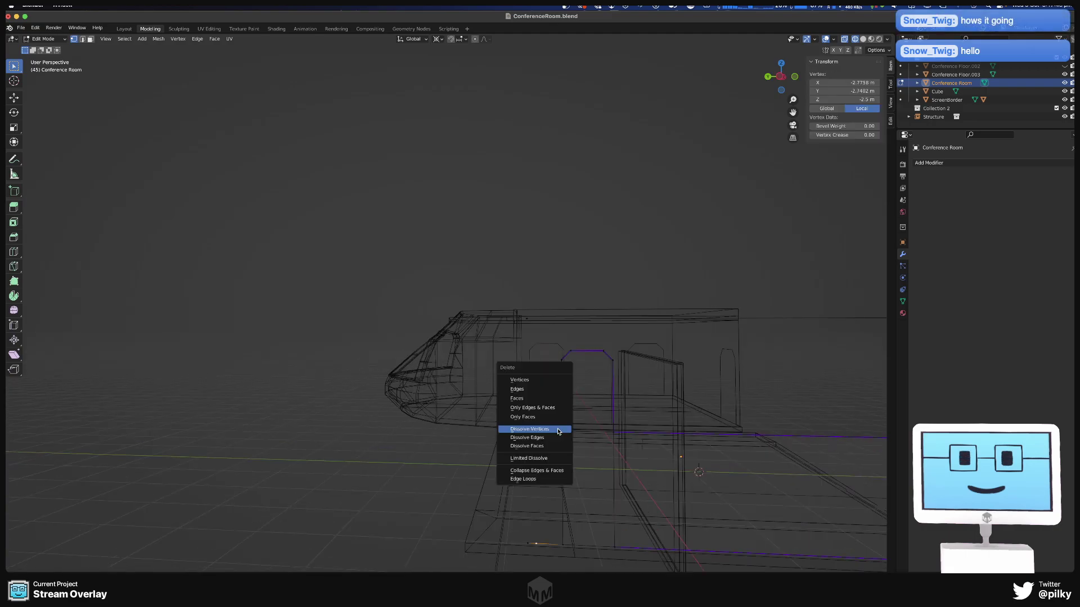
pyautogui.click(559, 430)
# - Close the open front end of the Conference Room outline with a vertical edge between its upper and lower corners
pyautogui.click(551, 304)
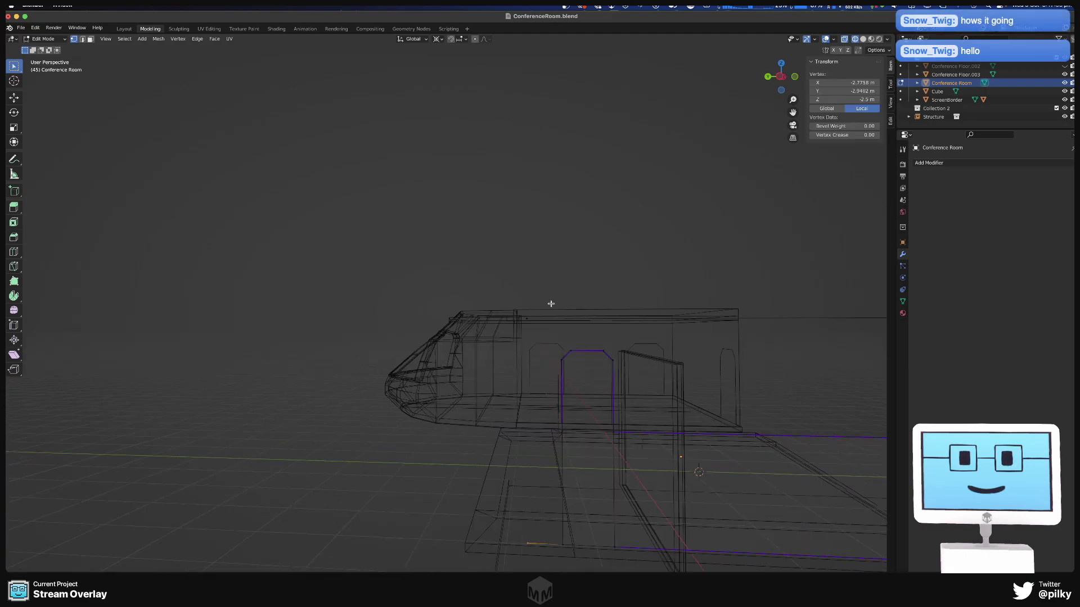
pyautogui.keyDown('alt'); pyautogui.click(518, 314); pyautogui.keyUp('alt')
pyautogui.moveTo(622, 330); pyautogui.dragTo(254, 280, button='middle')
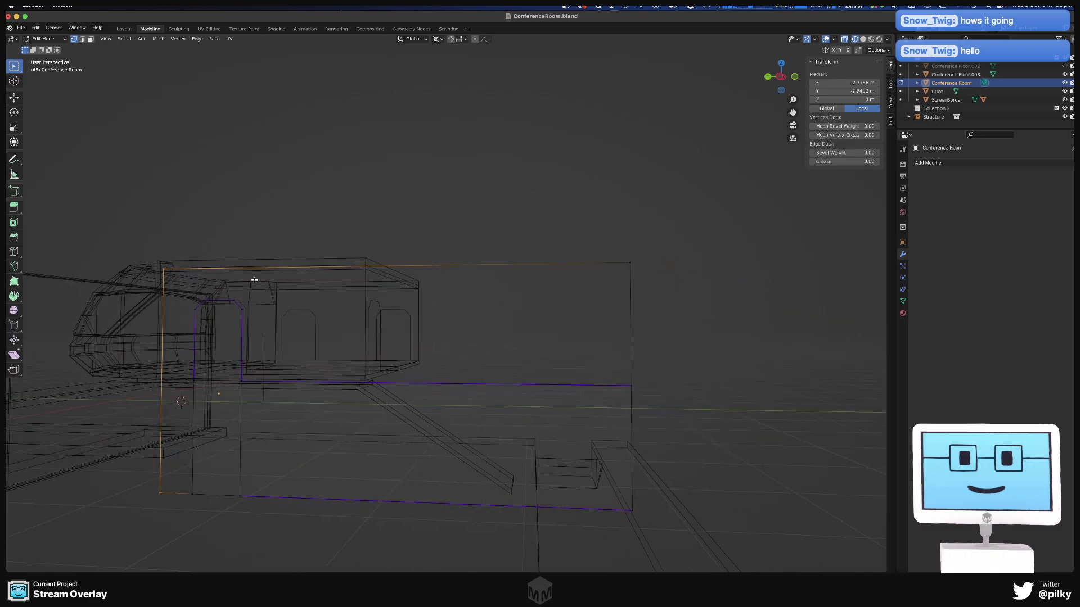
# - Select the Conference Room's floor-line vertices at the base of the doorway and at the far end
pyautogui.moveTo(459, 289); pyautogui.dragTo(469, 315, button='middle')
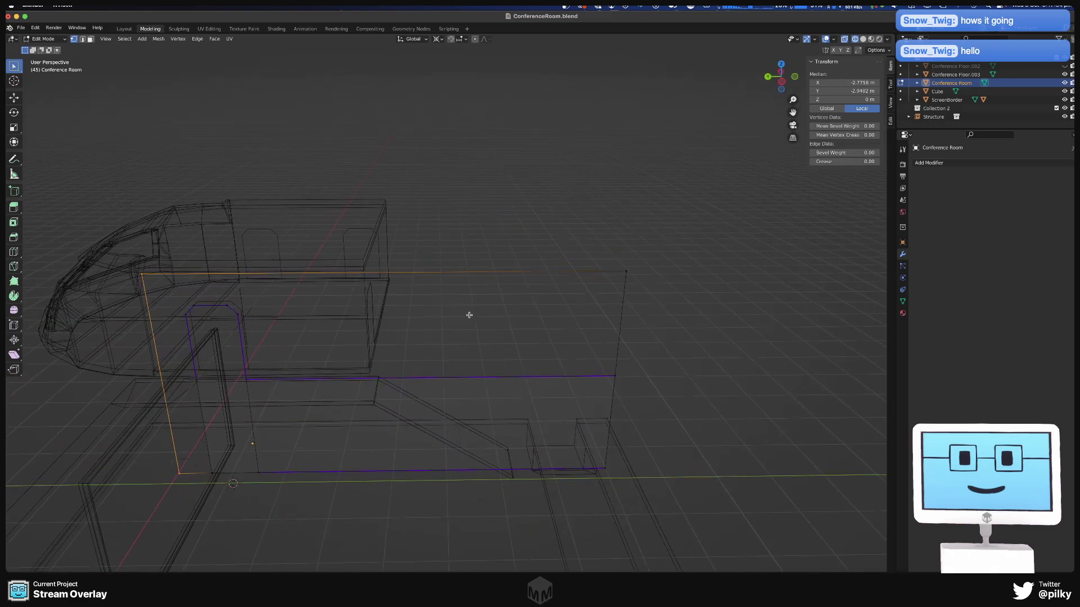
pyautogui.moveTo(360, 310); pyautogui.dragTo(197, 365, button='middle')
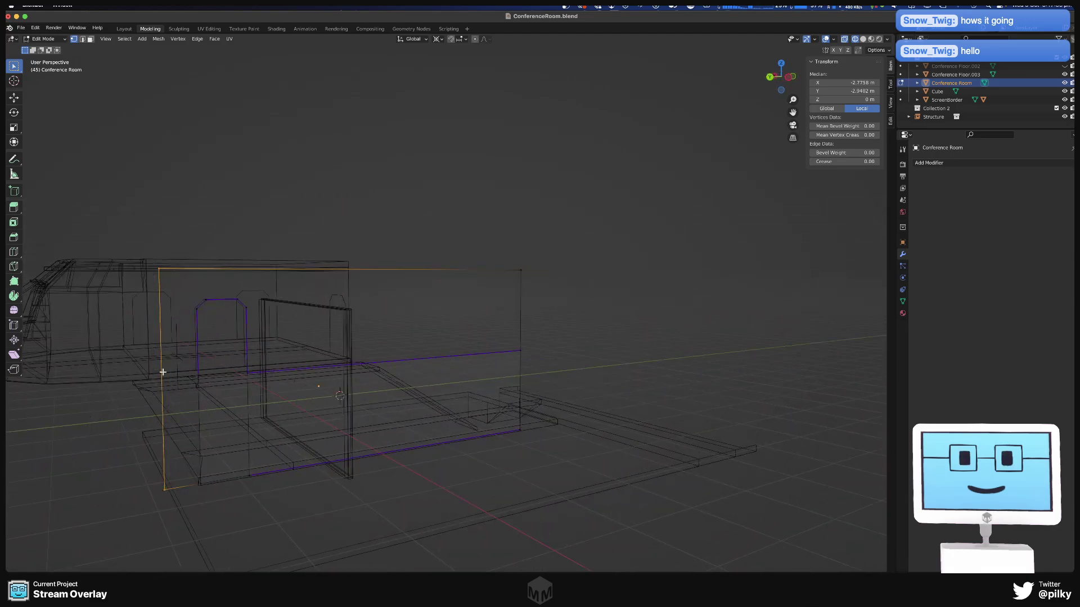
pyautogui.scroll(5, 163, 372)
pyautogui.scroll(-6, 239, 365)
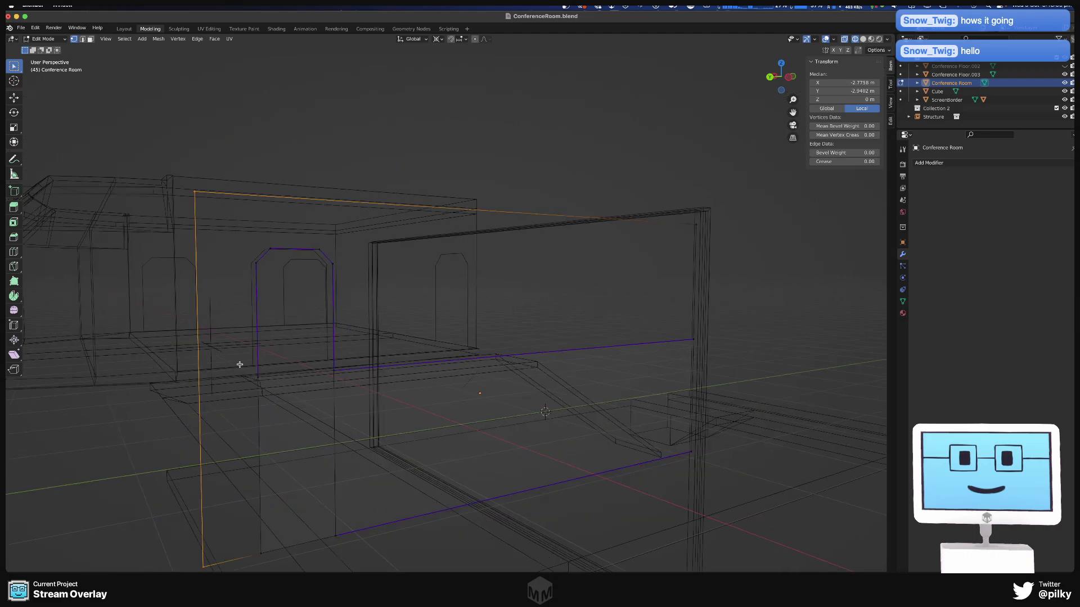
pyautogui.moveTo(258, 338)
pyautogui.mouseDown(button='middle')
pyautogui.moveTo(212, 339)
pyautogui.moveTo(227, 316)
pyautogui.moveTo(246, 320)
pyautogui.moveTo(241, 332)
pyautogui.mouseUp(button='middle')
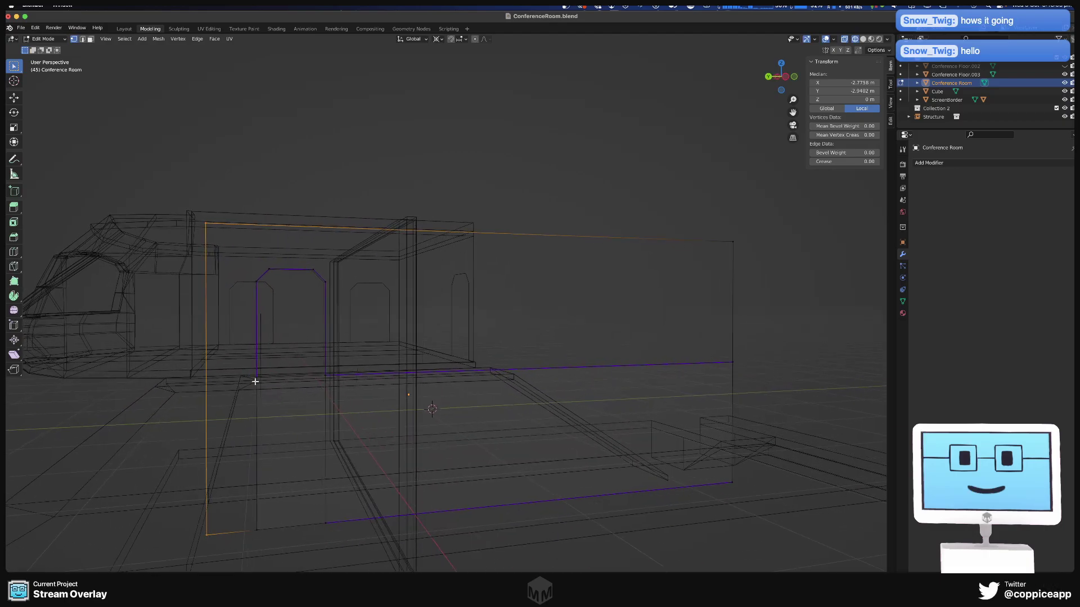
pyautogui.scroll(5, 242, 372)
pyautogui.moveTo(427, 391); pyautogui.dragTo(426, 390)
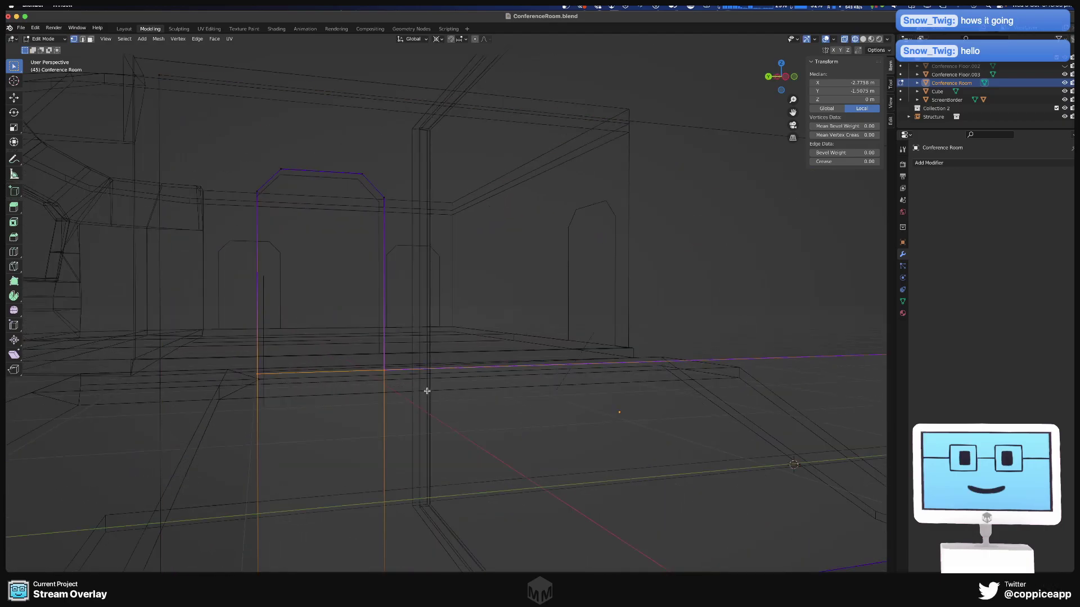
pyautogui.moveTo(427, 390); pyautogui.dragTo(180, 386, button='middle')
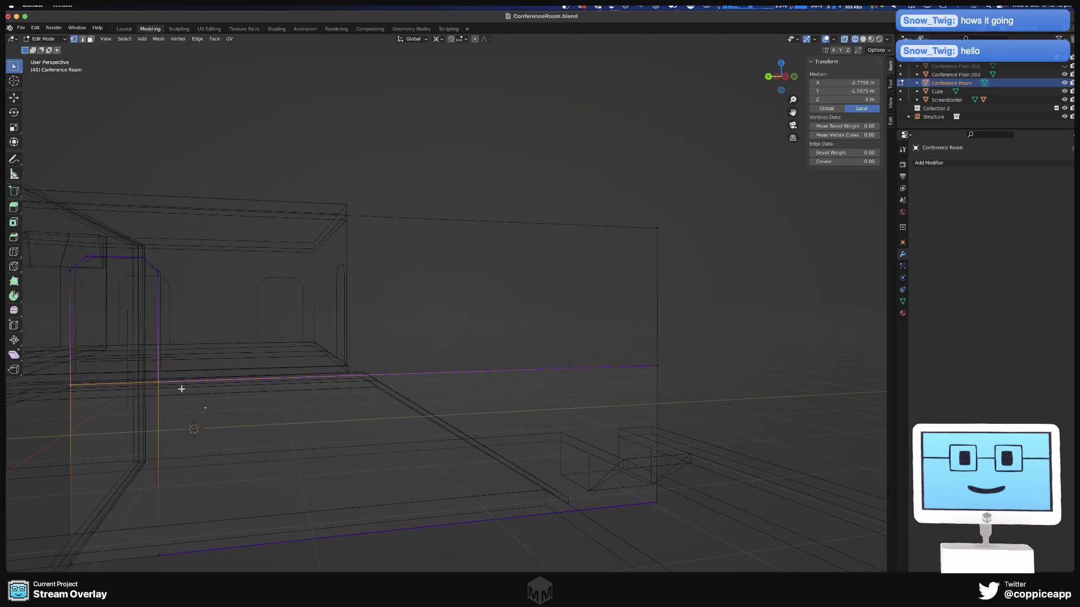
pyautogui.moveTo(597, 346); pyautogui.dragTo(680, 376)
pyautogui.moveTo(281, 378); pyautogui.dragTo(342, 379, button='middle')
# - Compare the selected floor line's height with the Structure's floor in the back and right orthographic views
pyautogui.press('ctrl+KP_1')
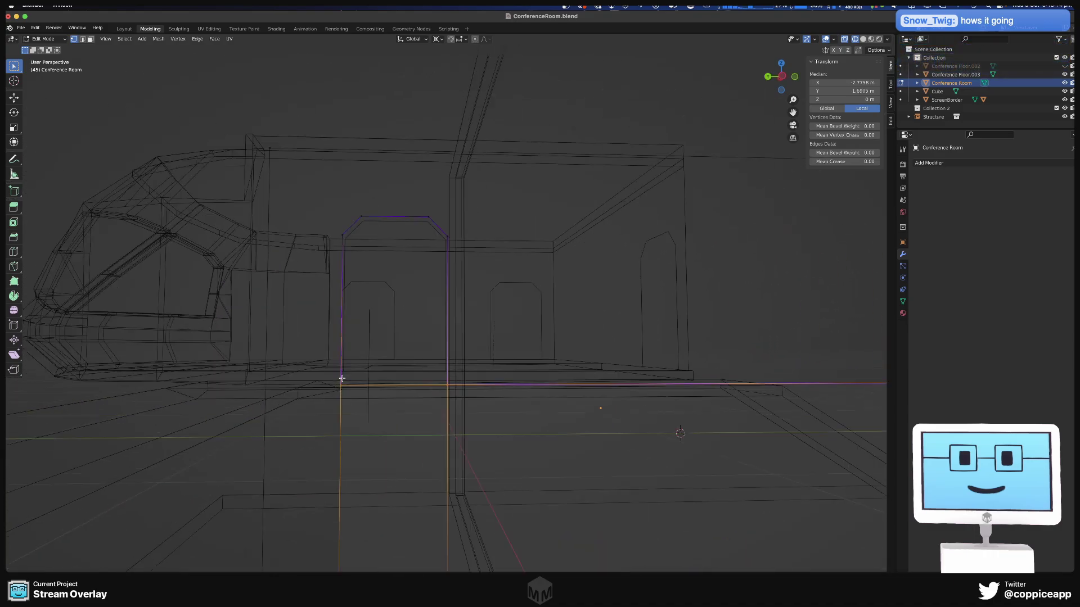
pyautogui.scroll(3, 373, 374)
pyautogui.scroll(4, 376, 371)
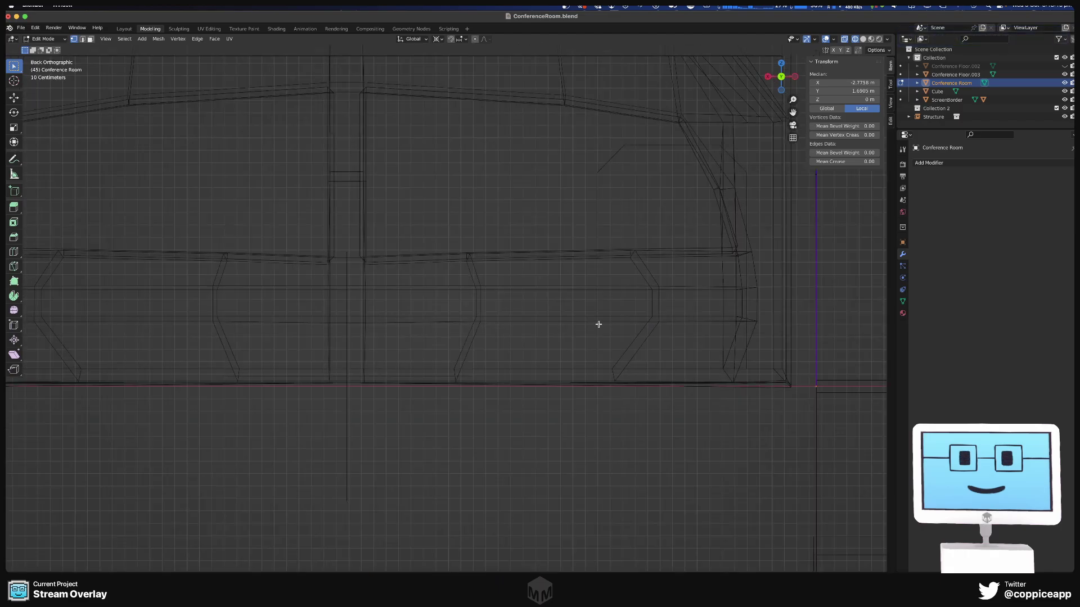
pyautogui.press('KP_3')
pyautogui.scroll(-6, 564, 332)
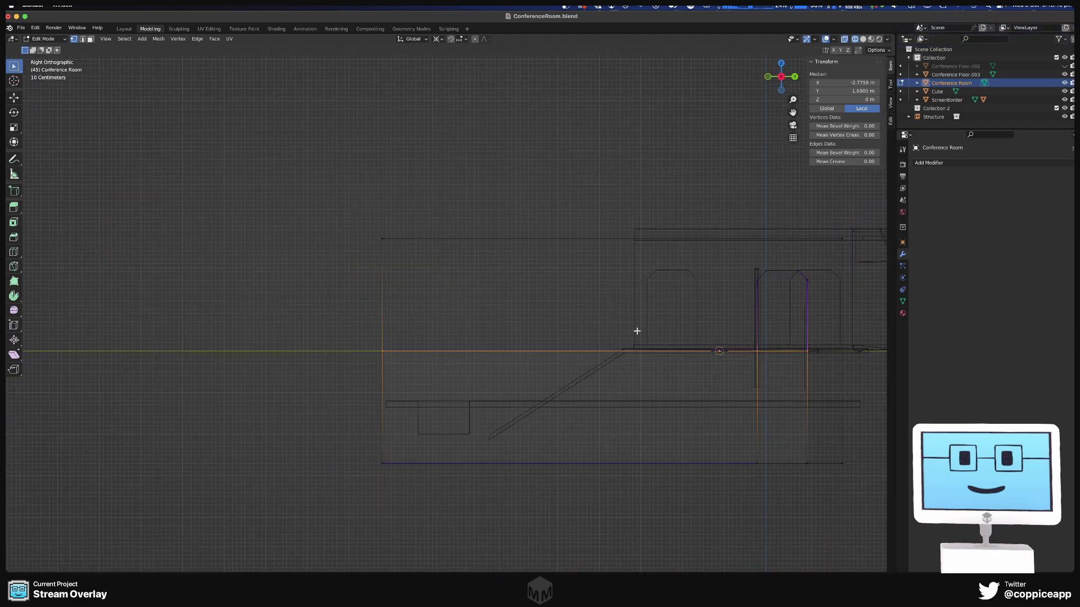
pyautogui.keyDown('shift'); pyautogui.moveTo(637, 332); pyautogui.dragTo(257, 340, button='middle'); pyautogui.keyUp('shift')
pyautogui.scroll(7, 367, 354)
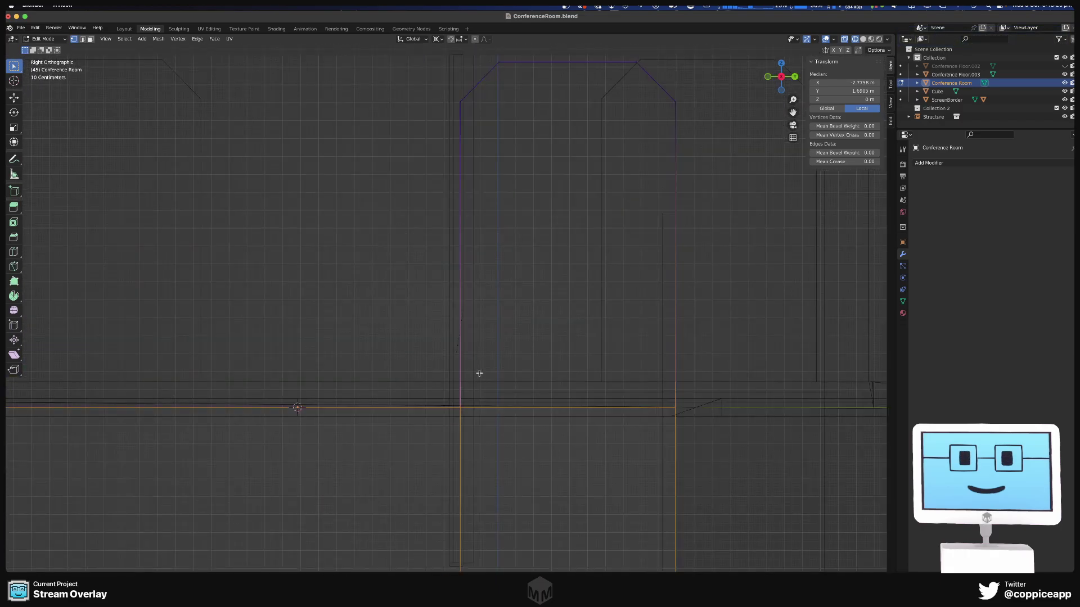
pyautogui.scroll(-4, 479, 374)
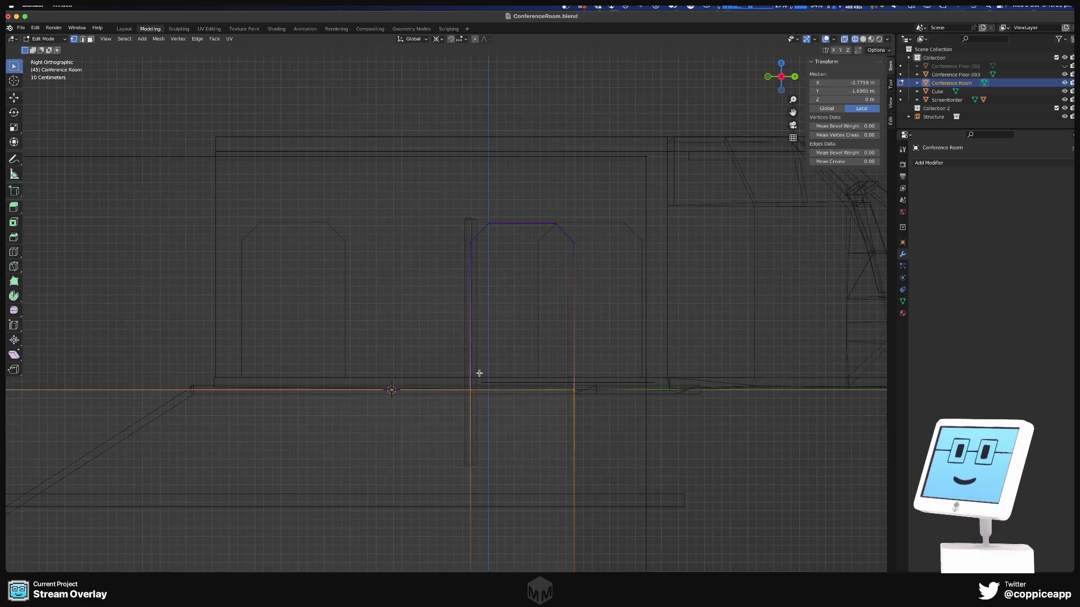
# - Raise the Conference Room's selected floor-line vertices about 0.14 m along Z to the level of the Structure's floor
pyautogui.press('g')
pyautogui.press('z')
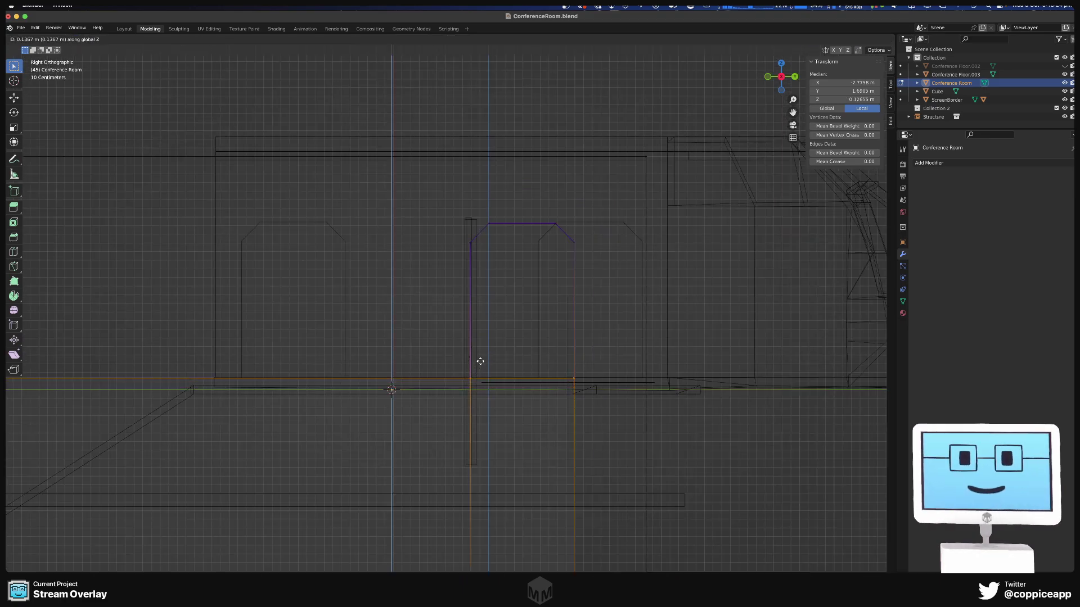
pyautogui.click(480, 361)
pyautogui.moveTo(478, 362); pyautogui.dragTo(450, 360, button='middle')
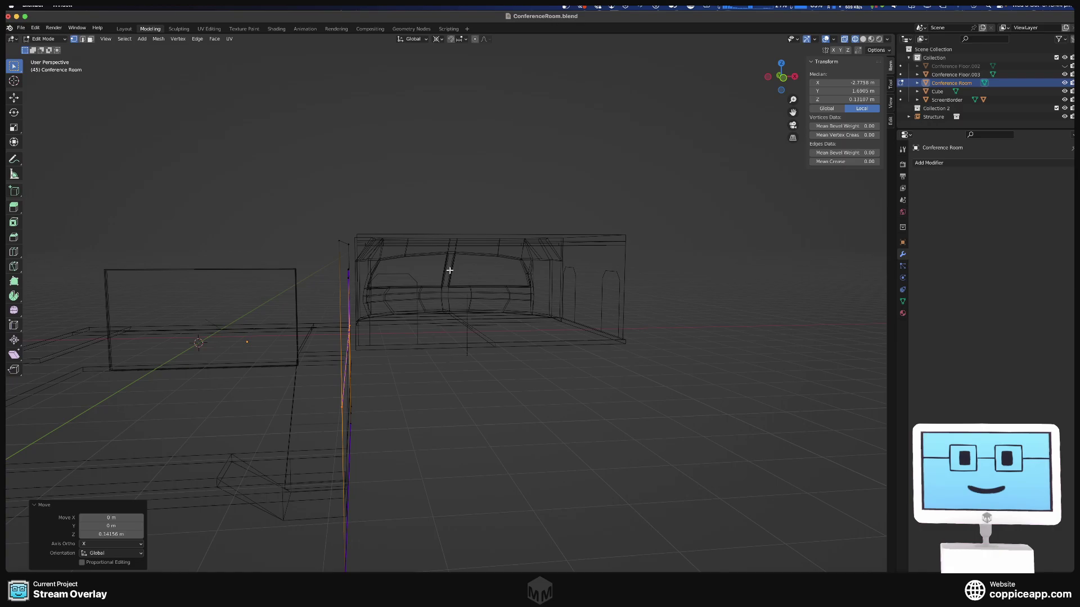
pyautogui.moveTo(449, 270); pyautogui.dragTo(513, 302, button='middle')
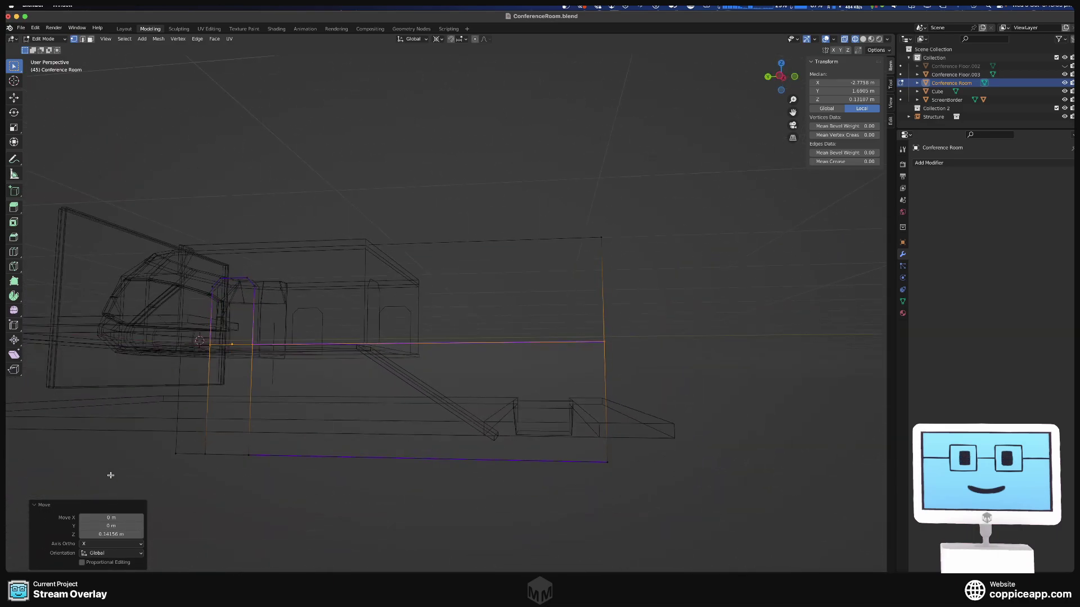
# - Reselect the Conference Room's floor-line vertices from the far end to the base of the doorway
pyautogui.moveTo(169, 446); pyautogui.dragTo(731, 501)
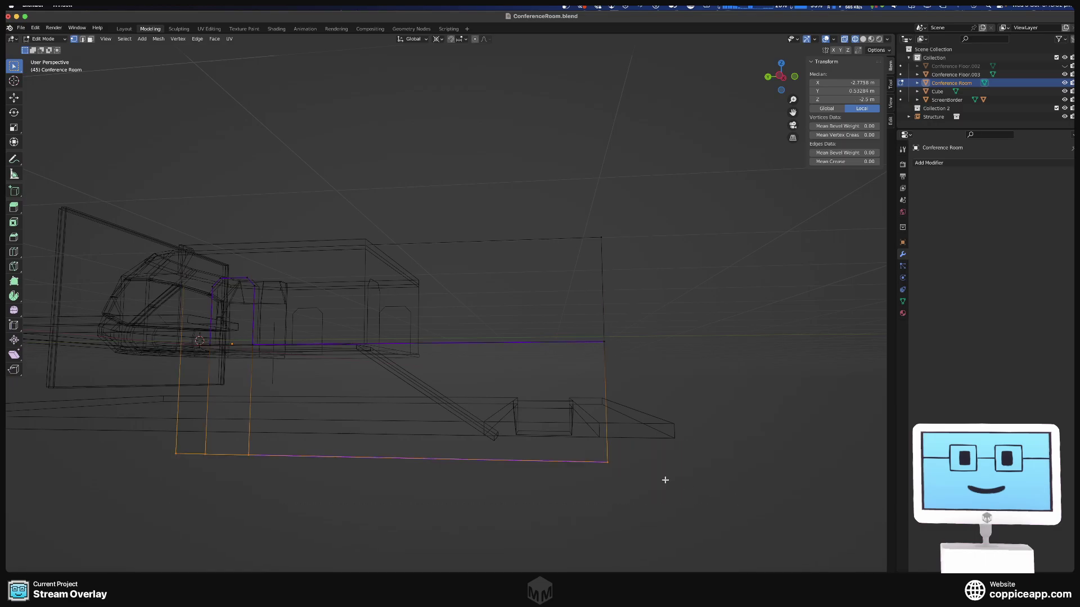
pyautogui.moveTo(655, 313); pyautogui.dragTo(585, 349)
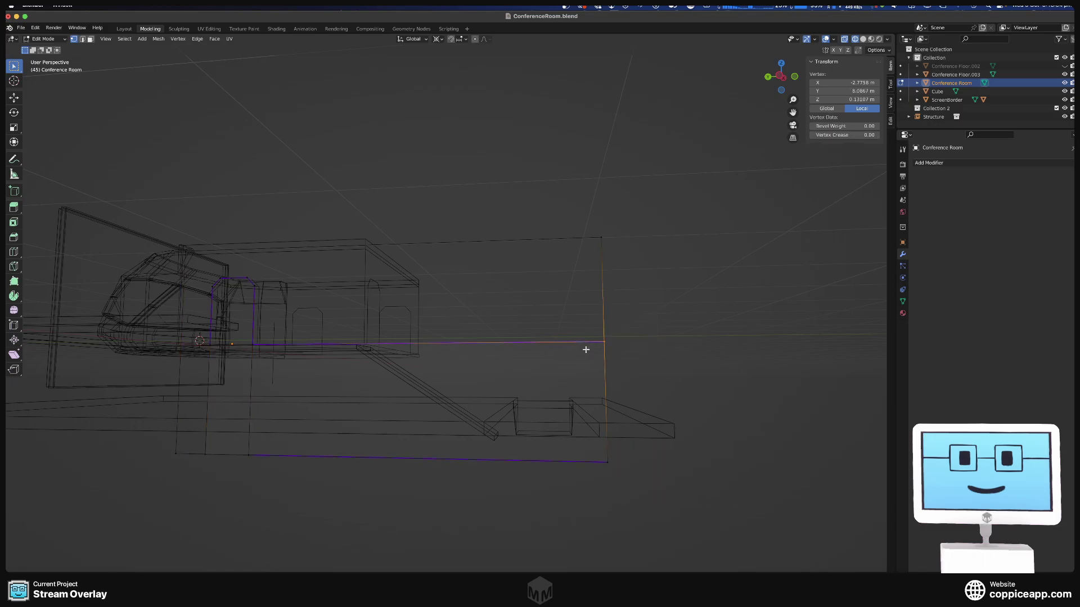
pyautogui.moveTo(606, 356)
pyautogui.mouseDown(button='middle')
pyautogui.moveTo(609, 369)
pyautogui.moveTo(623, 361)
pyautogui.moveTo(639, 330)
pyautogui.moveTo(601, 337)
pyautogui.mouseUp(button='middle')
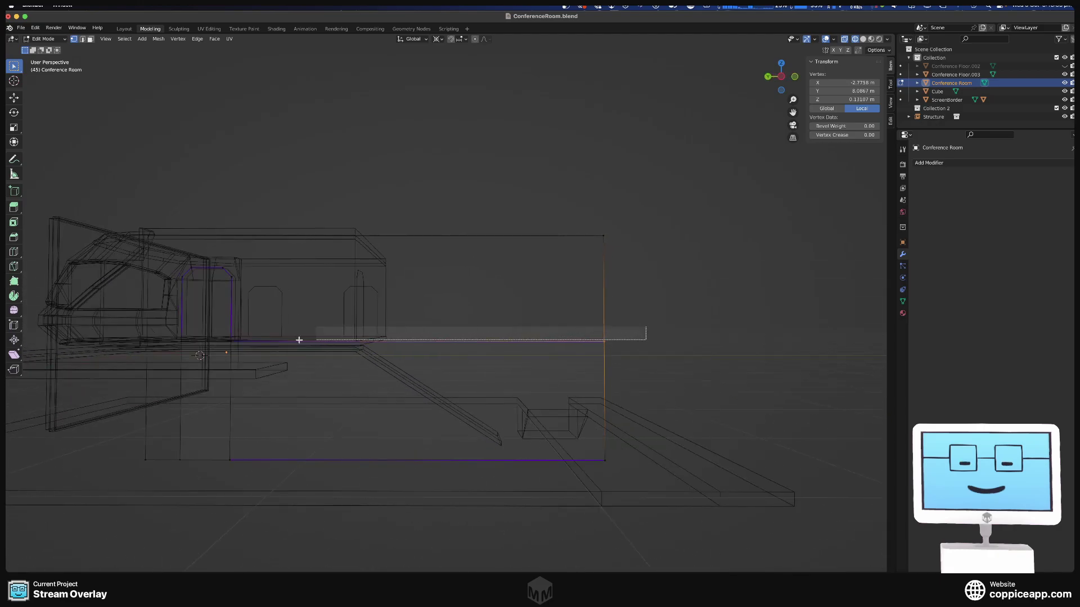
pyautogui.keyDown('ctrl'); pyautogui.click(135, 356); pyautogui.keyUp('ctrl')
pyautogui.moveTo(135, 357); pyautogui.dragTo(678, 352, button='middle')
pyautogui.scroll(5, 417, 330)
pyautogui.press('KP_1')
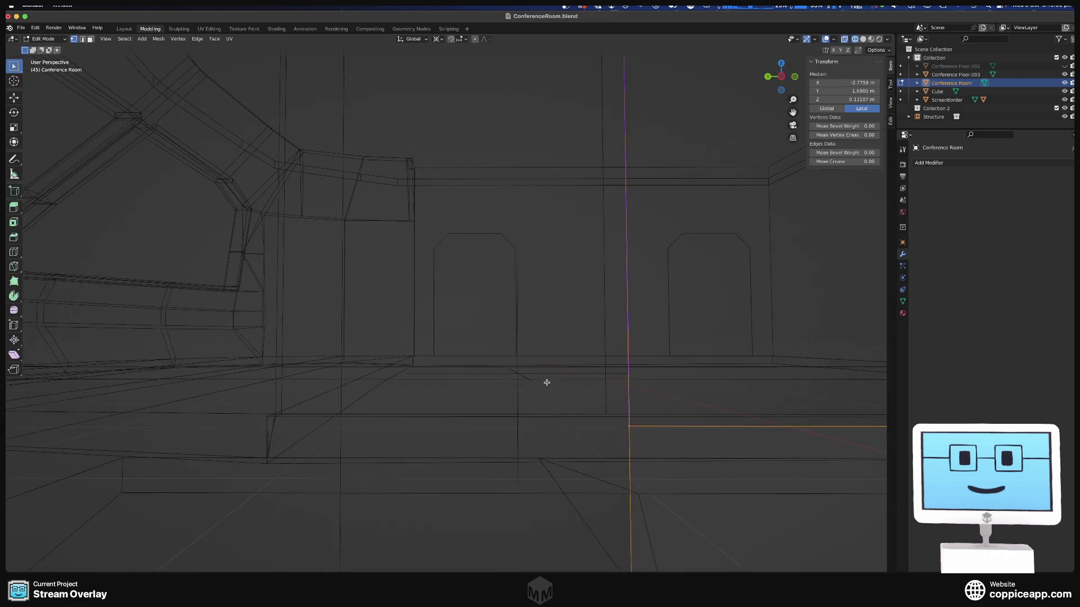
# - Compare the raised floor line with the Structure's lower corner and the Conference Floor edge in the front orthographic view
pyautogui.scroll(-6, 488, 419)
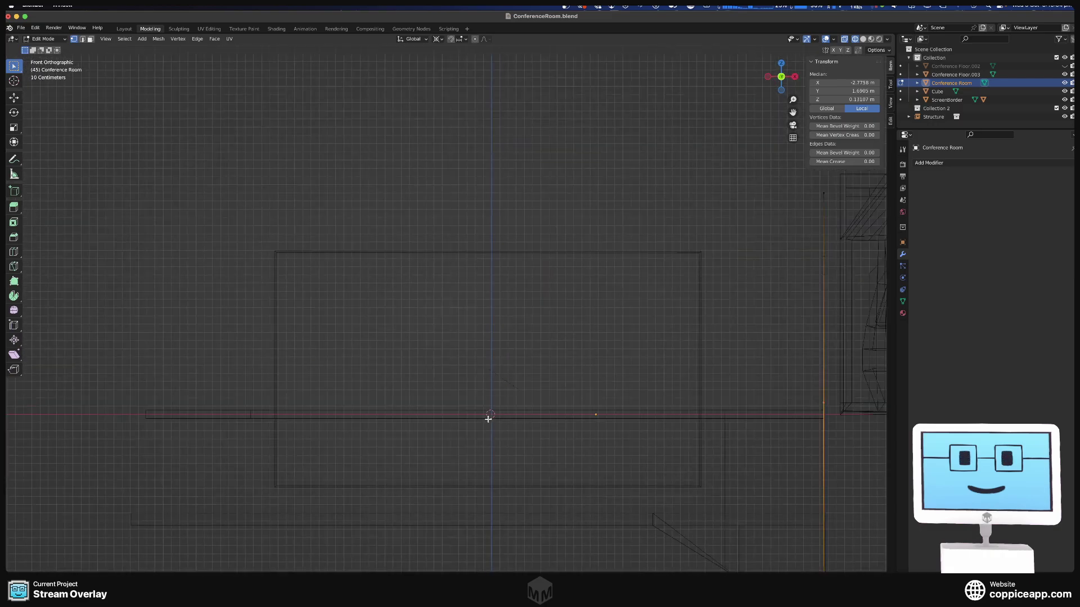
pyautogui.scroll(3, 661, 408)
pyautogui.scroll(1, 658, 411)
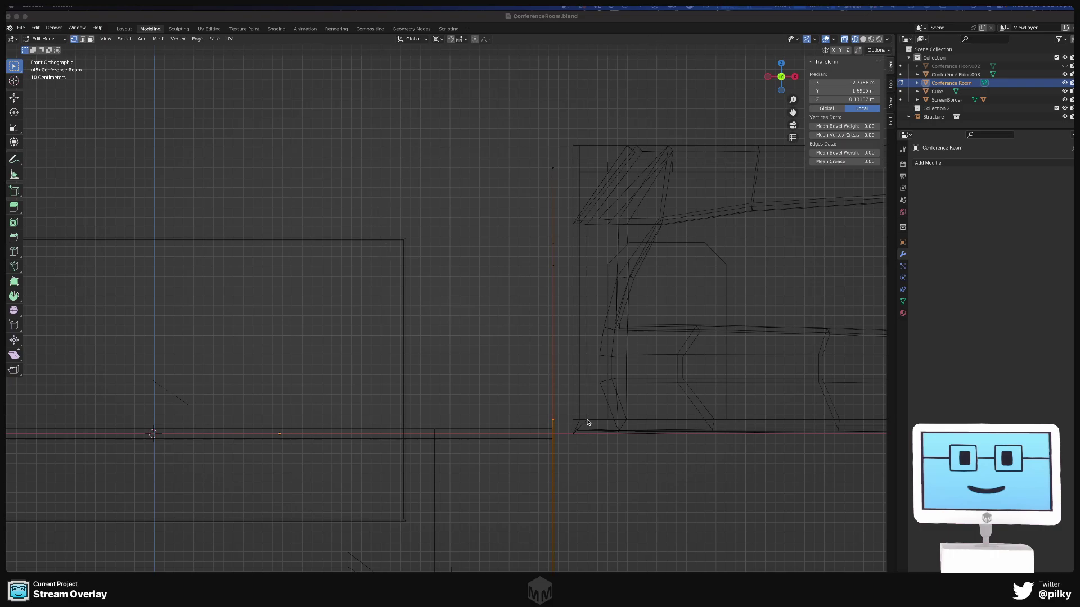
pyautogui.keyDown('shift'); pyautogui.click(562, 420); pyautogui.keyUp('shift')
pyautogui.scroll(2, 567, 422)
pyautogui.scroll(6, 570, 417)
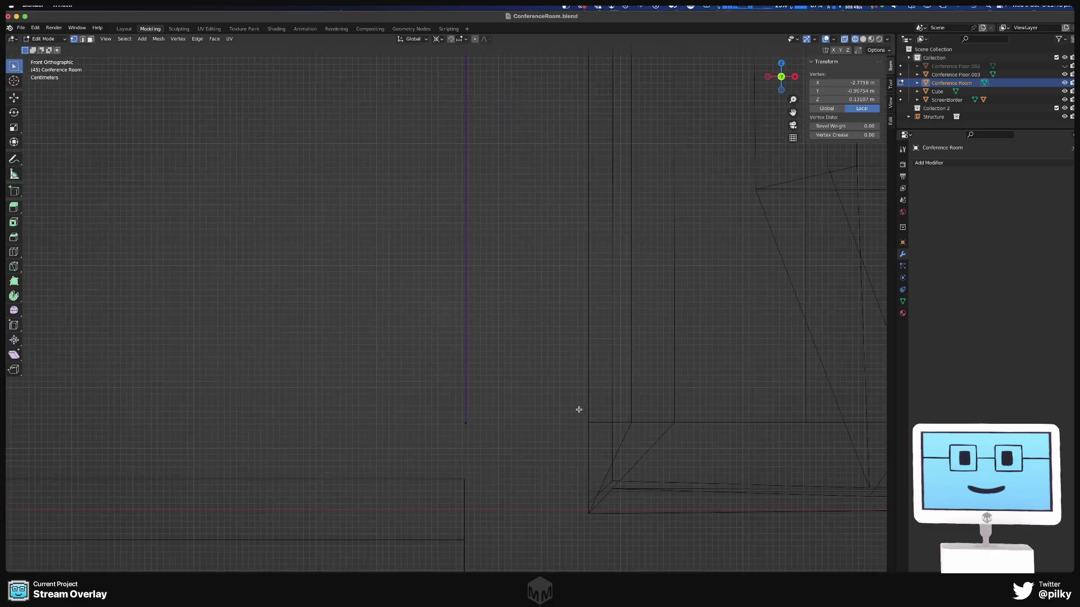
pyautogui.scroll(-3, 519, 369)
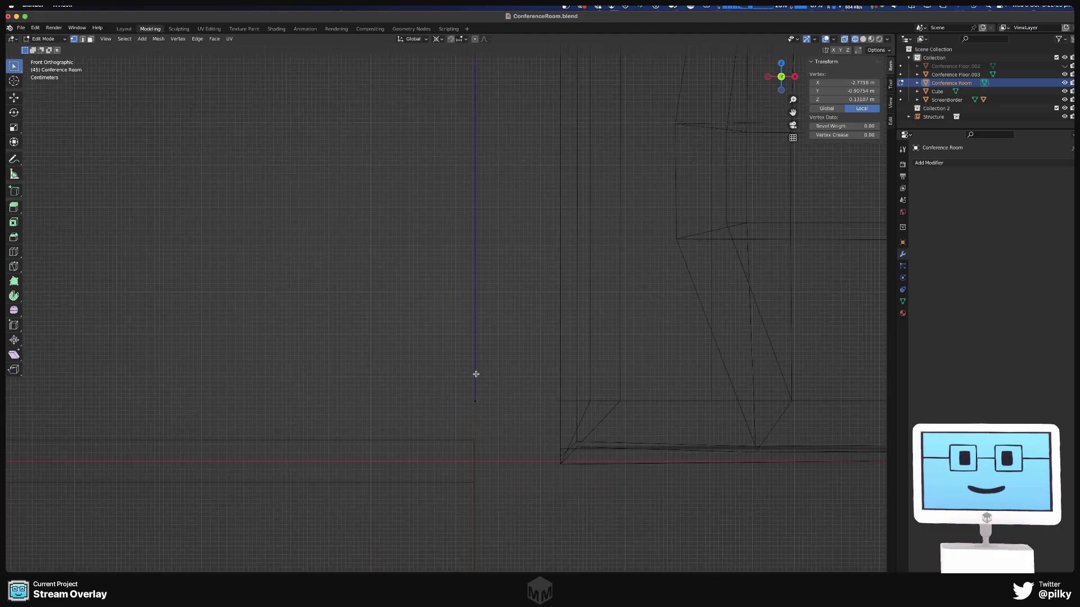
pyautogui.scroll(-4, 470, 374)
# - Select the Conference Room's floor-line vertices and scale them by 0 along Z to put them at height 0 m
pyautogui.moveTo(453, 369); pyautogui.dragTo(502, 392)
pyautogui.scroll(-2, 477, 373)
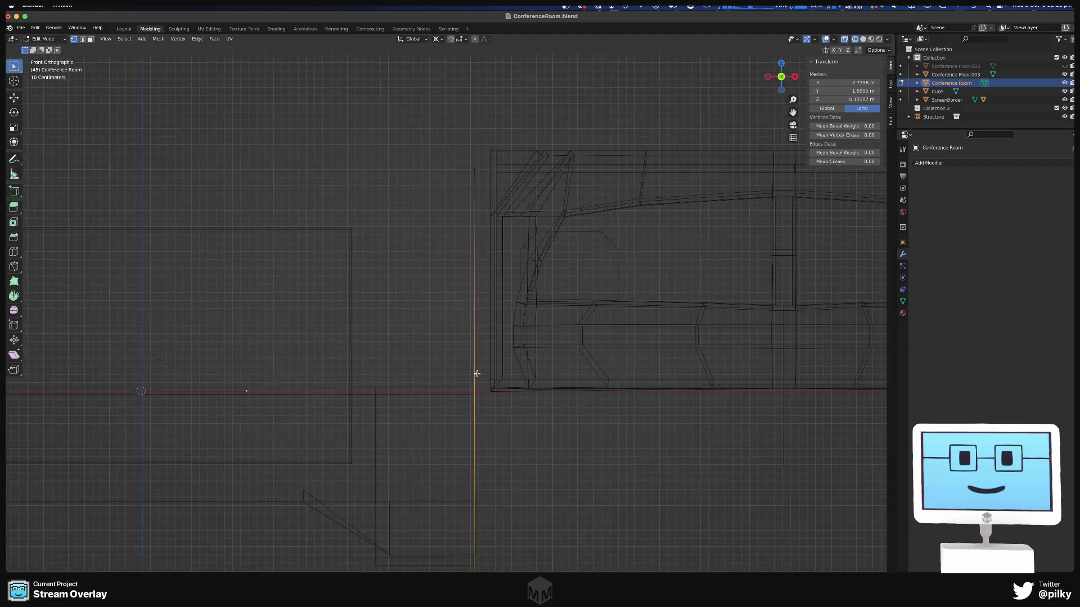
pyautogui.scroll(-4, 476, 374)
pyautogui.scroll(4, 358, 366)
pyautogui.scroll(-2, 407, 354)
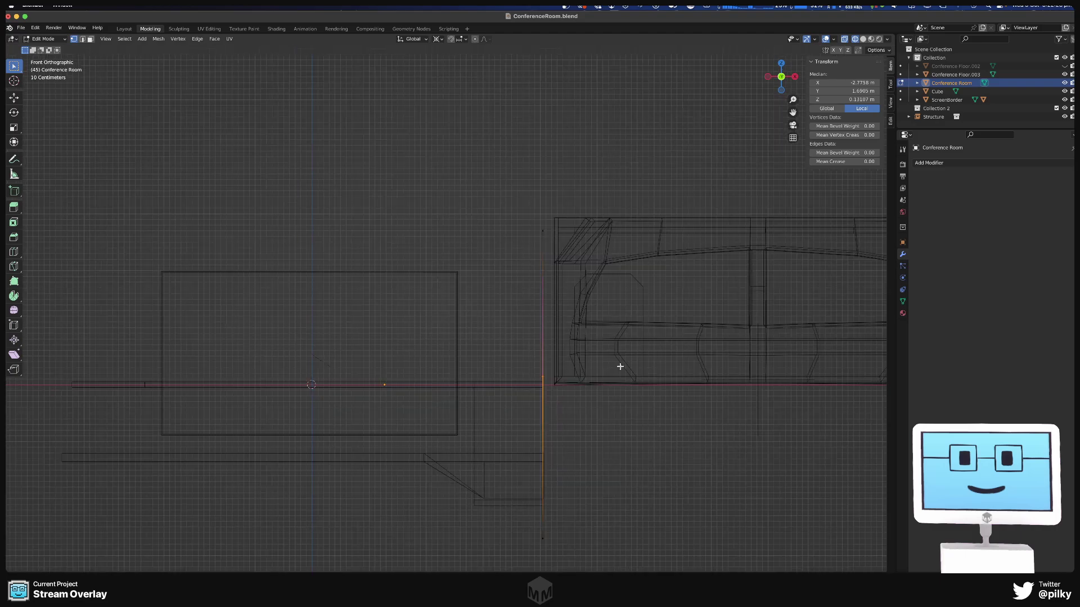
pyautogui.moveTo(335, 312); pyautogui.dragTo(621, 316, button='middle')
pyautogui.moveTo(785, 334); pyautogui.dragTo(658, 234, button='middle')
pyautogui.moveTo(700, 292); pyautogui.dragTo(747, 295, button='middle')
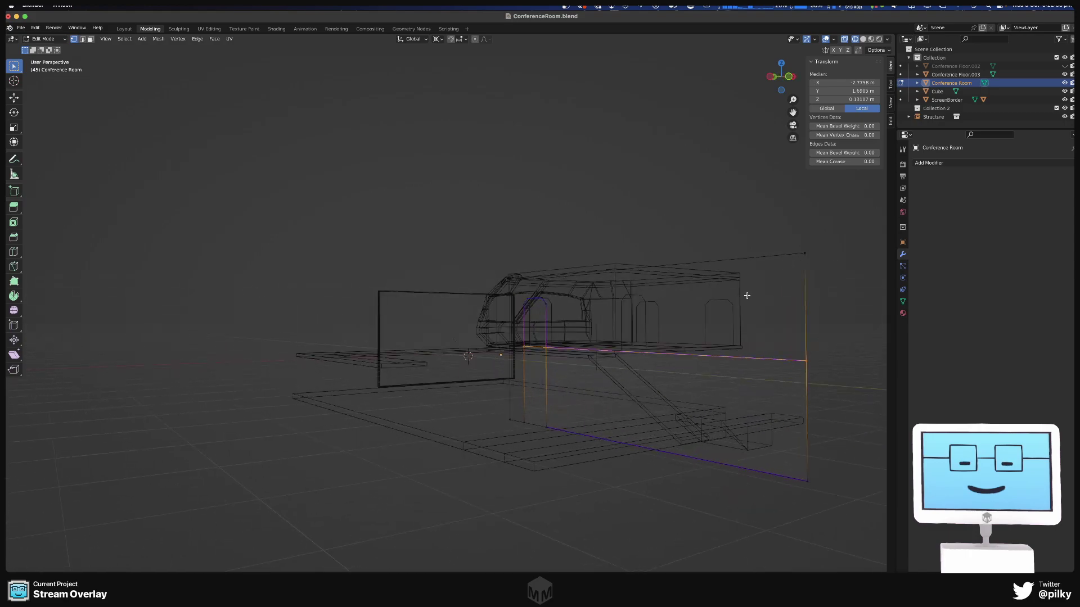
pyautogui.press('s')
pyautogui.press('z')
pyautogui.press('0')
pyautogui.press('Return')
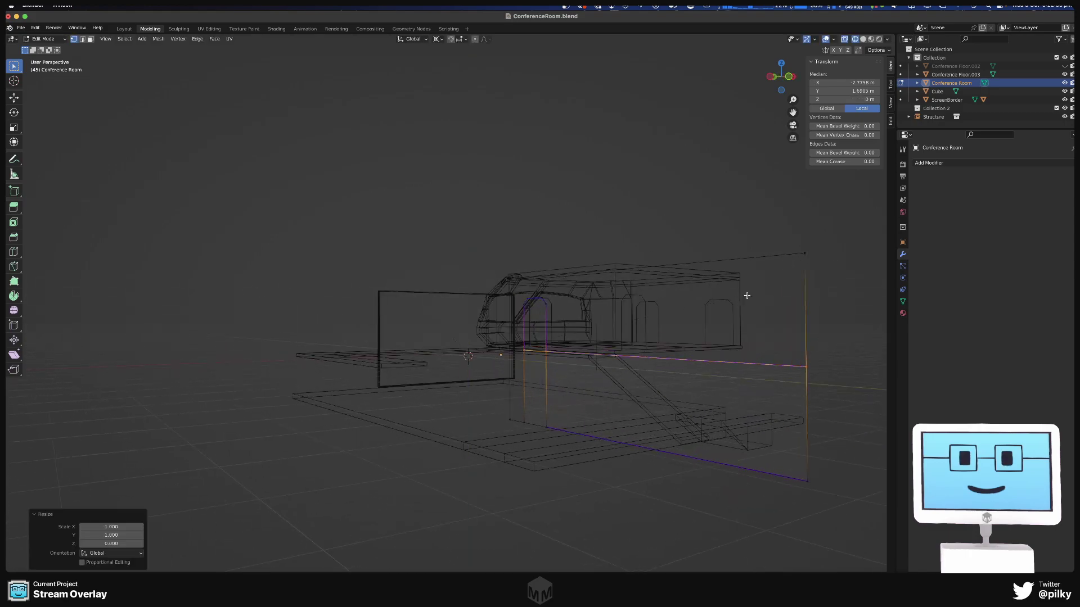
# - Leave mesh editing, select the Structure, and lower it about 0.106 m along Z in the back orthographic view
pyautogui.moveTo(630, 340); pyautogui.dragTo(672, 359, button='middle')
pyautogui.scroll(4, 405, 287)
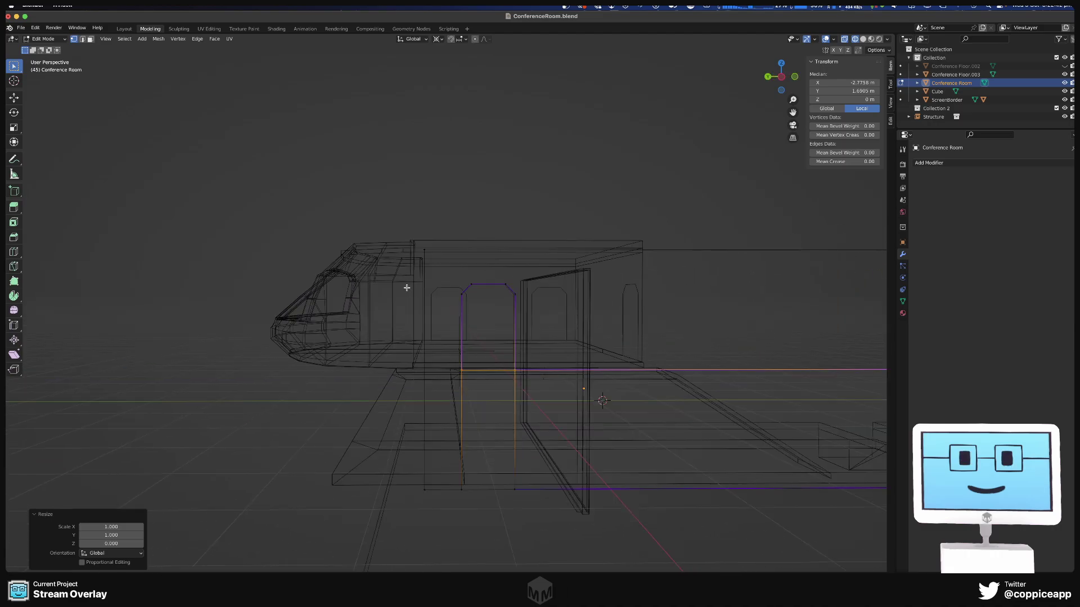
pyautogui.press('Tab')
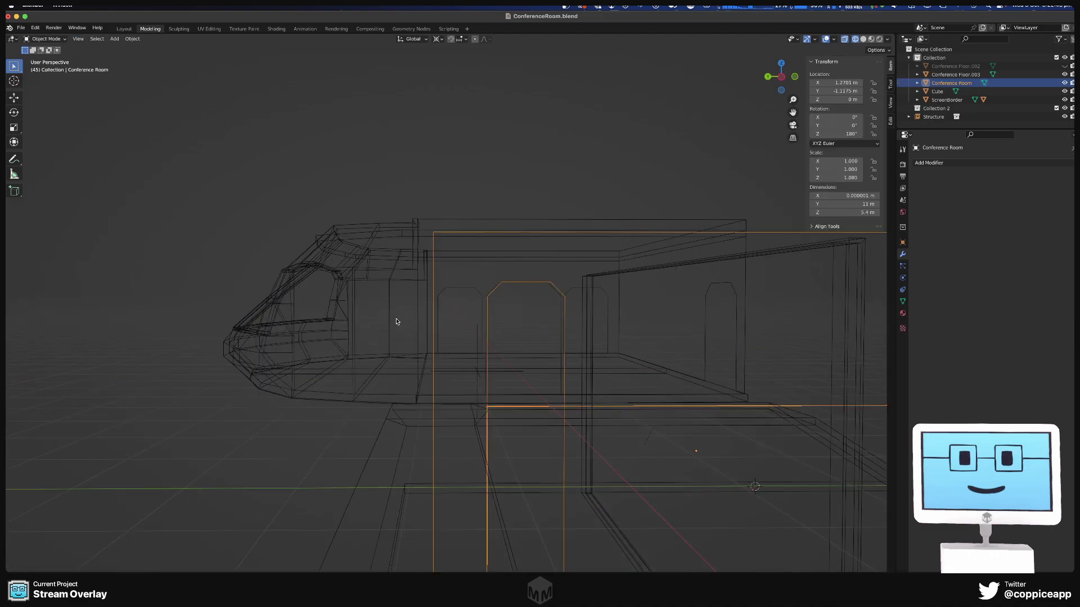
pyautogui.click(410, 348)
pyautogui.click(490, 311)
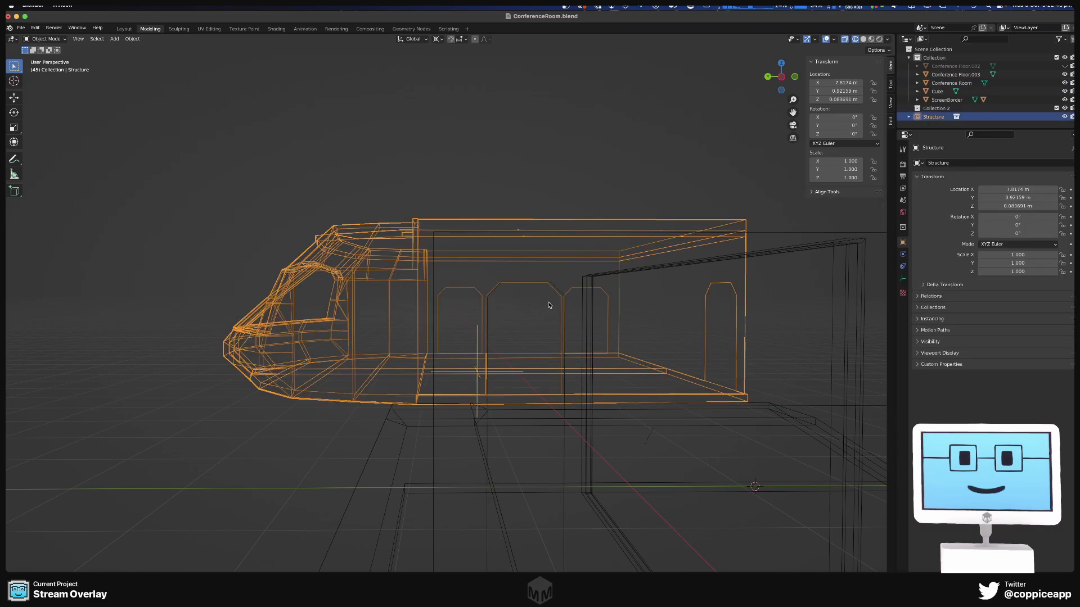
pyautogui.press('ctrl+KP_1')
pyautogui.scroll(6, 778, 381)
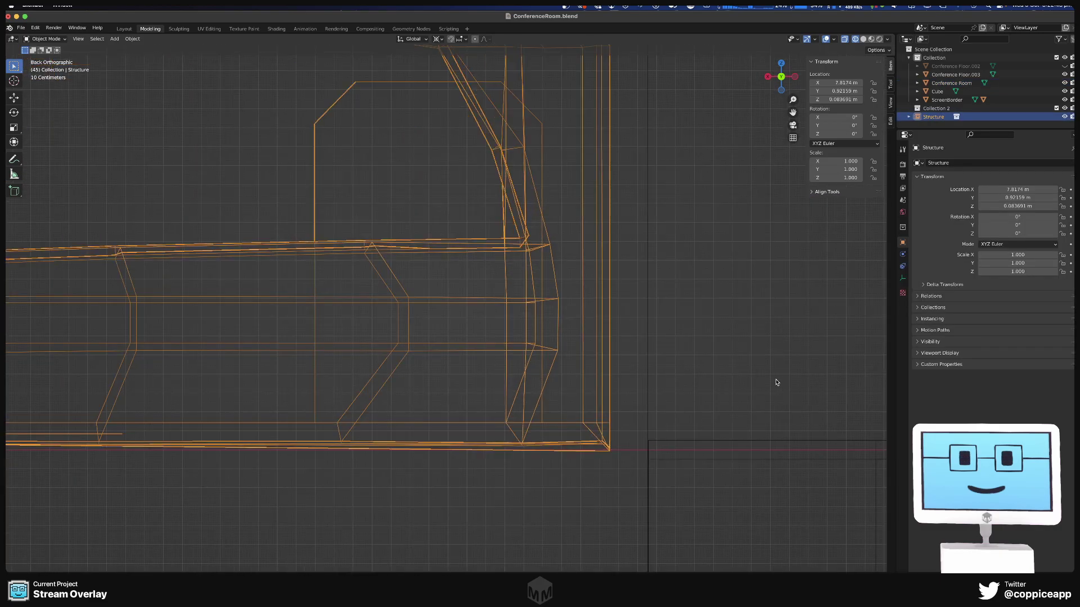
pyautogui.scroll(3, 776, 383)
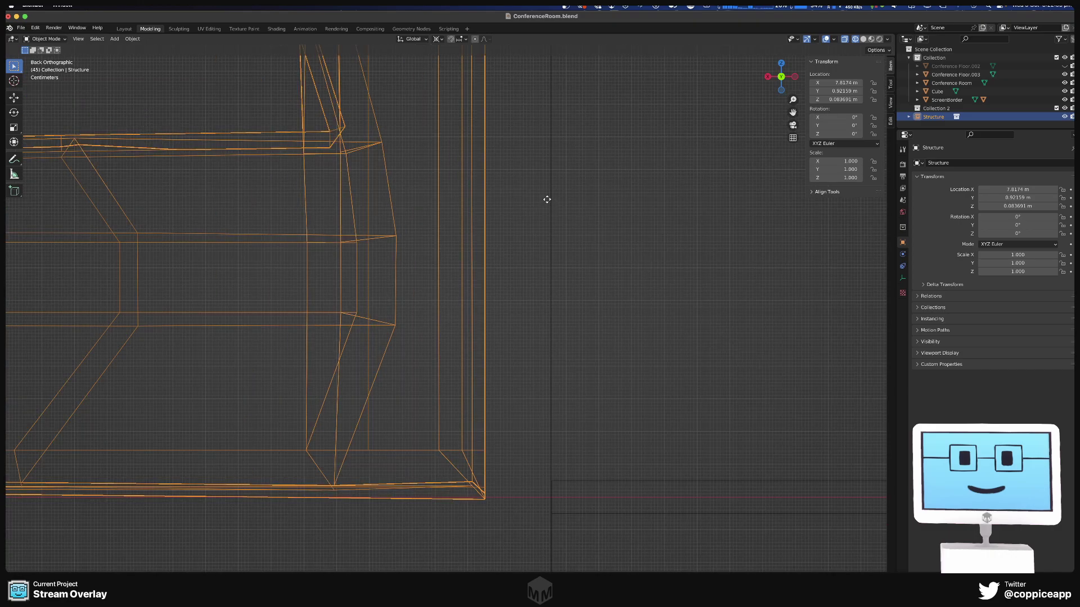
pyautogui.press('g')
pyautogui.click(545, 235)
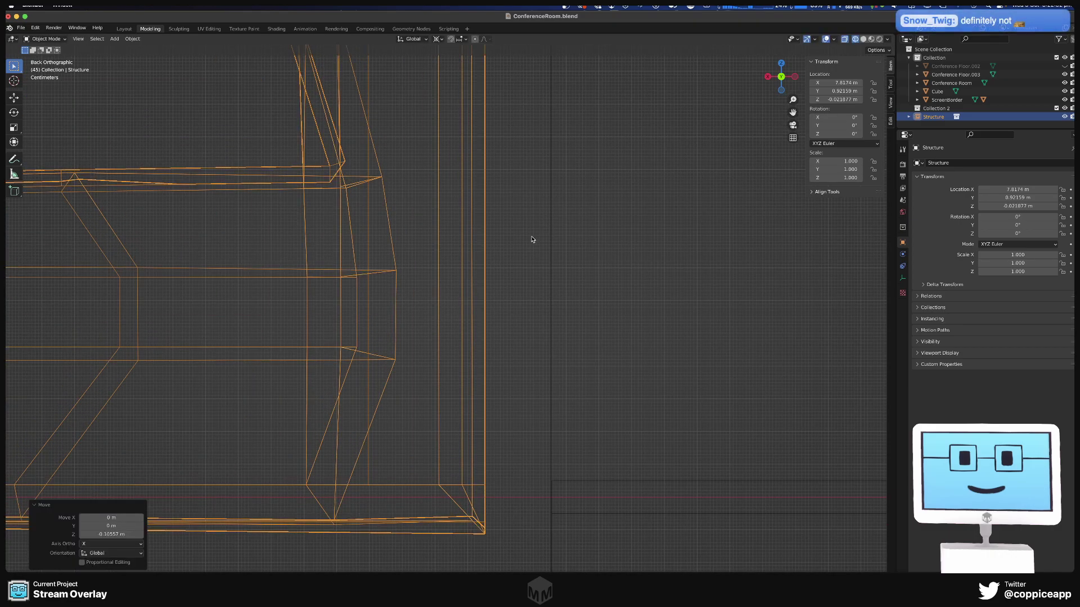
# - Shift the Structure about 0.30 m in negative X so its lower corner overlaps the Conference Floor's edge
pyautogui.press('g')
pyautogui.press('x')
pyautogui.click(629, 299)
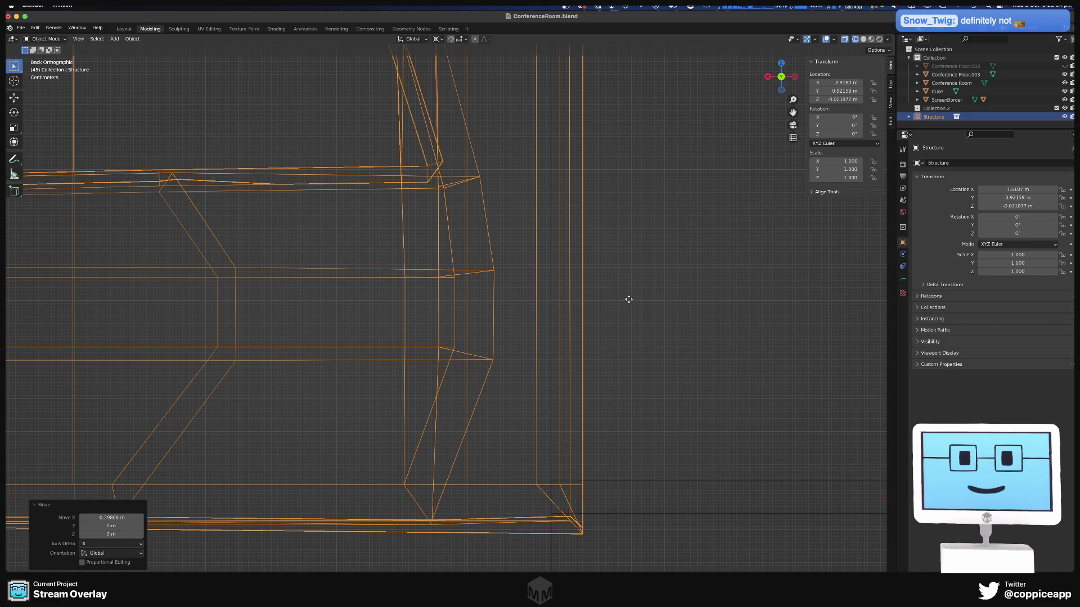
# - Raise the Structure about 0.013 m along Z until its inner floor line meets the top of the Conference Floor
pyautogui.press('g')
pyautogui.press('z')
pyautogui.click(627, 293)
pyautogui.scroll(4, 586, 467)
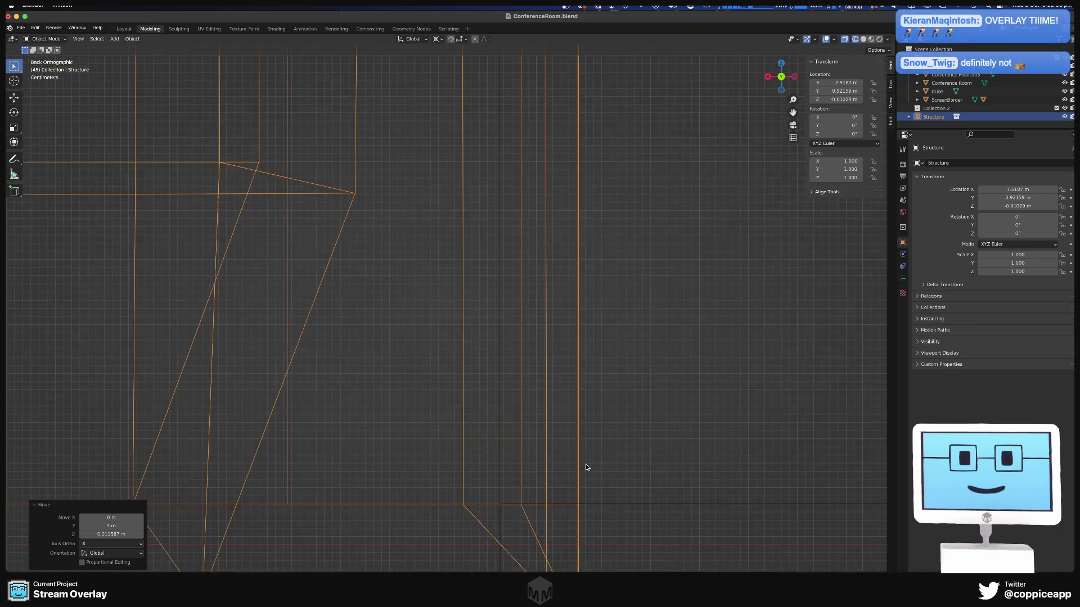
pyautogui.scroll(6, 540, 365)
pyautogui.press('g')
pyautogui.press('z')
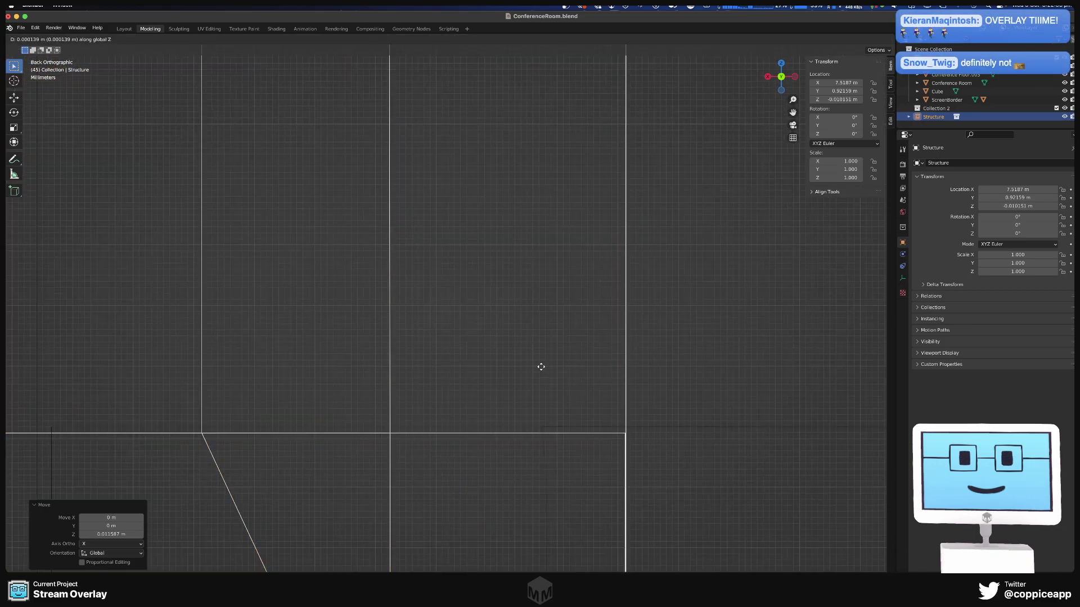
pyautogui.click(542, 364)
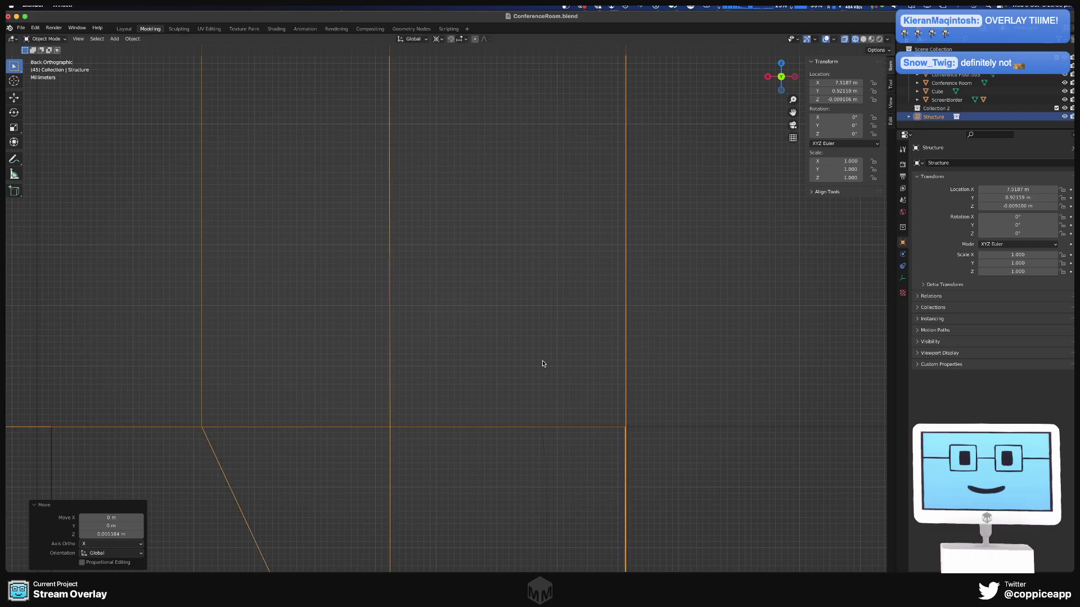
# - Move the Structure about 0.21 m in positive X so it stands clear of the Conference Floor's edge again
pyautogui.scroll(-5, 543, 364)
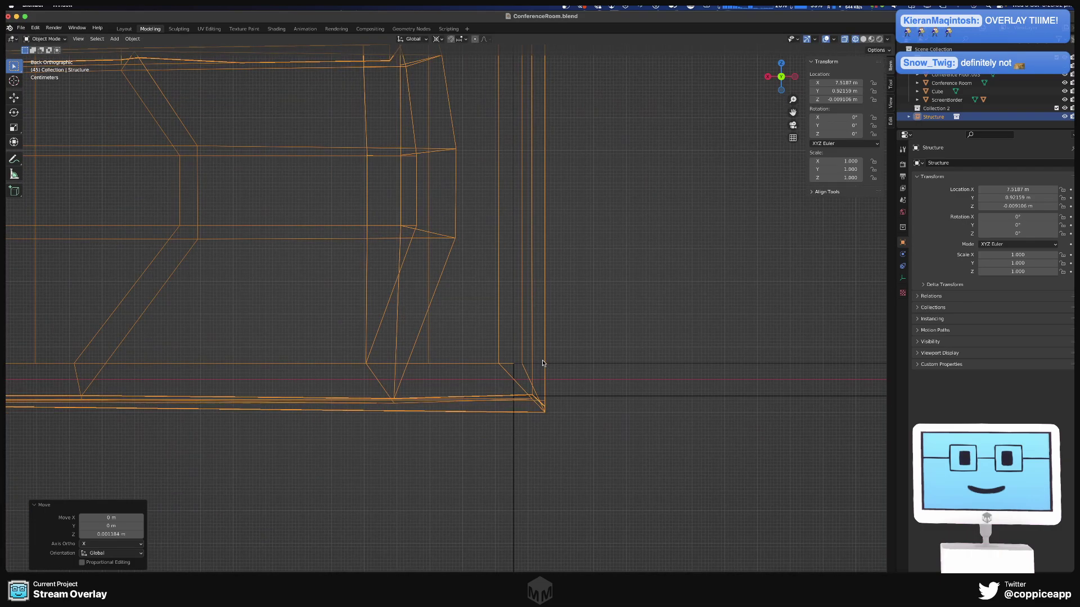
pyautogui.press('g')
pyautogui.press('x')
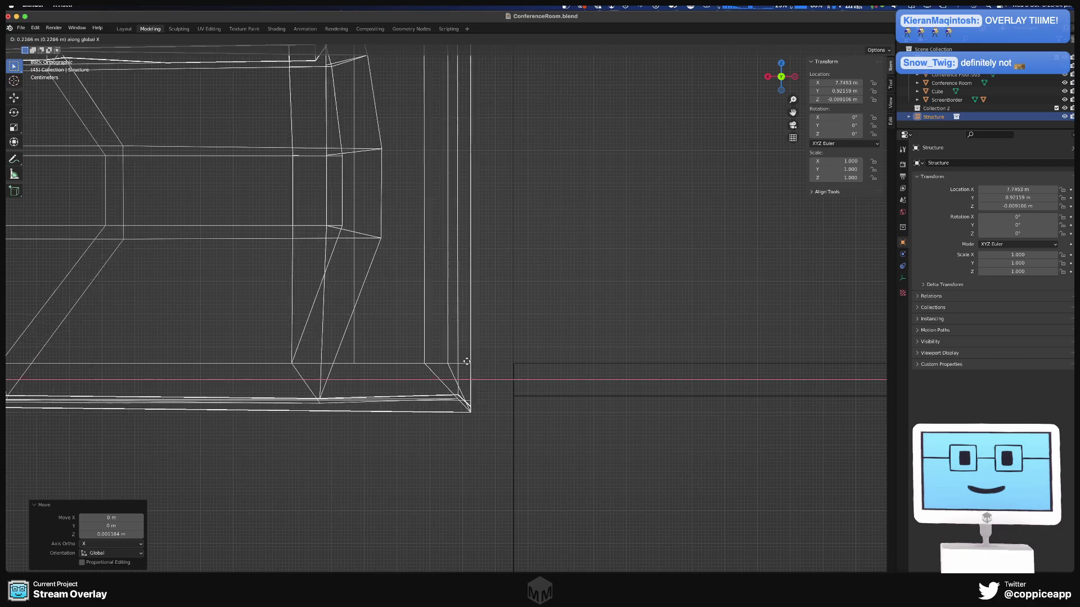
pyautogui.click(465, 364)
pyautogui.press('g')
pyautogui.press('x')
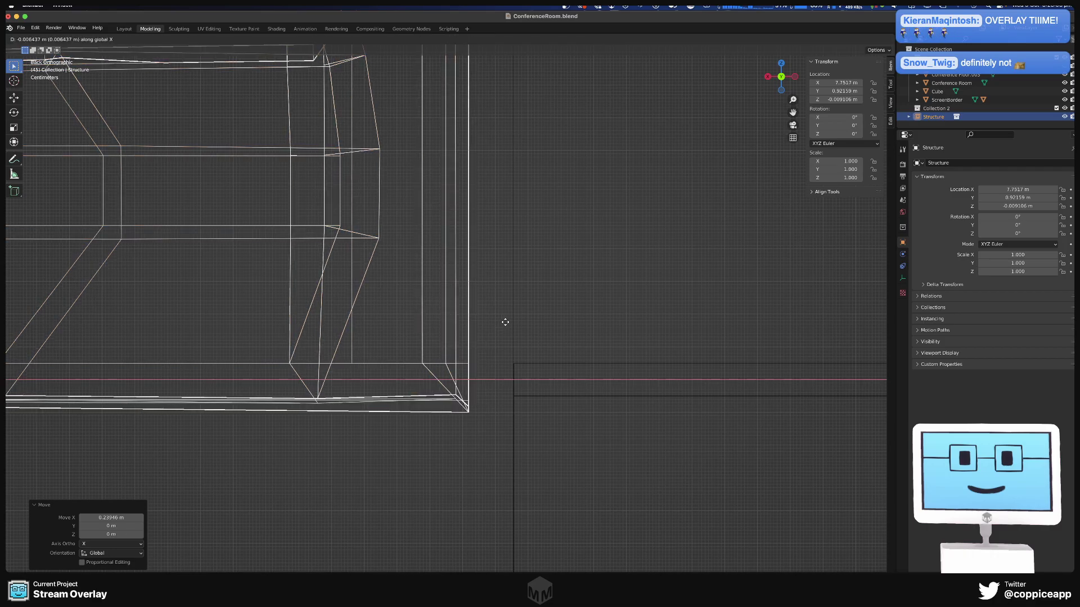
pyautogui.click(508, 323)
# - Examine the repositioned Structure against the Conference Room's floor and doorway in perspective and front views
pyautogui.moveTo(508, 323); pyautogui.dragTo(678, 280, button='middle')
pyautogui.scroll(-5, 677, 280)
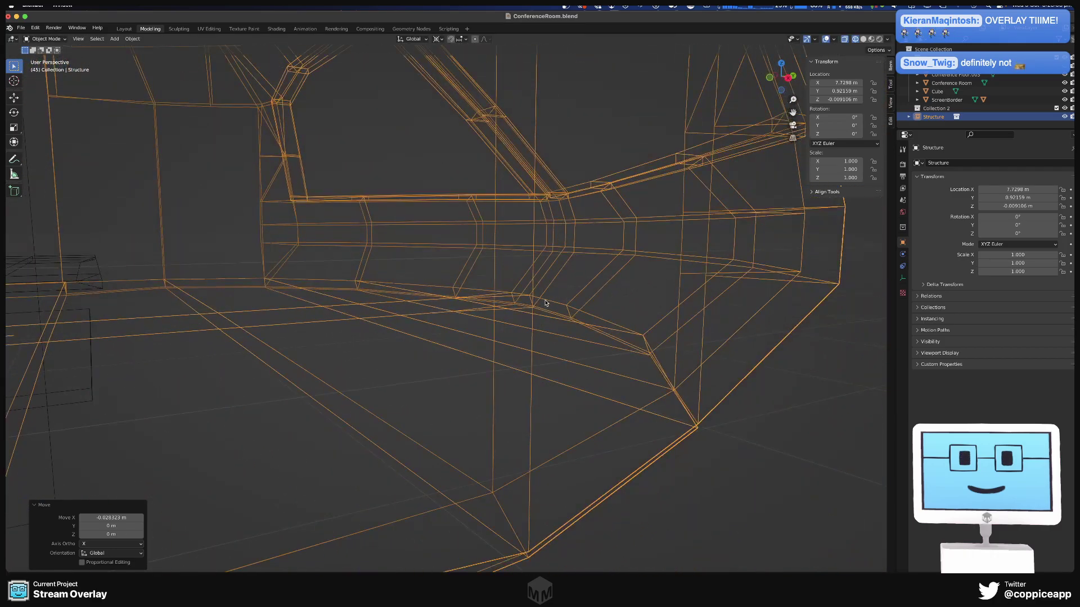
pyautogui.moveTo(248, 312); pyautogui.dragTo(80, 381, button='middle')
pyautogui.moveTo(276, 339); pyautogui.dragTo(240, 325, button='middle')
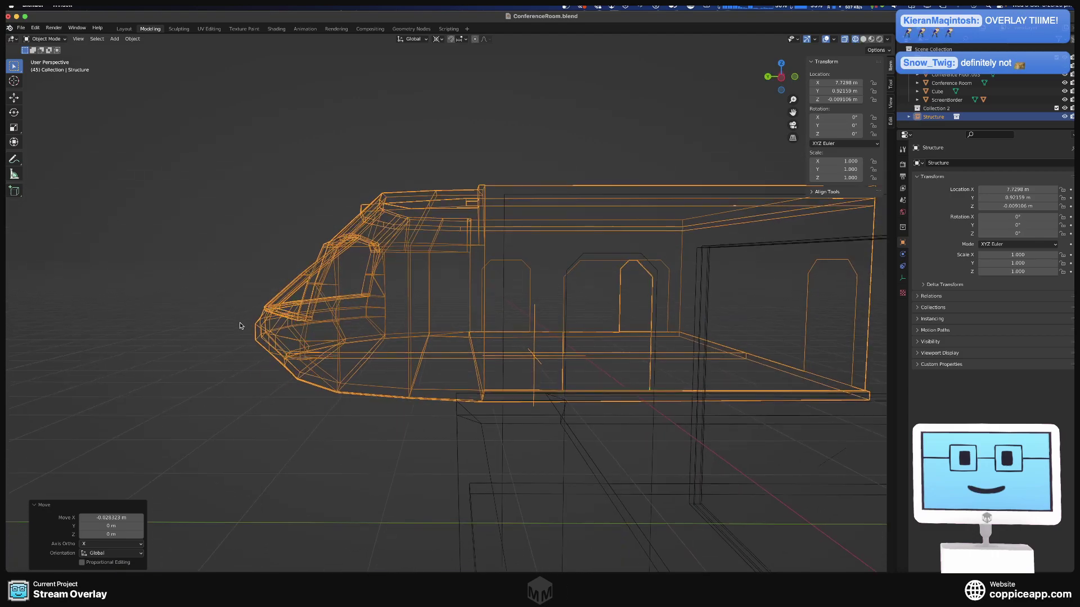
pyautogui.scroll(-3, 387, 264)
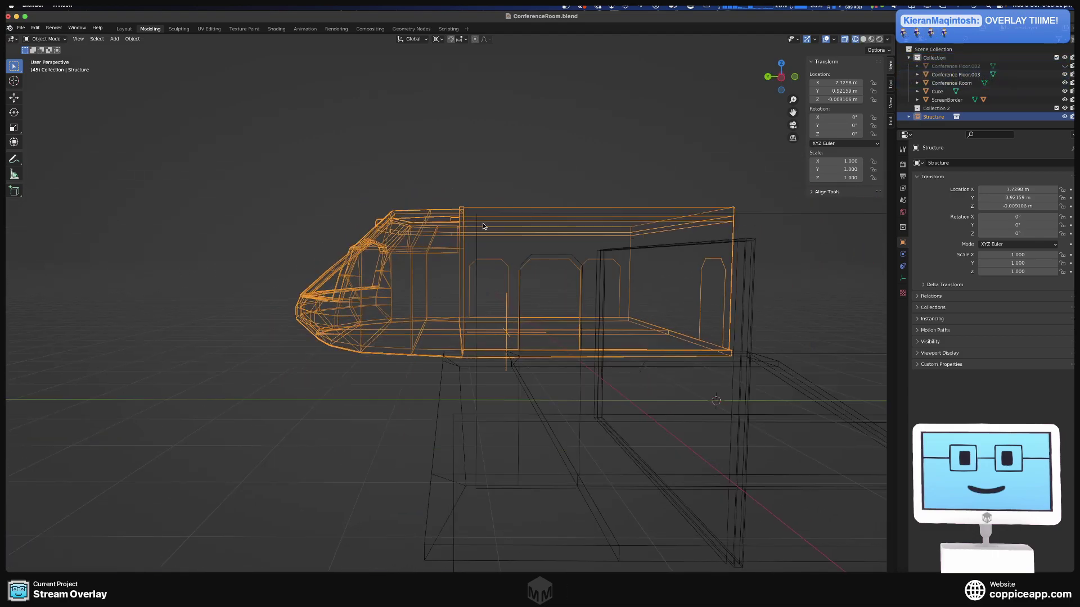
pyautogui.press('KP_1')
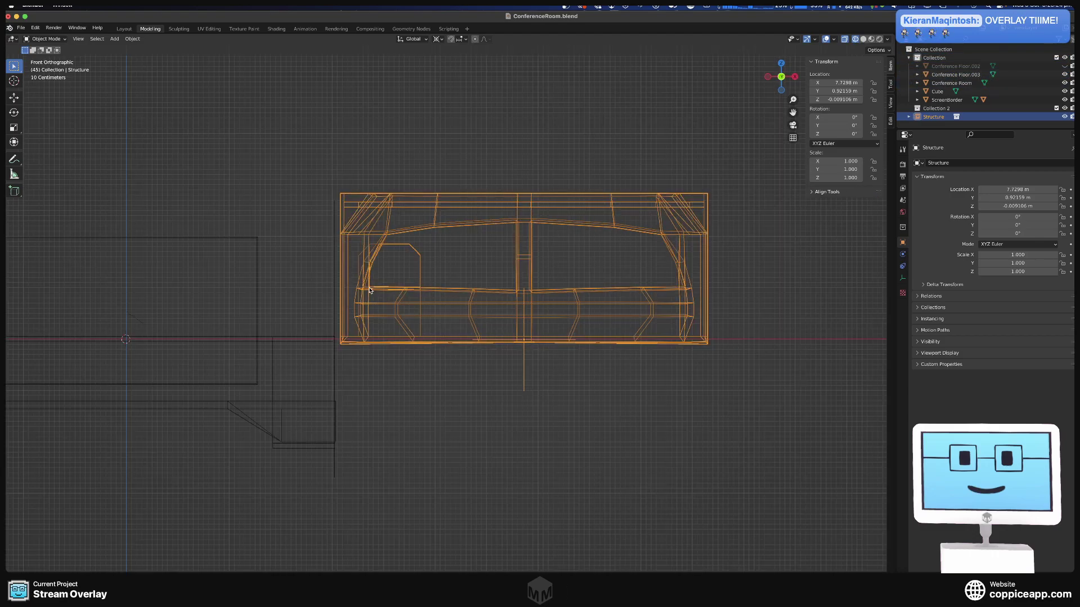
# - In the left orthographic view, edit the Conference Room mesh and lower the doorway's top vertices about 0.096 m along Z
pyautogui.press('ctrl+KP_3')
pyautogui.scroll(6, 557, 238)
pyautogui.click(557, 228)
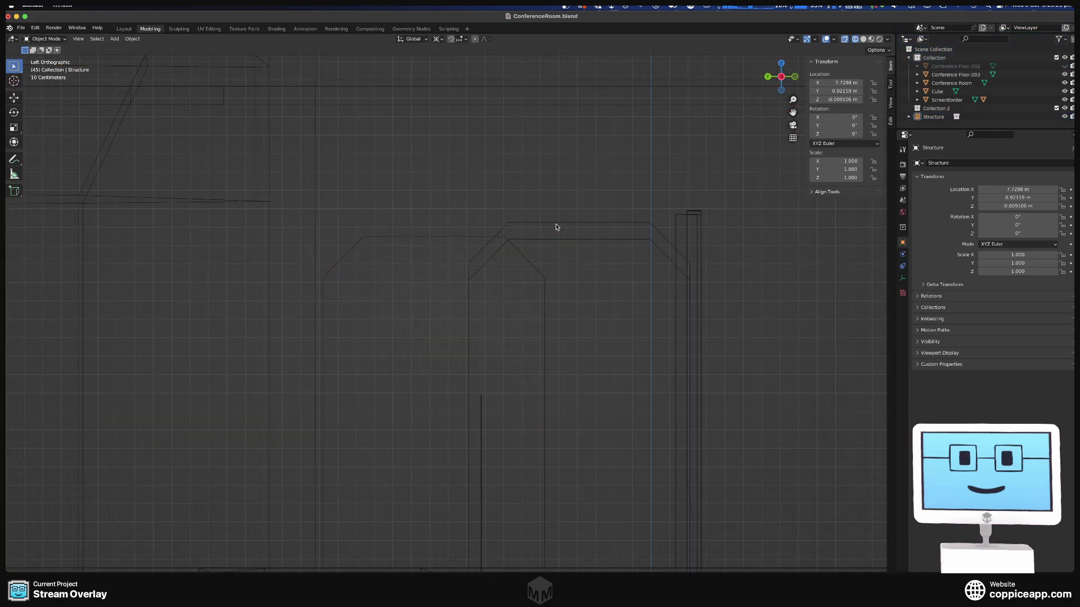
pyautogui.click(556, 228)
pyautogui.press('Tab')
pyautogui.moveTo(439, 196); pyautogui.dragTo(848, 351)
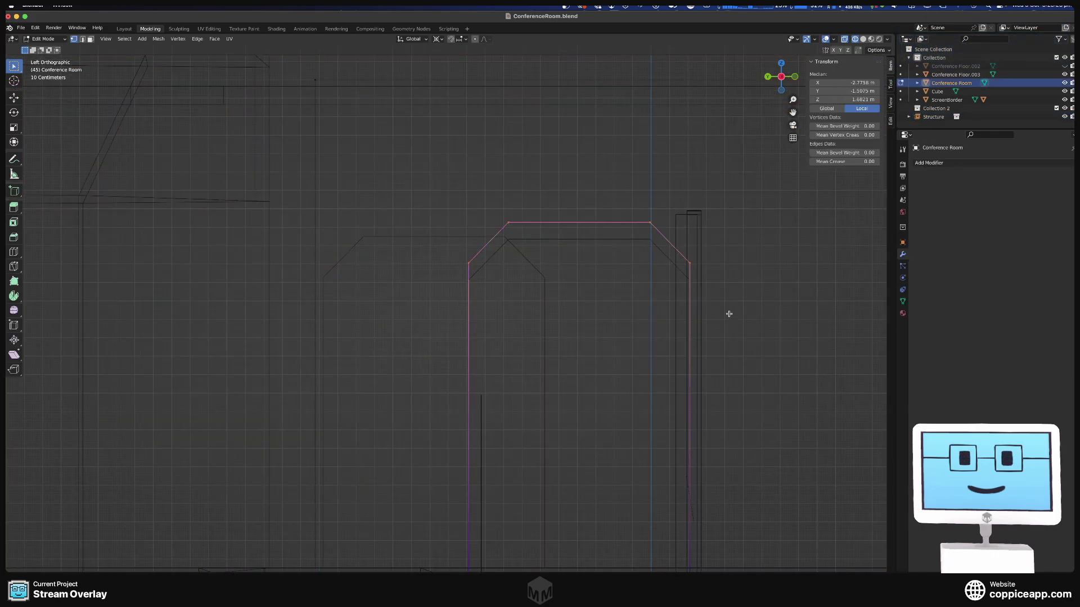
pyautogui.press('g')
pyautogui.press('z')
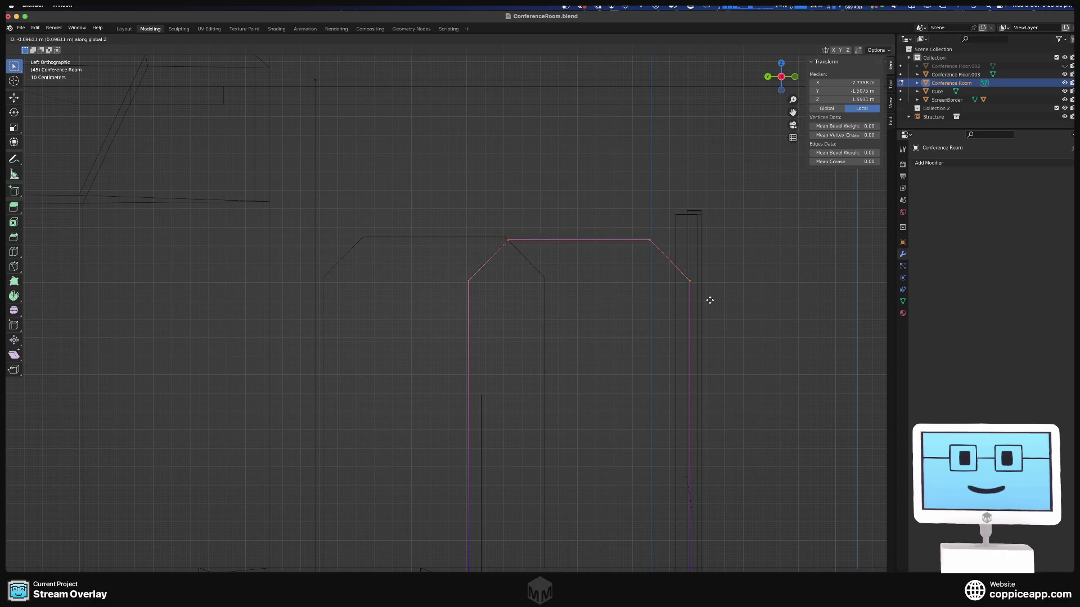
pyautogui.click(708, 298)
# - Raise the doorway's top vertices about 0.003 m along Z to fine-tune their match with the Structure's door height
pyautogui.scroll(10, 441, 116)
pyautogui.press('g')
pyautogui.press('z')
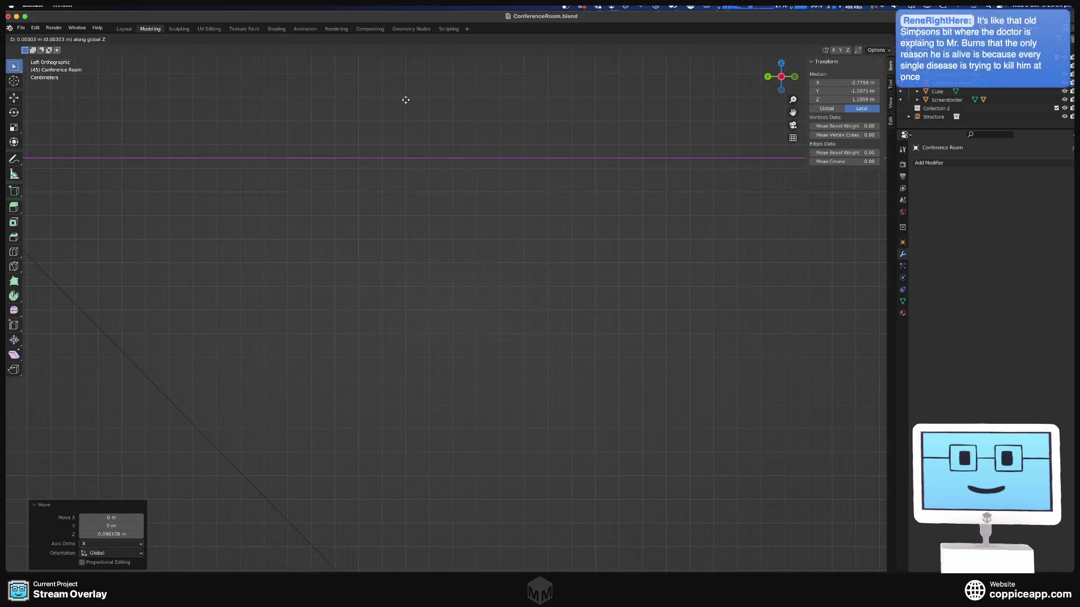
pyautogui.click(406, 100)
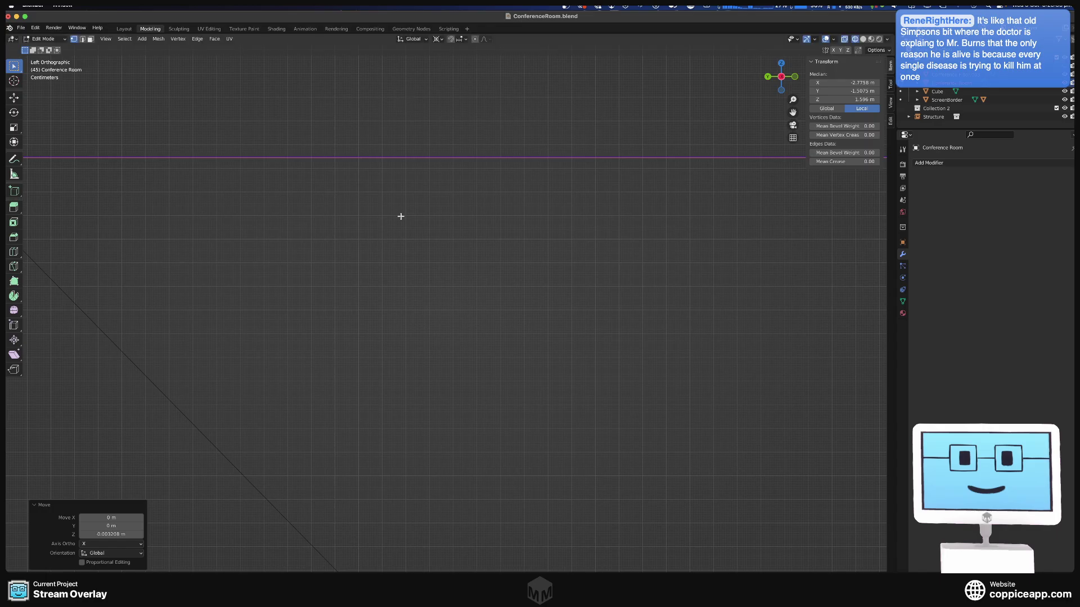
pyautogui.scroll(-1, 400, 216)
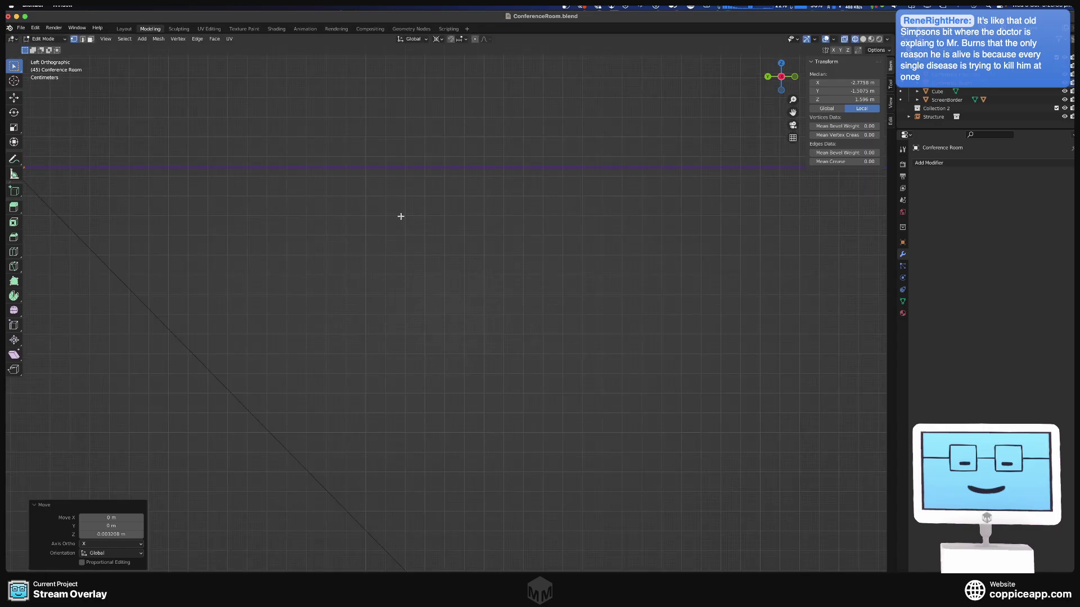
pyautogui.scroll(-8, 401, 216)
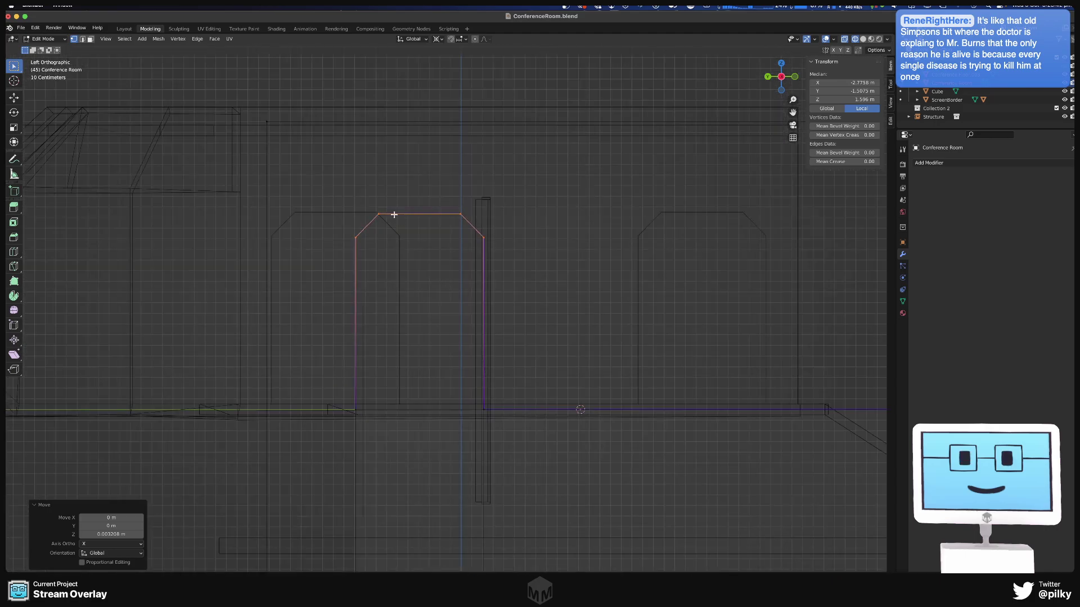
# - Select the two upper corner vertices of the Conference Room wall and set their local Z to 2 m
pyautogui.moveTo(580, 270); pyautogui.dragTo(404, 238, button='middle')
pyautogui.click(369, 267)
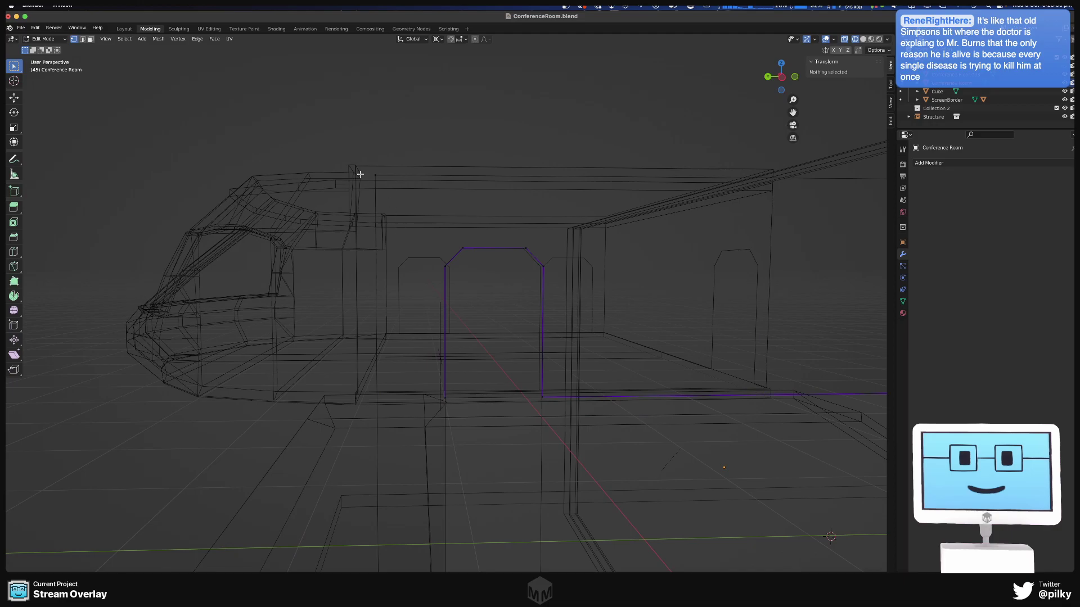
pyautogui.moveTo(371, 170); pyautogui.dragTo(842, 209)
pyautogui.scroll(-4, 838, 197)
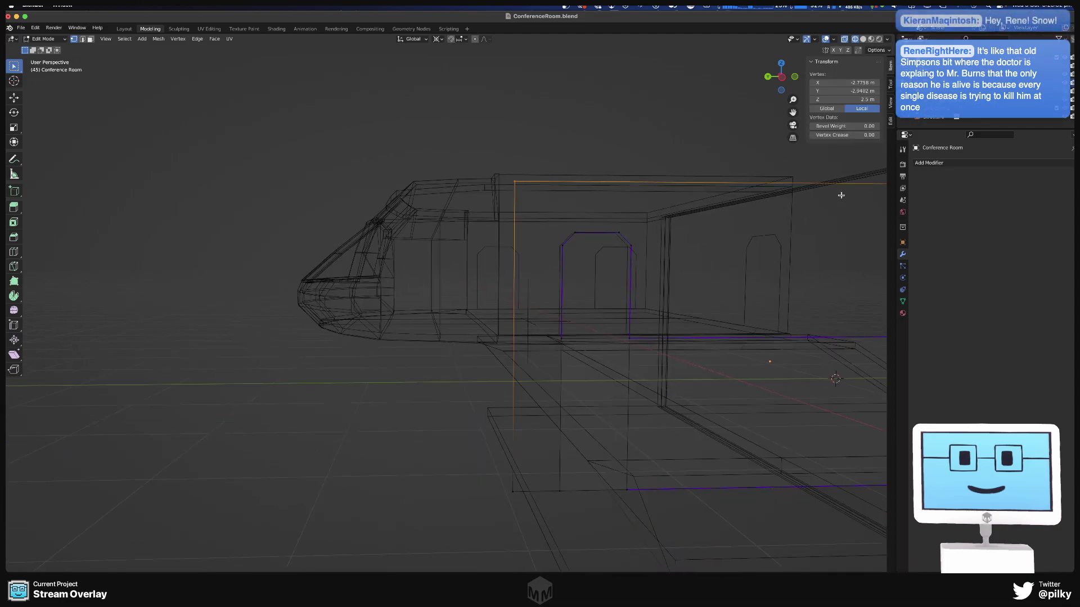
pyautogui.keyDown('shift'); pyautogui.moveTo(831, 199); pyautogui.dragTo(341, 370, button='middle'); pyautogui.keyUp('shift')
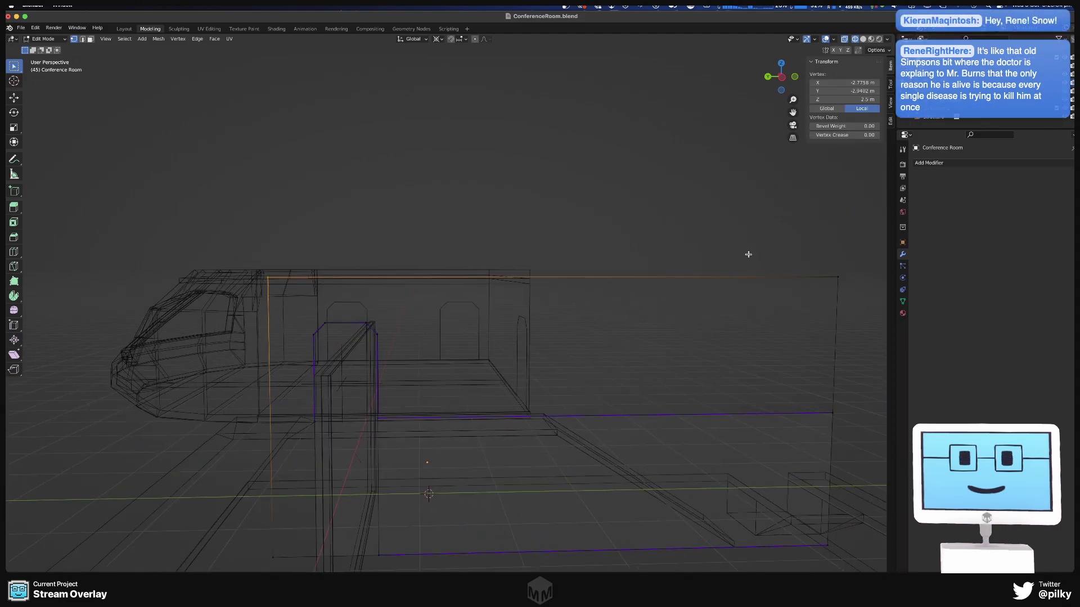
pyautogui.keyDown('shift'); pyautogui.moveTo(748, 254); pyautogui.dragTo(858, 300); pyautogui.keyUp('shift')
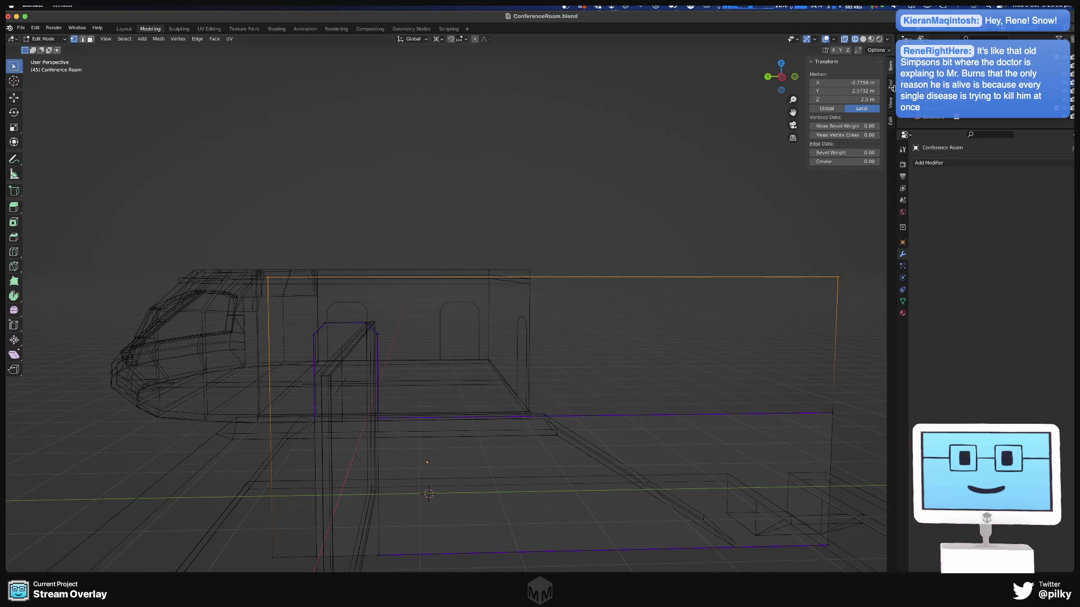
pyautogui.scroll(4, 594, 181)
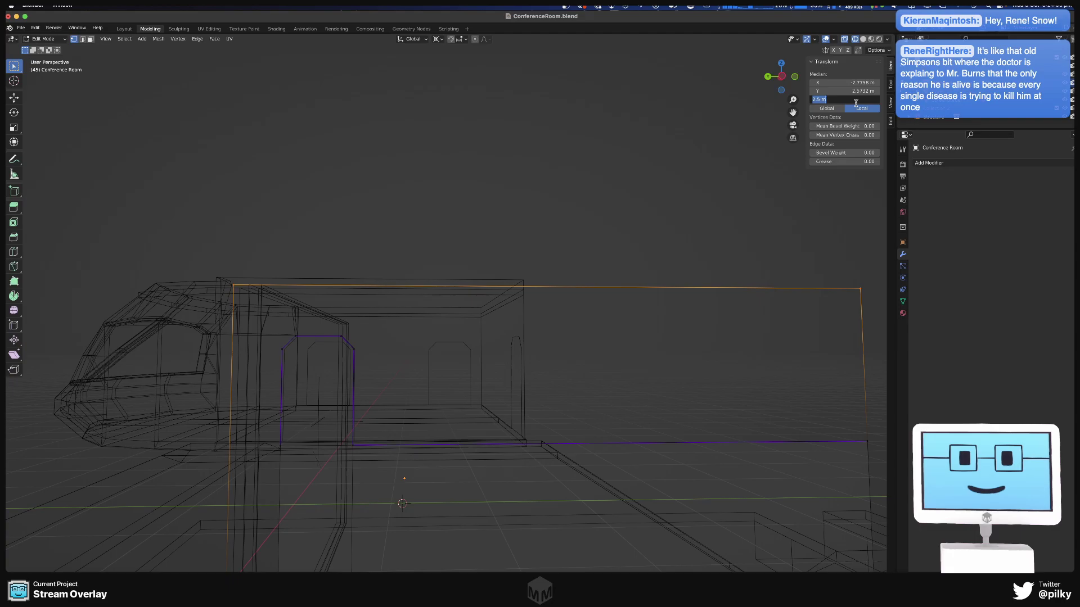
pyautogui.press('Return')
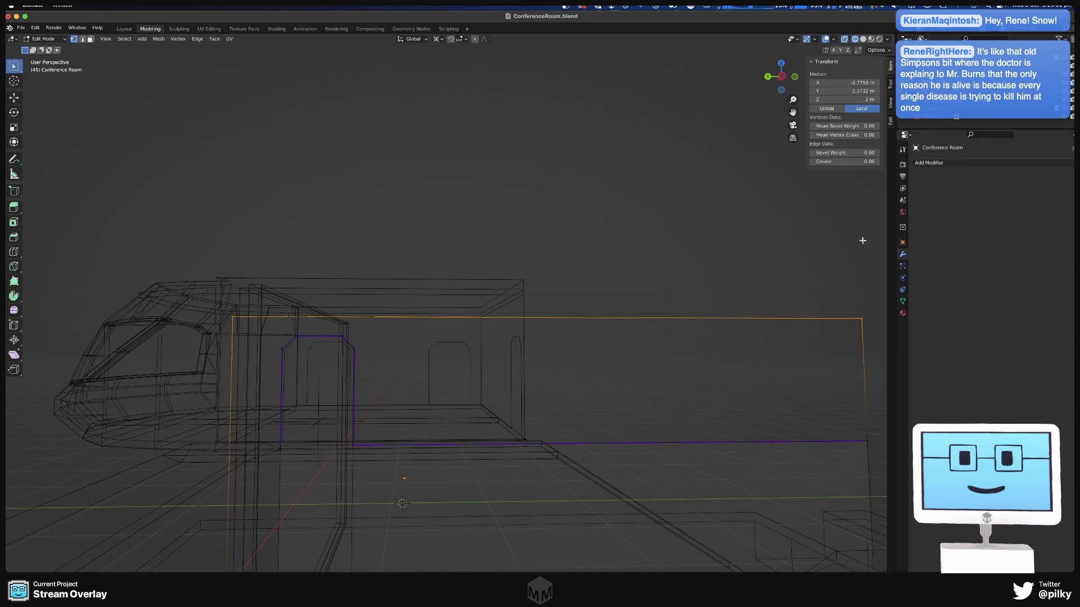
# - Set the local Z of the wall's upper corner vertices to 2.2 m
pyautogui.moveTo(863, 238); pyautogui.dragTo(538, 308, button='middle')
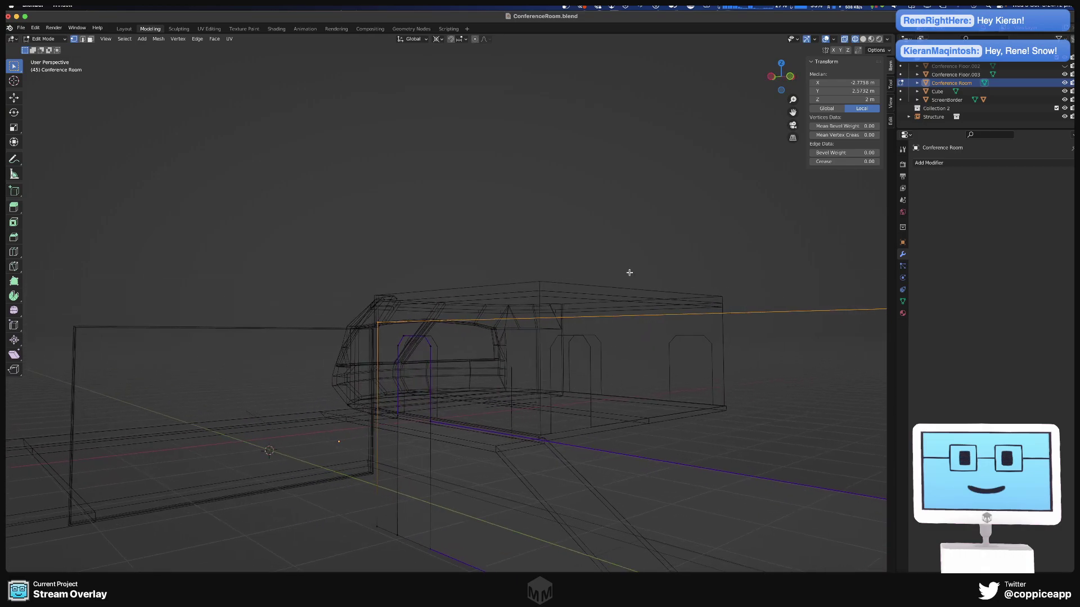
pyautogui.click(867, 99)
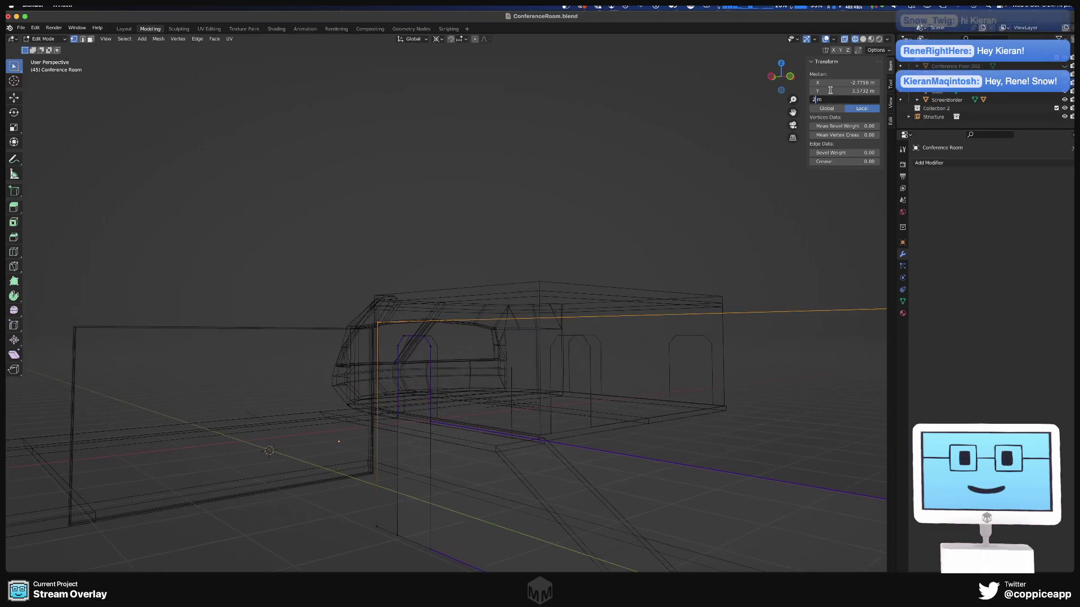
pyautogui.click(815, 100)
pyautogui.write('.2')
pyautogui.press('Return')
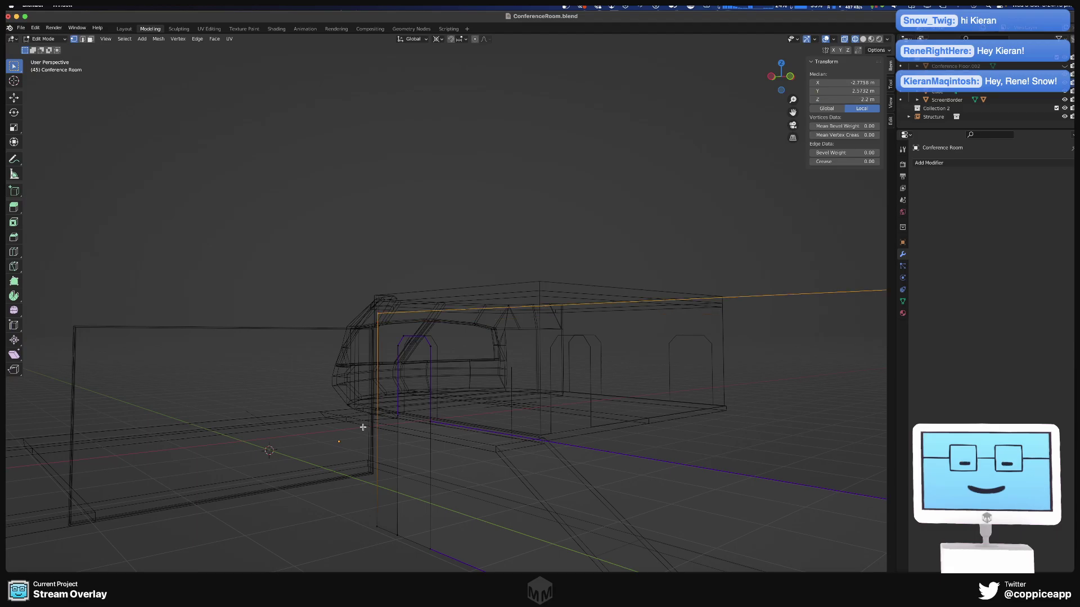
# - Select all vertices along the Conference Room wall's lower edge and set their local Z to -2.2 m
pyautogui.hscroll(10, 527, 282)
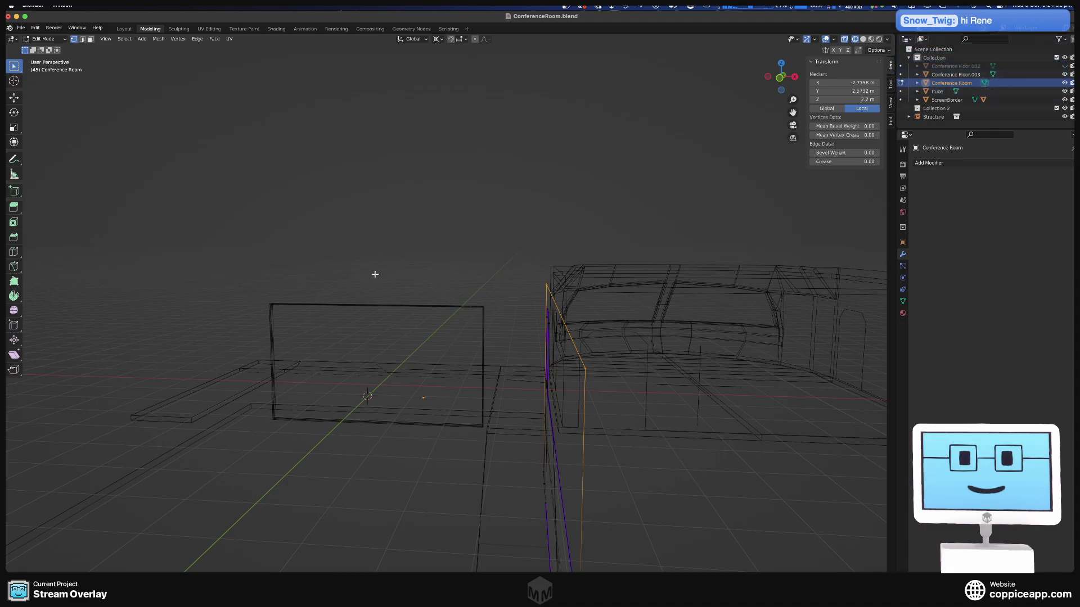
pyautogui.moveTo(375, 274); pyautogui.dragTo(360, 240, button='middle')
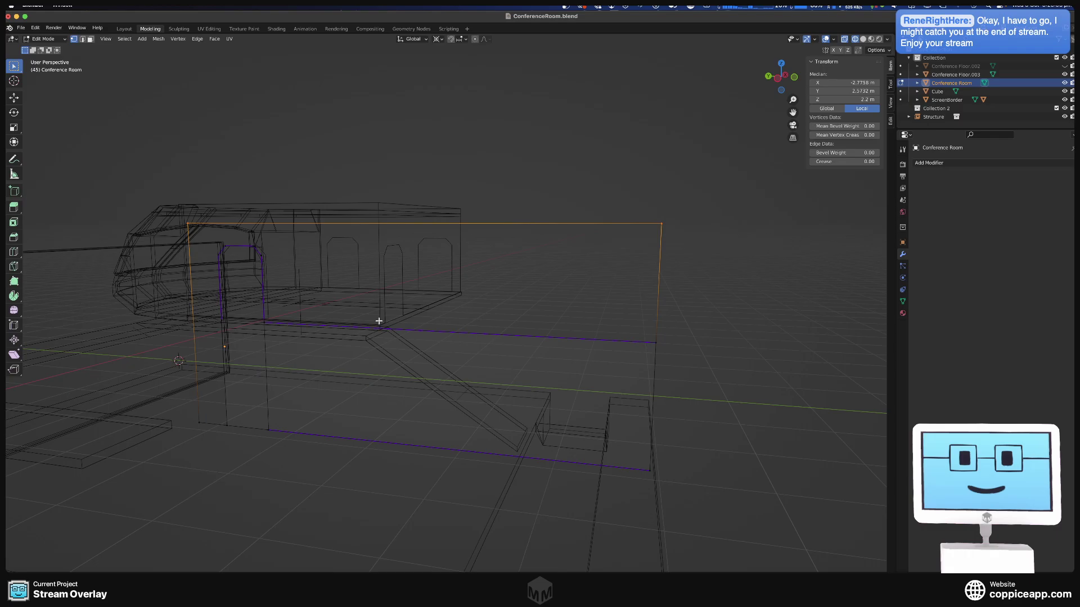
pyautogui.moveTo(392, 327); pyautogui.dragTo(415, 316, button='middle')
pyautogui.moveTo(697, 485); pyautogui.dragTo(90, 411)
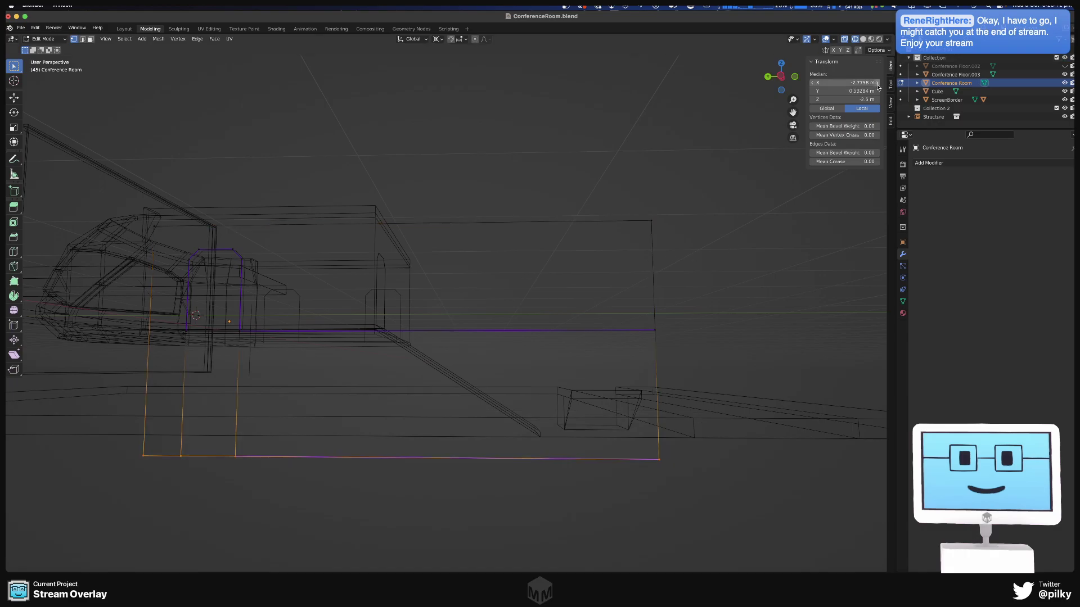
pyautogui.click(867, 99)
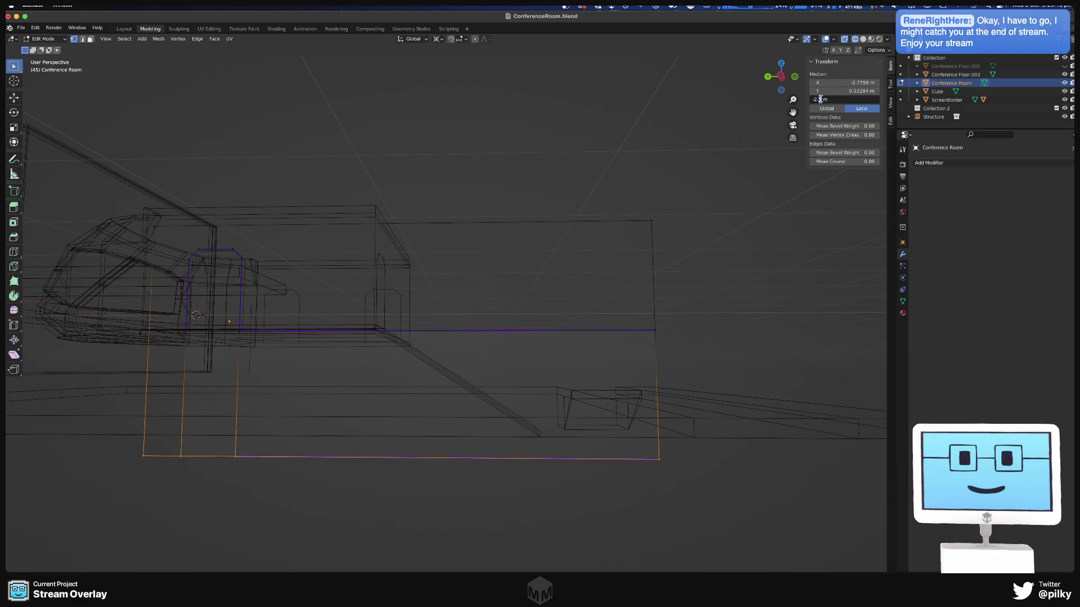
pyautogui.press('Return')
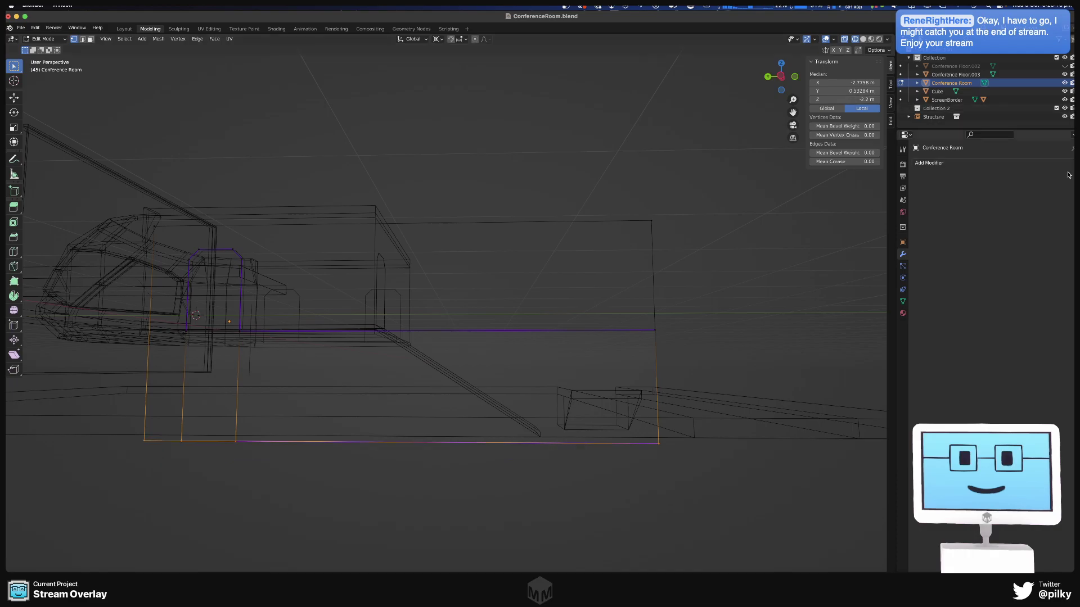
# - Examine the wall's lower edge against the lower floor and ramp from the side and from underneath
pyautogui.moveTo(642, 388); pyautogui.dragTo(743, 405, button='middle')
pyautogui.scroll(3, 742, 406)
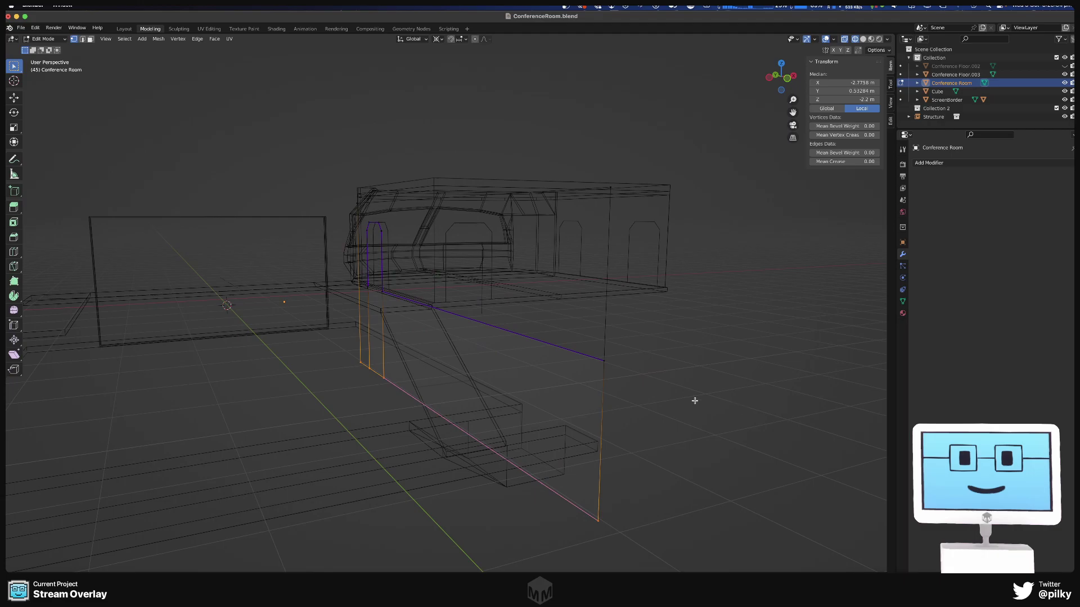
pyautogui.moveTo(695, 401); pyautogui.dragTo(579, 455, button='middle')
pyautogui.scroll(3, 647, 388)
pyautogui.scroll(3, 578, 455)
pyautogui.scroll(-6, 612, 433)
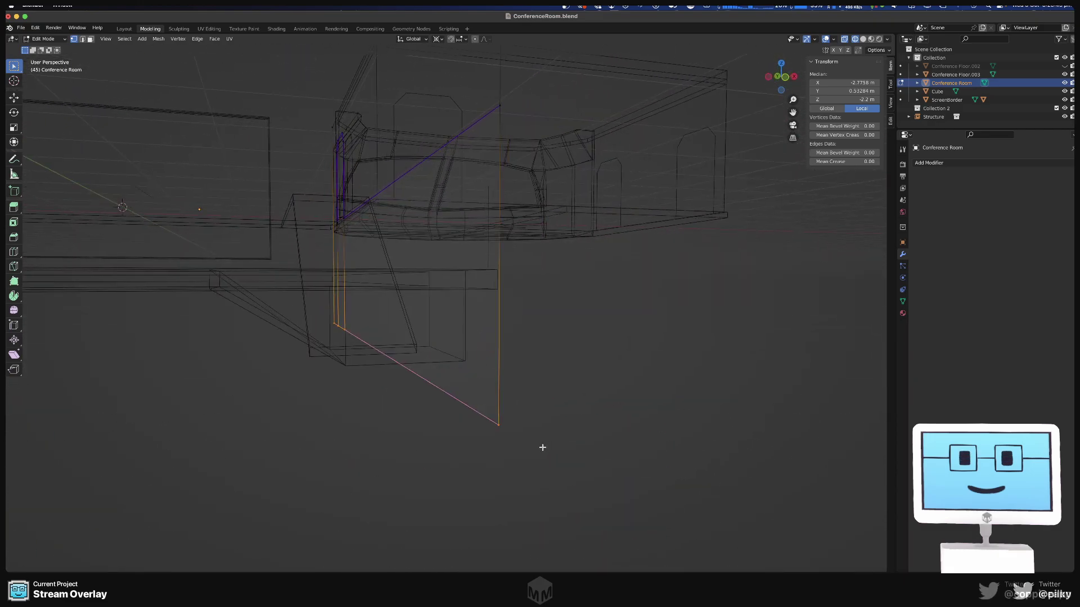
pyautogui.keyDown('shift'); pyautogui.moveTo(543, 447); pyautogui.dragTo(652, 450, button='middle'); pyautogui.keyUp('shift')
pyautogui.hscroll(5, 531, 361)
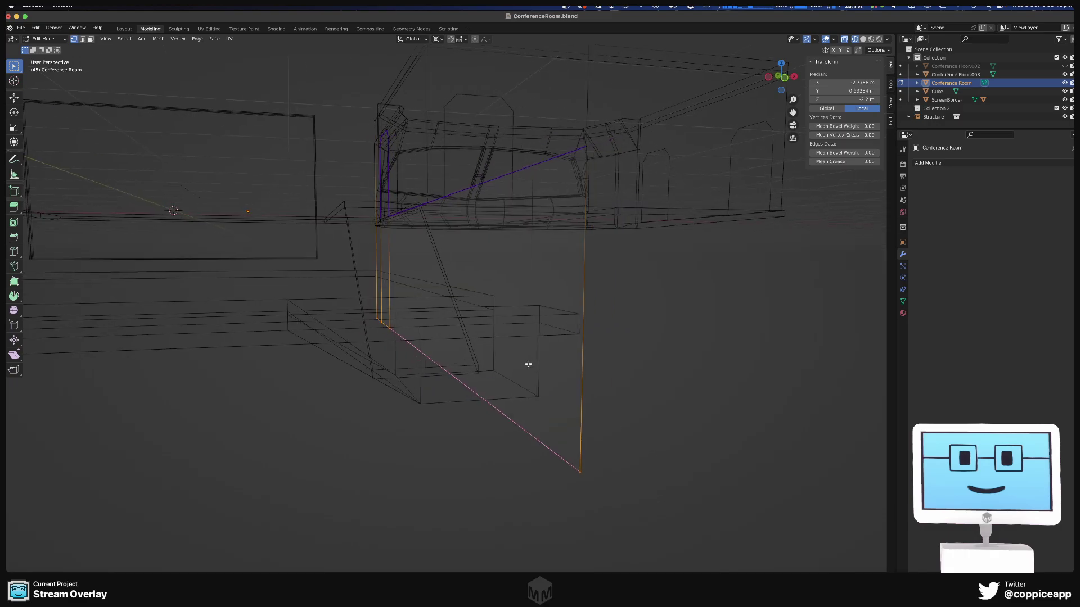
pyautogui.hscroll(5, 538, 362)
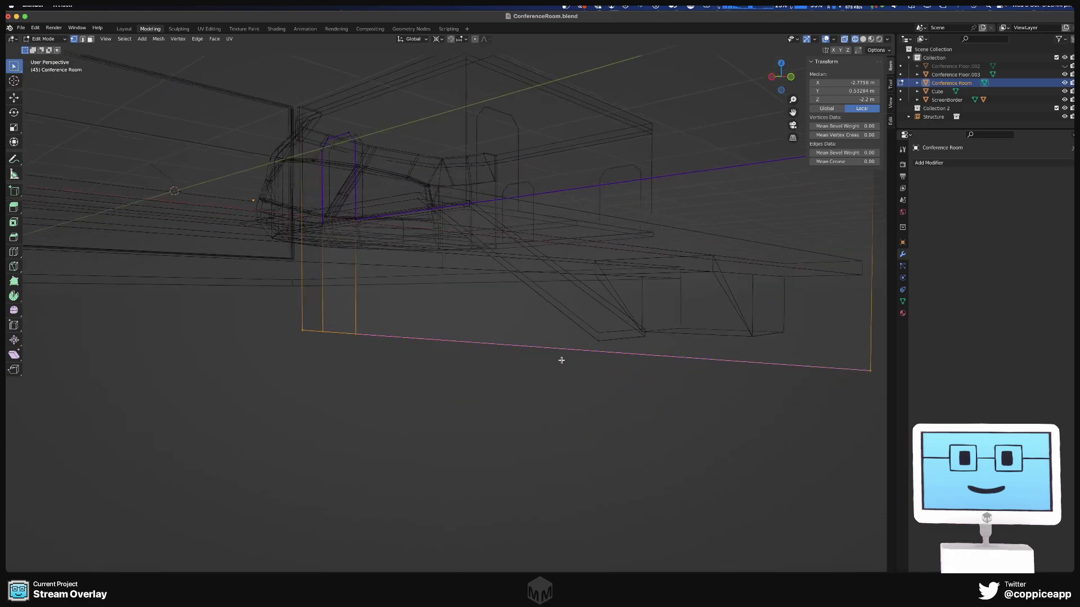
pyautogui.hscroll(5, 539, 354)
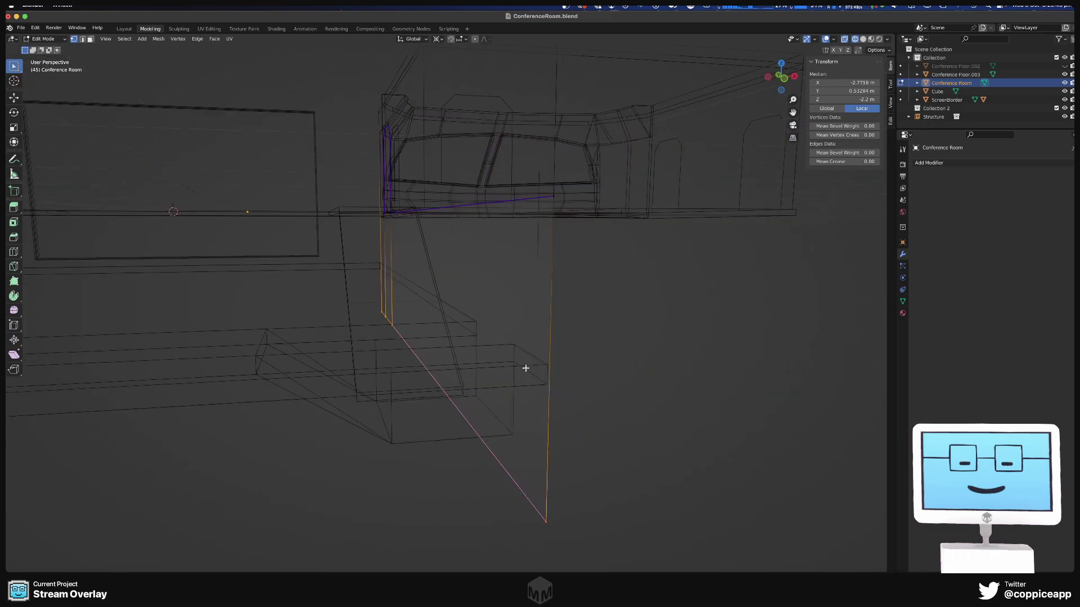
# - Inspect the wall, ramp, floor levels and Structure with X-ray off, from inside the room and from above
pyautogui.hscroll(8, 525, 369)
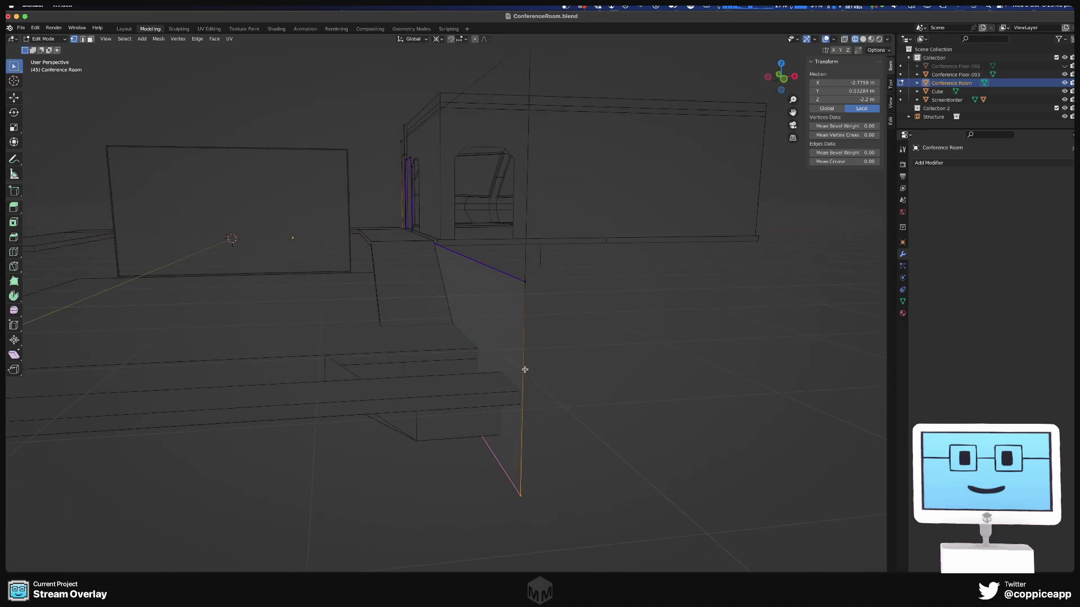
pyautogui.hscroll(8, 563, 366)
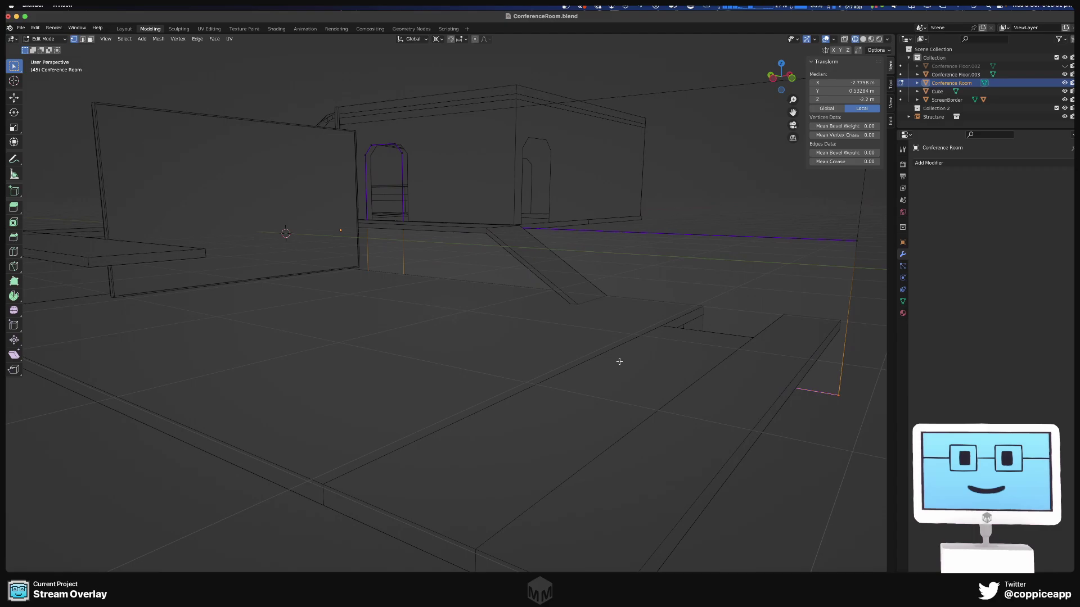
pyautogui.scroll(10, 619, 361)
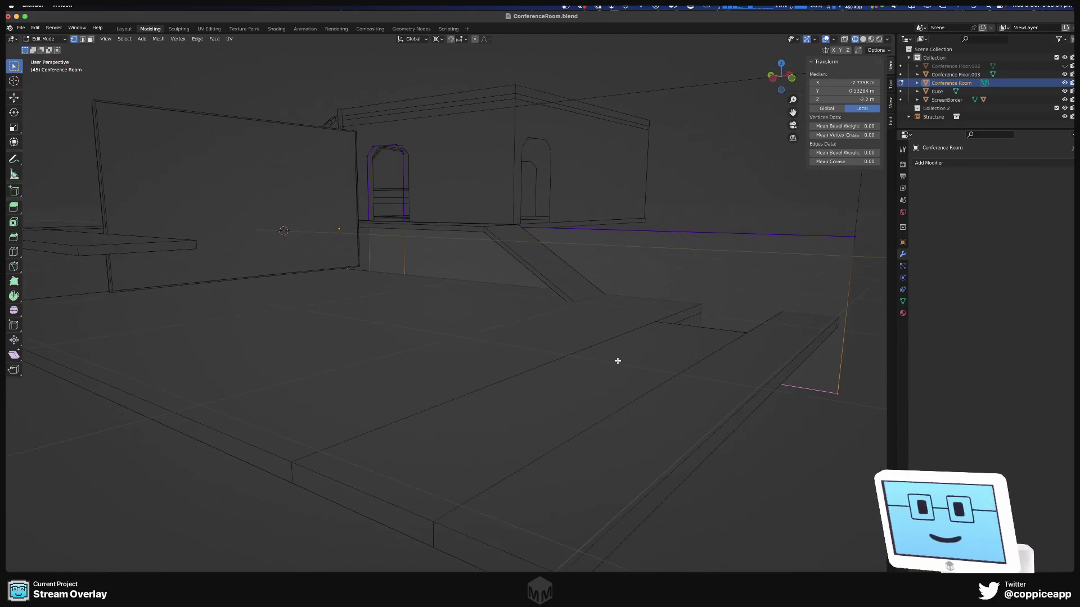
pyautogui.scroll(-10, 618, 361)
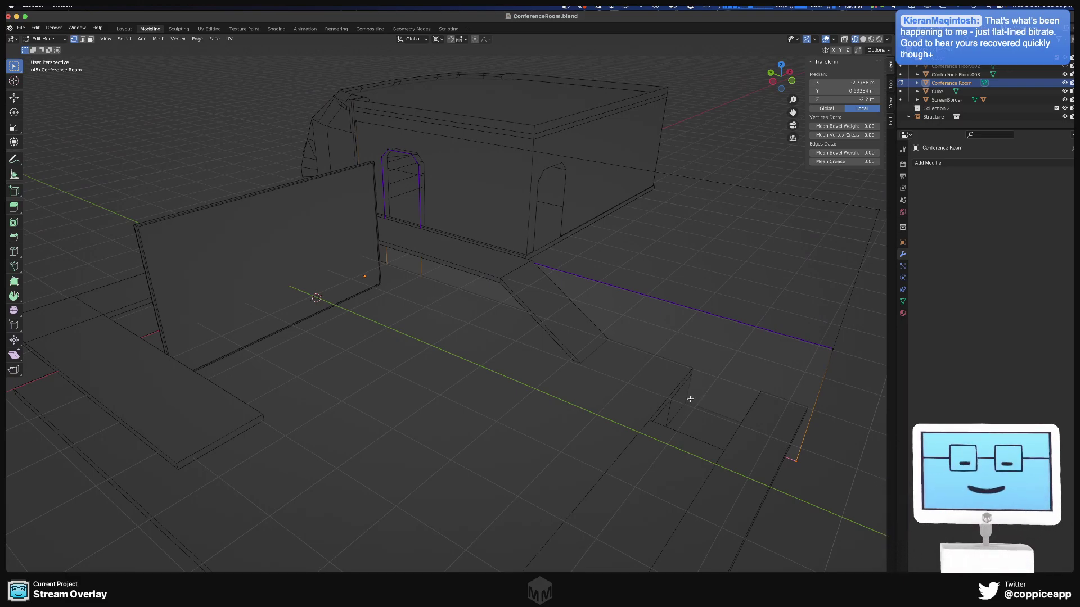
pyautogui.keyDown('shift'); pyautogui.moveTo(691, 399); pyautogui.dragTo(529, 388, button='middle'); pyautogui.keyUp('shift')
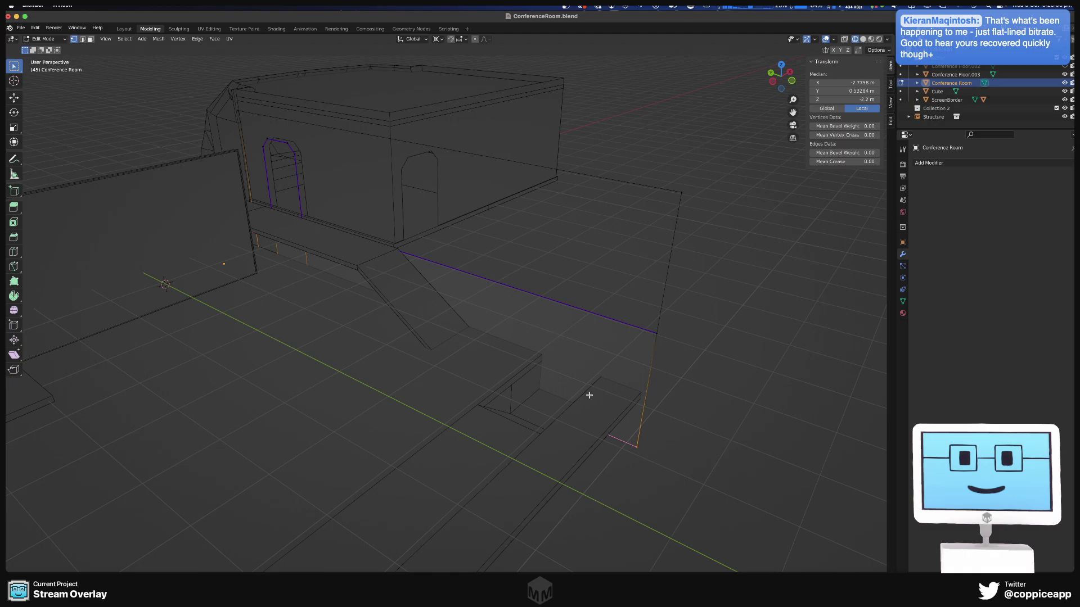
# - Examine the Conference Room wall, ramp and lower floor from the sides, above and underneath
pyautogui.moveTo(580, 429)
pyautogui.mouseDown(button='middle')
pyautogui.moveTo(610, 424)
pyautogui.moveTo(583, 429)
pyautogui.mouseUp(button='middle')
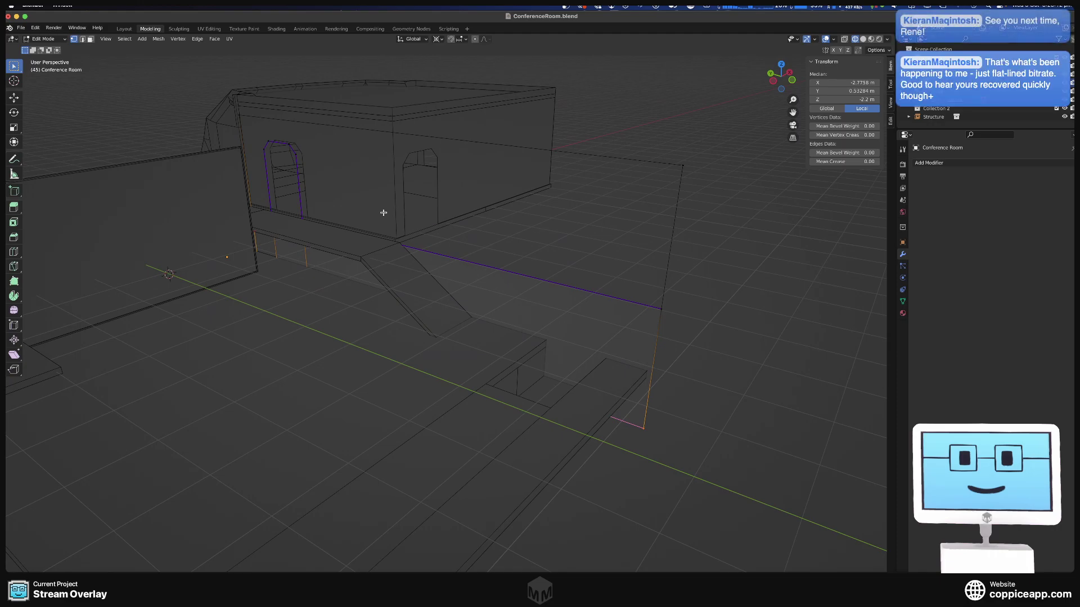
pyautogui.moveTo(662, 358); pyautogui.dragTo(600, 338, button='middle')
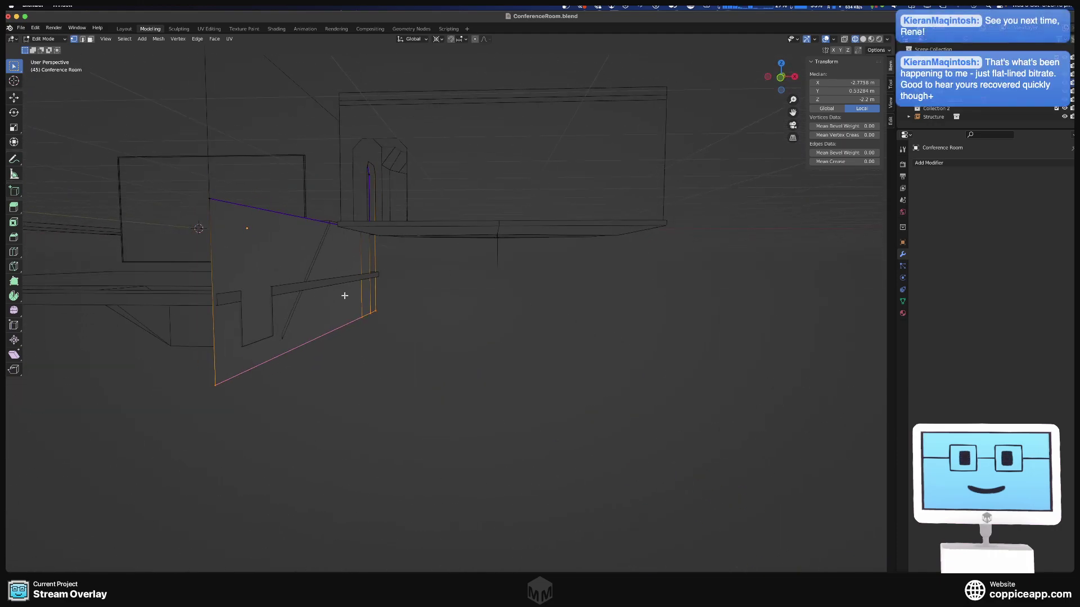
pyautogui.moveTo(428, 285); pyautogui.dragTo(496, 246, button='middle')
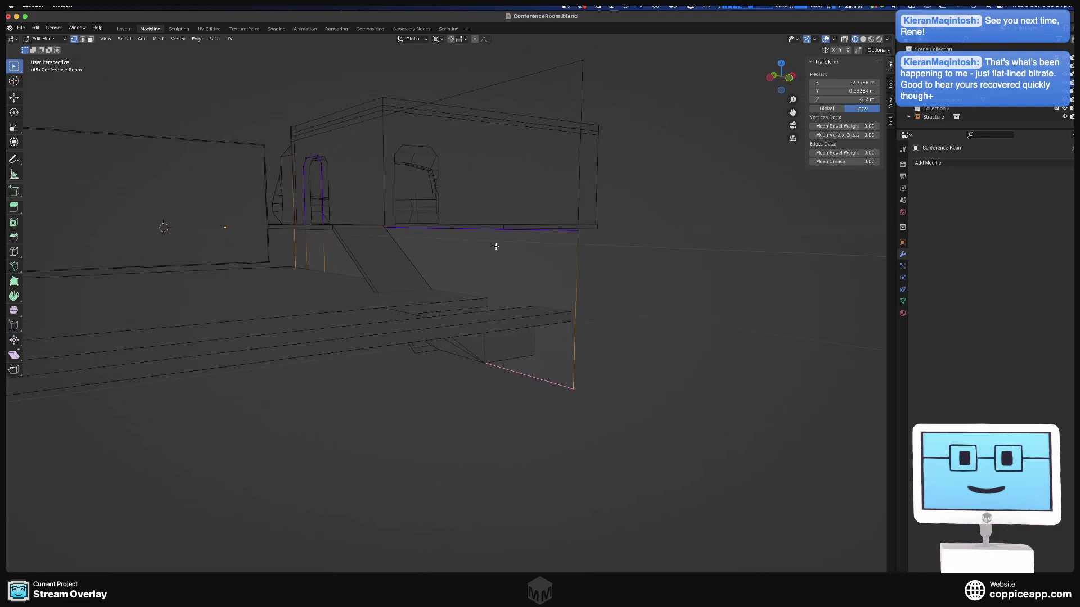
pyautogui.moveTo(548, 270); pyautogui.dragTo(525, 295, button='middle')
pyautogui.scroll(-4, 525, 294)
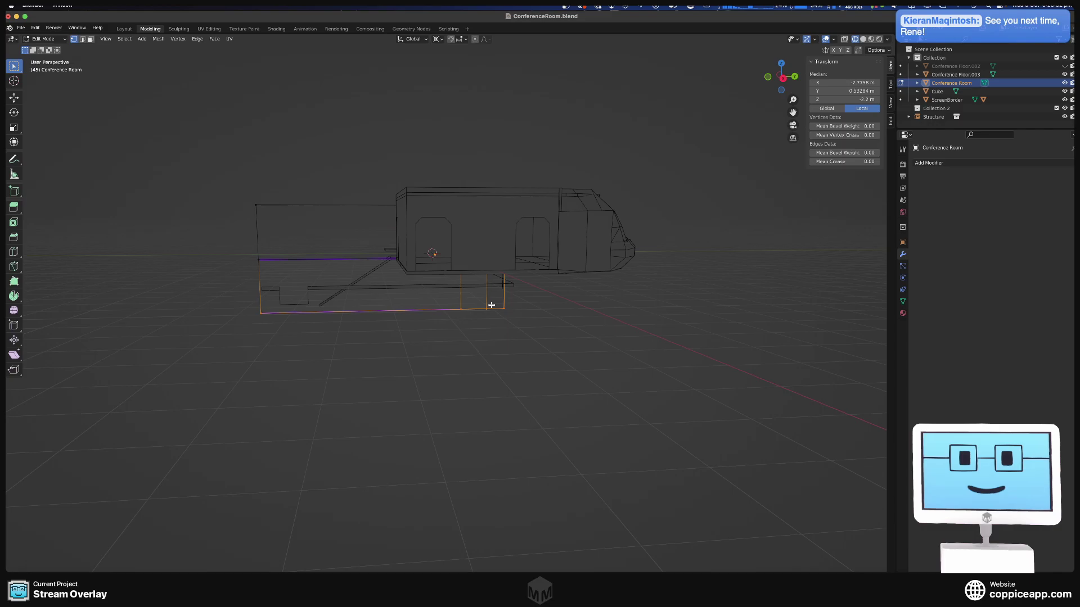
pyautogui.moveTo(492, 305); pyautogui.dragTo(587, 339, button='middle')
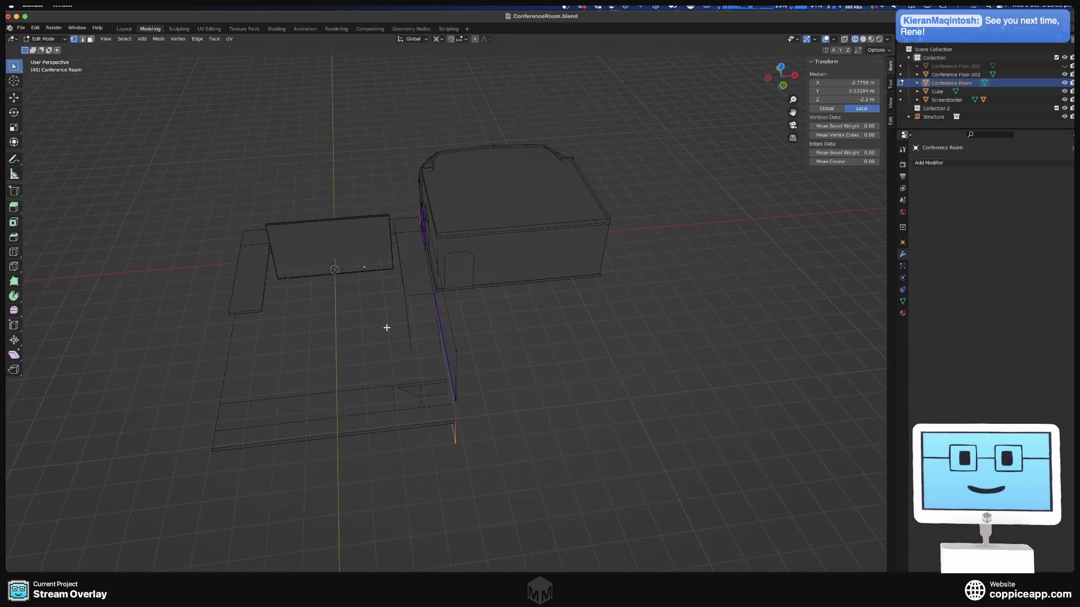
pyautogui.scroll(5, 388, 326)
pyautogui.moveTo(391, 326); pyautogui.dragTo(447, 273, button='middle')
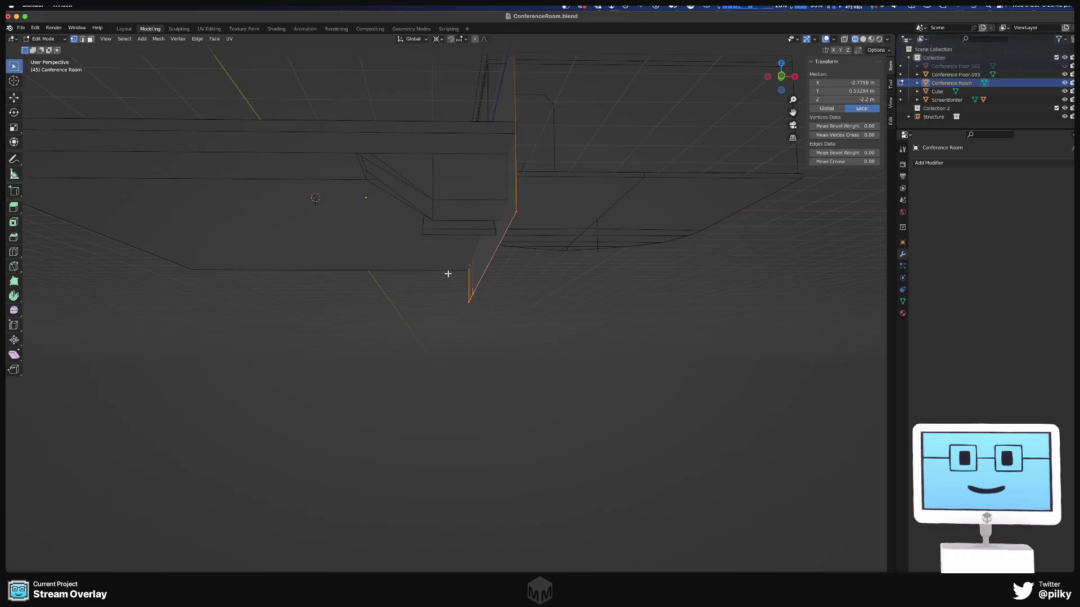
# - Leave mesh editing of the Conference Room wall, hide the Cube ramp and select the lower floor, Conference Floor.003
pyautogui.press('Tab')
pyautogui.click(440, 205)
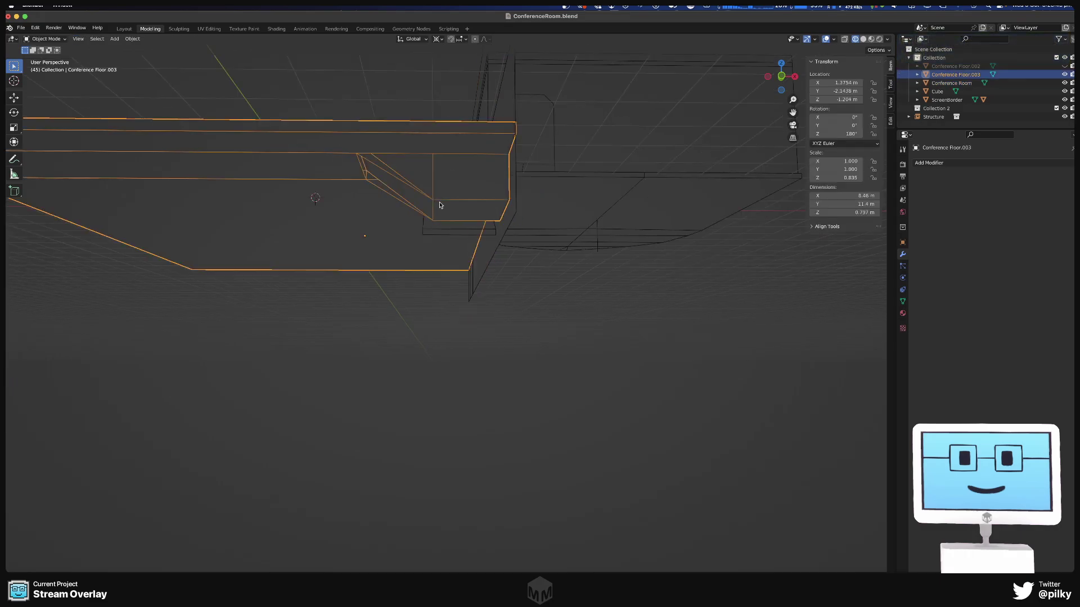
pyautogui.click(444, 230)
pyautogui.press('h')
pyautogui.click(442, 207)
pyautogui.moveTo(442, 207); pyautogui.dragTo(452, 215, button='middle')
pyautogui.scroll(10, 453, 219)
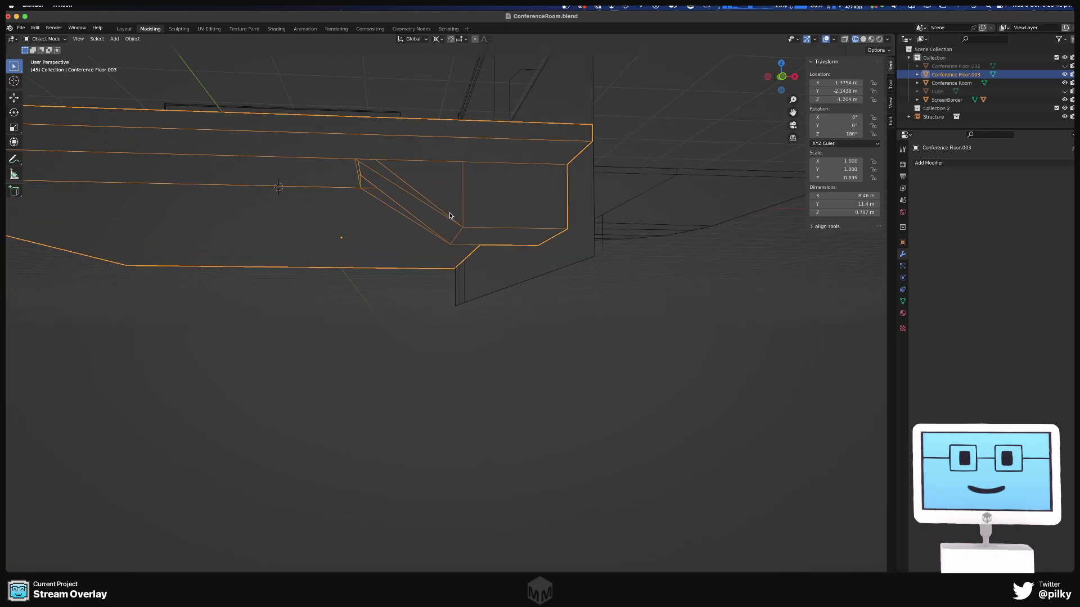
pyautogui.scroll(-5, 453, 215)
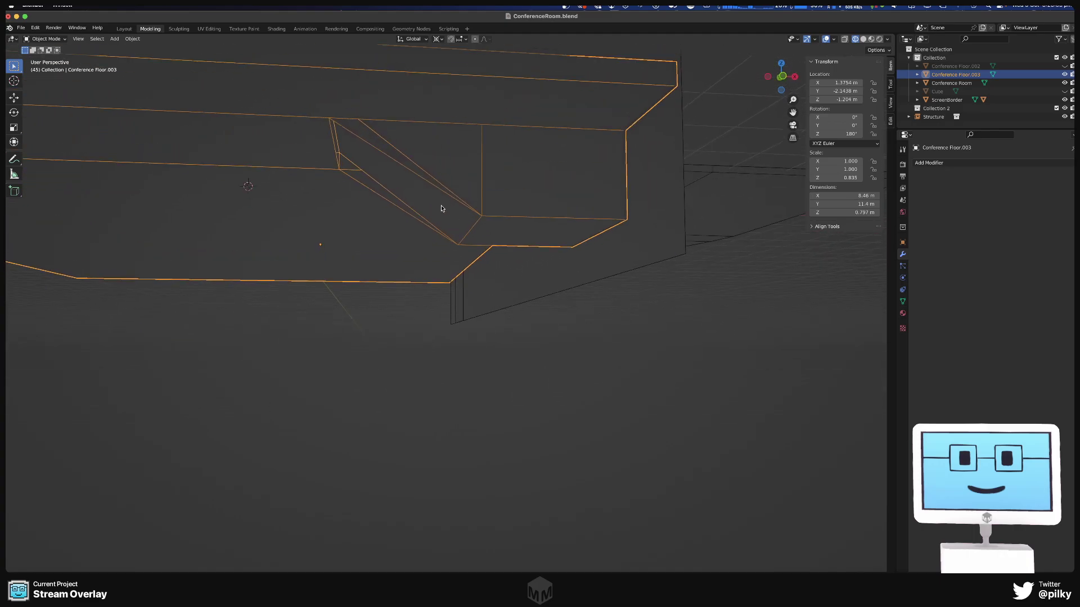
# - Delete the two sloping edges along the recess's slanted underside in the Conference Floor.003 mesh
pyautogui.press('Tab')
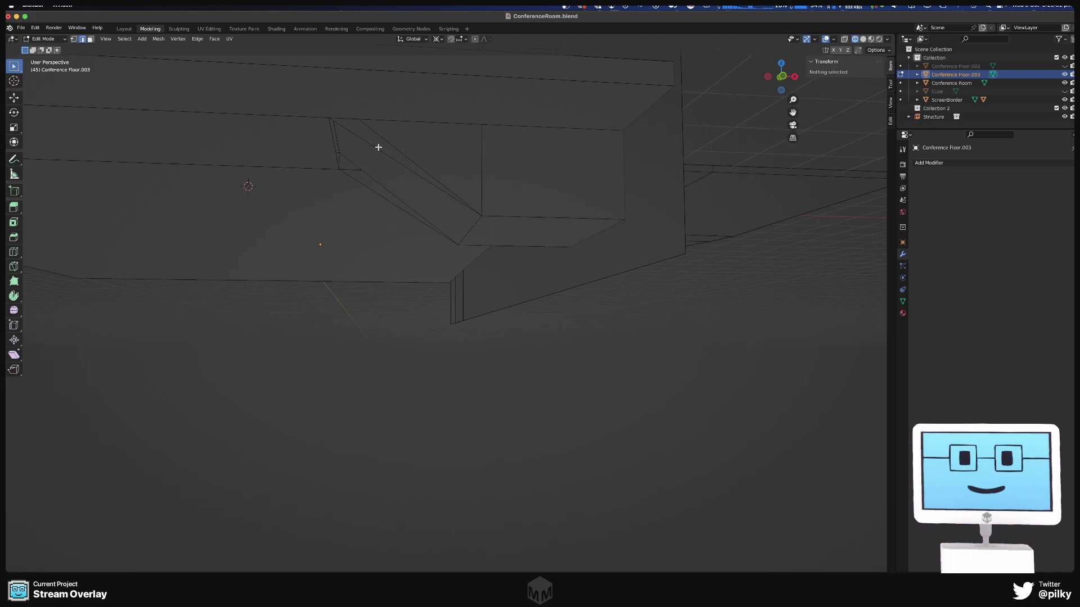
pyautogui.click(378, 147)
pyautogui.moveTo(376, 150); pyautogui.dragTo(447, 146, button='middle')
pyautogui.keyDown('shift'); pyautogui.click(247, 175); pyautogui.keyUp('shift')
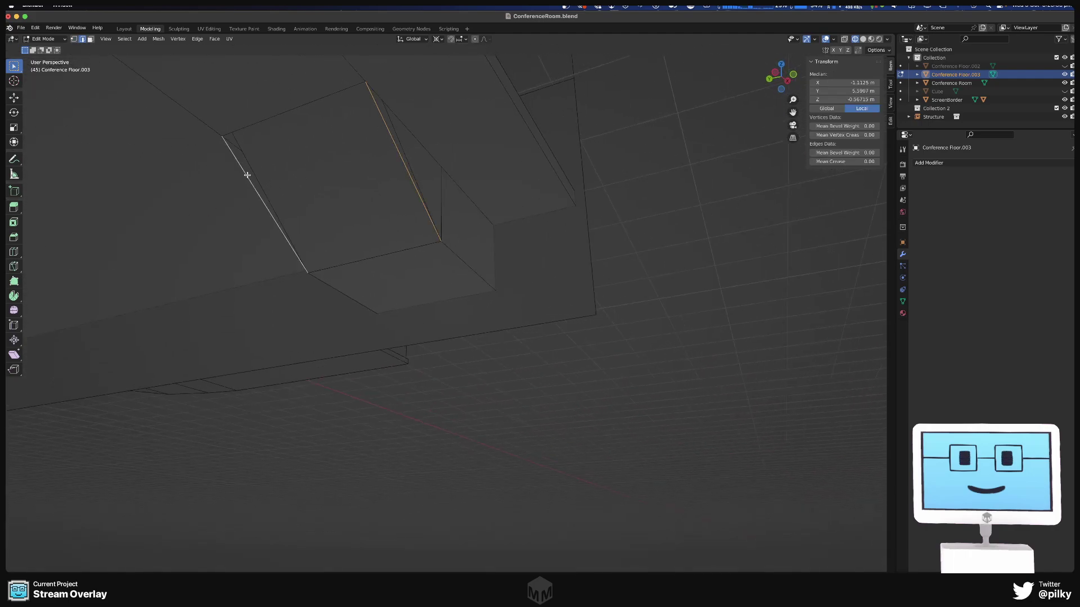
pyautogui.press('x')
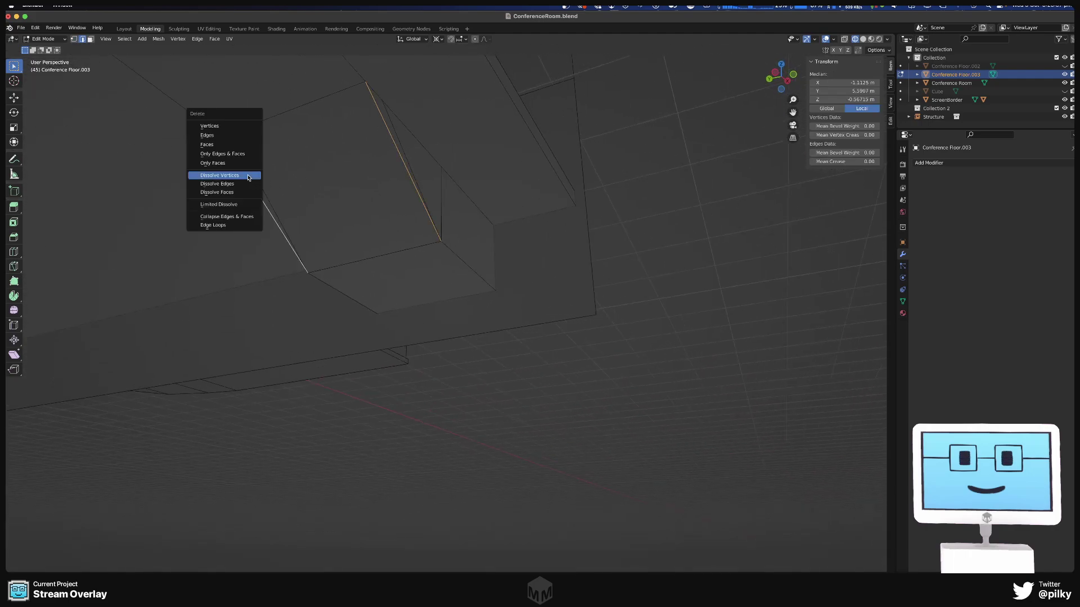
pyautogui.click(242, 140)
# - Fill the triangular gaps on both sides of the recess's slope with faces and return to Object Mode
pyautogui.moveTo(304, 161); pyautogui.dragTo(465, 214, button='middle')
pyautogui.click(427, 217)
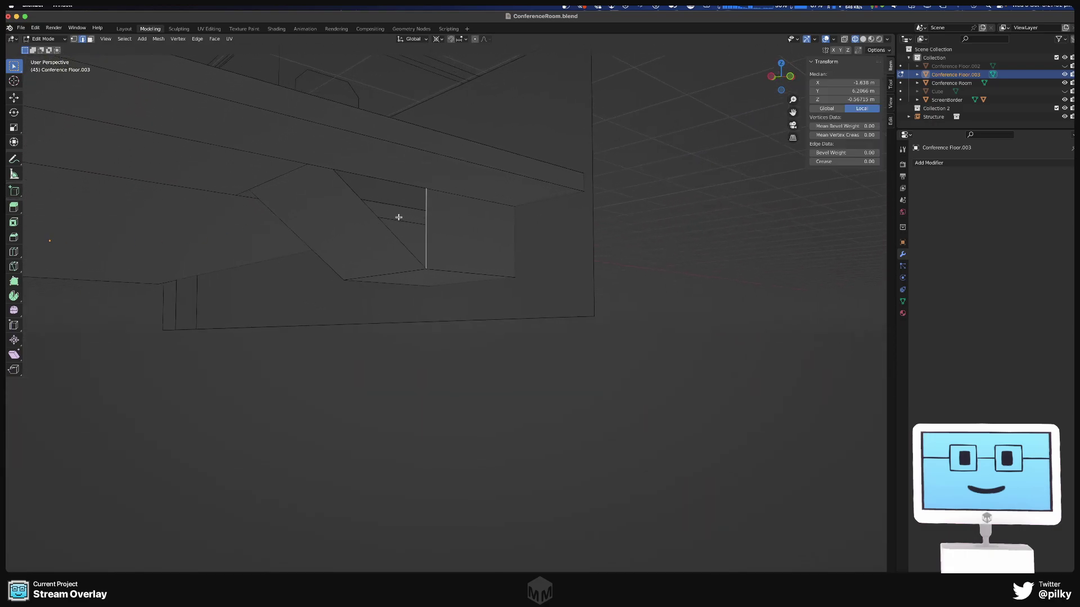
pyautogui.press('f')
pyautogui.moveTo(388, 226)
pyautogui.mouseDown(button='middle')
pyautogui.moveTo(405, 244)
pyautogui.moveTo(507, 243)
pyautogui.moveTo(392, 224)
pyautogui.moveTo(429, 234)
pyautogui.moveTo(399, 214)
pyautogui.mouseUp(button='middle')
pyautogui.click(387, 215)
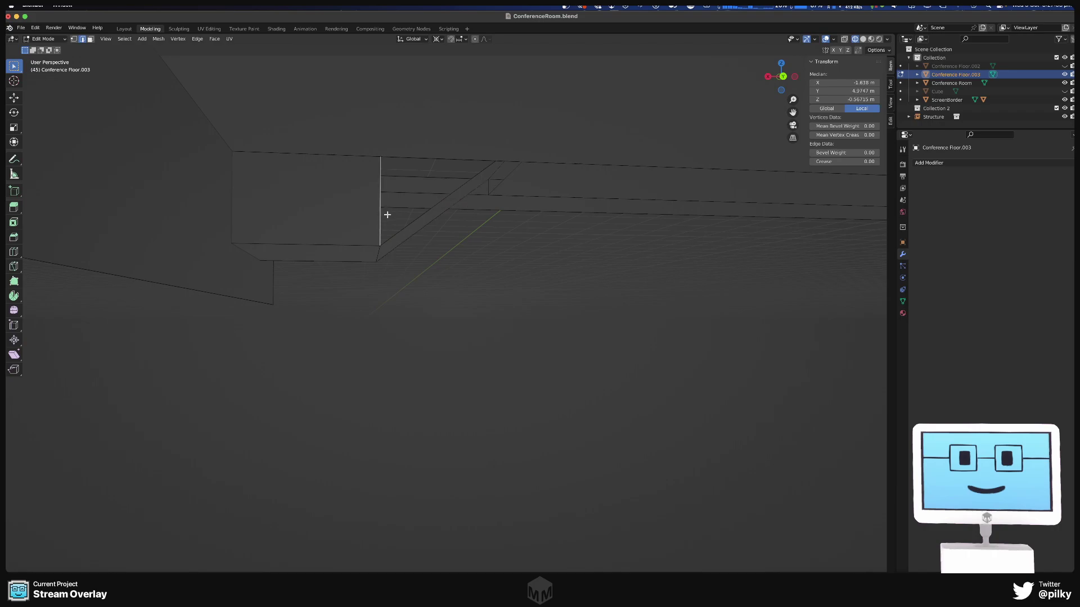
pyautogui.keyDown('shift'); pyautogui.click(409, 223); pyautogui.keyUp('shift')
pyautogui.press('f')
pyautogui.moveTo(386, 225); pyautogui.dragTo(549, 209, button='middle')
pyautogui.scroll(-8, 488, 246)
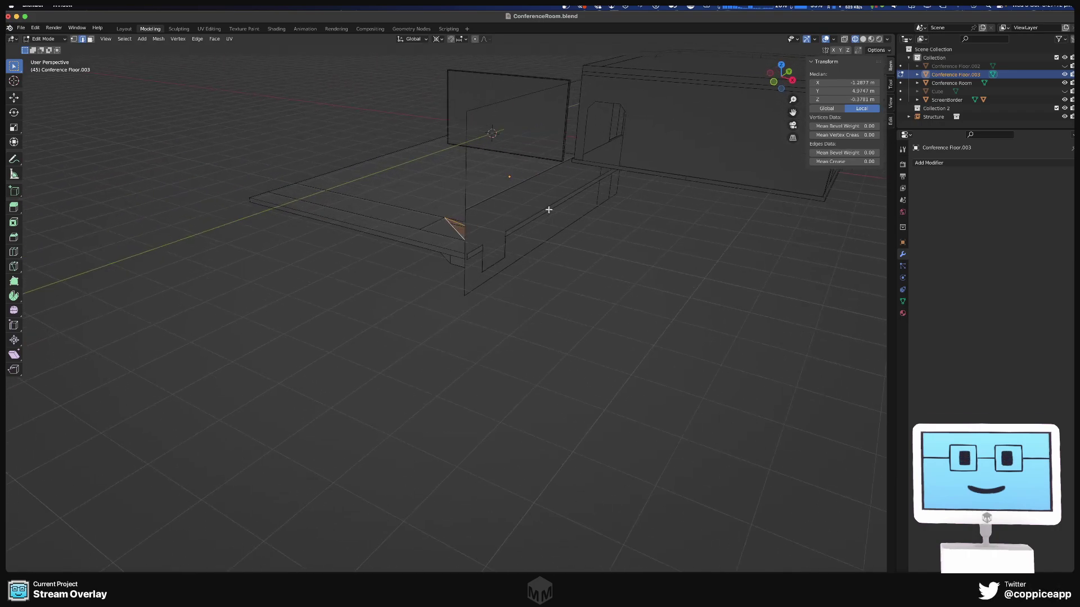
pyautogui.press('Tab')
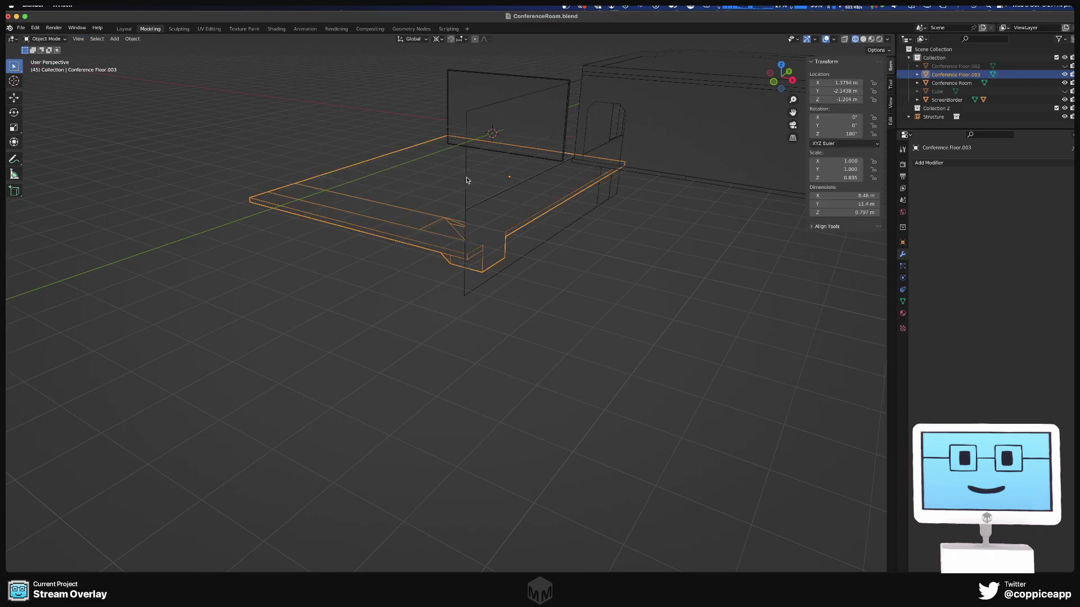
# - Hide the Conference Room wall and inspect the recess in Conference Floor.003 from above and the side
pyautogui.click(466, 188)
pyautogui.click(467, 188)
pyautogui.click(478, 209)
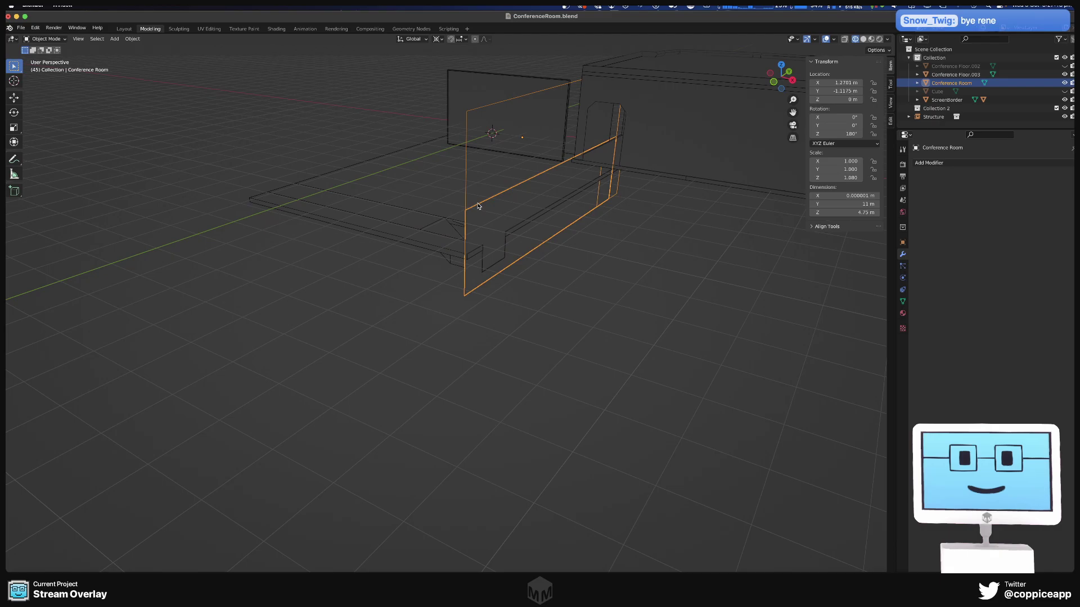
pyautogui.press('h')
pyautogui.scroll(10, 460, 234)
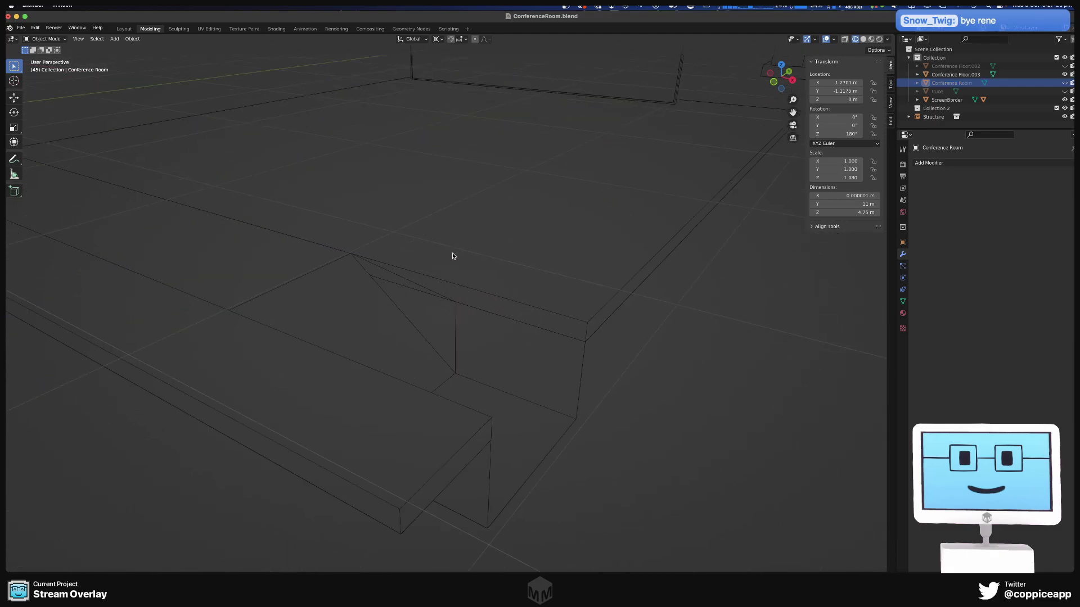
pyautogui.scroll(-3, 441, 311)
pyautogui.click(445, 308)
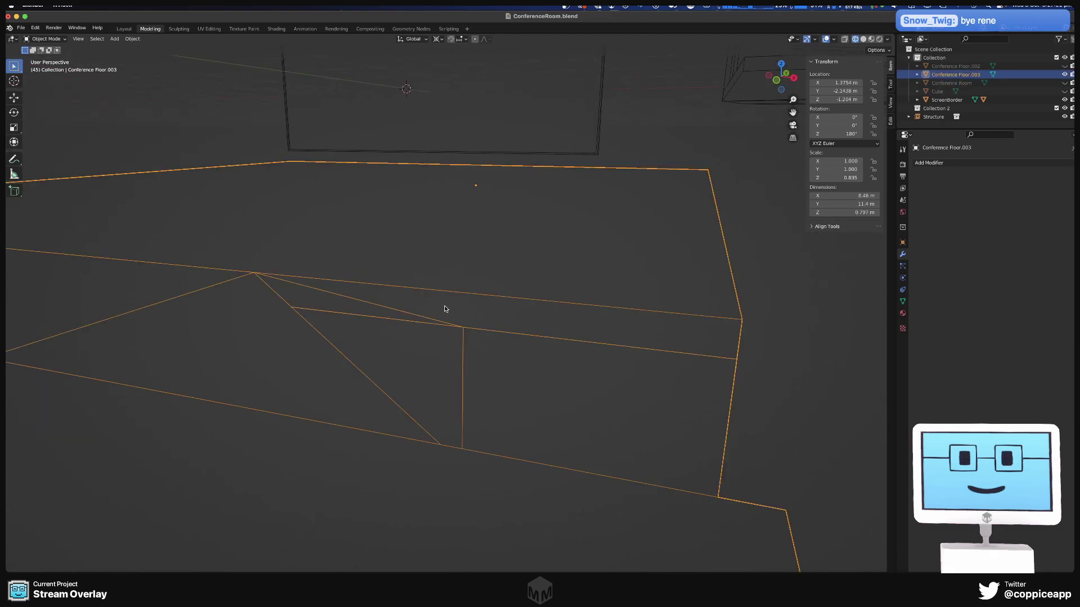
pyautogui.moveTo(432, 307); pyautogui.dragTo(428, 308, button='middle')
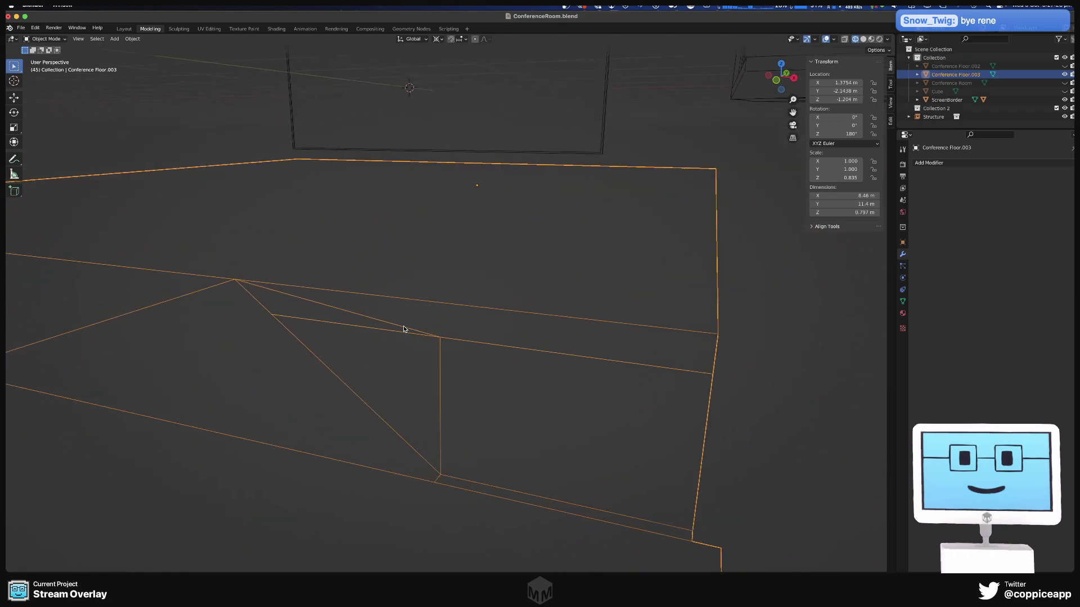
pyautogui.moveTo(395, 331); pyautogui.dragTo(496, 265, button='middle')
# - Reveal all hidden objects and hide only the Cube ramp beneath the lower floor again
pyautogui.hotkey('alt', 'h')
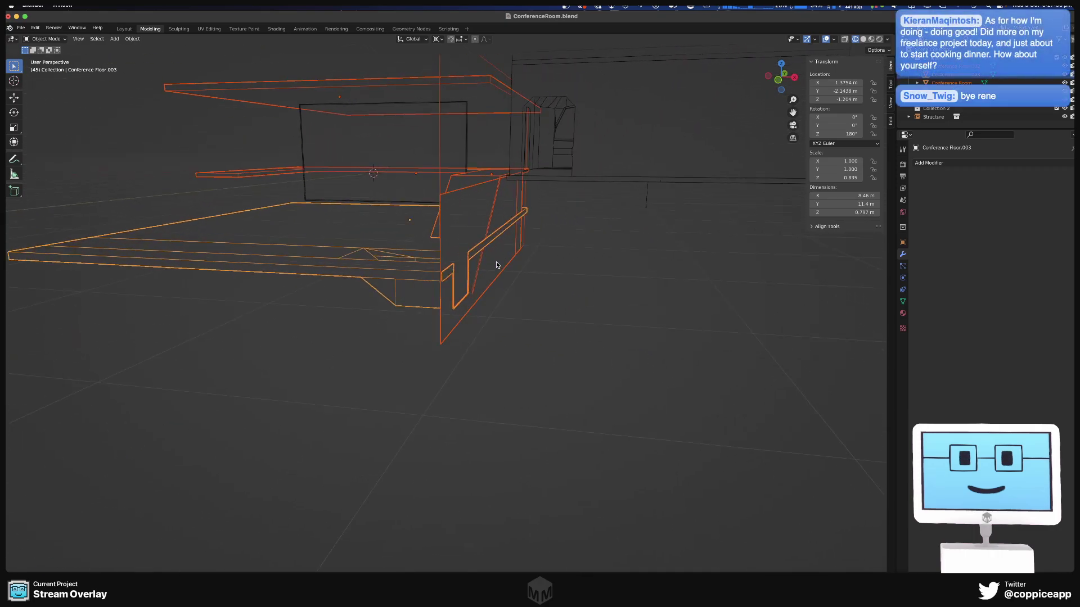
pyautogui.scroll(5, 497, 267)
pyautogui.scroll(-4, 510, 330)
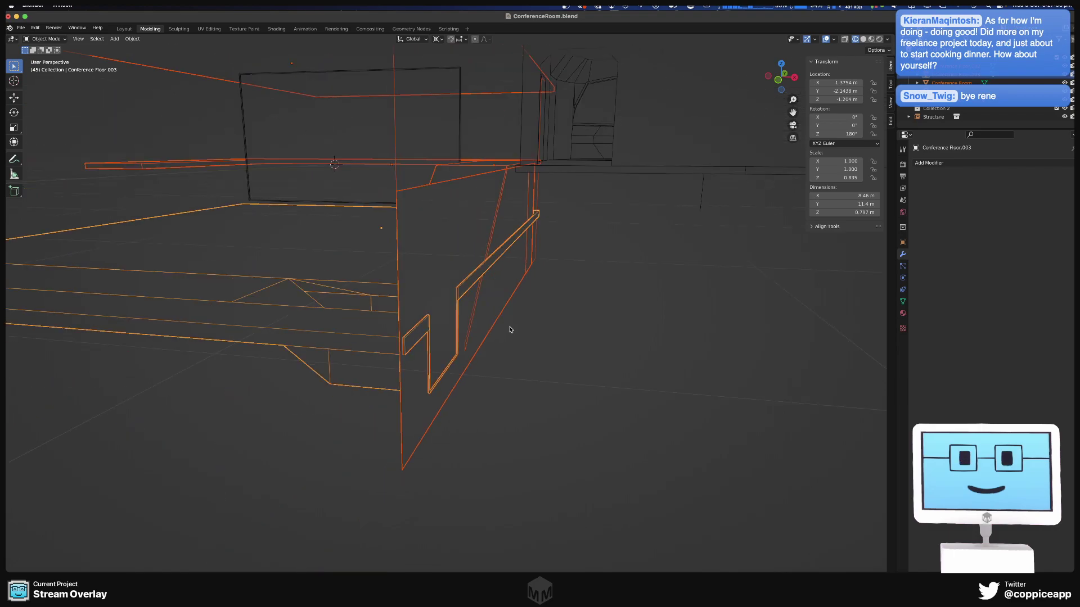
pyautogui.moveTo(514, 337); pyautogui.dragTo(522, 332, button='middle')
pyautogui.moveTo(503, 293); pyautogui.dragTo(463, 248, button='middle')
pyautogui.click(559, 265)
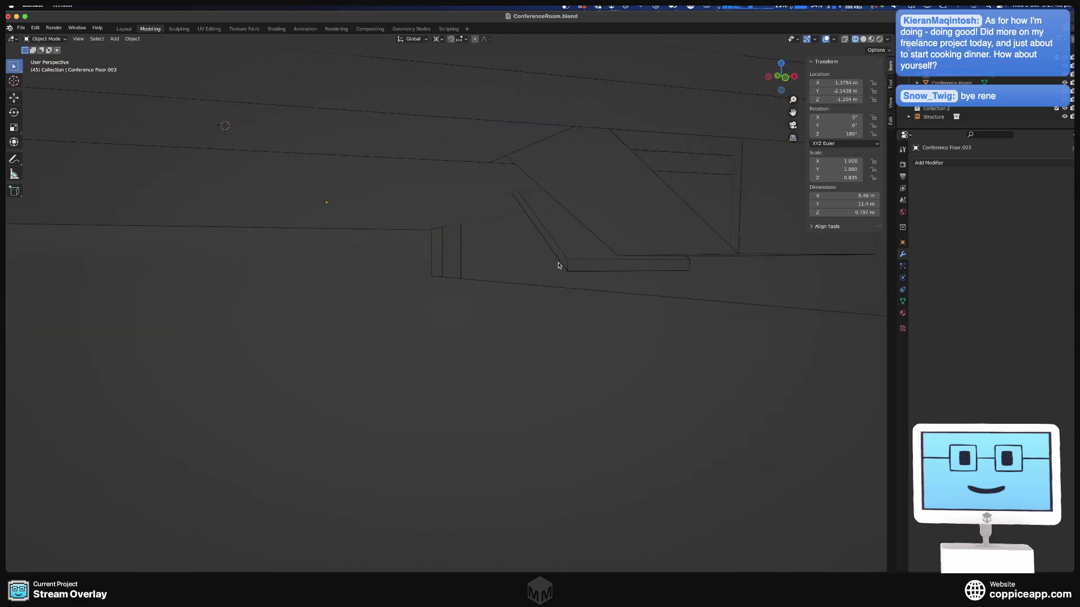
pyautogui.click(561, 261)
pyautogui.press('h')
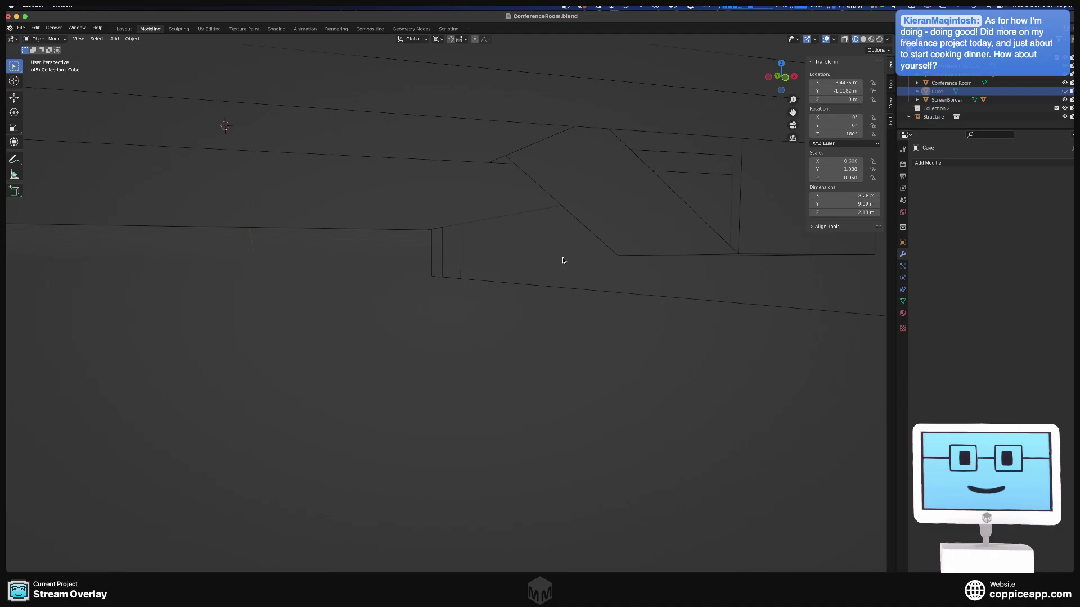
# - With X-ray on, select the recess's bottom vertices in Conference Floor.003 and lower them about 0.145 m along Z
pyautogui.moveTo(563, 260); pyautogui.dragTo(303, 265, button='middle')
pyautogui.click(302, 261)
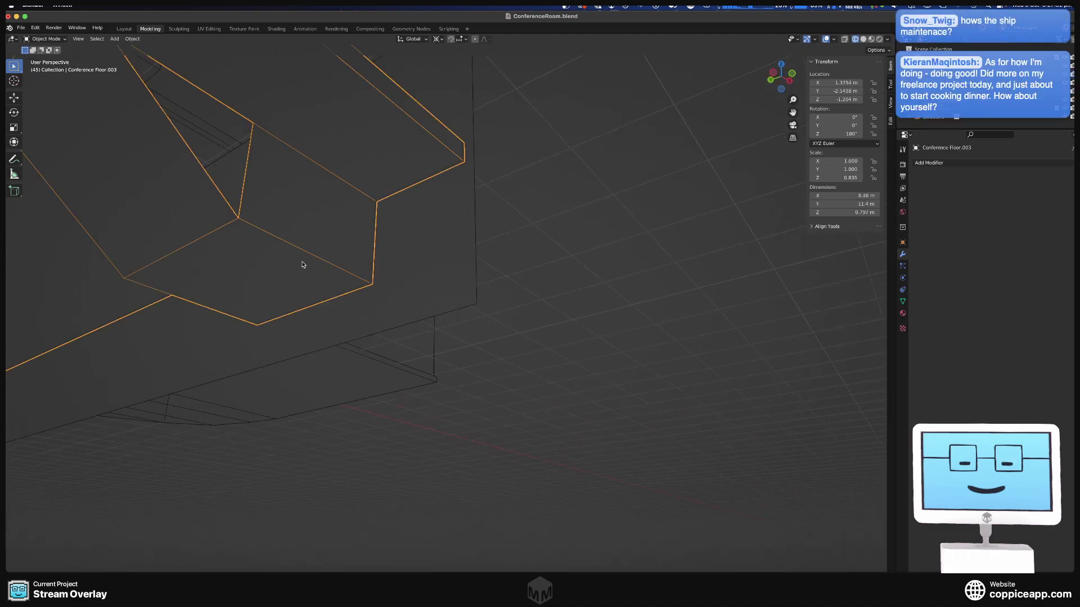
pyautogui.press('Tab')
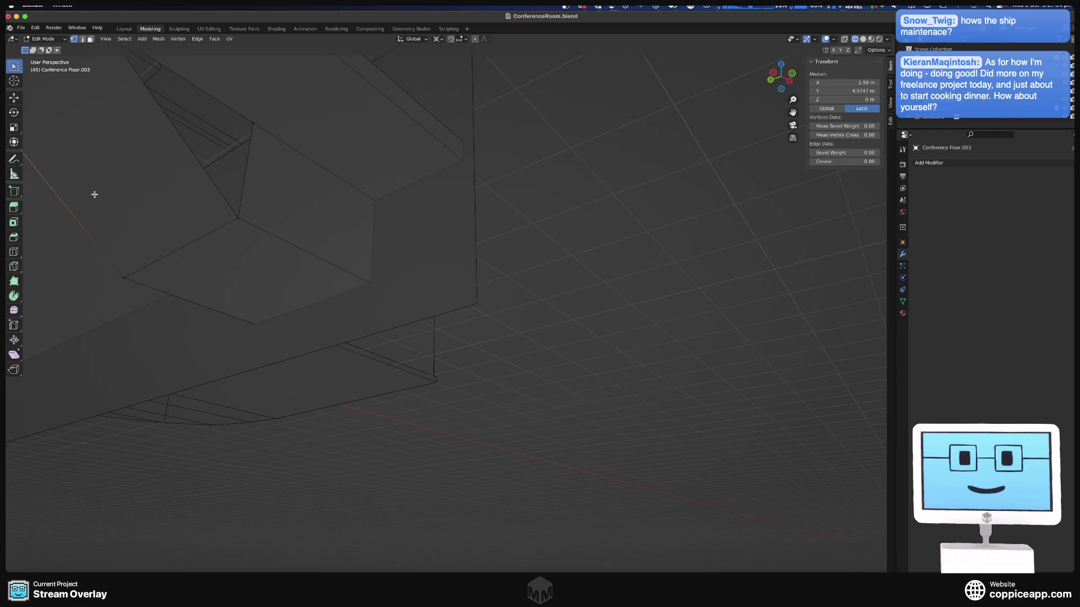
pyautogui.moveTo(90, 179); pyautogui.dragTo(412, 360)
pyautogui.moveTo(460, 333); pyautogui.dragTo(171, 243, button='middle')
pyautogui.hotkey('alt', 'z')
pyautogui.moveTo(157, 254); pyautogui.dragTo(425, 343)
pyautogui.moveTo(181, 277); pyautogui.dragTo(558, 346)
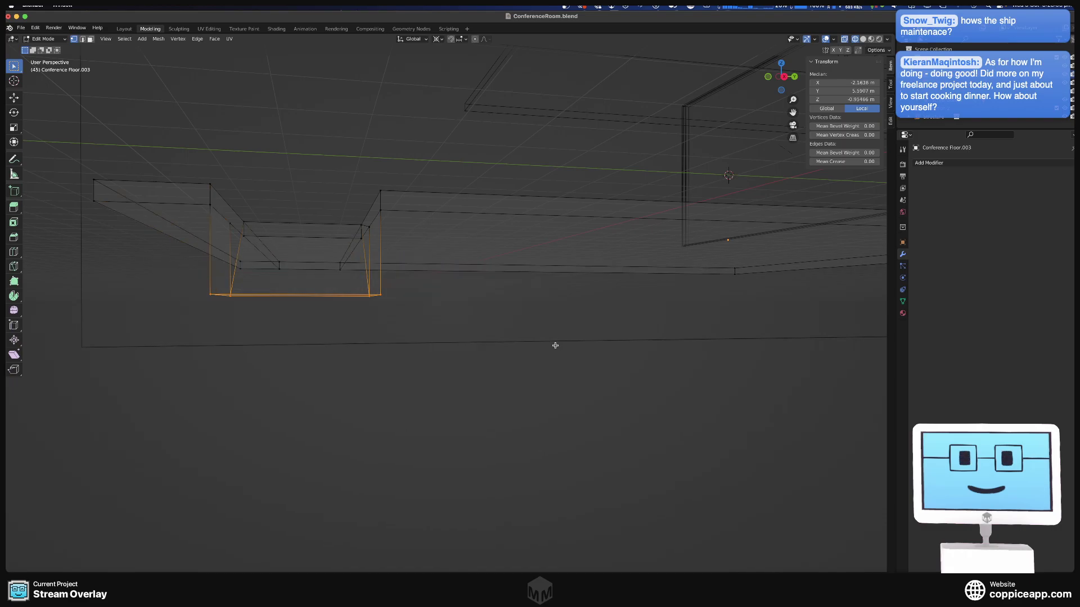
pyautogui.moveTo(410, 317); pyautogui.dragTo(501, 315, button='middle')
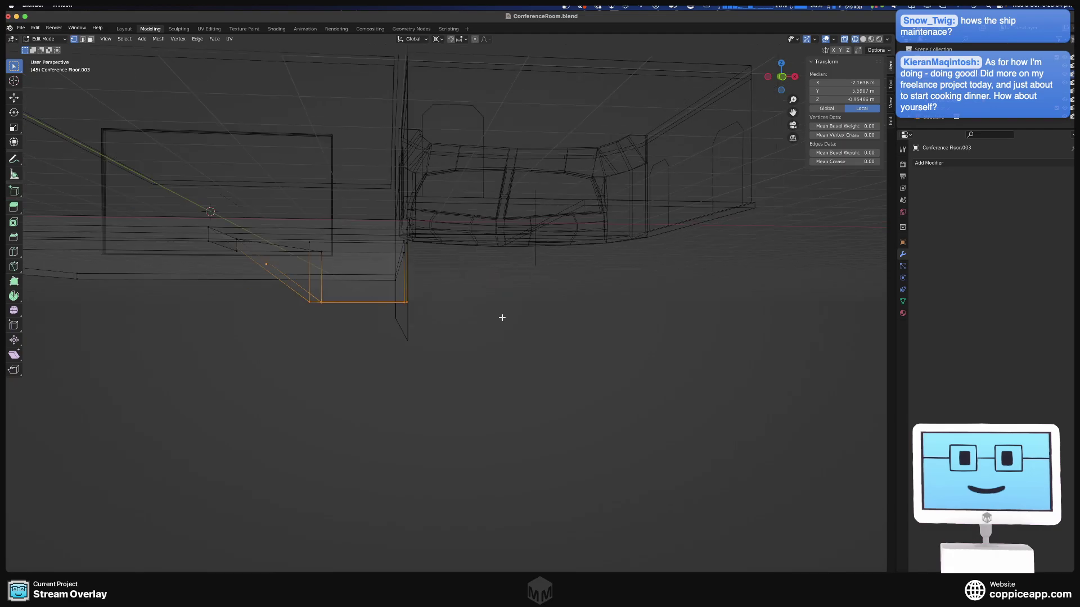
pyautogui.press('g')
pyautogui.press('z')
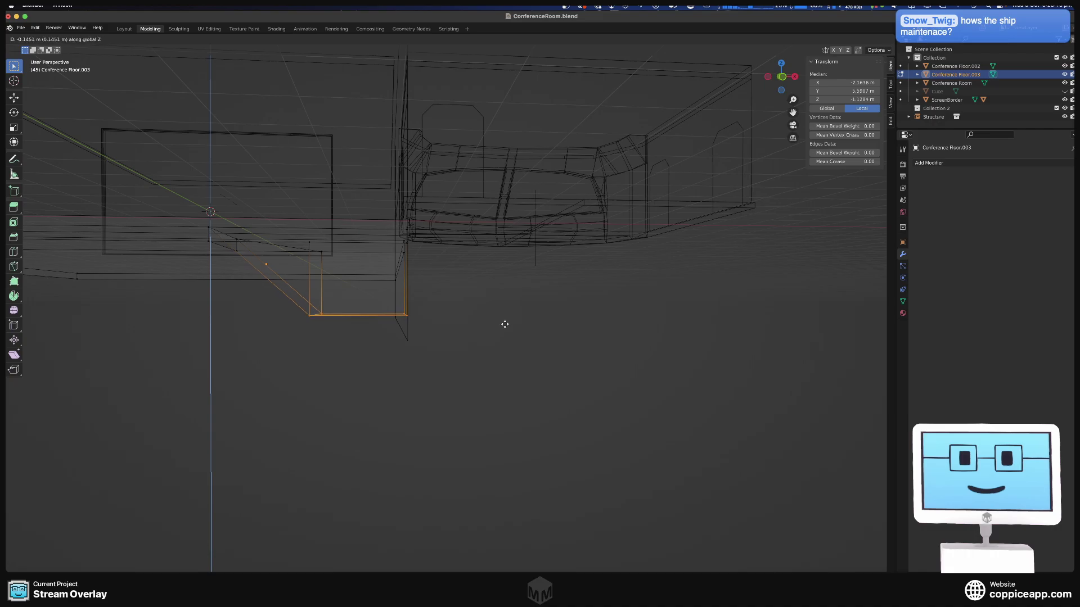
pyautogui.click(505, 324)
# - Raise the recess's bottom vertices slightly along Z
pyautogui.moveTo(479, 311)
pyautogui.mouseDown(button='middle')
pyautogui.moveTo(438, 311)
pyautogui.moveTo(470, 309)
pyautogui.mouseUp(button='middle')
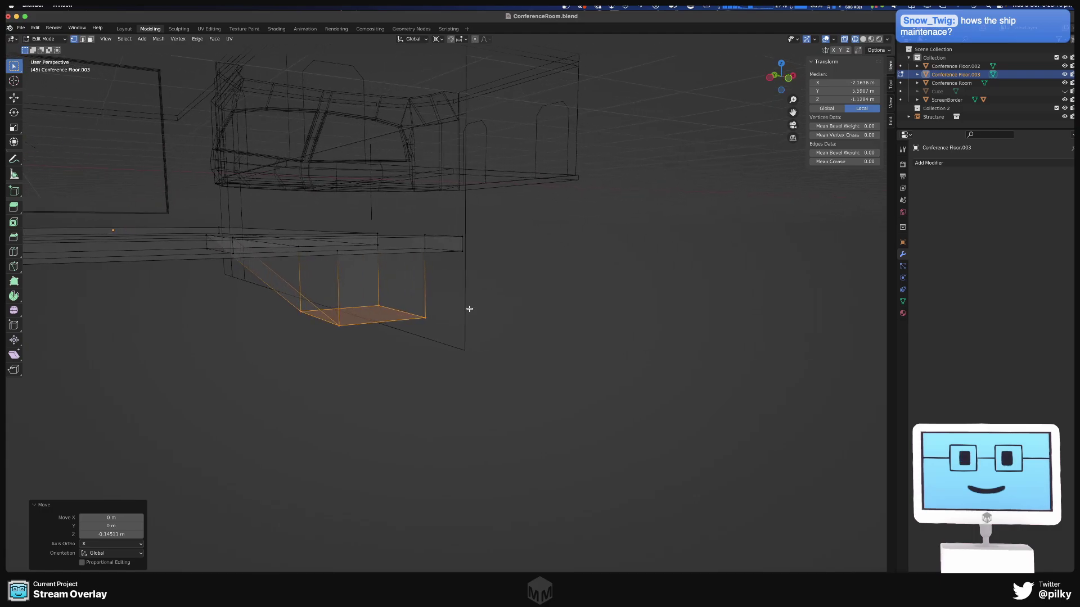
pyautogui.press('g')
pyautogui.press('z')
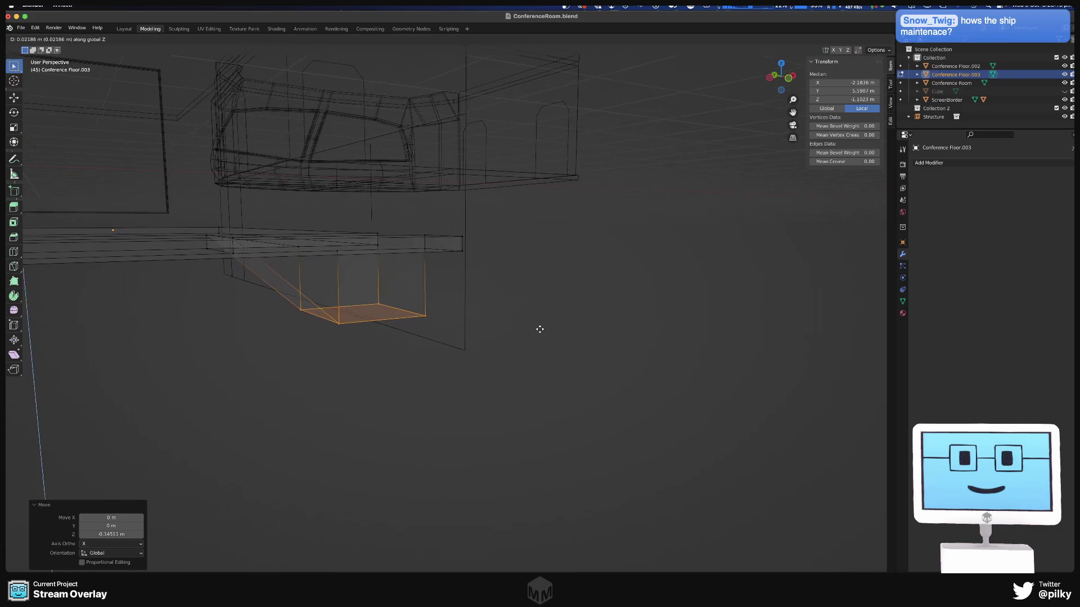
pyautogui.click(539, 327)
pyautogui.moveTo(540, 321); pyautogui.dragTo(487, 316, button='middle')
# - Lower the whole Conference Floor.003 object by about 0.115 m along Z in Object Mode and check its fit against the wall
pyautogui.press('Tab')
pyautogui.press('g')
pyautogui.press('z')
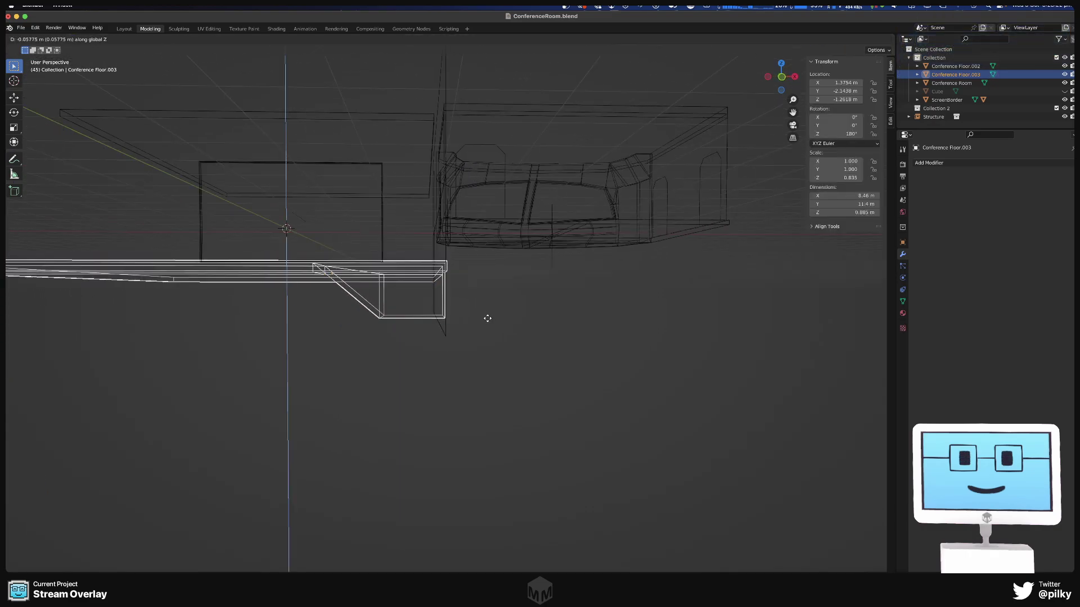
pyautogui.click(487, 321)
pyautogui.scroll(-2, 487, 321)
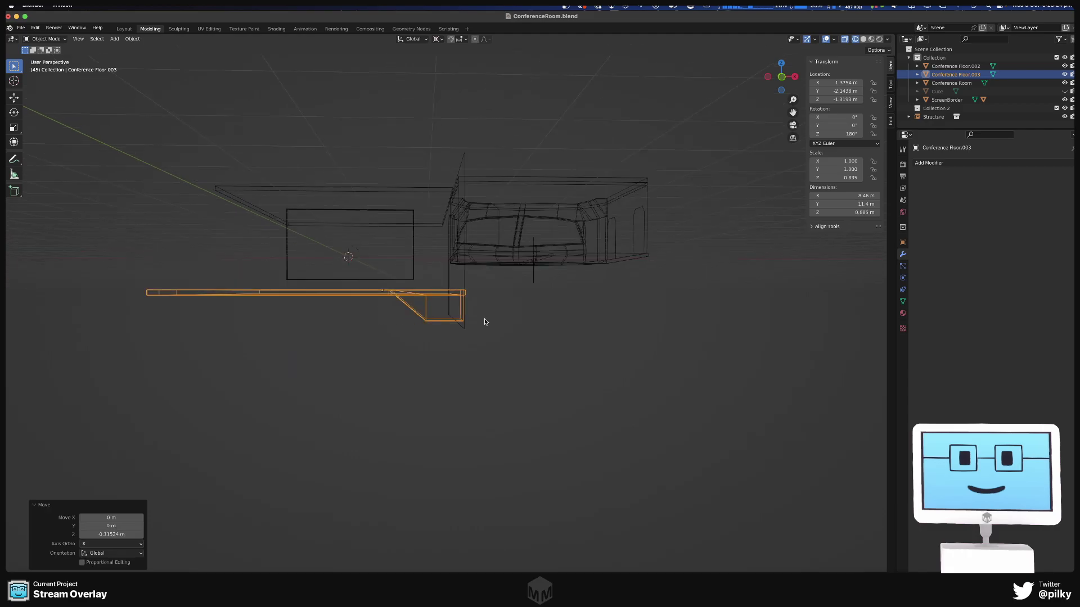
pyautogui.moveTo(474, 311)
pyautogui.mouseDown(button='middle')
pyautogui.moveTo(481, 301)
pyautogui.moveTo(491, 310)
pyautogui.mouseUp(button='middle')
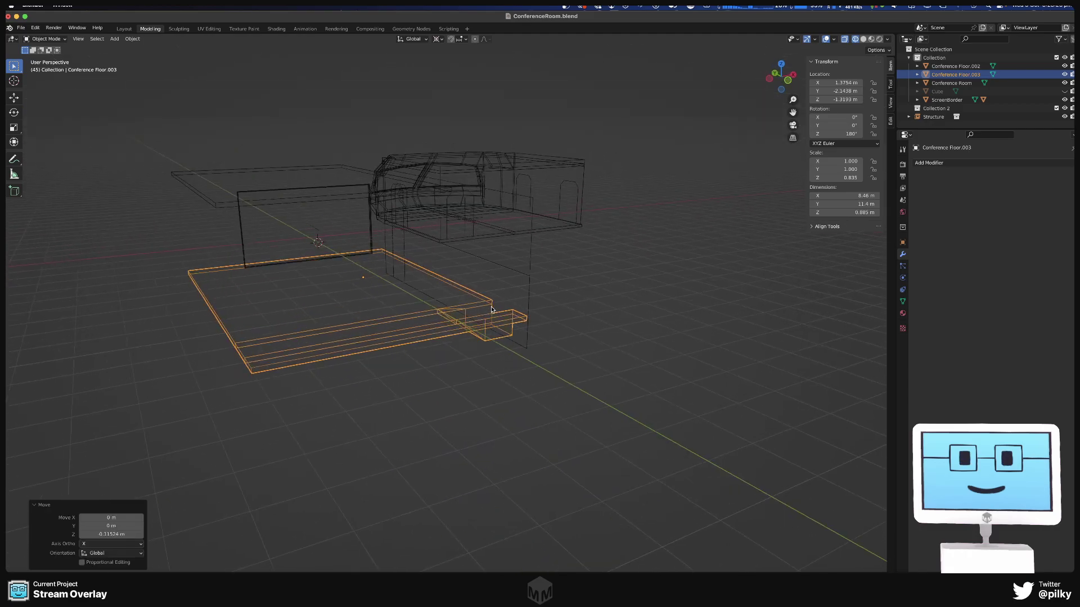
pyautogui.scroll(8, 495, 301)
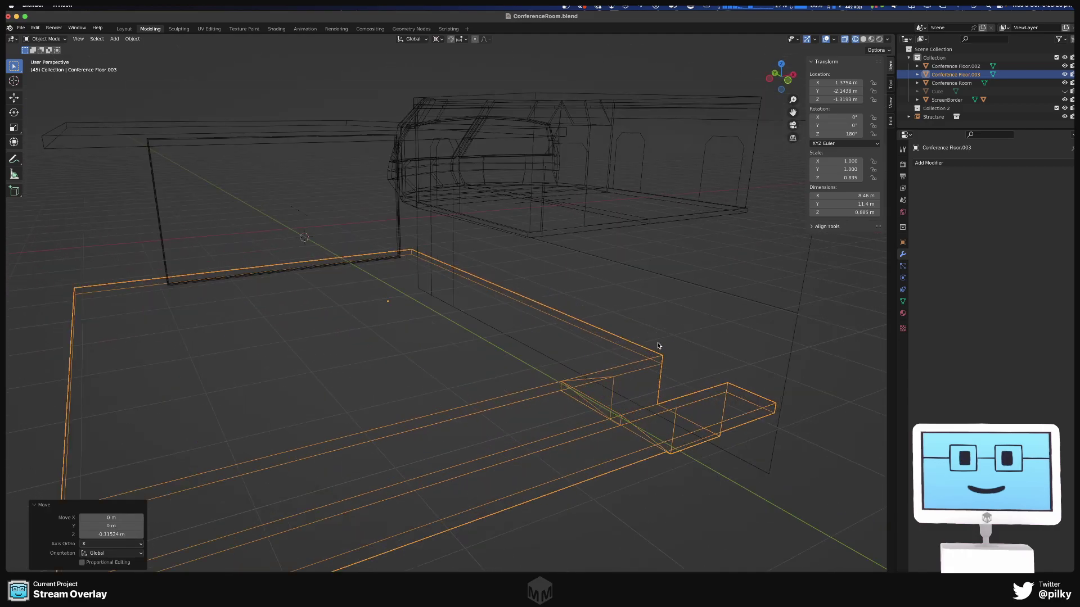
# - Reveal the hidden Cube ramp alongside the lower floor
pyautogui.moveTo(666, 370); pyautogui.dragTo(649, 357, button='middle')
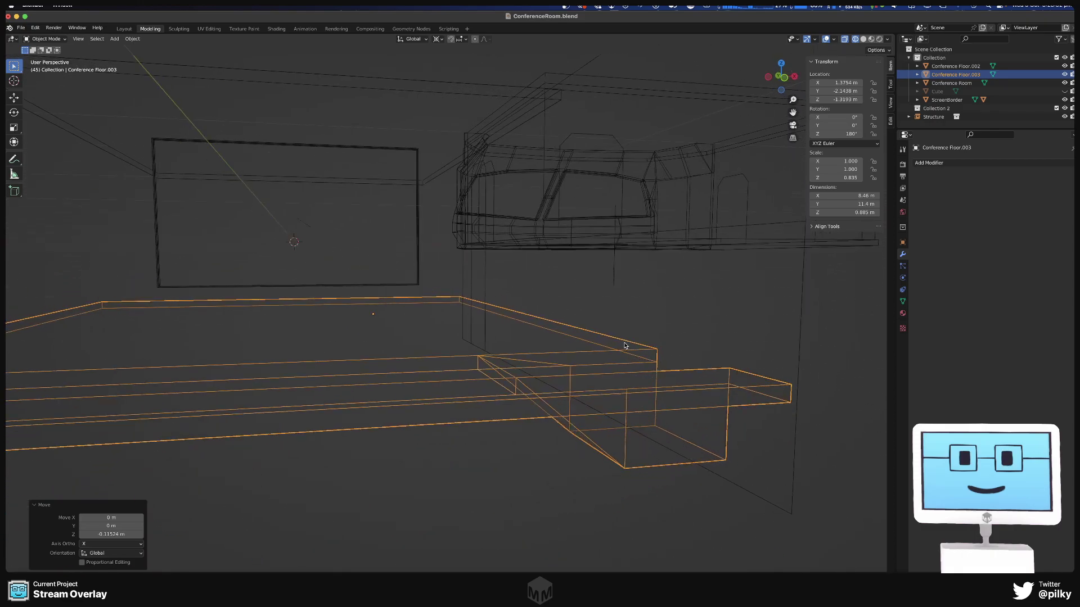
pyautogui.hotkey('alt', 'h')
pyautogui.scroll(-6, 629, 345)
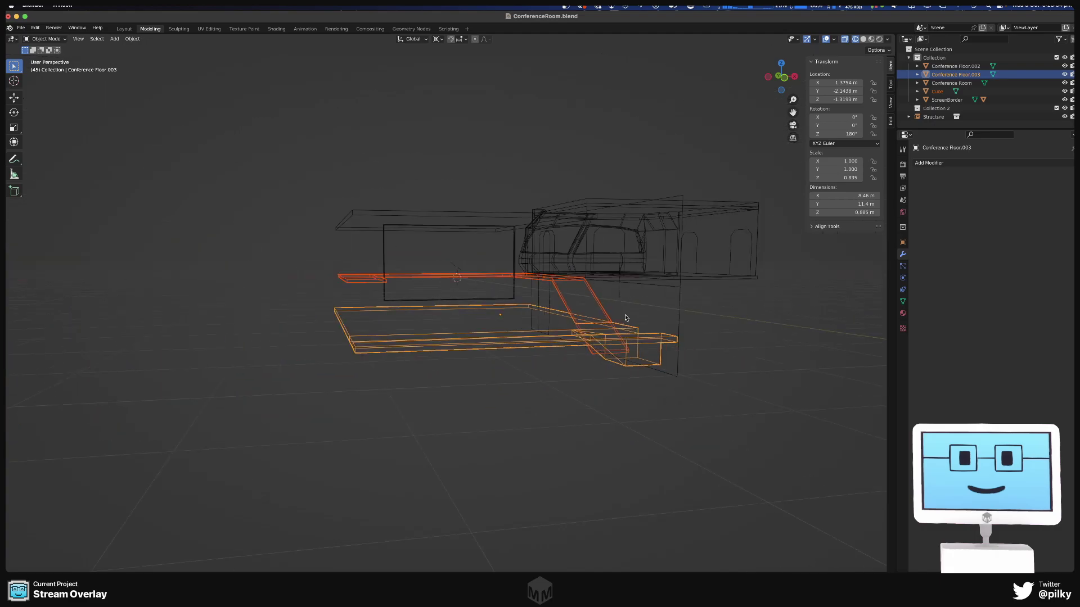
# - Examine from several angles how the ramp, lower floor recess, walls and doorway line up
pyautogui.moveTo(630, 318); pyautogui.dragTo(595, 397, button='middle')
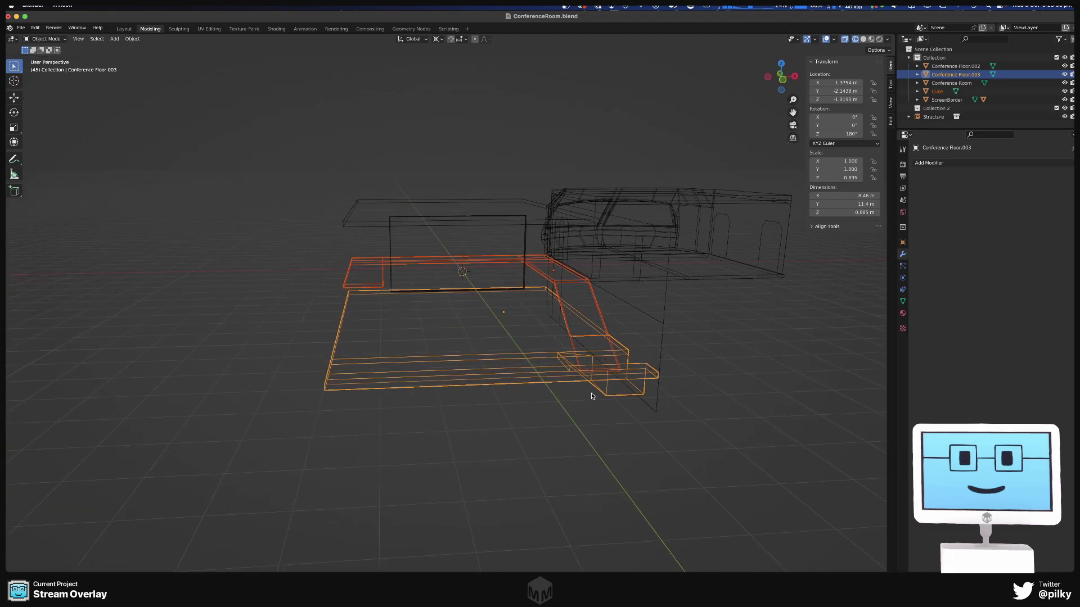
pyautogui.moveTo(726, 321); pyautogui.dragTo(520, 325, button='middle')
pyautogui.keyDown('shift'); pyautogui.moveTo(191, 343); pyautogui.dragTo(540, 309, button='middle'); pyautogui.keyUp('shift')
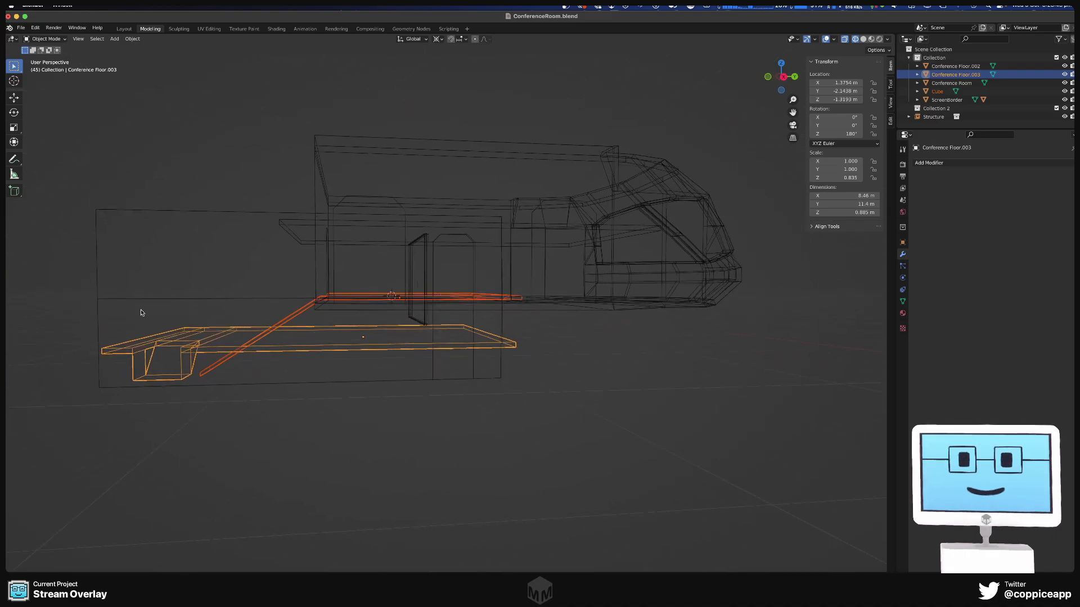
pyautogui.moveTo(275, 330); pyautogui.dragTo(353, 355, button='middle')
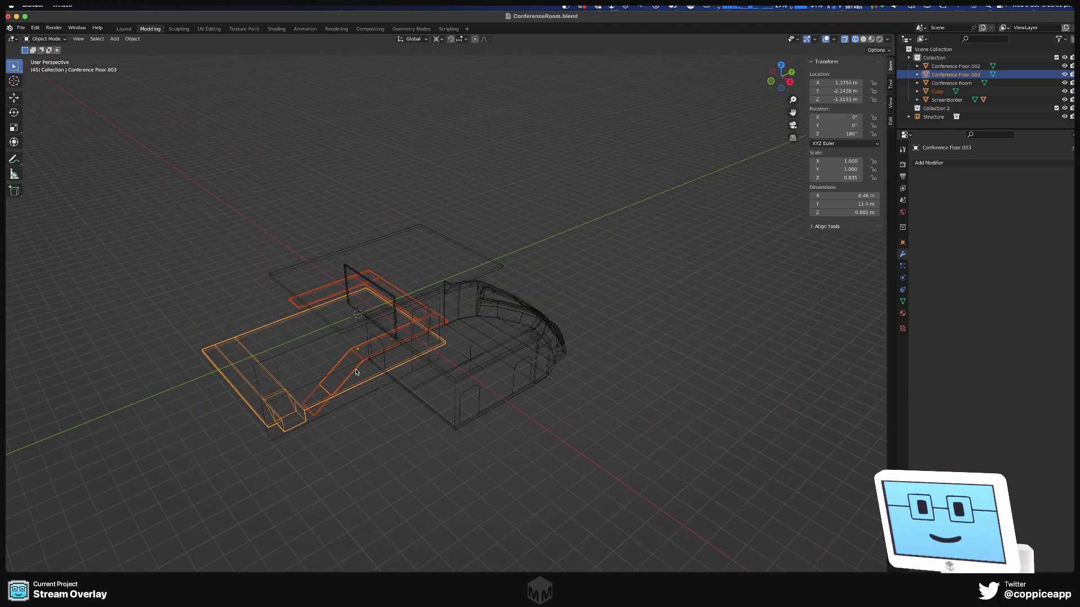
pyautogui.moveTo(466, 440); pyautogui.dragTo(498, 431, button='middle')
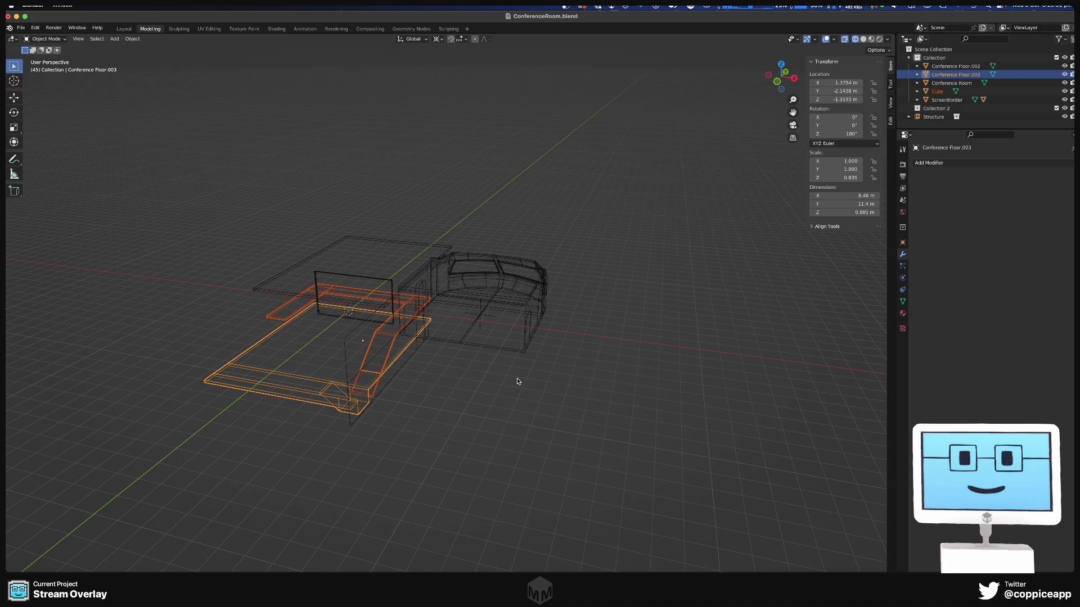
pyautogui.moveTo(517, 381); pyautogui.dragTo(595, 388, button='middle')
pyautogui.scroll(1, 448, 360)
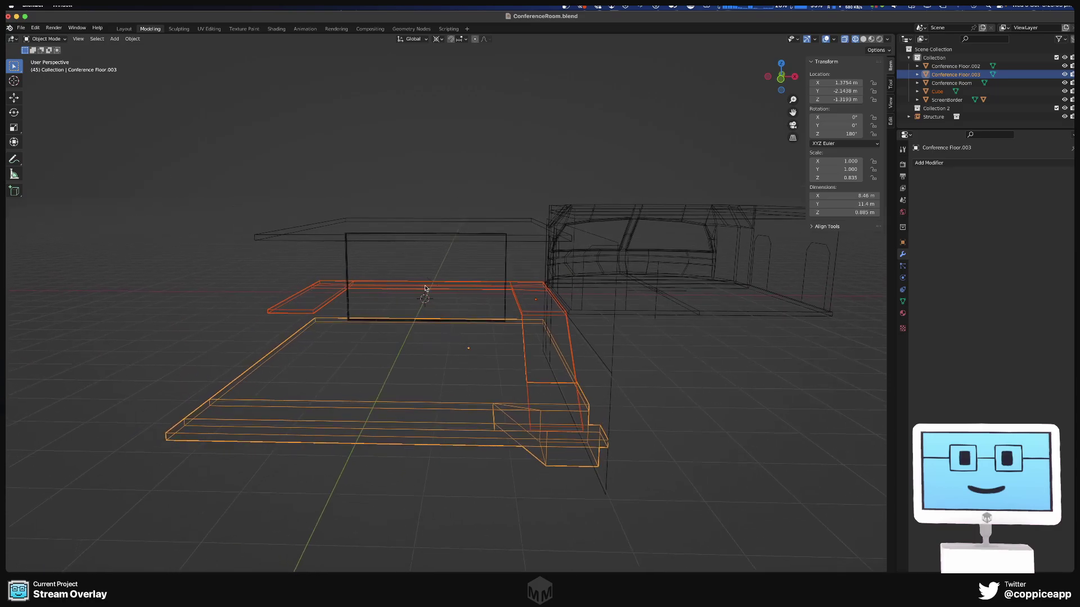
pyautogui.keyDown('shift'); pyautogui.moveTo(496, 315); pyautogui.dragTo(288, 306, button='middle'); pyautogui.keyUp('shift')
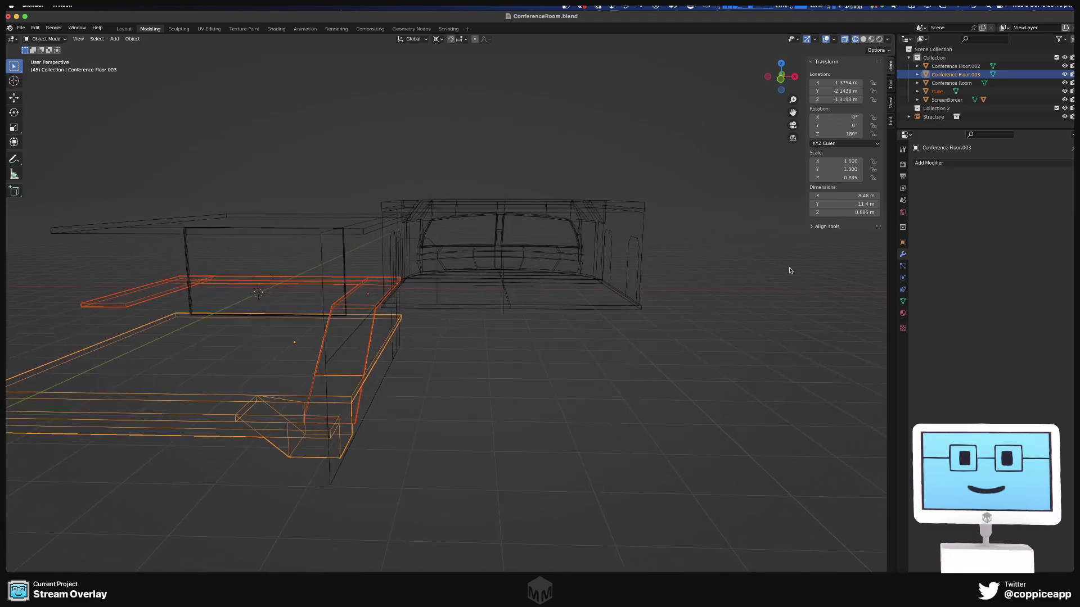
pyautogui.moveTo(434, 390); pyautogui.dragTo(472, 385, button='middle')
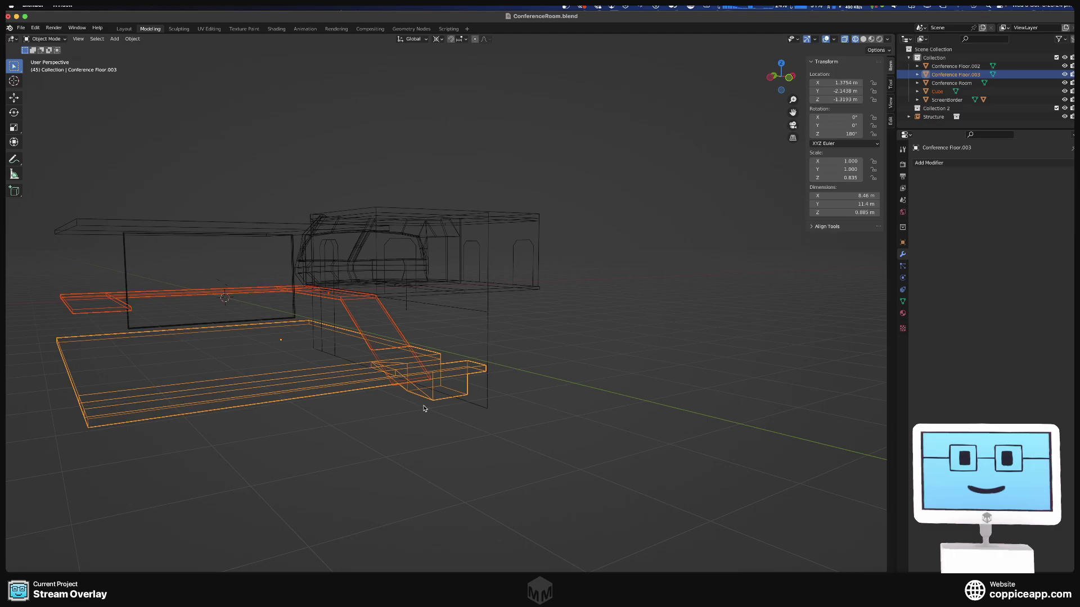
pyautogui.moveTo(424, 409); pyautogui.dragTo(395, 400, button='middle')
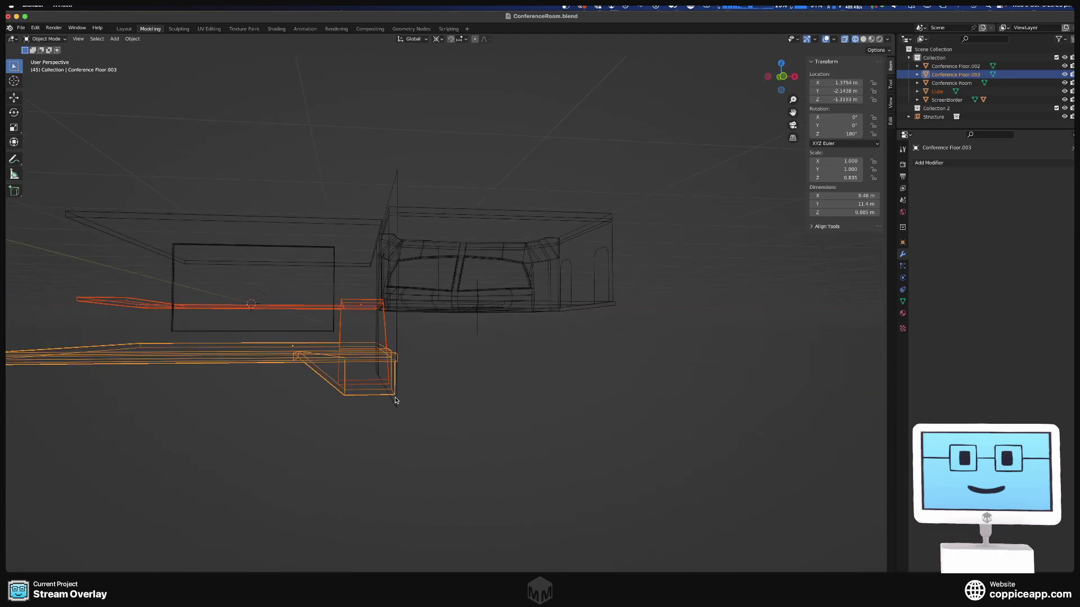
# - Raise only the Conference Floor.003 object along Z to a Z location of about -1.119 m
pyautogui.press('g')
pyautogui.press('z')
pyautogui.press('Escape')
pyautogui.click(313, 366)
pyautogui.press('g')
pyautogui.press('z')
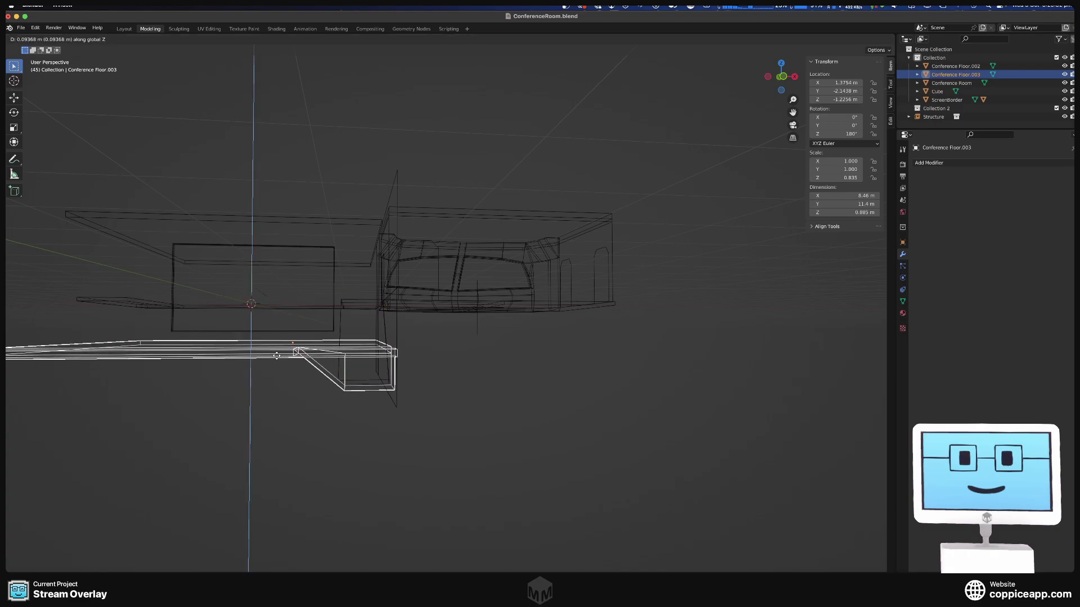
pyautogui.click(276, 354)
# - Lower the recess's bottom vertices in Conference Floor.003 by about 0.118 m along Z
pyautogui.moveTo(299, 378); pyautogui.dragTo(329, 352, button='middle')
pyautogui.press('Tab')
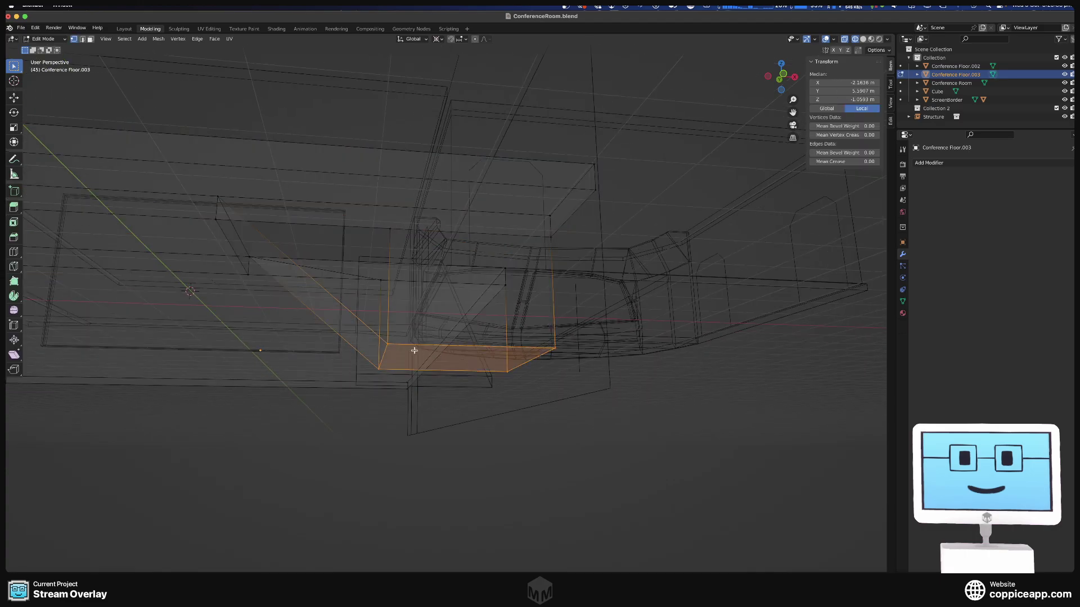
pyautogui.press('g')
pyautogui.press('z')
pyautogui.click(561, 382)
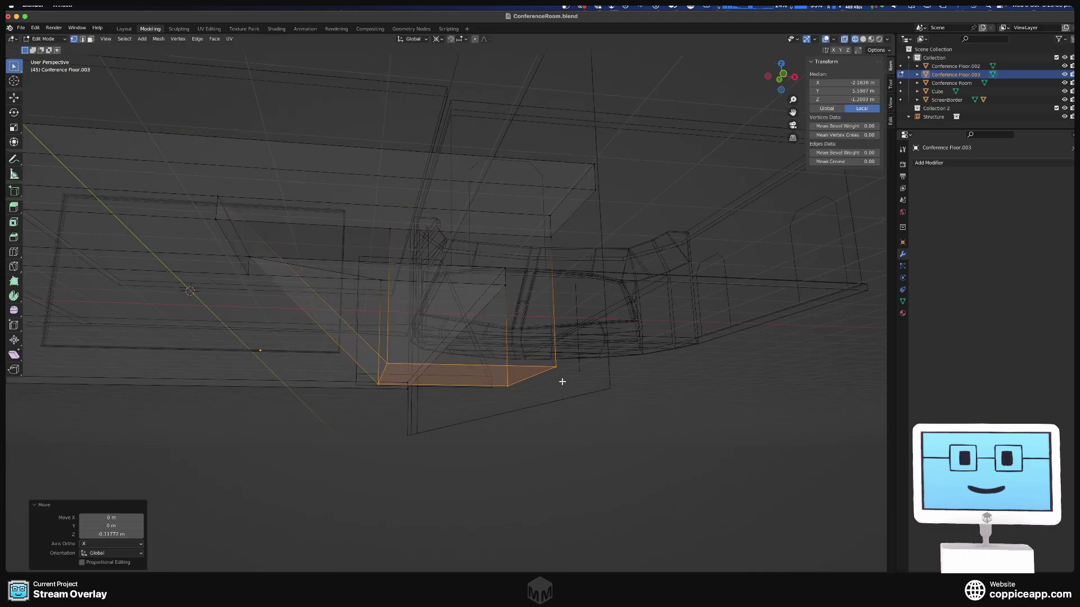
# - Delete the stray edge running along the recess's inner side from its sloped end under the floor
pyautogui.moveTo(562, 382); pyautogui.dragTo(474, 382, button='middle')
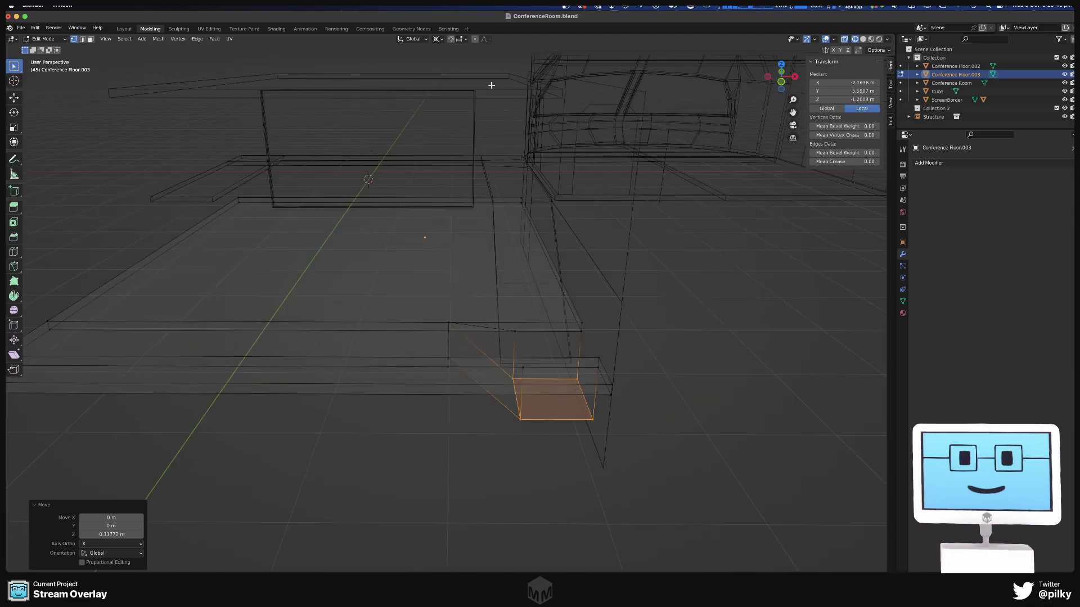
pyautogui.scroll(5, 519, 326)
pyautogui.moveTo(514, 349); pyautogui.dragTo(417, 342, button='middle')
pyautogui.press('a')
pyautogui.hotkey('ctrl', 'z')
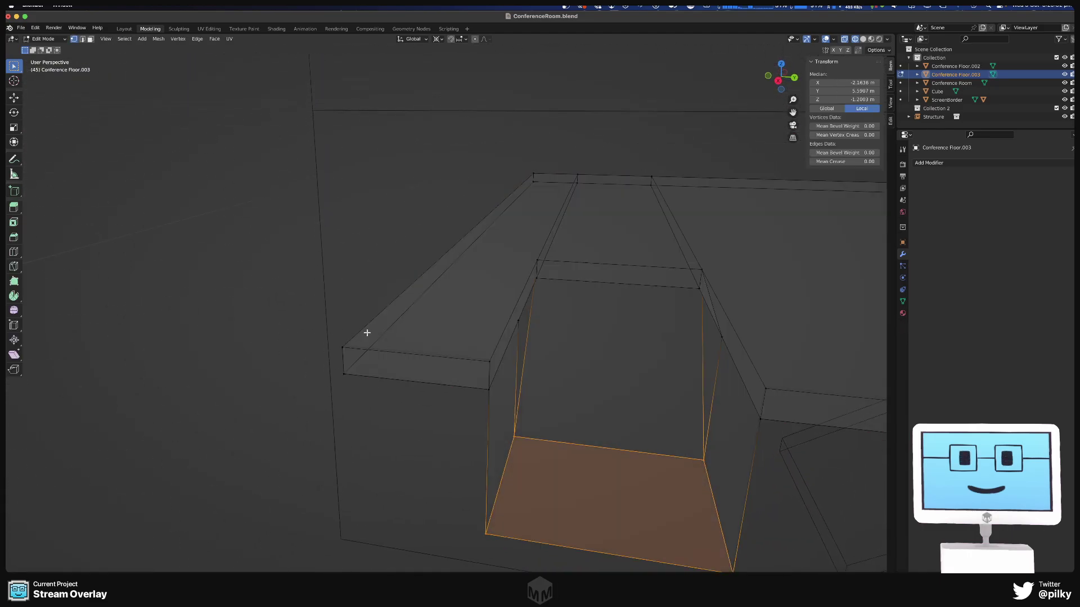
pyautogui.moveTo(647, 354); pyautogui.dragTo(776, 386, button='middle')
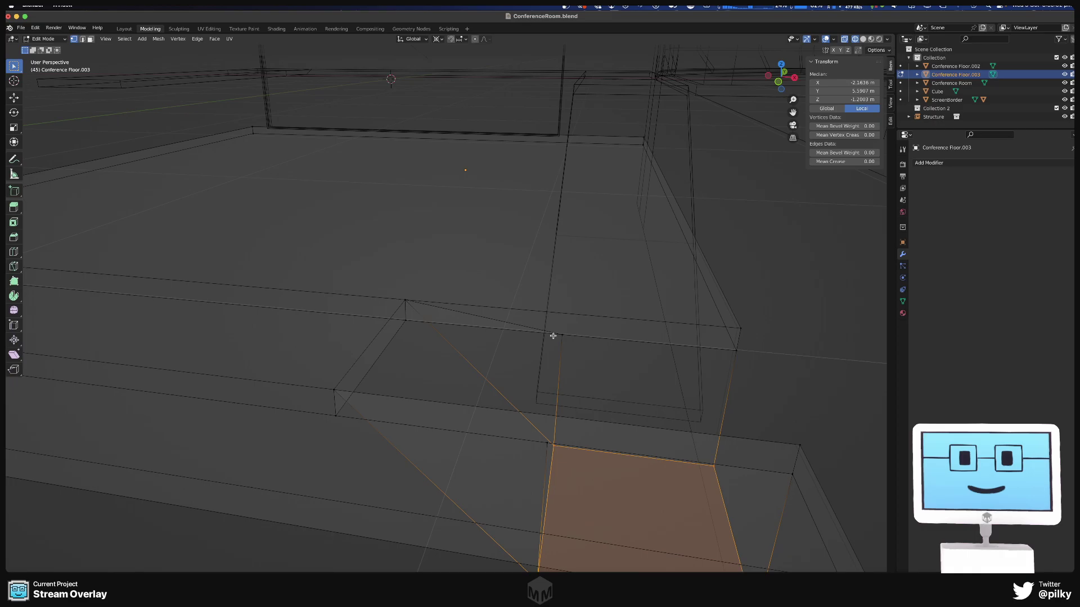
pyautogui.scroll(-6, 561, 458)
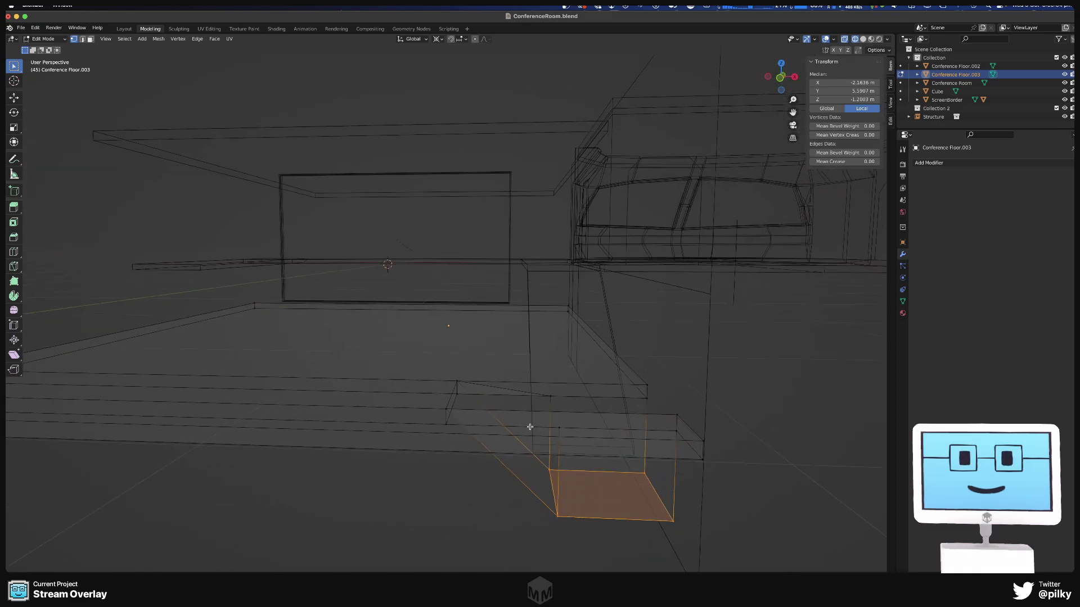
pyautogui.scroll(5, 527, 439)
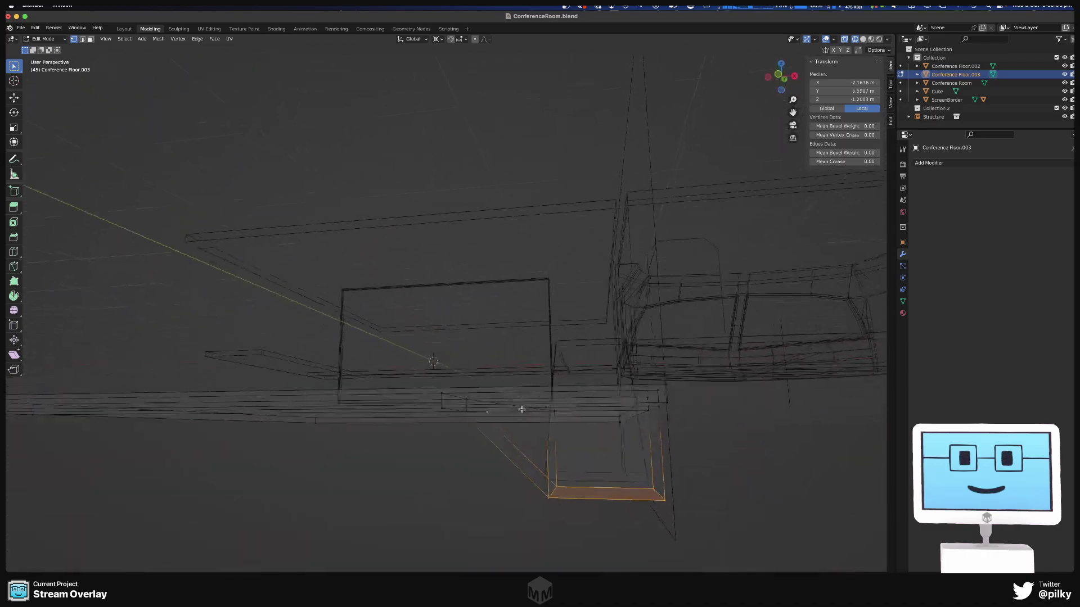
pyautogui.scroll(1, 535, 440)
pyautogui.click(487, 382)
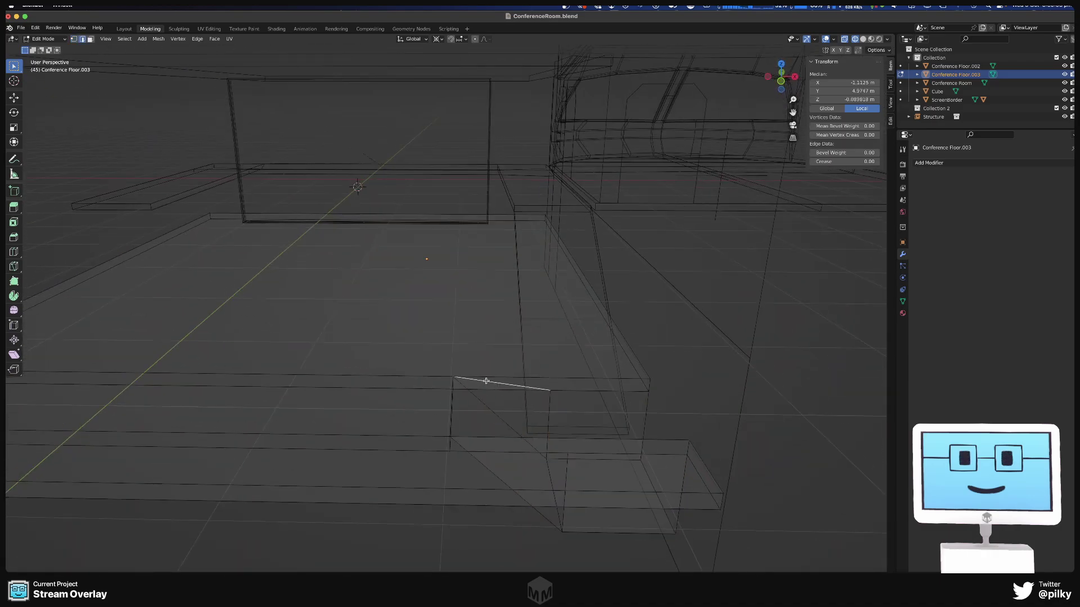
pyautogui.press('x')
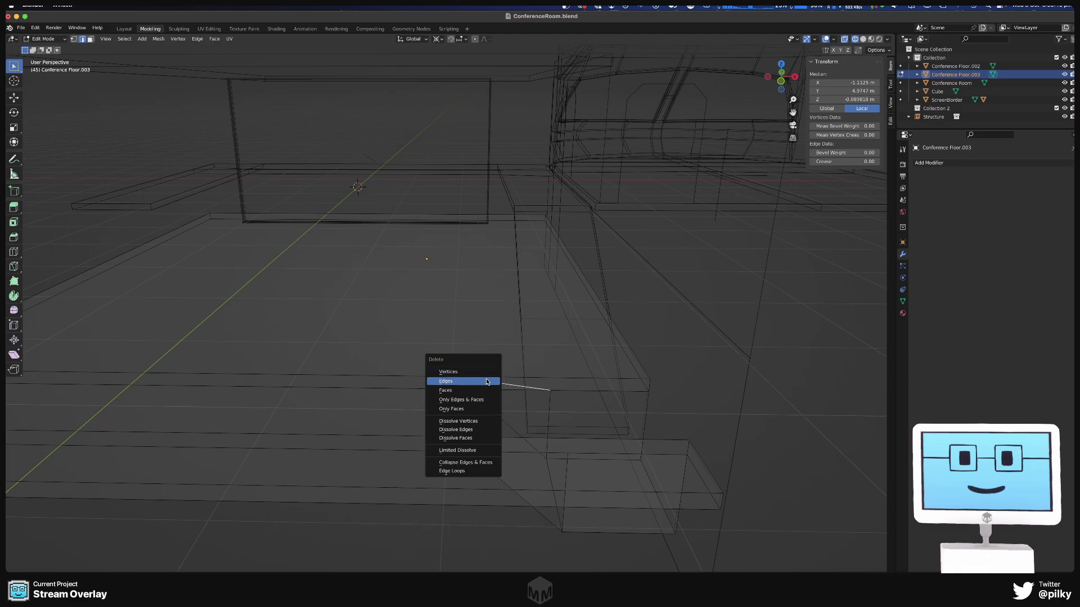
pyautogui.click(486, 384)
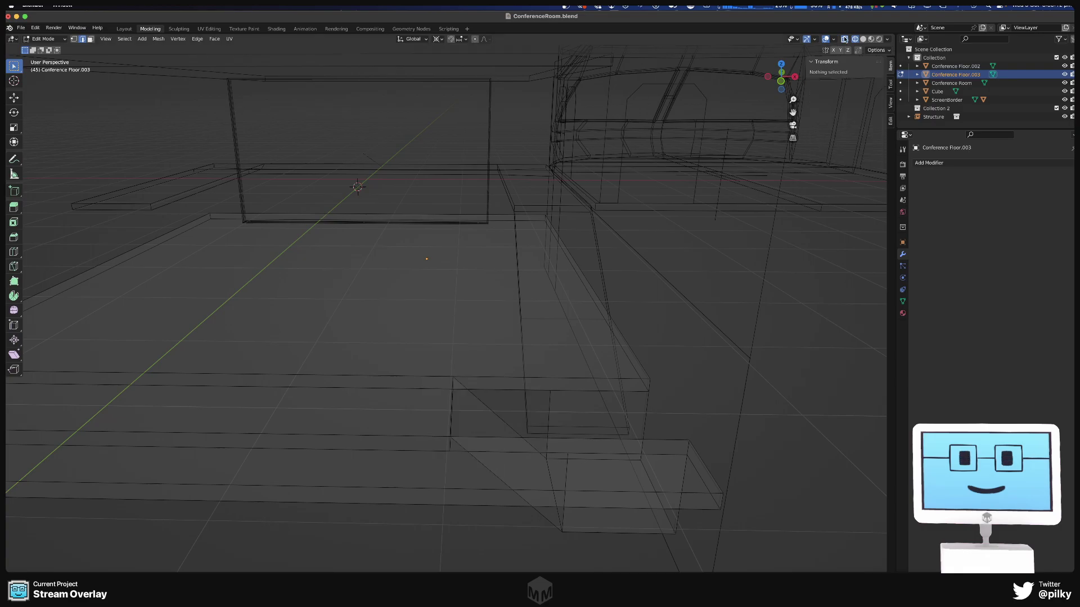
# - Switch the viewport to solid shading and inspect the gap in the recess wall from above and below
pyautogui.click(863, 38)
pyautogui.moveTo(639, 334)
pyautogui.mouseDown(button='middle')
pyautogui.moveTo(626, 322)
pyautogui.moveTo(630, 338)
pyautogui.mouseUp(button='middle')
pyautogui.scroll(10, 630, 338)
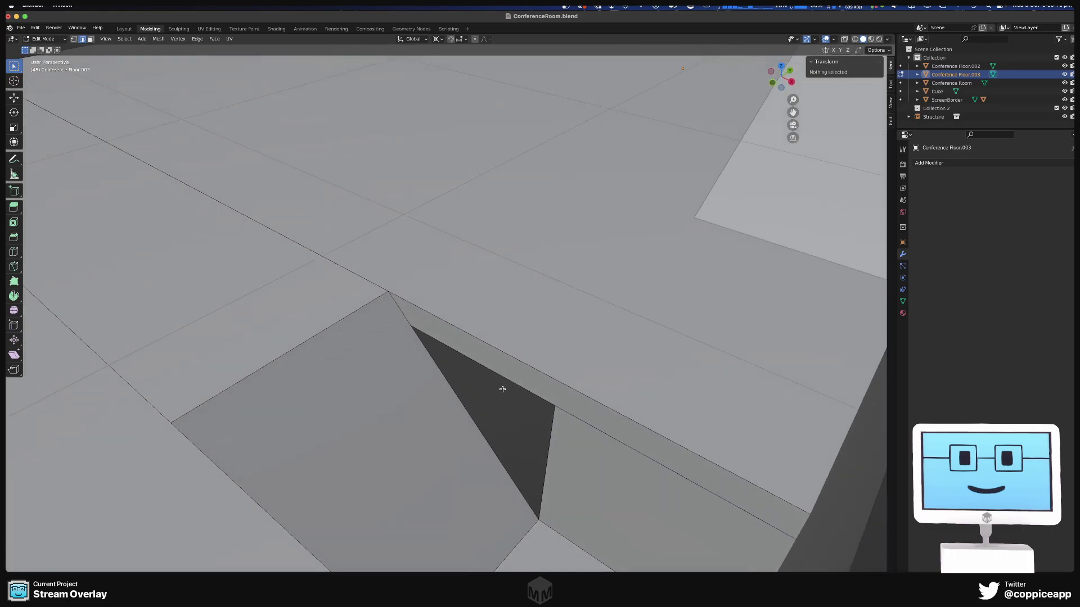
pyautogui.scroll(-10, 502, 389)
pyautogui.moveTo(502, 389); pyautogui.dragTo(442, 339, button='middle')
pyautogui.press('Tab')
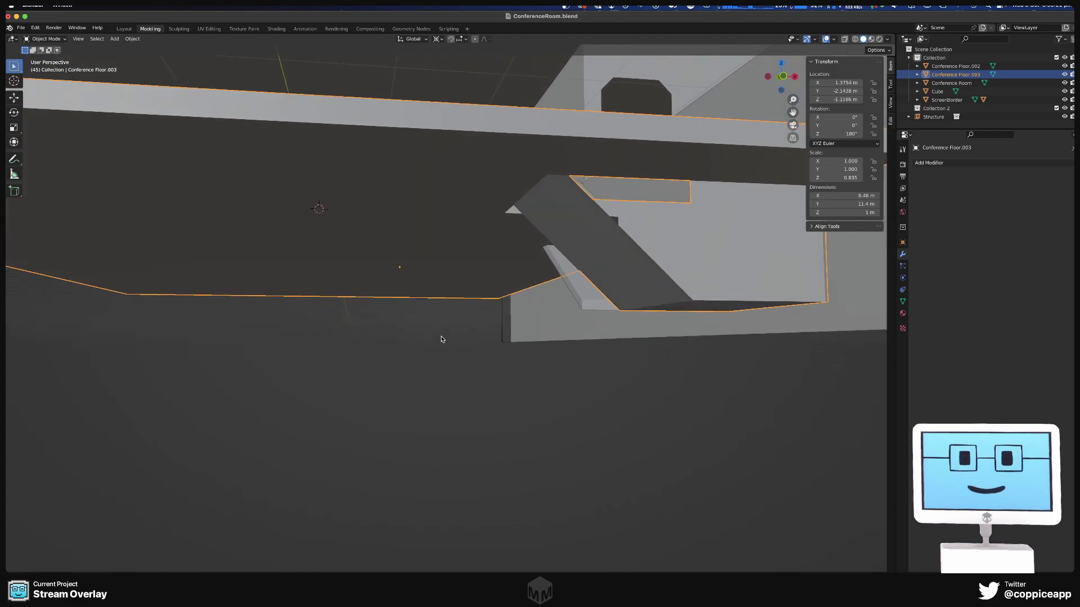
pyautogui.moveTo(474, 289); pyautogui.dragTo(472, 309, button='middle')
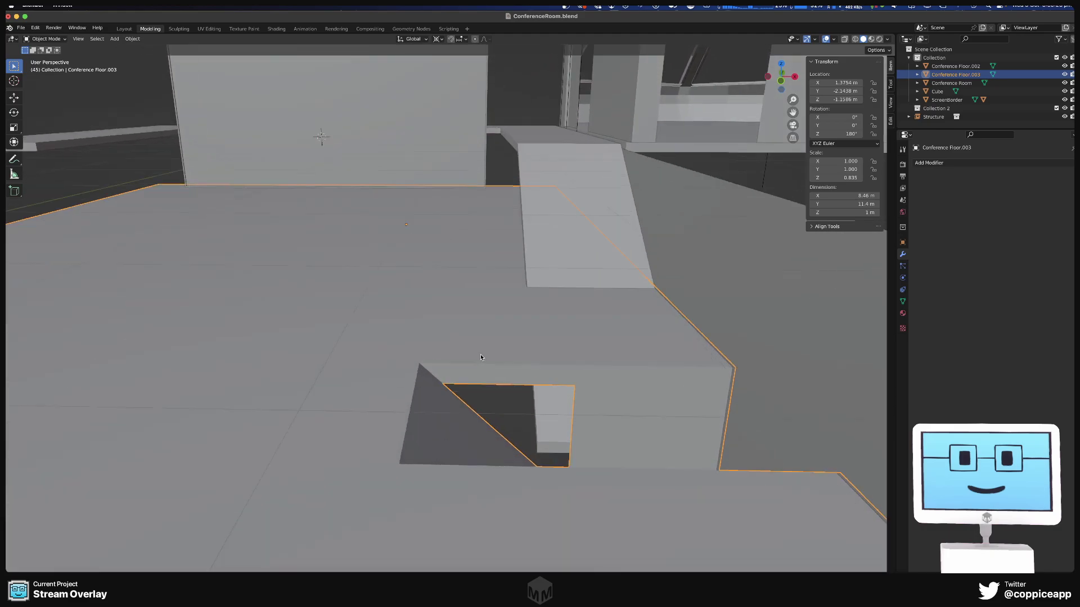
pyautogui.moveTo(440, 388)
pyautogui.mouseDown(button='middle')
pyautogui.moveTo(450, 393)
pyautogui.moveTo(454, 382)
pyautogui.mouseUp(button='middle')
# - Delete the thin floor-edge face and the wall face below it on the recess side facing the ramp
pyautogui.press('Tab')
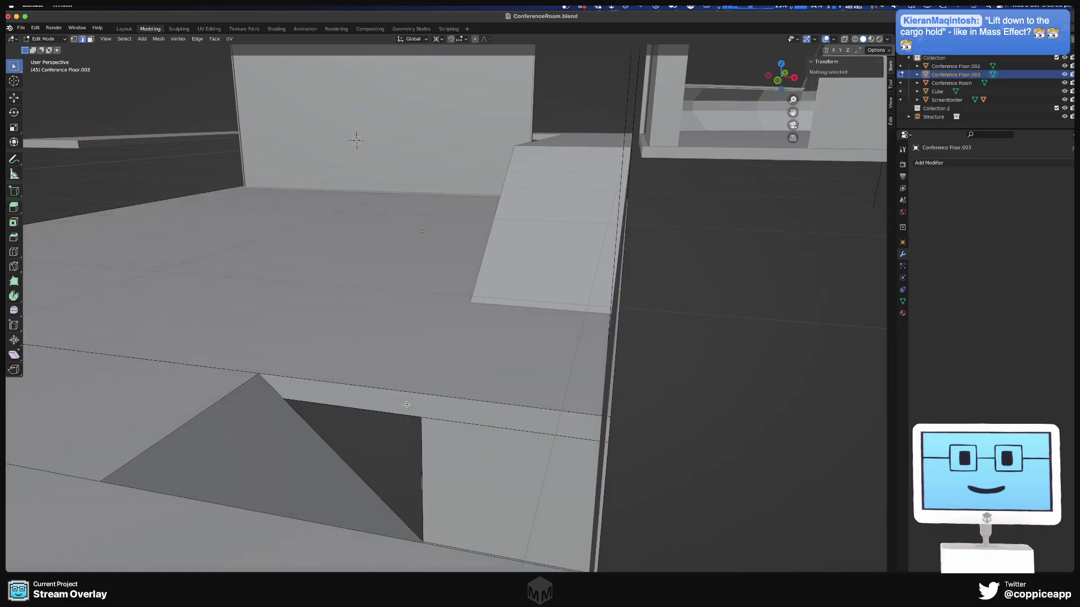
pyautogui.click(409, 402)
pyautogui.keyDown('shift'); pyautogui.click(500, 454); pyautogui.keyUp('shift')
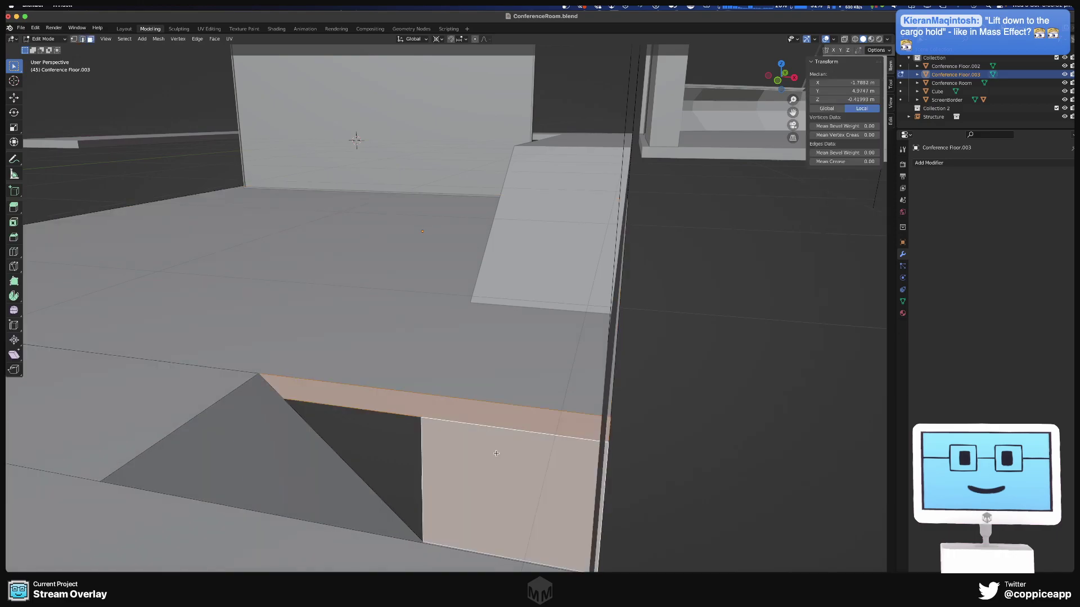
pyautogui.press('x')
pyautogui.click(499, 461)
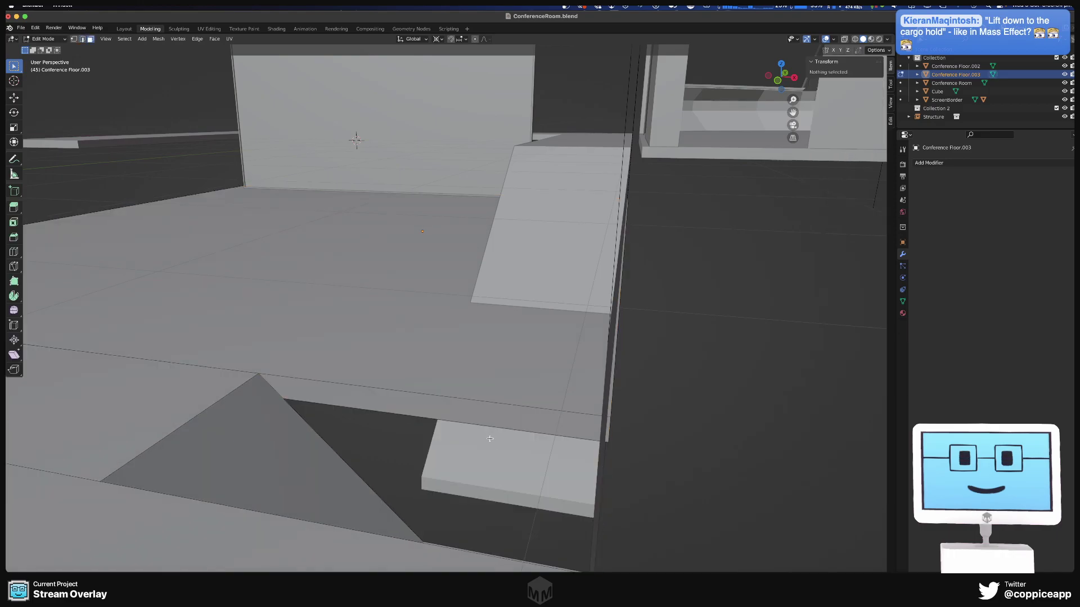
# - Delete the thin floor-edge face on the opposite side of the recess and return to Object Mode
pyautogui.moveTo(490, 436)
pyautogui.mouseDown(button='middle')
pyautogui.moveTo(473, 443)
pyautogui.moveTo(498, 434)
pyautogui.mouseUp(button='middle')
pyautogui.scroll(5, 504, 416)
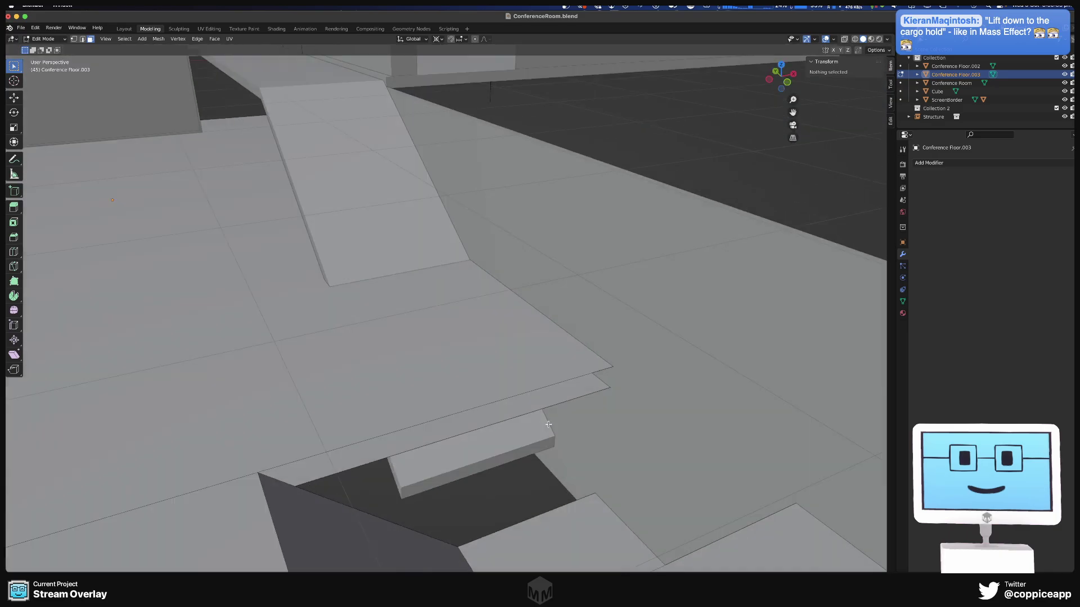
pyautogui.click(668, 344)
pyautogui.press('x')
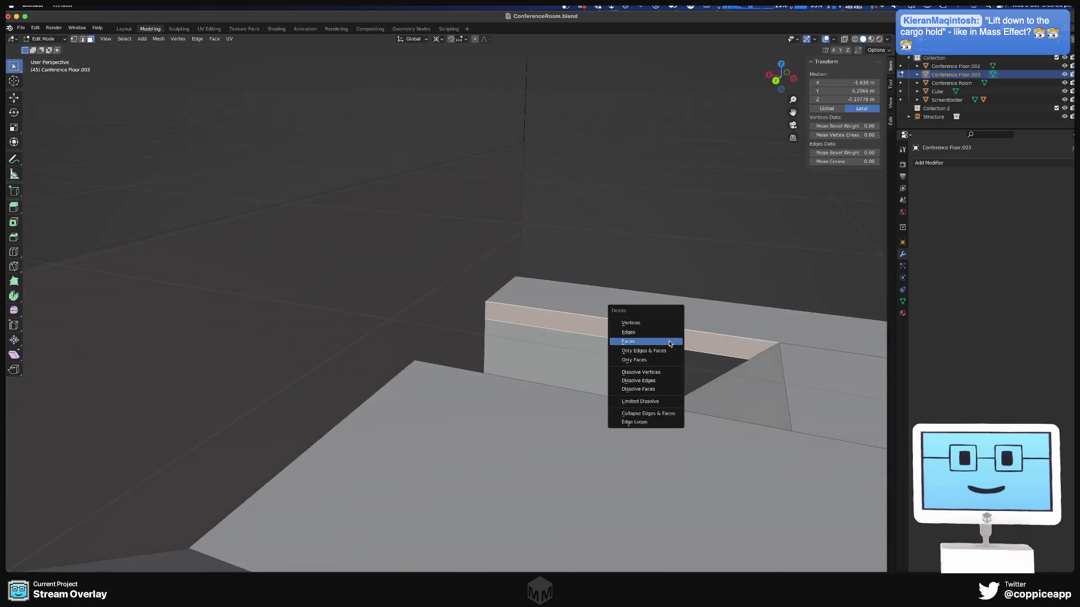
pyautogui.click(667, 342)
pyautogui.moveTo(590, 343); pyautogui.dragTo(780, 450, button='middle')
pyautogui.press('Tab')
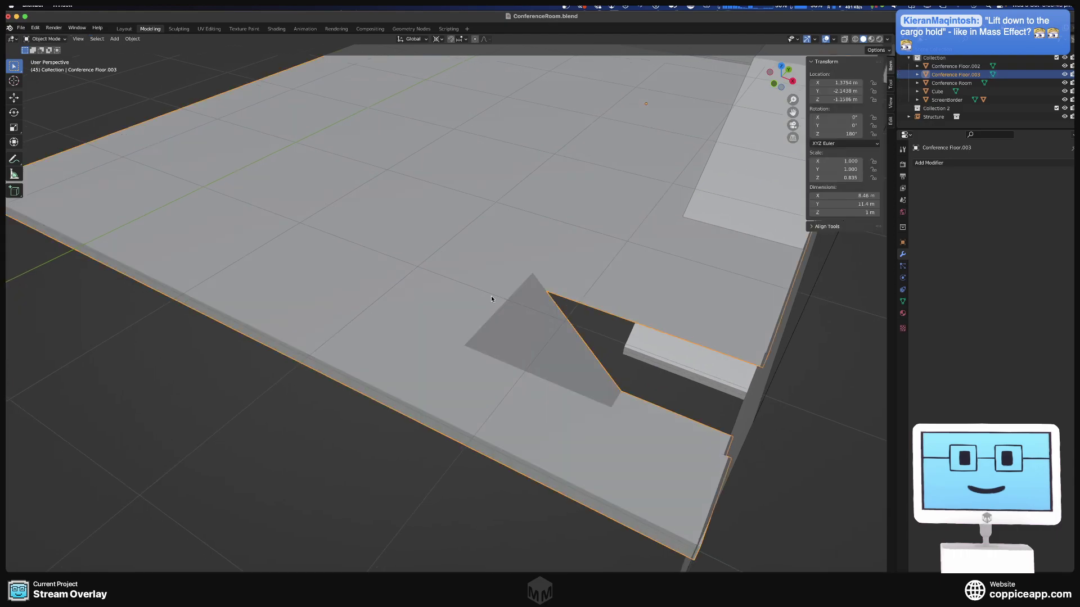
# - Select the upper edges at the recess's sloped end in Conference Floor.003 and move them about -0.733 m along X
pyautogui.moveTo(529, 291); pyautogui.dragTo(570, 262, button='middle')
pyautogui.scroll(3, 613, 227)
pyautogui.keyDown('shift'); pyautogui.moveTo(606, 227); pyautogui.dragTo(480, 235, button='middle'); pyautogui.keyUp('shift')
pyautogui.press('Tab')
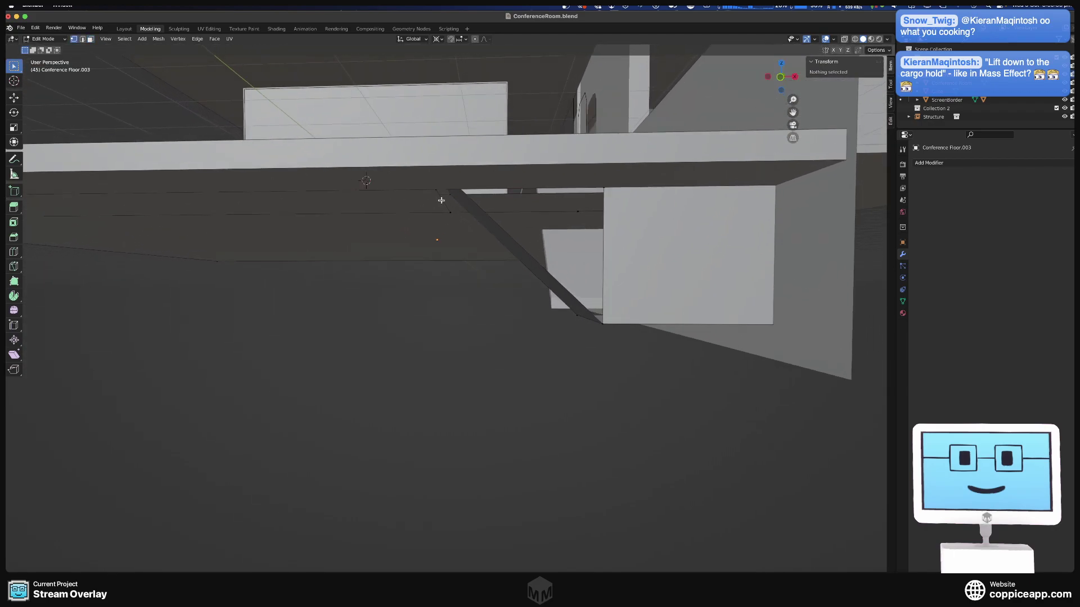
pyautogui.keyDown('alt'); pyautogui.click(435, 191); pyautogui.keyUp('alt')
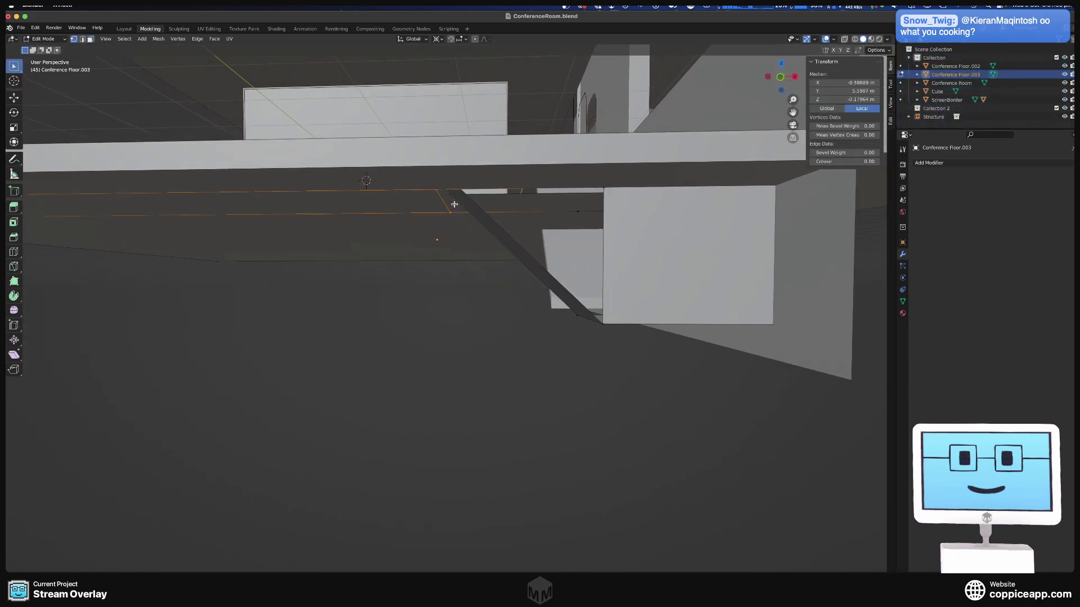
pyautogui.moveTo(454, 188); pyautogui.dragTo(459, 206, button='middle')
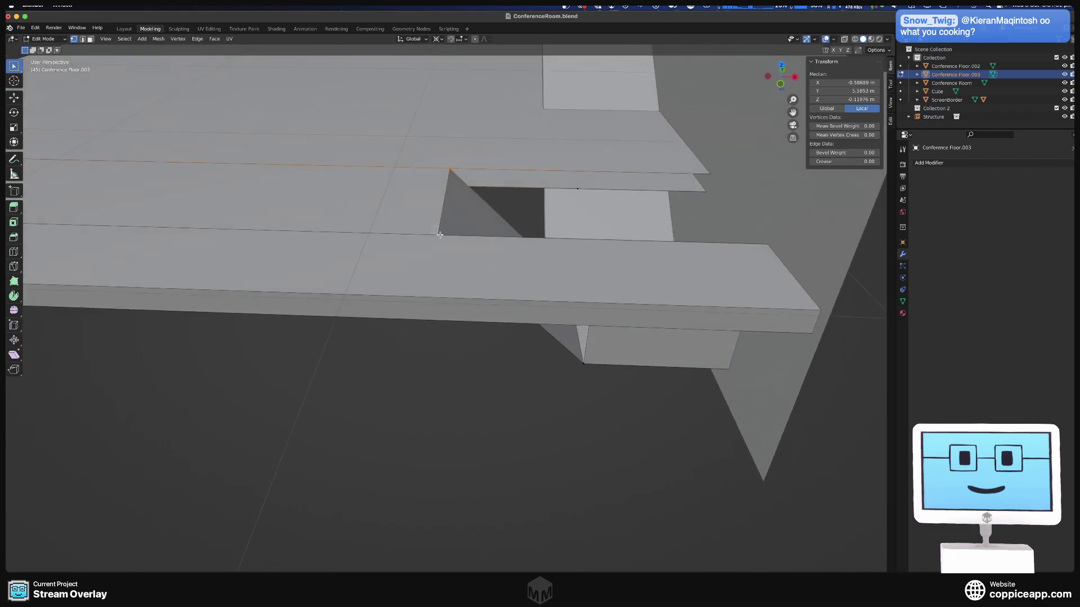
pyautogui.press('g')
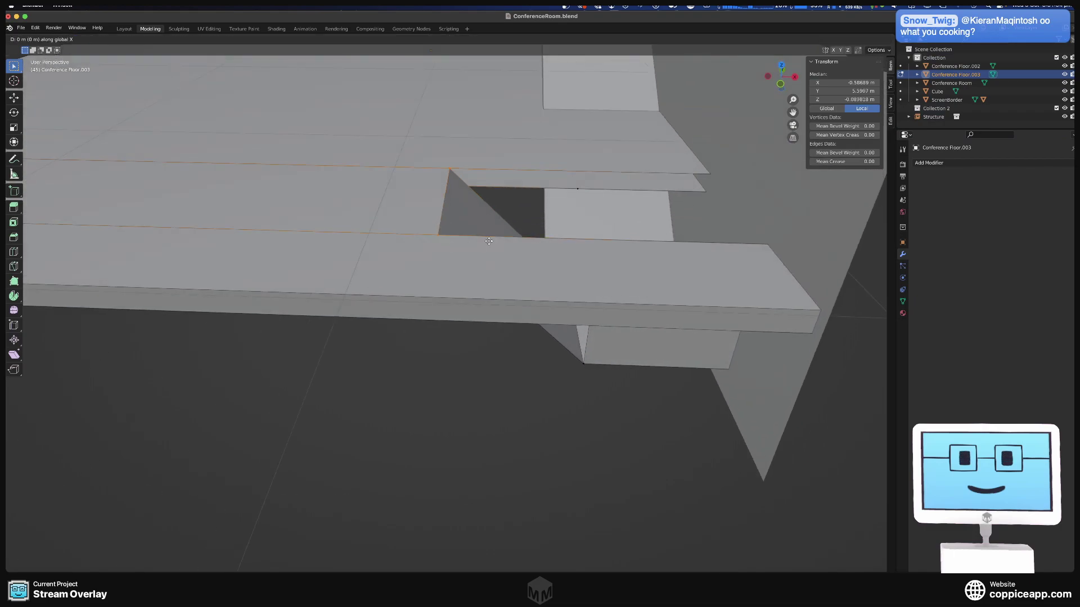
pyautogui.click(440, 242)
pyautogui.moveTo(714, 163); pyautogui.dragTo(529, 299, button='middle')
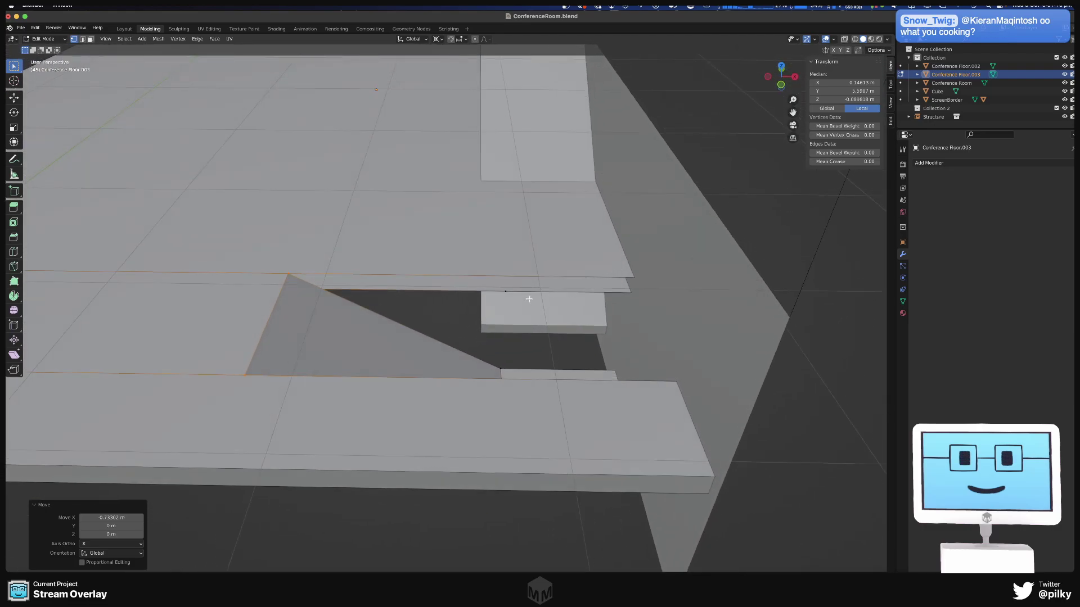
# - Subdivide the long upper floor edges on both sides of the recess once
pyautogui.click(506, 276)
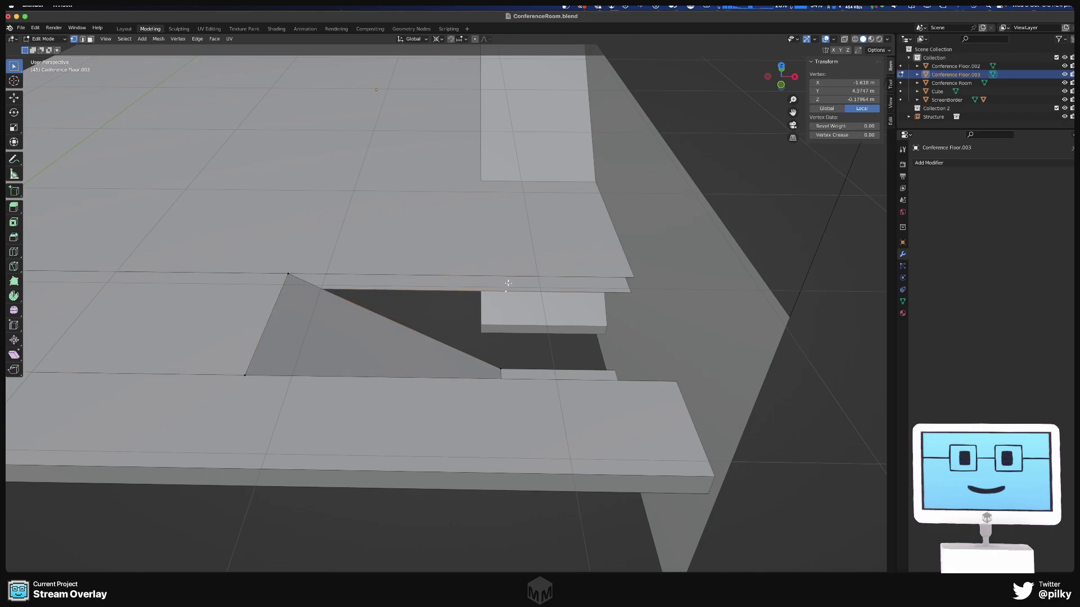
pyautogui.press('2')
pyautogui.click(487, 275)
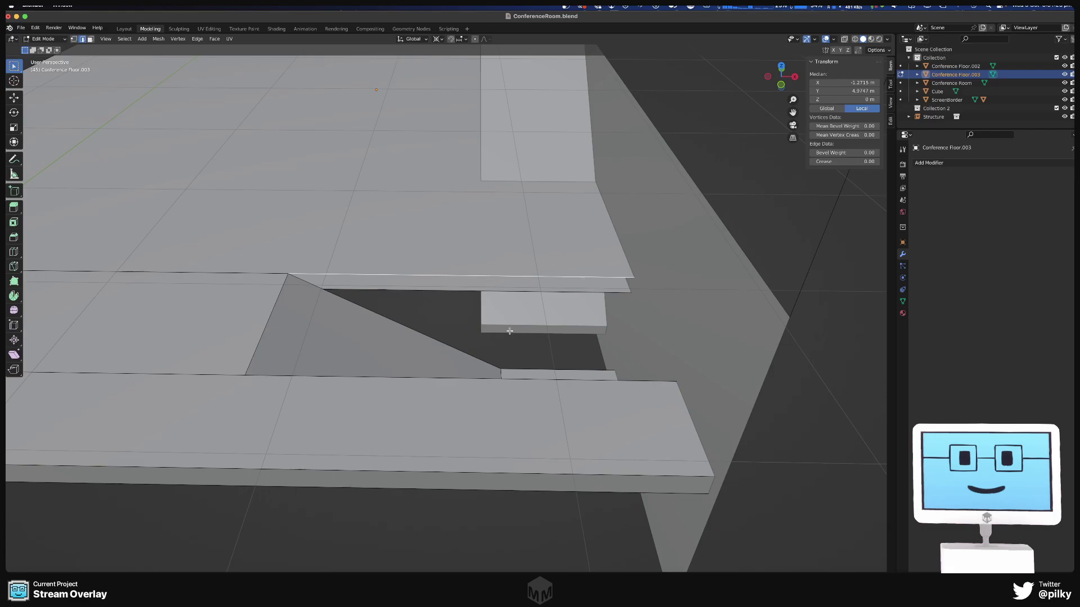
pyautogui.moveTo(510, 331); pyautogui.dragTo(501, 443, button='middle')
pyautogui.keyDown('shift'); pyautogui.click(505, 431); pyautogui.keyUp('shift')
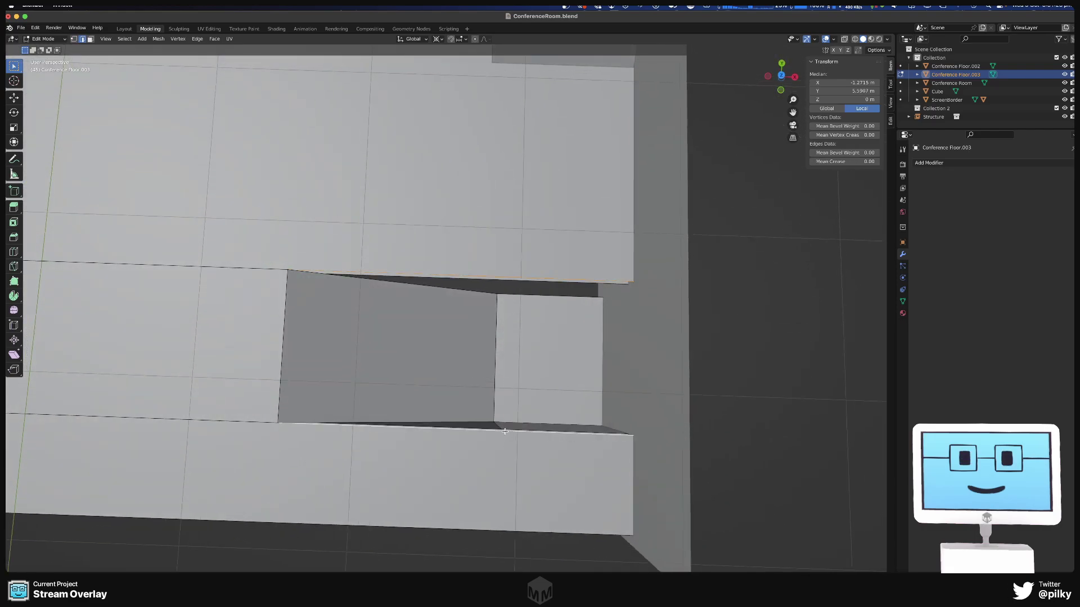
pyautogui.rightClick(493, 278)
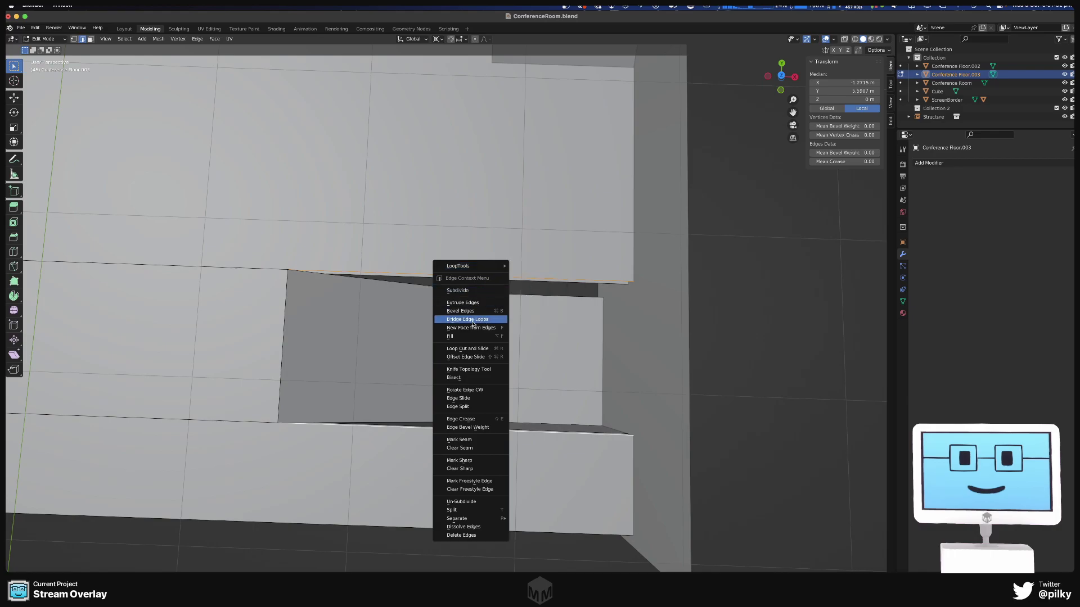
pyautogui.click(470, 290)
pyautogui.moveTo(556, 379); pyautogui.dragTo(554, 328, button='middle')
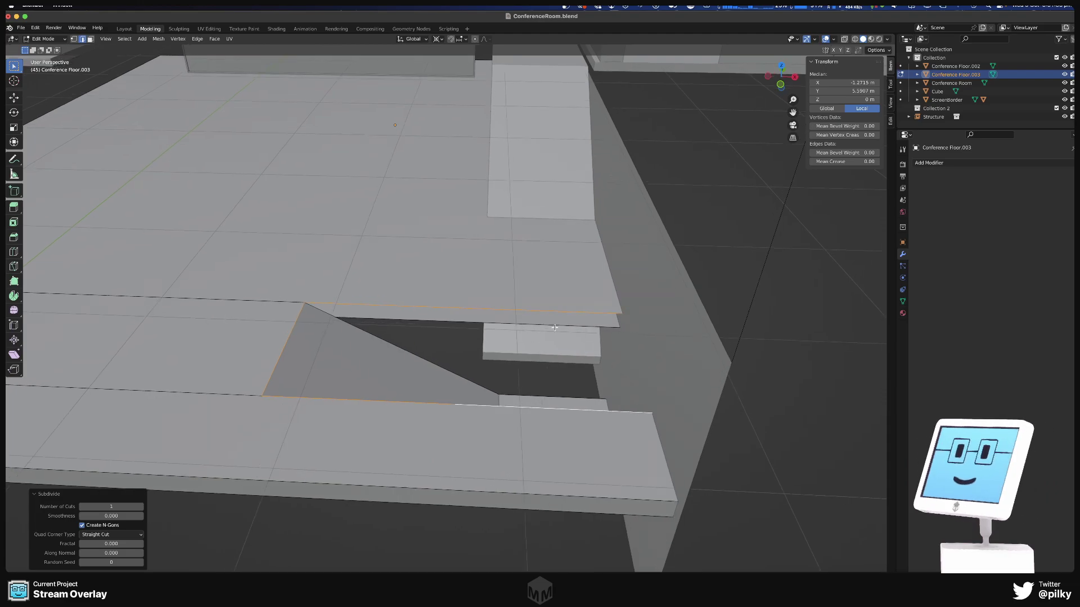
# - Select the two new midpoint vertices on the recess's upper edges and move them about 0.369 m along X to the recess corner
pyautogui.press('Tab')
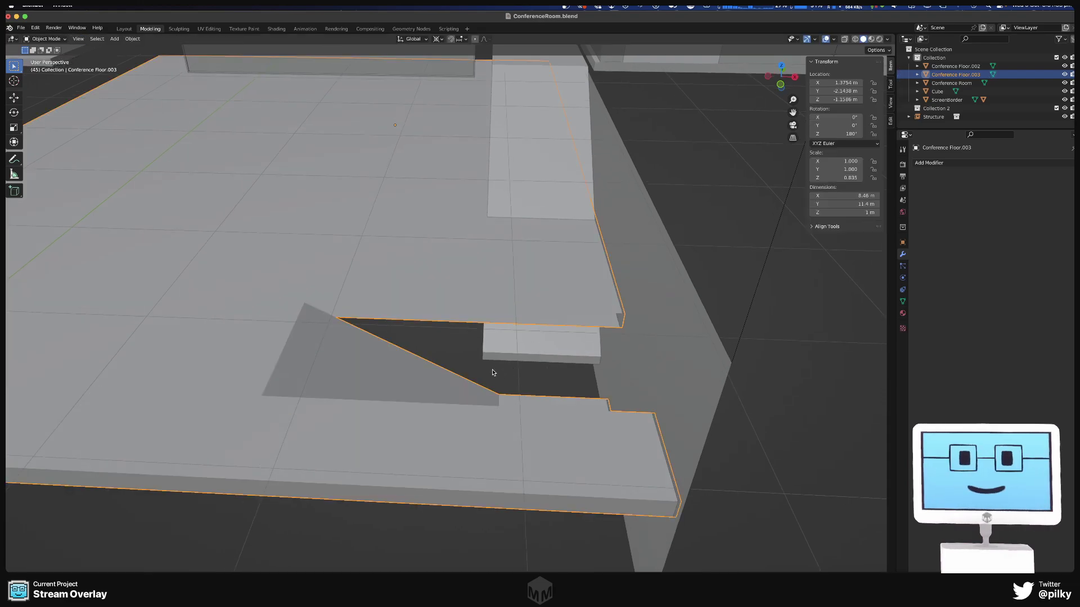
pyautogui.press('Tab')
pyautogui.press('1')
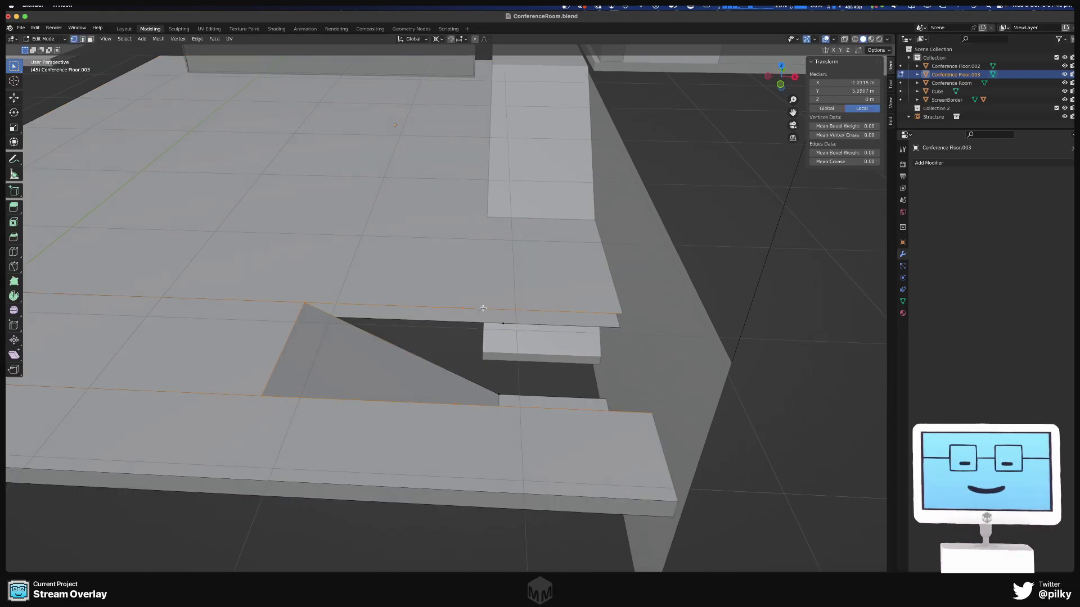
pyautogui.press('KP_7')
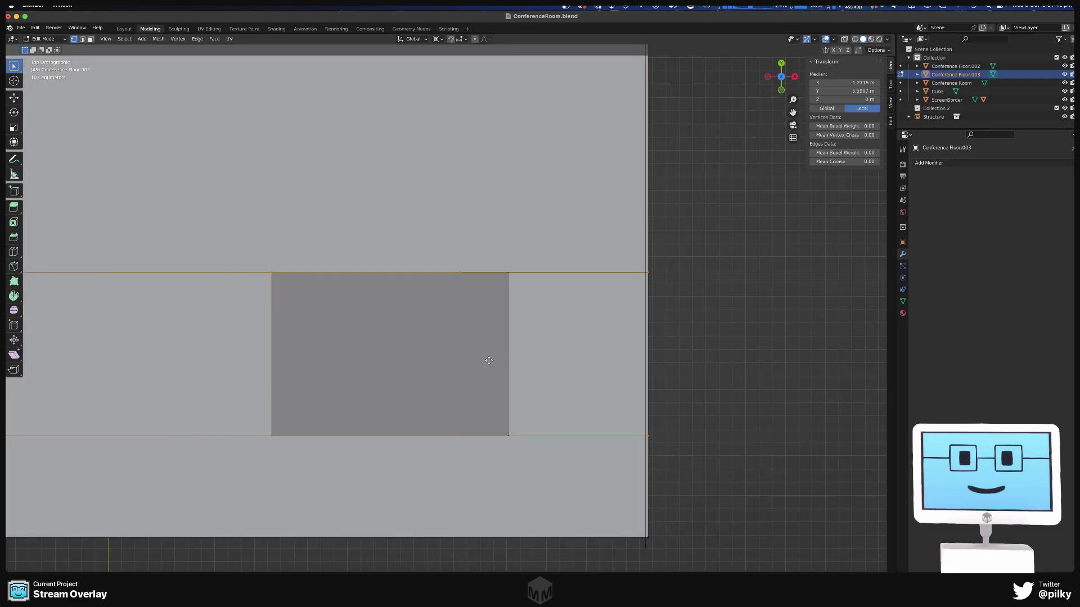
pyautogui.press('Escape')
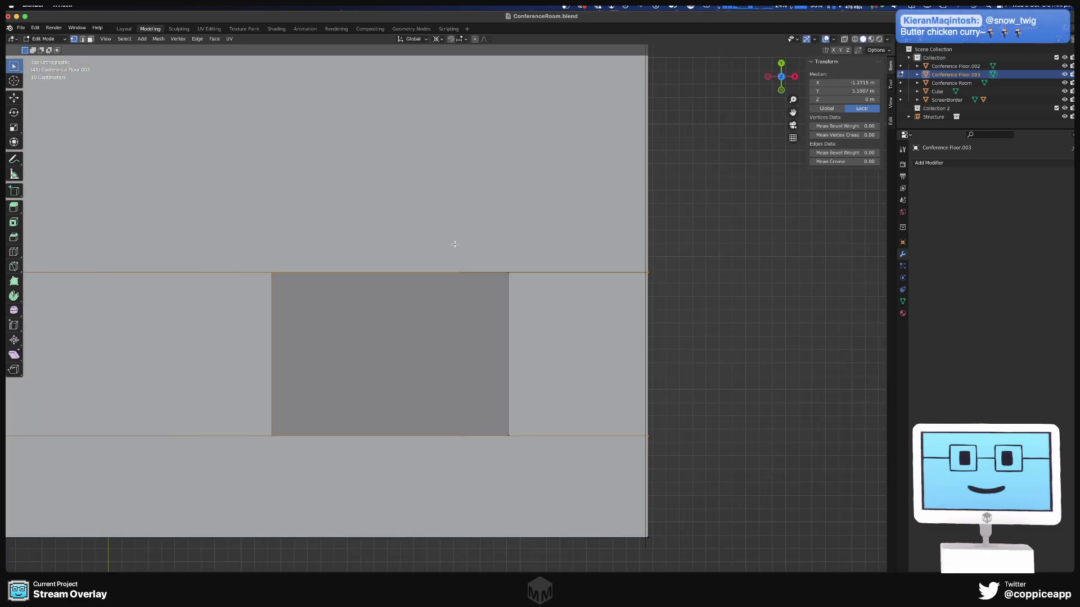
pyautogui.moveTo(464, 264); pyautogui.dragTo(464, 265)
pyautogui.click(459, 266)
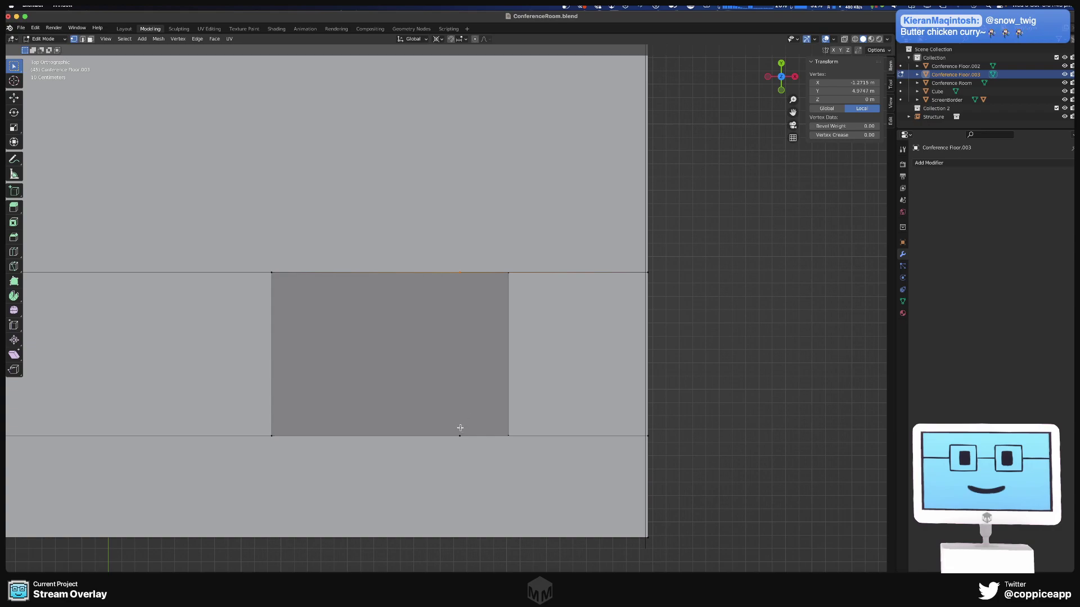
pyautogui.press('g')
pyautogui.press('x')
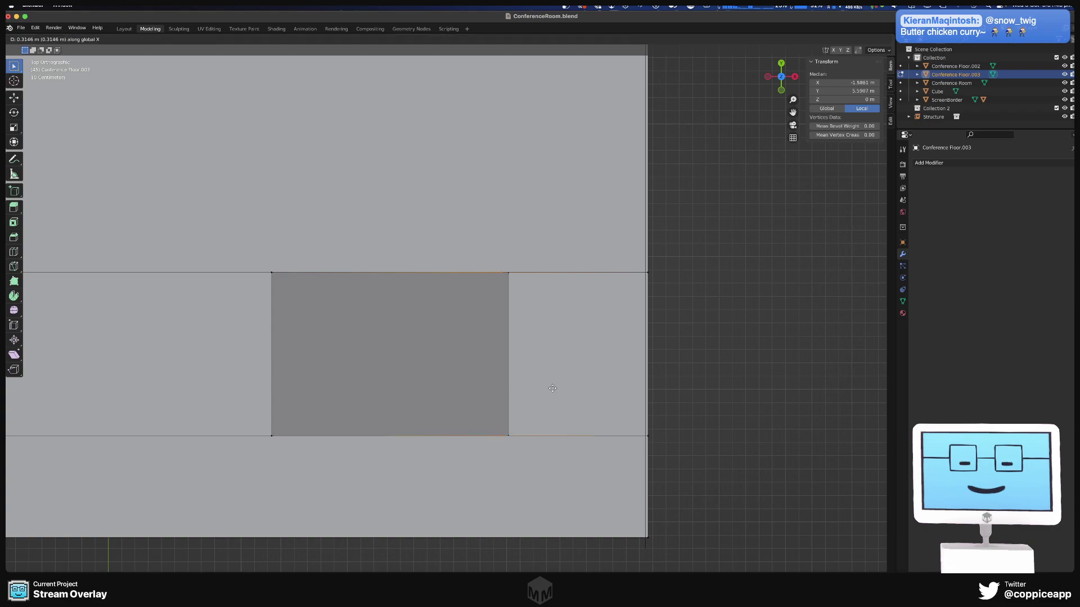
pyautogui.click(559, 388)
# - Fine-tune the two vertices by about -0.002 m along X to align them exactly with the recess corner
pyautogui.scroll(6, 518, 280)
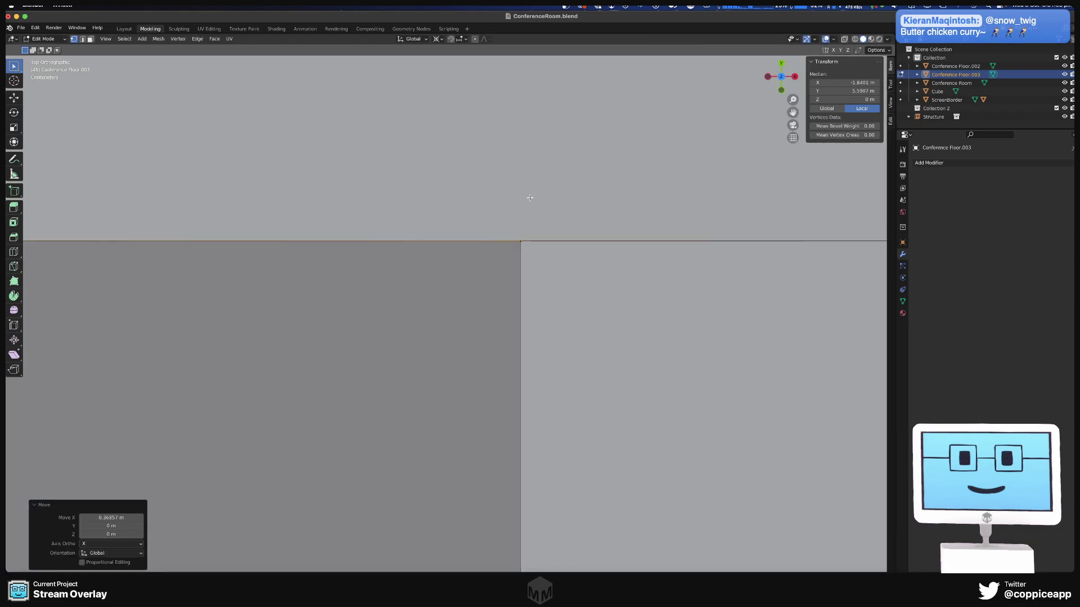
pyautogui.scroll(2, 533, 286)
pyautogui.press('g')
pyautogui.press('x')
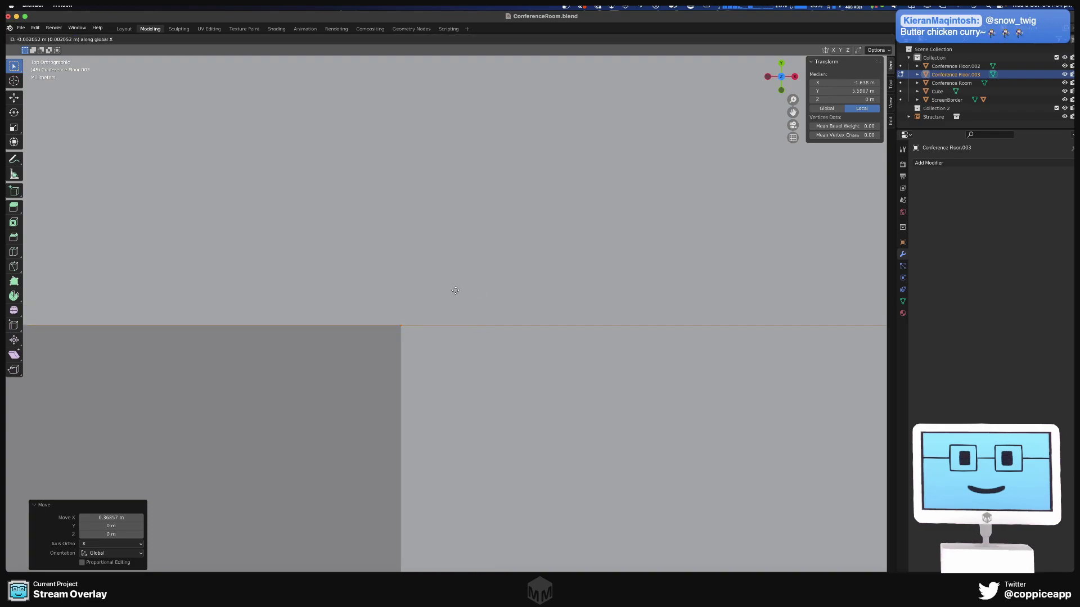
pyautogui.click(456, 290)
pyautogui.scroll(-8, 455, 291)
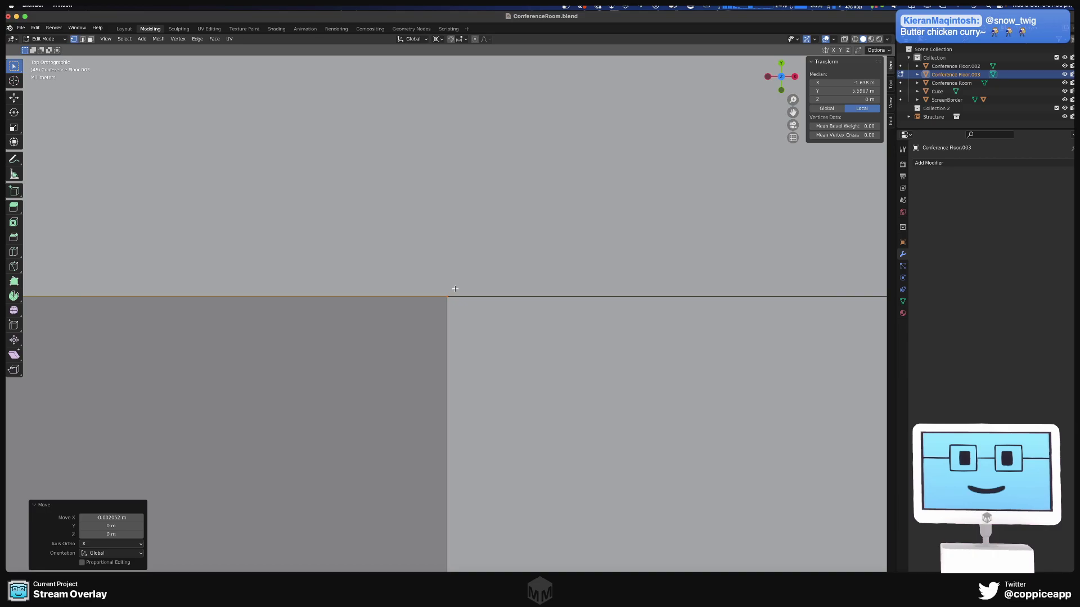
# - Connect the added vertex on the recess's upper floor edge to the wall corner directly below it with an edge
pyautogui.moveTo(521, 398); pyautogui.dragTo(523, 379, button='middle')
pyautogui.scroll(-15, 523, 379)
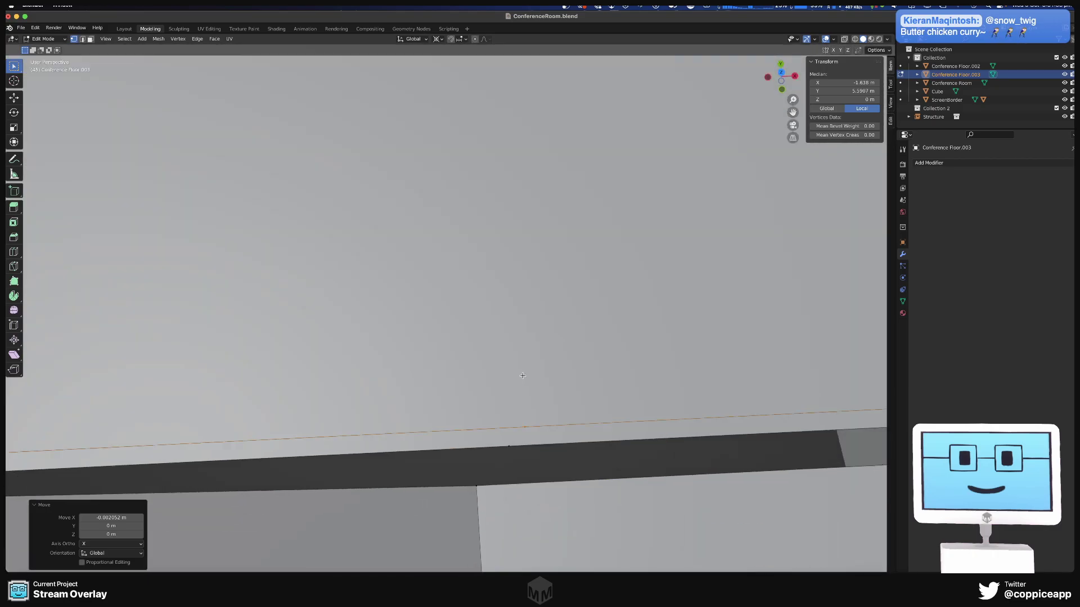
pyautogui.scroll(15, 523, 375)
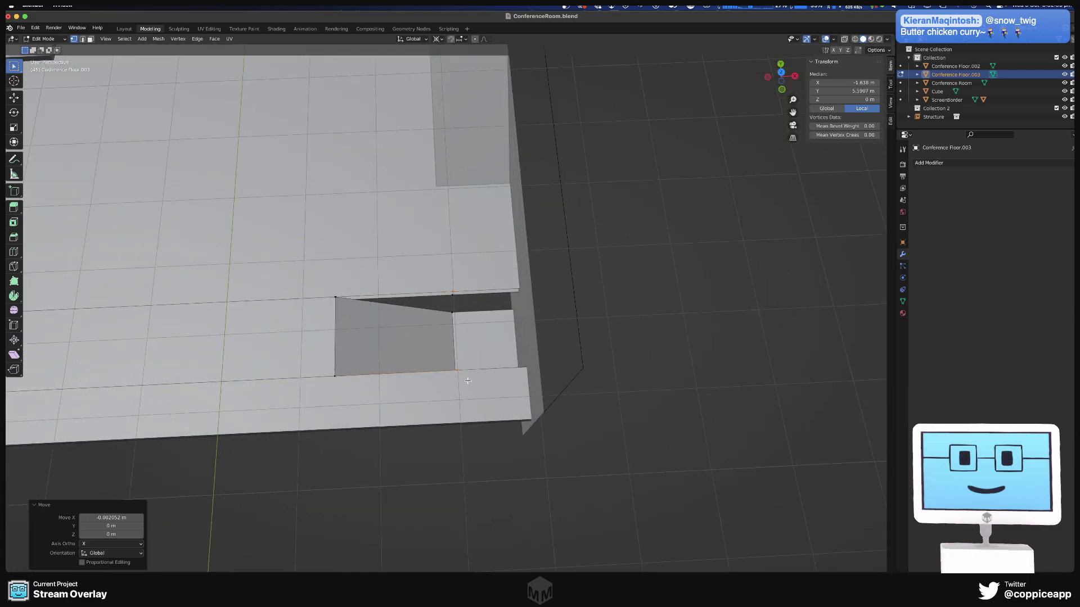
pyautogui.scroll(8, 443, 363)
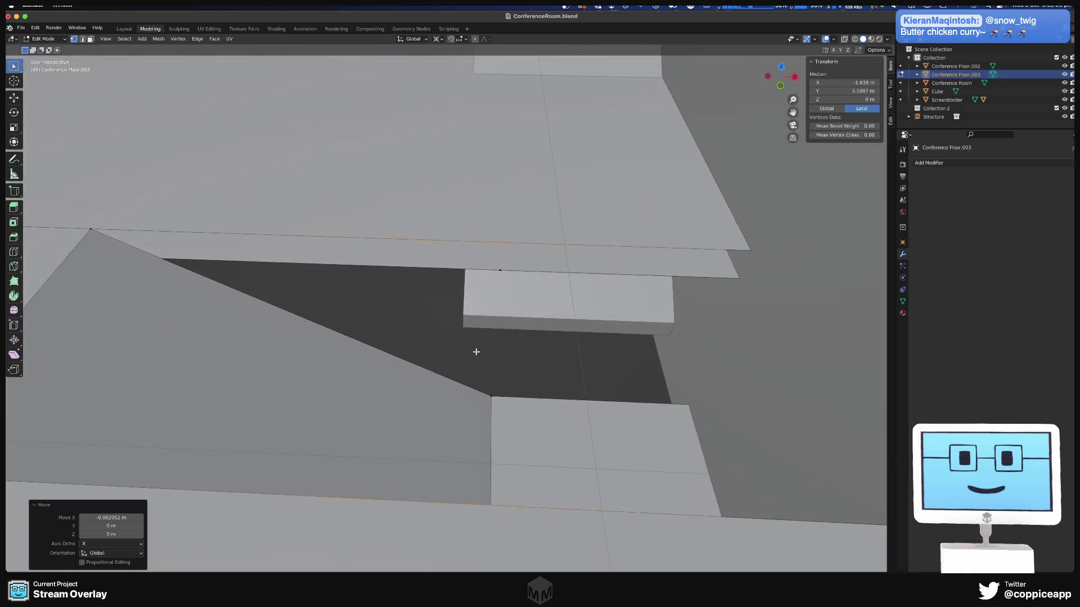
pyautogui.moveTo(476, 353); pyautogui.dragTo(431, 446, button='middle')
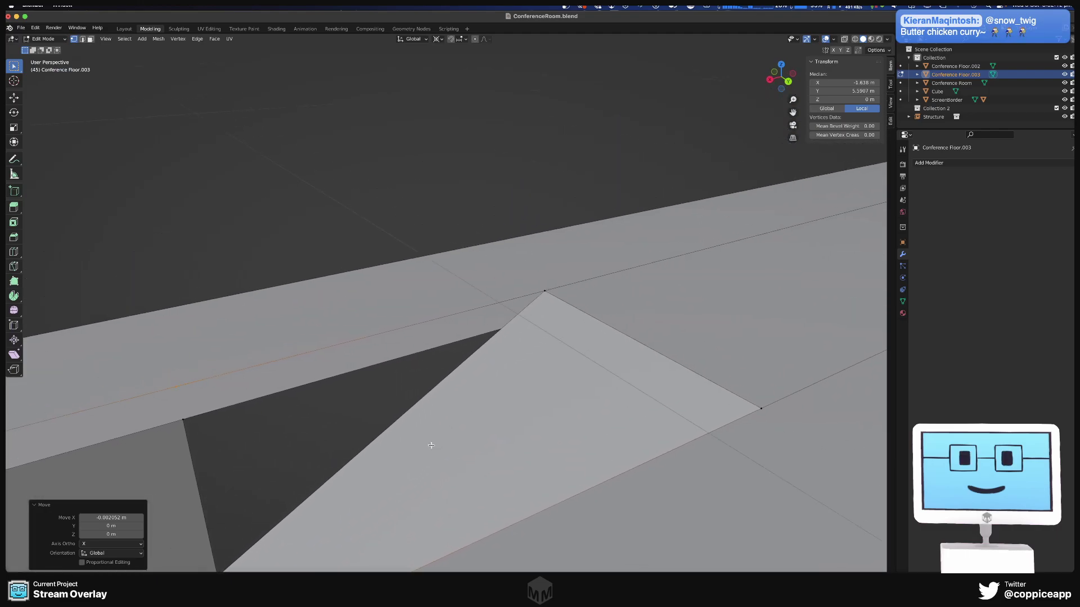
pyautogui.moveTo(489, 358); pyautogui.dragTo(285, 460, button='middle')
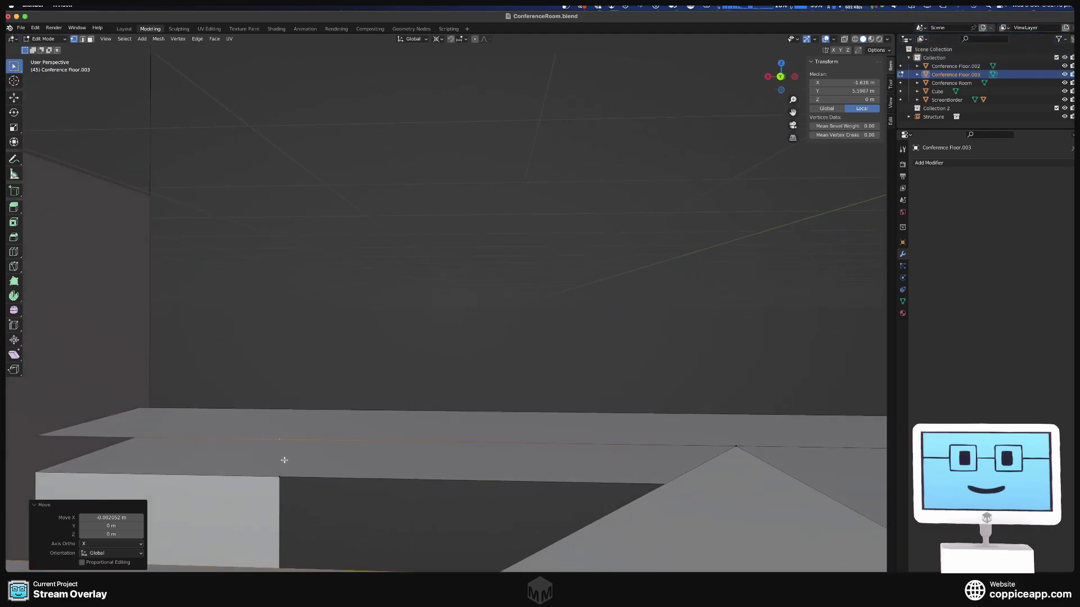
pyautogui.keyDown('shift'); pyautogui.click(279, 477); pyautogui.keyUp('shift')
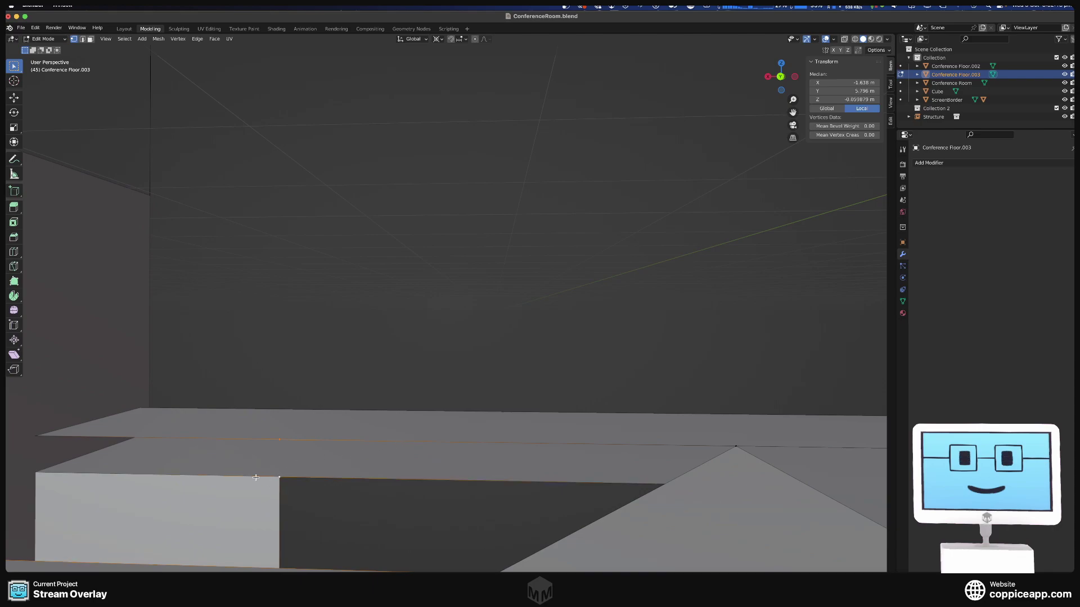
pyautogui.press('f')
pyautogui.hotkey('ctrl', 'z')
pyautogui.click(279, 461)
# - Try to join the floor's outer corner vertex to the recess wall below it with an edge
pyautogui.scroll(-3, 473, 428)
pyautogui.moveTo(473, 428); pyautogui.dragTo(431, 499, button='middle')
pyautogui.click(266, 422)
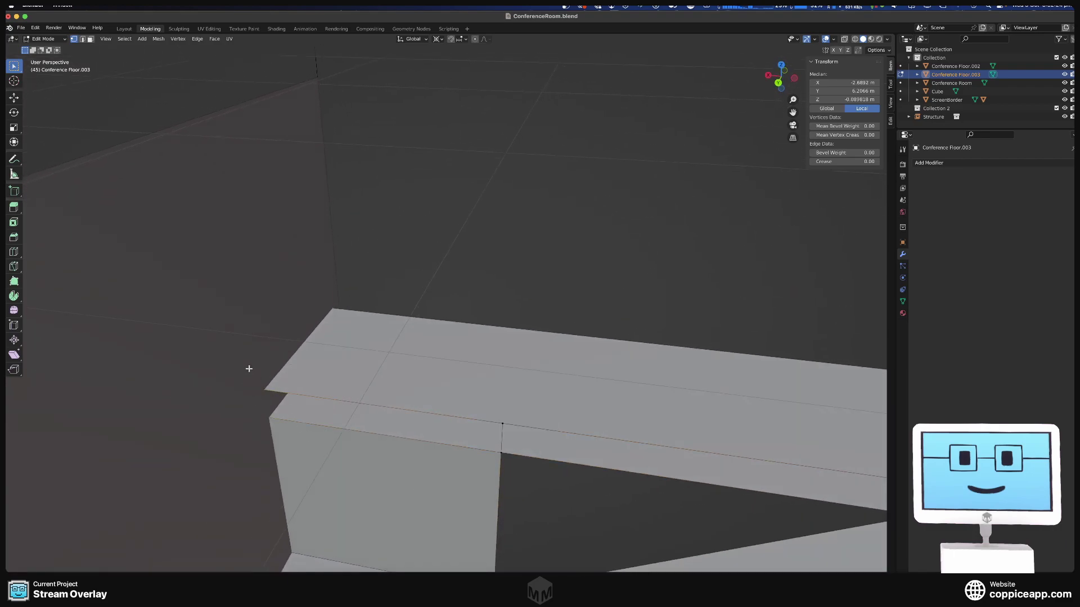
pyautogui.click(266, 389)
pyautogui.moveTo(265, 389); pyautogui.dragTo(292, 364, button='middle')
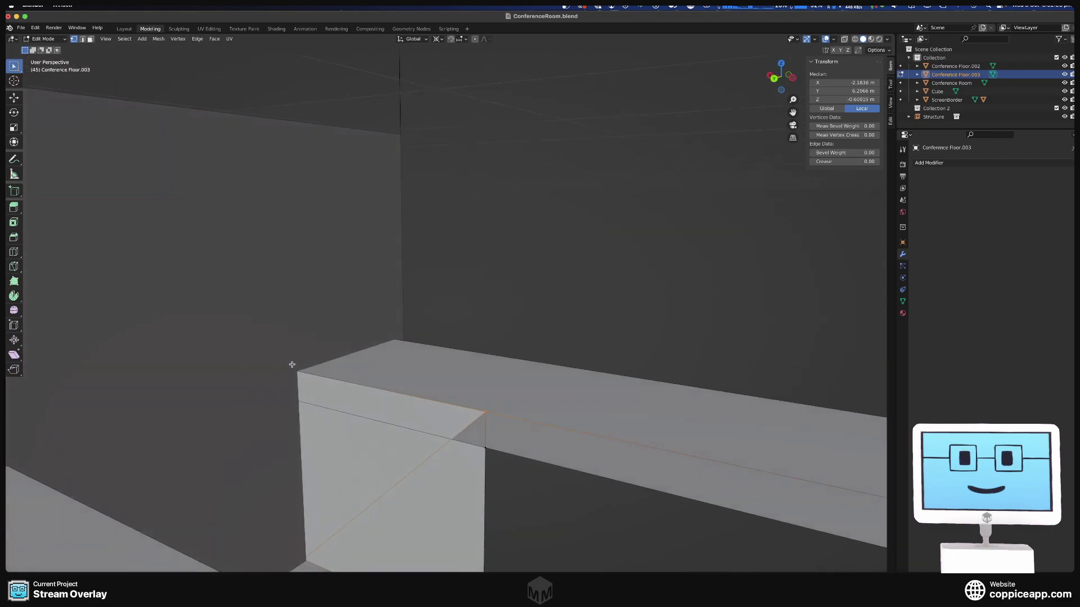
pyautogui.hotkey('ctrl', 'z')
pyautogui.scroll(5, 332, 441)
pyautogui.moveTo(332, 440)
pyautogui.mouseDown(button='middle')
pyautogui.moveTo(407, 443)
pyautogui.moveTo(429, 459)
pyautogui.moveTo(345, 441)
pyautogui.mouseUp(button='middle')
pyautogui.hotkey('ctrl', 'shift', 'z')
pyautogui.click(302, 374)
pyautogui.scroll(5, 293, 368)
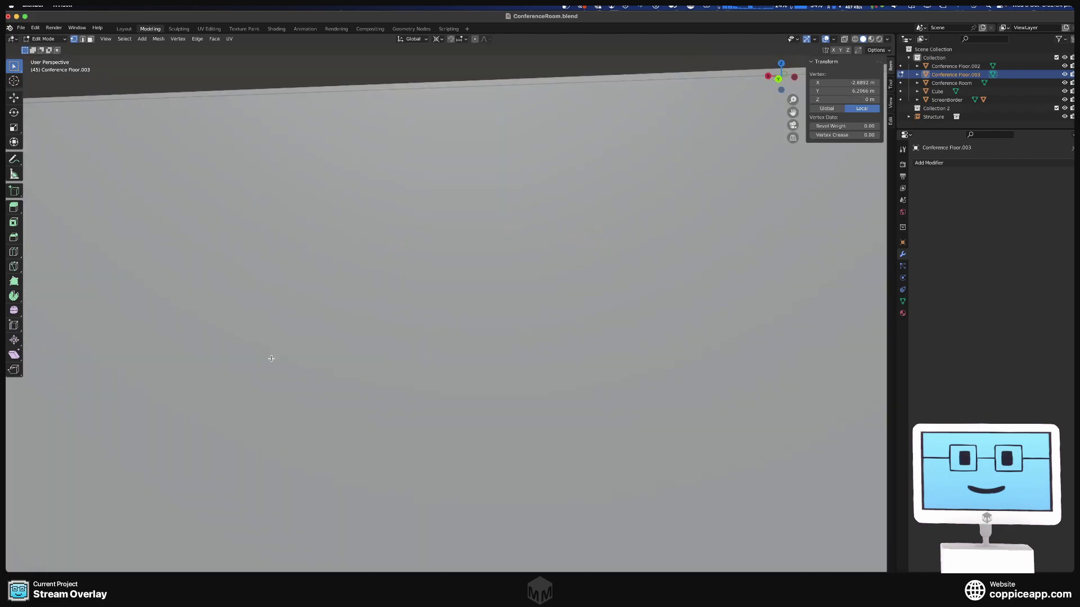
pyautogui.scroll(-1, 274, 372)
# - Return to Object Mode and hide Conference Floor.002, ScreenBorder, Conference Room and Cube
pyautogui.press('Tab')
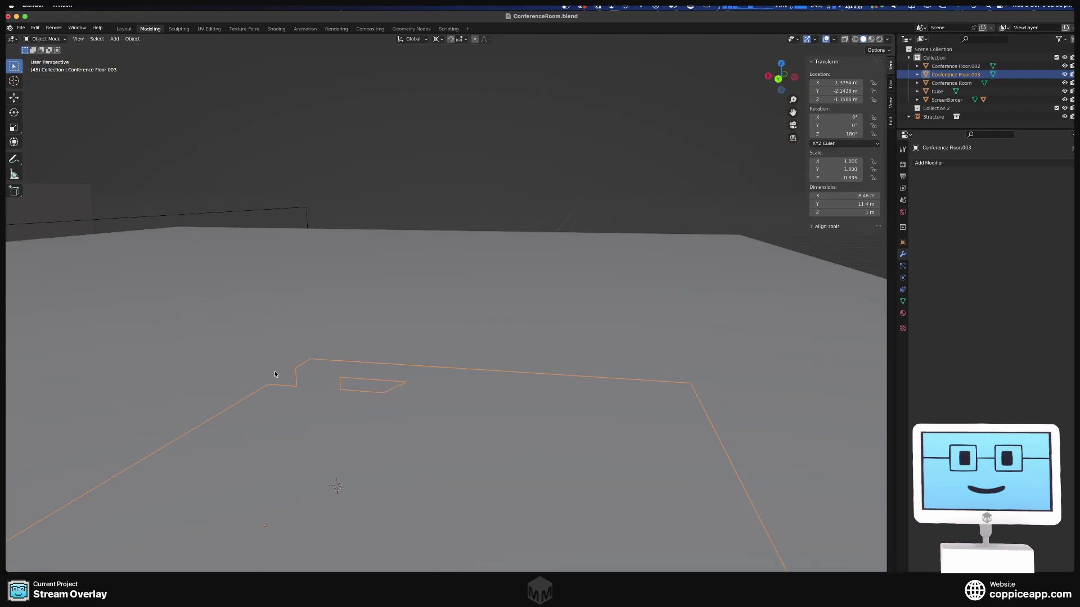
pyautogui.click(301, 316)
pyautogui.press('h')
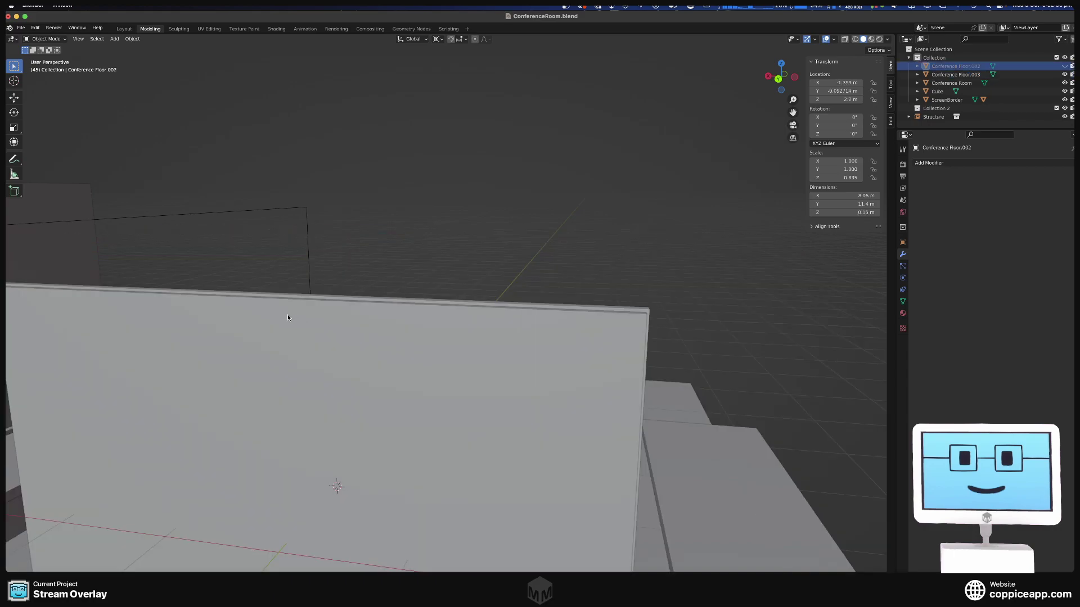
pyautogui.click(197, 356)
pyautogui.press('h')
pyautogui.click(210, 294)
pyautogui.press('h')
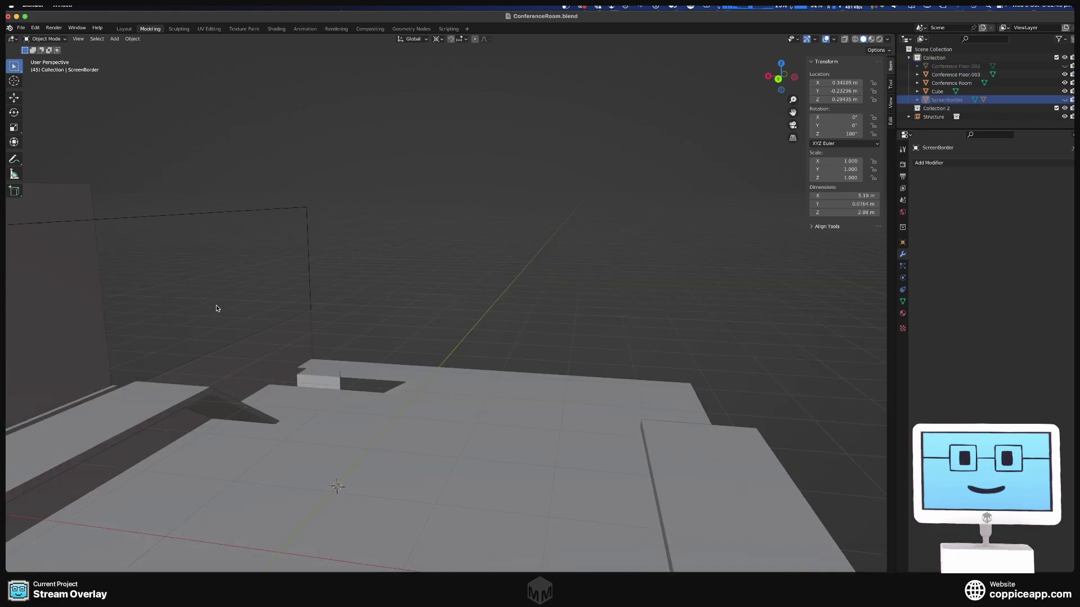
pyautogui.click(221, 393)
pyautogui.press('h')
pyautogui.click(257, 386)
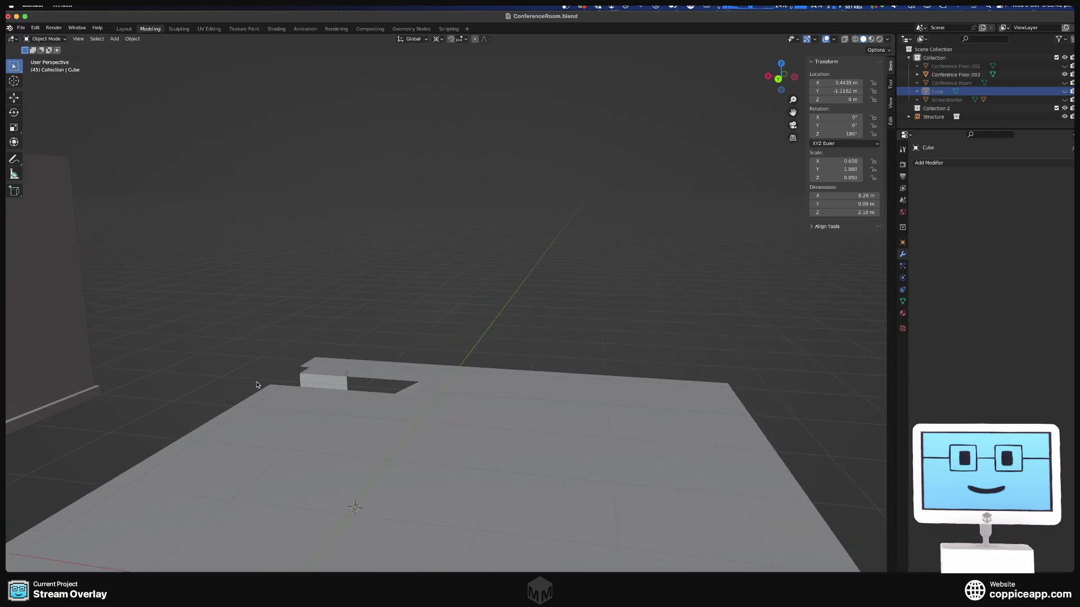
pyautogui.press('h')
# - Examine the recess wall, sloped end and lower floor of Conference Floor.003 from the side and from below
pyautogui.moveTo(256, 385); pyautogui.dragTo(482, 299, button='middle')
pyautogui.scroll(3, 475, 304)
pyautogui.scroll(5, 417, 298)
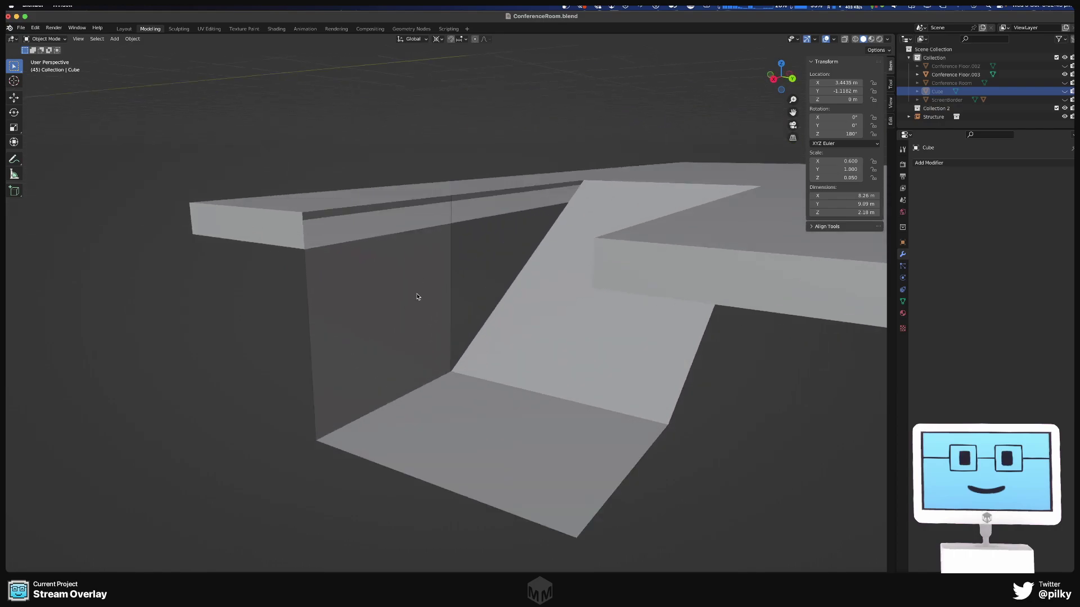
pyautogui.scroll(-3, 416, 298)
pyautogui.moveTo(414, 296)
pyautogui.mouseDown(button='middle')
pyautogui.moveTo(407, 280)
pyautogui.moveTo(416, 285)
pyautogui.mouseUp(button='middle')
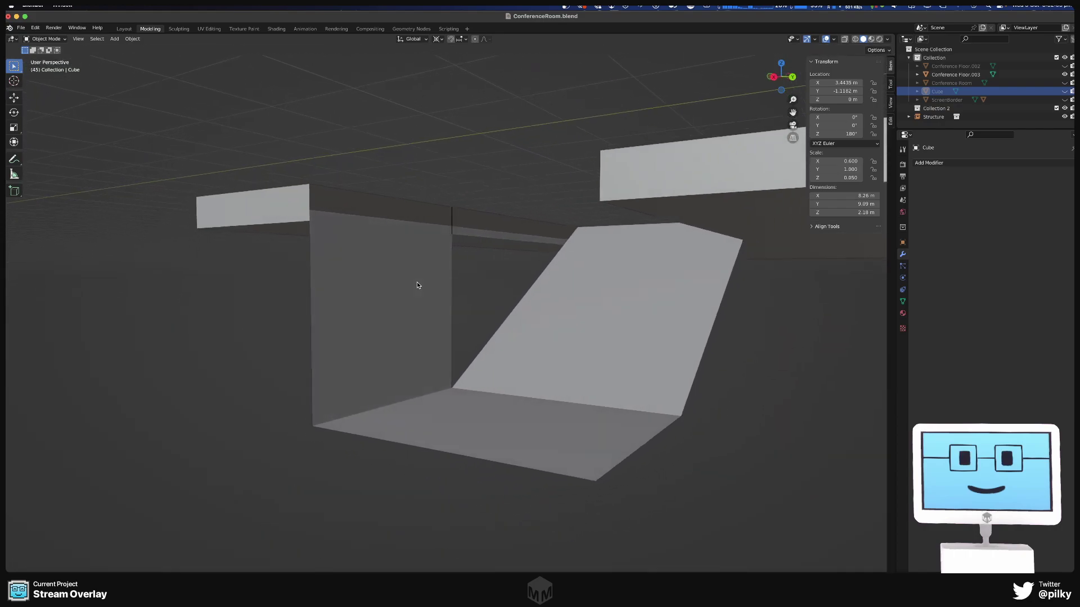
pyautogui.scroll(3, 427, 292)
pyautogui.scroll(-2, 429, 293)
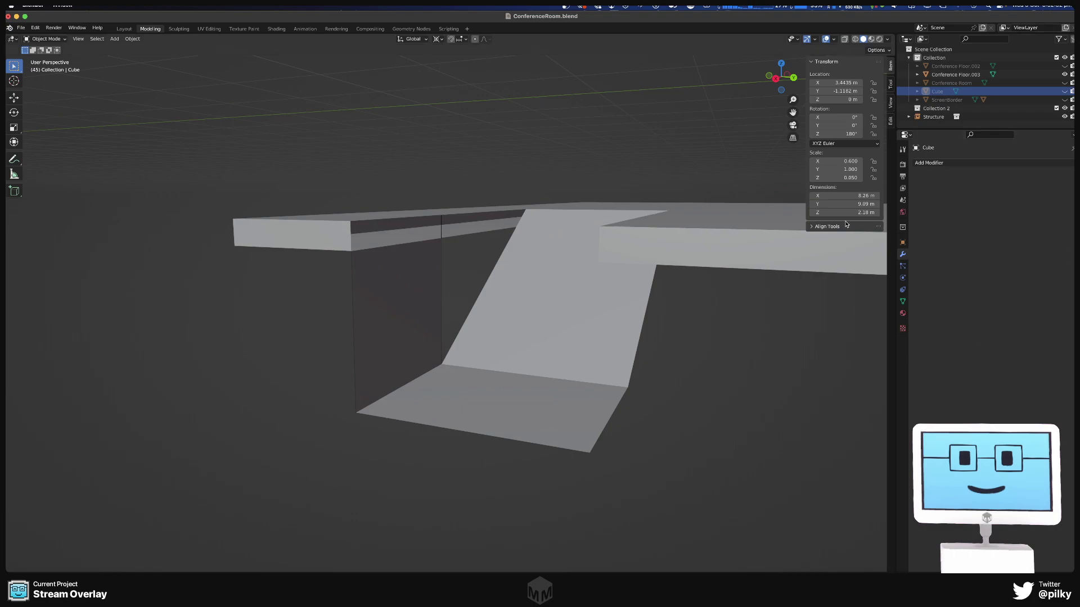
# - Darken the world's Background surface colour to an HSV value of about 0.026
pyautogui.click(903, 176)
pyautogui.click(902, 153)
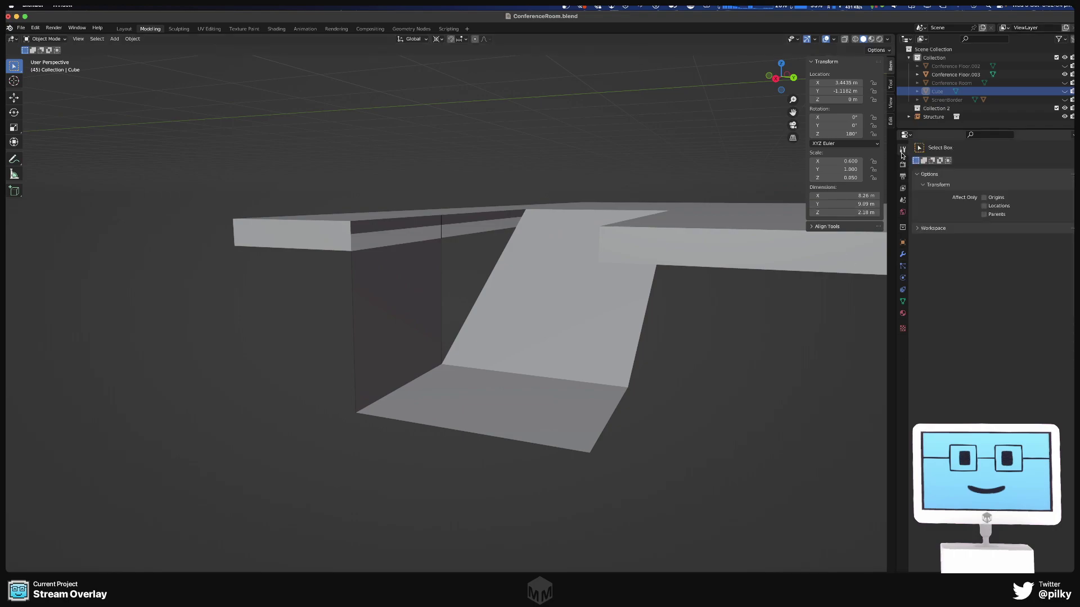
pyautogui.click(902, 227)
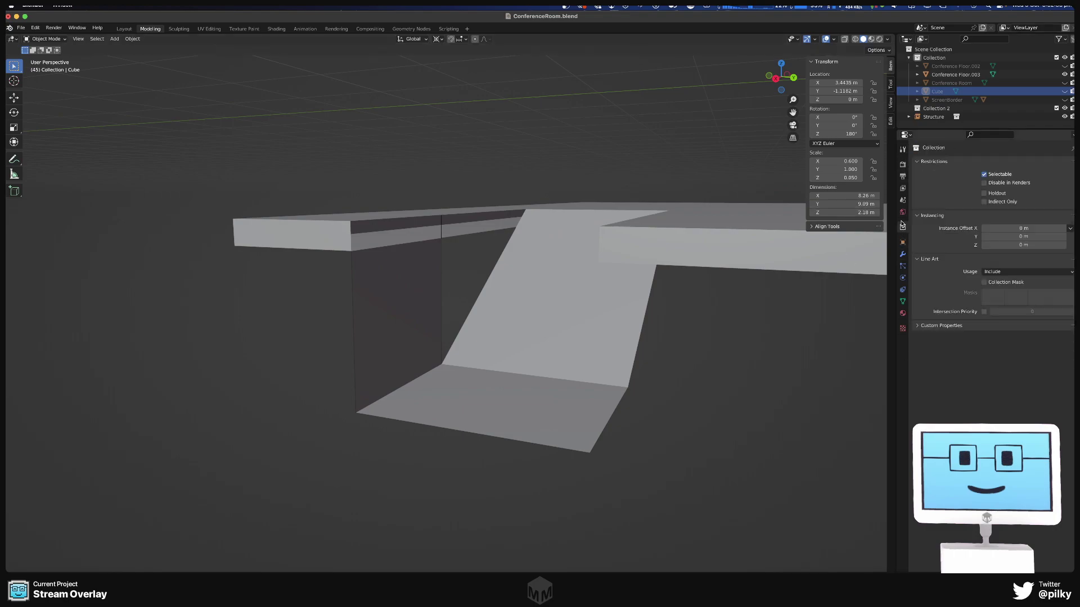
pyautogui.click(903, 214)
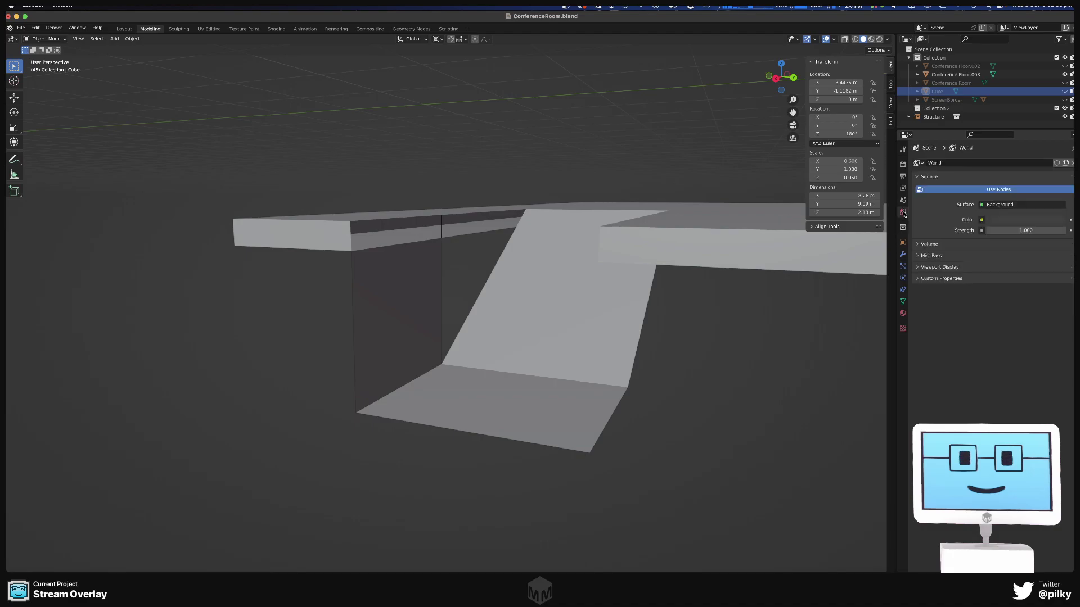
pyautogui.click(1012, 204)
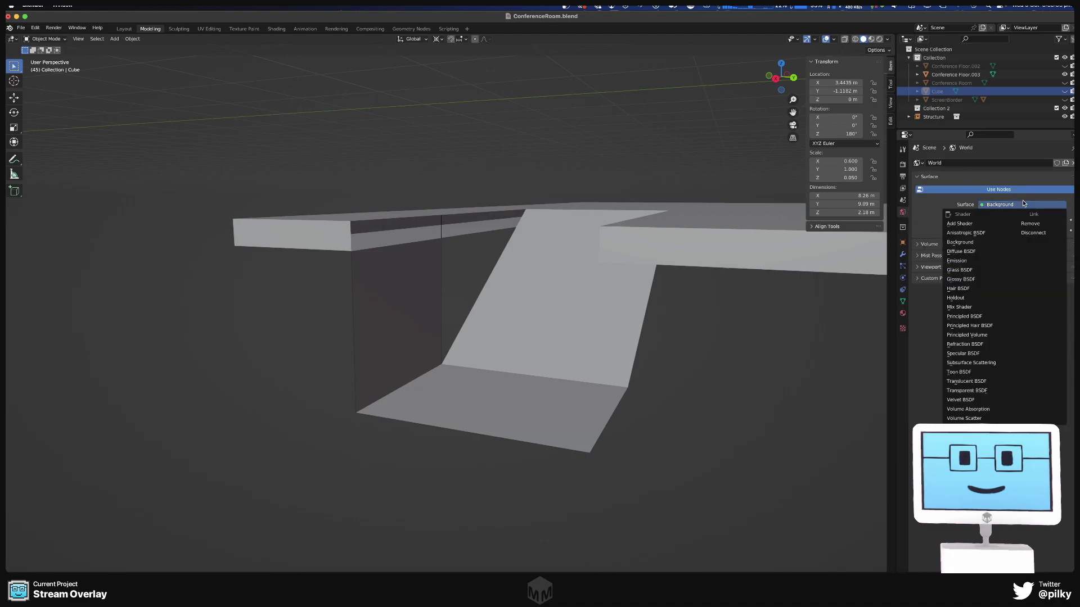
pyautogui.click(981, 205)
pyautogui.click(968, 209)
pyautogui.click(1009, 219)
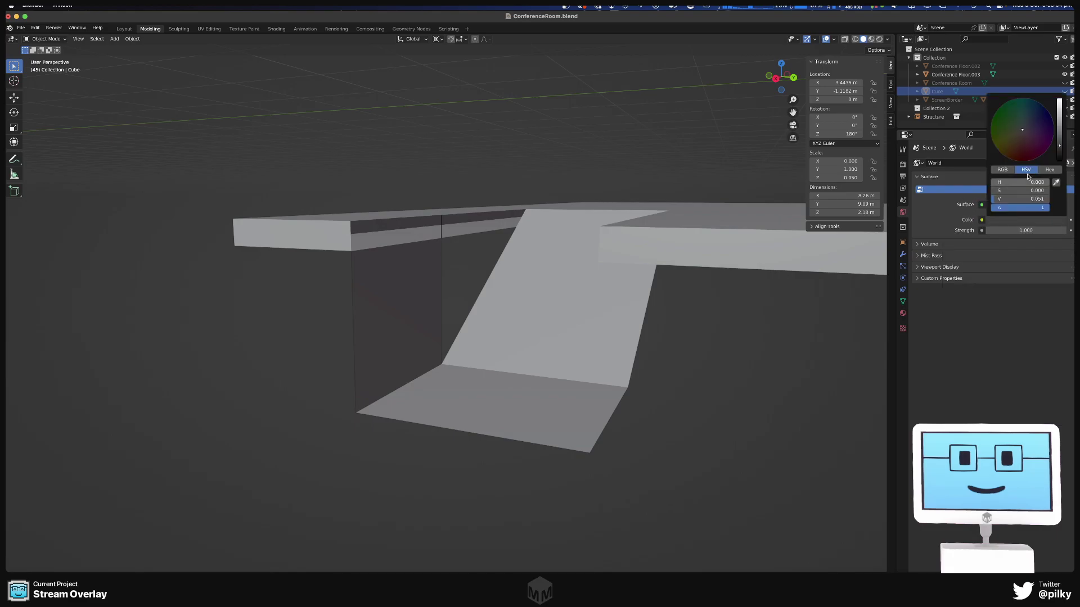
pyautogui.moveTo(1021, 199); pyautogui.dragTo(1015, 198)
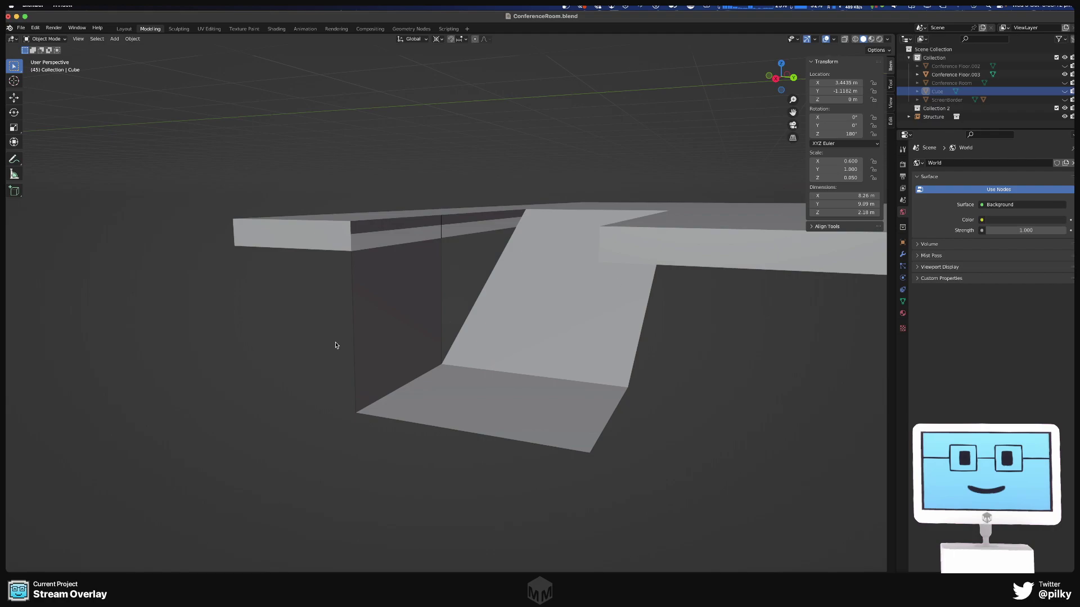
# - Look through the scene, output, render, active tool and view layer settings for an option controlling the viewport's background
pyautogui.click(904, 200)
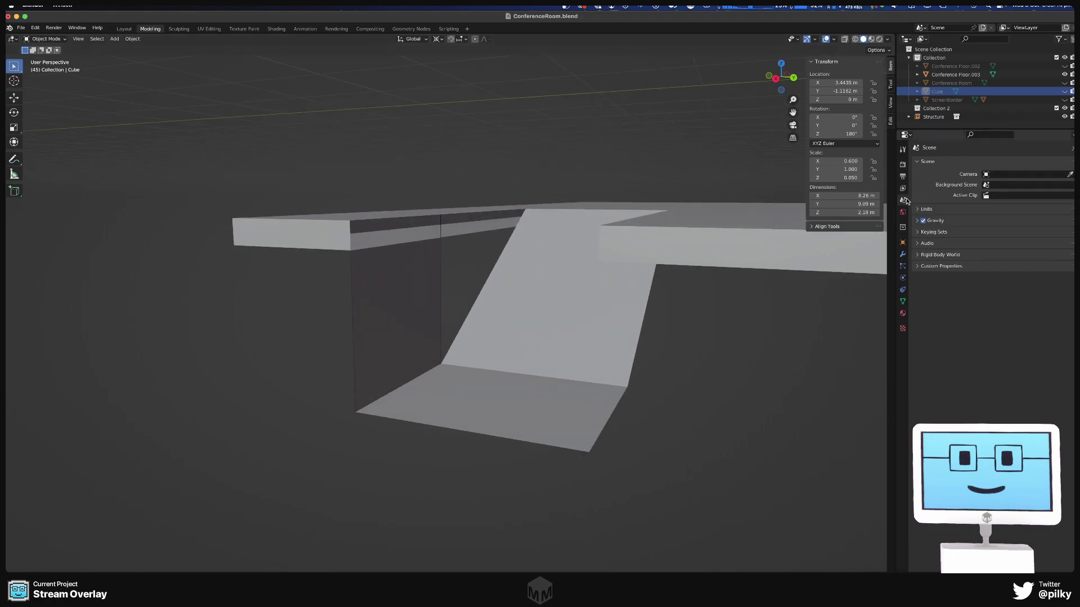
pyautogui.click(903, 189)
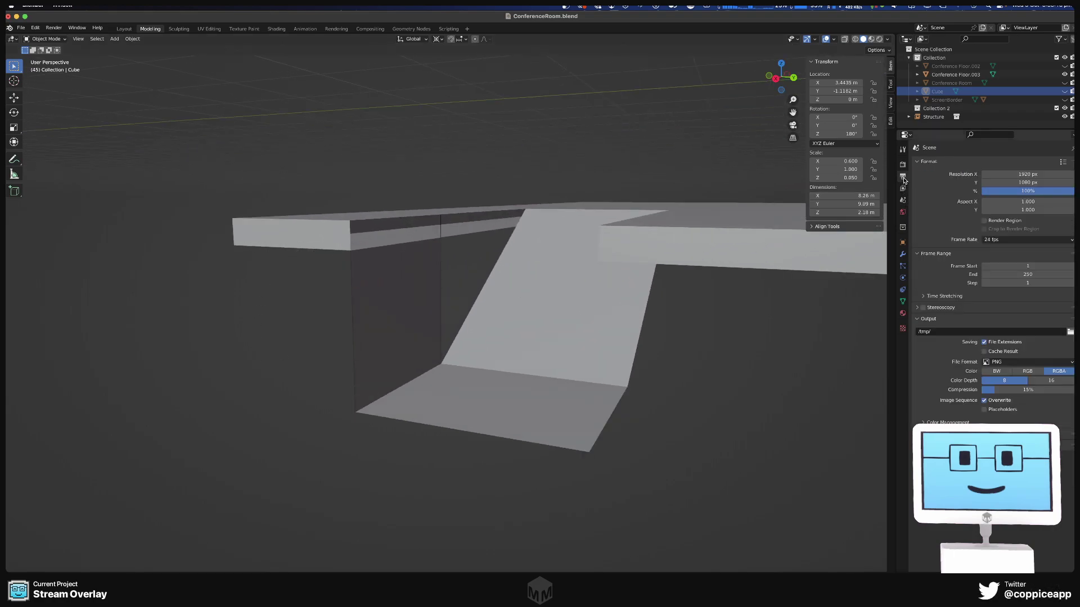
pyautogui.click(903, 165)
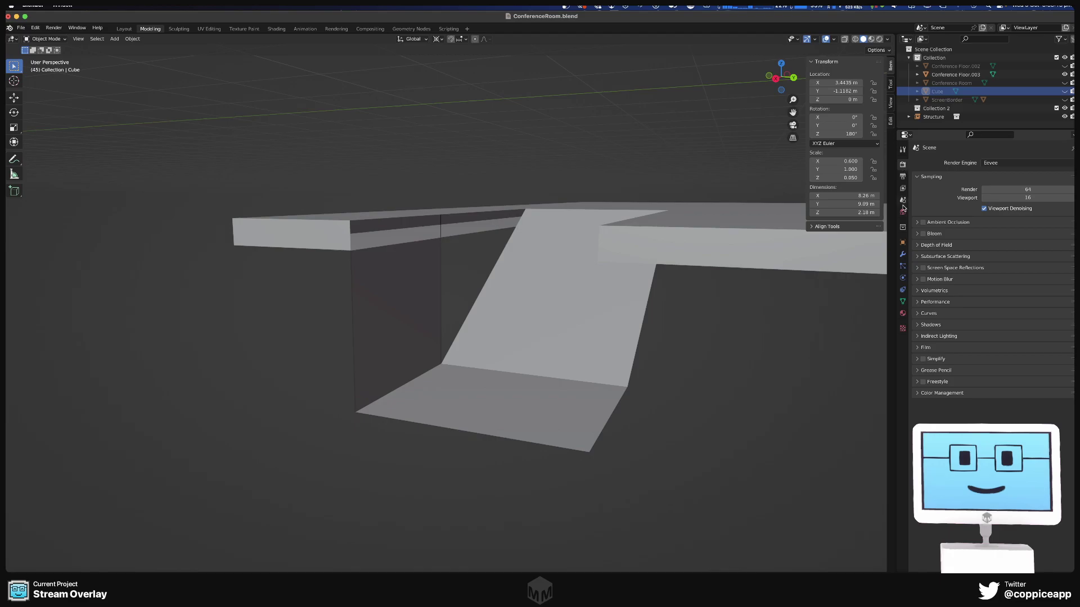
pyautogui.click(903, 150)
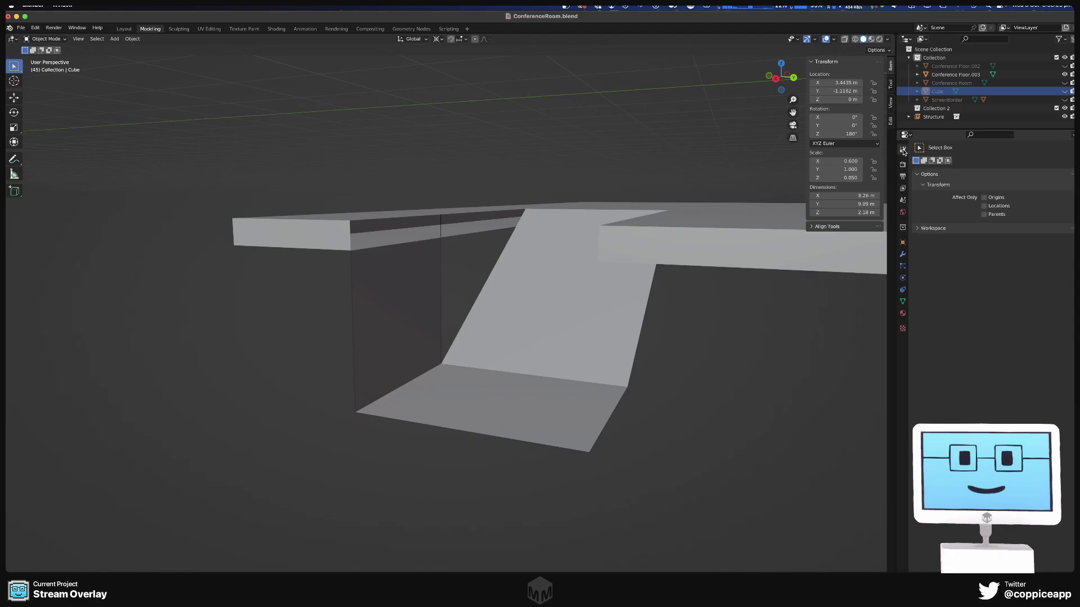
pyautogui.click(917, 229)
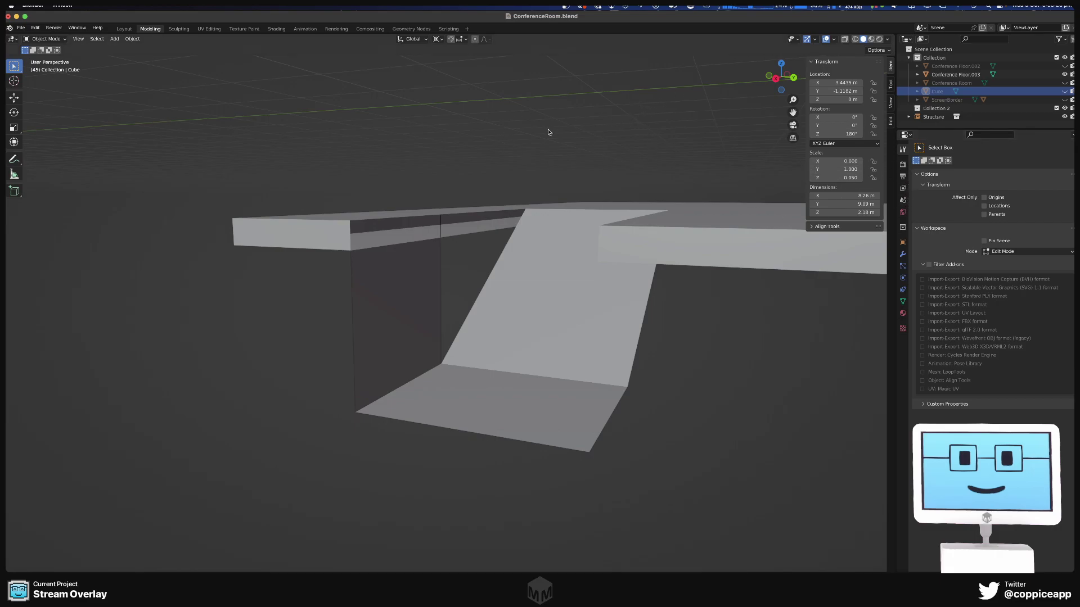
pyautogui.click(903, 165)
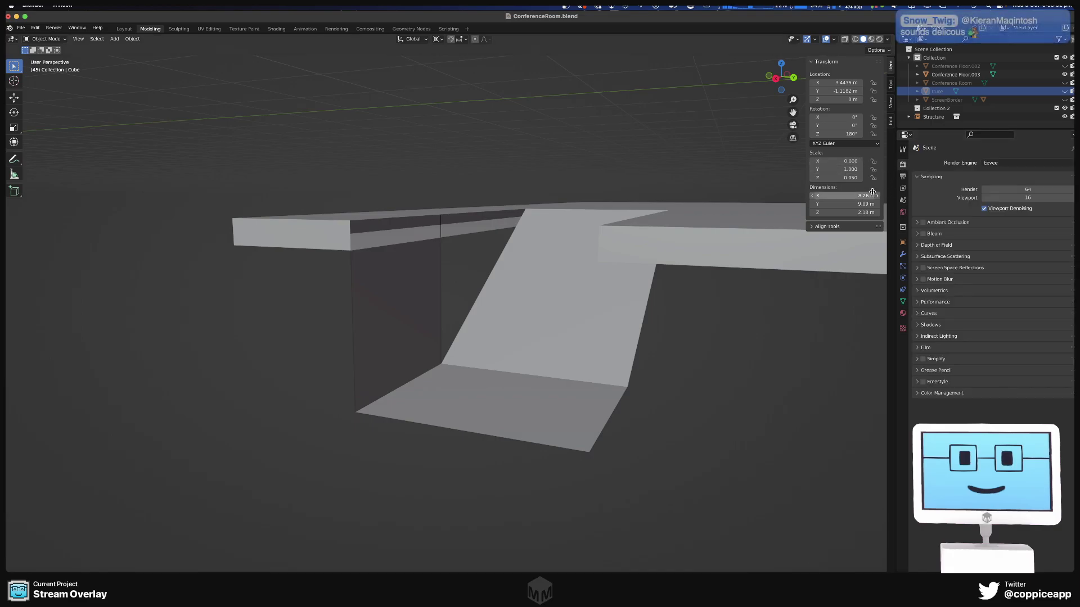
pyautogui.click(903, 177)
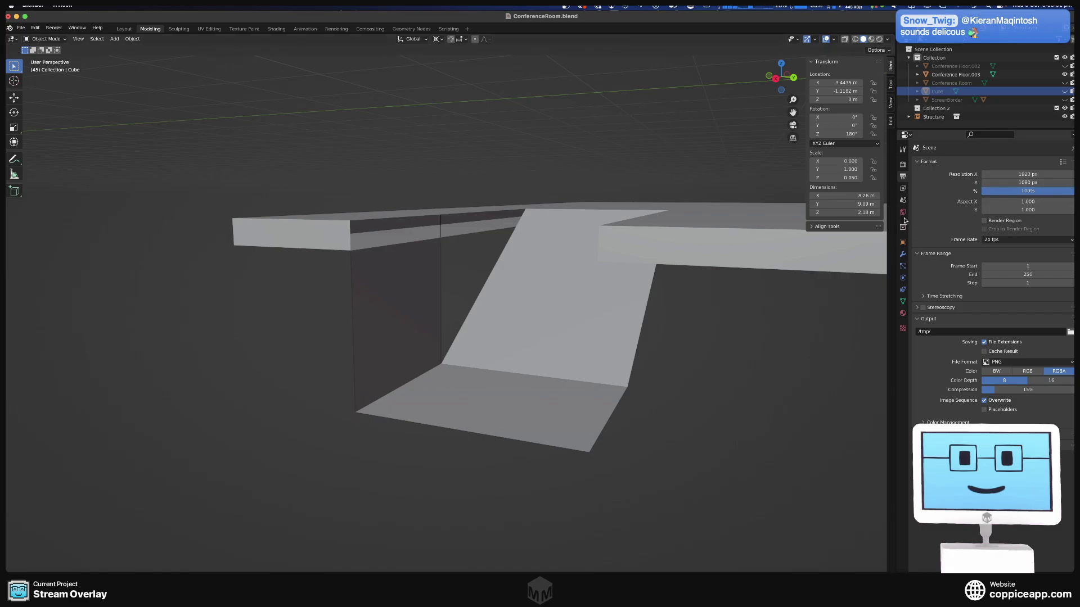
pyautogui.click(903, 166)
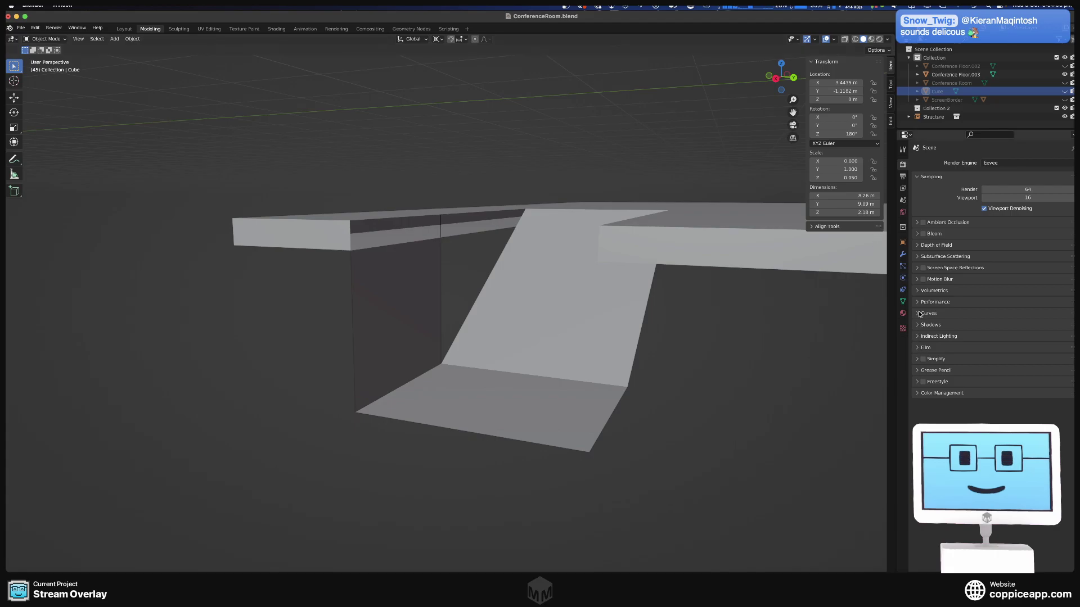
pyautogui.click(918, 223)
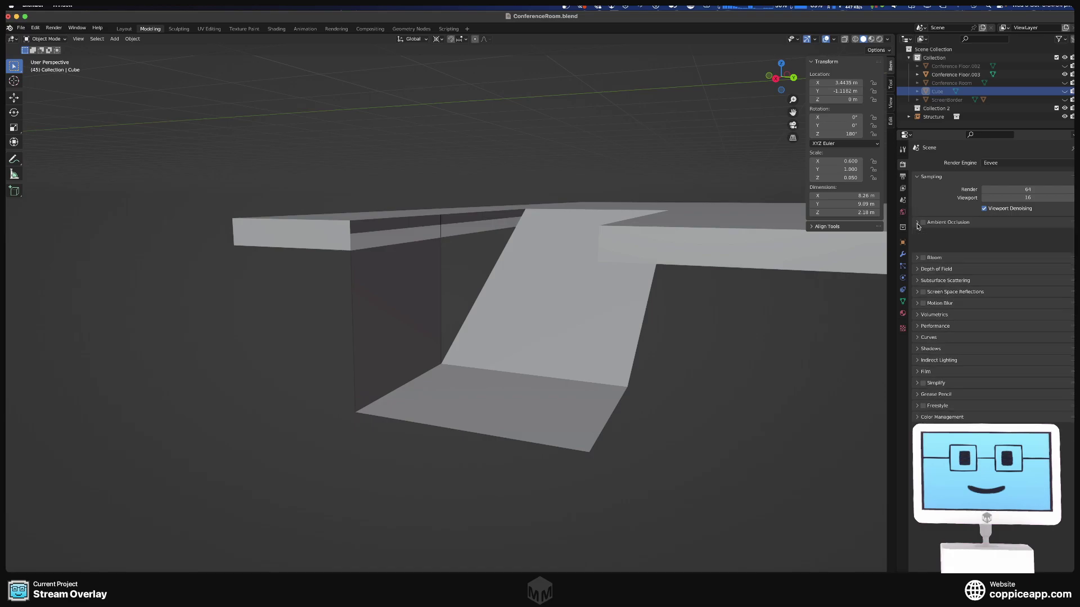
pyautogui.click(917, 223)
pyautogui.click(903, 178)
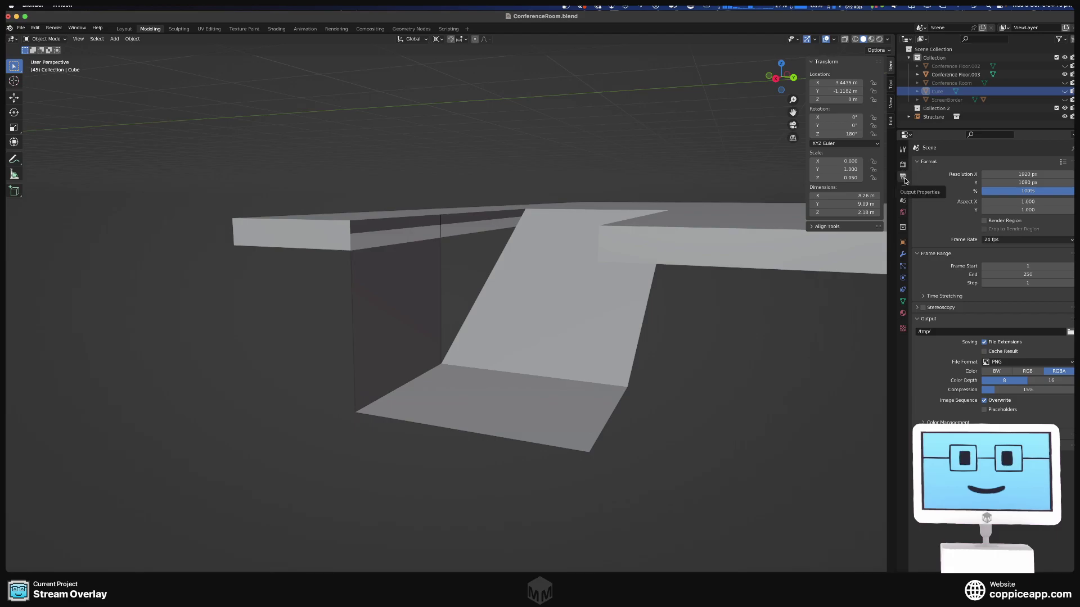
pyautogui.click(902, 189)
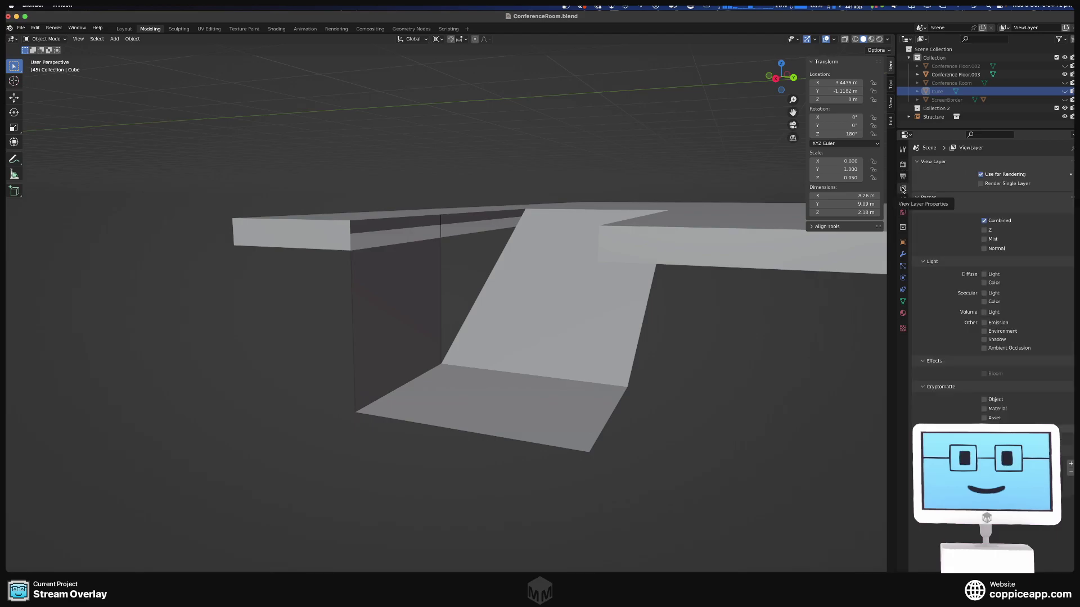
pyautogui.click(903, 200)
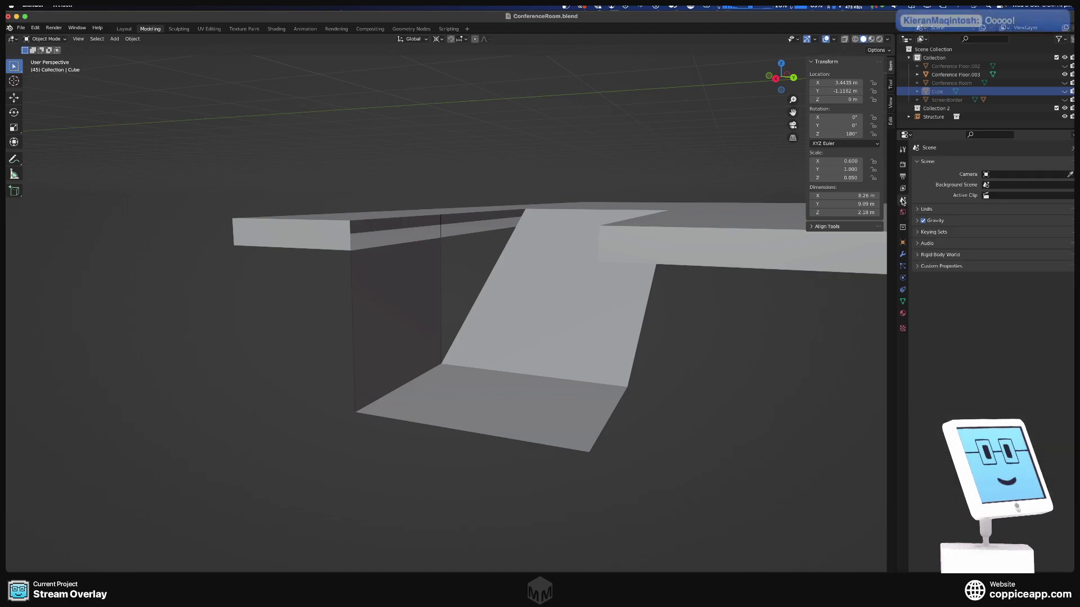
pyautogui.click(920, 268)
pyautogui.click(921, 256)
pyautogui.click(918, 210)
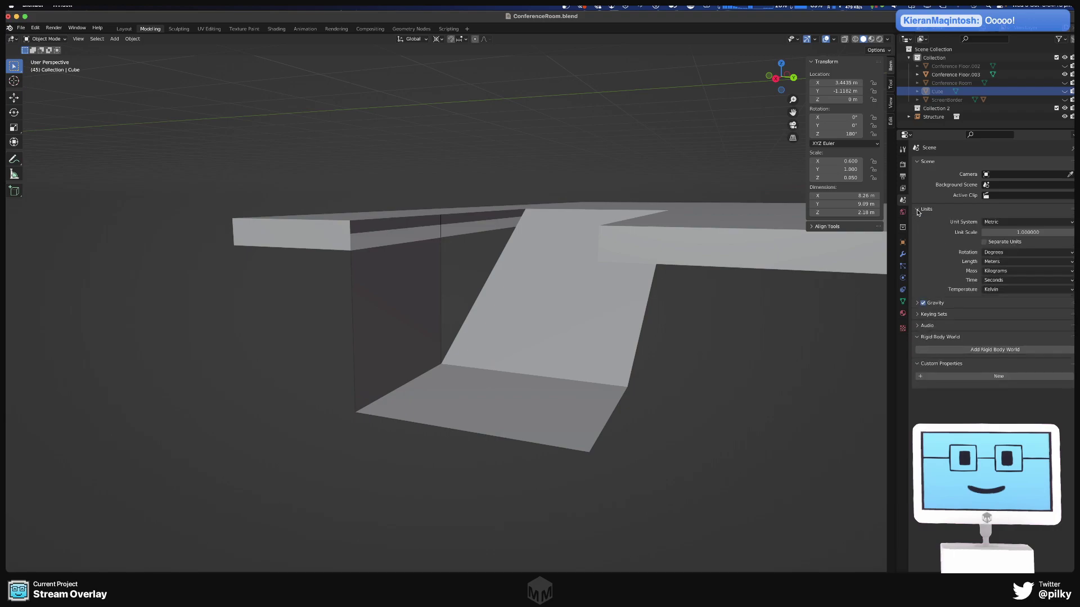
pyautogui.click(918, 211)
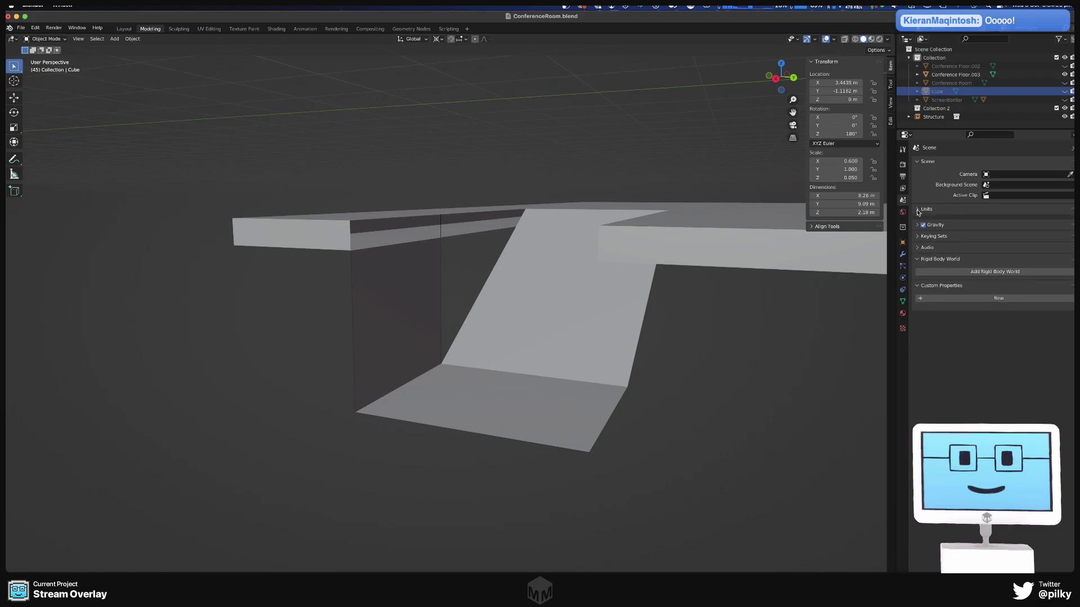
# - Darken the world's viewport display colour to an HSV value of 0.018
pyautogui.click(902, 213)
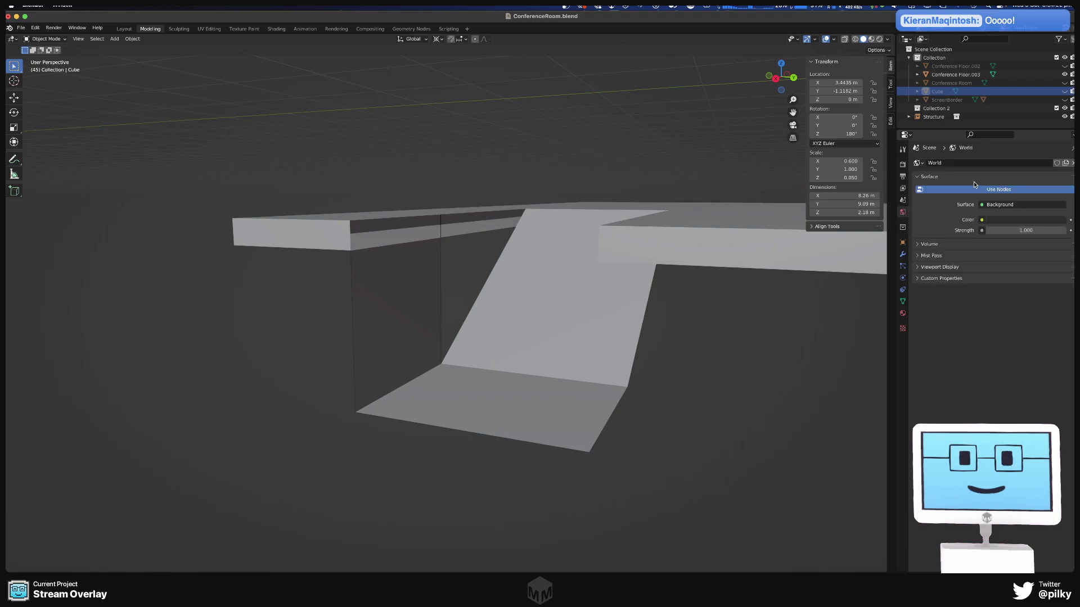
pyautogui.click(918, 267)
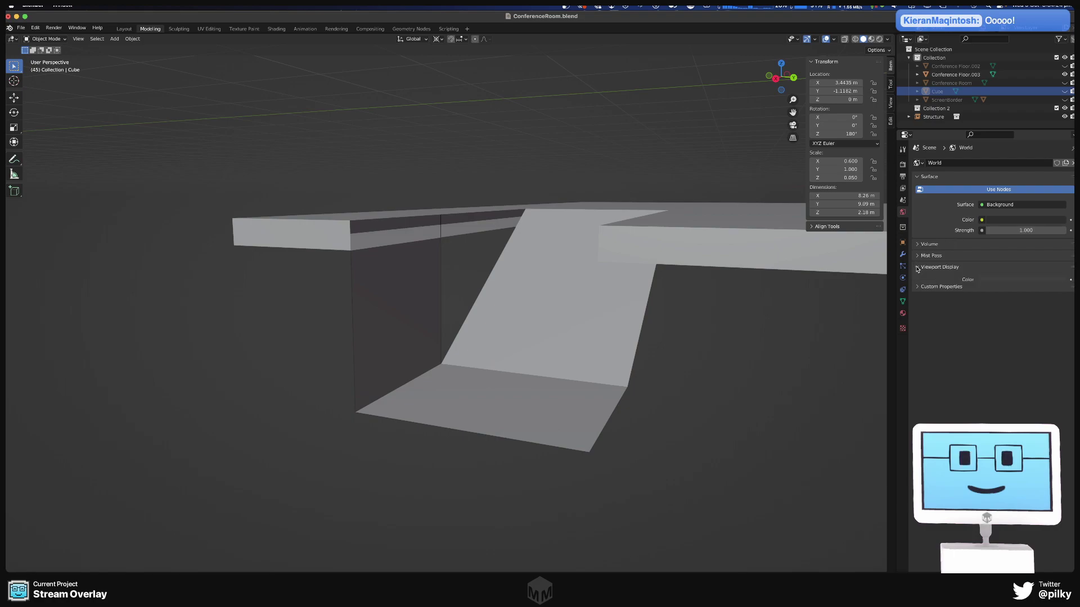
pyautogui.click(996, 280)
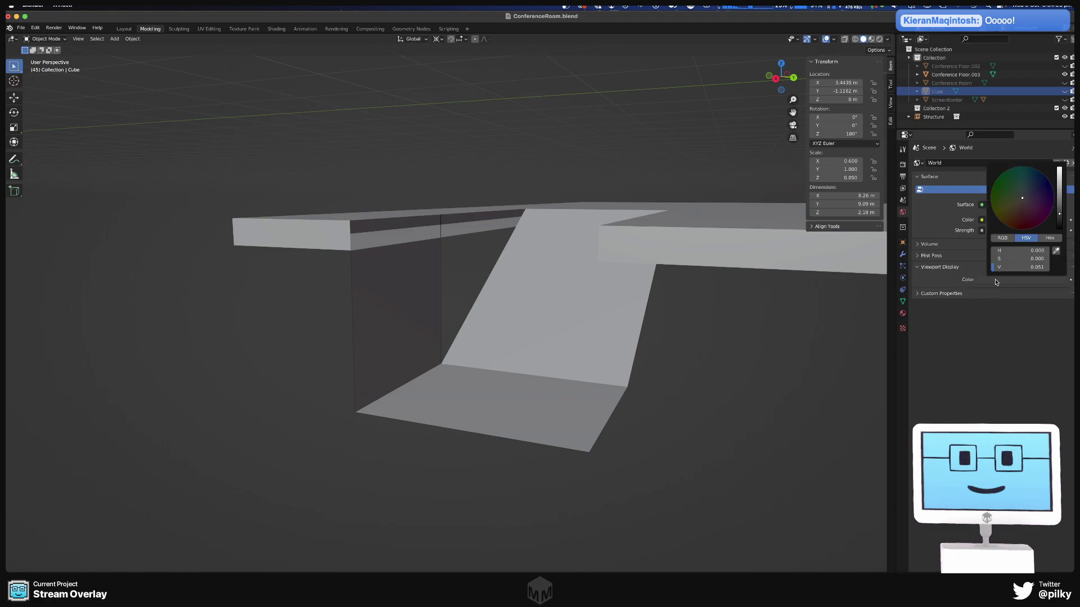
pyautogui.click(1034, 284)
pyautogui.moveTo(1060, 216)
pyautogui.mouseDown()
pyautogui.moveTo(1060, 194)
pyautogui.moveTo(1060, 221)
pyautogui.mouseUp()
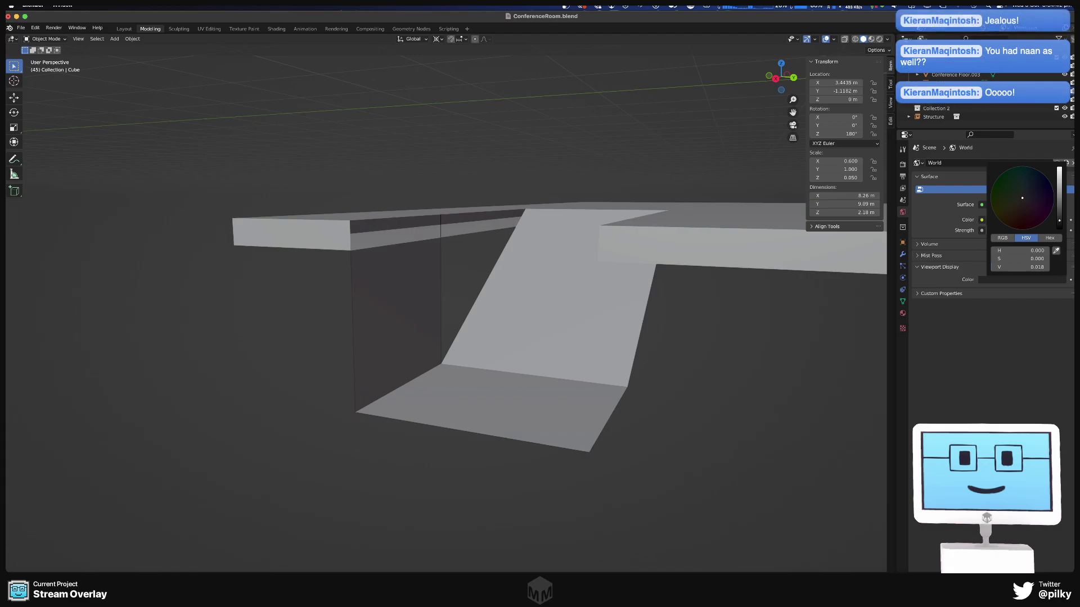
# - Examine the world's custom properties, mist pass and volume settings, the 3D view settings and the collection properties
pyautogui.click(919, 294)
pyautogui.click(917, 255)
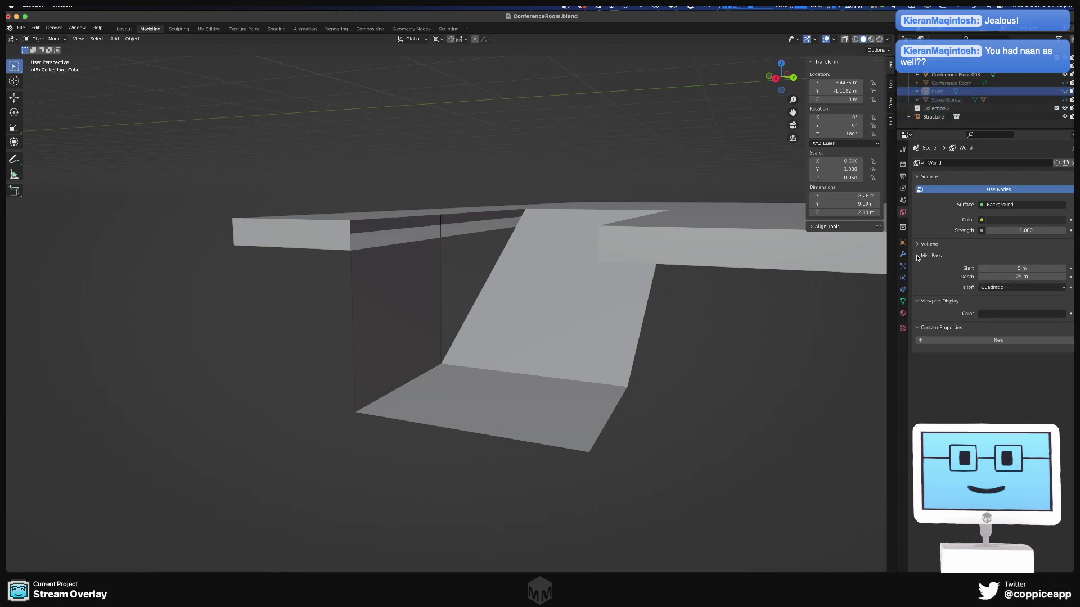
pyautogui.click(916, 255)
pyautogui.click(917, 245)
pyautogui.click(917, 245)
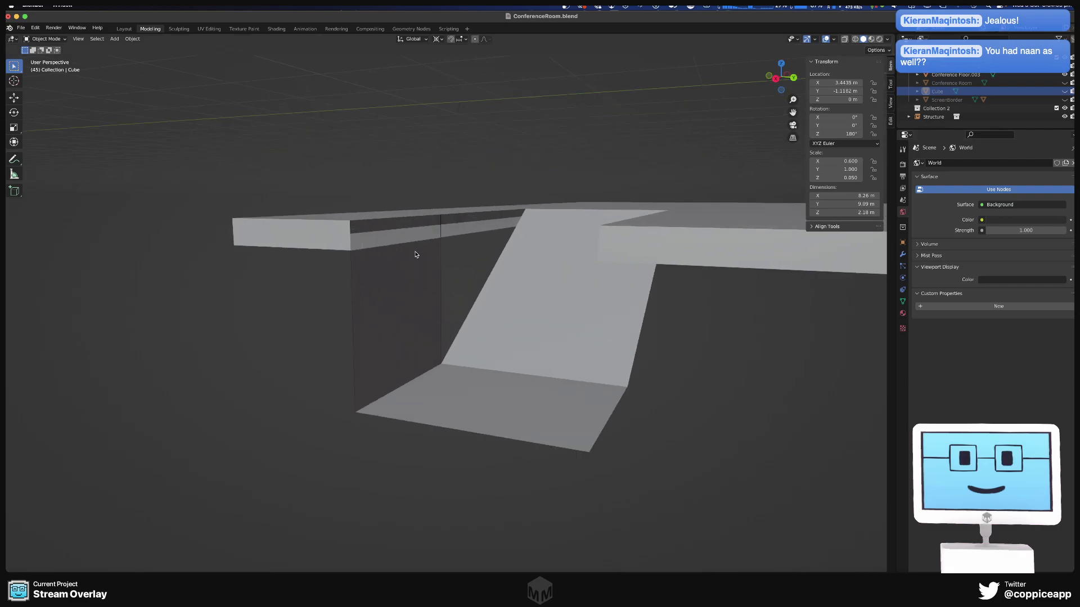
pyautogui.moveTo(387, 278)
pyautogui.mouseDown(button='middle')
pyautogui.moveTo(429, 241)
pyautogui.moveTo(465, 236)
pyautogui.moveTo(431, 272)
pyautogui.moveTo(369, 282)
pyautogui.moveTo(388, 276)
pyautogui.mouseUp(button='middle')
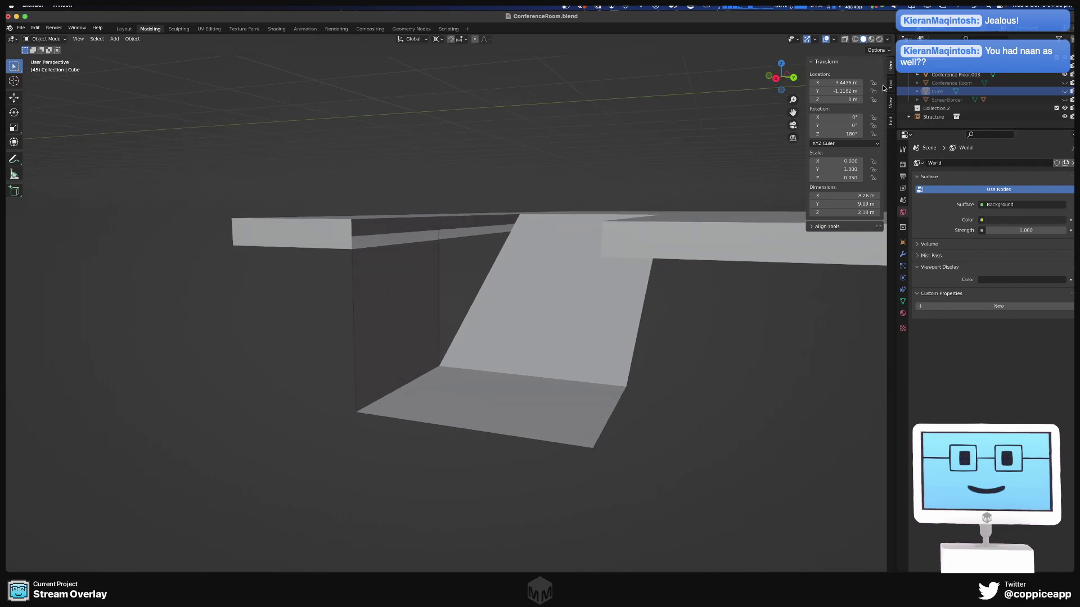
pyautogui.click(891, 103)
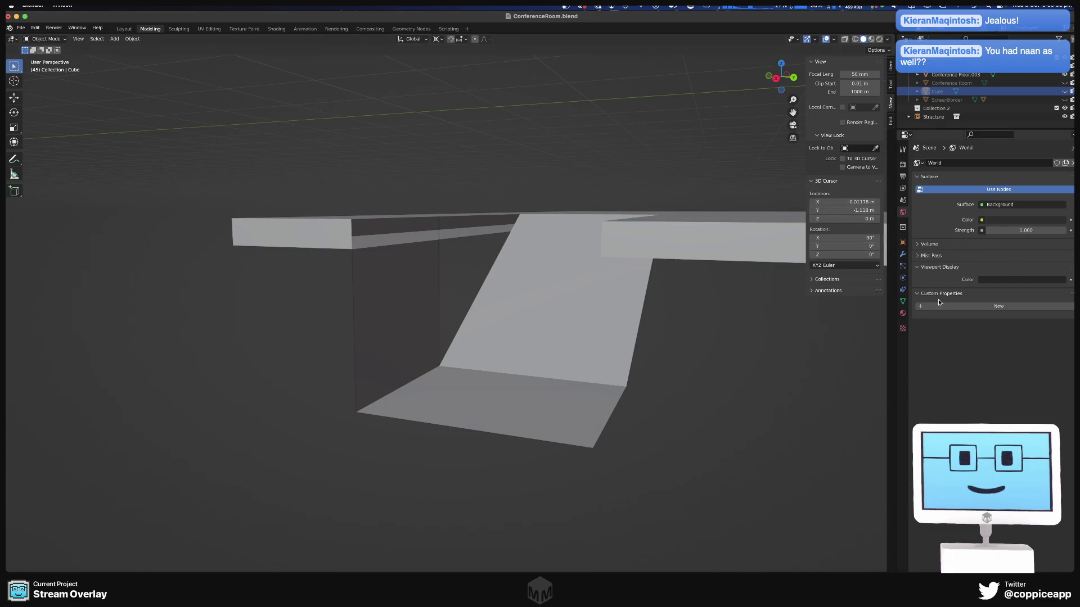
pyautogui.click(902, 242)
pyautogui.click(903, 228)
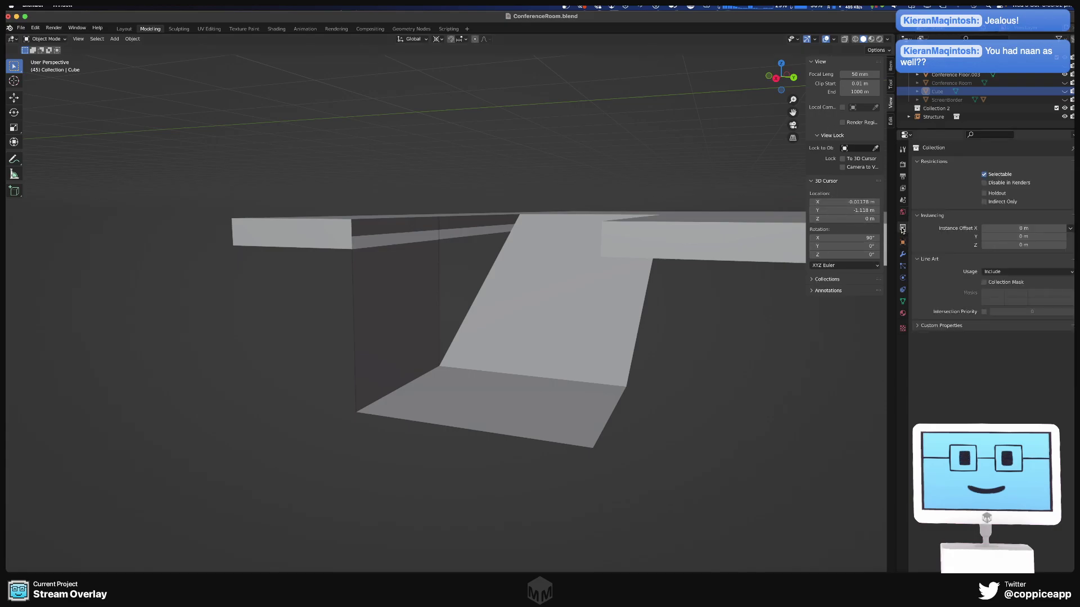
pyautogui.click(903, 315)
# - Keep the world's surface shader as Background, raise its strength and set its colour to white
pyautogui.click(902, 212)
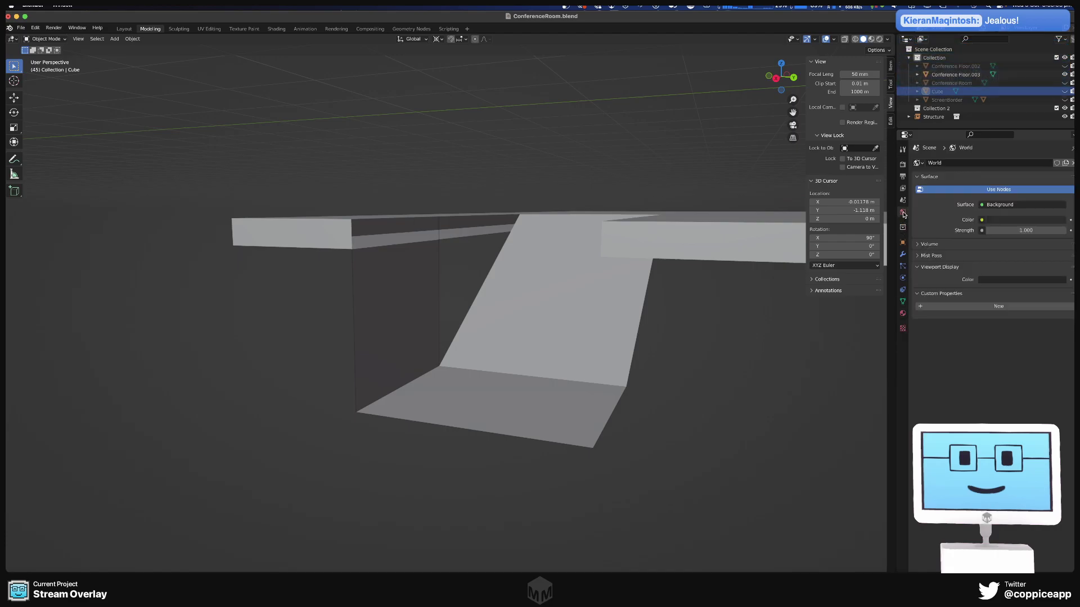
pyautogui.click(1022, 205)
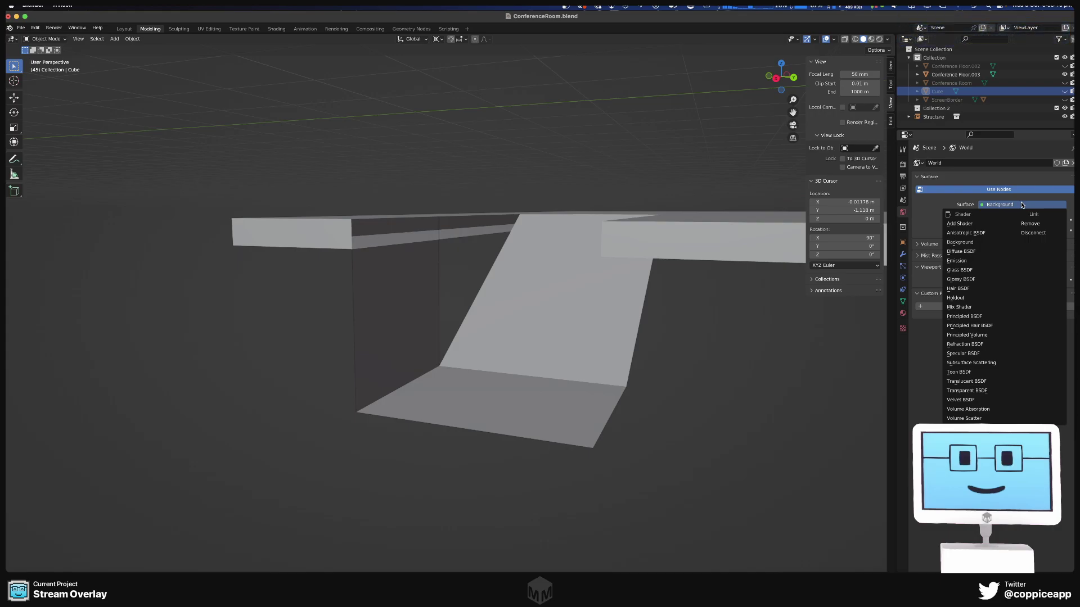
pyautogui.click(959, 242)
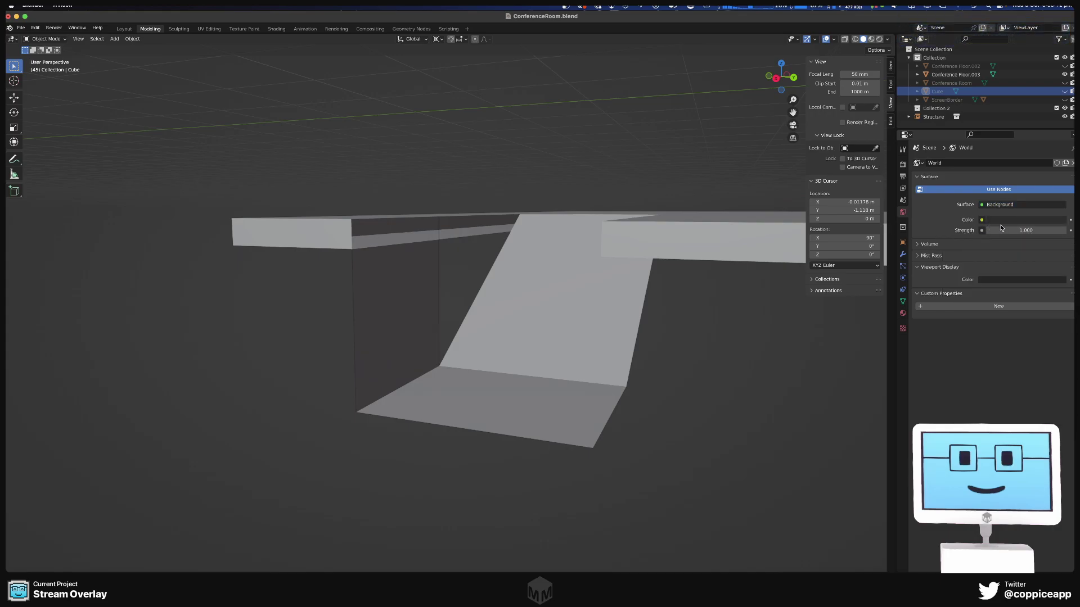
pyautogui.moveTo(1026, 230); pyautogui.dragTo(1046, 230)
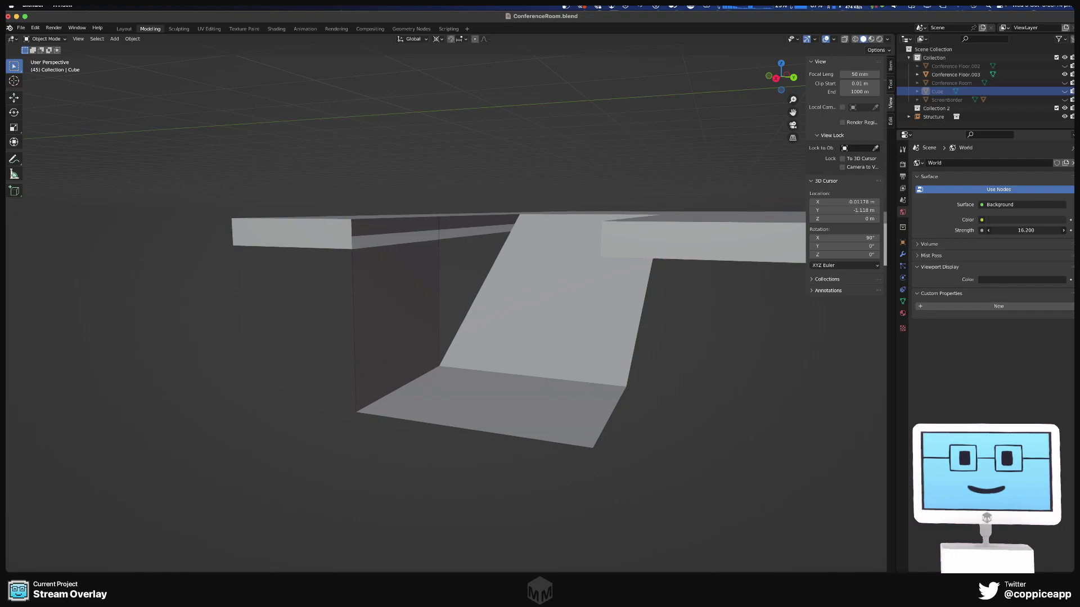
pyautogui.click(994, 220)
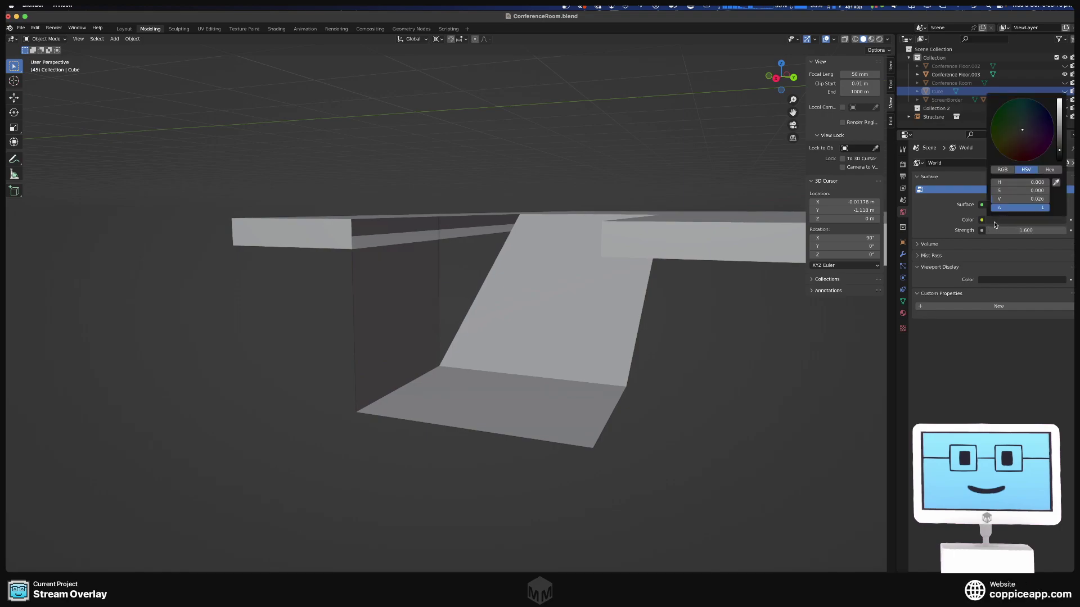
pyautogui.moveTo(1063, 117); pyautogui.dragTo(1061, 100)
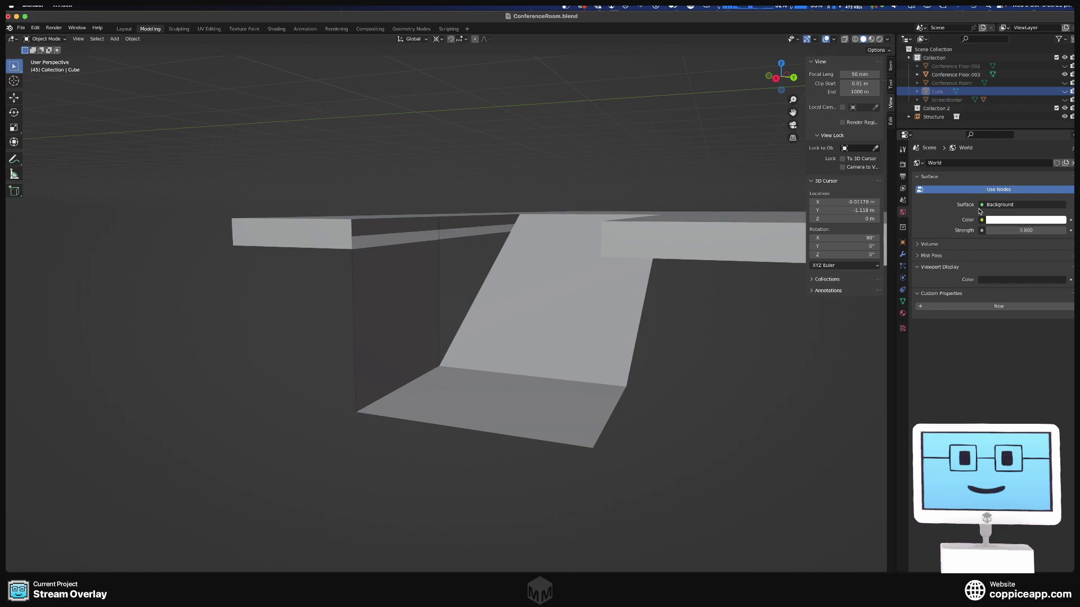
# - Lighten the world's viewport display colour to an HSV value of 0.198
pyautogui.click(1013, 220)
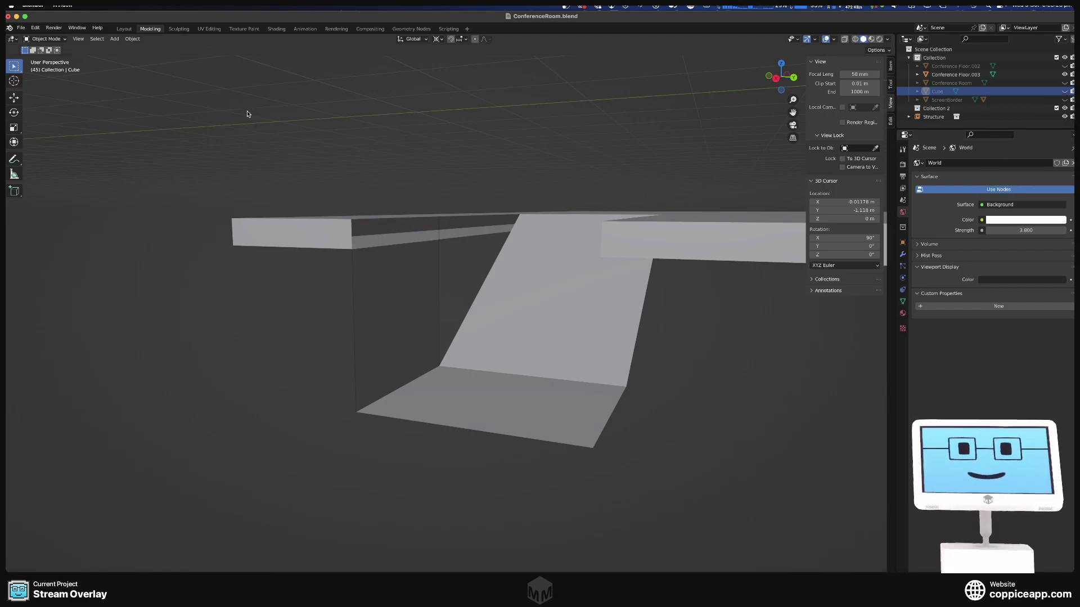
pyautogui.click(1007, 279)
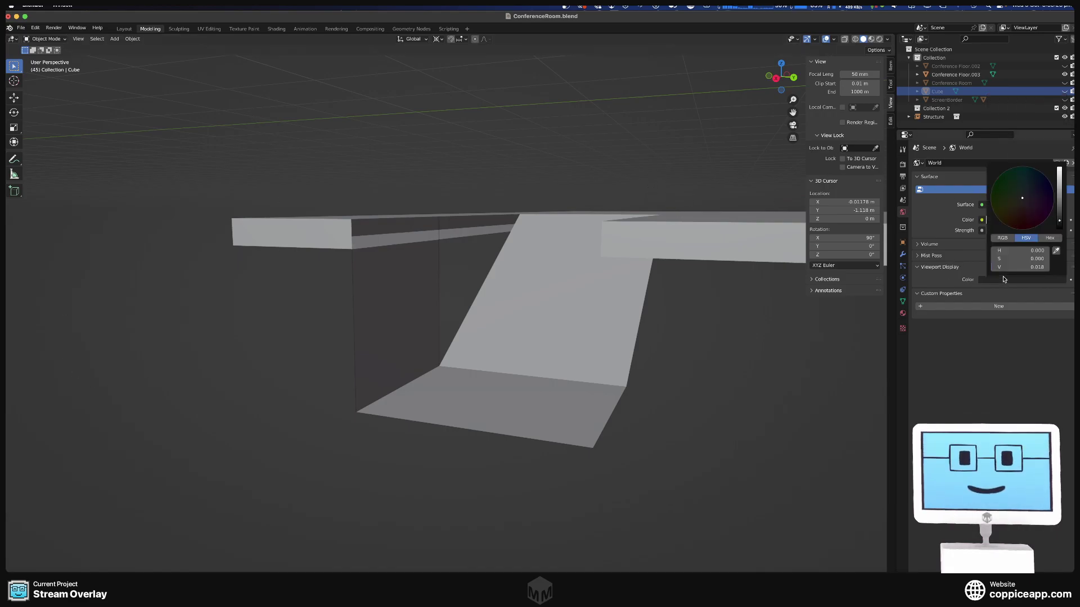
pyautogui.moveTo(1059, 222); pyautogui.dragTo(1059, 182)
pyautogui.moveTo(1019, 266); pyautogui.dragTo(998, 267)
# - Examine the world's volume and mist pass settings, and the scene, view layer, output and active tool properties for a background option
pyautogui.click(918, 245)
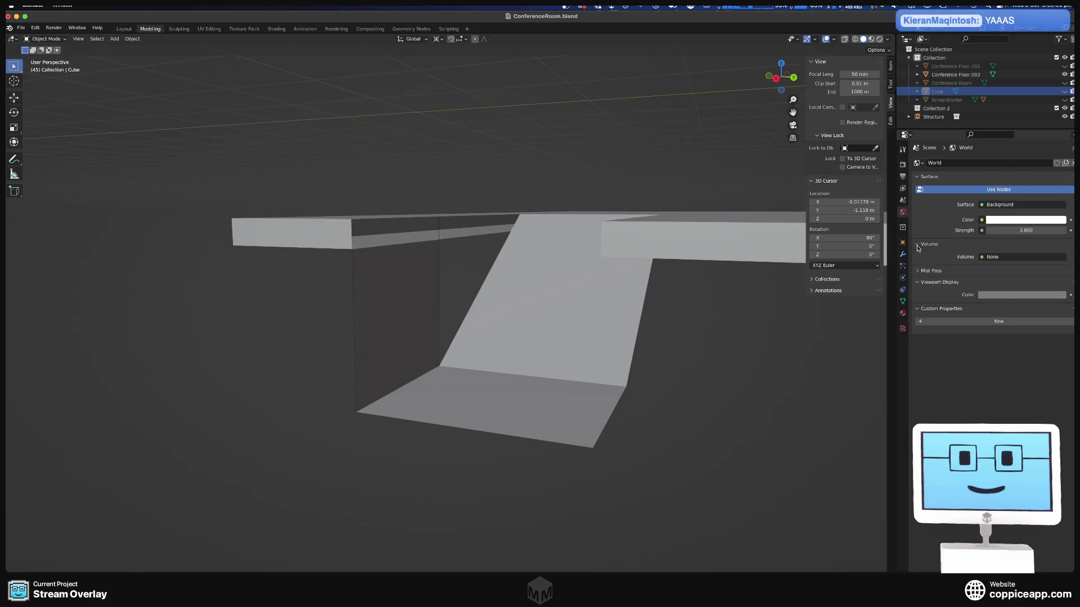
pyautogui.click(923, 271)
pyautogui.click(922, 271)
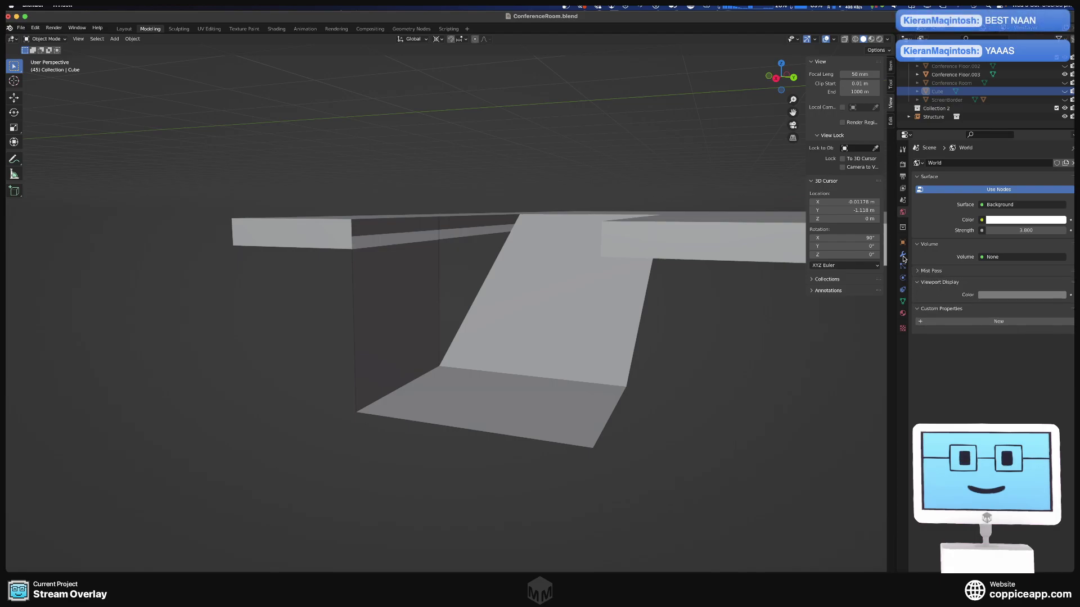
pyautogui.click(903, 201)
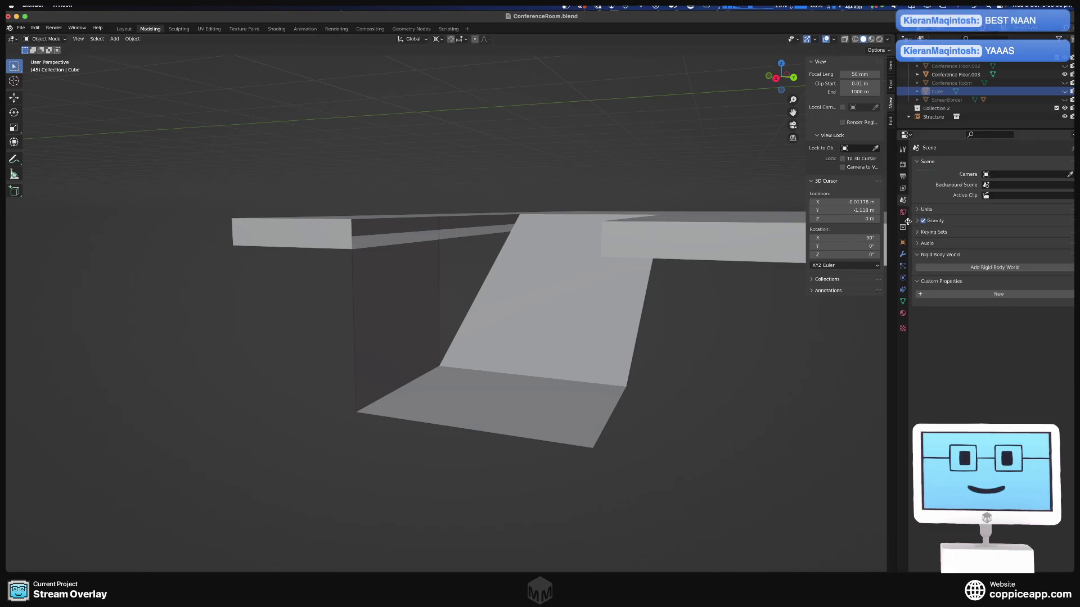
pyautogui.click(903, 186)
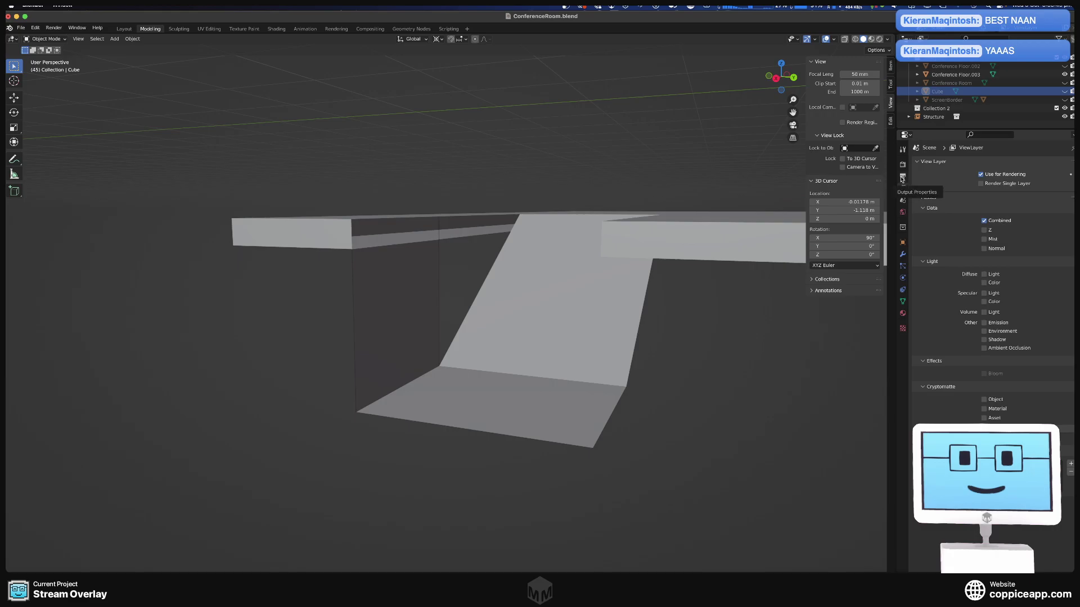
pyautogui.click(902, 178)
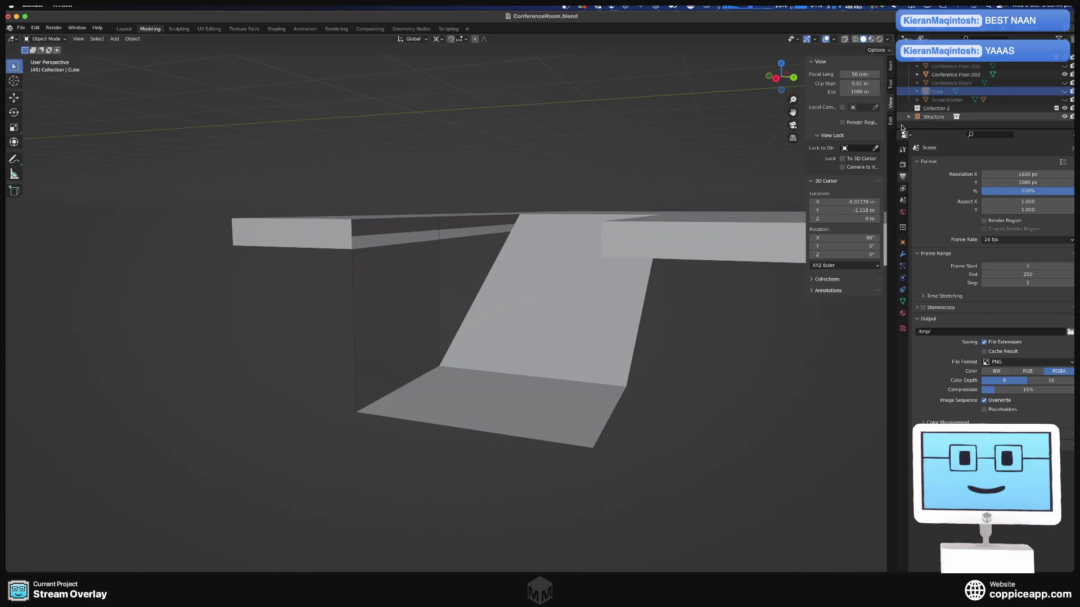
pyautogui.click(903, 150)
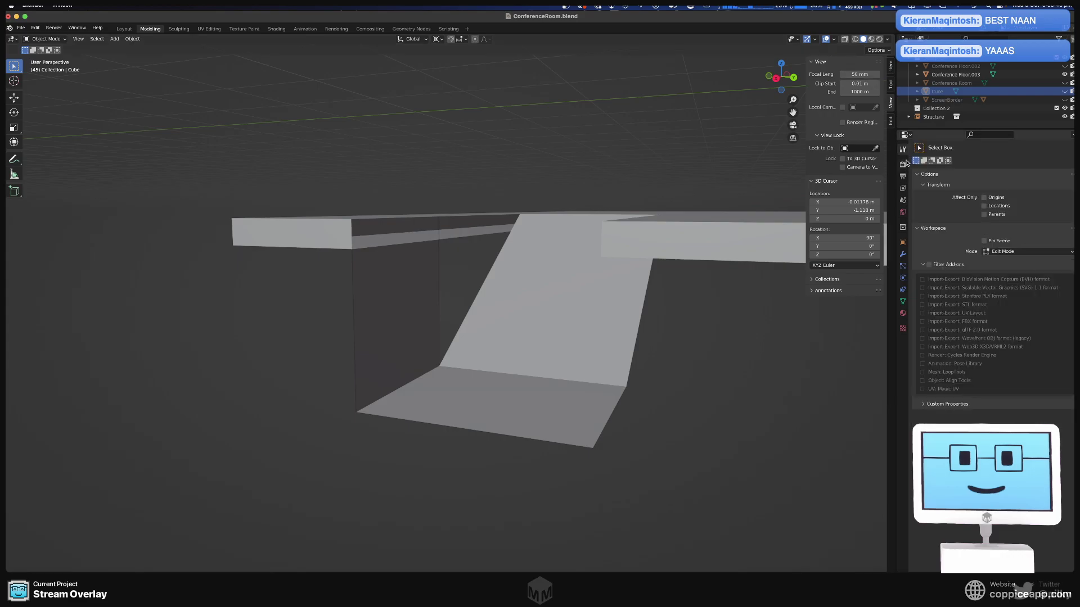
# - Examine the Eevee render settings for indirect lighting, colour management, depth of field, performance, volumetrics and shadows, plus the output settings
pyautogui.click(903, 165)
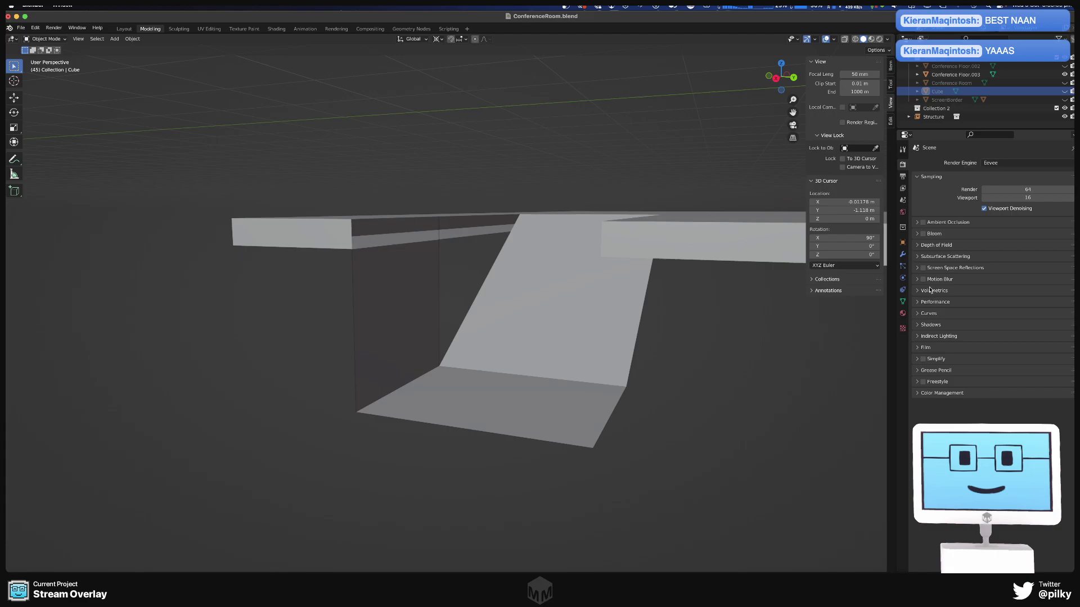
pyautogui.click(916, 337)
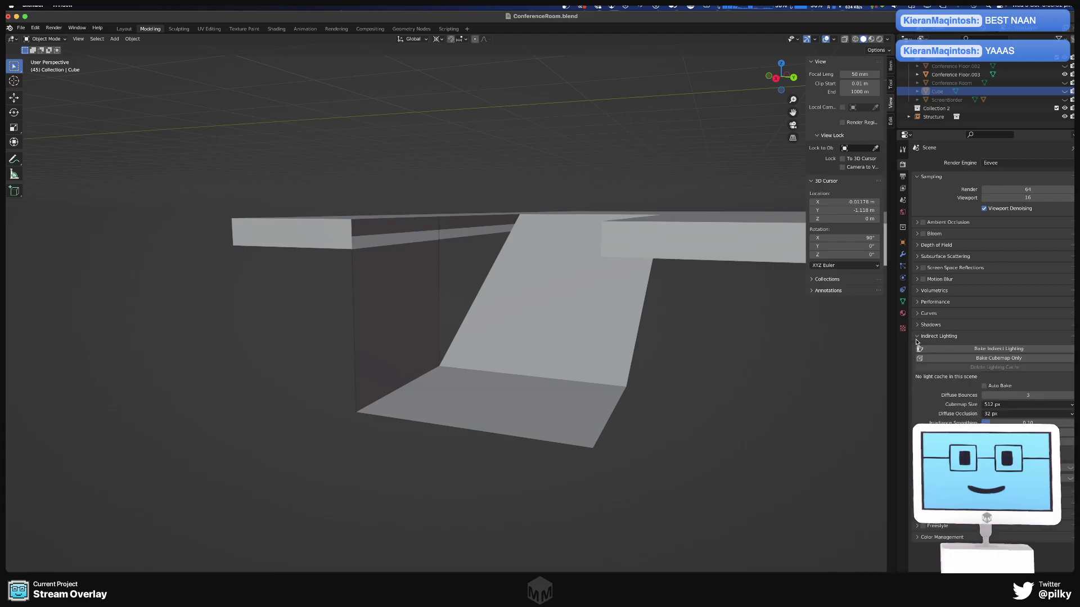
pyautogui.click(916, 337)
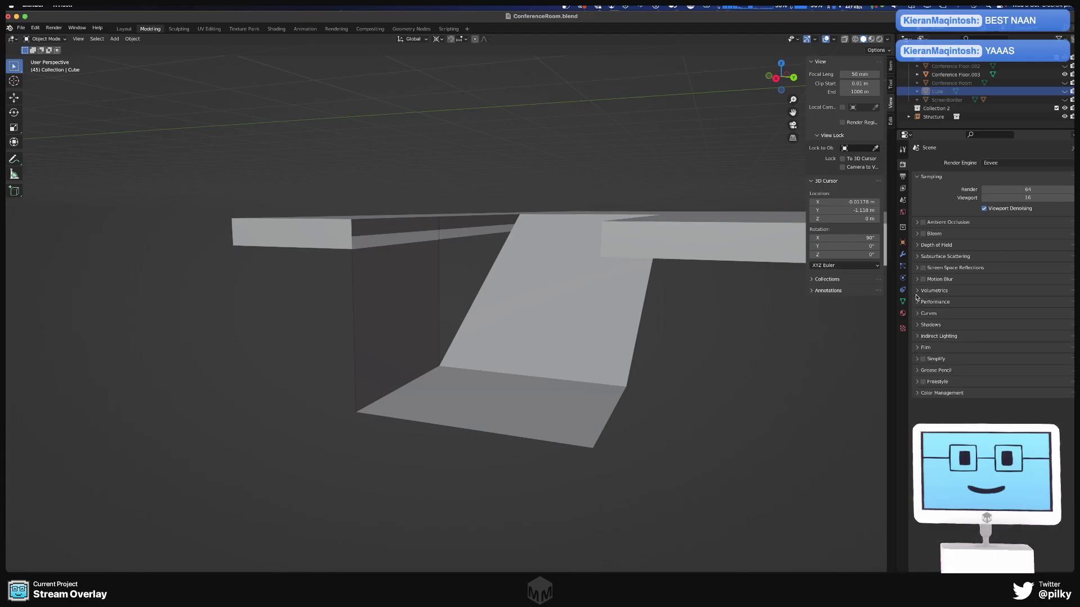
pyautogui.click(916, 394)
pyautogui.click(917, 393)
pyautogui.click(917, 243)
pyautogui.click(917, 243)
pyautogui.click(918, 302)
pyautogui.click(917, 302)
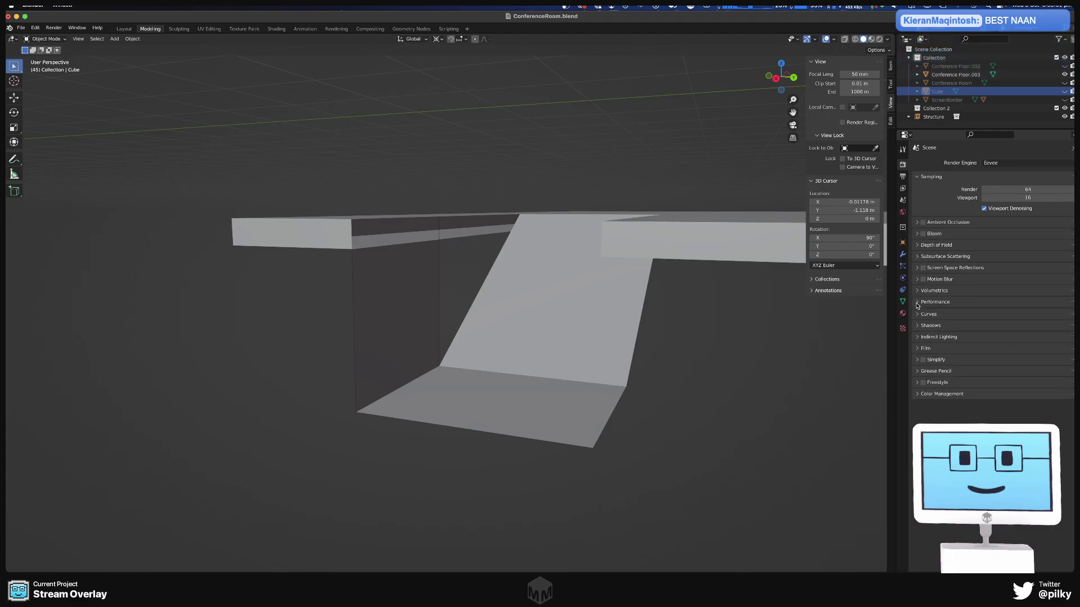
pyautogui.click(917, 290)
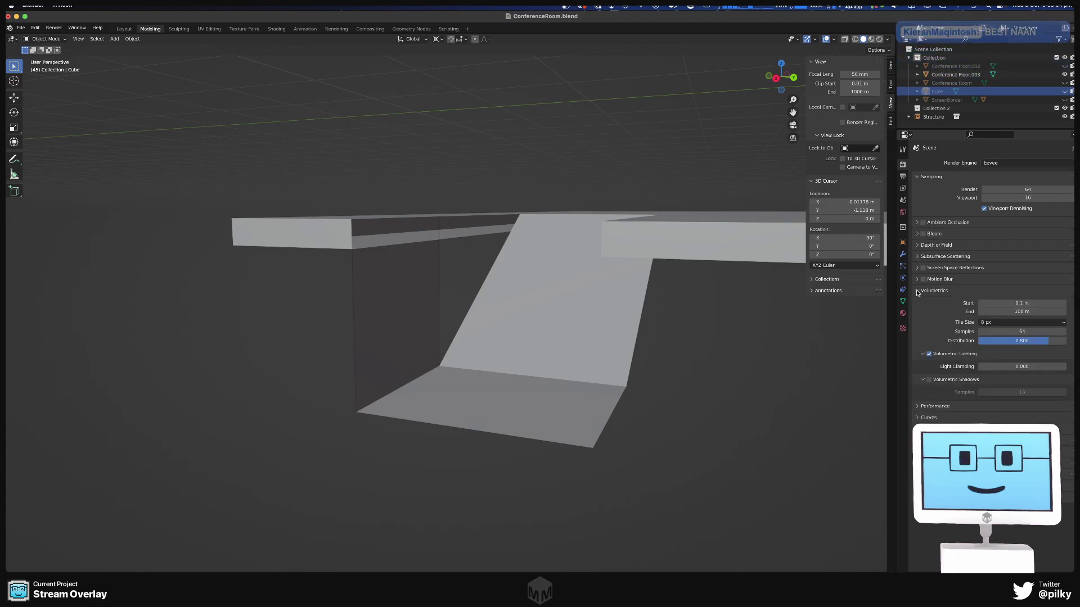
pyautogui.click(917, 290)
pyautogui.click(917, 325)
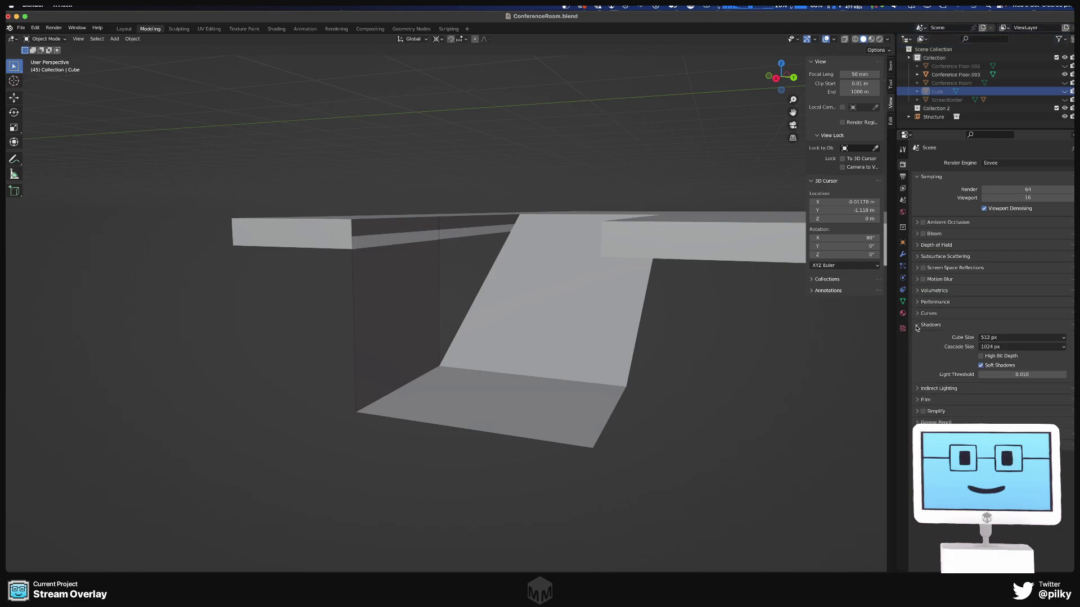
pyautogui.click(917, 325)
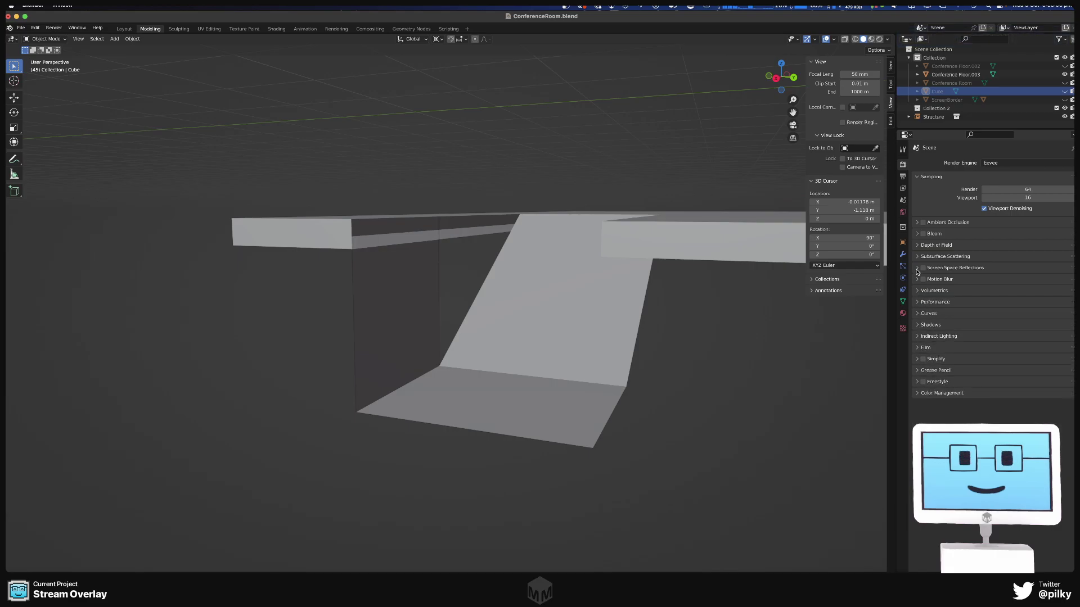
pyautogui.click(904, 178)
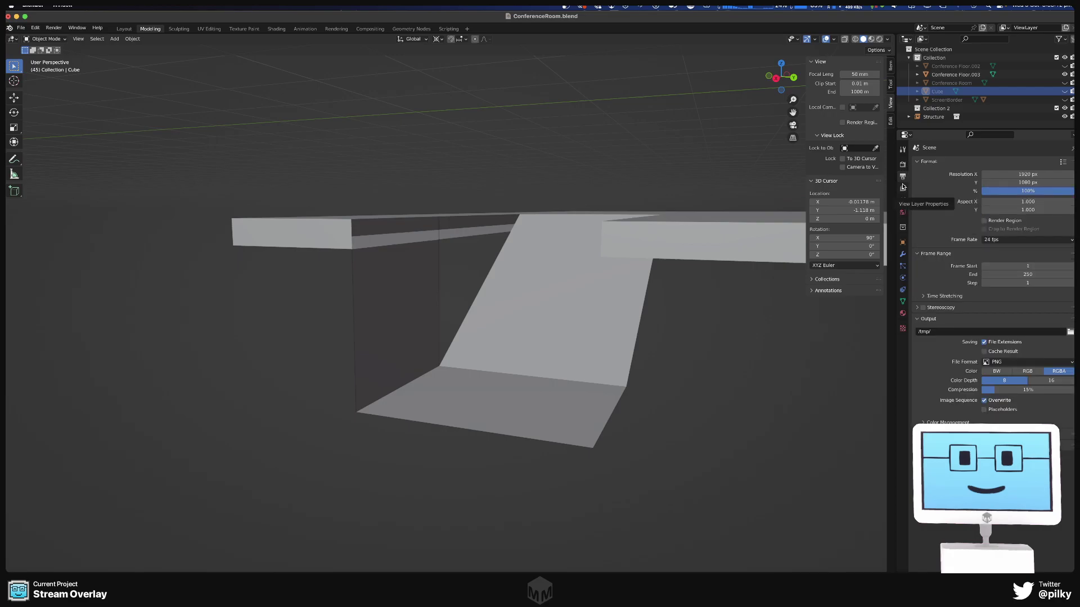
# - Darken the world's viewport display colour to a dark grey, leaving the world's name as World
pyautogui.click(904, 214)
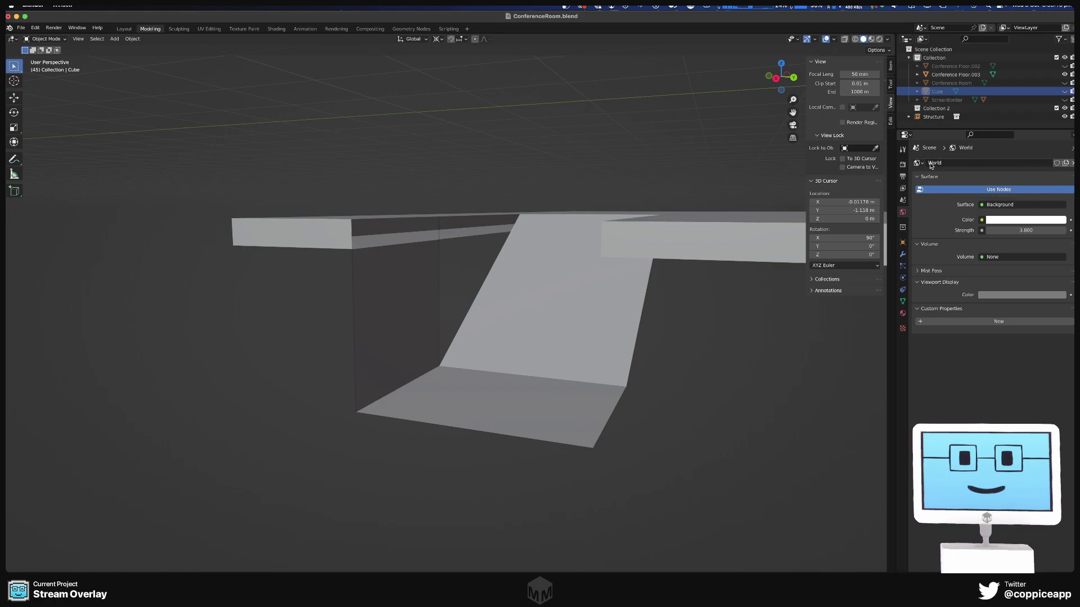
pyautogui.doubleClick(957, 162)
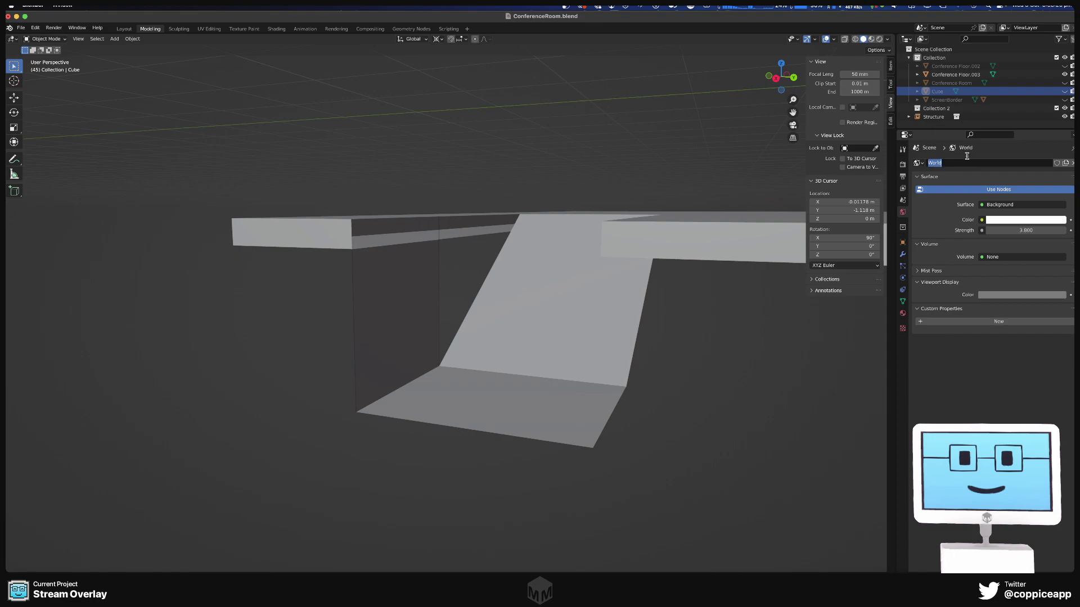
pyautogui.press('Escape')
pyautogui.click(995, 296)
pyautogui.click(1058, 295)
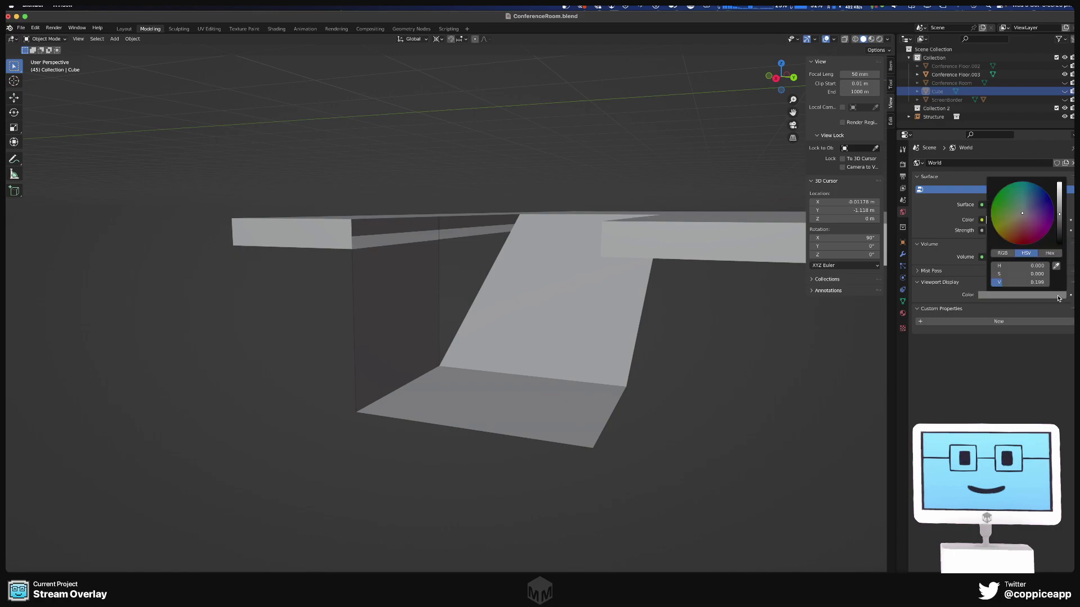
pyautogui.click(1059, 228)
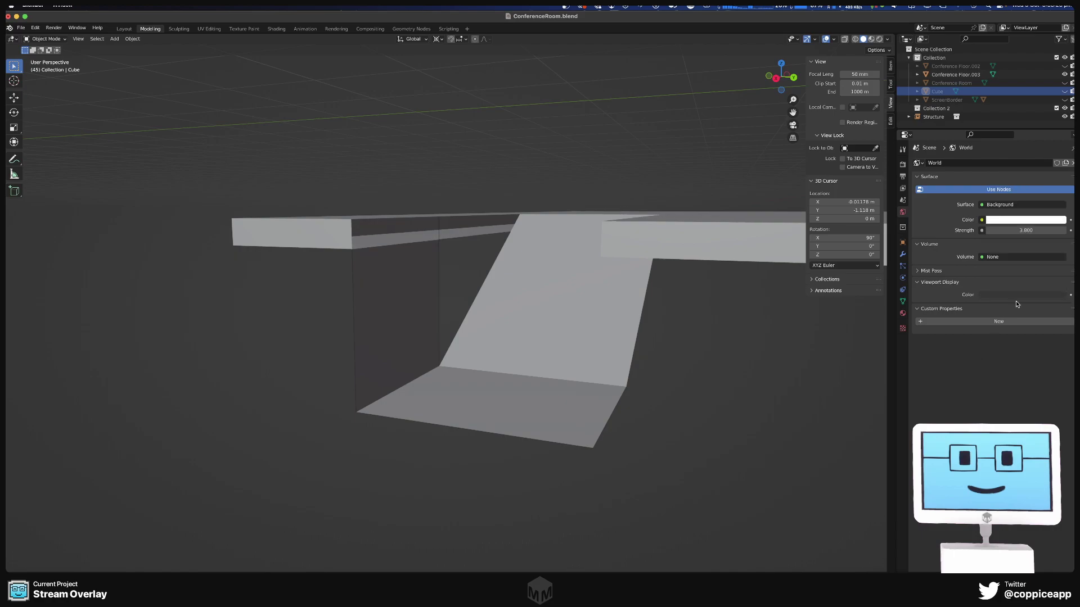
pyautogui.click(1019, 221)
pyautogui.click(919, 271)
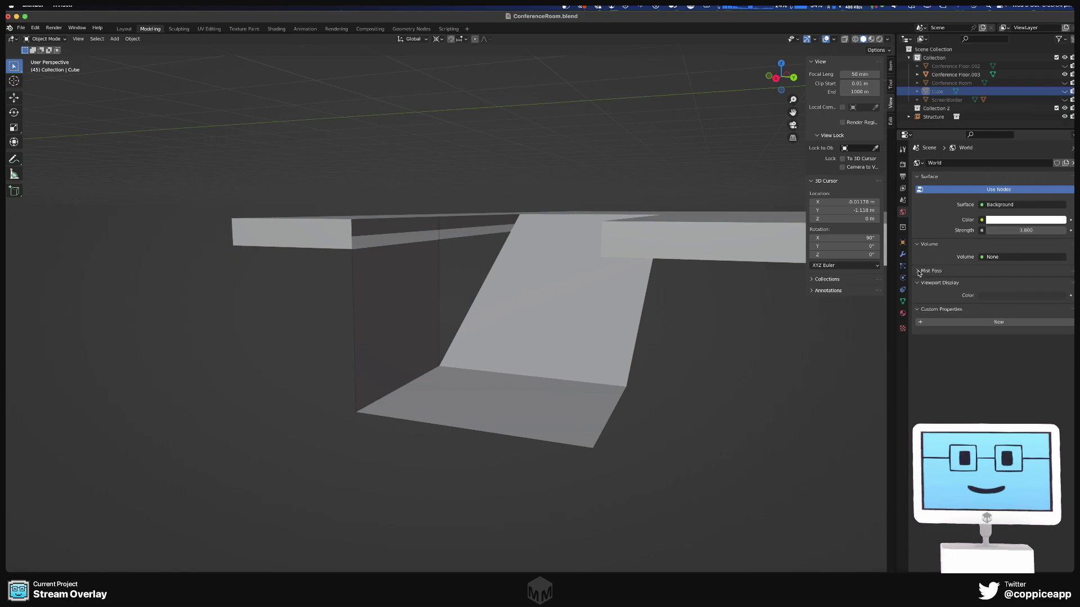
pyautogui.click(1011, 221)
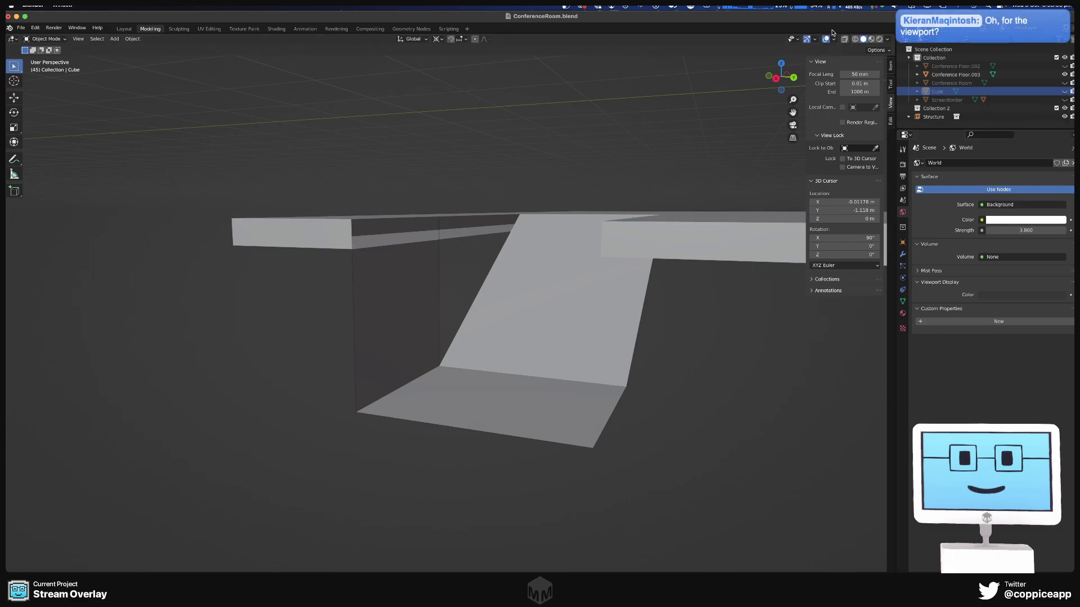
# - Darken the world's surface colour to an HSV value of 0.023 while previewing in rendered shading, and return the viewport to solid shading
pyautogui.click(854, 39)
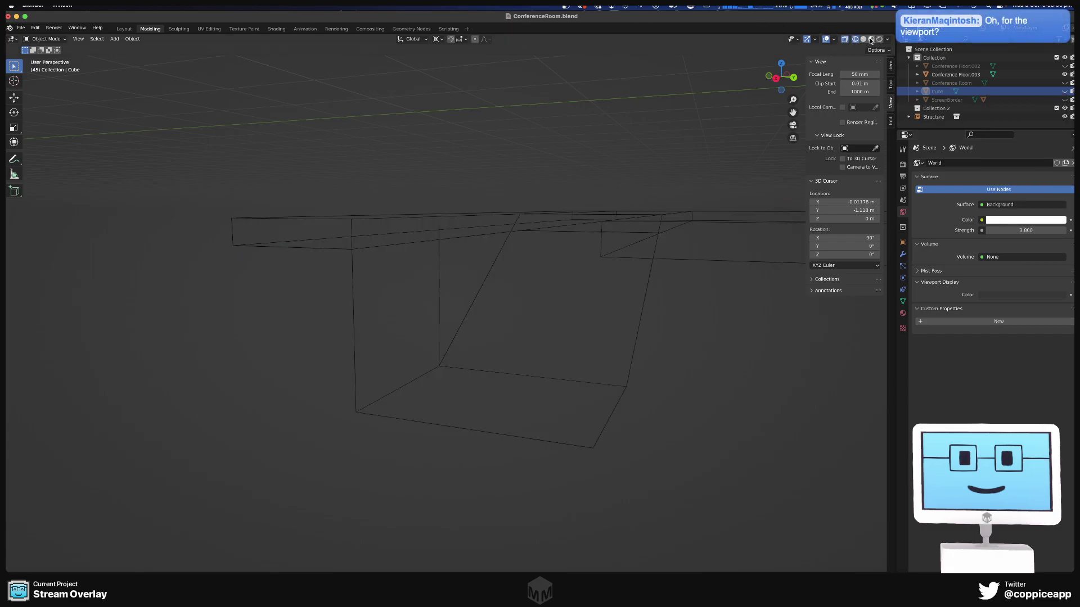
pyautogui.click(870, 40)
pyautogui.click(868, 39)
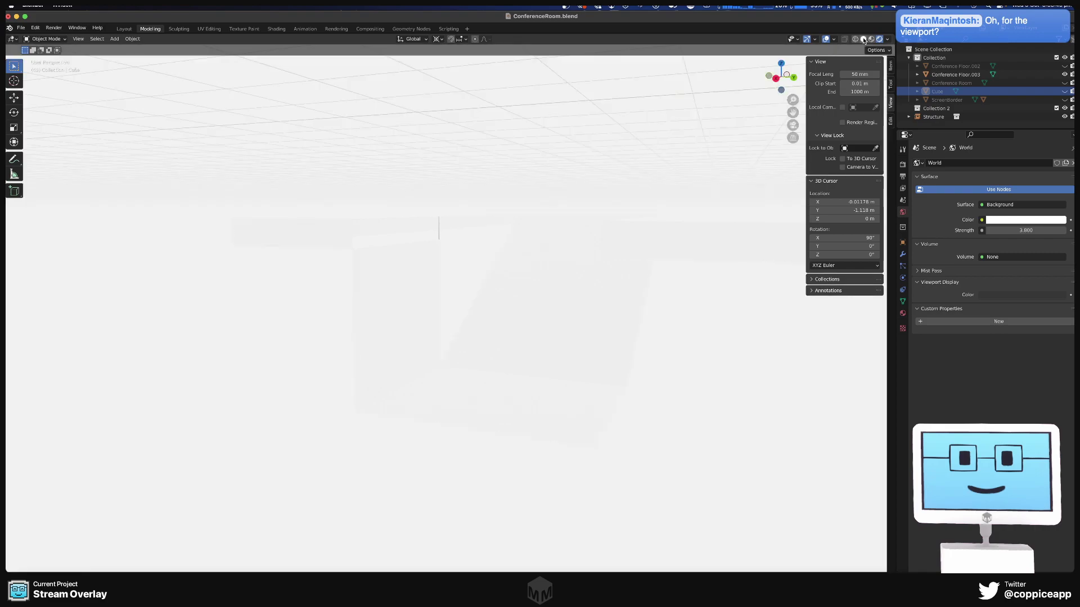
pyautogui.click(1017, 220)
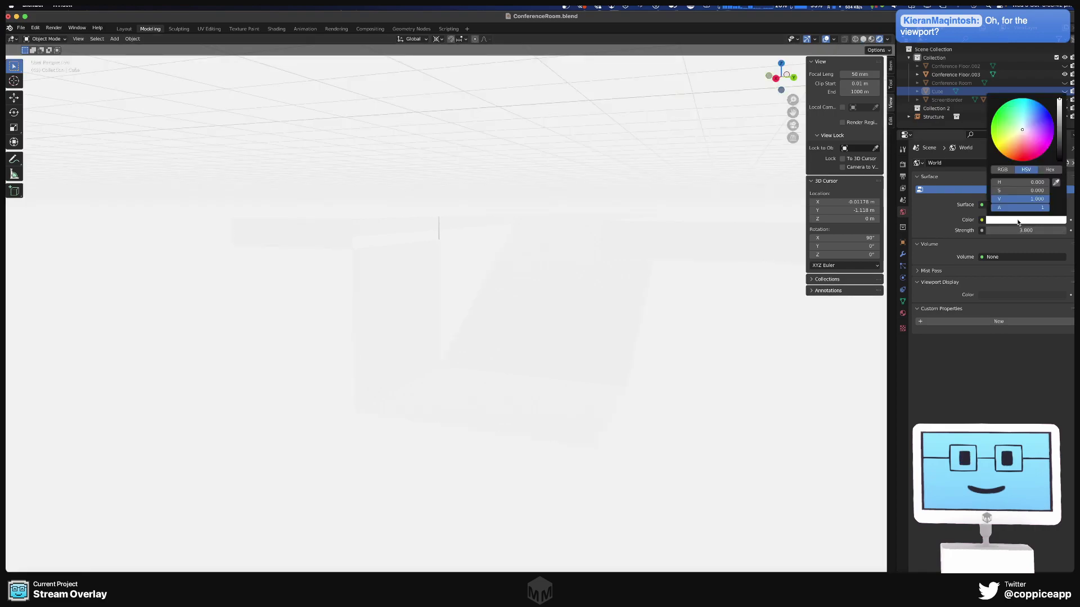
pyautogui.moveTo(1024, 199); pyautogui.dragTo(982, 198)
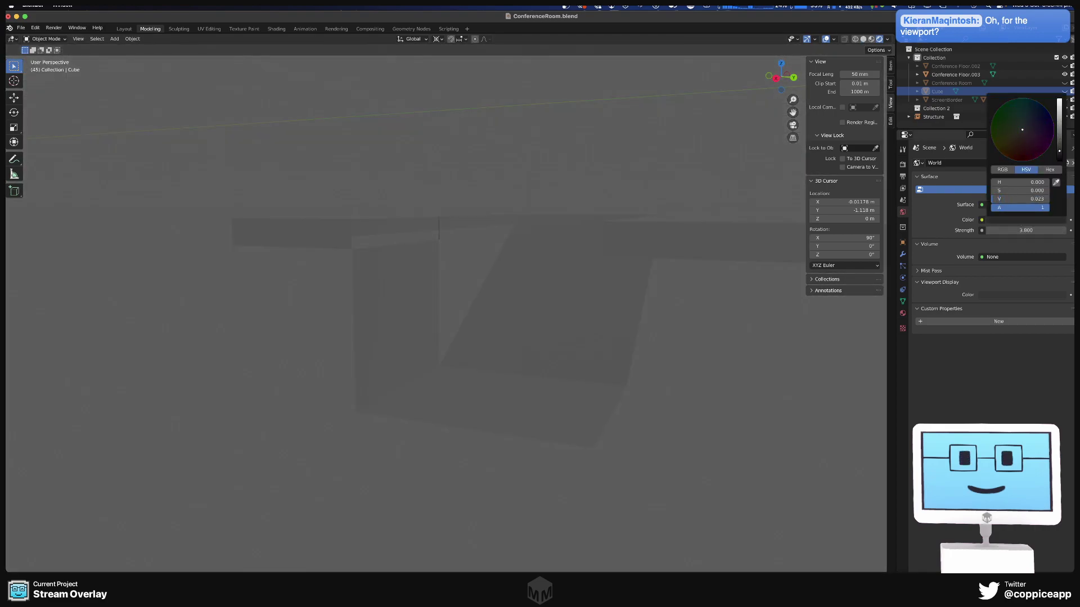
pyautogui.click(863, 39)
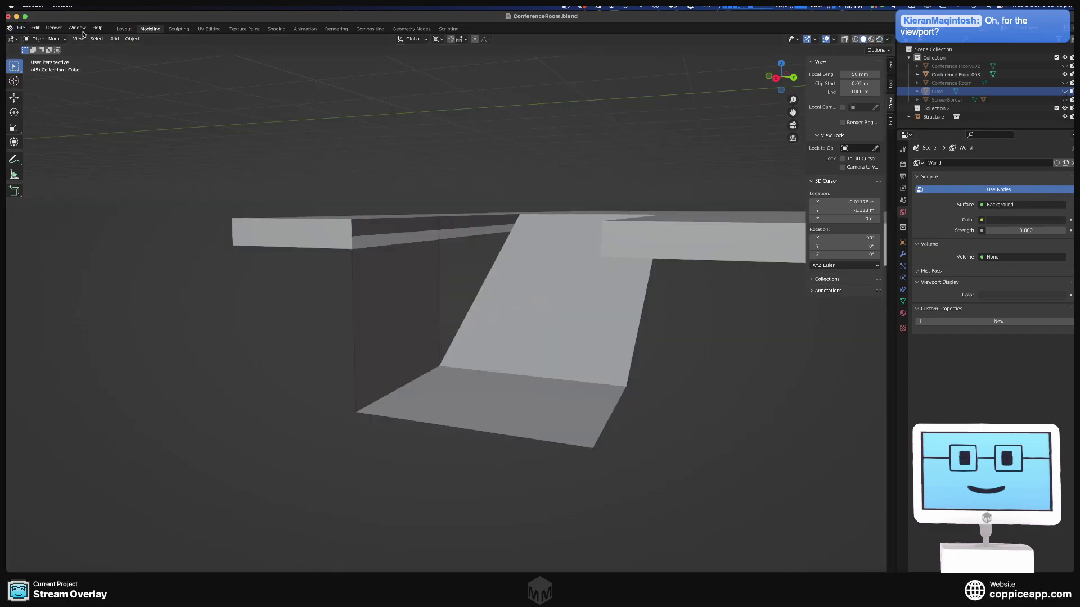
# - Check the 3D view's edit, tool, view and item settings for a background colour option
pyautogui.click(891, 120)
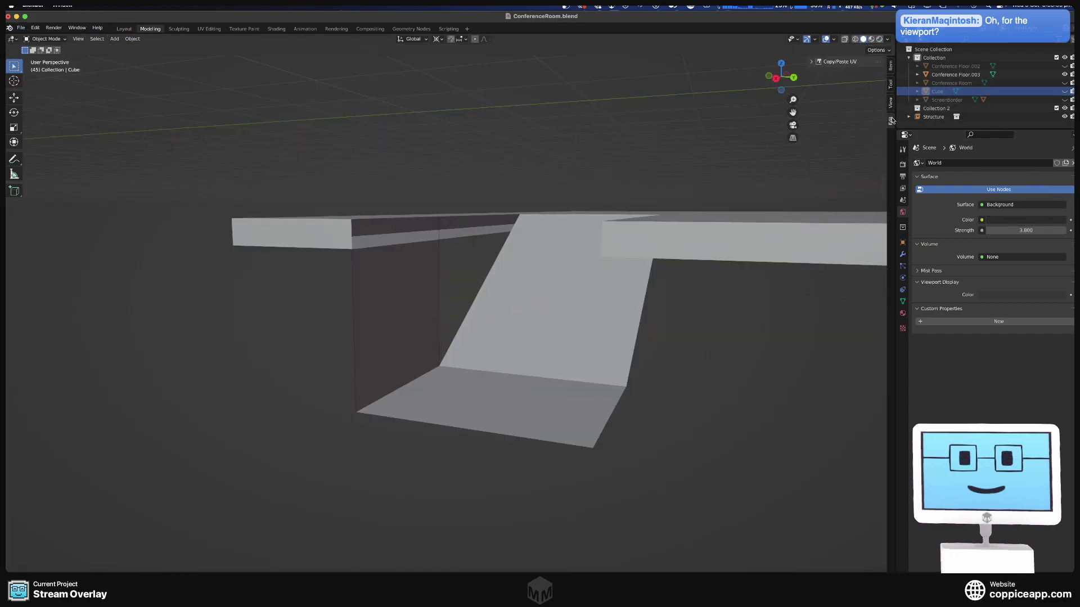
pyautogui.click(890, 84)
pyautogui.click(891, 102)
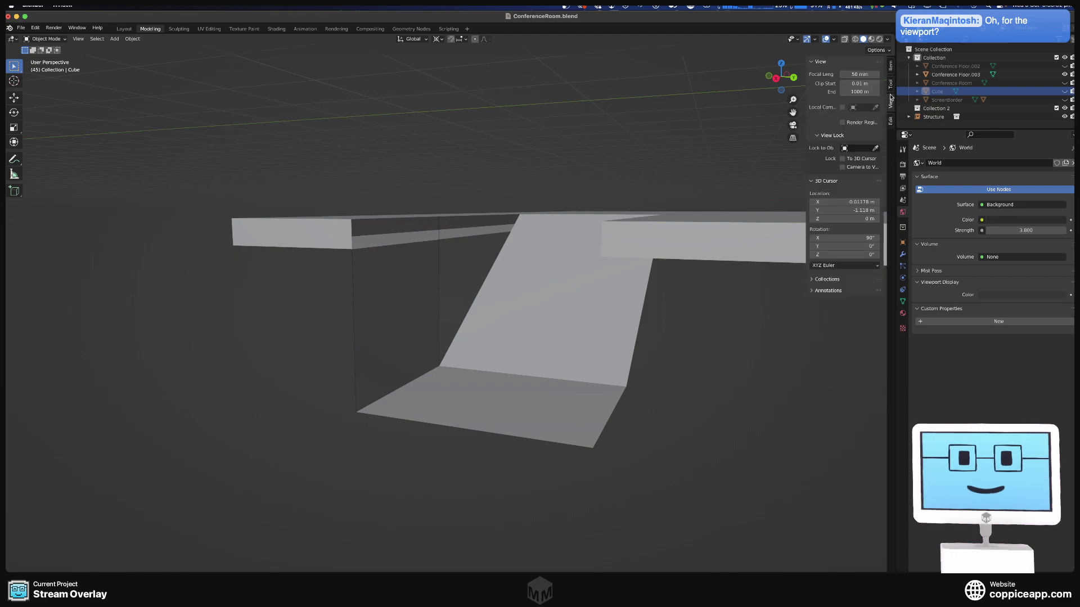
pyautogui.click(891, 66)
pyautogui.click(886, 50)
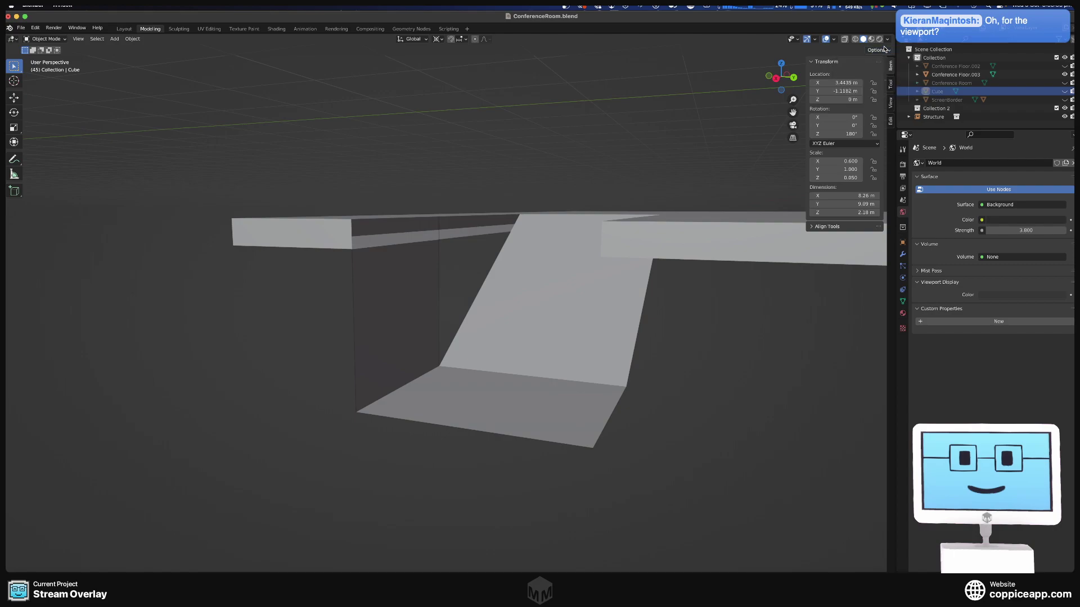
# - Open the preferences and look through the interface, viewport and theme settings for the viewport's background colour
pyautogui.click(33, 28)
pyautogui.click(82, 149)
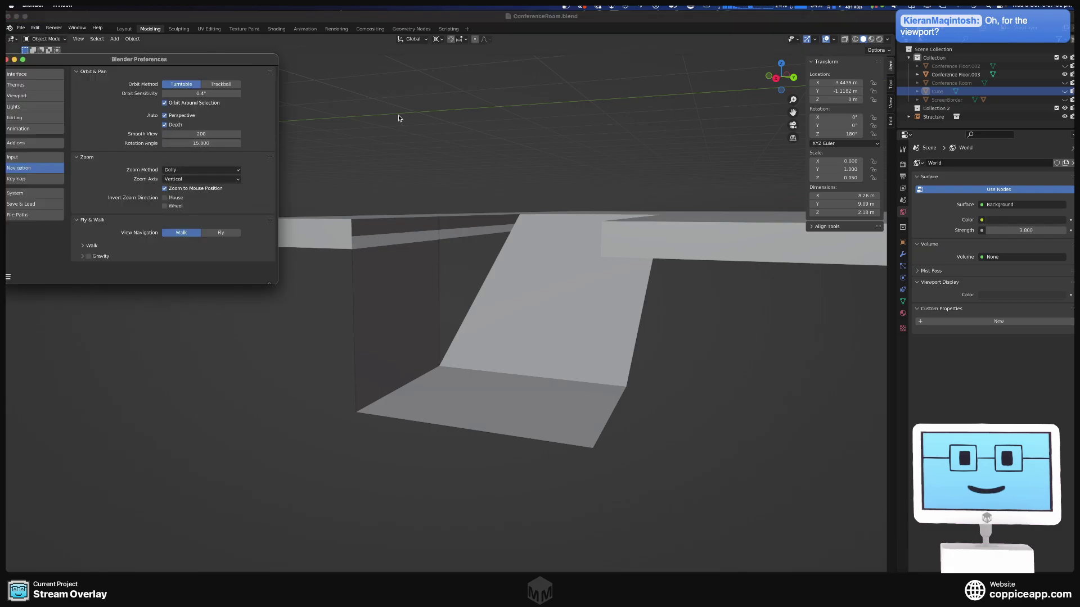
pyautogui.click(45, 73)
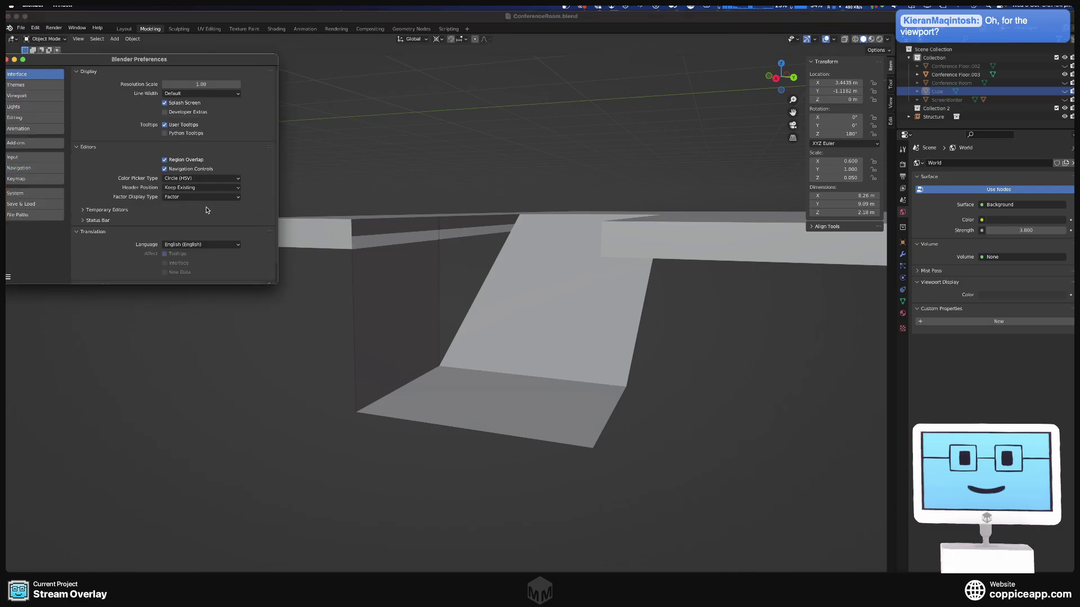
pyautogui.scroll(-1, 206, 210)
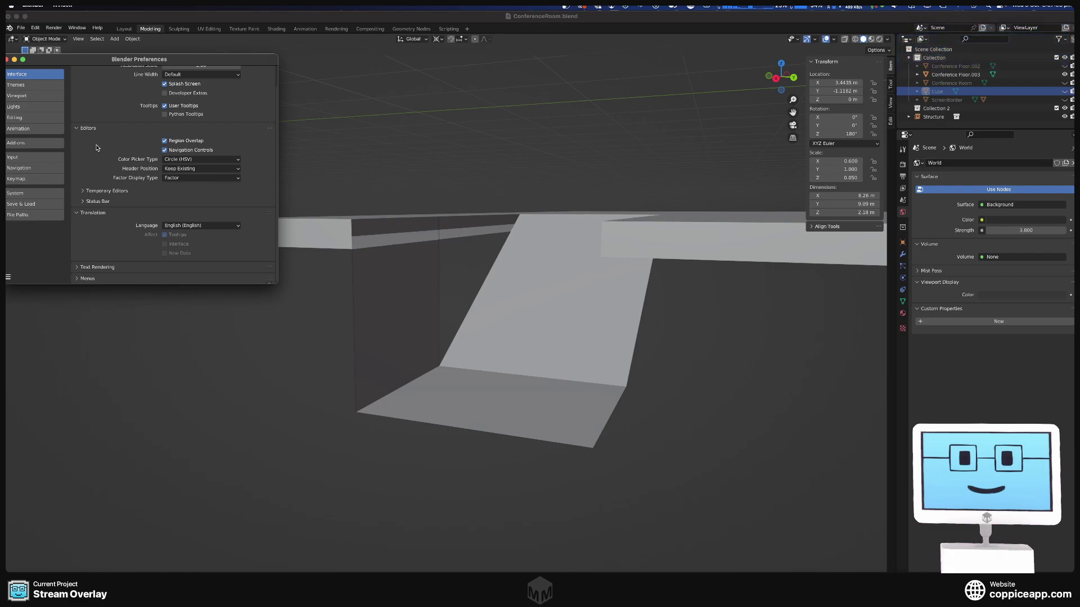
pyautogui.scroll(1, 95, 145)
pyautogui.click(34, 97)
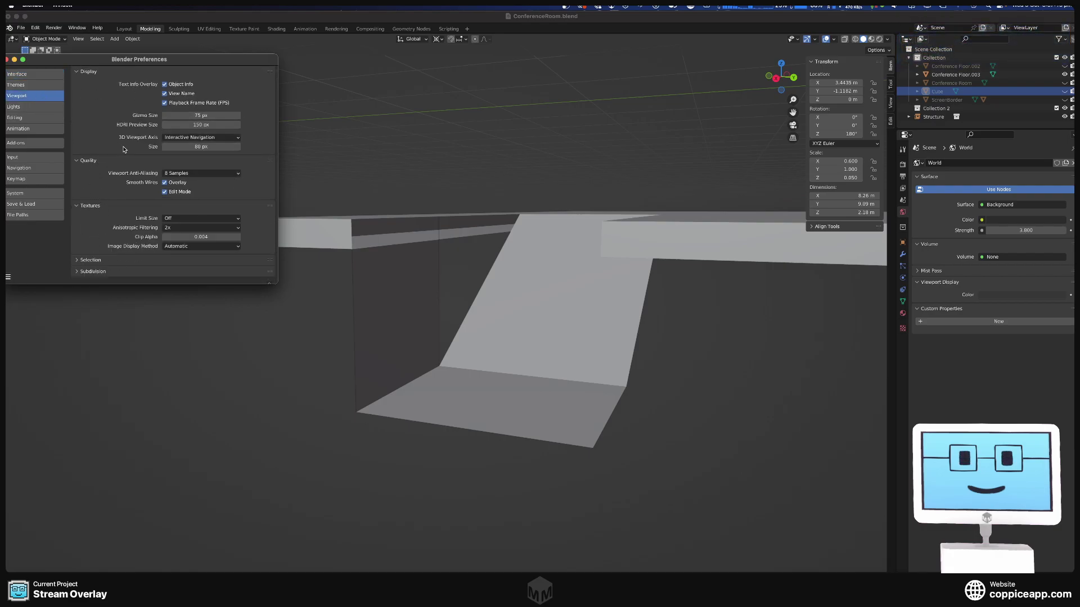
pyautogui.click(44, 83)
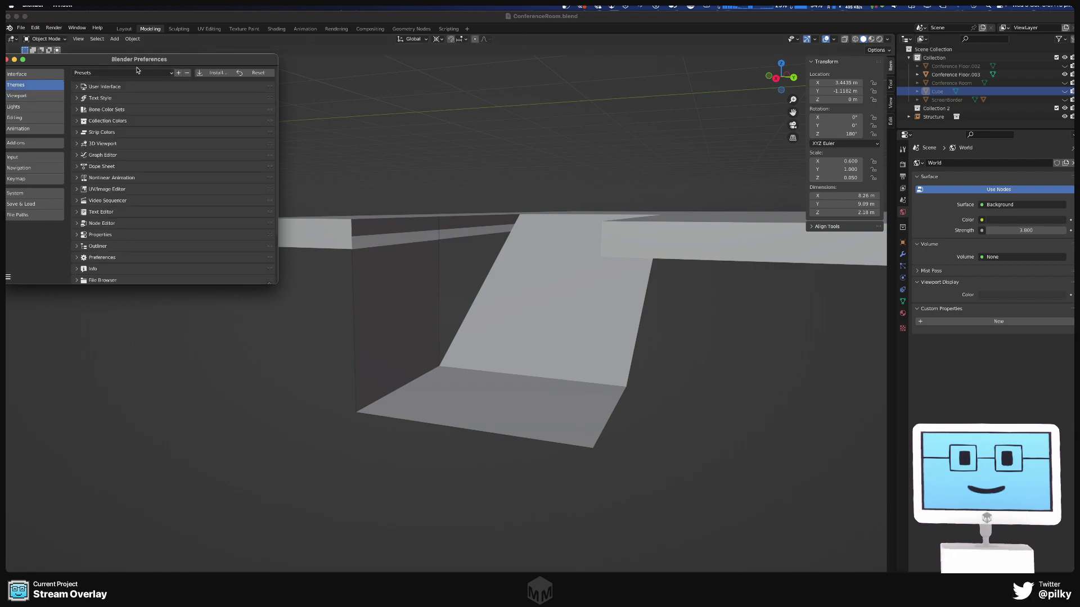
# - Look through the User Interface theme settings, including the Regular colours, for a background colour option
pyautogui.click(78, 87)
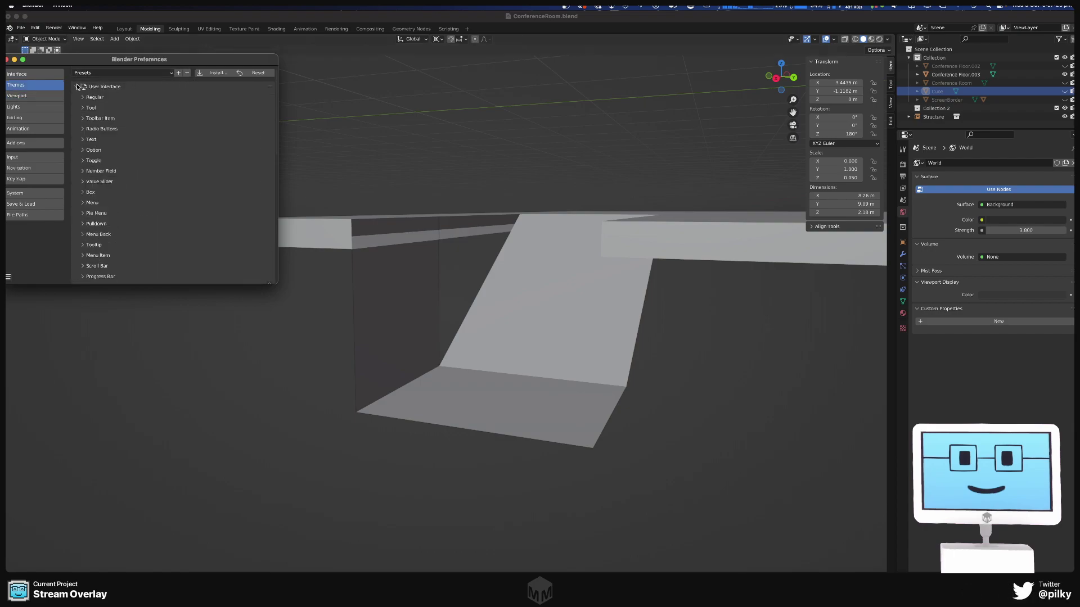
pyautogui.click(82, 97)
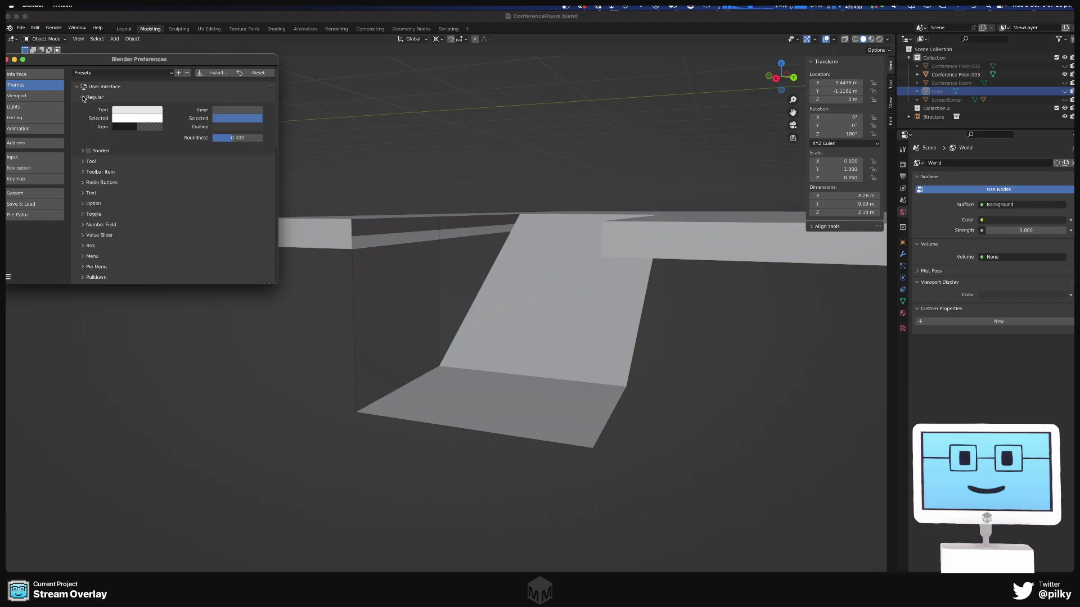
pyautogui.click(84, 97)
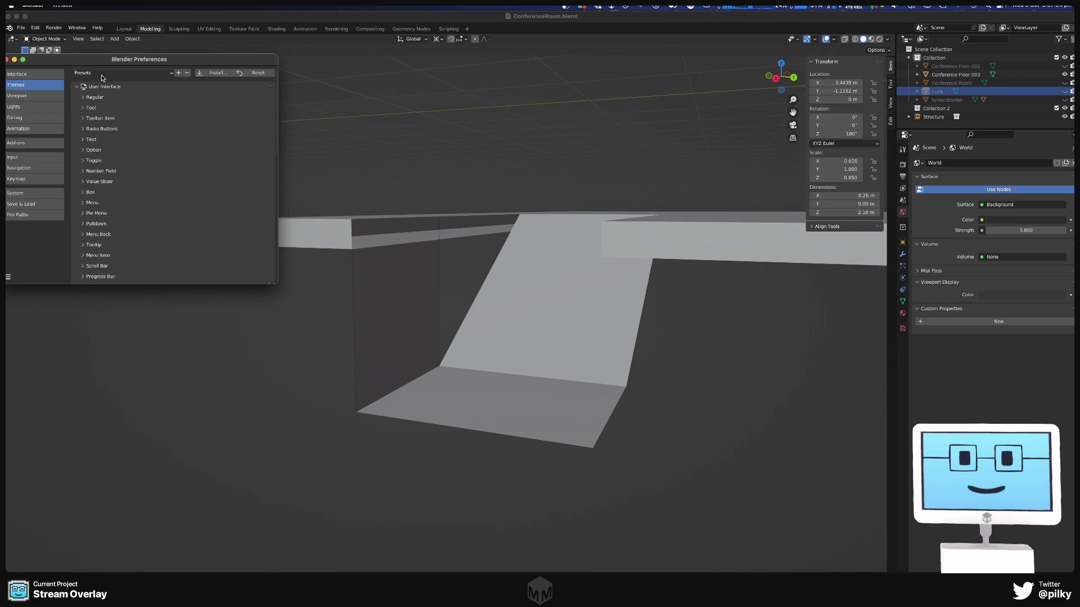
pyautogui.scroll(-5, 106, 121)
pyautogui.scroll(-5, 99, 169)
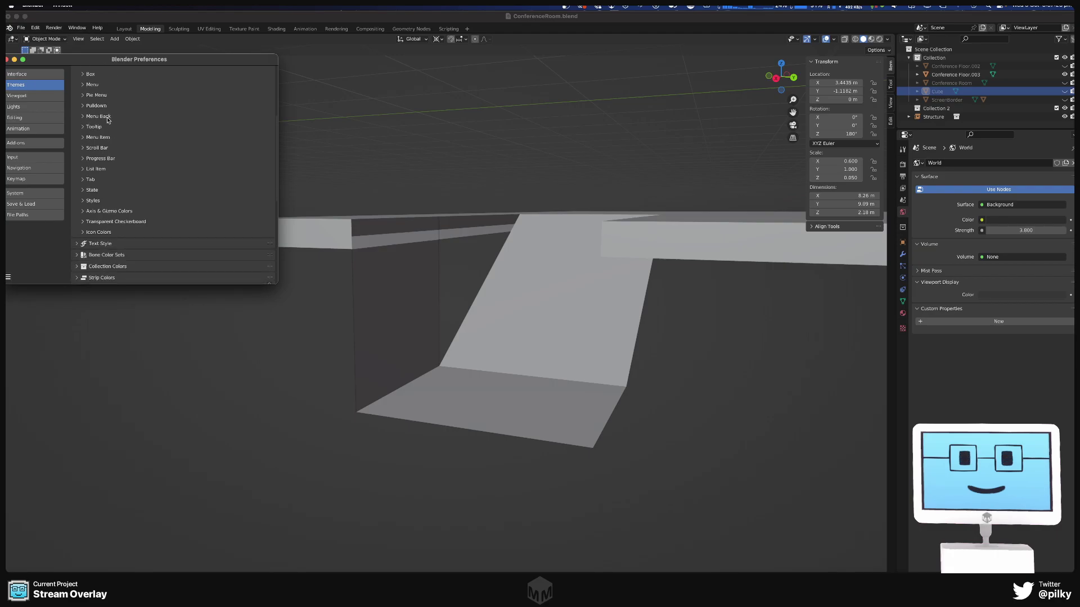
# - Examine the 3D Viewport theme colours down to the Theme Space group for the viewport's background colour
pyautogui.click(77, 231)
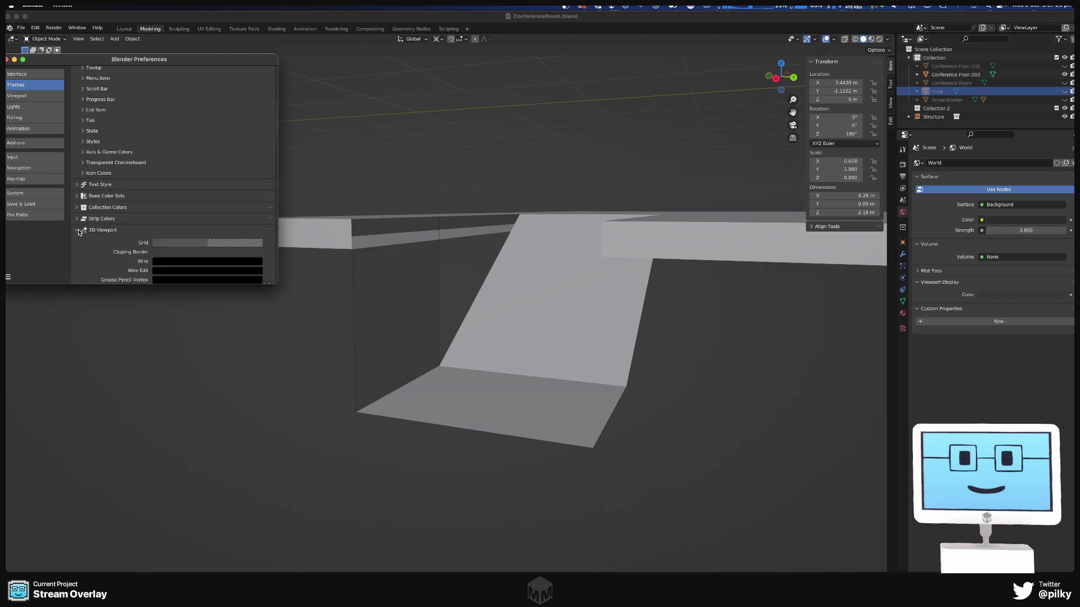
pyautogui.scroll(-5, 169, 169)
pyautogui.scroll(-10, 173, 164)
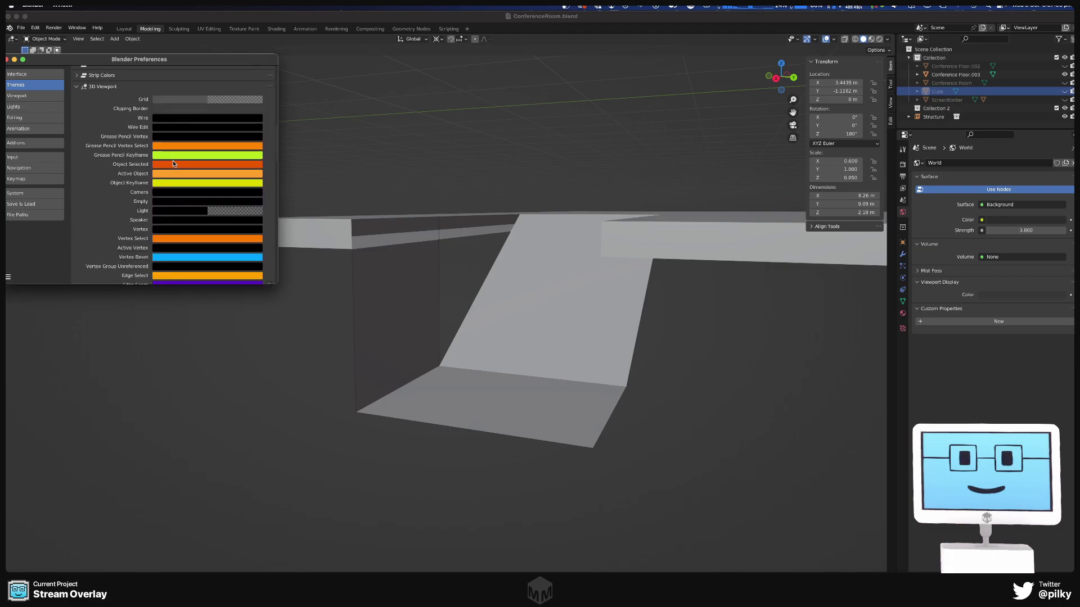
pyautogui.scroll(6, 172, 163)
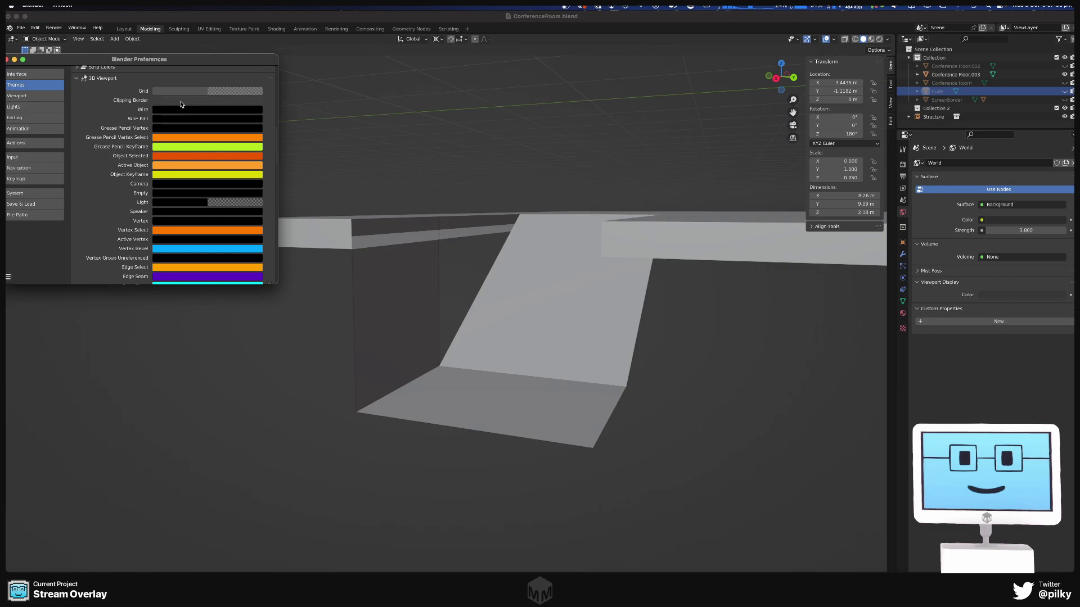
pyautogui.scroll(-5, 180, 107)
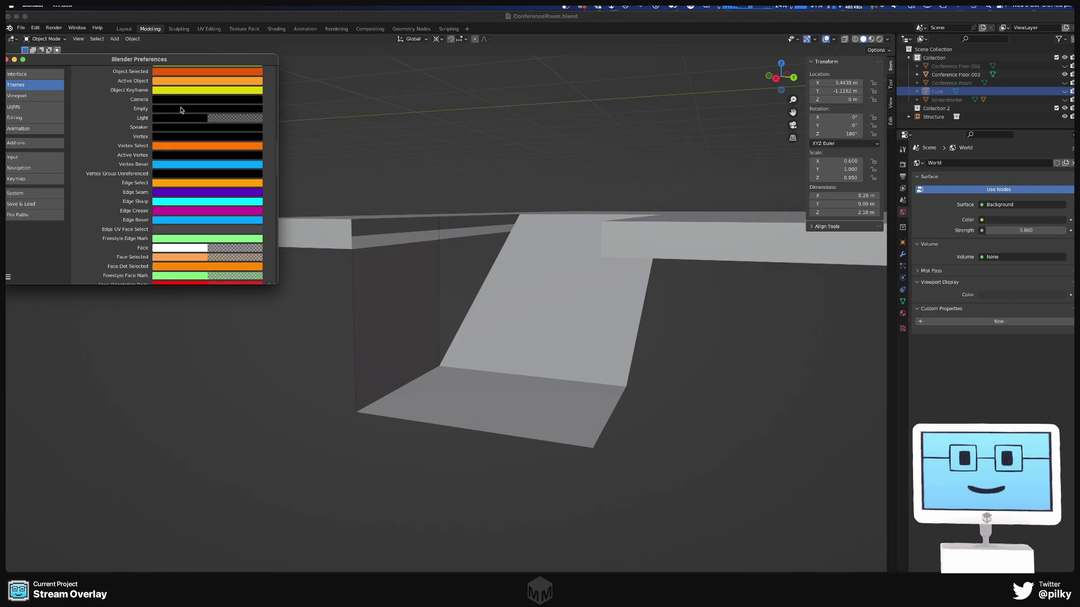
pyautogui.scroll(-8, 181, 110)
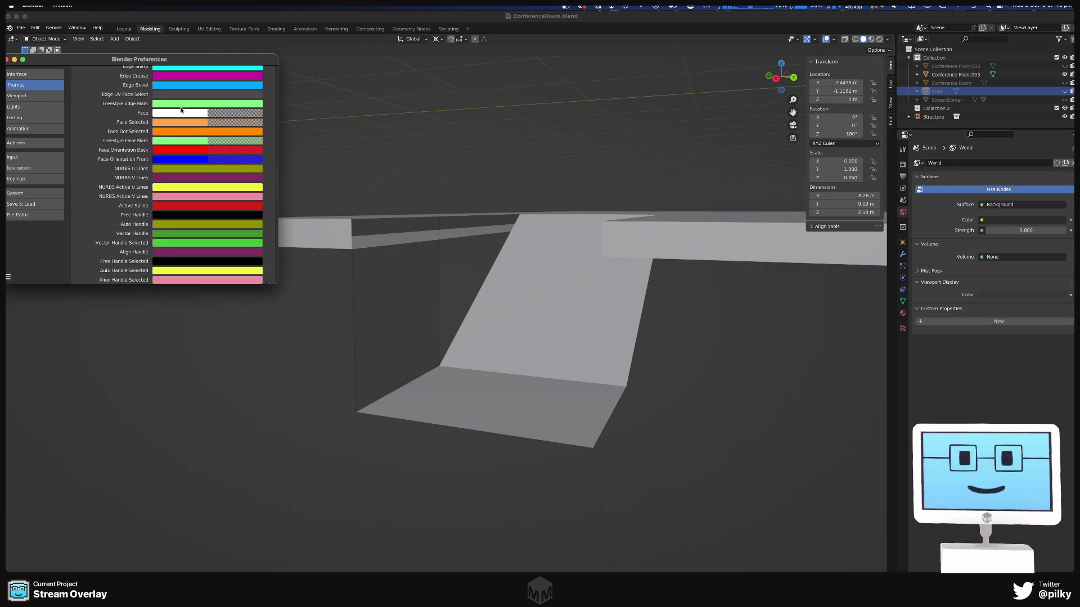
pyautogui.scroll(-12, 181, 110)
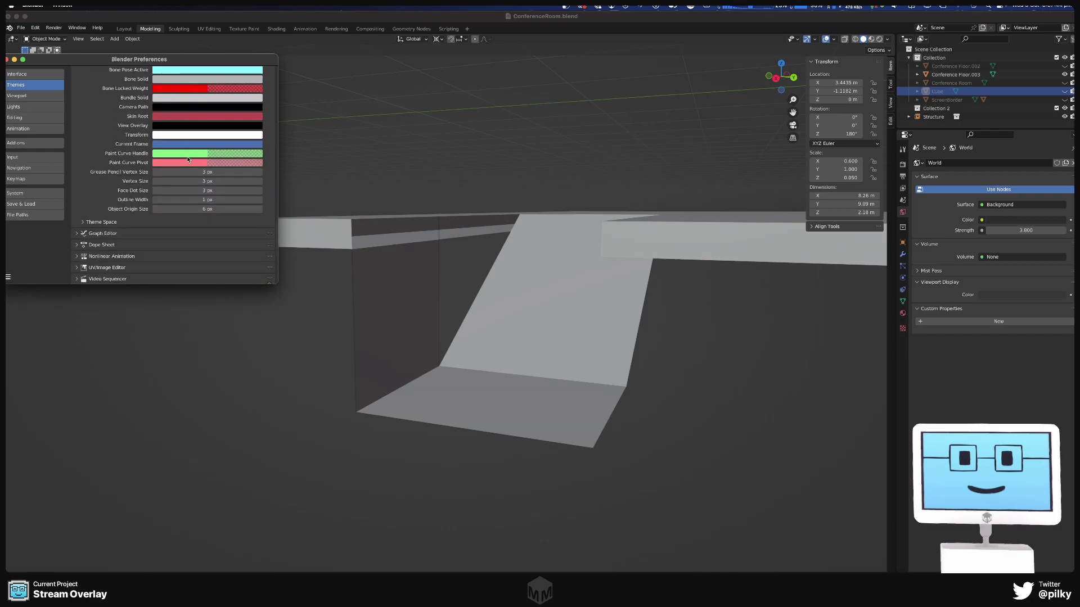
pyautogui.click(83, 223)
pyautogui.click(82, 222)
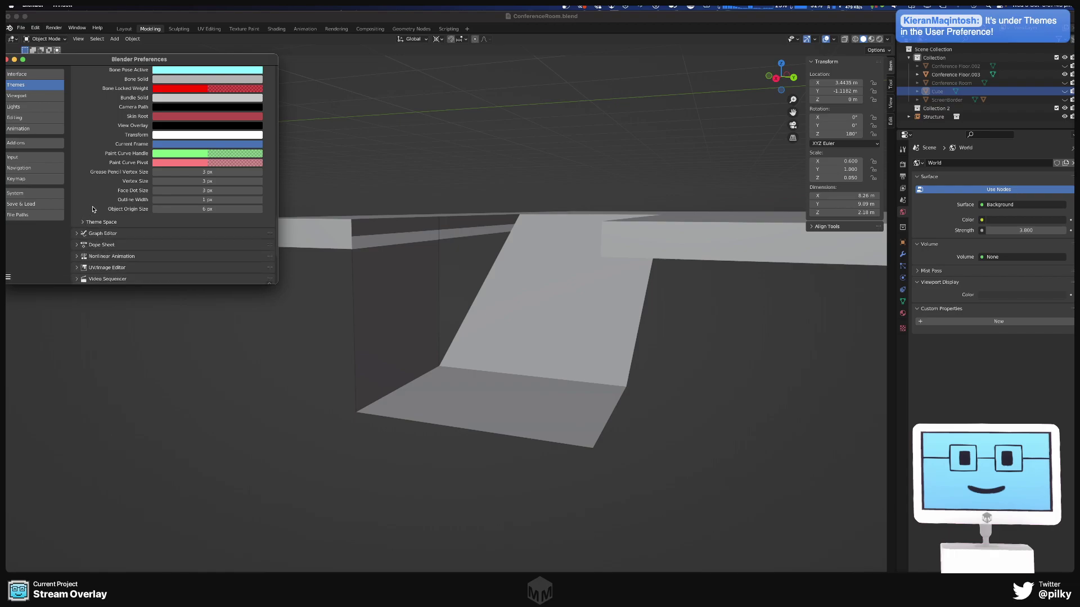
pyautogui.scroll(20, 94, 210)
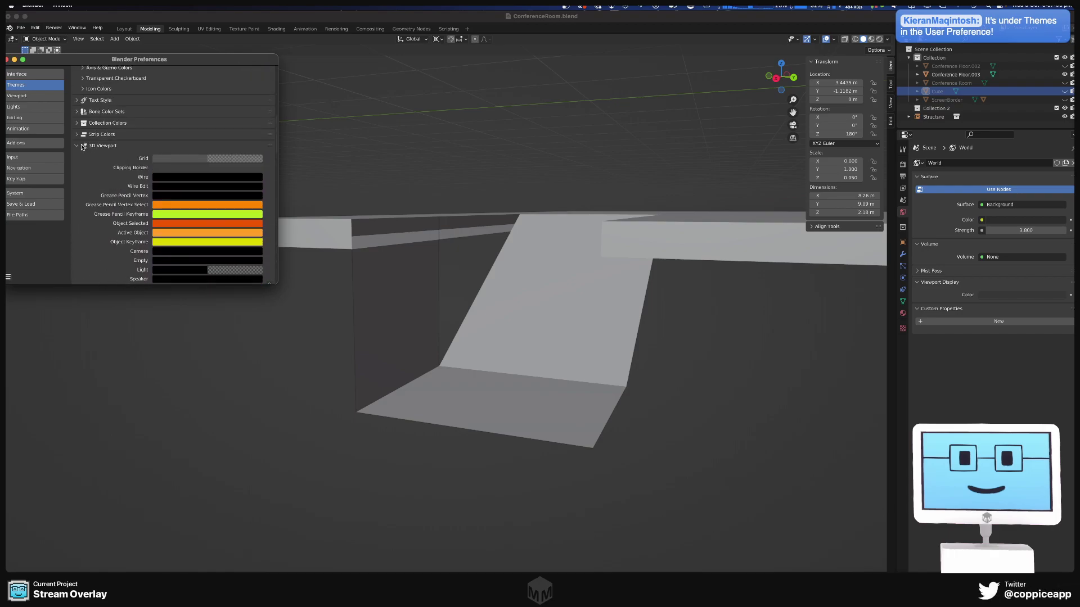
# - Move the preferences window clear of the screen edge and slightly darken the 3D Viewport theme's Clipping Border colour
pyautogui.moveTo(146, 58); pyautogui.dragTo(255, 58)
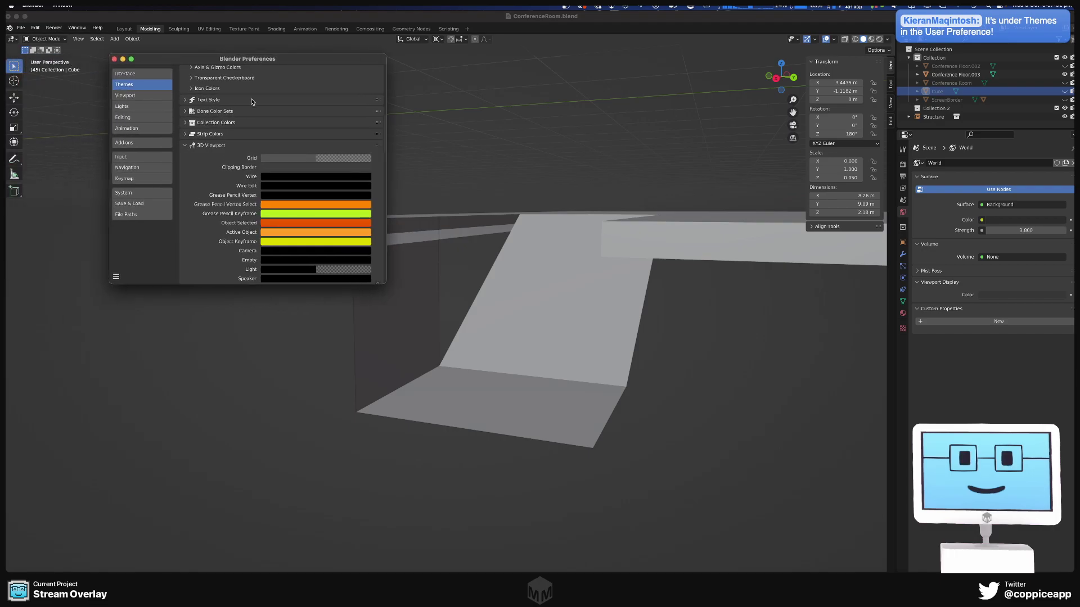
pyautogui.click(278, 169)
pyautogui.moveTo(366, 223)
pyautogui.mouseDown()
pyautogui.moveTo(366, 202)
pyautogui.moveTo(365, 225)
pyautogui.mouseUp()
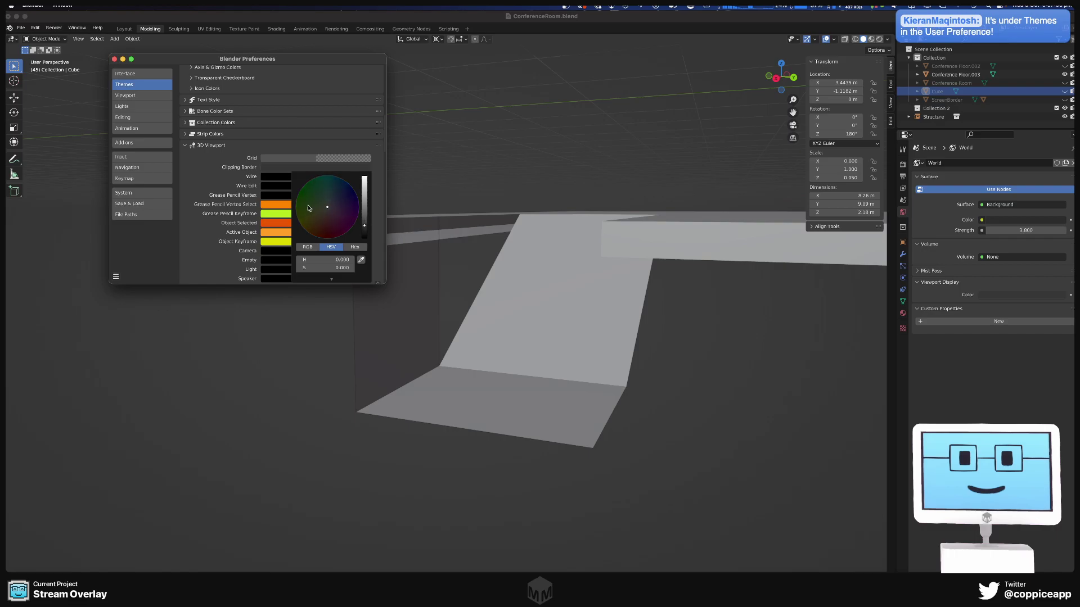
pyautogui.click(187, 145)
# - Recheck the Regular colours and the remaining theme categories for the setting that controls the viewport background
pyautogui.scroll(15, 191, 155)
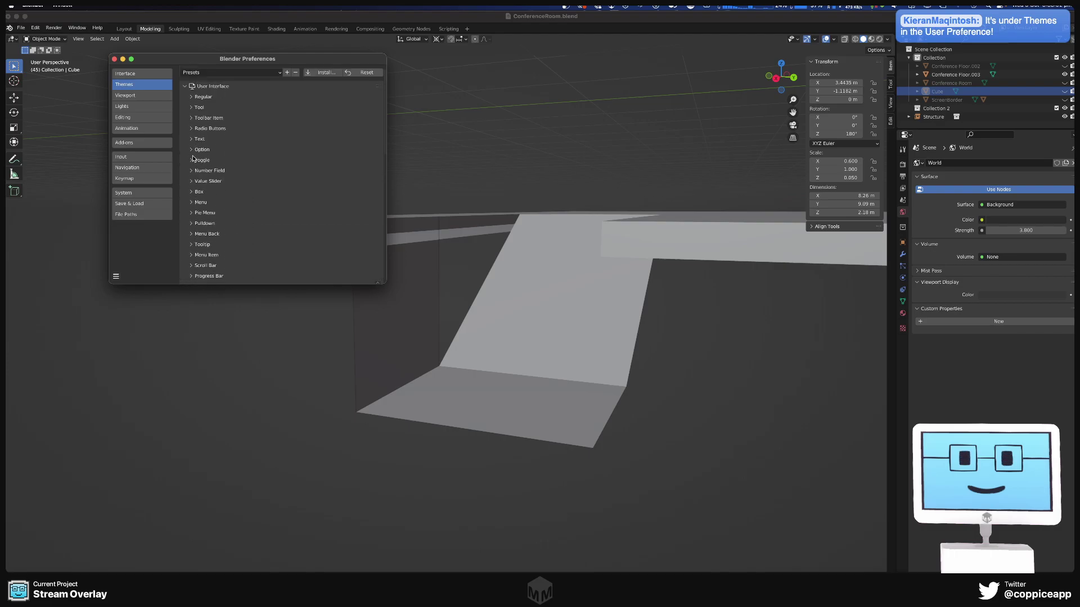
pyautogui.click(190, 96)
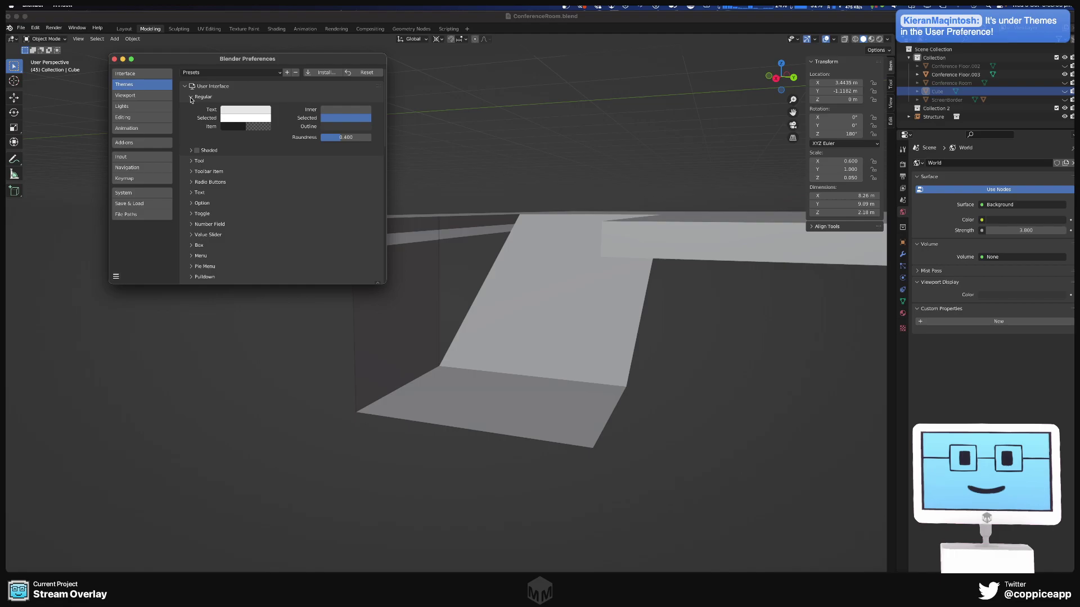
pyautogui.click(191, 98)
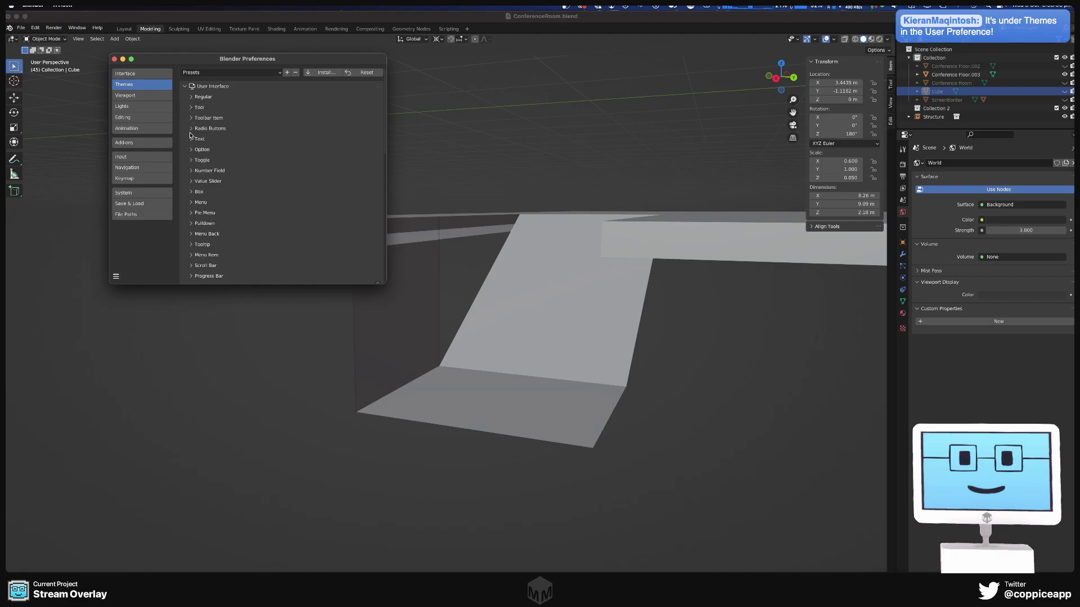
pyautogui.scroll(-5, 192, 146)
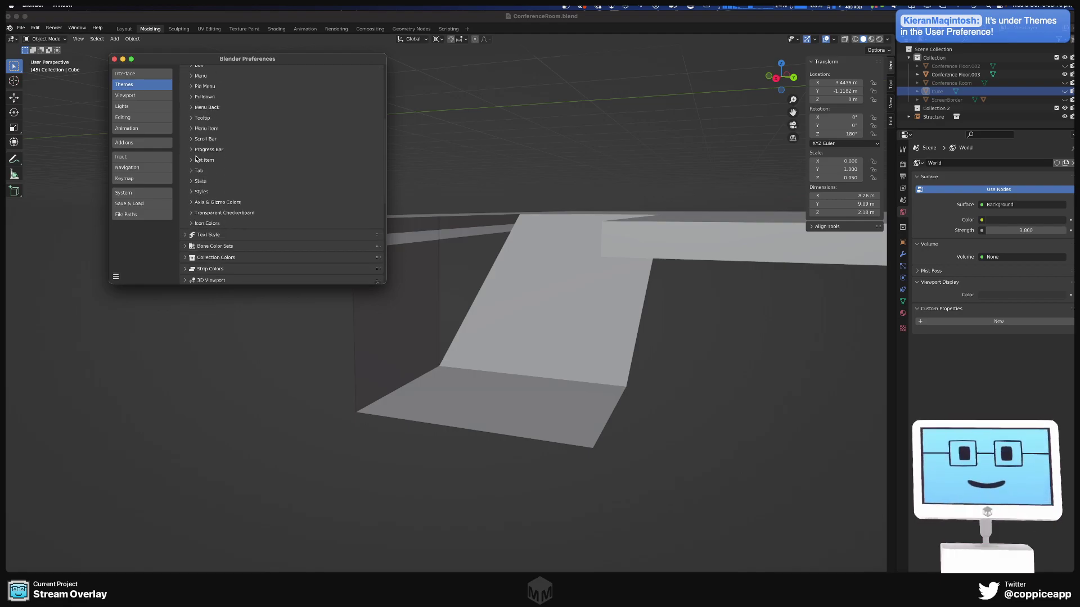
pyautogui.scroll(-1, 196, 159)
pyautogui.scroll(-4, 197, 159)
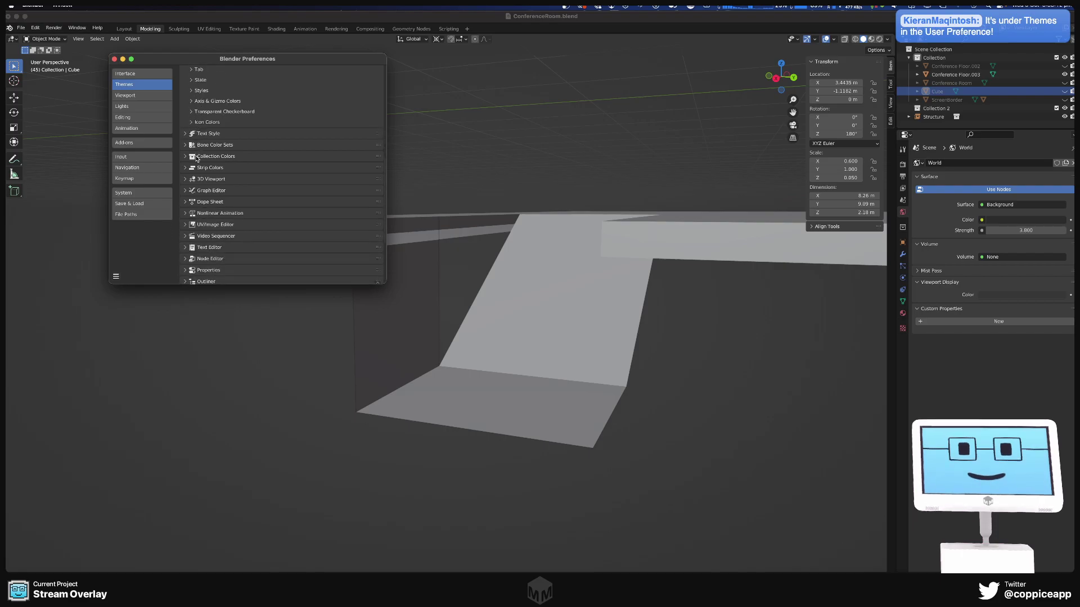
# - Examine the theme's 3D Viewport colour and size settings through to the end, and close the preferences
pyautogui.scroll(-1, 196, 159)
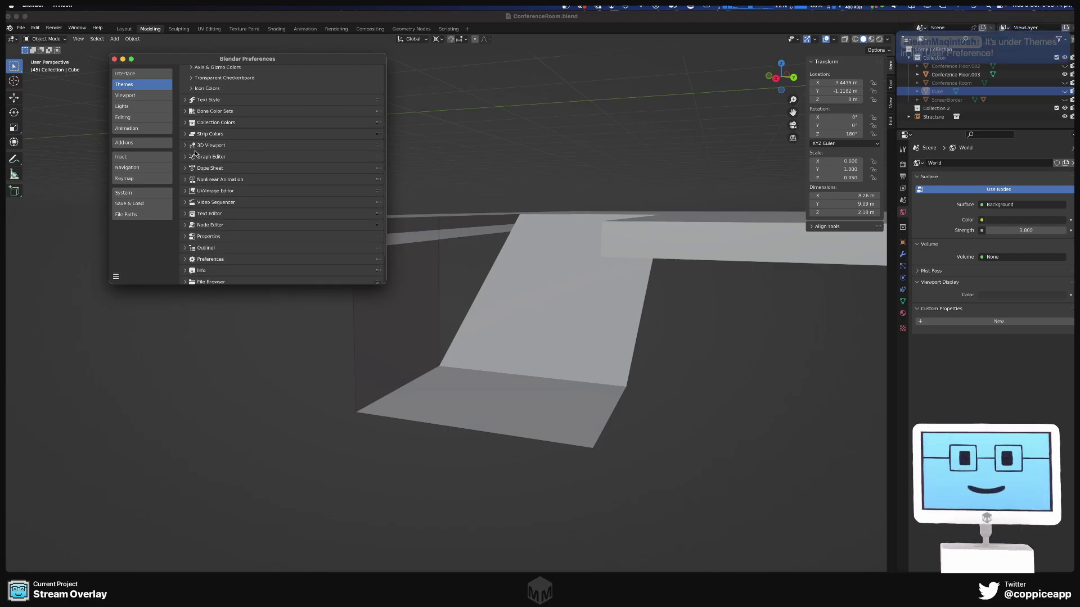
pyautogui.click(186, 145)
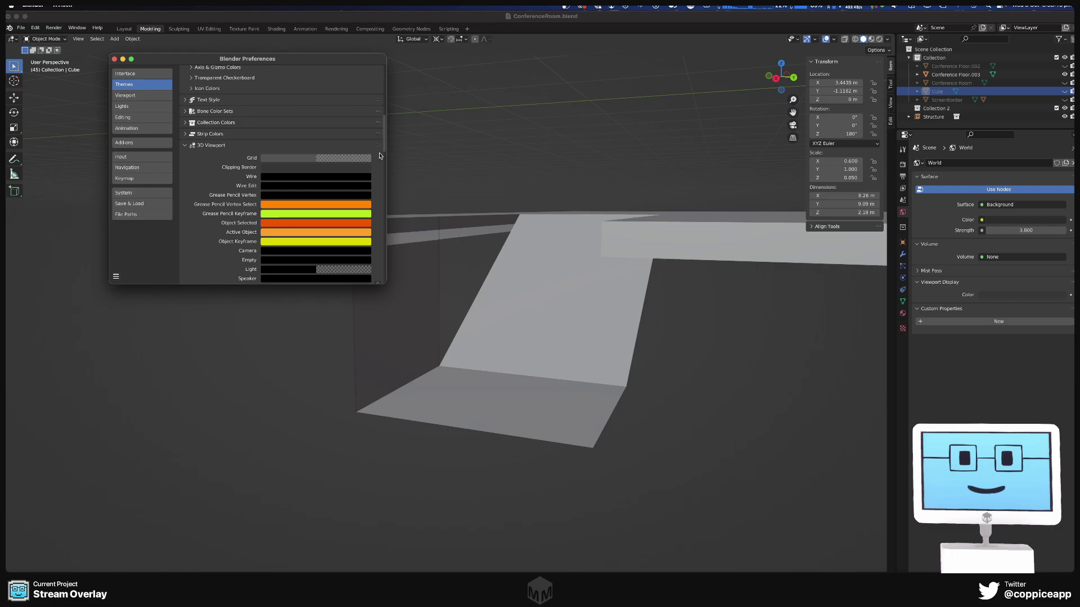
pyautogui.scroll(-5, 311, 190)
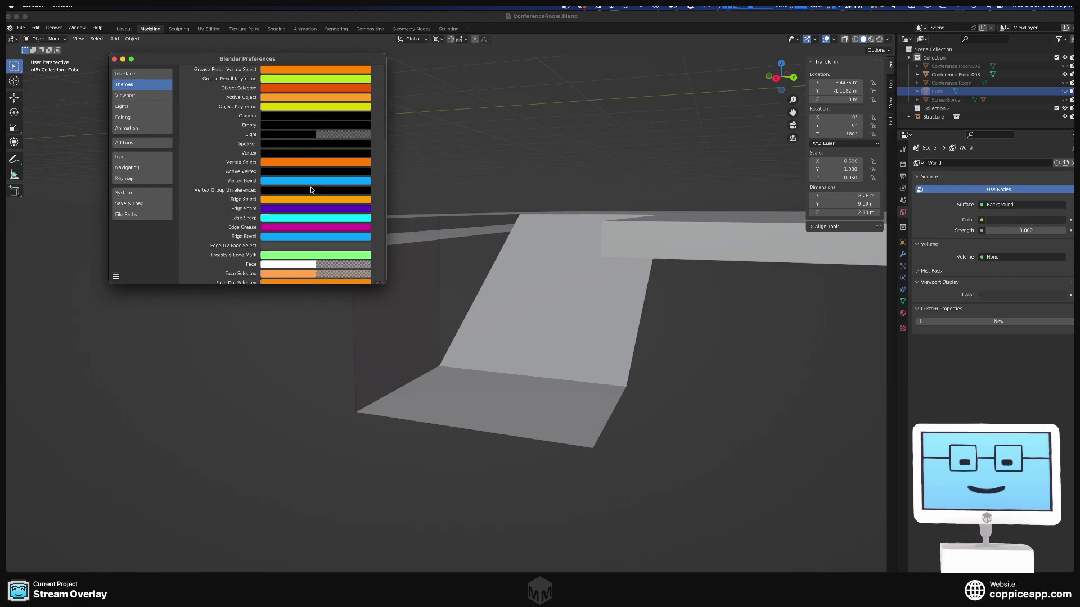
pyautogui.scroll(-4, 311, 189)
pyautogui.scroll(-8, 311, 190)
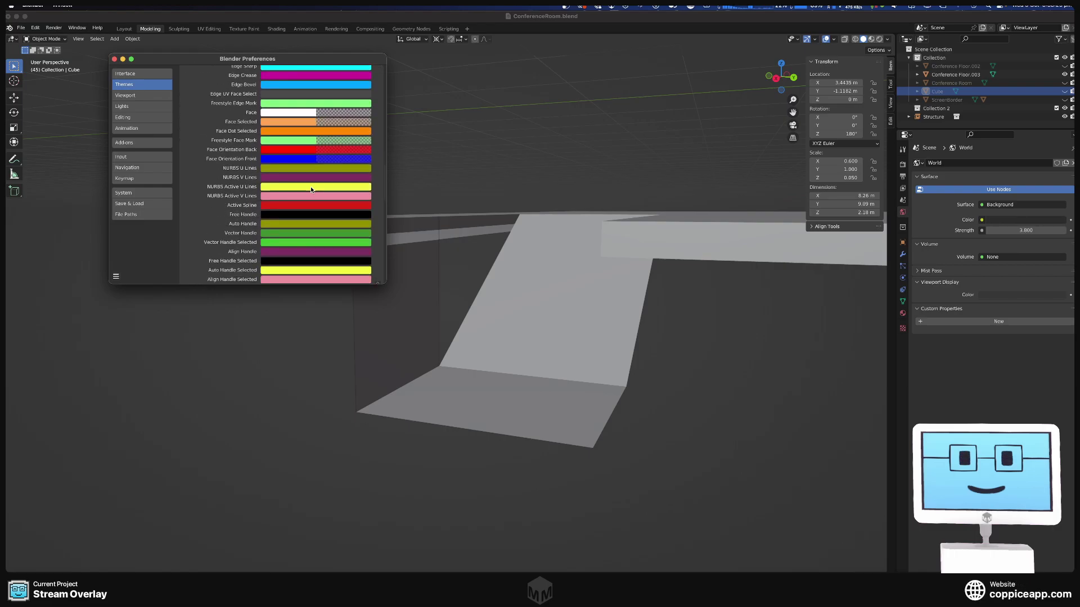
pyautogui.scroll(-3, 311, 187)
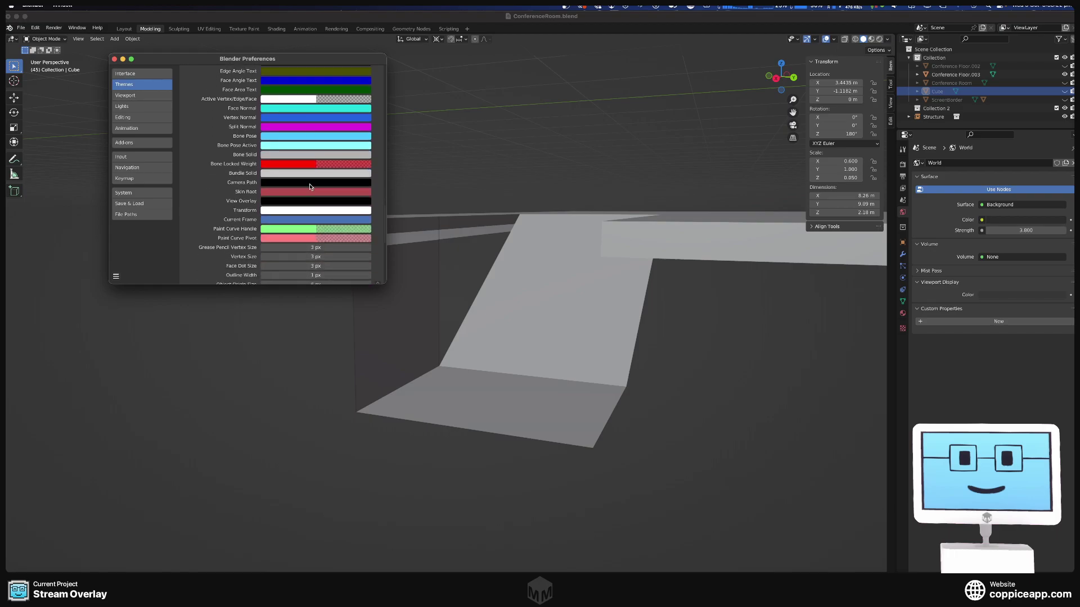
pyautogui.scroll(-5, 311, 187)
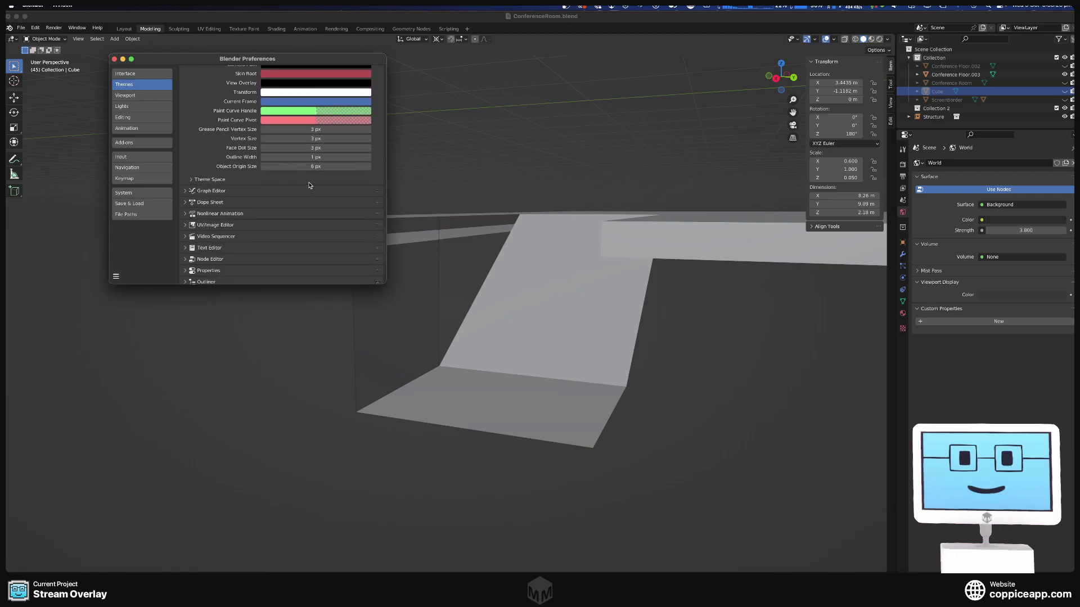
pyautogui.click(114, 58)
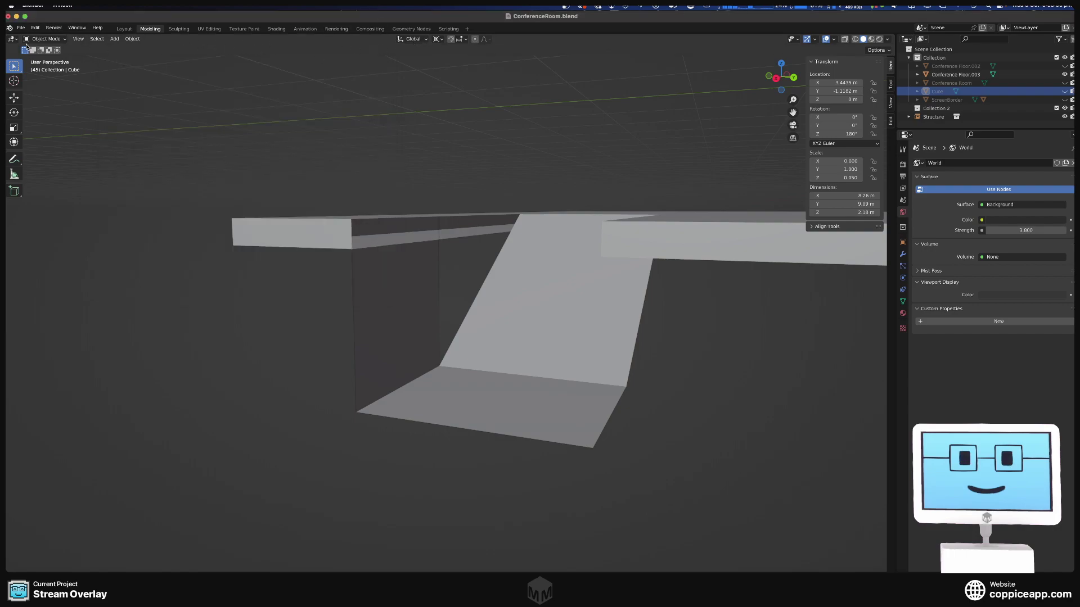
# - Enter Edit Mode on Conference Floor.003 with X-ray enabled and select the slab's upper and lower side edges above the recess wall
pyautogui.moveTo(489, 164)
pyautogui.mouseDown(button='middle')
pyautogui.moveTo(496, 185)
pyautogui.moveTo(450, 175)
pyautogui.moveTo(479, 179)
pyautogui.mouseUp(button='middle')
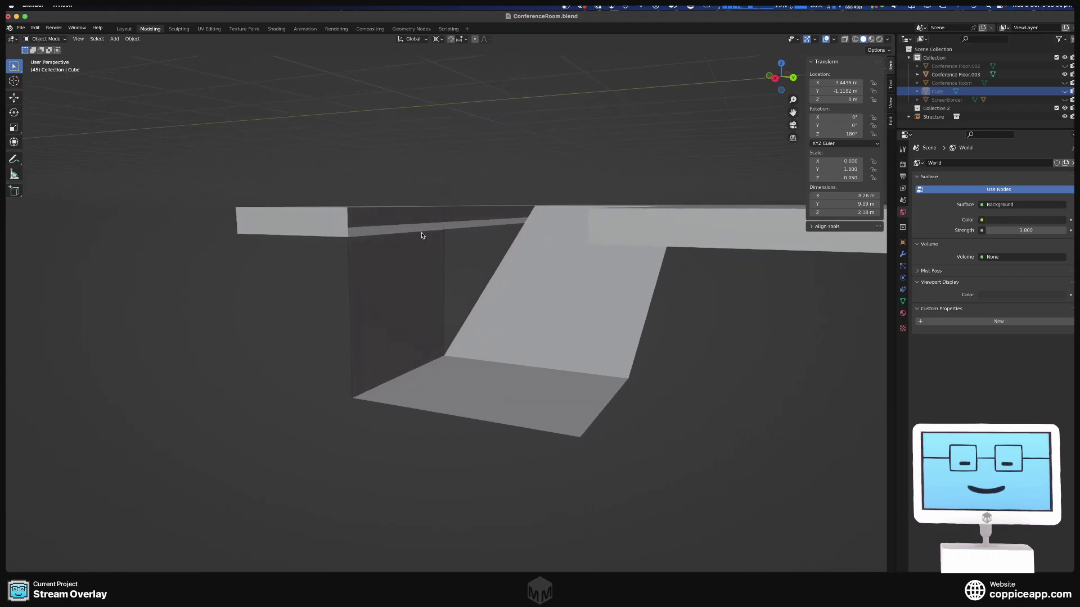
pyautogui.click(397, 277)
pyautogui.moveTo(452, 250); pyautogui.dragTo(446, 264, button='middle')
pyautogui.press('Tab')
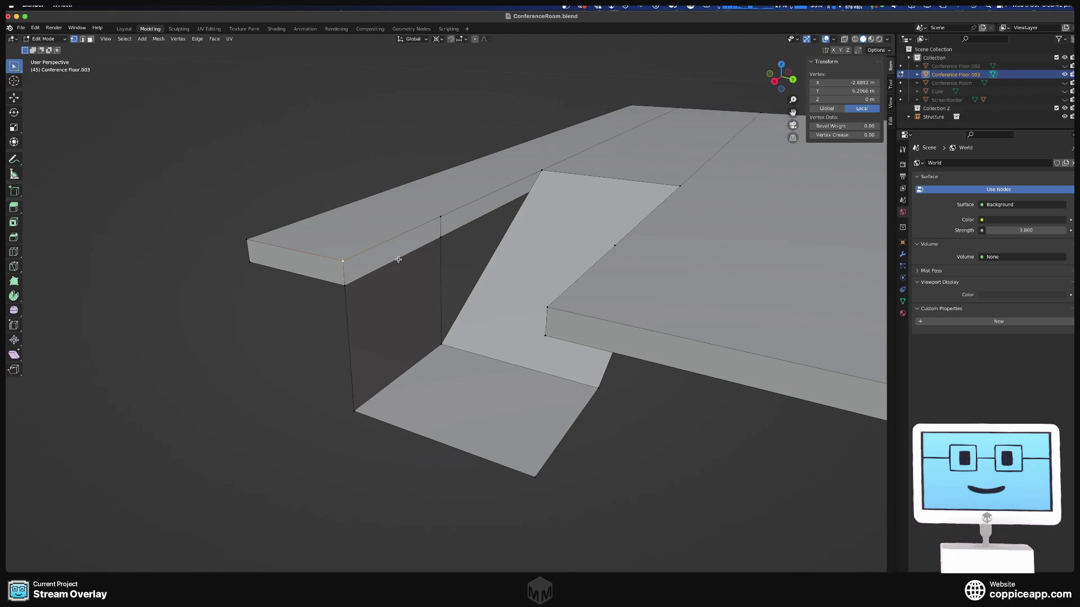
pyautogui.hotkey('alt', 'z')
pyautogui.hotkey('alt', 'a')
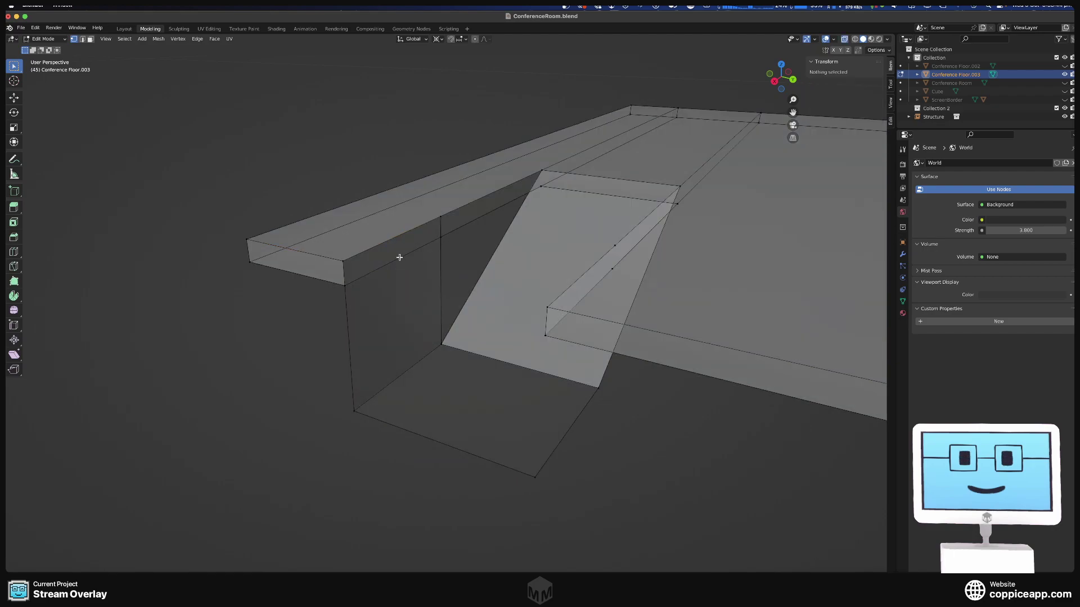
pyautogui.press('2')
pyautogui.click(399, 259)
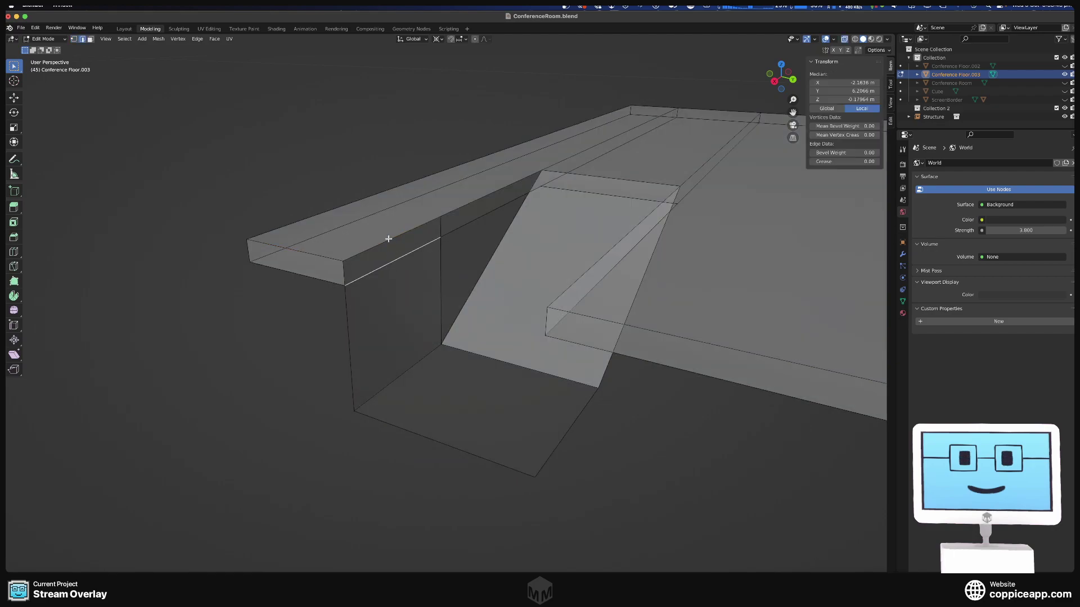
pyautogui.keyDown('shift'); pyautogui.click(390, 239); pyautogui.keyUp('shift')
# - Examine from several sides how the upper end of the ramp meets the slab's underside and the recess's side walls
pyautogui.moveTo(406, 262)
pyautogui.mouseDown(button='middle')
pyautogui.moveTo(338, 242)
pyautogui.moveTo(393, 236)
pyautogui.moveTo(422, 248)
pyautogui.moveTo(342, 309)
pyautogui.moveTo(420, 279)
pyautogui.moveTo(399, 270)
pyautogui.moveTo(417, 278)
pyautogui.mouseUp(button='middle')
pyautogui.scroll(6, 418, 277)
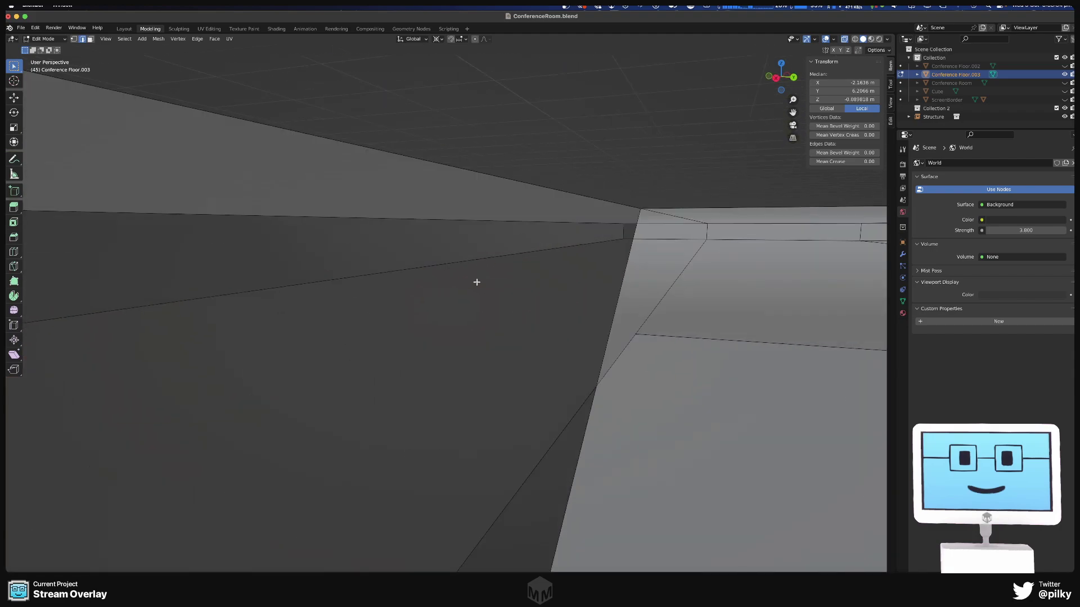
pyautogui.keyDown('shift'); pyautogui.scroll(-2, 496, 284); pyautogui.keyUp('shift')
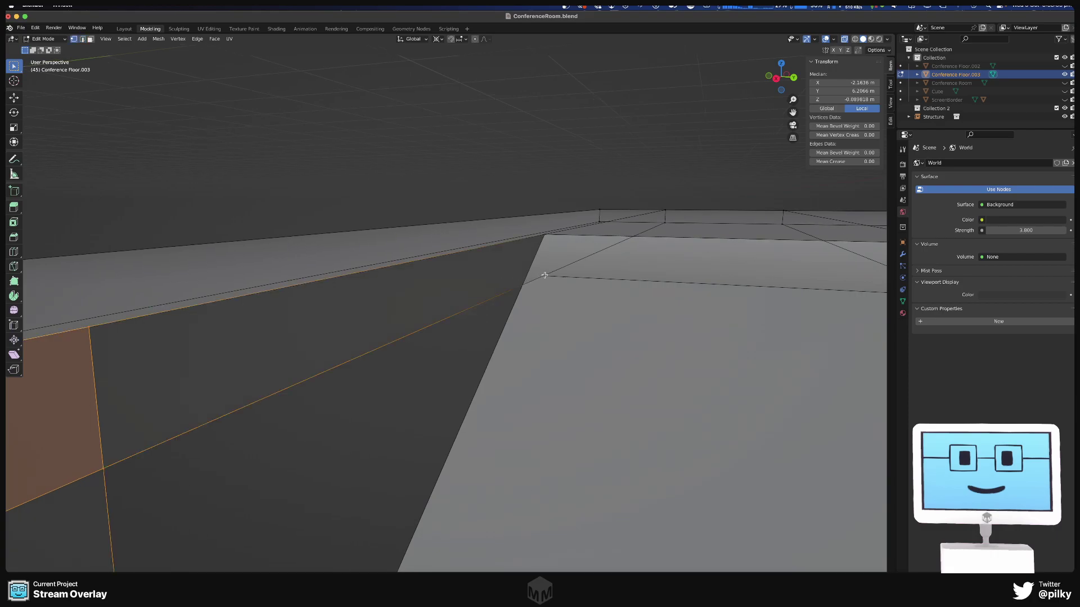
pyautogui.scroll(-3, 548, 284)
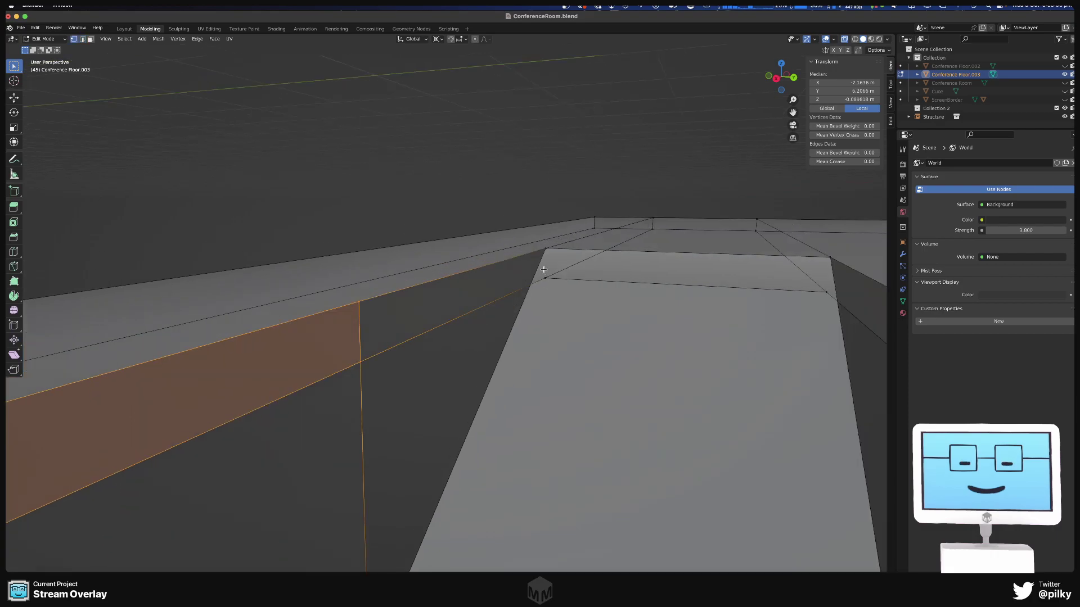
pyautogui.moveTo(545, 273); pyautogui.dragTo(514, 281, button='middle')
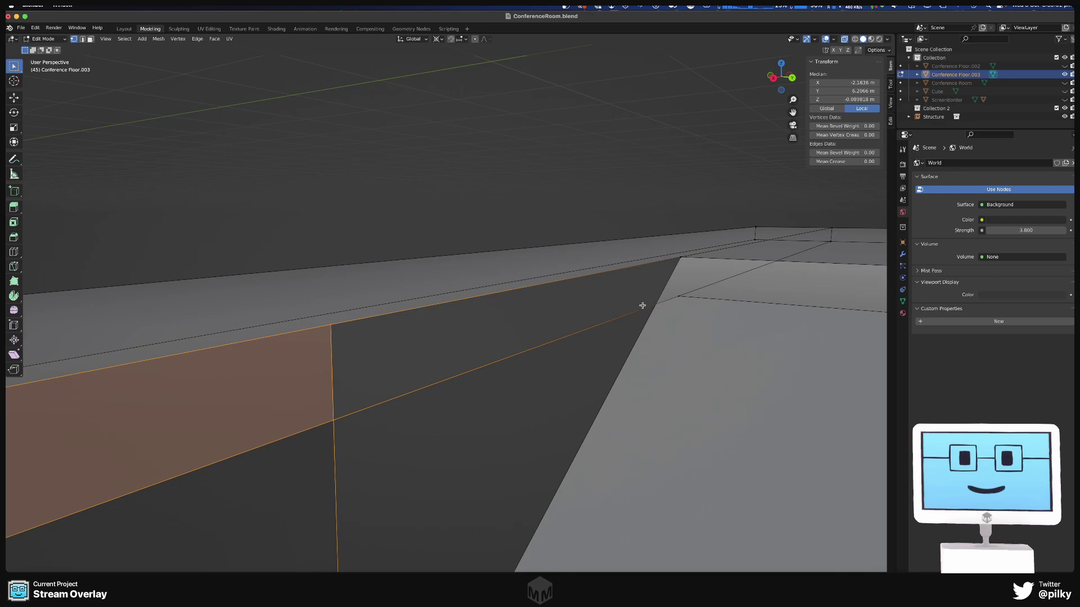
pyautogui.hscroll(-2, 651, 308)
pyautogui.hscroll(-10, 651, 304)
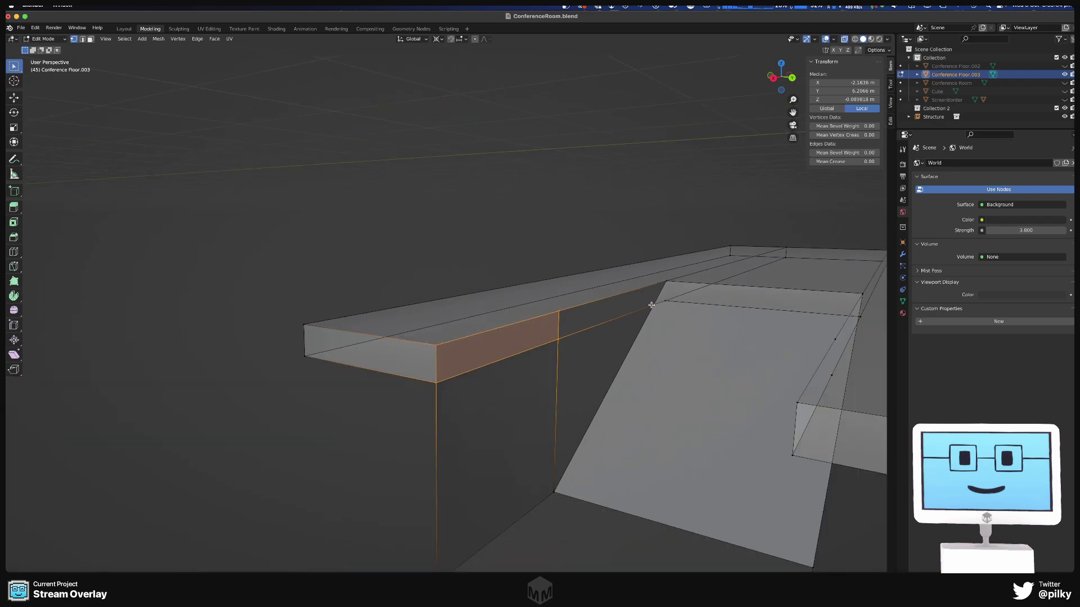
pyautogui.keyDown('shift'); pyautogui.scroll(-8, 504, 378); pyautogui.keyUp('shift')
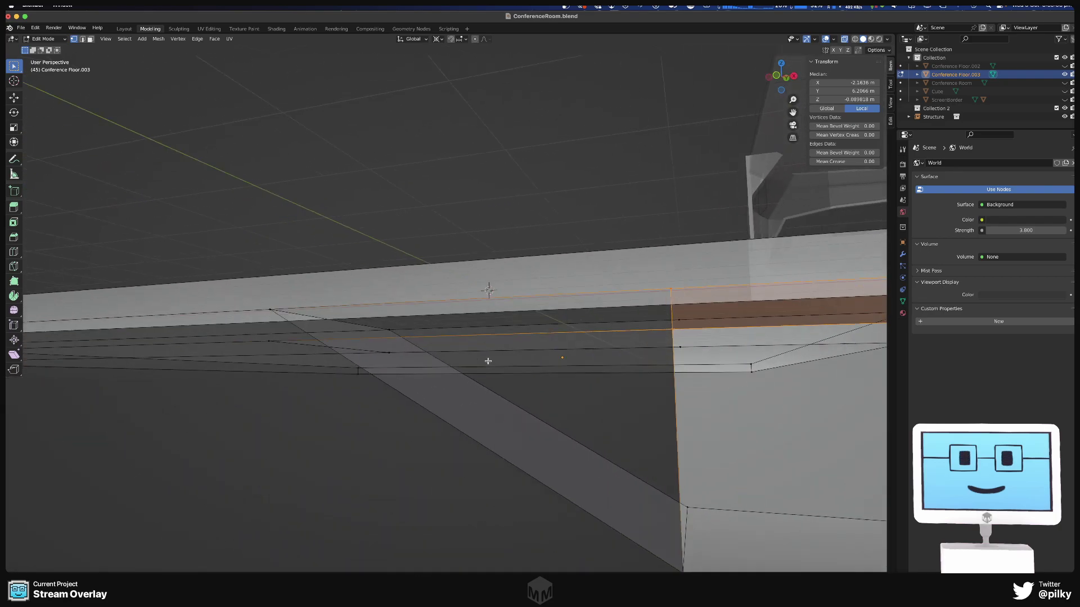
pyautogui.keyDown('shift'); pyautogui.scroll(-8, 600, 299); pyautogui.keyUp('shift')
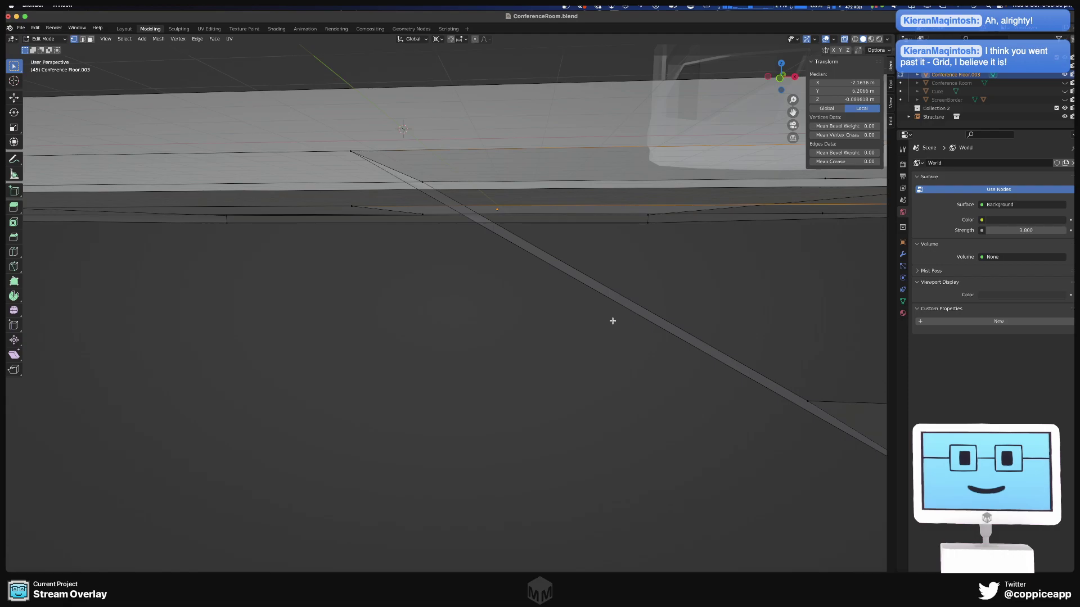
pyautogui.scroll(5, 478, 289)
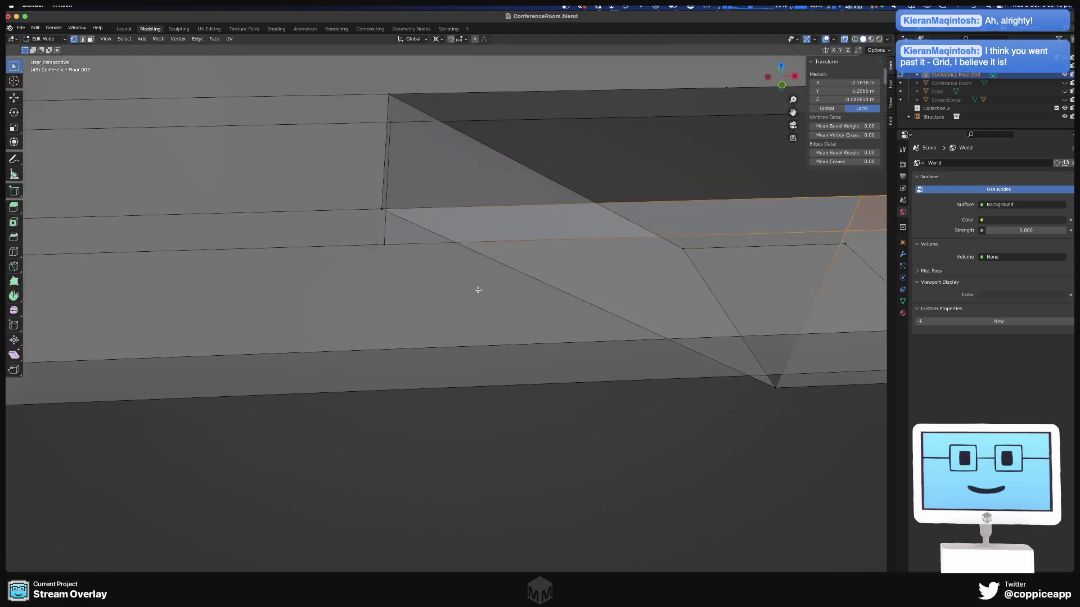
pyautogui.moveTo(460, 283); pyautogui.dragTo(24, 319, button='middle')
pyautogui.scroll(6, 420, 205)
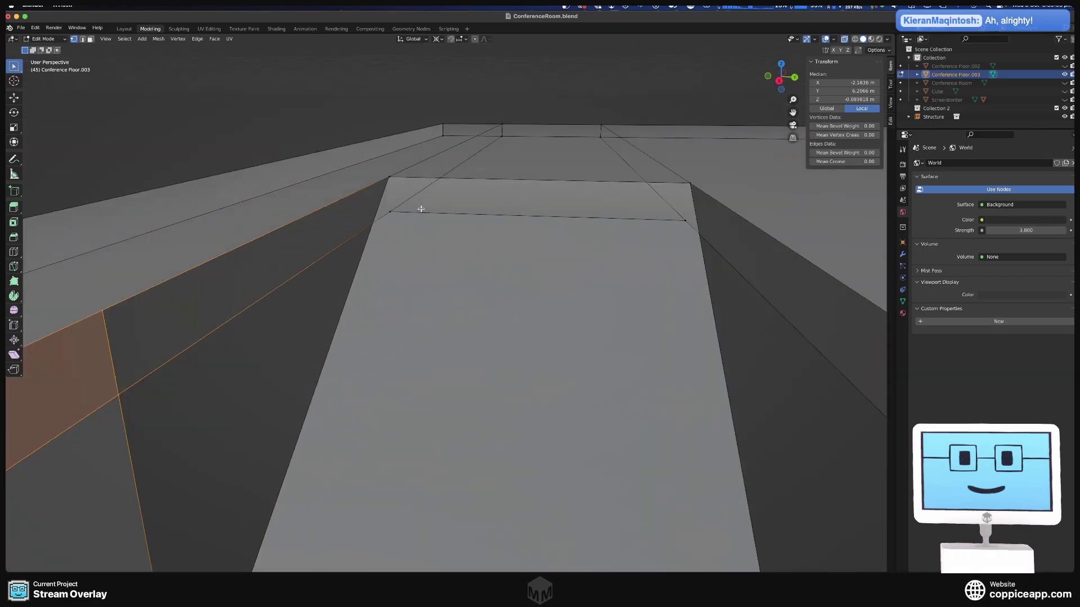
pyautogui.moveTo(398, 222)
pyautogui.mouseDown(button='middle')
pyautogui.moveTo(564, 163)
pyautogui.moveTo(412, 234)
pyautogui.mouseUp(button='middle')
pyautogui.scroll(-8, 564, 163)
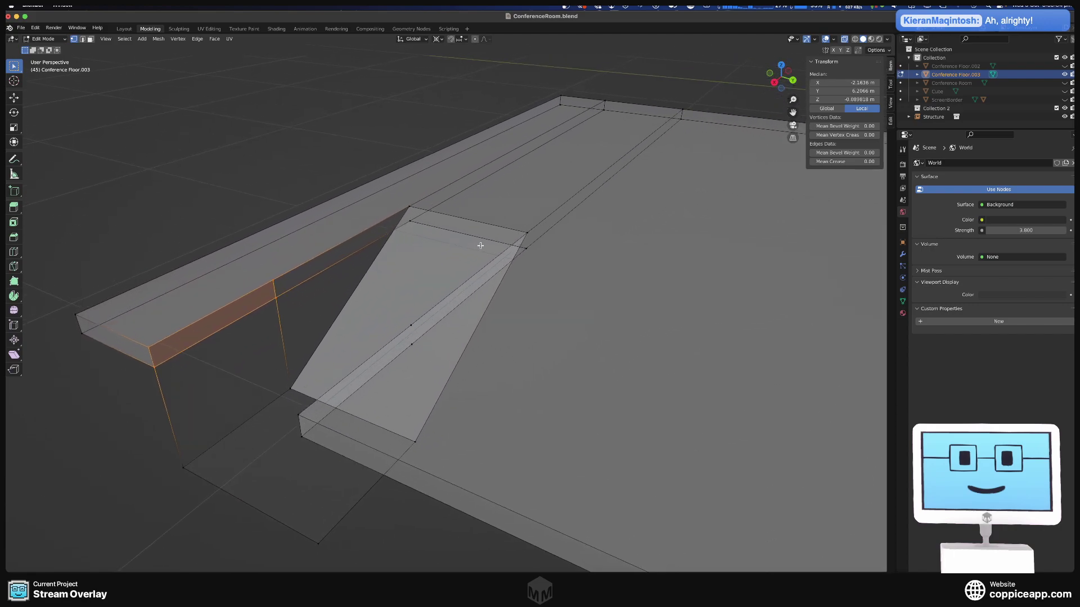
pyautogui.moveTo(481, 245); pyautogui.dragTo(446, 231, button='middle')
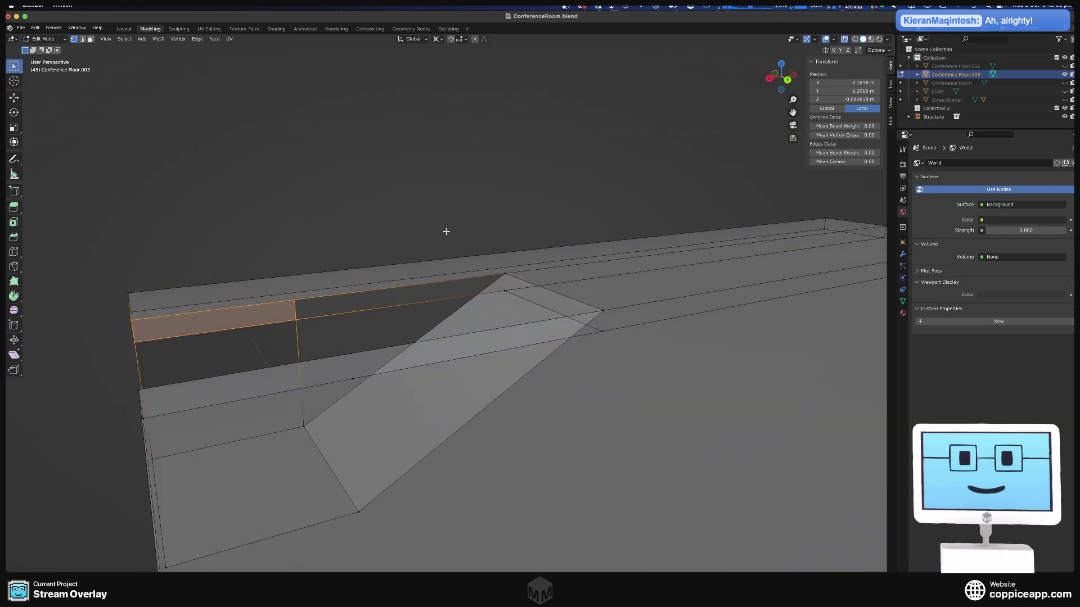
pyautogui.scroll(3, 446, 231)
pyautogui.scroll(-2, 566, 339)
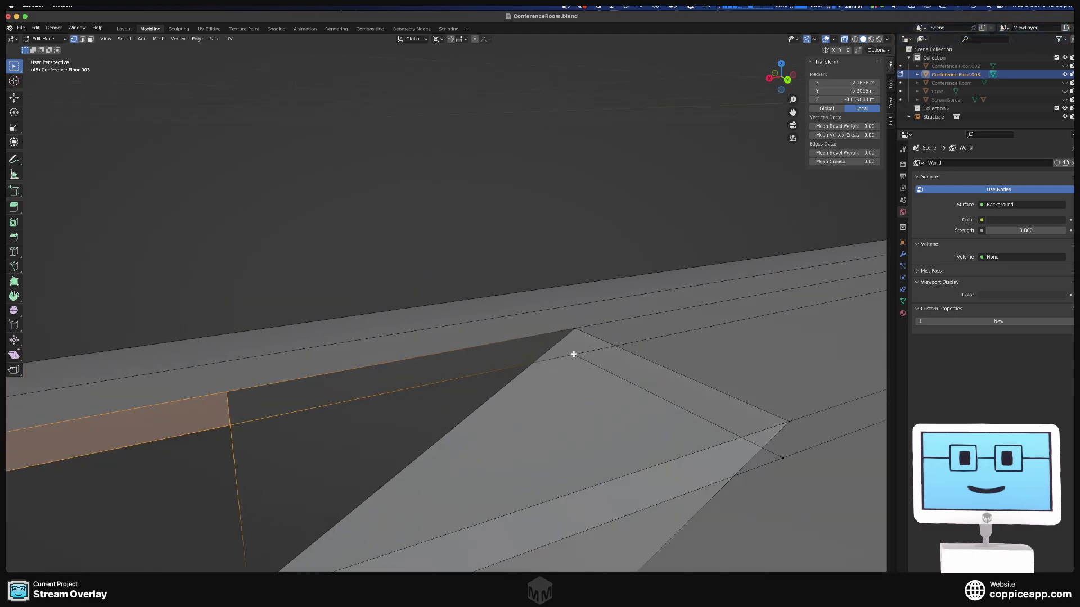
# - Move the slab's two lower vertices behind the ramp's upper end about 0.23 m along the global X axis to meet the slope
pyautogui.click(573, 354)
pyautogui.keyDown('shift'); pyautogui.click(784, 458); pyautogui.keyUp('shift')
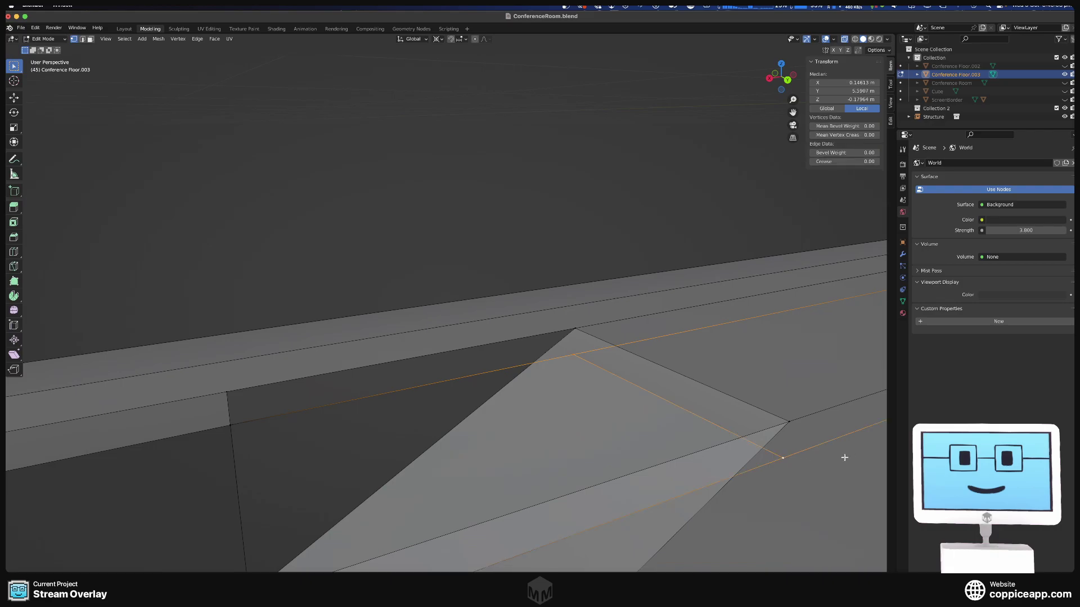
pyautogui.moveTo(843, 452); pyautogui.dragTo(796, 434, button='middle')
pyautogui.press('g')
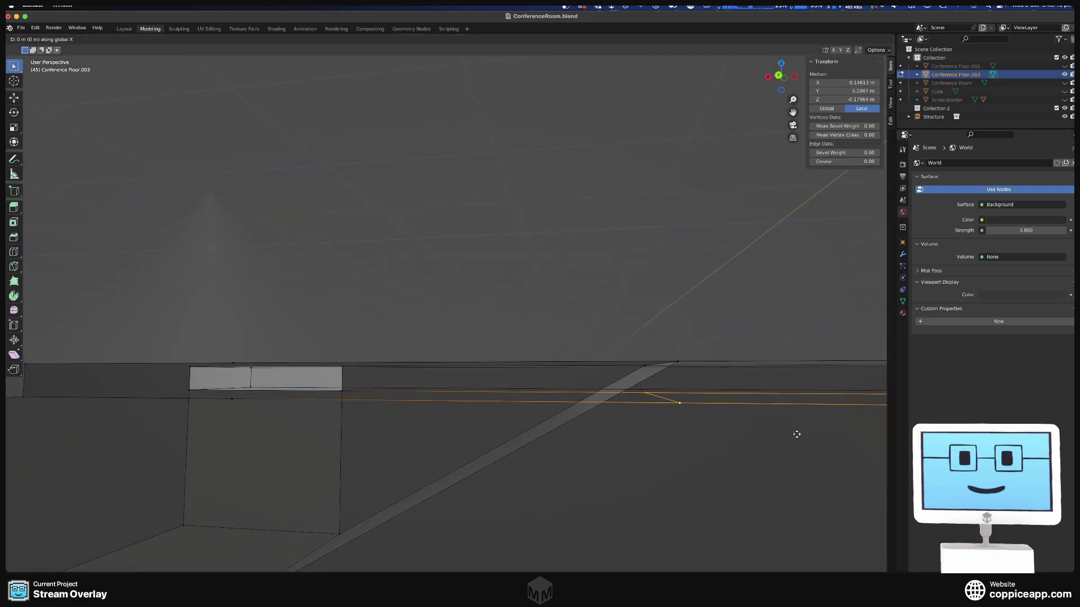
pyautogui.press('x')
pyautogui.click(758, 434)
pyautogui.moveTo(744, 436)
pyautogui.mouseDown(button='middle')
pyautogui.moveTo(689, 436)
pyautogui.moveTo(735, 441)
pyautogui.mouseUp(button='middle')
pyautogui.hscroll(3, 569, 417)
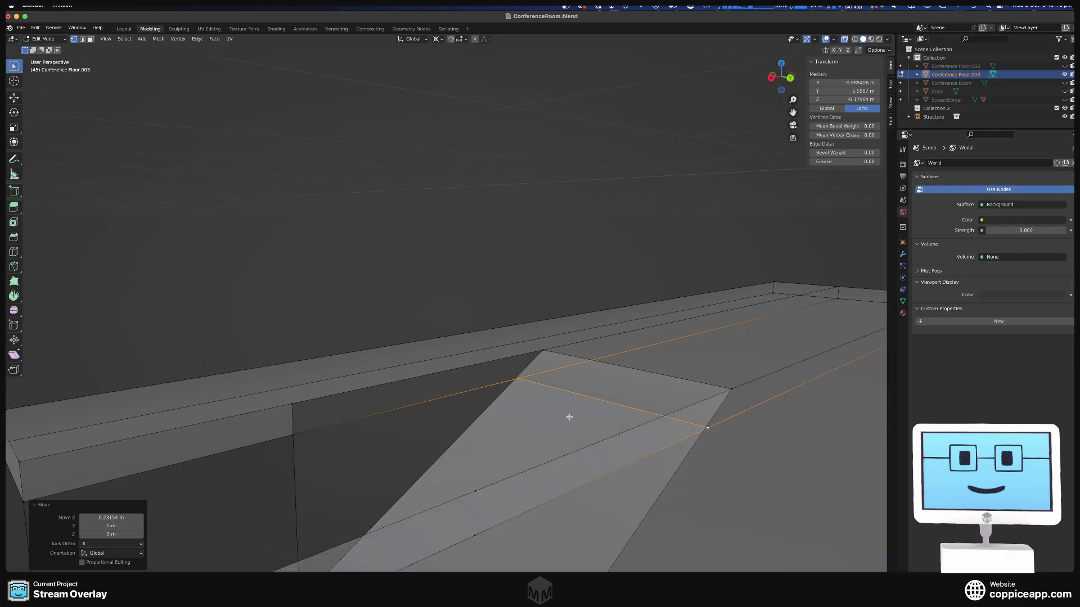
# - Connect the slab's lower vertex on the ramp to the ramp's bottom corner vertex with an edge, and switch to edge selection
pyautogui.moveTo(584, 395); pyautogui.dragTo(729, 294, button='middle')
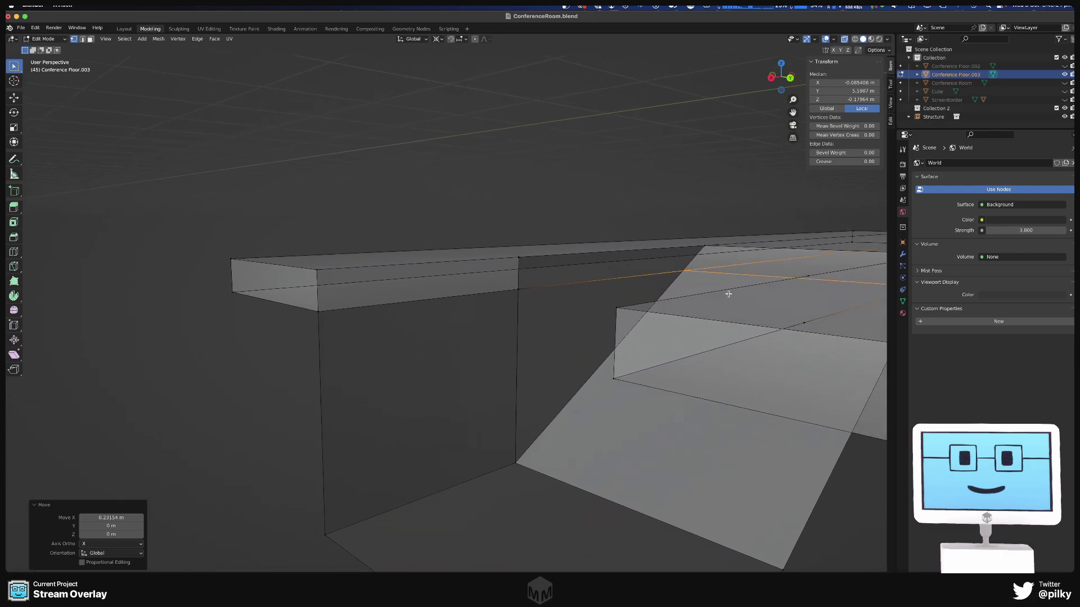
pyautogui.click(515, 461)
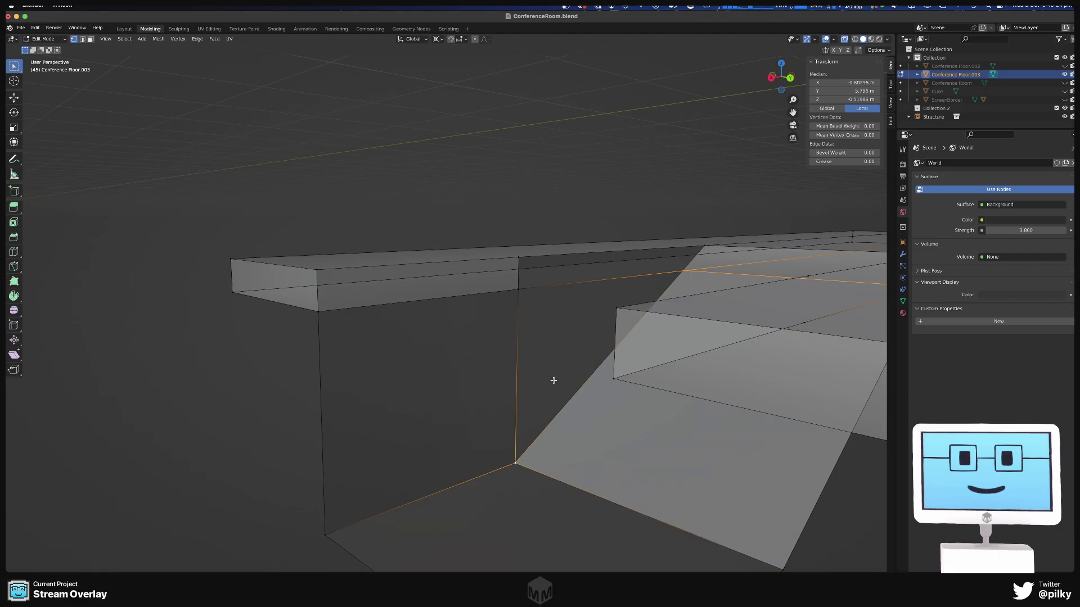
pyautogui.press('ctrl+KP_Add')
pyautogui.press('ctrl+KP_Subtract')
pyautogui.click(688, 275)
pyautogui.keyDown('shift'); pyautogui.click(517, 463); pyautogui.keyUp('shift')
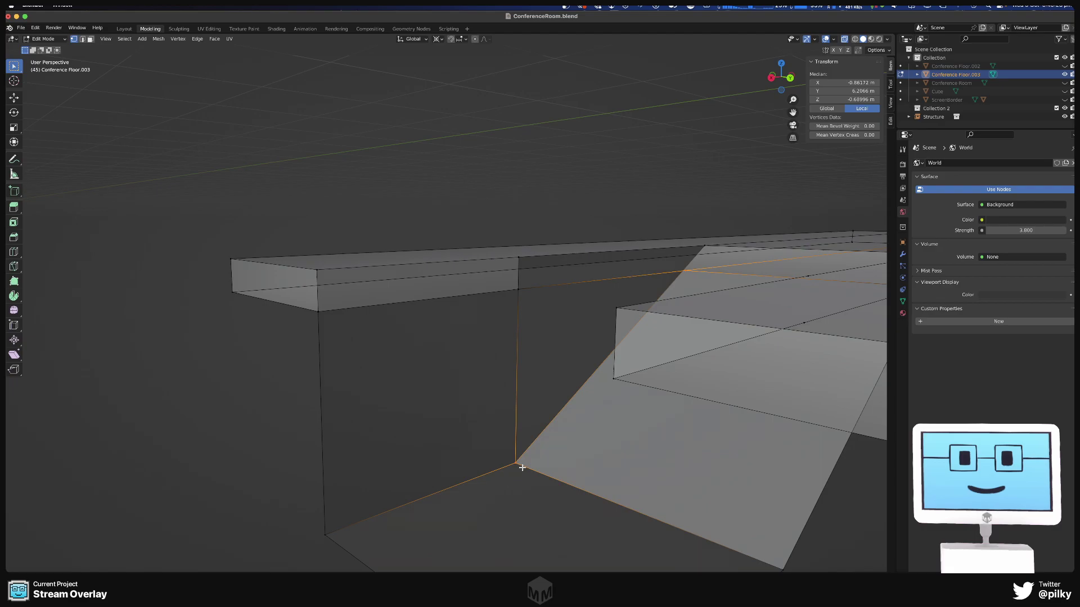
pyautogui.press('2')
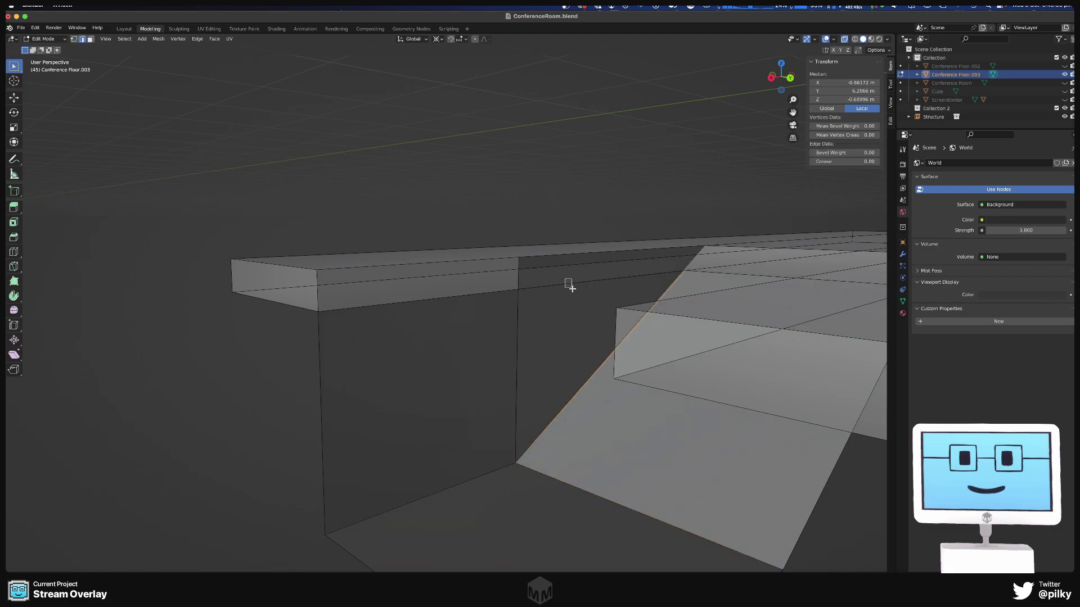
# - Fill the triangular side wall between the slab's lower side edge and the sloping edge along the ramp
pyautogui.click(569, 284)
pyautogui.keyDown('shift'); pyautogui.click(589, 363); pyautogui.keyUp('shift')
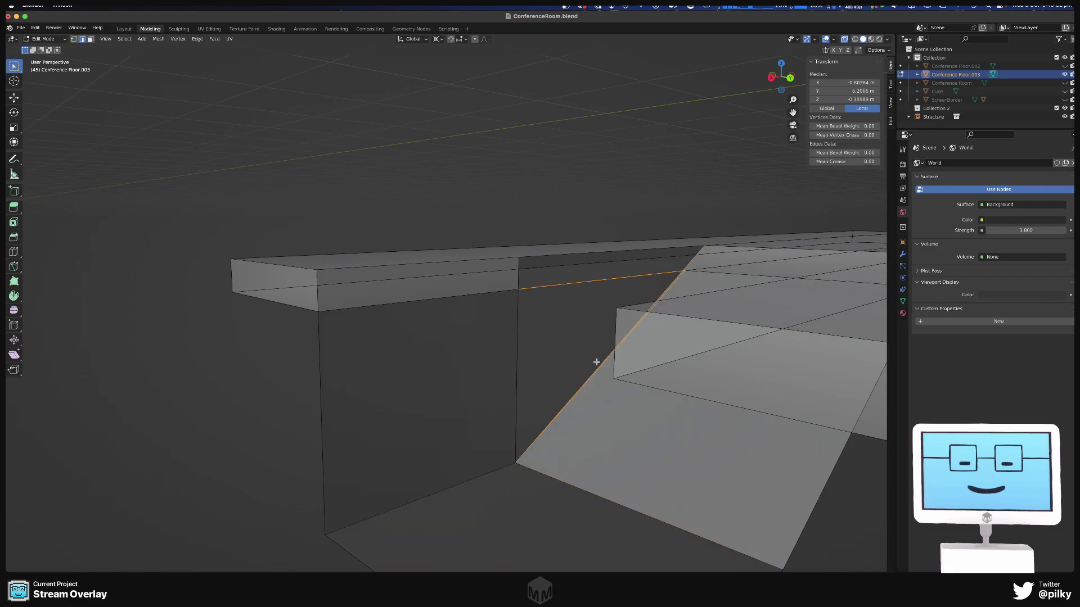
pyautogui.moveTo(595, 362); pyautogui.dragTo(671, 268, button='middle')
pyautogui.click(666, 253)
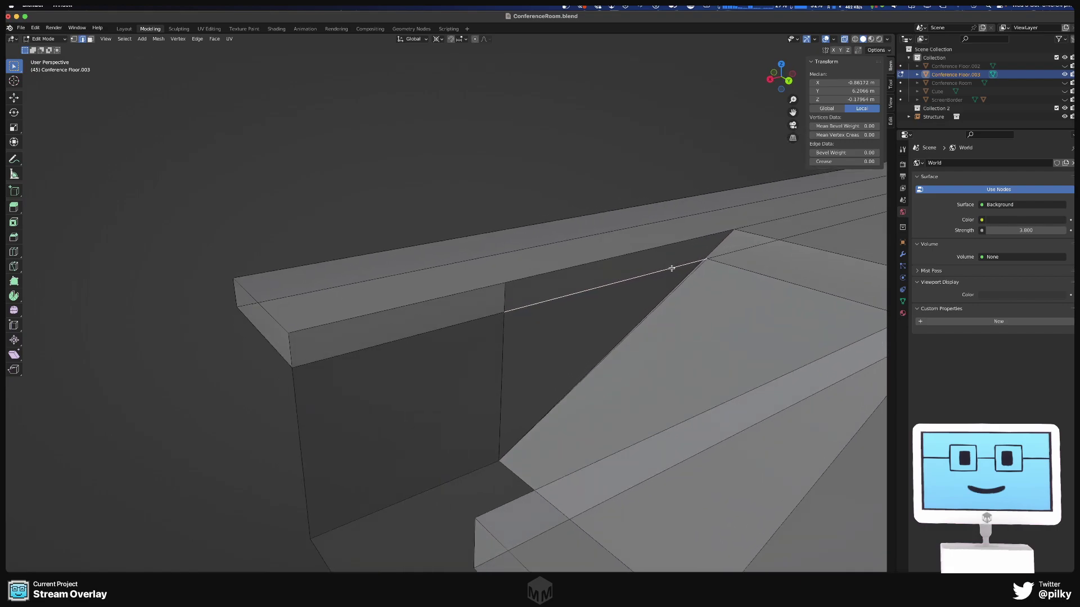
pyautogui.click(696, 271)
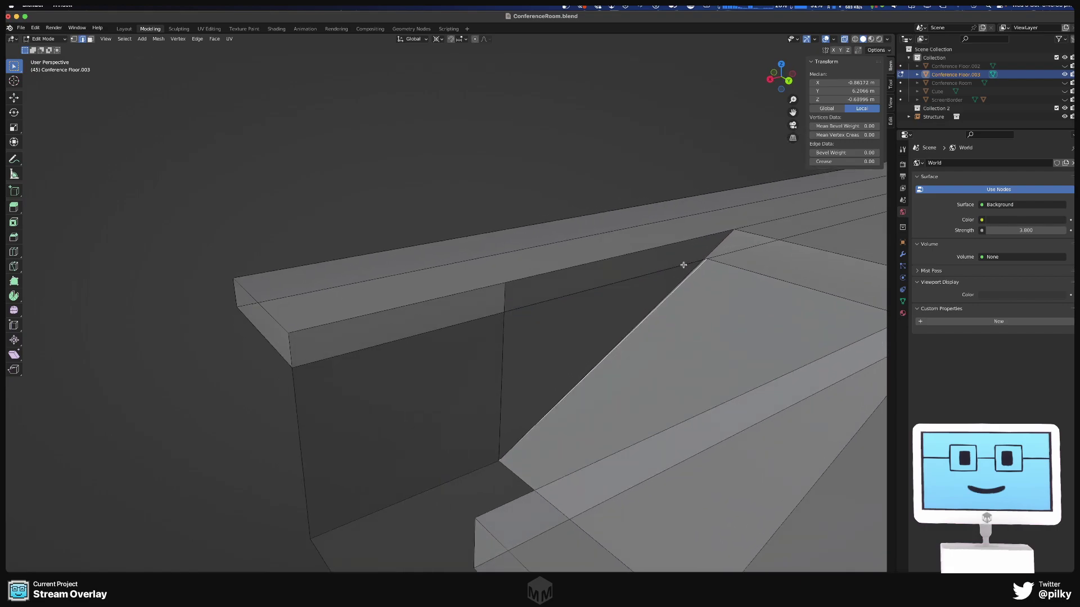
pyautogui.keyDown('shift'); pyautogui.click(684, 265); pyautogui.keyUp('shift')
pyautogui.press('f')
# - Fill a face between the slab's lower and upper side edges above the triangular wall
pyautogui.click(682, 264)
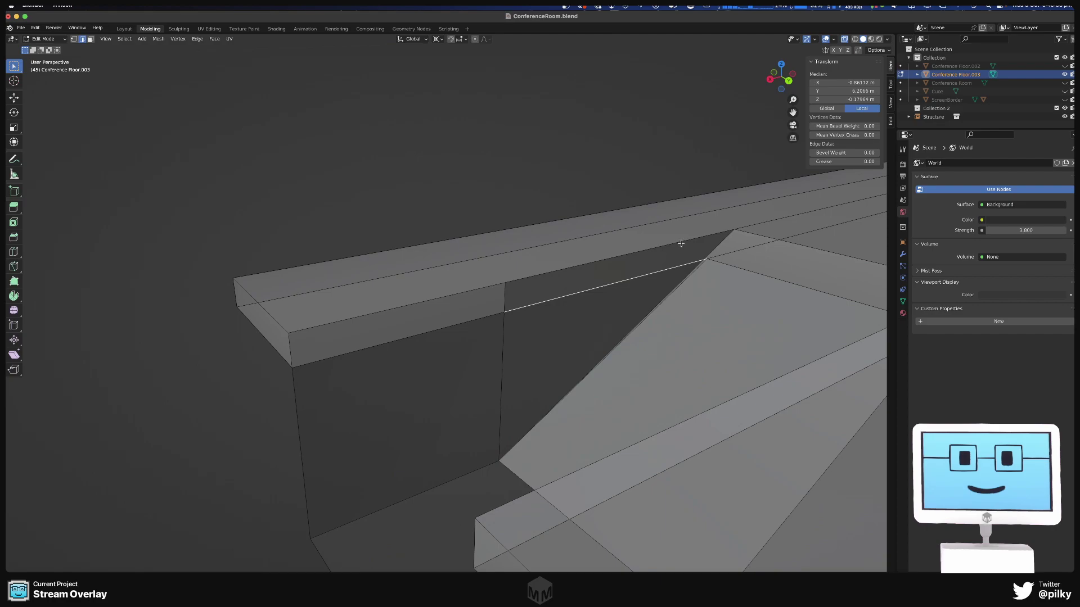
pyautogui.keyDown('shift'); pyautogui.click(681, 243); pyautogui.keyUp('shift')
pyautogui.press('f')
# - Fill the missing outer side face of the slab on the opposite side of the ramp
pyautogui.moveTo(683, 287); pyautogui.dragTo(557, 358, button='middle')
pyautogui.click(551, 303)
pyautogui.keyDown('shift'); pyautogui.click(686, 336); pyautogui.keyUp('shift')
pyautogui.click(718, 335)
pyautogui.keyDown('shift'); pyautogui.click(718, 305); pyautogui.keyUp('shift')
pyautogui.press('f')
# - Extrude the slab's lower outer side edge down to the level of the ramp's bottom corner to form a side wall
pyautogui.click(558, 359)
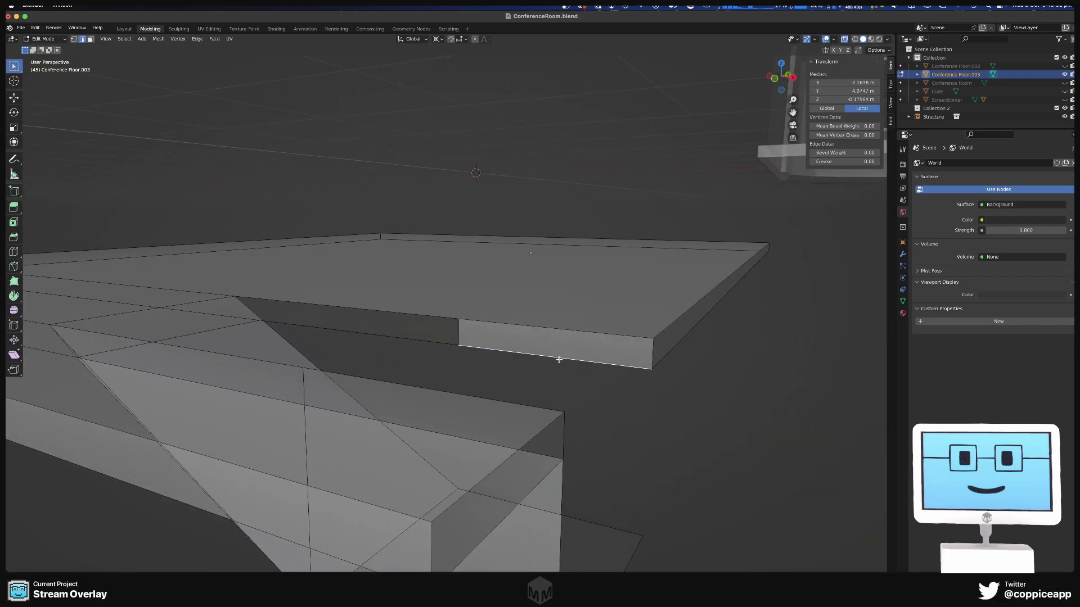
pyautogui.press('e')
pyautogui.click(610, 525)
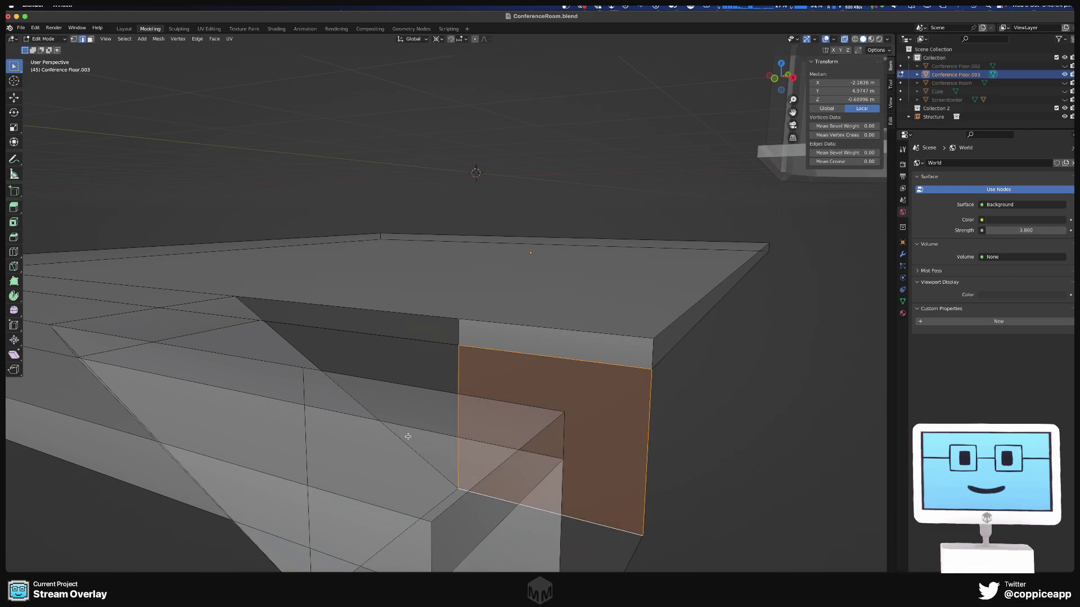
pyautogui.hotkey('ctrl', 'z')
# - Fill the triangular side wall beside the ramp and the narrow slab side face above it
pyautogui.moveTo(407, 438); pyautogui.dragTo(379, 354, button='middle')
pyautogui.click(352, 340)
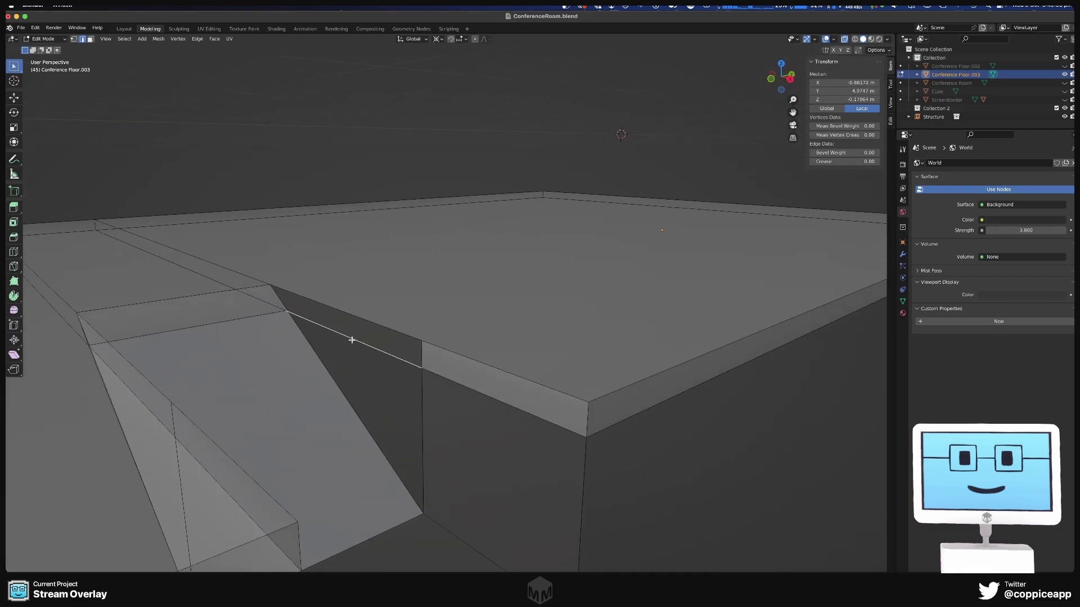
pyautogui.keyDown('shift'); pyautogui.click(422, 402); pyautogui.keyUp('shift')
pyautogui.press('f')
pyautogui.hotkey('alt', 'a')
pyautogui.click(371, 323)
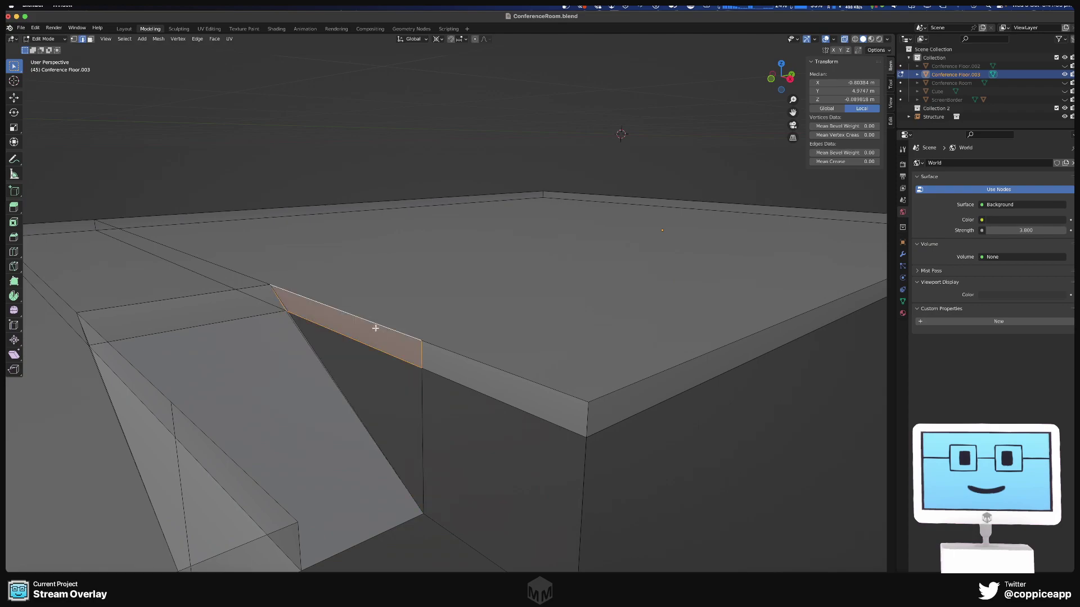
# - Return the floor to Object Mode and turn off X-ray display
pyautogui.moveTo(372, 324)
pyautogui.mouseDown(button='middle')
pyautogui.moveTo(582, 445)
pyautogui.moveTo(518, 427)
pyautogui.moveTo(429, 429)
pyautogui.moveTo(619, 442)
pyautogui.moveTo(368, 440)
pyautogui.moveTo(411, 445)
pyautogui.moveTo(411, 429)
pyautogui.moveTo(398, 429)
pyautogui.moveTo(490, 394)
pyautogui.moveTo(484, 403)
pyautogui.mouseUp(button='middle')
pyautogui.press('Tab')
pyautogui.hotkey('alt', 'z')
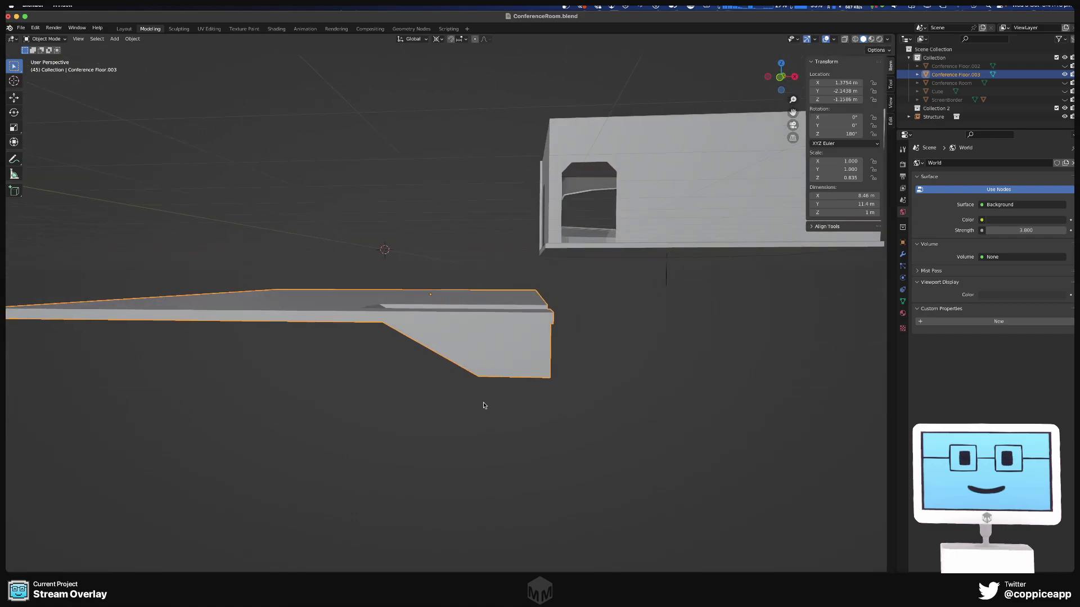
pyautogui.hotkey('alt', 'z')
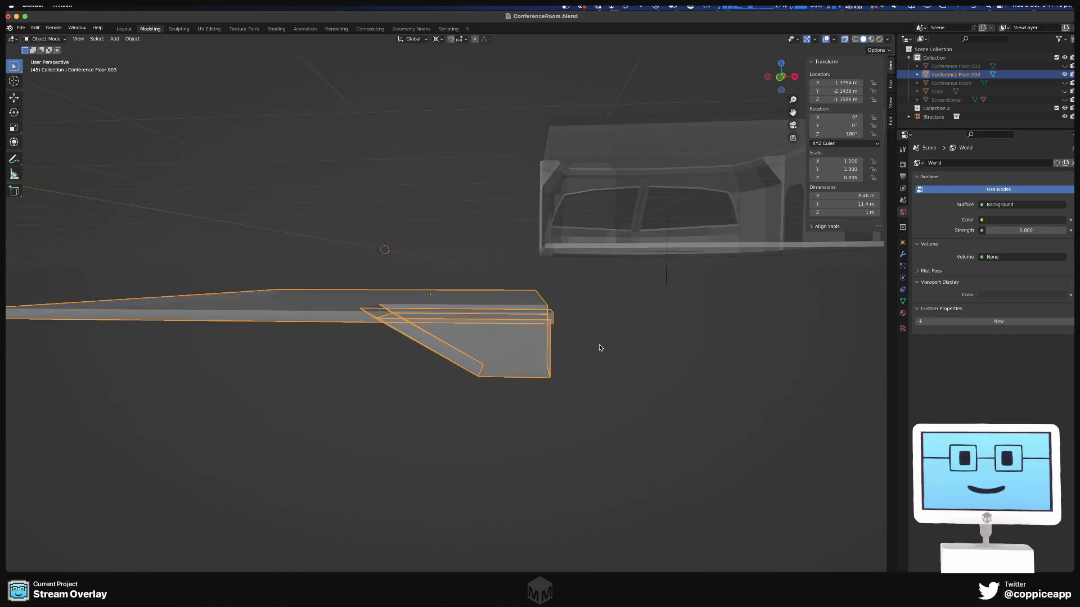
pyautogui.hotkey('alt', 'z')
# - Reveal all hidden objects and hide Conference Floor.002 and the screen border object again
pyautogui.hotkey('alt', 'h')
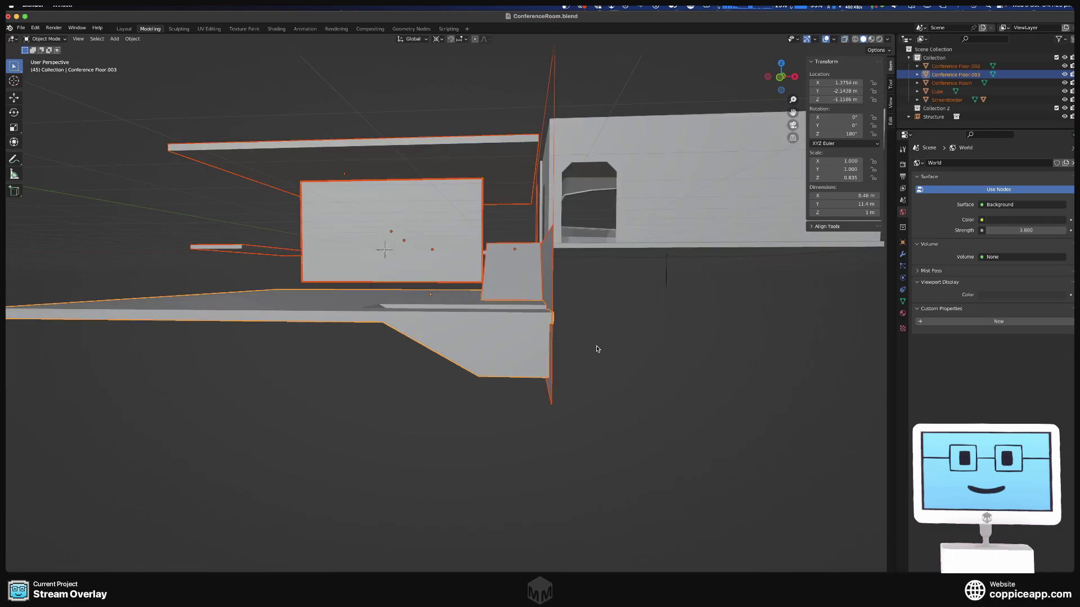
pyautogui.click(443, 139)
pyautogui.press('h')
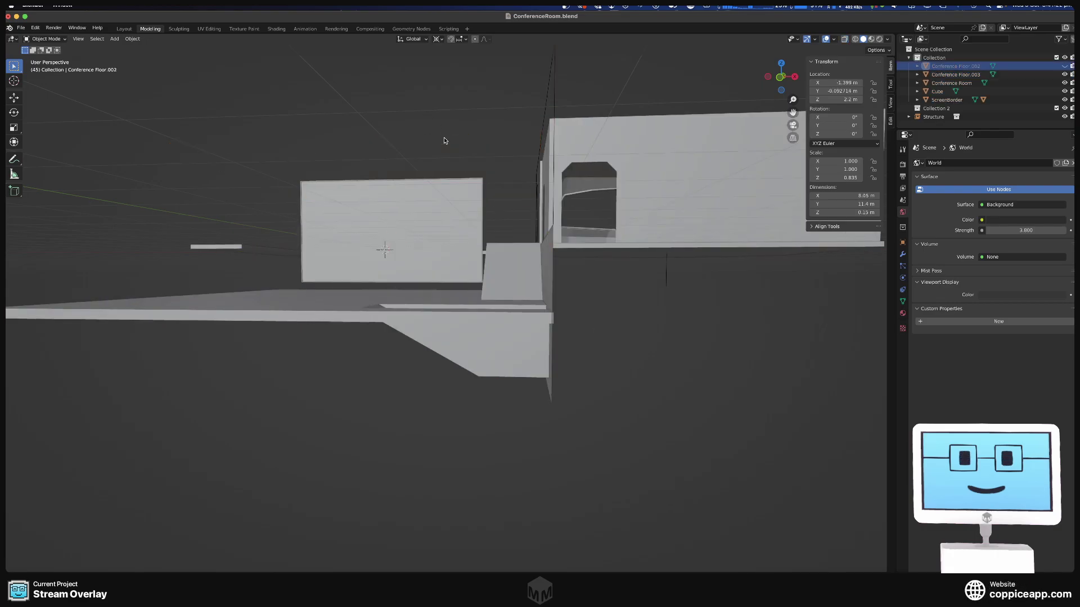
pyautogui.click(472, 209)
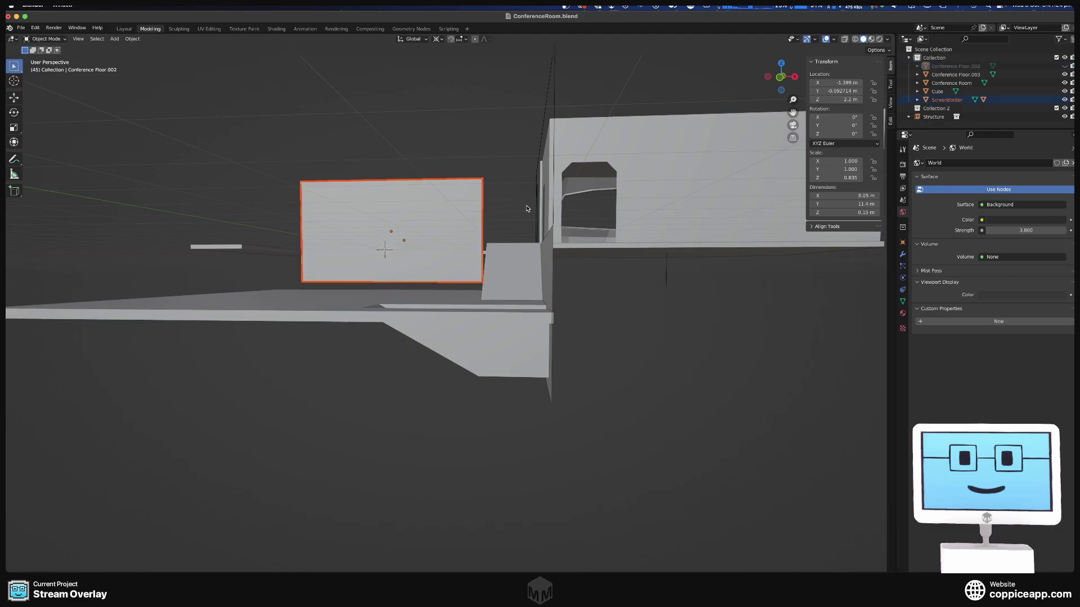
pyautogui.press('h')
# - Enter Edit Mode on the Conference Room object and select the side and top edges outlining the door opening
pyautogui.moveTo(551, 418); pyautogui.dragTo(631, 308, button='middle')
pyautogui.scroll(-6, 530, 193)
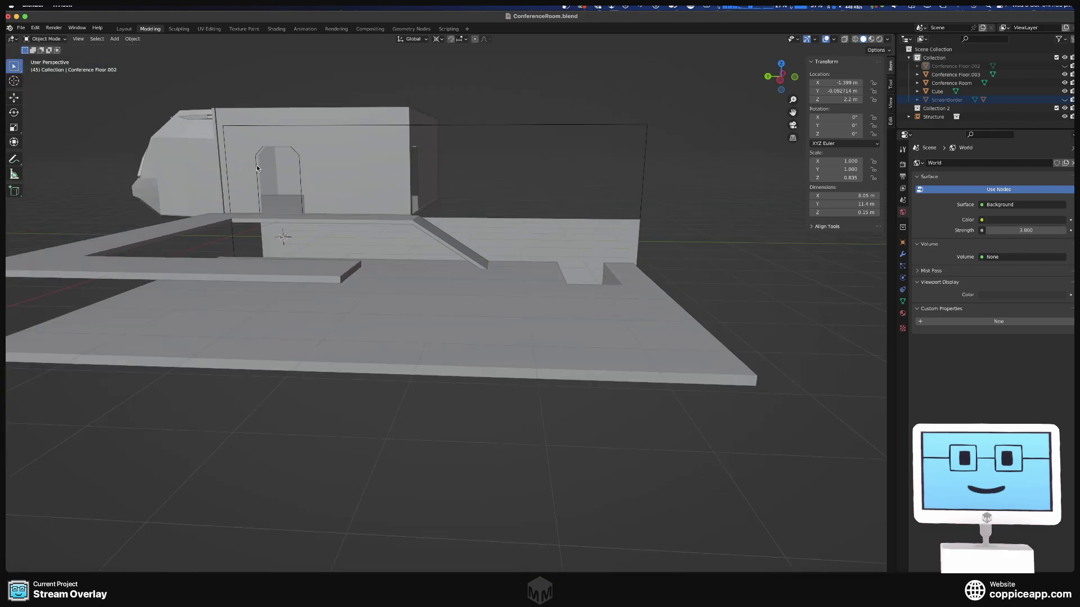
pyautogui.click(257, 168)
pyautogui.press('Tab')
pyautogui.scroll(8, 488, 272)
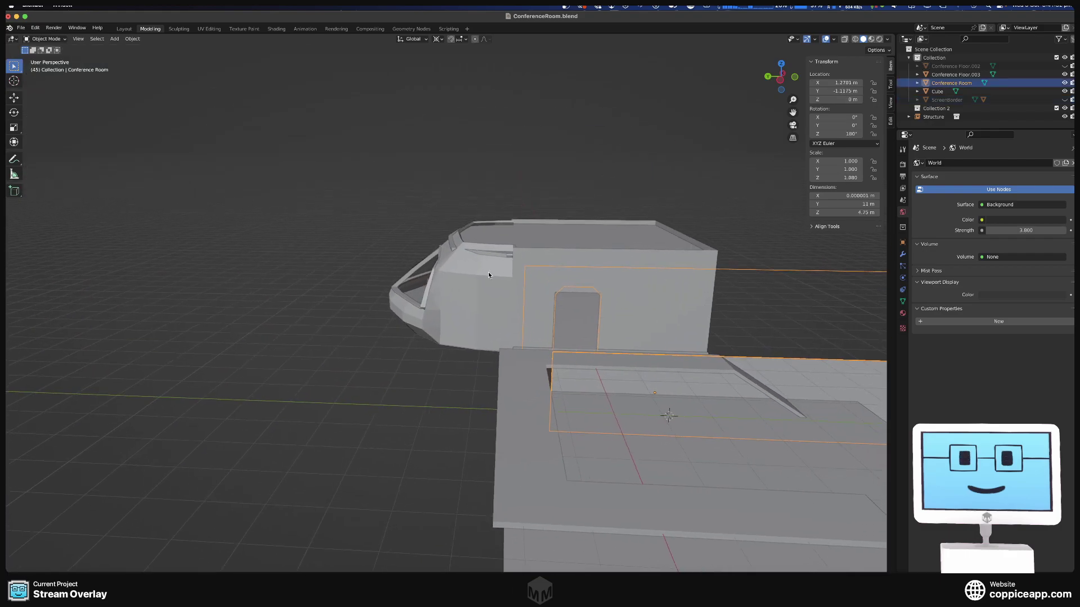
pyautogui.keyDown('alt'); pyautogui.click(552, 337); pyautogui.keyUp('alt')
pyautogui.click(555, 328)
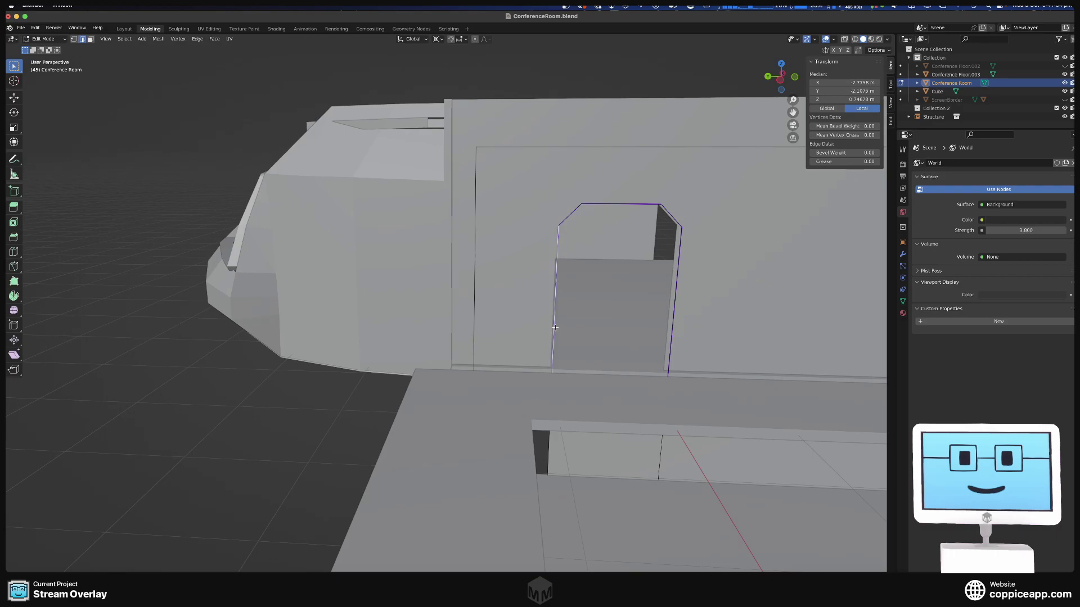
pyautogui.keyDown('shift'); pyautogui.click(569, 214); pyautogui.keyUp('shift')
pyautogui.keyDown('shift'); pyautogui.click(604, 203); pyautogui.keyUp('shift')
pyautogui.keyDown('shift'); pyautogui.click(674, 219); pyautogui.keyUp('shift')
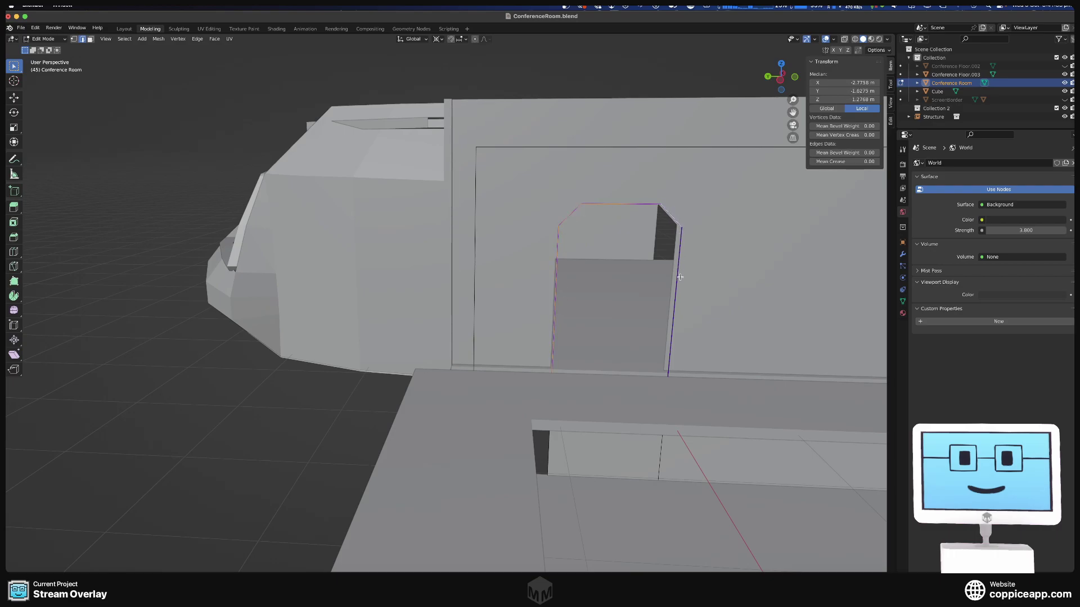
pyautogui.keyDown('shift'); pyautogui.click(678, 280); pyautogui.keyUp('shift')
pyautogui.moveTo(759, 302); pyautogui.dragTo(163, 380, button='middle')
pyautogui.scroll(-5, 542, 389)
pyautogui.rightClick(163, 381)
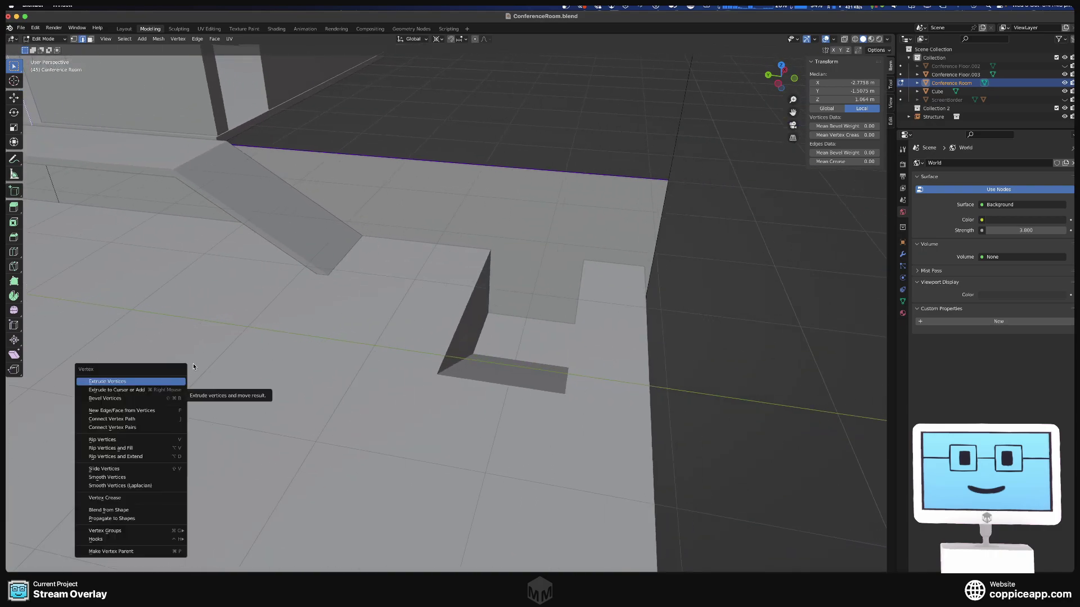
pyautogui.moveTo(465, 183); pyautogui.dragTo(587, 152, button='middle')
pyautogui.press('super+v')
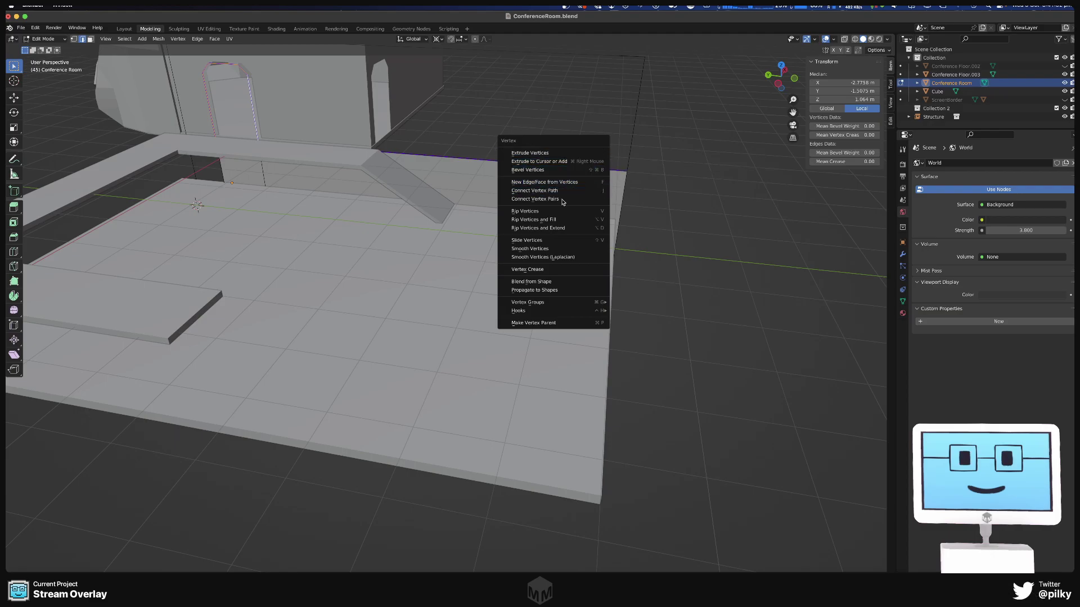
pyautogui.click(558, 228)
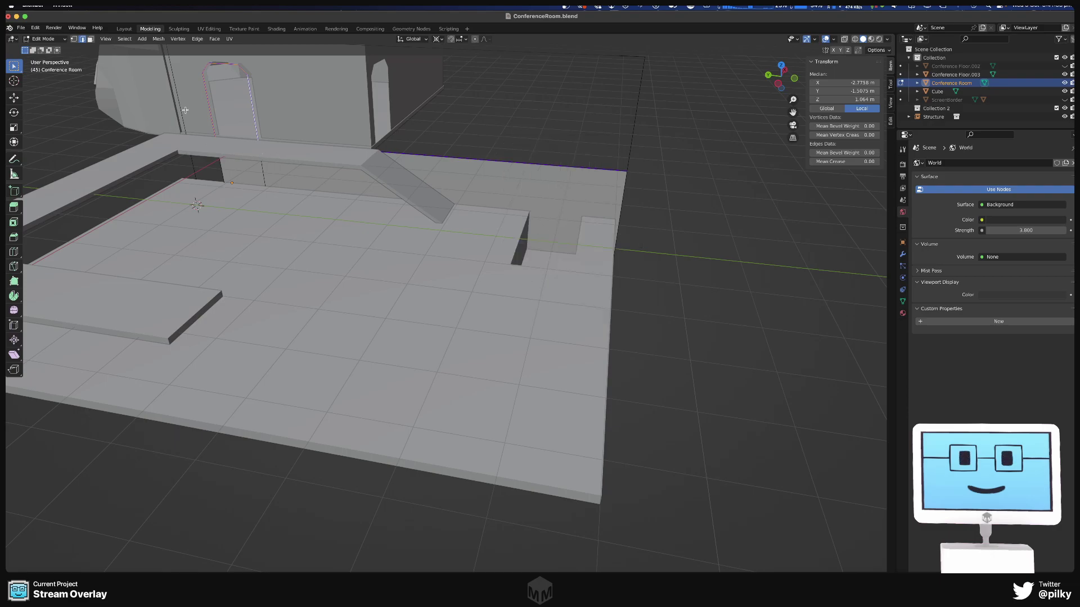
# - Switch to vertex selection and fill the selected door outline with a new face from its vertices
pyautogui.press('1')
pyautogui.hotkey('ctrl', 'v')
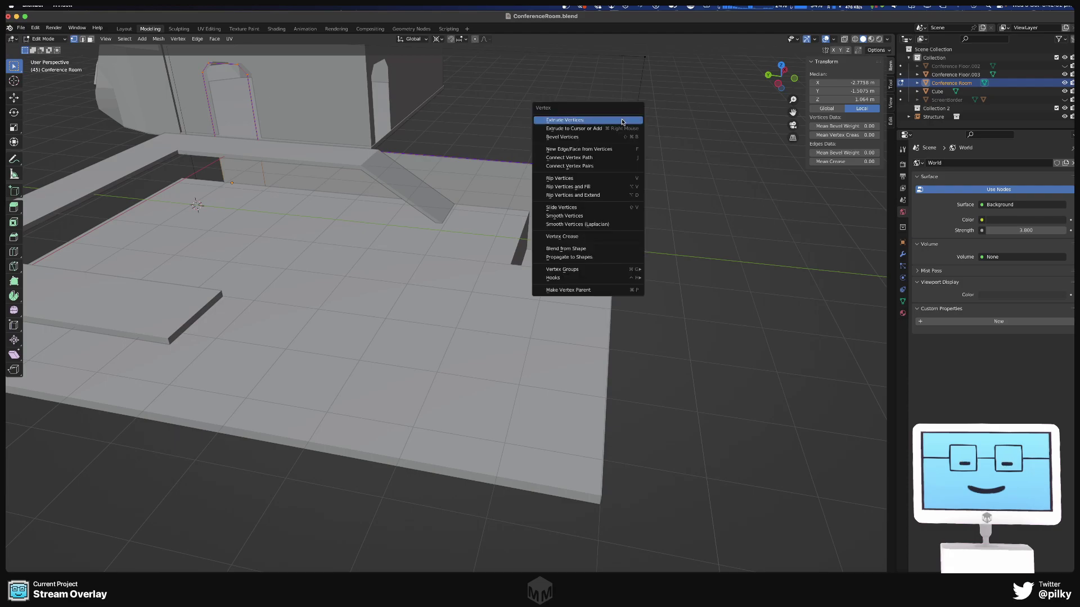
pyautogui.click(619, 150)
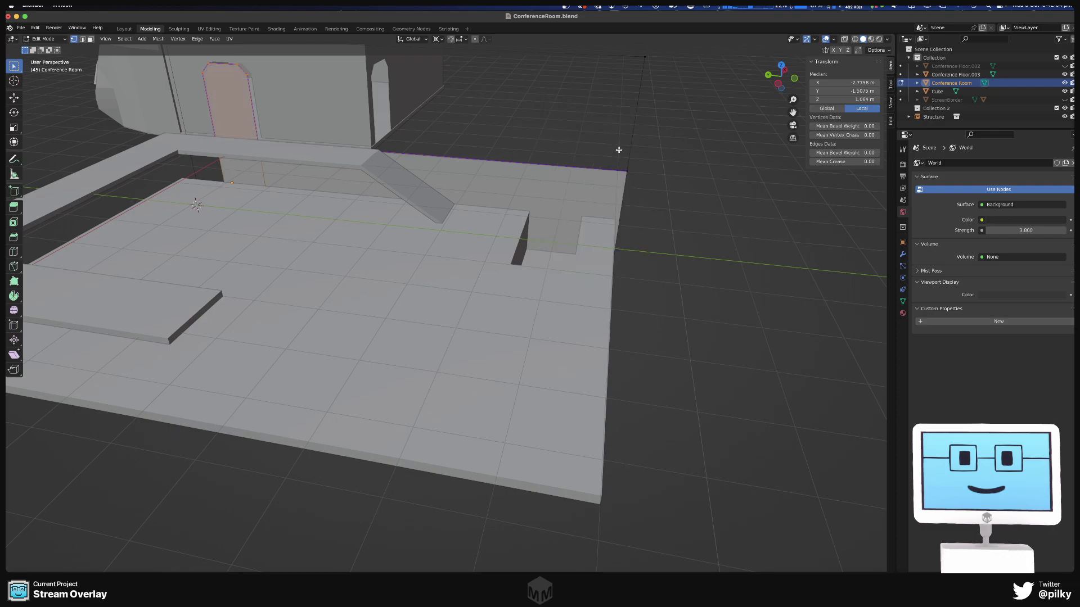
pyautogui.press('Tab')
pyautogui.press('Tab')
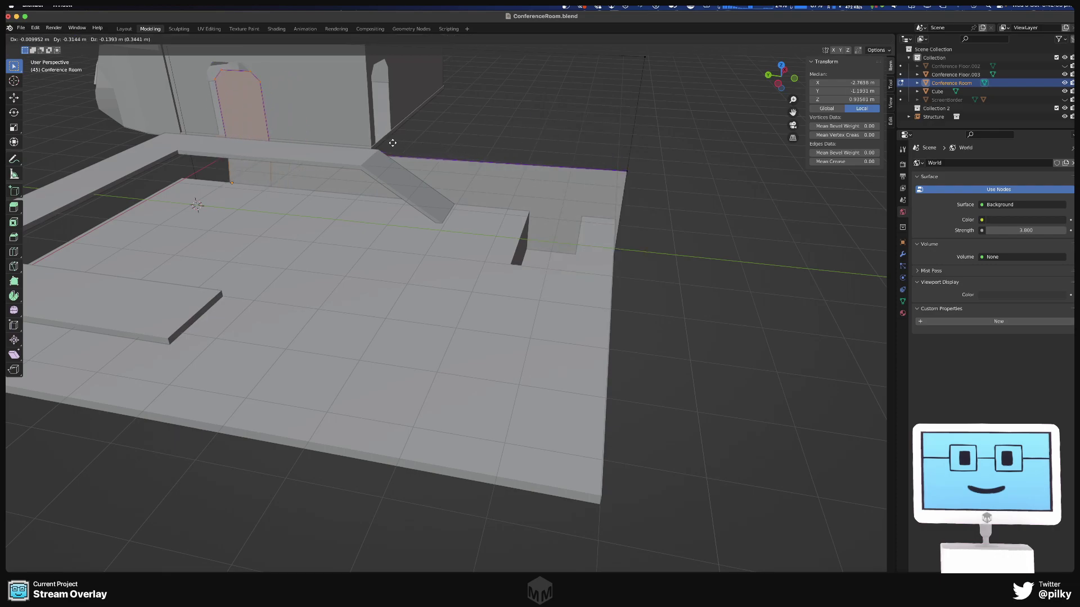
pyautogui.moveTo(236, 100); pyautogui.dragTo(374, 241, button='middle')
pyautogui.scroll(6, 424, 302)
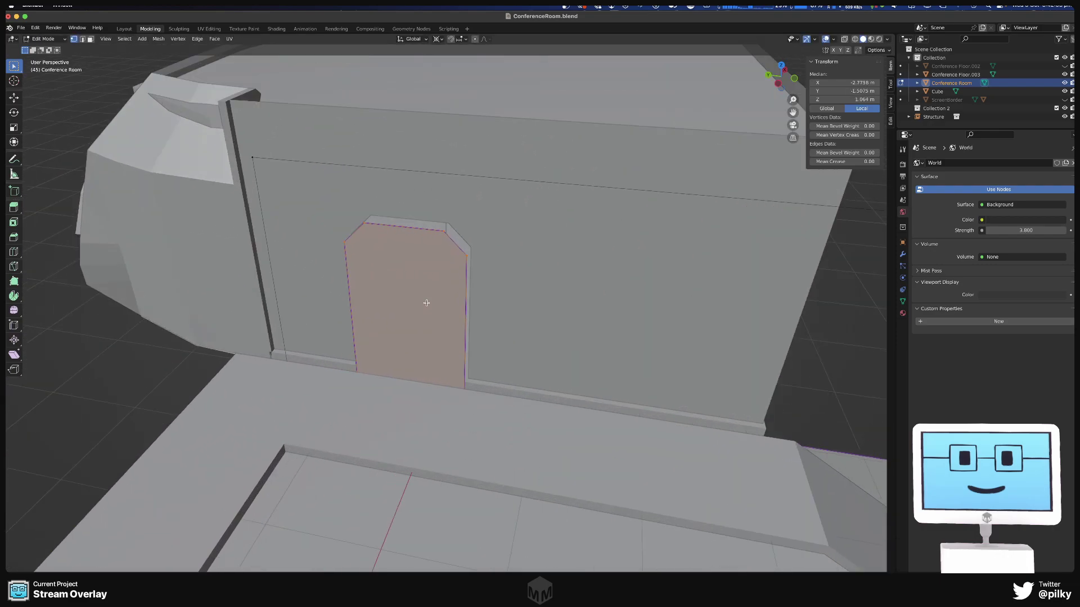
pyautogui.moveTo(427, 298); pyautogui.dragTo(470, 234, button='middle')
pyautogui.rightClick(614, 284)
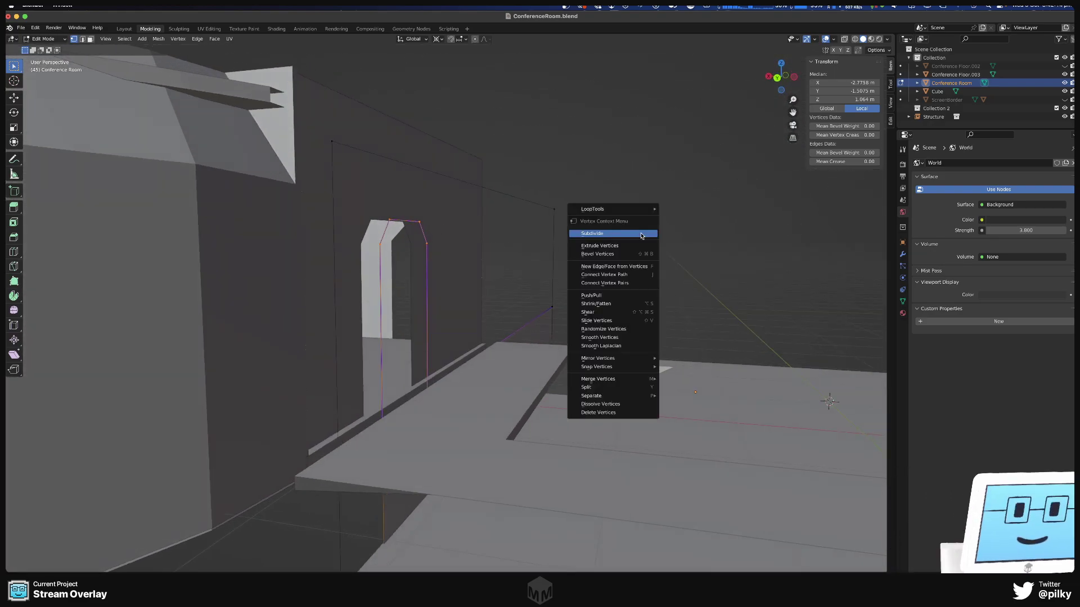
pyautogui.moveTo(601, 380)
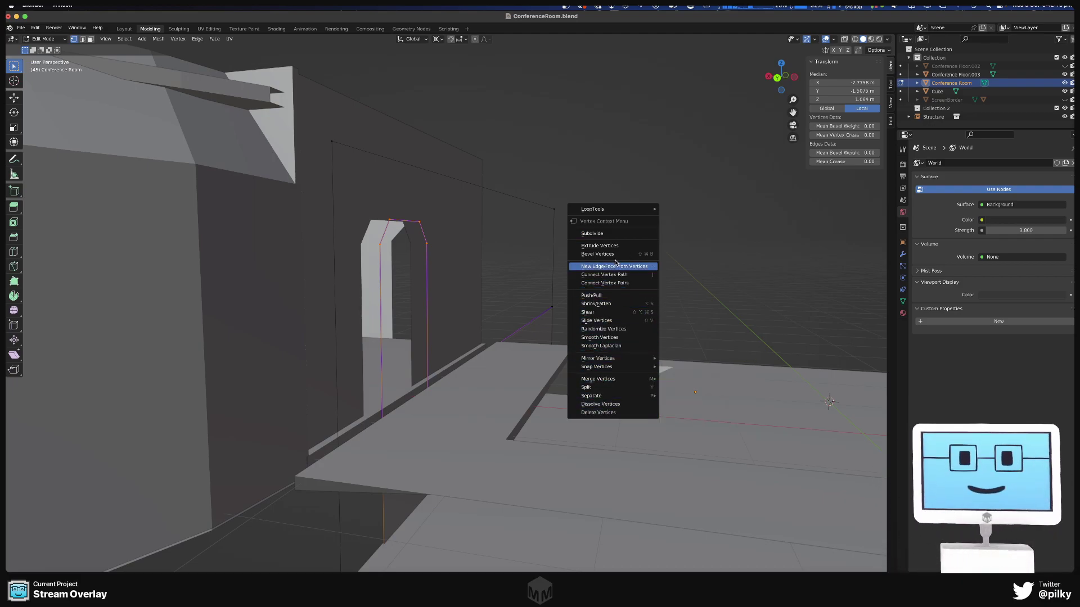
pyautogui.rightClick(417, 225)
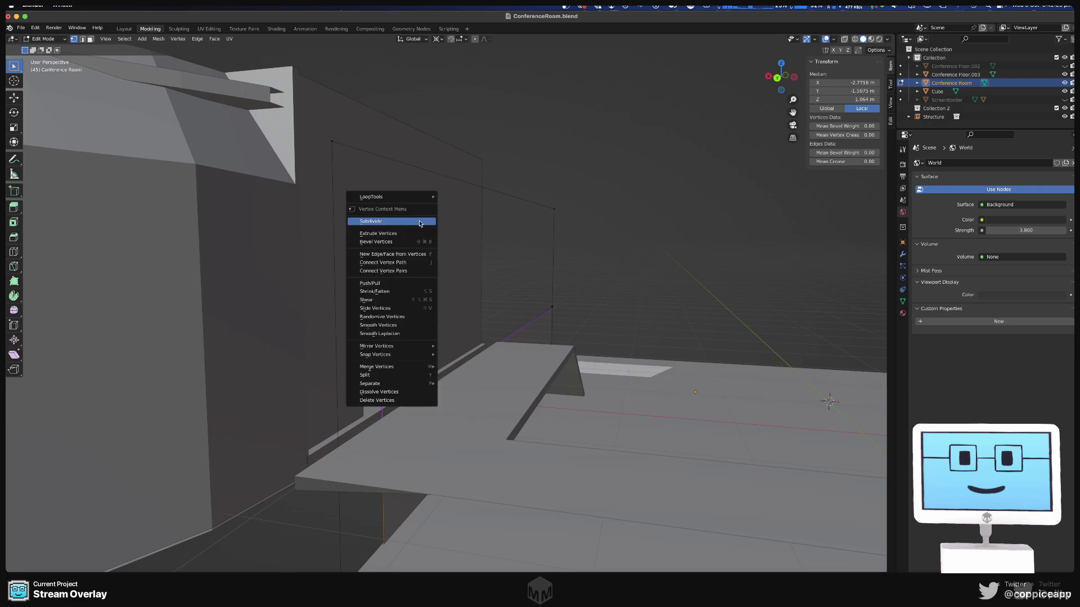
pyautogui.press('Escape')
# - Duplicate the selected door outline and move the copy near the far end of the wall, above the sunken ramp
pyautogui.hotkey('shift', 'd')
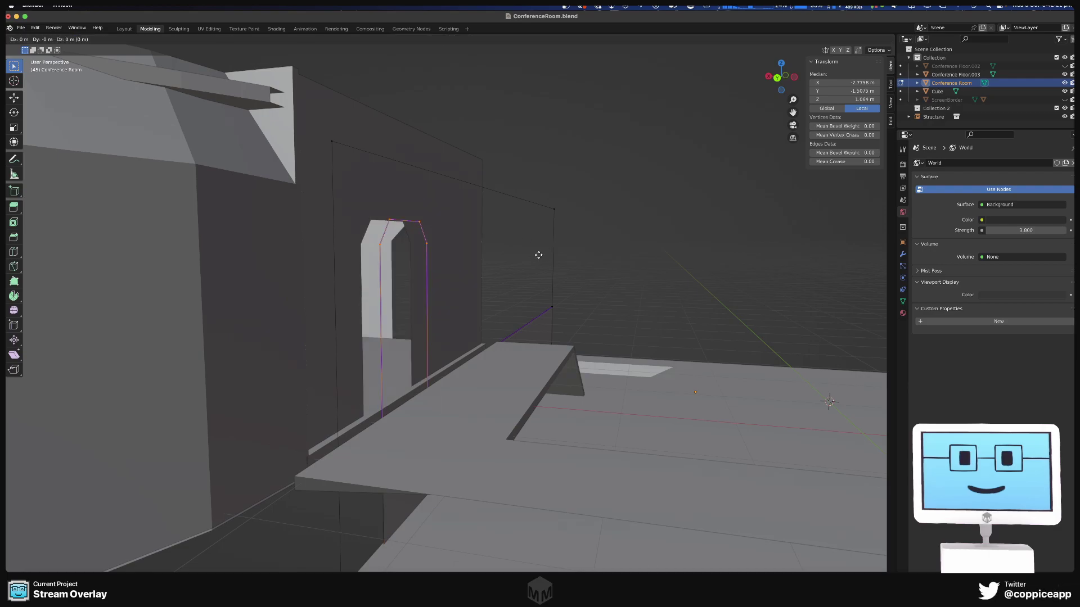
pyautogui.press('Escape')
pyautogui.press('g')
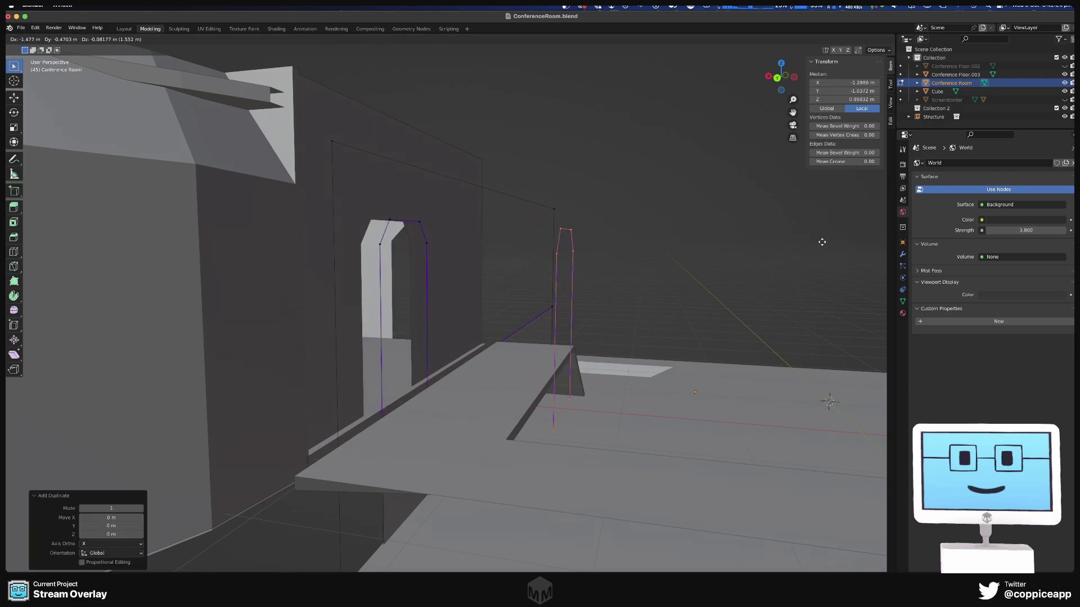
pyautogui.click(819, 241)
pyautogui.moveTo(820, 241); pyautogui.dragTo(618, 164, button='middle')
pyautogui.press('g')
pyautogui.click(775, 175)
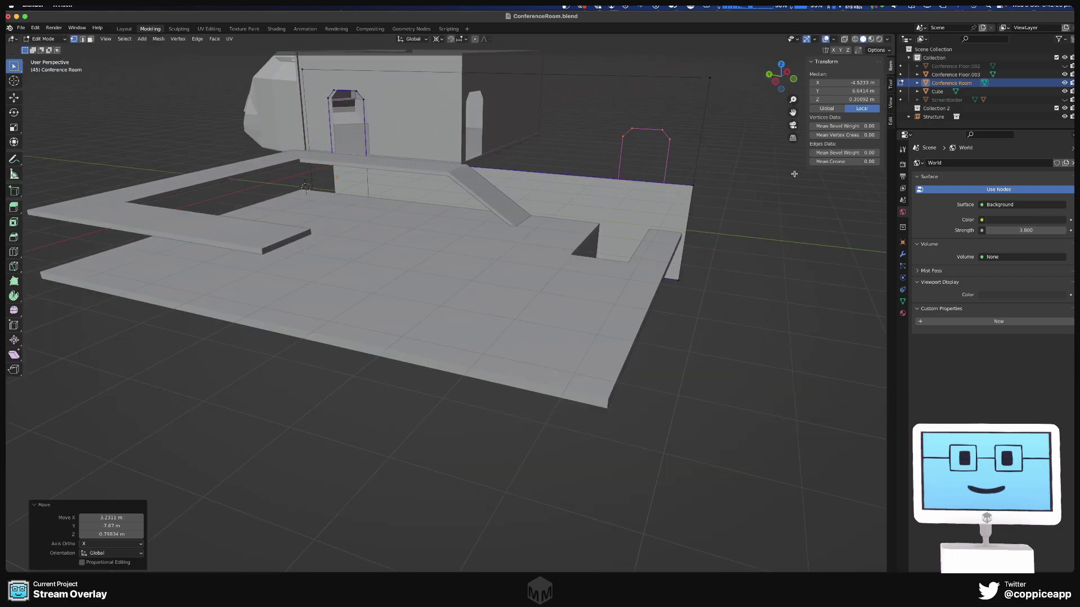
pyautogui.moveTo(775, 175)
pyautogui.mouseDown(button='middle')
pyautogui.moveTo(723, 176)
pyautogui.moveTo(770, 177)
pyautogui.mouseUp(button='middle')
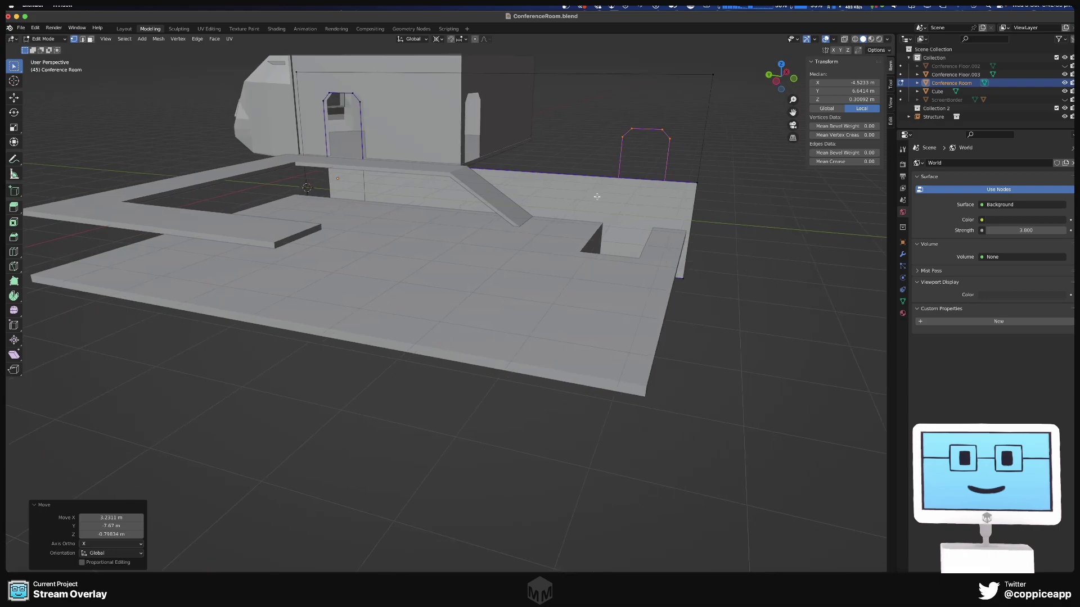
# - Delete only the face of the Conference Room's large lower wall beside the ramps, keeping its edges
pyautogui.press('Tab')
pyautogui.press('Tab')
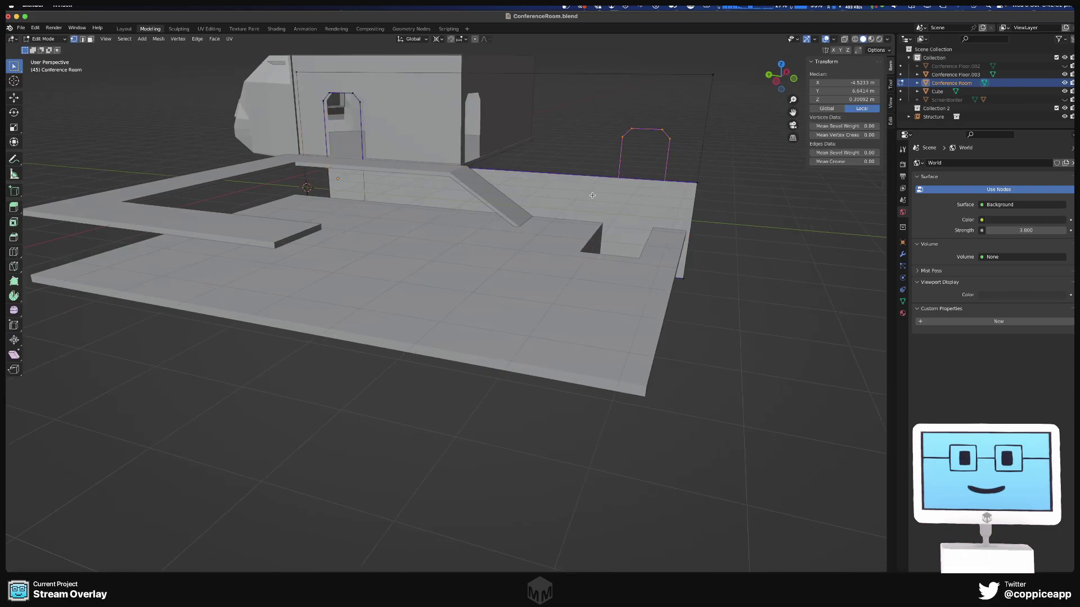
pyautogui.press('3')
pyautogui.click(552, 198)
pyautogui.press('x')
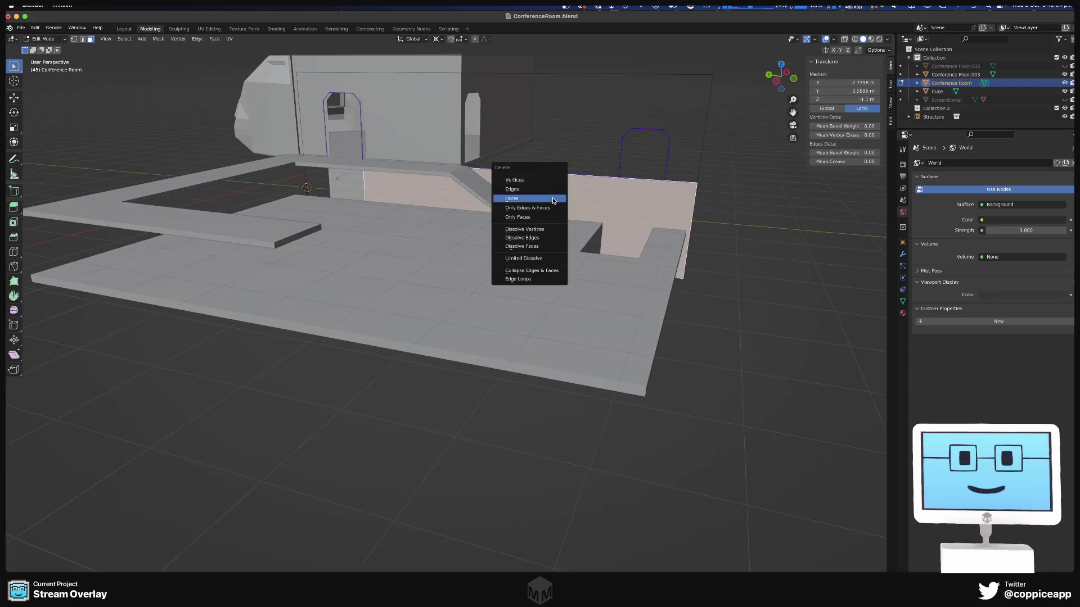
pyautogui.click(553, 199)
pyautogui.moveTo(625, 184); pyautogui.dragTo(713, 219, button='middle')
pyautogui.hotkey('ctrl', 'z')
pyautogui.press('x')
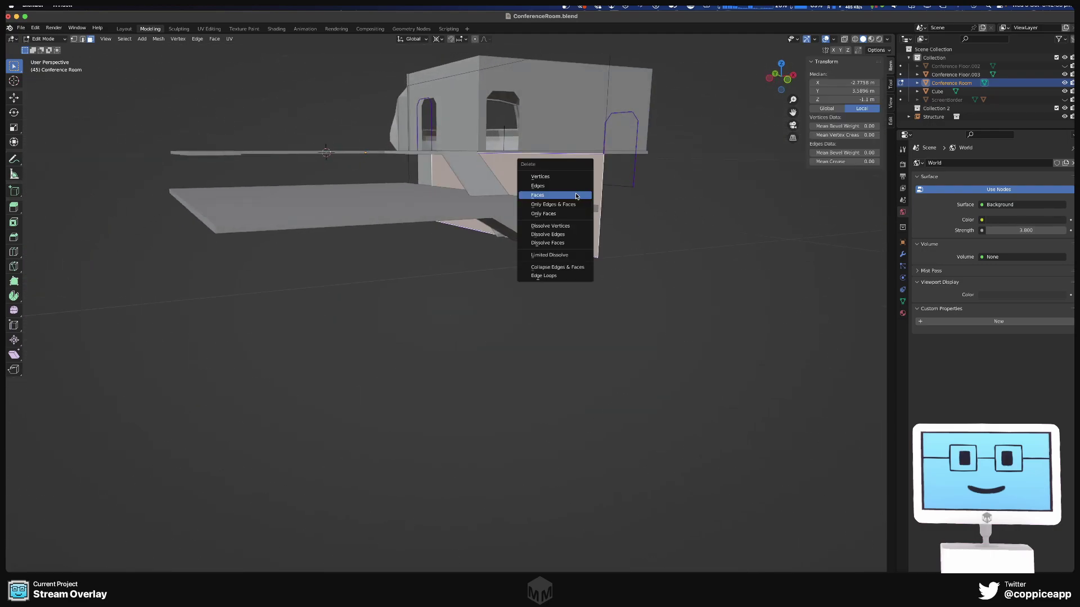
pyautogui.click(574, 212)
# - Select the duplicated door outline and, in right orthographic view, lower it about 1.34 m onto the end of the sunken ramp
pyautogui.moveTo(643, 178); pyautogui.dragTo(555, 328, button='middle')
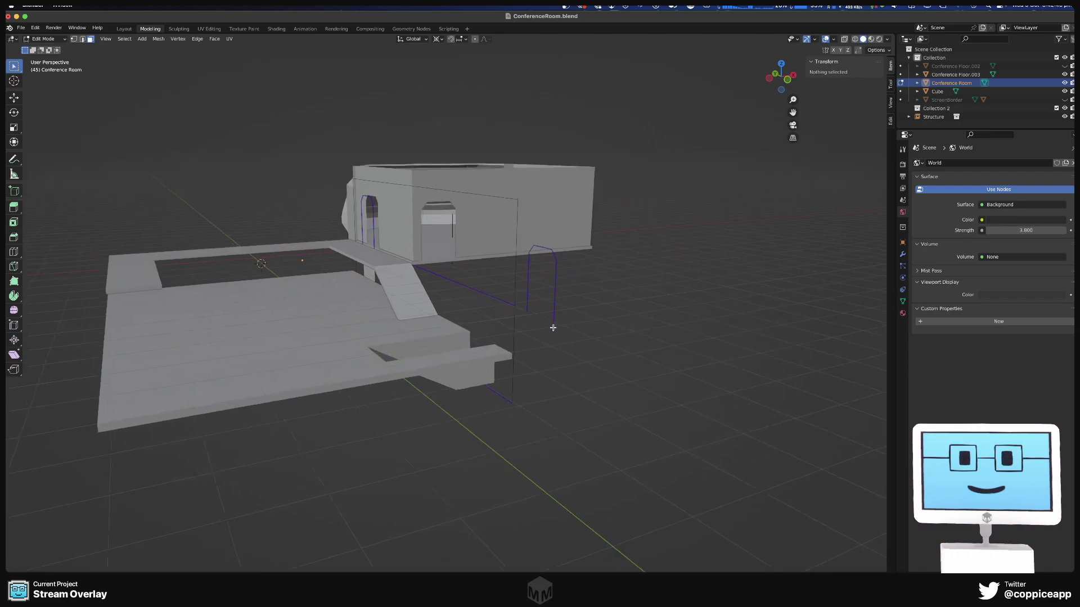
pyautogui.scroll(5, 550, 323)
pyautogui.moveTo(500, 163); pyautogui.dragTo(470, 202, button='middle')
pyautogui.moveTo(405, 158); pyautogui.dragTo(332, 118, button='middle')
pyautogui.moveTo(335, 119); pyautogui.dragTo(512, 269)
pyautogui.press('Tab')
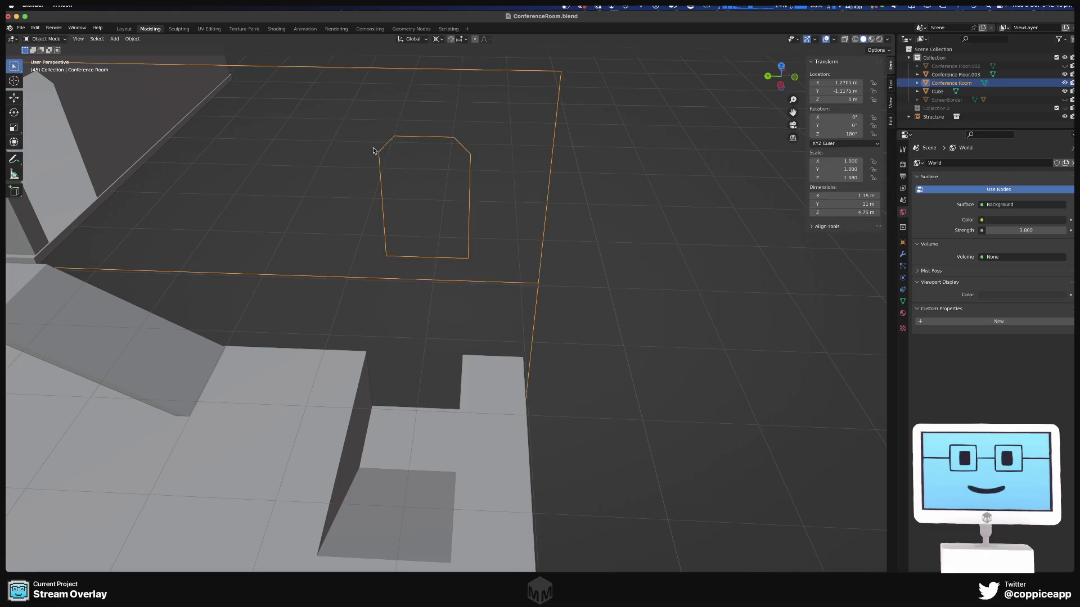
pyautogui.press('Tab')
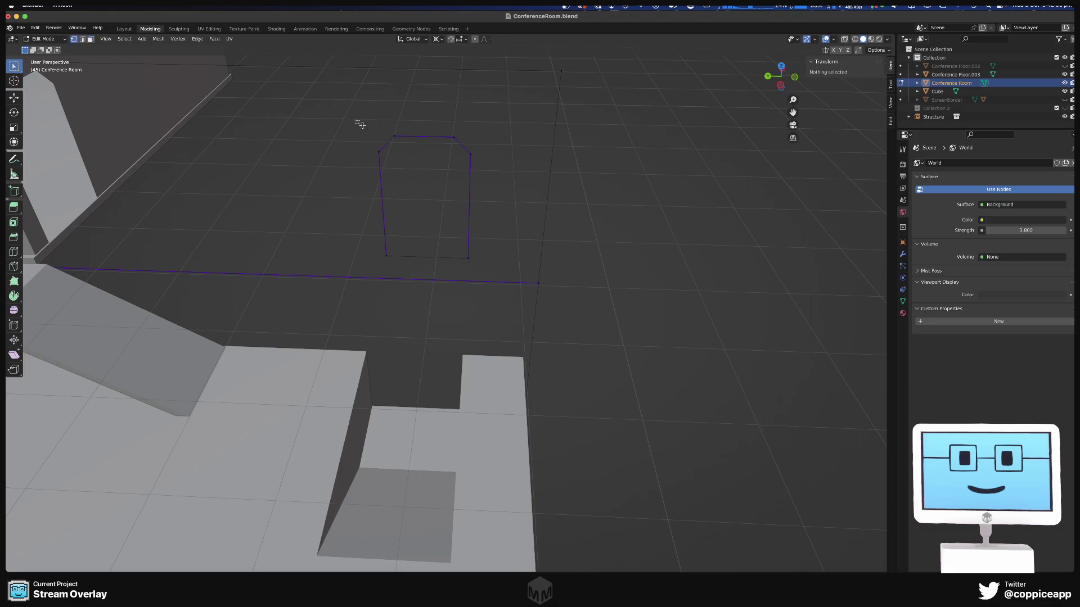
pyautogui.moveTo(361, 125); pyautogui.dragTo(501, 268)
pyautogui.moveTo(504, 272); pyautogui.dragTo(524, 303, button='middle')
pyautogui.press('g')
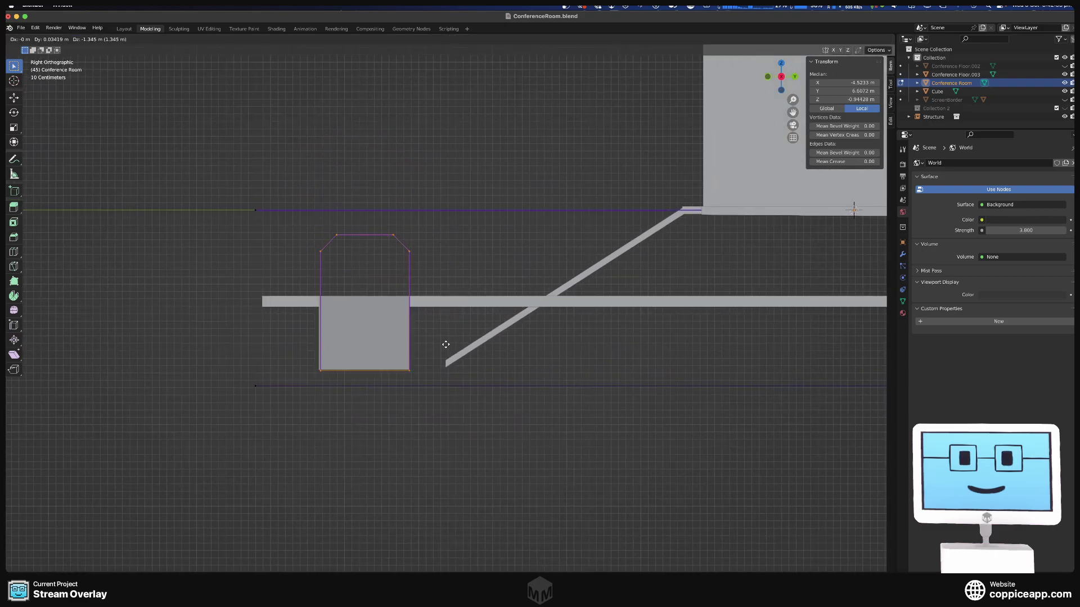
pyautogui.click(443, 345)
# - Nudge the door outline to centre it across the sunken ramp, and shift it along Z to align its base with the ramp's bottom edge
pyautogui.scroll(6, 350, 368)
pyautogui.press('g')
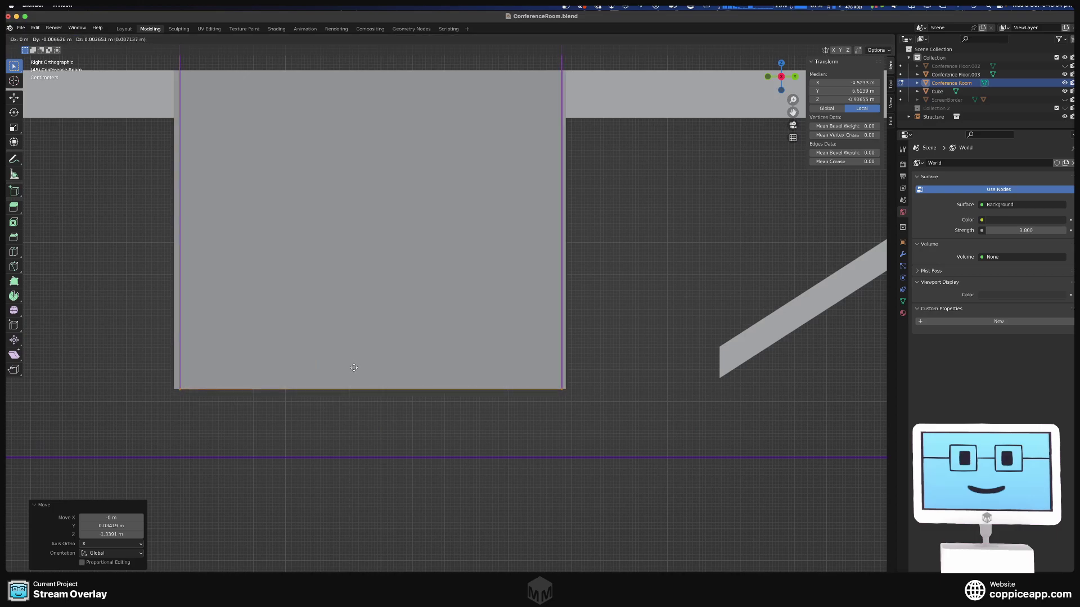
pyautogui.click(355, 368)
pyautogui.scroll(5, 496, 398)
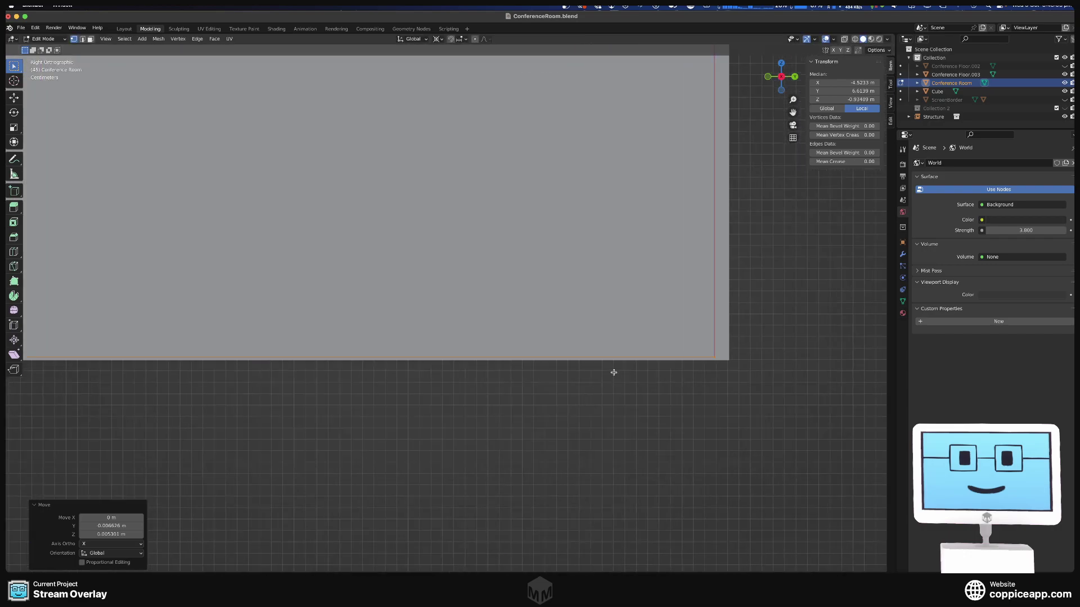
pyautogui.press('g')
pyautogui.press('z')
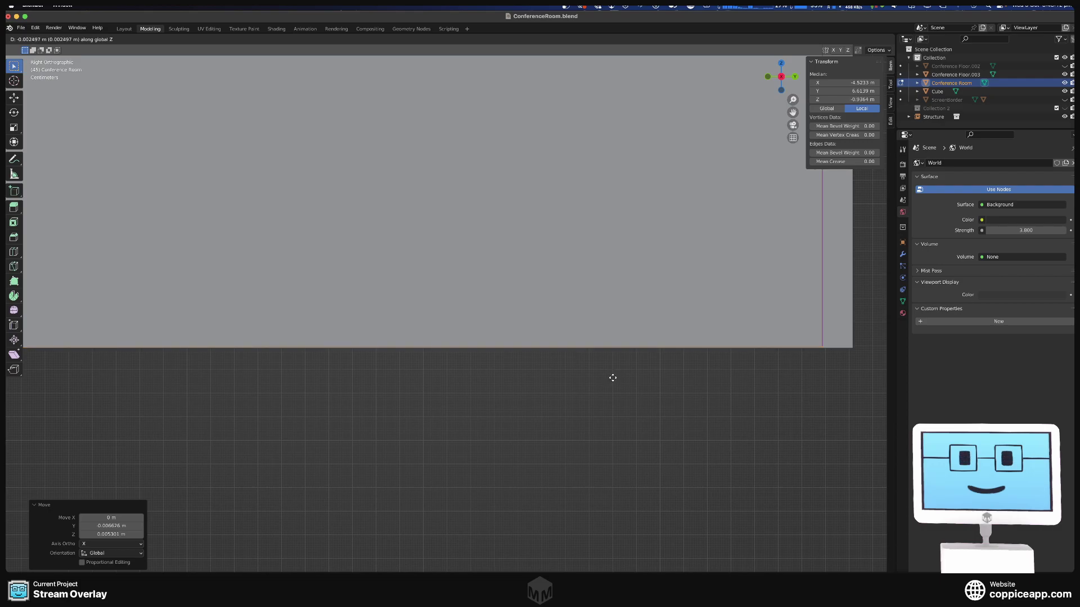
pyautogui.click(613, 379)
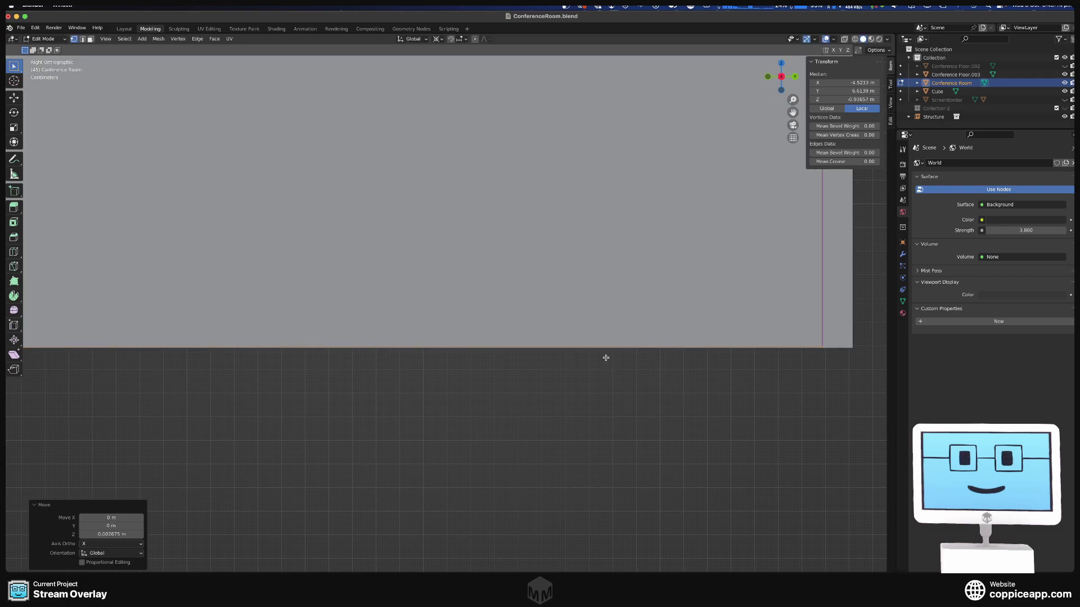
# - In front view, move the door outline about -1.757 m along X to the wall plane and check its placement in Object Mode
pyautogui.moveTo(605, 356); pyautogui.dragTo(541, 295, button='middle')
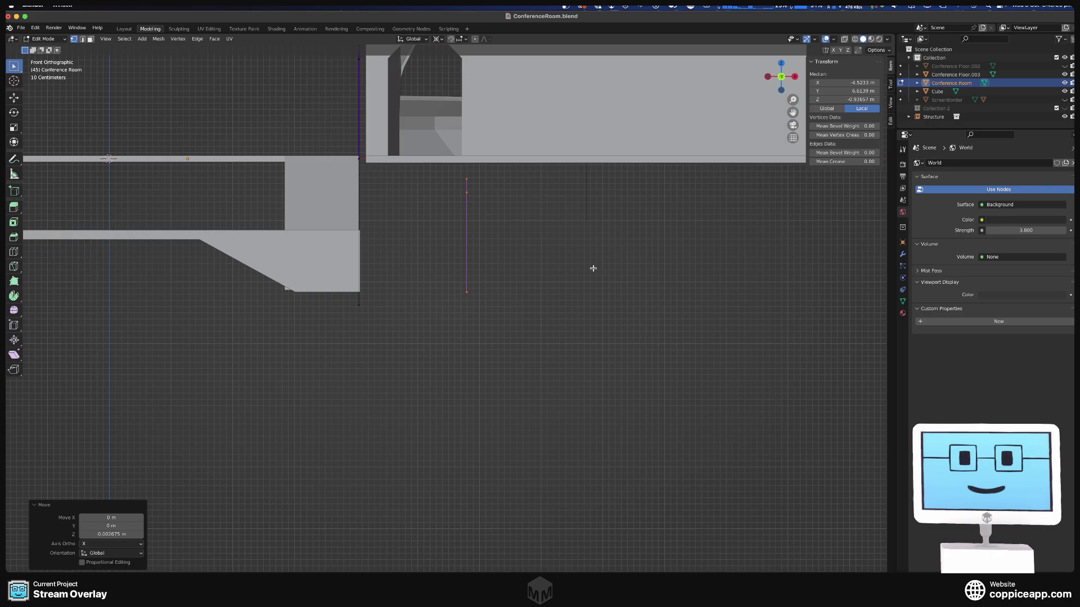
pyautogui.scroll(3, 593, 269)
pyautogui.scroll(-1, 576, 267)
pyautogui.press('g')
pyautogui.press('x')
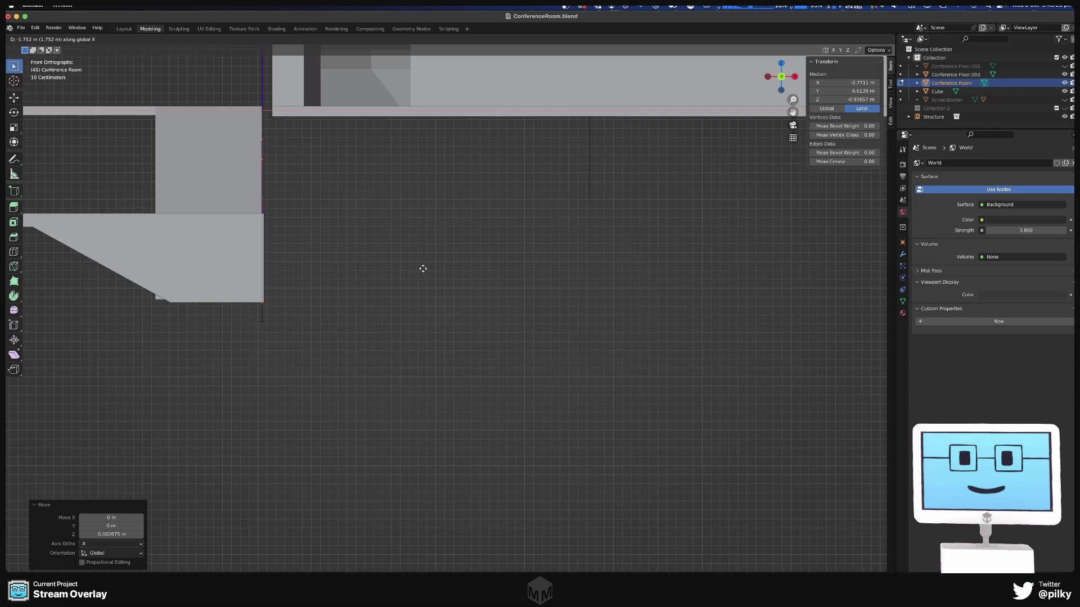
pyautogui.click(421, 268)
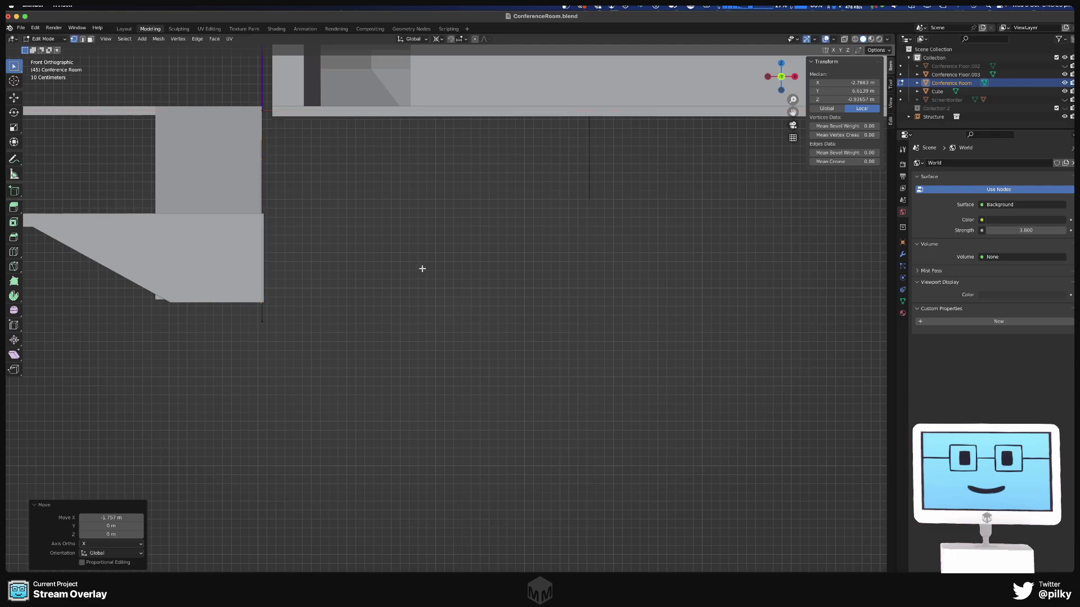
pyautogui.scroll(-5, 421, 268)
pyautogui.press('Tab')
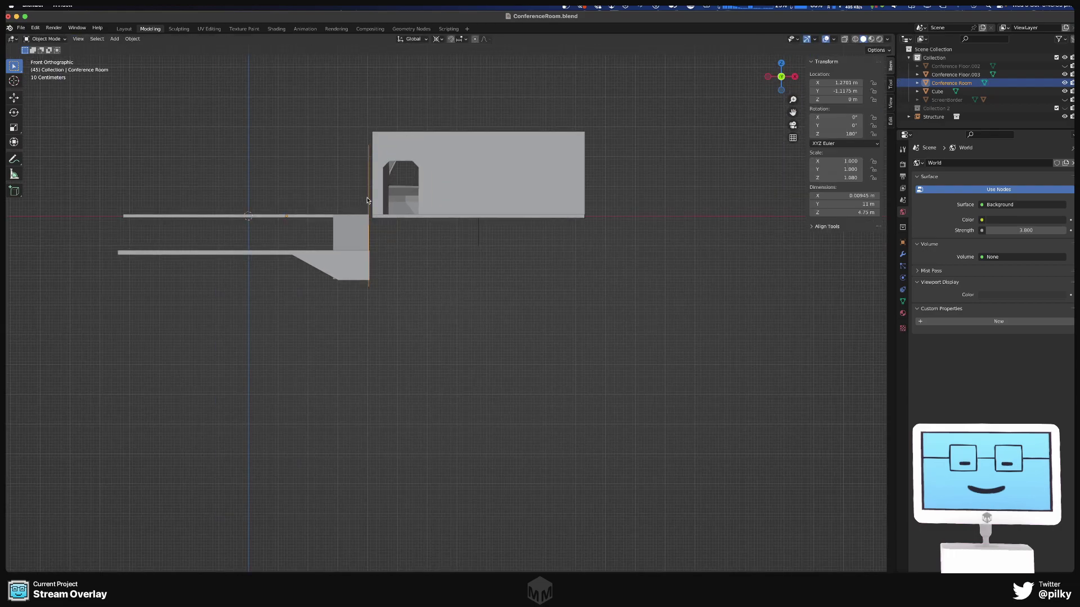
pyautogui.scroll(7, 366, 211)
pyautogui.scroll(-5, 461, 354)
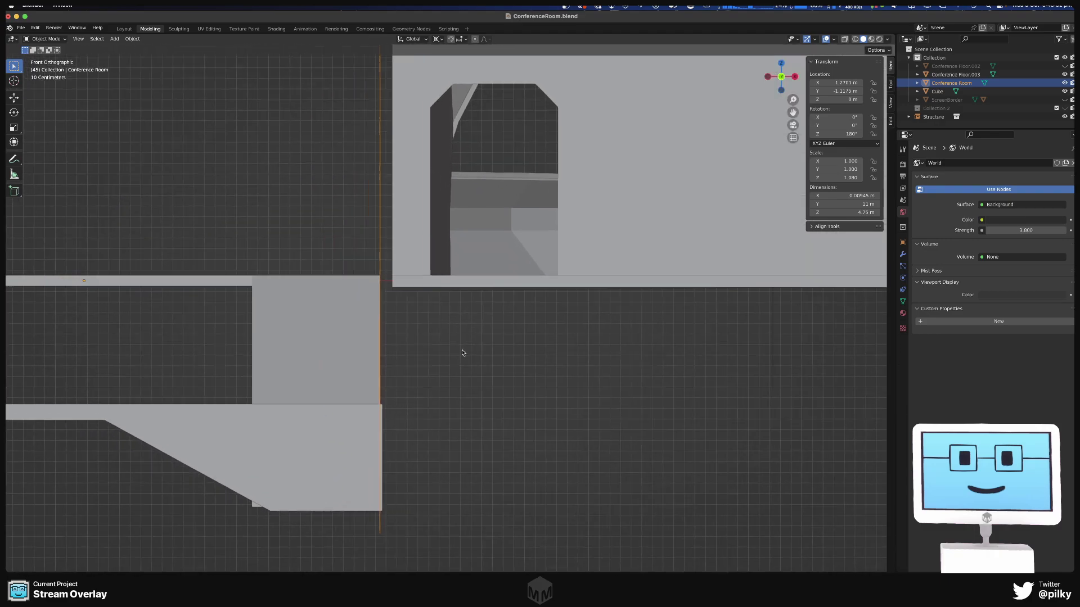
pyautogui.moveTo(497, 366); pyautogui.dragTo(496, 342, button='middle')
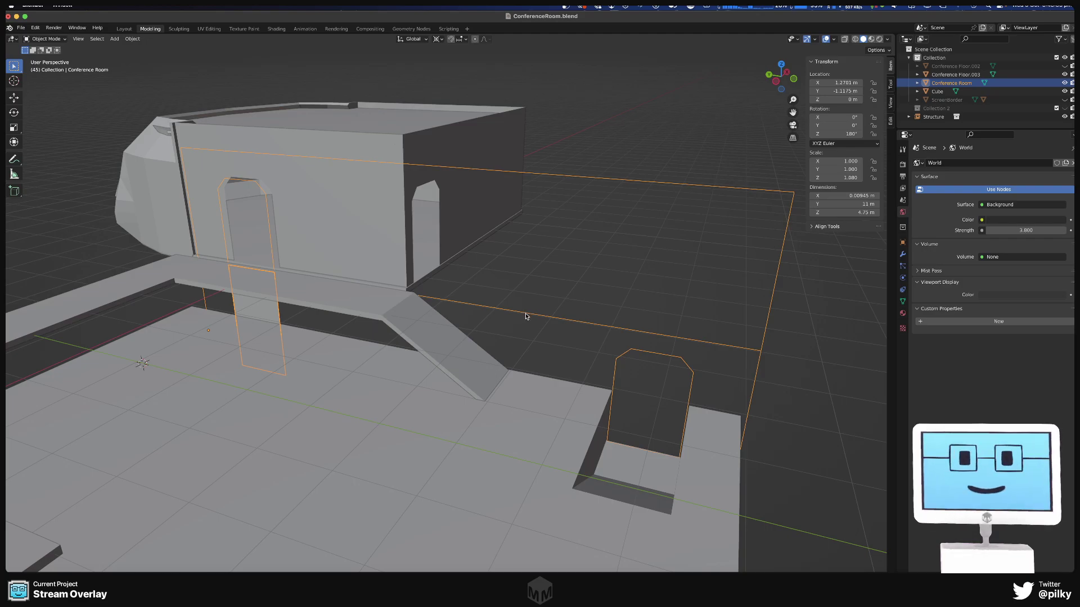
# - Return to Edit Mode, select the wall's end vertex above the sunken ramp, and inspect its exact X coordinate
pyautogui.press('Tab')
pyautogui.moveTo(694, 367); pyautogui.dragTo(695, 357, button='middle')
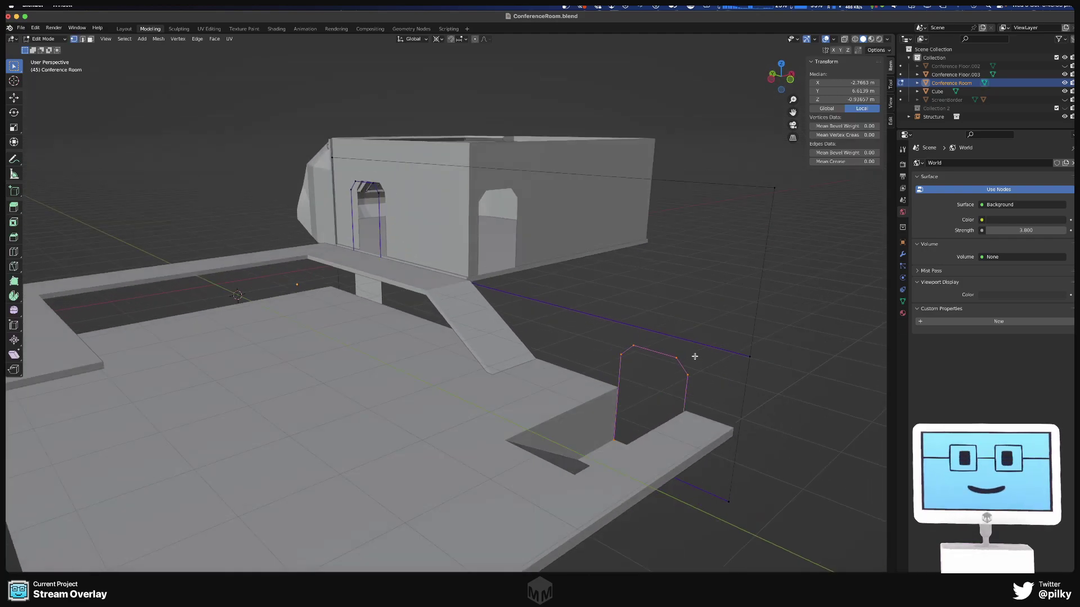
pyautogui.moveTo(730, 343); pyautogui.dragTo(762, 371)
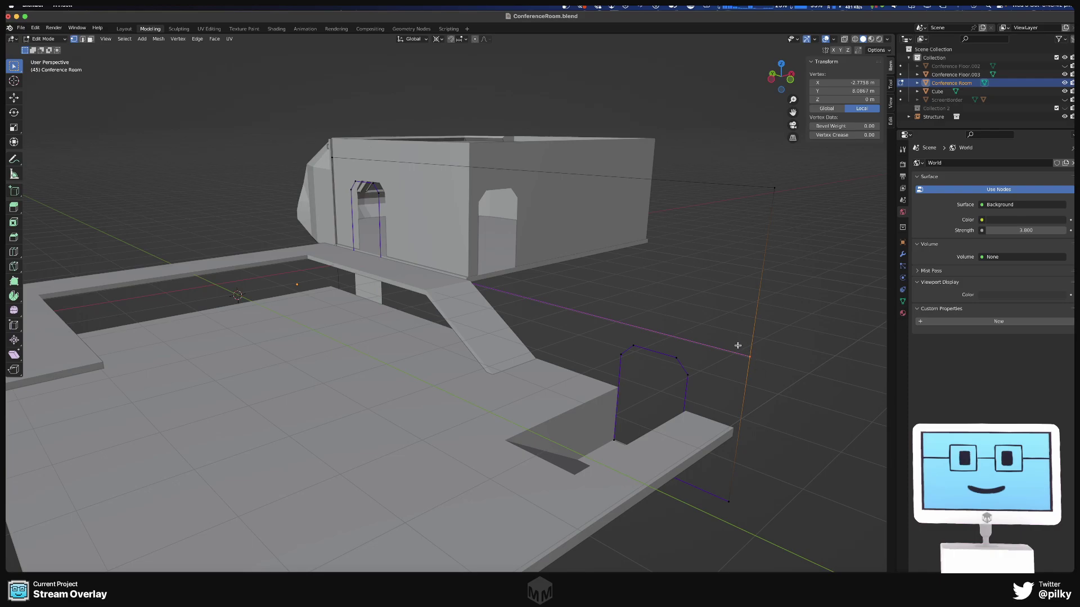
pyautogui.click(862, 83)
pyautogui.press('Tab')
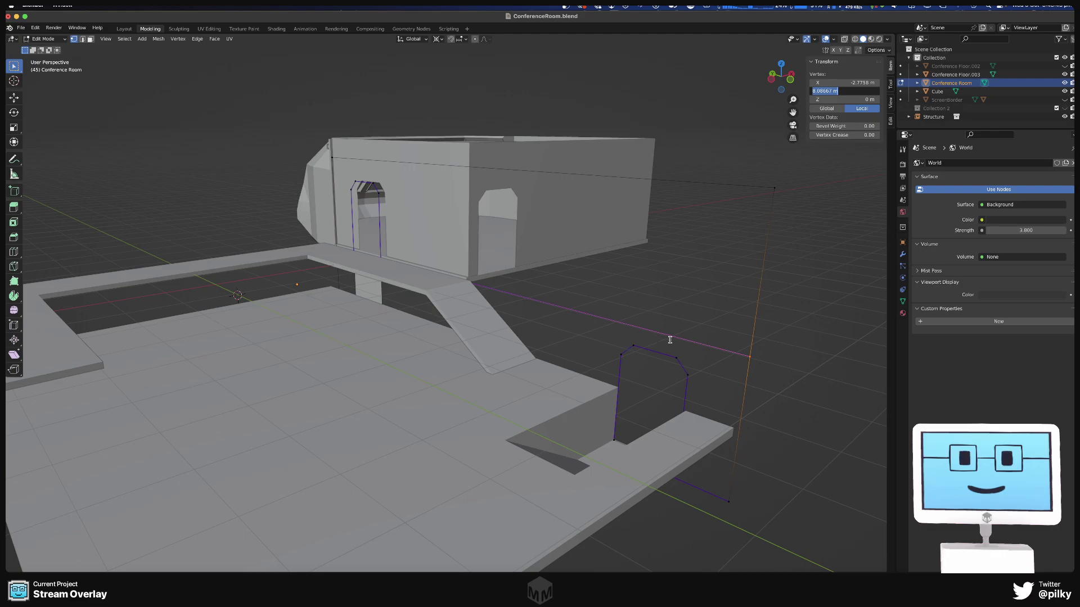
pyautogui.press('Return')
pyautogui.moveTo(665, 290); pyautogui.dragTo(690, 300, button='middle')
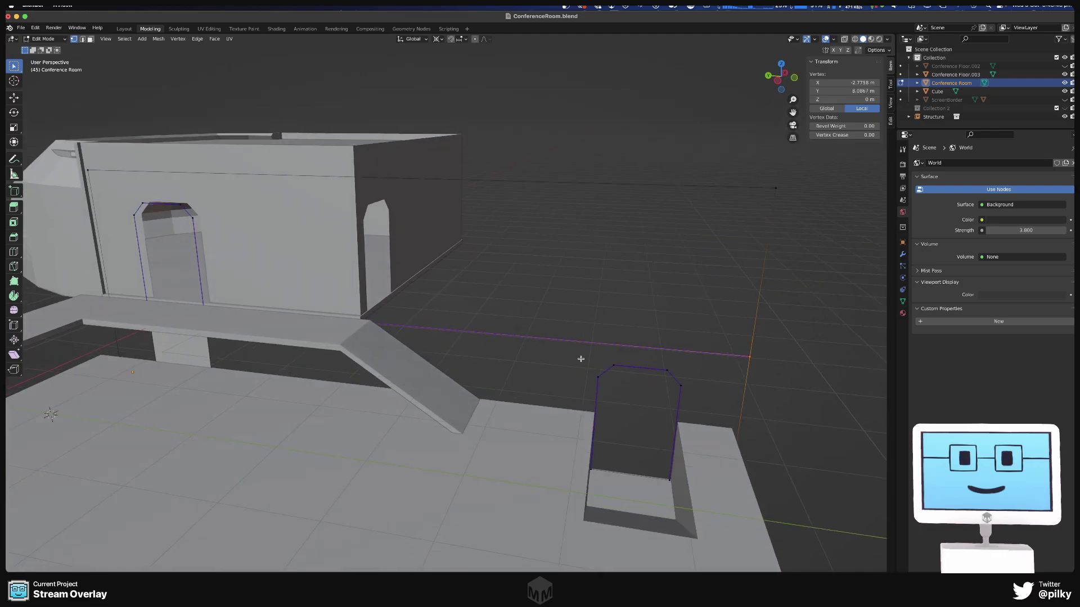
pyautogui.moveTo(581, 359); pyautogui.dragTo(696, 488)
pyautogui.moveTo(696, 487); pyautogui.dragTo(615, 437, button='middle')
pyautogui.press('0')
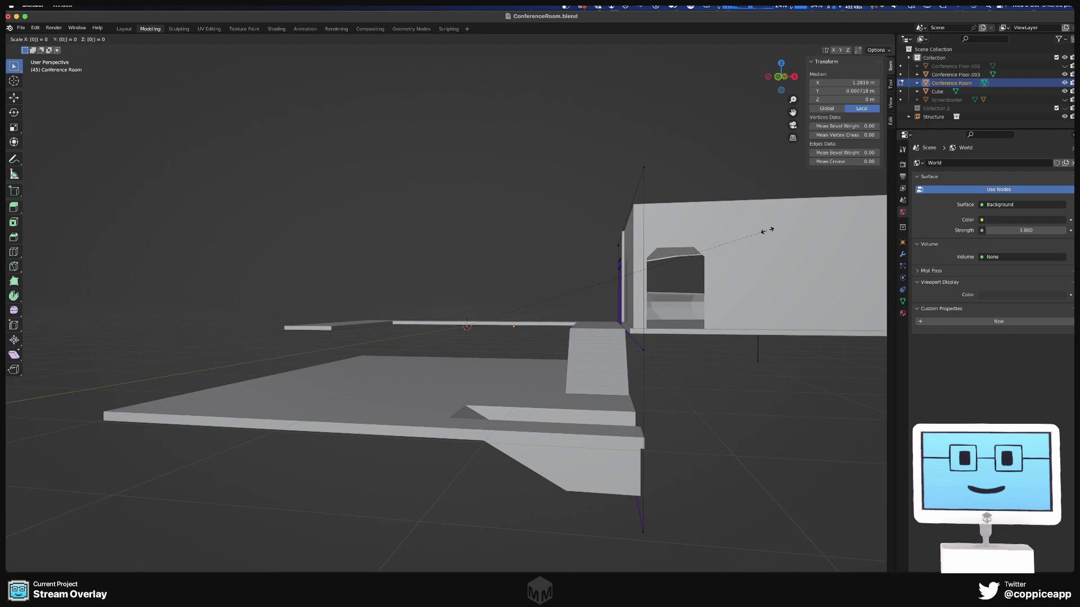
pyautogui.press('Escape')
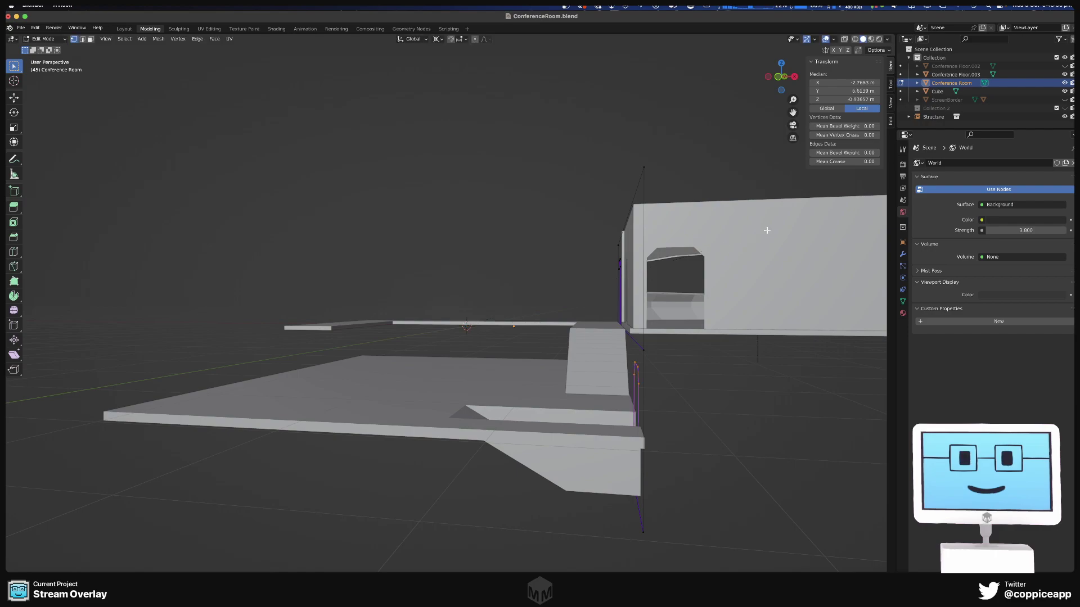
# - Reselect the wall's end vertex and read its X coordinate at full precision
pyautogui.click(642, 350)
pyautogui.click(860, 83)
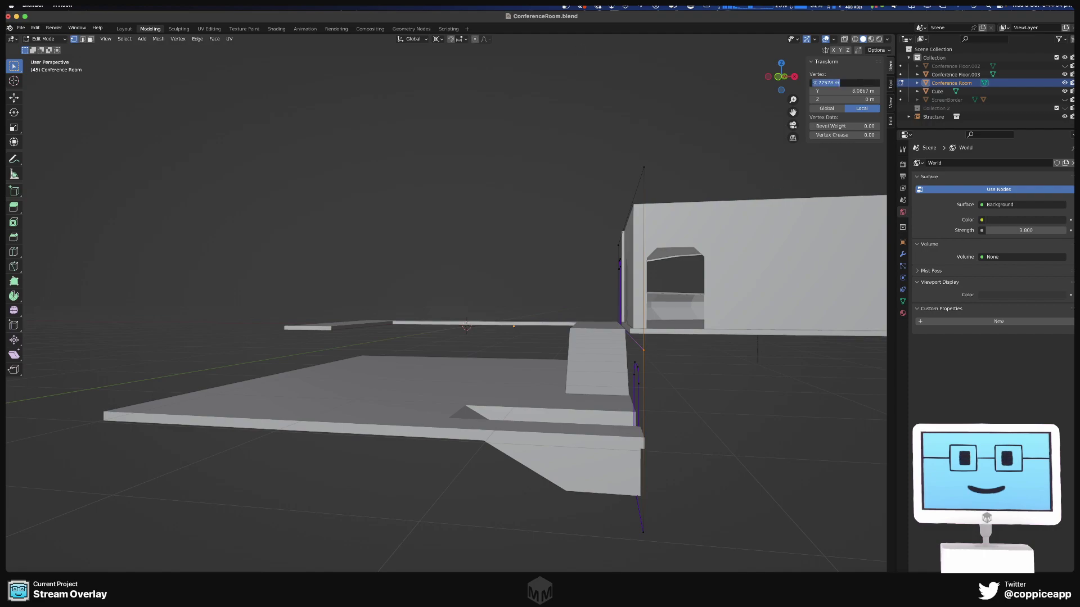
pyautogui.click(40, 28)
pyautogui.click(39, 28)
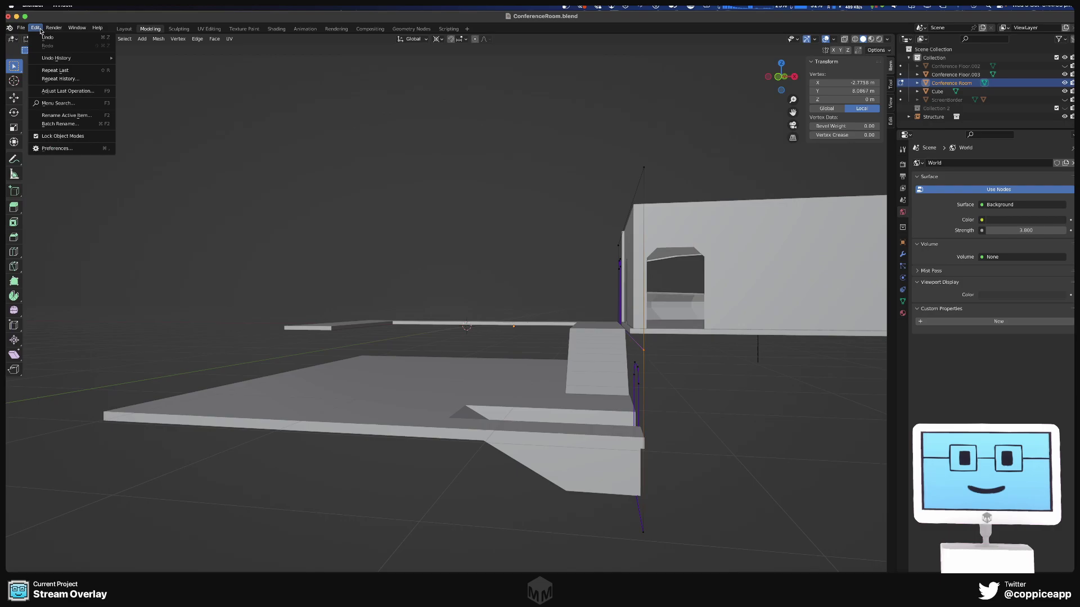
pyautogui.click(41, 29)
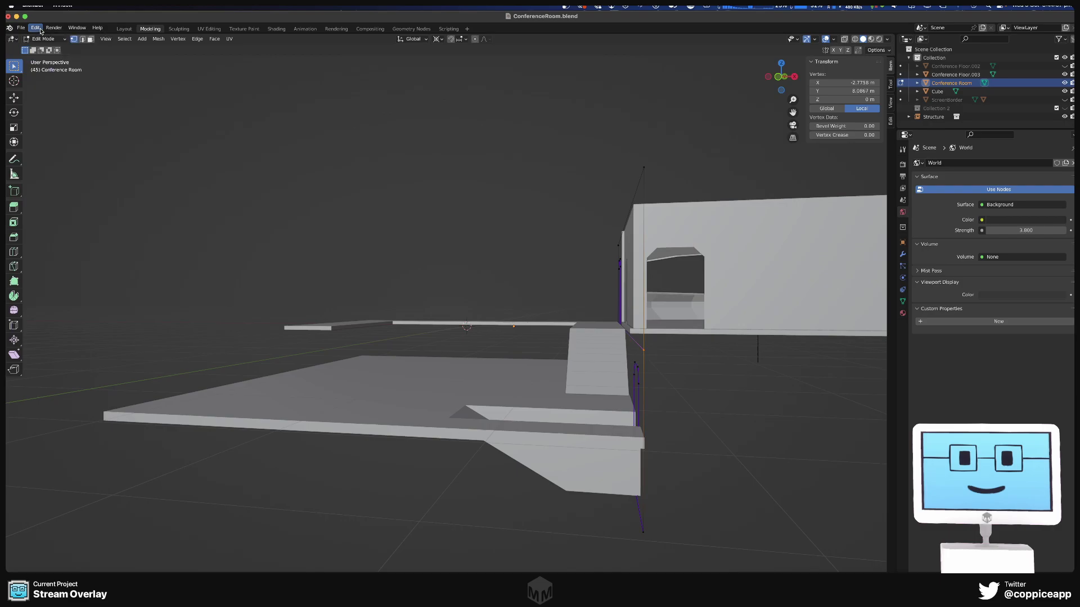
pyautogui.click(844, 83)
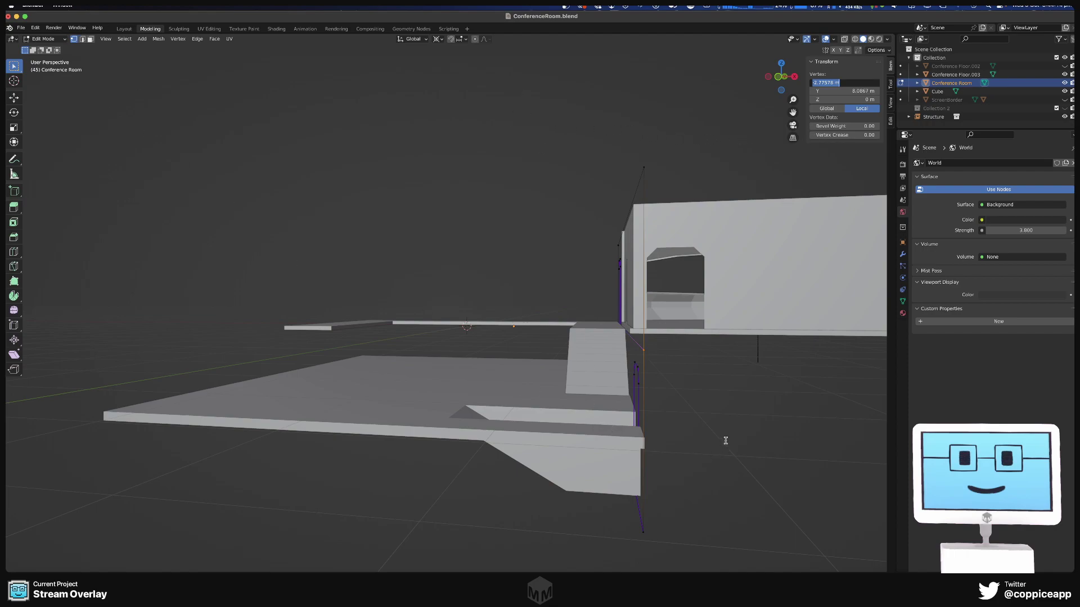
pyautogui.press('Tab')
pyautogui.press('Return')
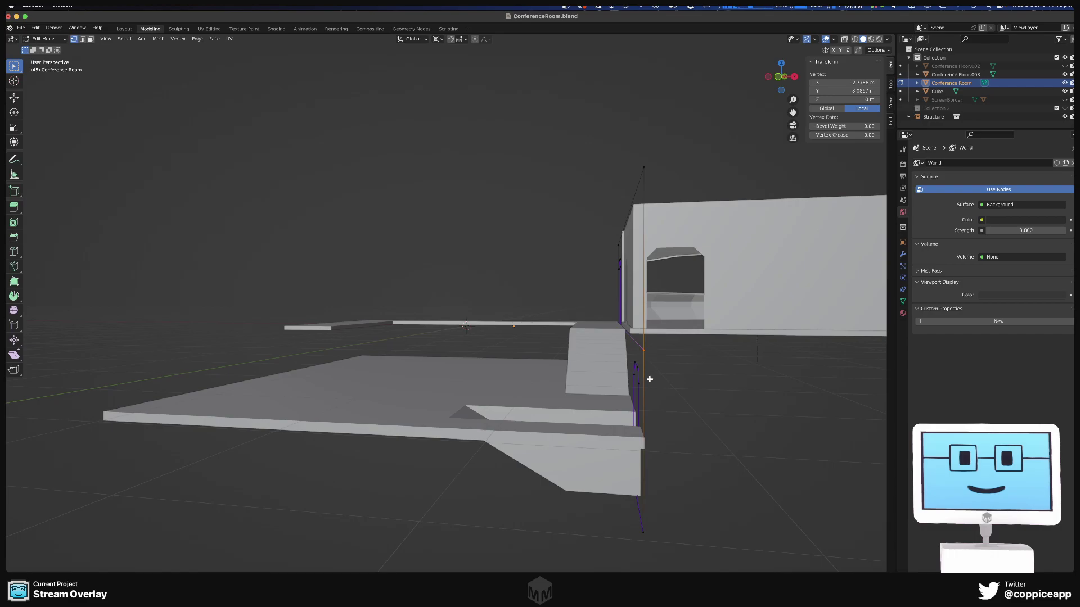
# - Select all vertices of the lower doorway outline, adding the two base vertices to the upper ones
pyautogui.moveTo(649, 378); pyautogui.dragTo(679, 375, button='middle')
pyautogui.moveTo(545, 368); pyautogui.dragTo(633, 442)
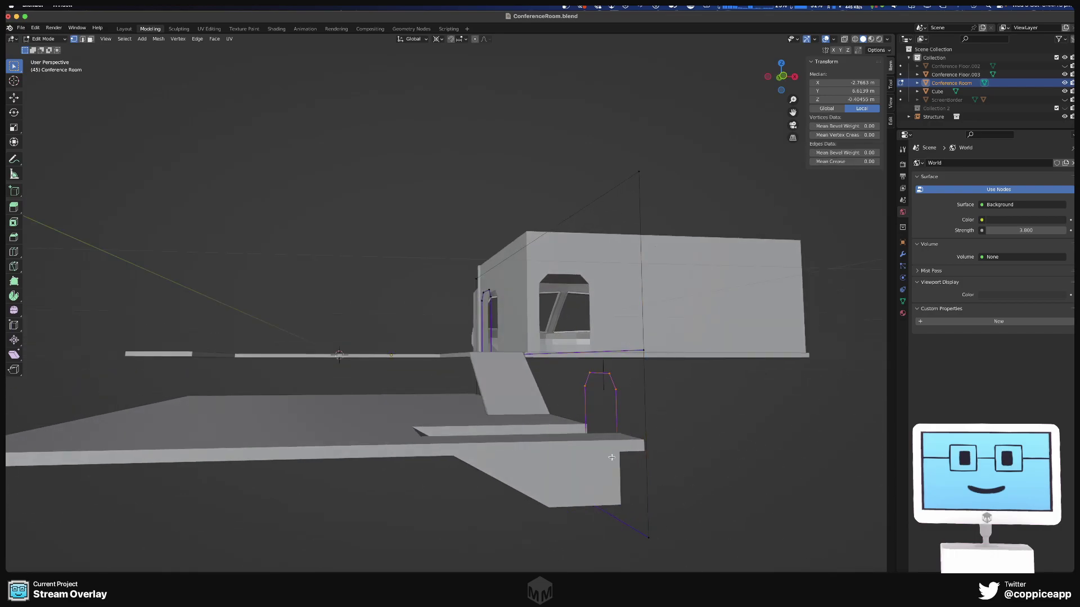
pyautogui.moveTo(633, 443); pyautogui.dragTo(562, 450, button='middle')
pyautogui.scroll(5, 541, 460)
pyautogui.press('g')
pyautogui.press('z')
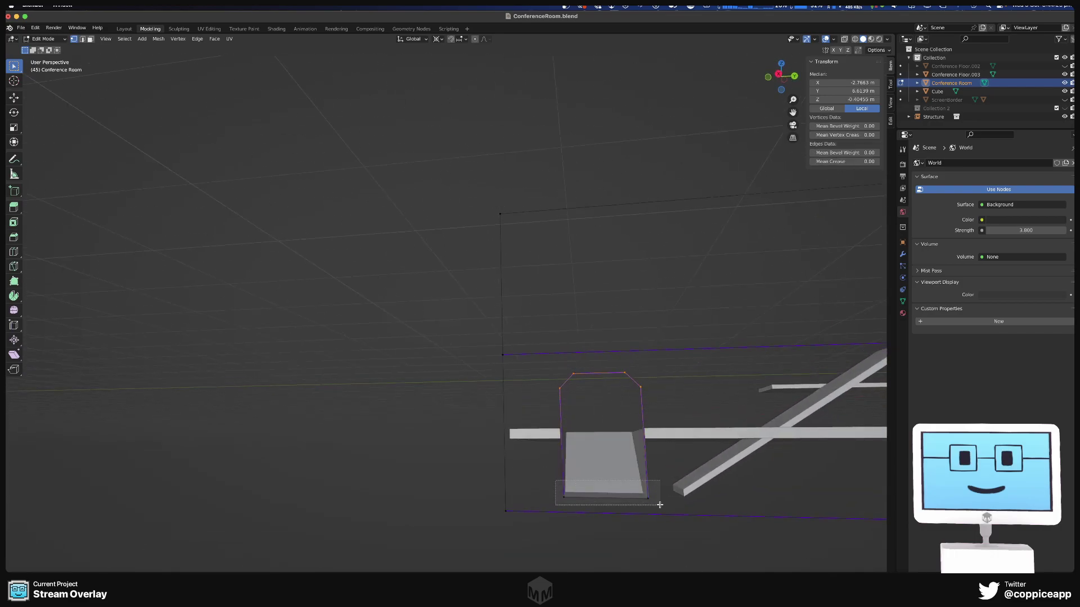
pyautogui.click(610, 479)
pyautogui.moveTo(610, 480); pyautogui.dragTo(662, 470, button='middle')
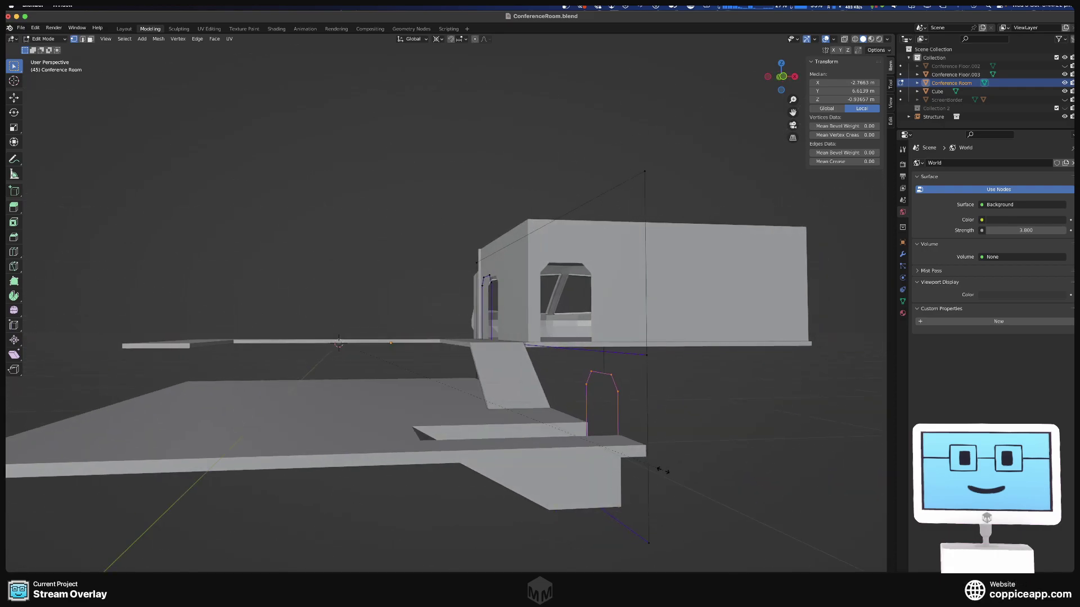
# - Try to scale the selected doorway outline along X by a factor of -2.775778, and undo it
pyautogui.write('s0')
pyautogui.write('-277')
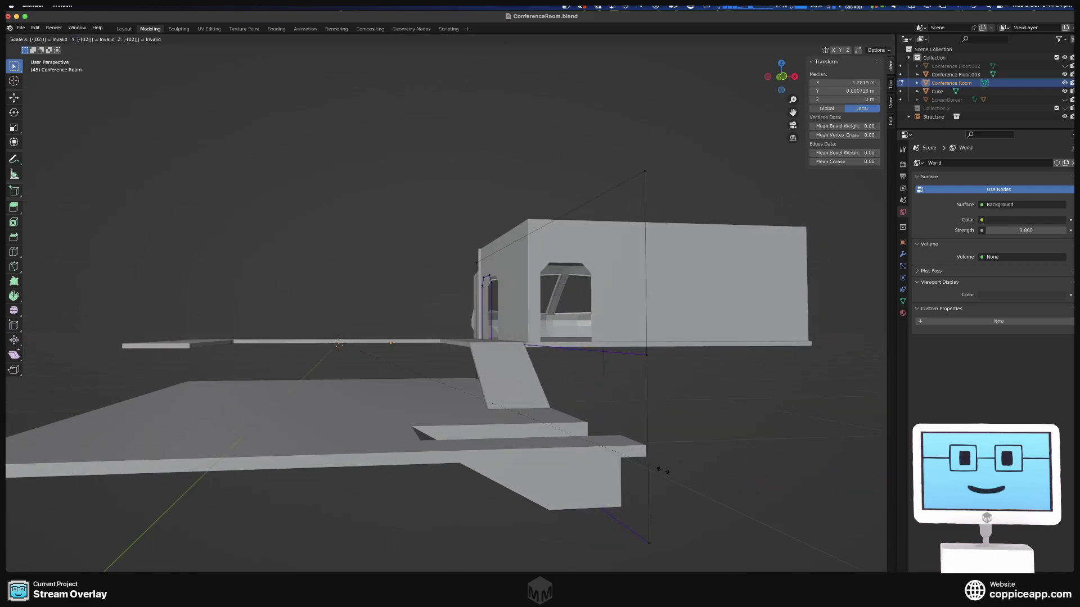
pyautogui.write('5')
pyautogui.press('BackSpace')
pyautogui.press('BackSpace')
pyautogui.press('BackSpace')
pyautogui.write('.')
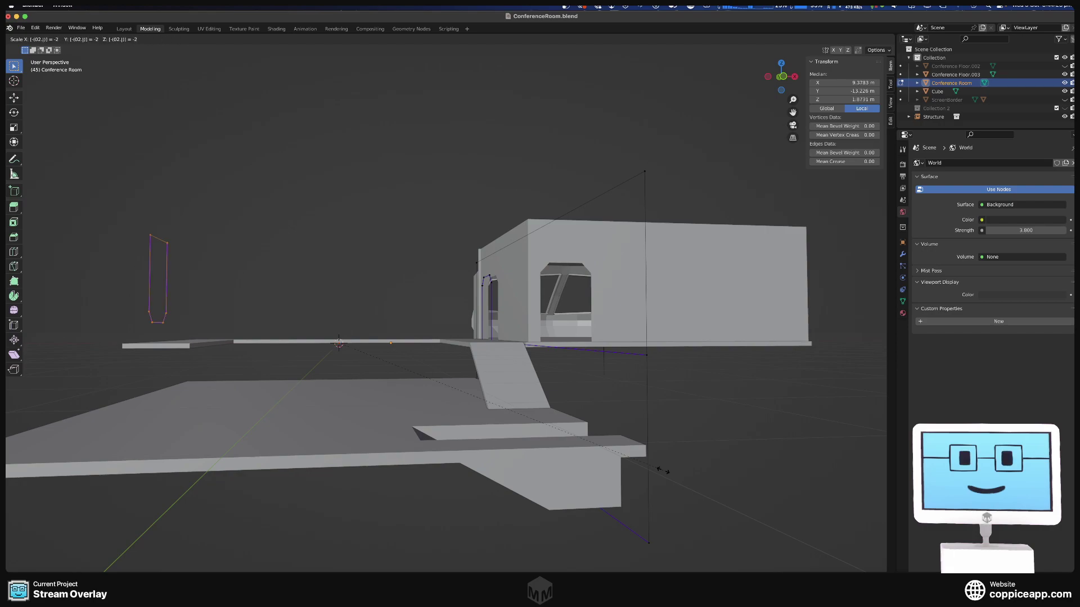
pyautogui.press('BackSpace')
pyautogui.press('BackSpace')
pyautogui.press('BackSpace')
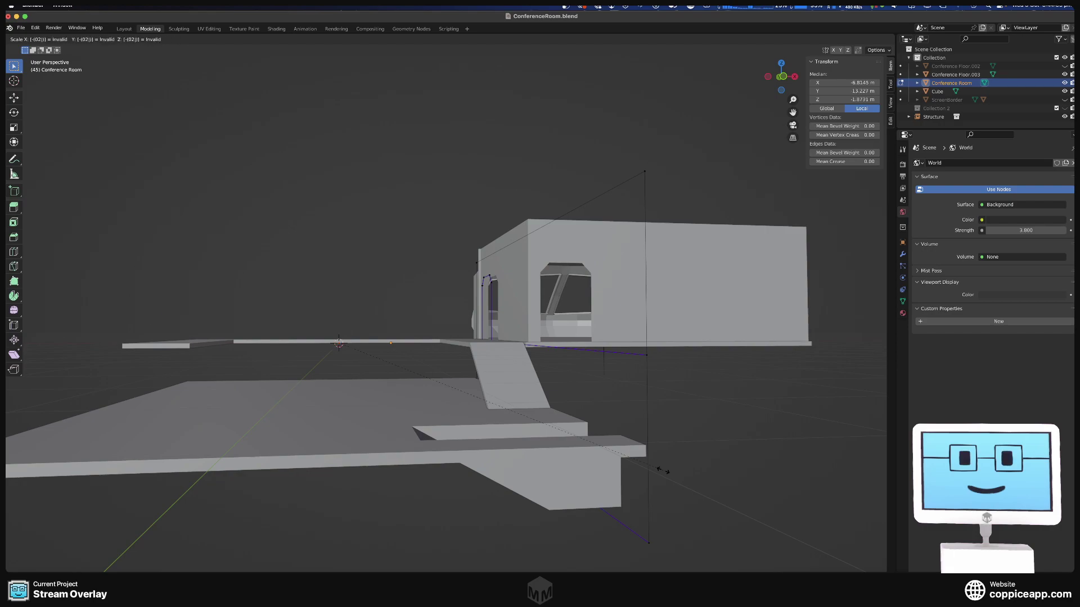
pyautogui.write('2.')
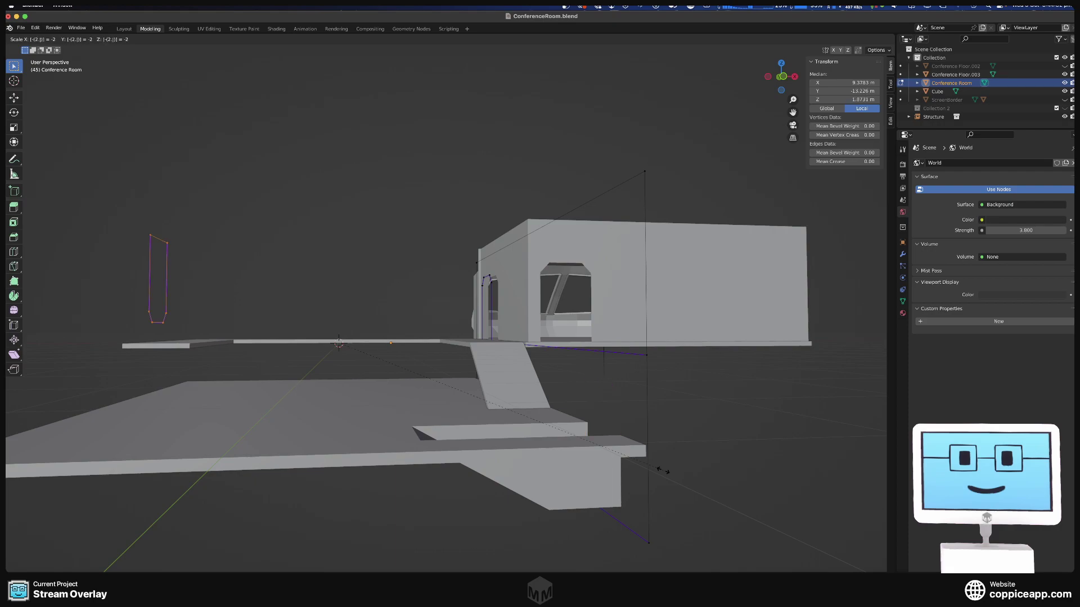
pyautogui.write('775')
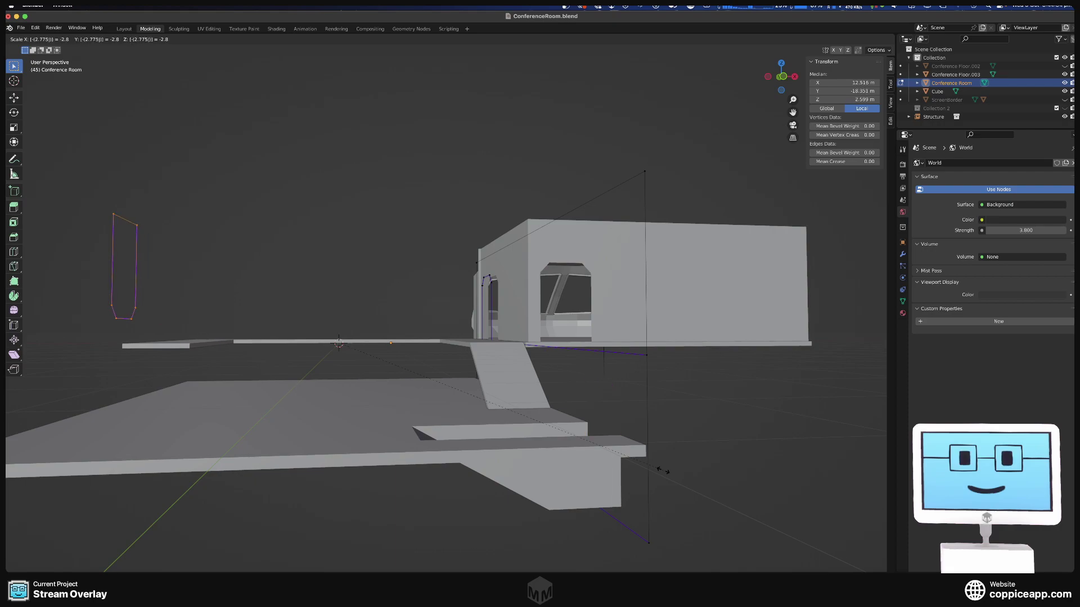
pyautogui.write('778')
pyautogui.press('Return')
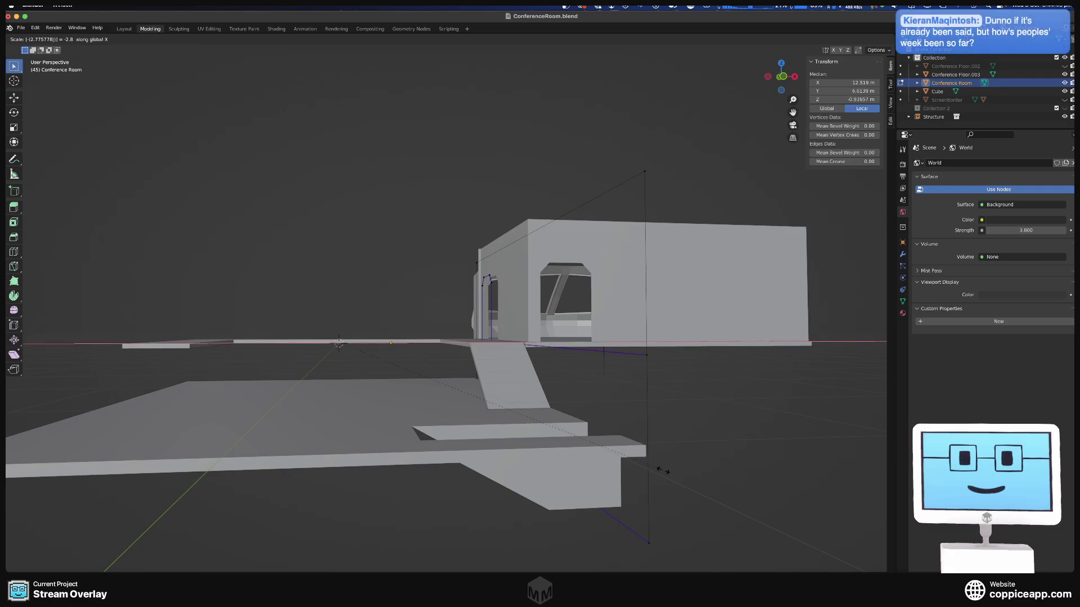
pyautogui.hotkey('ctrl', 'z')
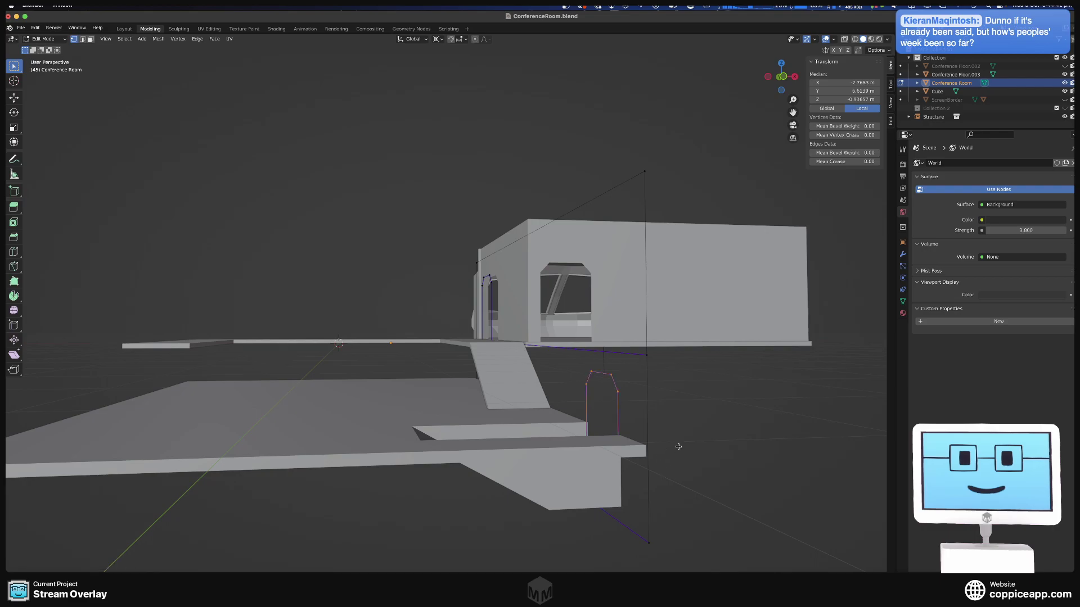
# - Move the selected doorway outline along X by about 0.0065 m towards the wall line in the front orthographic view
pyautogui.moveTo(687, 436); pyautogui.dragTo(584, 444, button='middle')
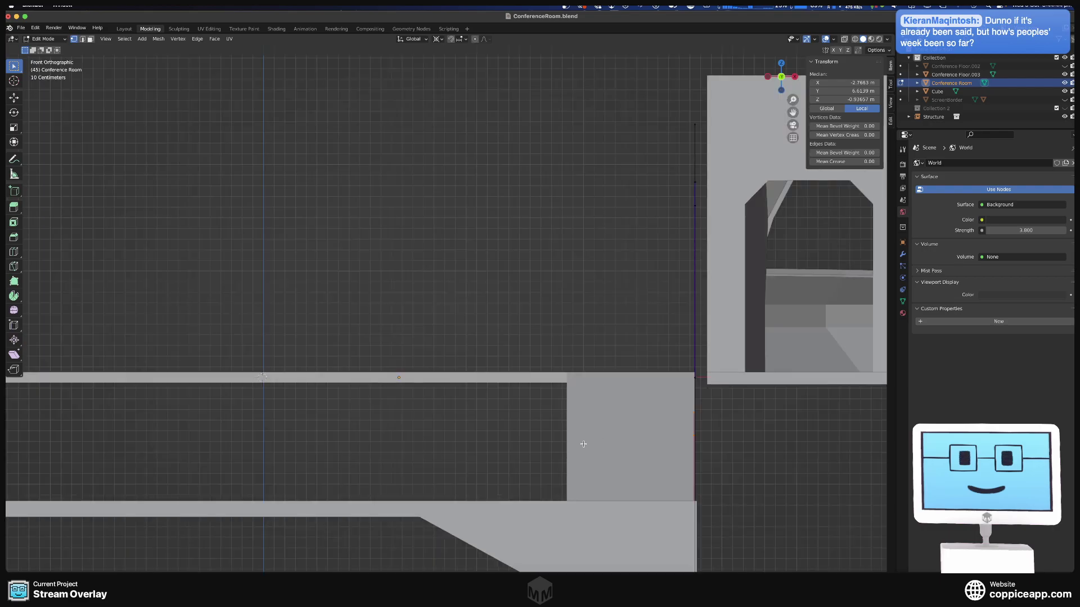
pyautogui.scroll(6, 596, 439)
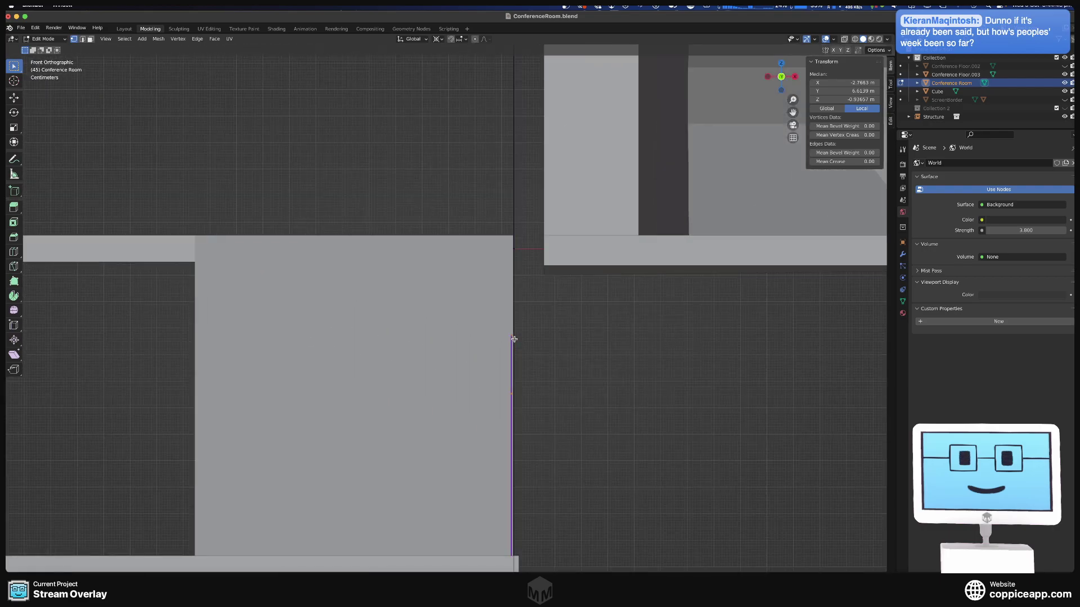
pyautogui.scroll(3, 568, 350)
pyautogui.keyDown('shift'); pyautogui.moveTo(503, 315); pyautogui.dragTo(559, 289, button='middle'); pyautogui.keyUp('shift')
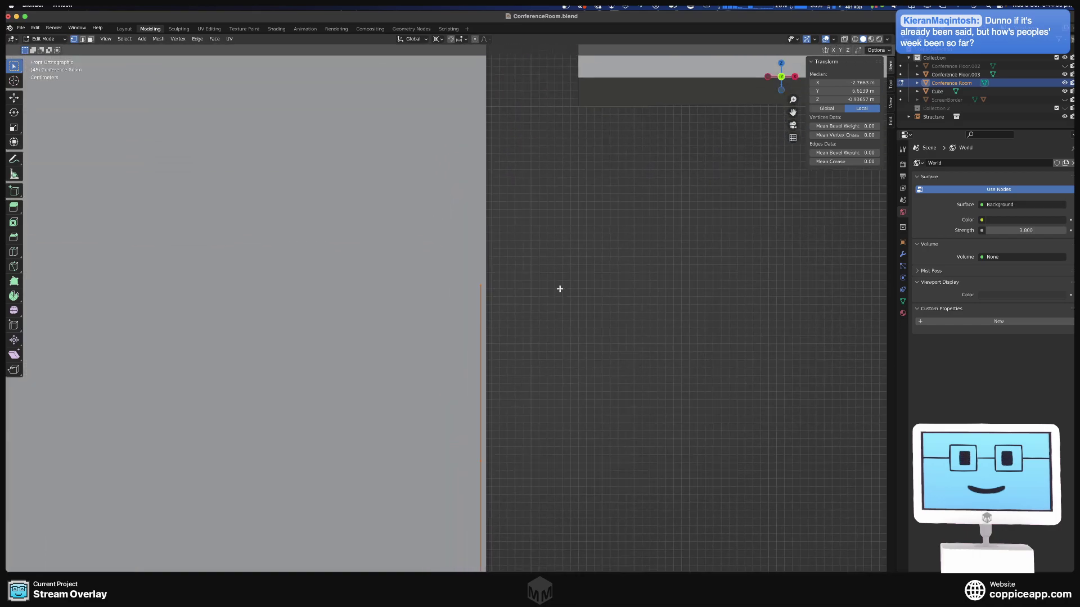
pyautogui.press('g')
pyautogui.press('x')
pyautogui.click(567, 229)
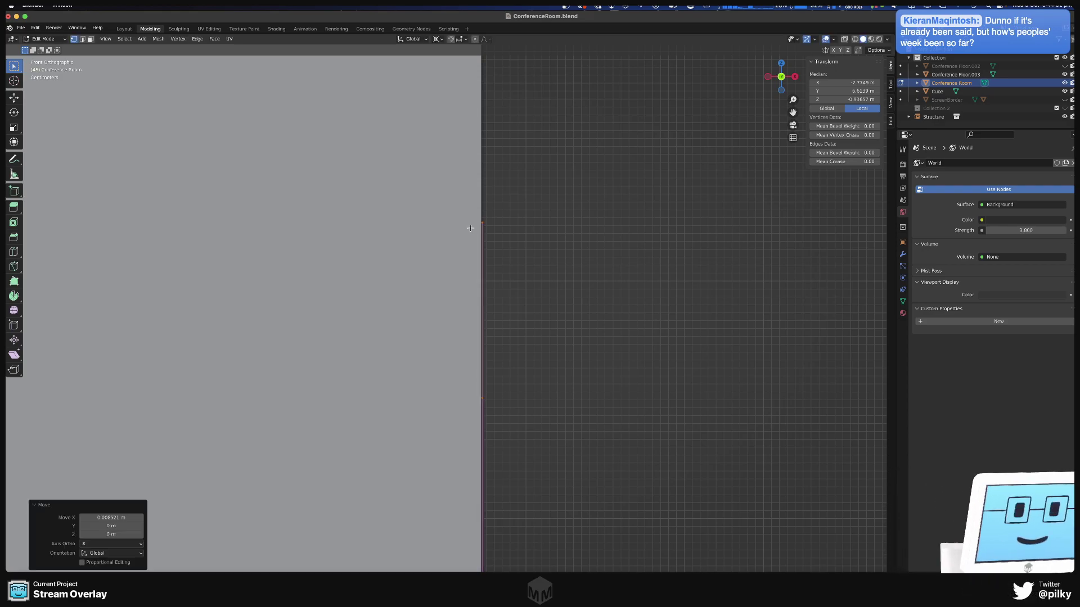
# - Shift the doorway outline a further 0.000926 m along X towards the wall line
pyautogui.keyDown('shift'); pyautogui.moveTo(567, 228); pyautogui.dragTo(520, 269, button='middle'); pyautogui.keyUp('shift')
pyautogui.scroll(10, 518, 272)
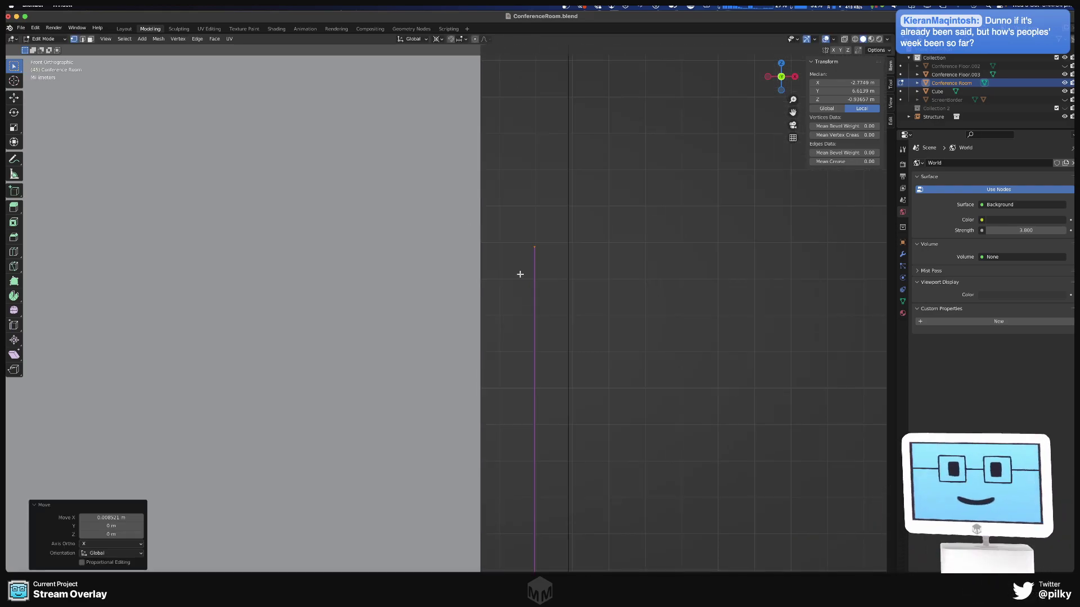
pyautogui.press('g')
pyautogui.press('x')
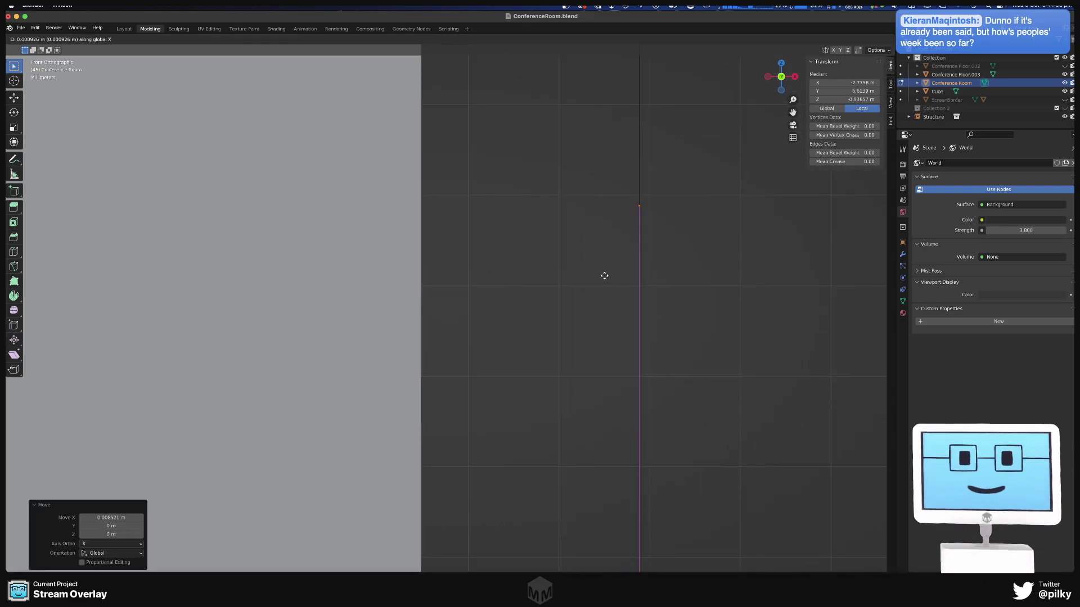
pyautogui.click(641, 207)
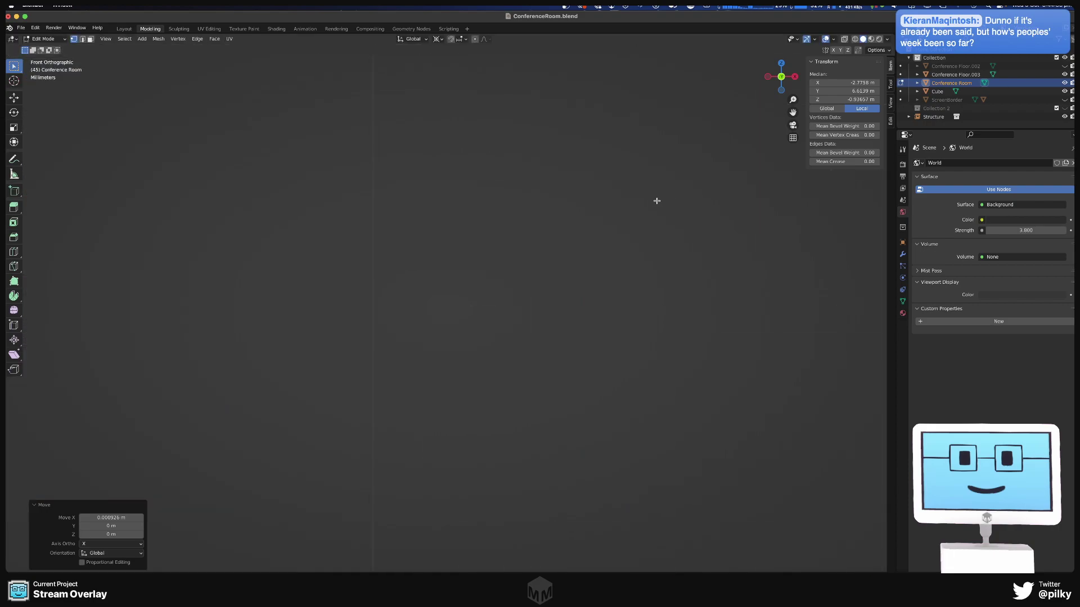
# - Fine-tune the doorway outline along X by about 0.000004 m so it lies on the wall line
pyautogui.scroll(3, 682, 208)
pyautogui.keyDown('shift'); pyautogui.moveTo(682, 207); pyautogui.dragTo(321, 309, button='middle'); pyautogui.keyUp('shift')
pyautogui.scroll(5, 369, 244)
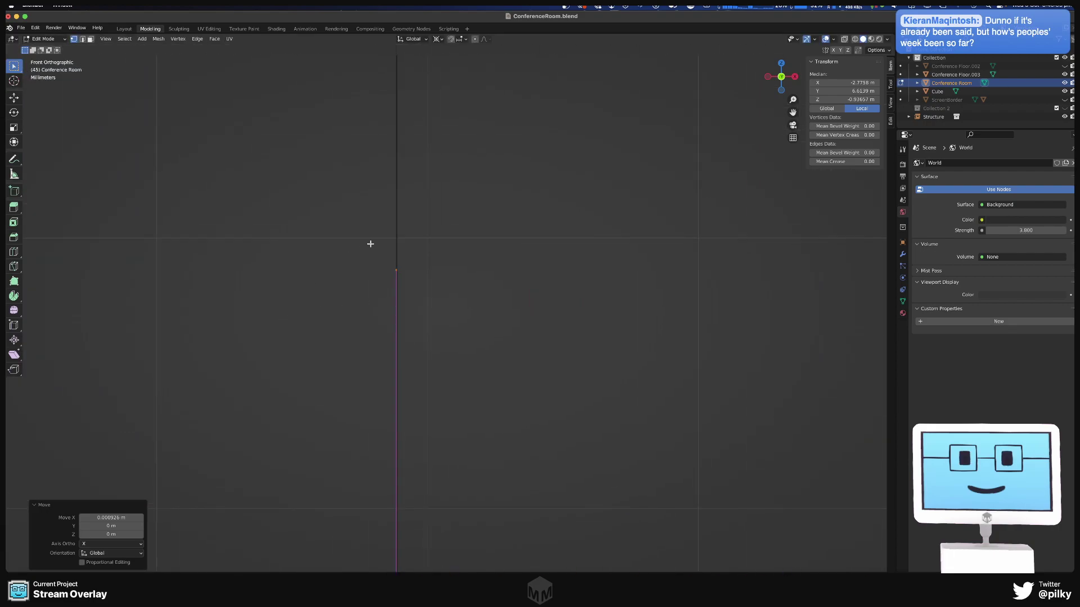
pyautogui.press('g')
pyautogui.press('x')
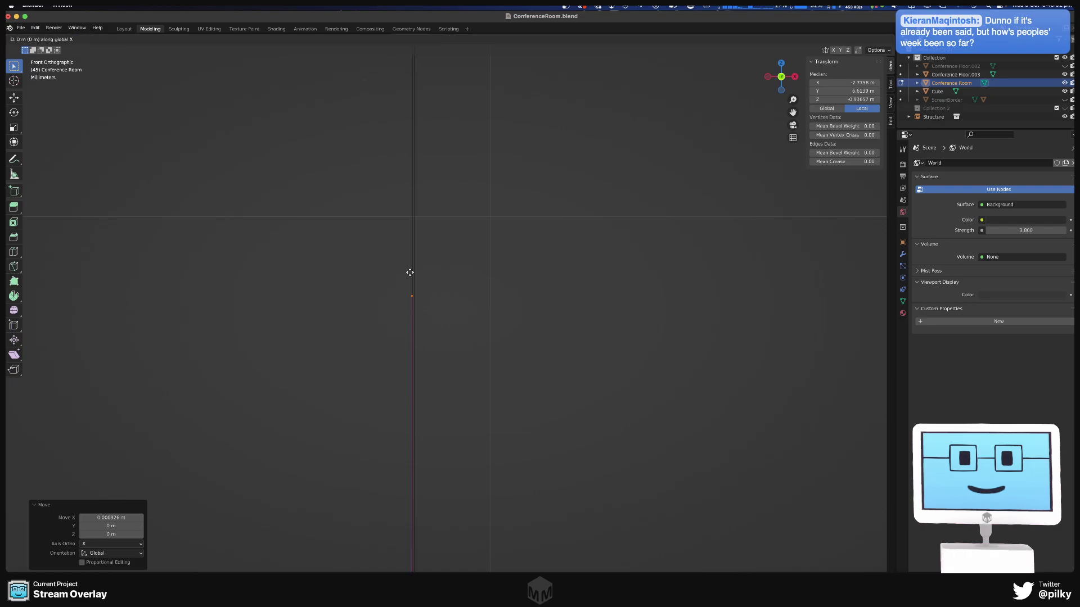
pyautogui.click(412, 272)
# - Compare the X coordinate of the wall's end vertex with that of the doorway's upper corner vertex
pyautogui.moveTo(413, 271); pyautogui.dragTo(683, 171, button='middle')
pyautogui.scroll(-5, 688, 175)
pyautogui.scroll(5, 687, 174)
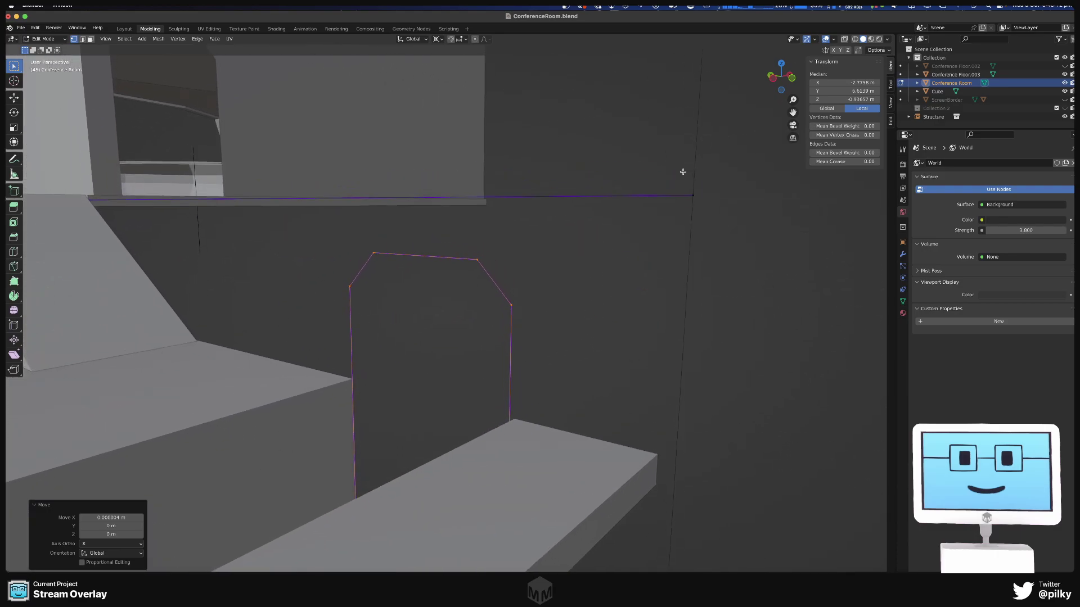
pyautogui.moveTo(666, 172); pyautogui.dragTo(735, 230)
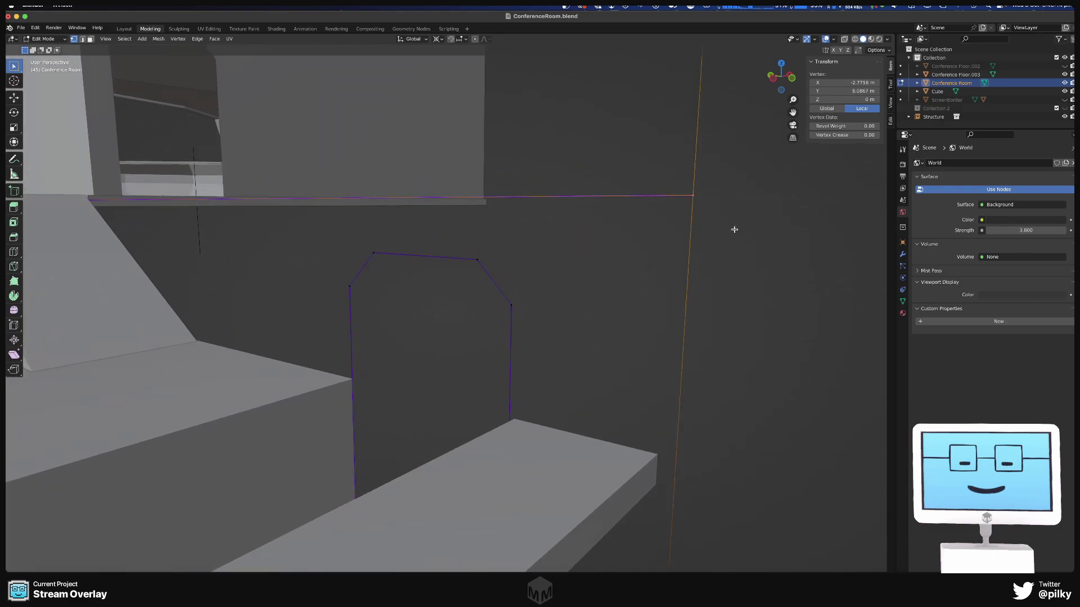
pyautogui.click(834, 83)
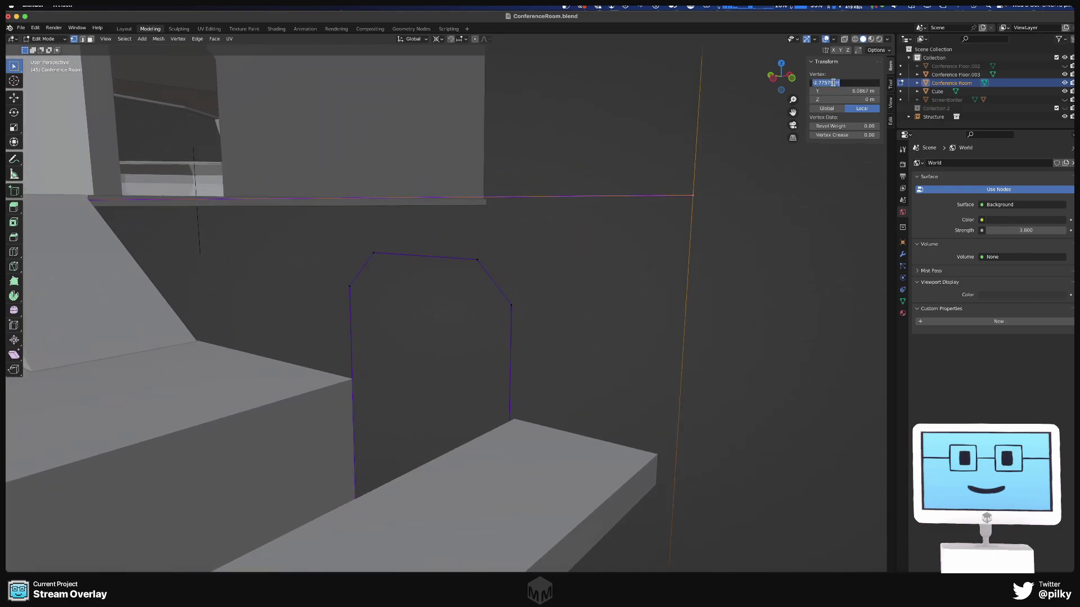
pyautogui.press('Escape')
pyautogui.moveTo(482, 263); pyautogui.dragTo(482, 264)
pyautogui.click(833, 83)
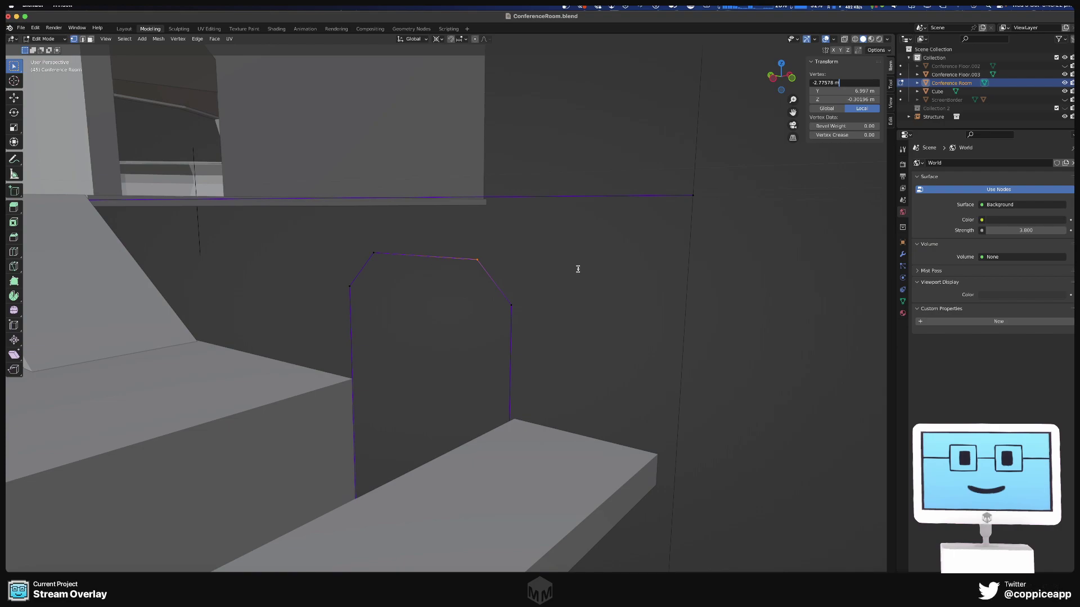
pyautogui.press('Escape')
pyautogui.moveTo(659, 177); pyautogui.dragTo(819, 274)
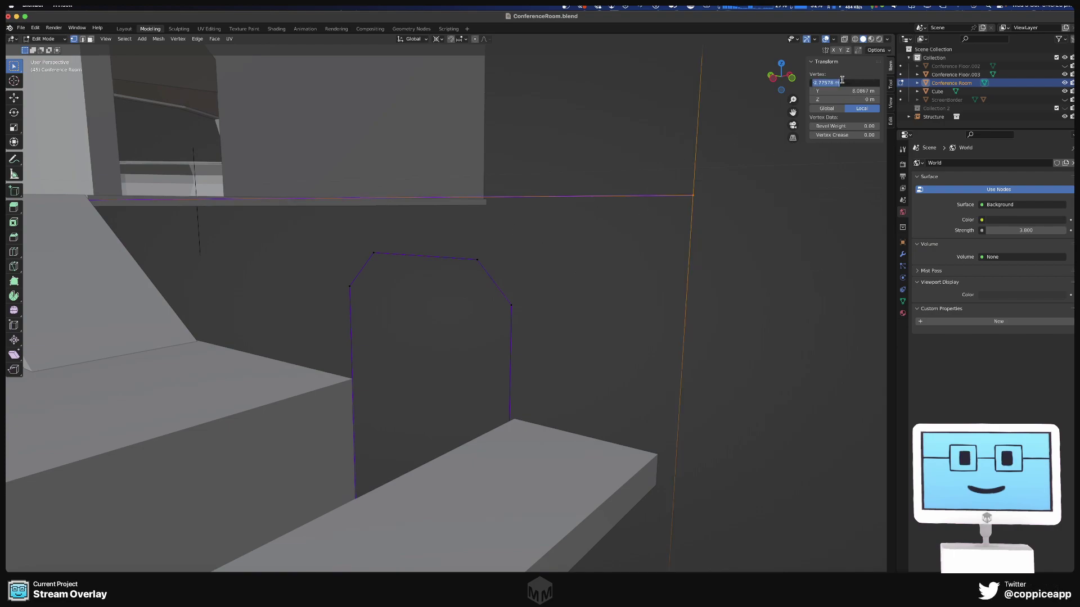
# - Leave Edit Mode and hide the Conference Floor.003 and Cube objects
pyautogui.moveTo(558, 240); pyautogui.dragTo(447, 257, button='middle')
pyautogui.press('Tab')
pyautogui.click(387, 274)
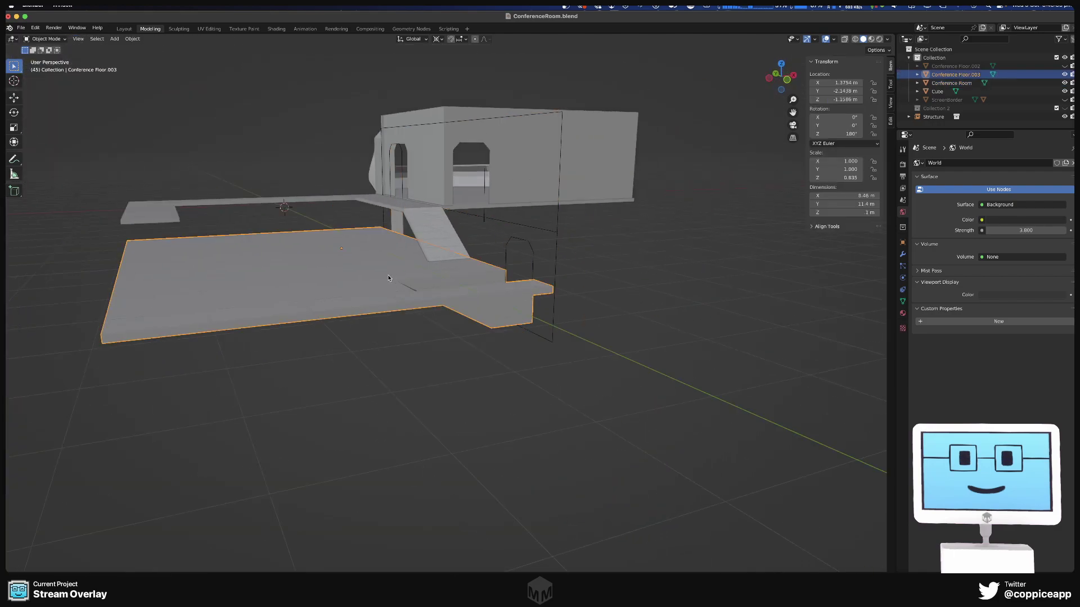
pyautogui.press('h')
pyautogui.moveTo(387, 274); pyautogui.dragTo(425, 272, button='middle')
pyautogui.click(423, 241)
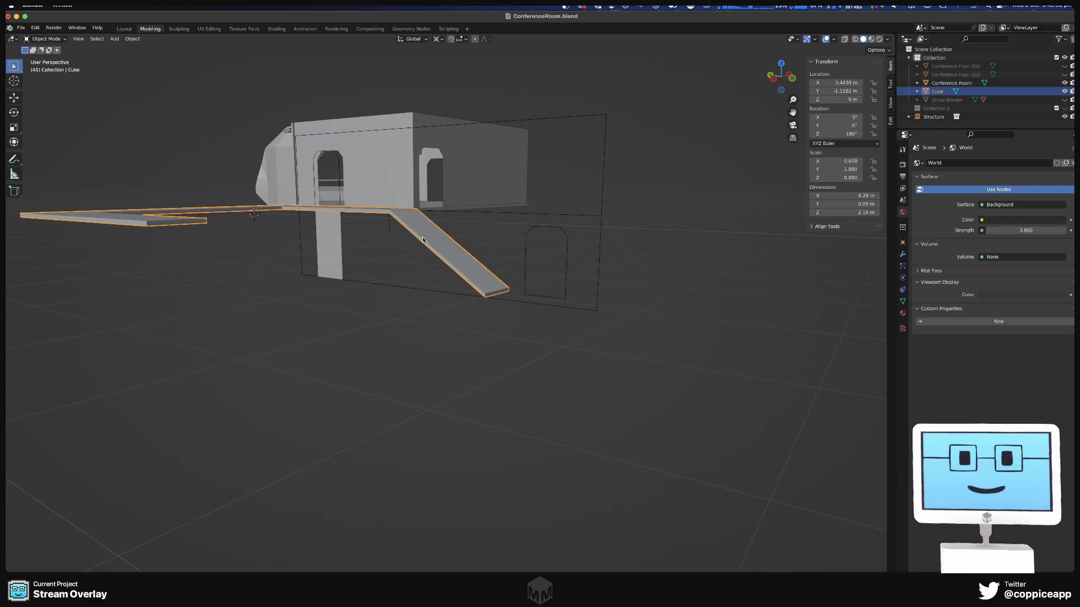
pyautogui.press('h')
pyautogui.scroll(8, 417, 244)
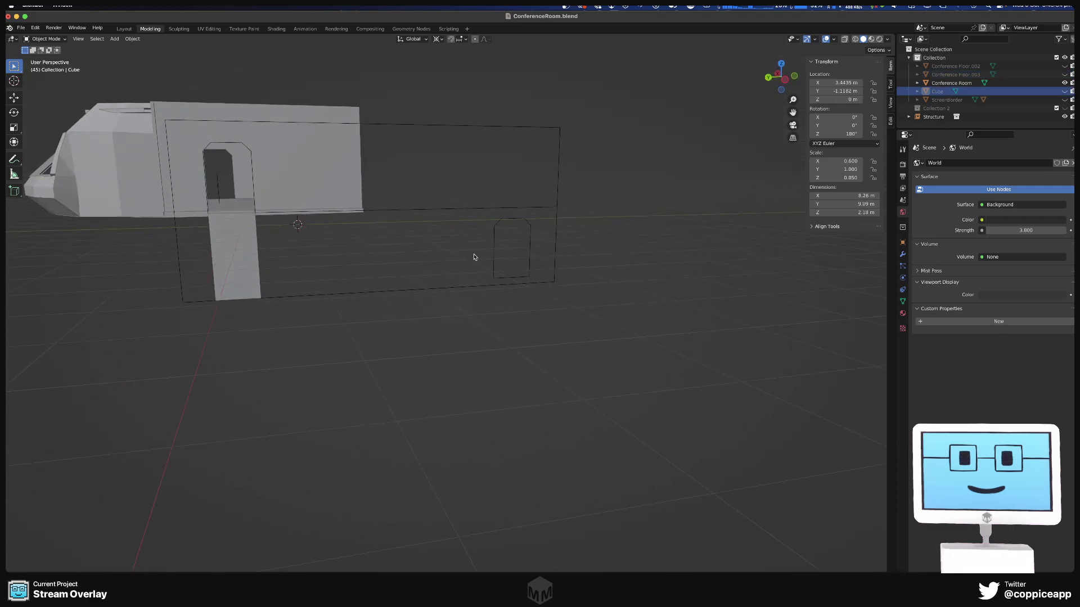
# - Isolate Collection 2, and make the collection holding the Conference Room wall visible again
pyautogui.moveTo(249, 269); pyautogui.dragTo(345, 312, button='middle')
pyautogui.scroll(5, 345, 312)
pyautogui.scroll(-5, 338, 308)
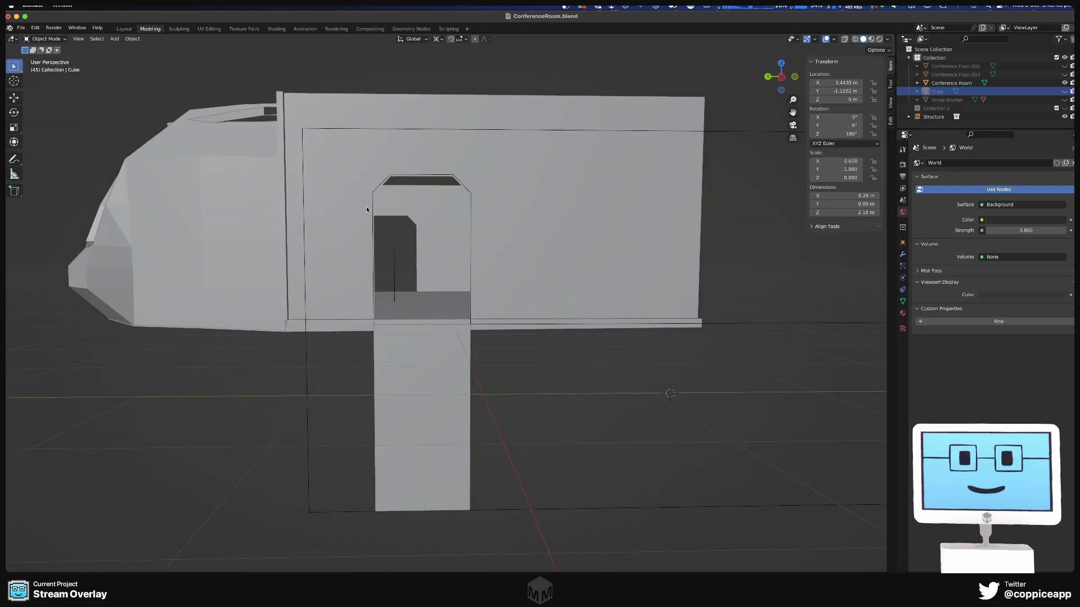
pyautogui.press('2')
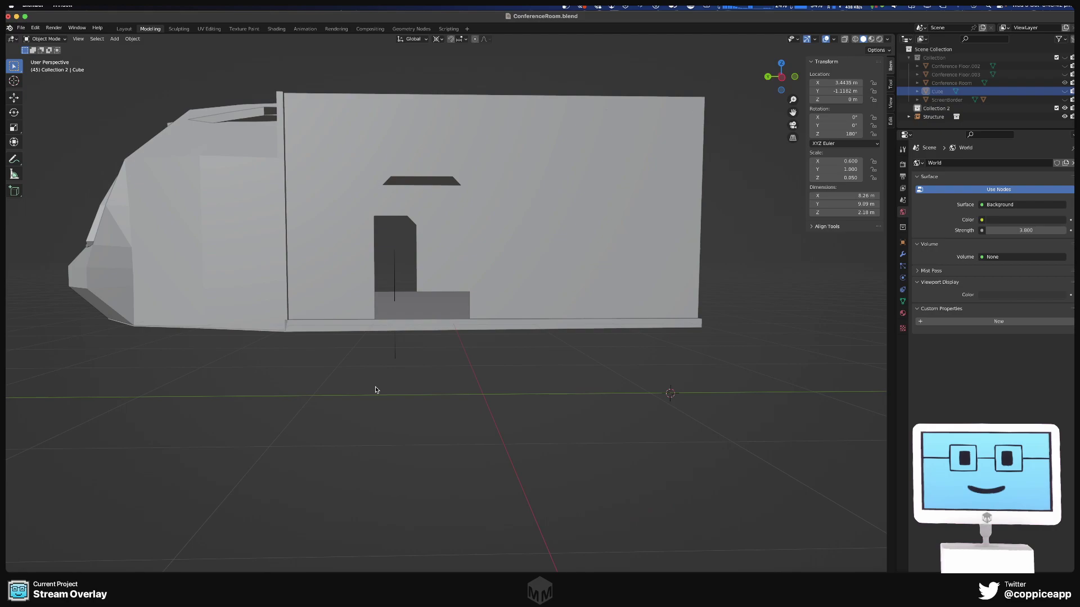
pyautogui.click(376, 388)
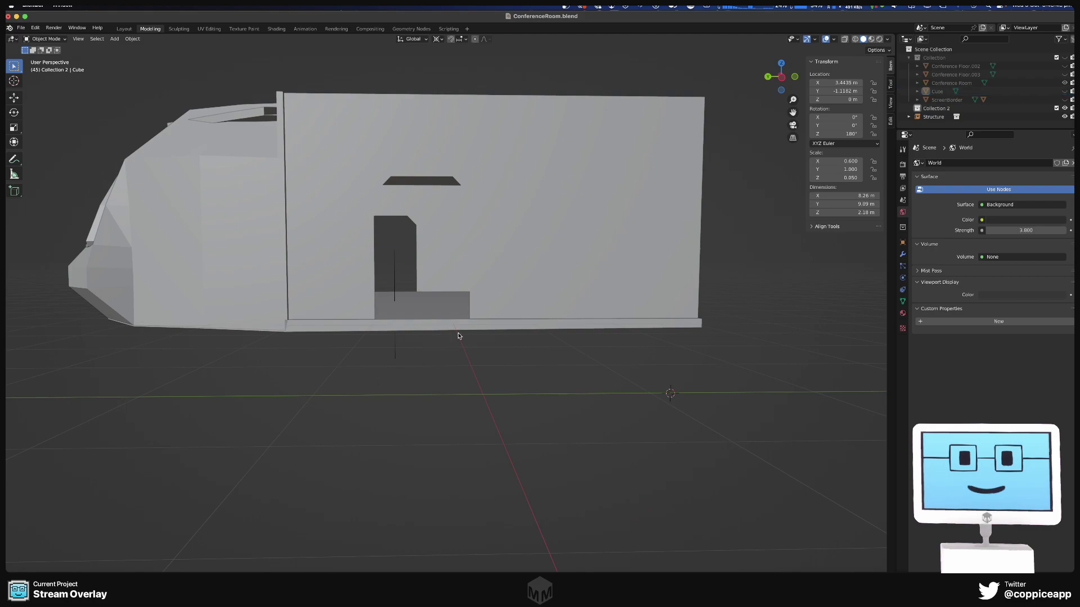
pyautogui.click(928, 84)
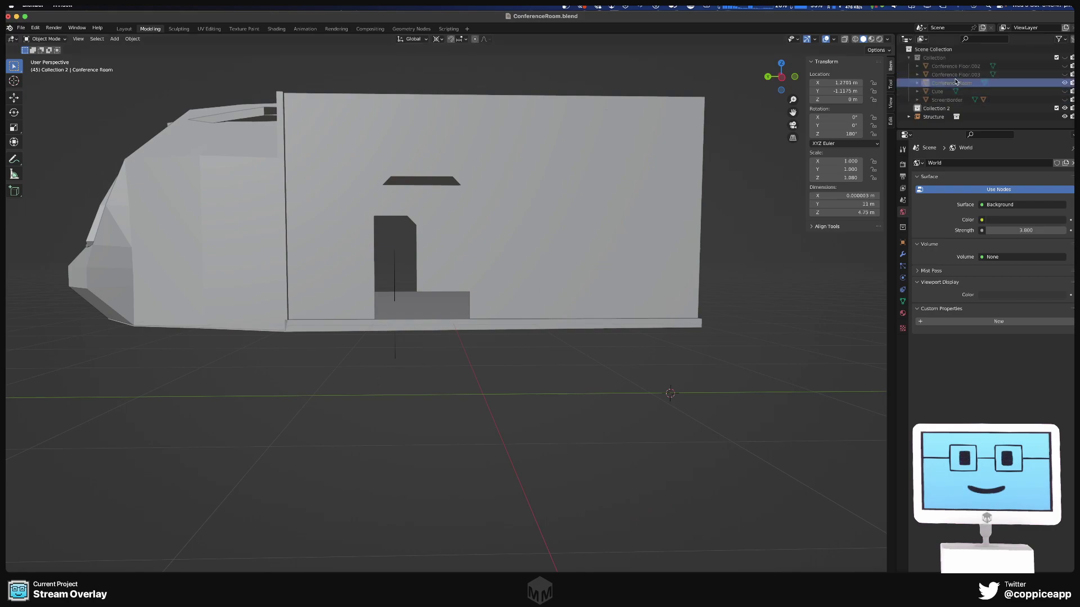
pyautogui.click(1064, 83)
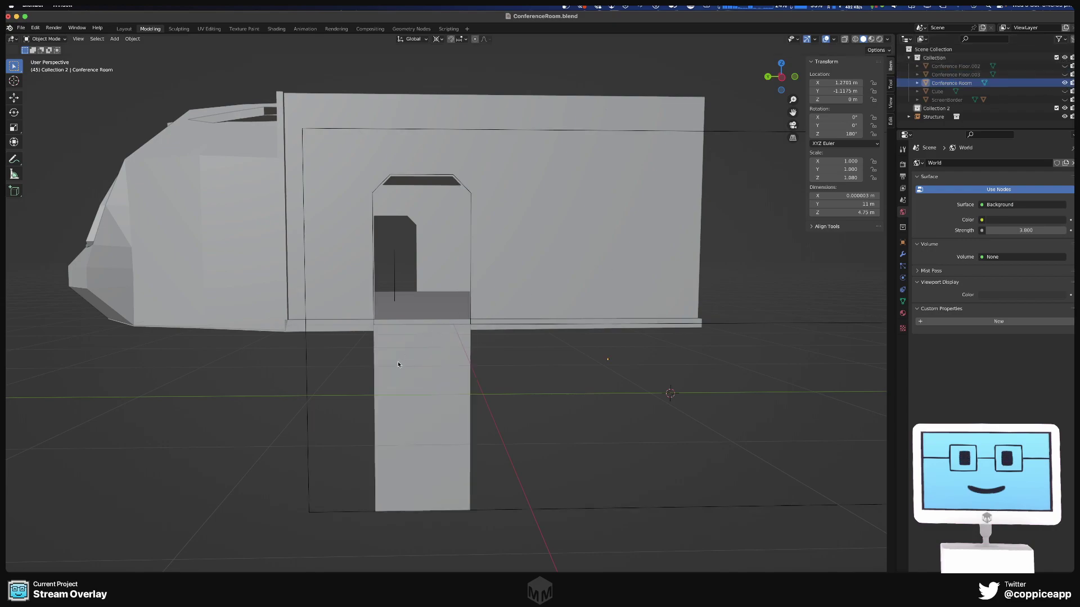
pyautogui.press('Tab')
pyautogui.click(373, 347)
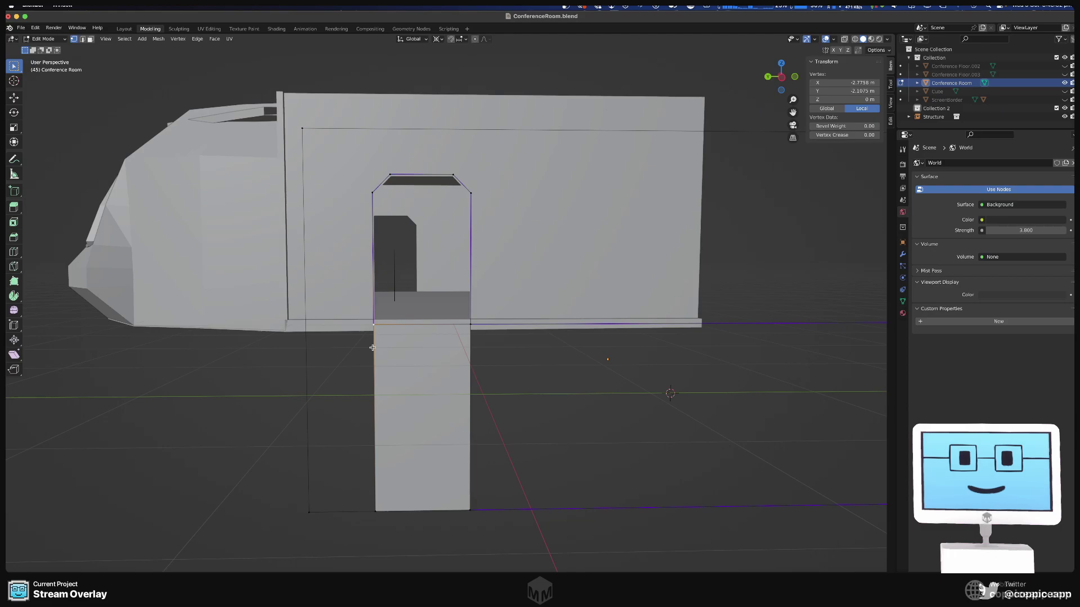
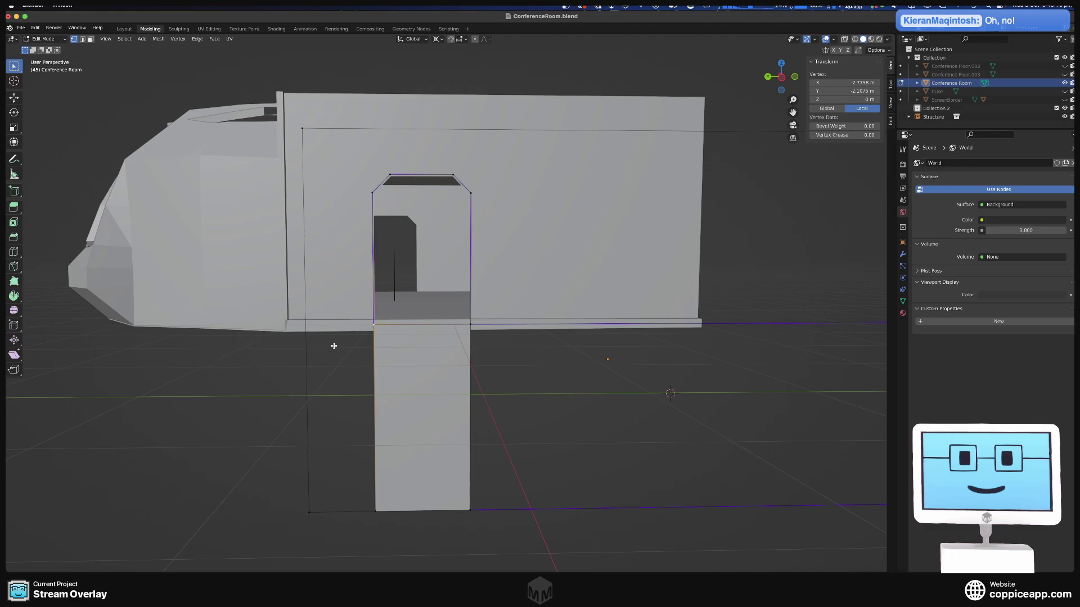
pyautogui.scroll(5, 334, 345)
pyautogui.moveTo(313, 337); pyautogui.dragTo(283, 320, button='middle')
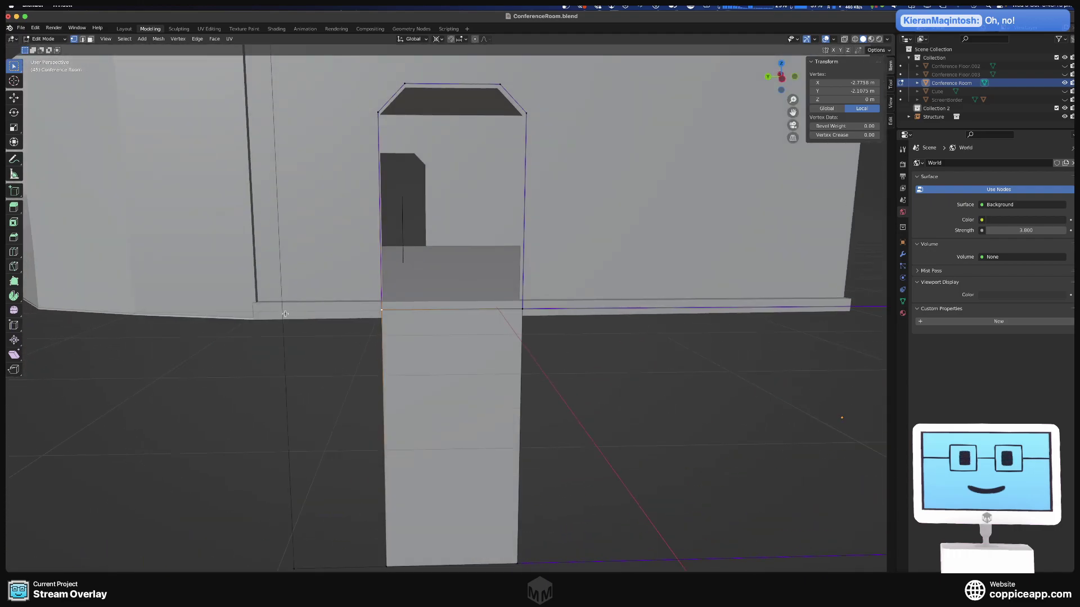
pyautogui.scroll(-3, 285, 314)
pyautogui.press('Tab')
pyautogui.scroll(4, 293, 324)
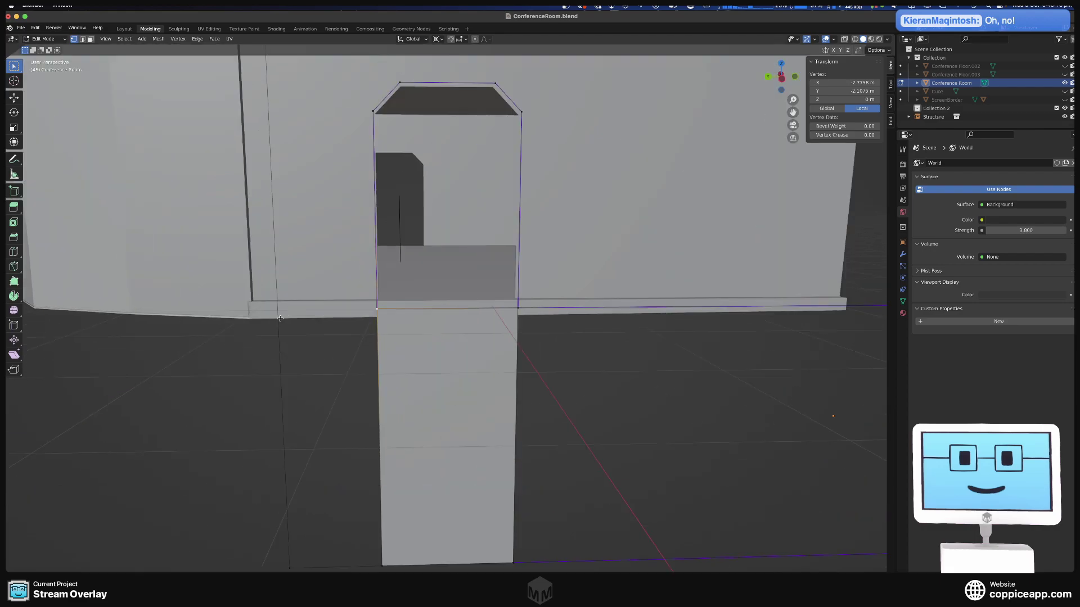
pyautogui.rightClick(279, 325)
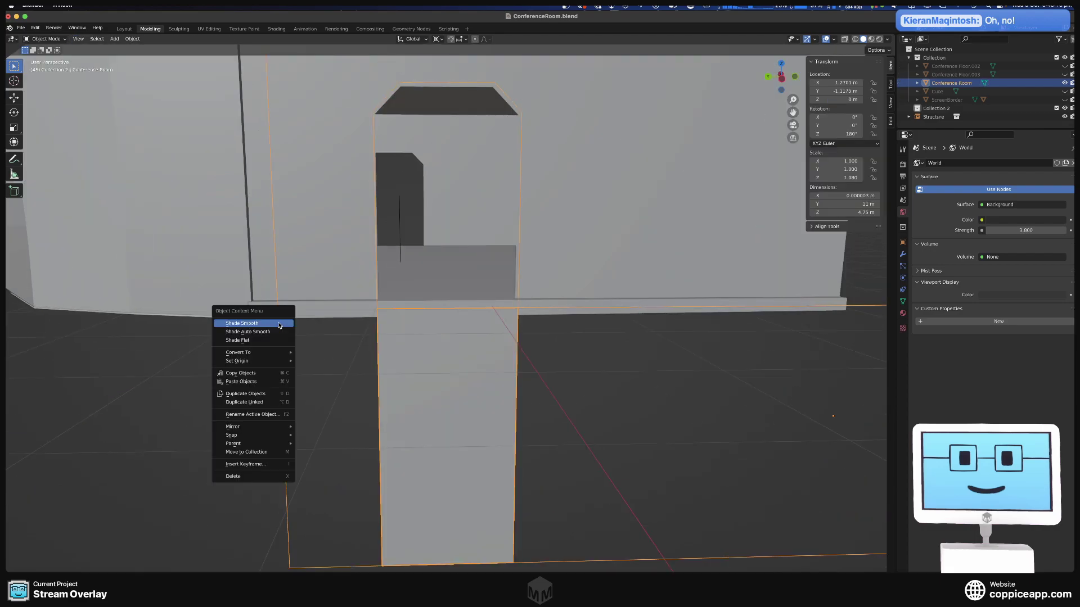
pyautogui.click(261, 346)
pyautogui.press('Tab')
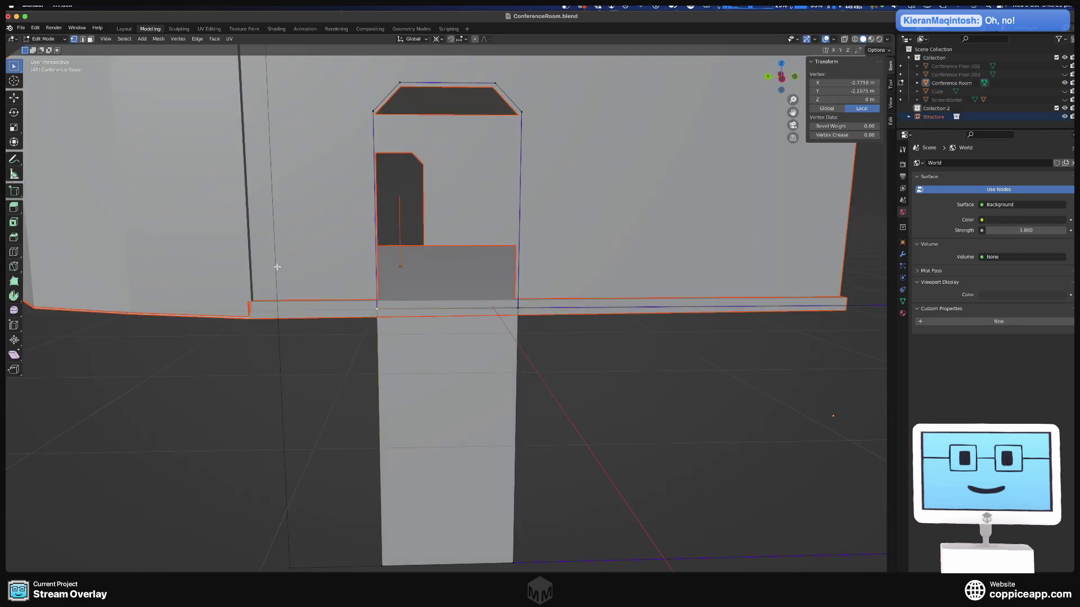
pyautogui.press('Tab')
pyautogui.click(283, 296)
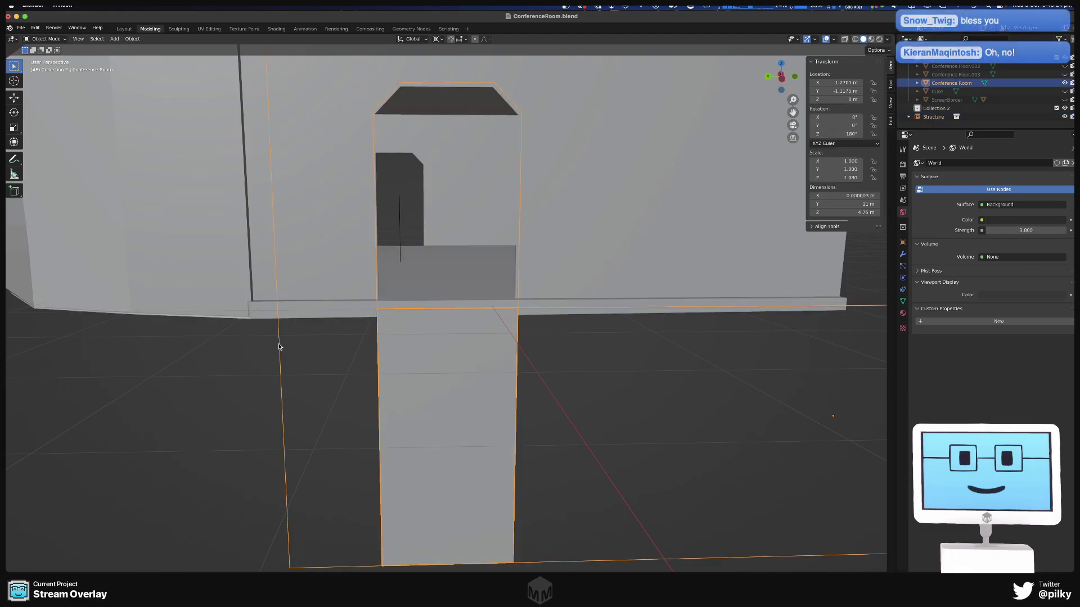
# - Hide the Structure object behind the Conference Room wall and clear the selection
pyautogui.click(249, 257)
pyautogui.press('h')
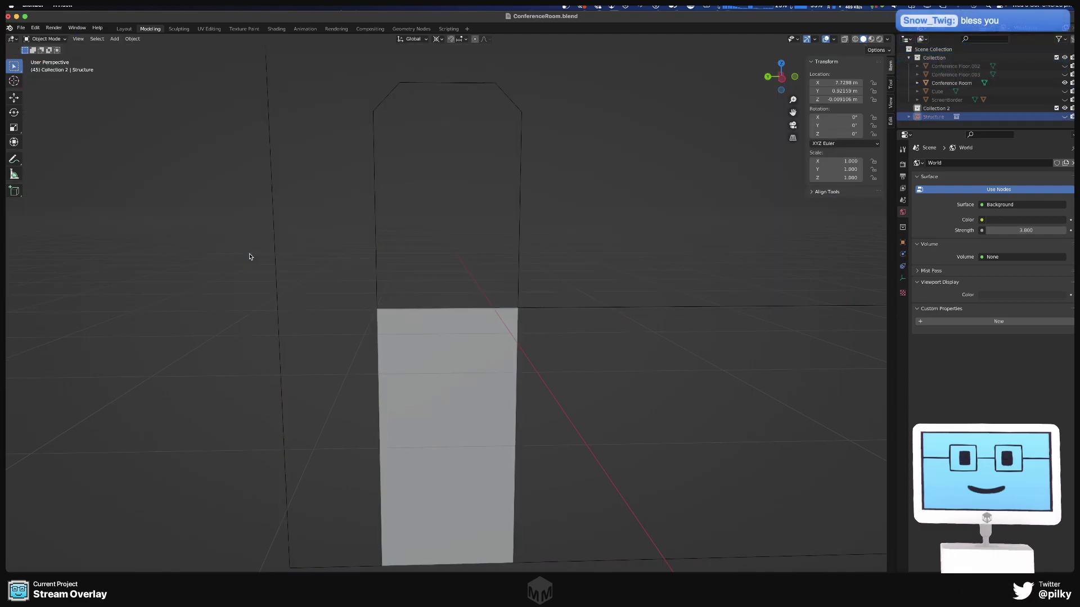
pyautogui.moveTo(248, 254); pyautogui.dragTo(294, 309)
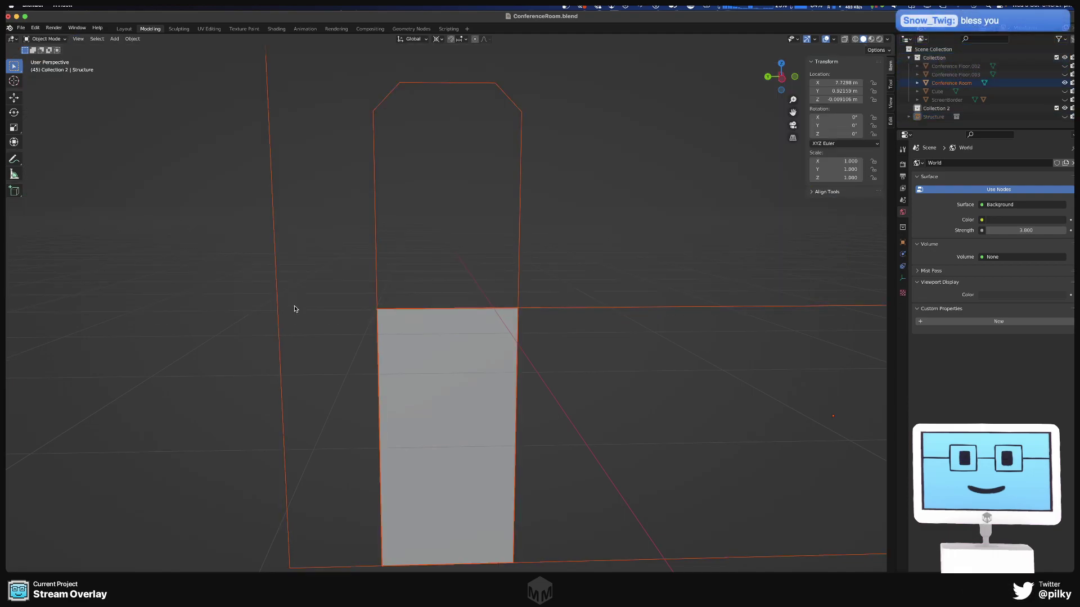
pyautogui.click(283, 280)
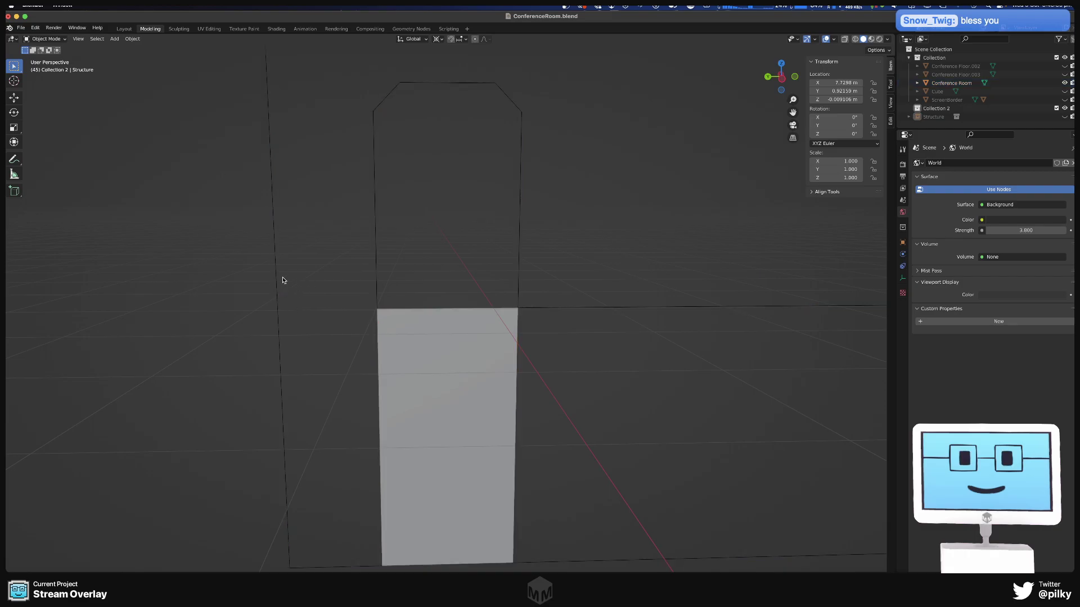
# - Select the vertical end edge of the Conference Room wall beside the upper doorway and subdivide it with one cut
pyautogui.click(275, 285)
pyautogui.press('Tab')
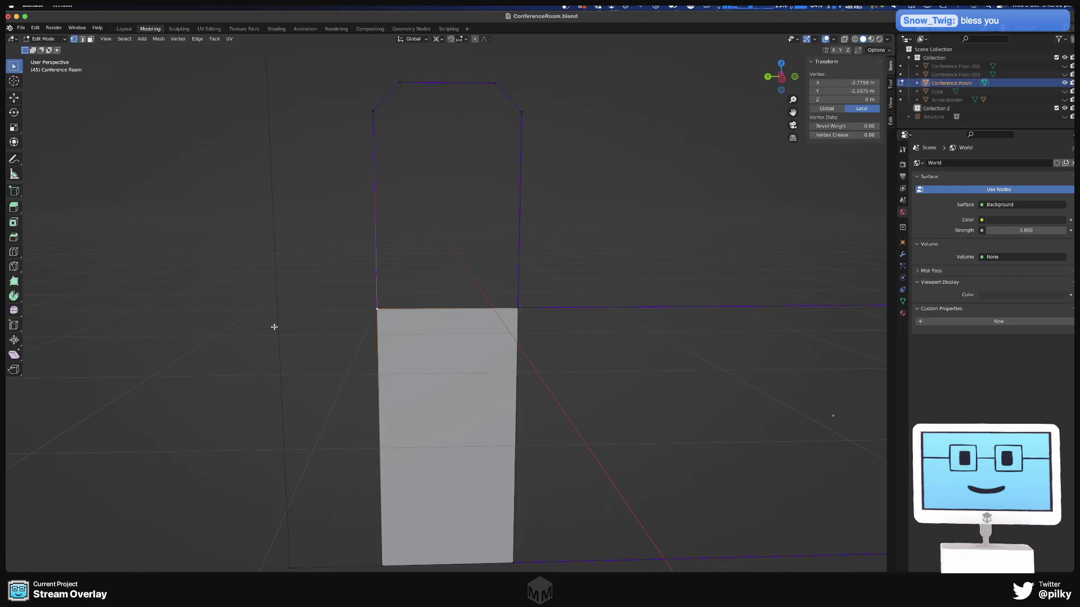
pyautogui.press('2')
pyautogui.click(277, 303)
pyautogui.rightClick(277, 304)
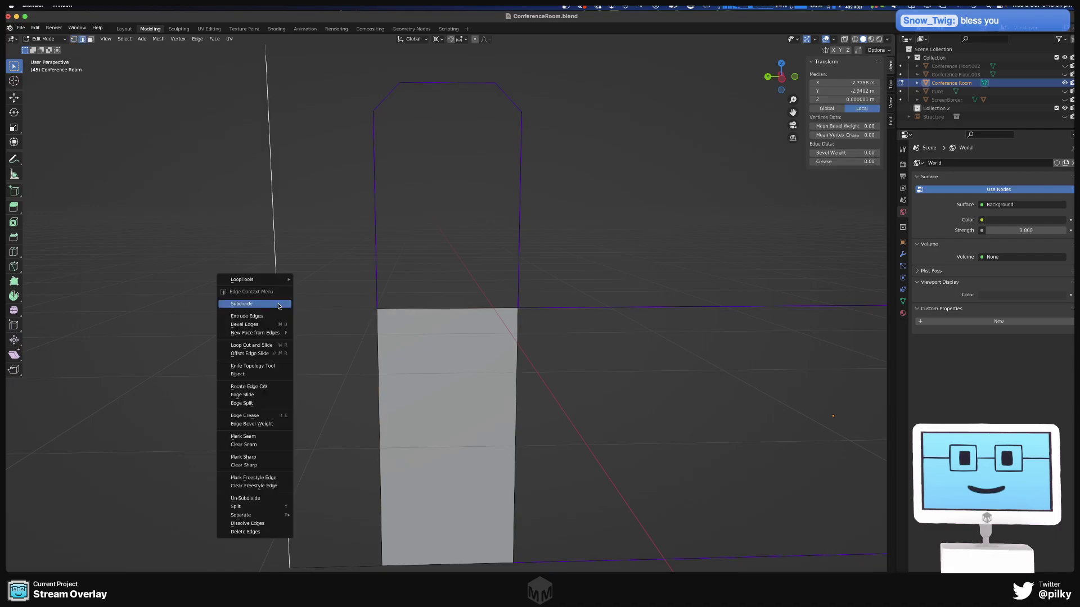
pyautogui.click(277, 303)
pyautogui.press('KP_1')
pyautogui.moveTo(308, 321); pyautogui.dragTo(309, 299, button='middle')
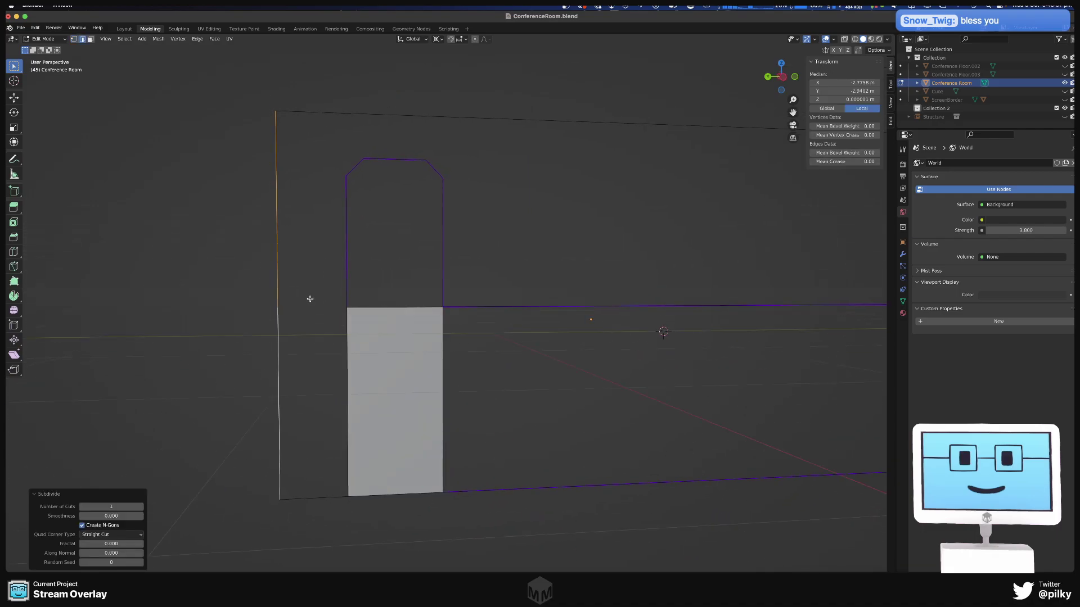
# - Set the new middle vertex on the wall's end edge to Z 0 m and join it to the upper doorway's nearest bottom corner with an edge
pyautogui.press('1')
pyautogui.click(346, 307)
pyautogui.moveTo(284, 294); pyautogui.dragTo(299, 317)
pyautogui.click(847, 99)
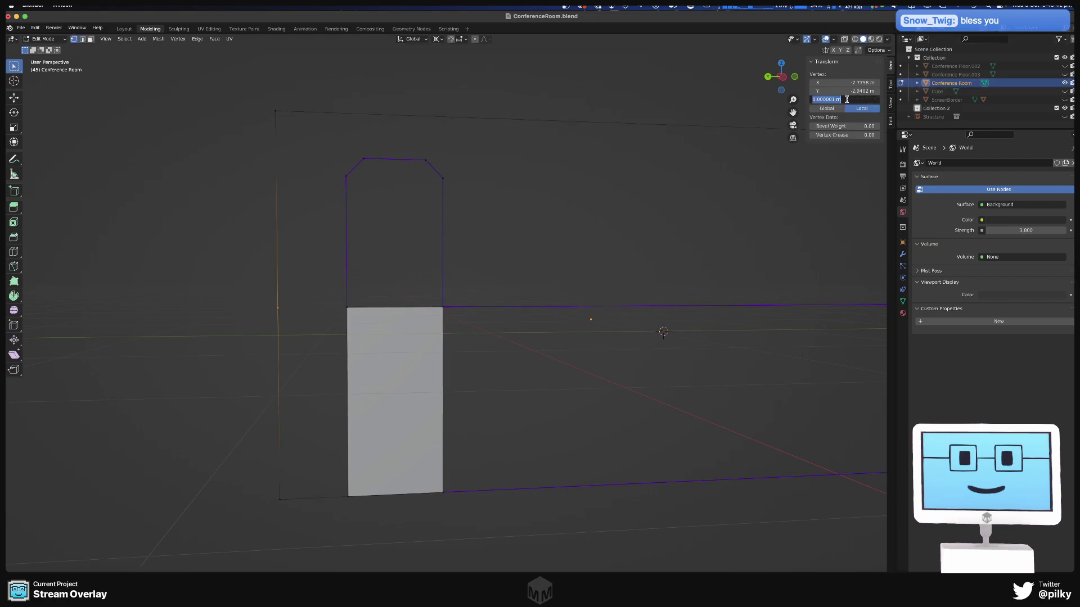
pyautogui.write('0')
pyautogui.press('Return')
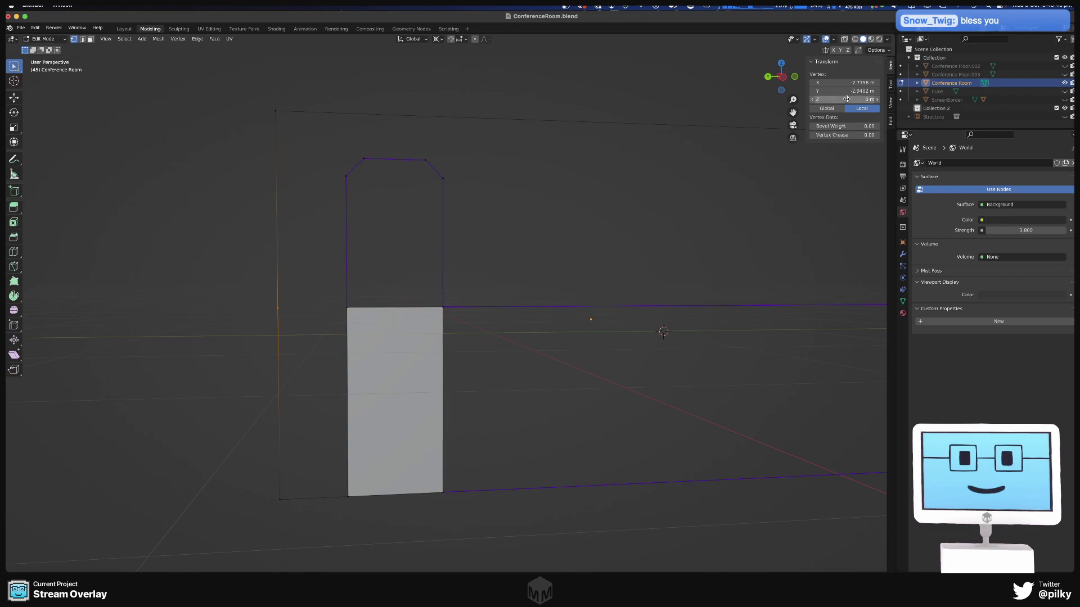
pyautogui.keyDown('shift'); pyautogui.click(352, 318); pyautogui.keyUp('shift')
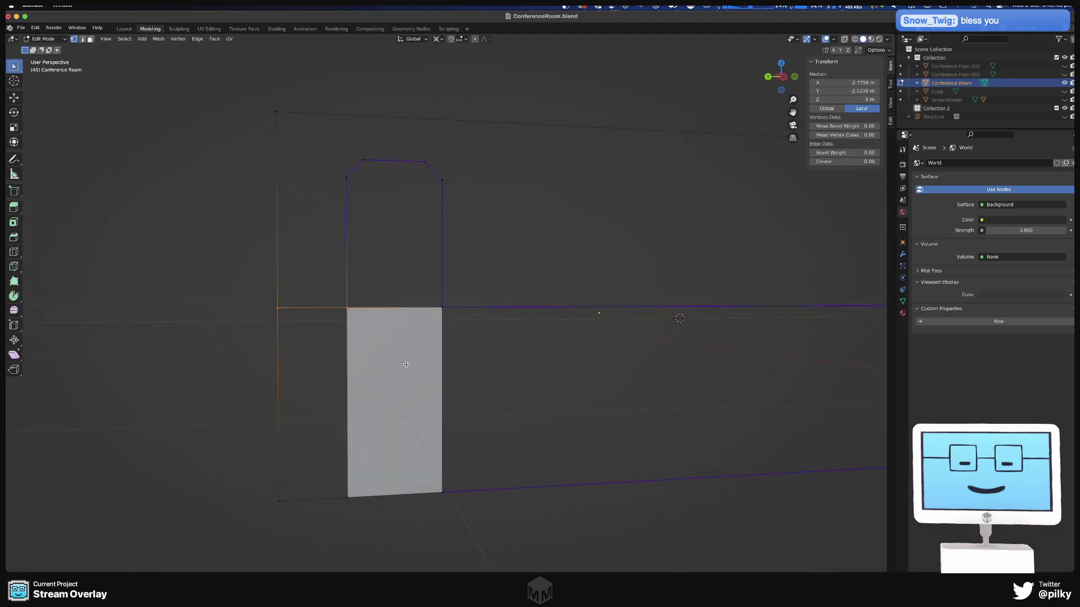
# - Delete the two vertical edges running down from the upper doorway's bottom corners, along with the face between them
pyautogui.scroll(-4, 366, 359)
pyautogui.scroll(3, 365, 360)
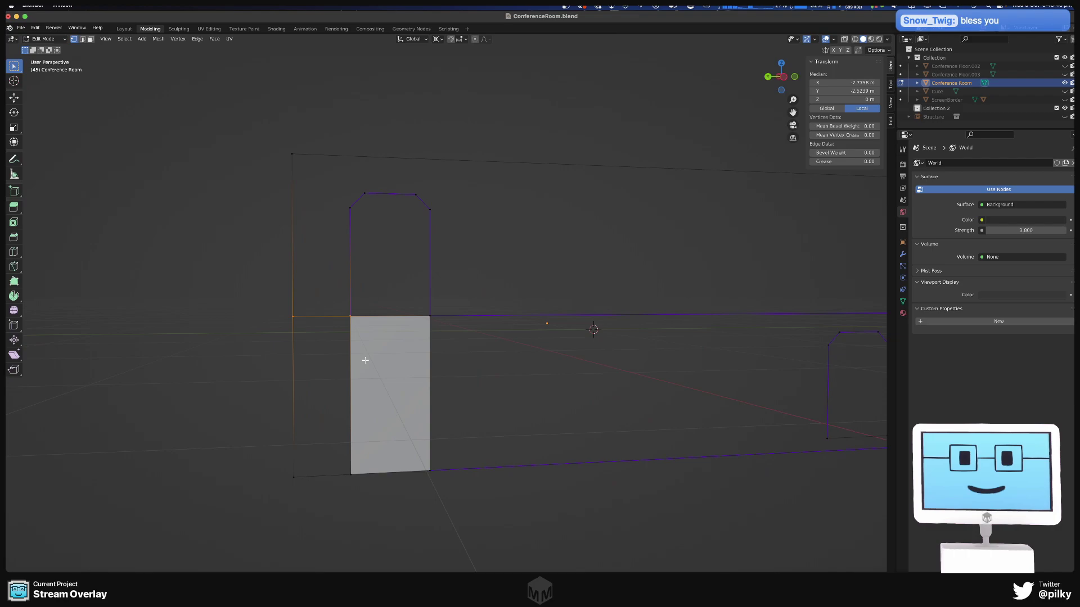
pyautogui.keyDown('shift'); pyautogui.moveTo(365, 360); pyautogui.dragTo(313, 397, button='middle'); pyautogui.keyUp('shift')
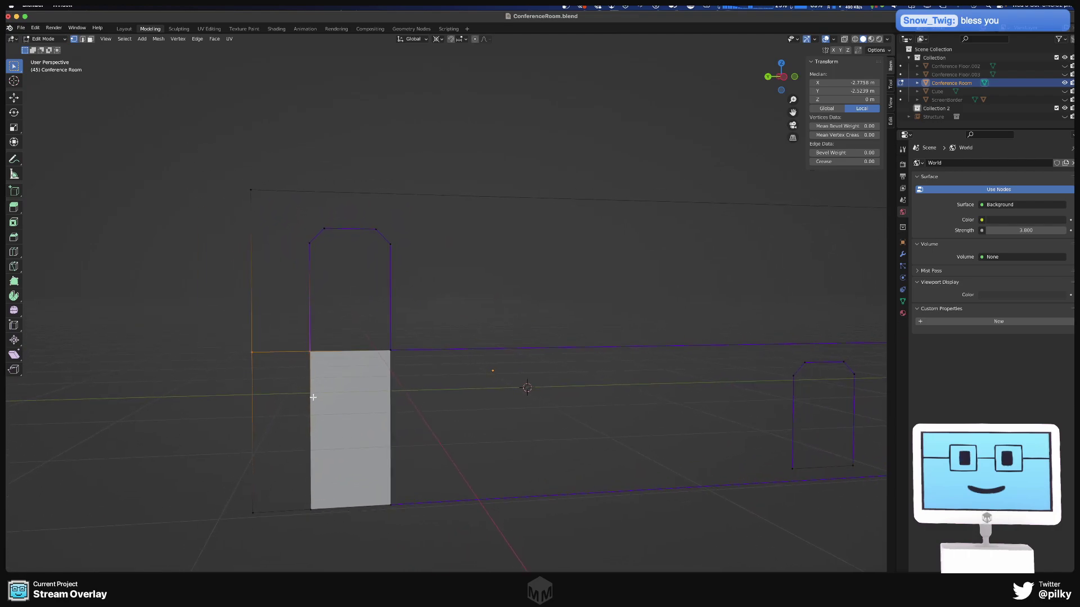
pyautogui.press('2')
pyautogui.click(310, 394)
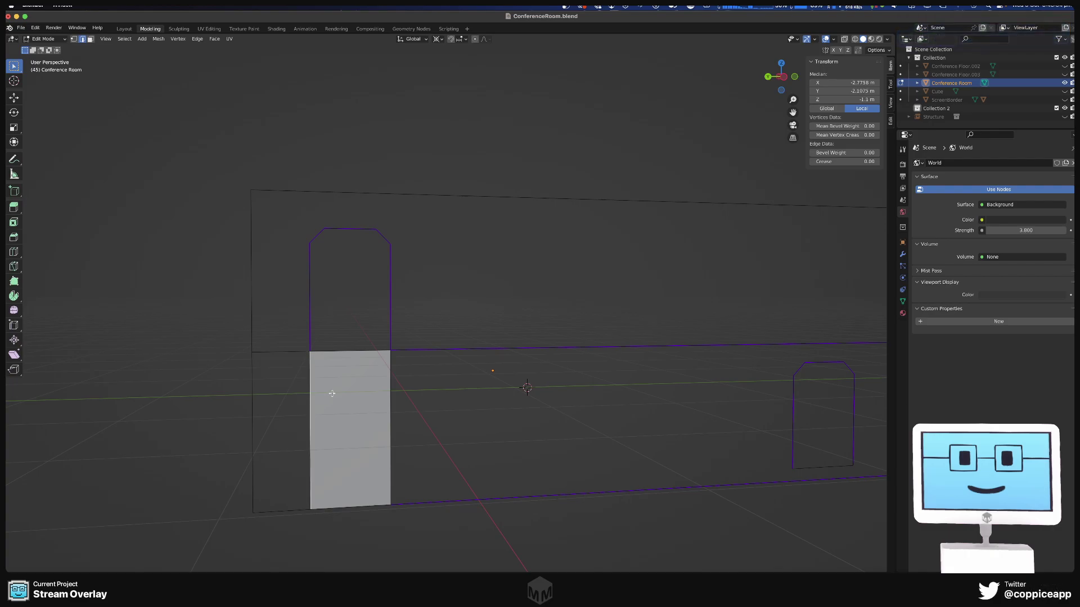
pyautogui.press('x')
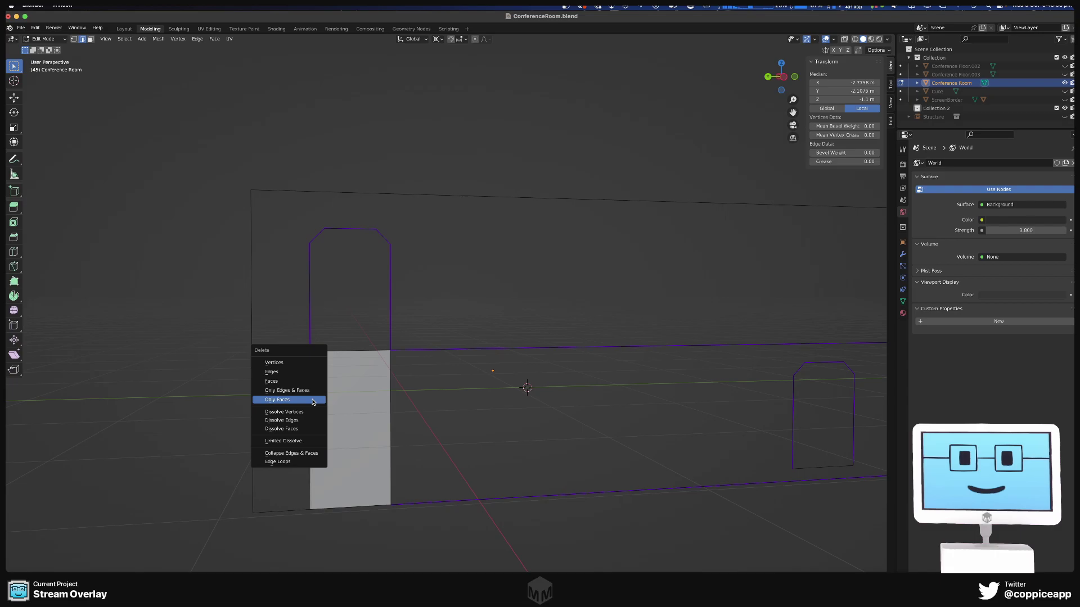
pyautogui.click(292, 372)
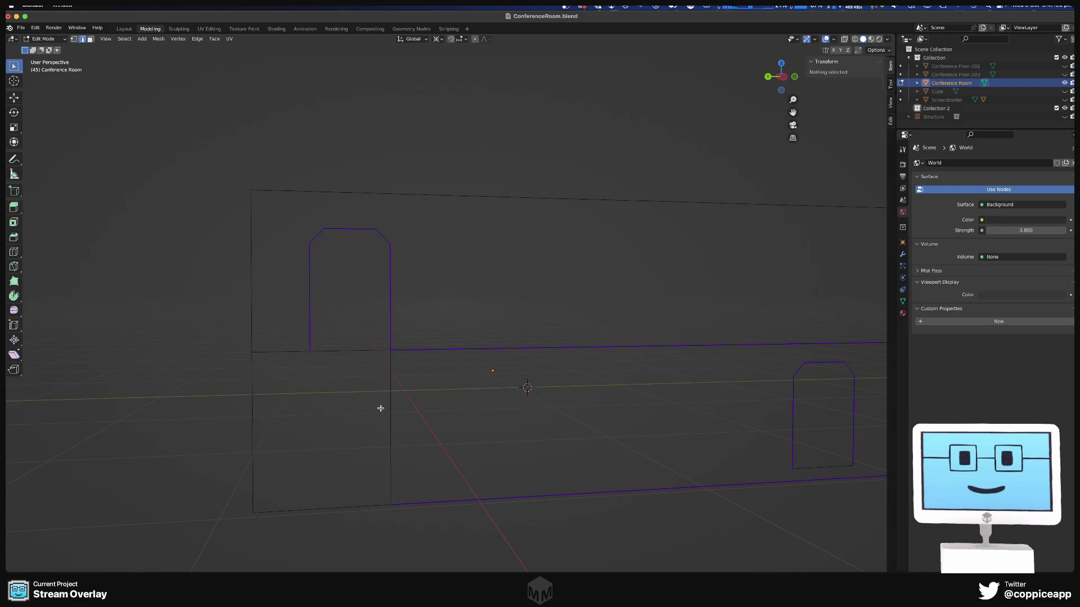
pyautogui.click(390, 413)
pyautogui.press('x')
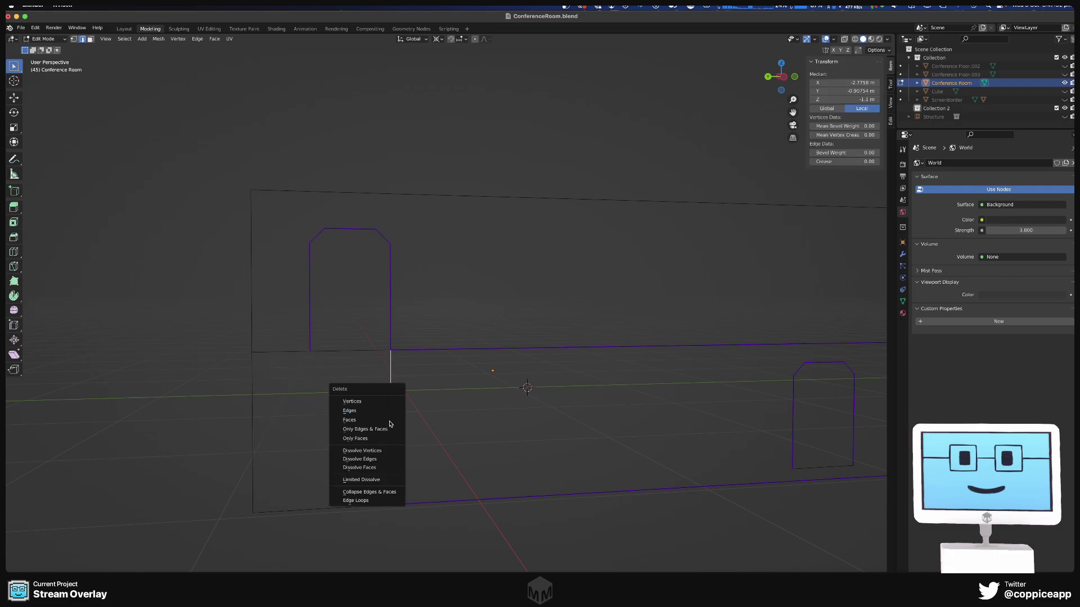
pyautogui.press('Escape')
pyautogui.press('x')
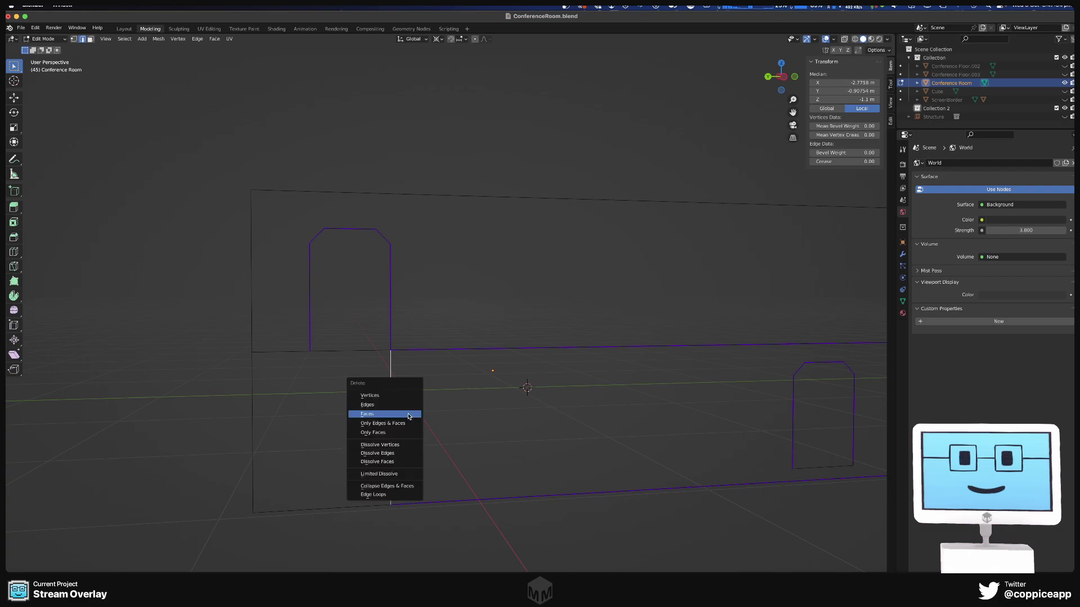
pyautogui.click(406, 406)
# - Dissolve the two leftover vertices on the wall's bottom edge beneath the upper doorway
pyautogui.moveTo(405, 403); pyautogui.dragTo(406, 416, button='middle')
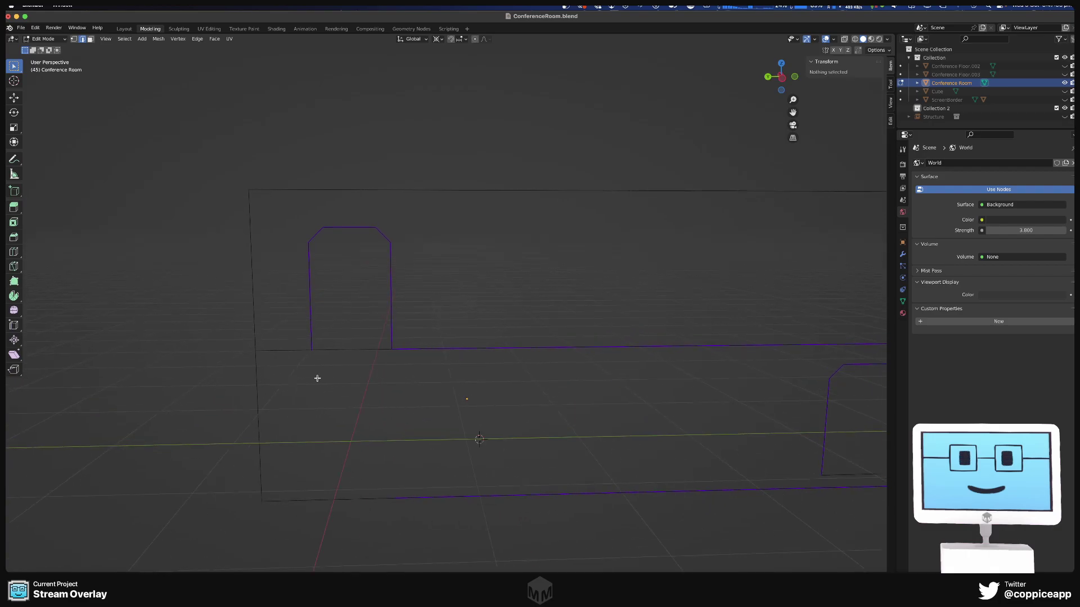
pyautogui.click(261, 445)
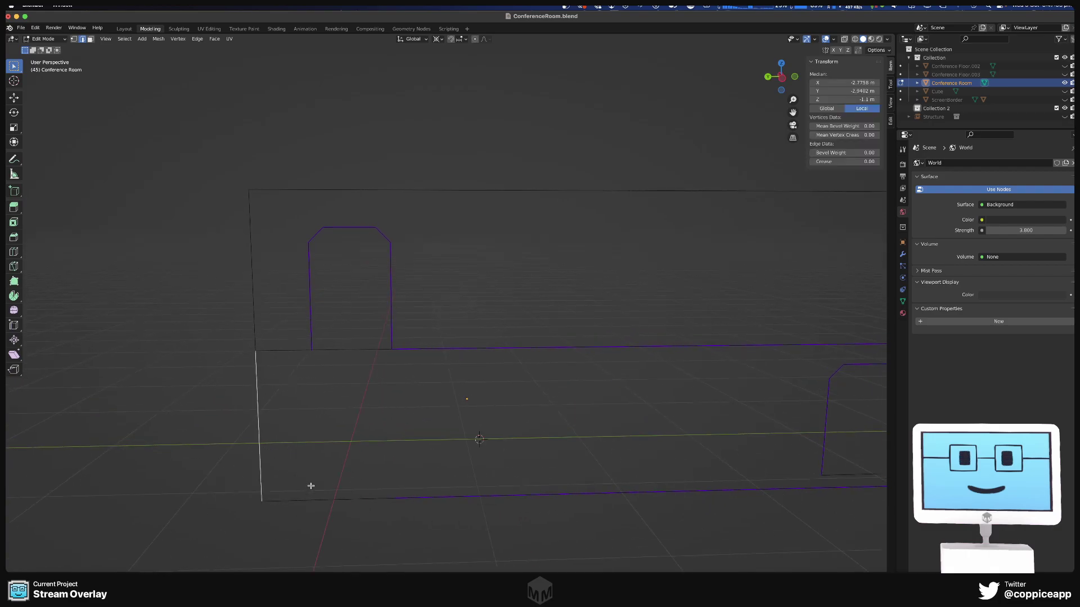
pyautogui.press('1')
pyautogui.moveTo(304, 476); pyautogui.dragTo(405, 499)
pyautogui.rightClick(395, 498)
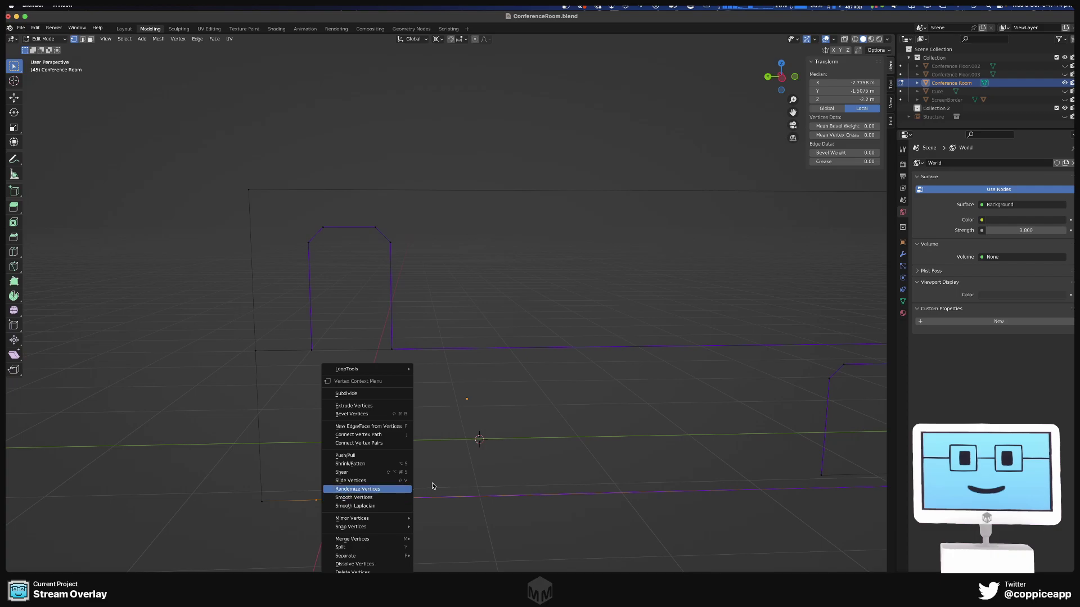
pyautogui.press('x')
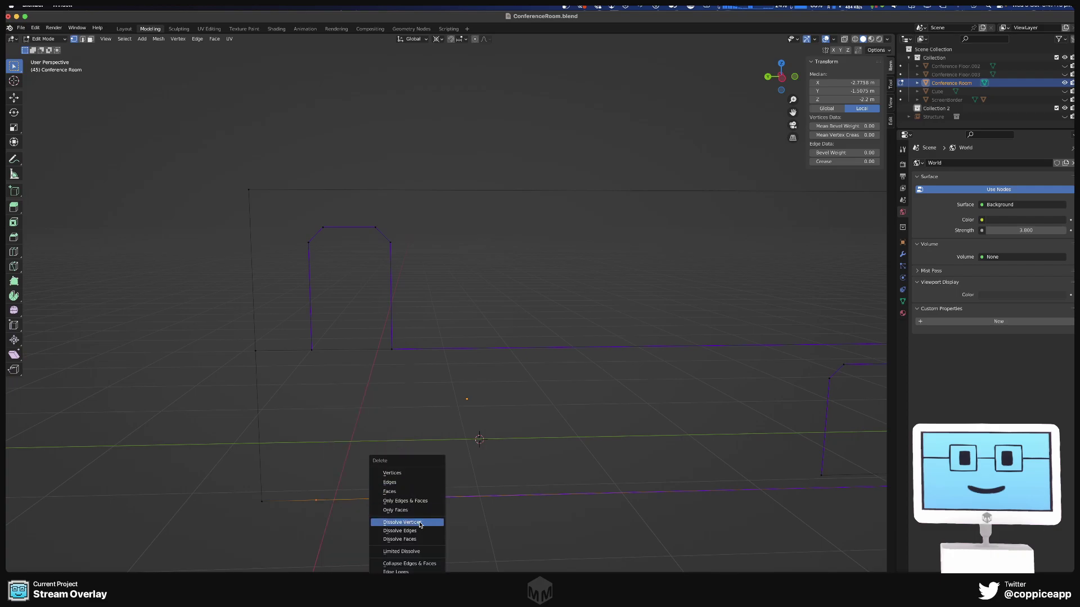
pyautogui.click(419, 523)
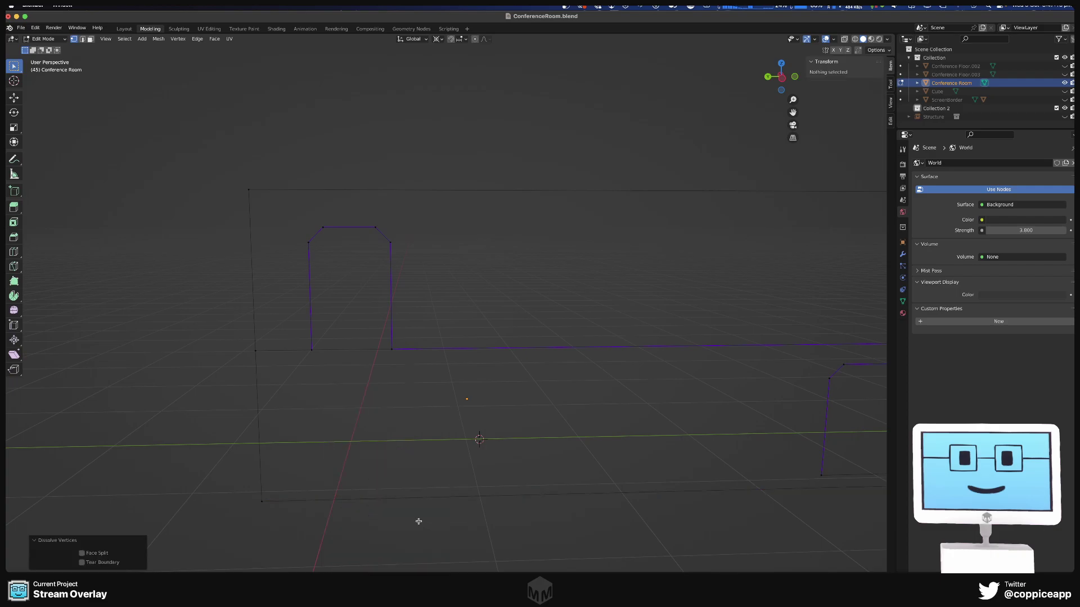
# - Select the lower wall section's boundary edges plus the lower doorway outline and fill them with a face
pyautogui.moveTo(566, 473); pyautogui.dragTo(469, 400, button='middle')
pyautogui.scroll(-2, 232, 383)
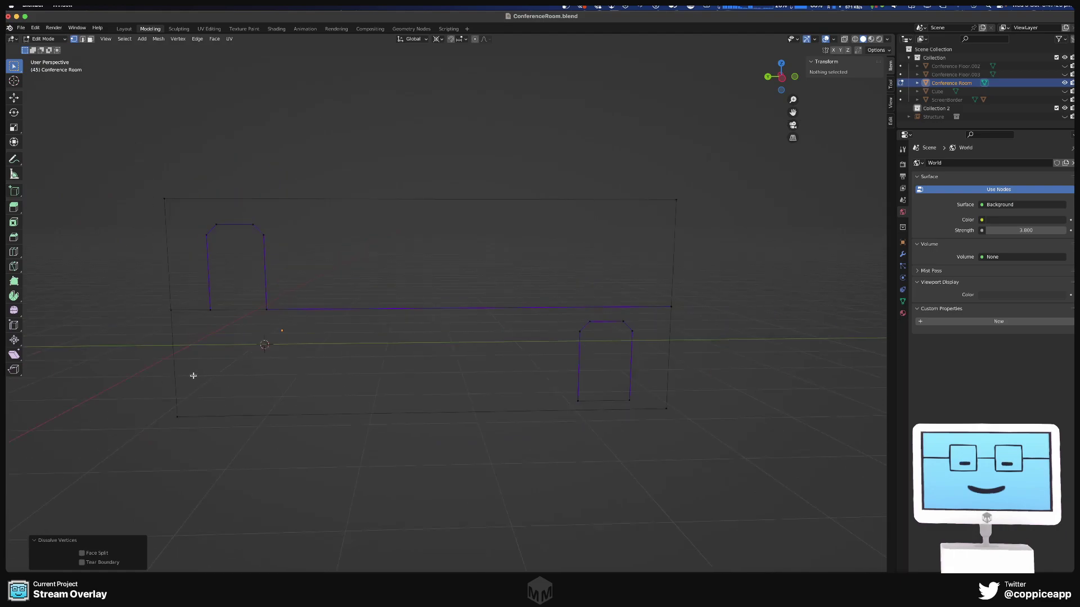
pyautogui.press('2')
pyautogui.moveTo(155, 358); pyautogui.dragTo(286, 436)
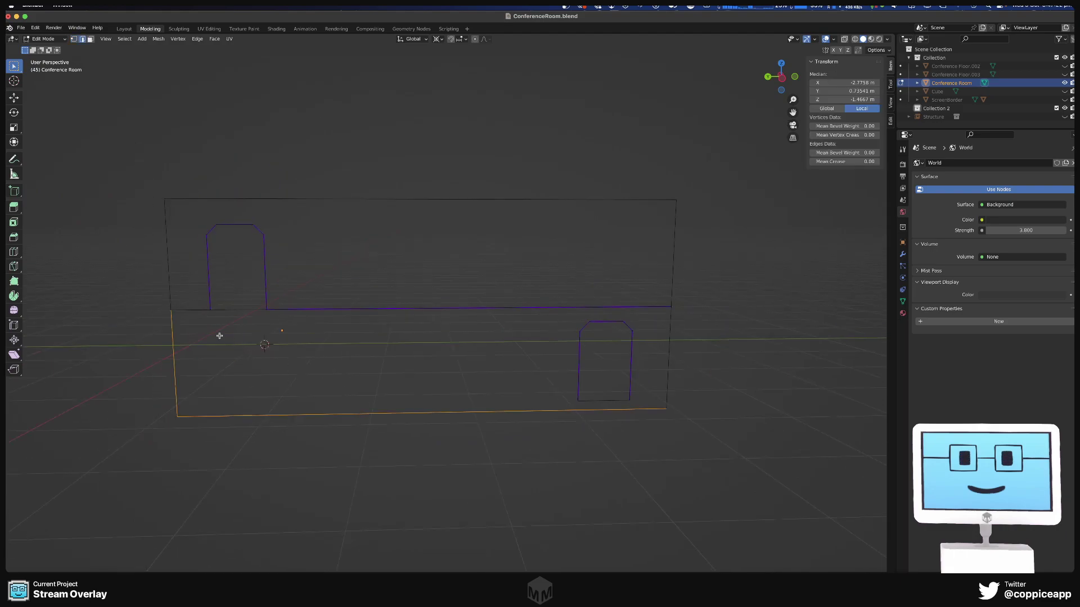
pyautogui.keyDown('shift'); pyautogui.click(200, 310); pyautogui.keyUp('shift')
pyautogui.keyDown('shift'); pyautogui.click(247, 308); pyautogui.keyUp('shift')
pyautogui.keyDown('shift'); pyautogui.click(315, 308); pyautogui.keyUp('shift')
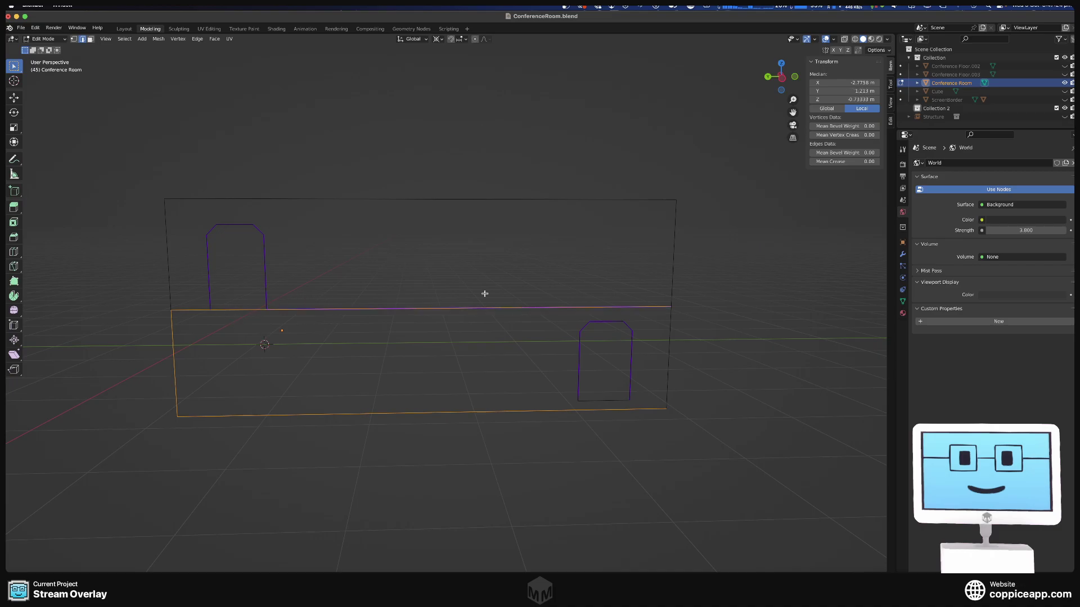
pyautogui.keyDown('shift'); pyautogui.moveTo(560, 316); pyautogui.dragTo(650, 404); pyautogui.keyUp('shift')
pyautogui.press('f')
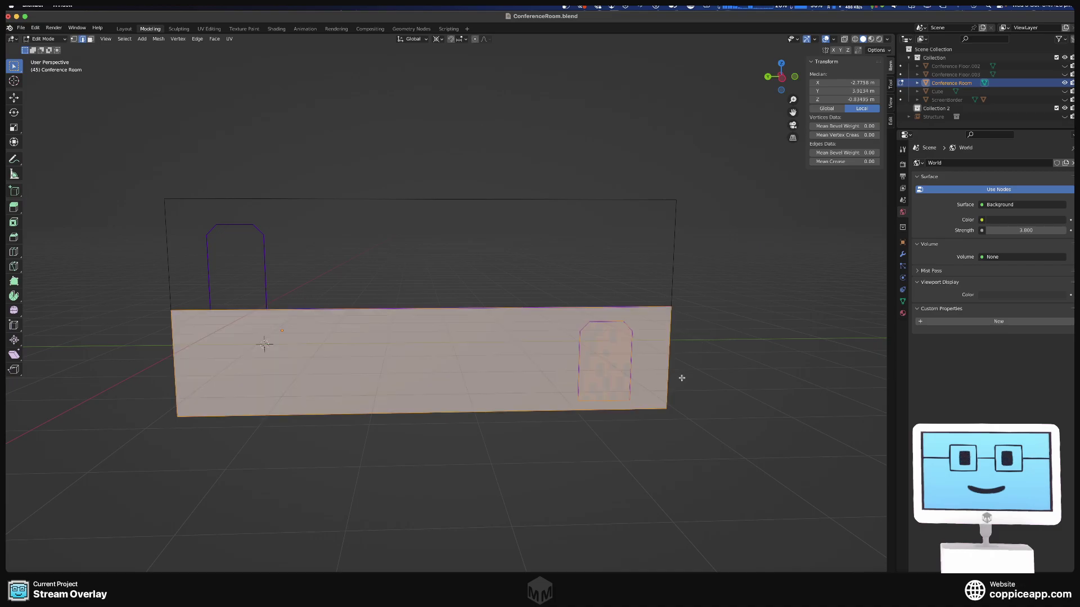
# - Clear the selection and pick the face inside the lower doorway outline to check whether the opening is separate from the wall
pyautogui.scroll(5, 675, 363)
pyautogui.scroll(-1, 643, 366)
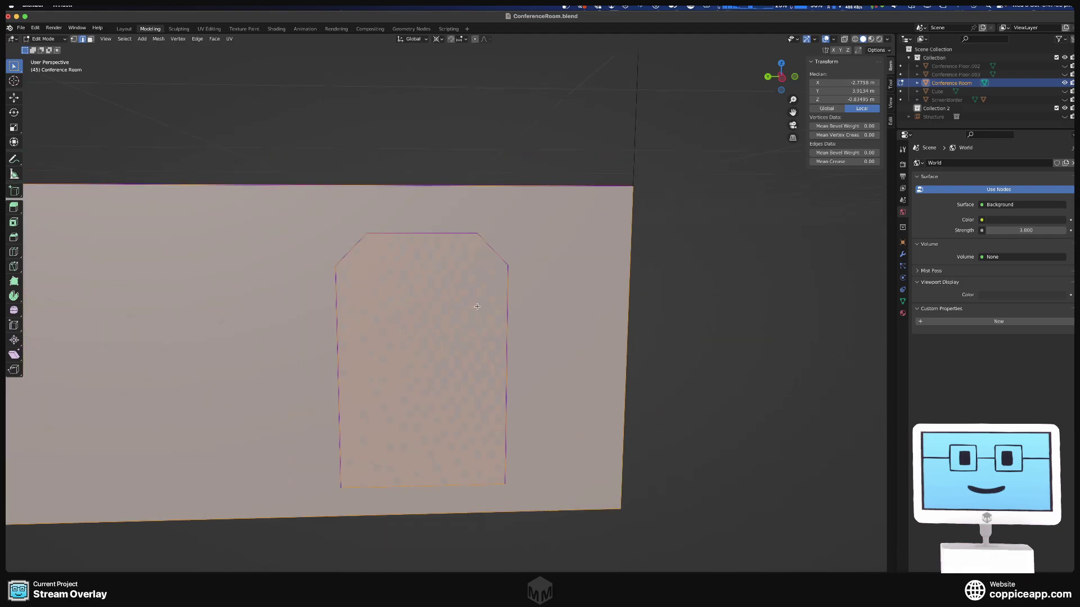
pyautogui.press('Tab')
pyautogui.press('Tab')
pyautogui.hotkey('alt', 'a')
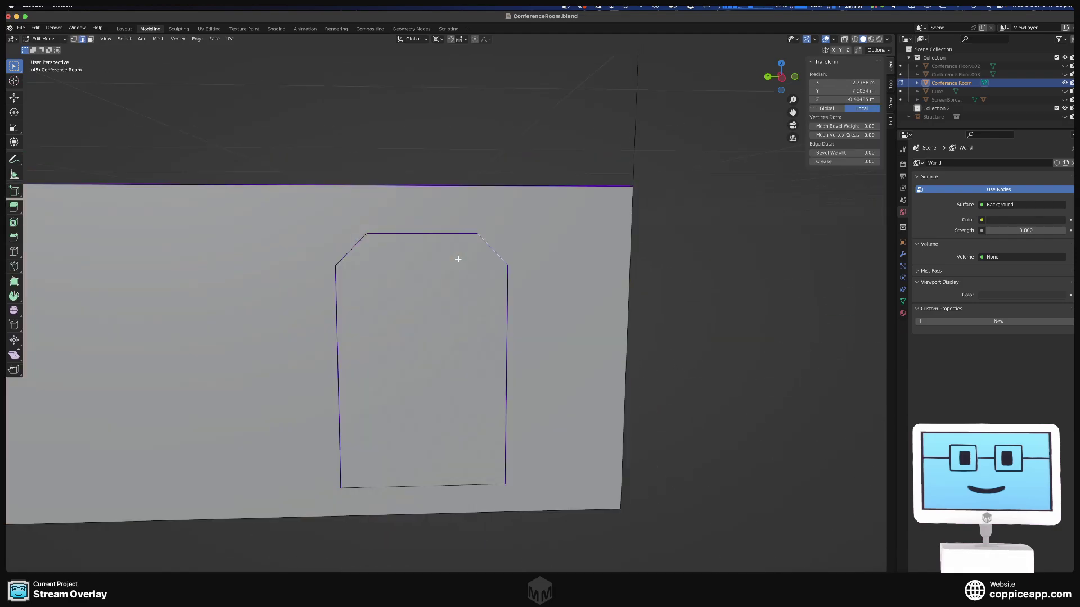
pyautogui.click(434, 286)
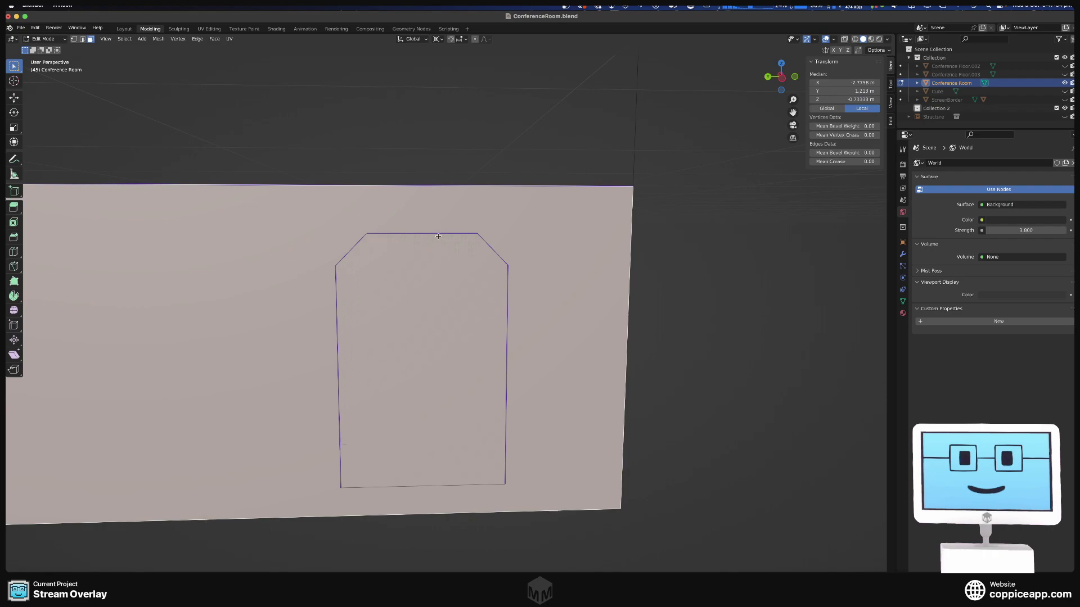
pyautogui.click(432, 306)
pyautogui.click(434, 299)
# - Examine the filled lower wall face around the doorway outline from near and far
pyautogui.scroll(-5, 432, 369)
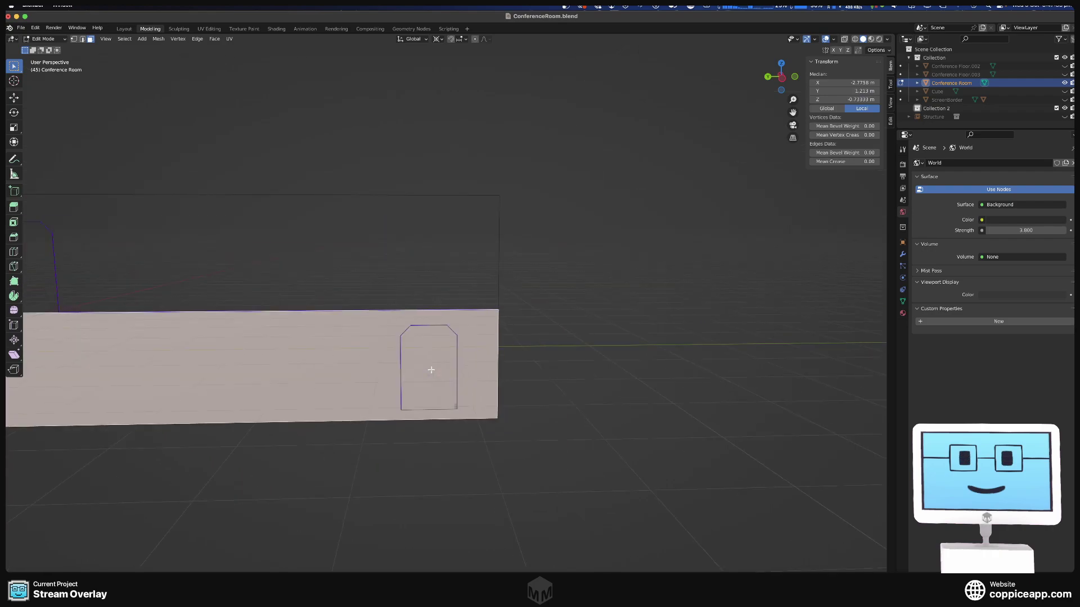
pyautogui.moveTo(550, 356); pyautogui.dragTo(504, 348, button='middle')
pyautogui.scroll(-3, 256, 253)
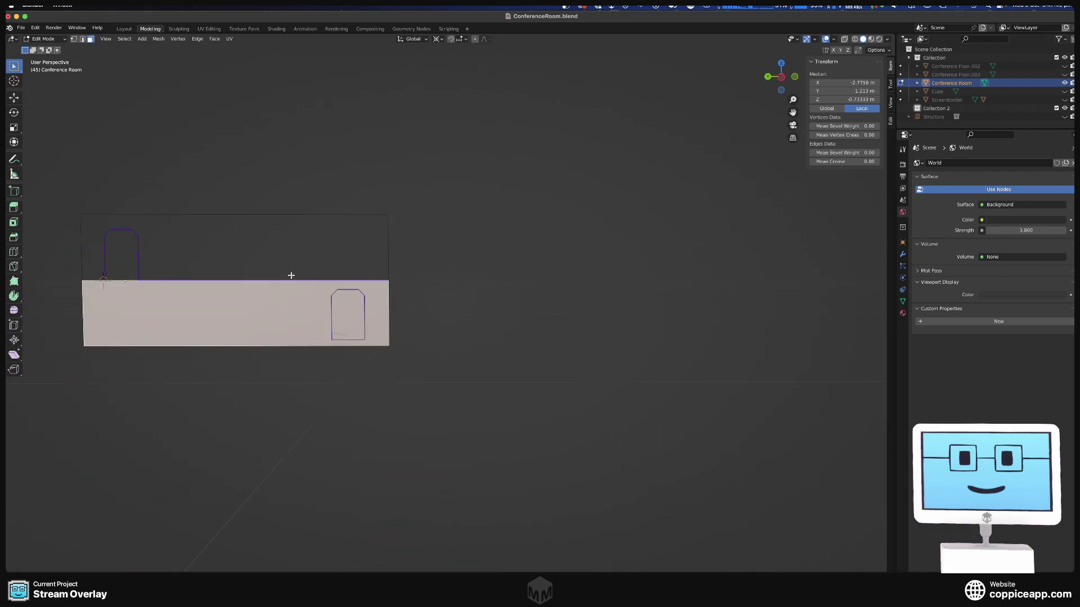
pyautogui.scroll(5, 414, 289)
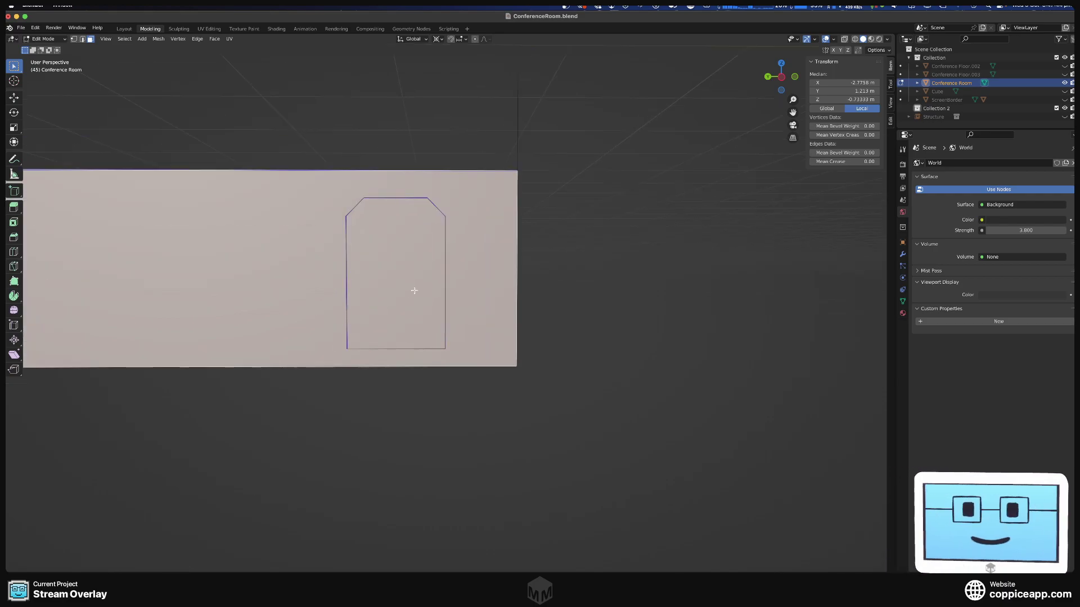
pyautogui.scroll(-2, 415, 289)
pyautogui.scroll(2, 414, 292)
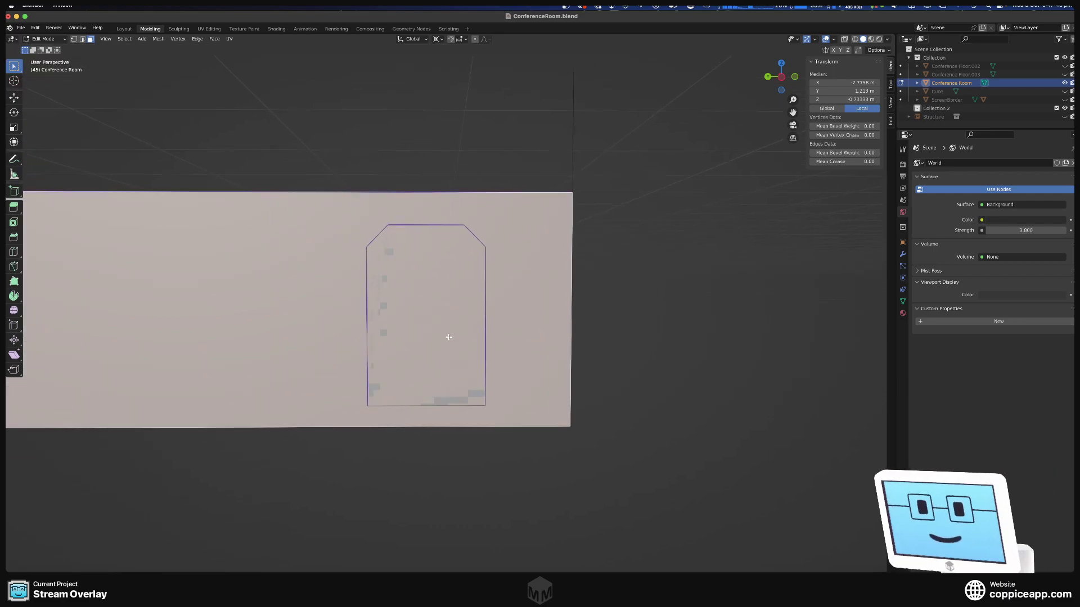
pyautogui.scroll(-2, 424, 320)
pyautogui.scroll(2, 424, 319)
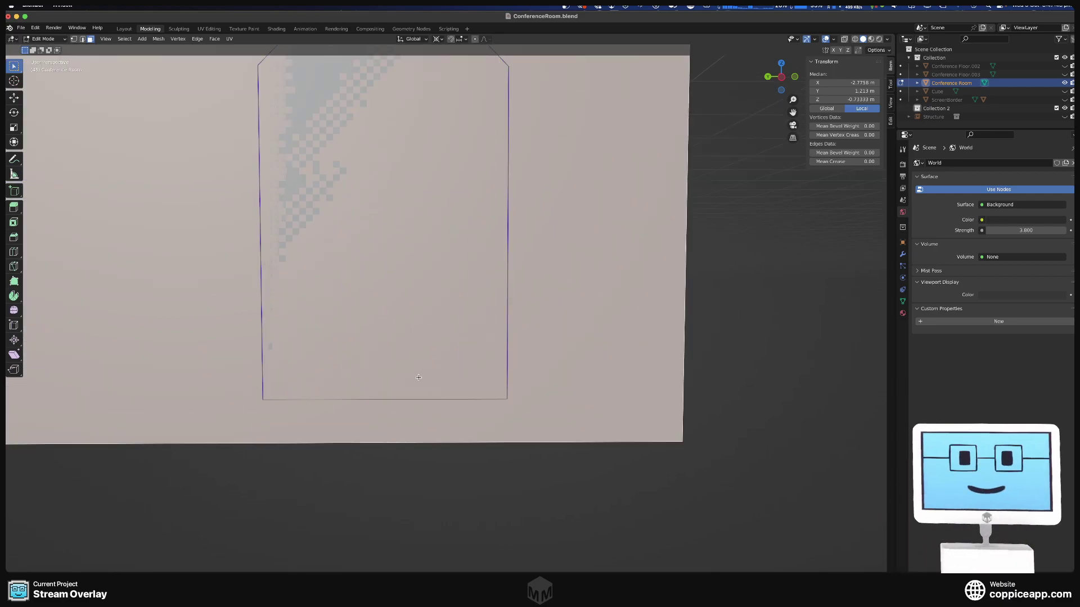
pyautogui.scroll(1, 419, 376)
pyautogui.scroll(-8, 418, 375)
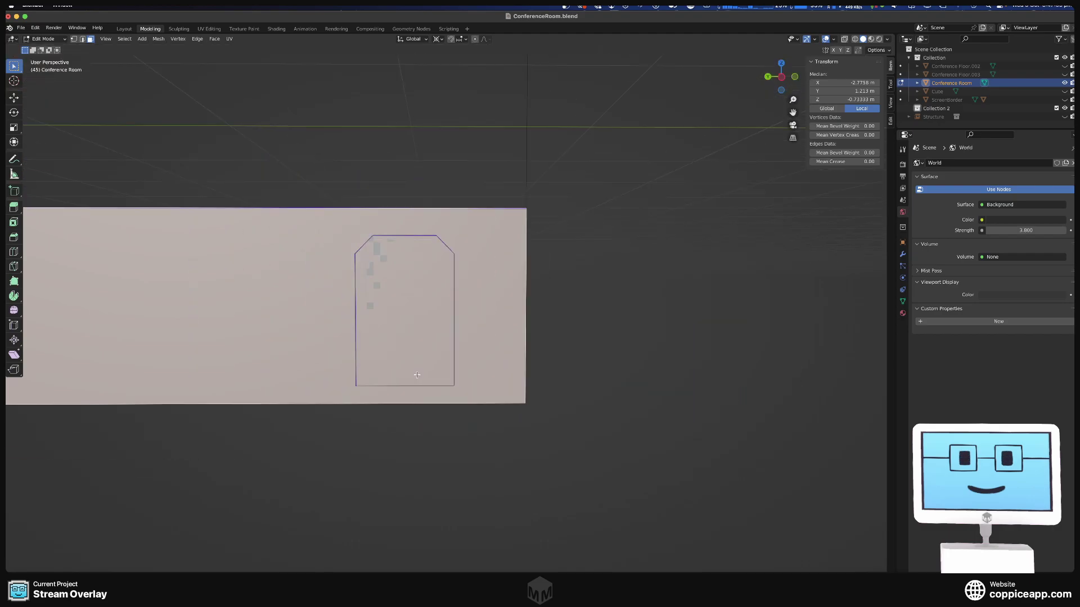
pyautogui.scroll(3, 417, 375)
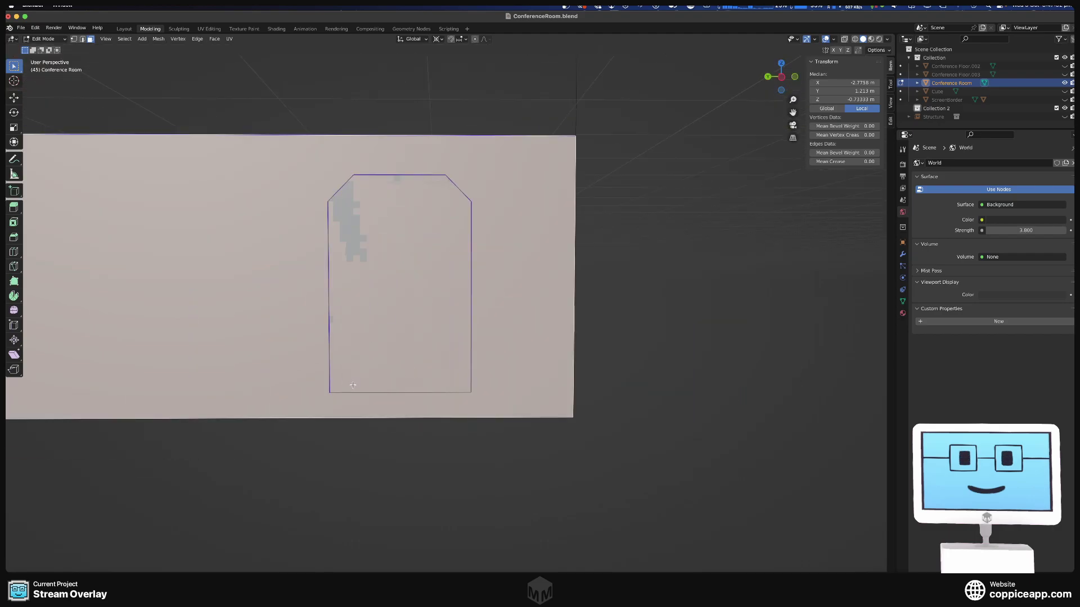
pyautogui.press('Tab')
pyautogui.press('Tab')
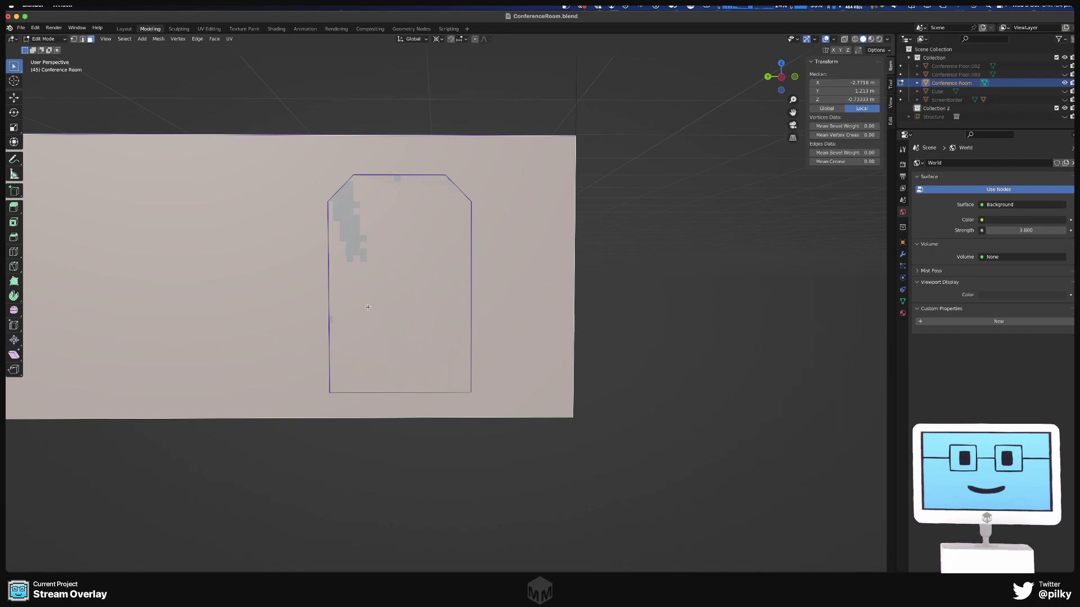
pyautogui.scroll(-3, 368, 307)
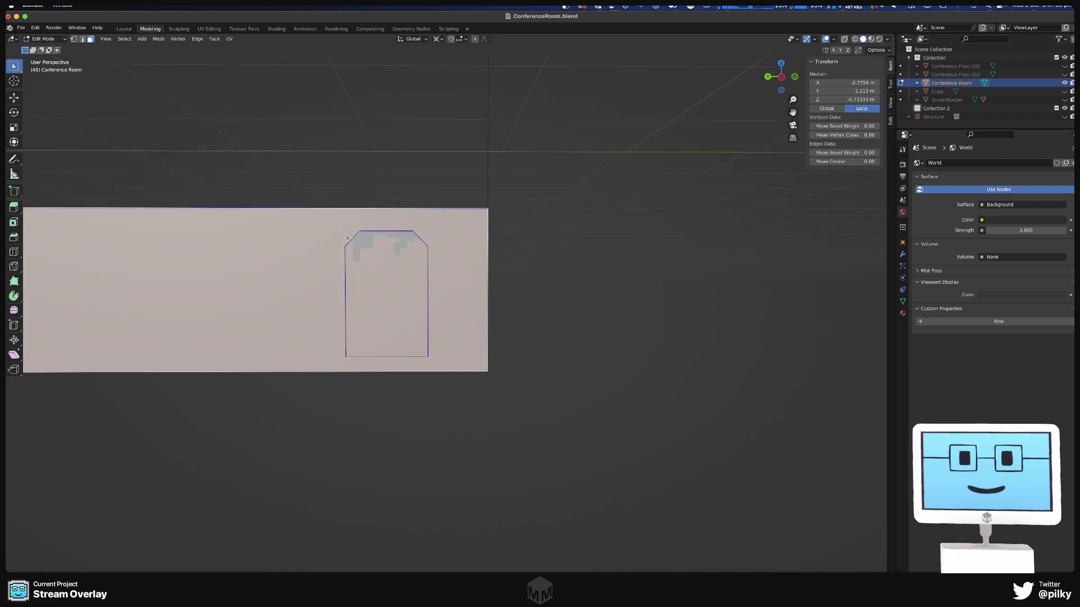
pyautogui.moveTo(347, 236); pyautogui.dragTo(436, 279, button='middle')
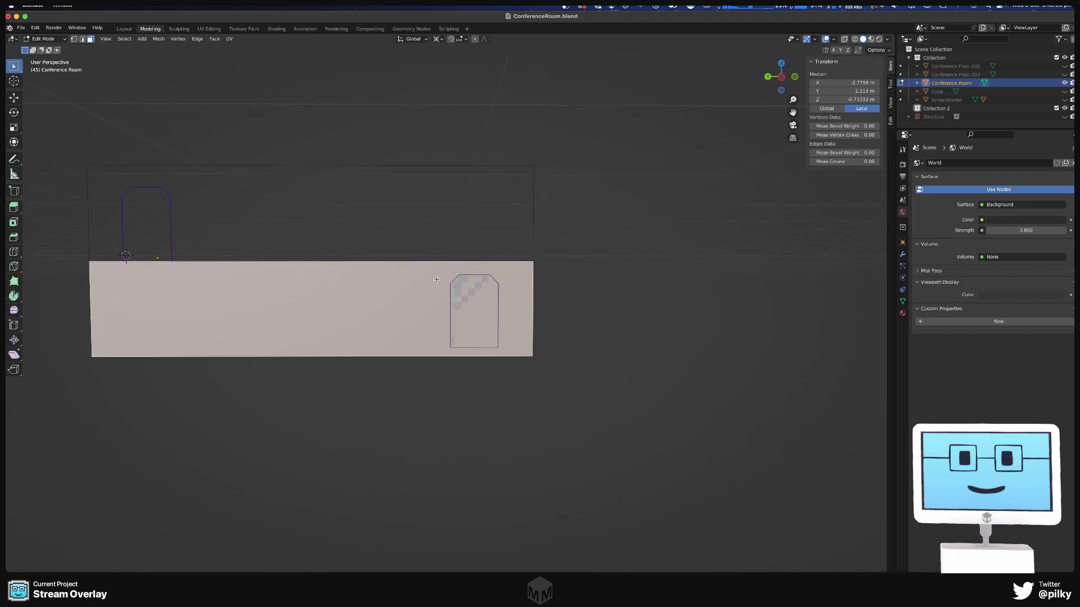
# - Remove the face filled across the lower wall section, keeping the wall boundary and doorway edges
pyautogui.press('Tab')
pyautogui.press('Tab')
pyautogui.press('2')
pyautogui.click(431, 278)
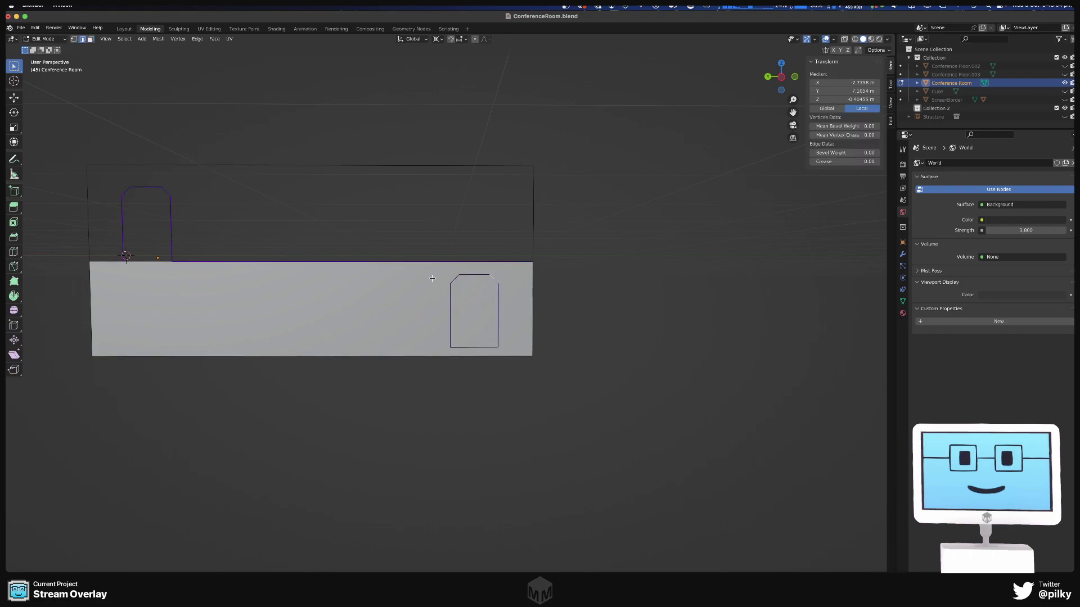
pyautogui.keyDown('alt'); pyautogui.click(430, 277); pyautogui.keyUp('alt')
pyautogui.press('Tab')
pyautogui.press('Tab')
pyautogui.press('x')
pyautogui.click(427, 277)
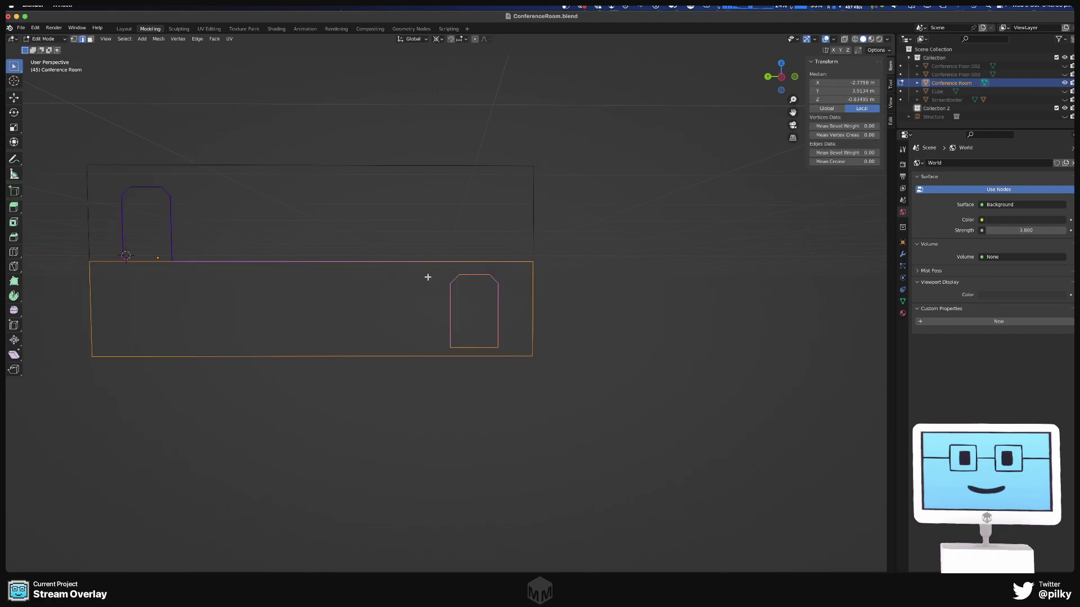
# - Try to fill a face from the lower wall section's floor-level, bottom and far-left edges plus the lower doorway's left side edge
pyautogui.click(420, 261)
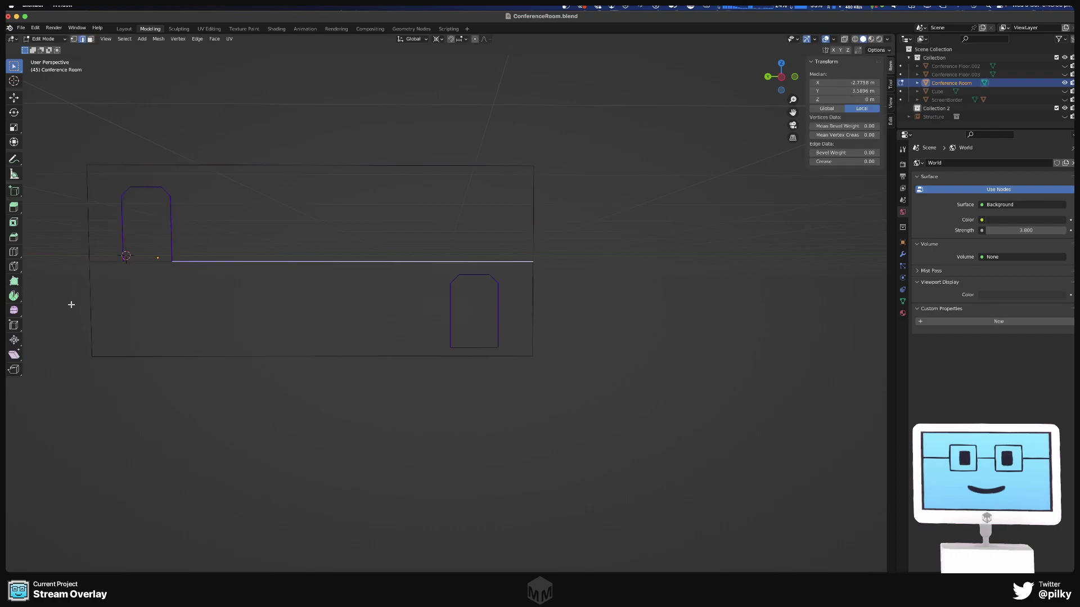
pyautogui.moveTo(71, 304); pyautogui.dragTo(180, 379)
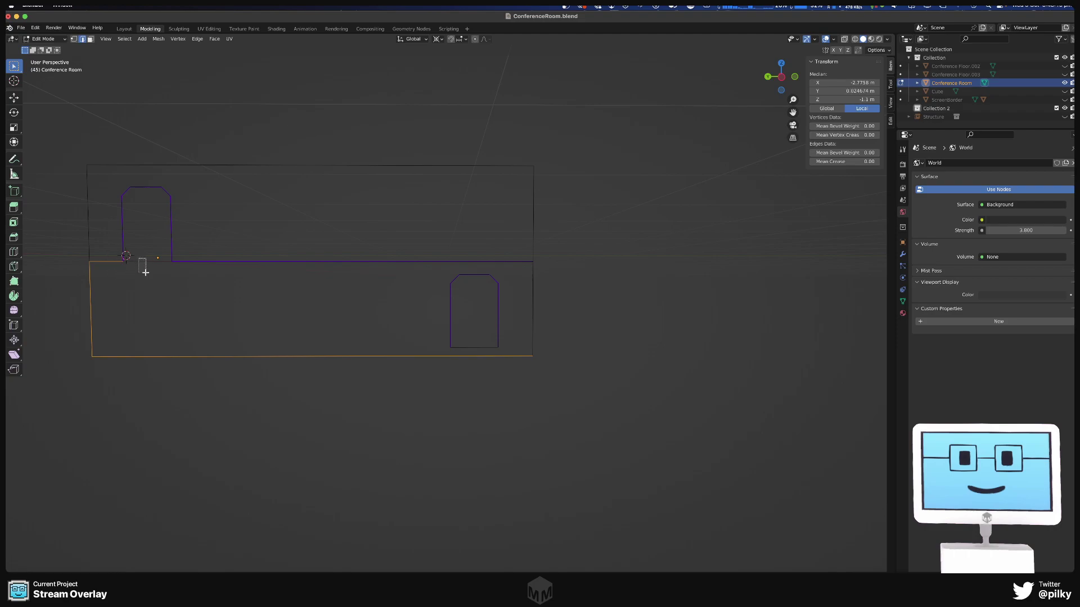
pyautogui.keyDown('shift'); pyautogui.moveTo(204, 244); pyautogui.dragTo(241, 284); pyautogui.keyUp('shift')
pyautogui.moveTo(446, 308)
pyautogui.keyDown('shift'); pyautogui.mouseDown()
pyautogui.moveTo(438, 302)
pyautogui.moveTo(457, 312)
pyautogui.mouseUp(); pyautogui.keyUp('shift')
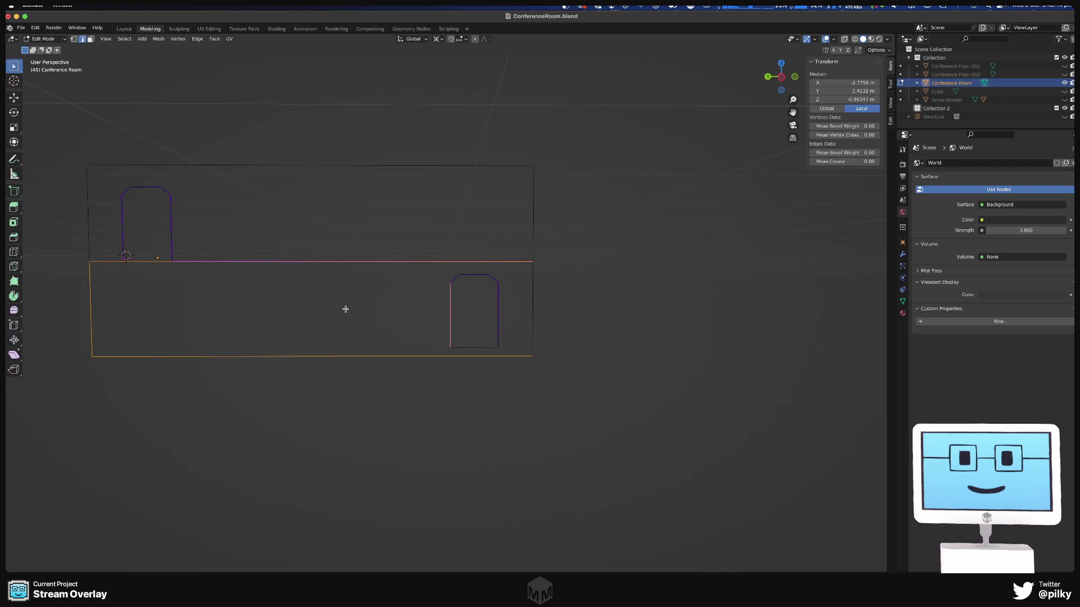
pyautogui.press('f')
pyautogui.scroll(6, 467, 287)
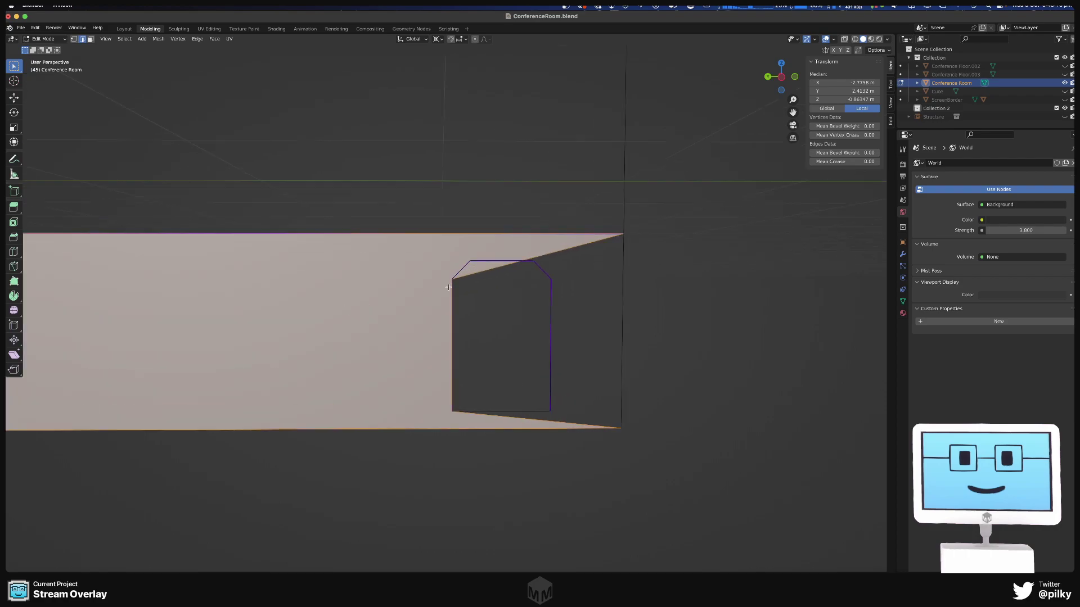
pyautogui.press('super+z')
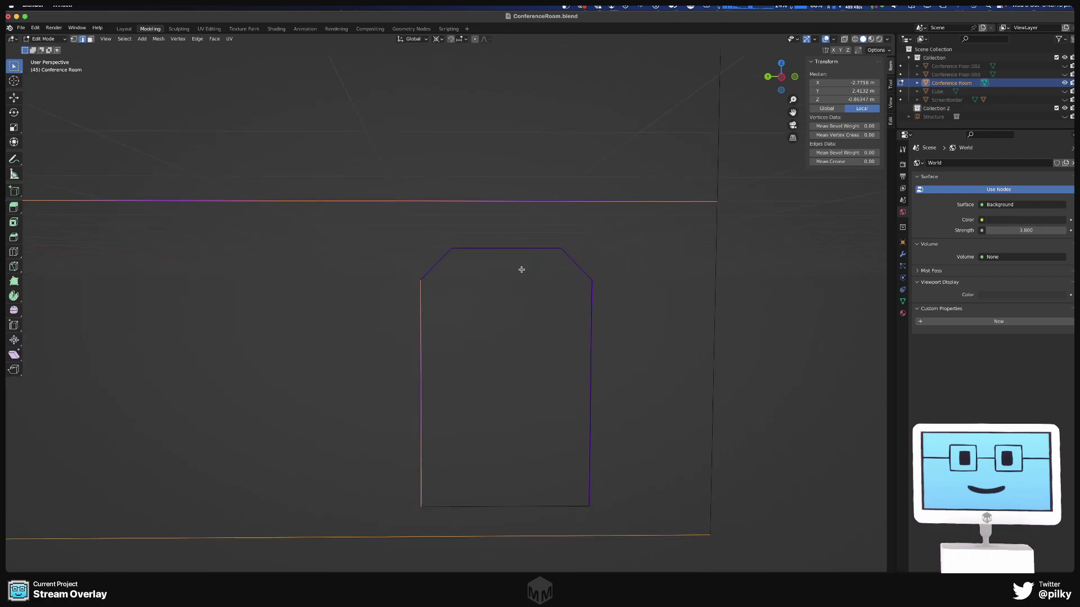
pyautogui.press('Tab')
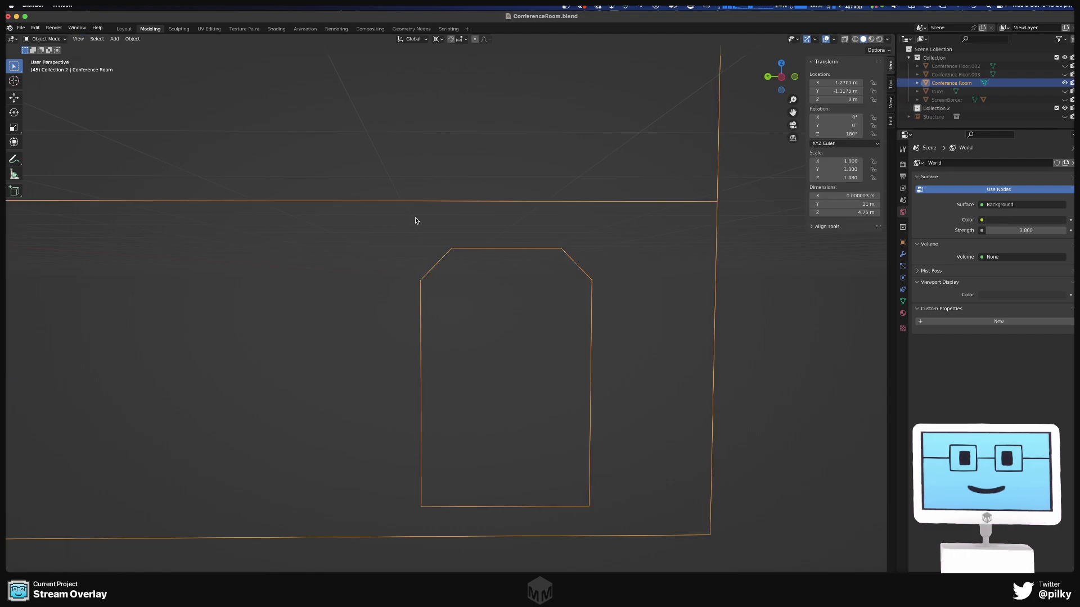
pyautogui.scroll(-2, 417, 221)
pyautogui.hotkey('alt', 'a')
pyautogui.click(420, 285)
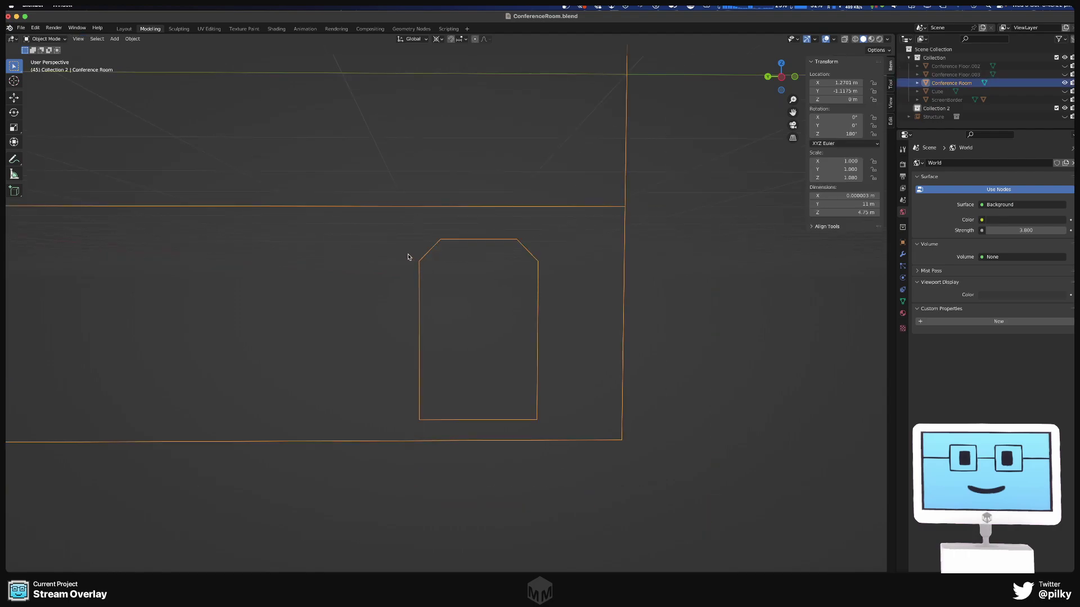
pyautogui.press('Tab')
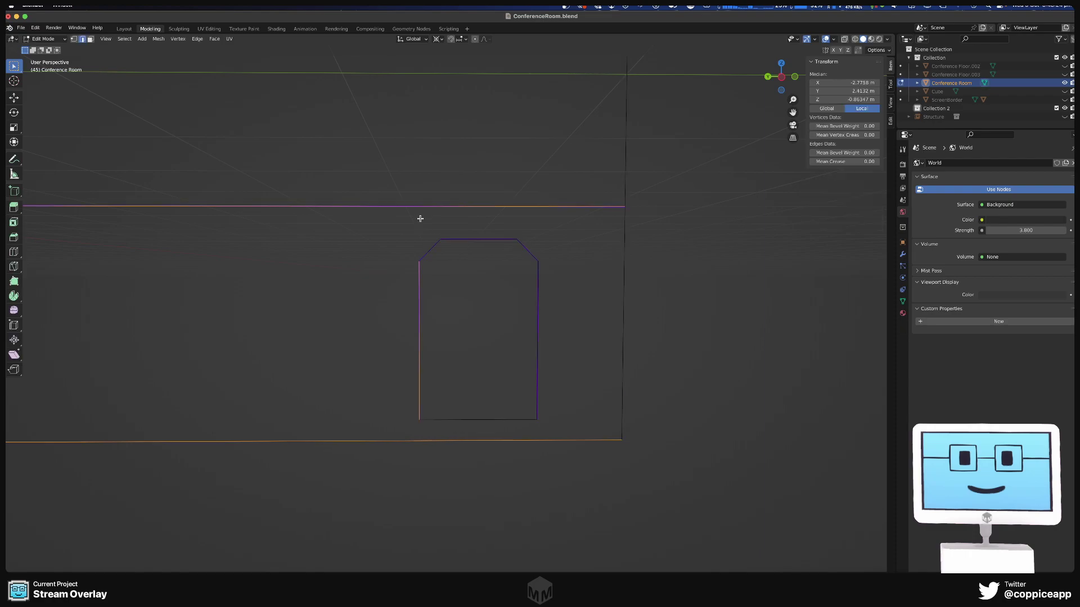
# - Subdivide the long floor-level edge and the wall's bottom edge with one cut each
pyautogui.click(433, 219)
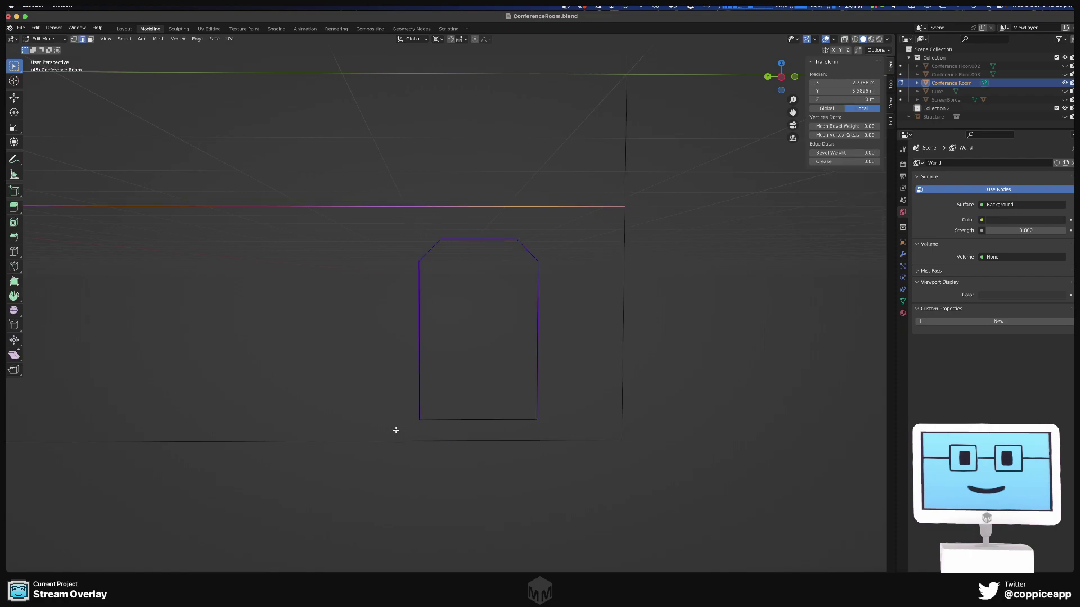
pyautogui.keyDown('shift'); pyautogui.click(415, 437); pyautogui.keyUp('shift')
pyautogui.scroll(-4, 233, 369)
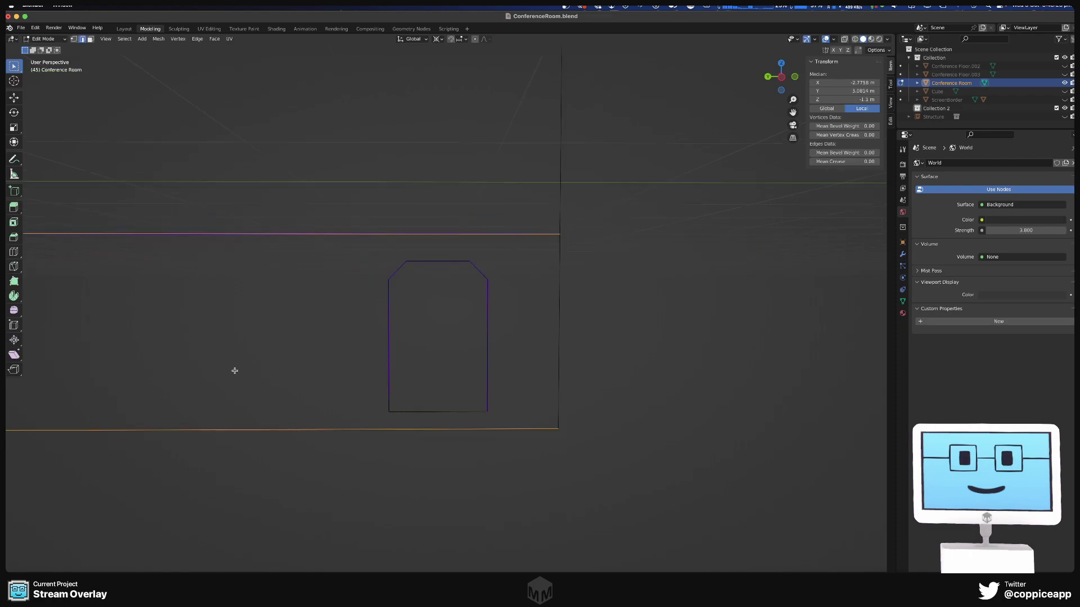
pyautogui.rightClick(247, 405)
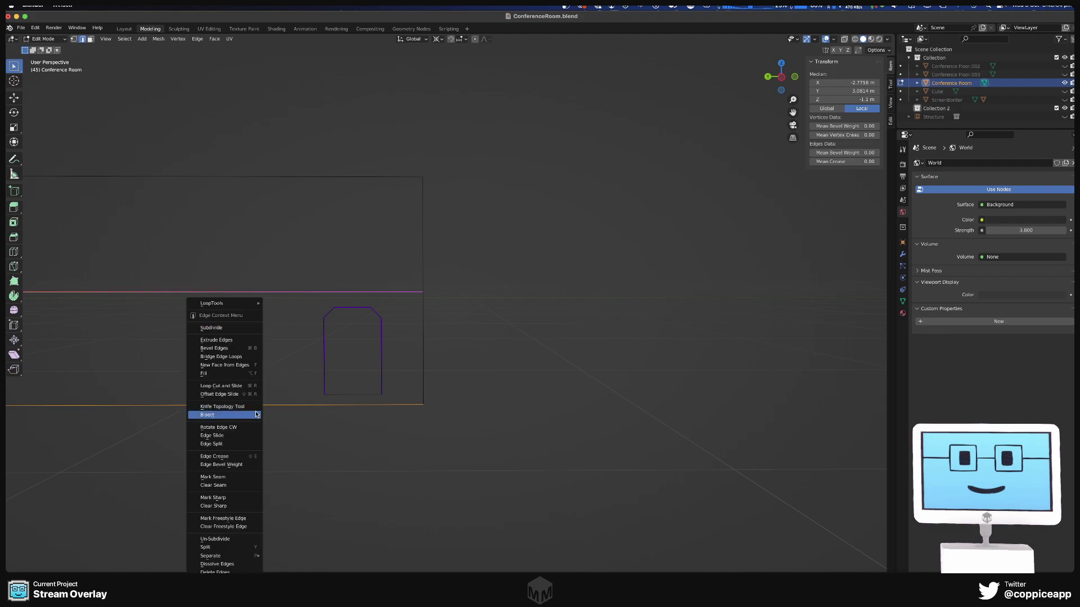
pyautogui.click(237, 328)
pyautogui.keyDown('shift'); pyautogui.moveTo(383, 362); pyautogui.dragTo(658, 374, button='middle'); pyautogui.keyUp('shift')
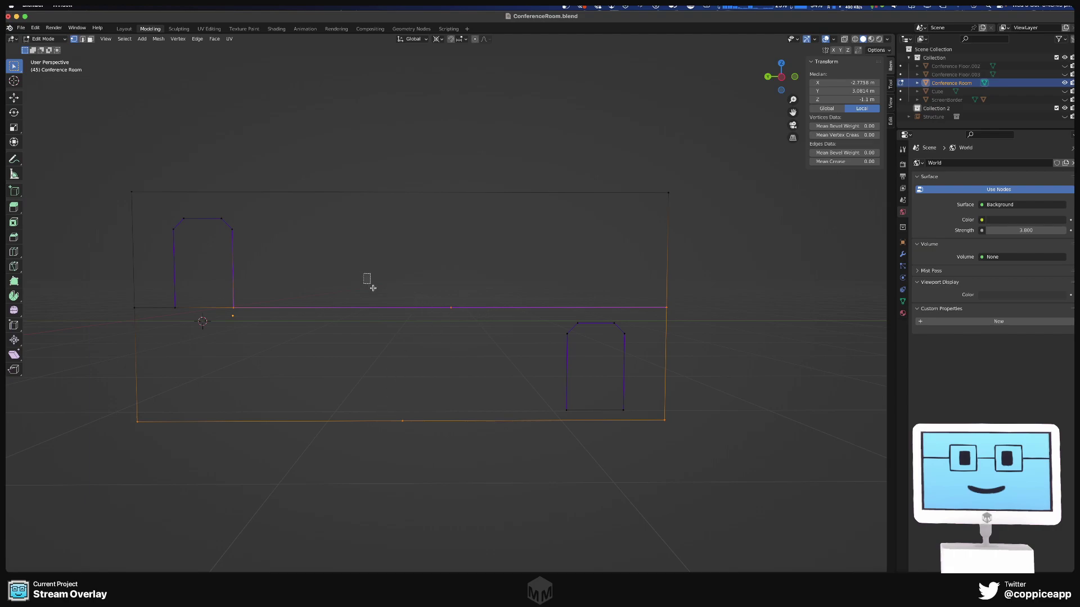
# - Select the two new midpoint vertices on the floor-level and bottom edges and align them by scaling to 0 along Y
pyautogui.rightClick(366, 282)
pyautogui.click(502, 477)
pyautogui.press('s')
pyautogui.press('0')
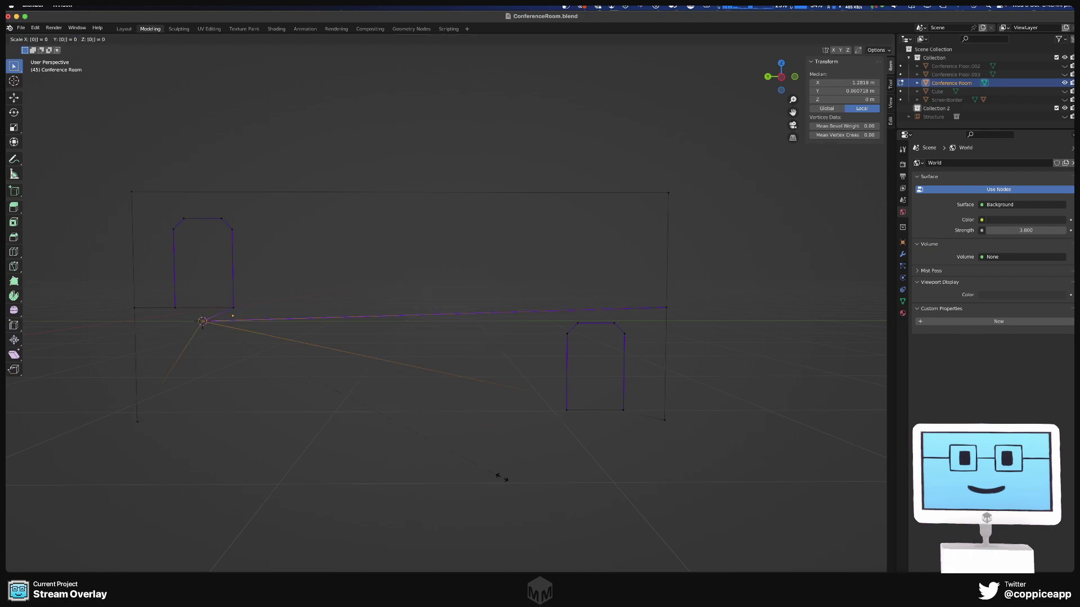
pyautogui.press('Escape')
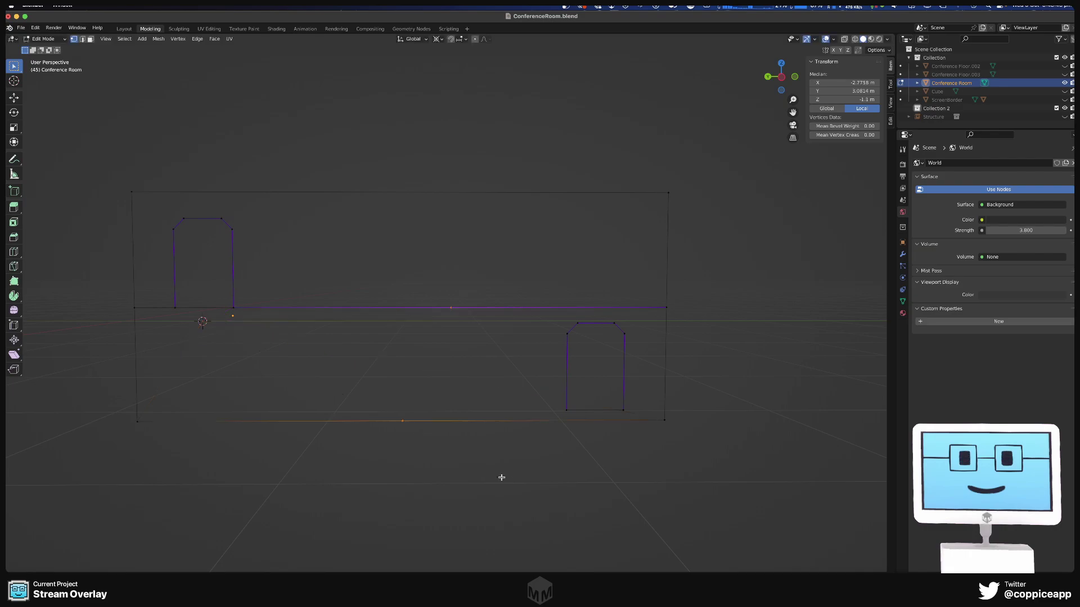
pyautogui.press('s')
pyautogui.press('y')
pyautogui.press('0')
pyautogui.press('9')
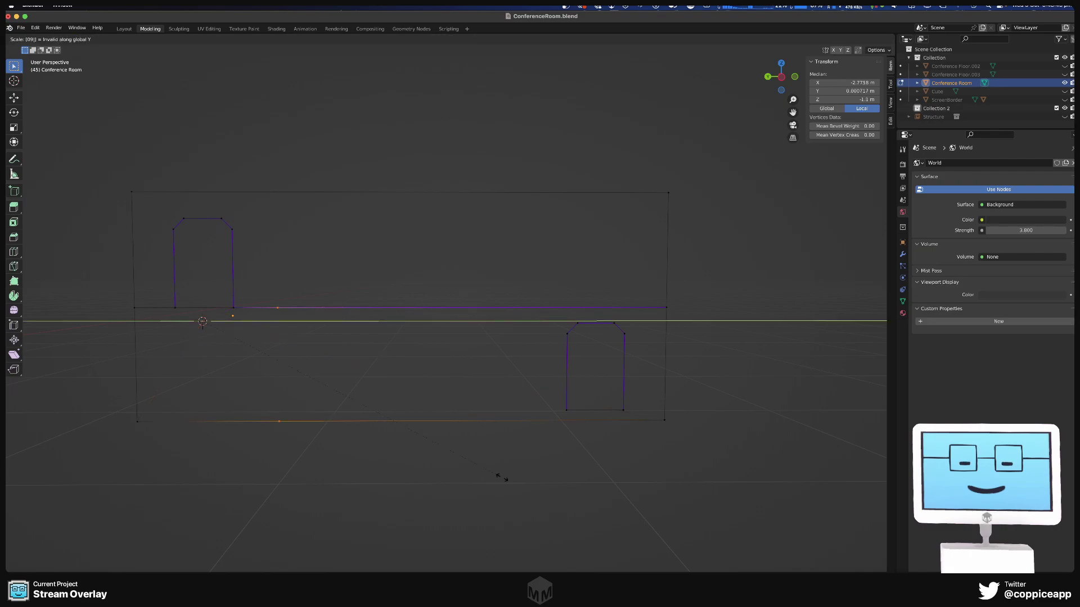
pyautogui.press('Return')
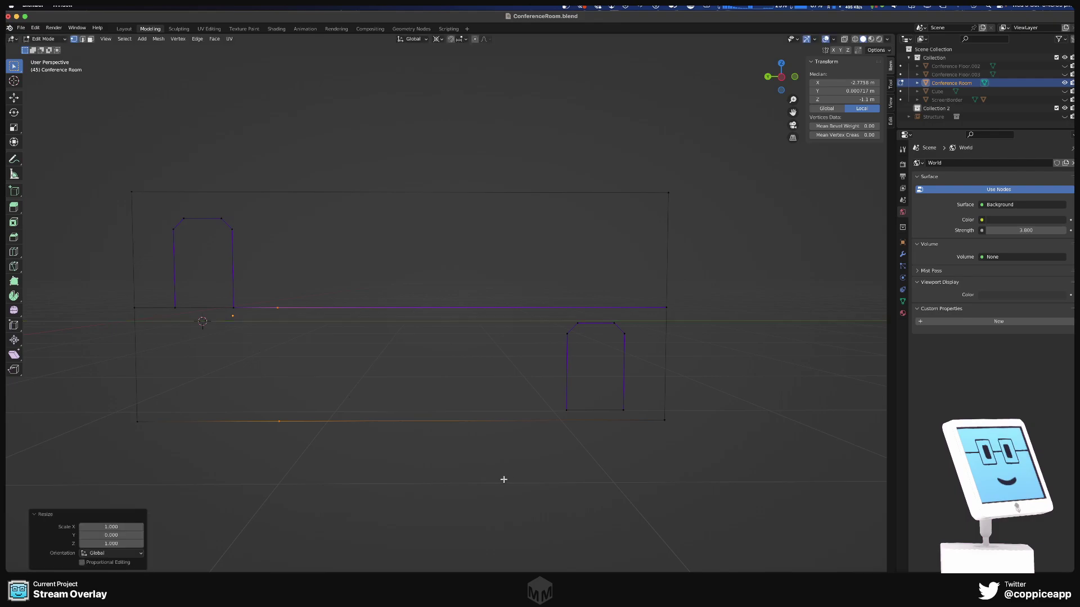
# - Move the two aligned vertices about 5.37 m along Y towards the lower doorway
pyautogui.press('g')
pyautogui.press('y')
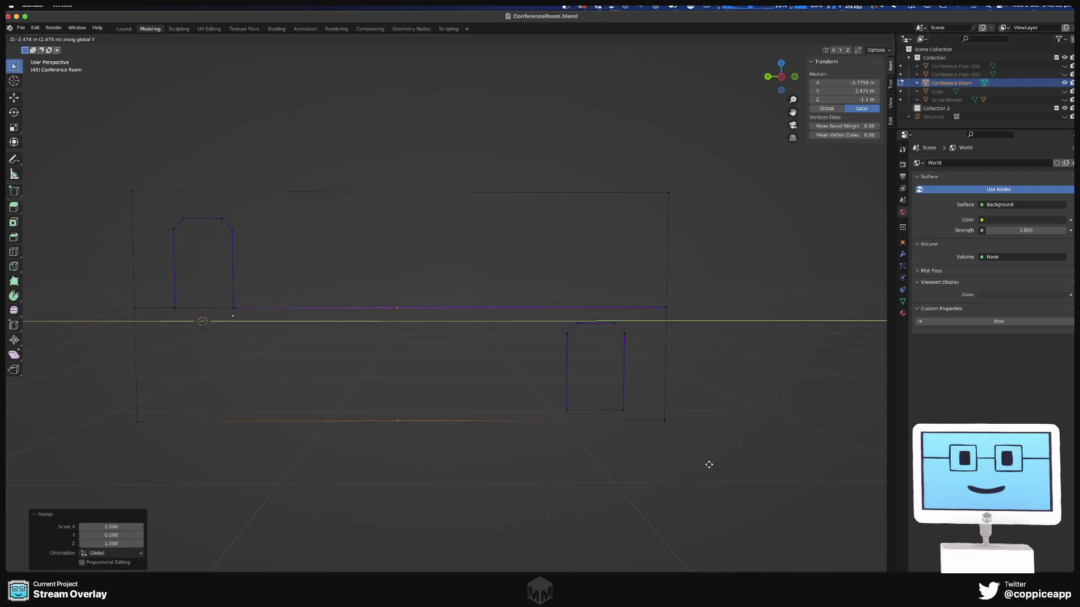
pyautogui.click(831, 419)
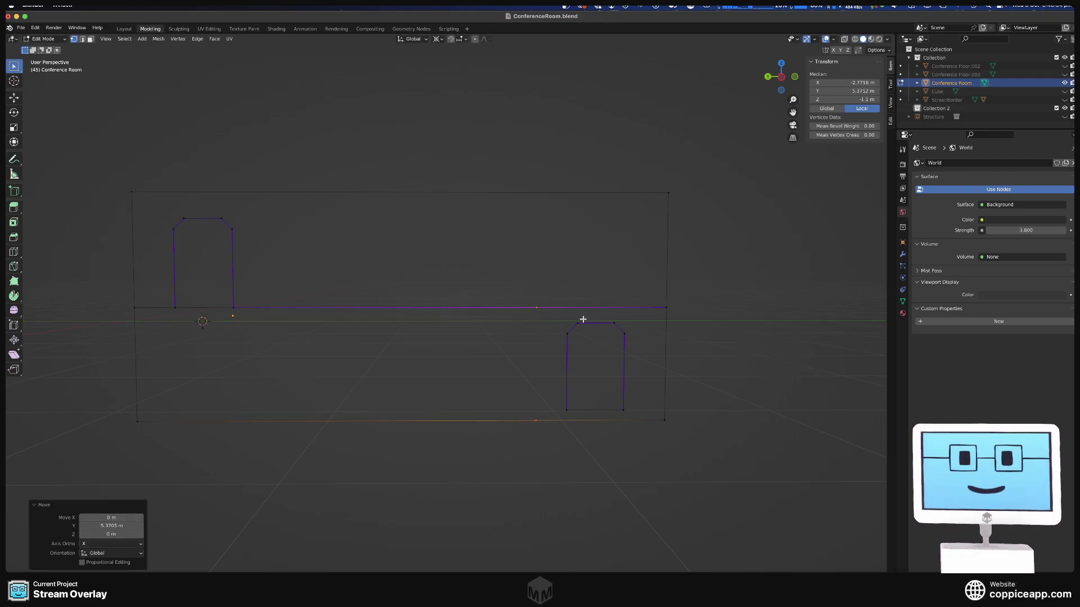
pyautogui.click(569, 336)
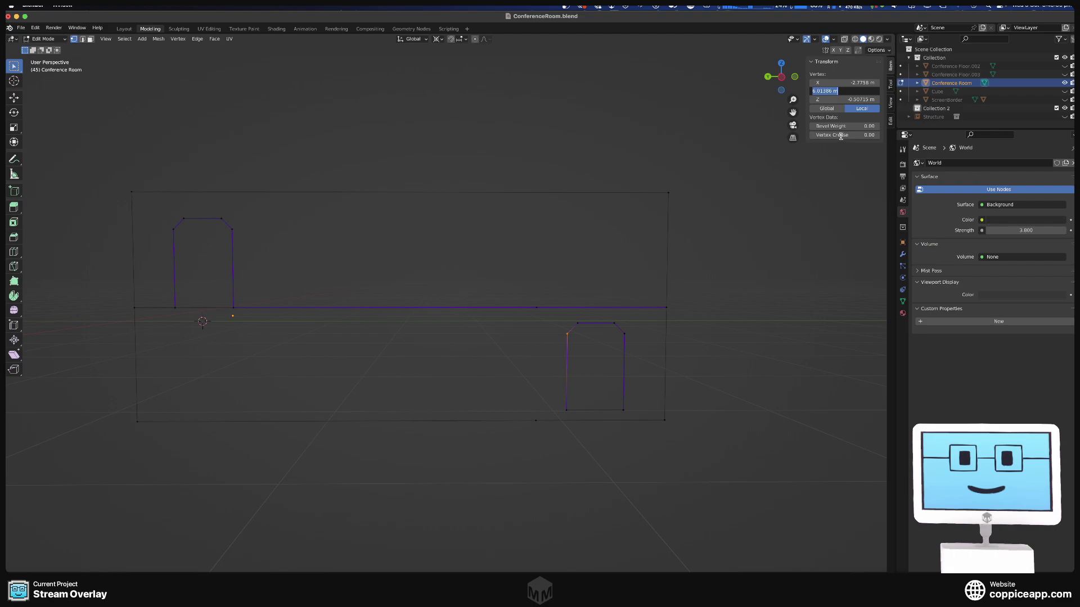
pyautogui.hotkey('shift', 'Tab')
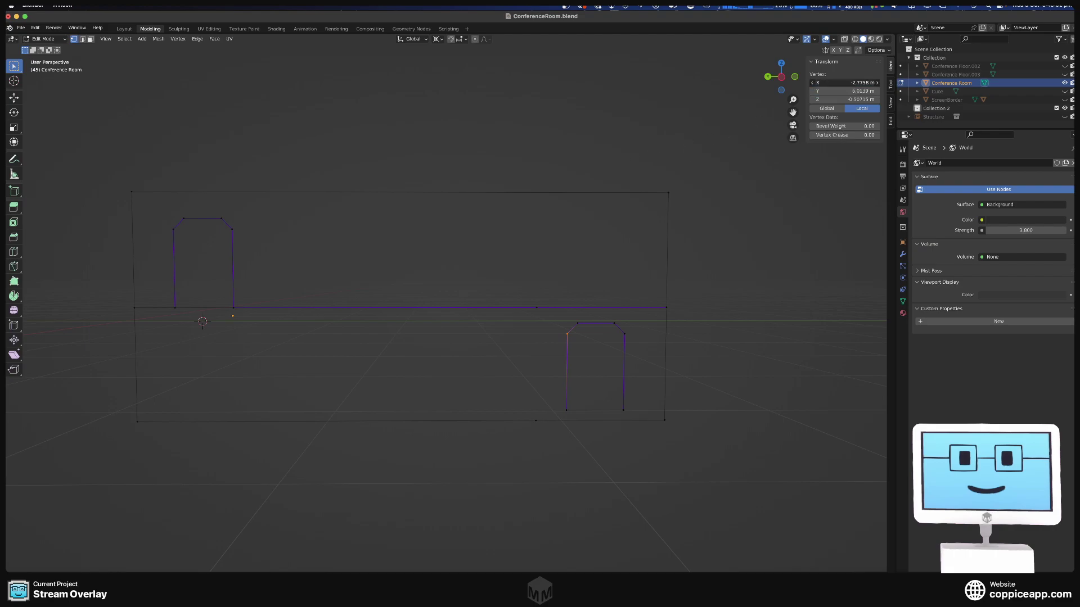
pyautogui.write('6.01386 m')
pyautogui.press('Escape')
pyautogui.moveTo(505, 289); pyautogui.dragTo(548, 464)
pyautogui.write('s')
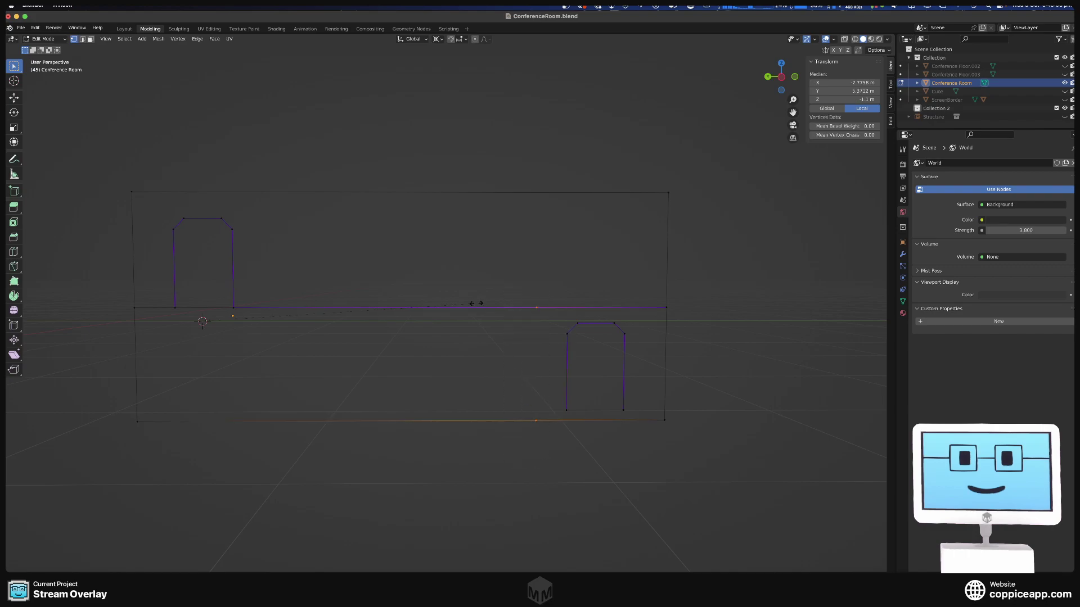
pyautogui.write('y')
pyautogui.write('0')
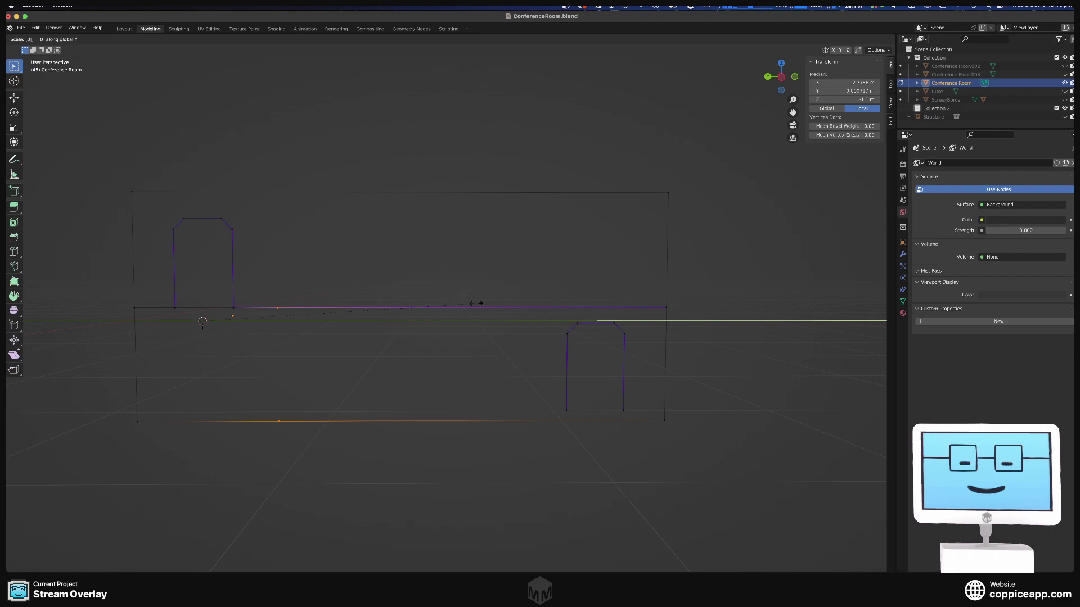
pyautogui.press('Escape')
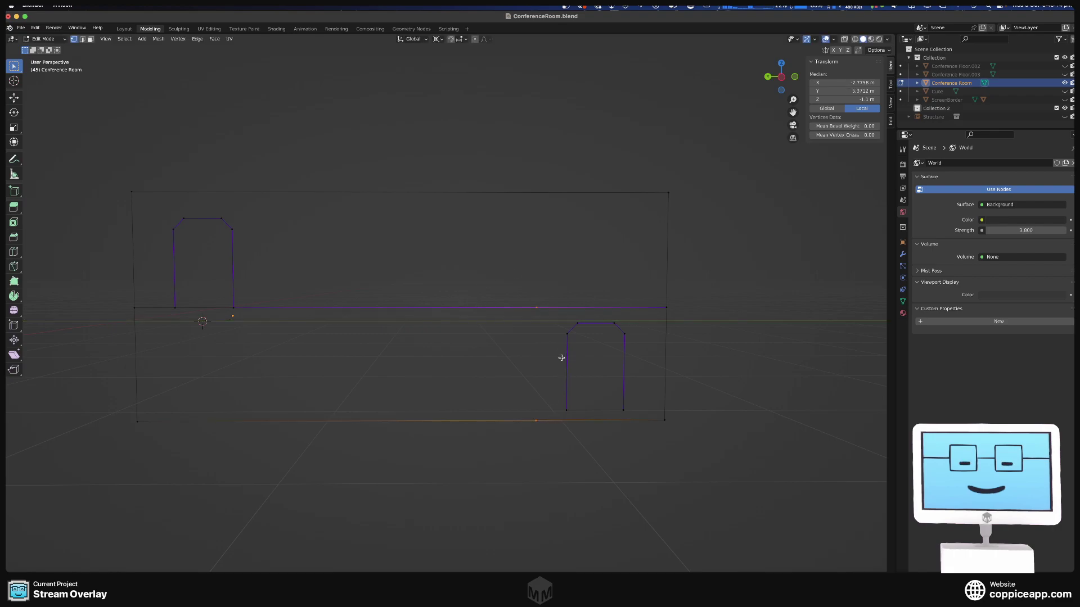
# - Copy the Y coordinate of the lower doorway's left shoulder vertex and set the two dividing vertices' Y to 6.01386 m
pyautogui.moveTo(558, 330); pyautogui.dragTo(574, 345)
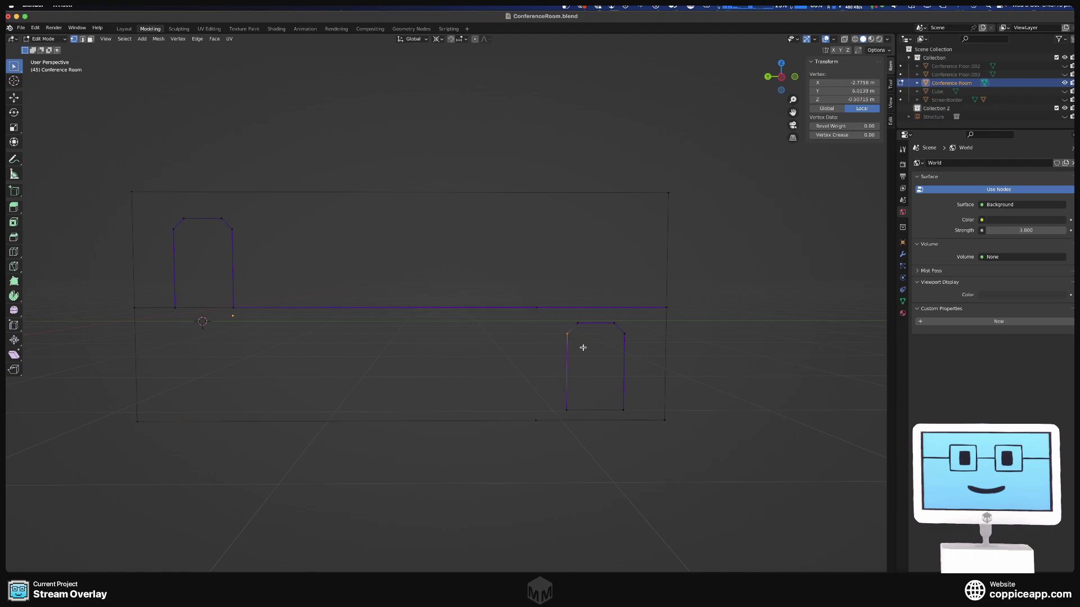
pyautogui.click(857, 91)
pyautogui.hotkey('ctrl', 'c')
pyautogui.click(529, 298)
pyautogui.moveTo(530, 304); pyautogui.dragTo(557, 440)
pyautogui.click(844, 92)
pyautogui.hotkey('ctrl', 'v')
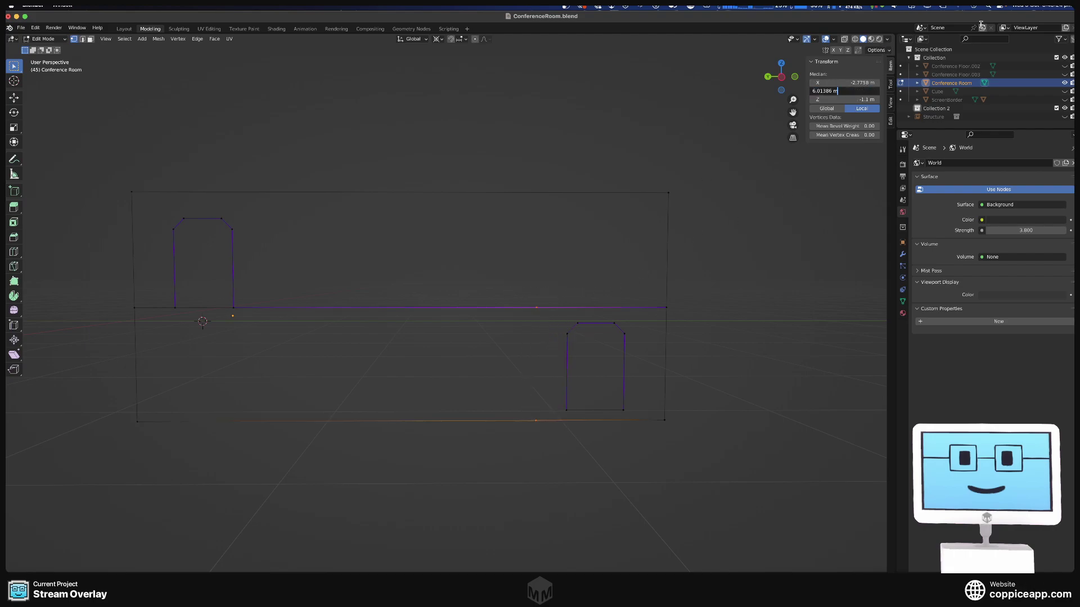
pyautogui.press('Return')
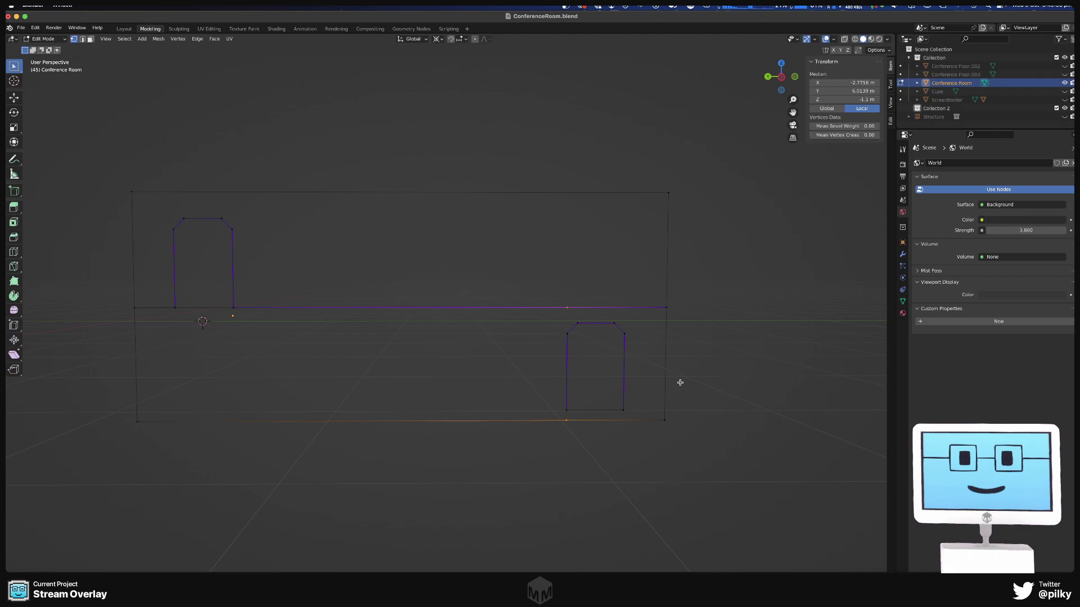
# - Subdivide the floor-level and bottom edge segments between the new vertices and the wall's right end with one cut each
pyautogui.press('KP_Decimal')
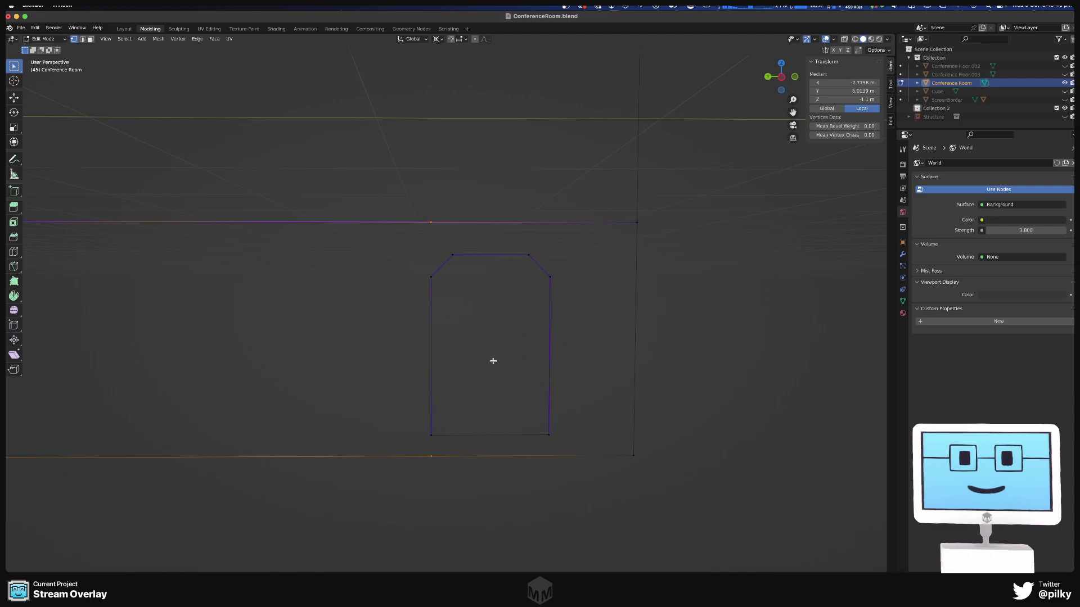
pyautogui.moveTo(494, 360)
pyautogui.mouseDown(button='middle')
pyautogui.moveTo(485, 366)
pyautogui.moveTo(491, 343)
pyautogui.mouseUp(button='middle')
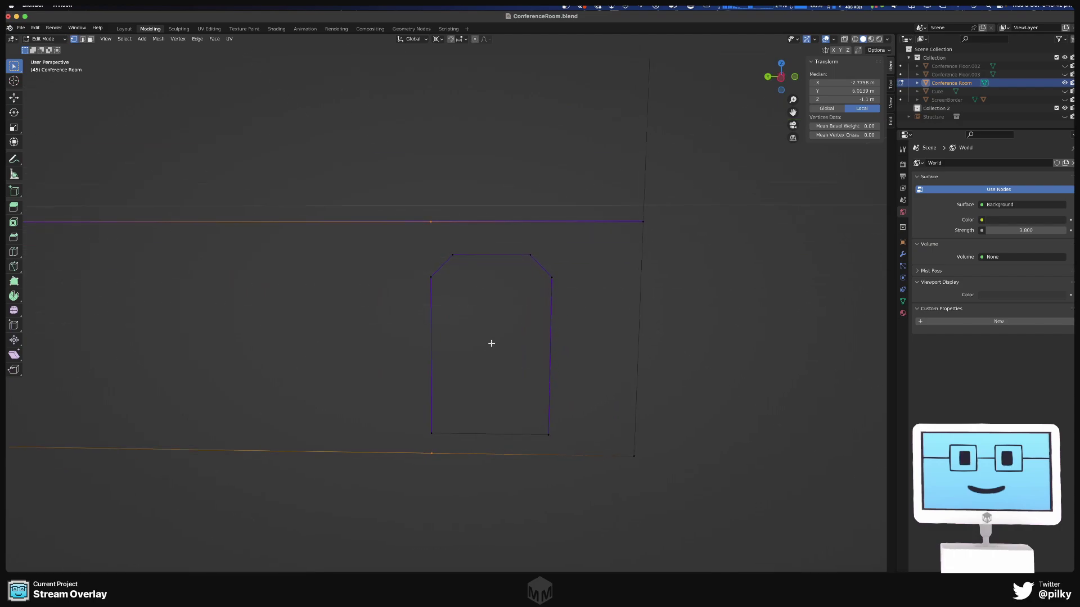
pyautogui.press('a')
pyautogui.hotkey('alt', 'a')
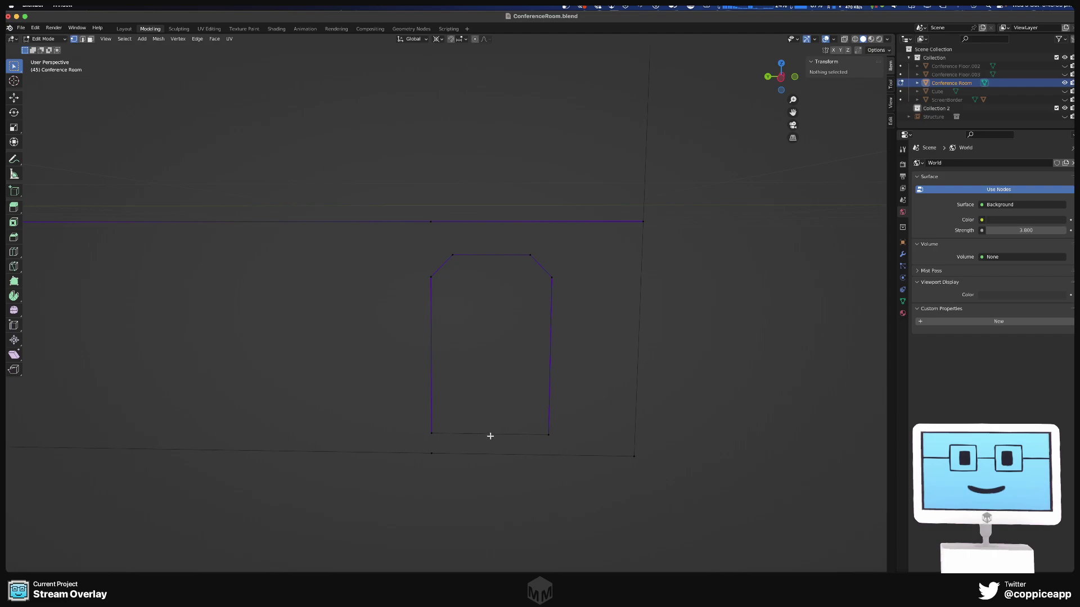
pyautogui.press('2')
pyautogui.click(538, 216)
pyautogui.keyDown('shift'); pyautogui.click(541, 452); pyautogui.keyUp('shift')
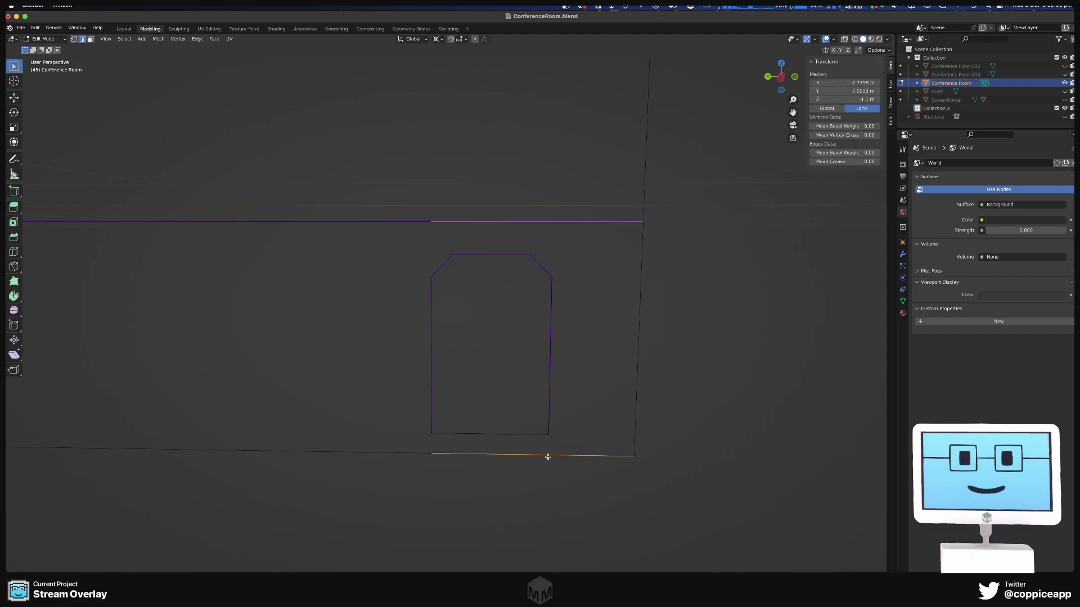
pyautogui.rightClick(549, 457)
pyautogui.click(535, 328)
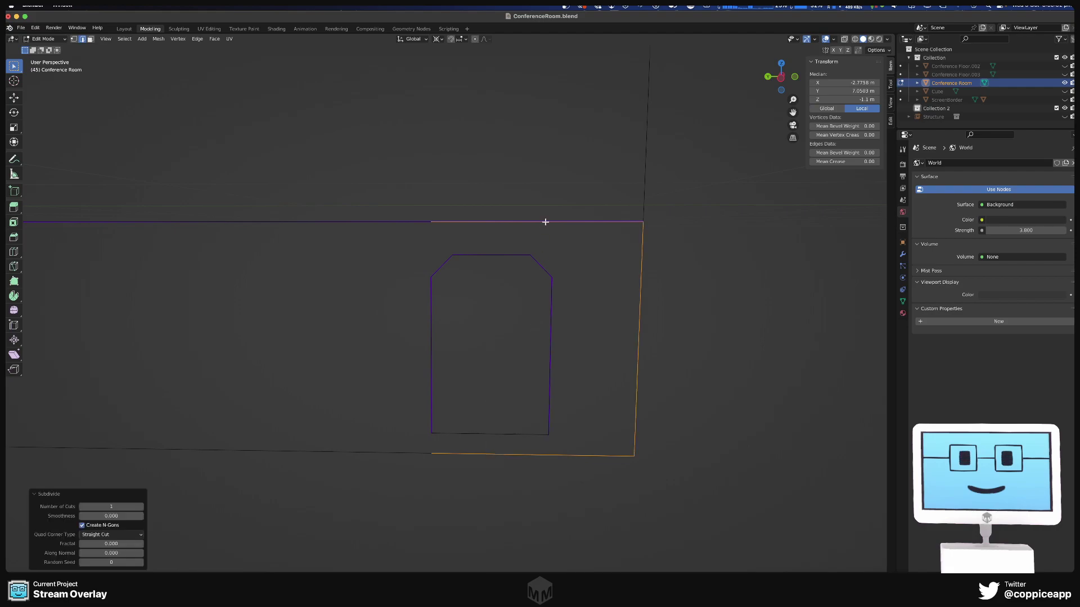
pyautogui.press('a')
pyautogui.press('super+z')
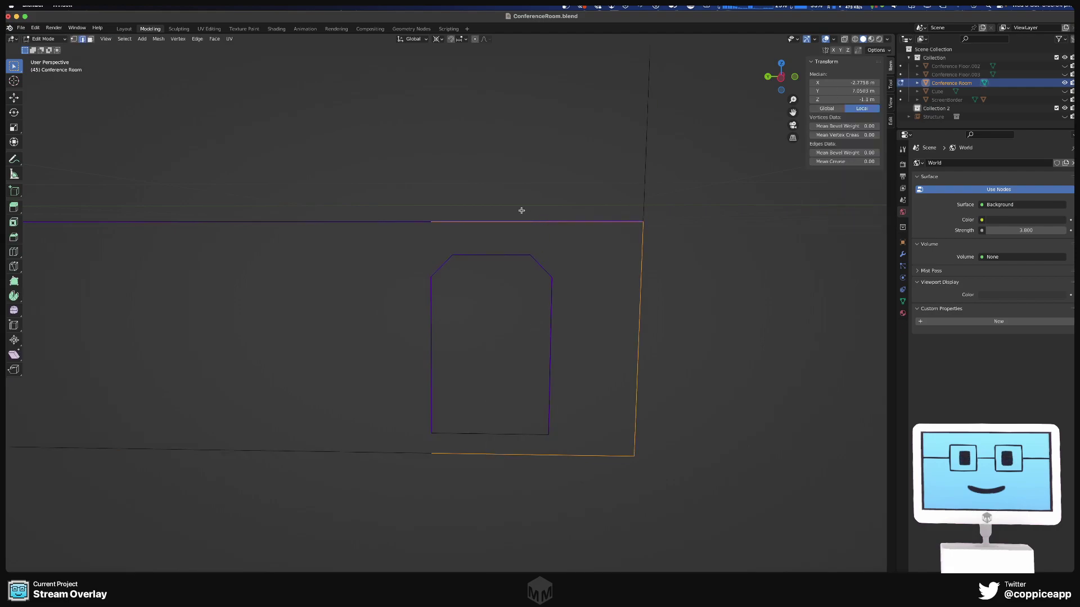
# - Copy the Y coordinate of the lower doorway's right shoulder vertex and select the two new midpoint vertices on the floor-level and bottom edges
pyautogui.click(539, 220)
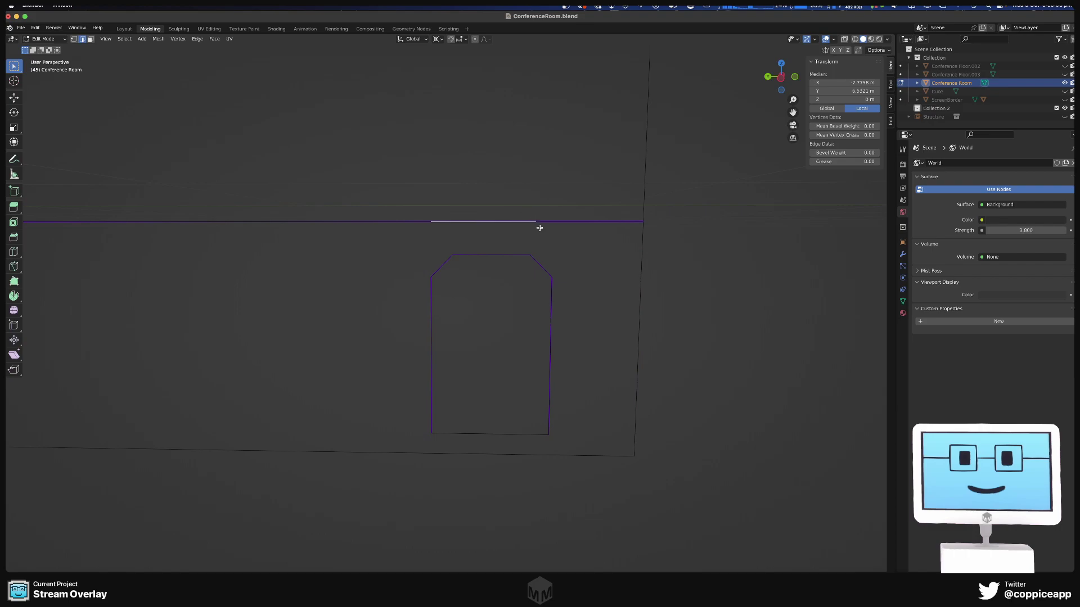
pyautogui.press('1')
pyautogui.moveTo(524, 214); pyautogui.dragTo(541, 226)
pyautogui.moveTo(541, 268); pyautogui.dragTo(555, 284)
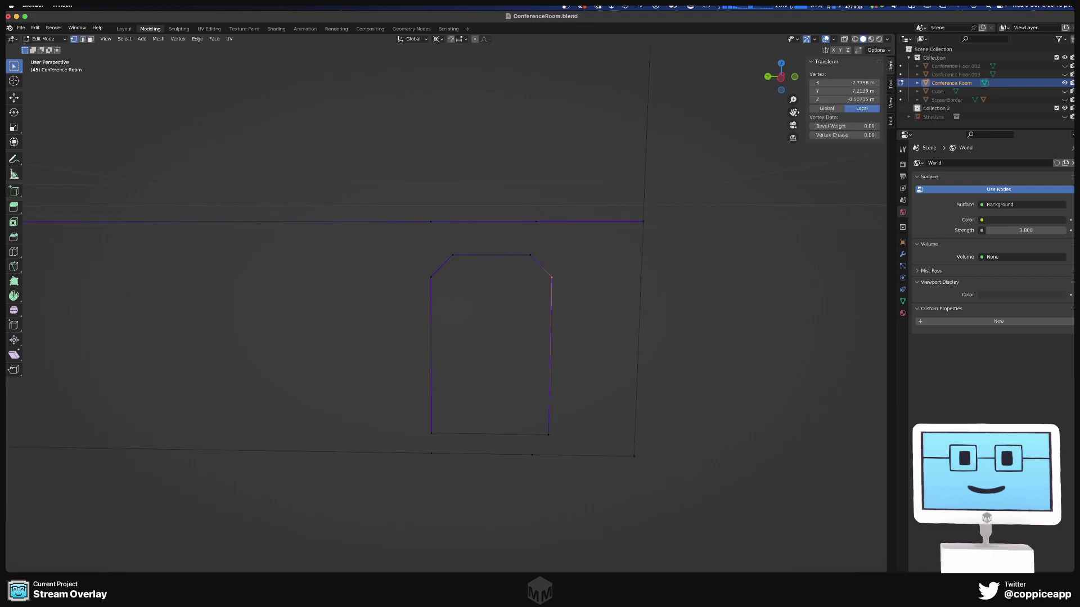
pyautogui.click(866, 90)
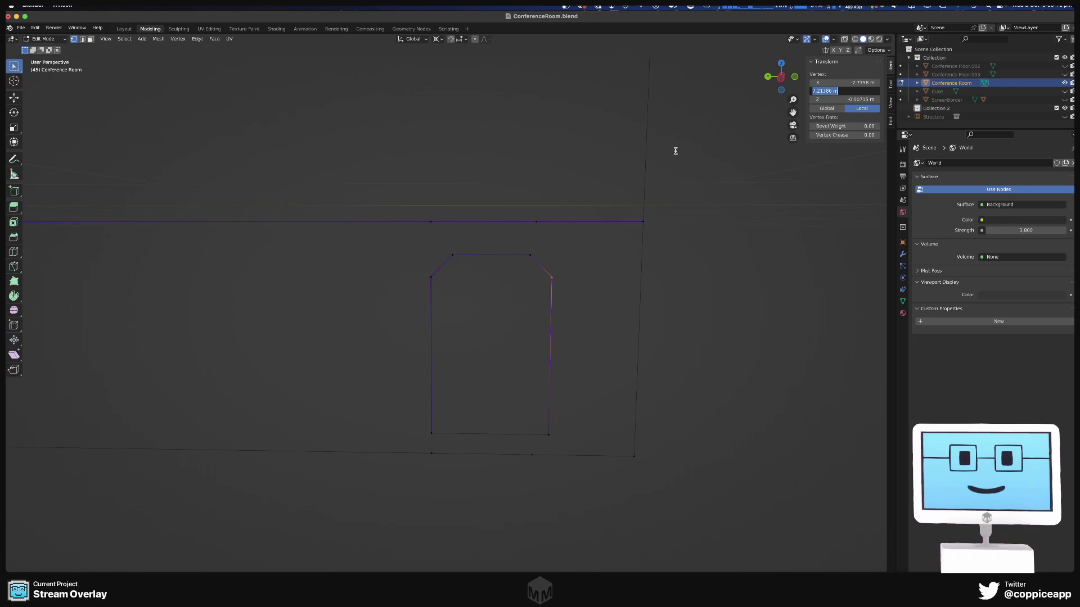
pyautogui.click(550, 206)
pyautogui.moveTo(526, 212); pyautogui.dragTo(549, 231)
pyautogui.keyDown('shift'); pyautogui.click(530, 455); pyautogui.keyUp('shift')
# - Try to scale the two selected midpoint vertices along Y by a factor of 7.21
pyautogui.press('s')
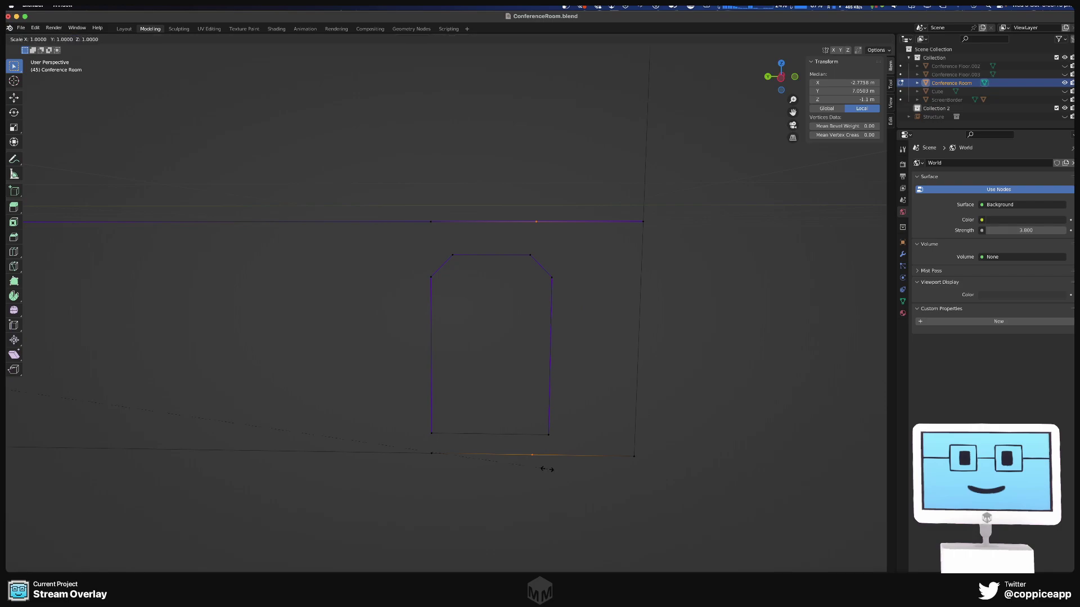
pyautogui.press('0')
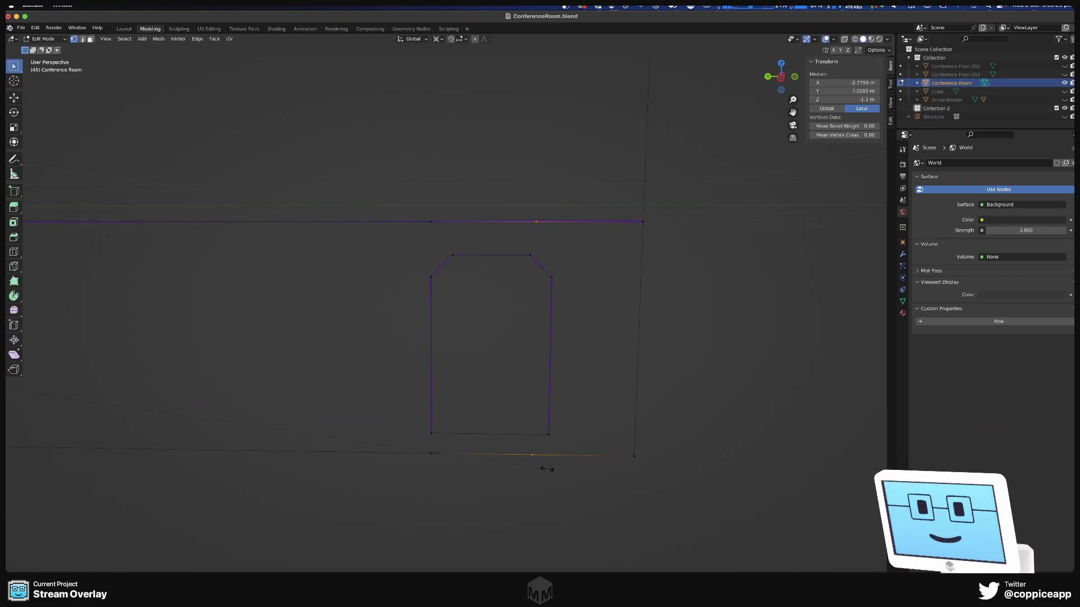
pyautogui.press('y')
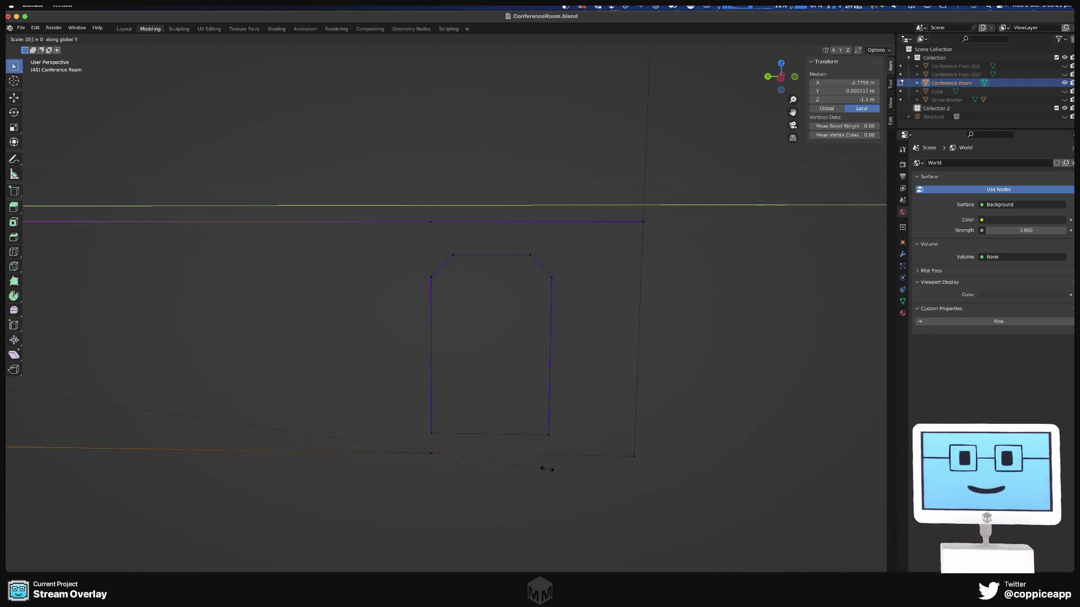
pyautogui.write('7.21')
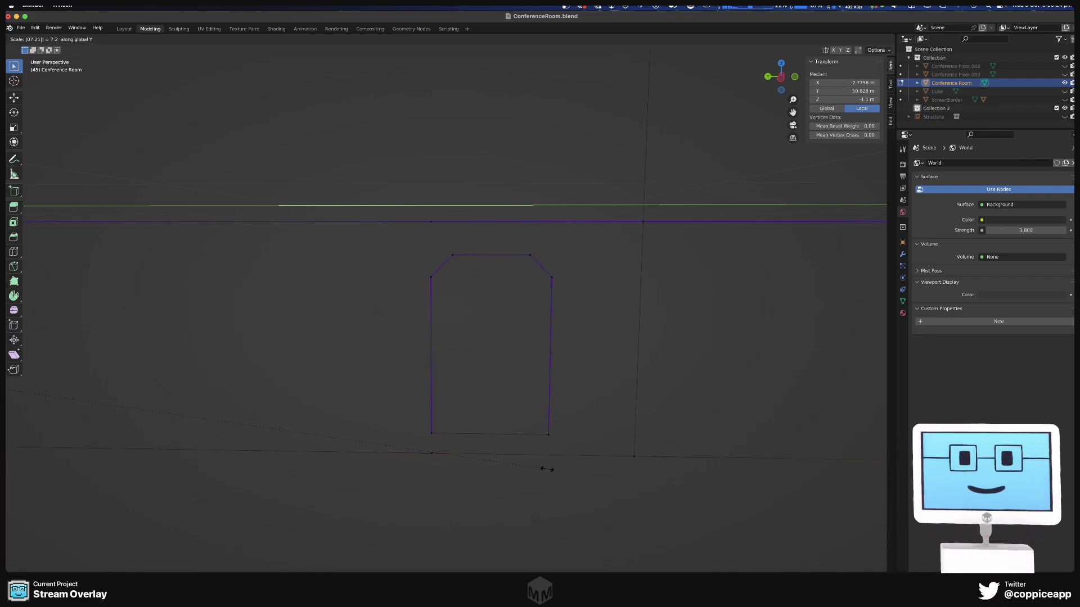
pyautogui.press('Return')
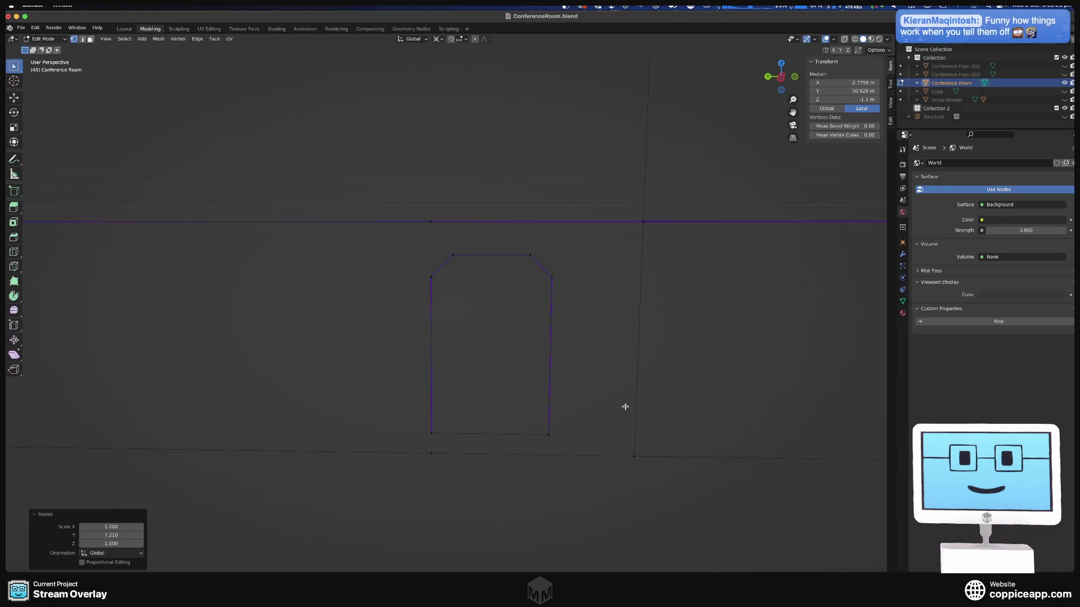
pyautogui.moveTo(625, 405); pyautogui.dragTo(174, 338, button='middle')
pyautogui.scroll(-4, 632, 359)
pyautogui.scroll(2, 632, 359)
pyautogui.scroll(-4, 632, 360)
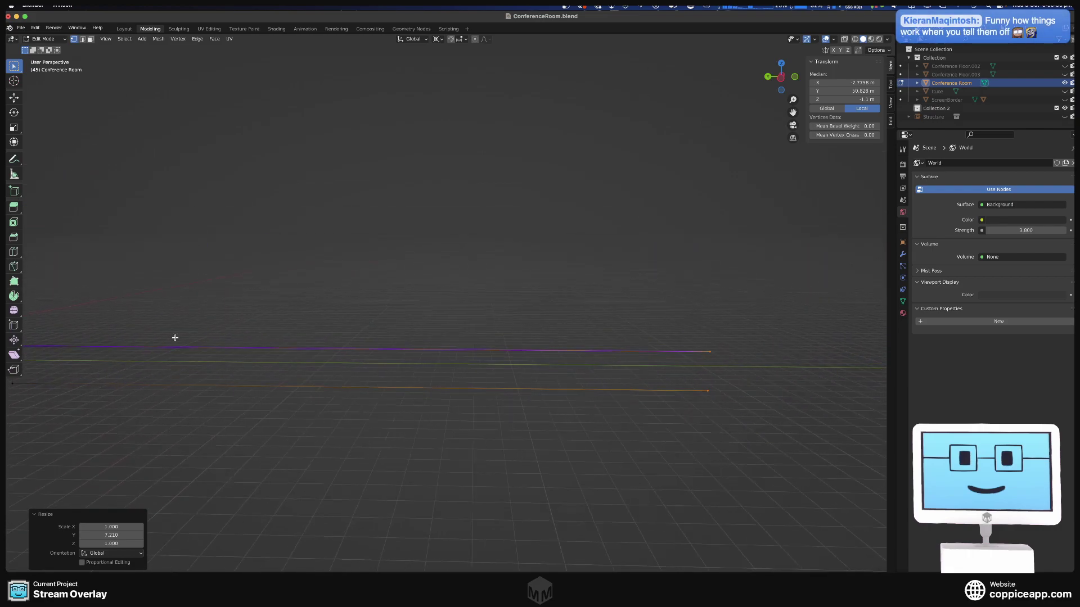
# - Set the Y coordinate of the two selected dividing vertices to 7.2139 m, in line with the lower doorway's right side
pyautogui.click(856, 90)
pyautogui.click(856, 90)
pyautogui.press('Return')
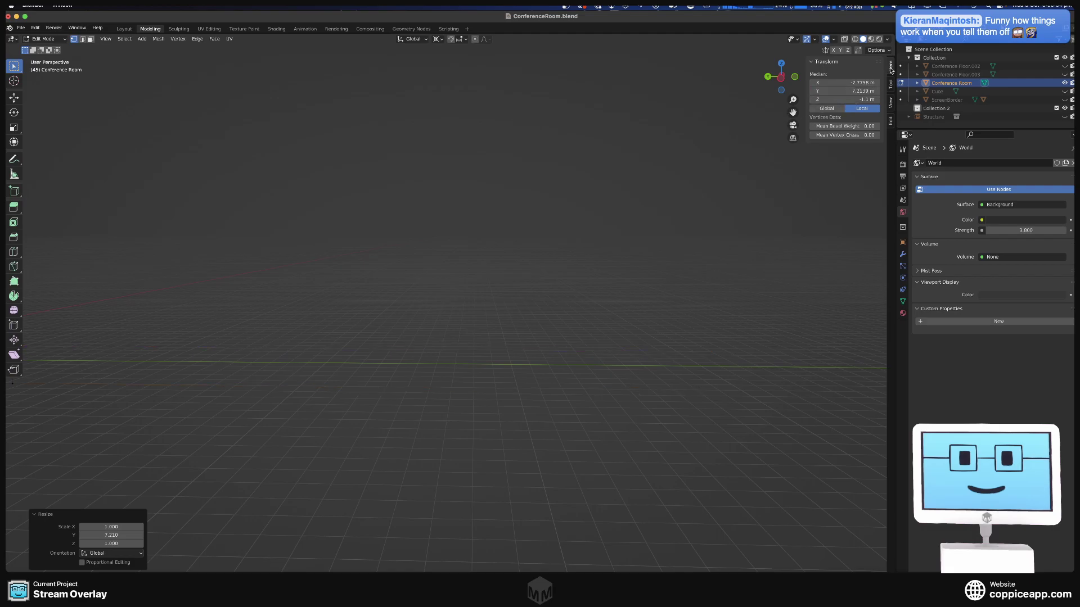
pyautogui.moveTo(159, 436); pyautogui.dragTo(620, 357, button='middle')
pyautogui.scroll(8, 490, 294)
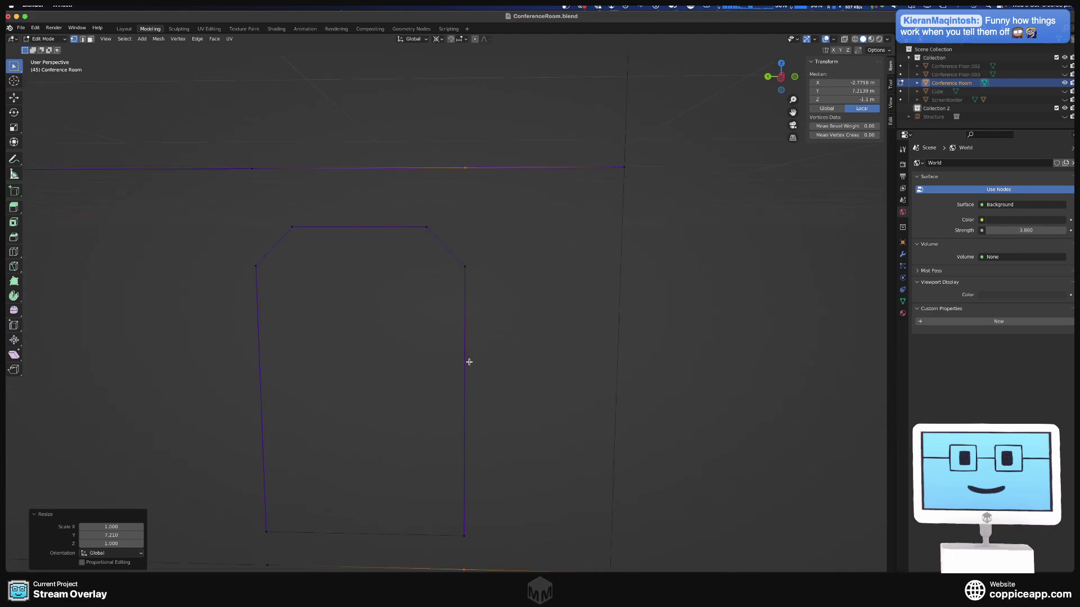
pyautogui.moveTo(471, 360); pyautogui.dragTo(466, 393, button='middle')
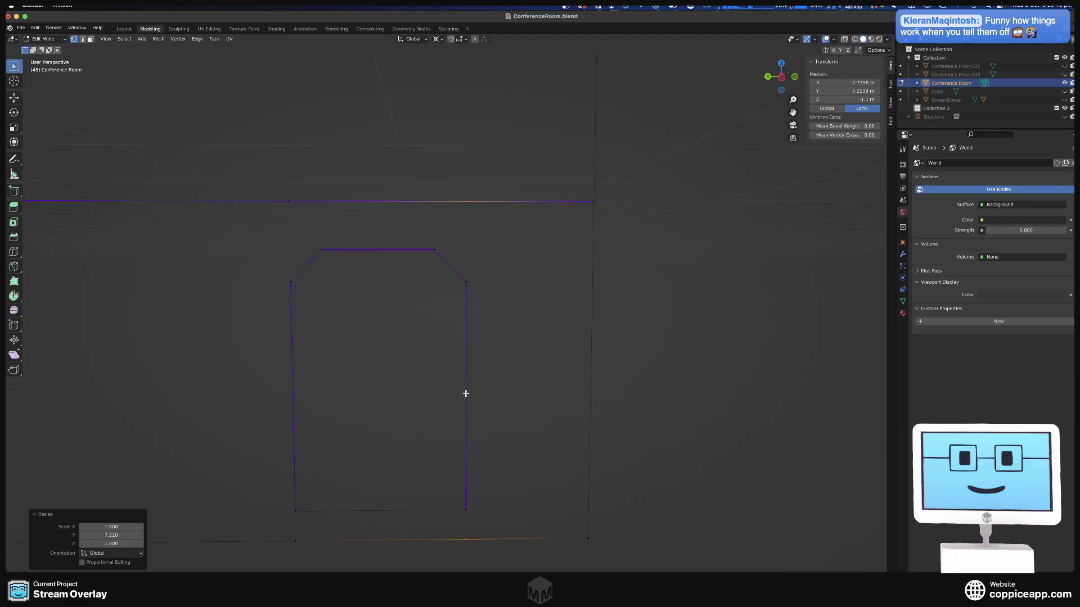
# - Connect the lower doorway's bottom corners, shoulders and top corners with edges to the nearest dividing vertices on the wall's bottom and floor-level edges
pyautogui.moveTo(279, 503); pyautogui.dragTo(312, 555)
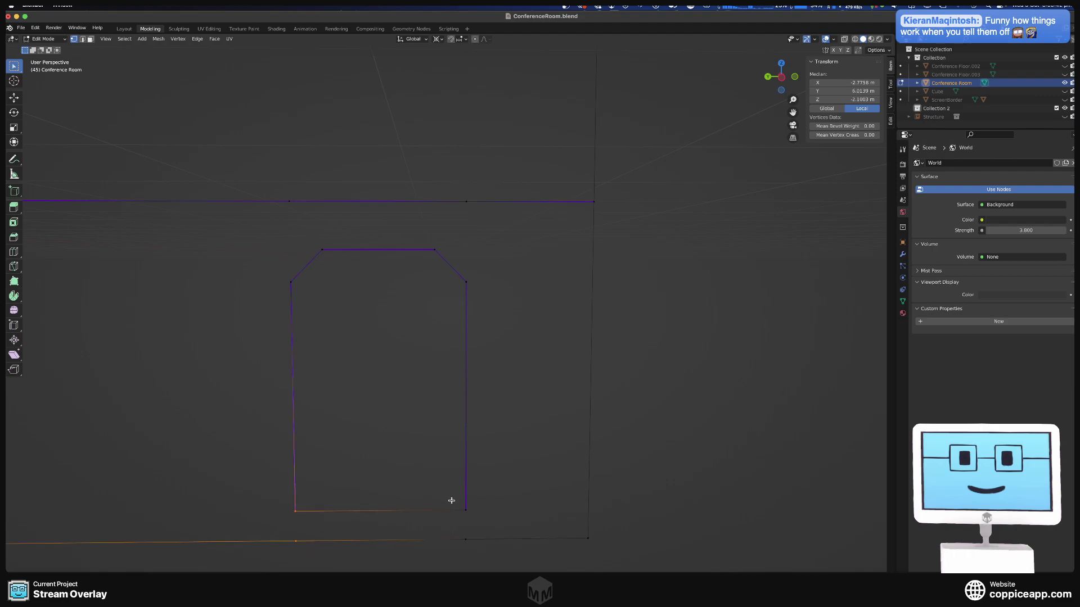
pyautogui.keyDown('shift'); pyautogui.moveTo(452, 500); pyautogui.dragTo(543, 552); pyautogui.keyUp('shift')
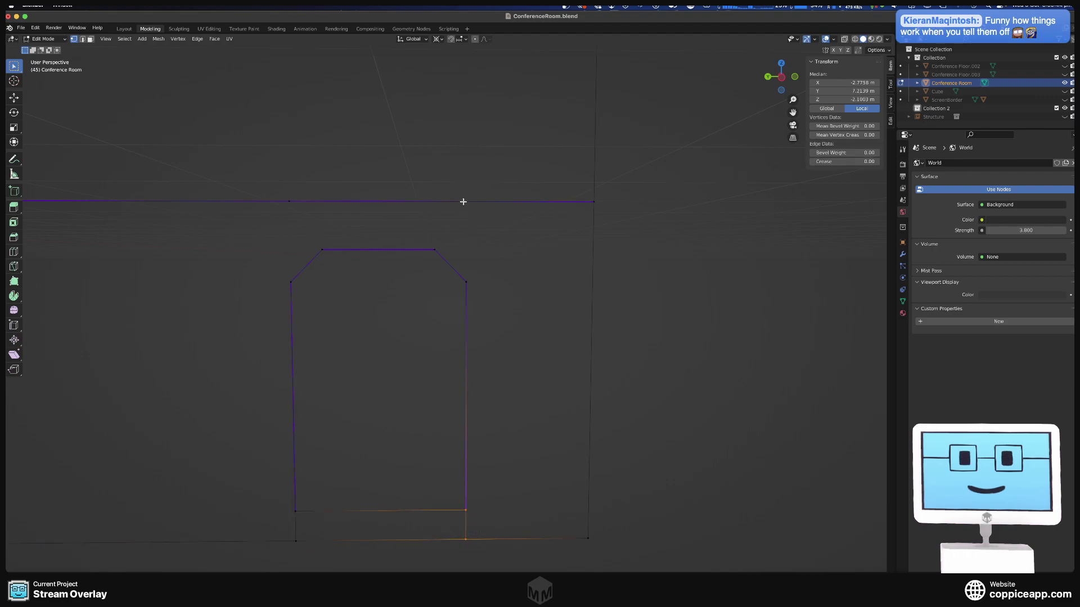
pyautogui.moveTo(463, 201); pyautogui.dragTo(495, 293)
pyautogui.press('j')
pyautogui.moveTo(269, 187); pyautogui.dragTo(340, 260)
pyautogui.press('j')
pyautogui.press('j')
pyautogui.moveTo(393, 179); pyautogui.dragTo(501, 255)
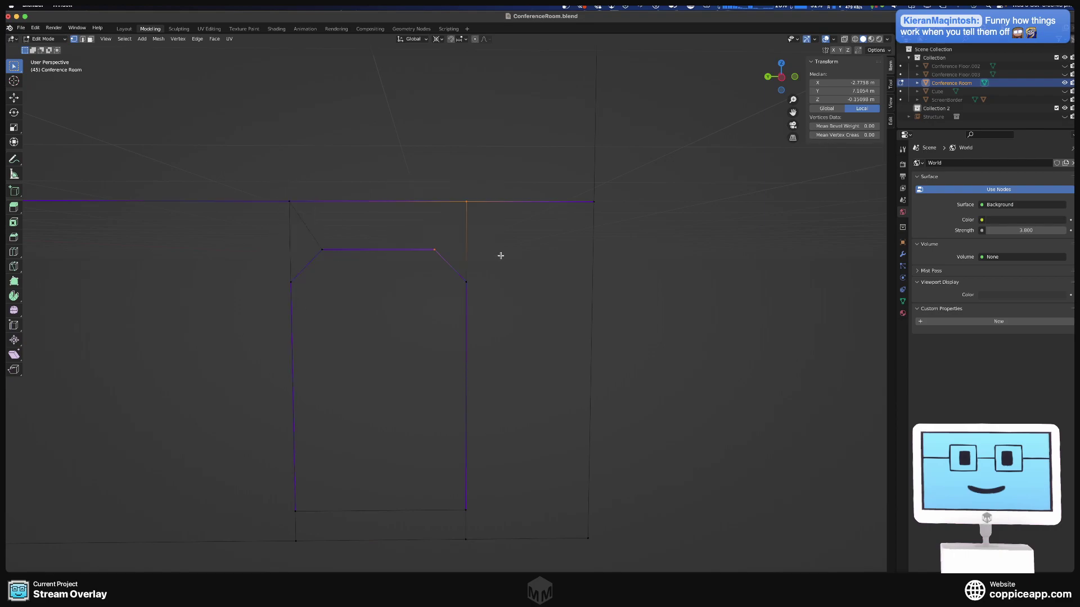
pyautogui.press('j')
pyautogui.scroll(-4, 495, 255)
pyautogui.click(462, 272)
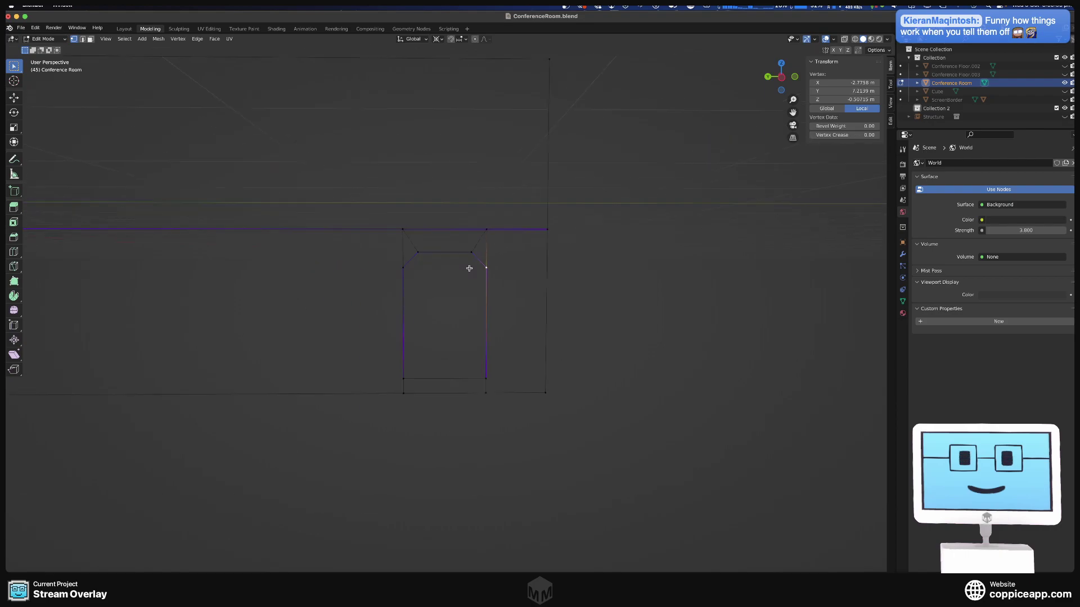
pyautogui.moveTo(469, 268)
pyautogui.mouseDown(button='middle')
pyautogui.moveTo(431, 272)
pyautogui.moveTo(472, 268)
pyautogui.mouseUp(button='middle')
pyautogui.scroll(3, 406, 251)
pyautogui.scroll(-3, 405, 251)
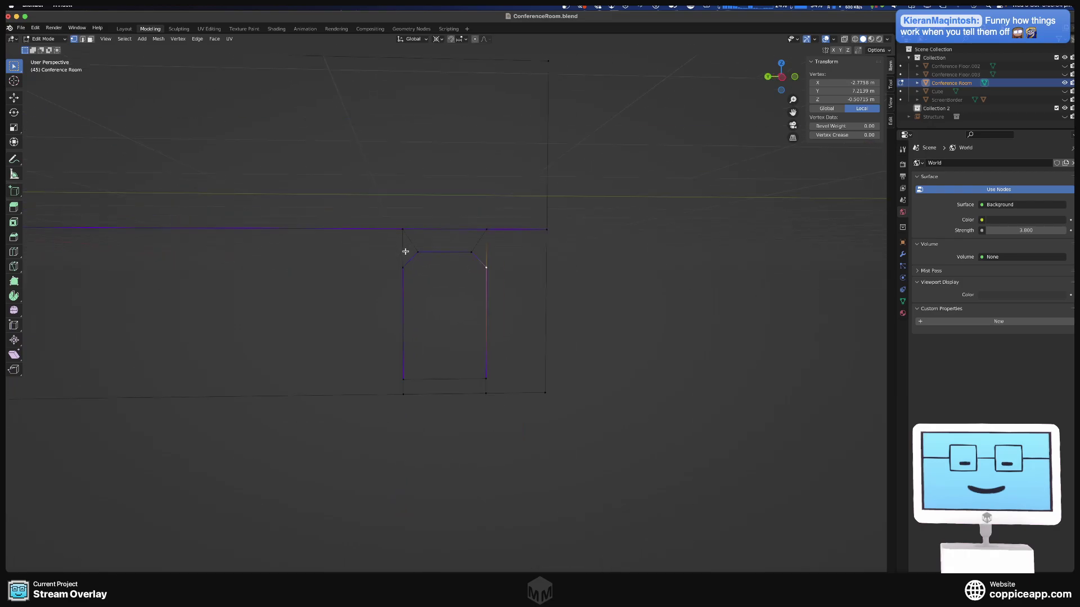
pyautogui.moveTo(433, 253)
pyautogui.mouseDown(button='middle')
pyautogui.moveTo(470, 236)
pyautogui.moveTo(487, 253)
pyautogui.moveTo(420, 257)
pyautogui.moveTo(436, 256)
pyautogui.mouseUp(button='middle')
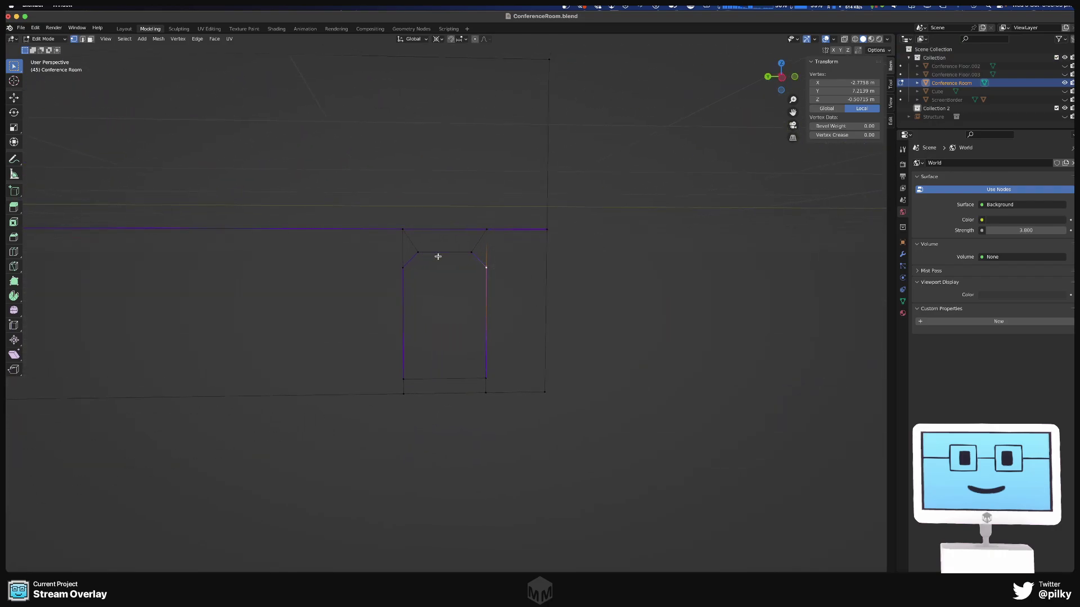
pyautogui.click(597, 302)
pyautogui.moveTo(583, 299); pyautogui.dragTo(579, 301, button='middle')
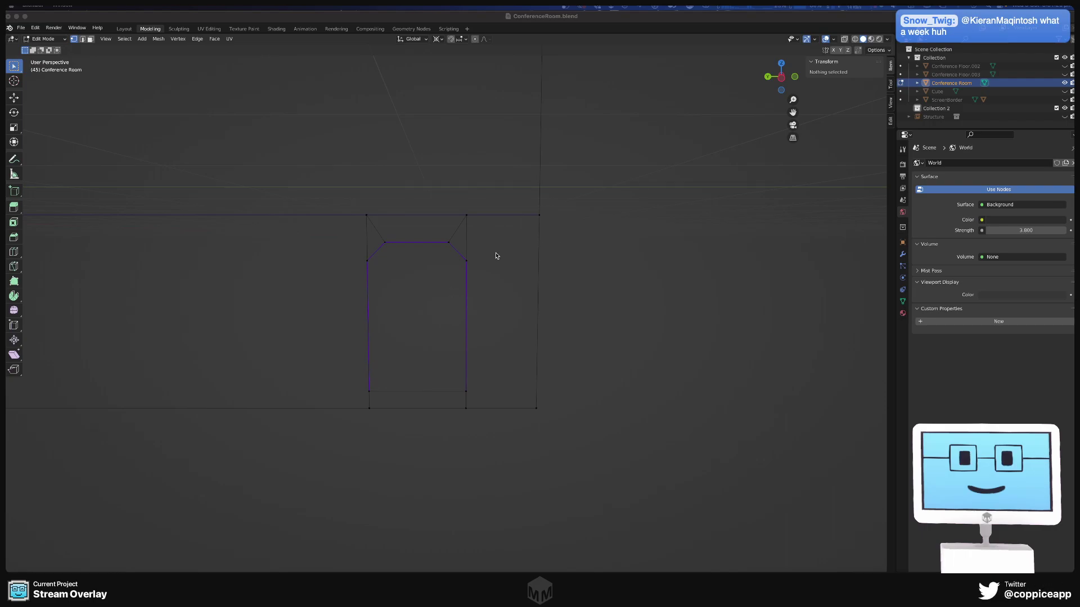
pyautogui.click(409, 303)
pyautogui.scroll(3, 408, 303)
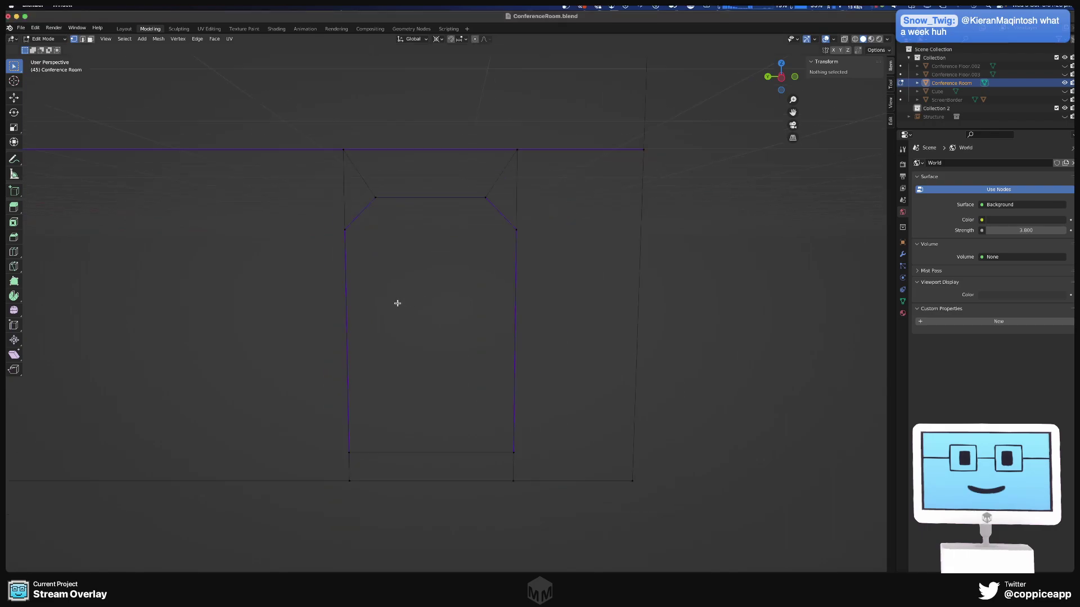
pyautogui.scroll(-2, 395, 301)
pyautogui.moveTo(336, 194); pyautogui.dragTo(504, 418)
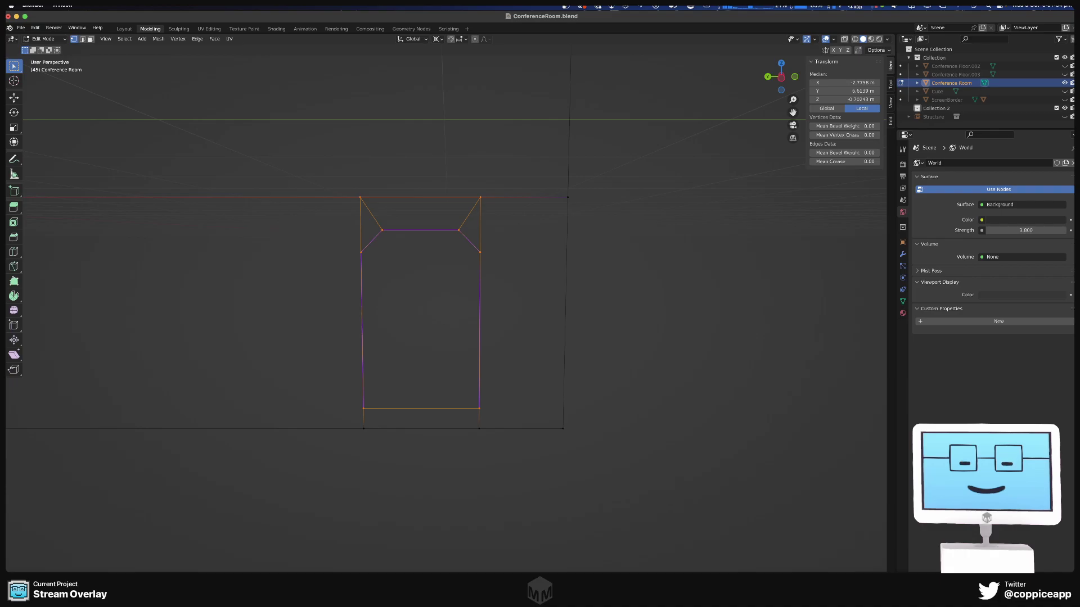
# - Switch to the browser, bring its cartoon dog picture into view and hide the browser again
pyautogui.press('super+Tab')
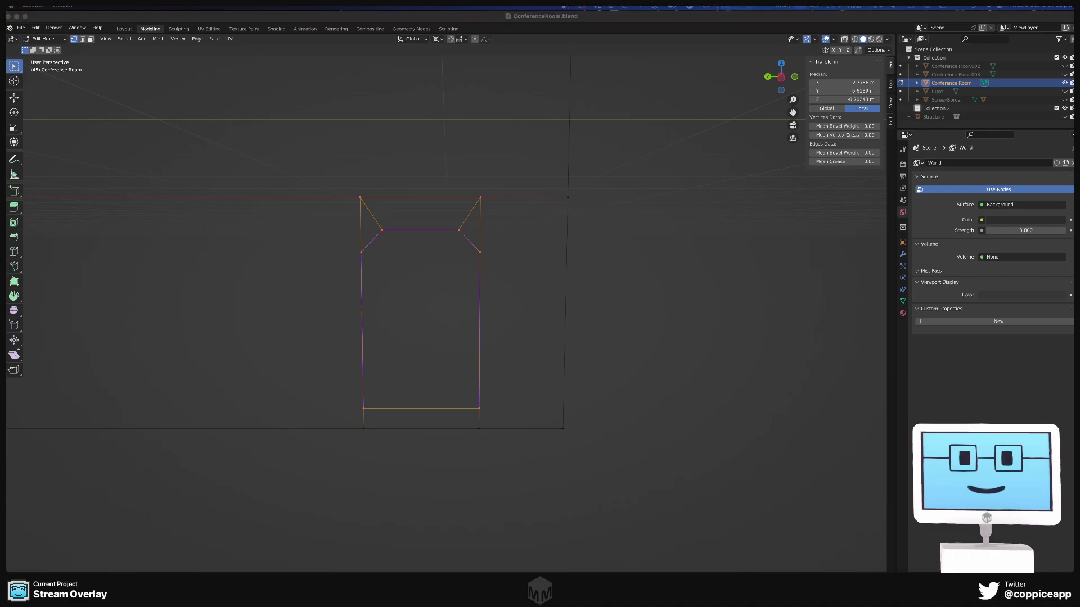
pyautogui.moveTo(522, 130); pyautogui.dragTo(700, 136)
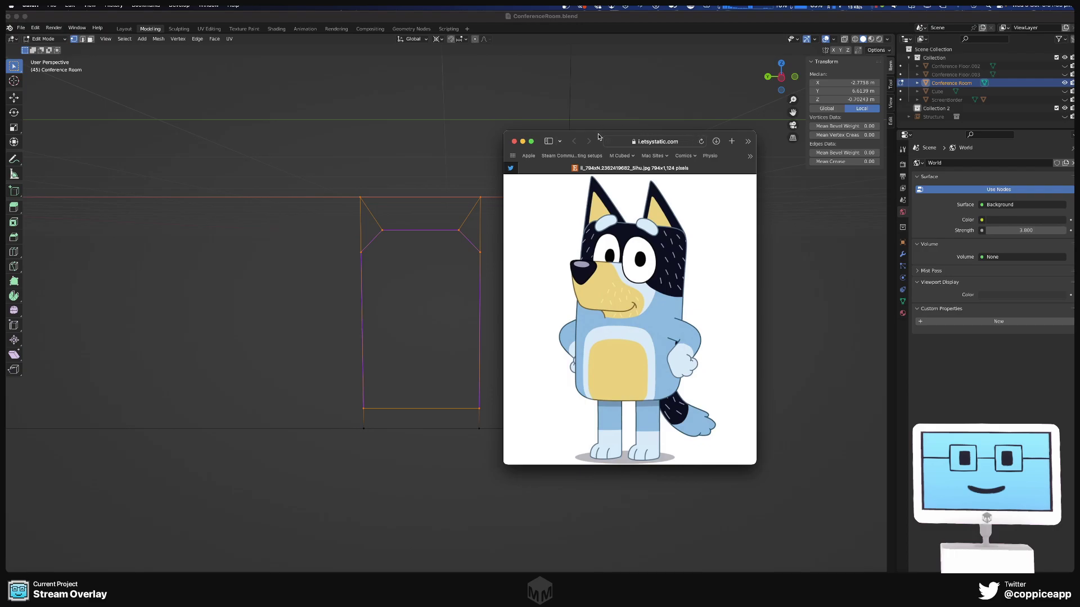
pyautogui.press('super+h')
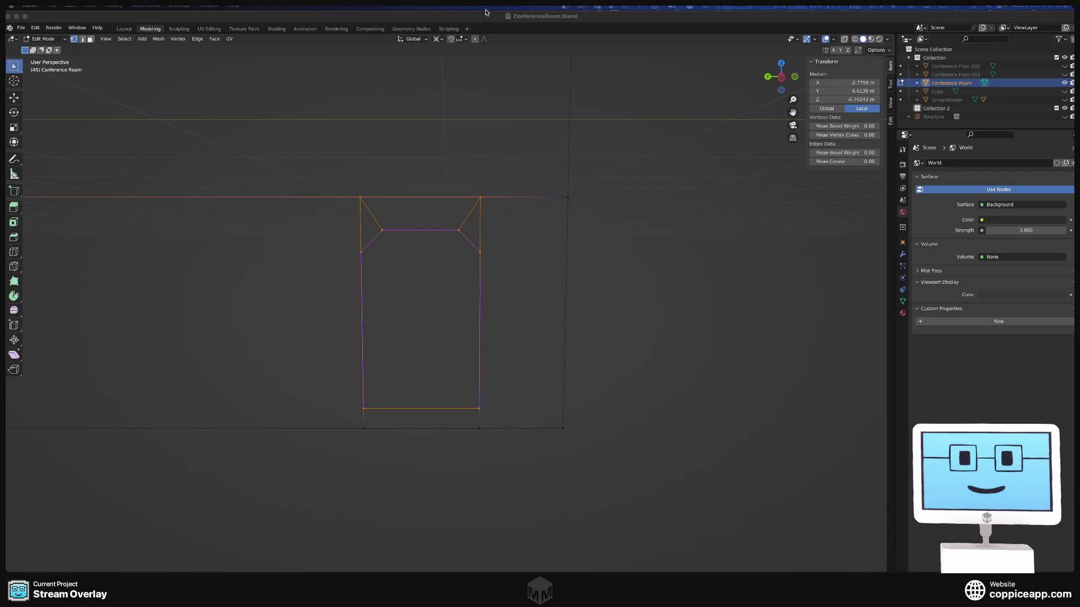
# - Fill the two corner triangles and the strip between them above the lower doorway with faces
pyautogui.scroll(2, 382, 247)
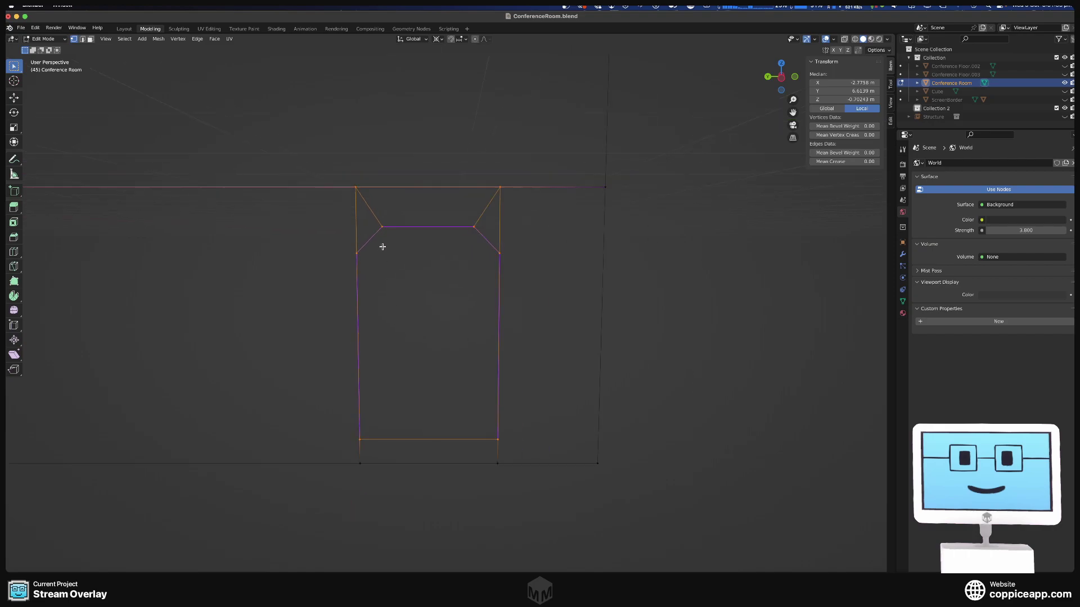
pyautogui.scroll(-2, 390, 216)
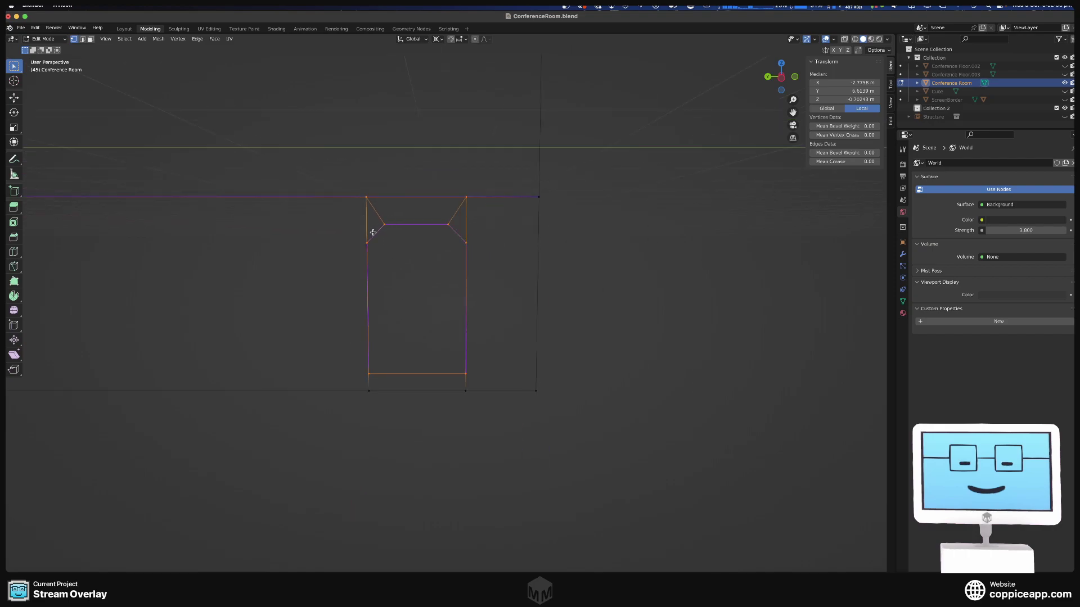
pyautogui.moveTo(374, 231)
pyautogui.mouseDown(button='middle')
pyautogui.moveTo(345, 238)
pyautogui.moveTo(377, 243)
pyautogui.mouseUp(button='middle')
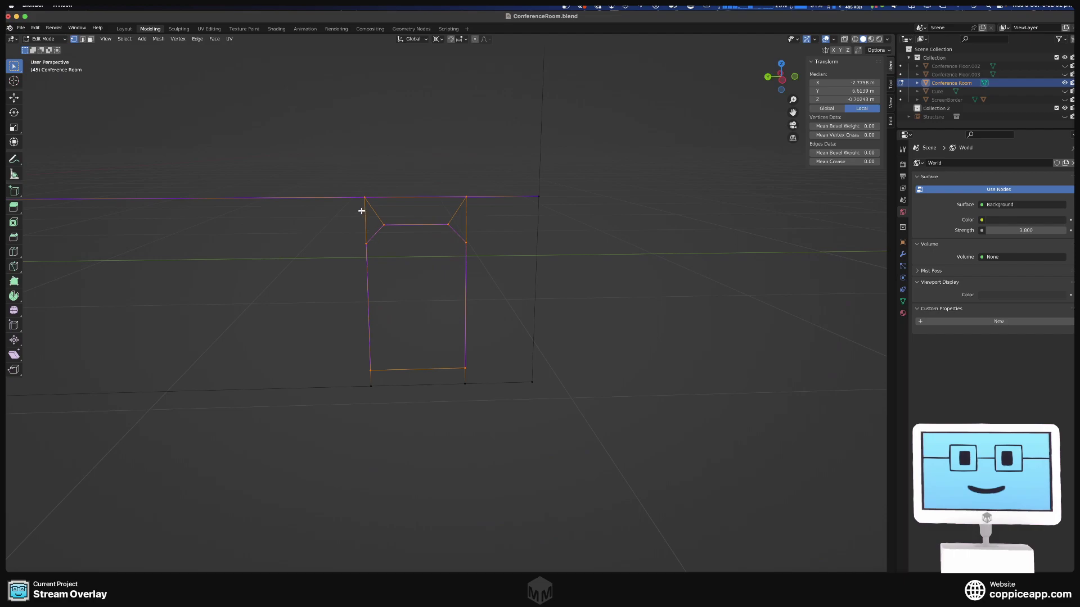
pyautogui.scroll(3, 362, 212)
pyautogui.click(446, 219)
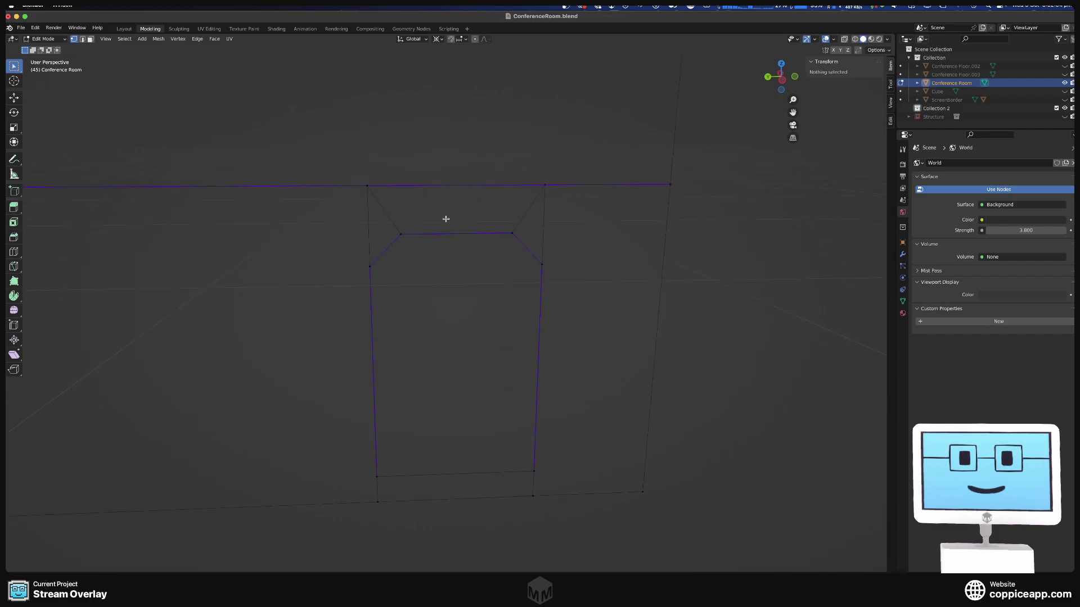
pyautogui.press('2')
pyautogui.click(383, 208)
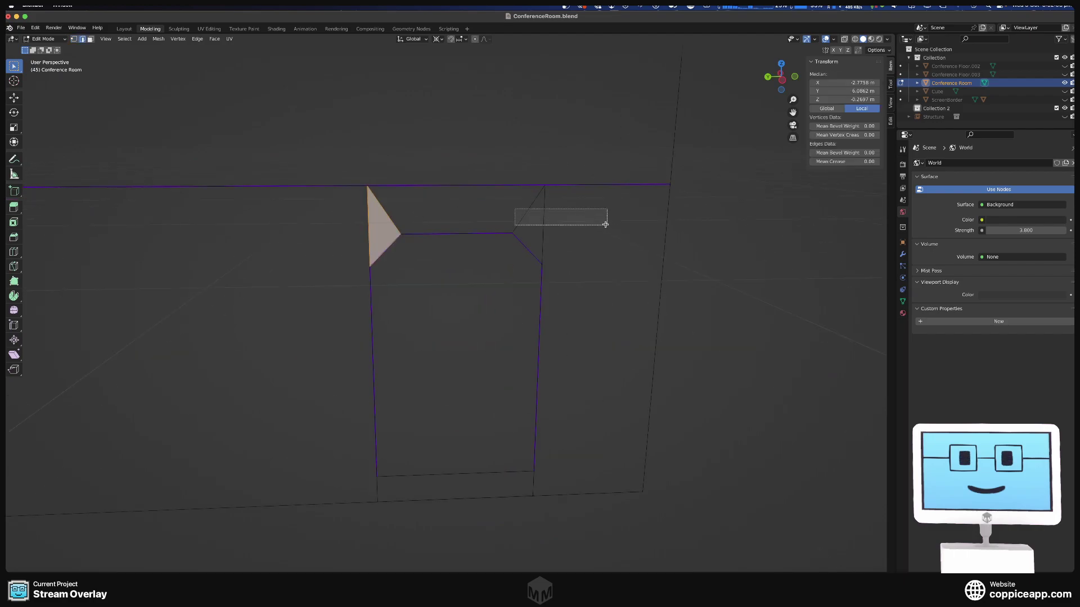
pyautogui.keyDown('shift'); pyautogui.click(531, 222); pyautogui.keyUp('shift')
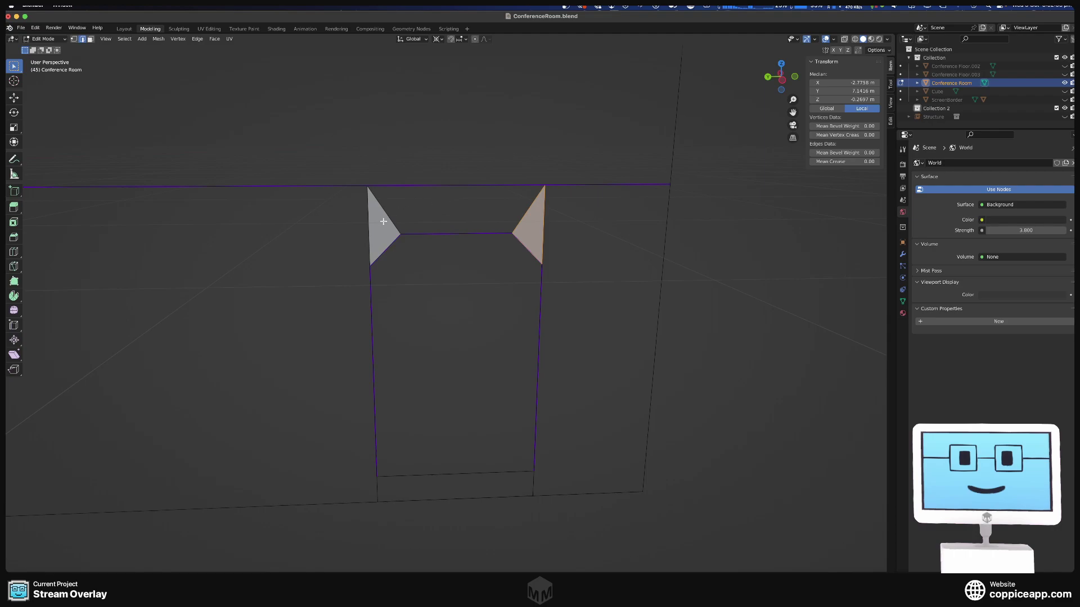
pyautogui.press('f')
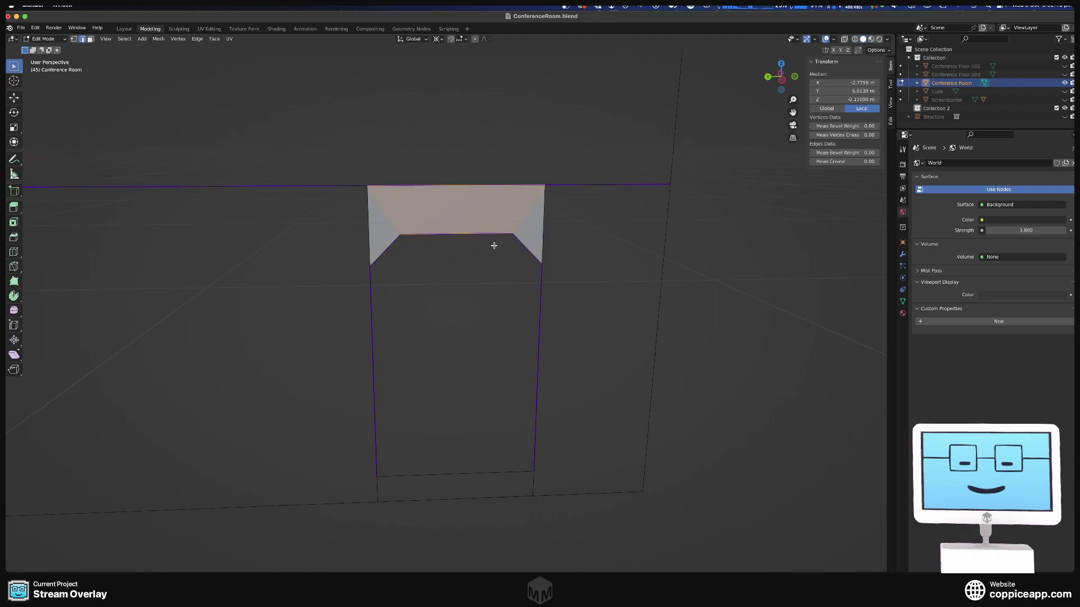
# - Fill the wall panel to the right of the lower doorway and the narrow strip beneath the doorway with faces
pyautogui.scroll(-3, 494, 245)
pyautogui.moveTo(546, 182); pyautogui.dragTo(585, 237)
pyautogui.keyDown('shift'); pyautogui.click(562, 424); pyautogui.keyUp('shift')
pyautogui.press('f')
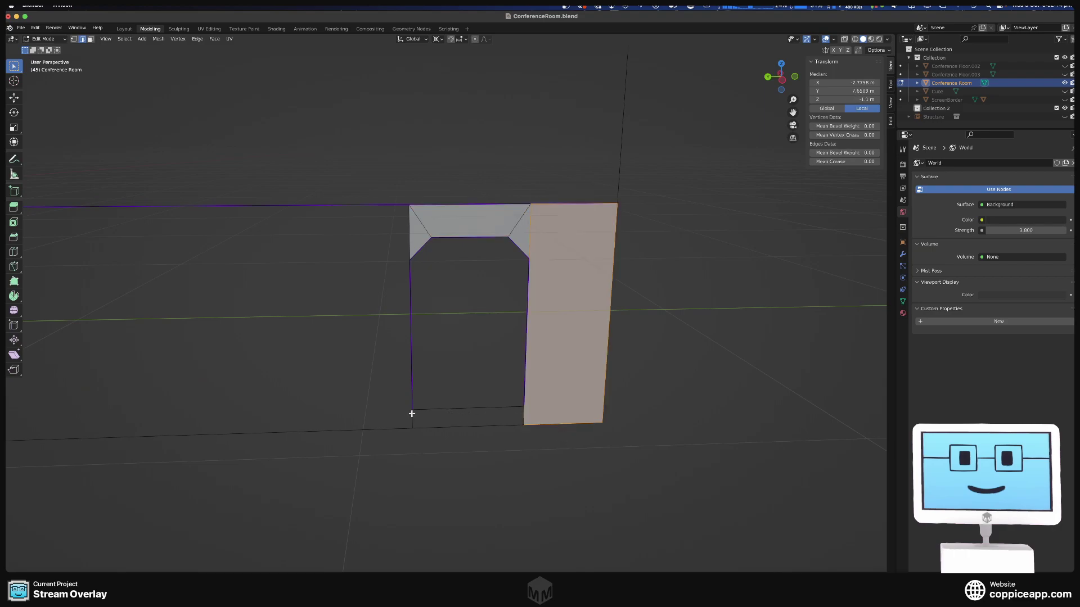
pyautogui.click(570, 413)
pyautogui.press('f')
# - Fill the large wall panel below floor level between the lower doorway's left side and the wall's left end with a face
pyautogui.press('Home')
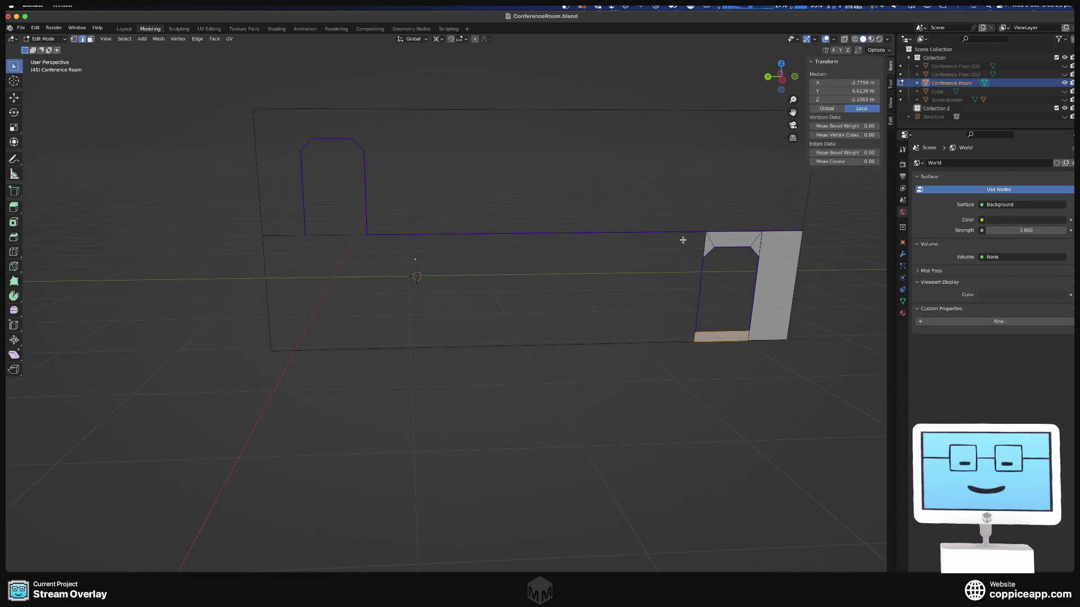
pyautogui.keyDown('shift'); pyautogui.moveTo(684, 240); pyautogui.dragTo(615, 239, button='middle'); pyautogui.keyUp('shift')
pyautogui.click(629, 281)
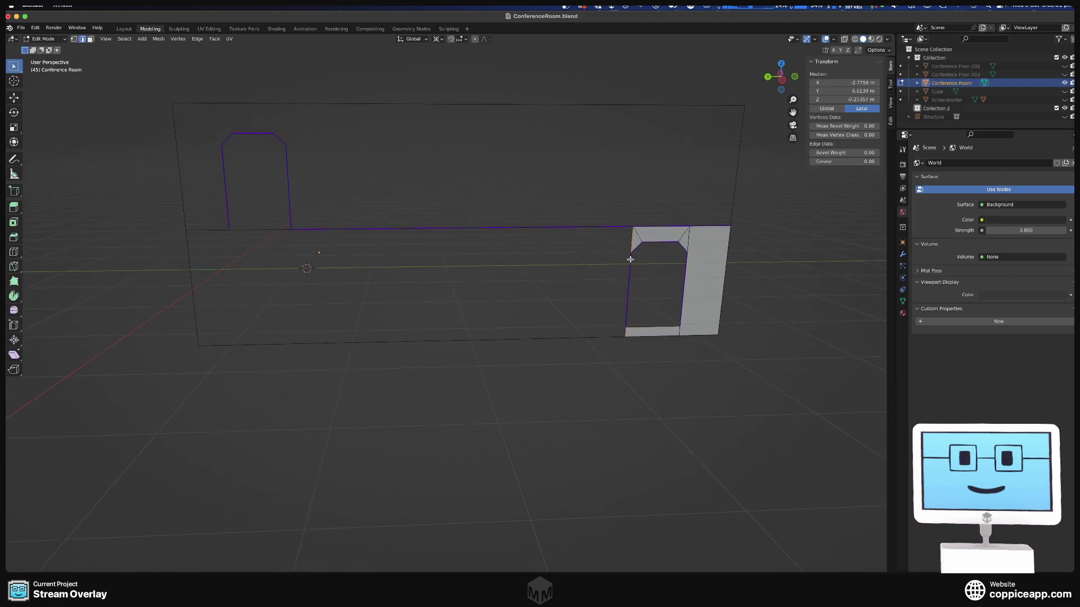
pyautogui.keyDown('shift'); pyautogui.click(627, 332); pyautogui.keyUp('shift')
pyautogui.keyDown('shift'); pyautogui.moveTo(169, 289); pyautogui.dragTo(230, 308); pyautogui.keyUp('shift')
pyautogui.press('f')
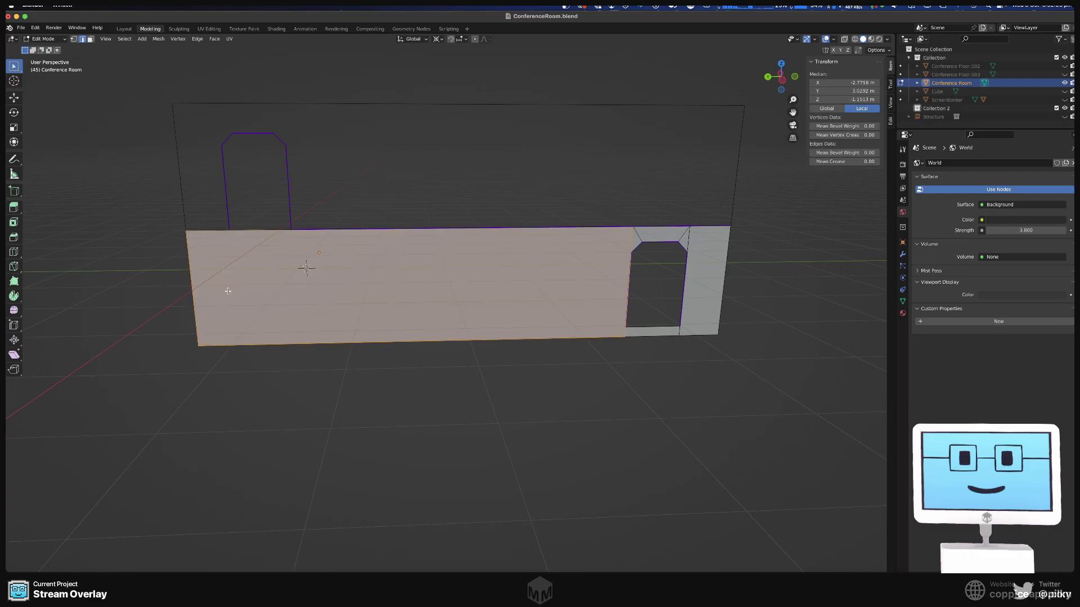
pyautogui.keyDown('shift'); pyautogui.moveTo(216, 250); pyautogui.dragTo(353, 293, button='middle'); pyautogui.keyUp('shift')
pyautogui.scroll(5, 353, 293)
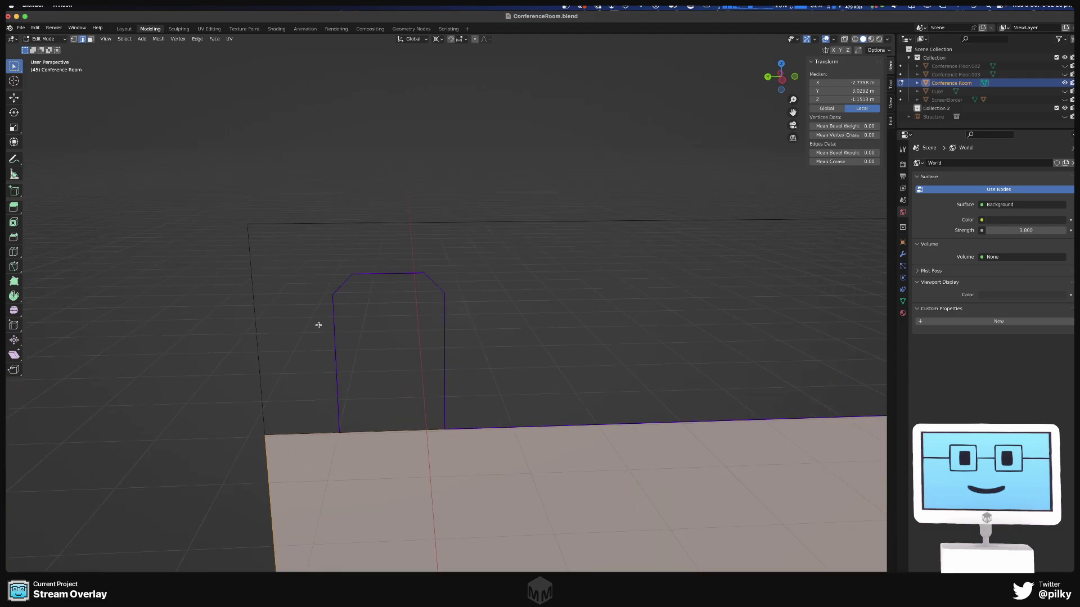
pyautogui.scroll(-2, 318, 325)
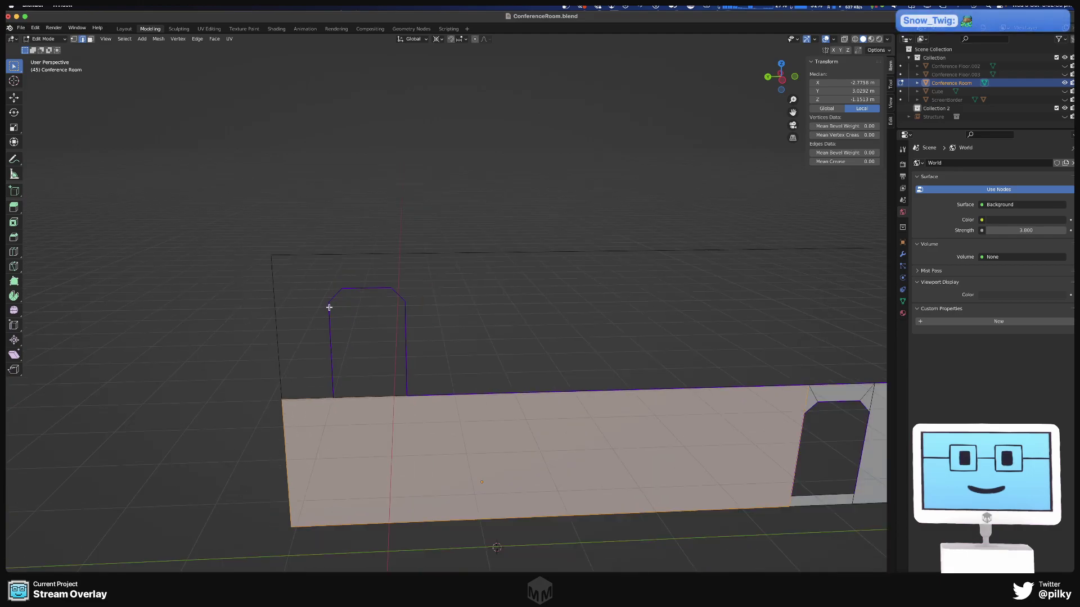
pyautogui.press('Tab')
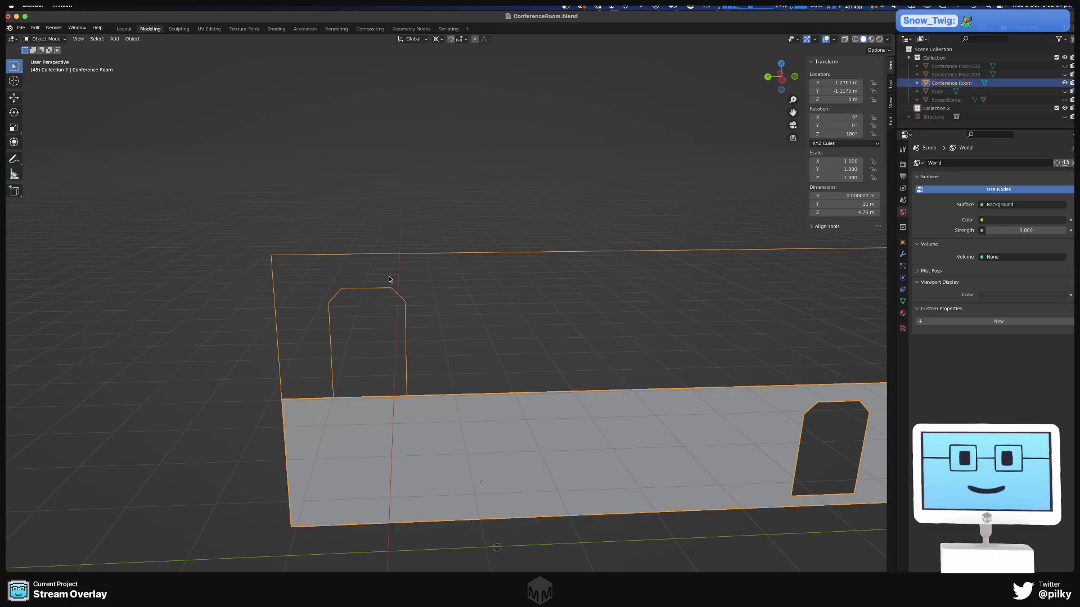
pyautogui.keyDown('shift'); pyautogui.moveTo(595, 374); pyautogui.dragTo(521, 335, button='middle'); pyautogui.keyUp('shift')
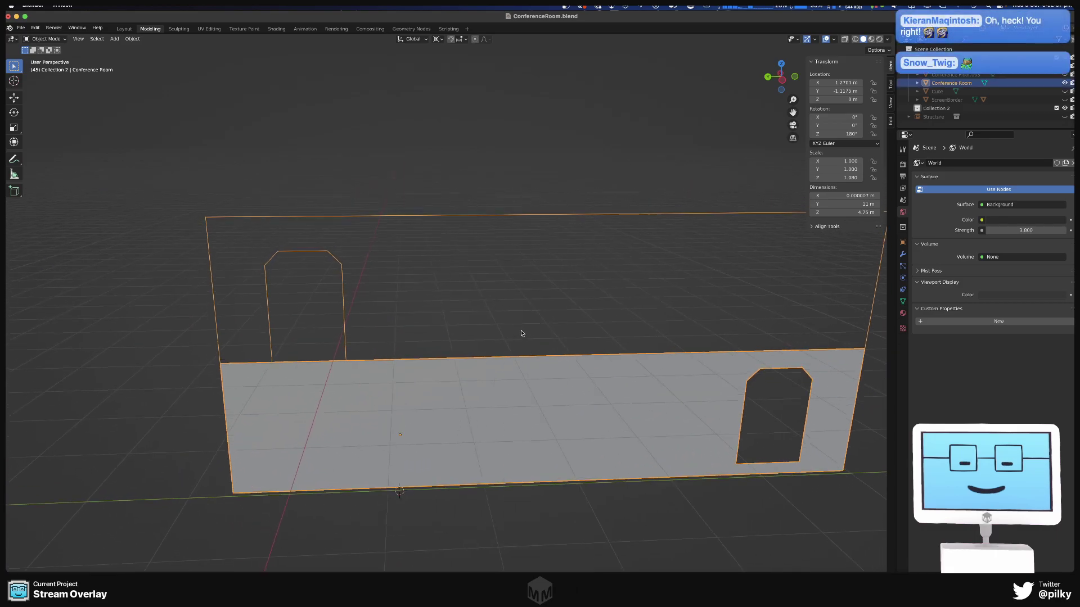
pyautogui.rightClick(332, 223)
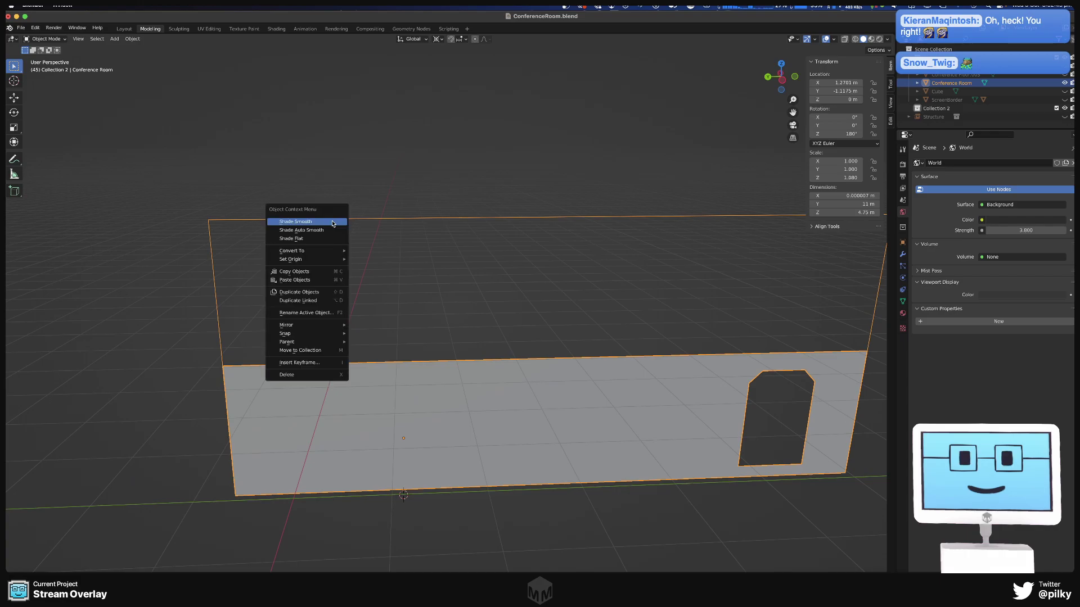
pyautogui.press('Tab')
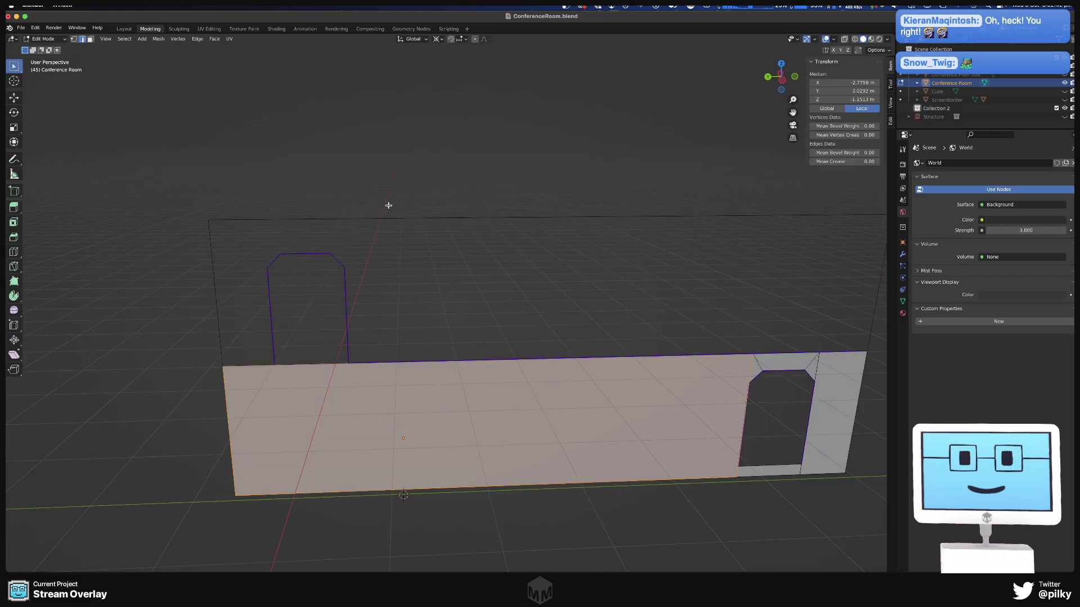
# - Subdivide the wall's long top edge with one cut
pyautogui.moveTo(389, 204); pyautogui.dragTo(424, 240)
pyautogui.rightClick(338, 219)
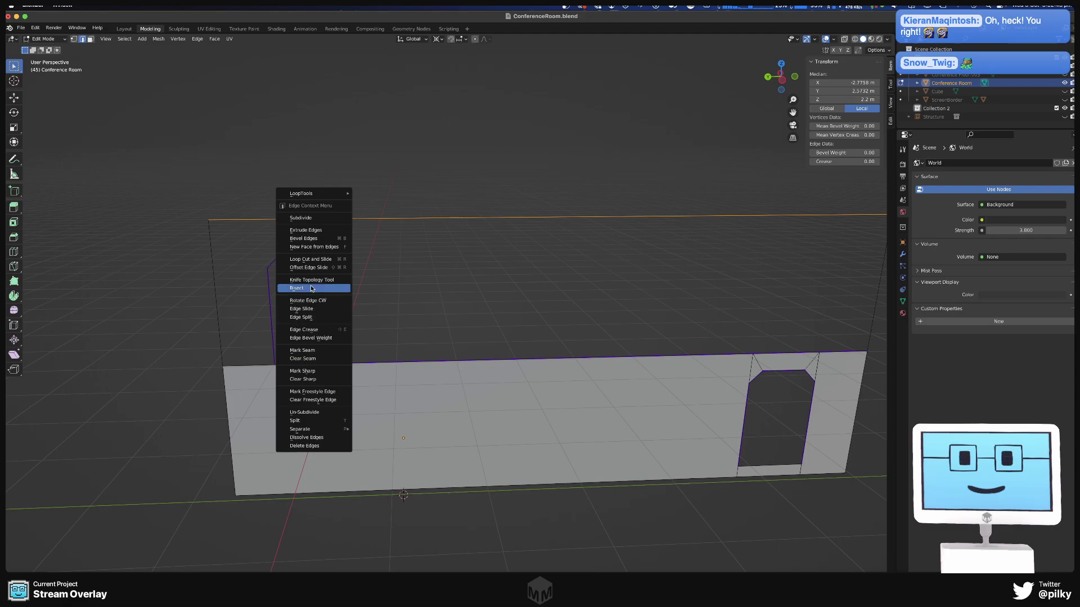
pyautogui.click(312, 219)
pyautogui.scroll(-4, 598, 207)
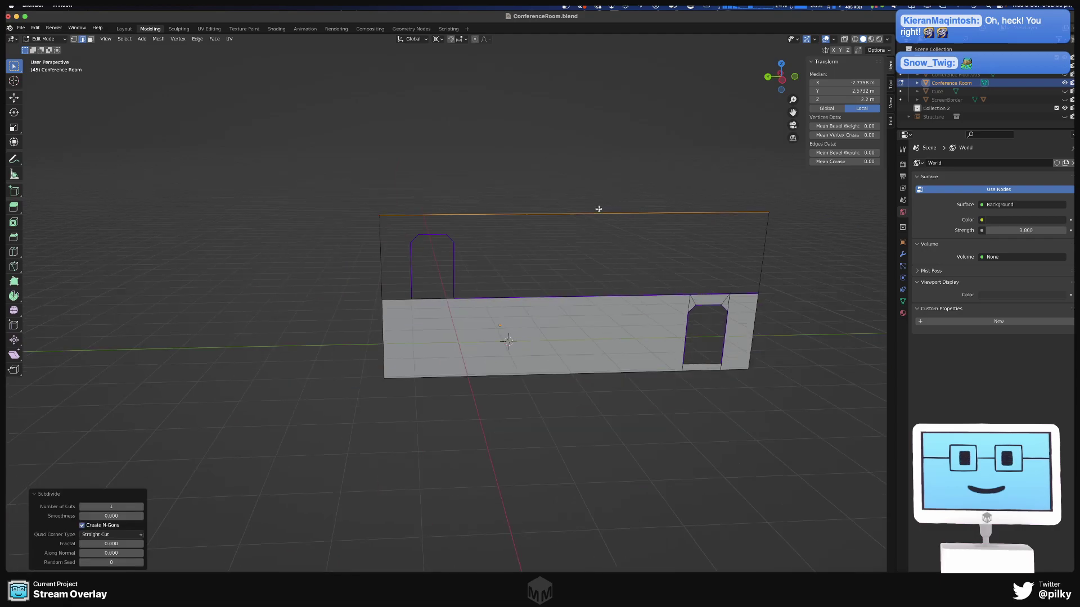
# - Scale the top edge's midpoint vertex along the global Y axis by a factor of -0.971
pyautogui.press('1')
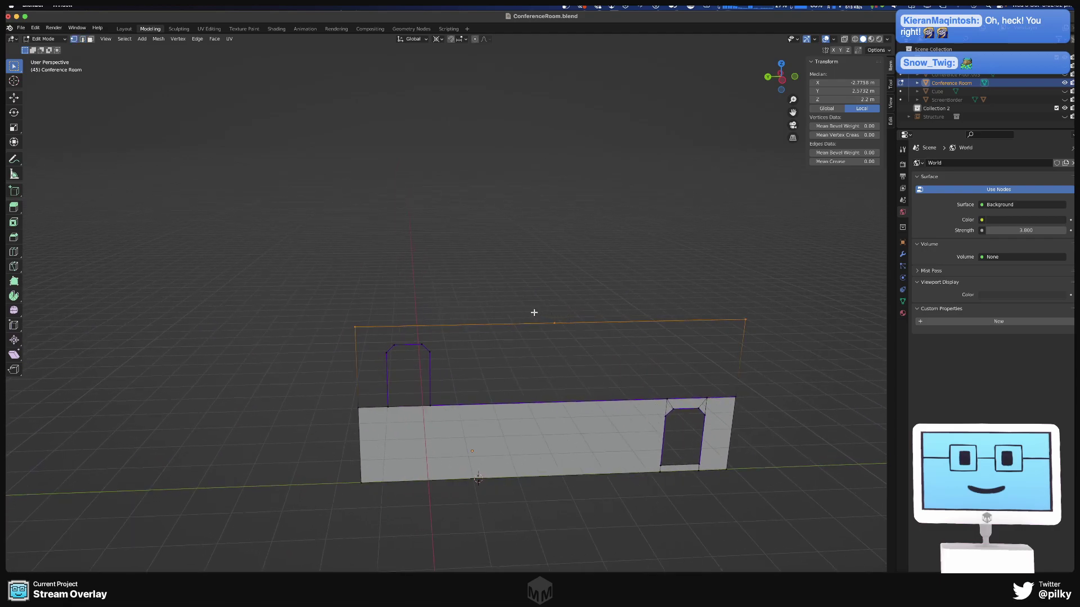
pyautogui.click(577, 340)
pyautogui.click(435, 358)
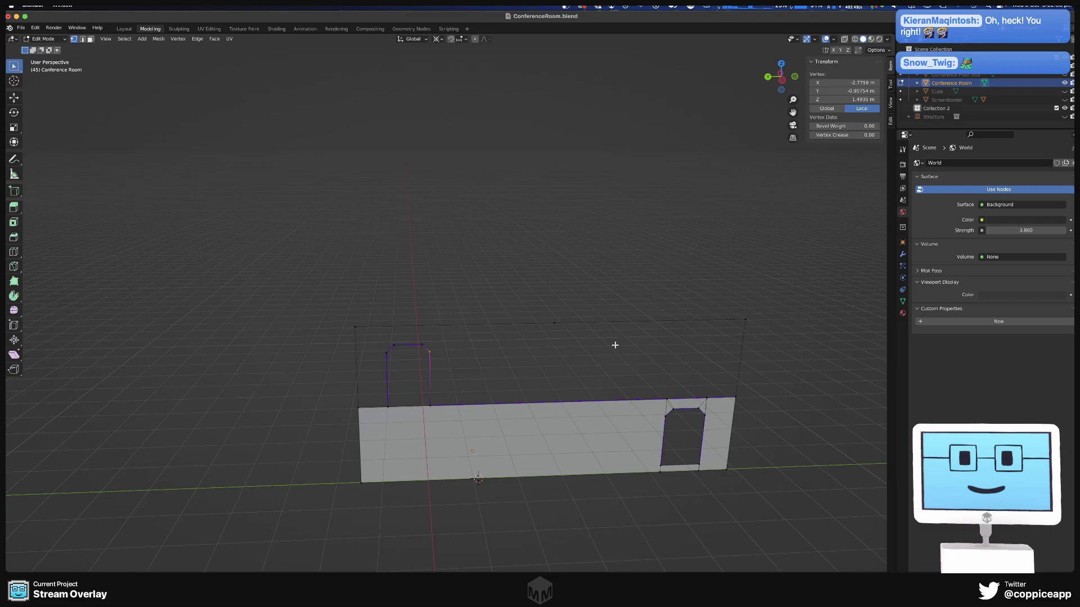
pyautogui.click(553, 322)
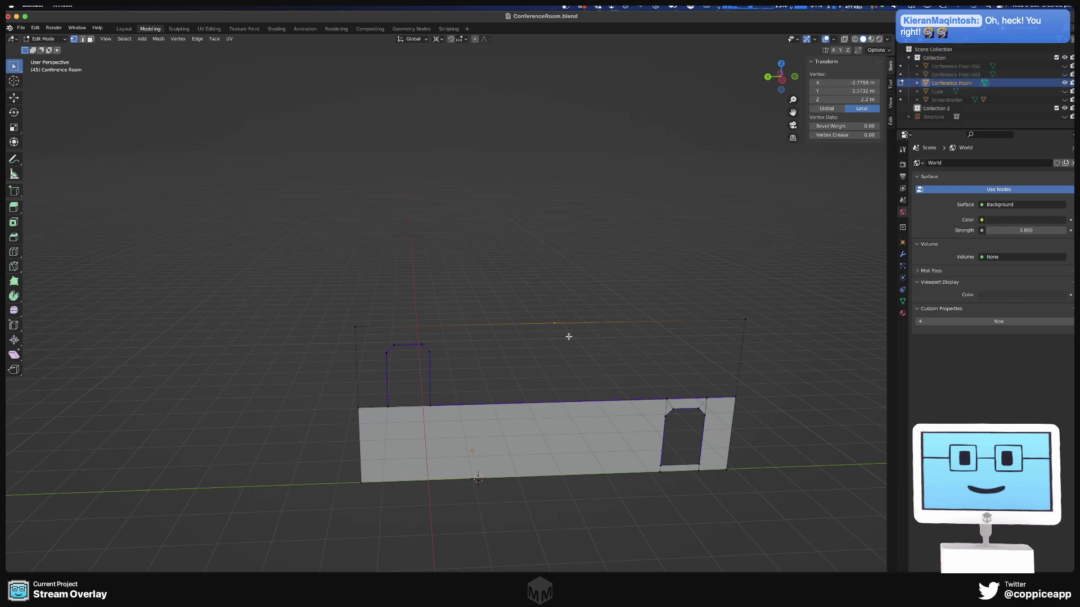
pyautogui.write('sy0')
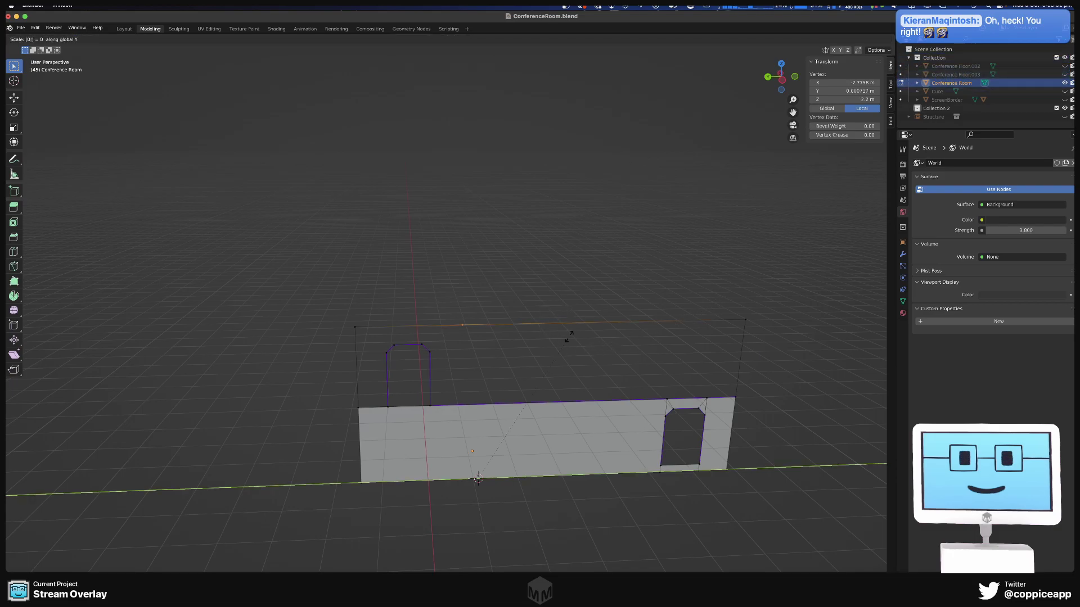
pyautogui.press('-')
pyautogui.write('.98')
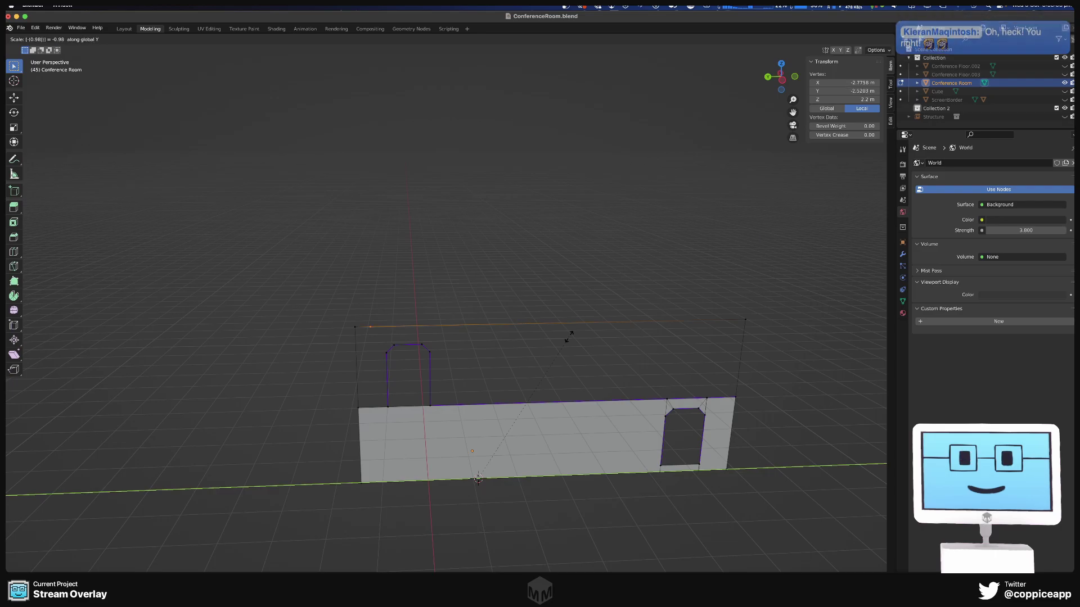
pyautogui.press('BackSpace')
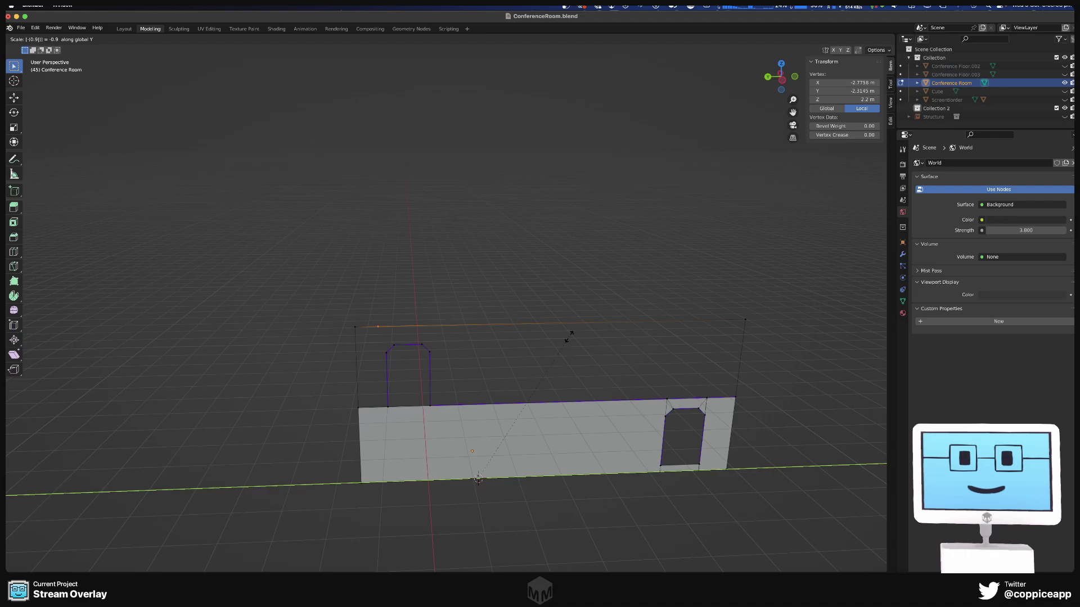
pyautogui.write('7054')
pyautogui.press('Return')
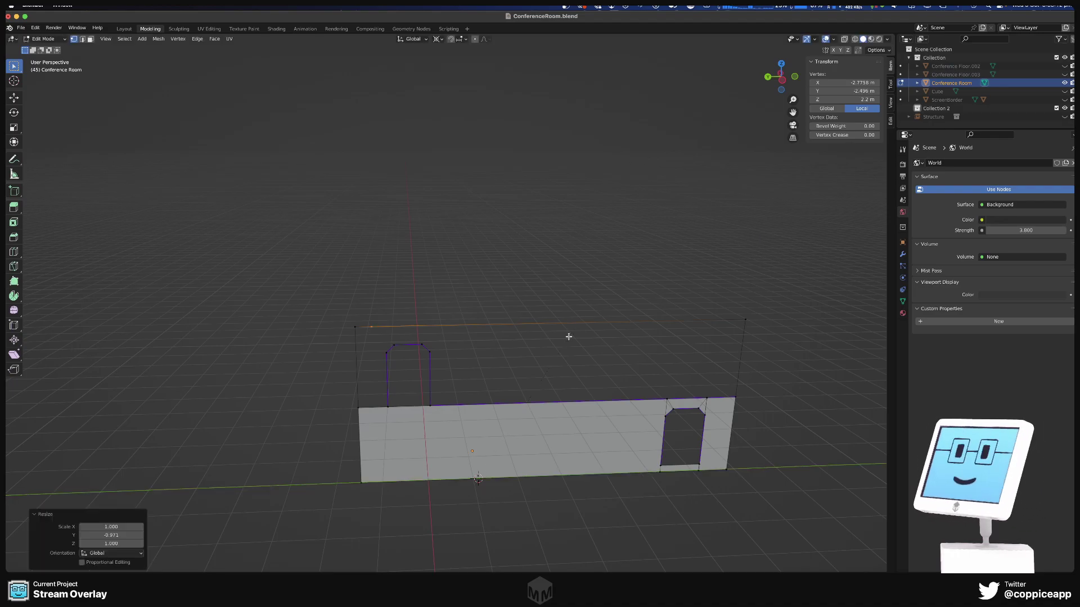
# - Align the new top-edge vertex with the upper doorway's right side by giving it that side's Y coordinate, -0.90754 m
pyautogui.scroll(5, 200, 330)
pyautogui.keyDown('shift'); pyautogui.moveTo(489, 313); pyautogui.dragTo(304, 294, button='middle'); pyautogui.keyUp('shift')
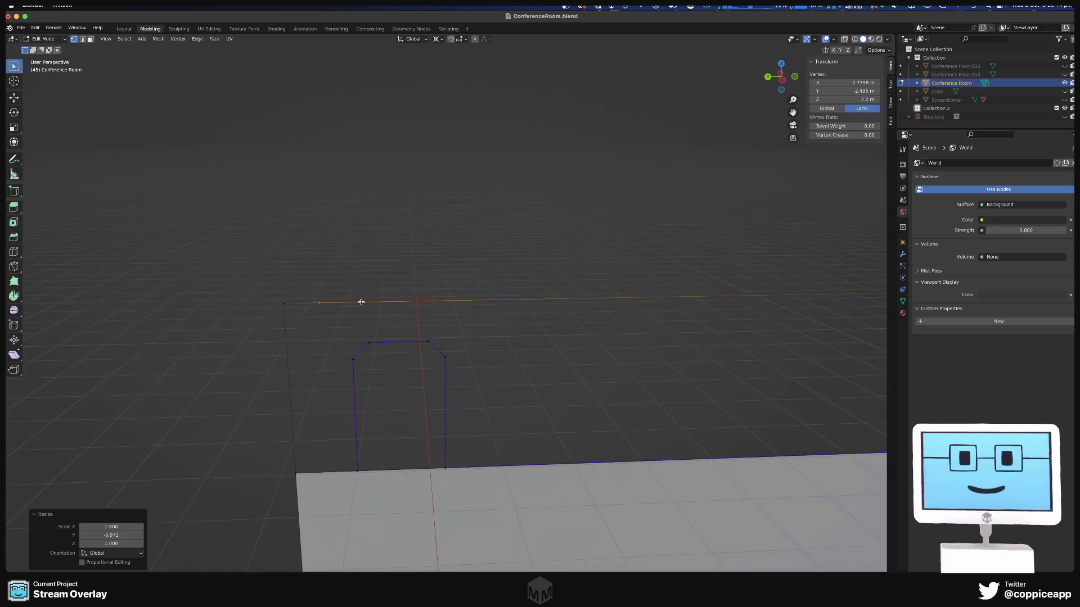
pyautogui.click(872, 90)
pyautogui.write('7.21386 m')
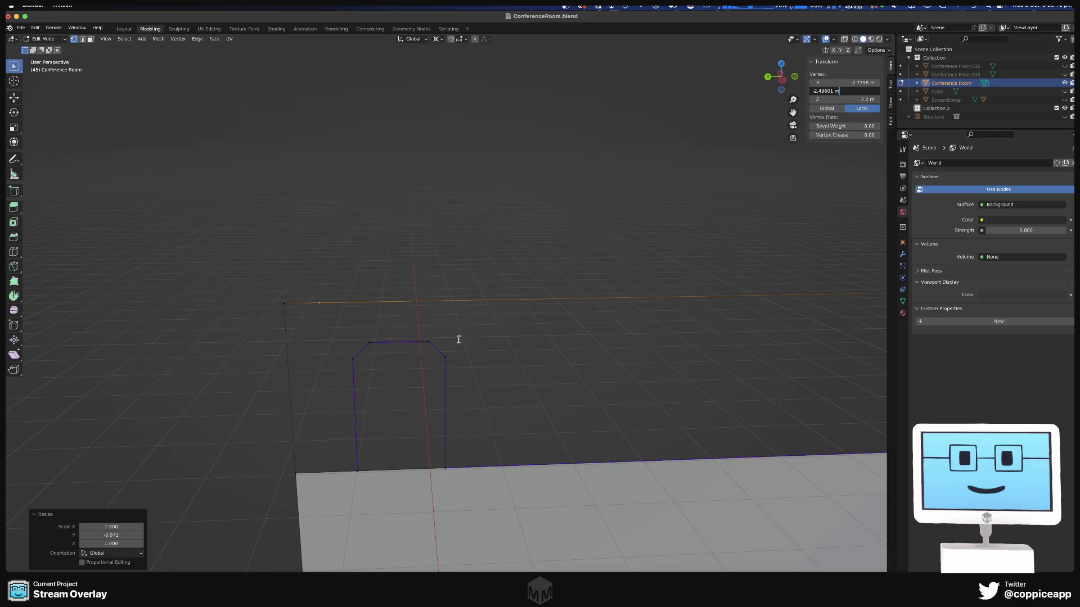
pyautogui.press('Escape')
pyautogui.click(443, 355)
pyautogui.click(872, 91)
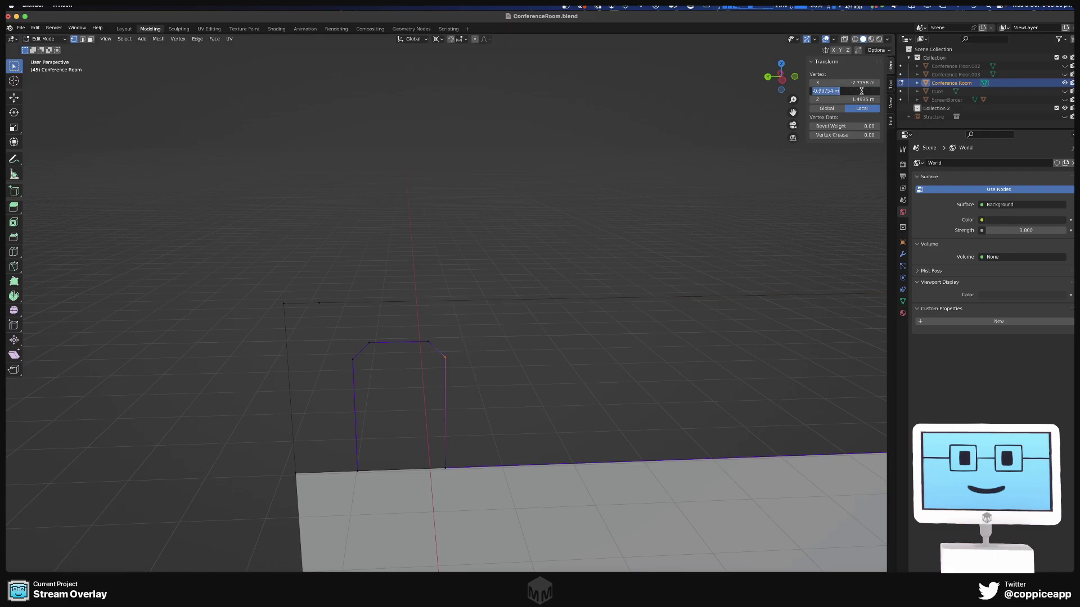
pyautogui.press('Escape')
pyautogui.click(319, 303)
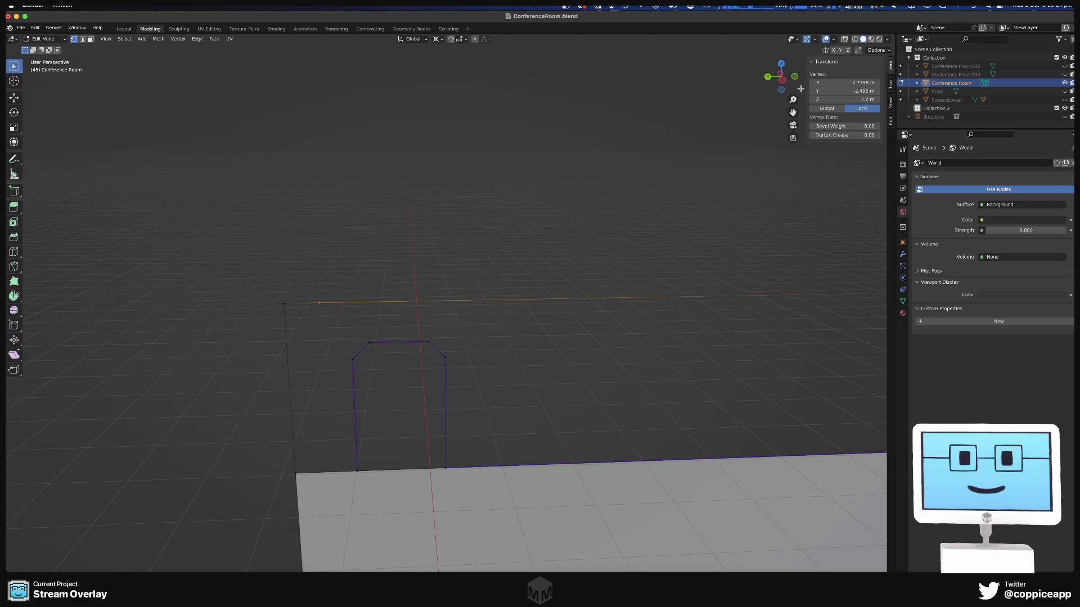
pyautogui.click(852, 92)
pyautogui.press('Return')
# - Subdivide the short top-edge segment between the wall's left end and the vertex above the upper doorway's right side
pyautogui.press('a')
pyautogui.click(377, 302)
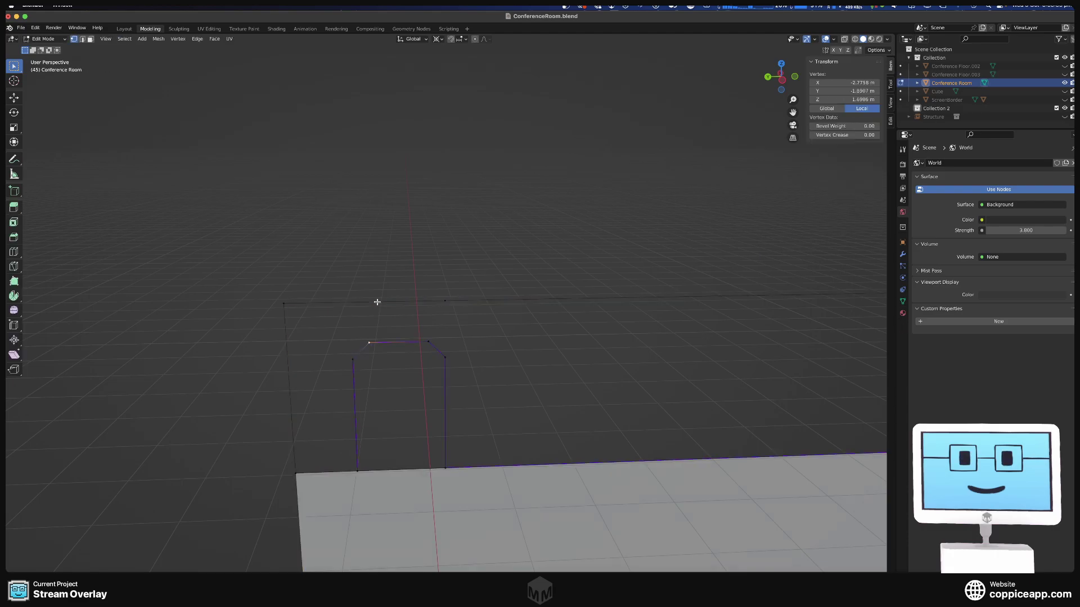
pyautogui.click(400, 315)
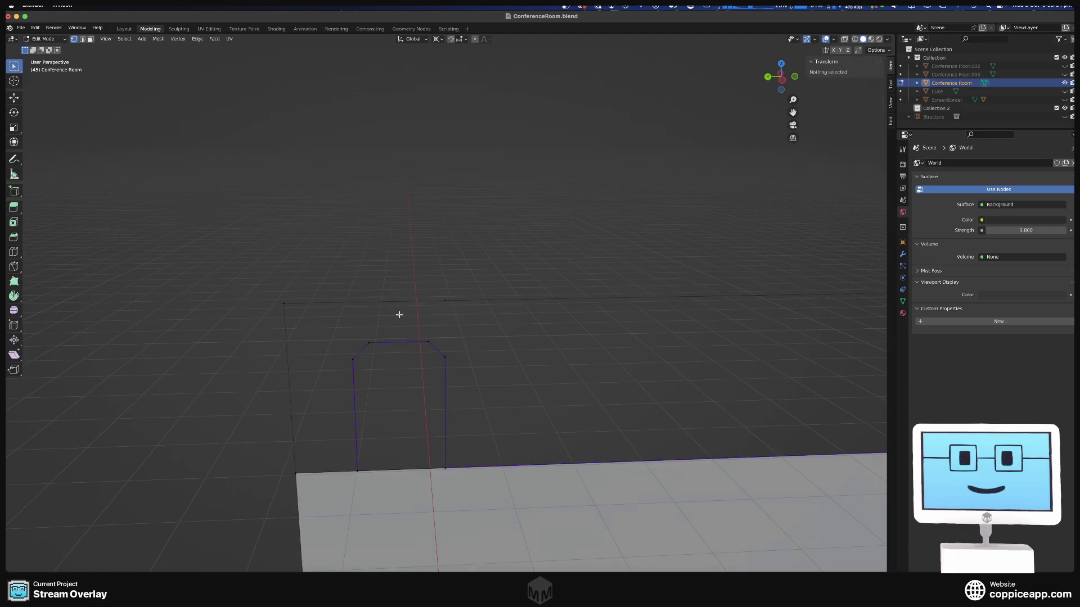
pyautogui.press('2')
pyautogui.click(371, 300)
pyautogui.rightClick(366, 306)
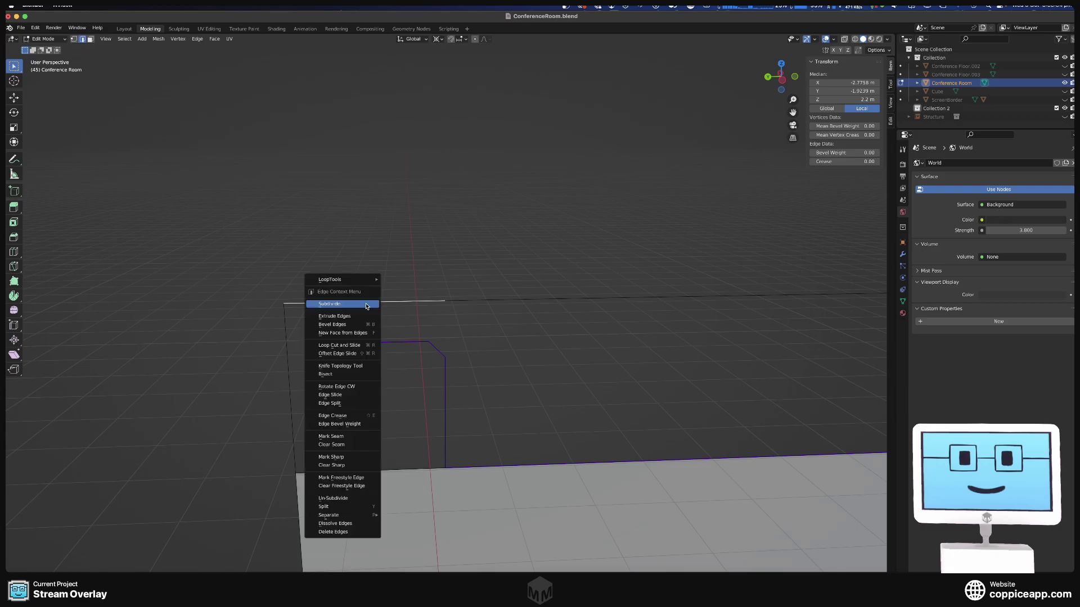
pyautogui.click(366, 306)
# - Align the new midpoint vertex with the upper doorway's left side by giving it that side's Y coordinate, -2.10754 m
pyautogui.press('1')
pyautogui.click(365, 302)
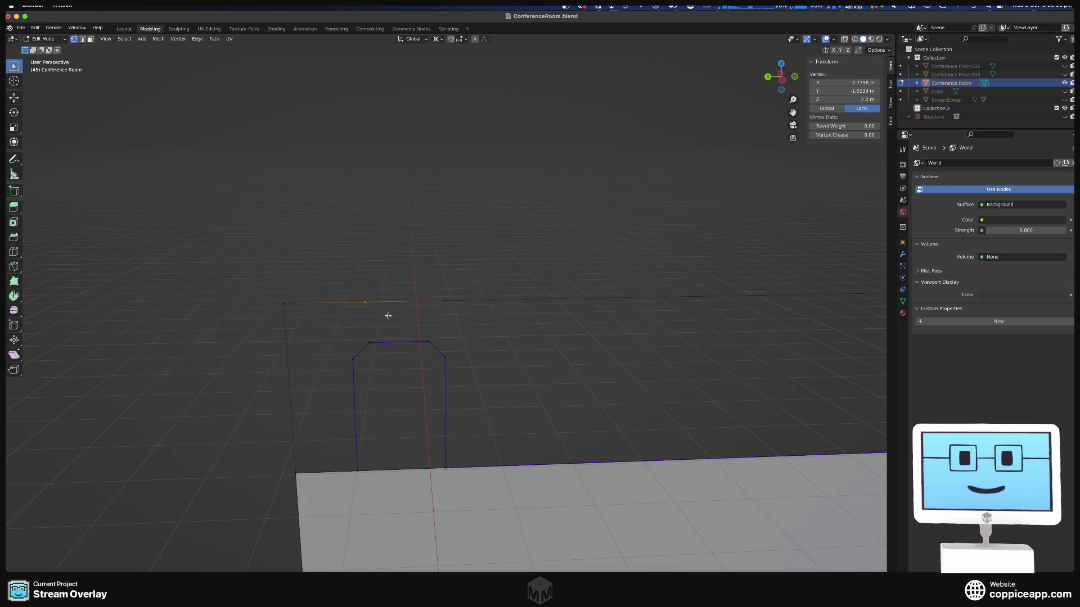
pyautogui.click(353, 359)
pyautogui.click(358, 296)
pyautogui.click(349, 355)
pyautogui.click(843, 91)
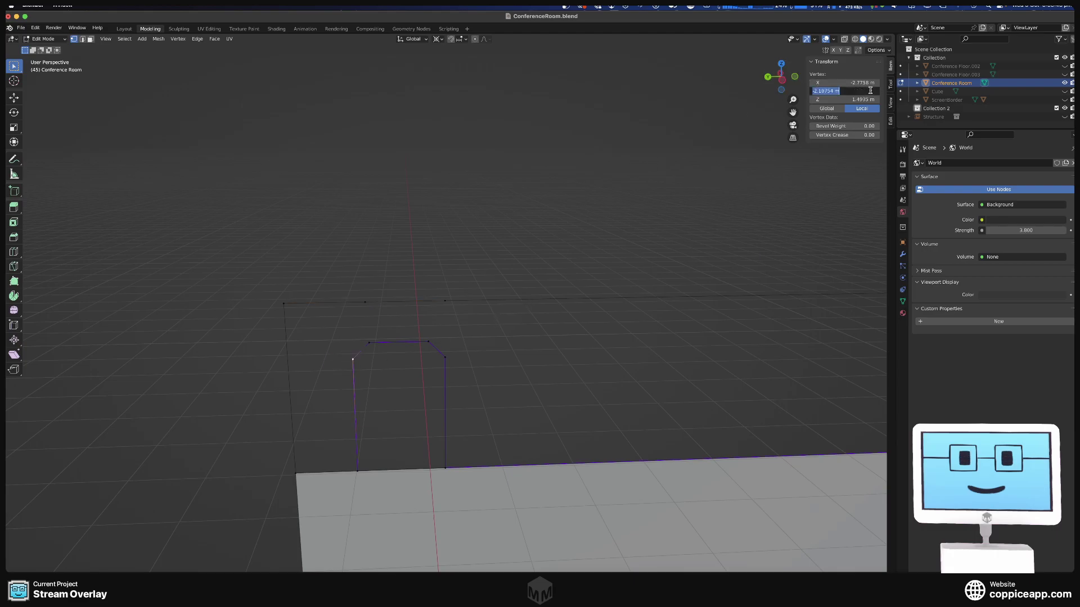
pyautogui.press('Escape')
pyautogui.click(365, 302)
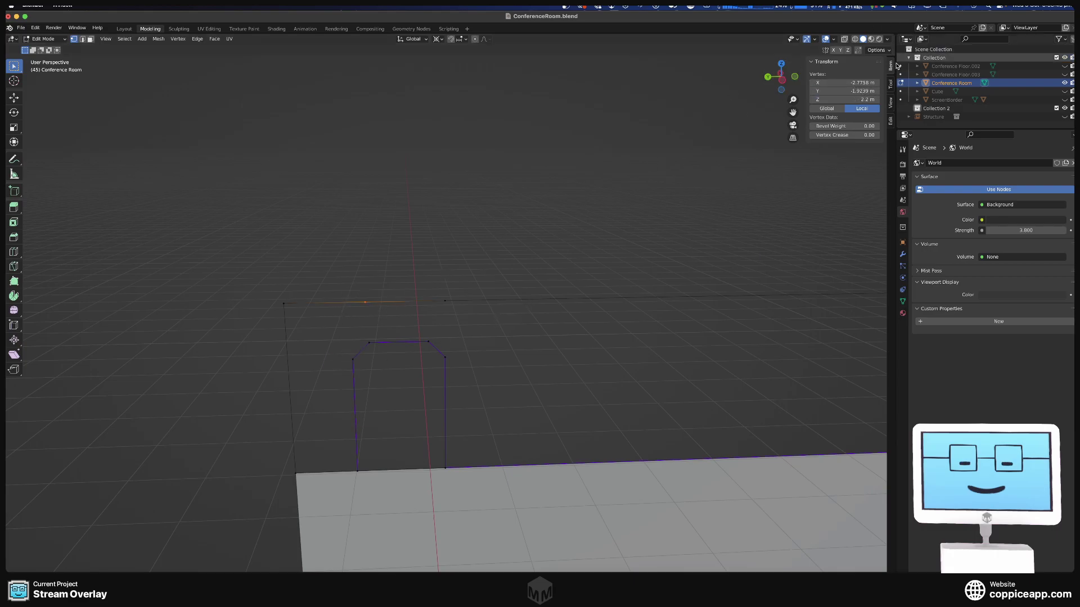
pyautogui.moveTo(844, 90); pyautogui.dragTo(832, 91)
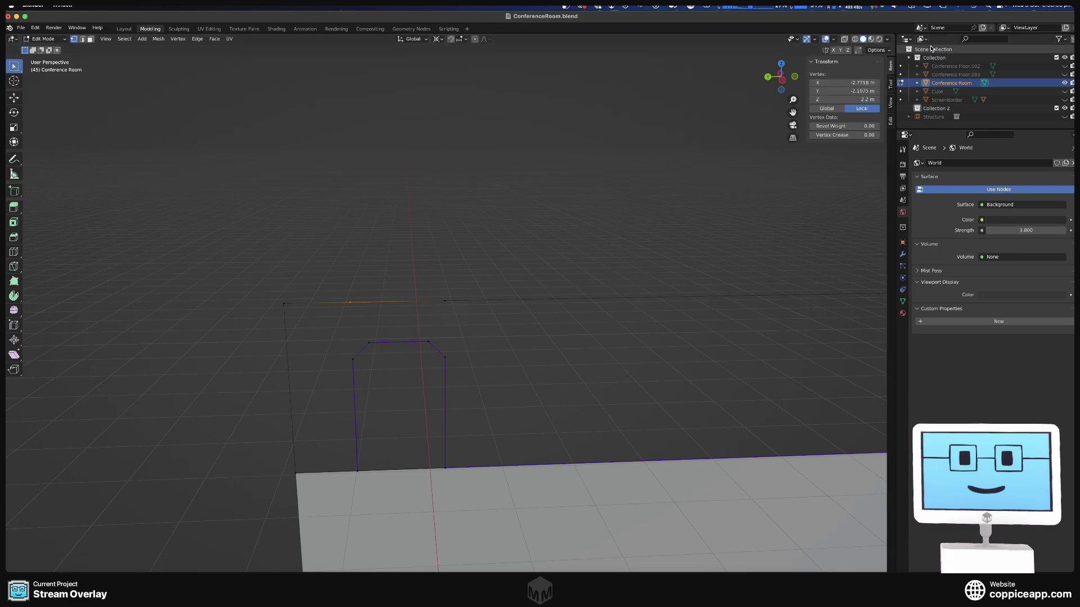
# - Fill the two corner triangles and the strip between them above the upper doorway with faces
pyautogui.moveTo(389, 190)
pyautogui.mouseDown(button='middle')
pyautogui.moveTo(381, 241)
pyautogui.moveTo(391, 180)
pyautogui.mouseUp(button='middle')
pyautogui.moveTo(320, 288); pyautogui.dragTo(380, 370)
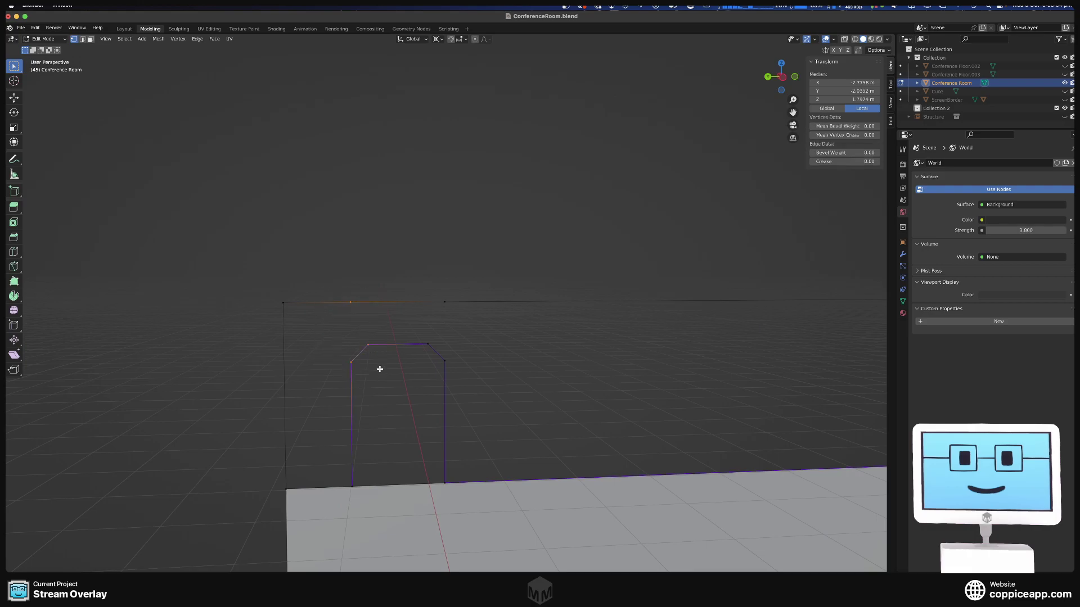
pyautogui.press('f')
pyautogui.moveTo(420, 268); pyautogui.dragTo(499, 388)
pyautogui.press('f')
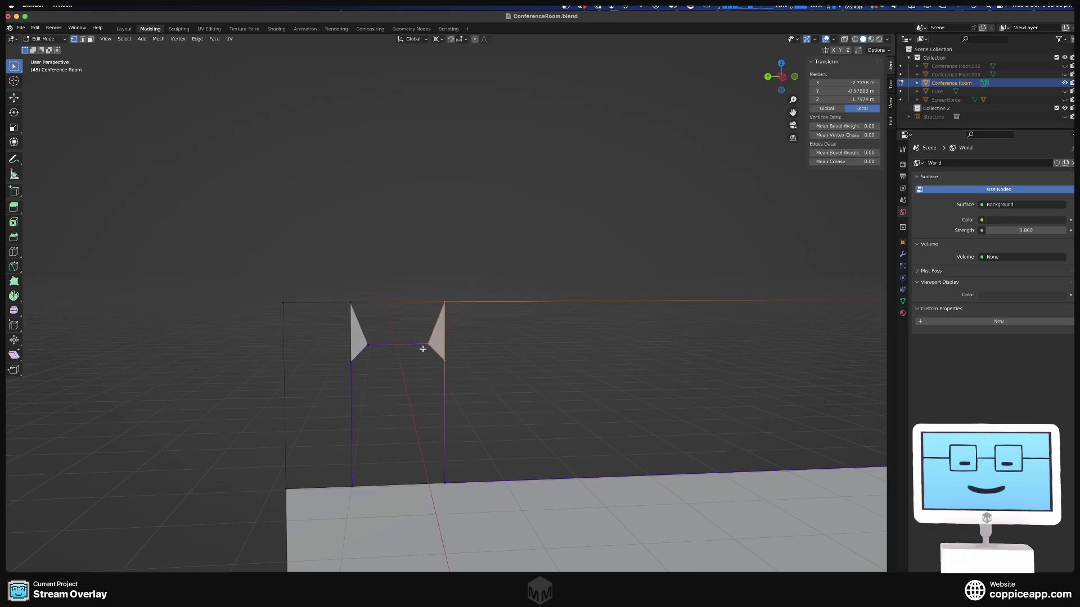
pyautogui.moveTo(485, 379); pyautogui.dragTo(337, 292, button='middle')
pyautogui.moveTo(337, 292); pyautogui.dragTo(447, 352)
pyautogui.press('f')
# - Fill the narrow wall panel between the wall's left end and the upper doorway's left side with a face
pyautogui.moveTo(447, 352); pyautogui.dragTo(258, 319, button='middle')
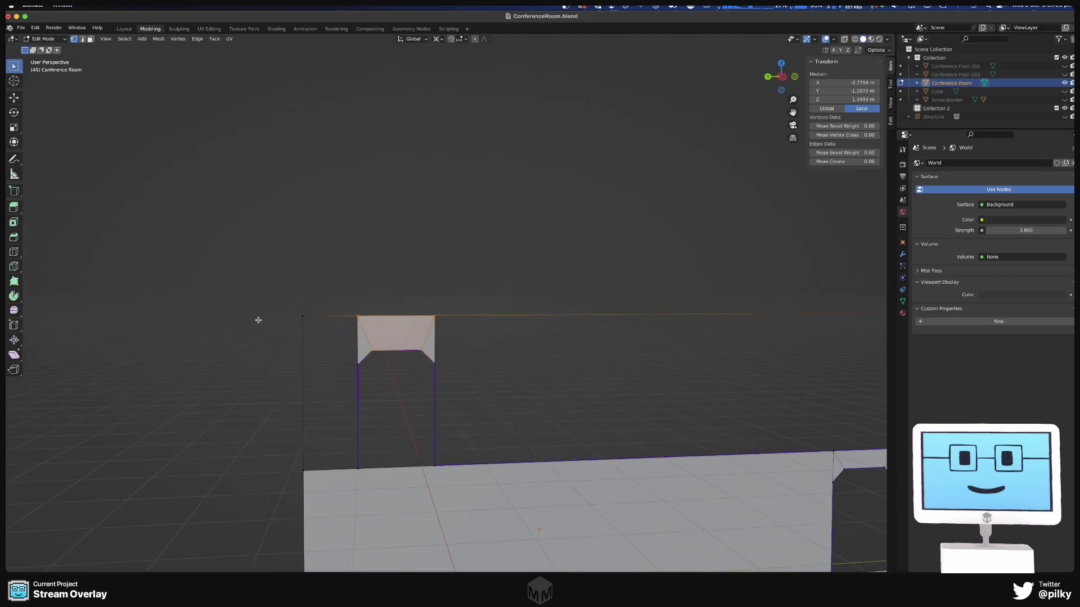
pyautogui.press('2')
pyautogui.click(314, 458)
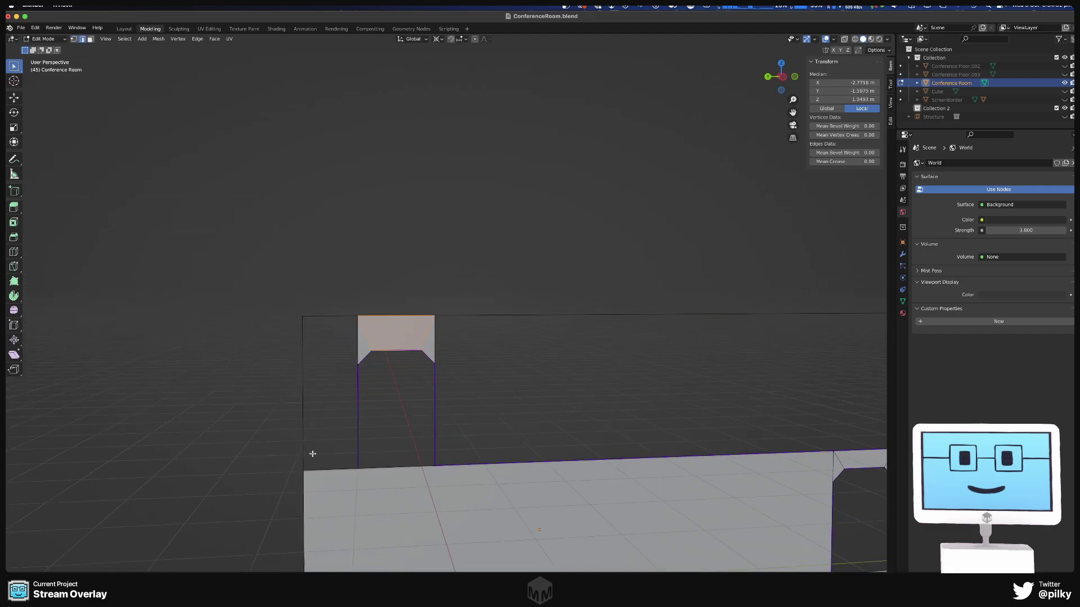
pyautogui.moveTo(332, 305); pyautogui.dragTo(338, 338)
pyautogui.press('f')
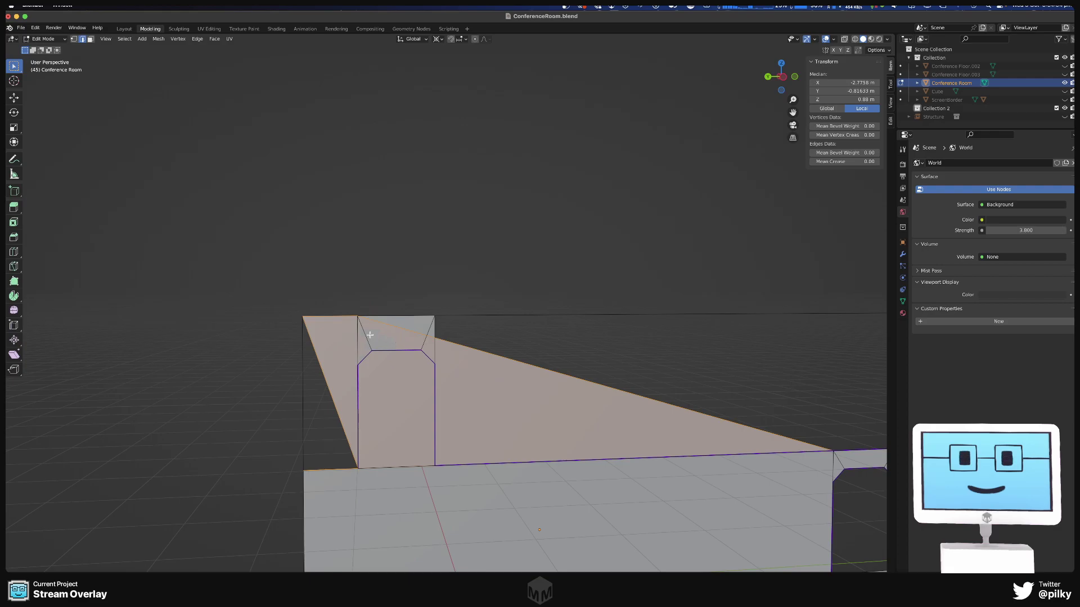
pyautogui.hotkey('ctrl', 'z')
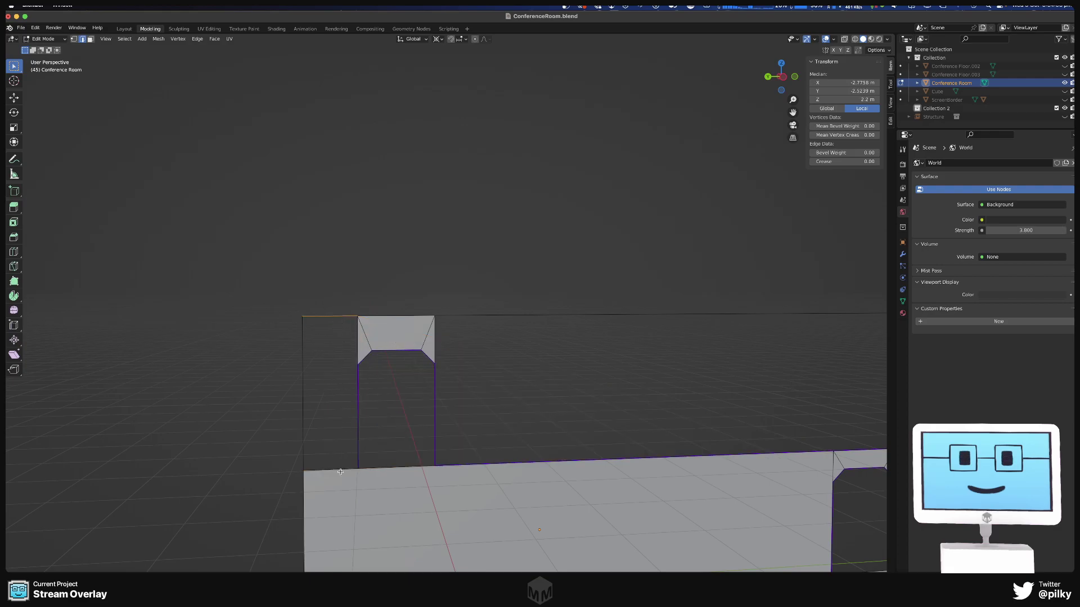
pyautogui.keyDown('shift'); pyautogui.click(340, 469); pyautogui.keyUp('shift')
pyautogui.press('f')
# - Try to fill the large upper wall panel between the upper doorway's right side and the wall's right end with a face
pyautogui.keyDown('shift'); pyautogui.moveTo(424, 421); pyautogui.dragTo(238, 345, button='middle'); pyautogui.keyUp('shift')
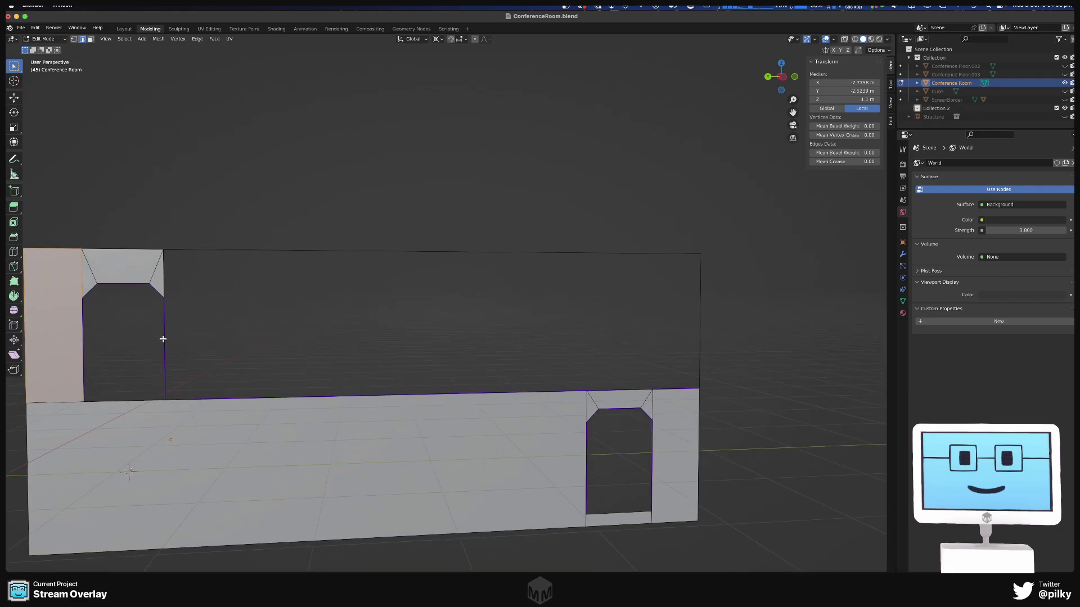
pyautogui.click(328, 251)
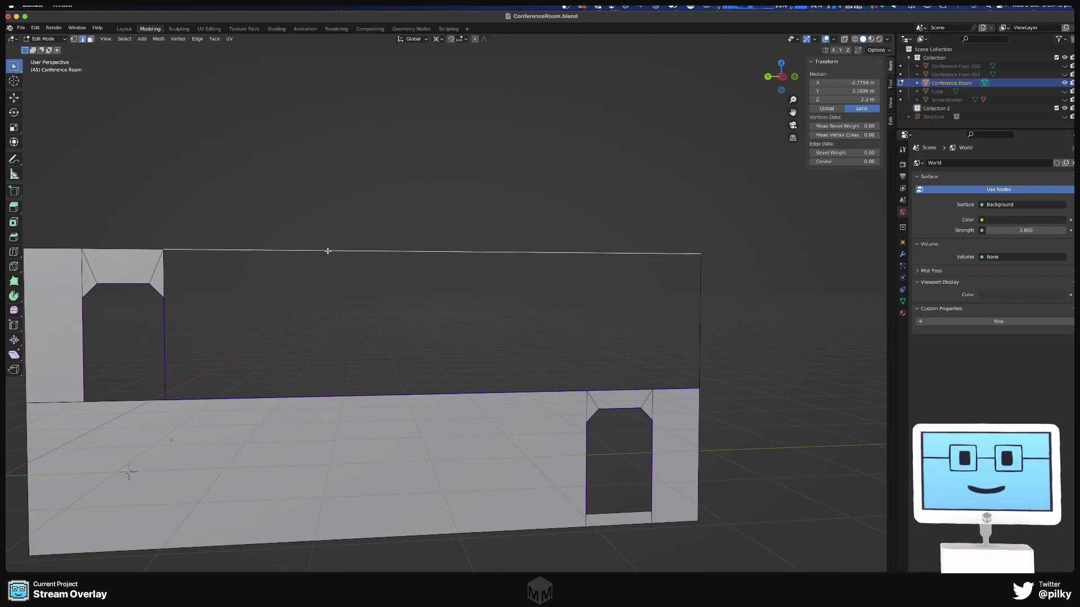
pyautogui.keyDown('shift'); pyautogui.click(325, 397); pyautogui.keyUp('shift')
pyautogui.press('f')
pyautogui.hotkey('ctrl', 'z')
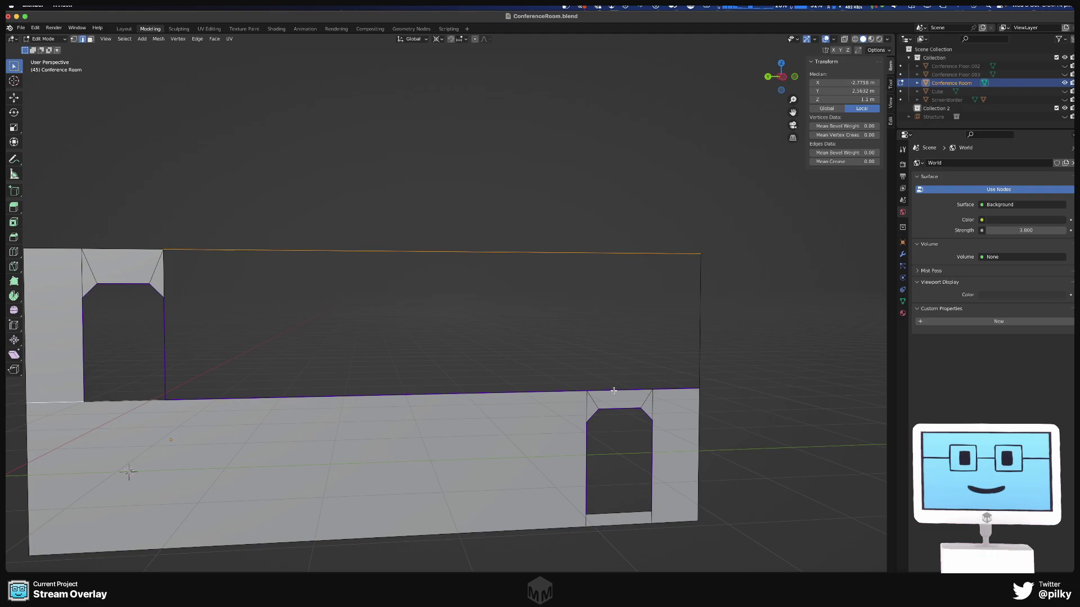
# - Fill the large upper wall panel with a face between the upper doorway's right vertical edge and the wall's right end edge
pyautogui.click(163, 332)
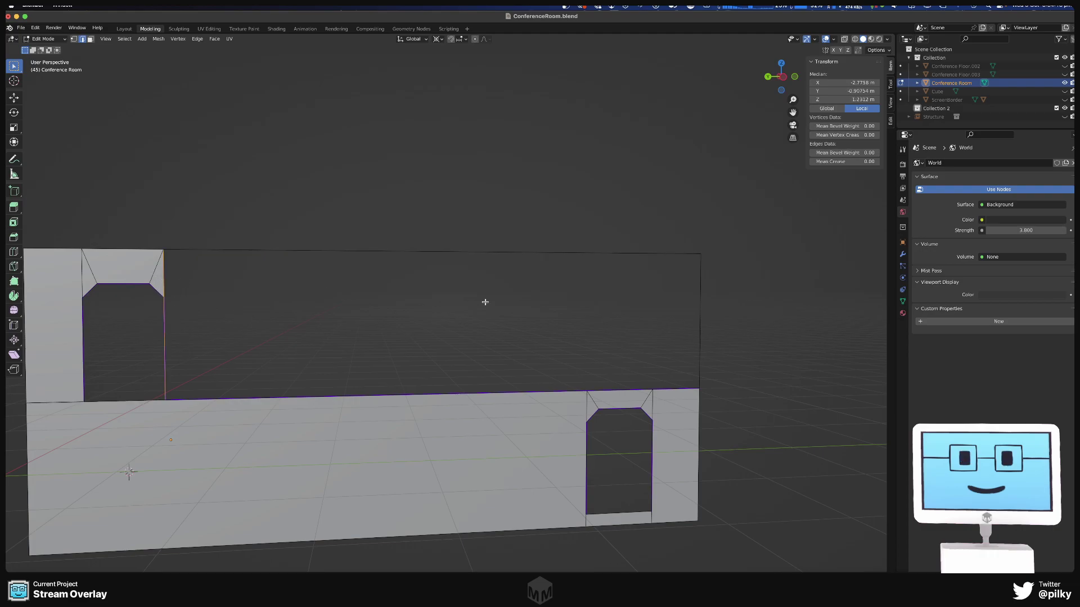
pyautogui.keyDown('shift'); pyautogui.click(700, 318); pyautogui.keyUp('shift')
pyautogui.press('f')
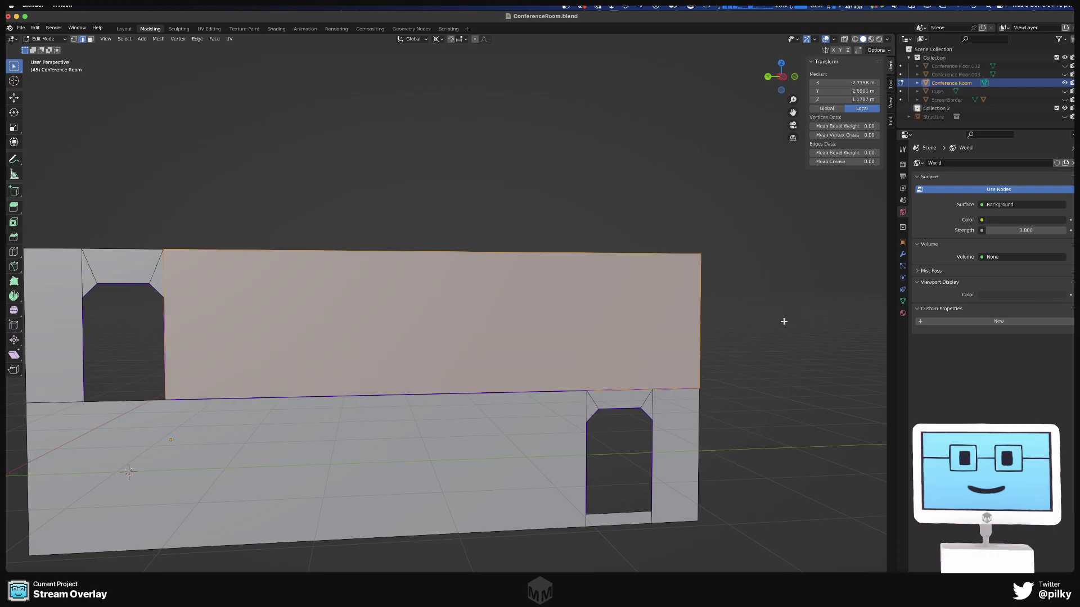
pyautogui.moveTo(771, 304); pyautogui.dragTo(705, 300, button='middle')
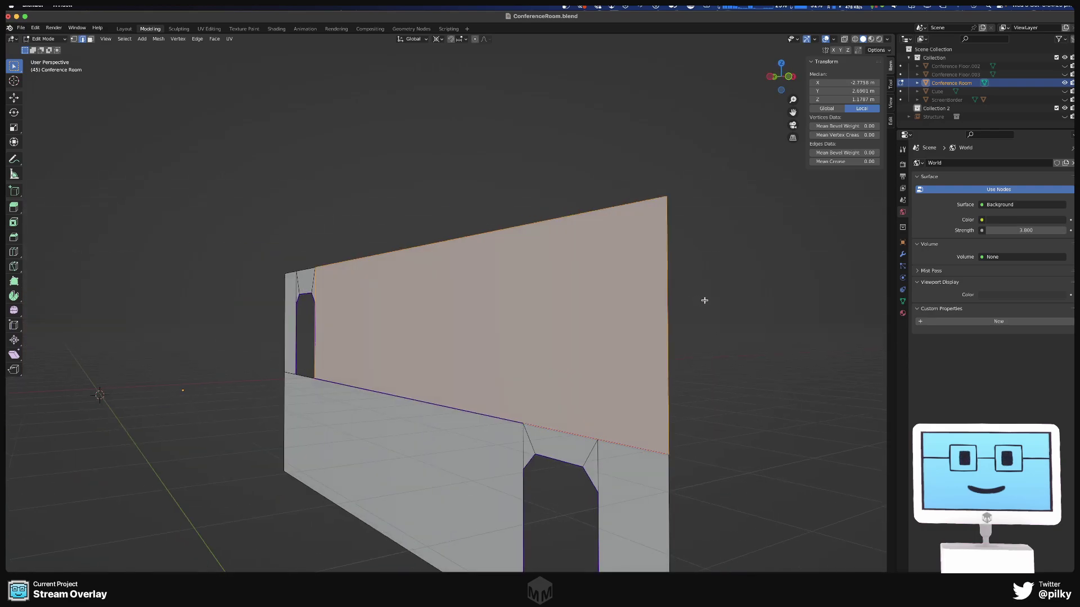
pyautogui.click(245, 468)
pyautogui.scroll(-5, 245, 467)
pyautogui.moveTo(243, 455); pyautogui.dragTo(287, 475, button='middle')
# - Reveal any hidden wall geometry, leave mesh editing and bring all hidden scene objects back into view
pyautogui.hotkey('alt', 'h')
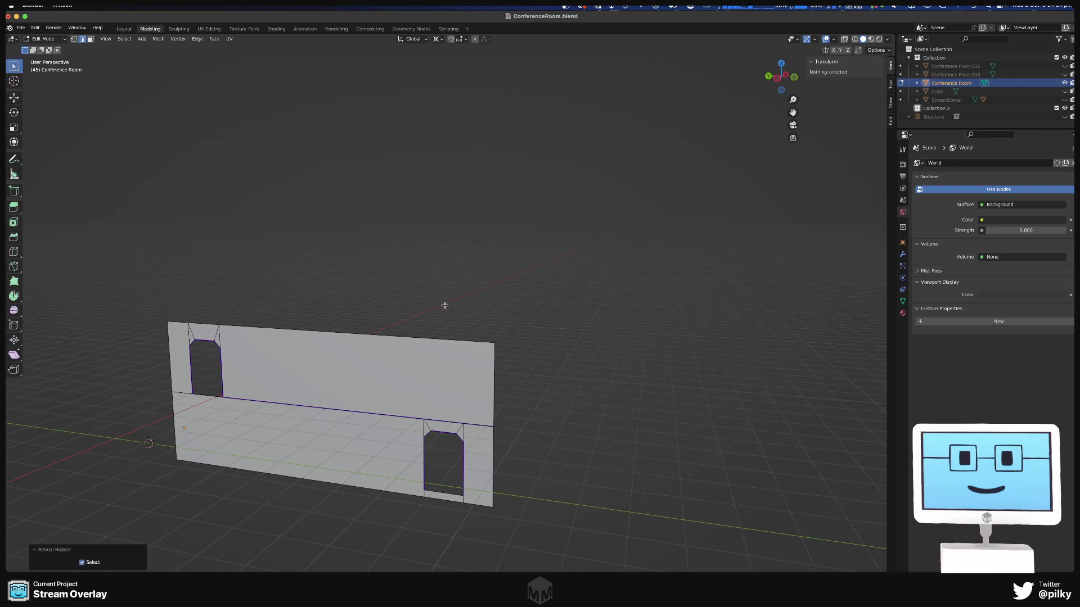
pyautogui.press('Tab')
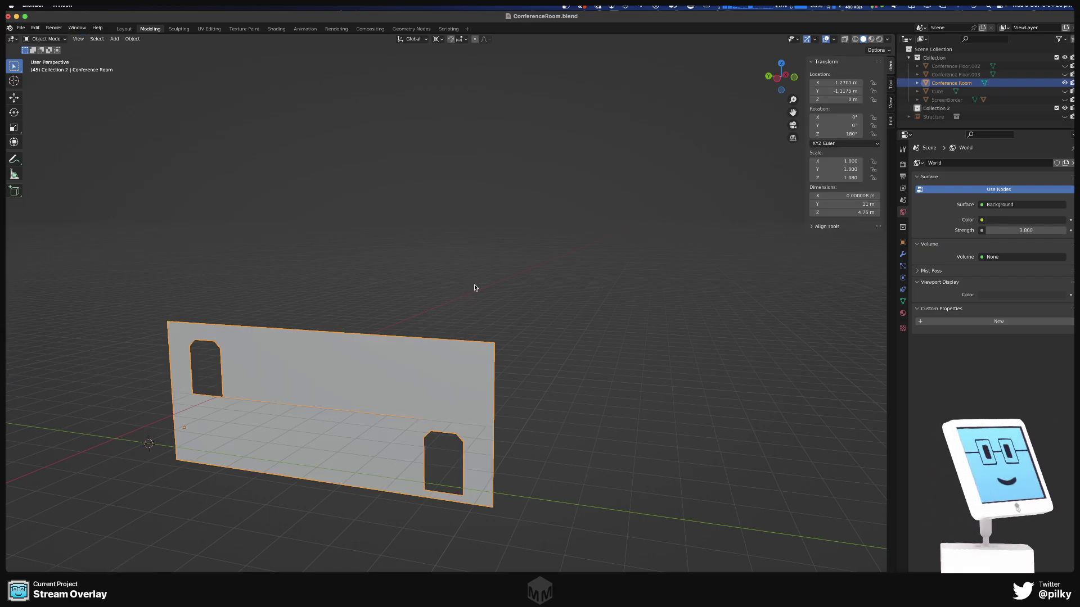
pyautogui.hotkey('alt', 'h')
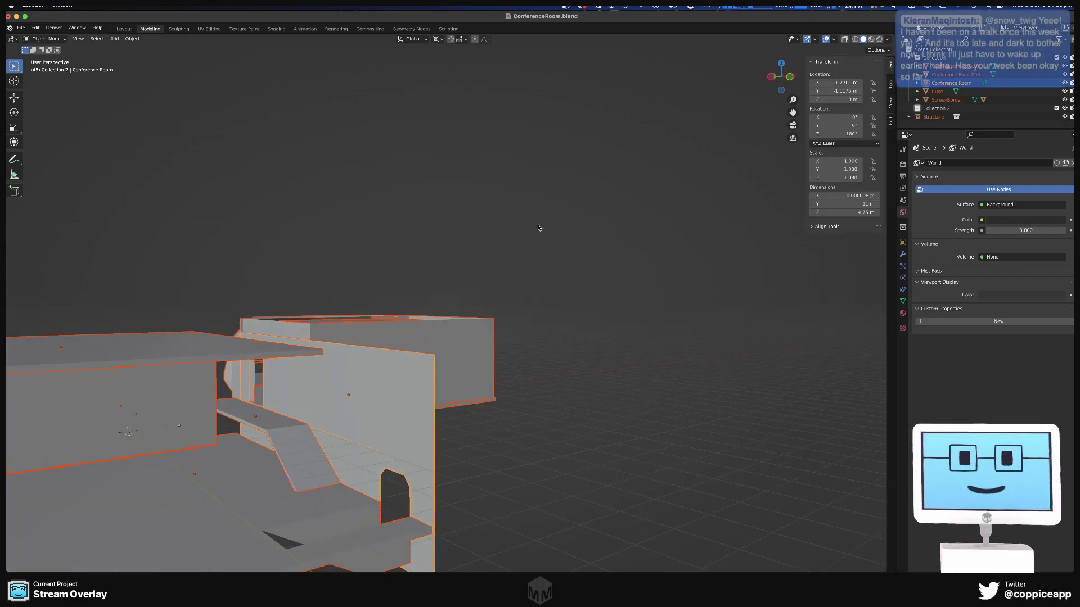
# - Examine from several sides and the front how the finished wall meets the floors, ramp, ceiling slab and adjoining structure
pyautogui.scroll(-5, 518, 223)
pyautogui.scroll(-3, 516, 212)
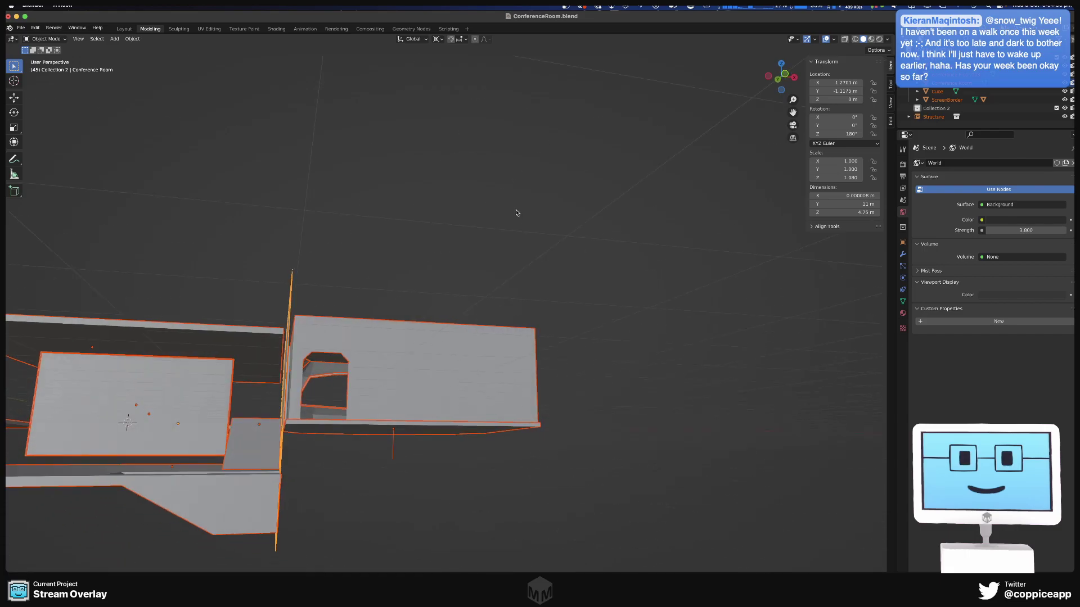
pyautogui.moveTo(516, 213); pyautogui.dragTo(537, 222, button='middle')
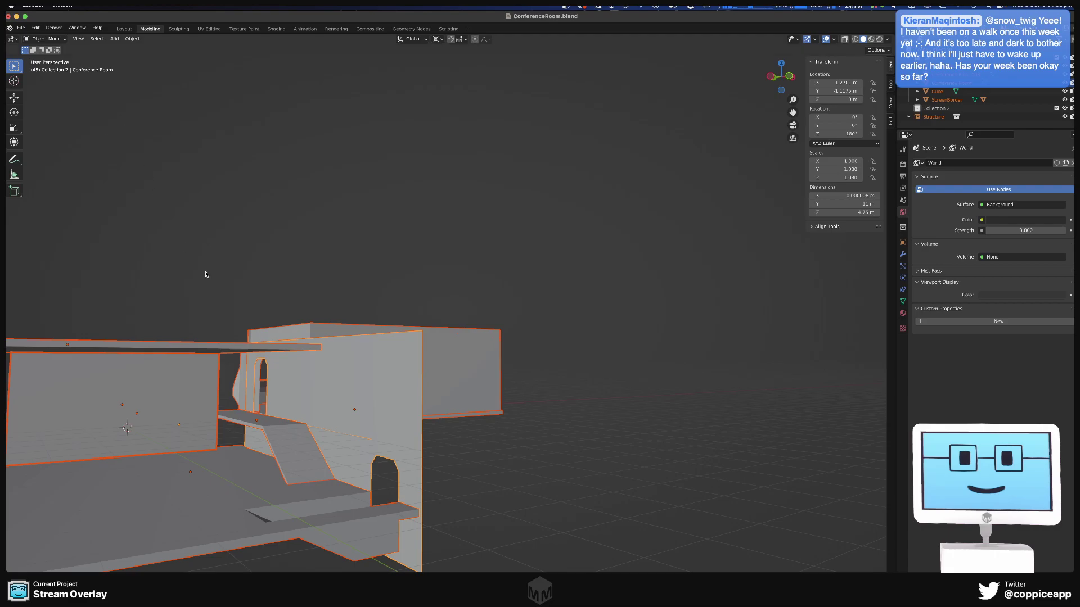
pyautogui.moveTo(206, 274); pyautogui.dragTo(572, 266, button='middle')
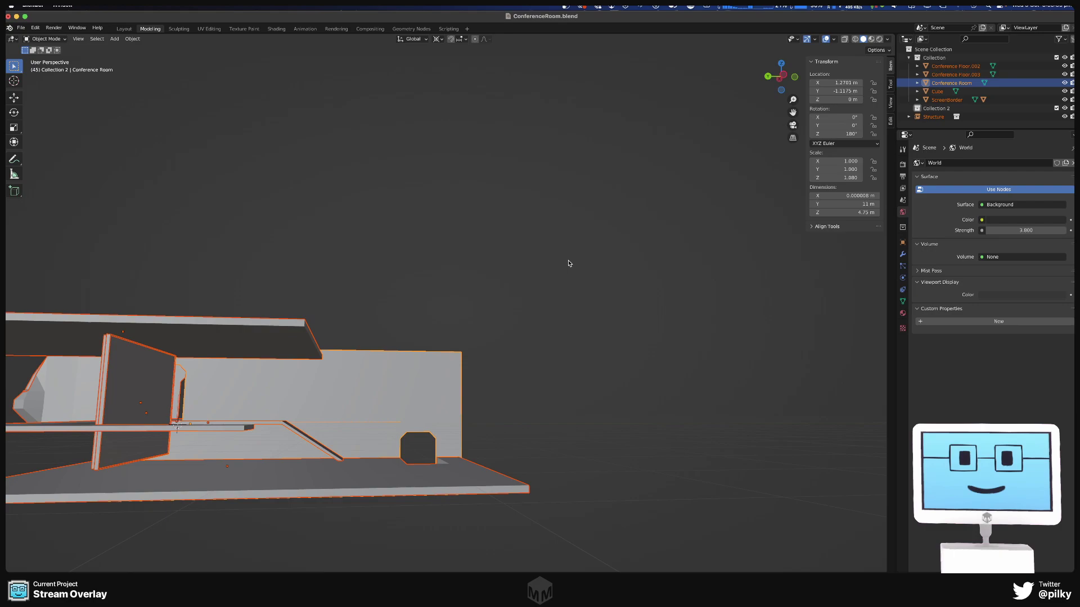
pyautogui.moveTo(564, 250); pyautogui.dragTo(602, 234, button='middle')
pyautogui.scroll(4, 562, 248)
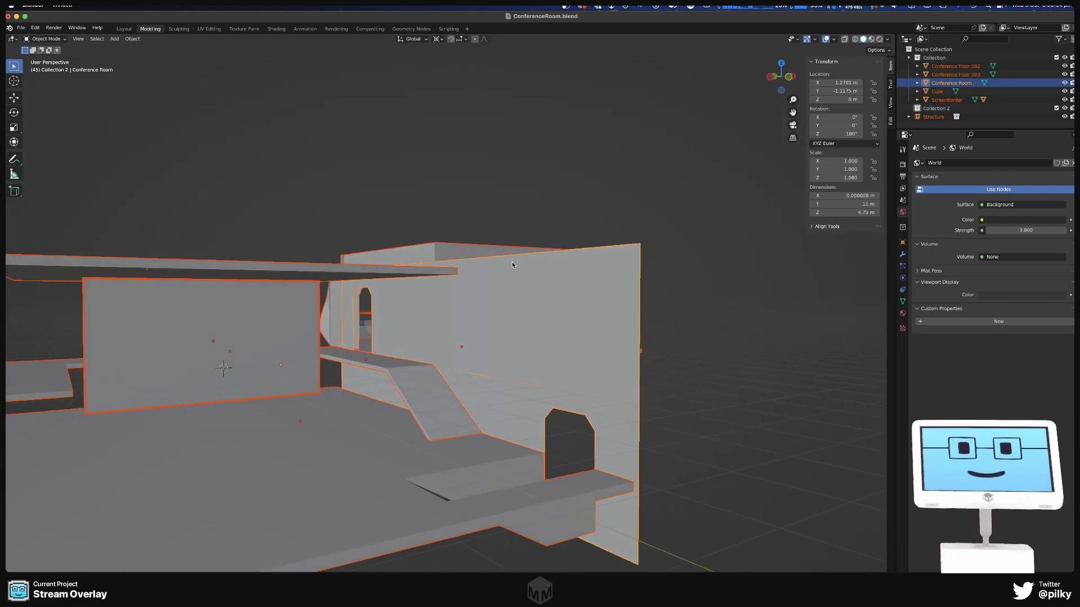
pyautogui.moveTo(512, 264); pyautogui.dragTo(716, 259, button='middle')
pyautogui.moveTo(707, 262); pyautogui.dragTo(567, 270, button='middle')
pyautogui.scroll(-5, 601, 250)
pyautogui.press('KP_1')
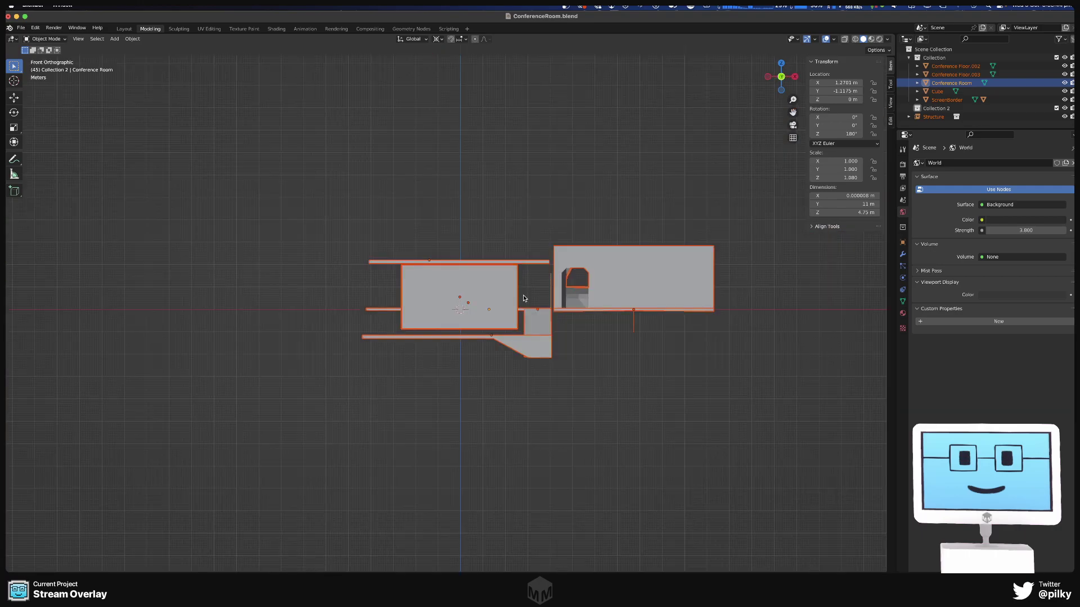
# - Lower the ScreenBorder object about 0.11 m along Z, between the ceiling slab and the lower floor
pyautogui.scroll(3, 601, 256)
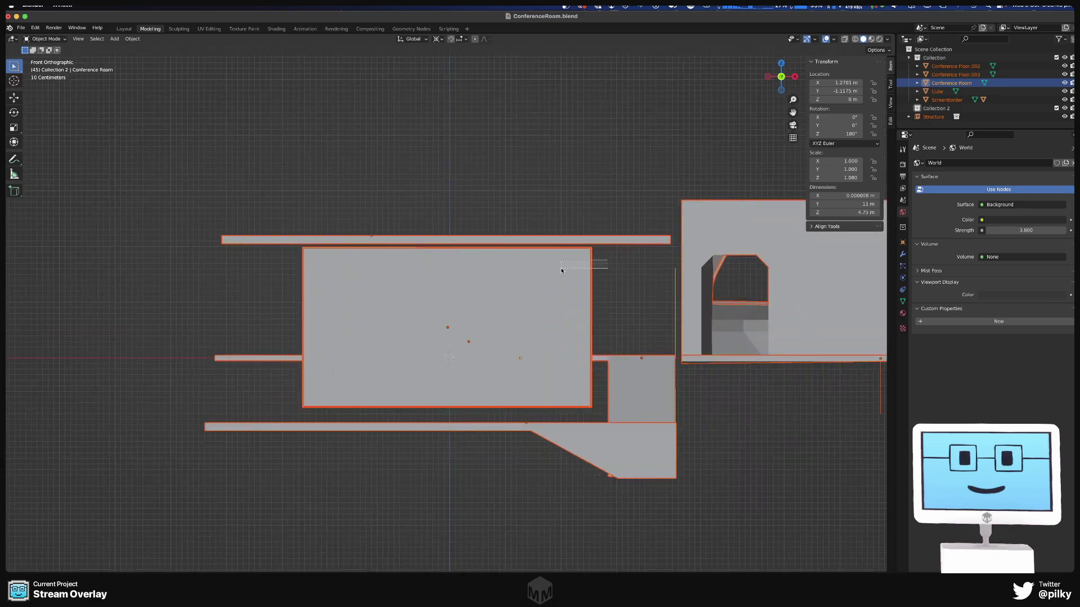
pyautogui.moveTo(562, 268); pyautogui.dragTo(561, 269)
pyautogui.press('g')
pyautogui.press('z')
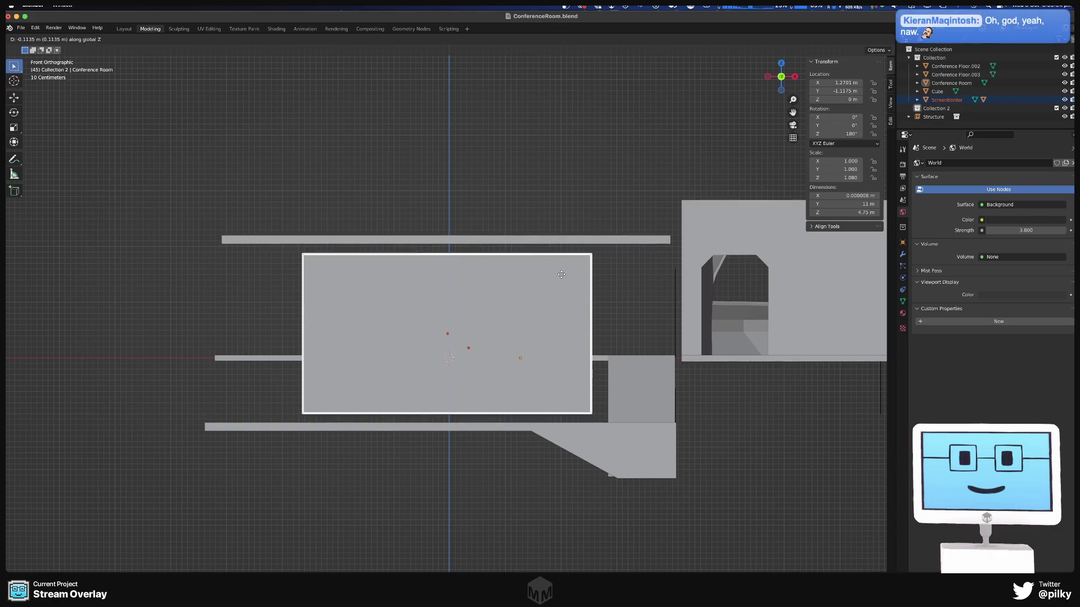
pyautogui.click(562, 275)
# - Move the ceiling slab, Conference Floor.002, along Y to about -4.85 m so it extends over the wall's lower-doorway end
pyautogui.moveTo(544, 183); pyautogui.dragTo(657, 188, button='middle')
pyautogui.press('KP_3')
pyautogui.press('Tab')
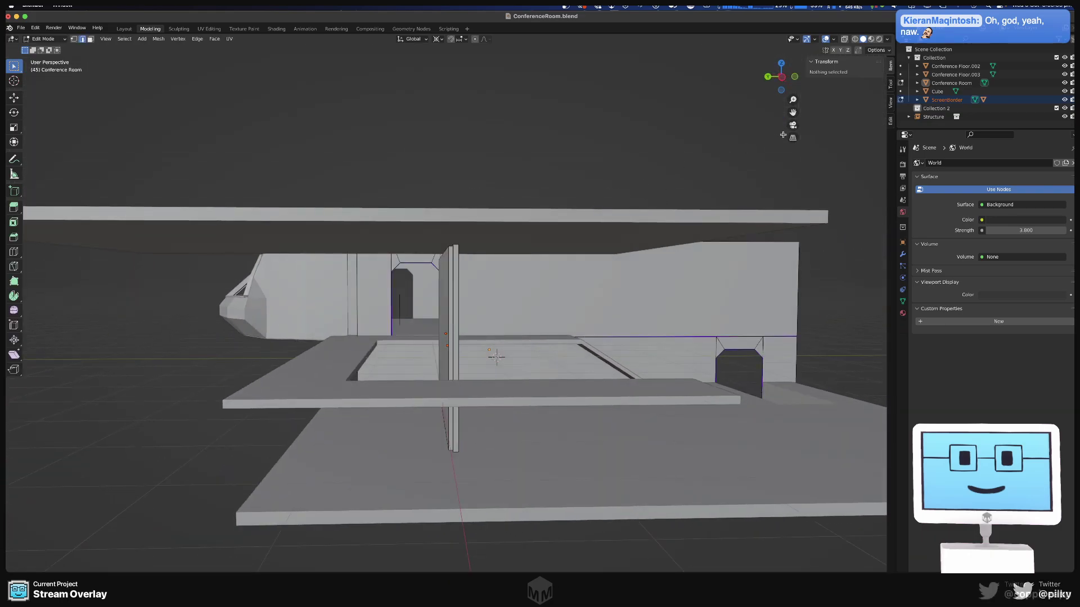
pyautogui.moveTo(553, 173); pyautogui.dragTo(466, 187, button='middle')
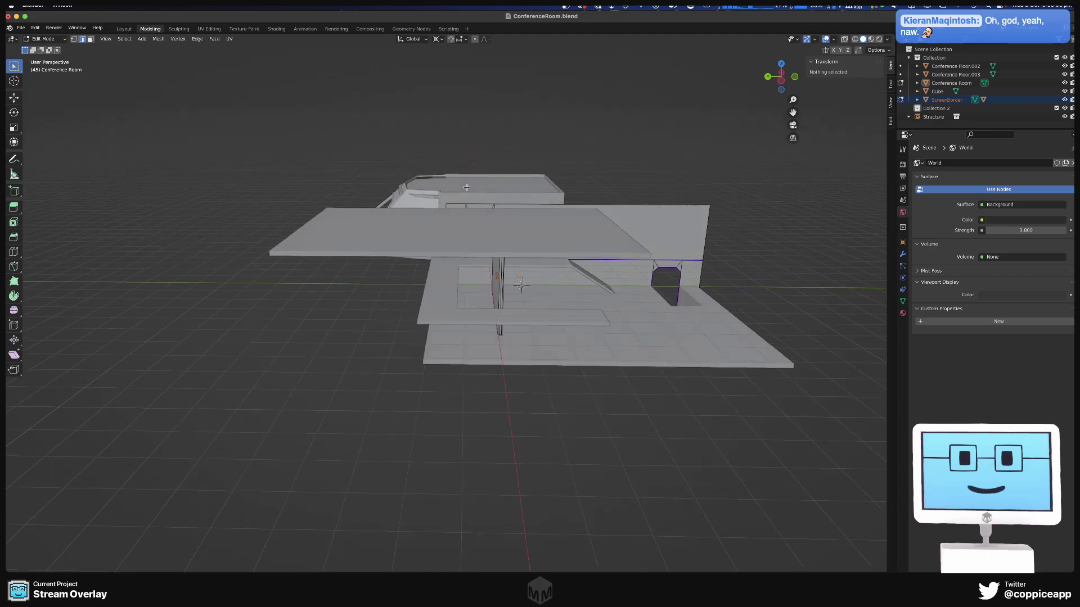
pyautogui.press('Tab')
pyautogui.click(386, 220)
pyautogui.press('g')
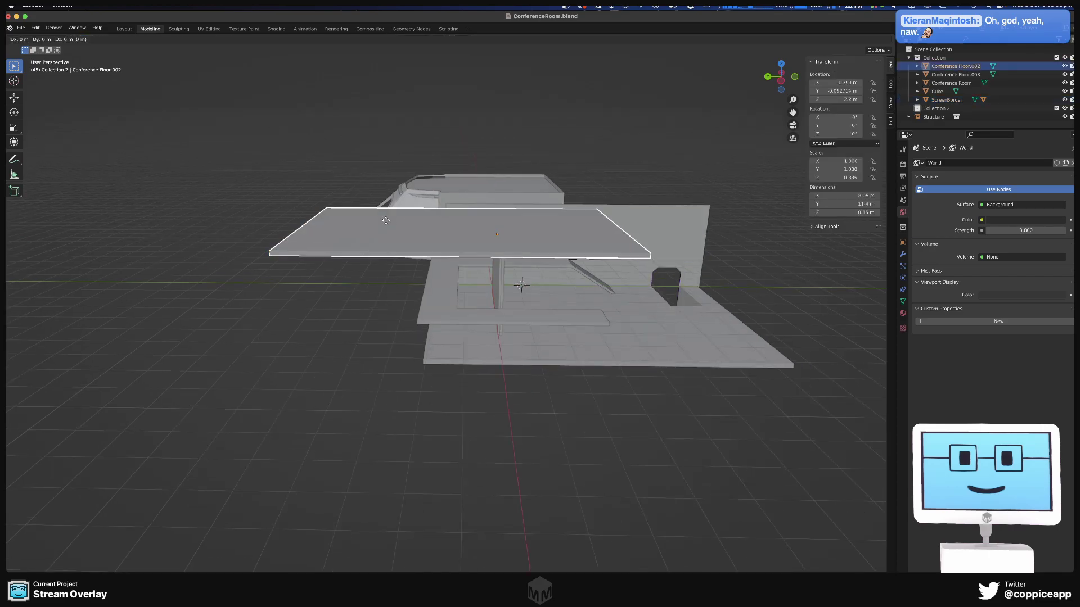
pyautogui.press('y')
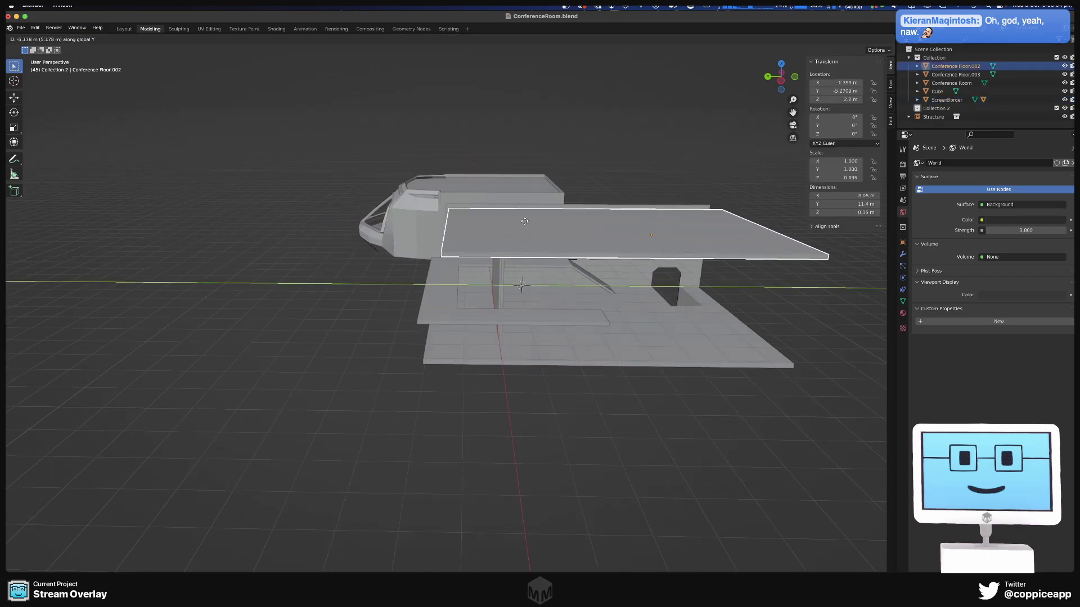
pyautogui.click(515, 223)
# - Hide the ceiling slab and the mid-level walkway with its ramp
pyautogui.press('h')
pyautogui.moveTo(515, 223); pyautogui.dragTo(366, 252, button='middle')
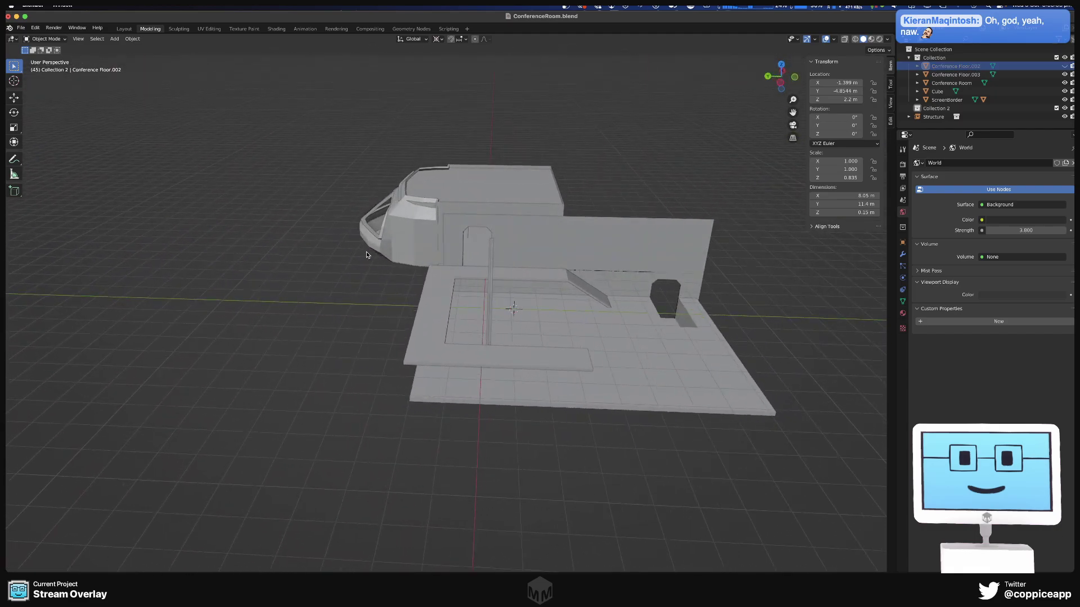
pyautogui.click(430, 308)
pyautogui.press('h')
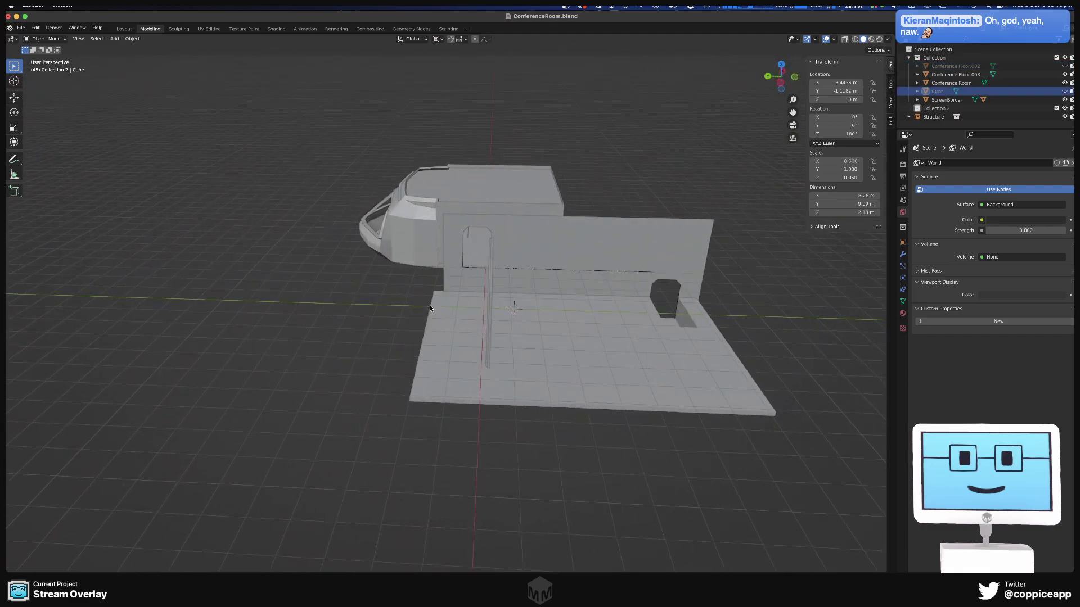
# - Open the lower floor slab, Conference Floor.003, for mesh editing and select its narrow end face behind the screen
pyautogui.moveTo(486, 311); pyautogui.dragTo(420, 406, button='middle')
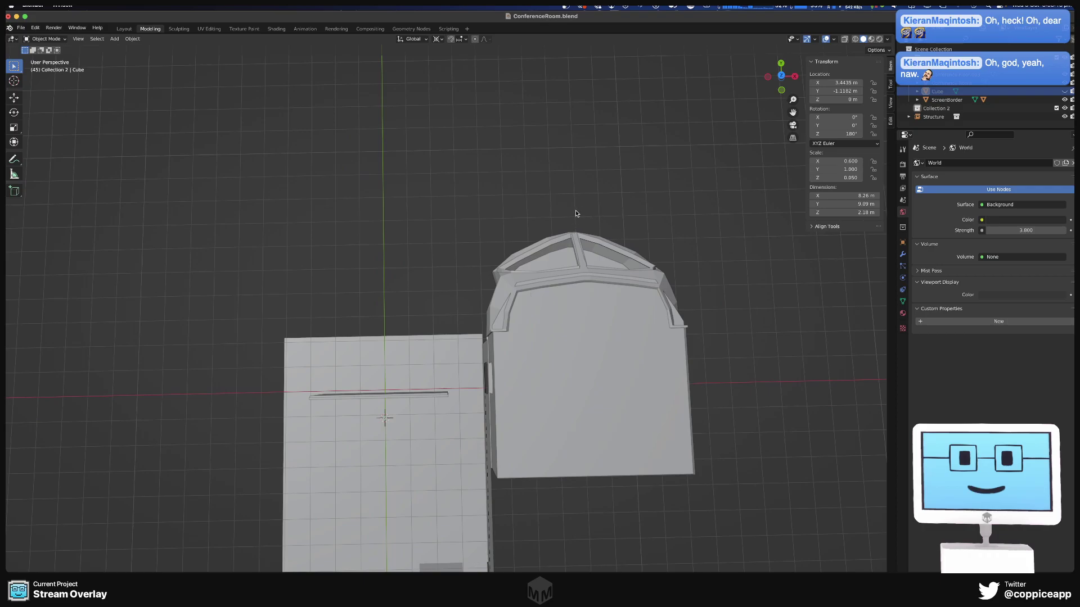
pyautogui.scroll(3, 526, 248)
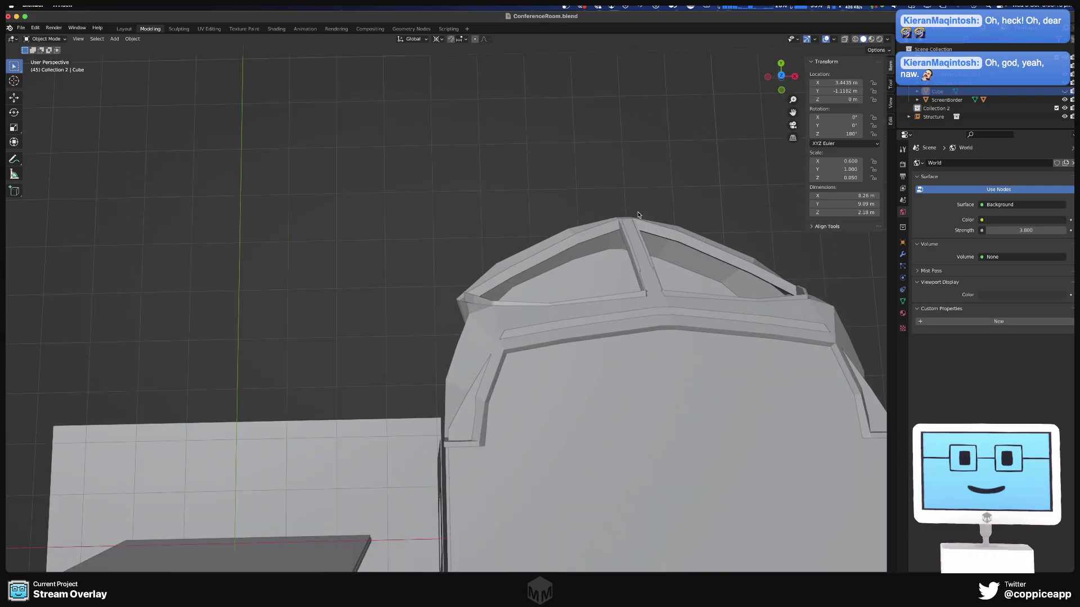
pyautogui.moveTo(490, 270); pyautogui.dragTo(487, 284, button='middle')
pyautogui.scroll(-4, 490, 277)
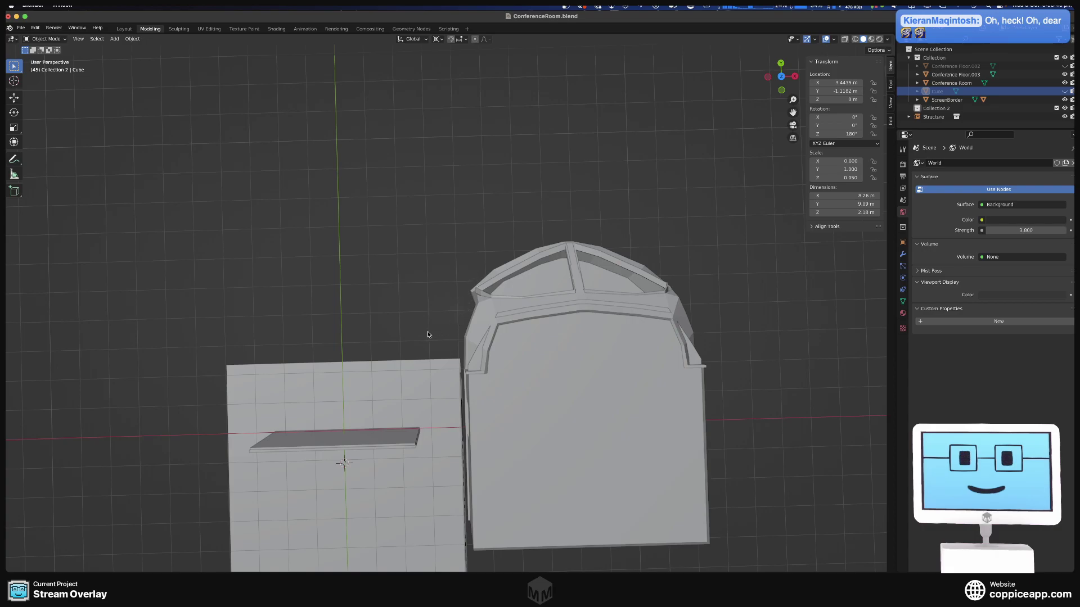
pyautogui.keyDown('shift'); pyautogui.moveTo(424, 336); pyautogui.dragTo(483, 275, button='middle'); pyautogui.keyUp('shift')
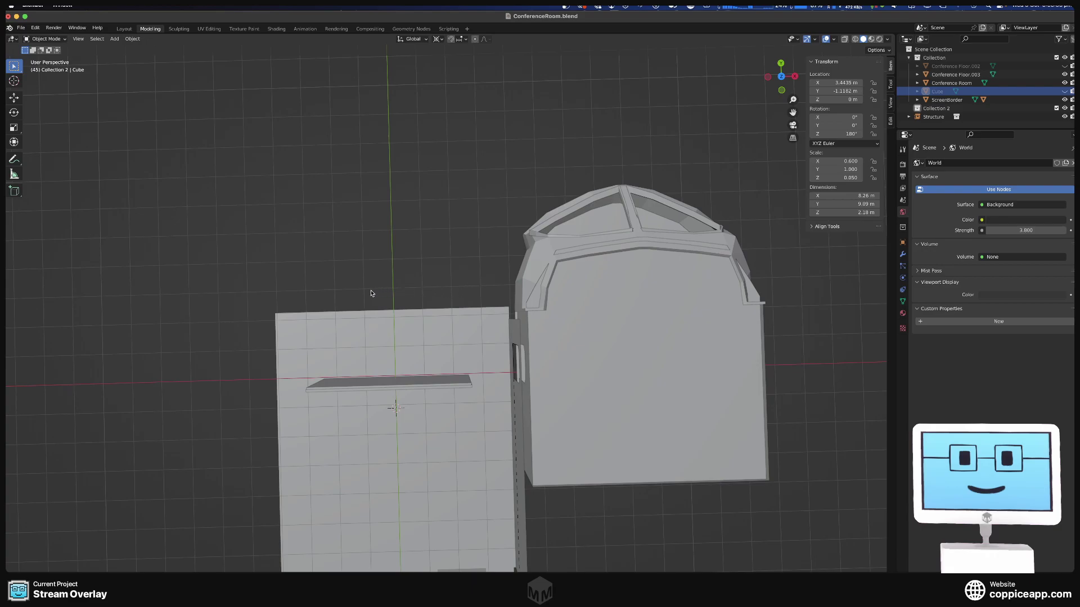
pyautogui.scroll(3, 366, 289)
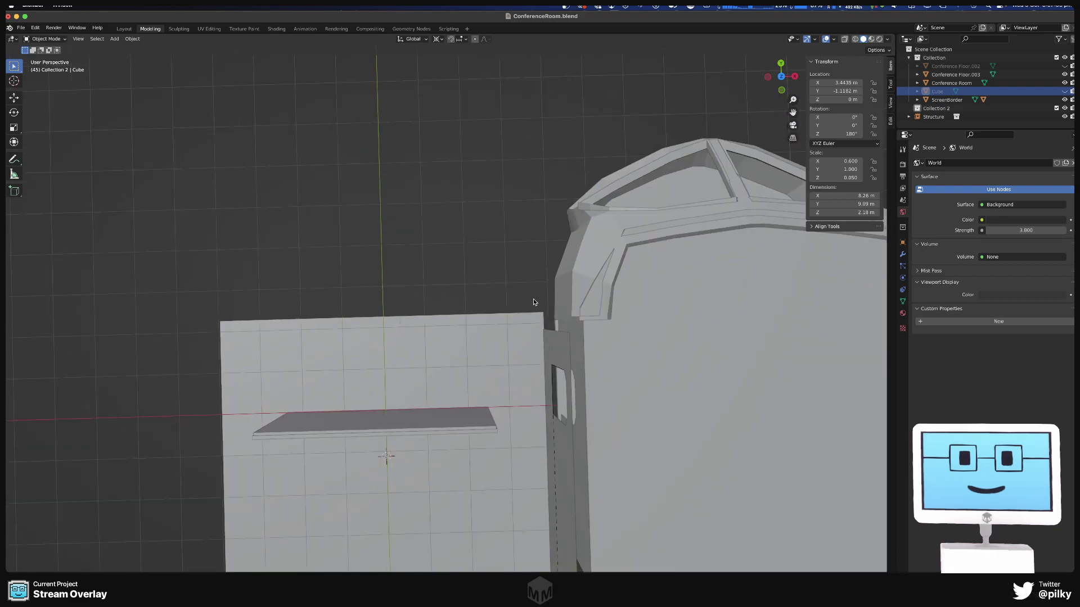
pyautogui.click(427, 337)
pyautogui.scroll(2, 339, 309)
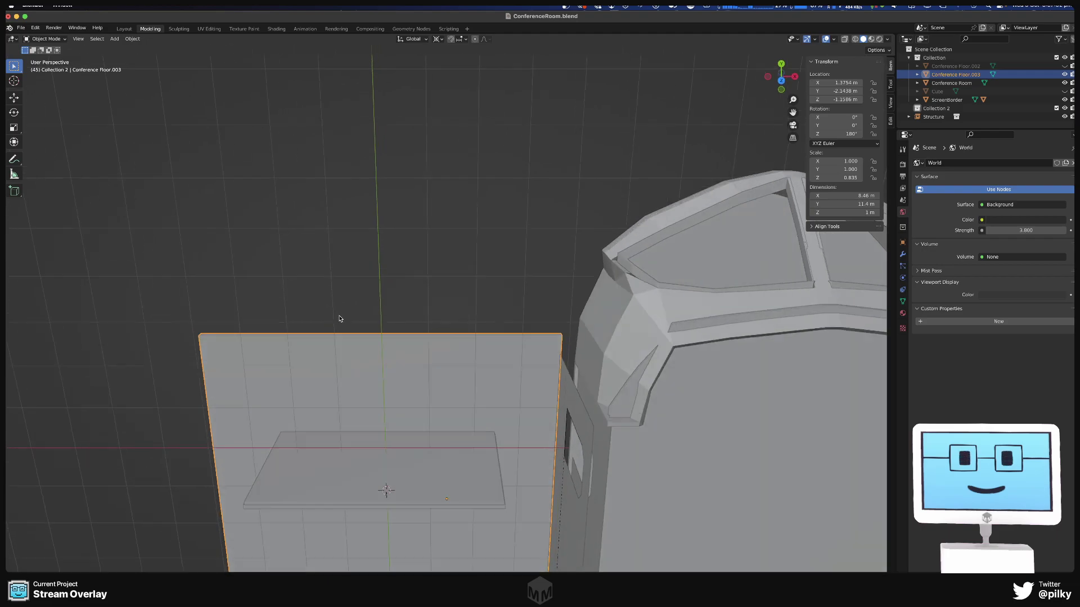
pyautogui.moveTo(339, 319); pyautogui.dragTo(337, 340, button='middle')
pyautogui.press('Tab')
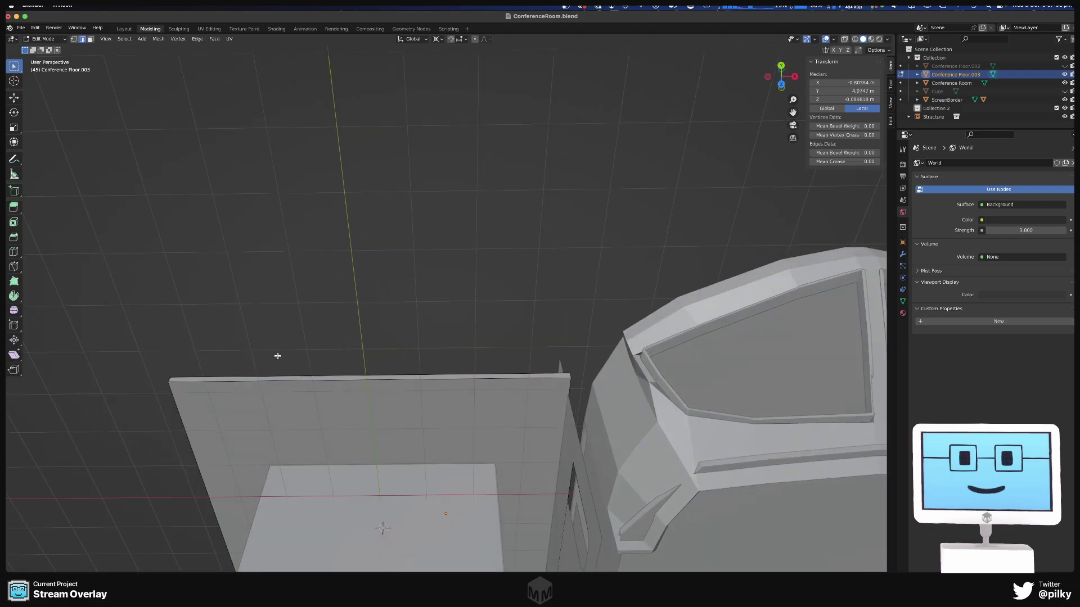
pyautogui.click(376, 377)
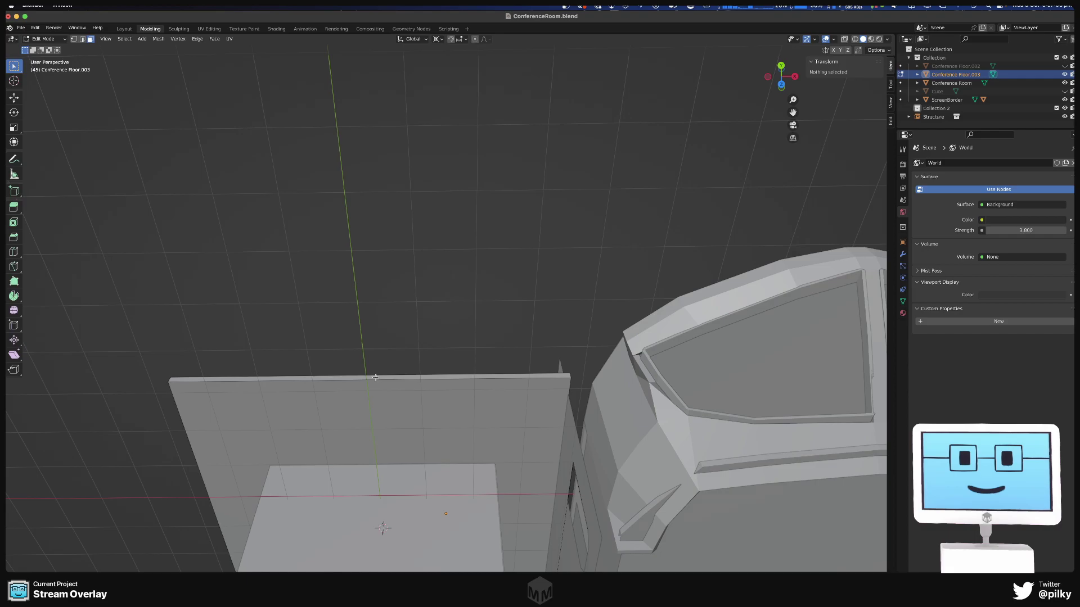
pyautogui.keyDown('alt'); pyautogui.click(375, 379); pyautogui.keyUp('alt')
# - Set the selected floor end face's local Y coordinate to -4.5 m
pyautogui.moveTo(419, 331); pyautogui.dragTo(421, 282, button='middle')
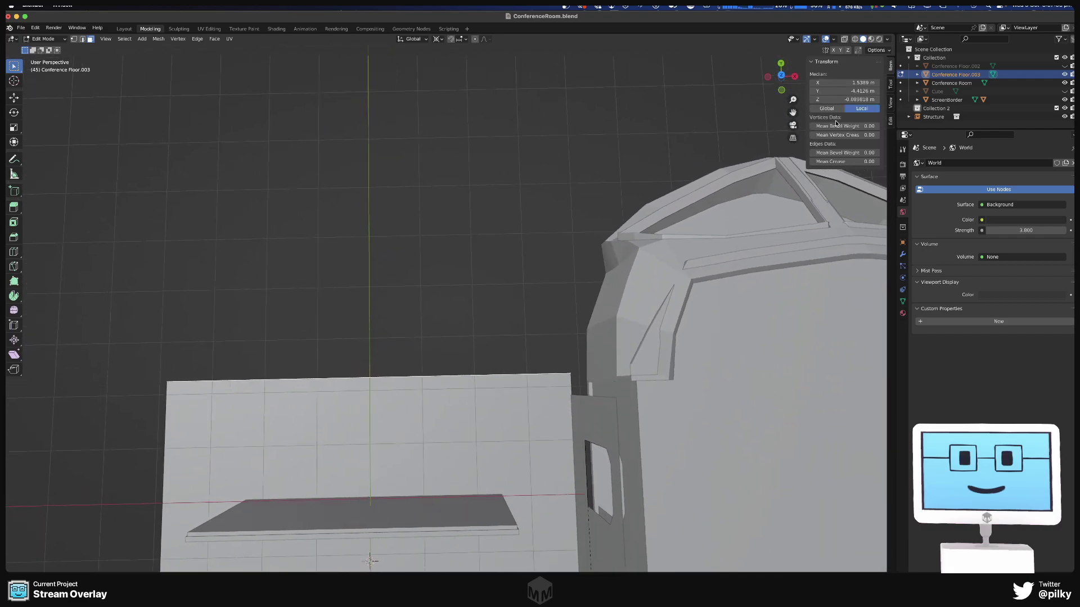
pyautogui.click(870, 99)
pyautogui.press('Escape')
pyautogui.click(869, 85)
pyautogui.press('Tab')
pyautogui.press('BackSpace')
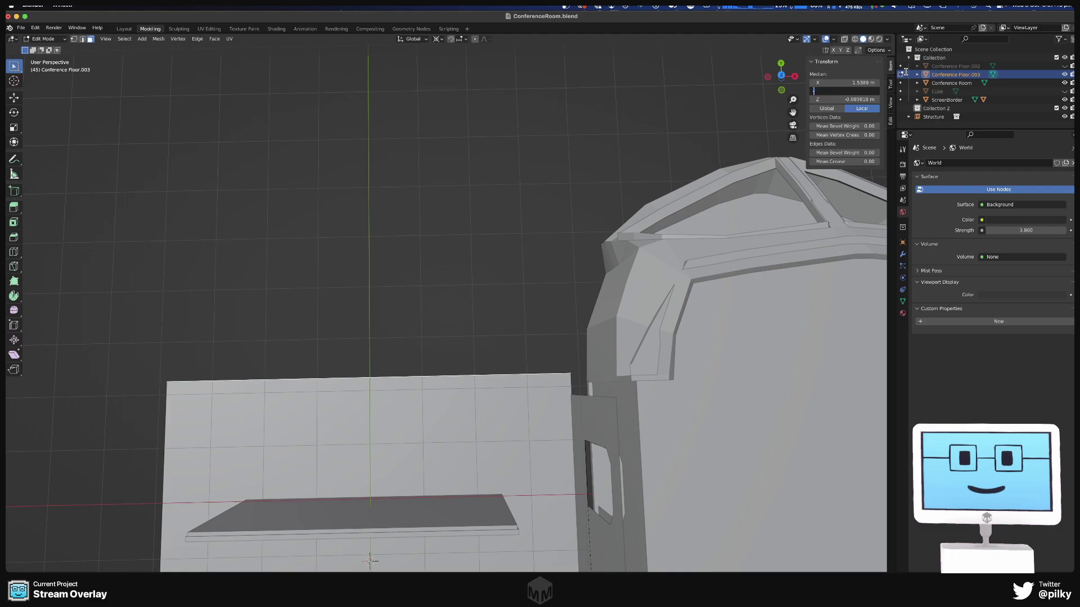
pyautogui.write('-4.5')
pyautogui.press('Return')
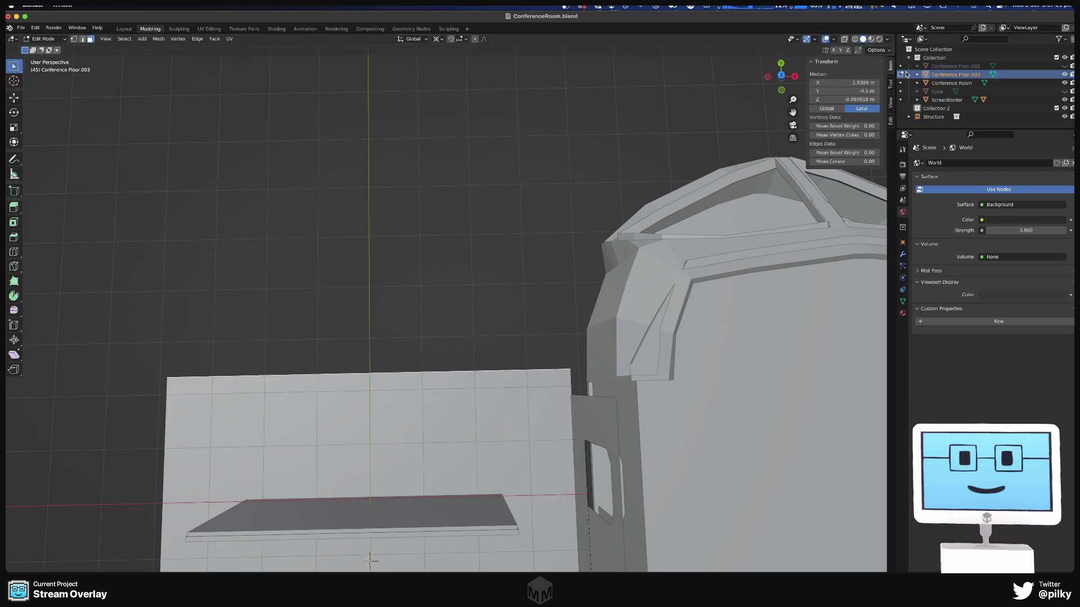
# - Extend the lower floor behind the screen by setting the selected end face's local Y coordinate to -5 m, checking from above
pyautogui.press('KP_1')
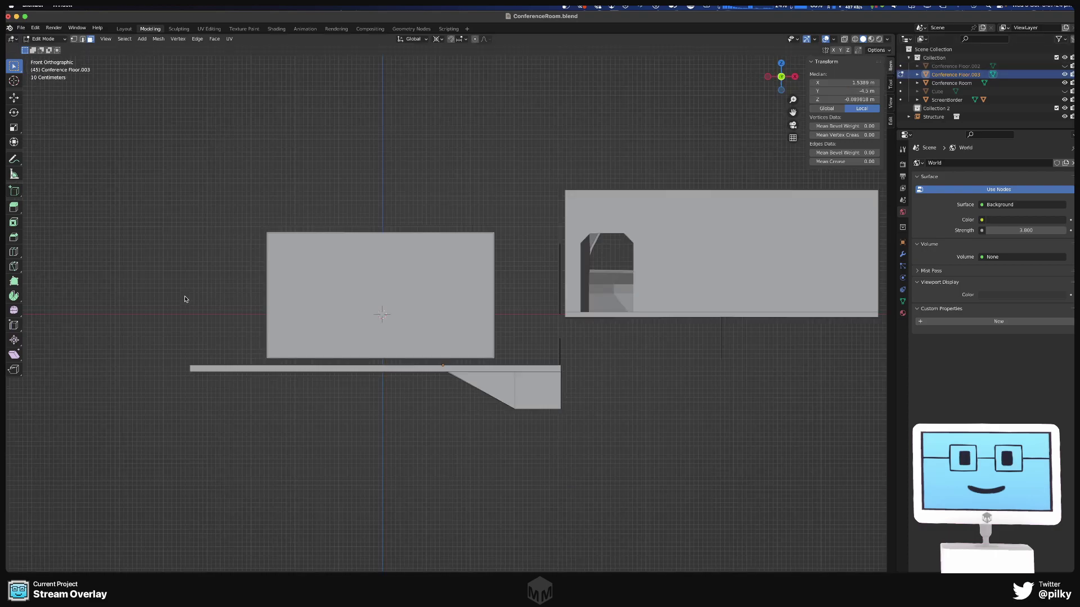
pyautogui.press('KP_7')
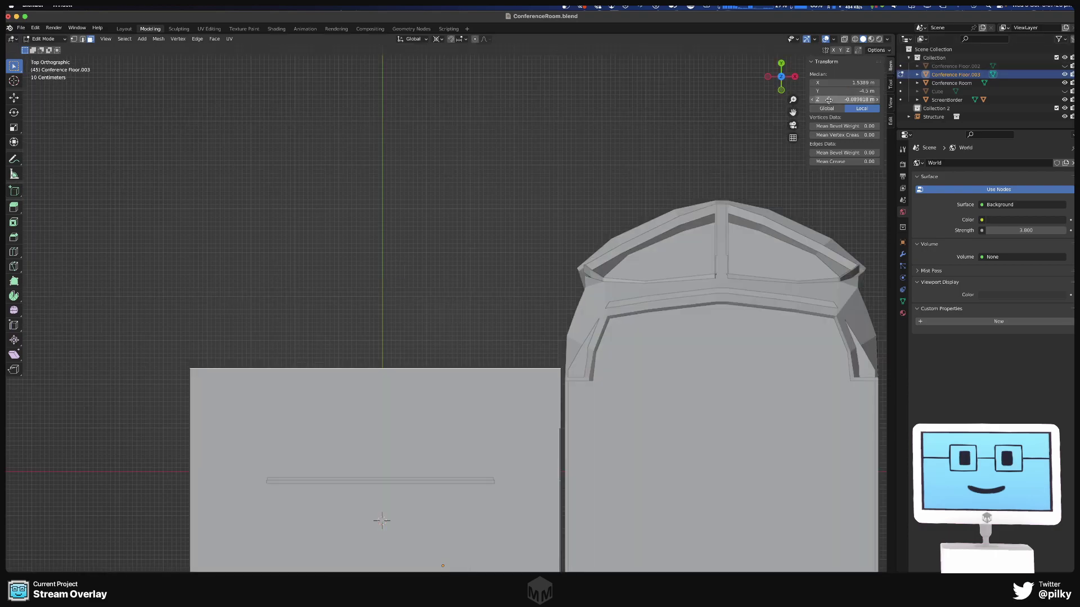
pyautogui.click(854, 93)
pyautogui.write('-5')
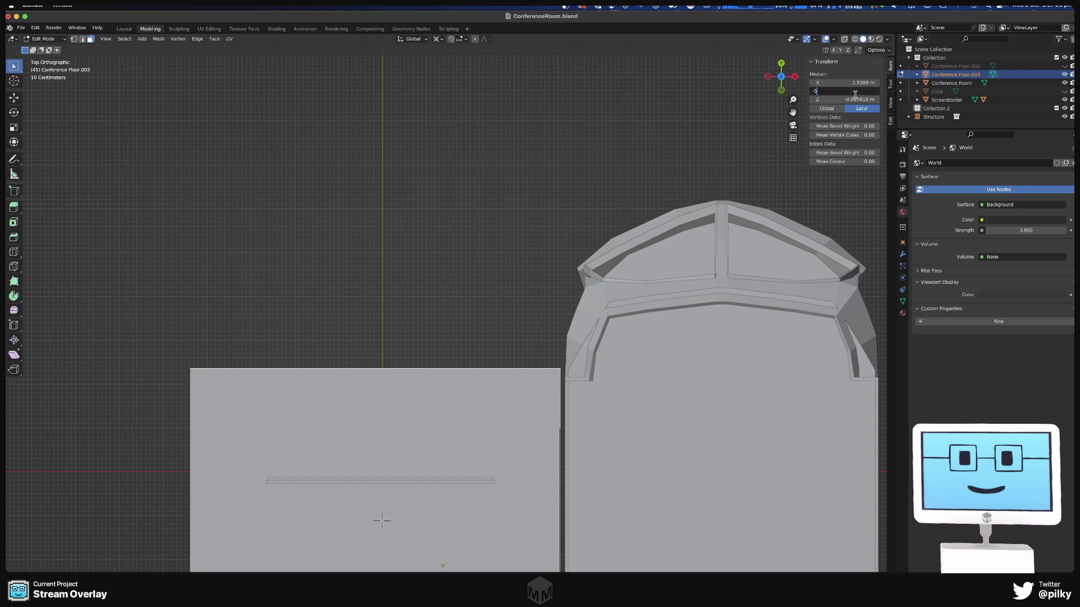
pyautogui.press('Return')
pyautogui.scroll(-2, 478, 257)
pyautogui.scroll(-2, 479, 257)
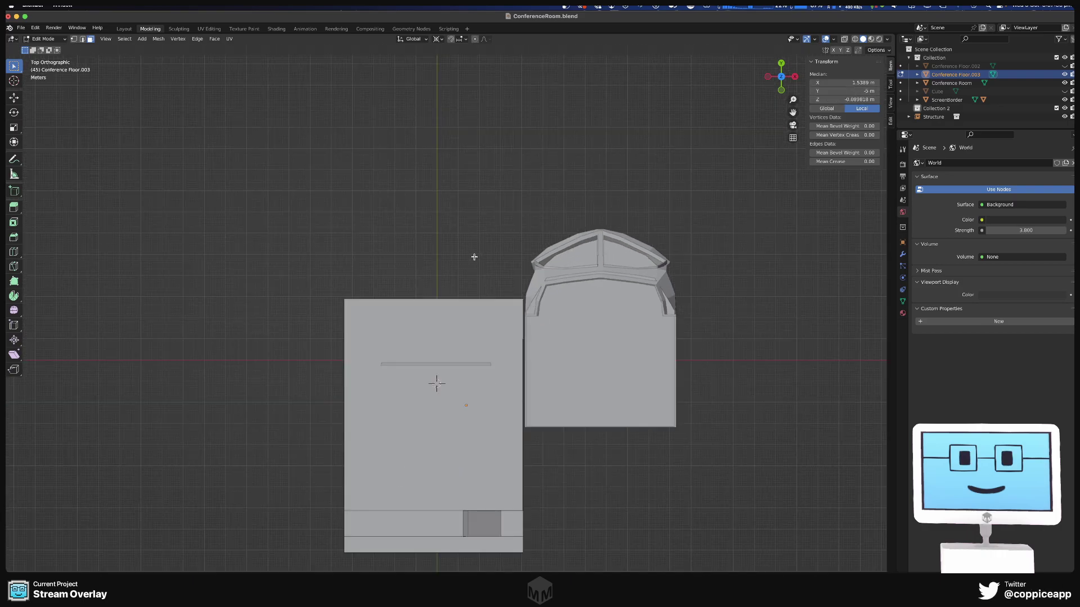
pyautogui.scroll(1, 482, 278)
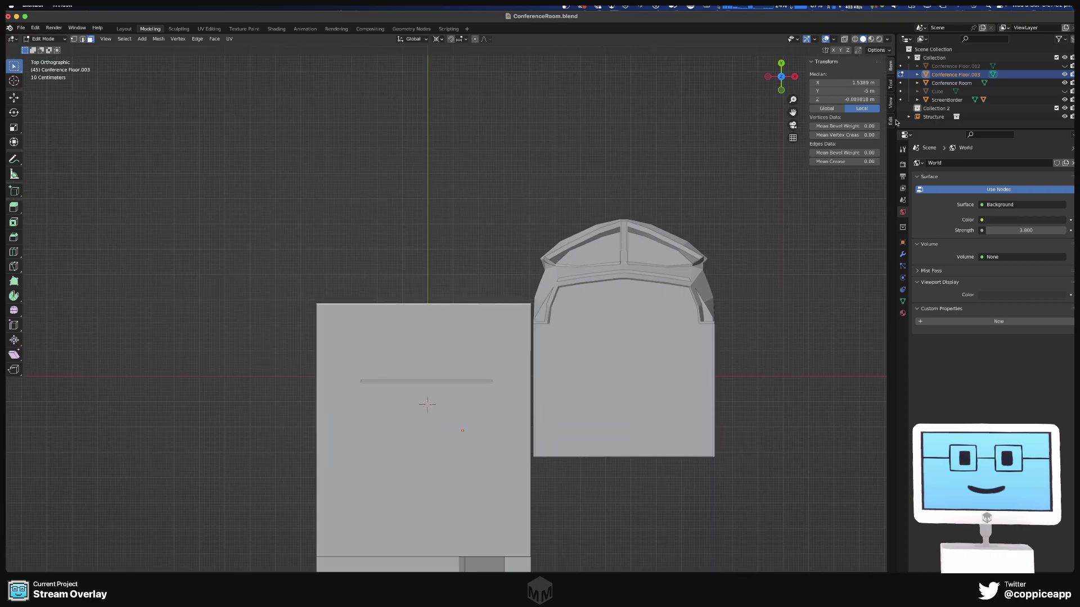
# - Switch the selected floor end face's coordinates to global and set its Y coordinate to 3 m
pyautogui.click(827, 109)
pyautogui.doubleClick(844, 90)
pyautogui.write('3')
pyautogui.press('Return')
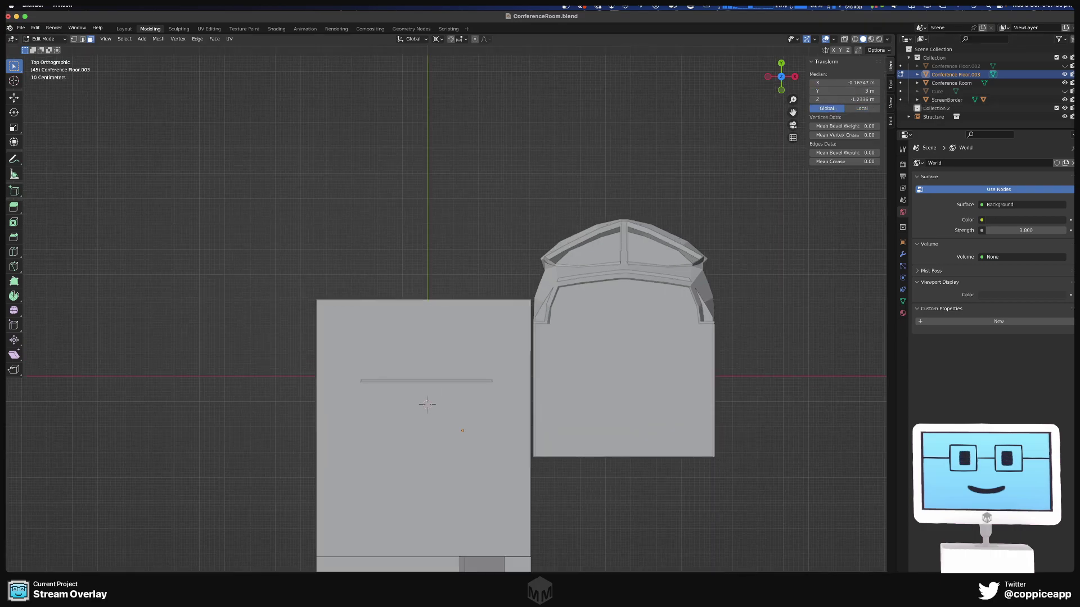
pyautogui.scroll(3, 419, 245)
pyautogui.scroll(-4, 420, 246)
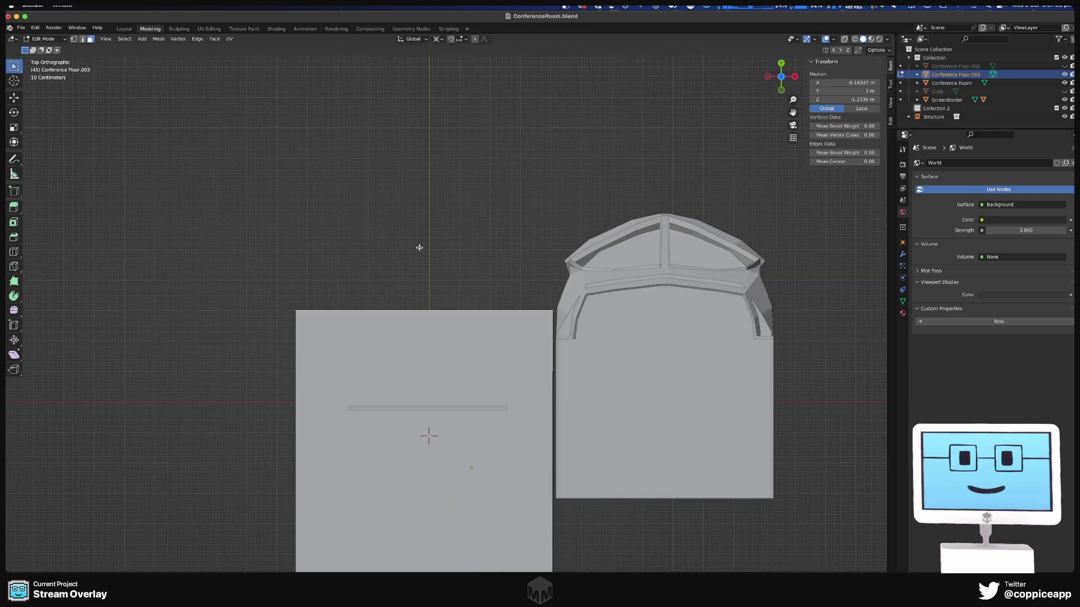
# - Leave mesh editing and apply rotation and scale to the lower floor, the screen border and the Conference Room wall
pyautogui.press('Tab')
pyautogui.moveTo(313, 244); pyautogui.dragTo(492, 493)
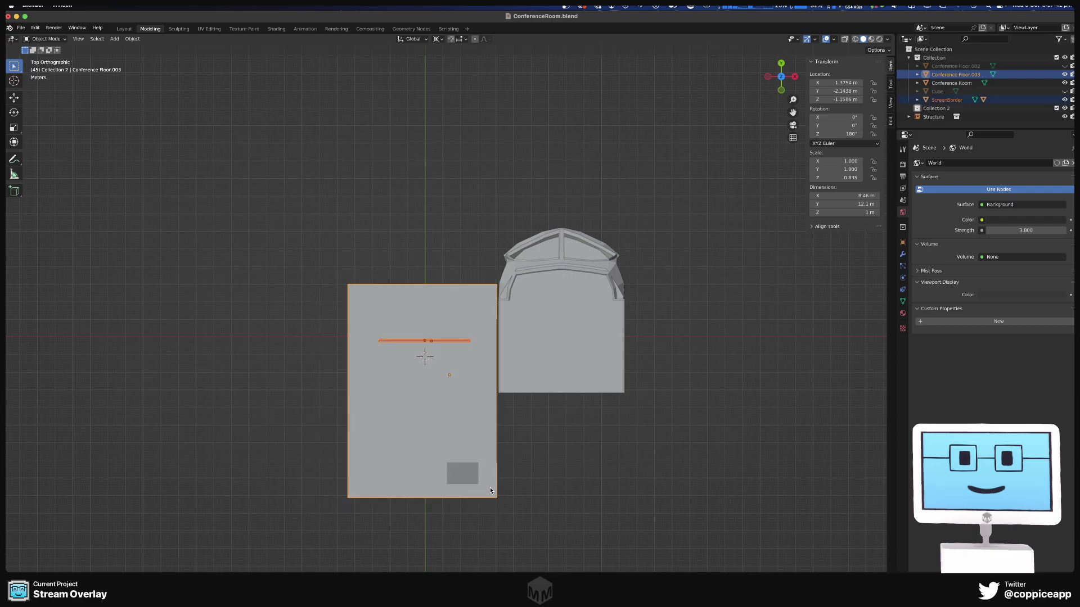
pyautogui.moveTo(493, 492); pyautogui.dragTo(531, 392, button='middle')
pyautogui.keyDown('shift'); pyautogui.click(527, 392); pyautogui.keyUp('shift')
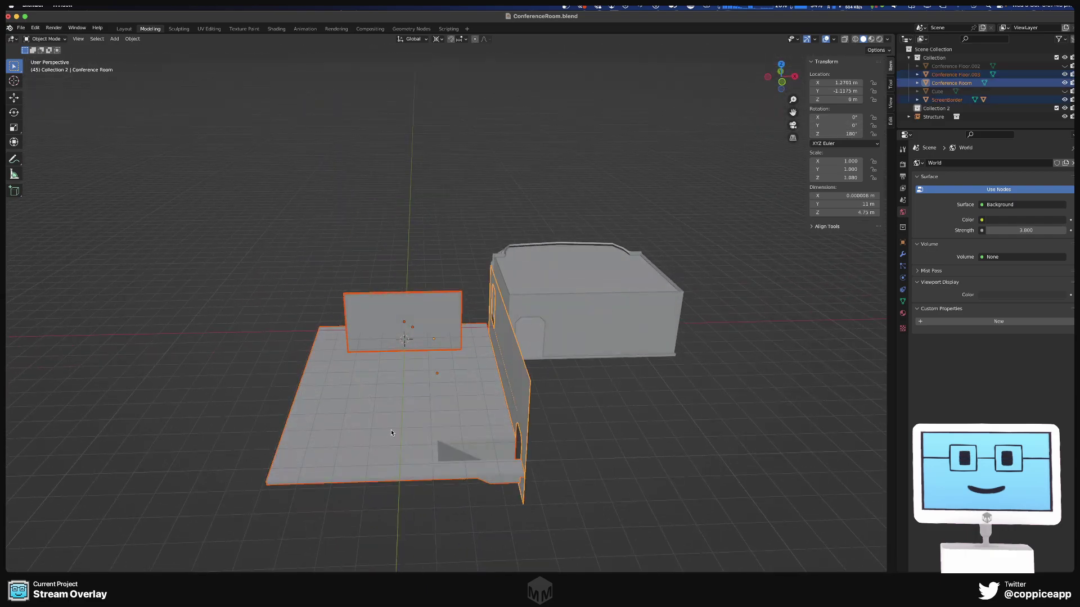
pyautogui.hotkey('ctrl', 'a')
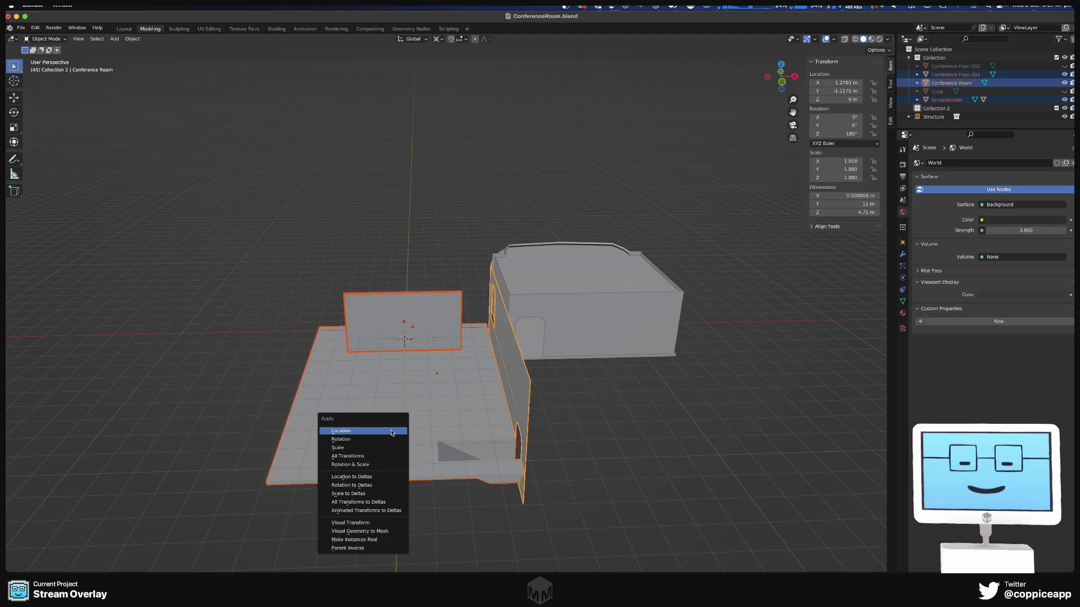
pyautogui.click(393, 465)
pyautogui.moveTo(437, 369); pyautogui.dragTo(428, 392, button='middle')
pyautogui.click(478, 202)
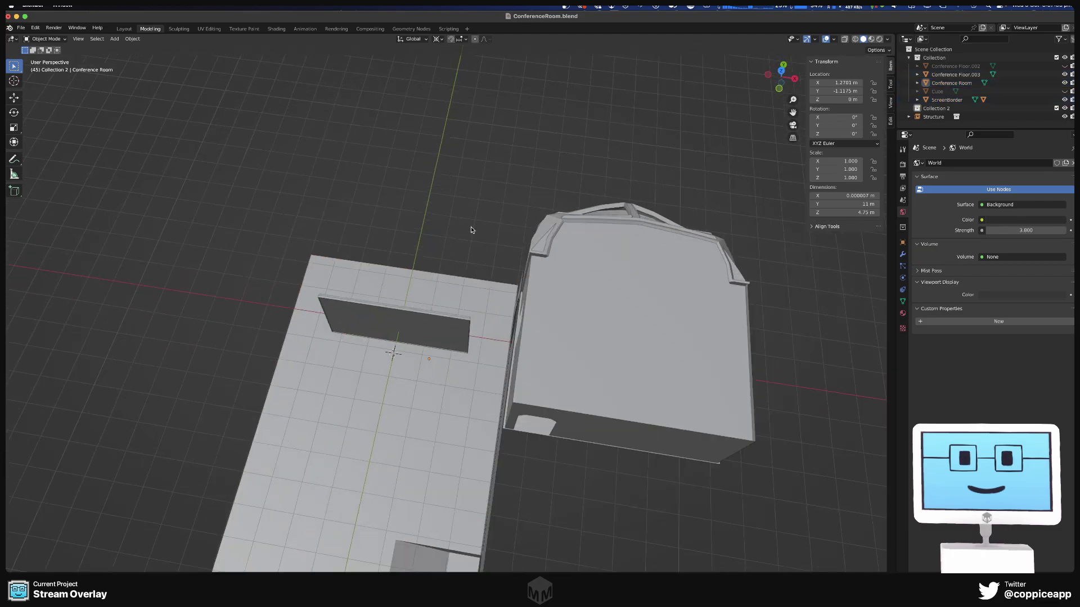
# - Select the lower floor slab and examine how its end edge lines up with the neighbouring structure, also from above
pyautogui.moveTo(471, 230); pyautogui.dragTo(491, 278, button='middle')
pyautogui.click(491, 279)
pyautogui.scroll(5, 491, 278)
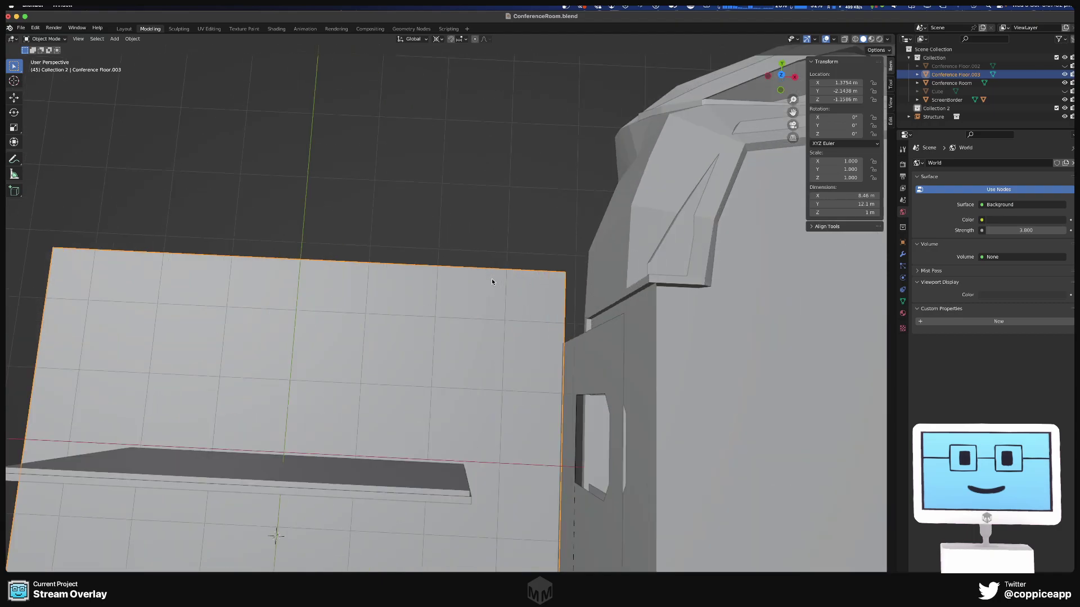
pyautogui.scroll(-8, 492, 281)
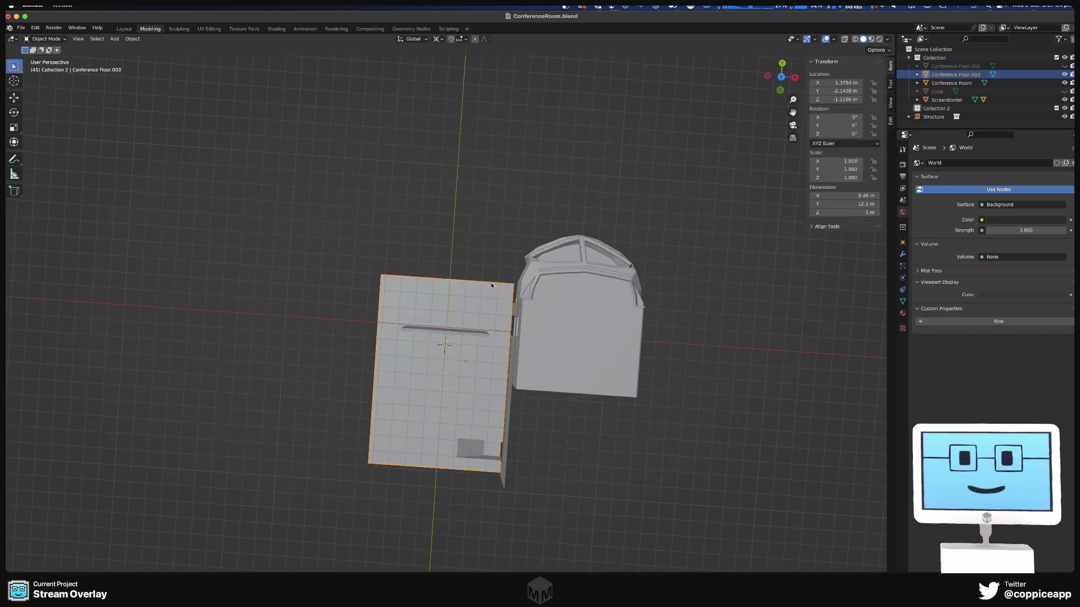
pyautogui.press('KP_1')
pyautogui.press('KP_7')
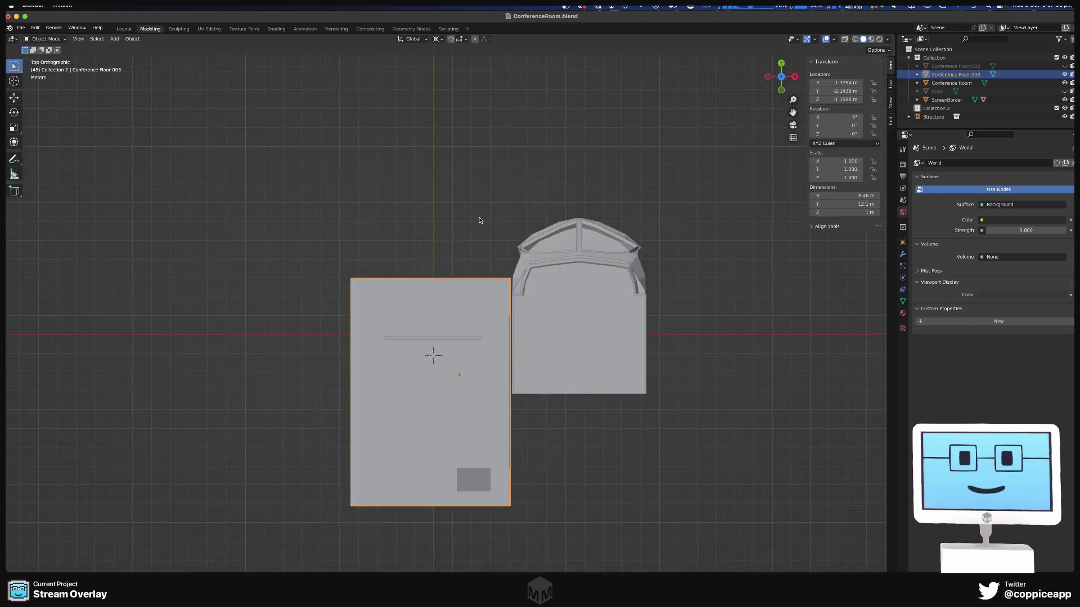
pyautogui.scroll(4, 492, 234)
pyautogui.scroll(-2, 492, 234)
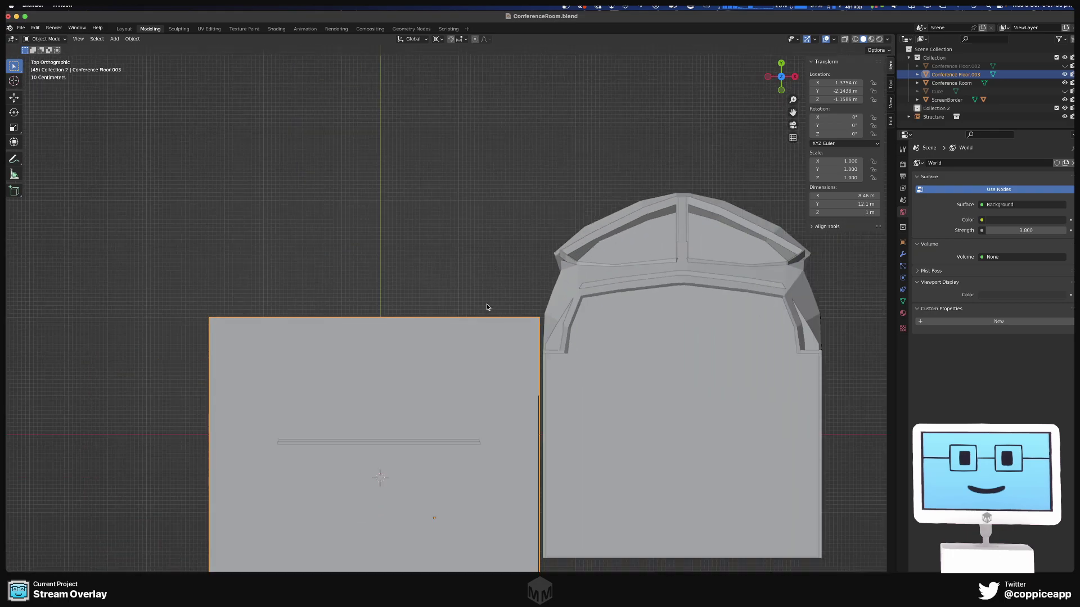
pyautogui.moveTo(487, 307)
pyautogui.mouseDown(button='middle')
pyautogui.moveTo(504, 272)
pyautogui.moveTo(488, 301)
pyautogui.mouseUp(button='middle')
pyautogui.press('KP_7')
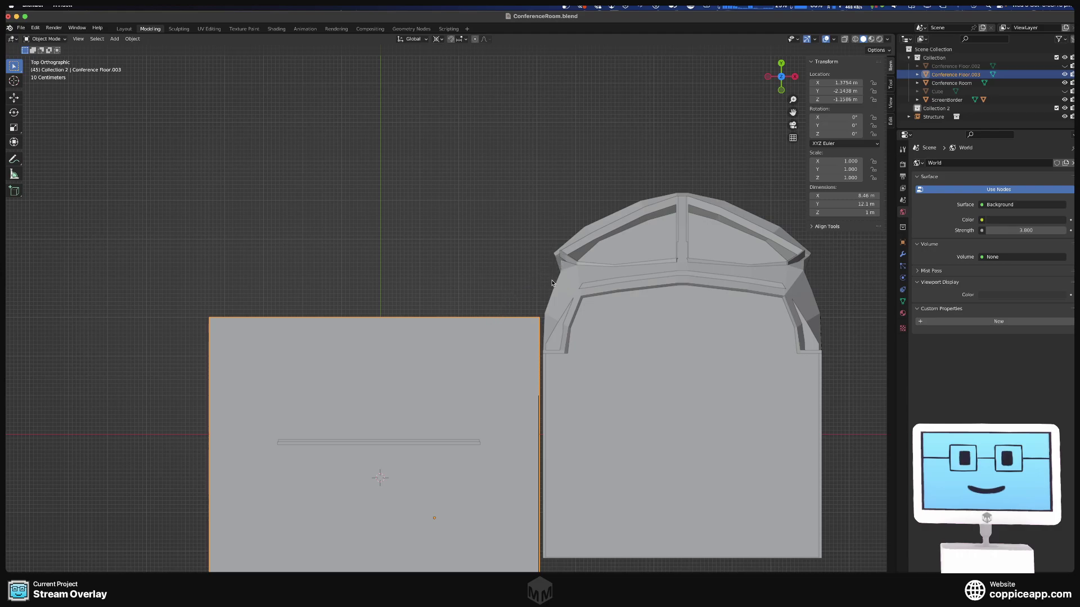
# - Extend the lower floor behind the screen by setting its end face's global Y coordinate to 3.5 m
pyautogui.moveTo(436, 311); pyautogui.dragTo(431, 347, button='middle')
pyautogui.press('Tab')
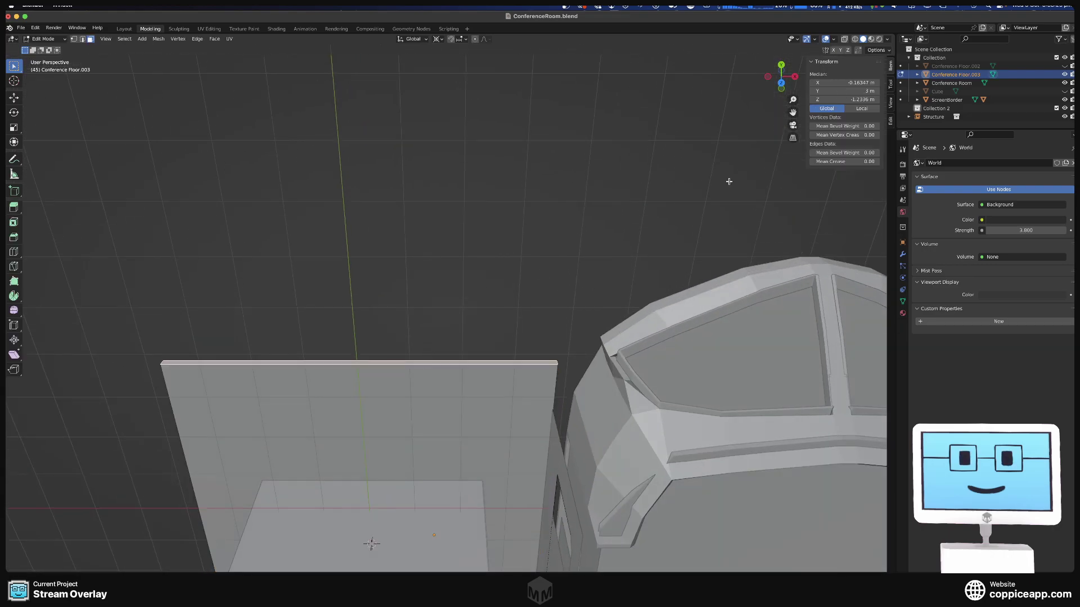
pyautogui.click(854, 91)
pyautogui.write('3.5')
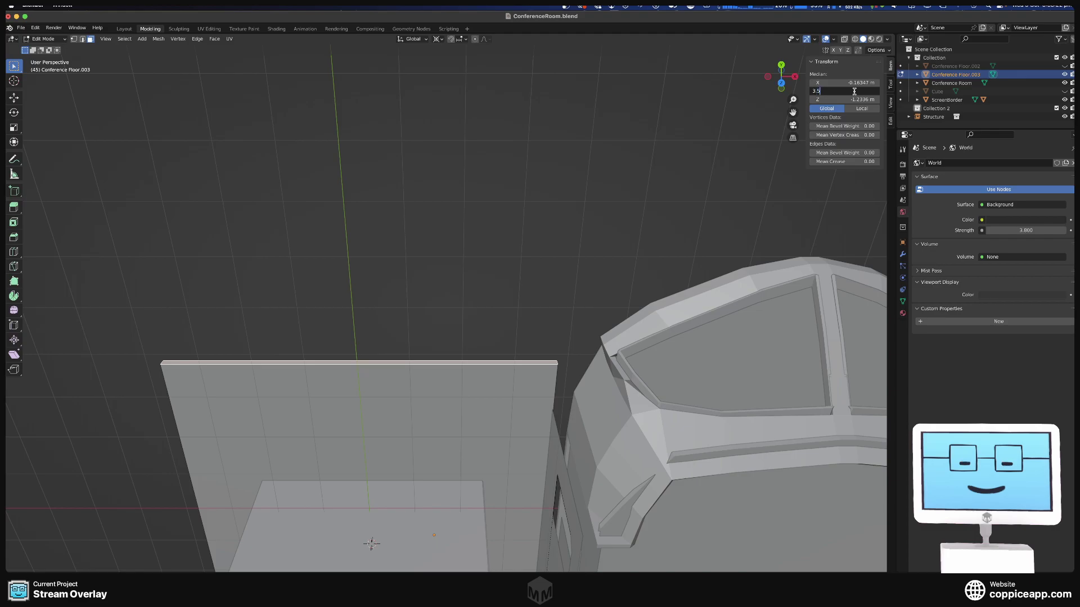
pyautogui.write('5')
pyautogui.press('Return')
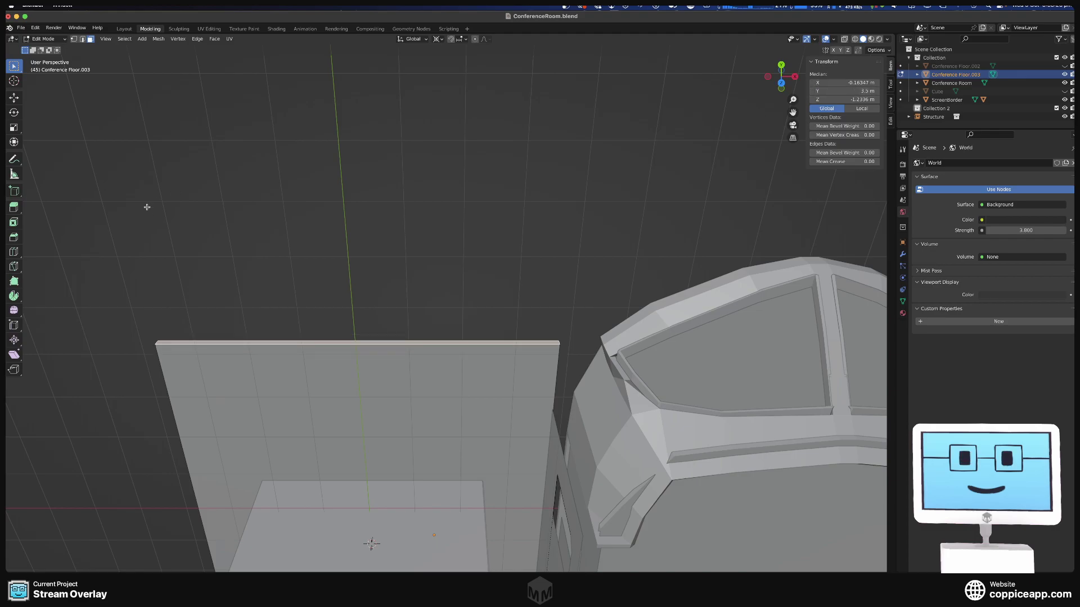
pyautogui.press('KP_7')
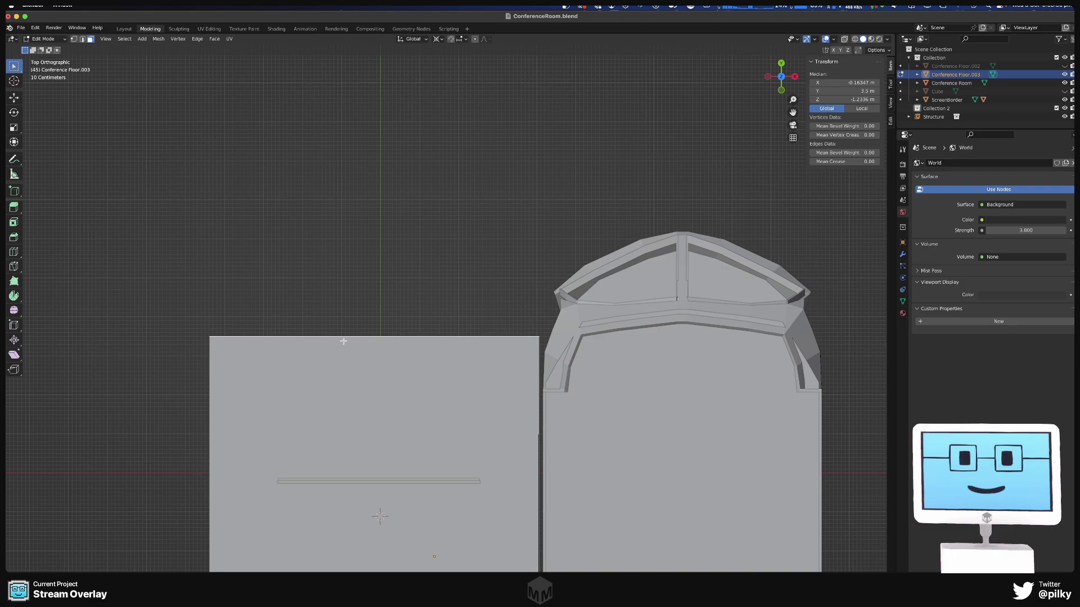
# - Examine the extended floor, screen and wall from above, from the side and from the front to judge the room layout
pyautogui.scroll(-4, 408, 314)
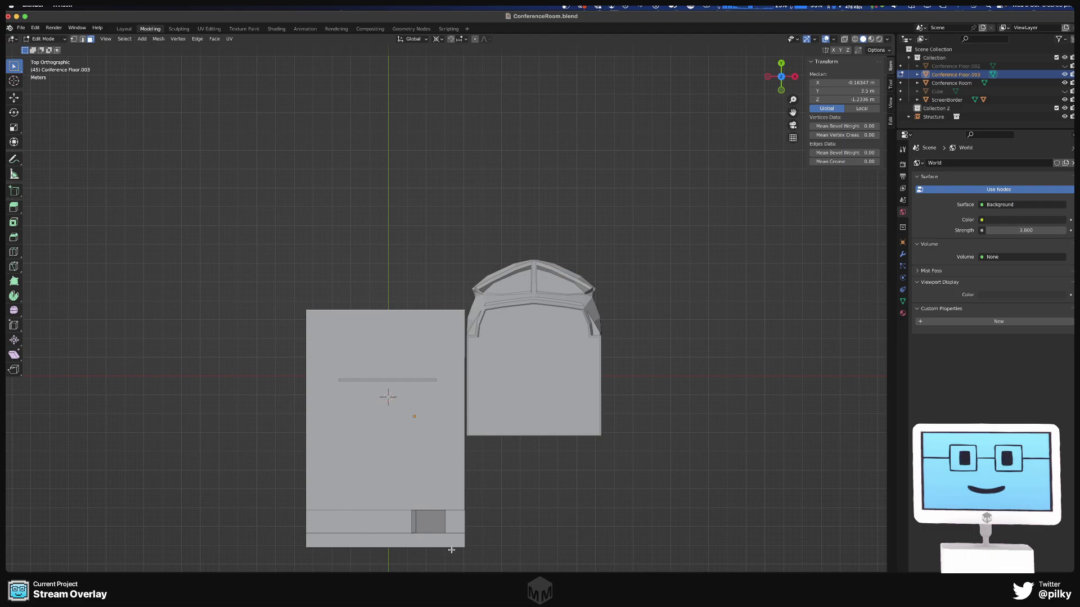
pyautogui.keyDown('shift'); pyautogui.moveTo(460, 541); pyautogui.dragTo(514, 419, button='middle'); pyautogui.keyUp('shift')
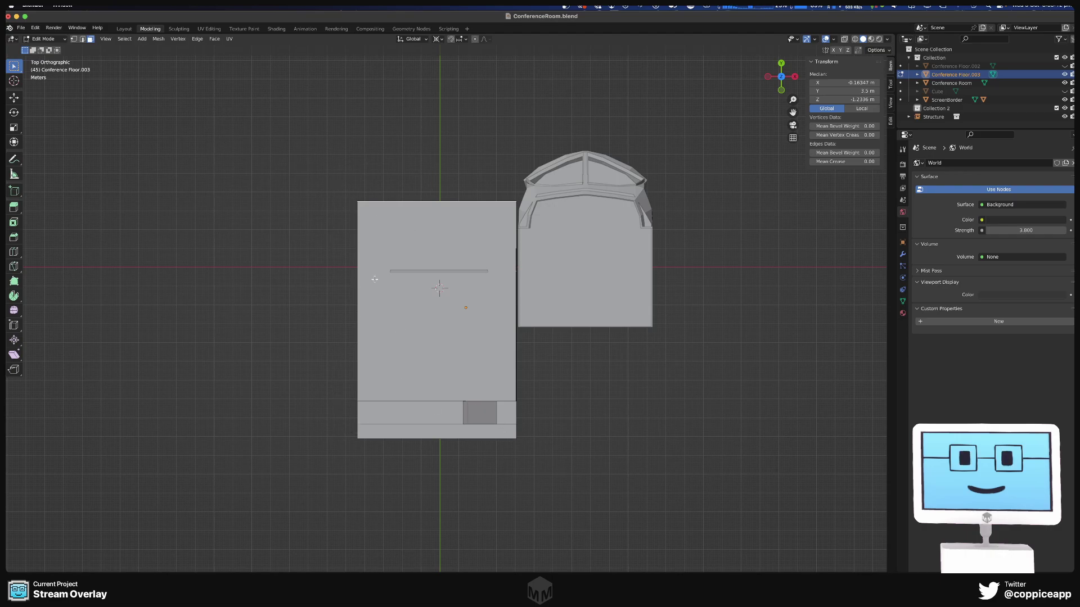
pyautogui.moveTo(567, 424); pyautogui.dragTo(676, 218, button='middle')
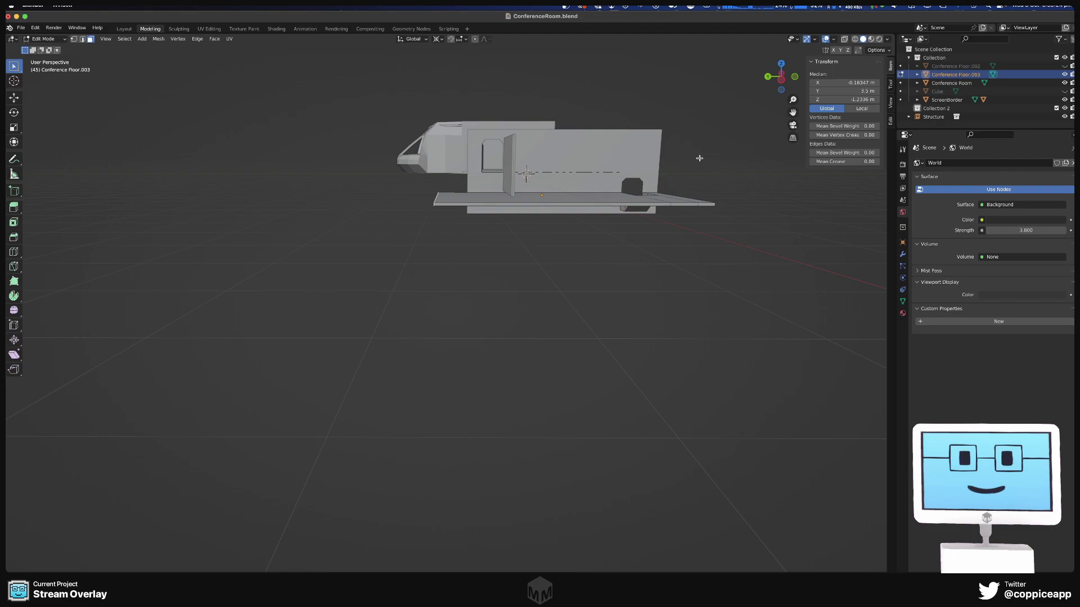
pyautogui.moveTo(711, 158); pyautogui.dragTo(610, 168, button='middle')
pyautogui.scroll(3, 530, 126)
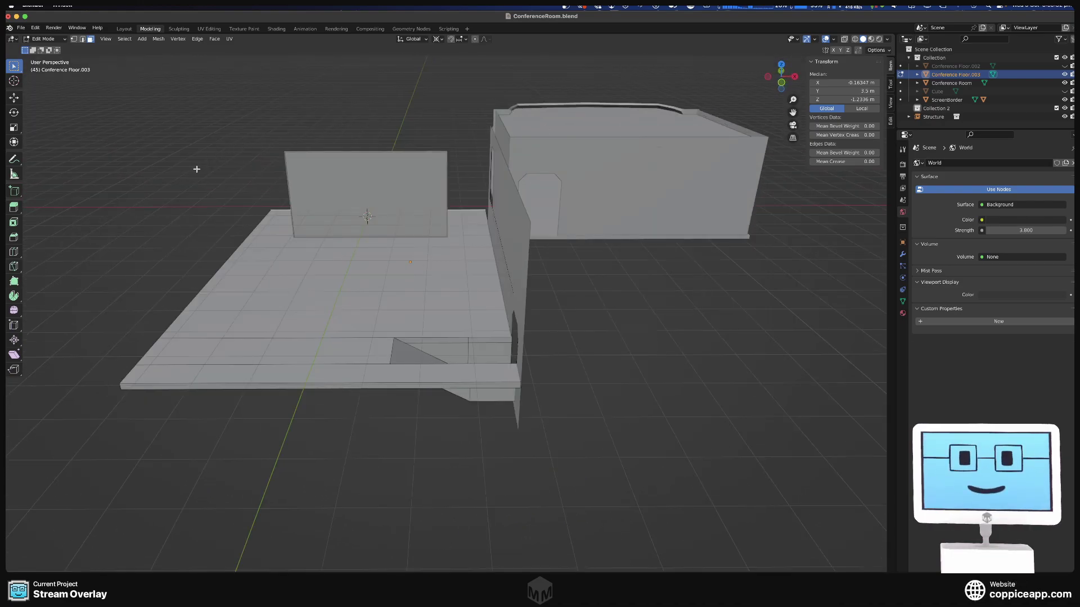
pyautogui.moveTo(307, 143); pyautogui.dragTo(192, 124, button='middle')
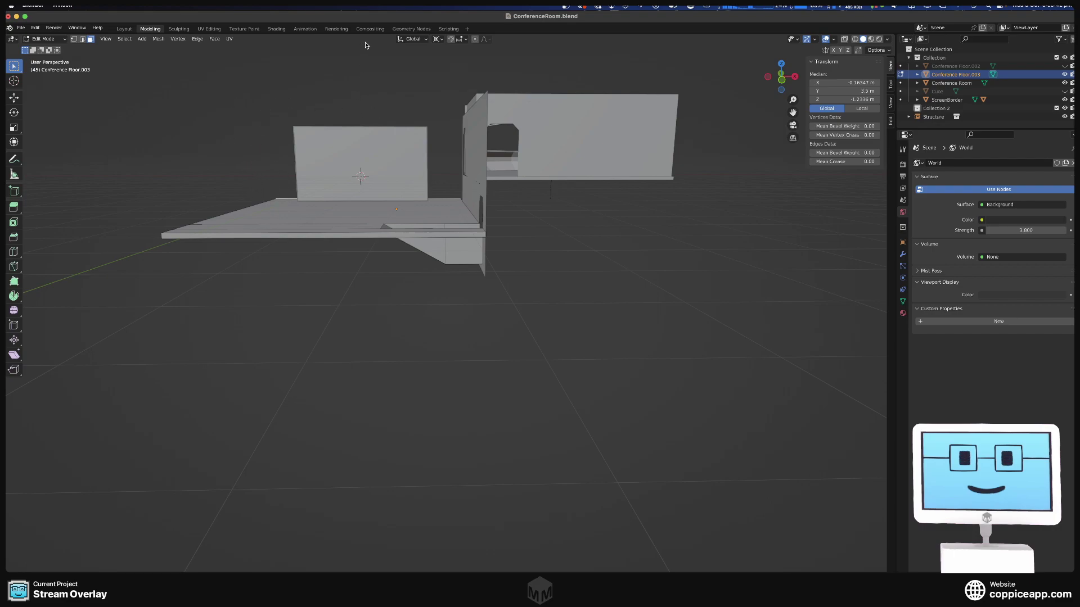
pyautogui.moveTo(414, 51); pyautogui.dragTo(393, 162, button='middle')
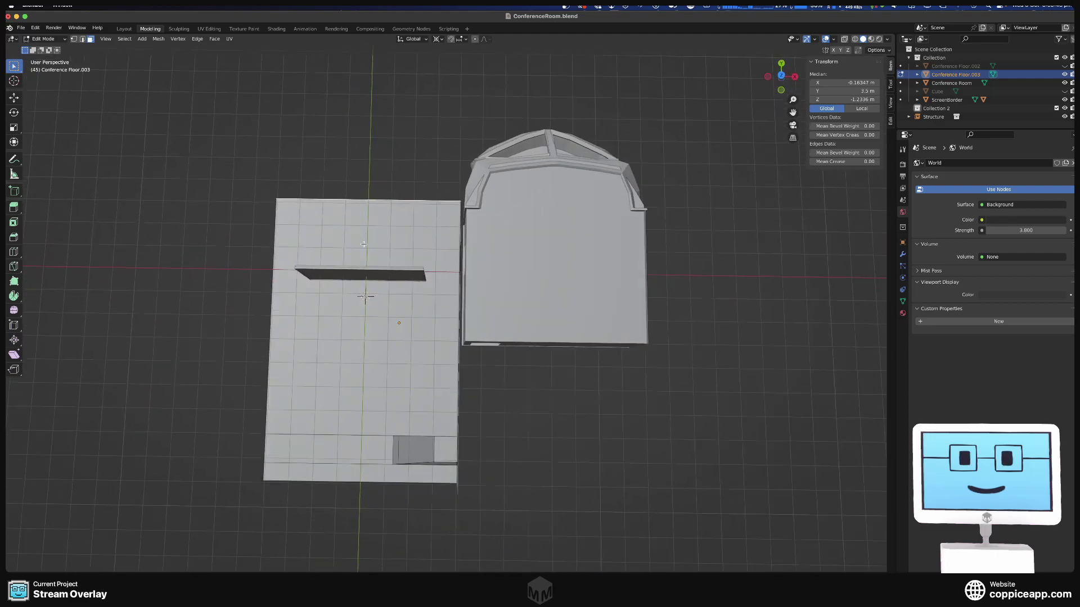
pyautogui.moveTo(363, 244); pyautogui.dragTo(378, 209, button='middle')
pyautogui.scroll(5, 382, 196)
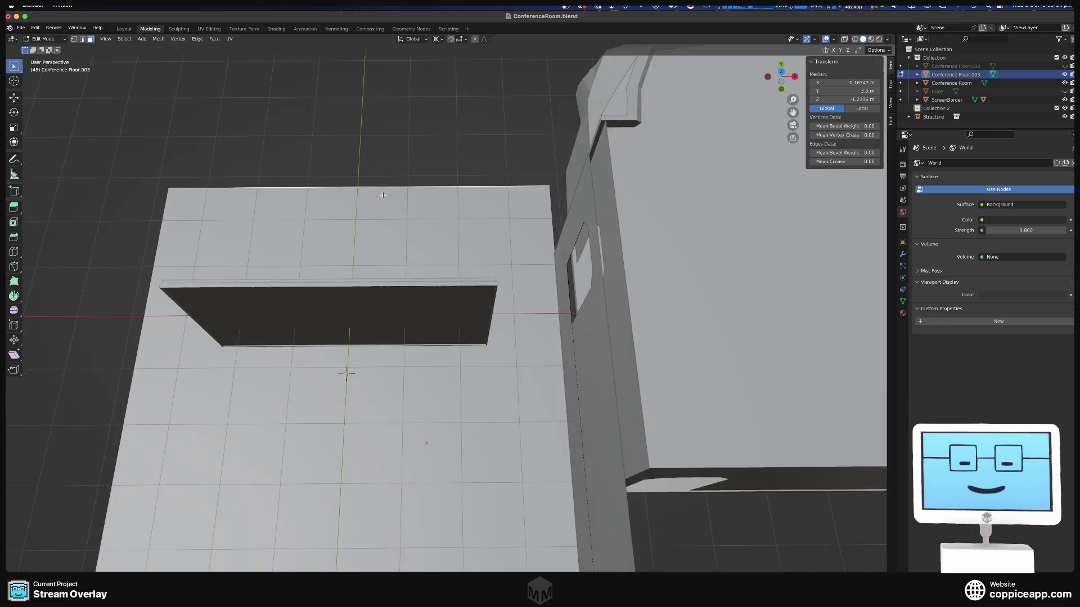
pyautogui.moveTo(448, 228)
pyautogui.mouseDown(button='middle')
pyautogui.moveTo(443, 253)
pyautogui.moveTo(454, 237)
pyautogui.mouseUp(button='middle')
pyautogui.moveTo(430, 303); pyautogui.dragTo(337, 253, button='middle')
pyautogui.scroll(-5, 424, 280)
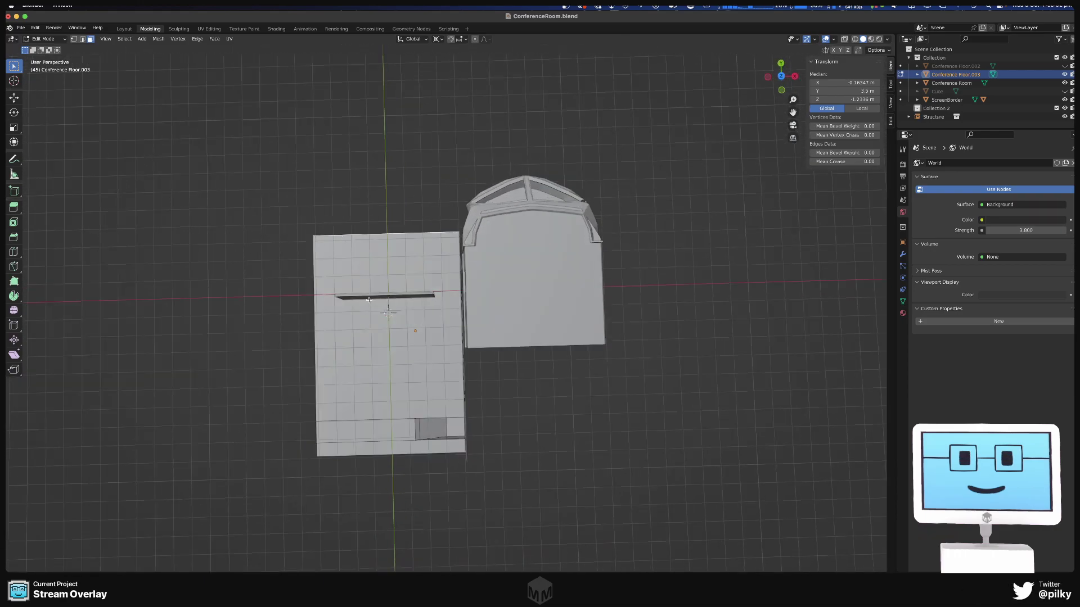
# - Leave mesh editing of the floor and hide the screen with its border and the Conference Room wall
pyautogui.press('l')
pyautogui.moveTo(383, 328); pyautogui.dragTo(384, 288, button='middle')
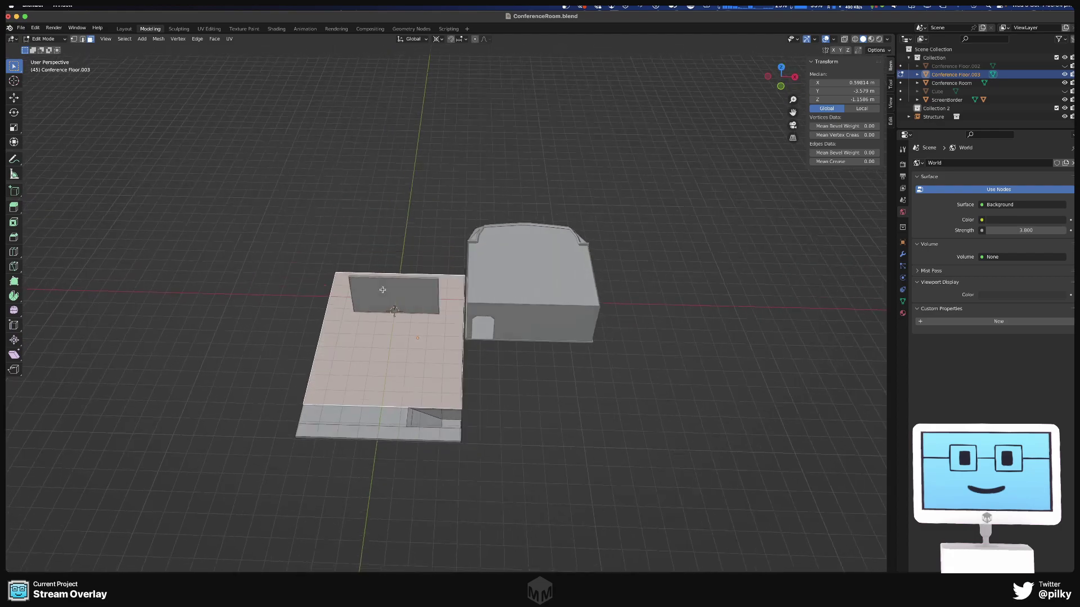
pyautogui.press('Tab')
pyautogui.click(384, 288)
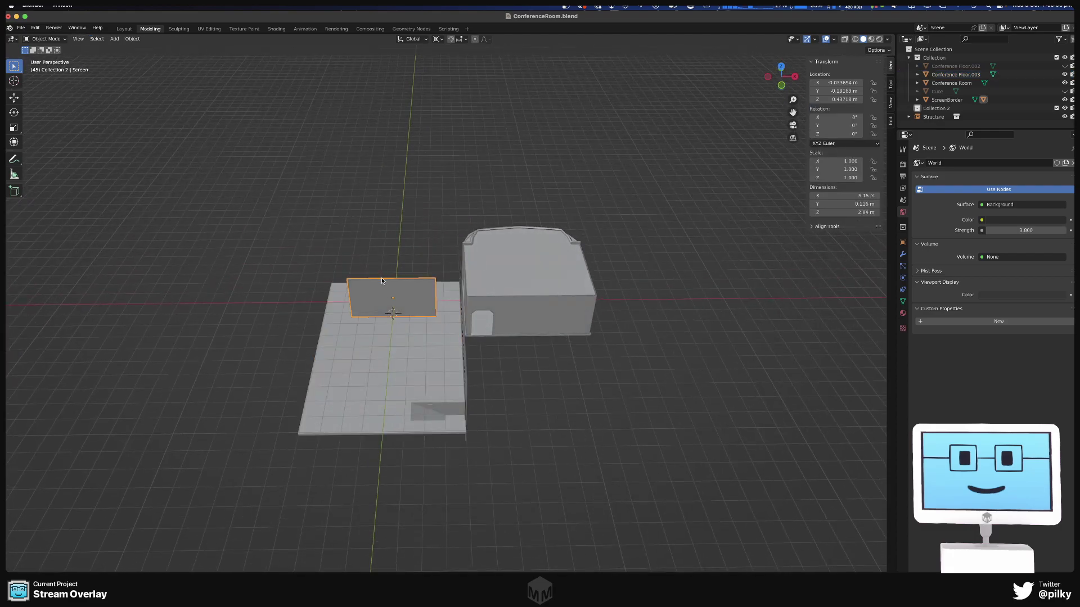
pyautogui.press('h')
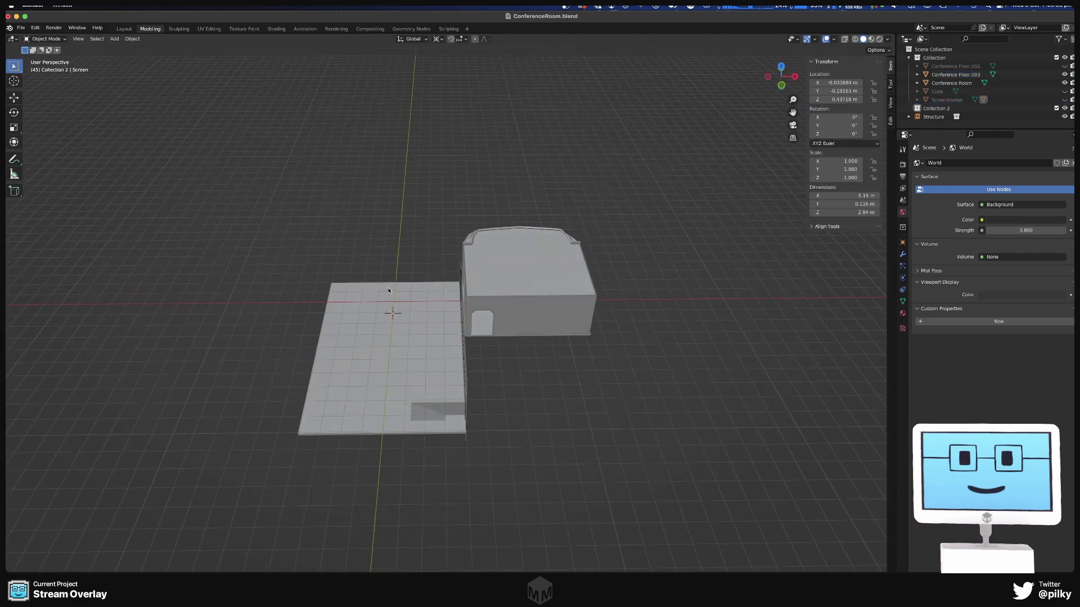
pyautogui.click(463, 383)
pyautogui.moveTo(463, 382); pyautogui.dragTo(556, 353, button='middle')
pyautogui.press('h')
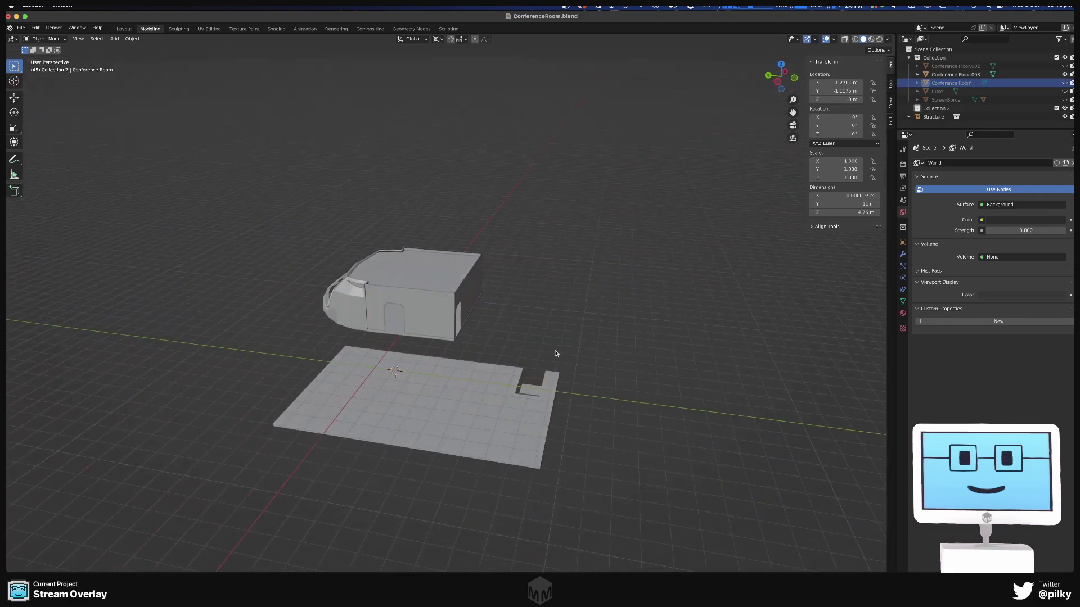
# - Add a 2 m plane at the 3D cursor above the lower floor, viewed from the top
pyautogui.moveTo(285, 287); pyautogui.dragTo(307, 338, button='middle')
pyautogui.press('KP_1')
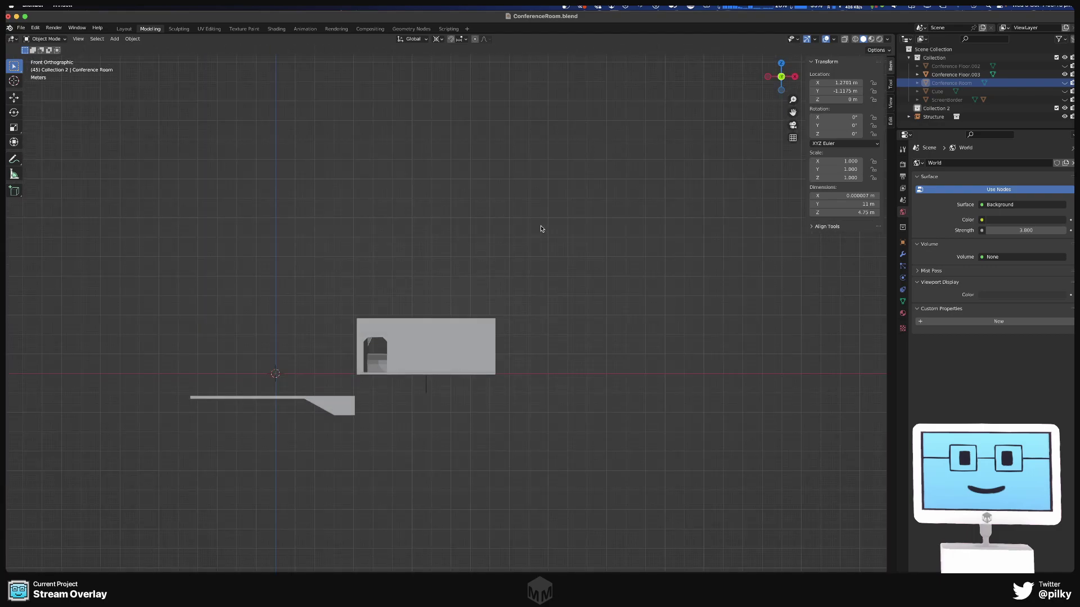
pyautogui.press('KP_7')
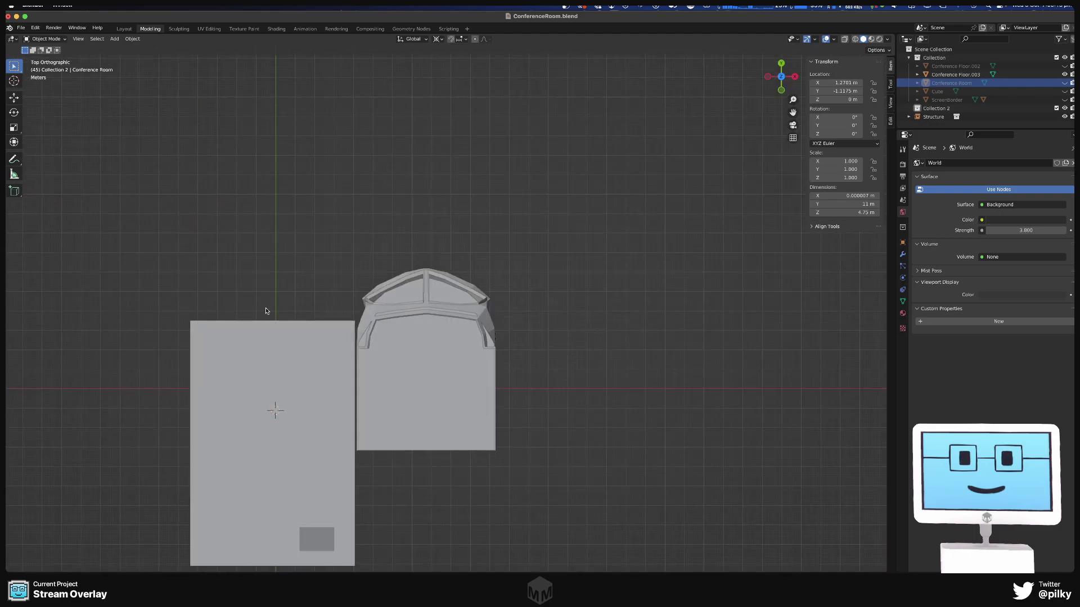
pyautogui.keyDown('shift'); pyautogui.moveTo(266, 311); pyautogui.dragTo(374, 299, button='middle'); pyautogui.keyUp('shift')
pyautogui.scroll(3, 434, 298)
pyautogui.scroll(-4, 433, 298)
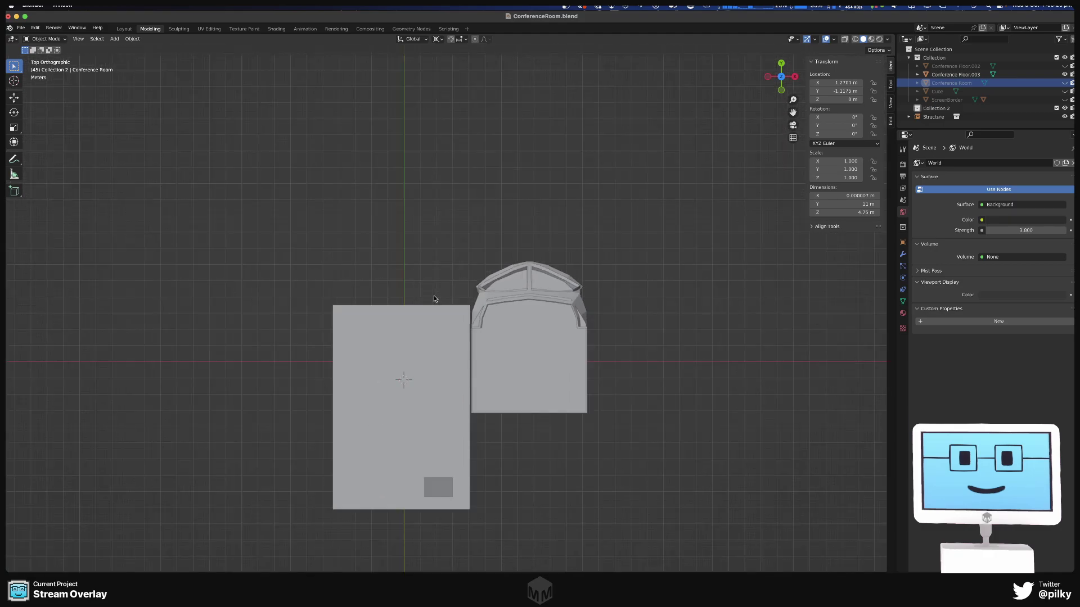
pyautogui.hotkey('shift', 'a')
pyautogui.moveTo(433, 295)
pyautogui.click(489, 299)
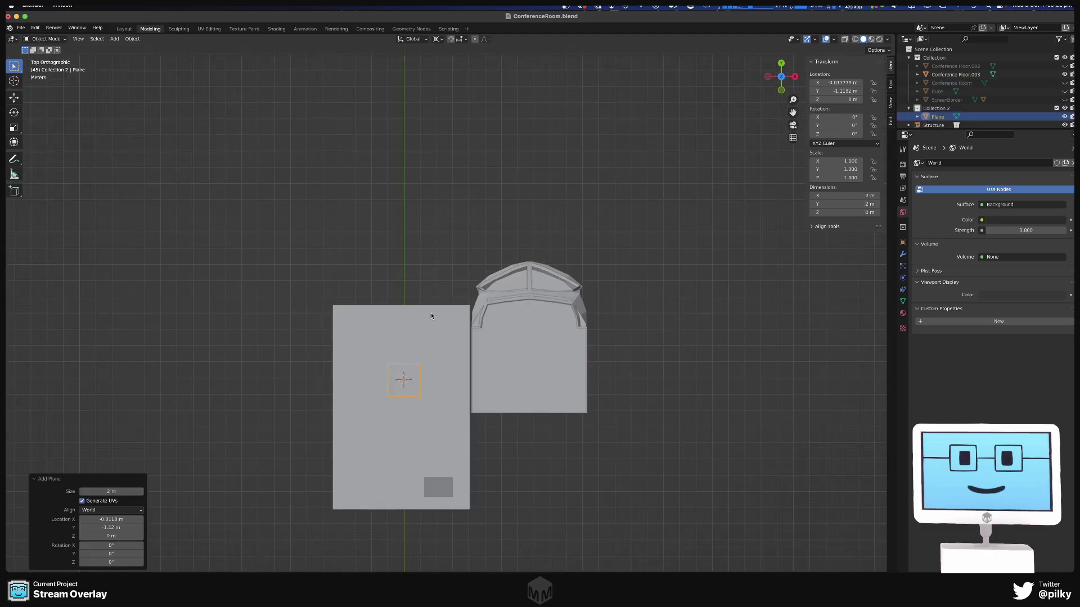
# - Raise the new plane about 0.6 m along the Z axis in side view and return to the top view
pyautogui.moveTo(430, 315); pyautogui.dragTo(450, 343, button='middle')
pyautogui.scroll(4, 469, 360)
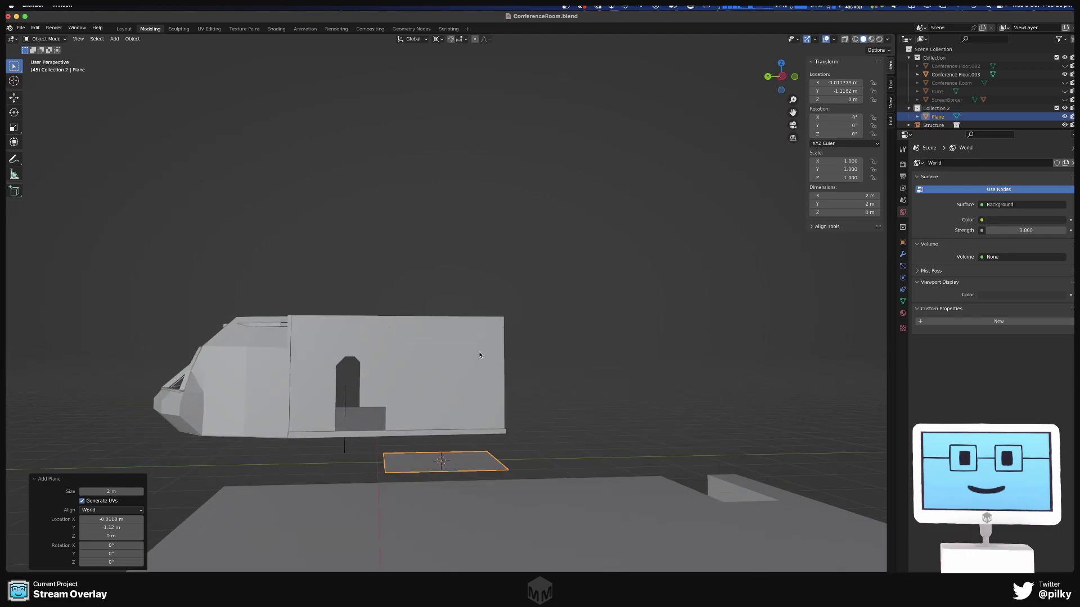
pyautogui.press('g')
pyautogui.press('Escape')
pyautogui.keyDown('alt'); pyautogui.moveTo(464, 334); pyautogui.dragTo(395, 289, button='middle'); pyautogui.keyUp('alt')
pyautogui.press('g')
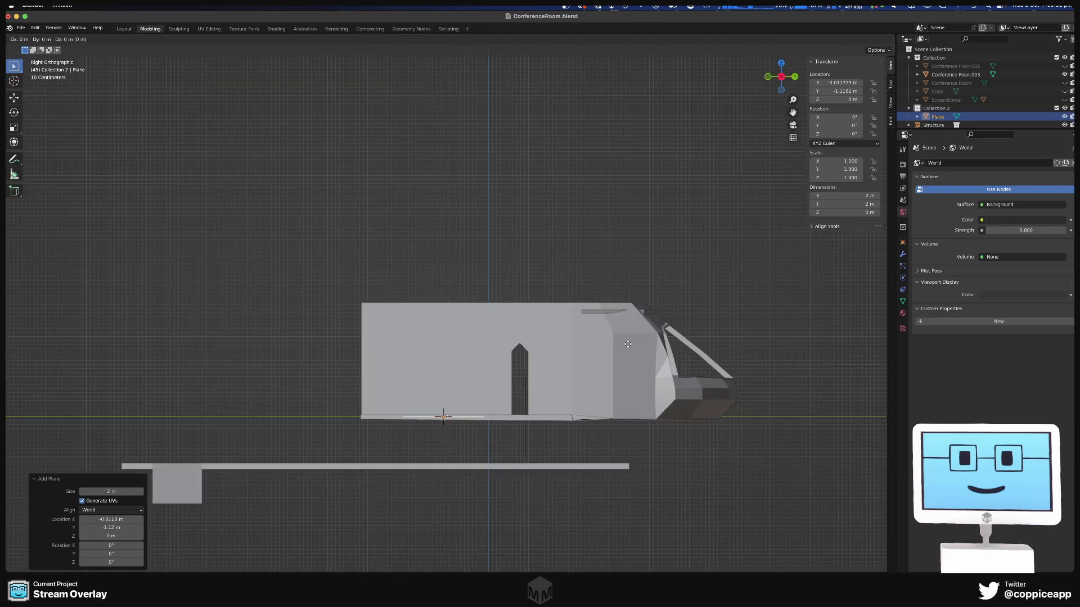
pyautogui.press('z')
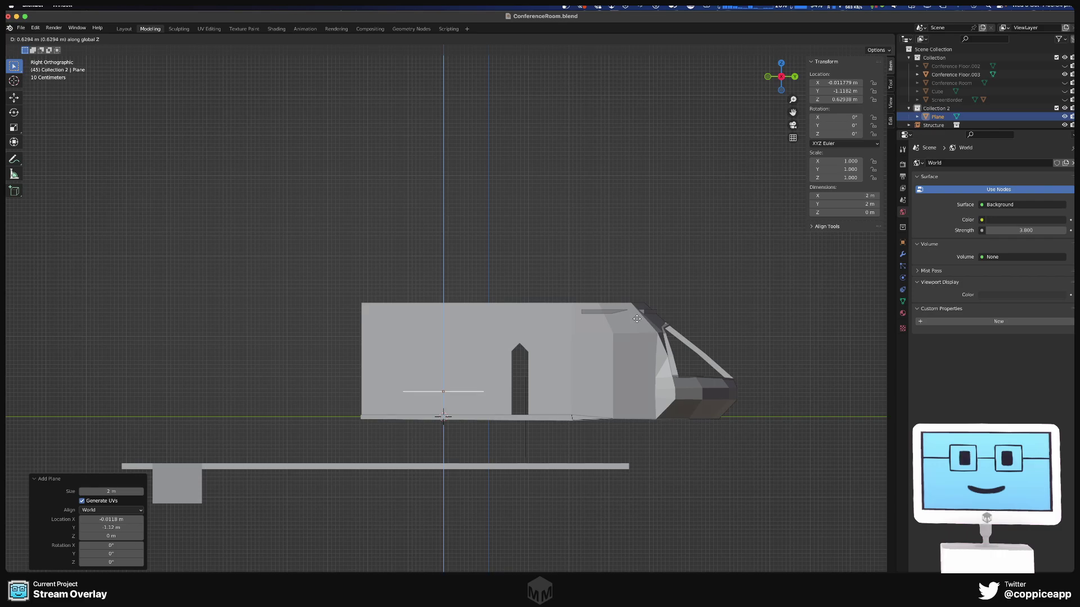
pyautogui.click(379, 222)
pyautogui.keyDown('alt'); pyautogui.moveTo(333, 161); pyautogui.dragTo(387, 175, button='middle'); pyautogui.keyUp('alt')
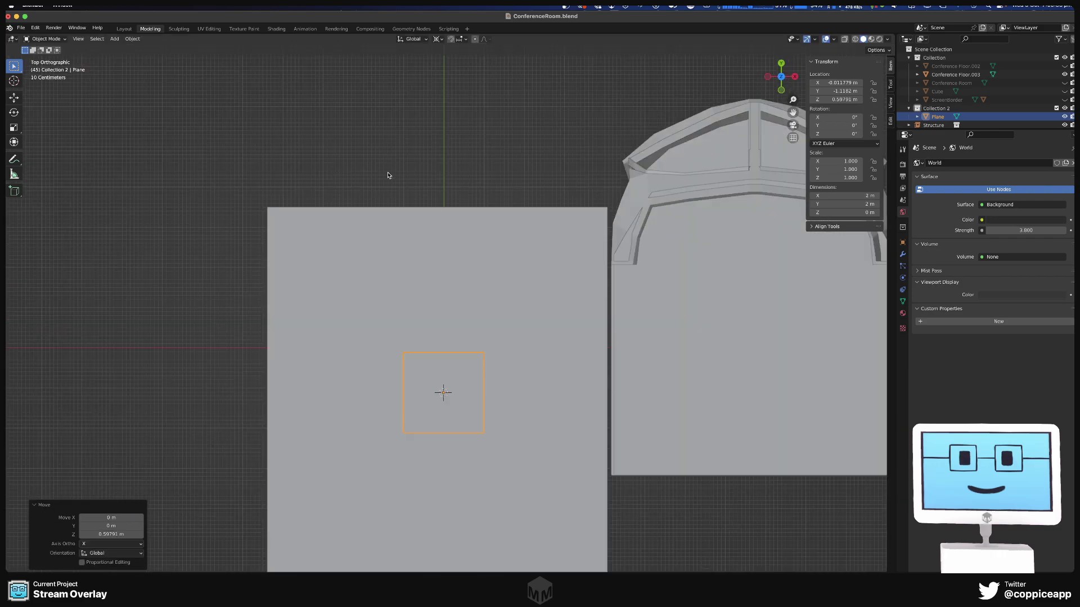
# - Move the new plane about 3.57 m along the Y axis towards the lower floor's far edge
pyautogui.scroll(-4, 537, 296)
pyautogui.press('Tab')
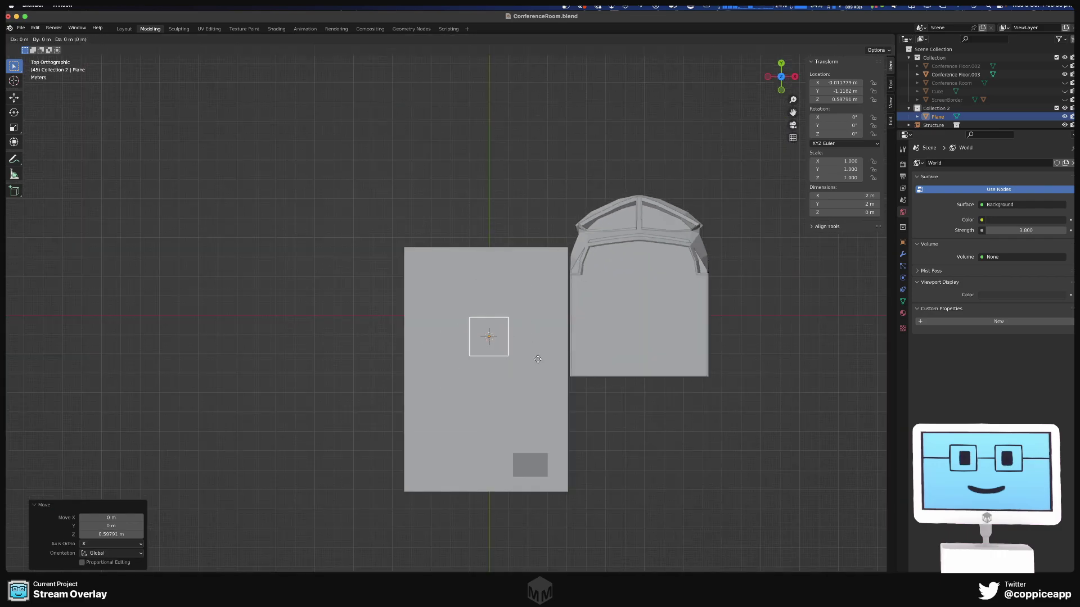
pyautogui.press('Tab')
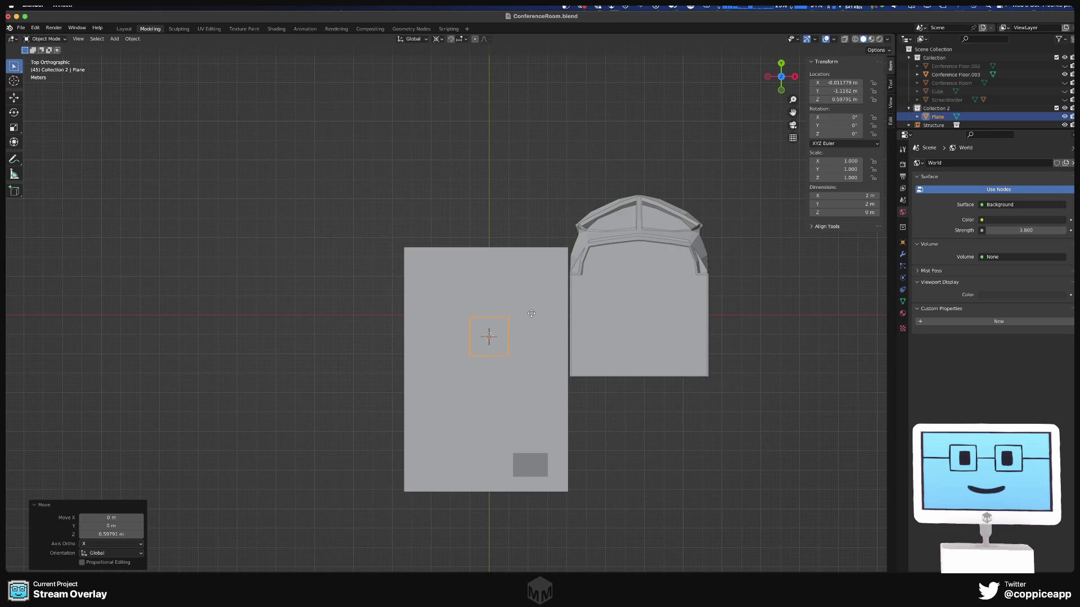
pyautogui.press('g')
pyautogui.press('z')
pyautogui.press('y')
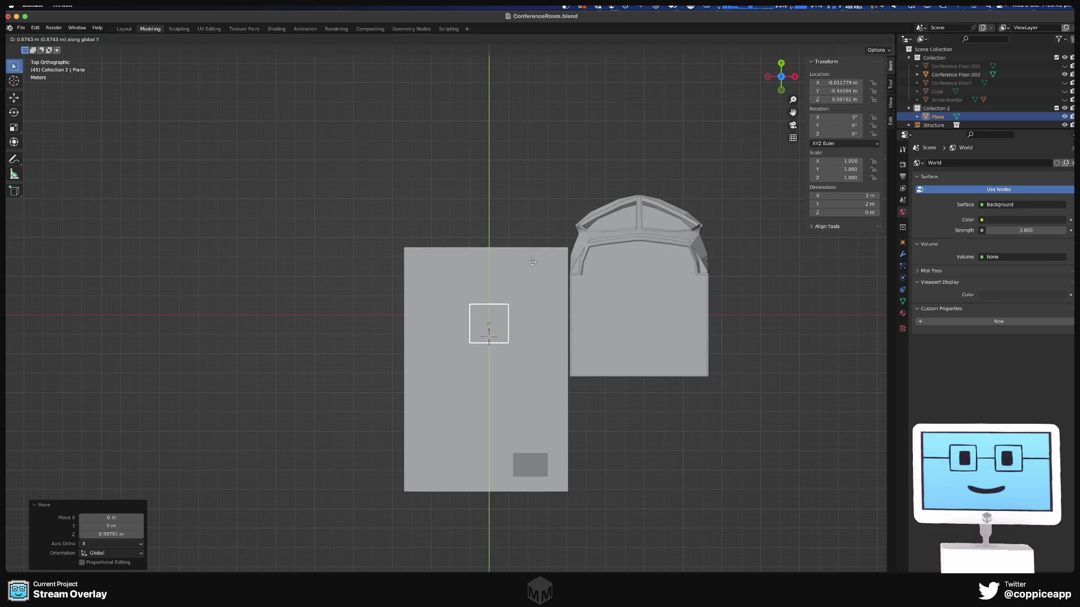
pyautogui.click(508, 231)
# - Shift the plane about 0.05 m further along the Y axis to bring it closer to the floor's far edge
pyautogui.scroll(4, 508, 232)
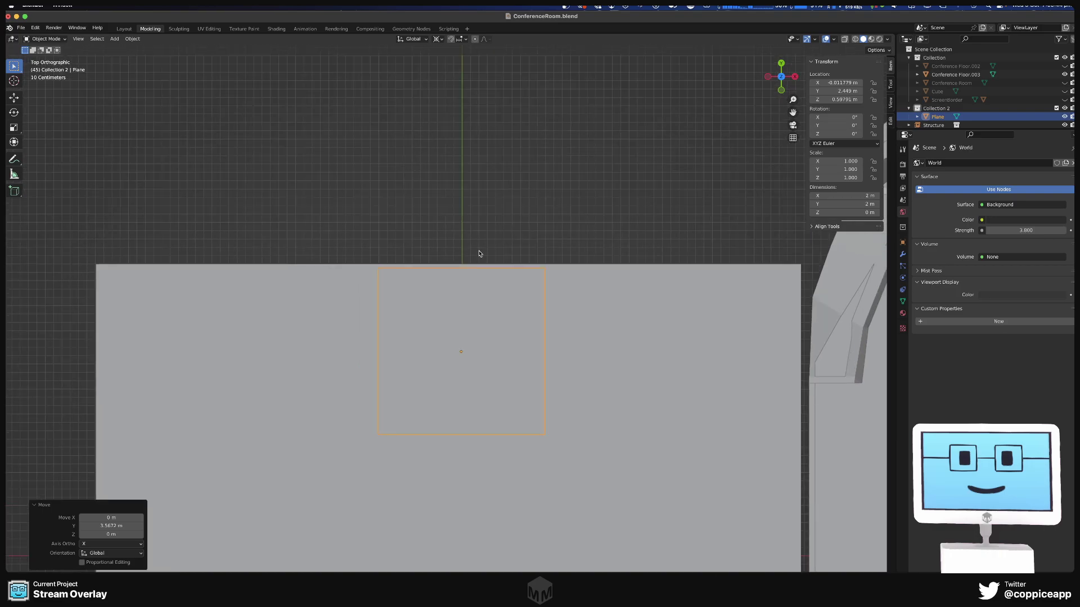
pyautogui.press('g')
pyautogui.press('y')
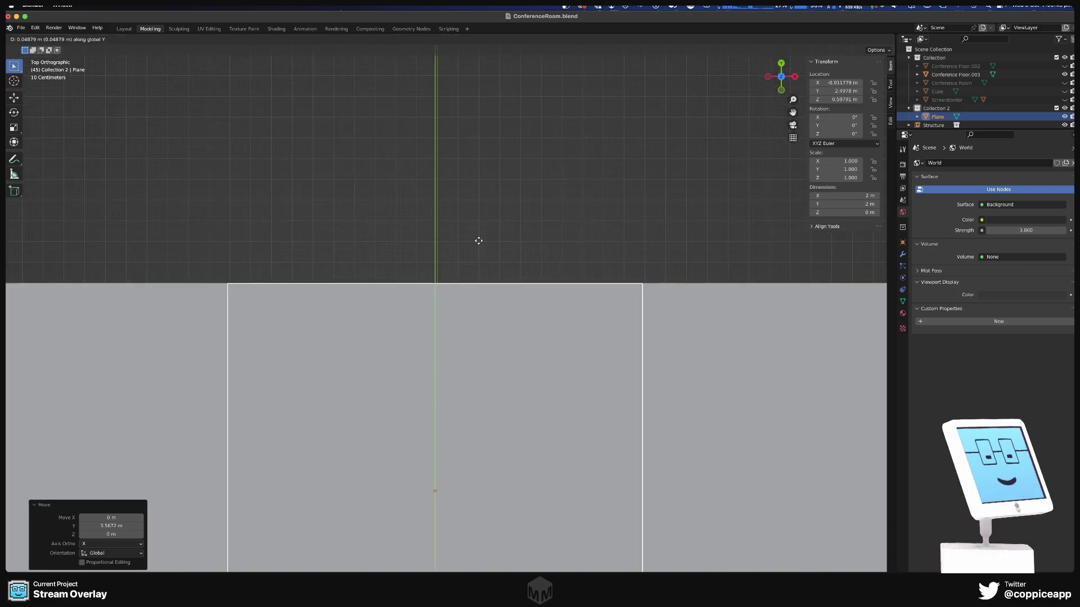
pyautogui.click(478, 241)
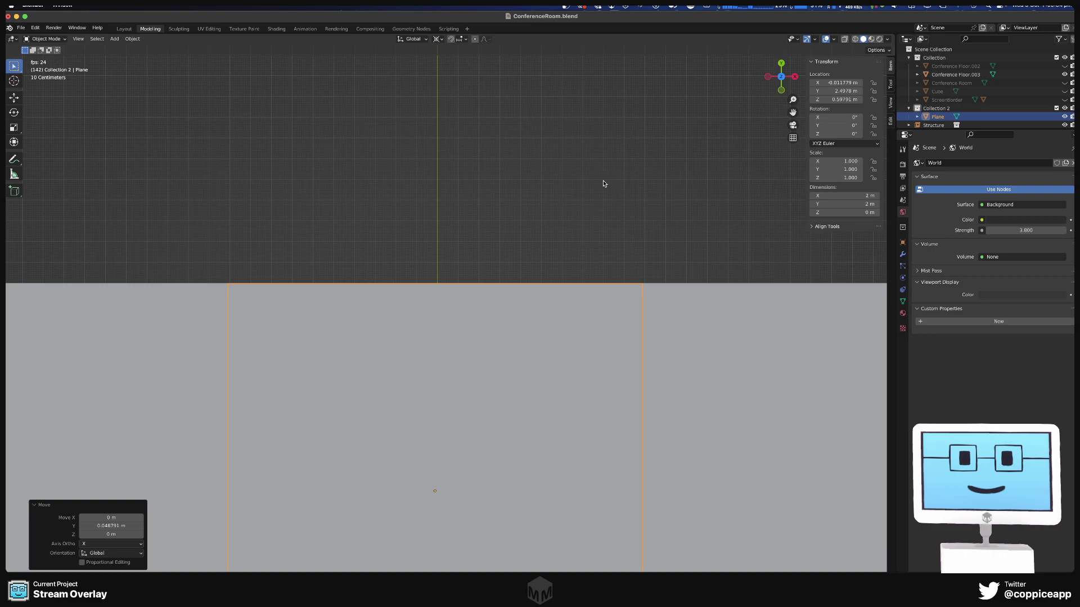
# - Switch to wireframe display and nudge the plane about 2 mm along Y onto the floor's edge line, at Y 2.5 m
pyautogui.hotkey('shift', 'z')
pyautogui.scroll(8, 429, 289)
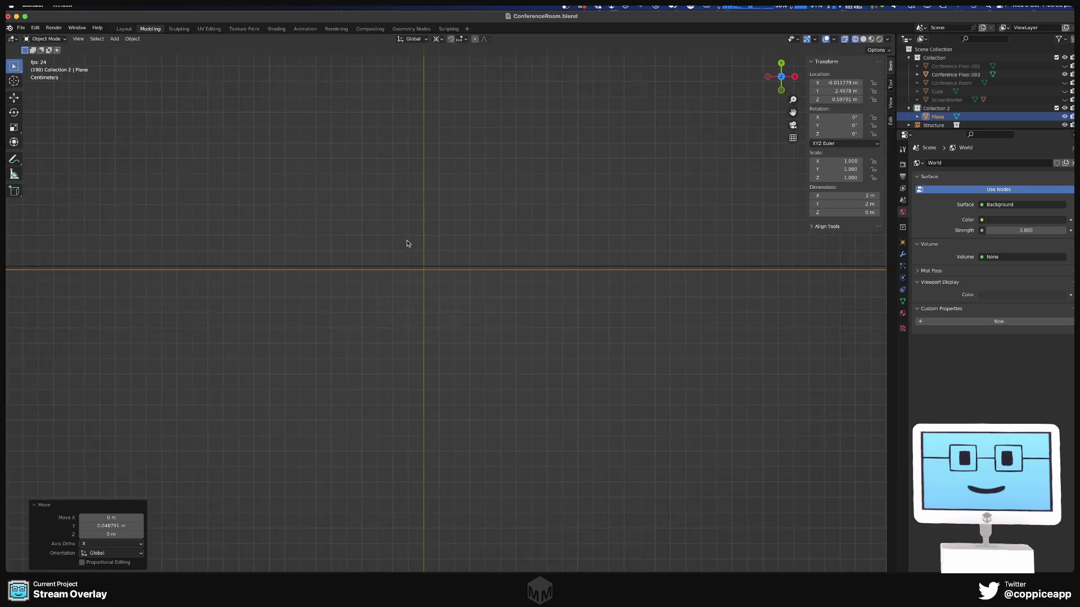
pyautogui.press('g')
pyautogui.press('z')
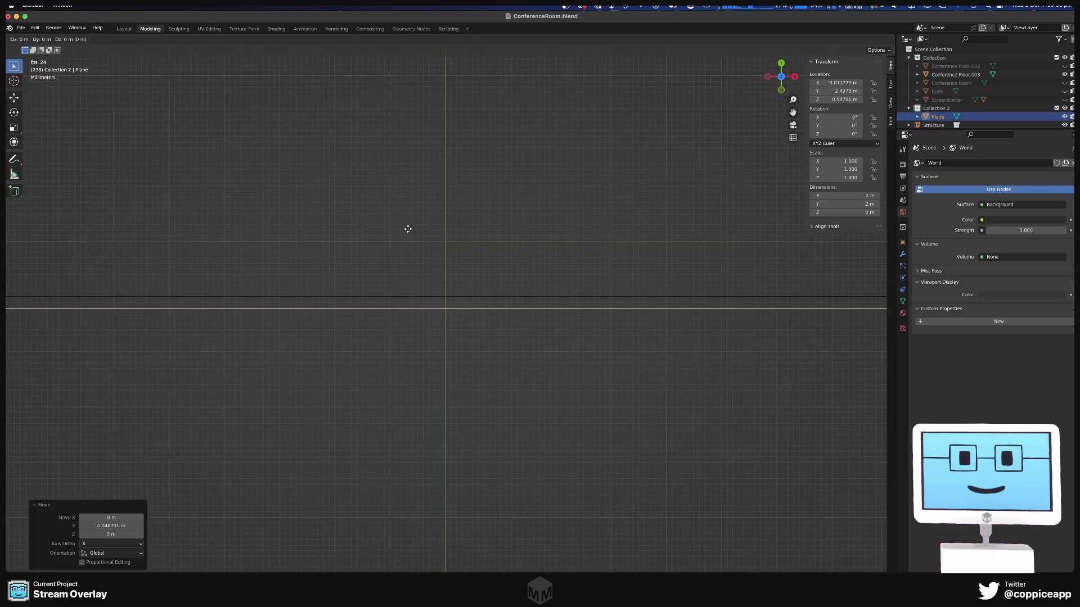
pyautogui.press('y')
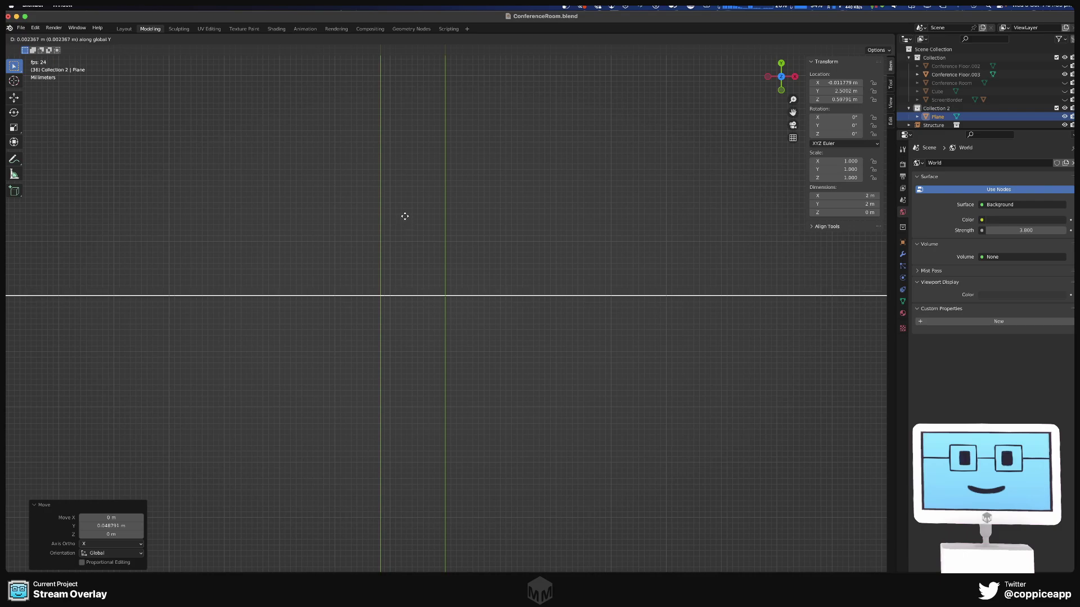
pyautogui.click(466, 274)
pyautogui.scroll(5, 444, 298)
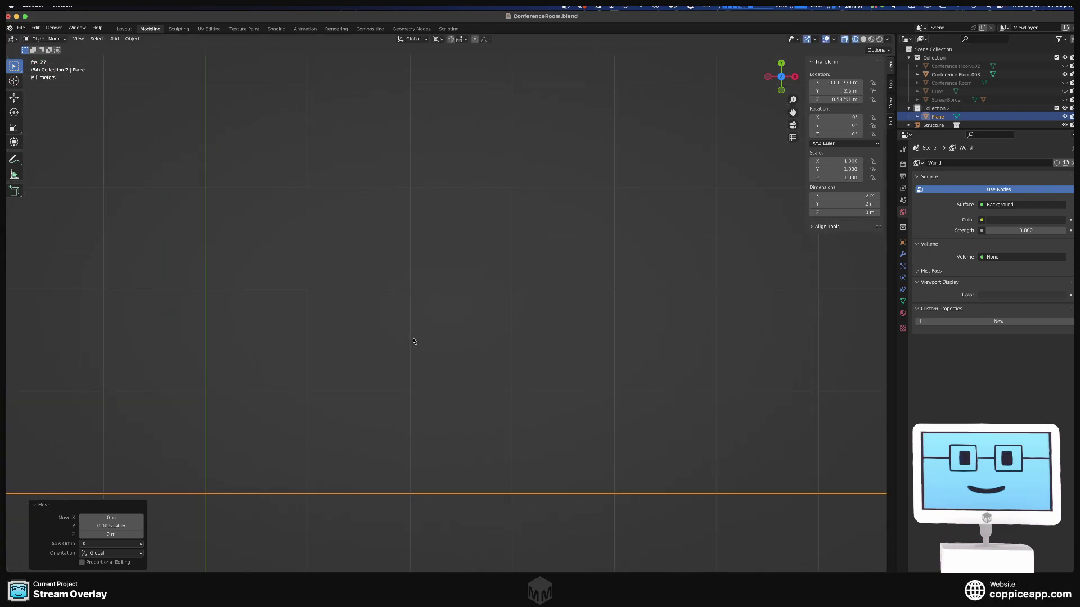
pyautogui.keyDown('shift'); pyautogui.moveTo(415, 339); pyautogui.dragTo(513, 89, button='middle'); pyautogui.keyUp('shift')
pyautogui.scroll(2, 388, 159)
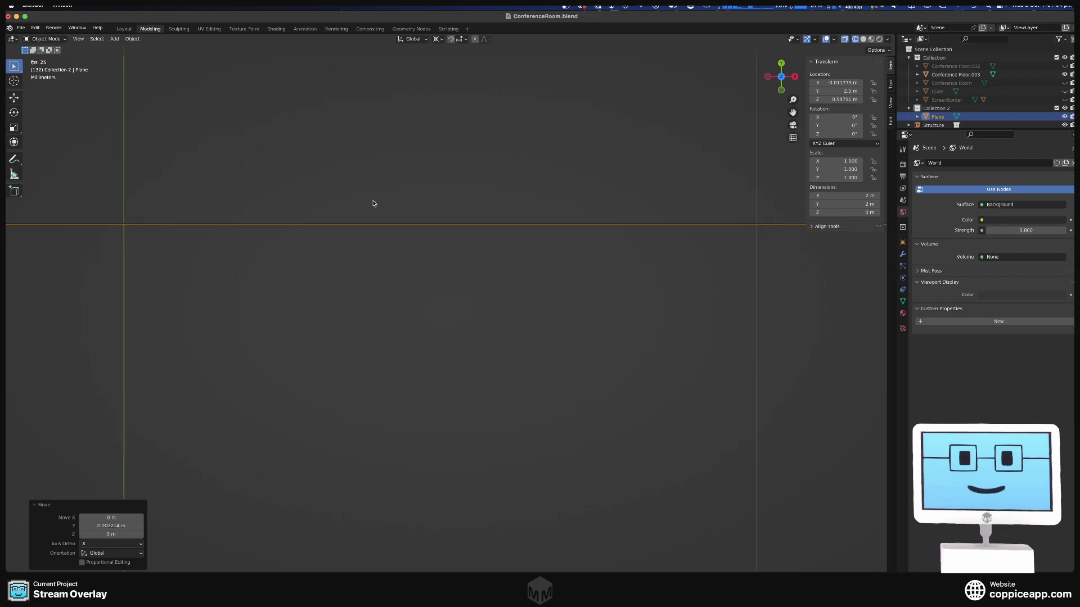
pyautogui.press('g')
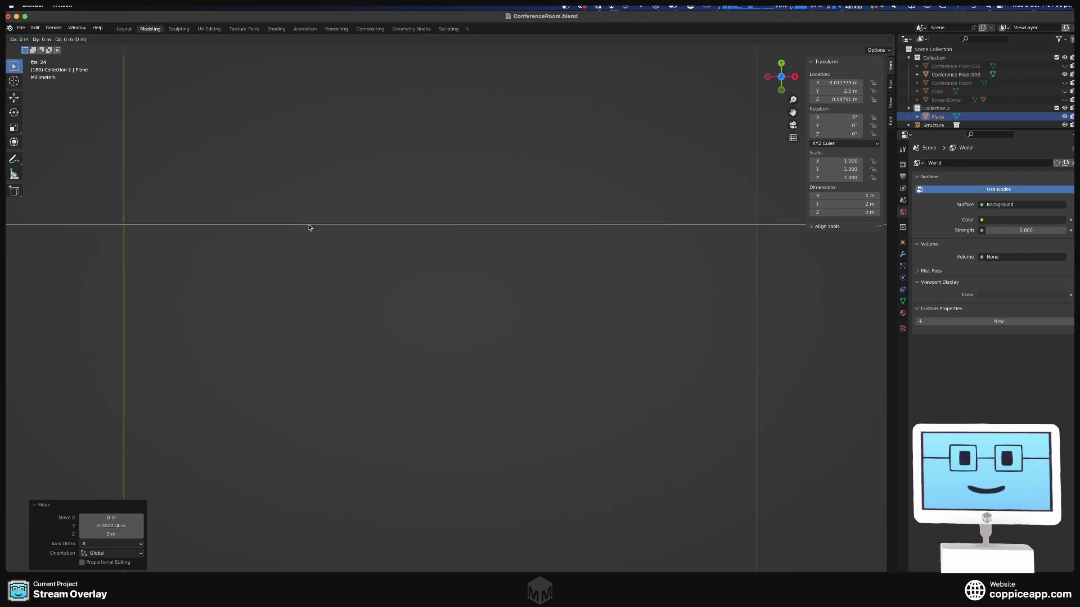
pyautogui.press('Escape')
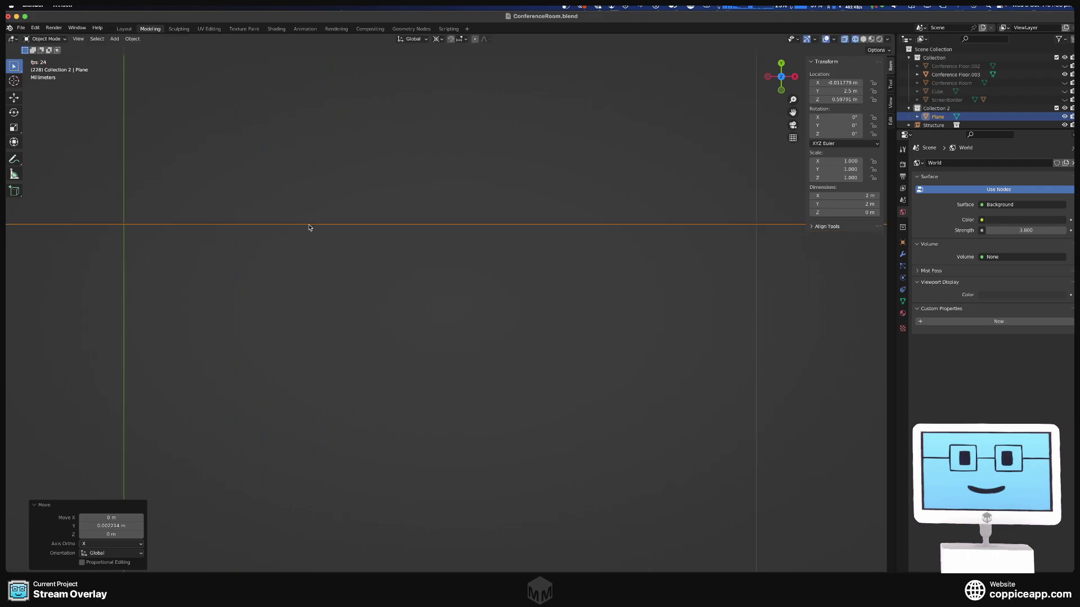
# - Slide the plane along the X axis to about 2.02 m, towards the side of the floor nearest the neighbouring structure
pyautogui.scroll(-4, 308, 227)
pyautogui.scroll(-5, 308, 227)
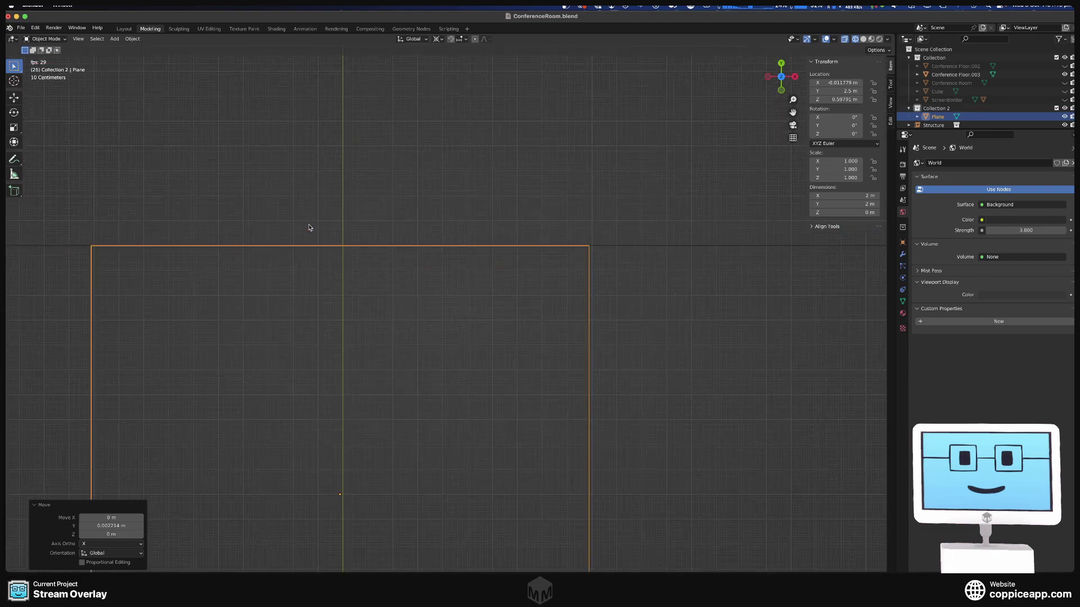
pyautogui.keyDown('shift'); pyautogui.moveTo(311, 229); pyautogui.dragTo(192, 245, button='middle'); pyautogui.keyUp('shift')
pyautogui.press('g')
pyautogui.press('x')
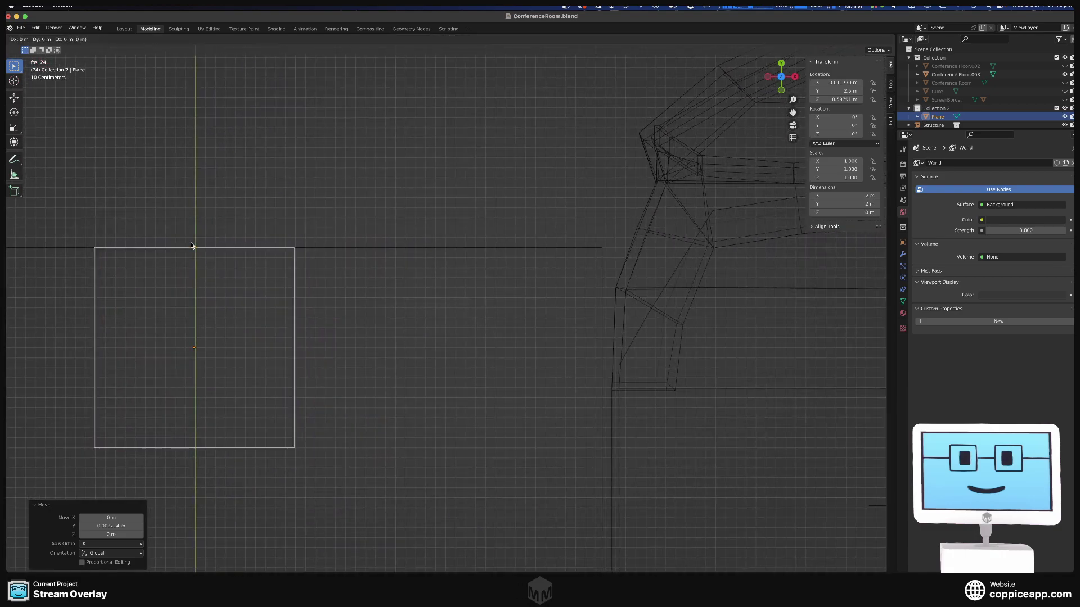
pyautogui.click(416, 232)
pyautogui.scroll(-7, 416, 232)
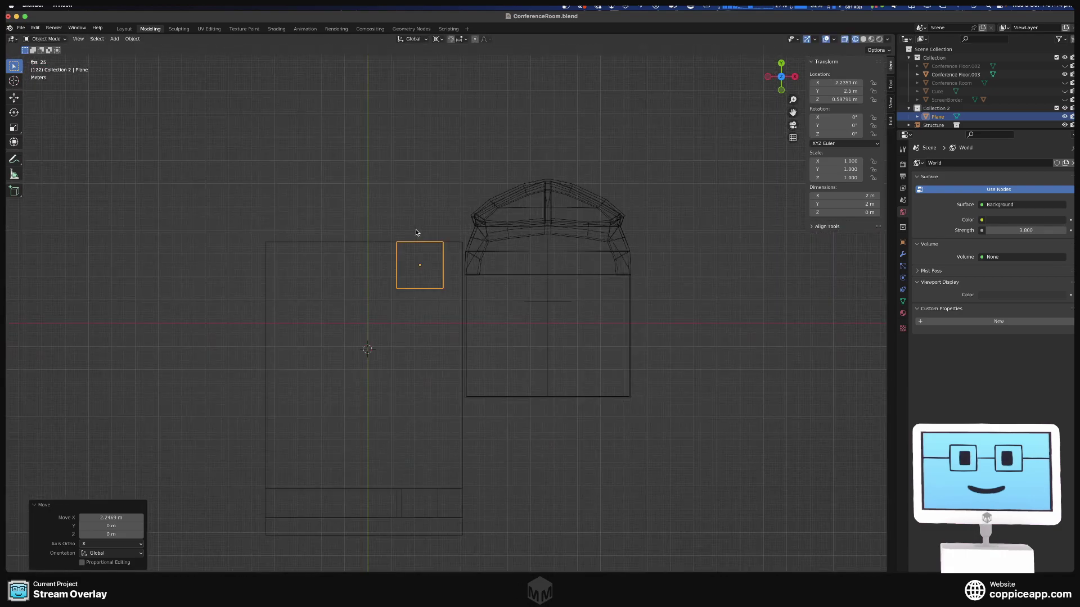
pyautogui.scroll(4, 416, 232)
pyautogui.press('g')
pyautogui.press('x')
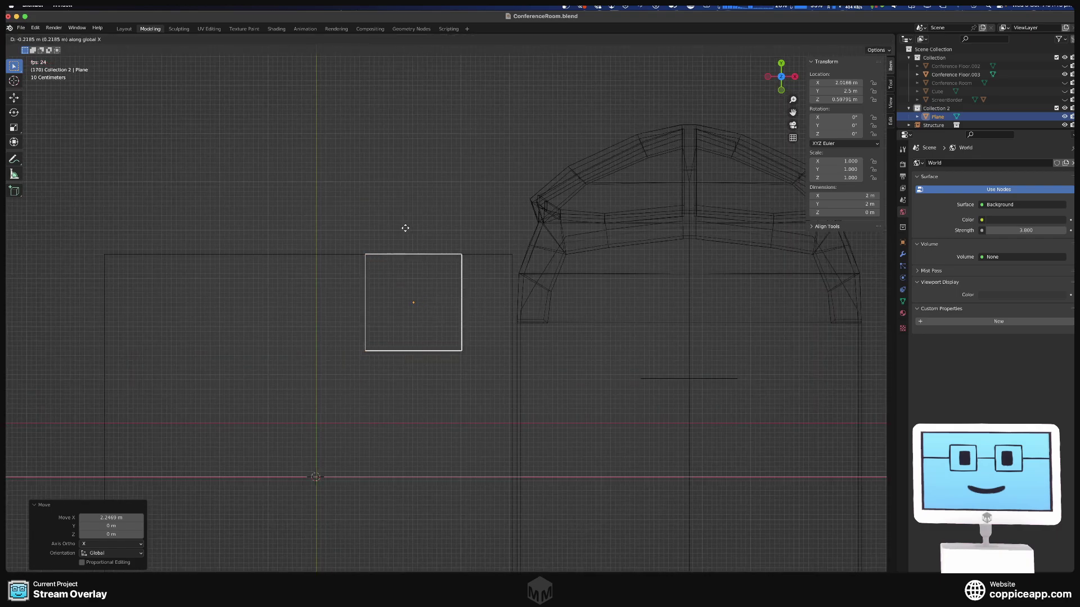
pyautogui.click(403, 229)
# - Fine-tune the plane's position along the X axis to about 2.0001 m using close-up views of its corner
pyautogui.scroll(8, 531, 254)
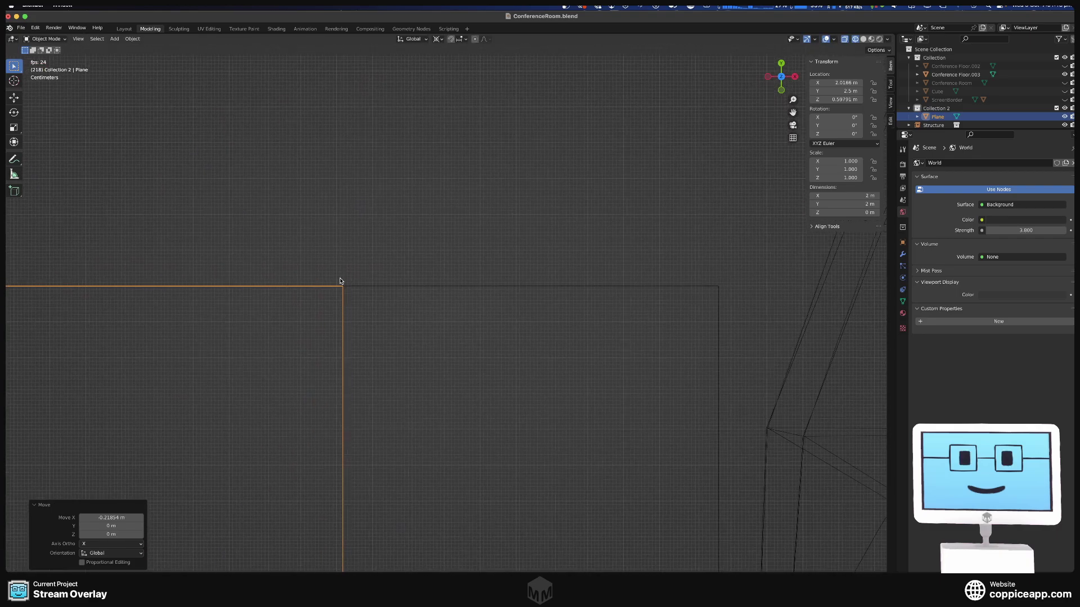
pyautogui.press('g')
pyautogui.press('x')
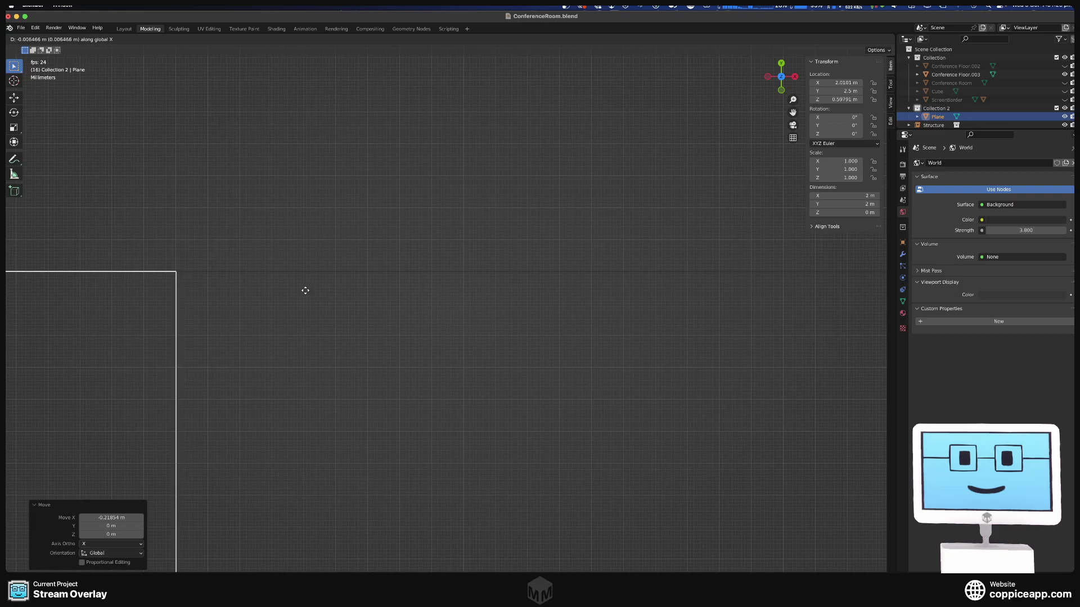
pyautogui.click(305, 293)
pyautogui.scroll(-10, 306, 293)
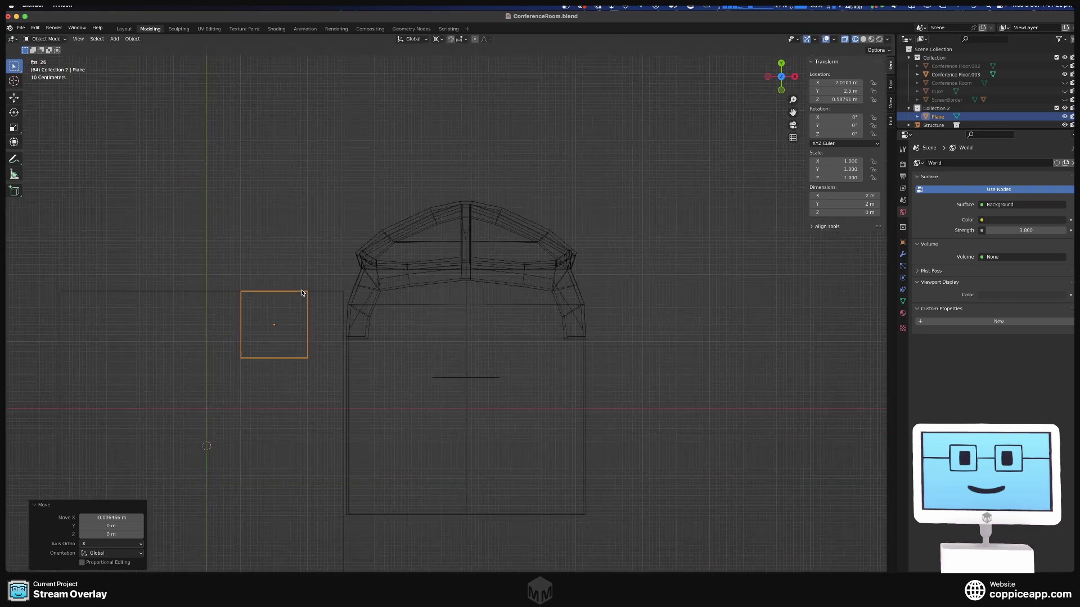
pyautogui.scroll(4, 302, 293)
pyautogui.scroll(6, 302, 293)
pyautogui.scroll(6, 457, 293)
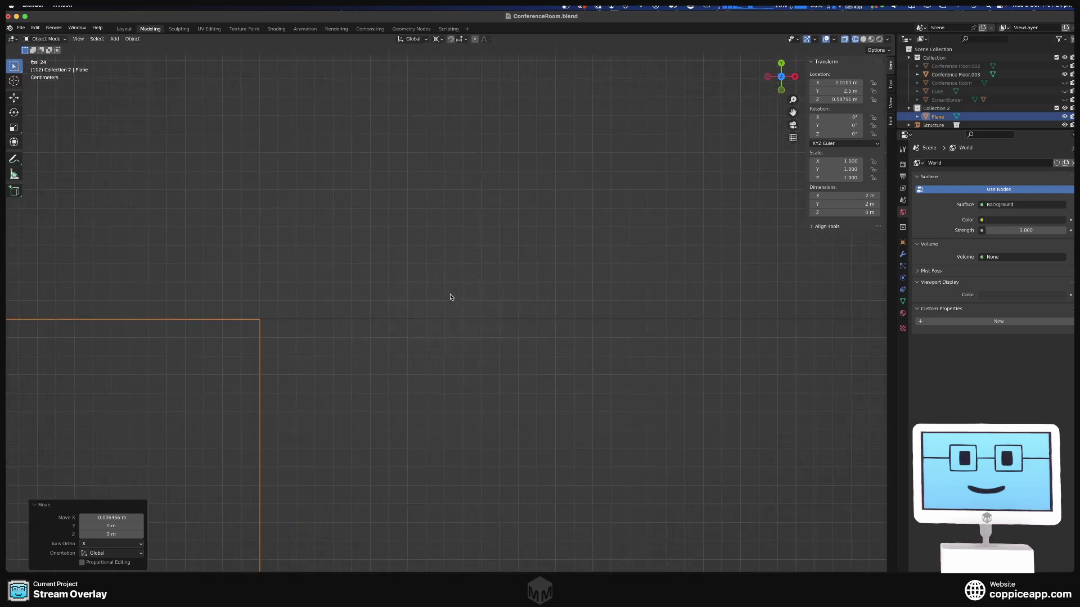
pyautogui.press('g')
pyautogui.press('x')
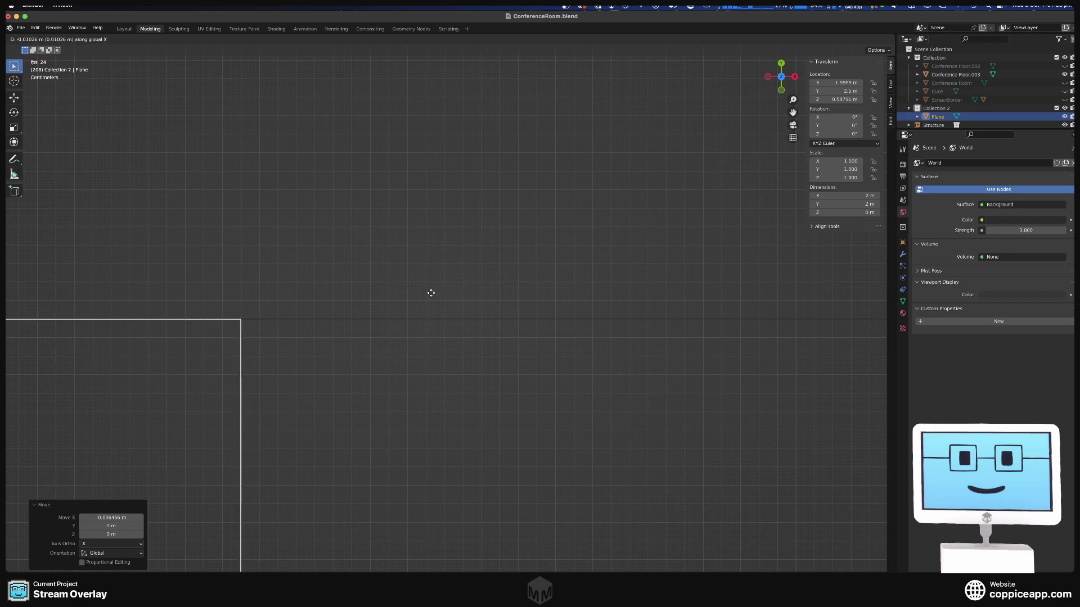
pyautogui.click(431, 293)
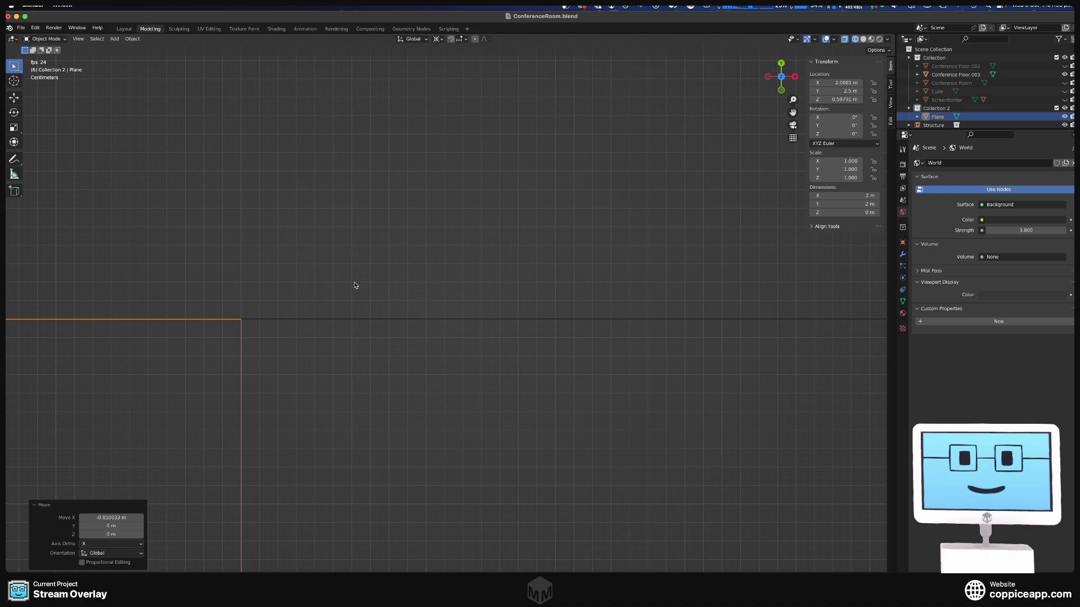
# - Set the plane's X location to exactly 2 m
pyautogui.scroll(-5, 356, 286)
pyautogui.scroll(-6, 354, 285)
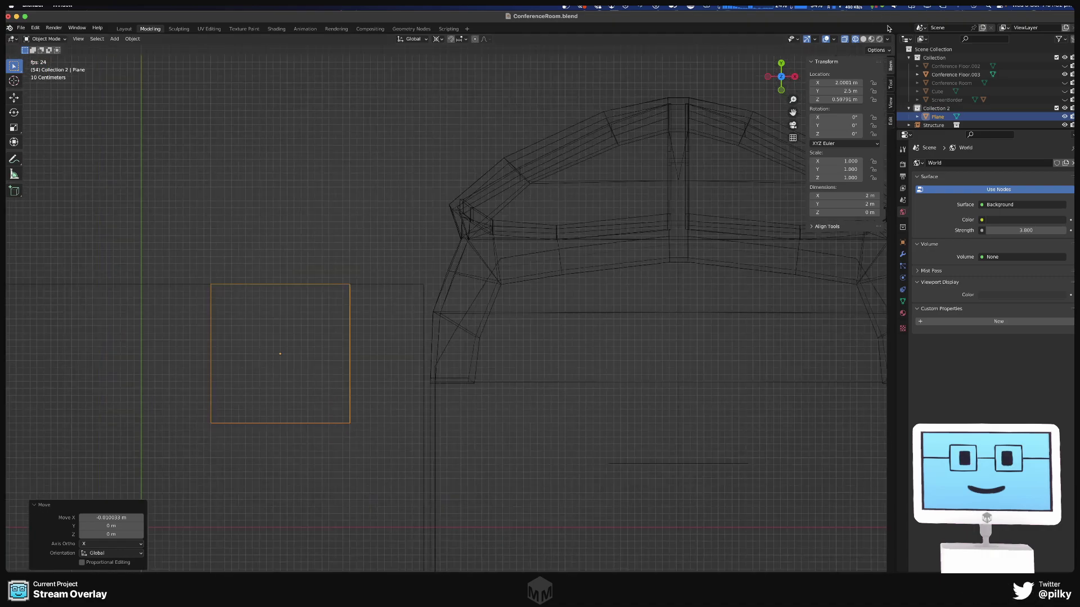
pyautogui.click(845, 81)
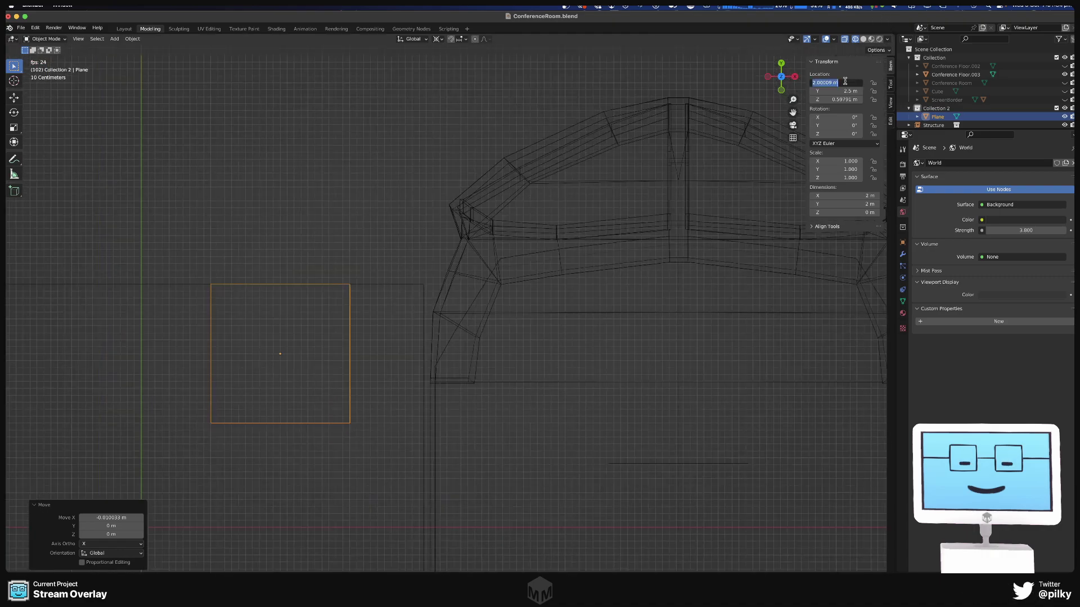
pyautogui.write('2')
pyautogui.press('Return')
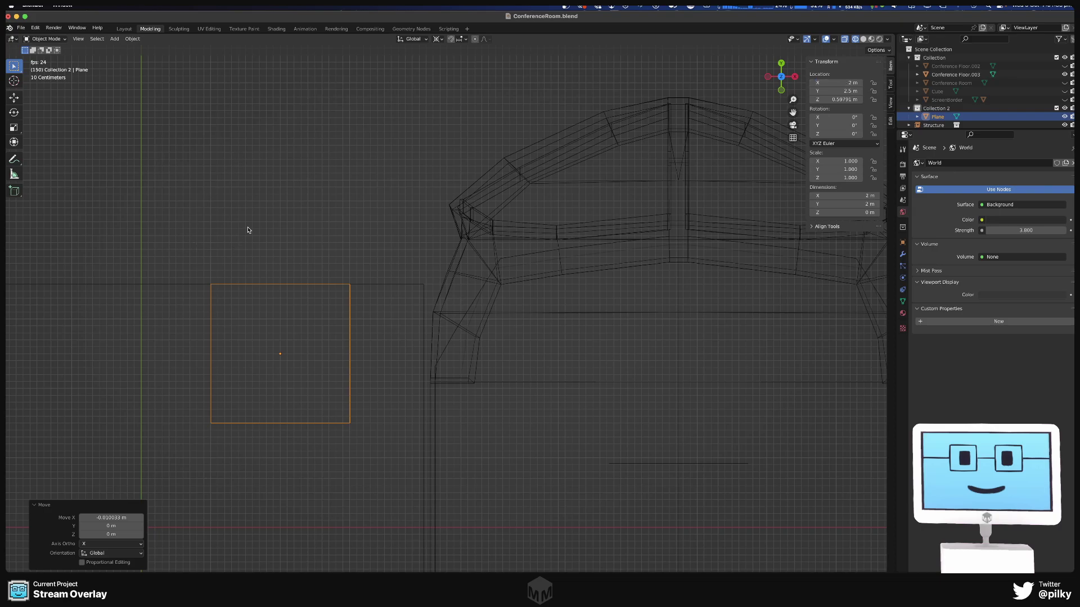
# - Examine the plane's placement relative to the lower floor and the neighbouring structure, keeping the plane selected
pyautogui.scroll(-5, 249, 228)
pyautogui.keyDown('shift'); pyautogui.moveTo(251, 229); pyautogui.dragTo(386, 248, button='middle'); pyautogui.keyUp('shift')
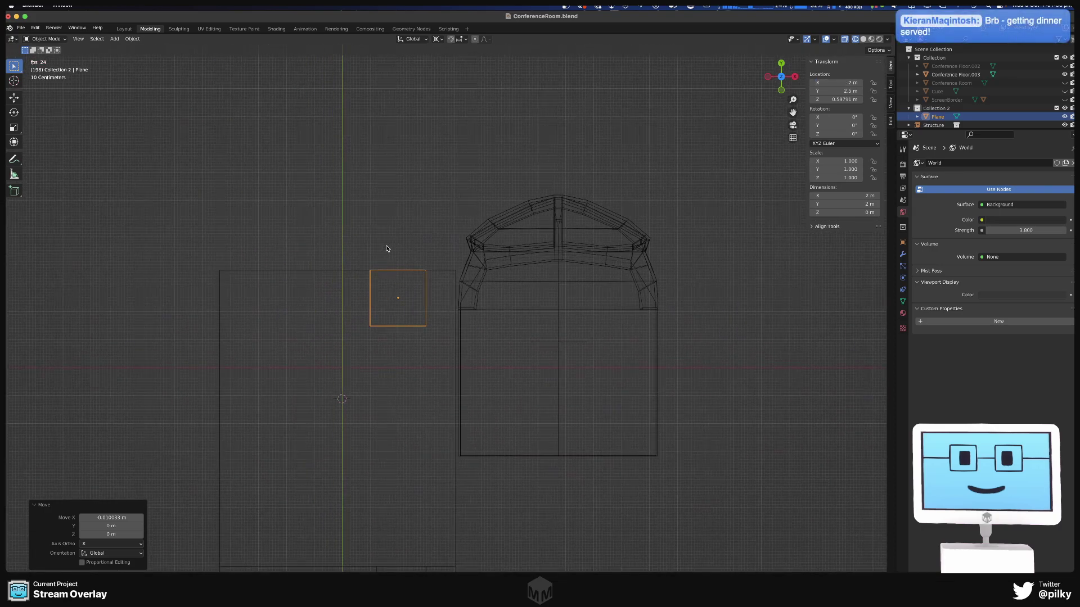
pyautogui.scroll(-4, 389, 259)
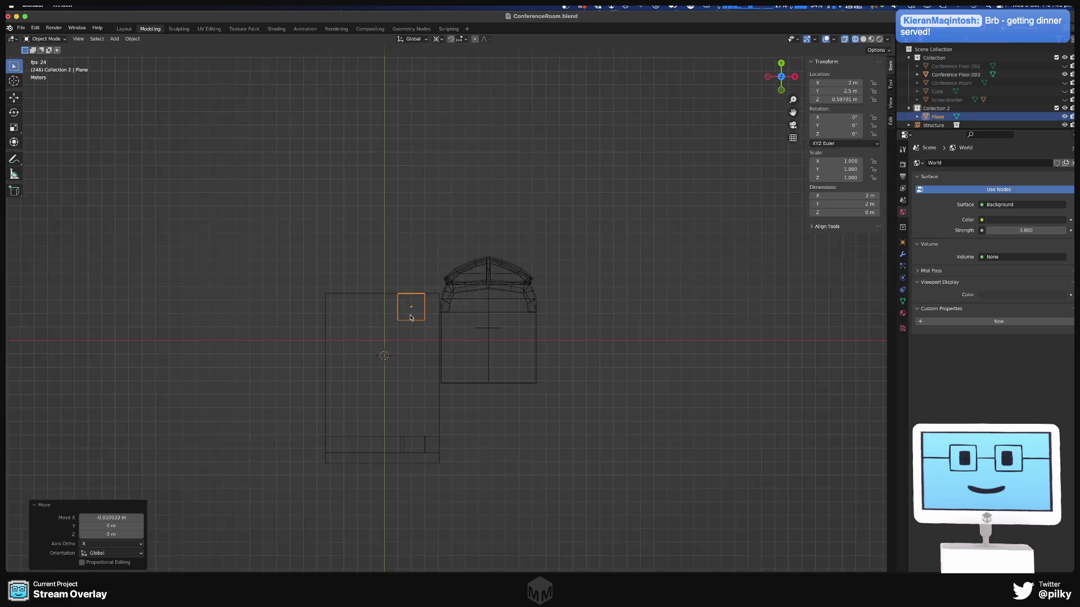
pyautogui.keyDown('shift'); pyautogui.moveTo(393, 260); pyautogui.dragTo(387, 251, button='middle'); pyautogui.keyUp('shift')
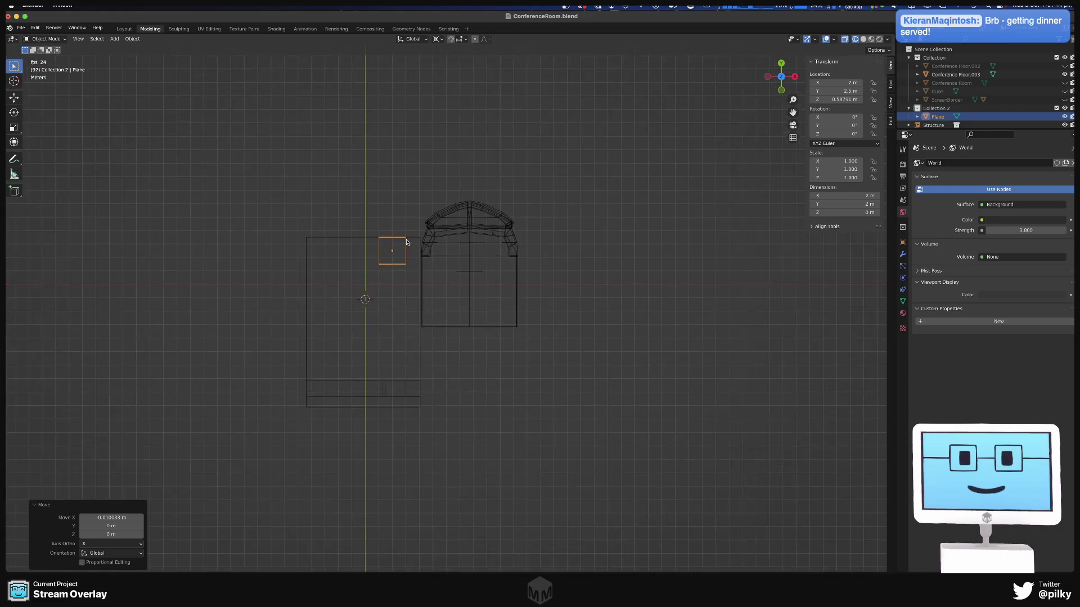
pyautogui.scroll(5, 408, 240)
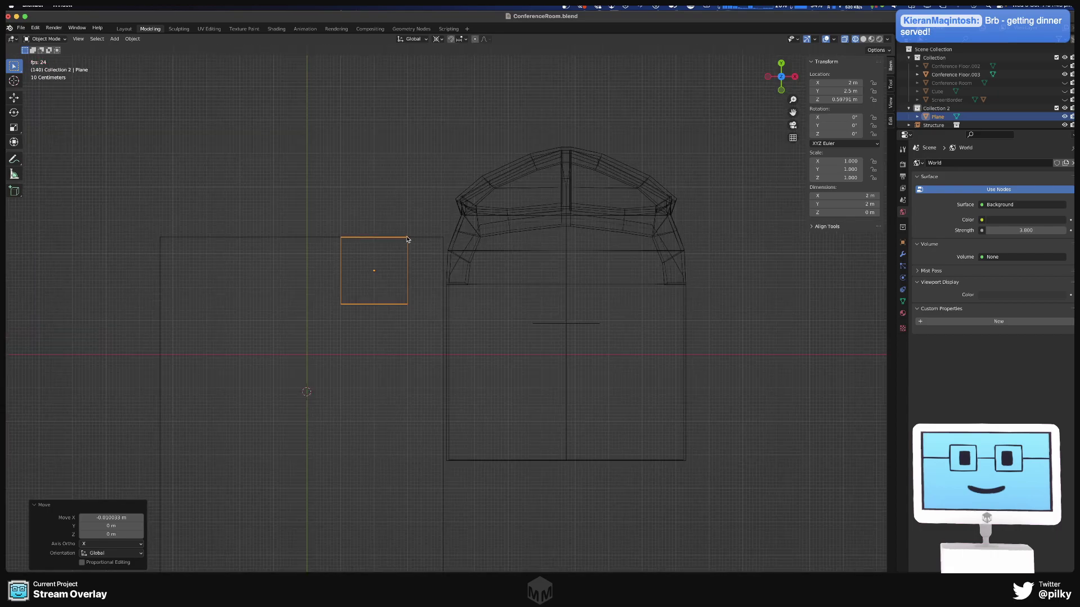
pyautogui.scroll(3, 407, 239)
pyautogui.click(414, 251)
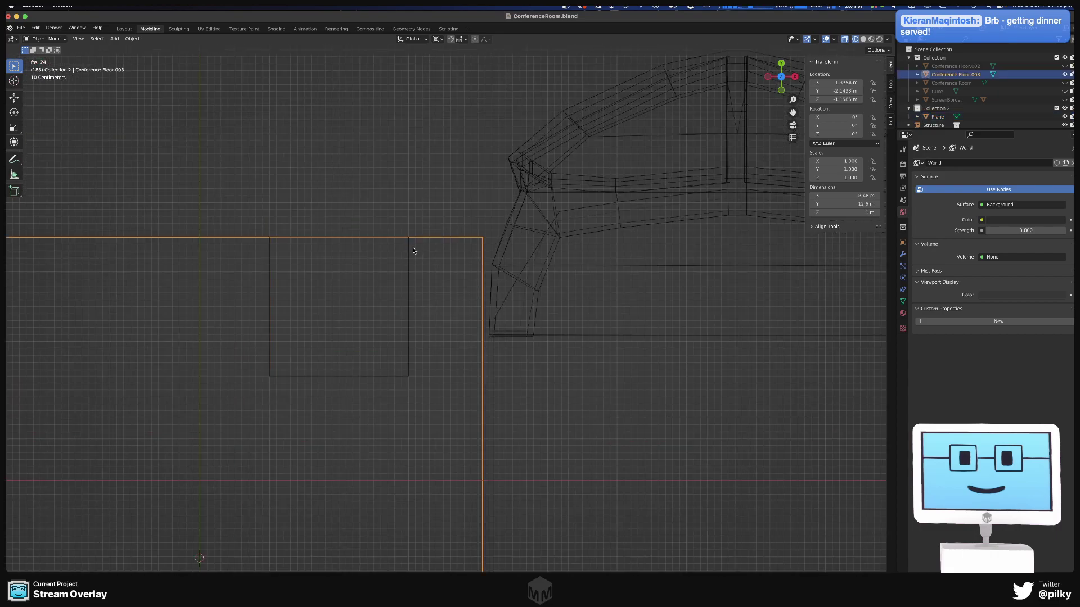
pyautogui.click(408, 247)
pyautogui.scroll(-6, 401, 270)
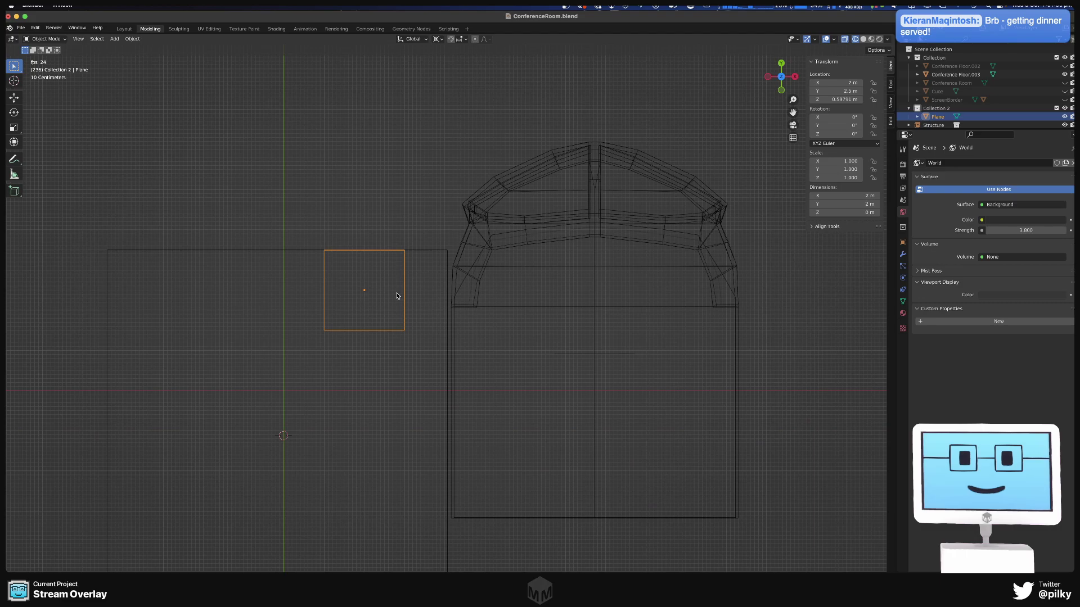
# - Stretch the plane over the length of the lower floor by moving its negative-Y edge along Y to about -9.03 m
pyautogui.press('Tab')
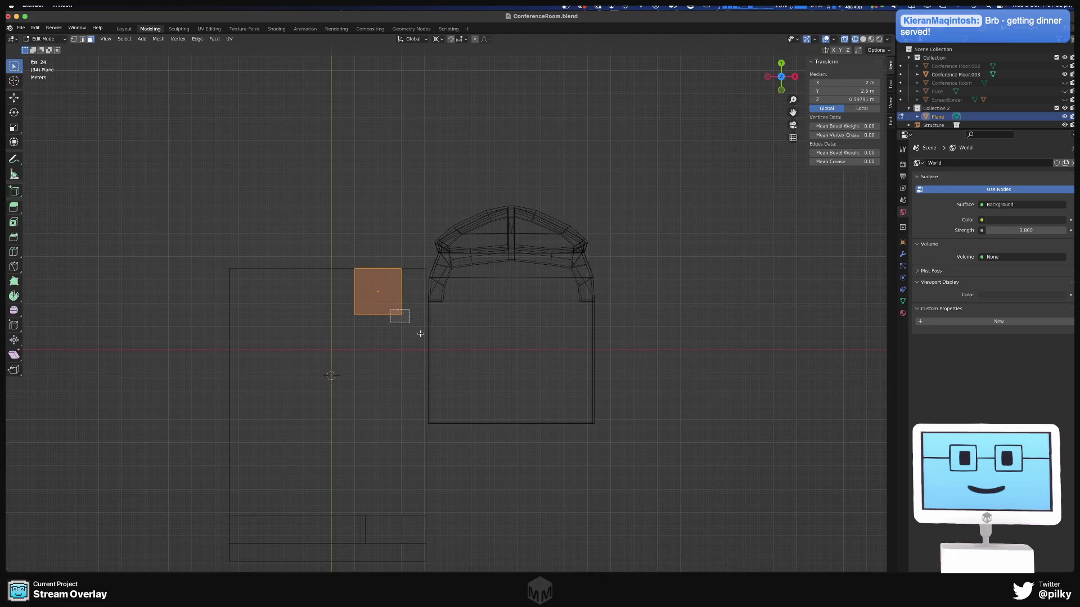
pyautogui.click(419, 332)
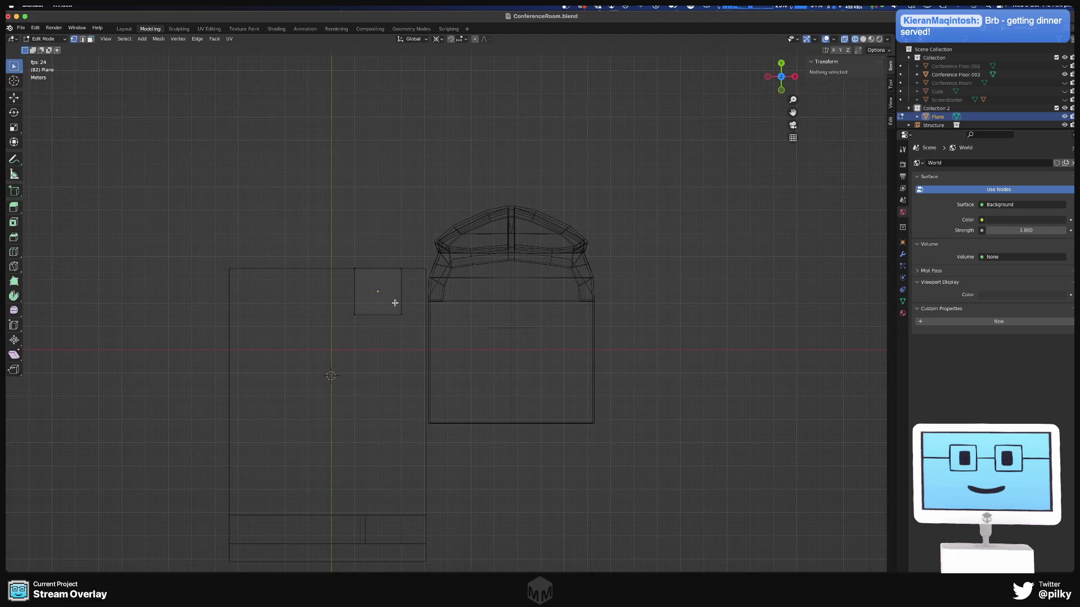
pyautogui.click(403, 316)
pyautogui.keyDown('shift'); pyautogui.moveTo(414, 325); pyautogui.dragTo(403, 164, button='middle'); pyautogui.keyUp('shift')
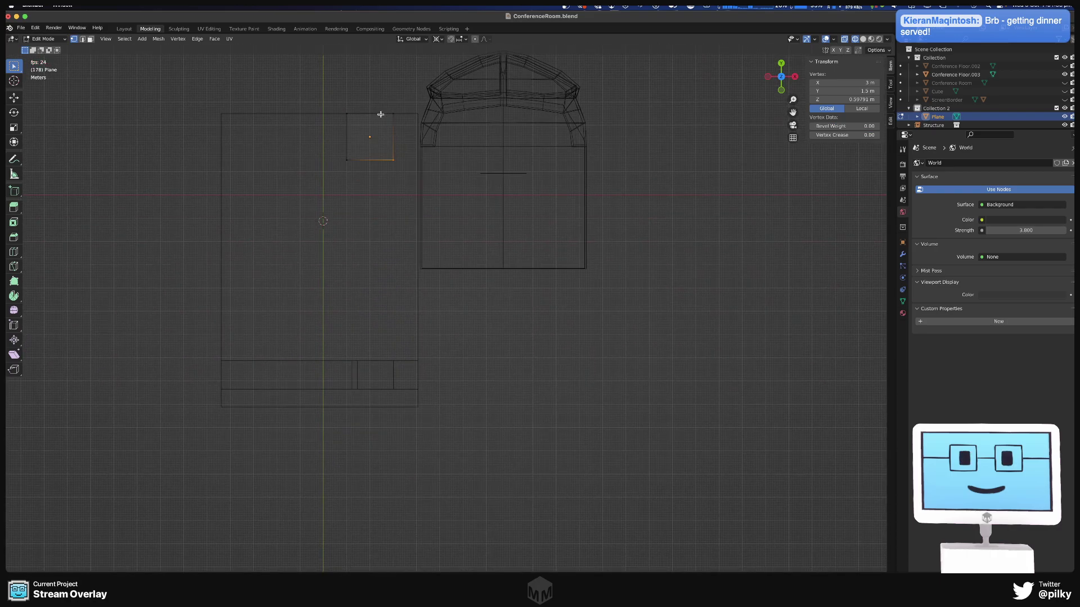
pyautogui.keyDown('shift'); pyautogui.click(353, 162); pyautogui.keyUp('shift')
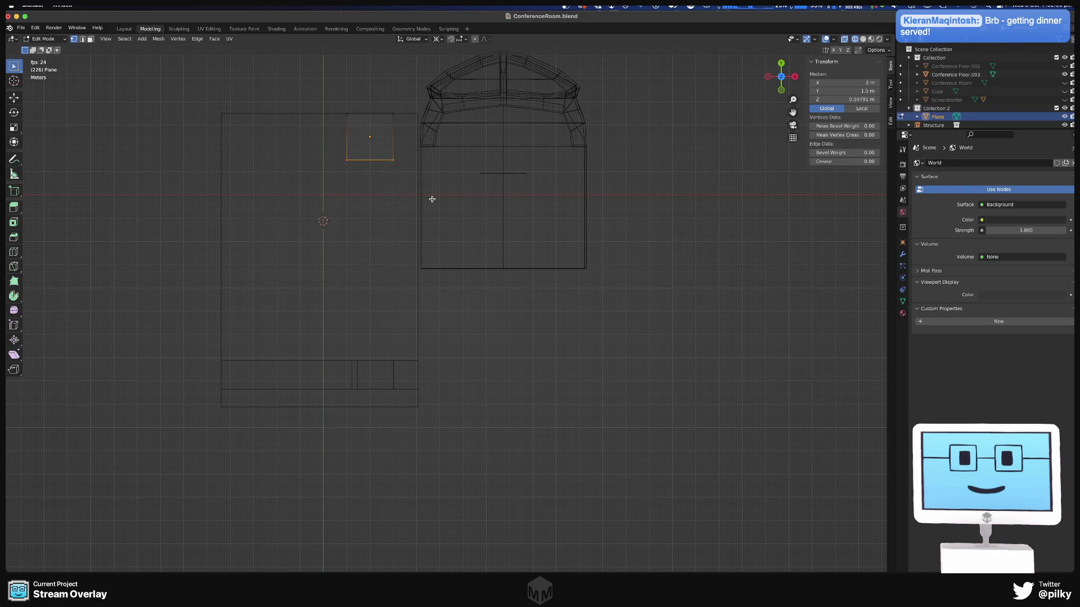
pyautogui.press('g')
pyautogui.press('y')
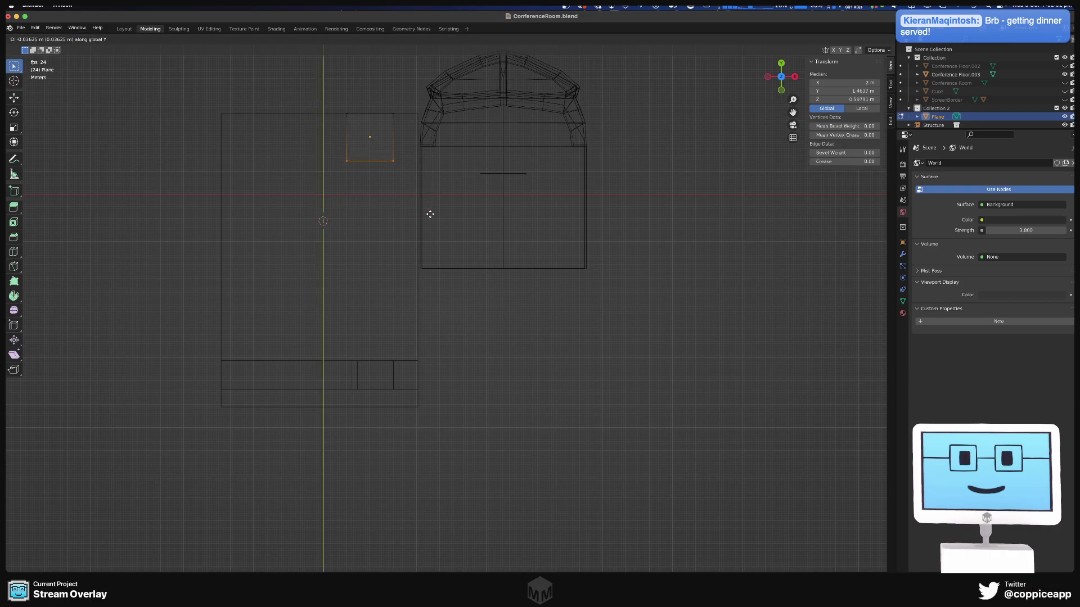
pyautogui.click(428, 436)
pyautogui.press('g')
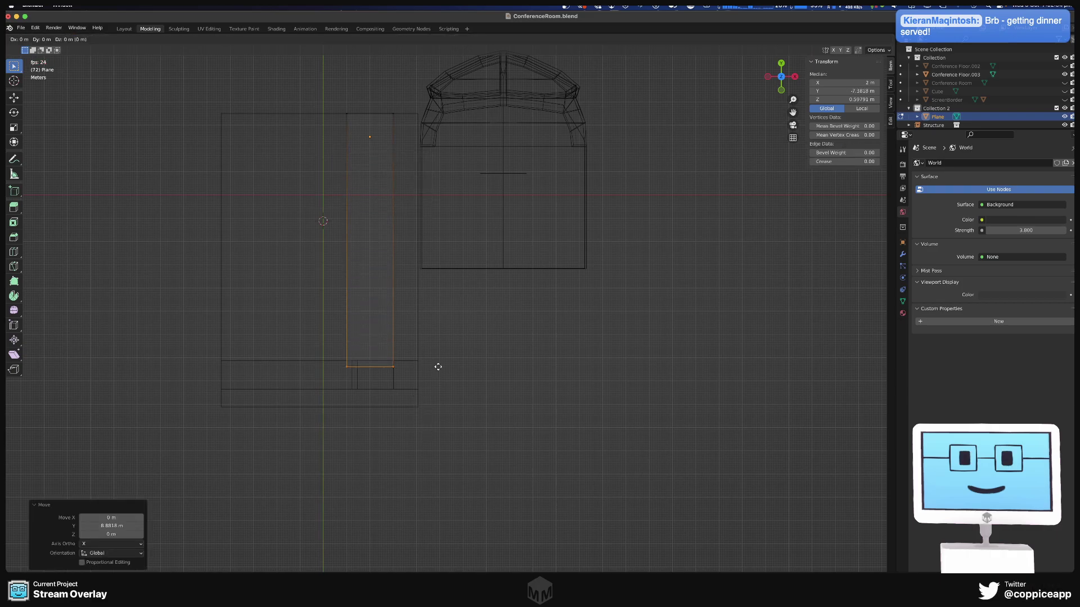
pyautogui.press('y')
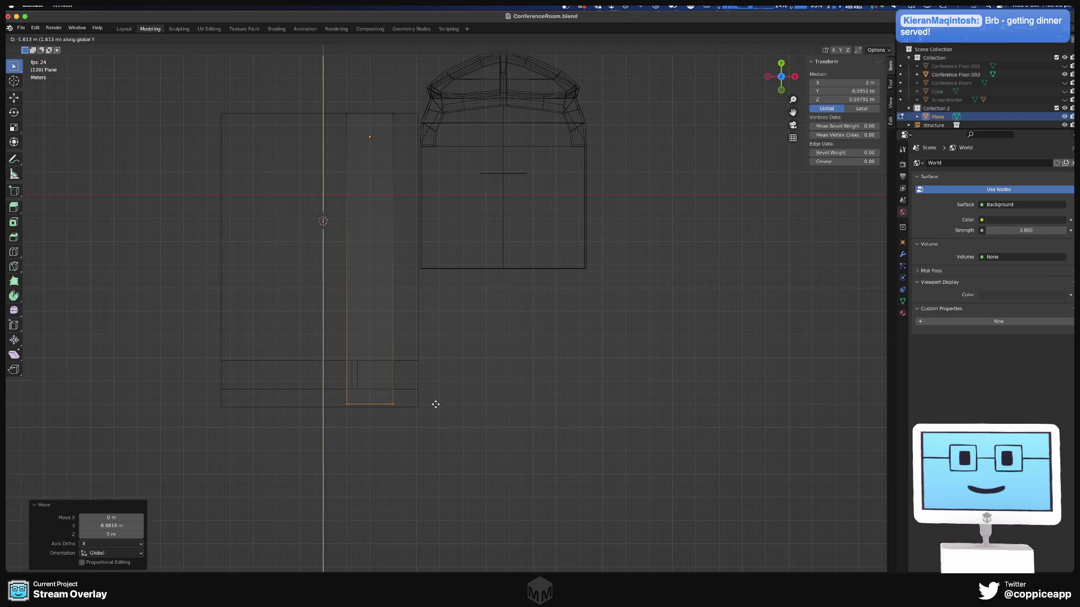
pyautogui.click(435, 405)
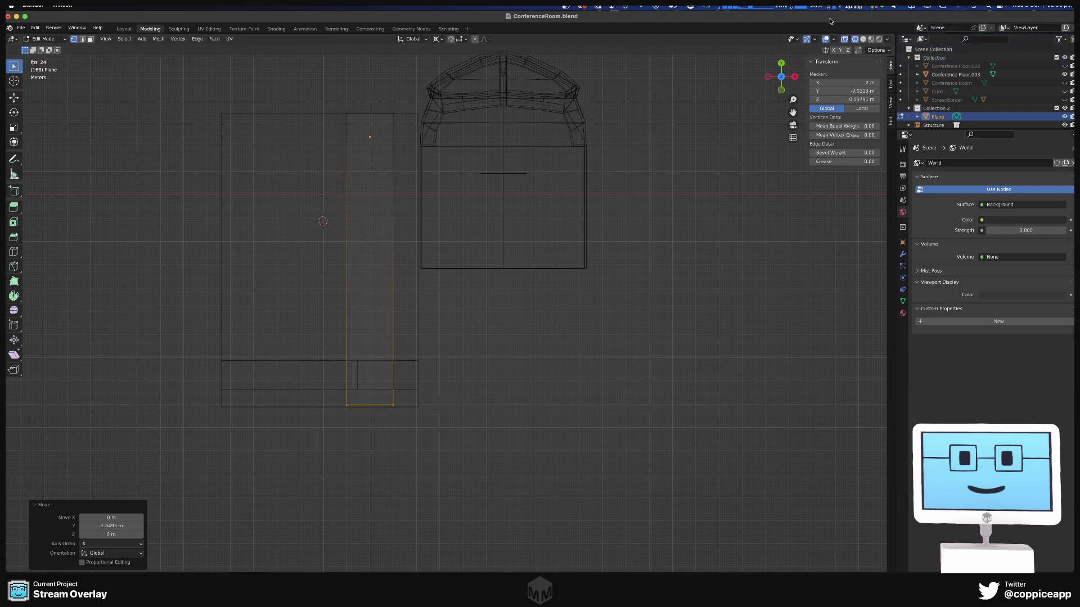
# - Set the Y position of the plane's negative-Y edge to exactly -9 m
pyautogui.click(871, 90)
pyautogui.write('-9')
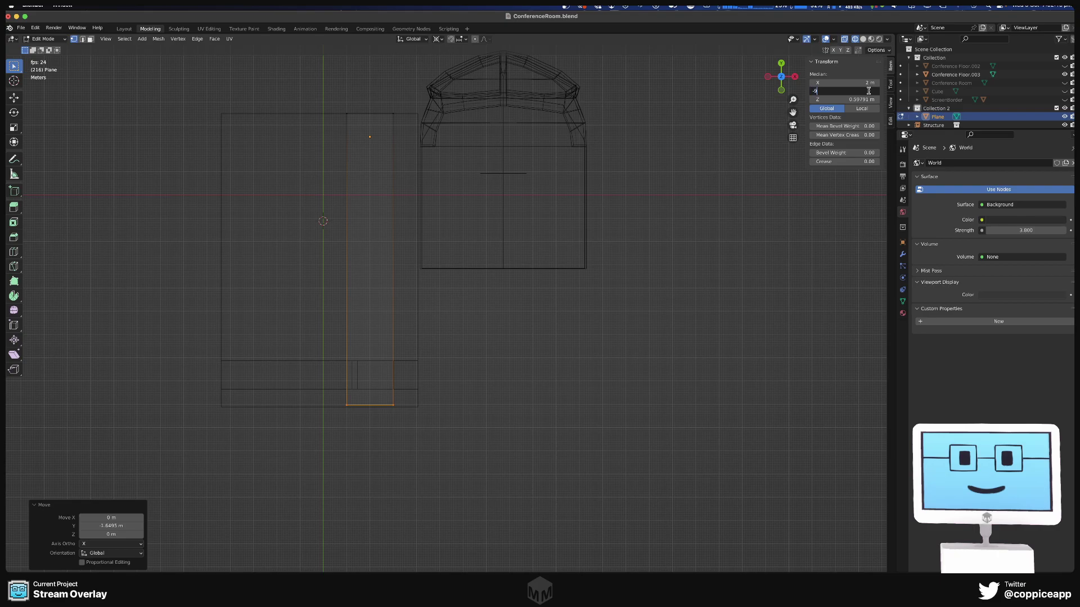
pyautogui.press('Return')
# - Widen the plane by setting the X position of its long edge facing the neighbouring structure to 4 m
pyautogui.keyDown('shift'); pyautogui.moveTo(485, 102); pyautogui.dragTo(504, 145, button='middle'); pyautogui.keyUp('shift')
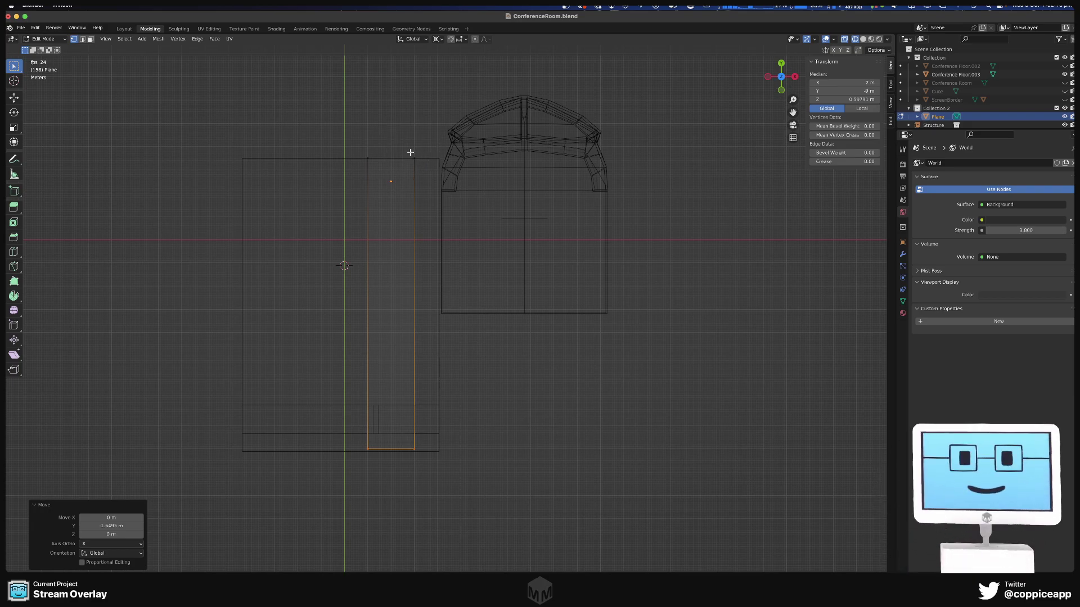
pyautogui.moveTo(408, 155); pyautogui.dragTo(430, 482)
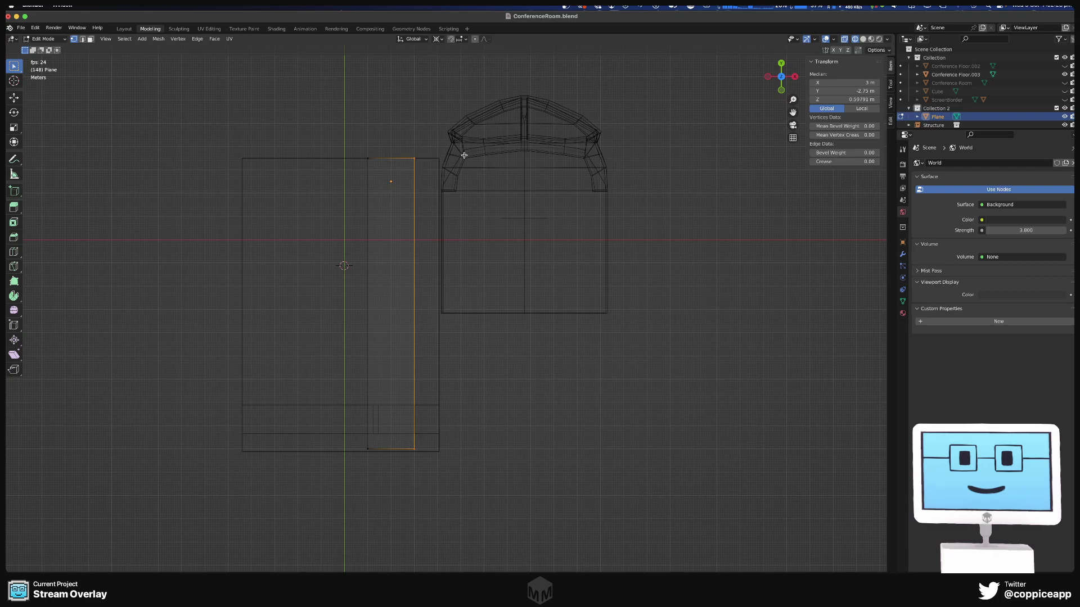
pyautogui.press('g')
pyautogui.press('Escape')
pyautogui.scroll(5, 434, 161)
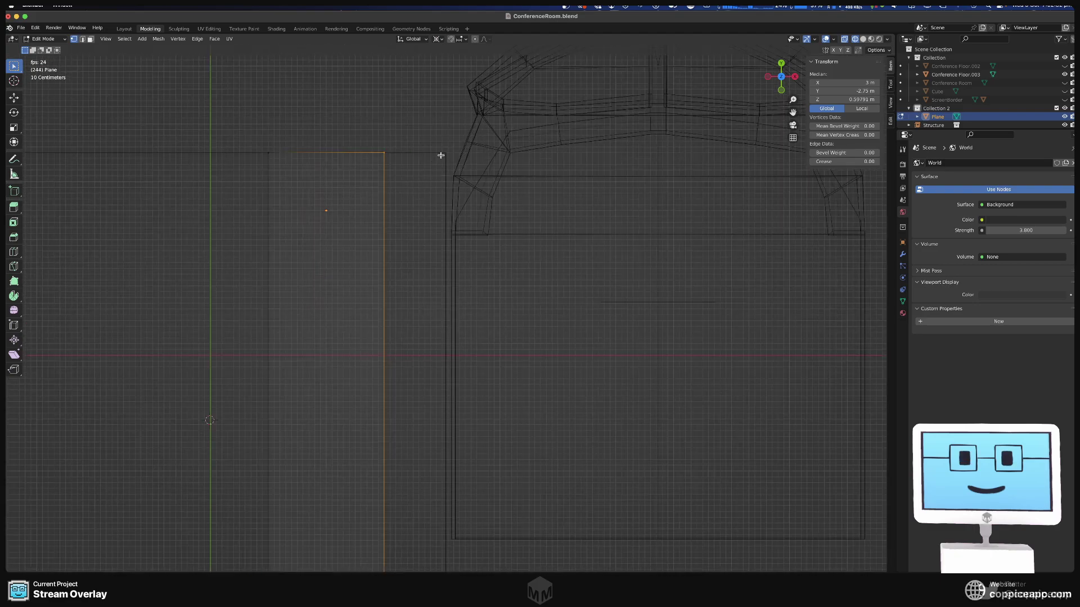
pyautogui.click(857, 85)
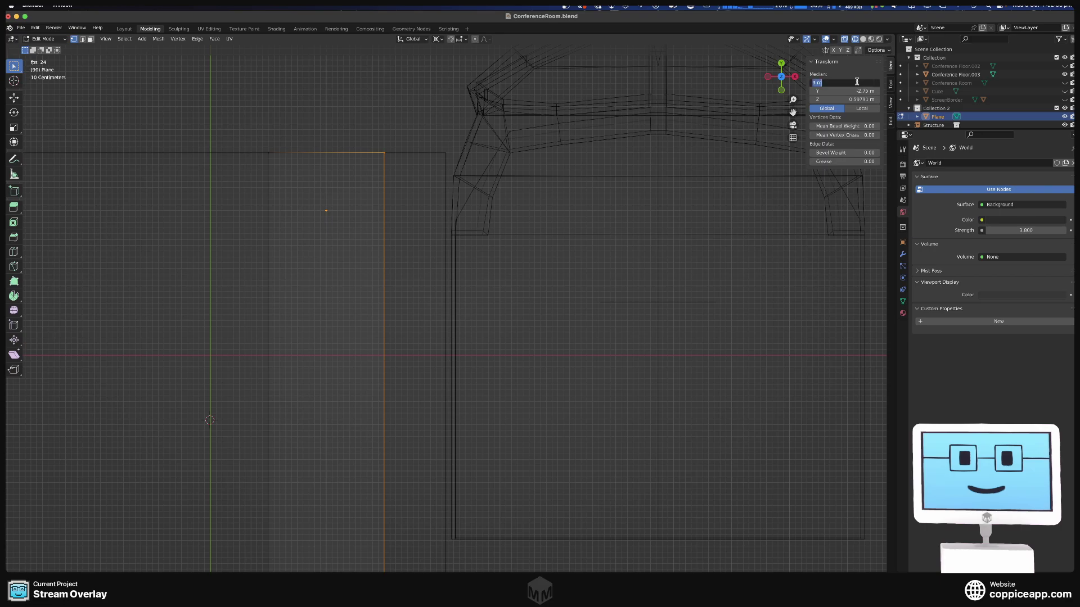
pyautogui.write('4')
pyautogui.press('Return')
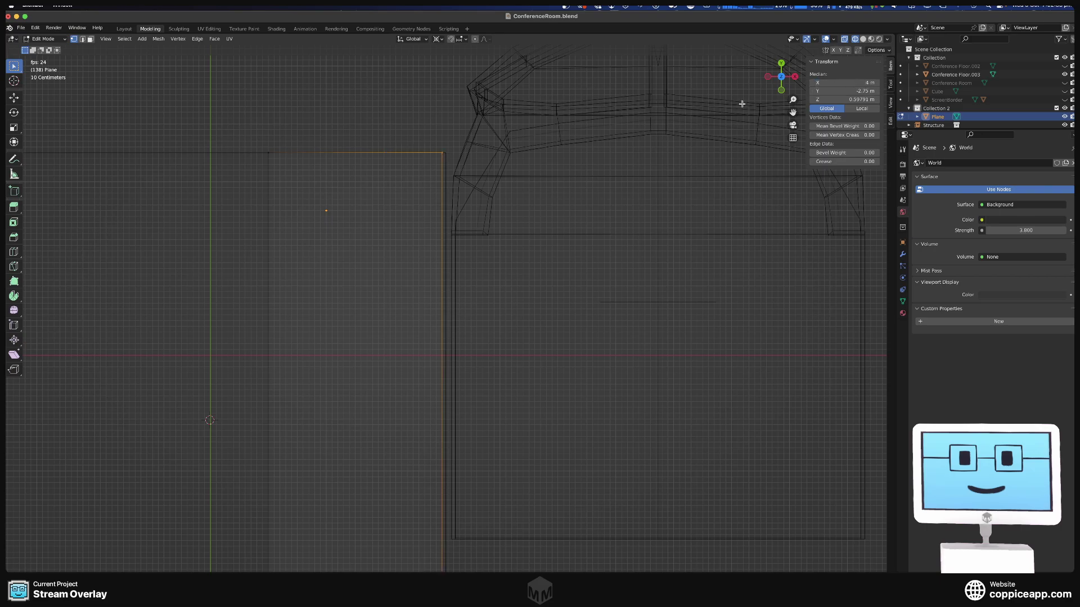
# - Set the X position of the plane's corner vertex at the positive-Y end, away from the neighbouring structure, to -2 m
pyautogui.scroll(-8, 399, 167)
pyautogui.scroll(6, 399, 167)
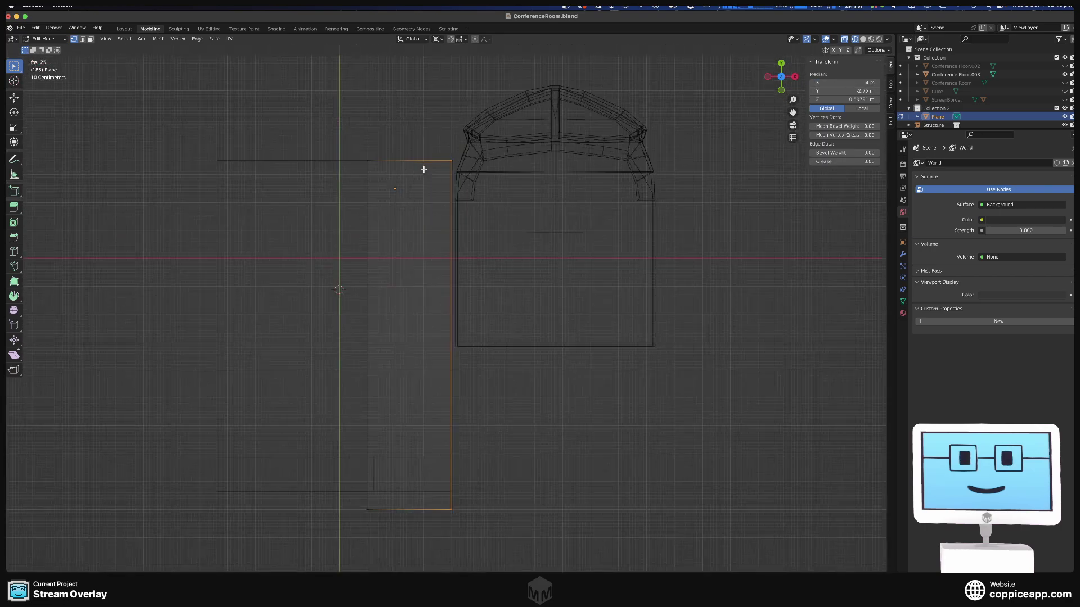
pyautogui.scroll(-3, 338, 130)
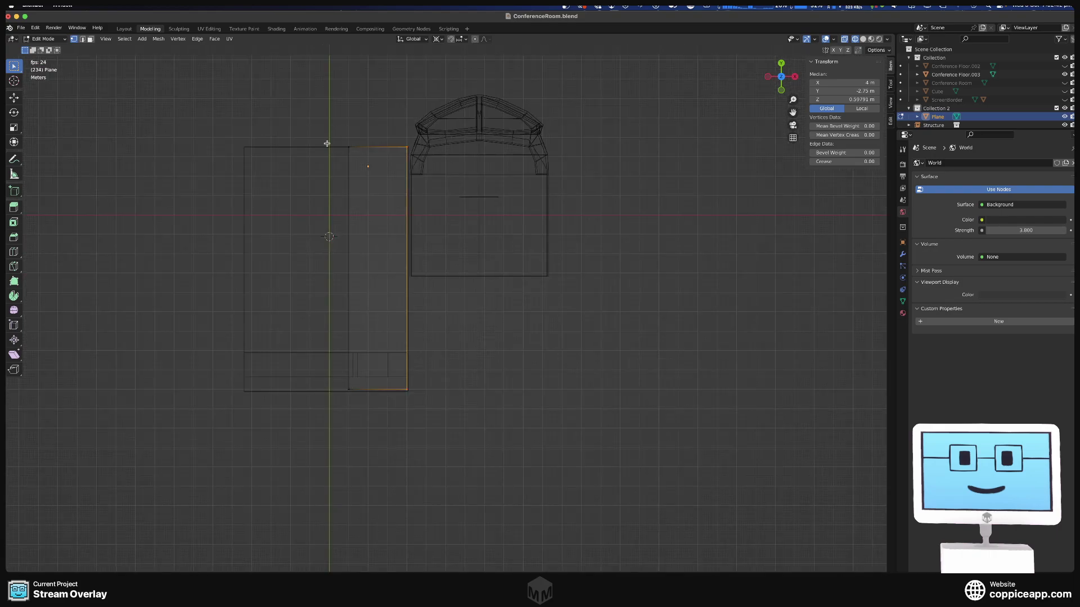
pyautogui.scroll(1, 327, 150)
pyautogui.moveTo(308, 125); pyautogui.dragTo(396, 459)
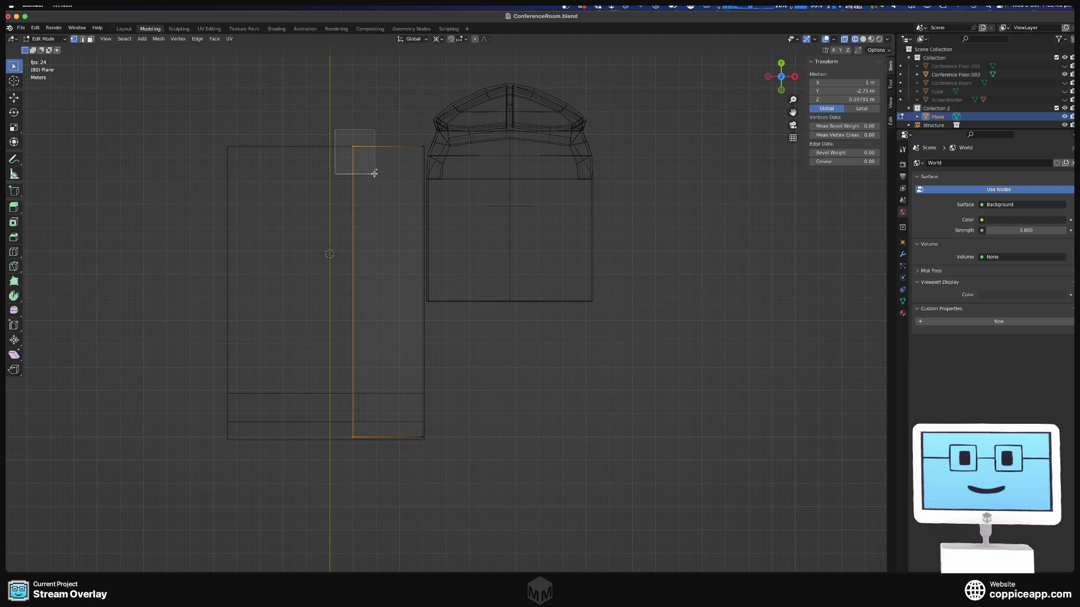
pyautogui.moveTo(334, 128); pyautogui.dragTo(377, 176)
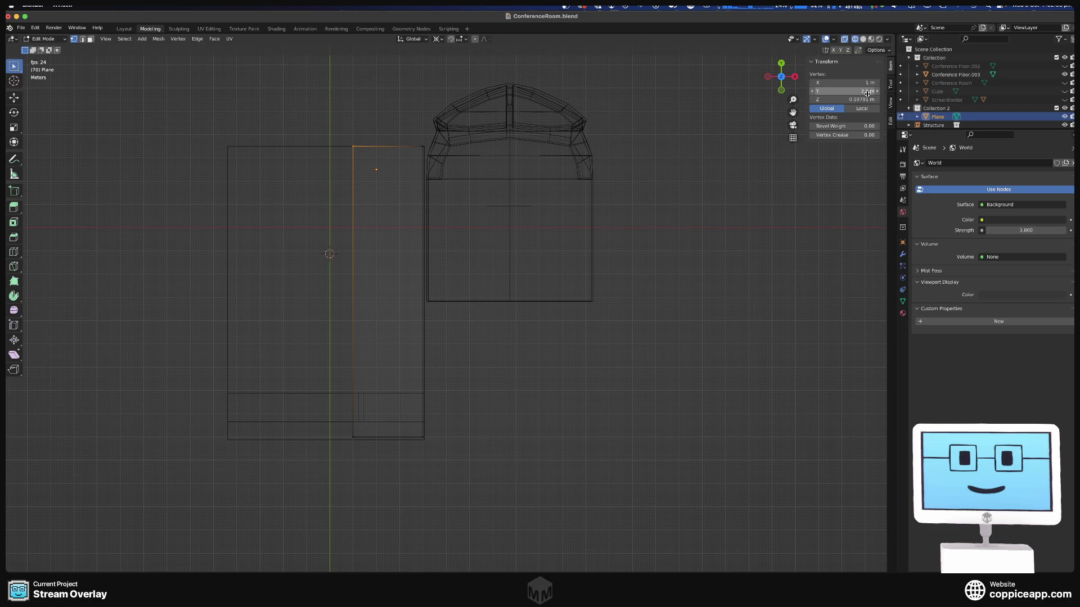
pyautogui.click(866, 83)
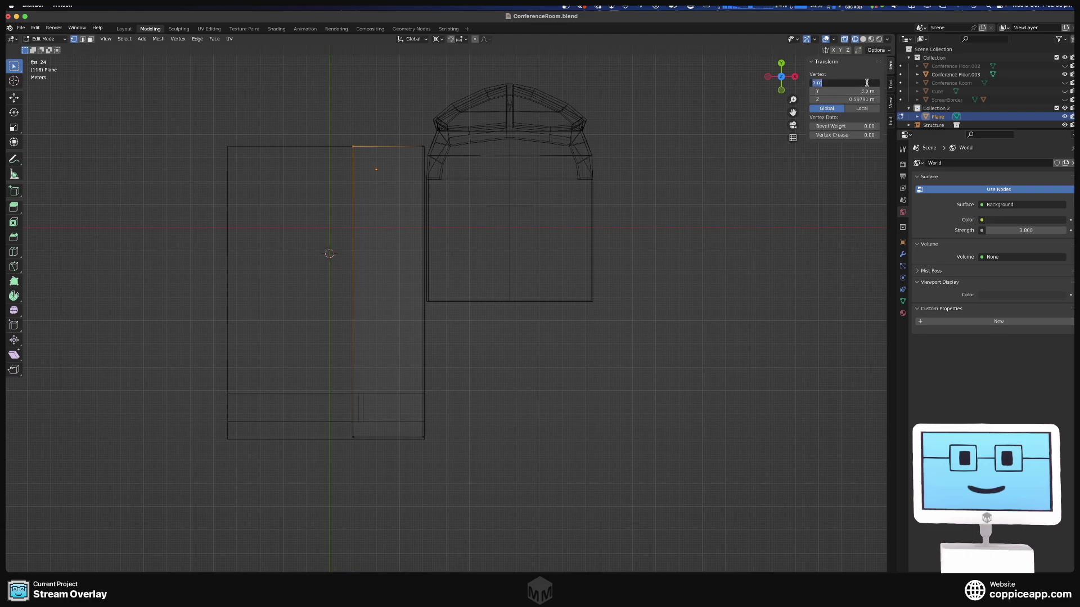
pyautogui.write('-2')
pyautogui.press('Return')
pyautogui.keyDown('shift'); pyautogui.moveTo(453, 365); pyautogui.dragTo(590, 340, button='middle'); pyautogui.keyUp('shift')
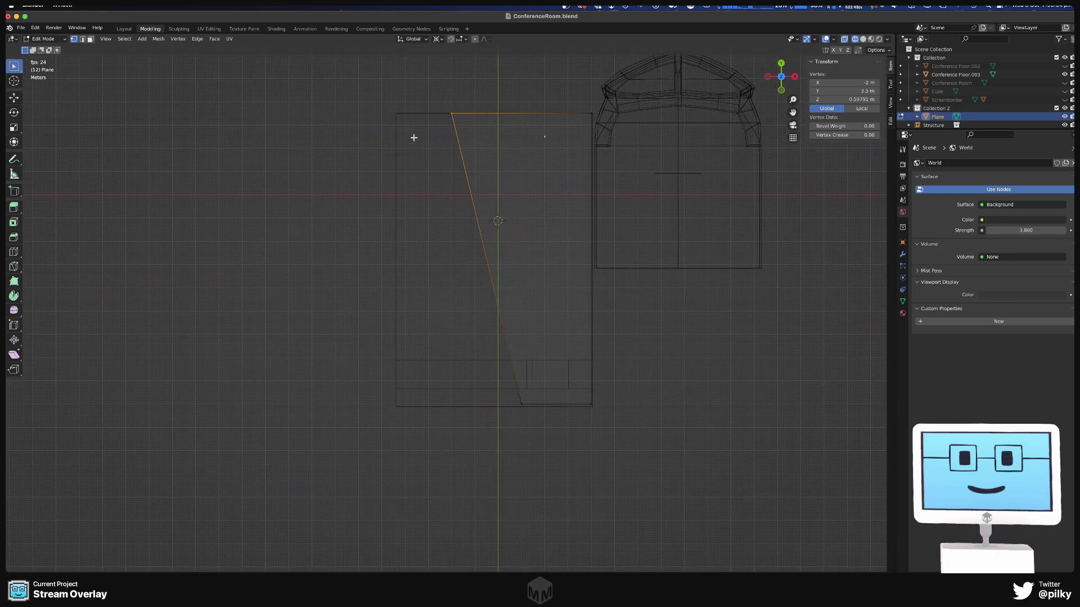
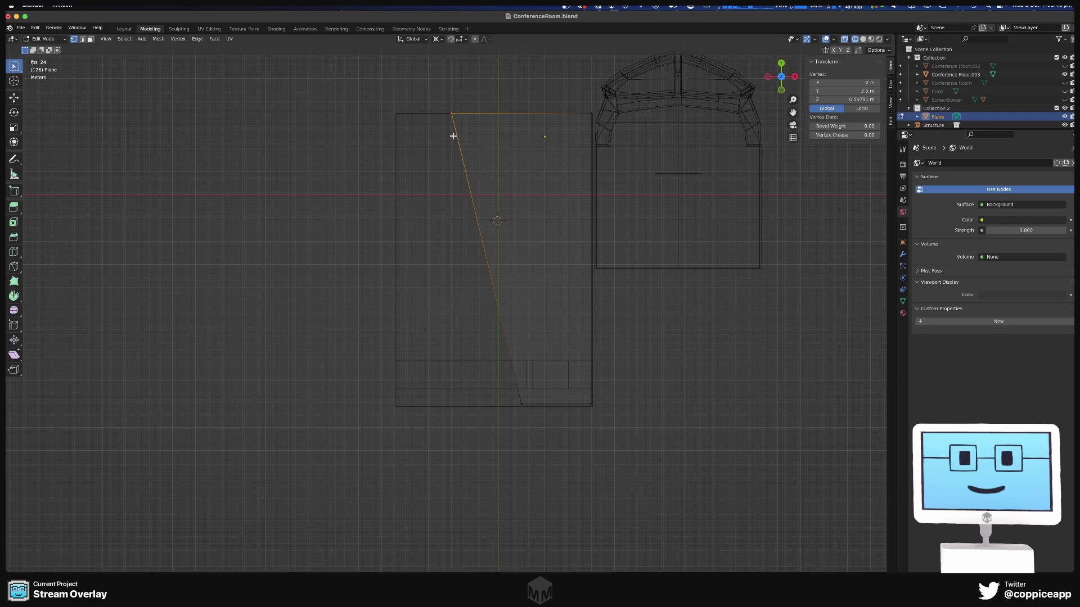
# - Try to subdivide the plane's slanted edge from its upper end vertex, using 2 cuts
pyautogui.rightClick(477, 224)
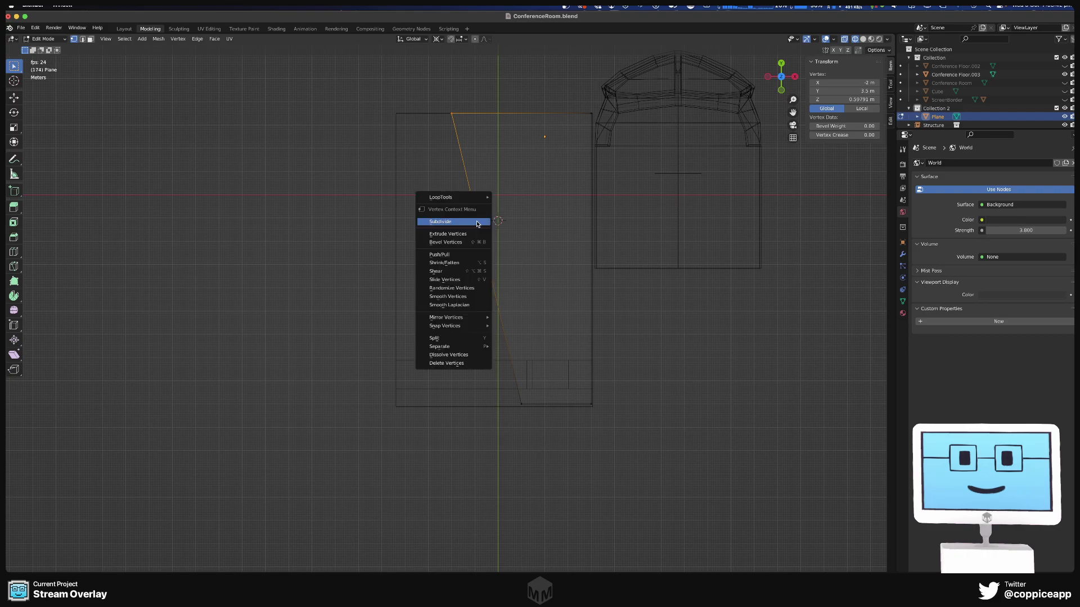
pyautogui.click(477, 223)
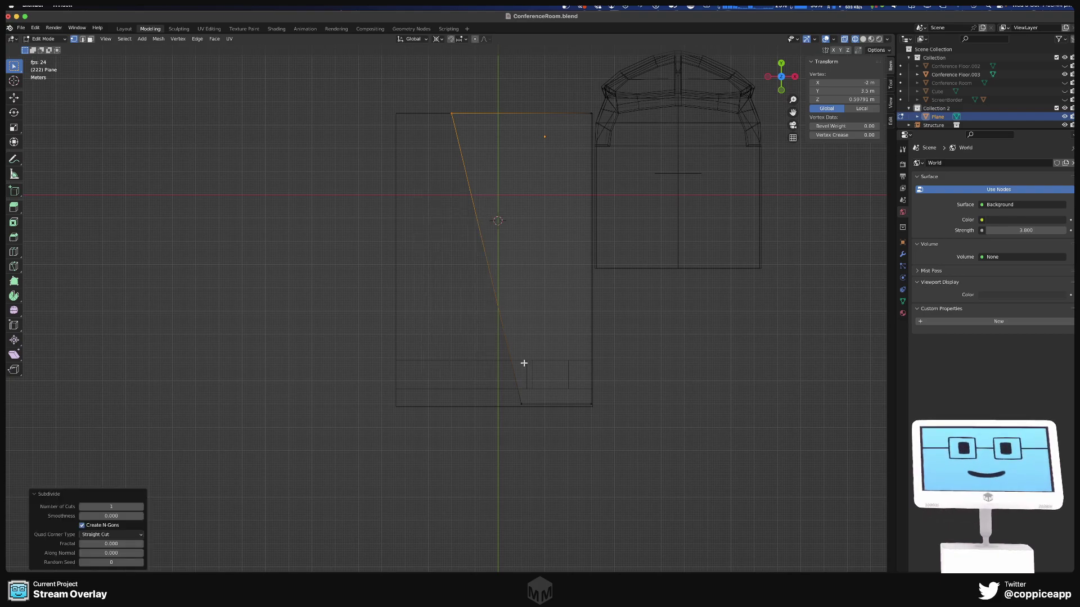
pyautogui.click(122, 506)
pyautogui.write('2')
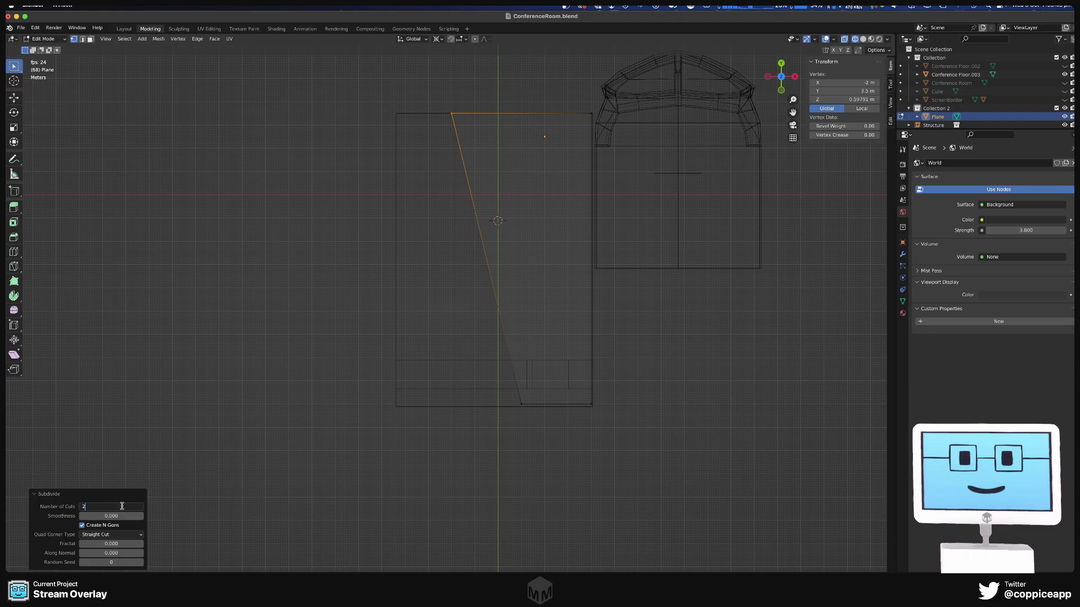
pyautogui.press('Return')
pyautogui.hotkey('alt', 'a')
pyautogui.press('a')
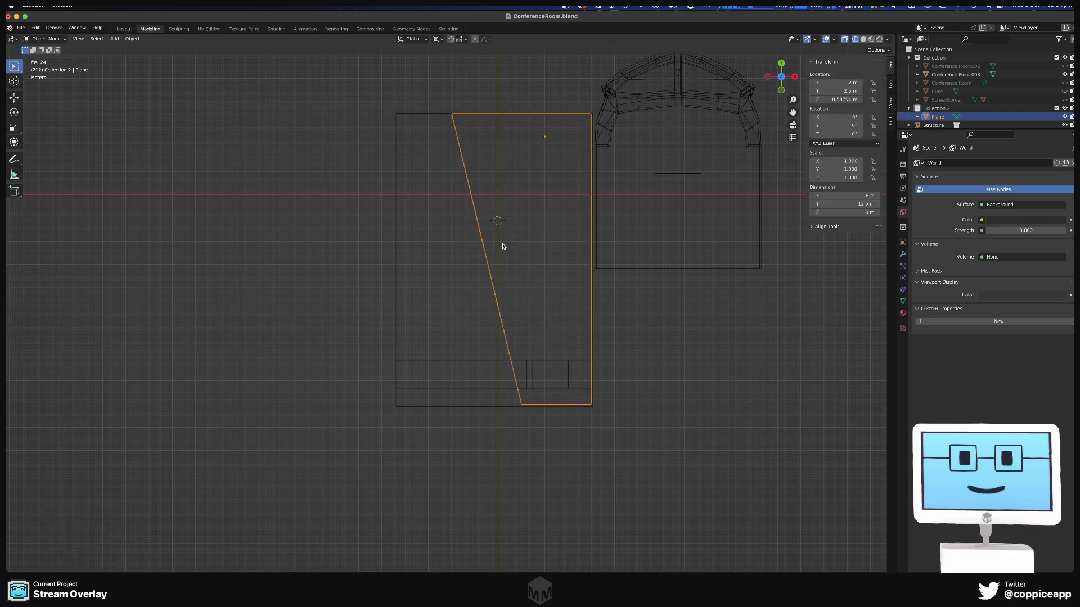
pyautogui.hotkey('alt', 'a')
pyautogui.click(445, 105)
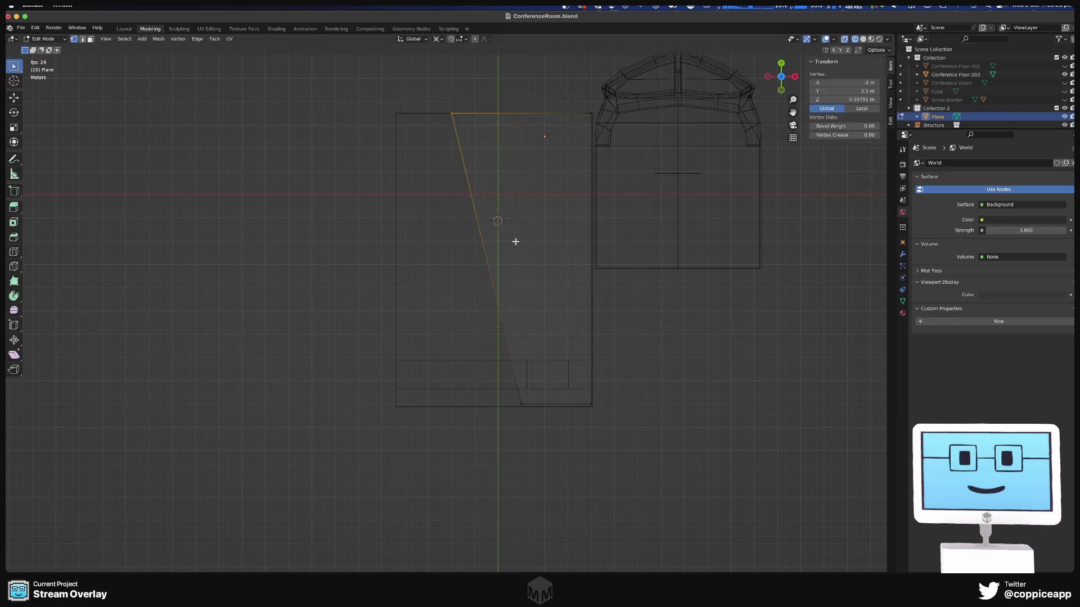
pyautogui.hotkey('alt', 'a')
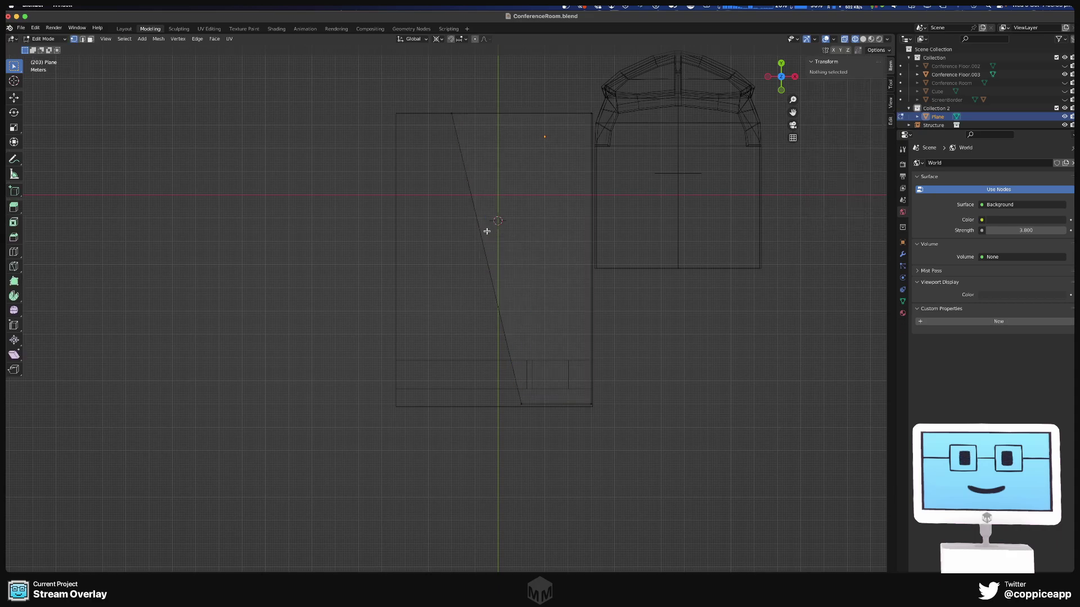
pyautogui.hotkey('ctrl', 'z')
pyautogui.hotkey('ctrl', 'shift', 'z')
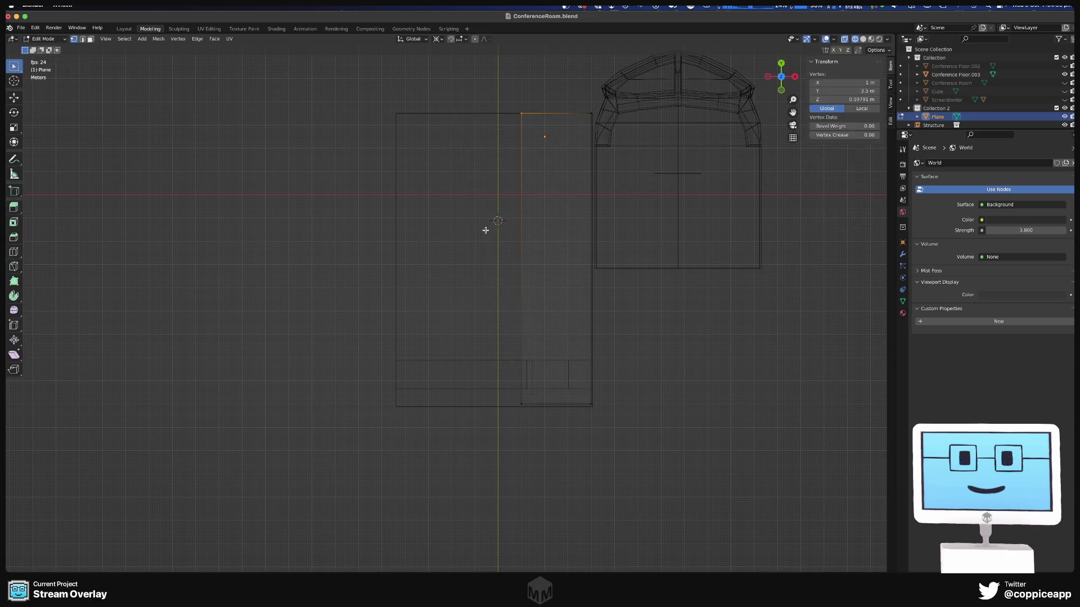
pyautogui.hotkey('ctrl', 'z')
# - Subdivide the slanted edge of the plane with 2 cuts
pyautogui.press('2')
pyautogui.click(482, 241)
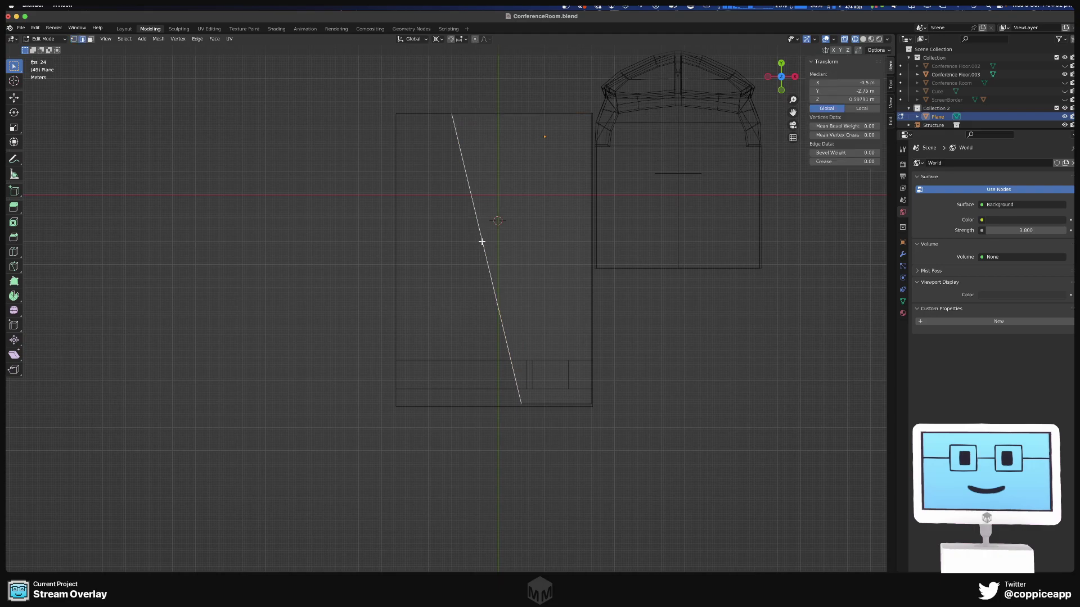
pyautogui.rightClick(482, 242)
pyautogui.click(482, 241)
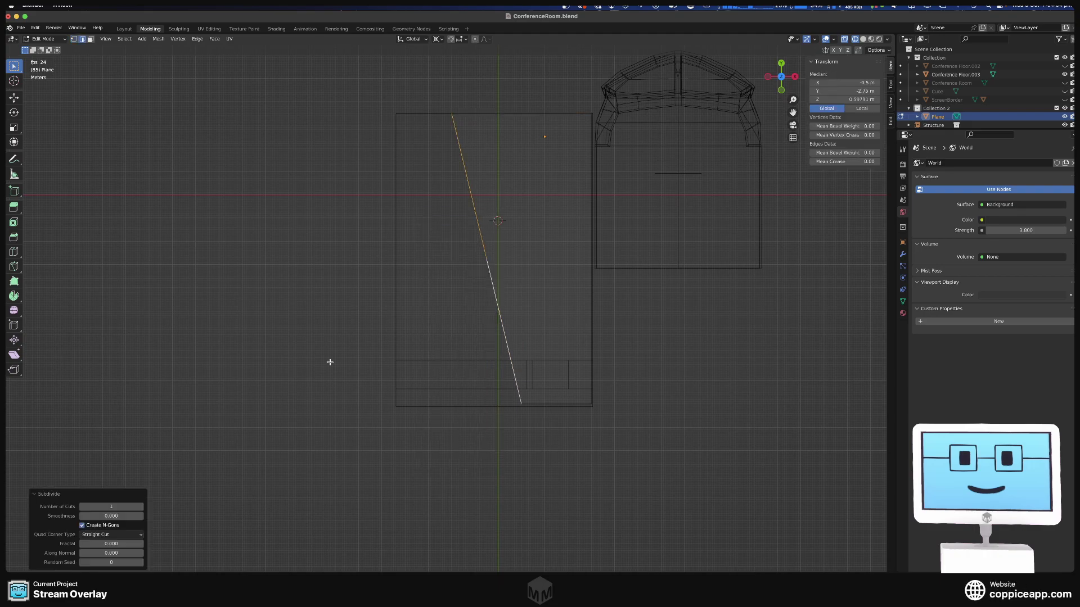
pyautogui.click(103, 509)
pyautogui.write('2')
pyautogui.press('Return')
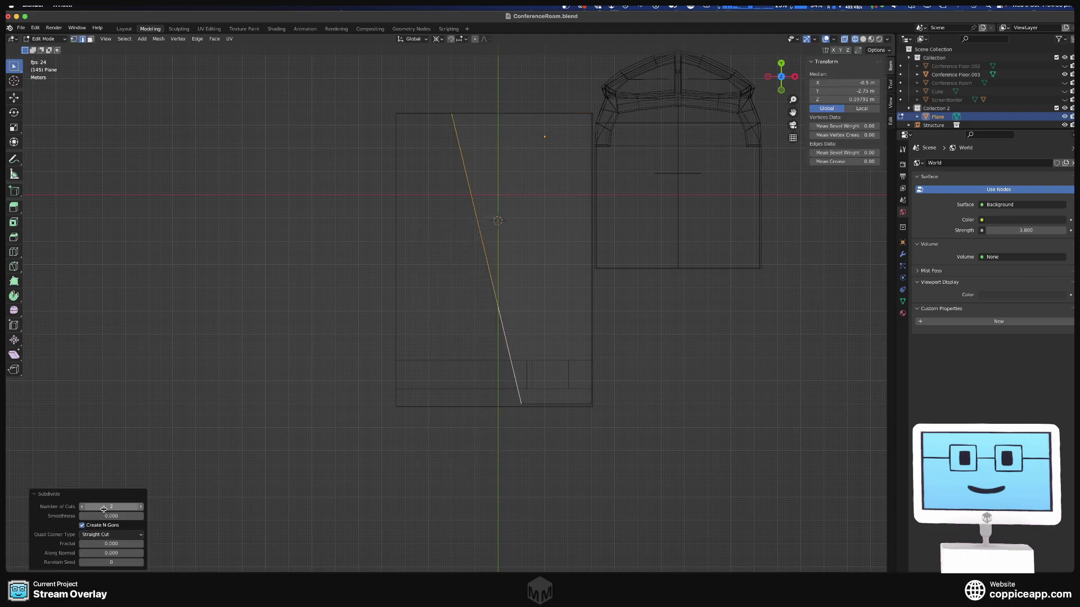
# - Move the upper of the two new vertices on the slanted edge to X -5.5 m, Y 0 m
pyautogui.keyDown('alt'); pyautogui.click(494, 294); pyautogui.keyUp('alt')
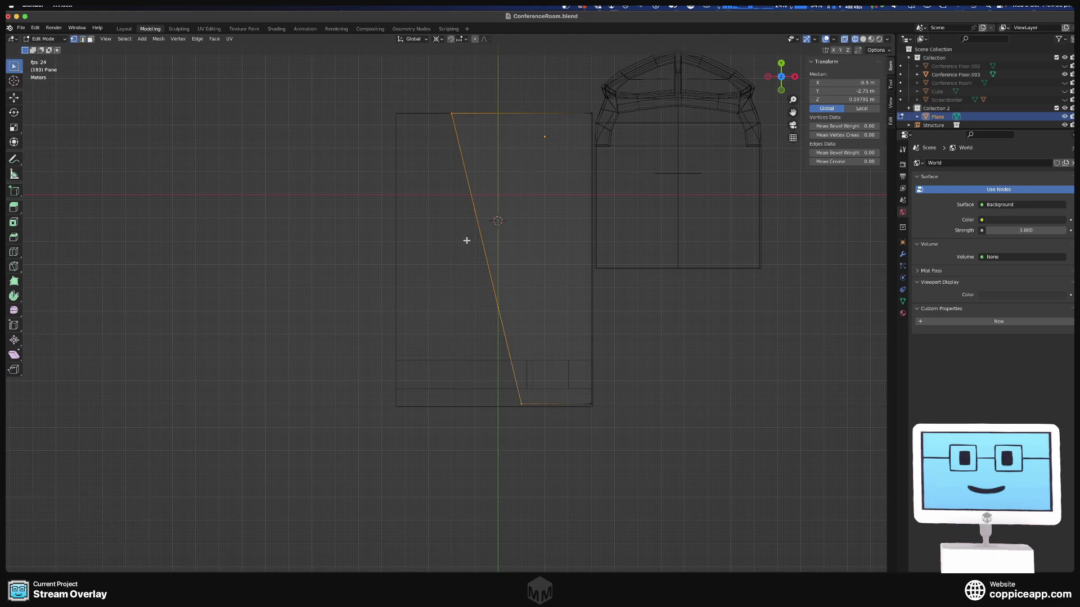
pyautogui.moveTo(455, 196); pyautogui.dragTo(497, 228)
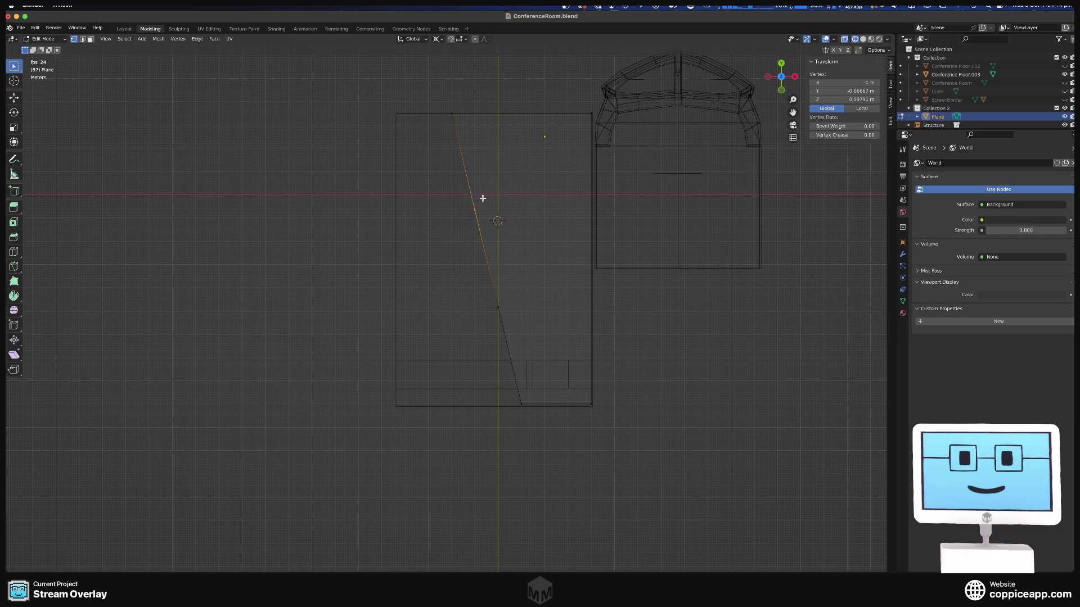
pyautogui.click(856, 91)
pyautogui.write('0')
pyautogui.hotkey('shift', 'Tab')
pyautogui.press('BackSpace')
pyautogui.write('-5.5')
pyautogui.press('Return')
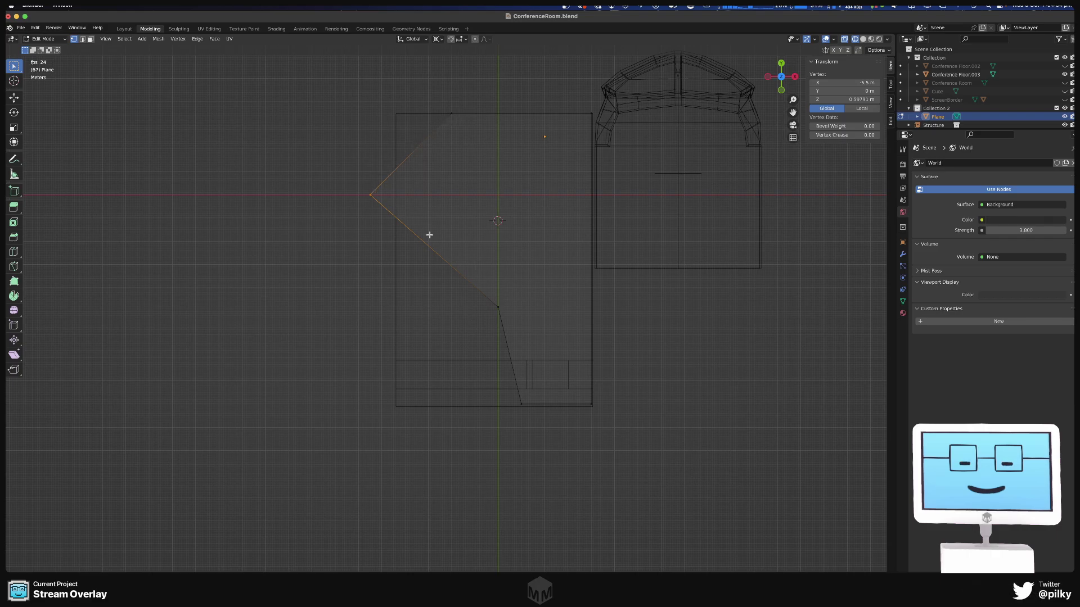
# - Move the lower of the two subdivision vertices outward to X -5 m, Y -2 m
pyautogui.click(485, 305)
pyautogui.press('g')
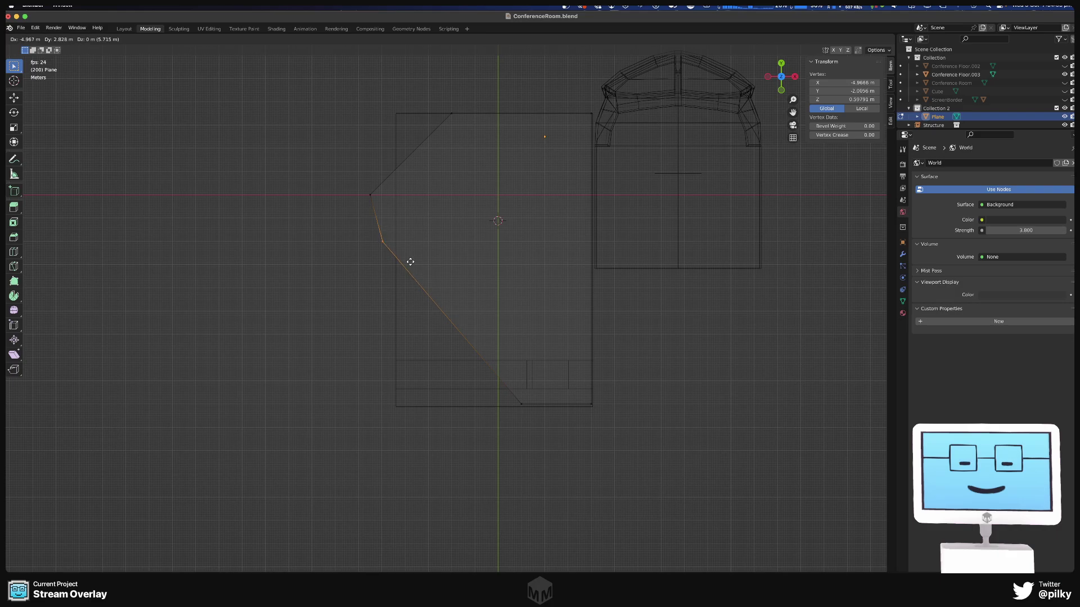
pyautogui.click(410, 262)
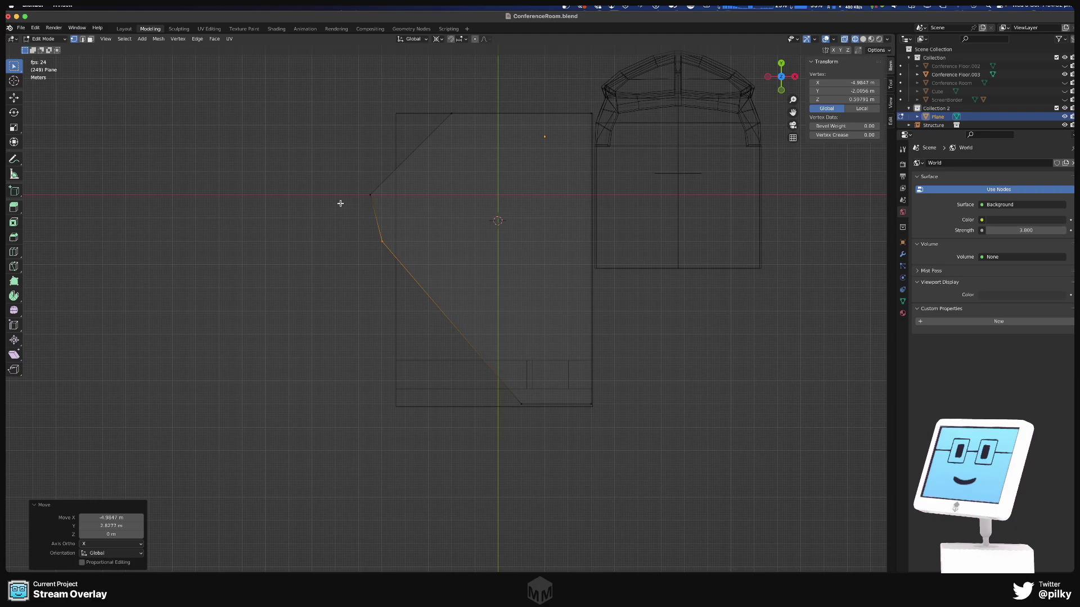
pyautogui.scroll(8, 363, 217)
pyautogui.scroll(-3, 485, 251)
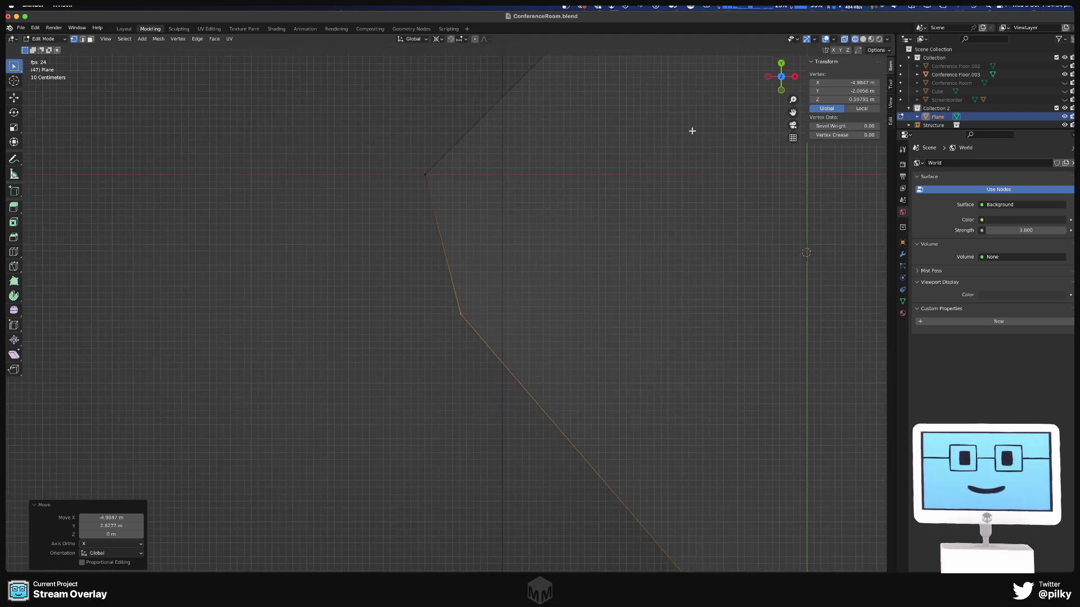
pyautogui.click(862, 79)
pyautogui.write('-5')
pyautogui.press('Tab')
pyautogui.write('-2')
pyautogui.press('Return')
pyautogui.scroll(-6, 698, 151)
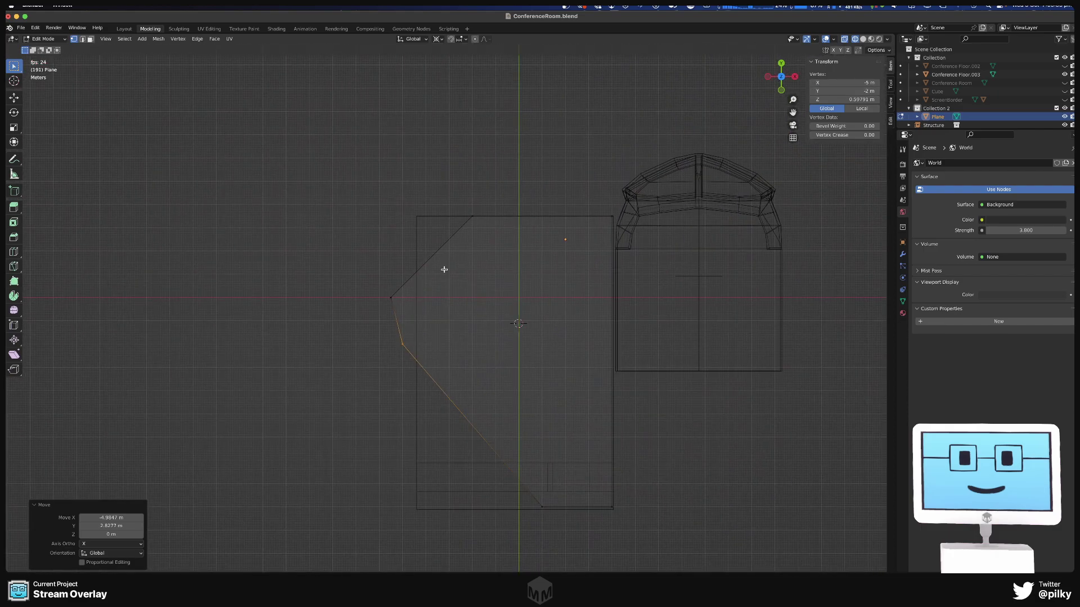
# - Subdivide the diagonal edge between the plane's upper corner and its outermost vertex with one cut
pyautogui.click(426, 251)
pyautogui.press('2')
pyautogui.click(434, 254)
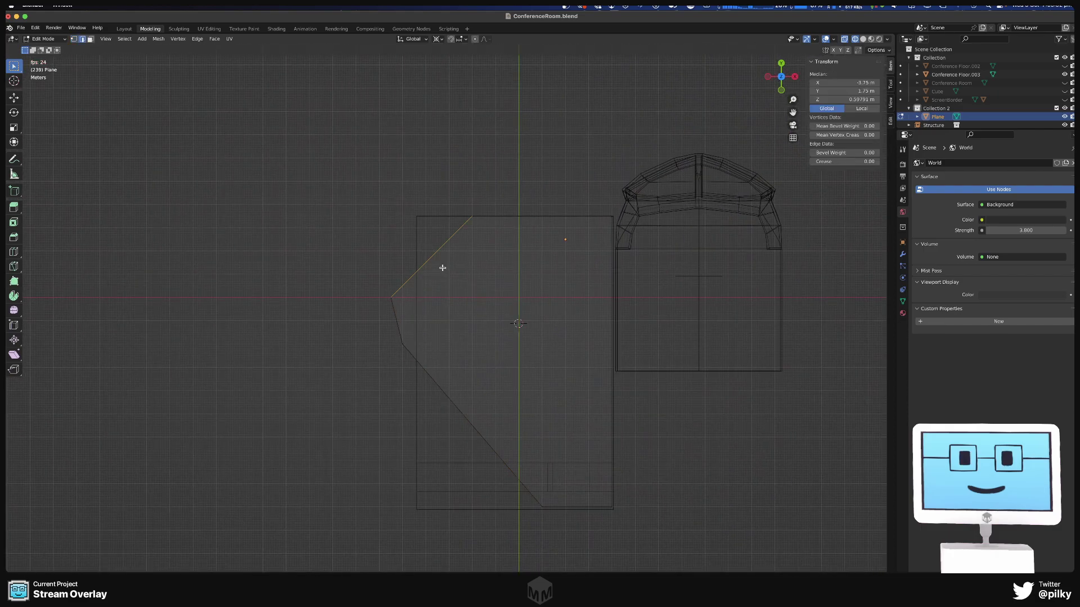
pyautogui.rightClick(426, 258)
pyautogui.click(427, 256)
pyautogui.press('1')
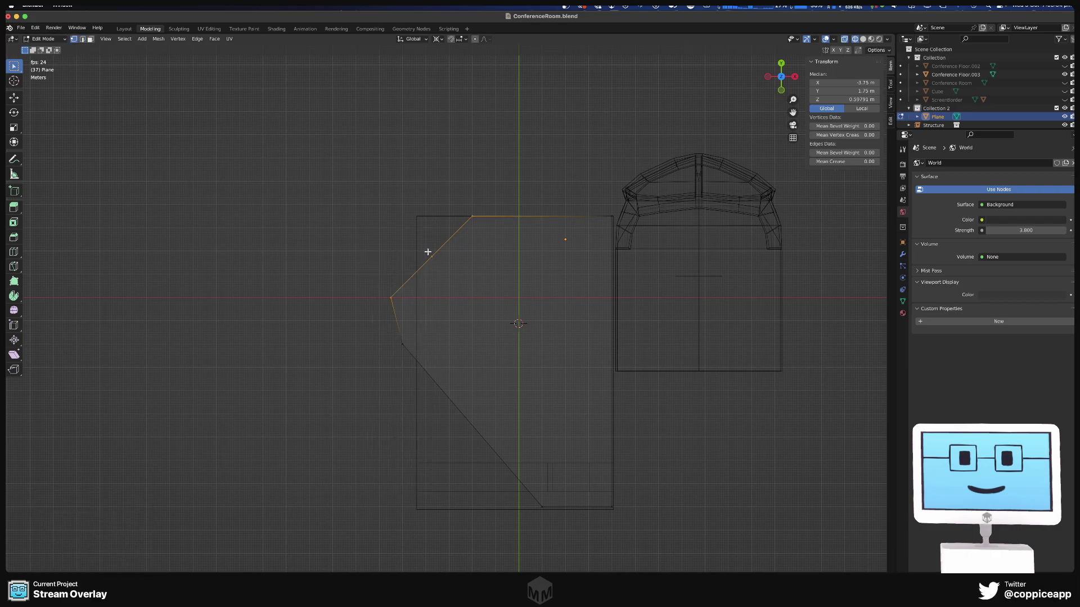
# - Set the Y coordinate of the new midpoint vertex on the upper diagonal edge to 2.25 m
pyautogui.click(431, 257)
pyautogui.press('g')
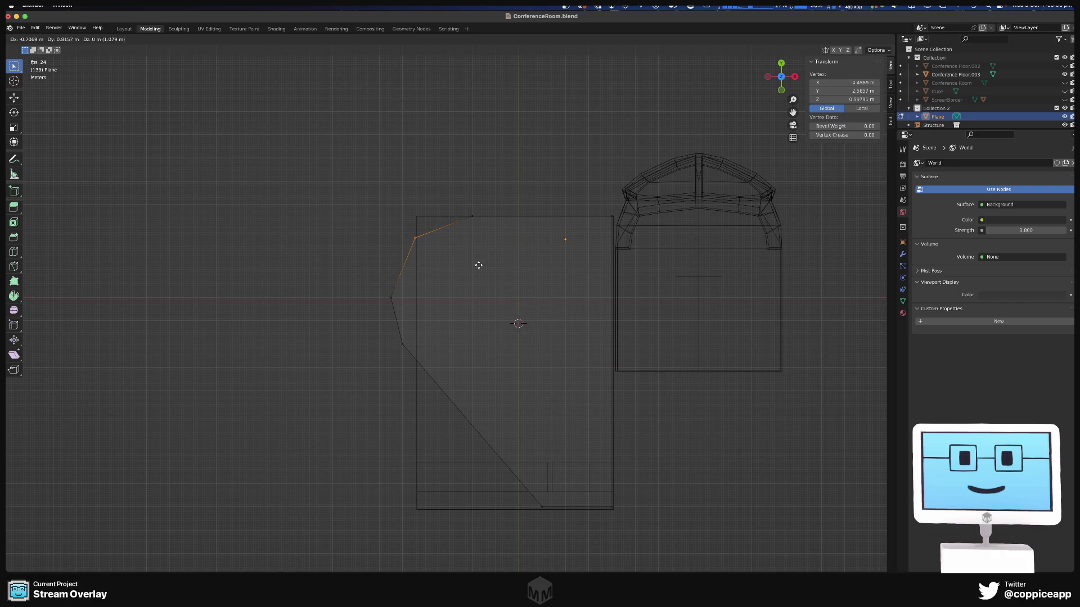
pyautogui.press('Escape')
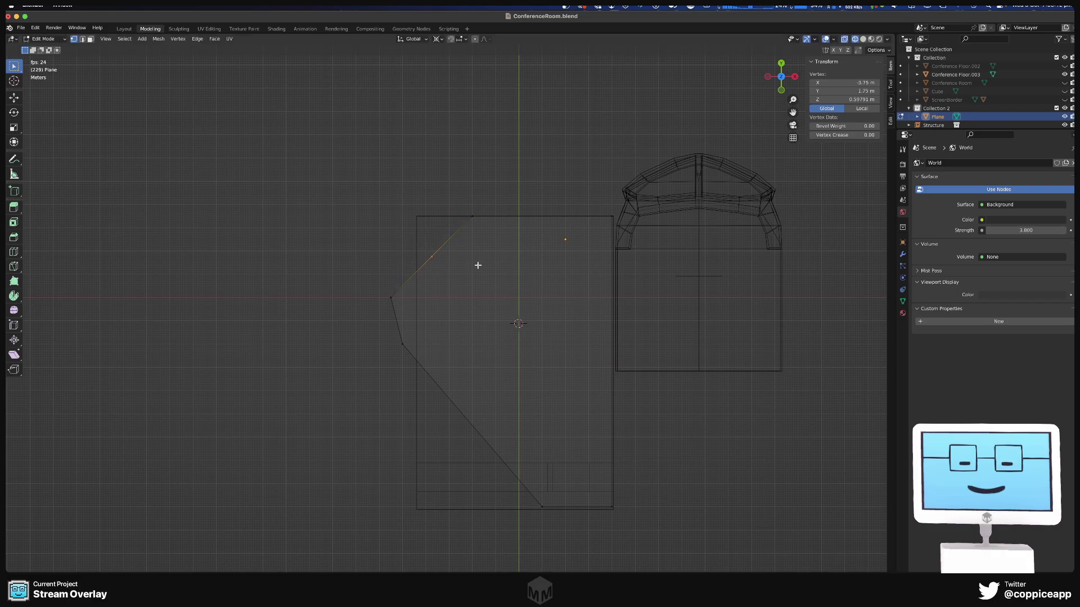
pyautogui.click(853, 91)
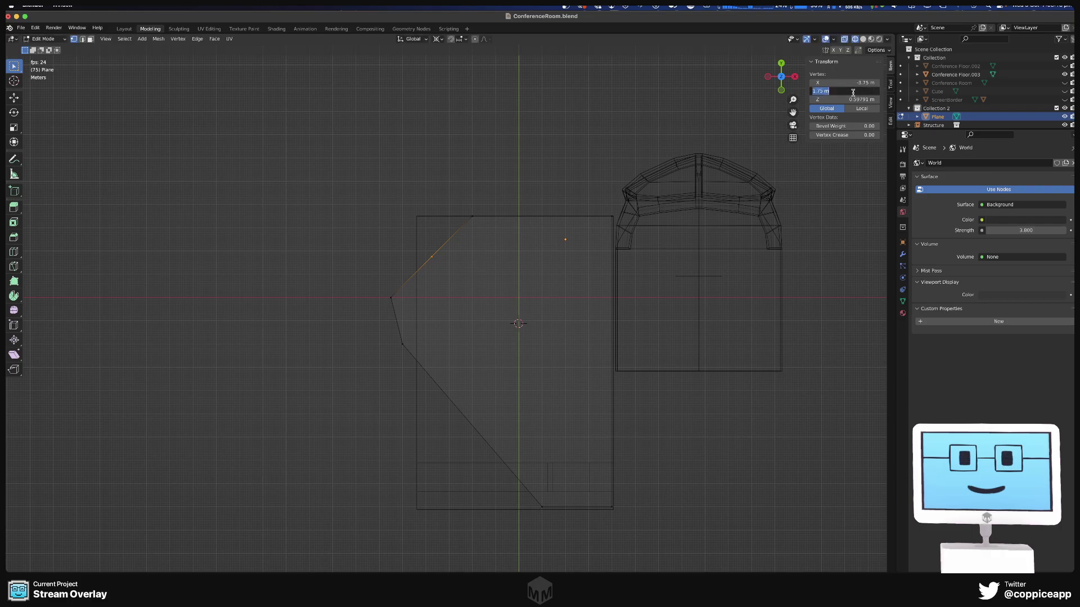
pyautogui.write('2.25')
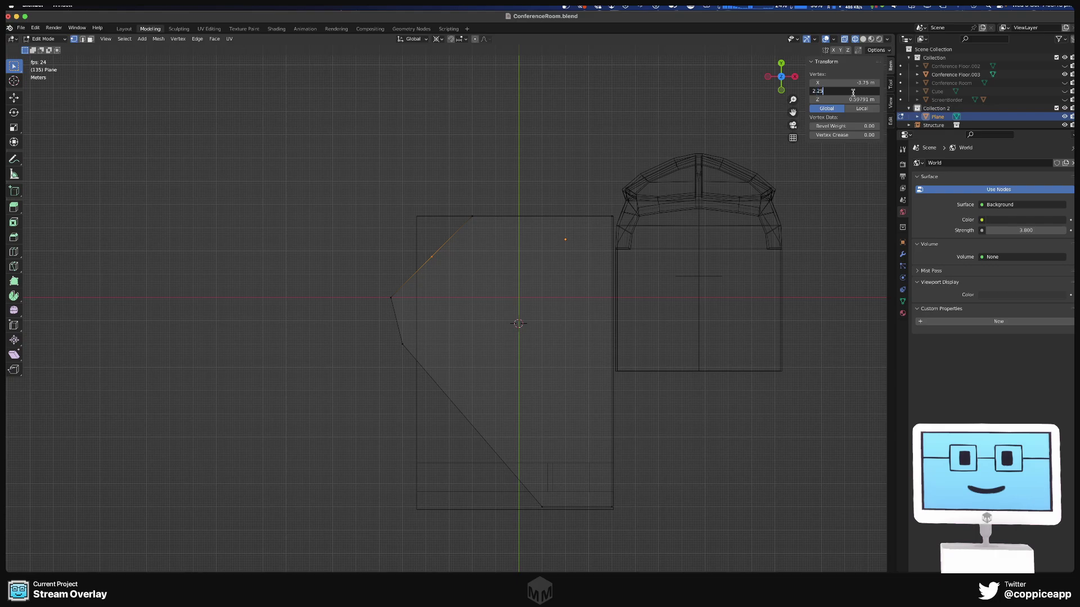
pyautogui.press('Return')
# - Shift the upper diagonal's middle vertex outward to an X coordinate of -4.25 m
pyautogui.click(876, 83)
pyautogui.click(876, 84)
pyautogui.click(878, 85)
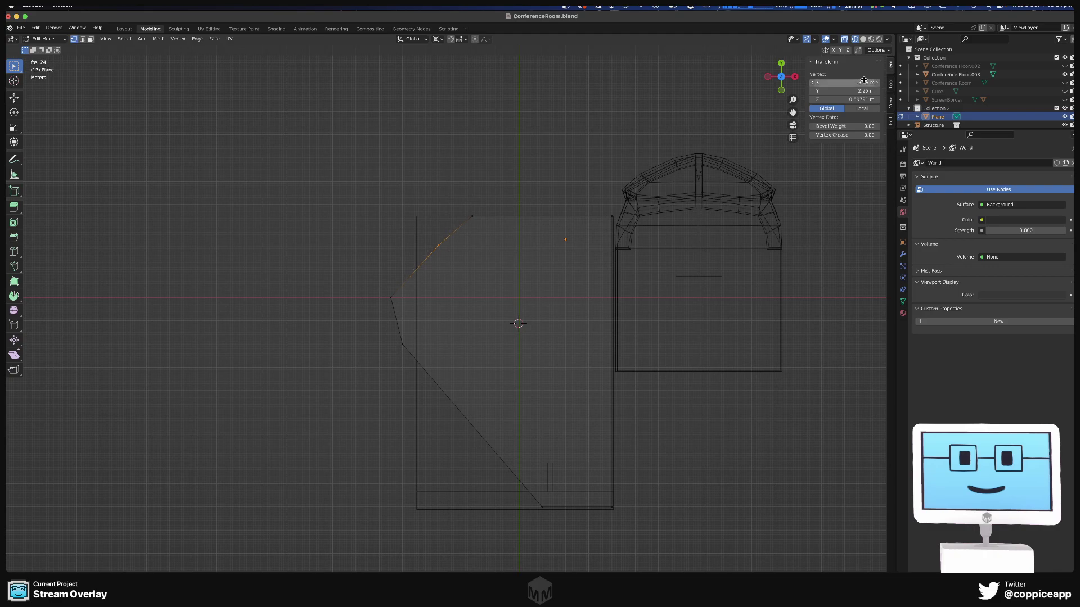
pyautogui.click(812, 84)
pyautogui.click(812, 84)
pyautogui.click(812, 84)
pyautogui.click(834, 83)
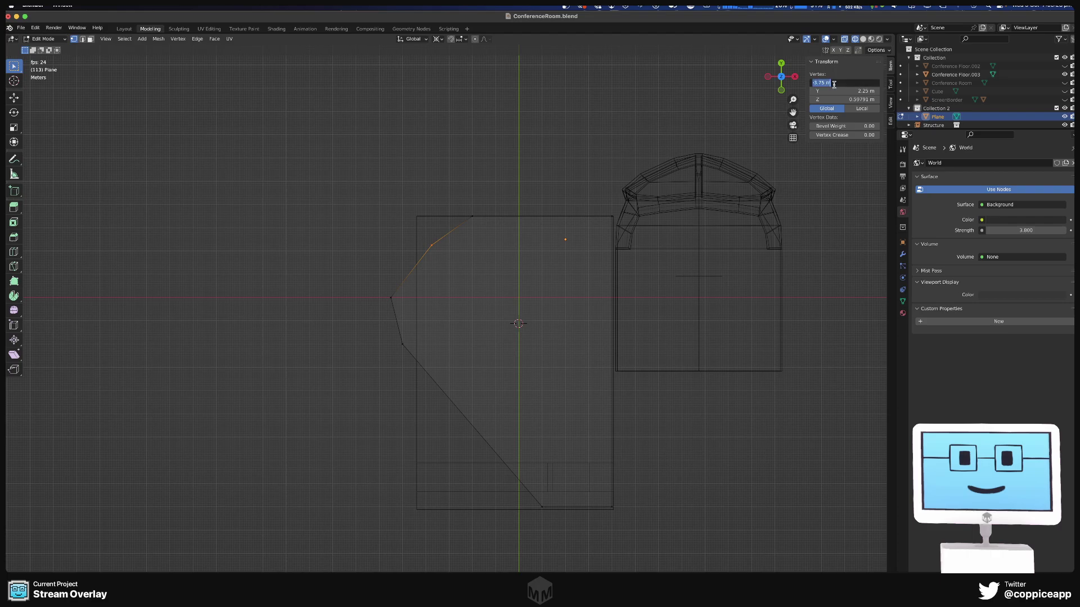
pyautogui.click(834, 83)
pyautogui.write('-.5')
pyautogui.press('Return')
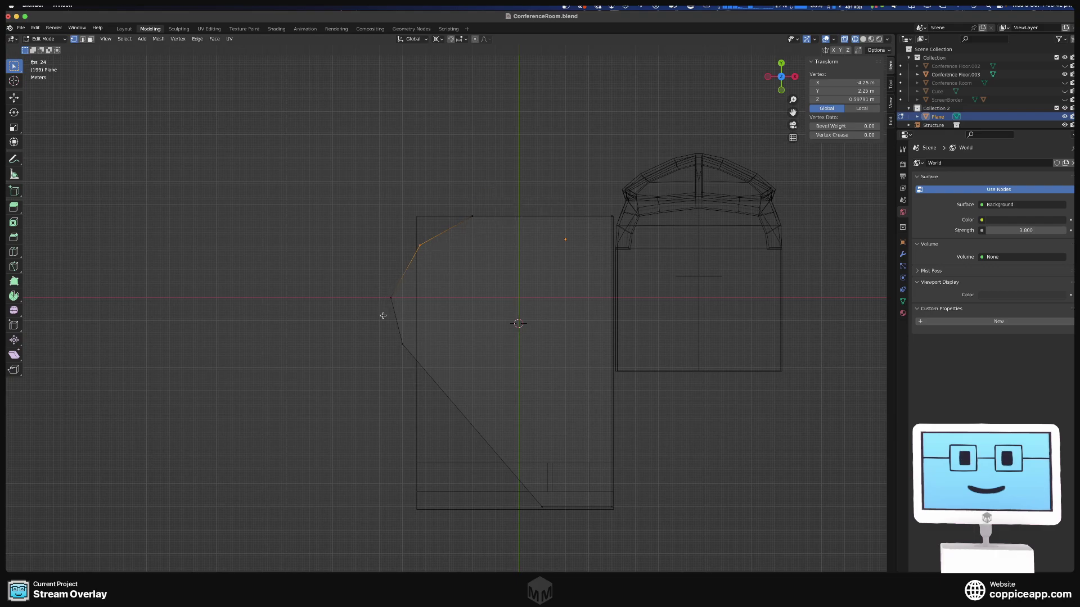
# - Reposition the vertex just below the outermost point to X -4.5 m, Y -2.5 m
pyautogui.click(401, 342)
pyautogui.click(861, 90)
pyautogui.write('-')
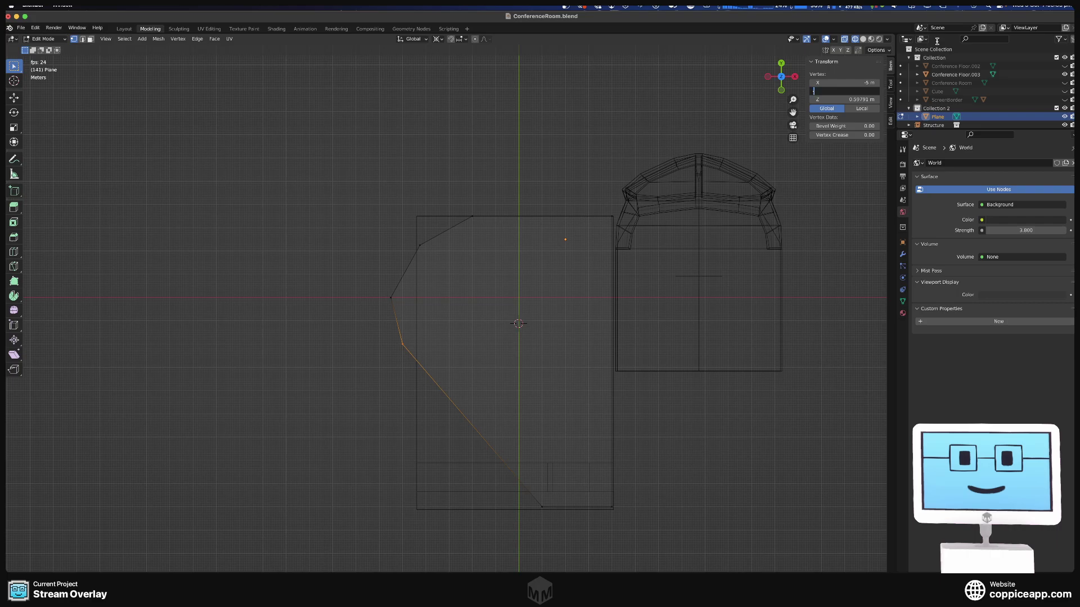
pyautogui.write('2.5')
pyautogui.press('Return')
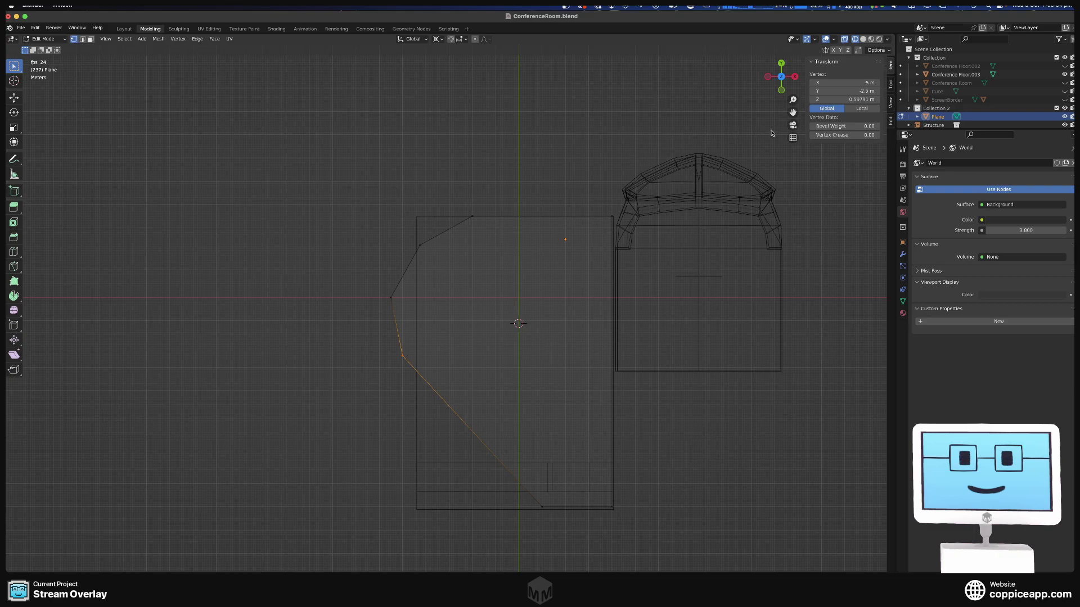
pyautogui.click(847, 83)
pyautogui.write('-4.5')
pyautogui.press('Return')
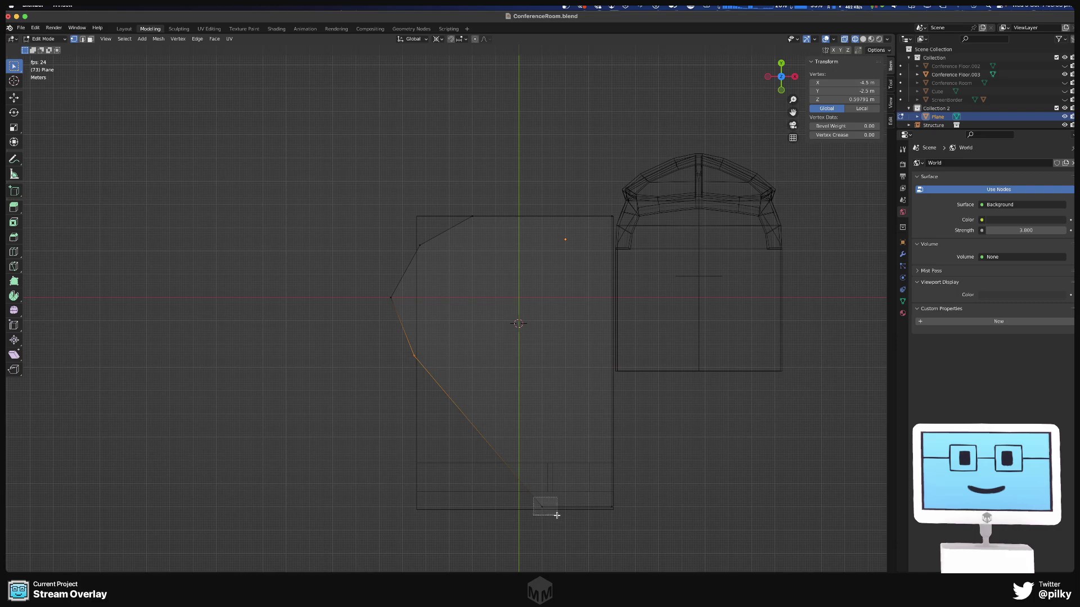
# - Select the vertex at the lower end of the long diagonal and examine the outline beside the neighbouring room from several angles
pyautogui.click(542, 506)
pyautogui.scroll(3, 555, 470)
pyautogui.scroll(-6, 506, 483)
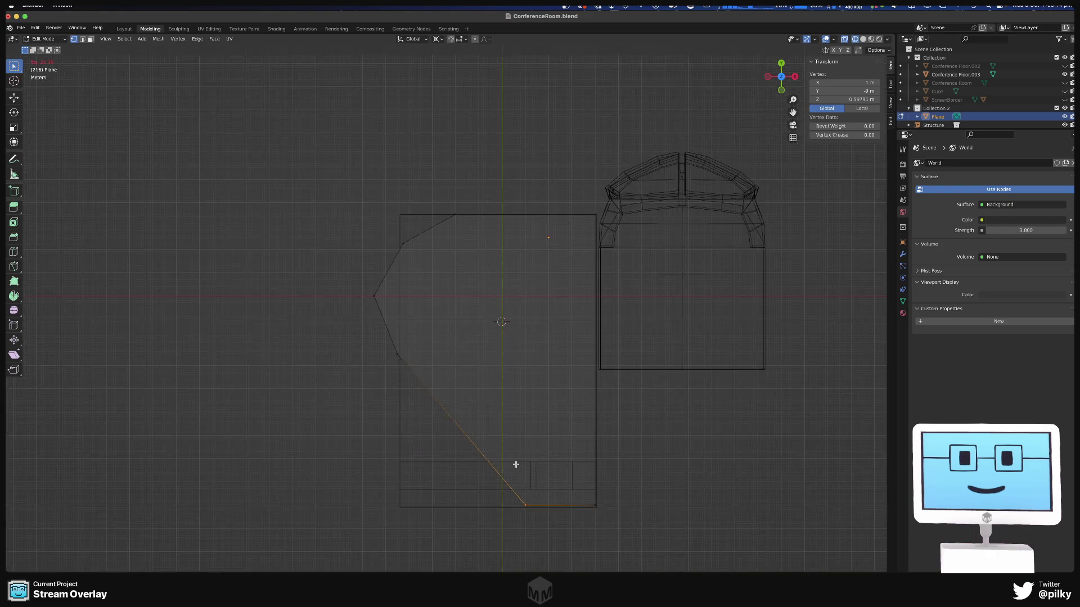
pyautogui.moveTo(580, 491)
pyautogui.mouseDown(button='middle')
pyautogui.moveTo(572, 443)
pyautogui.moveTo(586, 390)
pyautogui.moveTo(668, 437)
pyautogui.moveTo(595, 499)
pyautogui.moveTo(576, 489)
pyautogui.moveTo(585, 478)
pyautogui.mouseUp(button='middle')
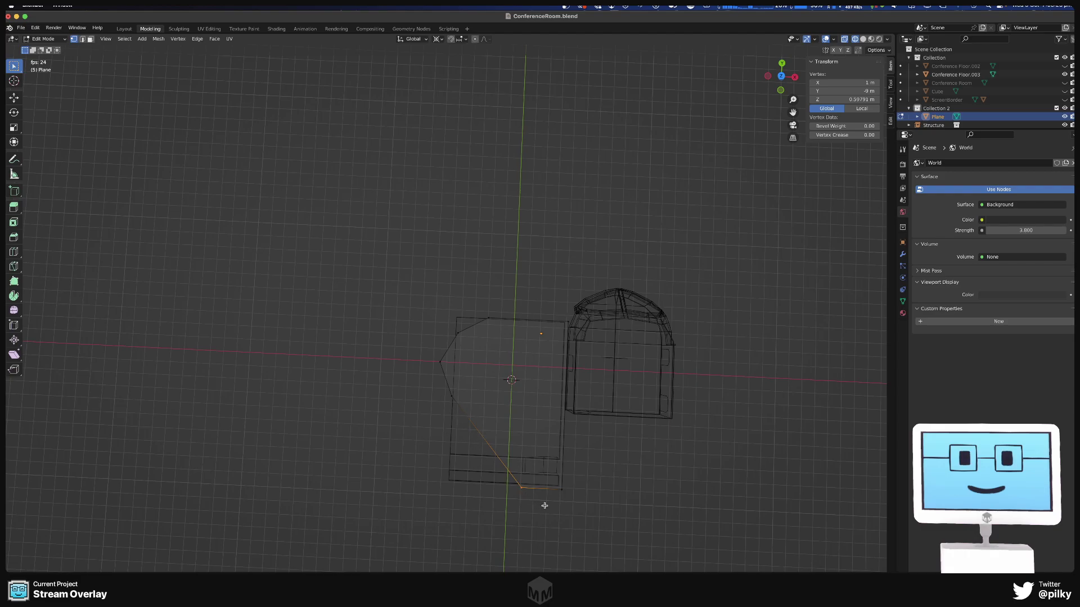
pyautogui.moveTo(581, 482); pyautogui.dragTo(662, 392, button='middle')
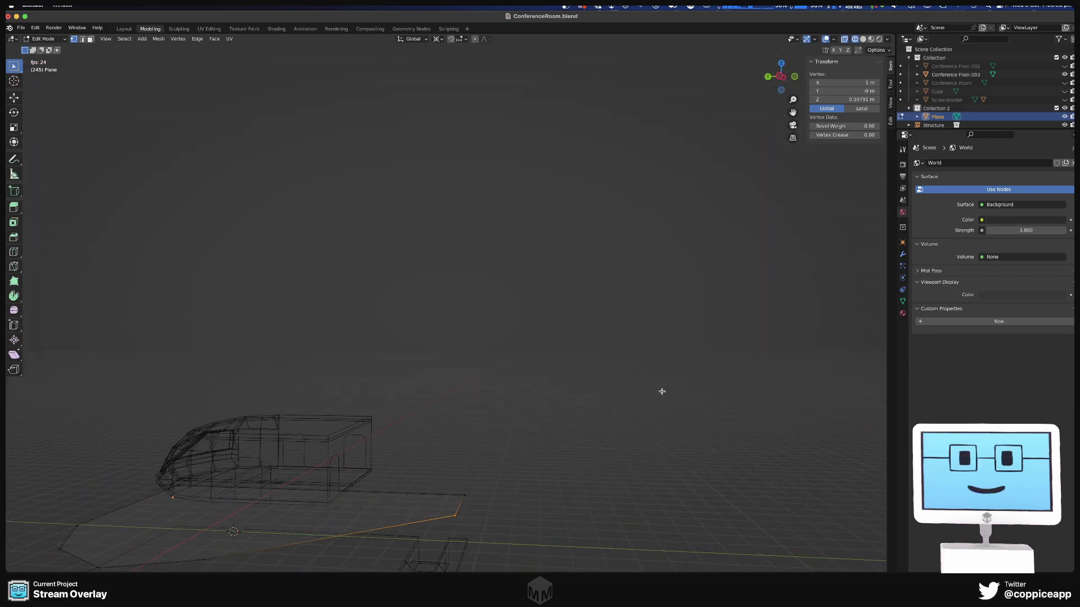
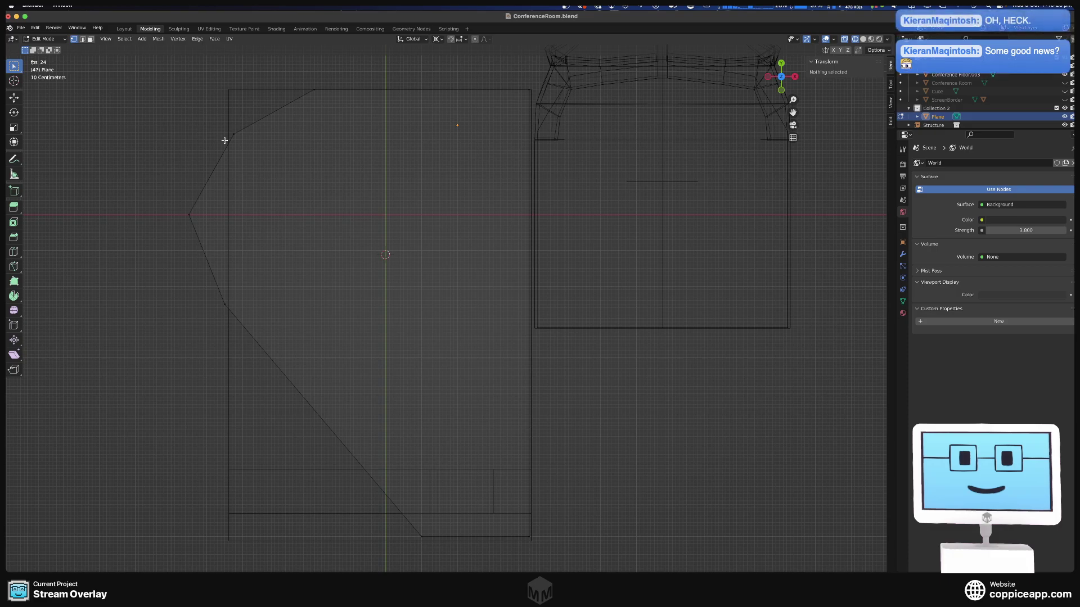
pyautogui.moveTo(472, 138); pyautogui.dragTo(460, 253, button='middle')
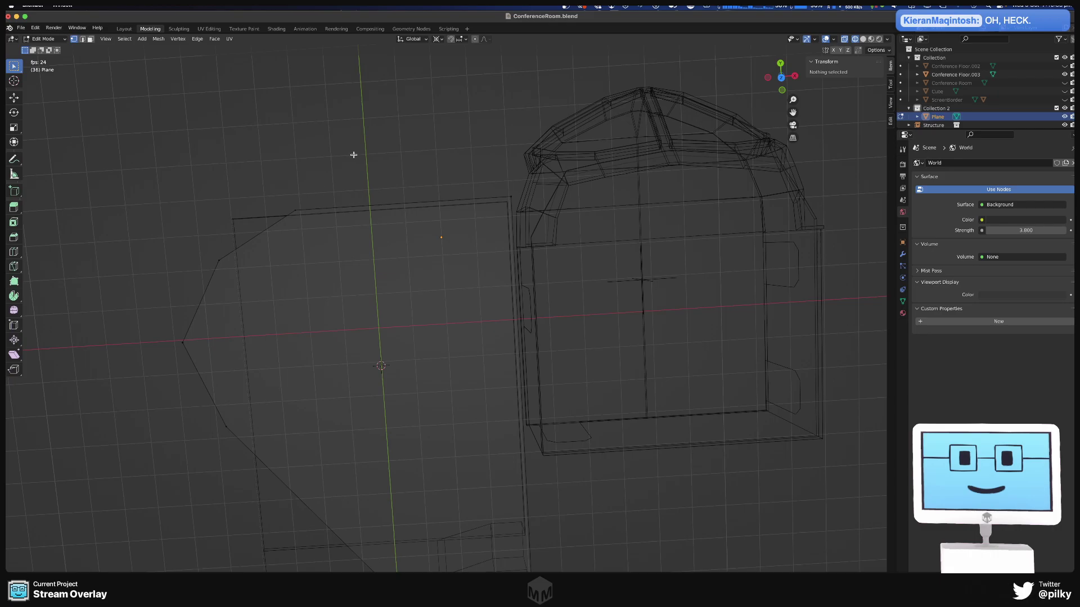
# - Set the X coordinate of the upper diagonal's middle vertex to -4.5 m
pyautogui.moveTo(354, 155); pyautogui.dragTo(465, 472, button='middle')
pyautogui.moveTo(465, 362); pyautogui.dragTo(479, 381, button='middle')
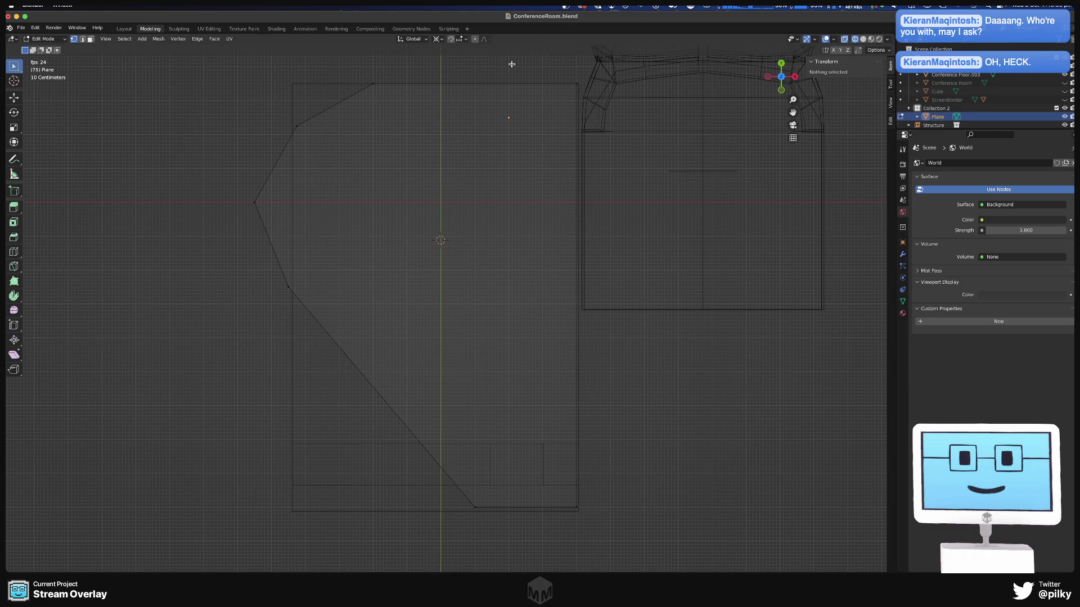
pyautogui.scroll(-6, 512, 65)
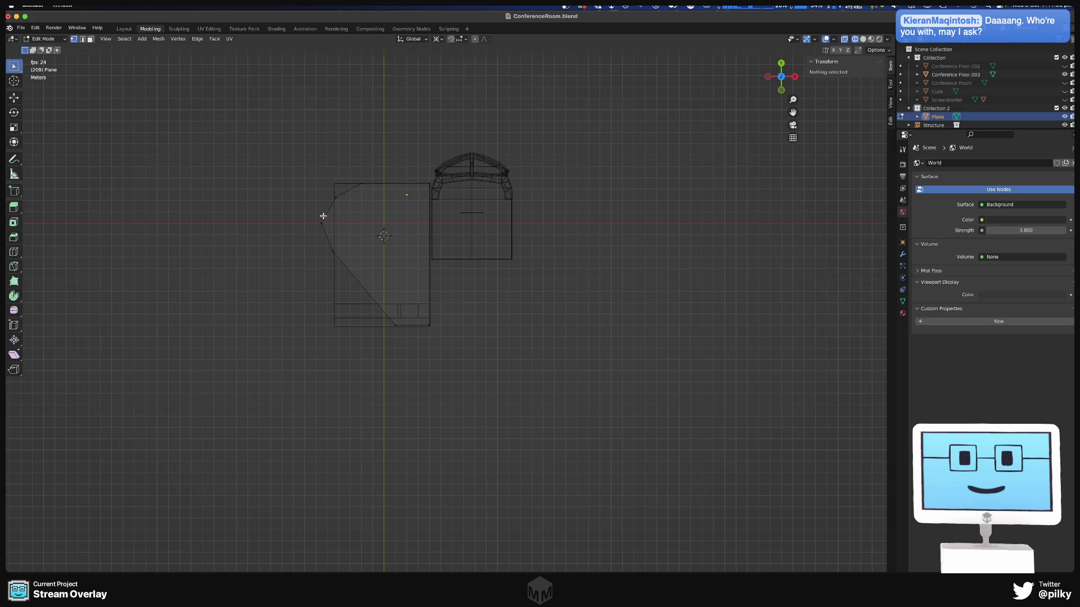
pyautogui.scroll(6, 330, 195)
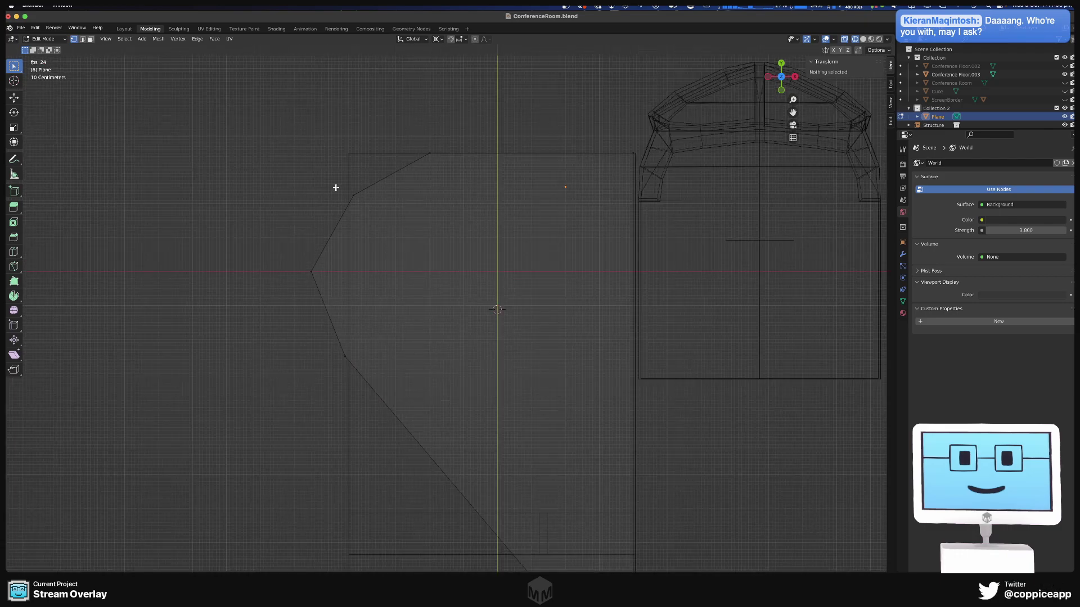
pyautogui.click(380, 211)
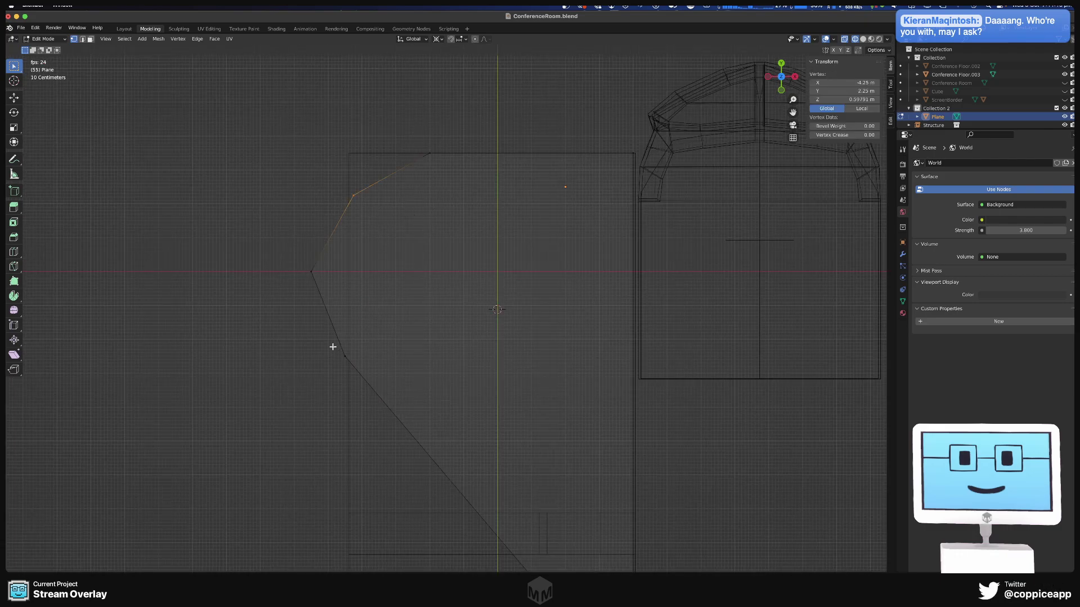
pyautogui.click(863, 91)
pyautogui.hotkey('shift', 'Tab')
pyautogui.press('BackSpace')
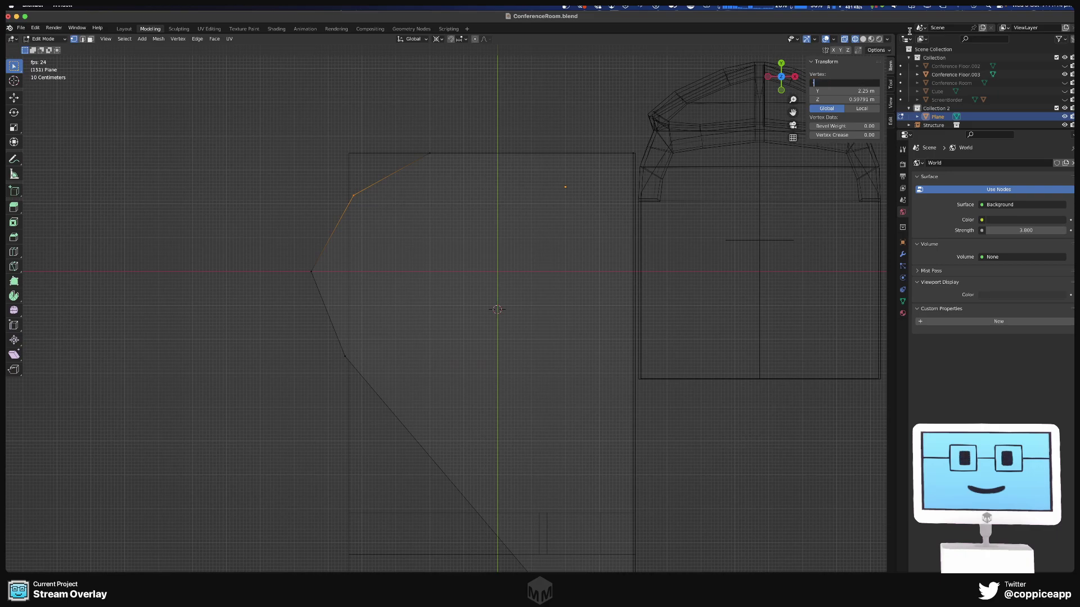
pyautogui.write('-4.5')
pyautogui.press('Return')
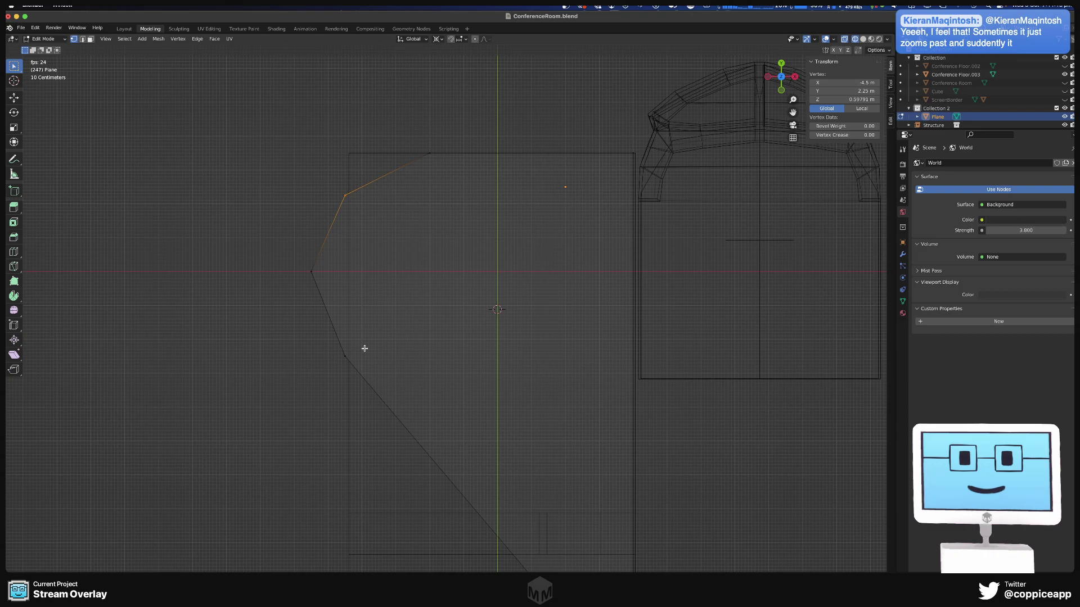
# - Examine the plane's full outline in Object Mode and the lower end of its long diagonal from above and at an angle
pyautogui.keyDown('shift'); pyautogui.moveTo(365, 349); pyautogui.dragTo(376, 364, button='middle'); pyautogui.keyUp('shift')
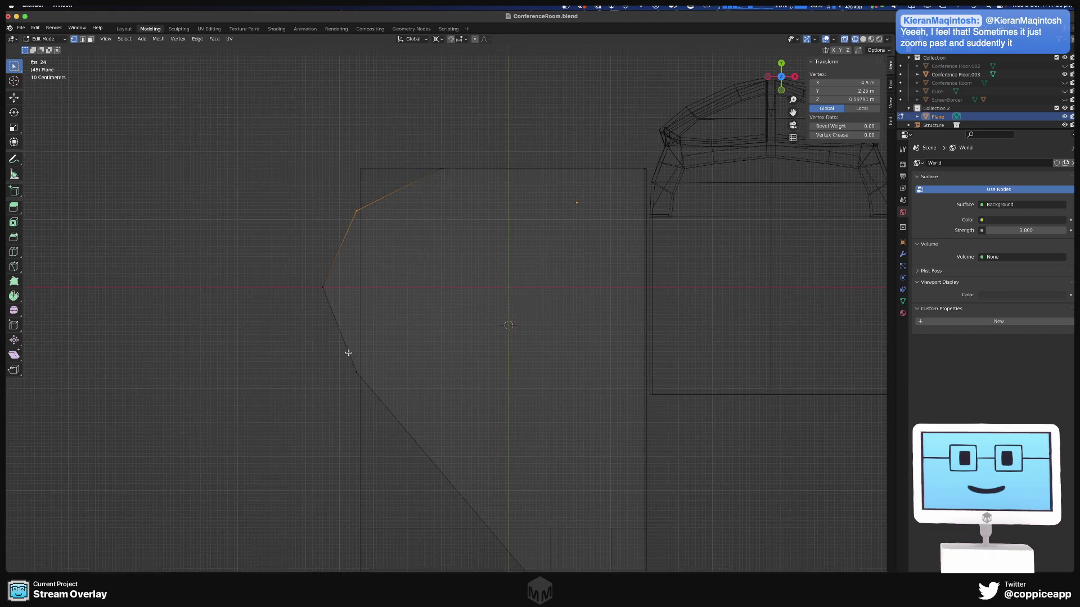
pyautogui.press('Tab')
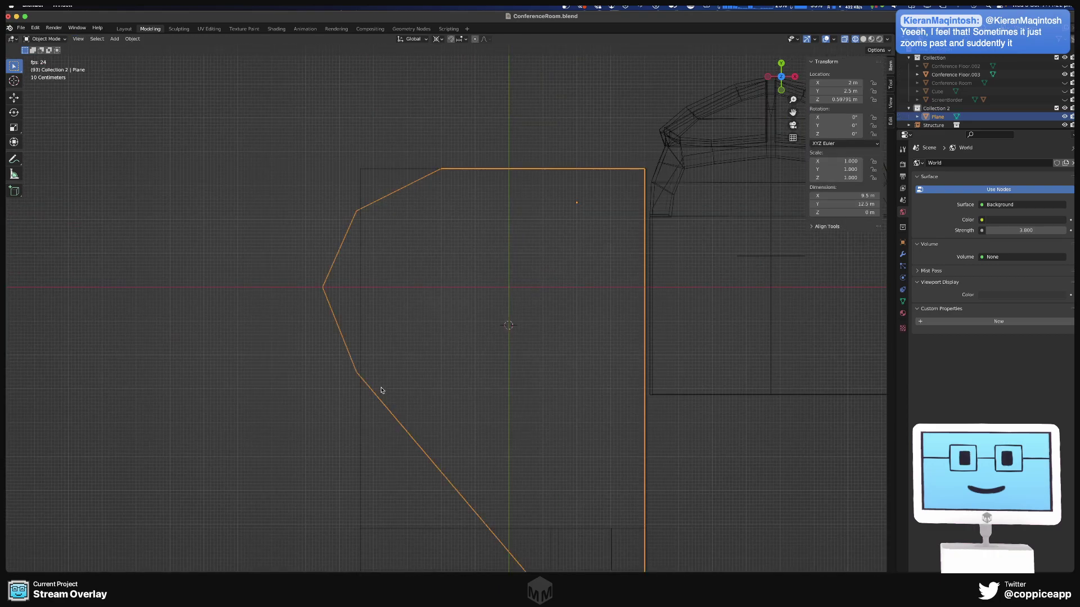
pyautogui.press('Tab')
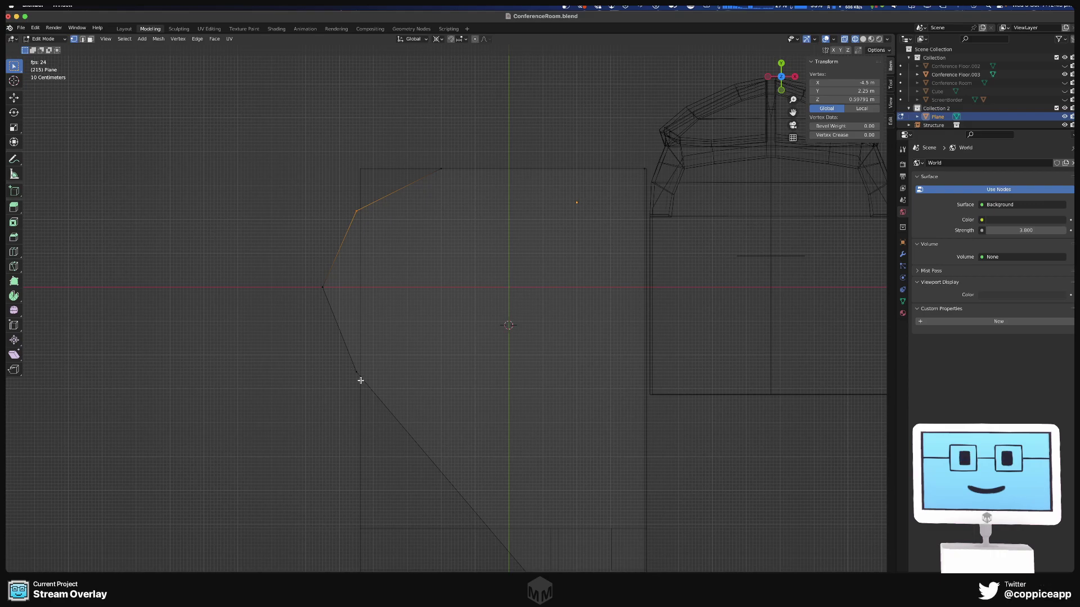
pyautogui.scroll(-3, 391, 346)
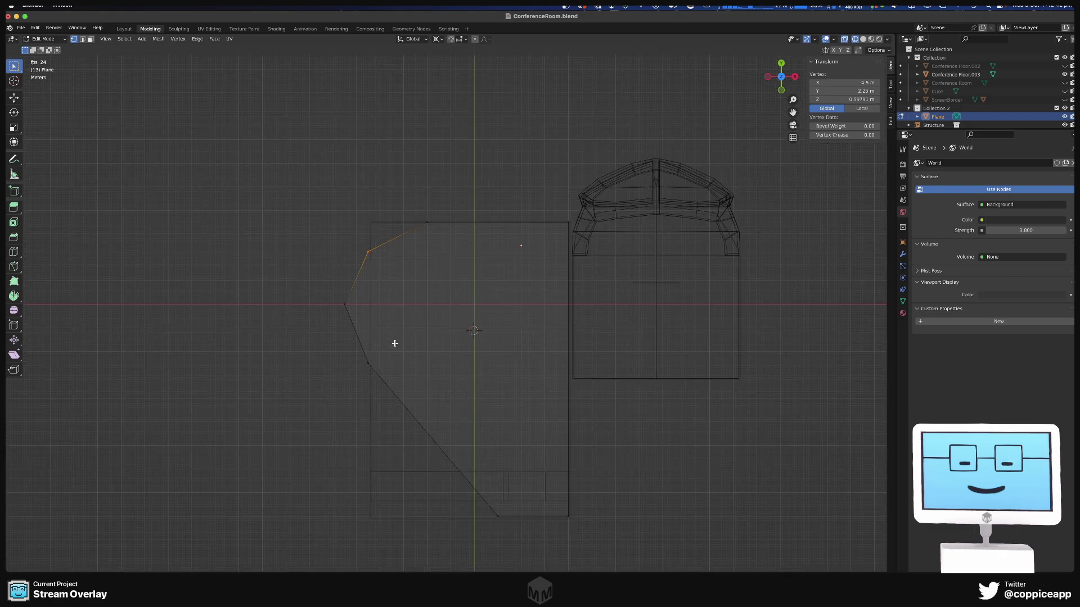
pyautogui.keyDown('shift'); pyautogui.moveTo(394, 342); pyautogui.dragTo(336, 263, button='middle'); pyautogui.keyUp('shift')
pyautogui.scroll(5, 458, 422)
pyautogui.scroll(1, 458, 422)
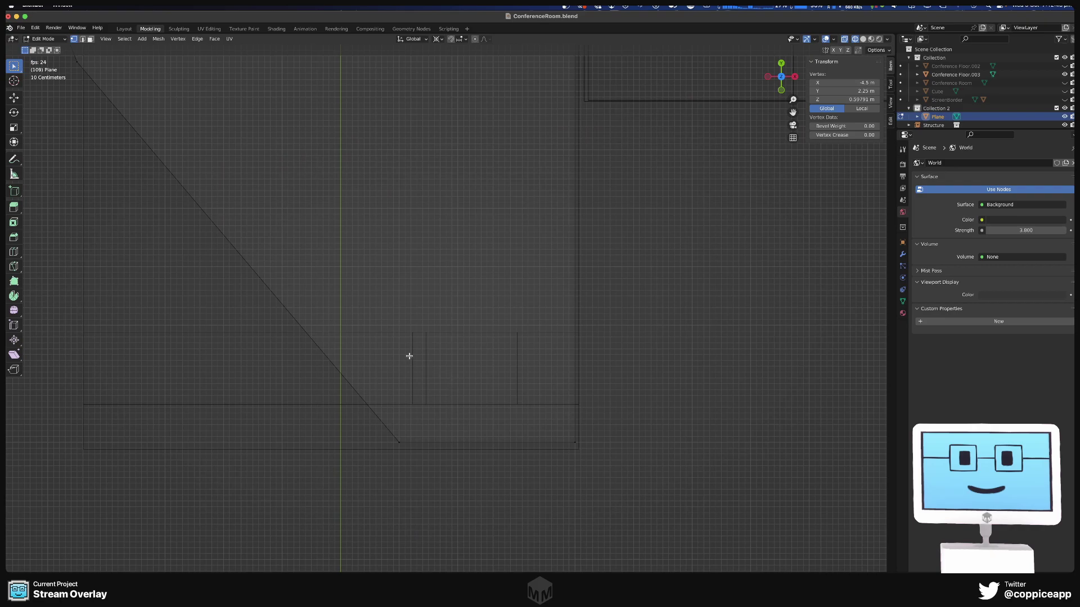
pyautogui.keyDown('shift'); pyautogui.moveTo(381, 338); pyautogui.dragTo(440, 349, button='middle'); pyautogui.keyUp('shift')
pyautogui.scroll(-4, 440, 349)
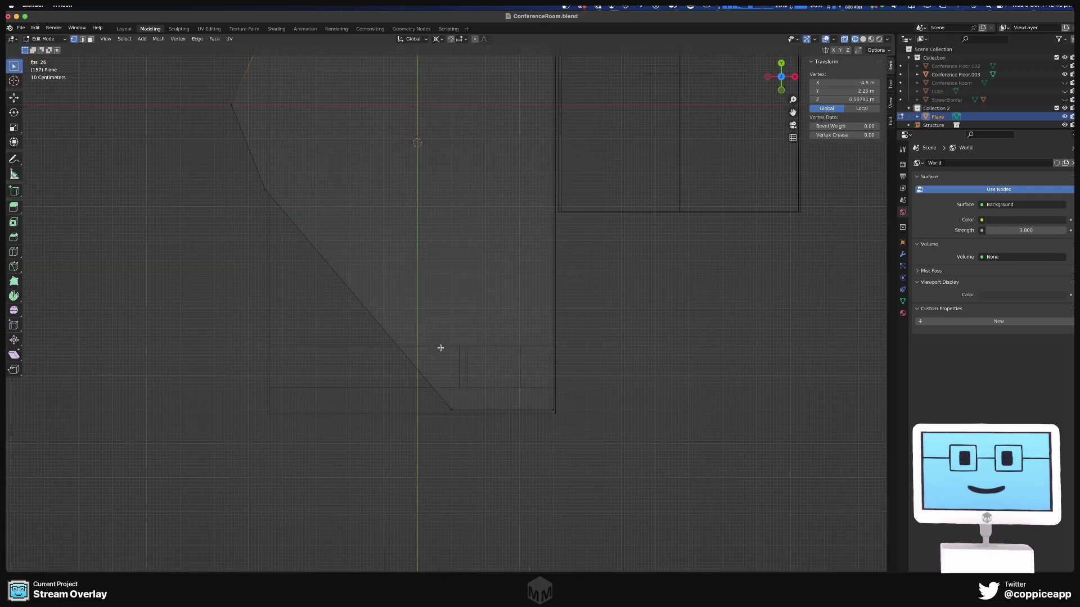
pyautogui.press('a')
pyautogui.hotkey('ctrl', 'z')
pyautogui.moveTo(474, 388); pyautogui.dragTo(441, 388, button='middle')
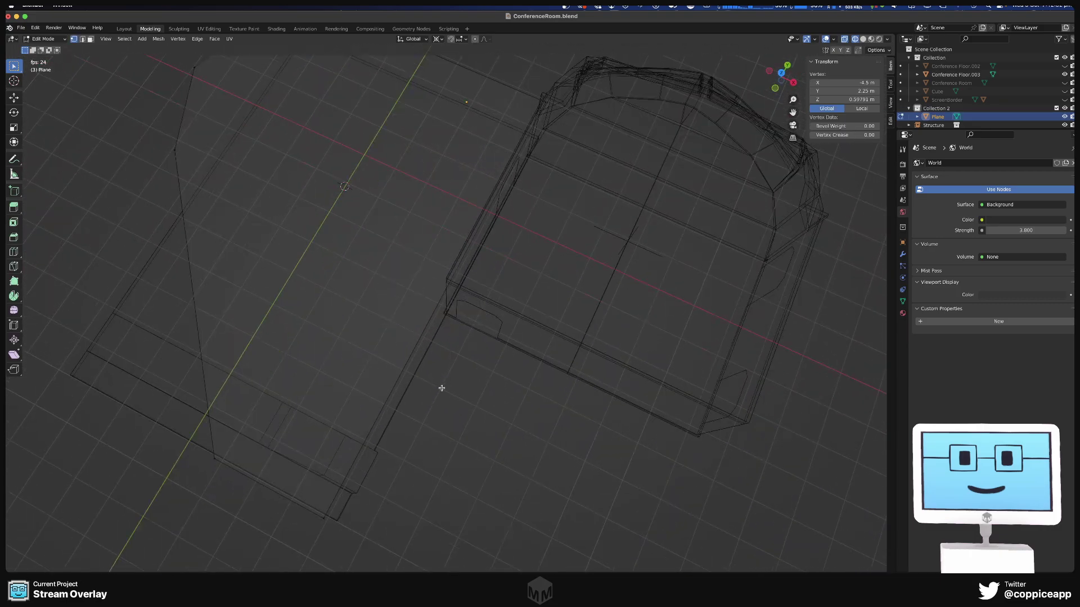
pyautogui.press('KP_7')
pyautogui.scroll(4, 509, 302)
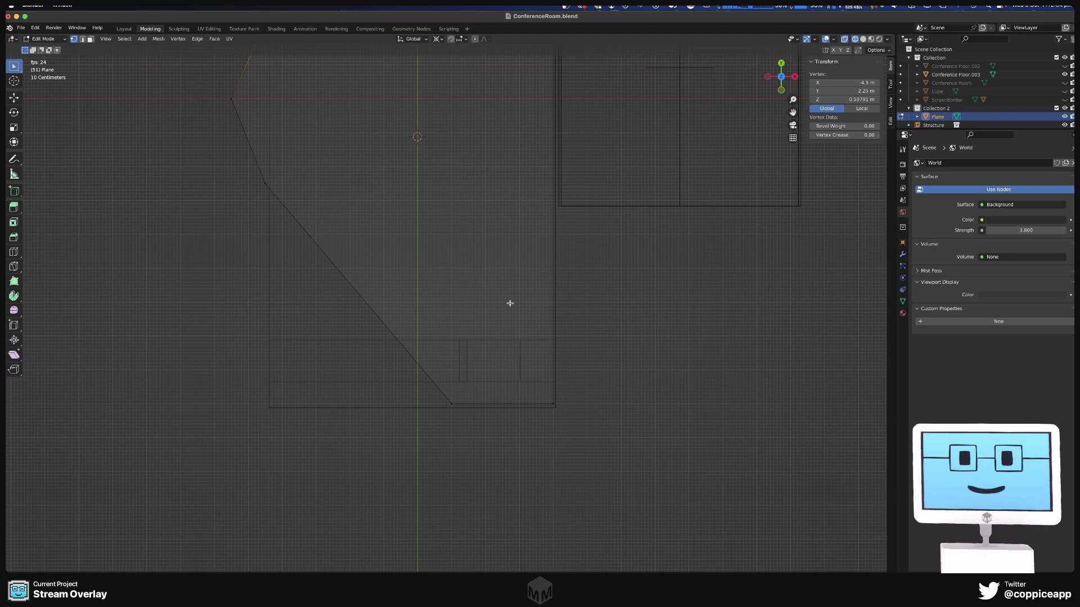
pyautogui.moveTo(412, 364); pyautogui.dragTo(638, 441)
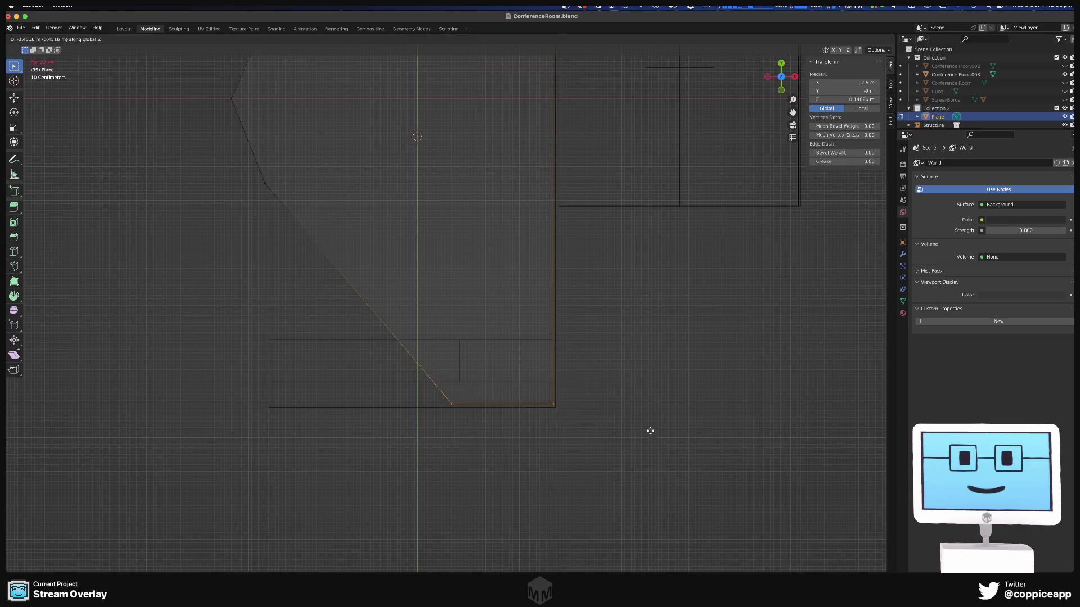
pyautogui.press('g')
pyautogui.press('y')
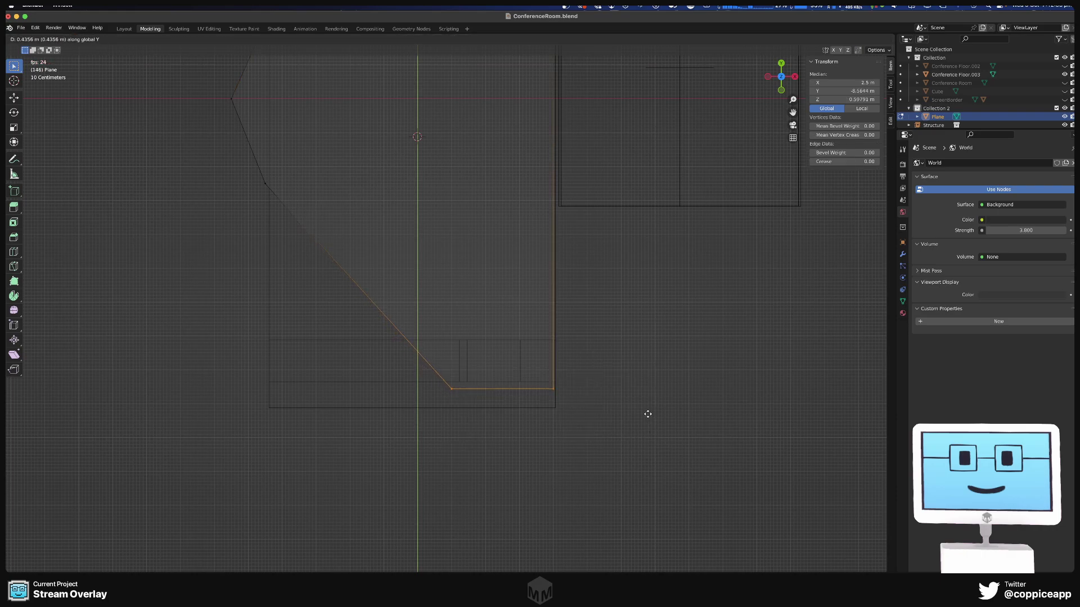
pyautogui.press('Escape')
# - Shift the vertex at the lower end of the long diagonal along X to an X coordinate of 0.5 m
pyautogui.click(451, 402)
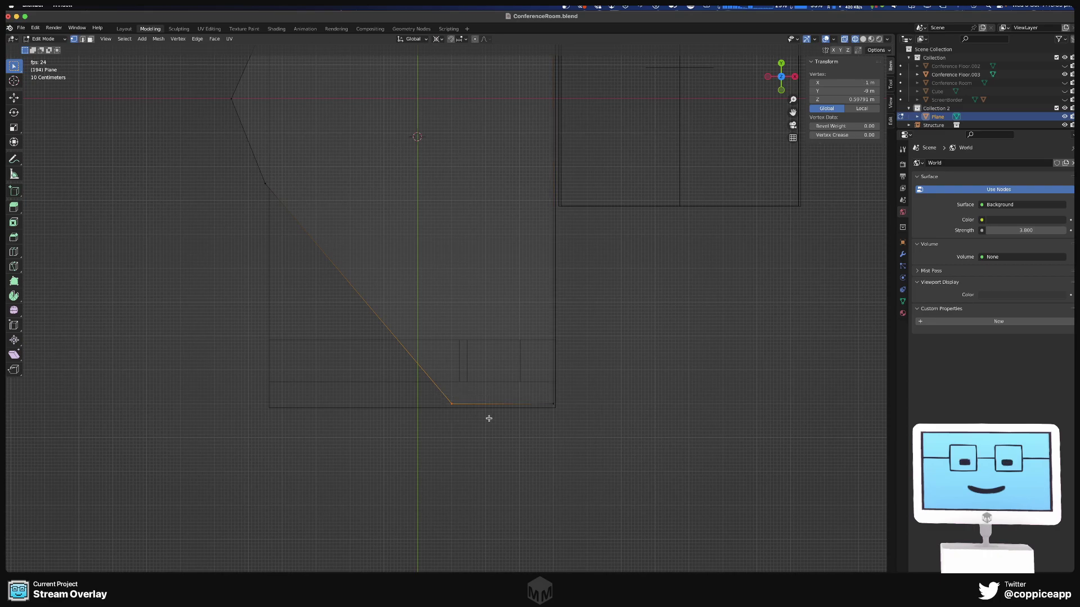
pyautogui.press('g')
pyautogui.press('Escape')
pyautogui.press('g')
pyautogui.press('x')
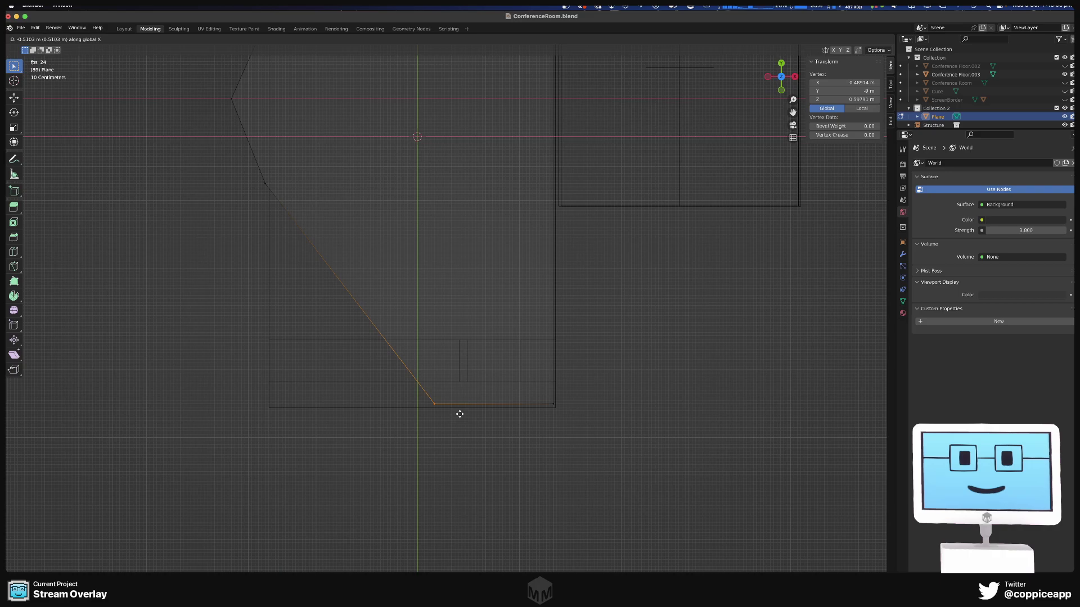
pyautogui.click(460, 414)
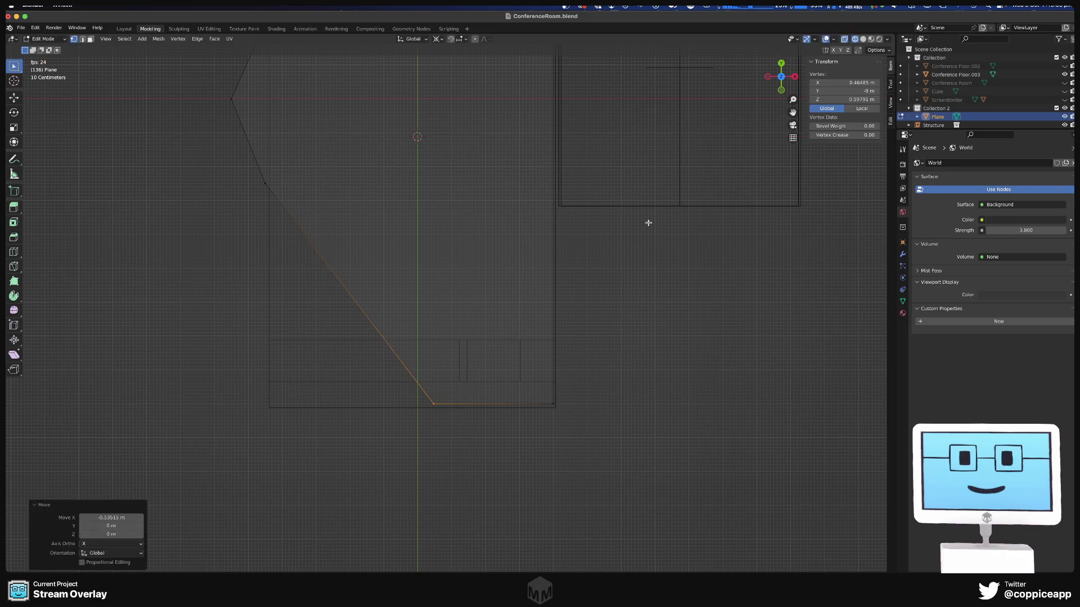
pyautogui.click(845, 82)
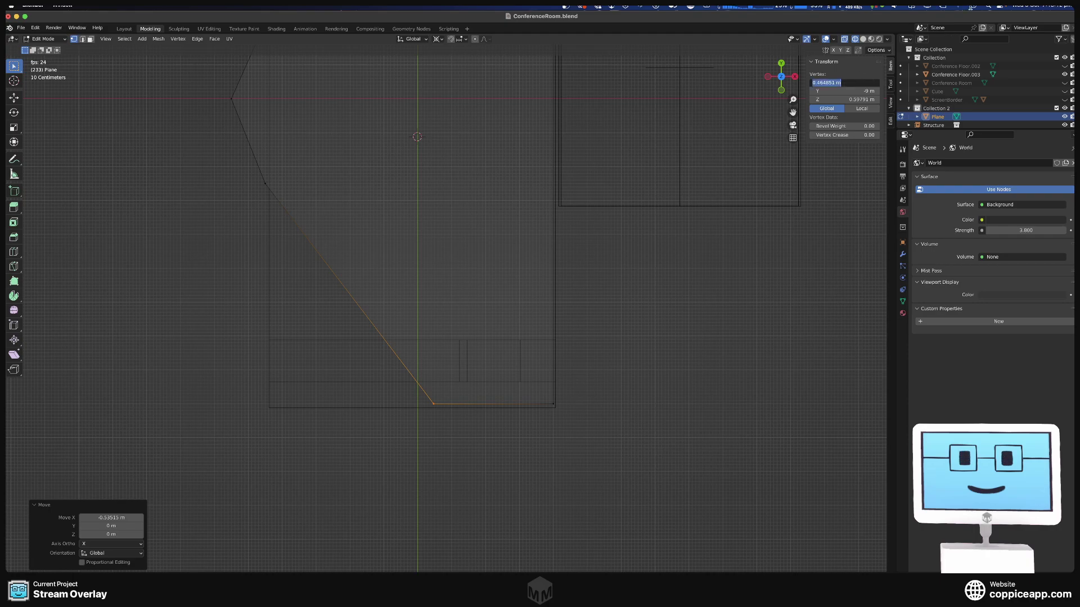
pyautogui.write('0.5')
pyautogui.press('Return')
# - Subdivide the edge directly above the outermost point with one cut
pyautogui.keyDown('shift'); pyautogui.scroll(5, 137, 187); pyautogui.keyUp('shift')
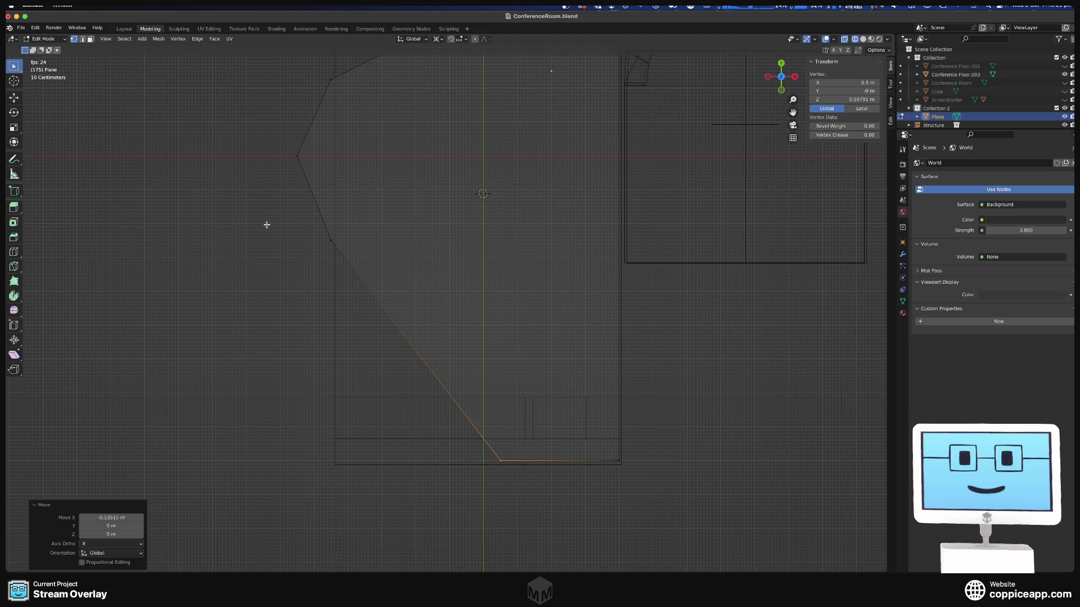
pyautogui.press('Tab')
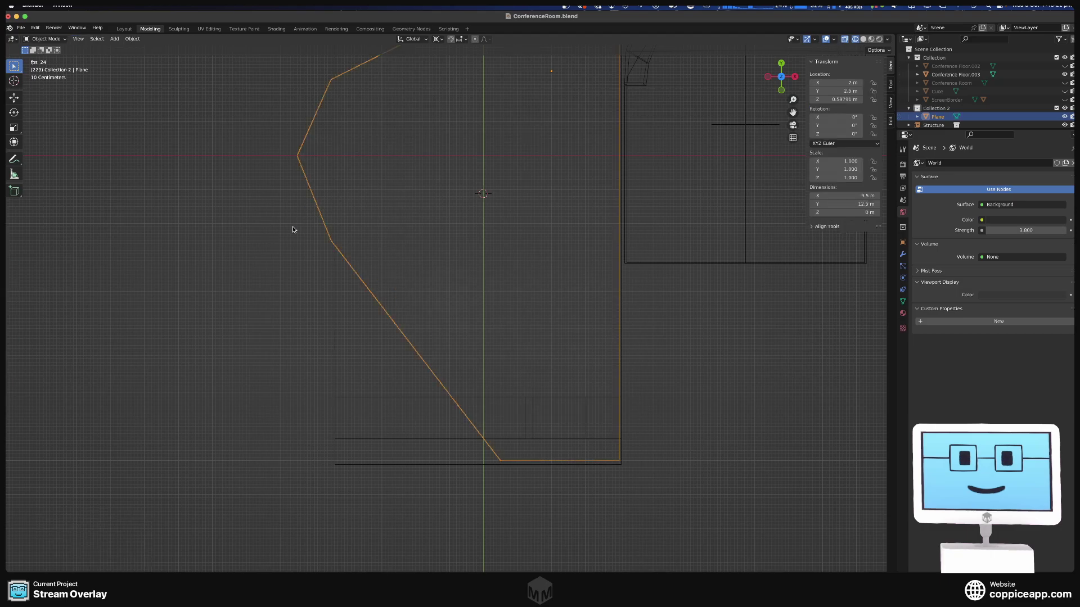
pyautogui.press('Tab')
pyautogui.keyDown('shift'); pyautogui.moveTo(289, 230); pyautogui.dragTo(343, 386, button='middle'); pyautogui.keyUp('shift')
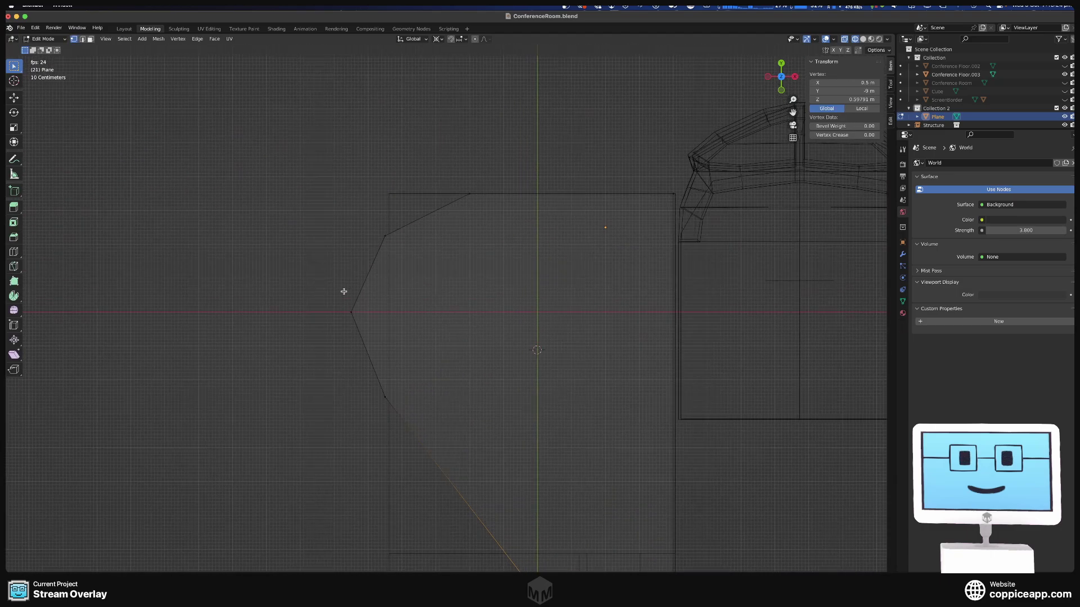
pyautogui.scroll(3, 344, 291)
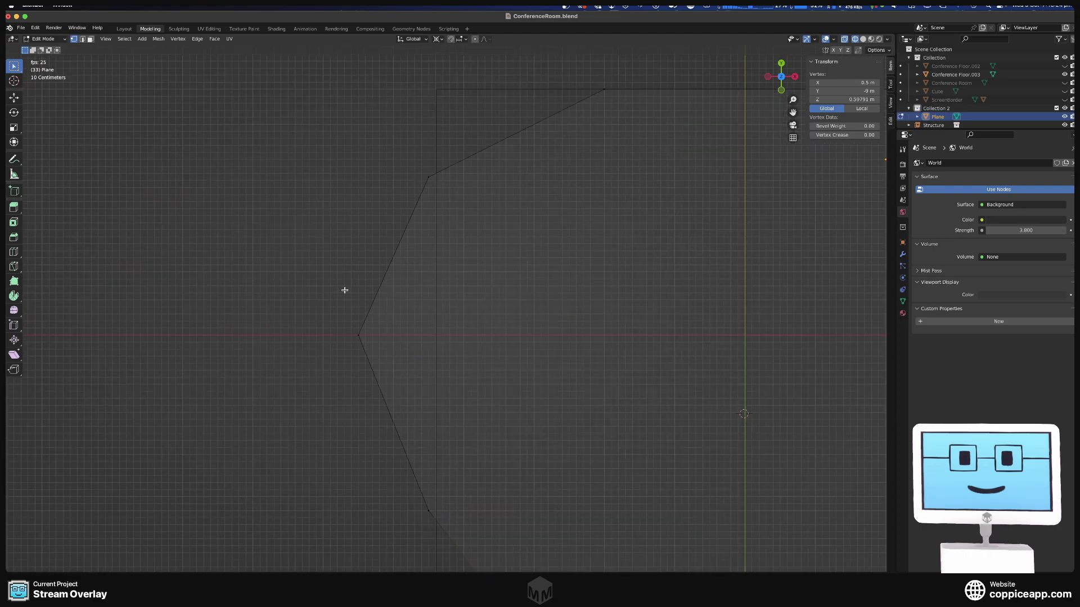
pyautogui.press('2')
pyautogui.click(388, 255)
pyautogui.rightClick(387, 257)
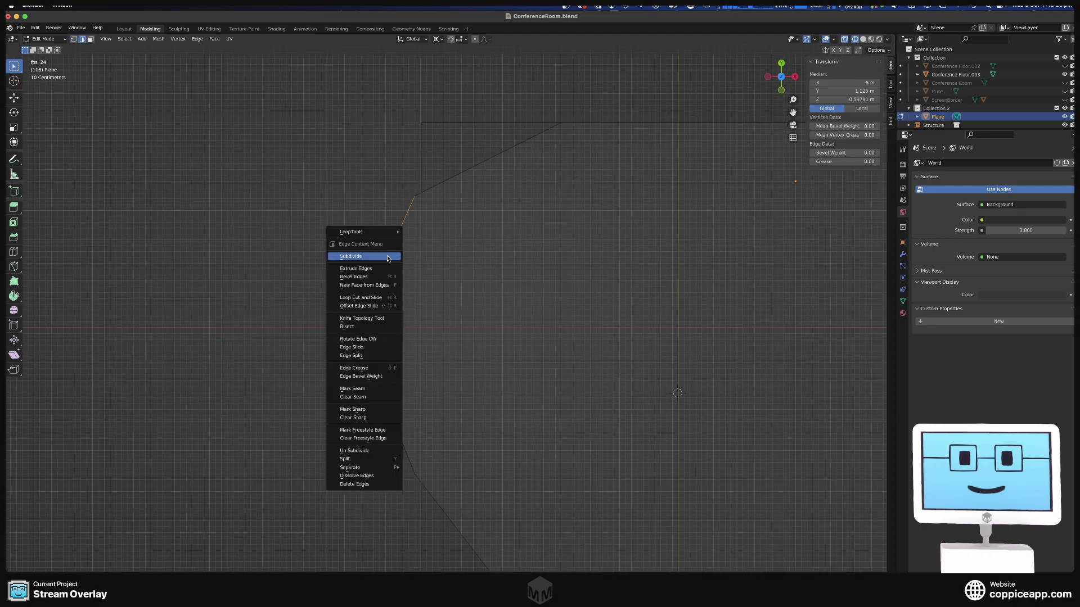
pyautogui.click(387, 257)
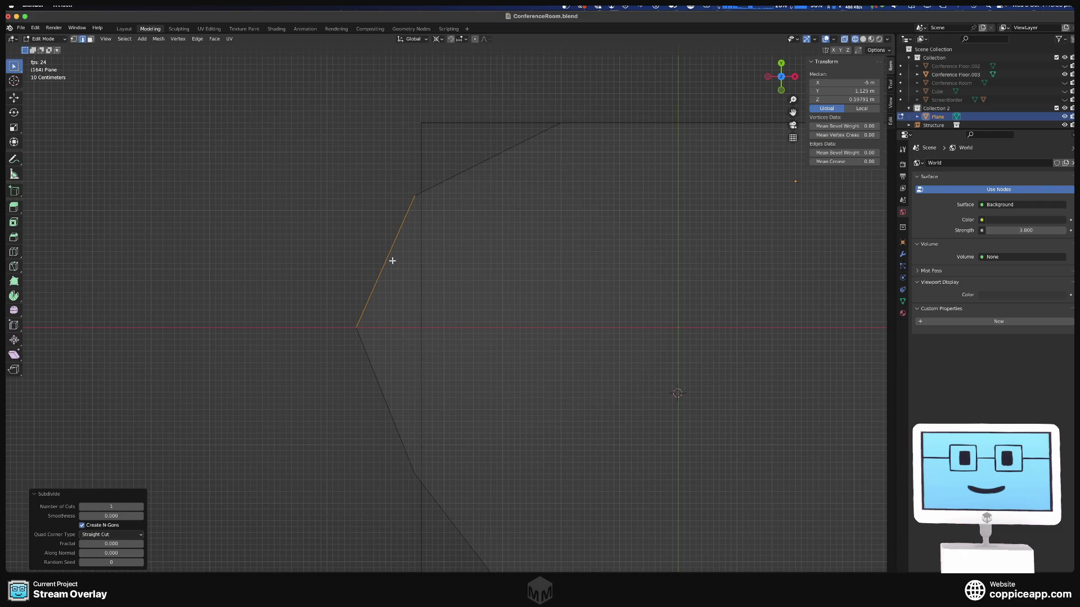
# - Subdivide the edge directly below the outermost point and the short upper diagonal edge with one cut each
pyautogui.click(392, 406)
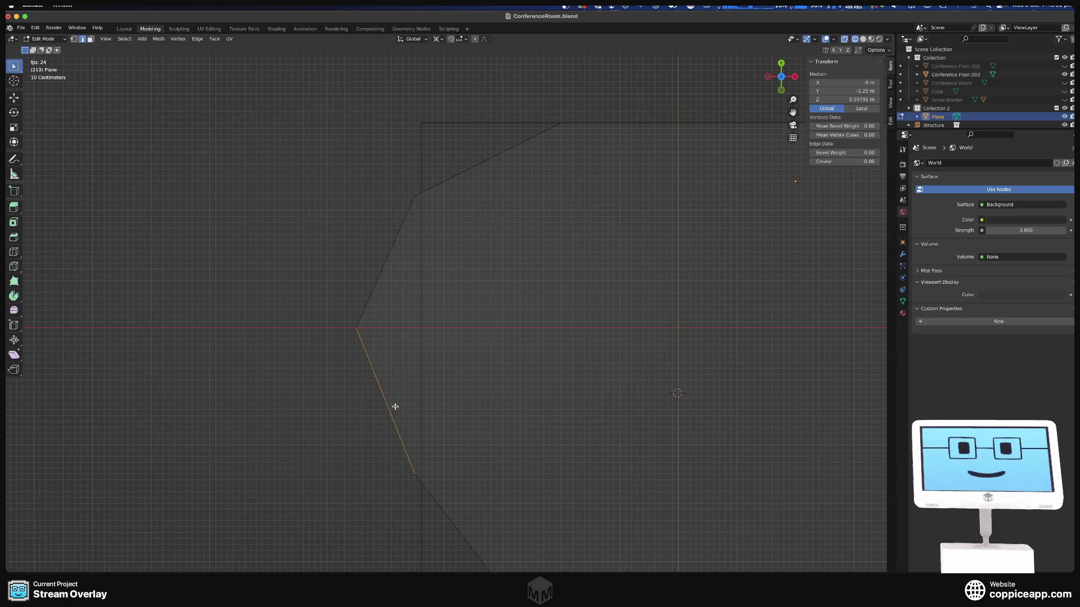
pyautogui.rightClick(384, 400)
pyautogui.click(366, 344)
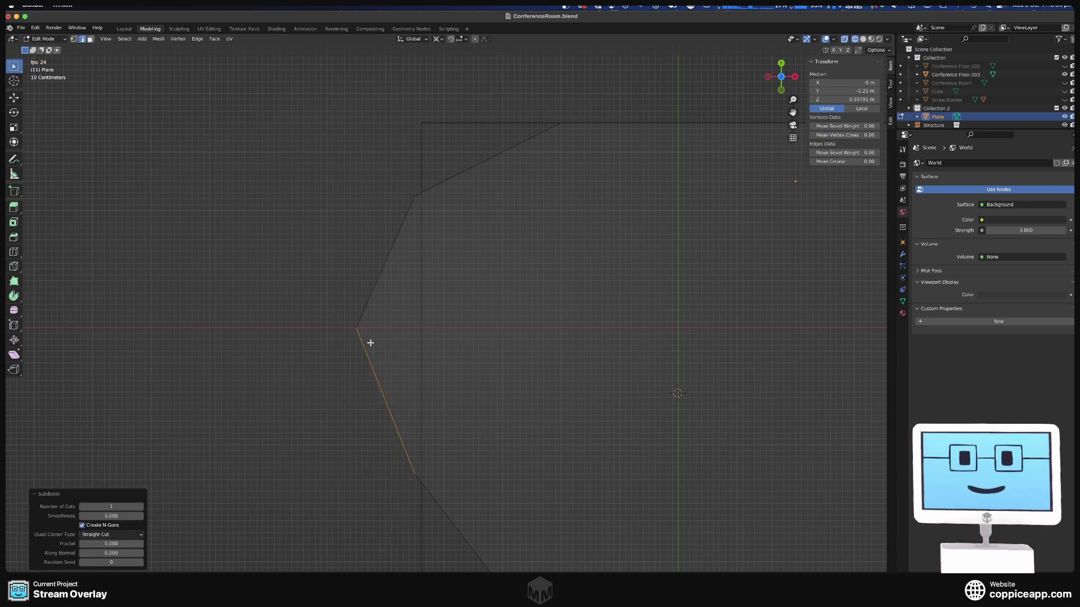
pyautogui.click(486, 160)
pyautogui.rightClick(488, 159)
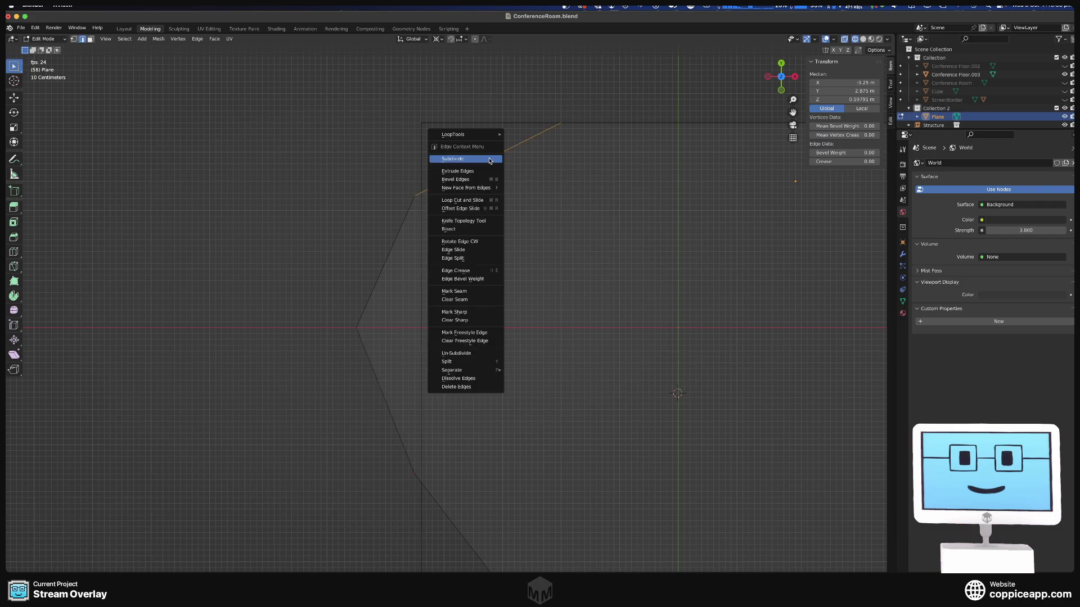
pyautogui.click(488, 160)
pyautogui.scroll(-2, 472, 356)
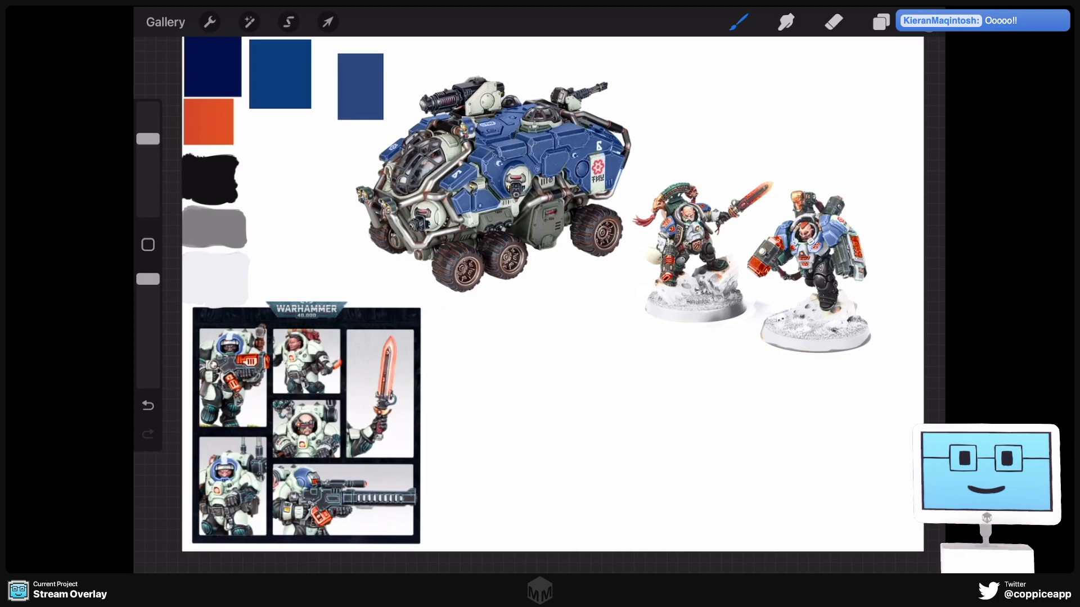
# - Switch to the Procreate canvas and examine the painted vehicle, the two armoured figures and the Warhammer reference panels up close
pyautogui.scroll(5, 306, 422)
pyautogui.scroll(-5, 506, 303)
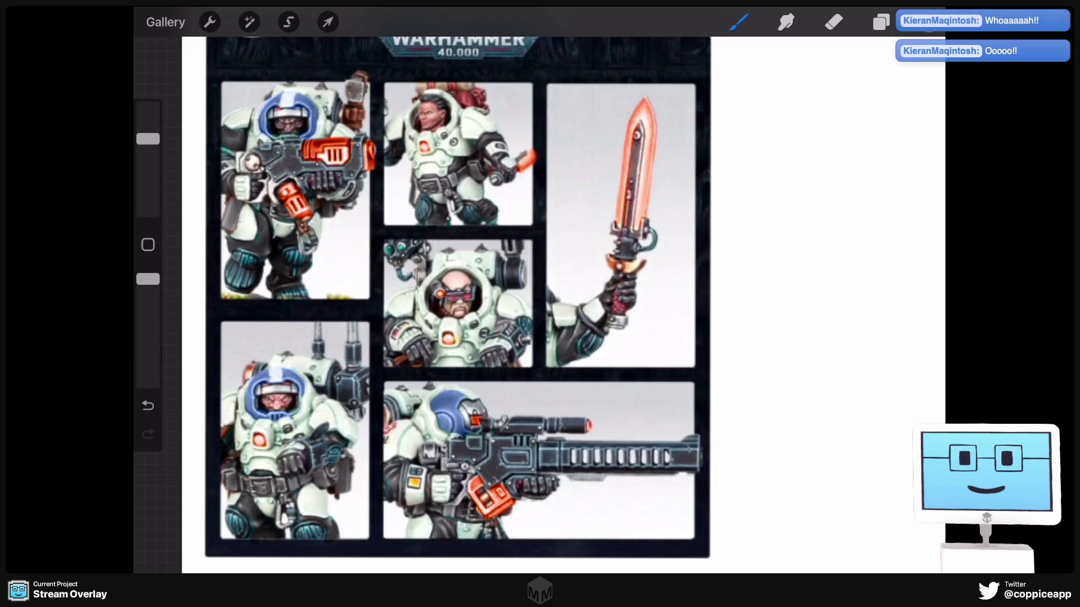
pyautogui.scroll(-5, 539, 304)
pyautogui.scroll(5, 507, 225)
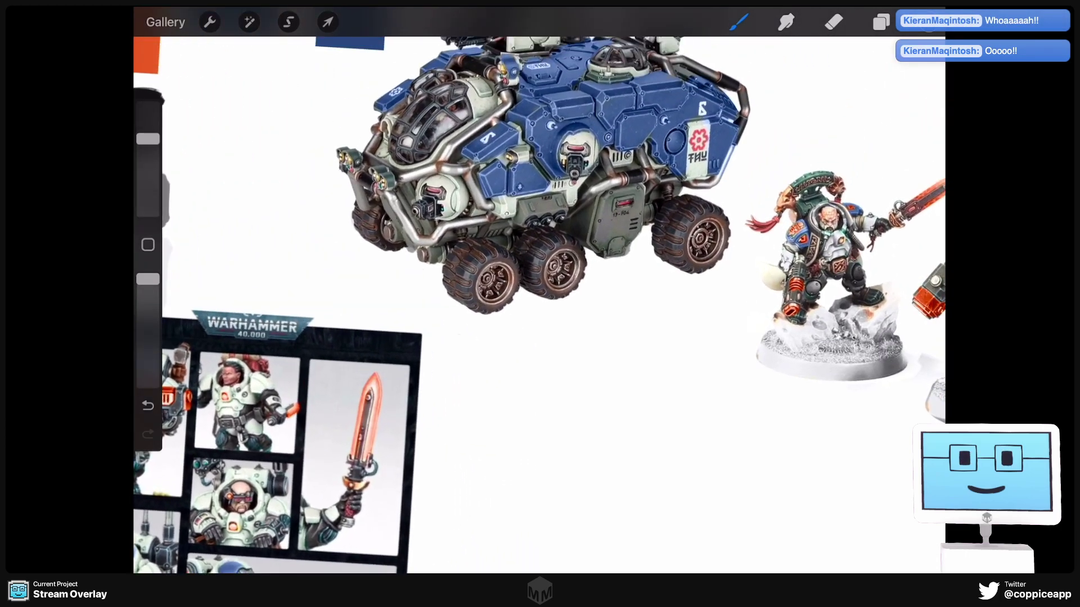
pyautogui.scroll(1, 468, 235)
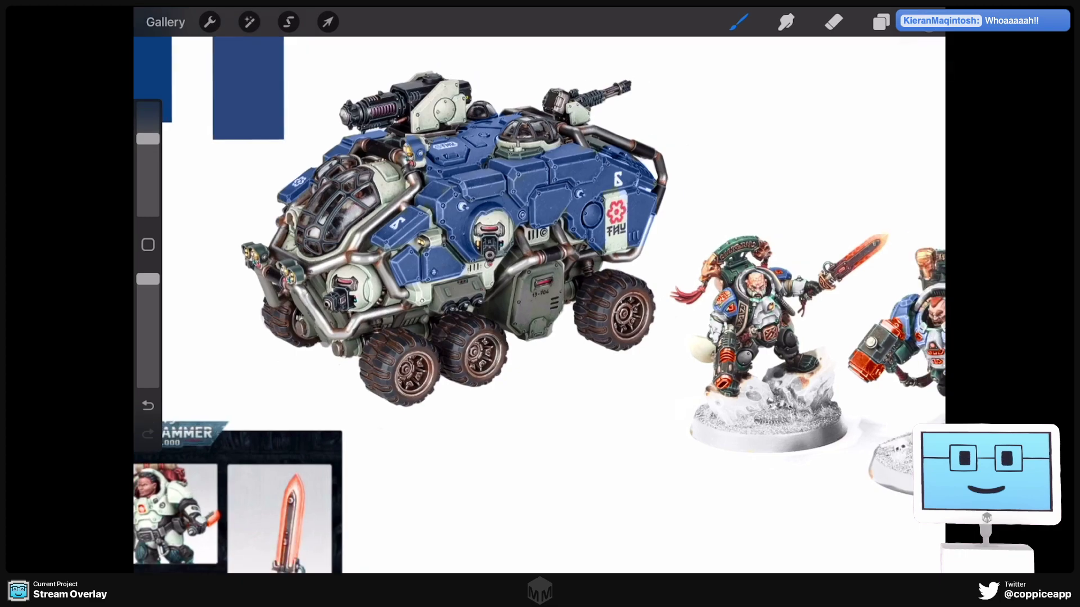
pyautogui.moveTo(778, 265); pyautogui.dragTo(394, 233)
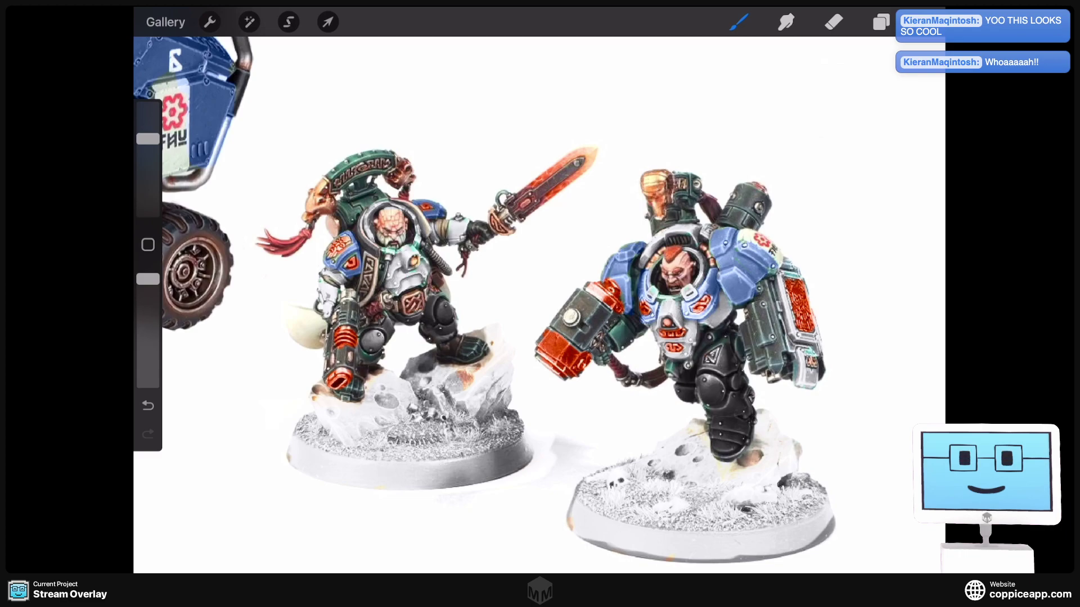
pyautogui.scroll(-5, 540, 304)
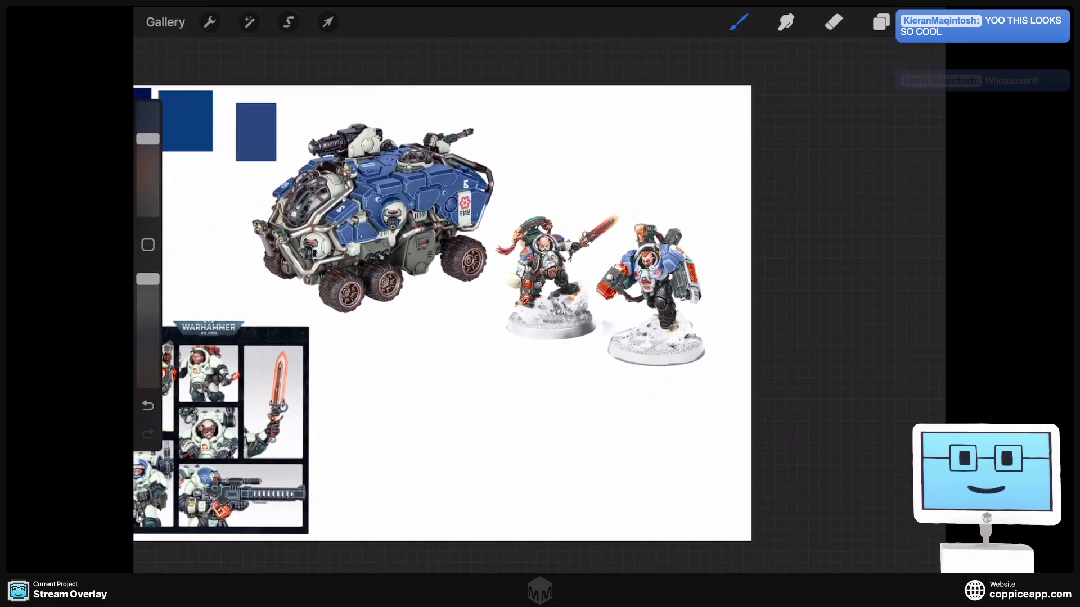
# - Examine the repainted vehicle and the two armoured figures again, from the whole sheet down to close-up details
pyautogui.scroll(-2, 540, 304)
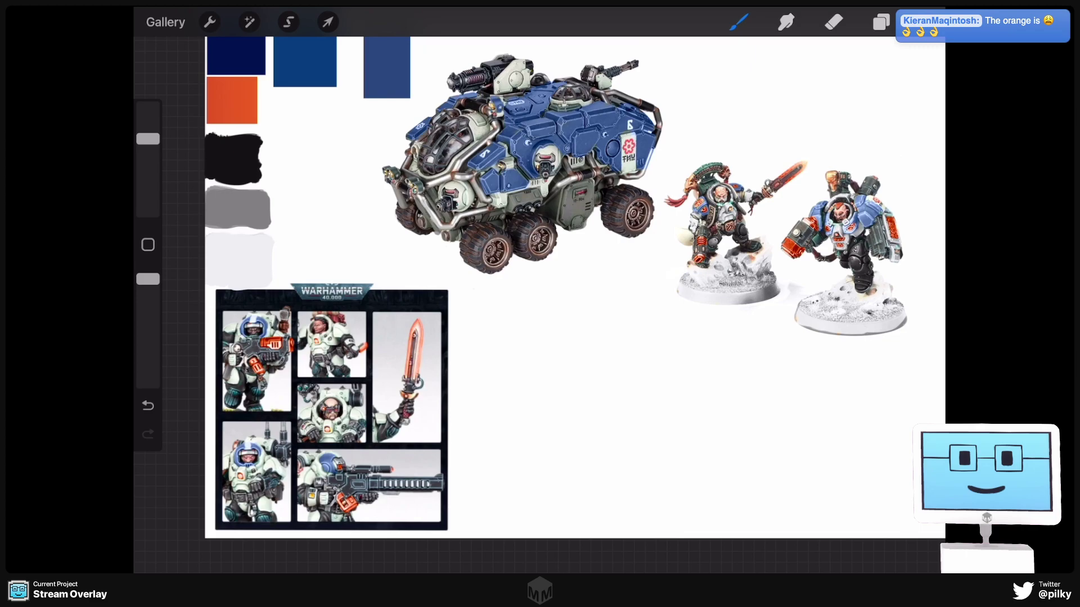
pyautogui.scroll(5, 540, 290)
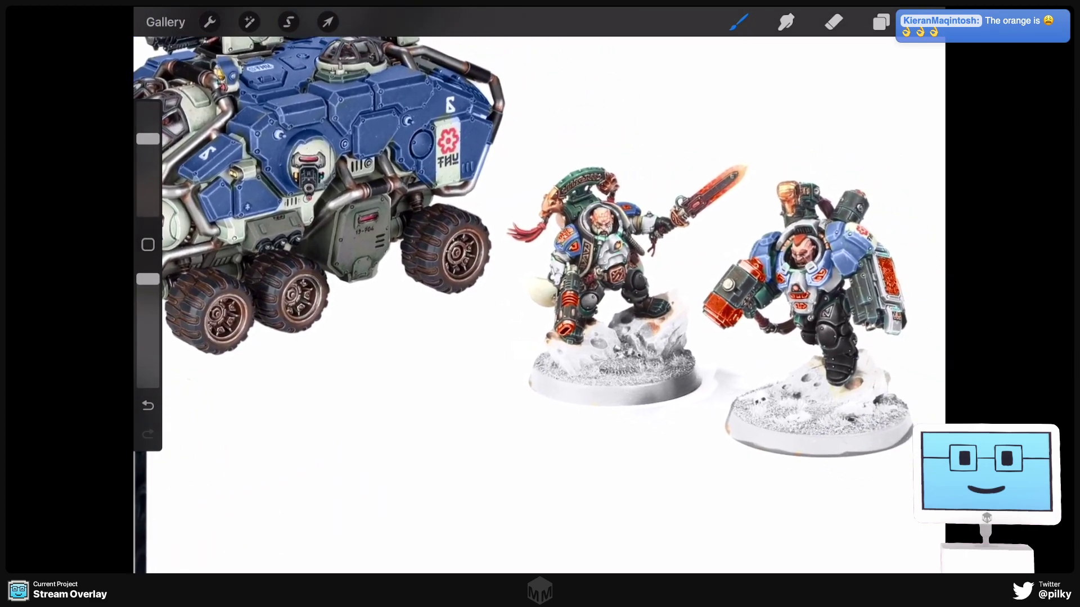
pyautogui.scroll(-3, 540, 290)
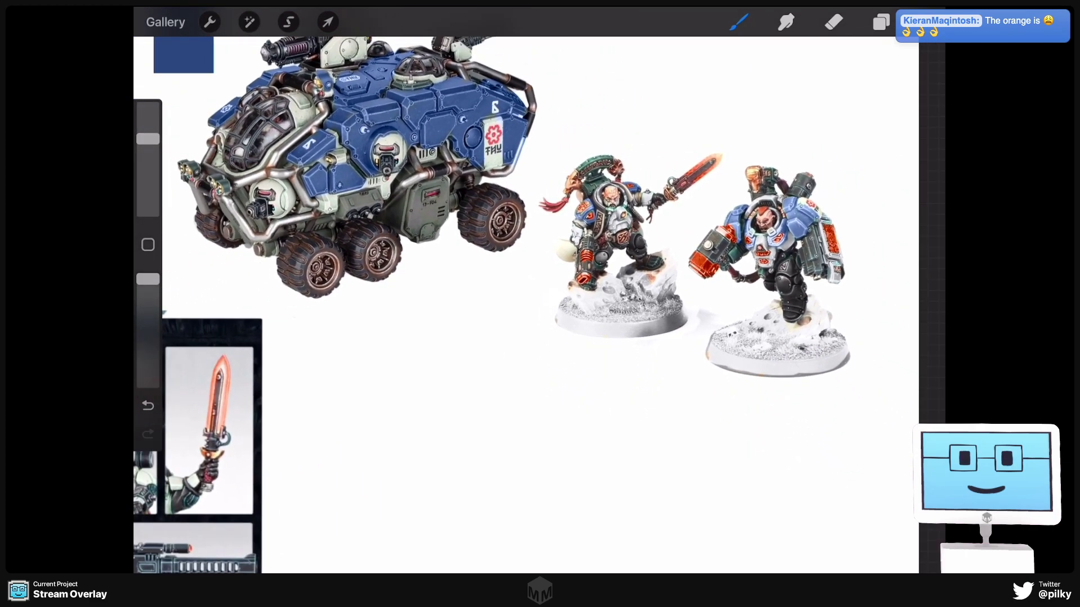
pyautogui.scroll(-2, 540, 290)
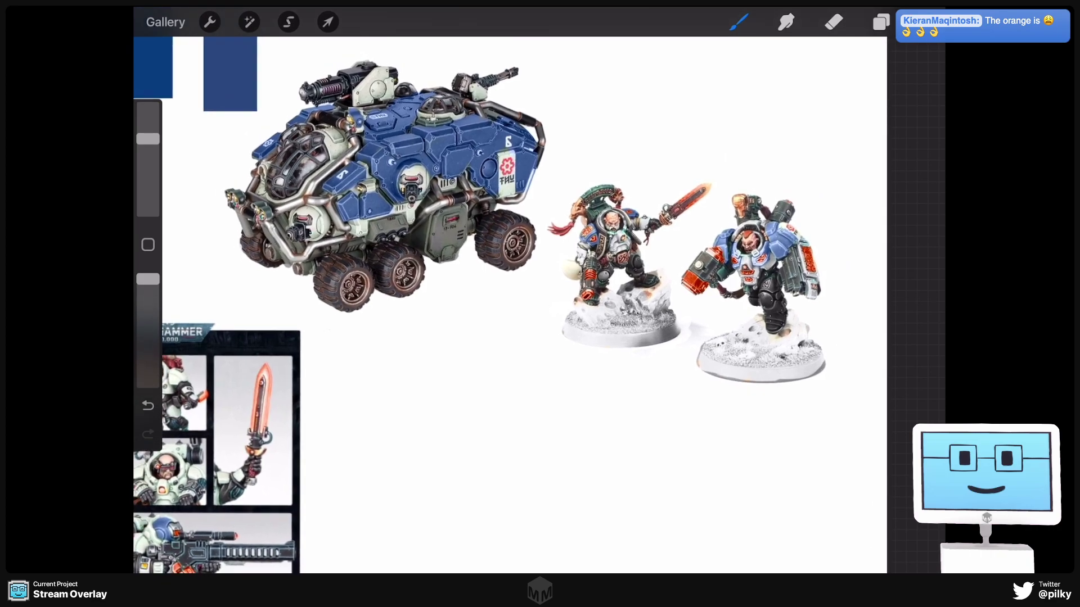
pyautogui.scroll(5, 540, 290)
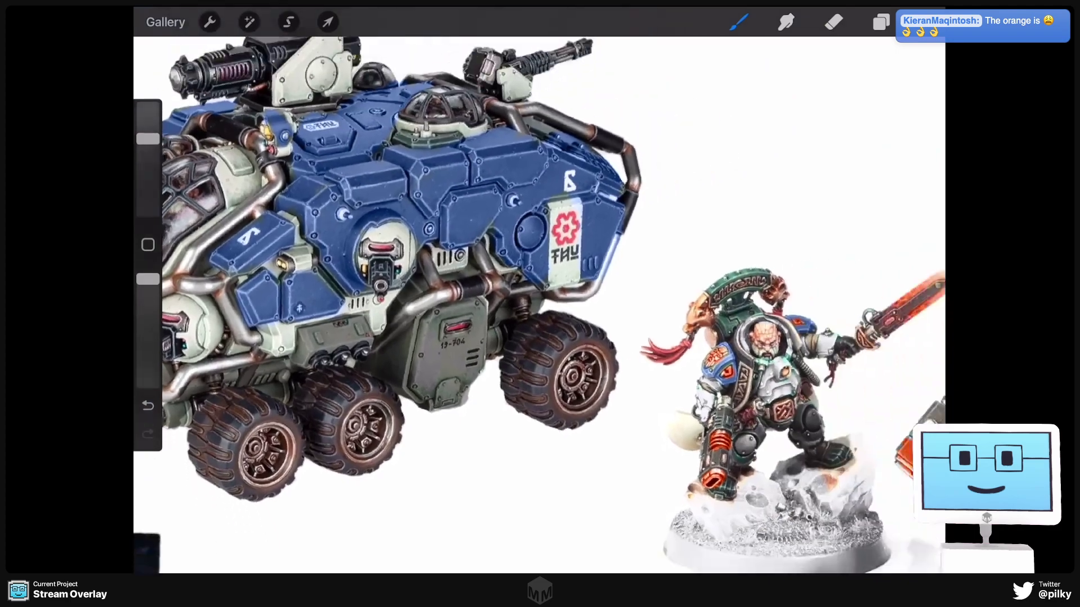
pyautogui.scroll(-3, 540, 290)
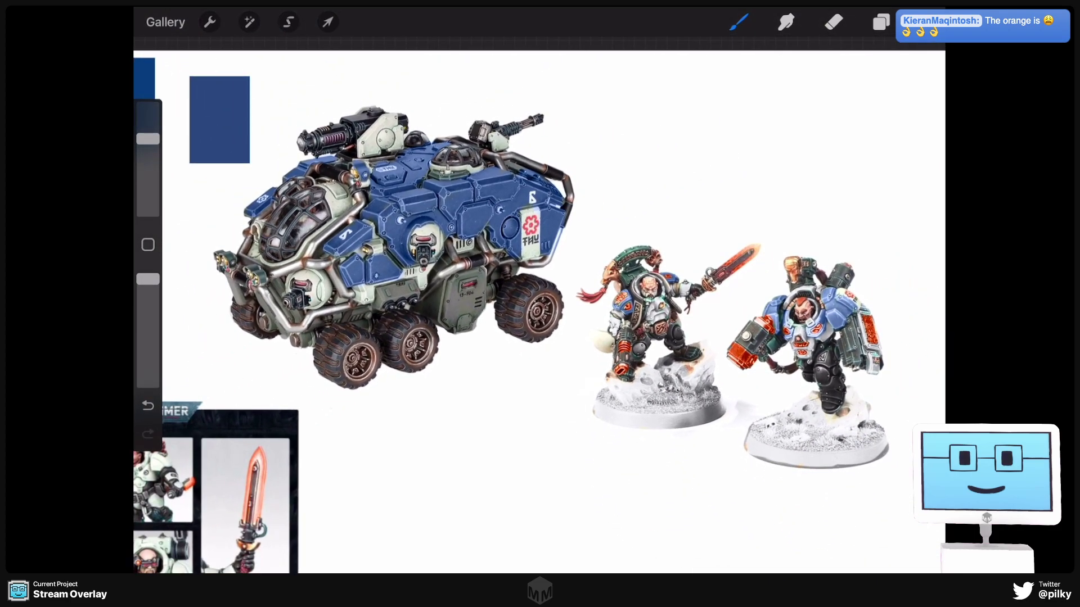
# - Hide the repaint layer group to view the original vehicle and armoured figures, and expand the group's layers
pyautogui.click(881, 22)
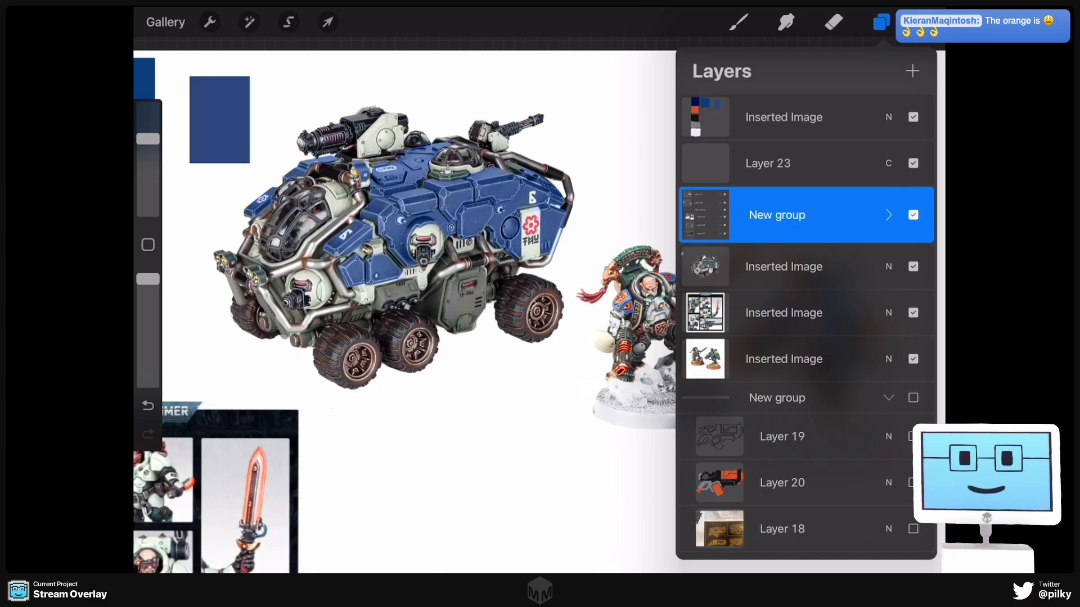
pyautogui.click(913, 215)
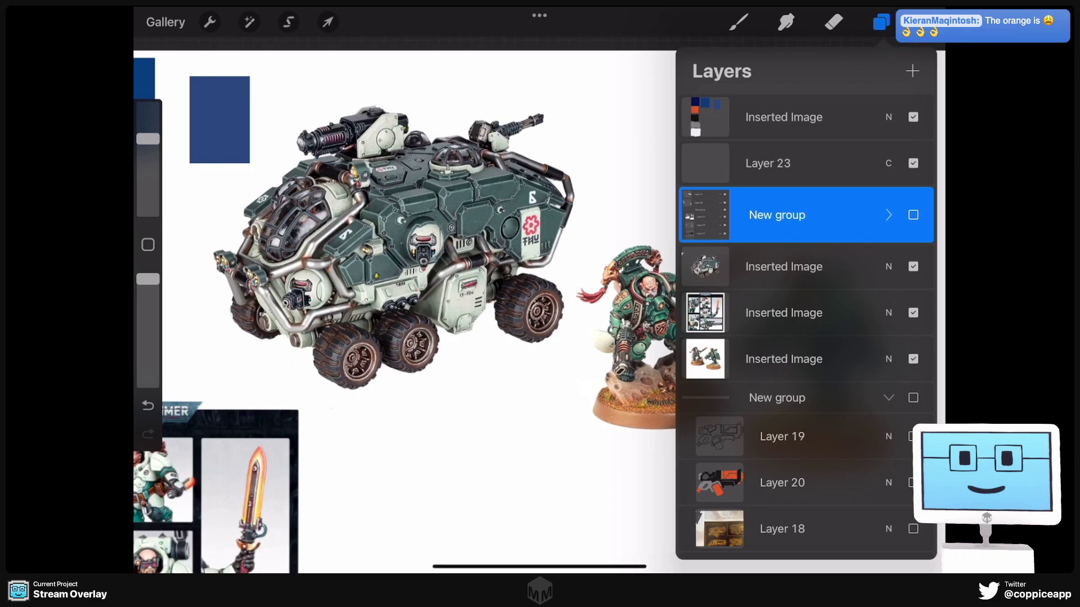
pyautogui.moveTo(562, 270); pyautogui.dragTo(236, 225)
pyautogui.moveTo(450, 281); pyautogui.dragTo(371, 276)
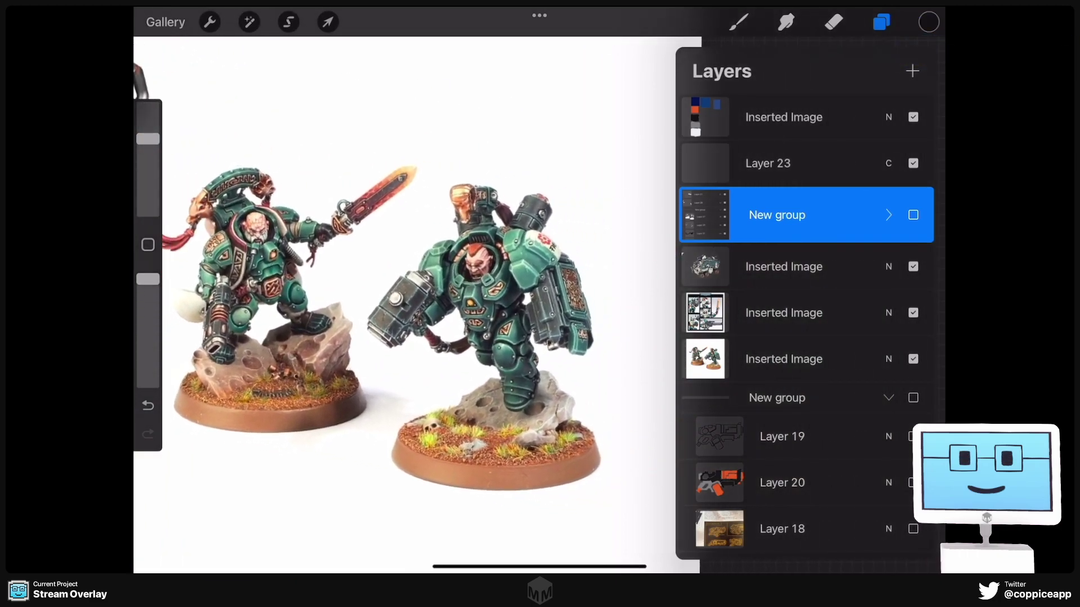
pyautogui.click(705, 215)
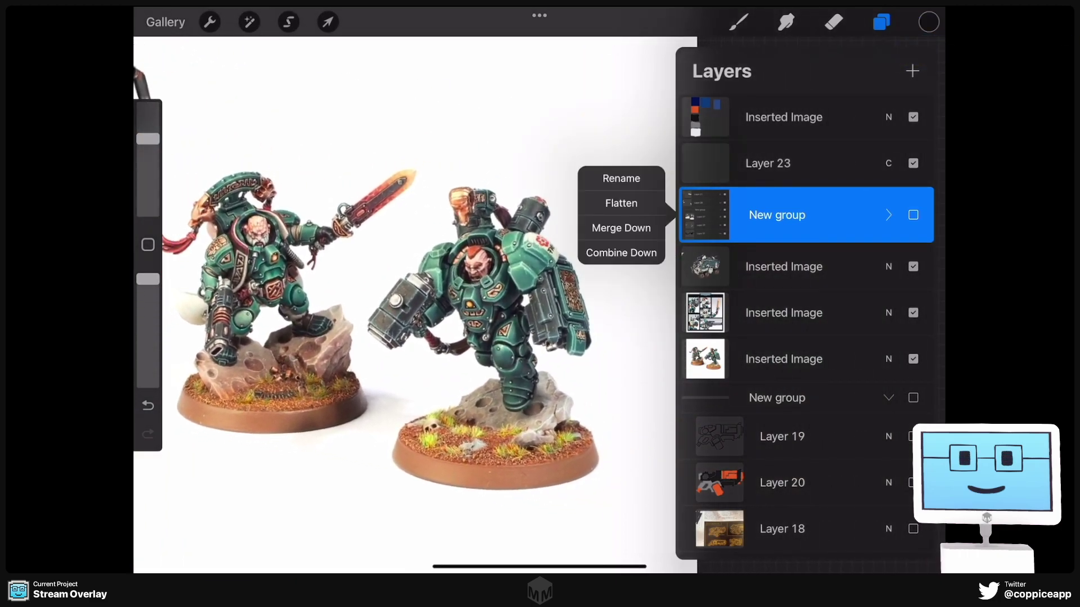
pyautogui.click(889, 215)
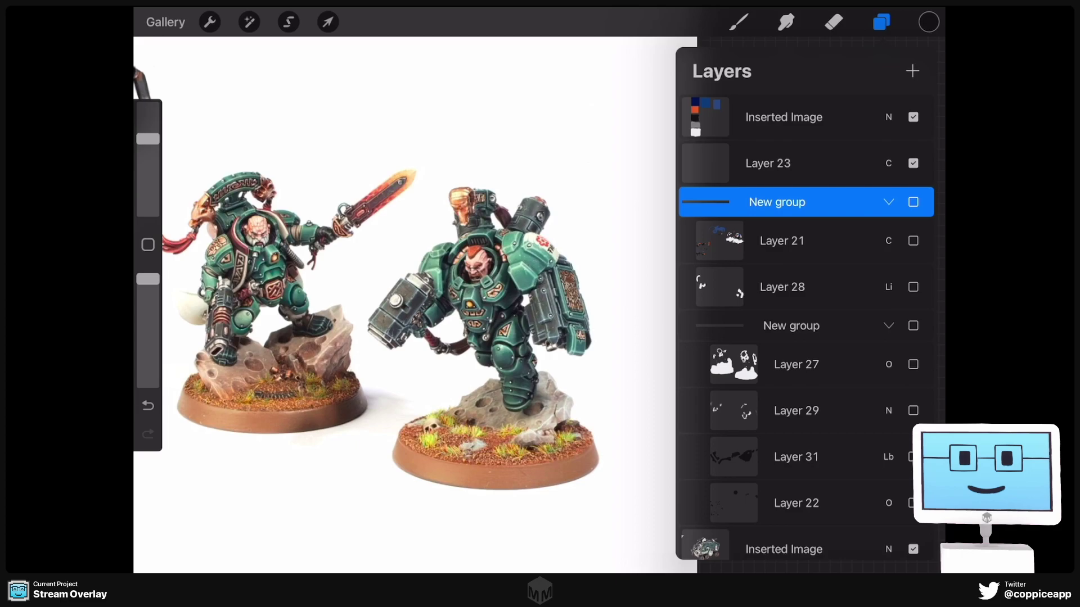
# - Toggle the repaint group's visibility repeatedly to compare the two figures' original and repainted colours, leaving the group shown
pyautogui.click(913, 202)
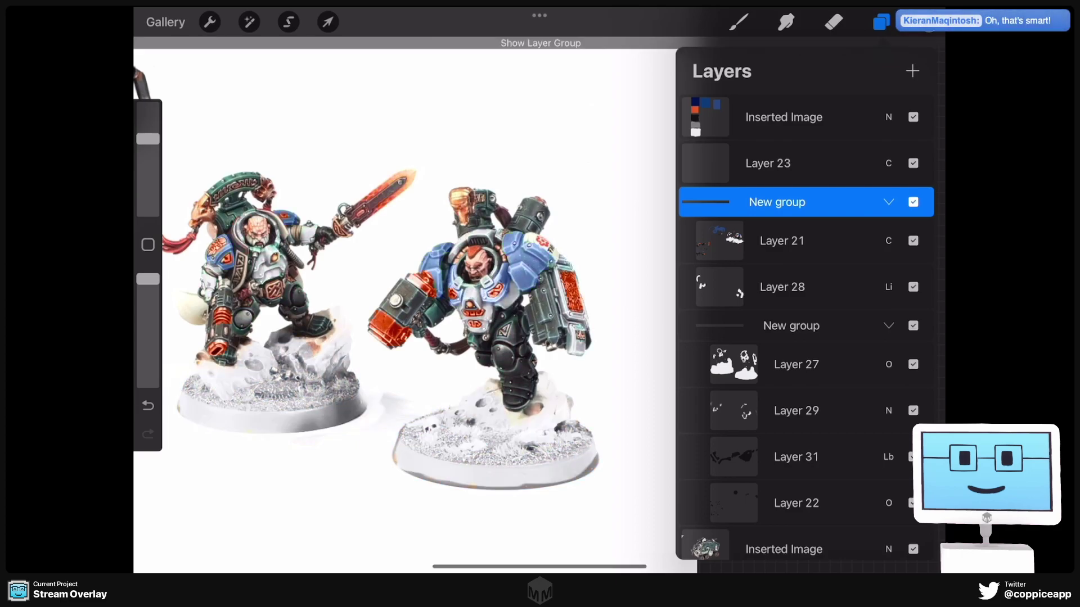
pyautogui.click(913, 202)
pyautogui.click(913, 201)
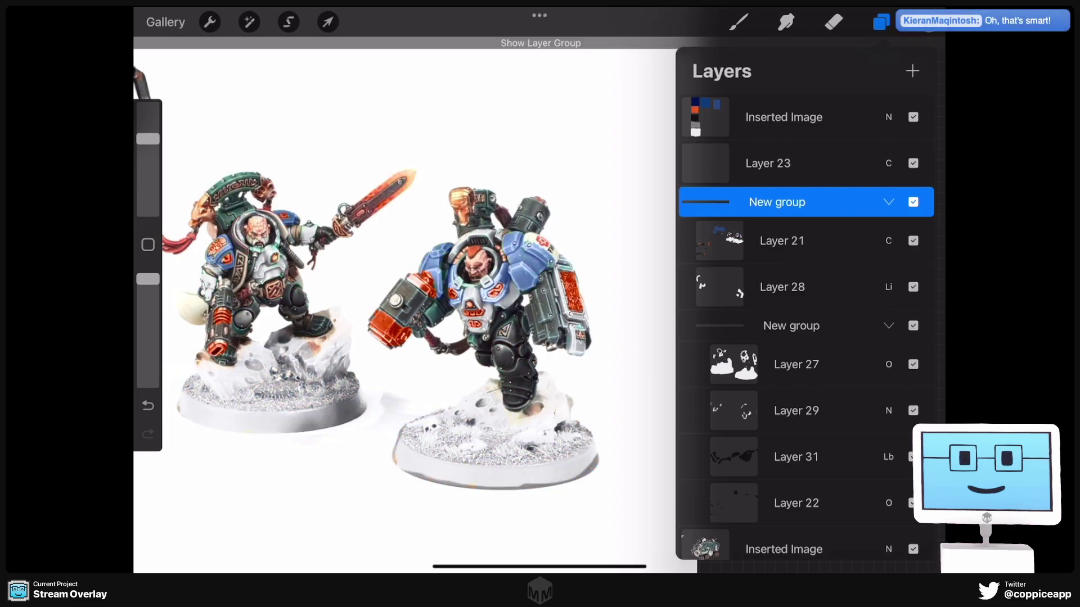
pyautogui.click(912, 202)
pyautogui.click(913, 202)
pyautogui.click(913, 202)
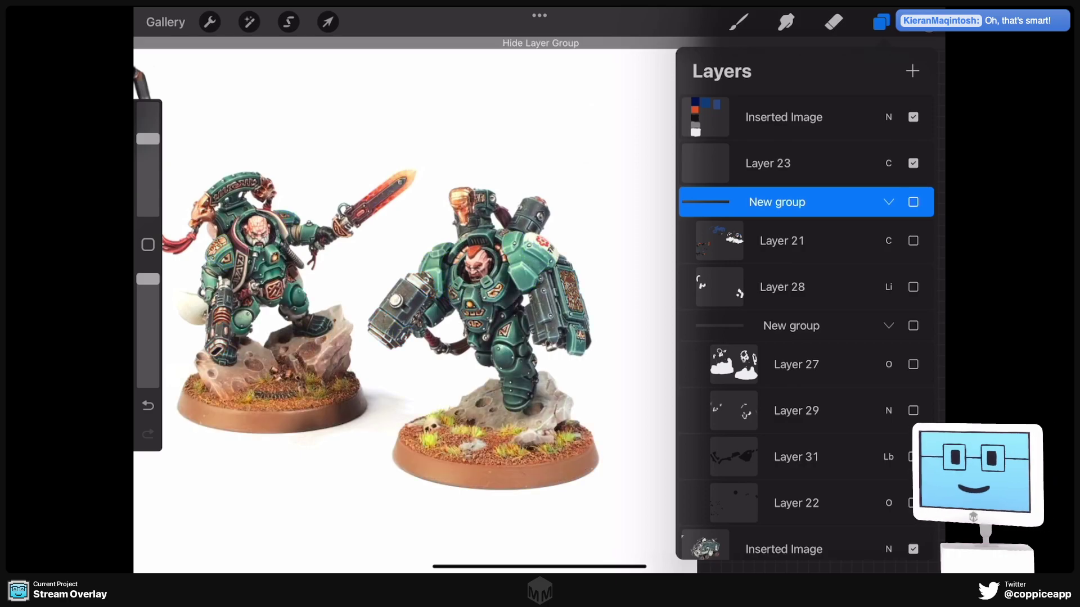
pyautogui.click(913, 202)
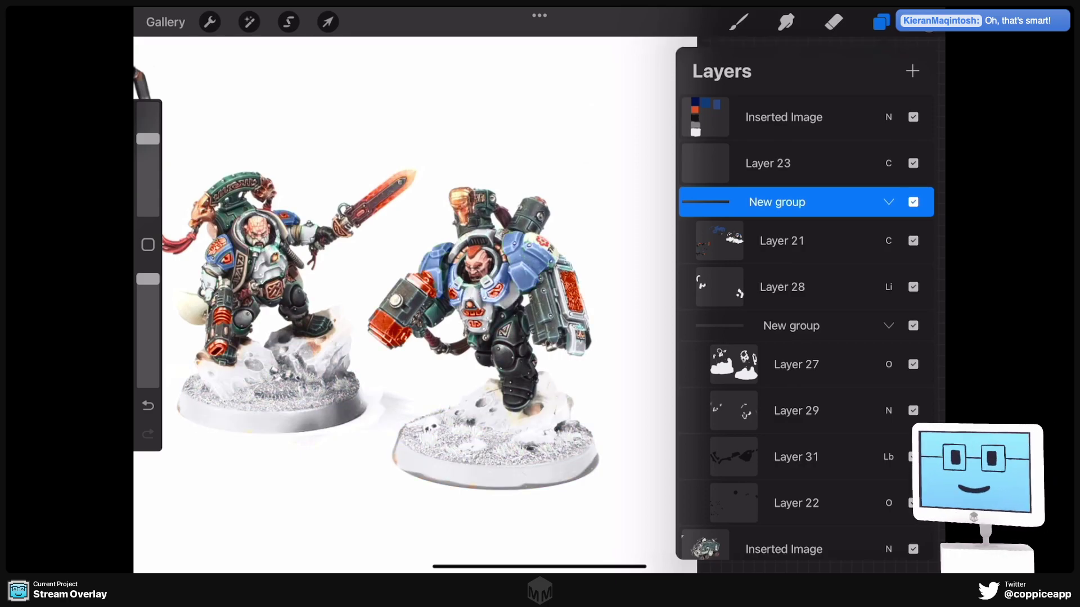
pyautogui.click(913, 202)
pyautogui.click(913, 202)
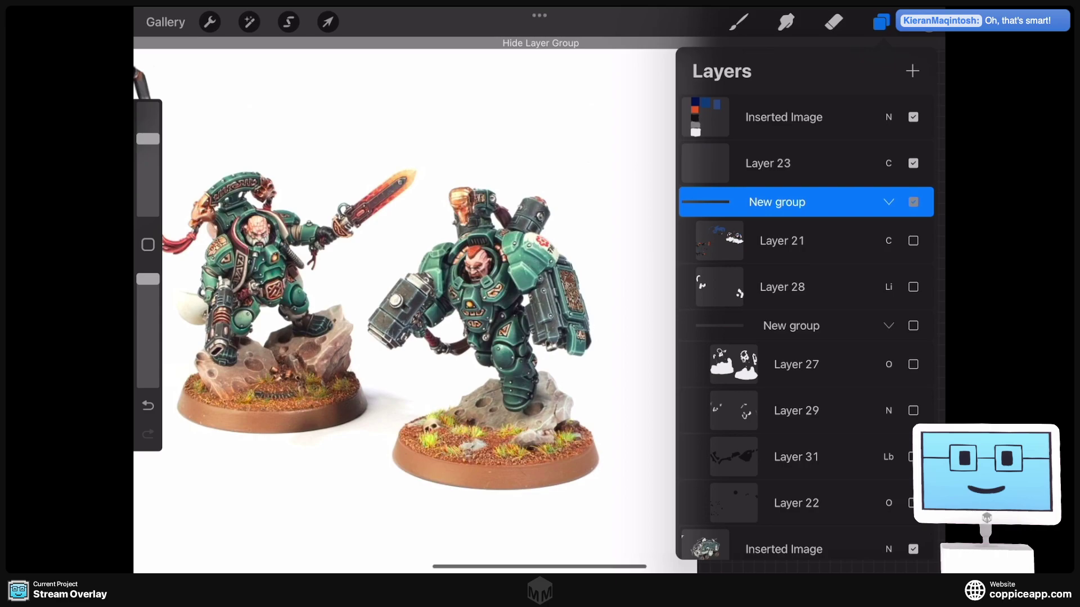
pyautogui.click(913, 202)
pyautogui.click(787, 202)
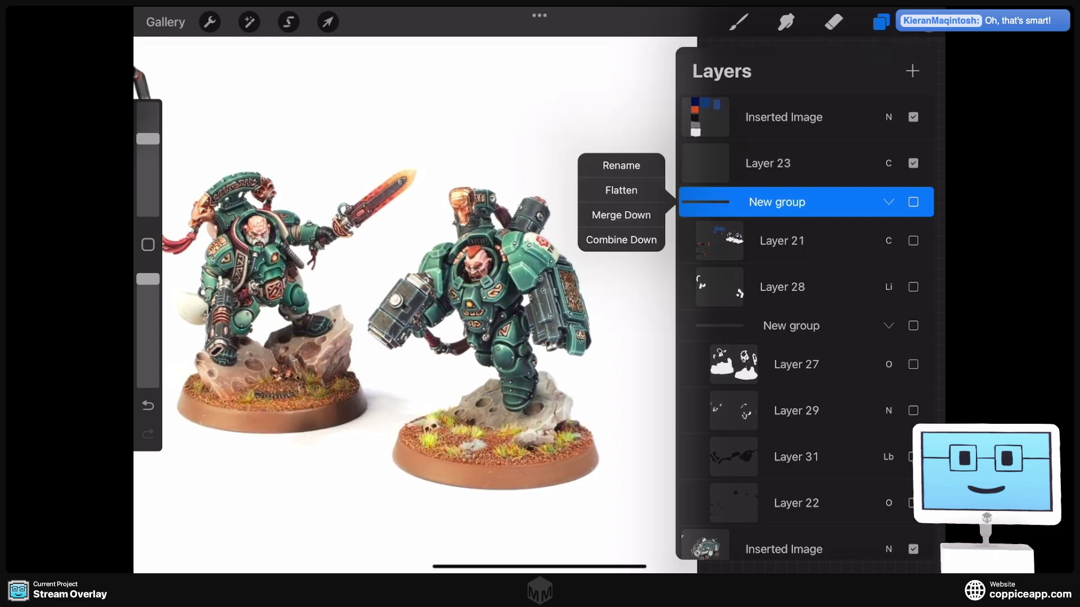
pyautogui.click(787, 202)
pyautogui.click(913, 202)
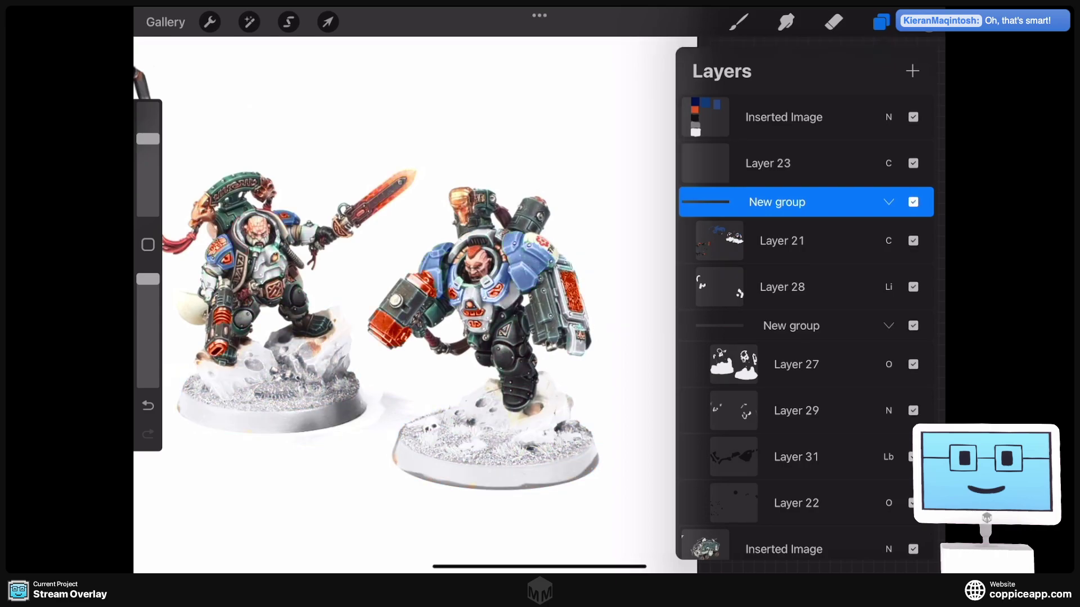
pyautogui.click(913, 202)
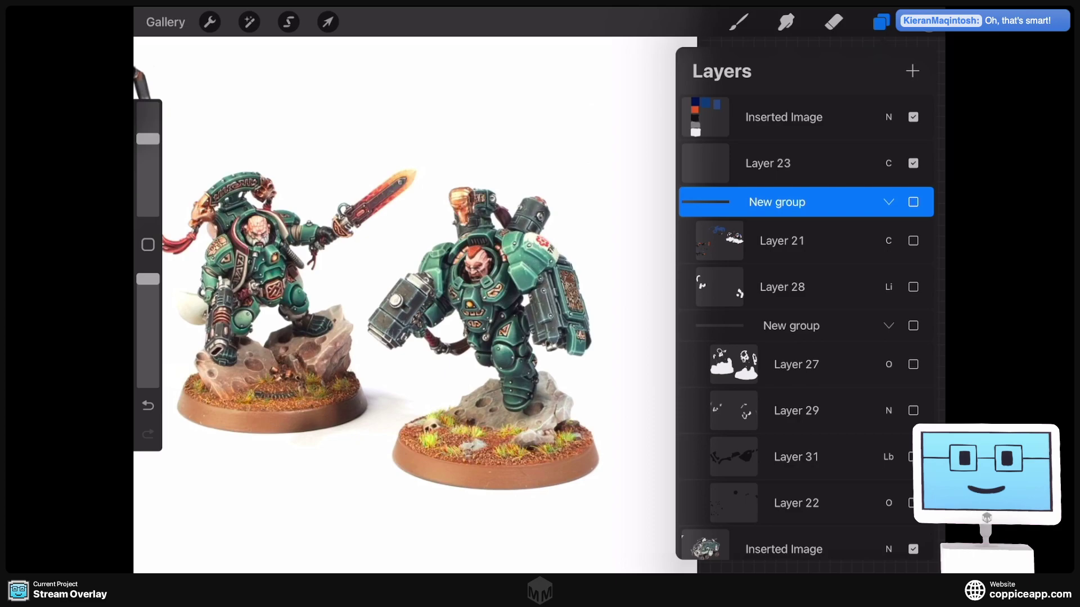
pyautogui.click(913, 202)
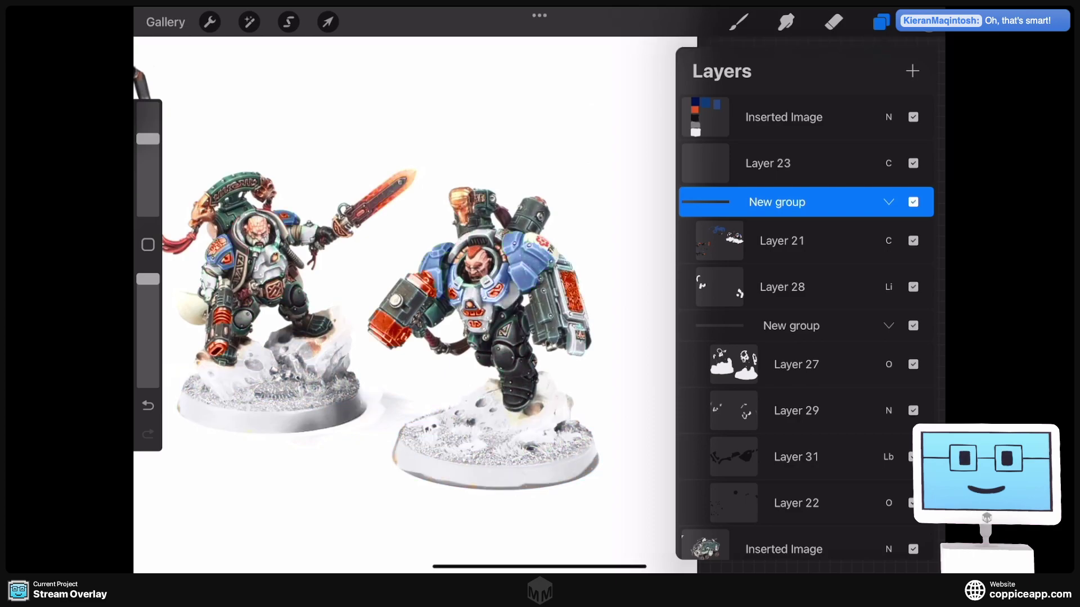
# - Compare the Warhammer 40,000 reference panels with and without the repaint group, leave it shown and close the layer list
pyautogui.click(880, 21)
pyautogui.scroll(-5, 418, 346)
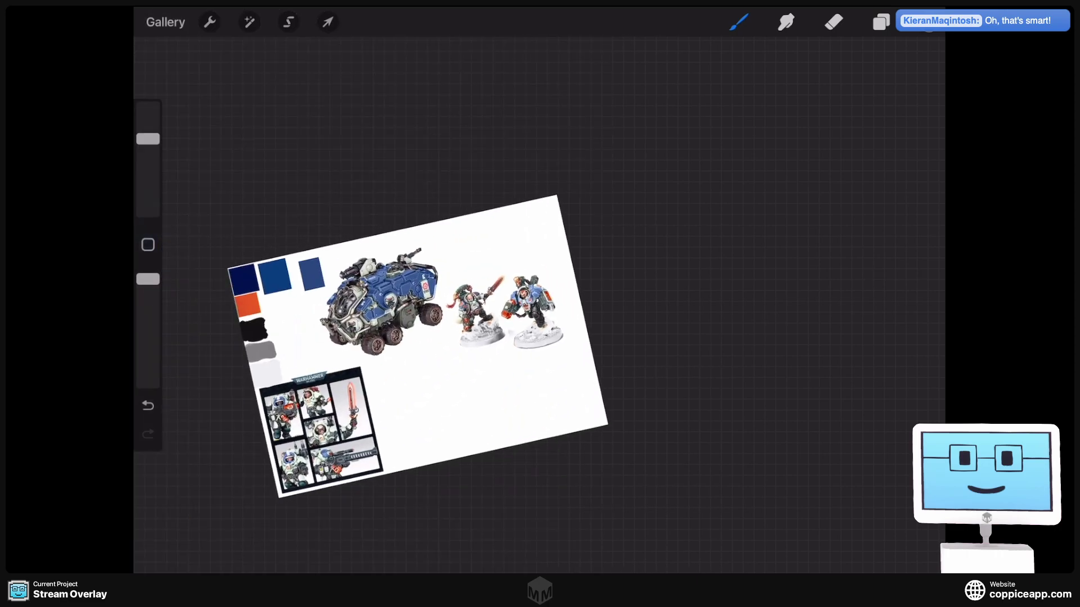
pyautogui.scroll(10, 326, 428)
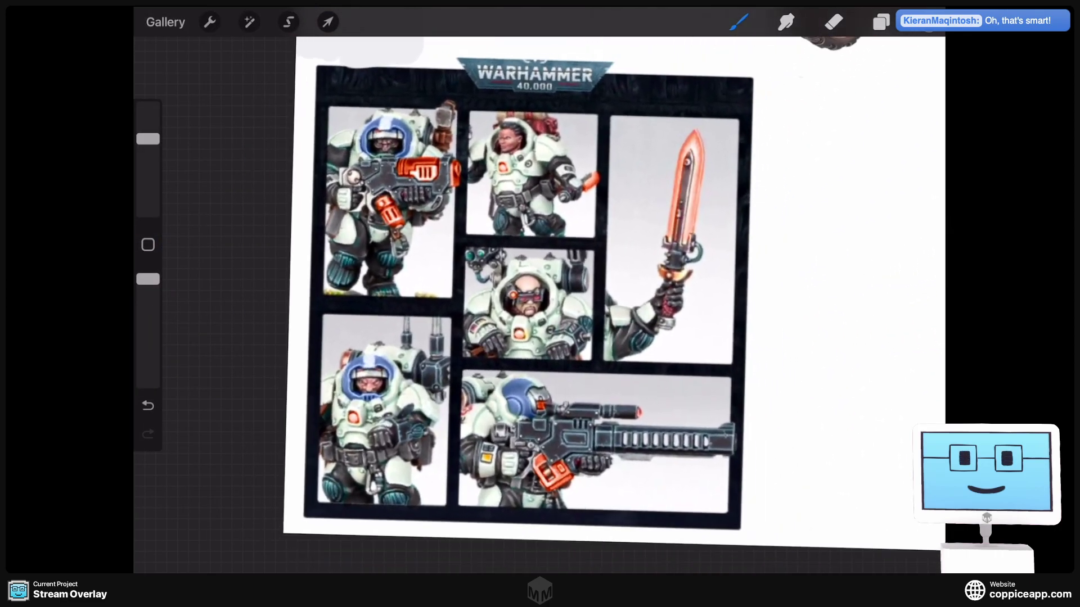
pyautogui.scroll(1, 528, 281)
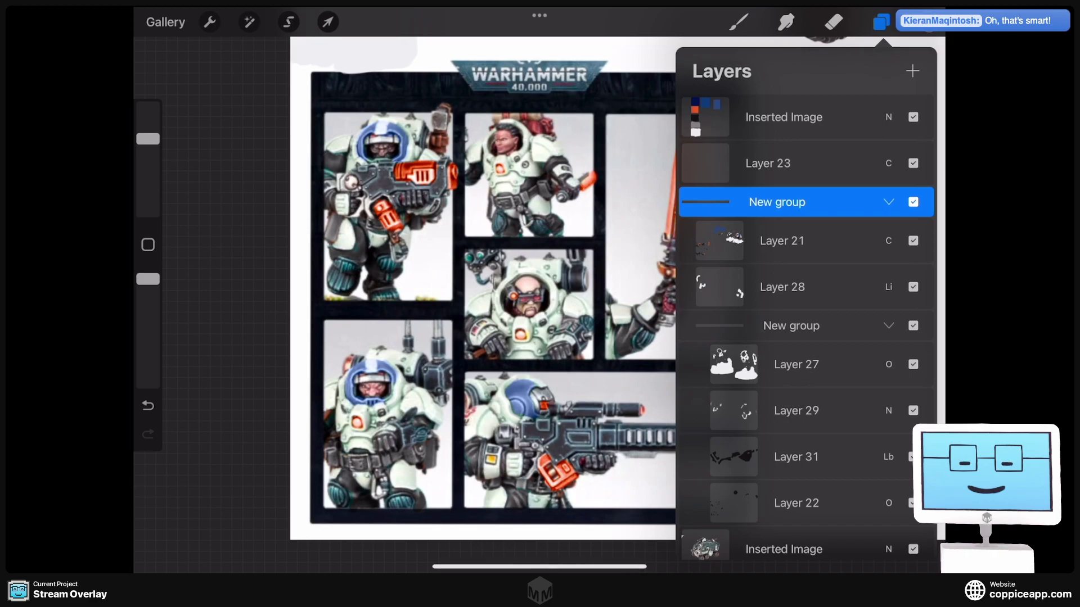
pyautogui.click(776, 202)
pyautogui.click(776, 202)
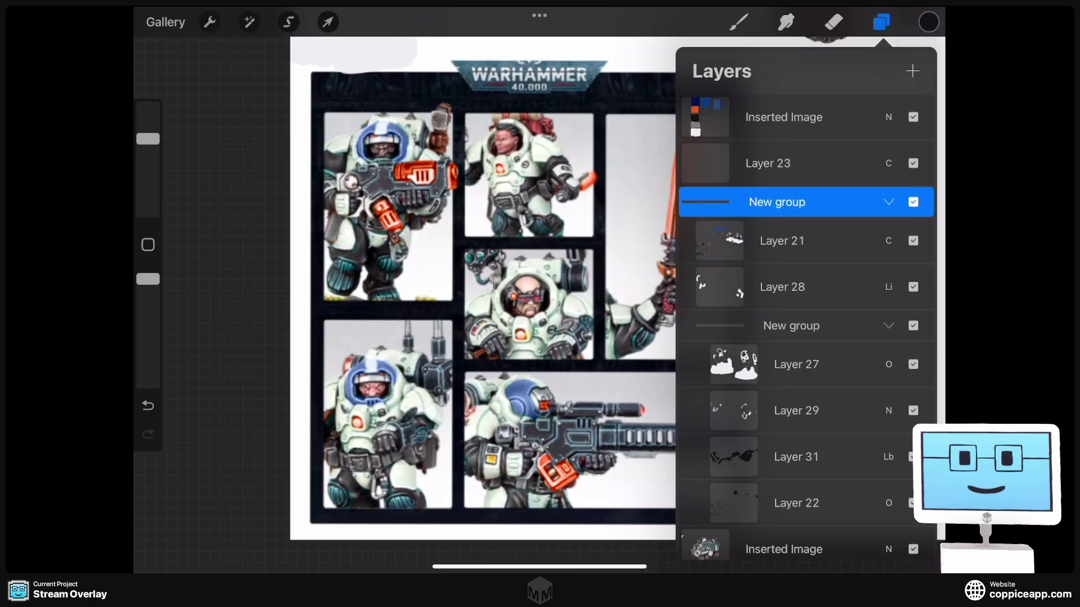
pyautogui.click(913, 202)
pyautogui.click(776, 202)
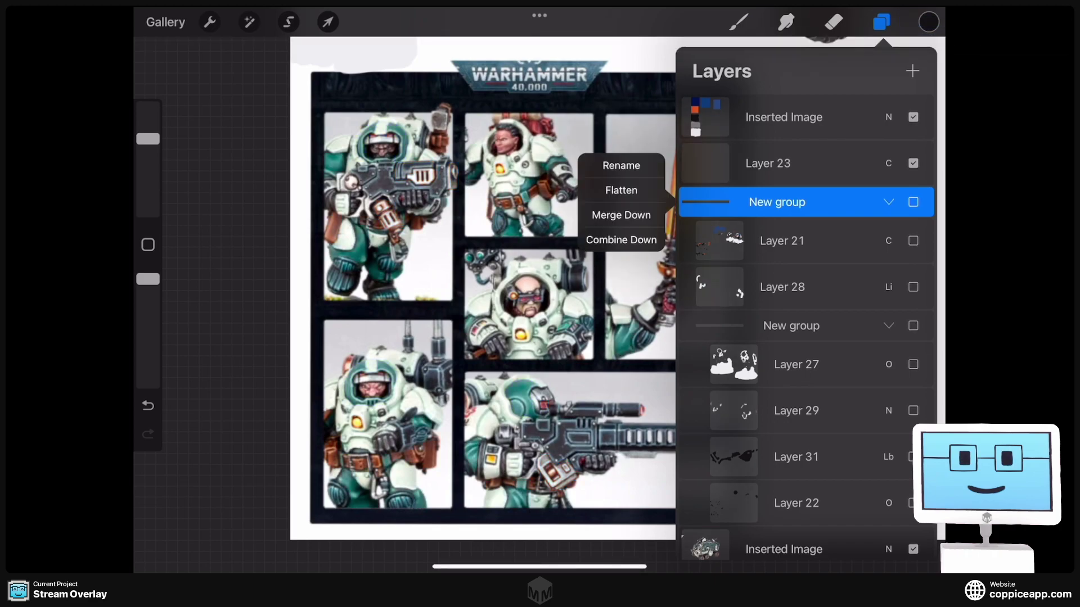
pyautogui.click(776, 202)
pyautogui.click(913, 201)
pyautogui.click(912, 202)
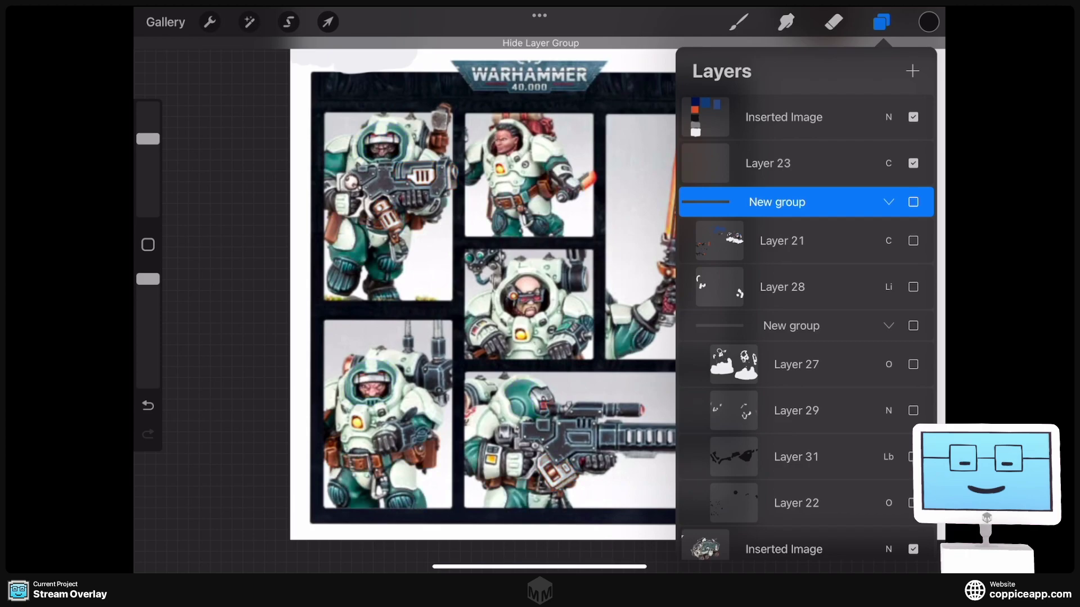
pyautogui.click(913, 202)
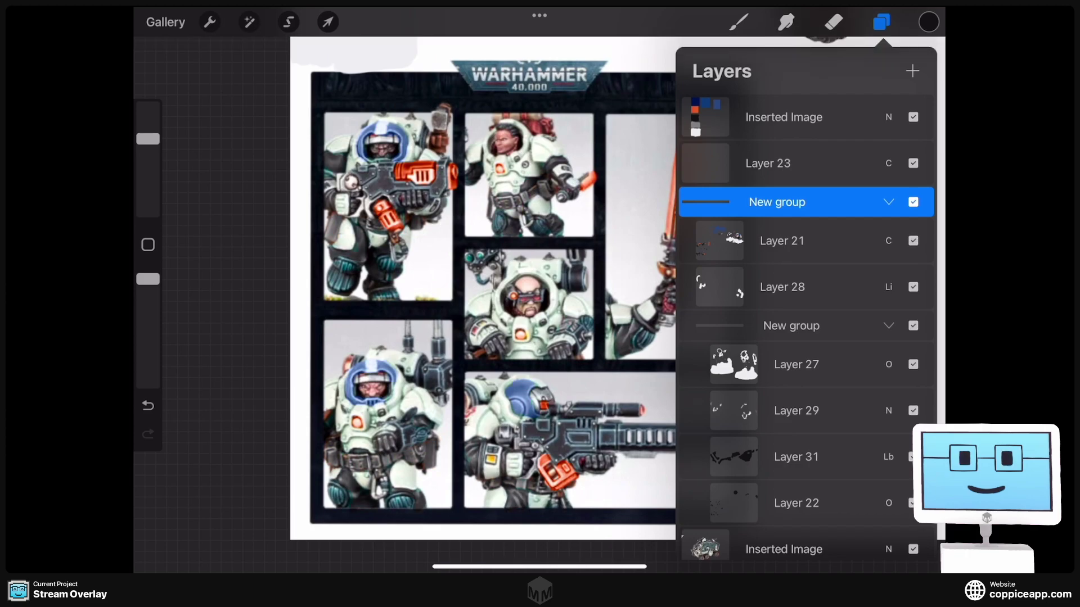
pyautogui.scroll(-3, 483, 281)
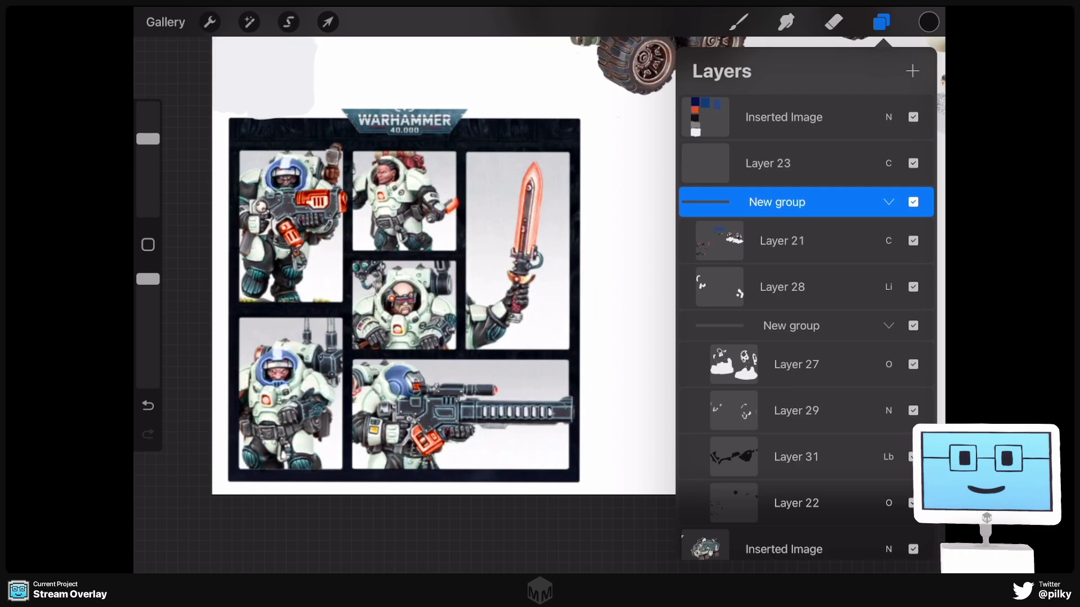
pyautogui.click(738, 22)
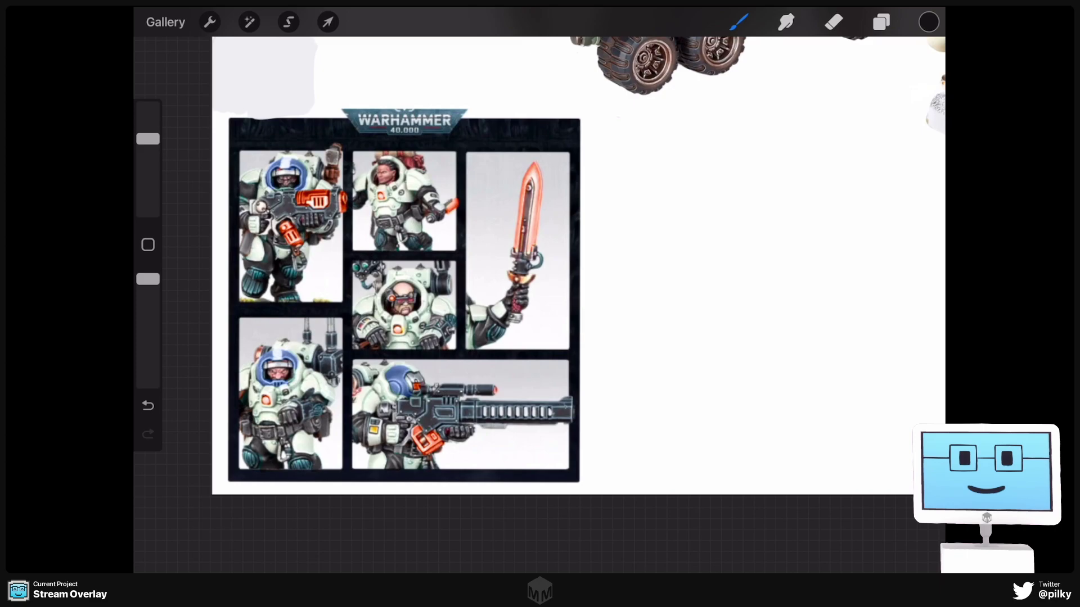
# - Switch to Blender and move the middle vertex of the upper diagonal edge by about -0.17 m in X and 0.24 m in Y
pyautogui.press('super+h')
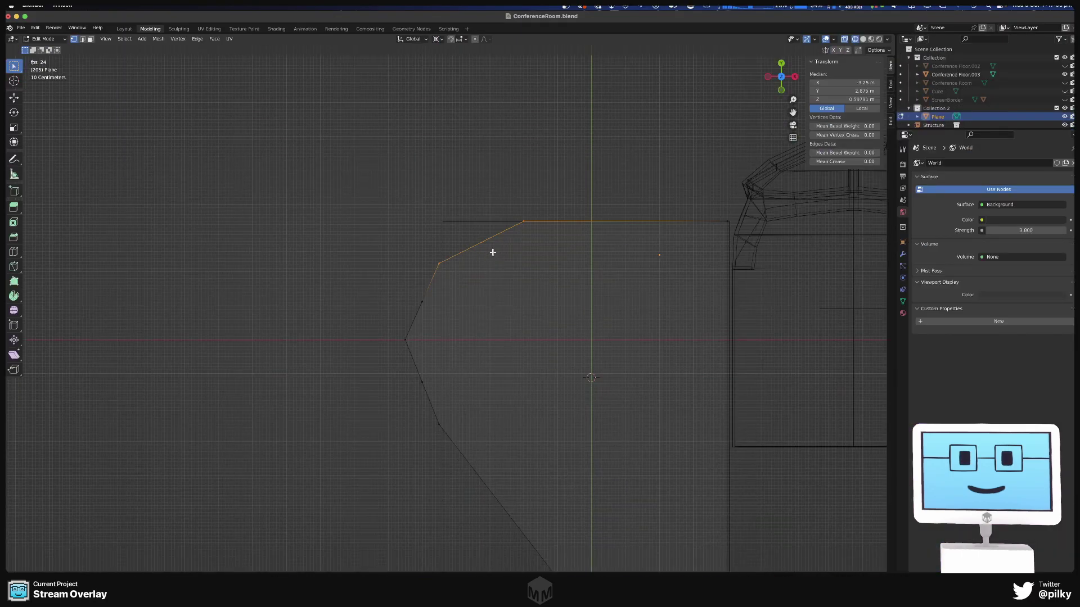
pyautogui.moveTo(474, 231); pyautogui.dragTo(499, 270)
pyautogui.scroll(3, 498, 270)
pyautogui.press('g')
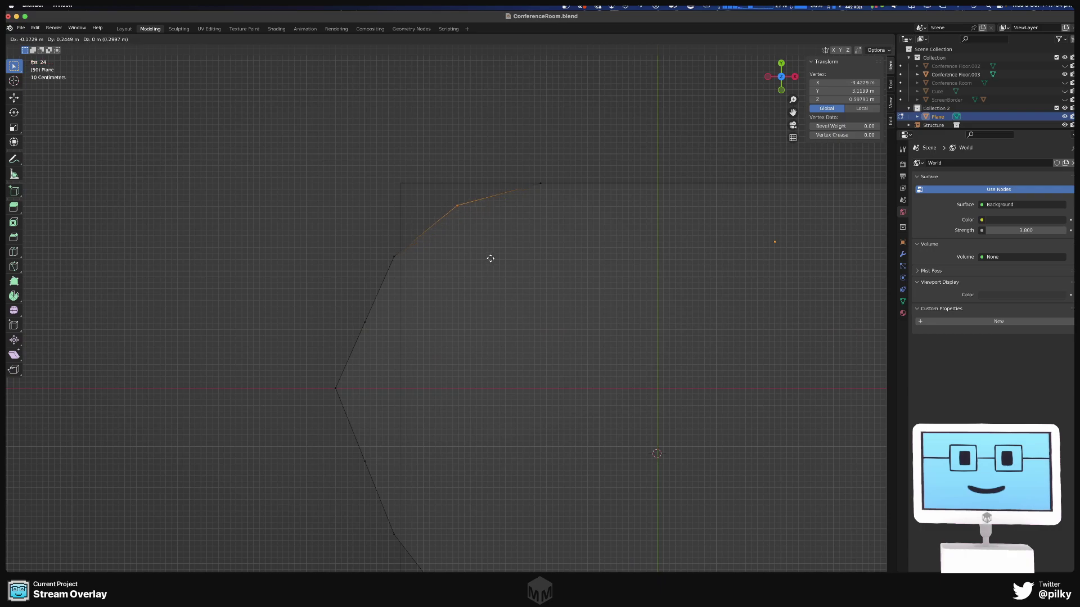
pyautogui.click(489, 258)
# - Move the two vertices directly above and below the outermost point outward along X by about -0.22 m
pyautogui.scroll(-3, 490, 258)
pyautogui.moveTo(413, 283); pyautogui.dragTo(437, 308)
pyautogui.keyDown('shift'); pyautogui.click(417, 376); pyautogui.keyUp('shift')
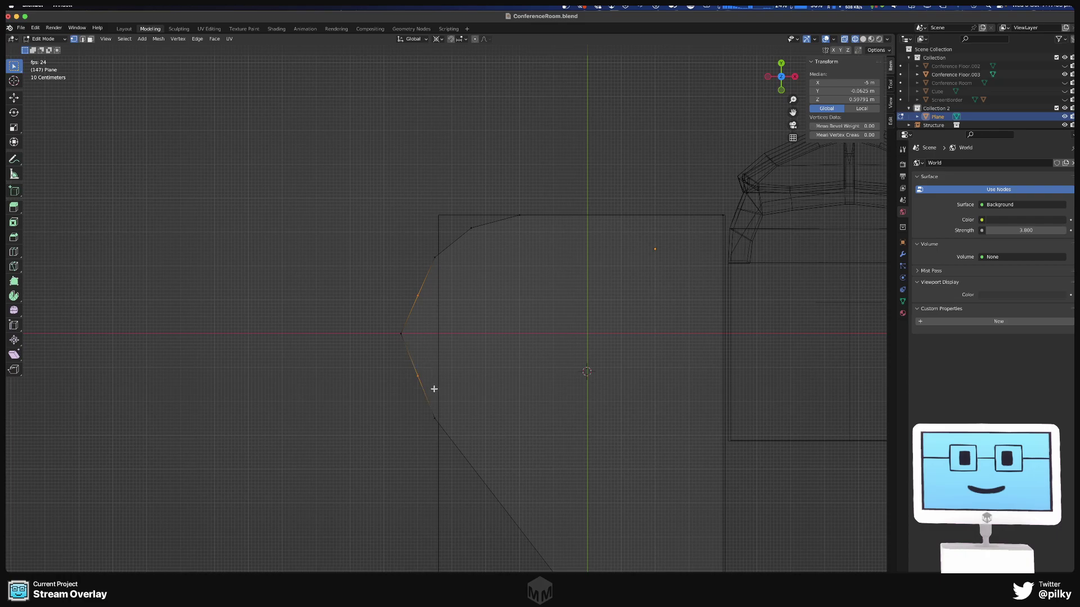
pyautogui.press('g')
pyautogui.press('x')
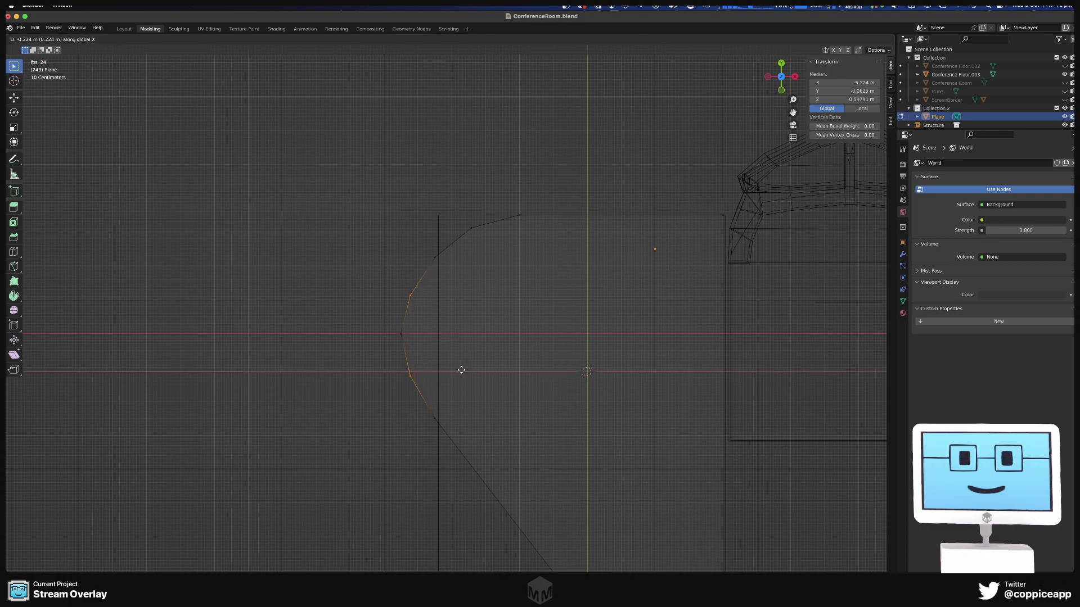
pyautogui.click(461, 370)
# - Move the middle vertex of the upper corner curve by about -0.17 m in X and -0.15 m in Y
pyautogui.moveTo(457, 201); pyautogui.dragTo(495, 243)
pyautogui.press('g')
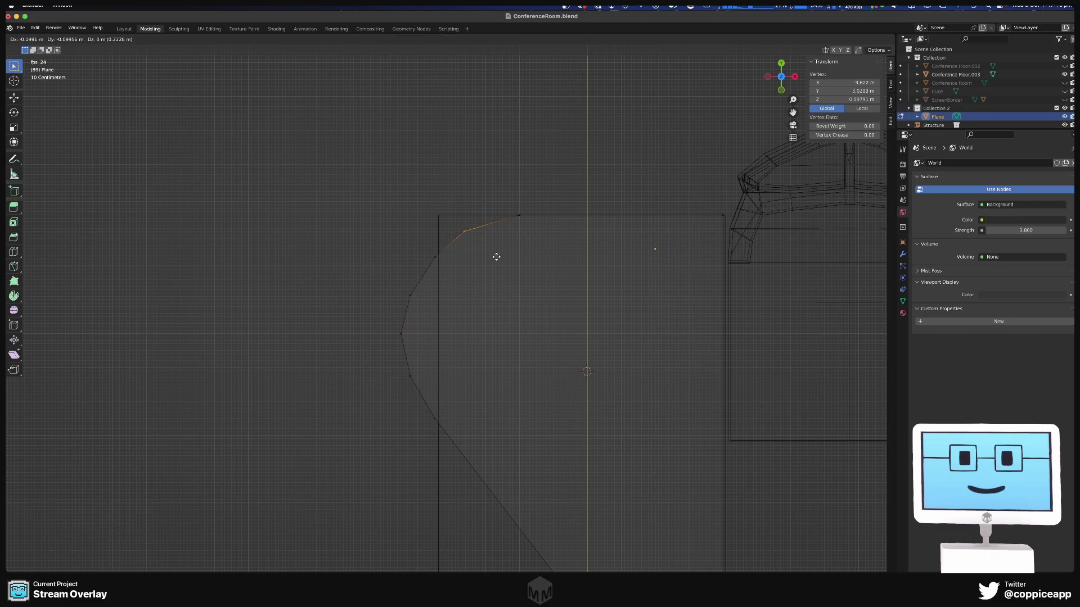
pyautogui.click(497, 258)
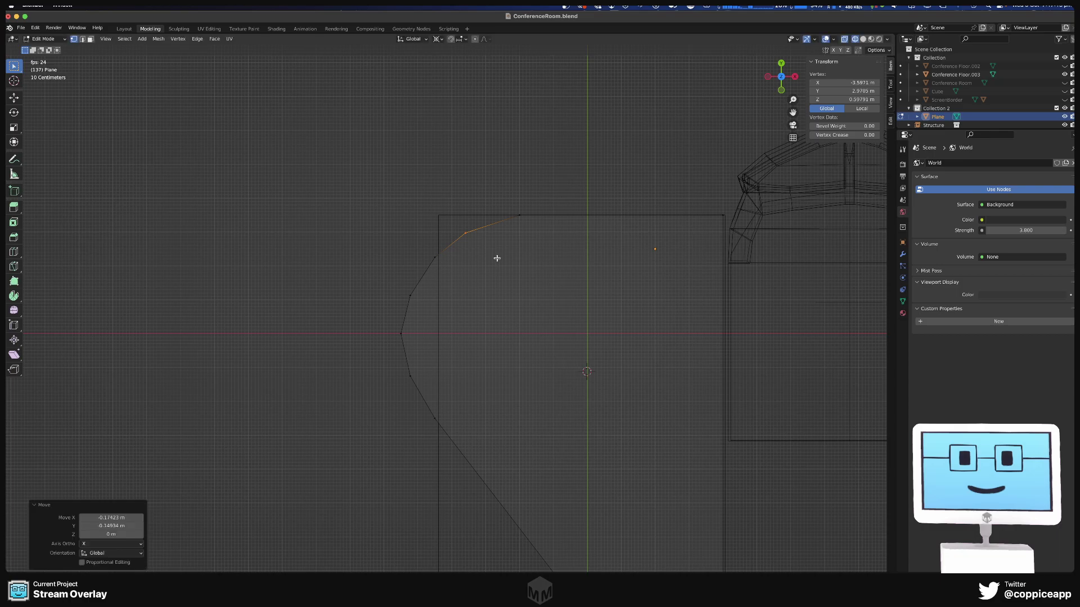
# - Subdivide the edge joining the upper corner curve to the plane's top edge and move its middle vertex by about 0.01 m in X and 0.09 m in Y
pyautogui.click(506, 233)
pyautogui.press('2')
pyautogui.click(495, 223)
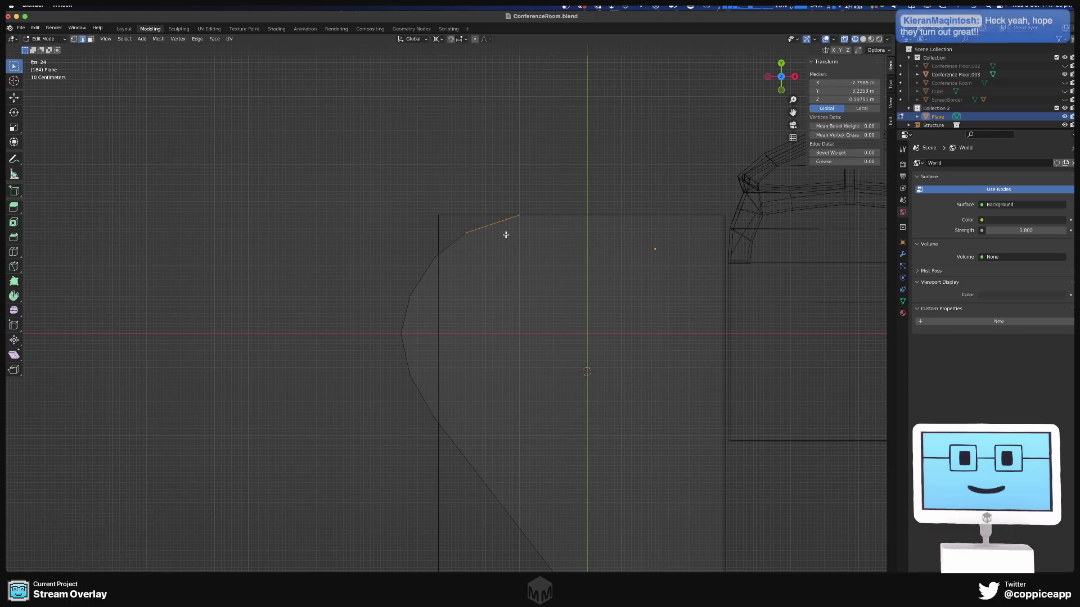
pyautogui.rightClick(497, 223)
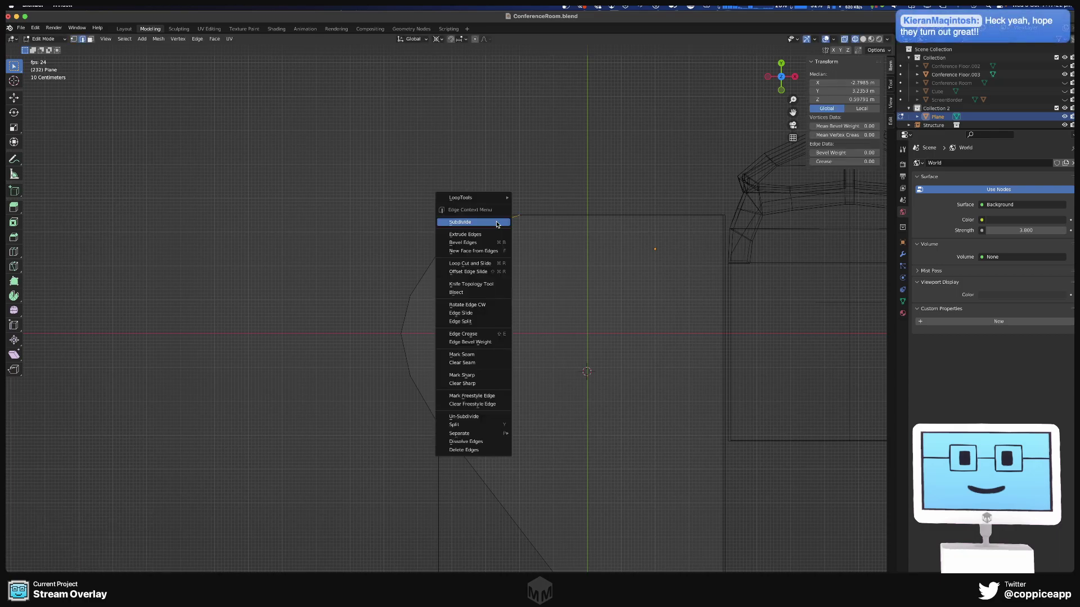
pyautogui.click(497, 223)
pyautogui.moveTo(491, 217); pyautogui.dragTo(508, 237)
pyautogui.press('g')
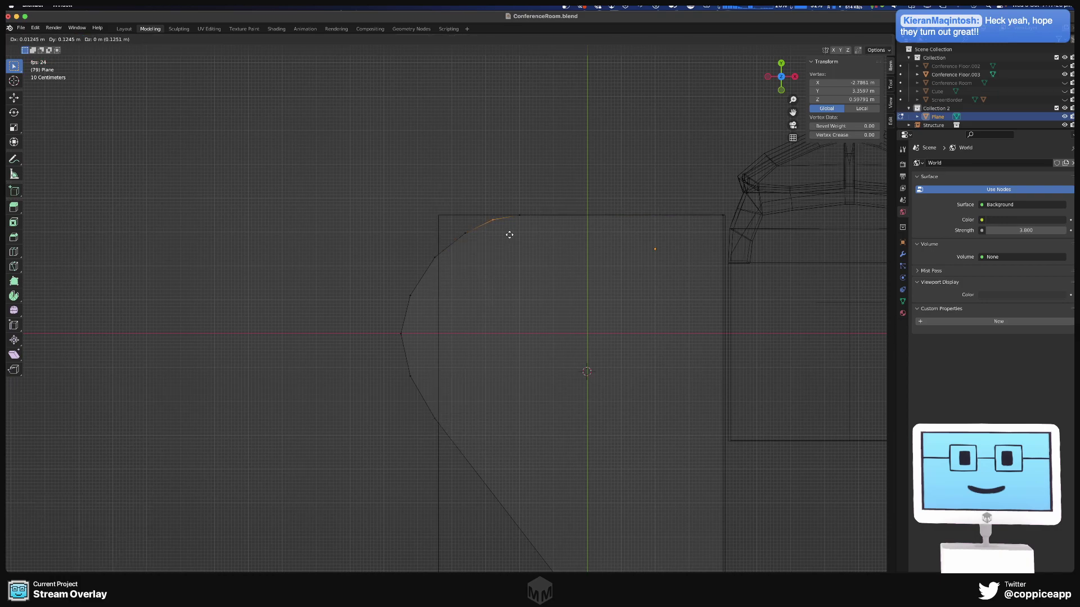
pyautogui.click(509, 236)
# - Select all the rounded outer edge's vertices except the curve's end on the straight top edge, and scale them uniformly to about 0.956
pyautogui.scroll(-3, 531, 279)
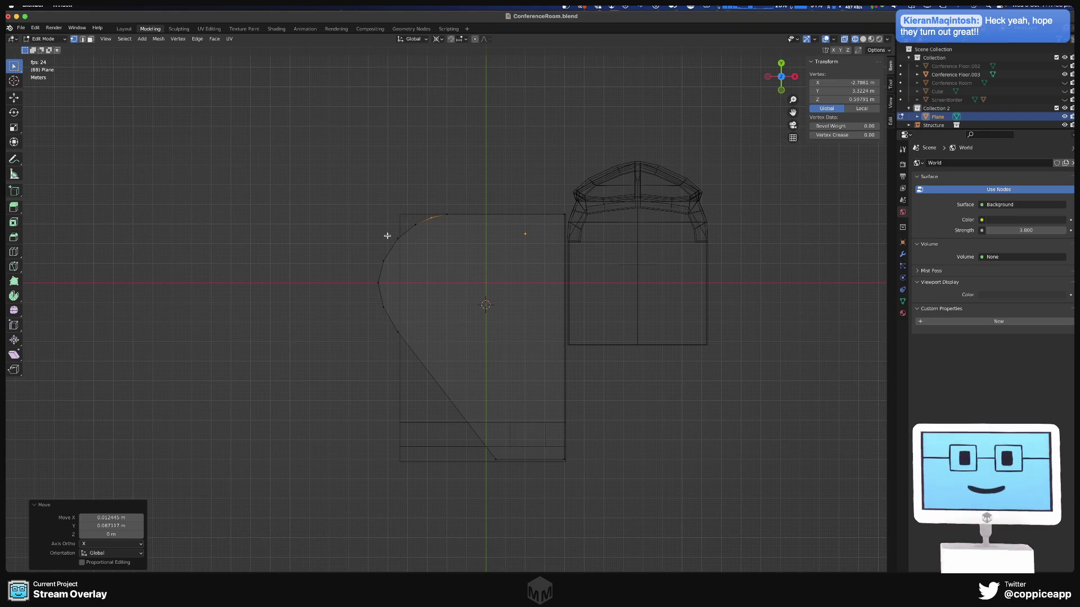
pyautogui.scroll(4, 387, 236)
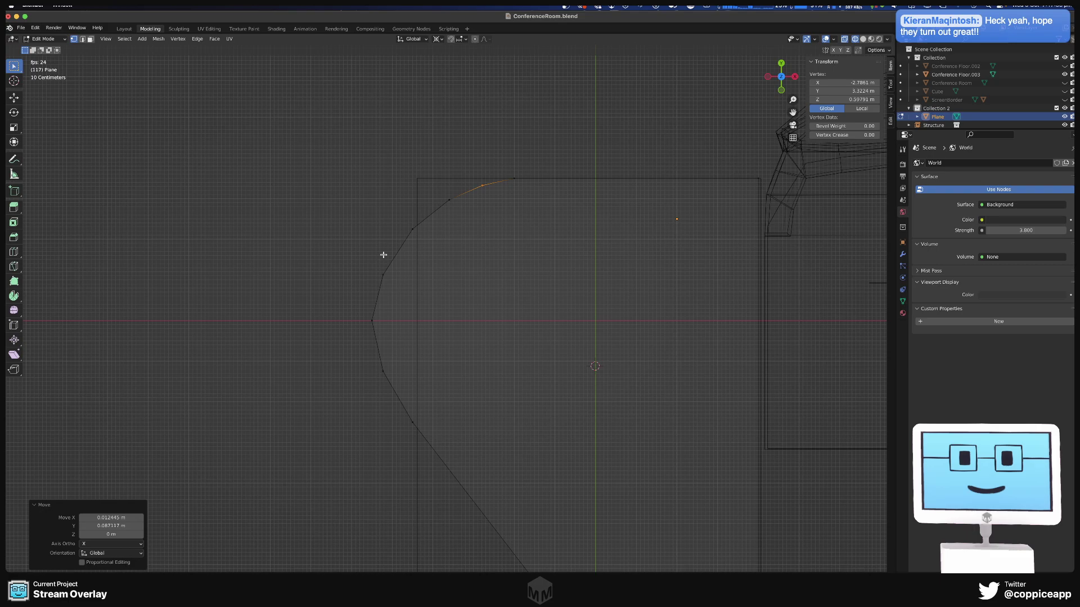
pyautogui.scroll(-3, 392, 252)
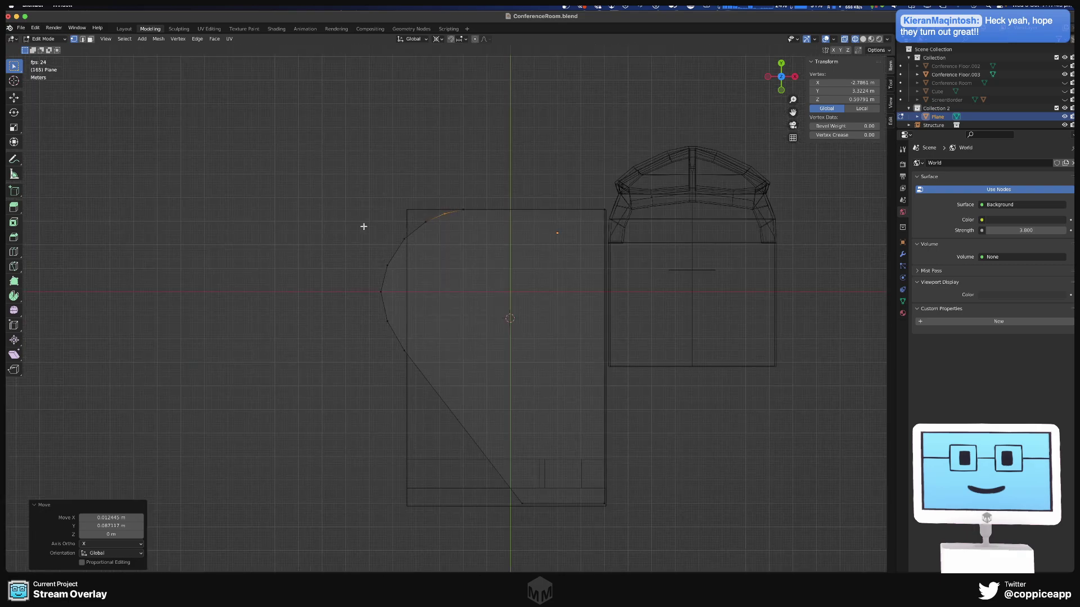
pyautogui.moveTo(347, 201); pyautogui.dragTo(452, 380)
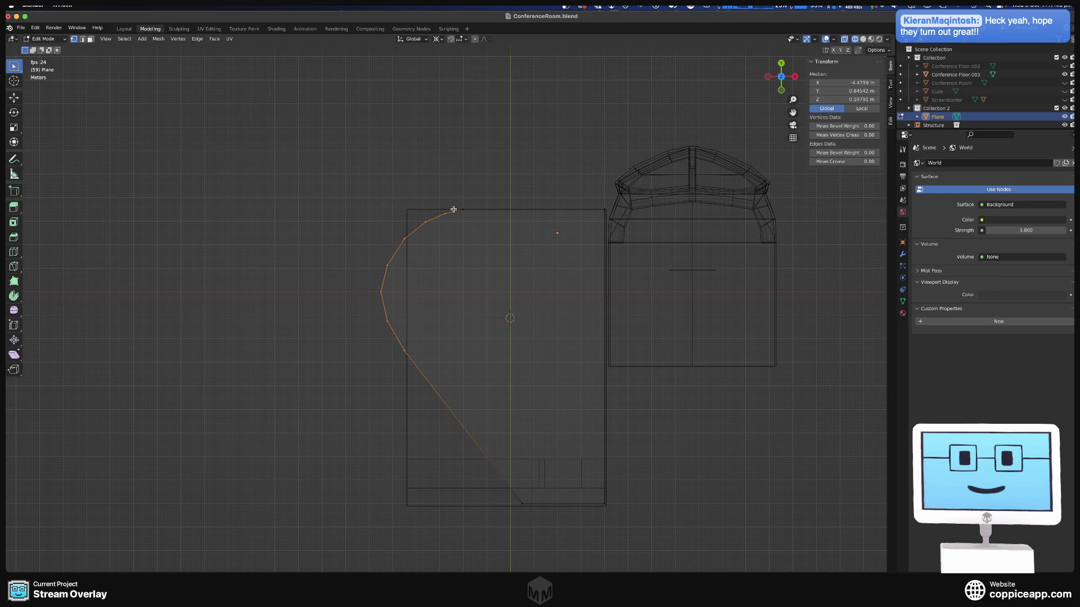
pyautogui.click(473, 218)
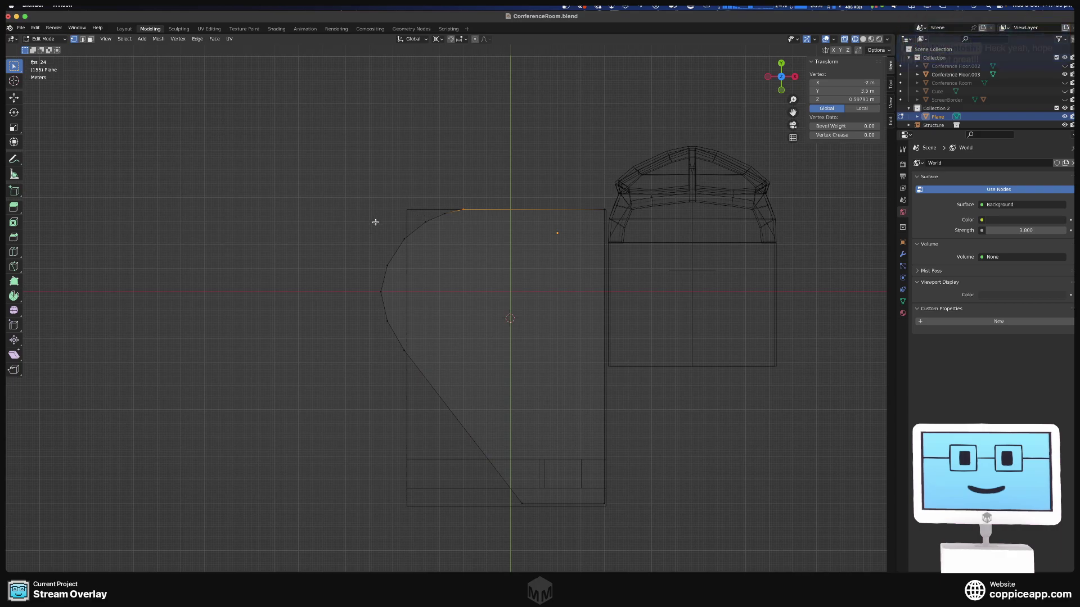
pyautogui.moveTo(364, 210); pyautogui.dragTo(454, 377)
pyautogui.press('s')
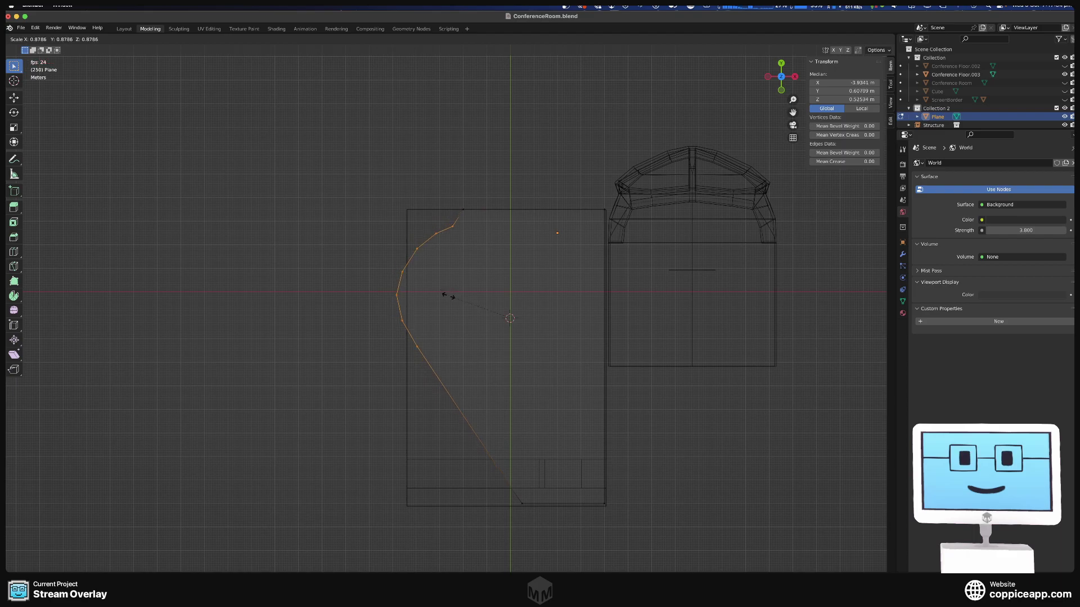
pyautogui.click(441, 292)
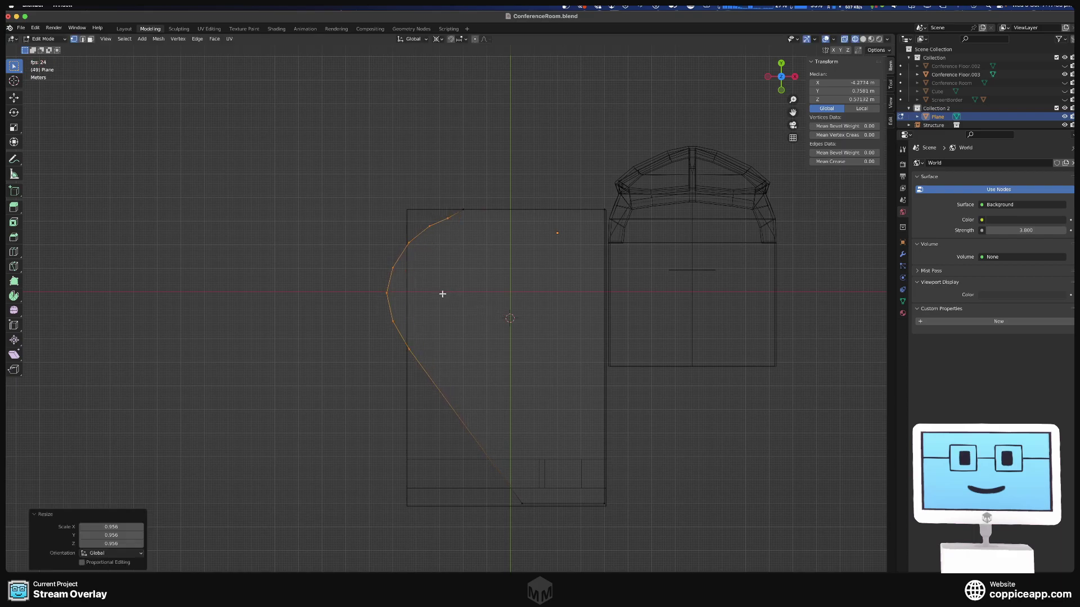
# - Move the scaled curve vertices by about 0.29 m along Y, and clear the selection
pyautogui.press('g')
pyautogui.press('y')
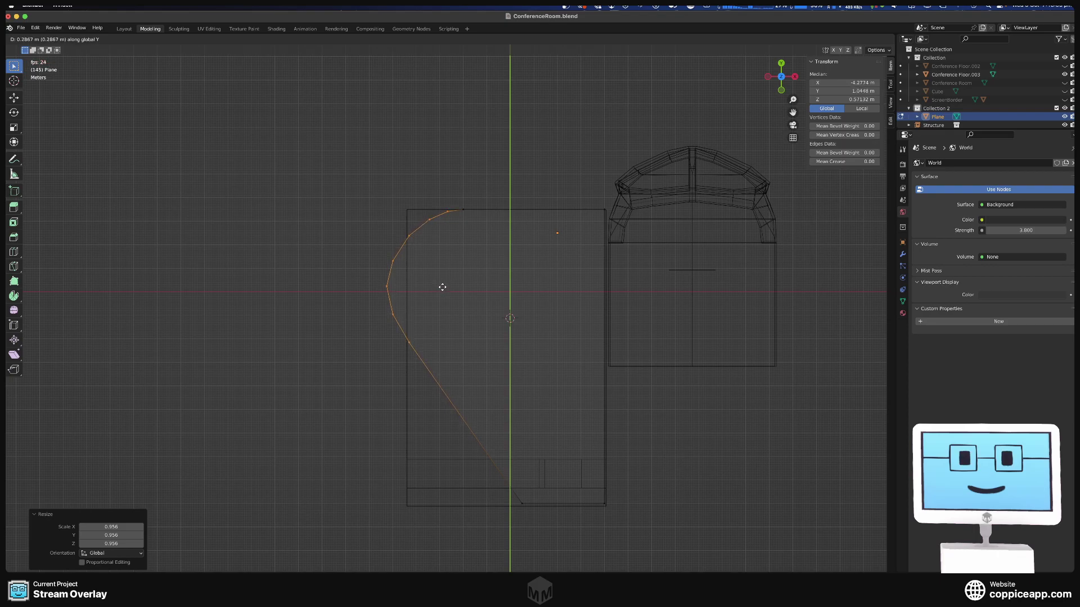
pyautogui.click(442, 287)
pyautogui.click(393, 191)
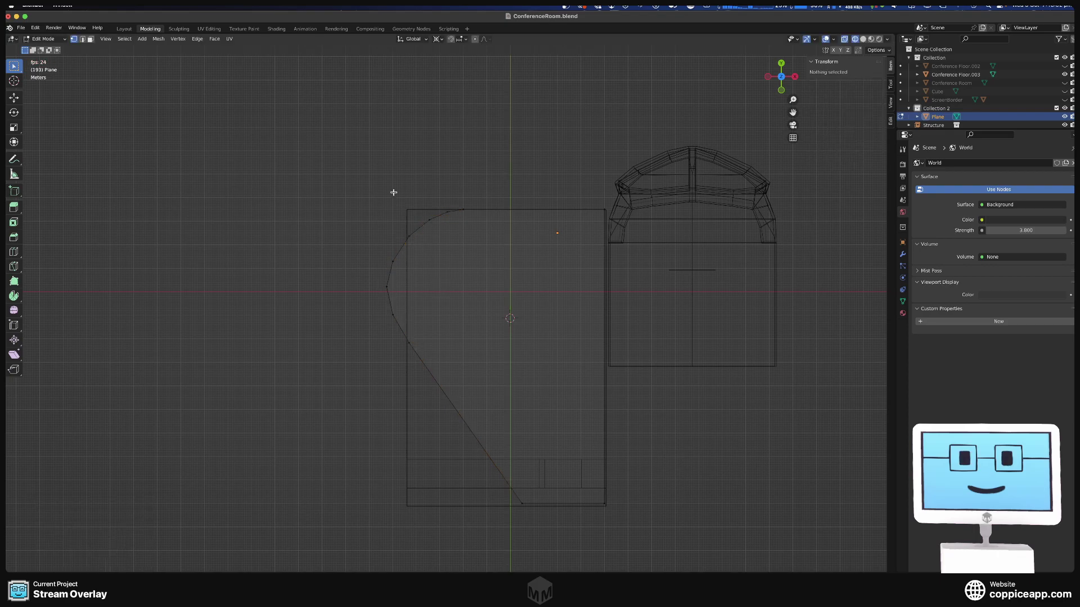
# - Inspect the floor plane's rounded outline against the surrounding structure, both at an angle and straight from above
pyautogui.scroll(-5, 421, 208)
pyautogui.scroll(1, 422, 207)
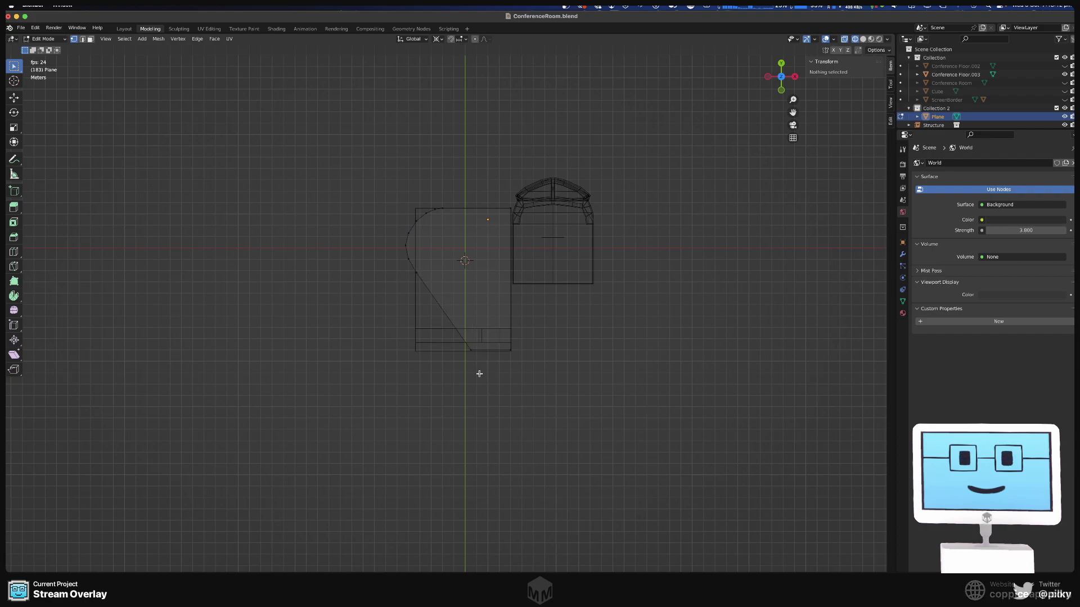
pyautogui.scroll(5, 466, 360)
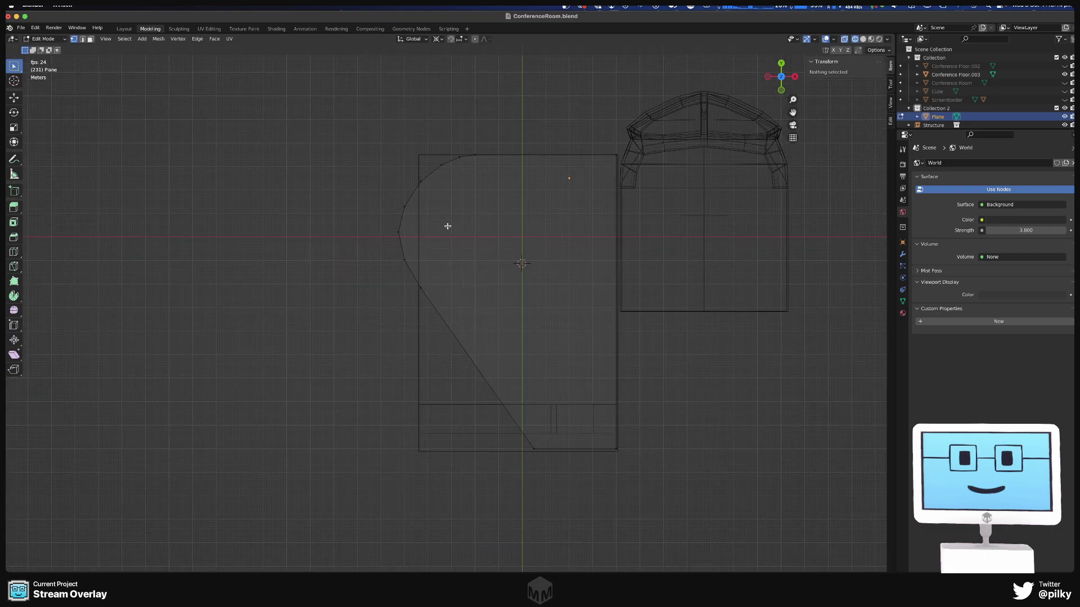
pyautogui.moveTo(446, 225); pyautogui.dragTo(633, 407, button='middle')
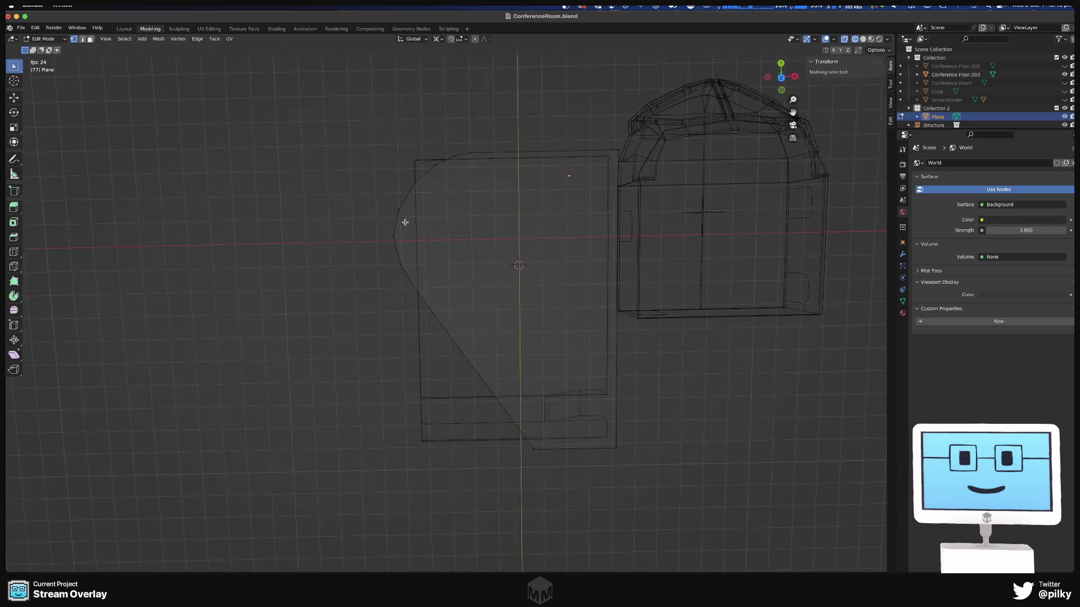
pyautogui.press('KP_1')
pyautogui.press('KP_7')
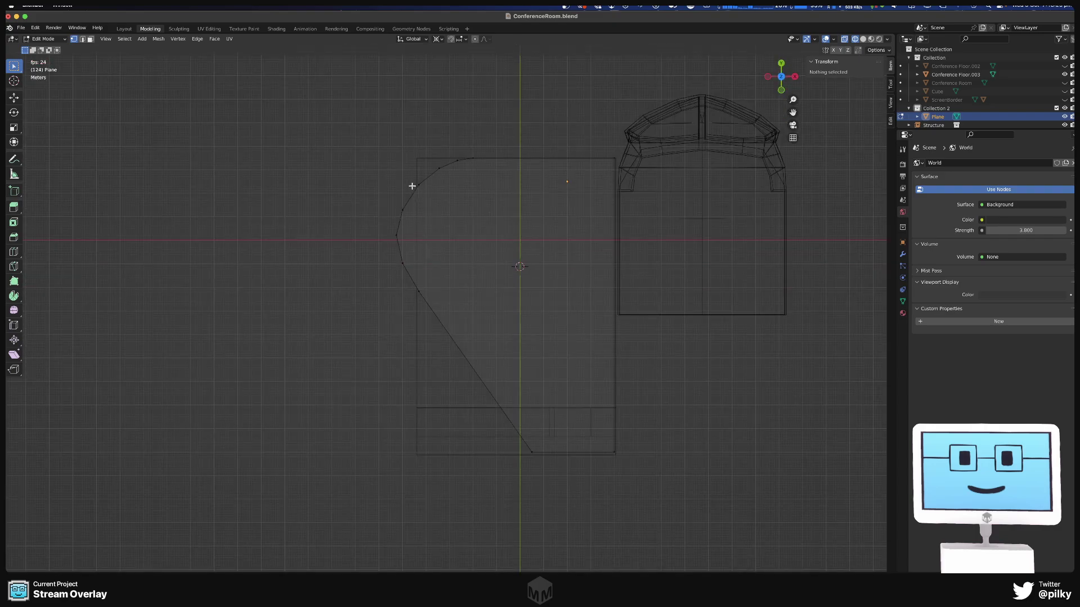
pyautogui.scroll(4, 412, 186)
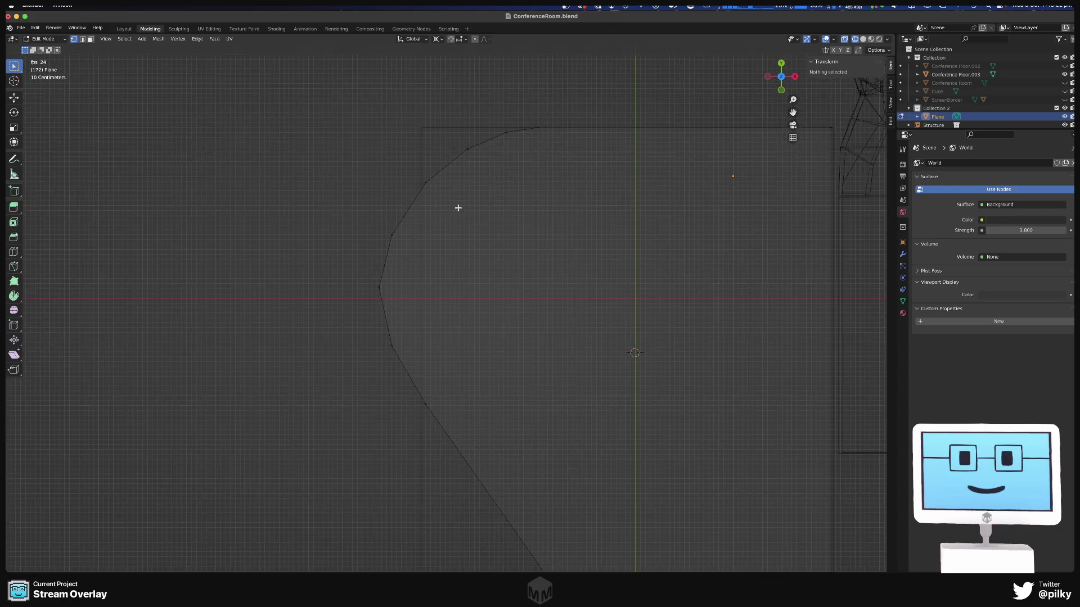
pyautogui.moveTo(410, 194); pyautogui.dragTo(447, 164)
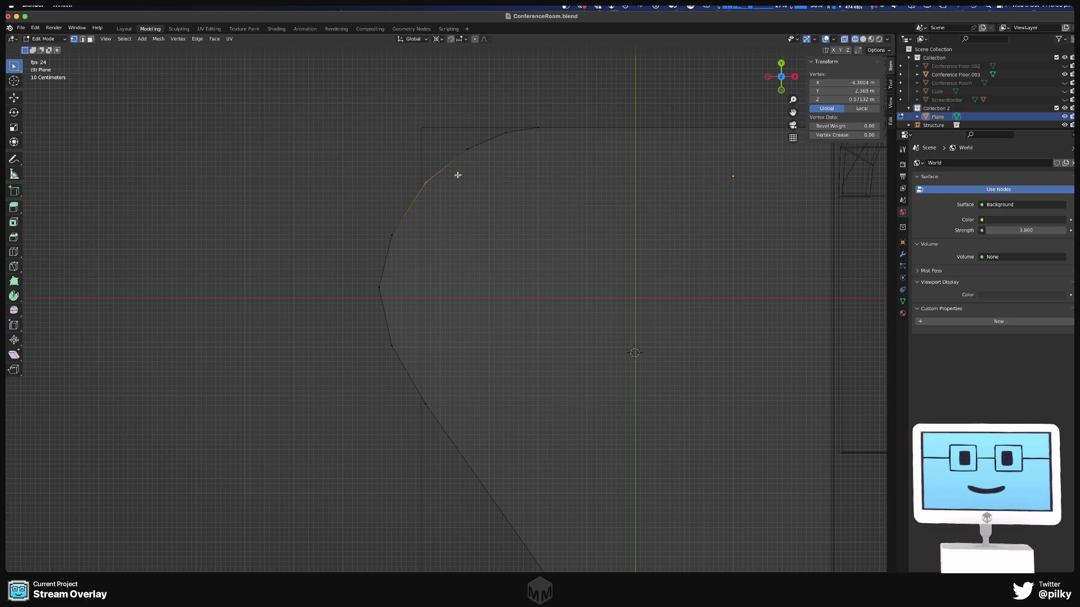
pyautogui.click(409, 207)
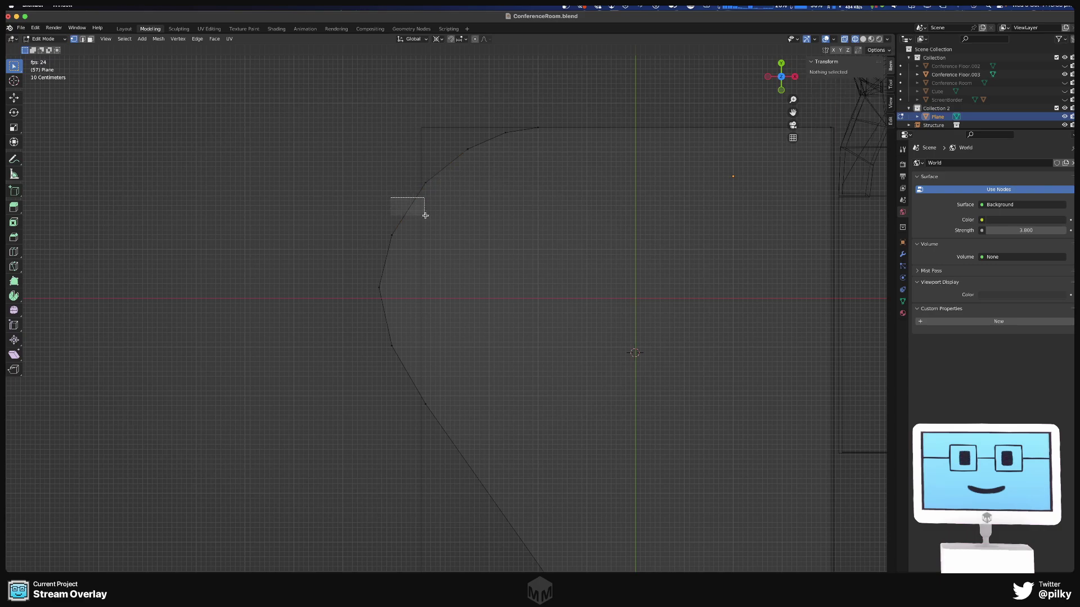
# - Subdivide the edge directly below the rounded side's outermost point with a single cut
pyautogui.press('2')
pyautogui.click(422, 215)
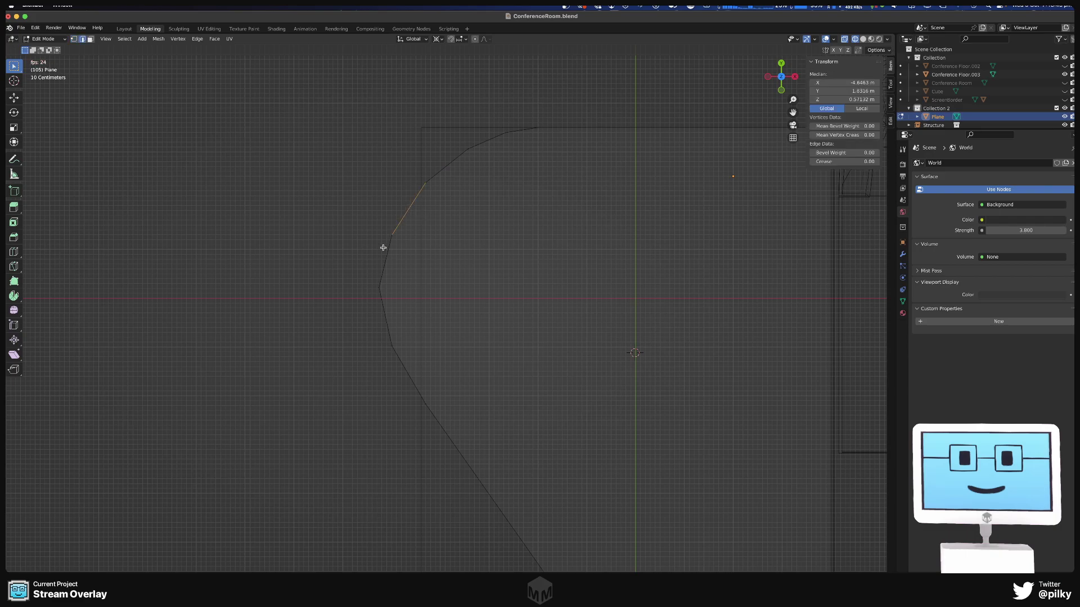
pyautogui.click(387, 264)
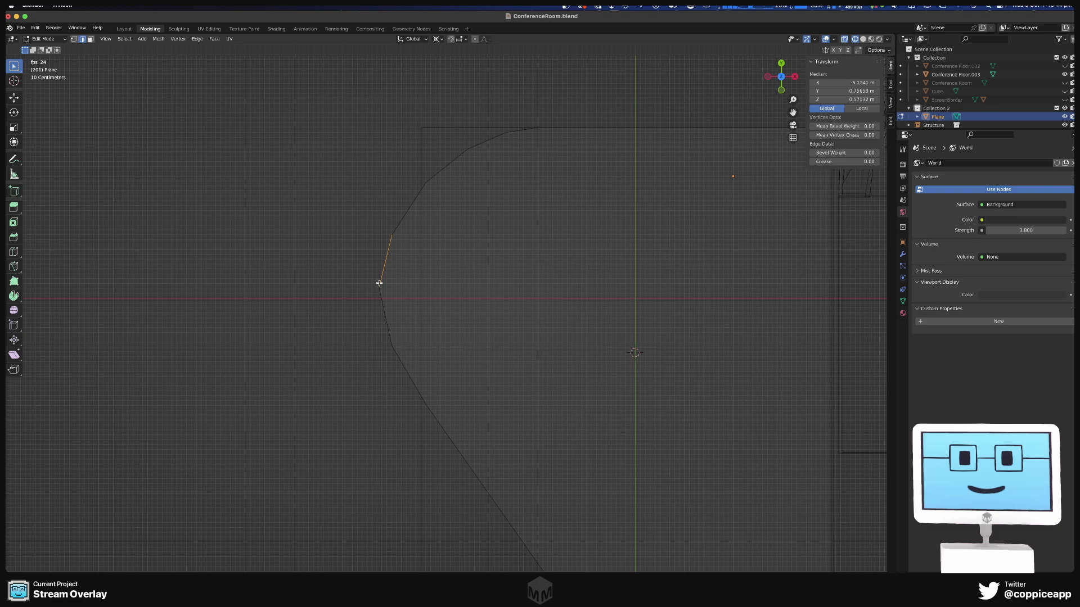
pyautogui.click(379, 304)
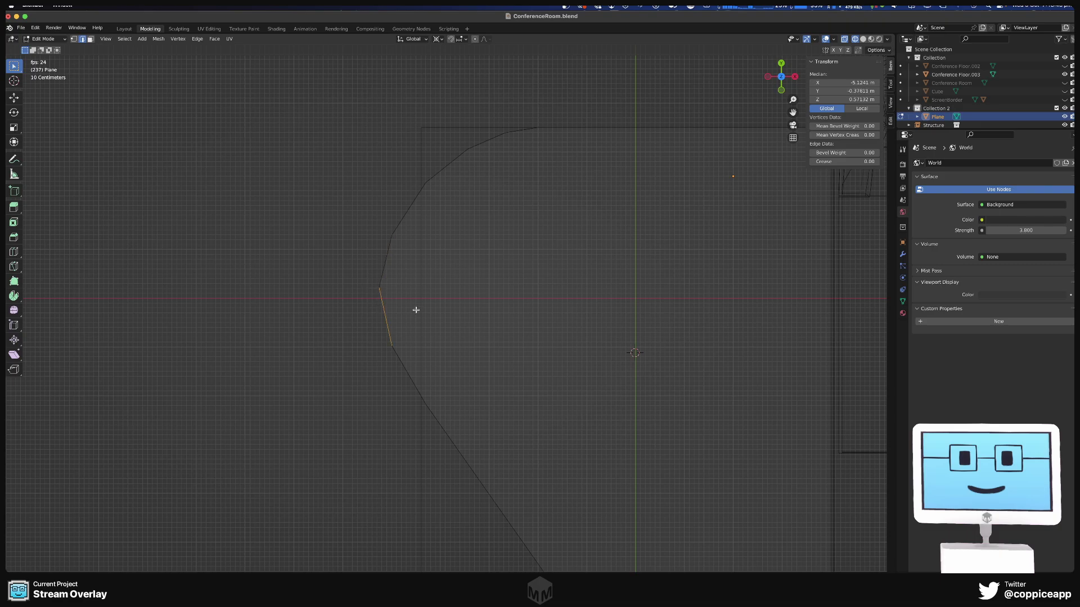
pyautogui.rightClick(384, 312)
pyautogui.click(384, 310)
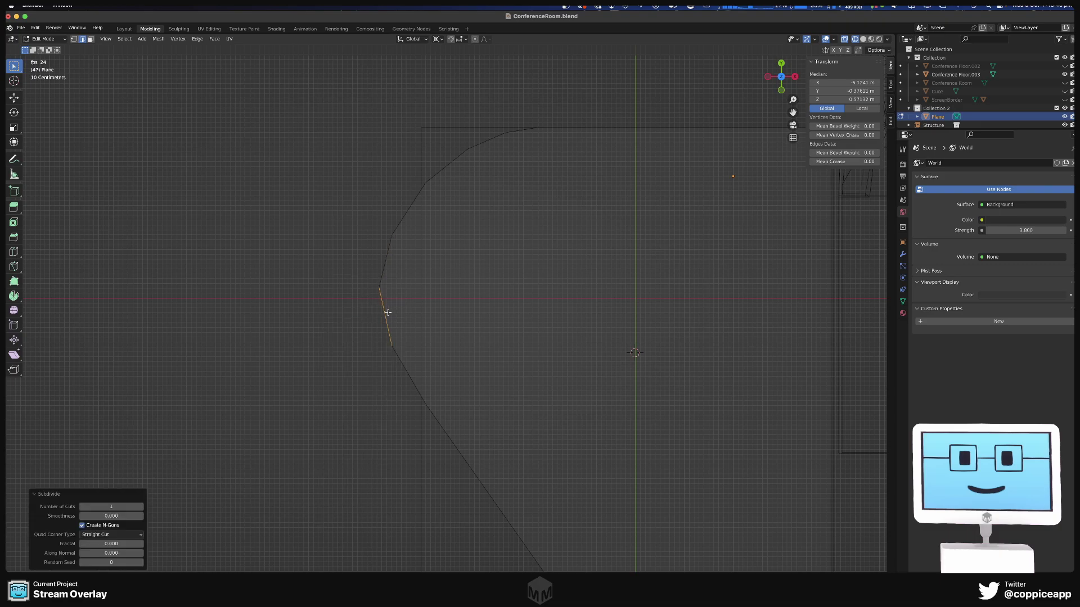
# - Set the X coordinate of both the outermost vertex and the new vertex just below it to -5.25 m
pyautogui.press('1')
pyautogui.click(386, 314)
pyautogui.click(376, 285)
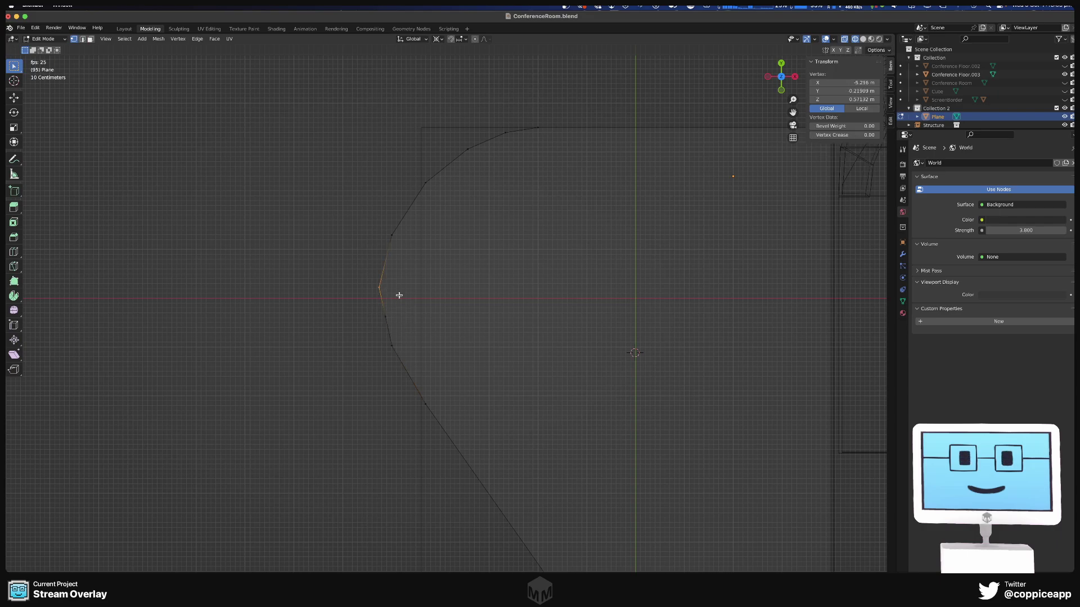
pyautogui.click(868, 82)
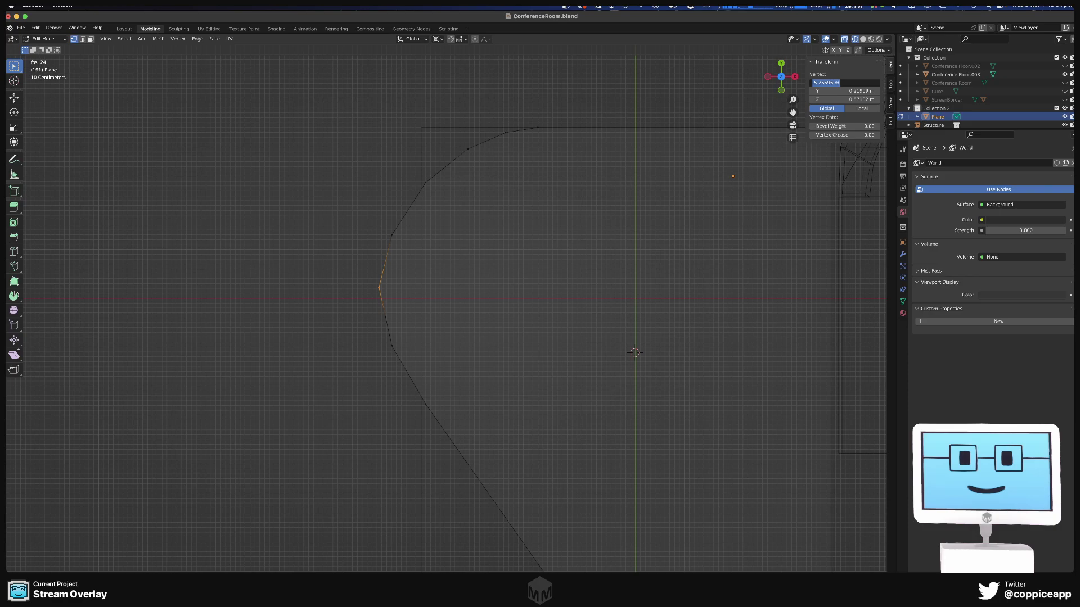
pyautogui.write('-5.25')
pyautogui.press('Return')
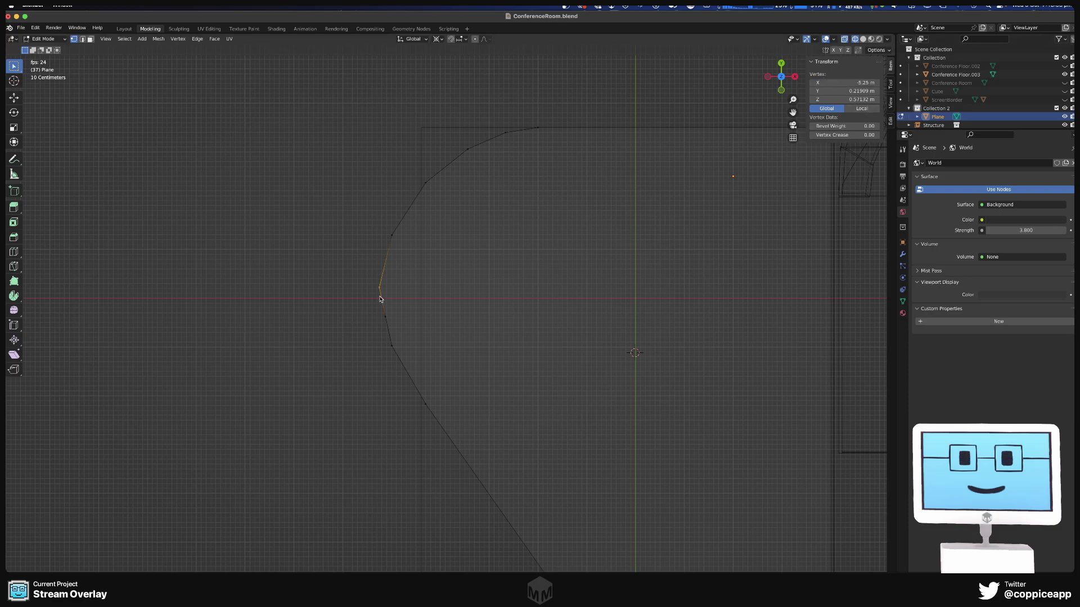
pyautogui.moveTo(371, 307); pyautogui.dragTo(419, 328)
pyautogui.click(866, 82)
pyautogui.write('-5')
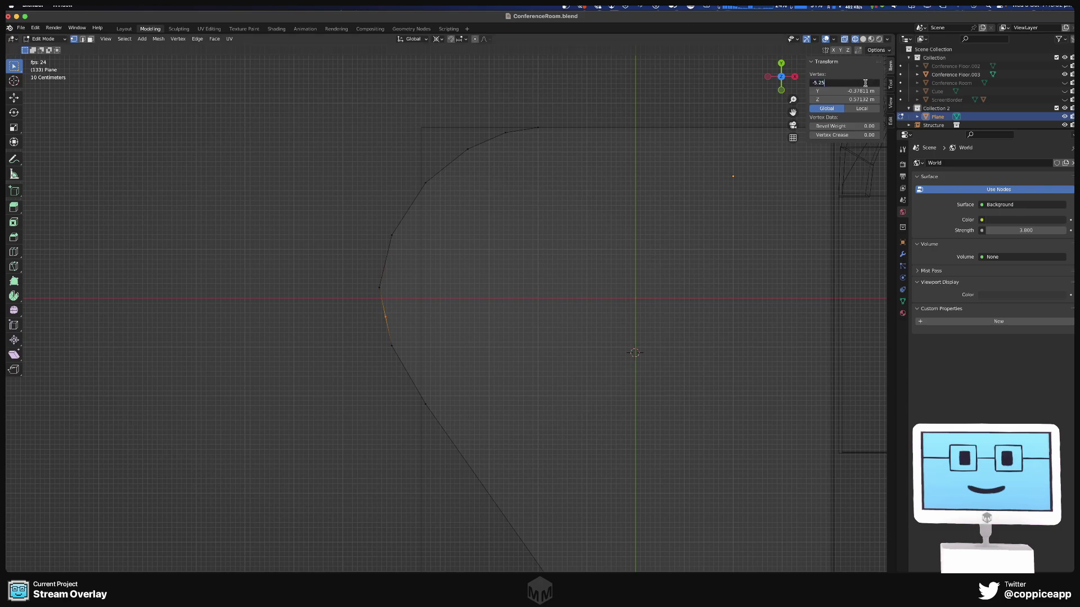
pyautogui.write('.25')
pyautogui.press('Return')
# - Move the short vertical edge at the outermost part of the curve by about 0.19 m along Y
pyautogui.moveTo(364, 267); pyautogui.dragTo(394, 332)
pyautogui.press('g')
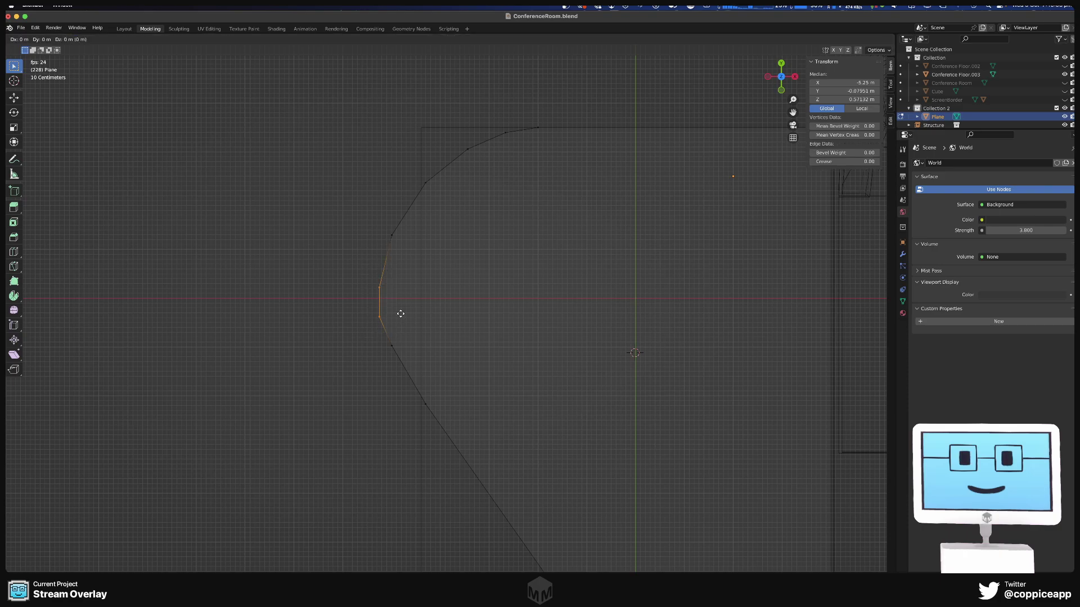
pyautogui.press('y')
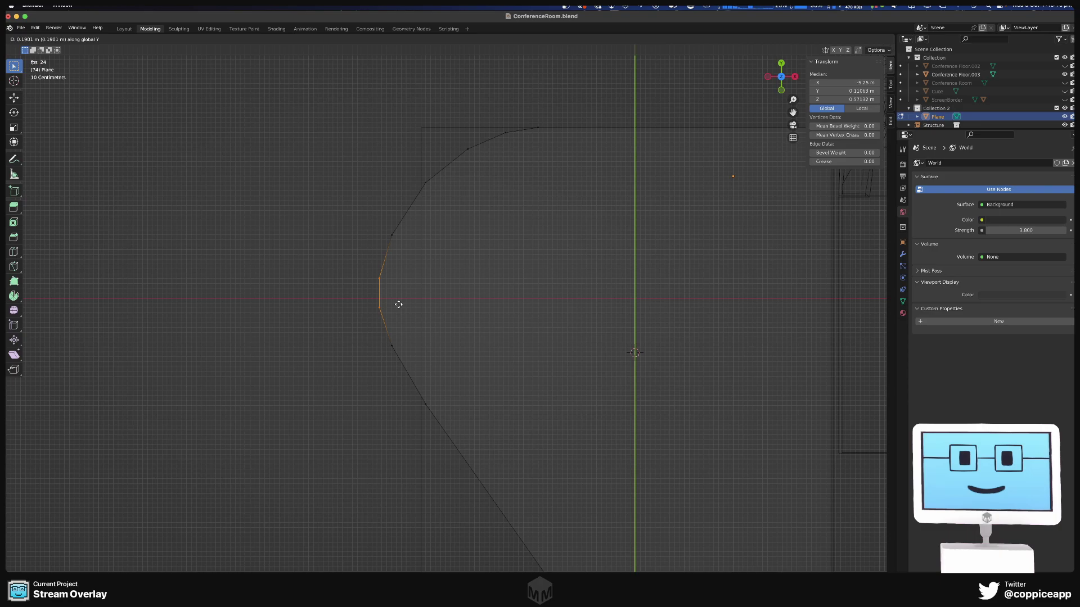
pyautogui.click(398, 305)
pyautogui.click(352, 283)
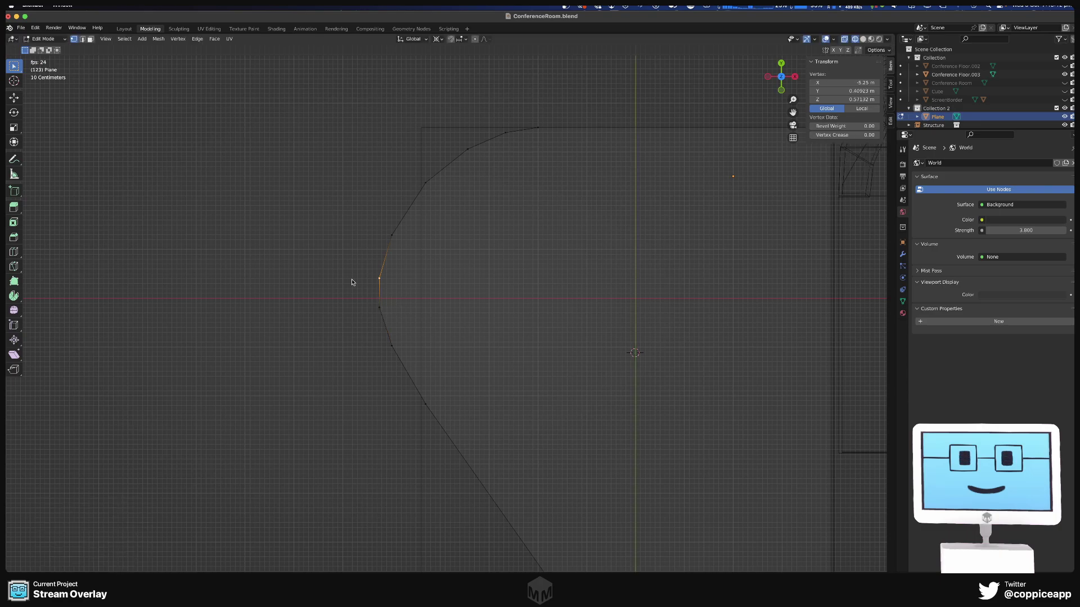
# - Return to Object Mode and add a separate circle mesh with 32 vertices and a 1 m radius at the 3D cursor
pyautogui.scroll(-4, 354, 265)
pyautogui.hotkey('alt', 'a')
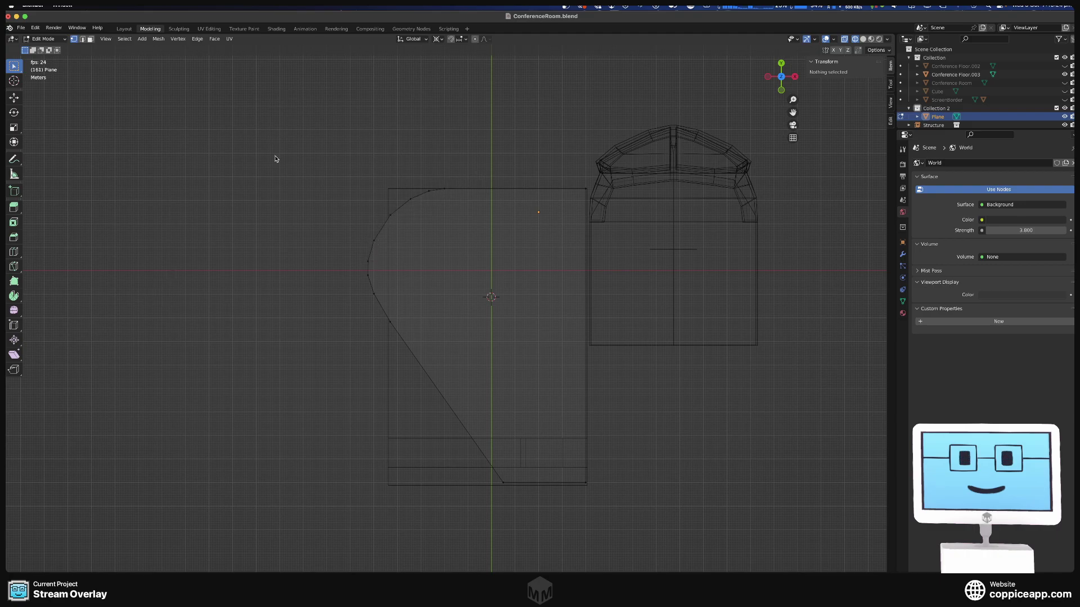
pyautogui.hotkey('shift', 'a')
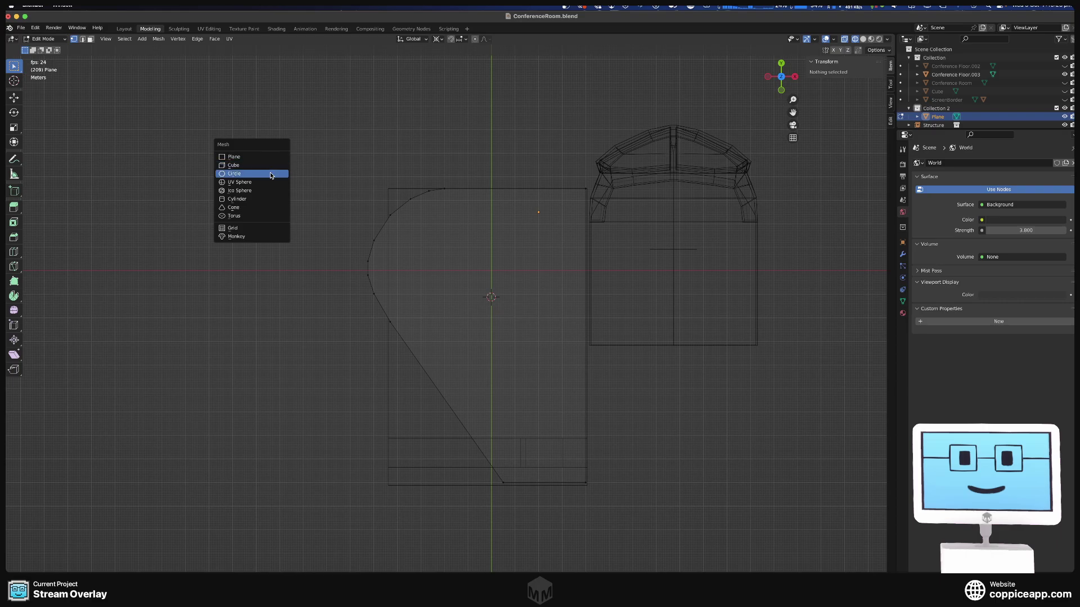
pyautogui.press('Escape')
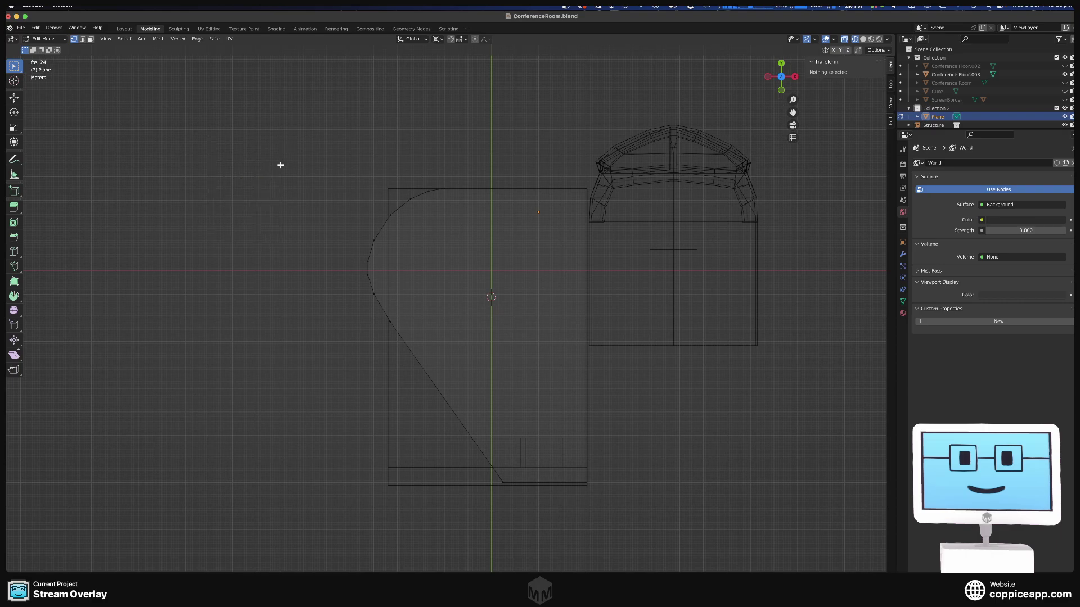
pyautogui.press('Tab')
pyautogui.hotkey('shift', 'a')
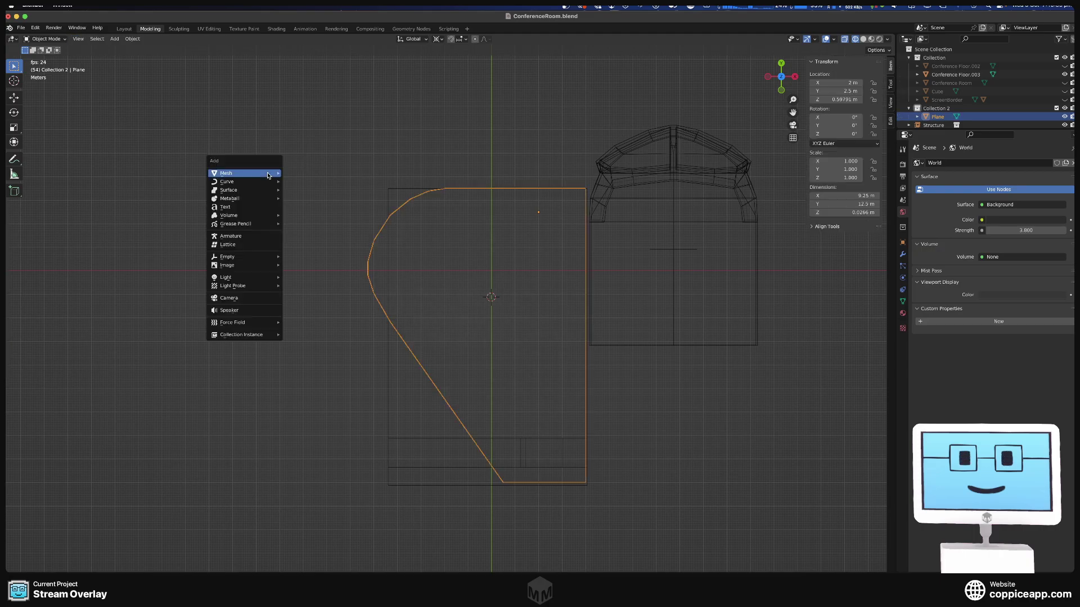
pyautogui.moveTo(269, 174)
pyautogui.click(303, 190)
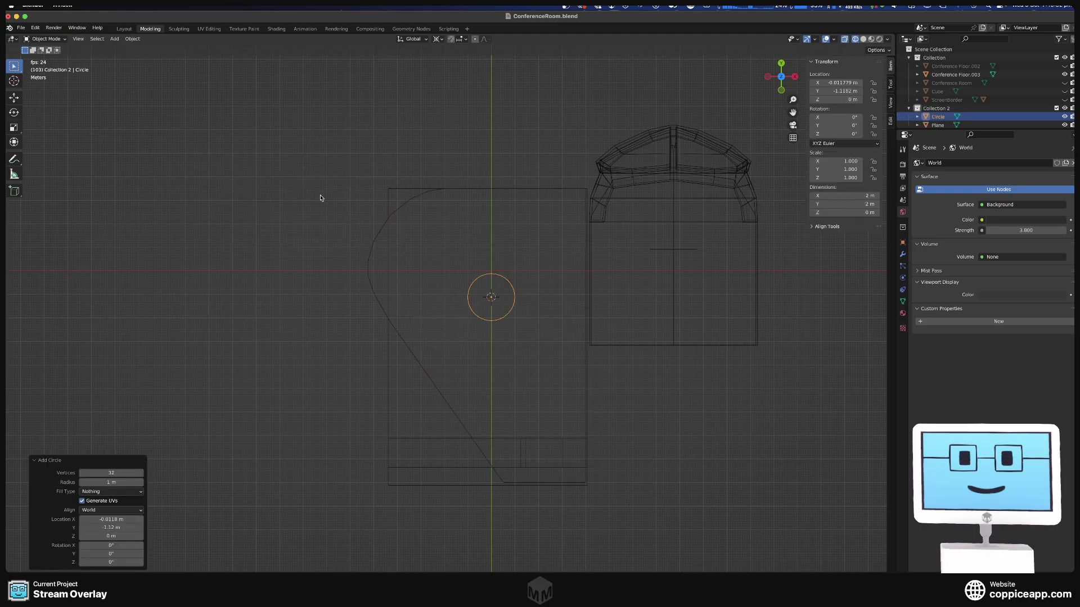
# - Set the new circle's radius to 2.66 m and its location to X -2.61 m, Y 0.822 m to match the floor's rounded corner
pyautogui.scroll(5, 504, 288)
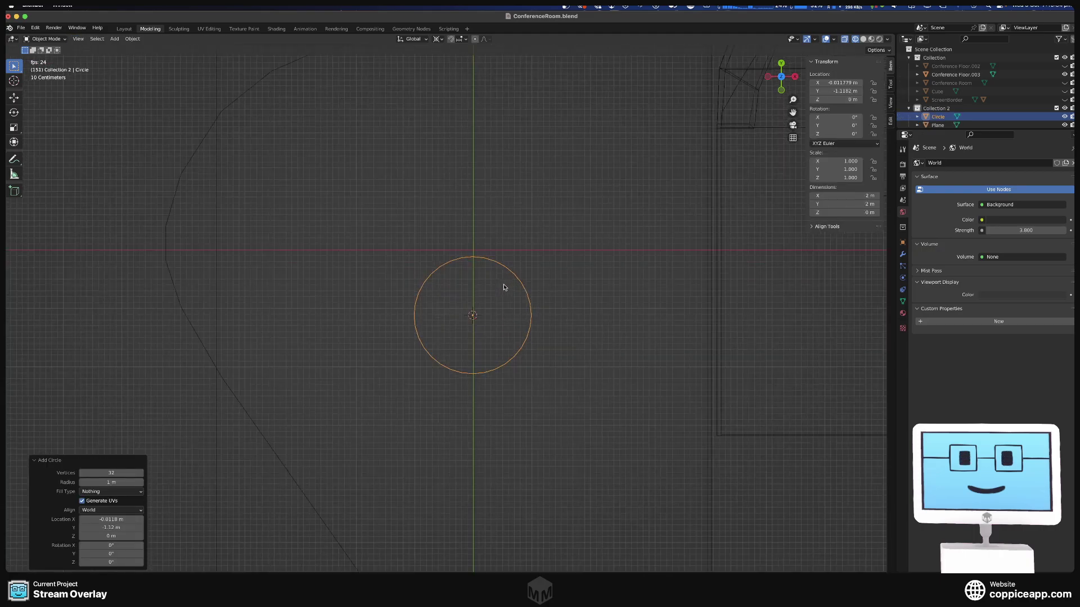
pyautogui.scroll(-3, 504, 288)
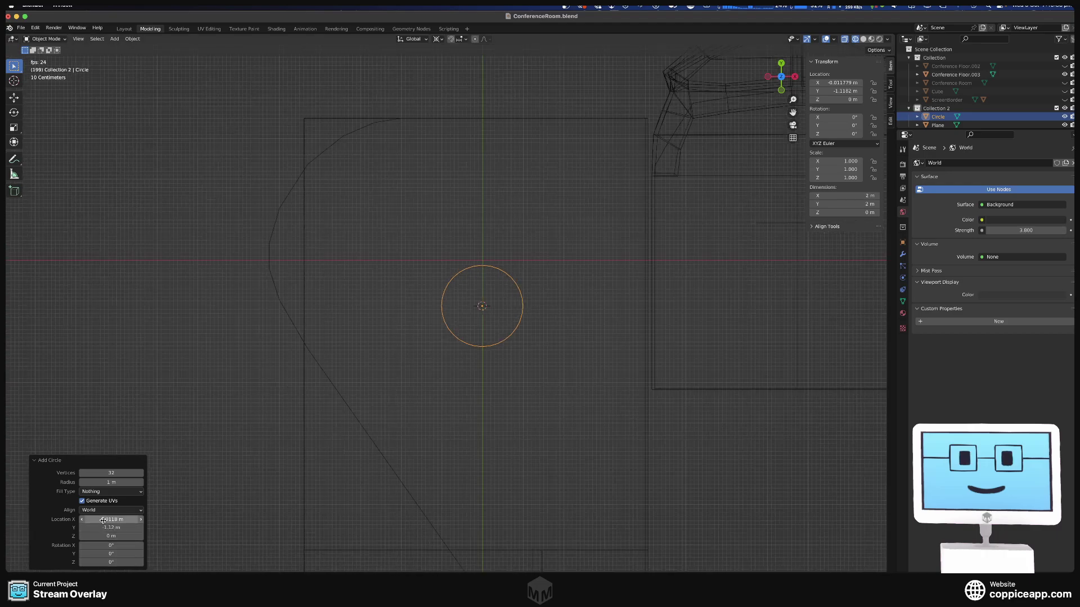
pyautogui.moveTo(108, 483); pyautogui.dragTo(136, 483)
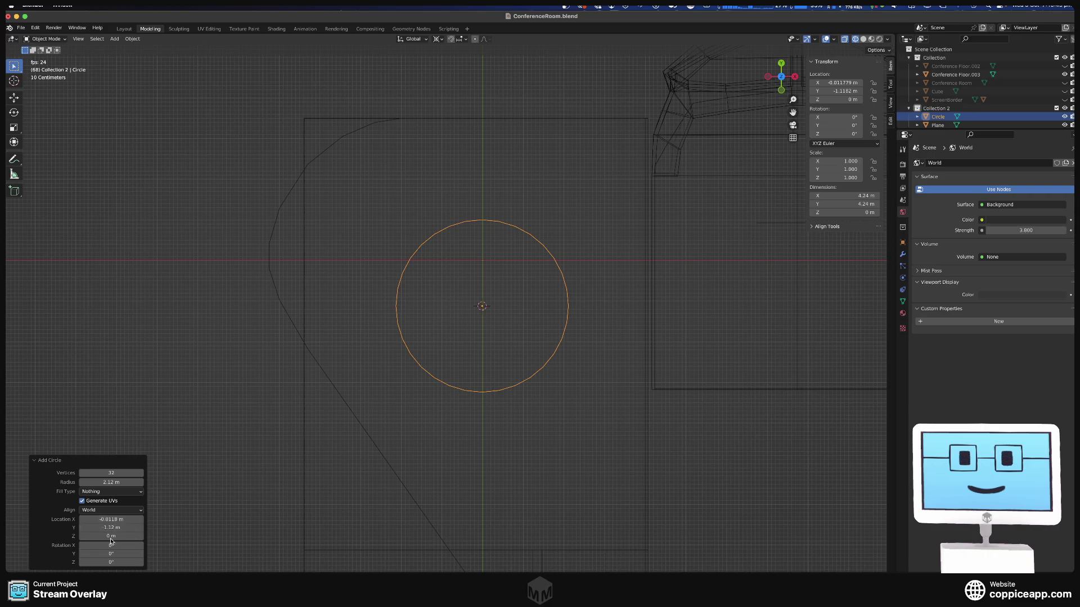
pyautogui.moveTo(111, 520)
pyautogui.mouseDown()
pyautogui.moveTo(51, 522)
pyautogui.moveTo(167, 537)
pyautogui.moveTo(110, 519)
pyautogui.mouseUp()
pyautogui.press('space')
pyautogui.moveTo(105, 519)
pyautogui.mouseDown()
pyautogui.moveTo(133, 520)
pyautogui.moveTo(94, 527)
pyautogui.moveTo(121, 520)
pyautogui.mouseUp()
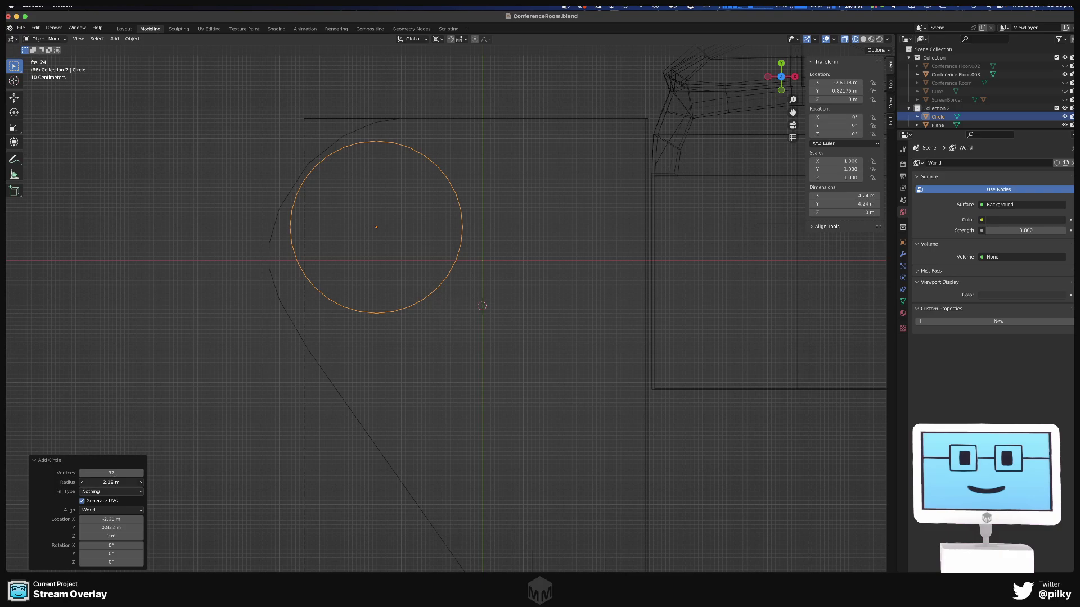
pyautogui.moveTo(113, 482); pyautogui.dragTo(129, 482)
pyautogui.press('space')
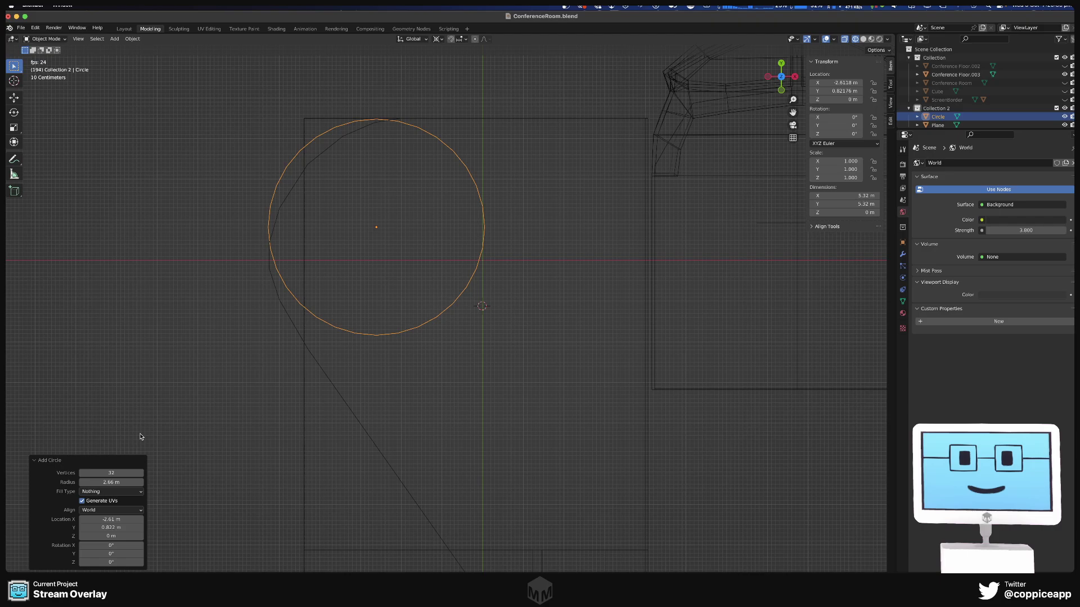
# - Try 44 vertices on the circle and compare its segments with the floor's curved edge
pyautogui.click(118, 473)
pyautogui.write('40')
pyautogui.press('Return')
pyautogui.moveTo(128, 470)
pyautogui.mouseDown()
pyautogui.moveTo(139, 469)
pyautogui.moveTo(129, 469)
pyautogui.mouseUp()
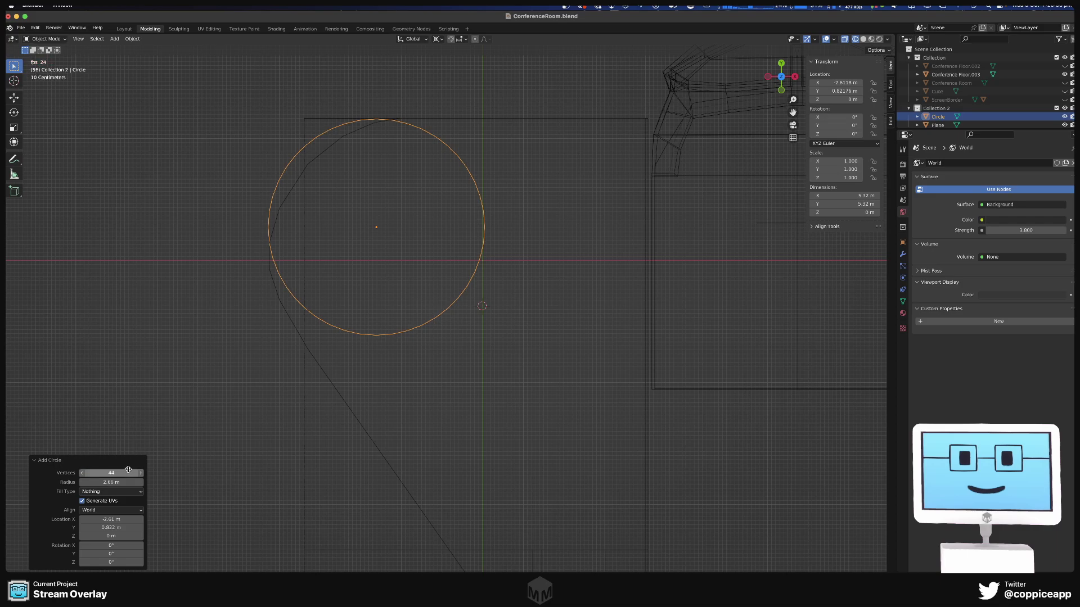
pyautogui.scroll(8, 264, 202)
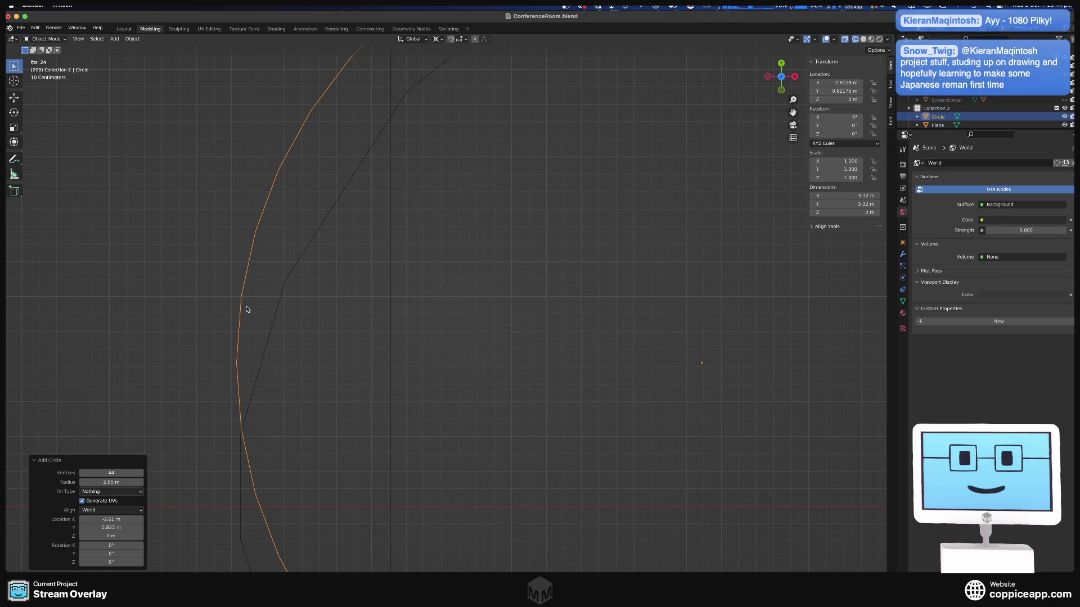
pyautogui.scroll(-3, 247, 309)
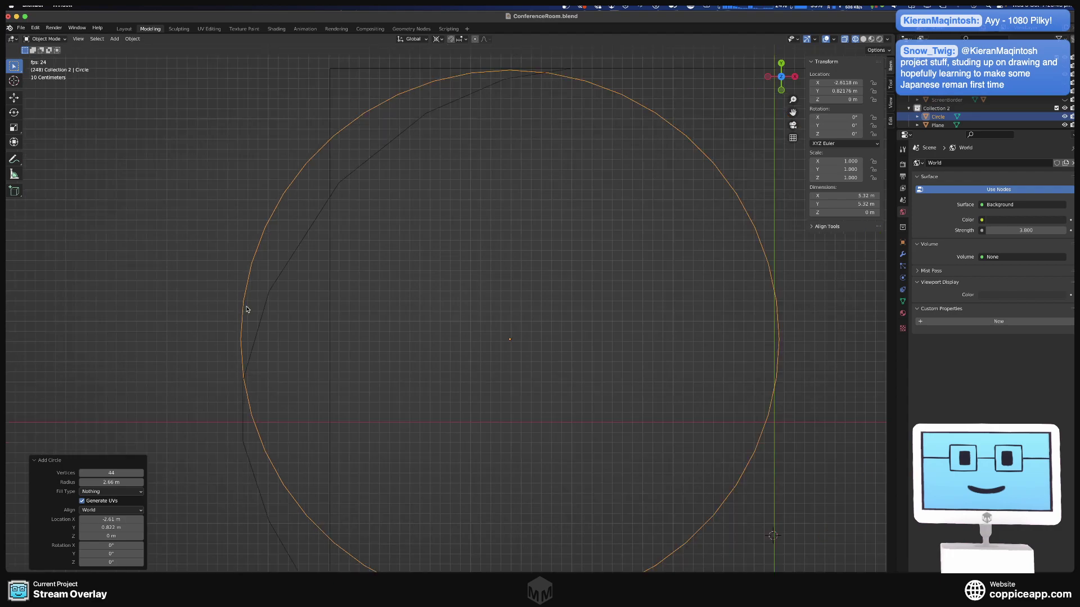
# - Set the circle's vertex count to 40 and enter Edit Mode on it
pyautogui.click(123, 473)
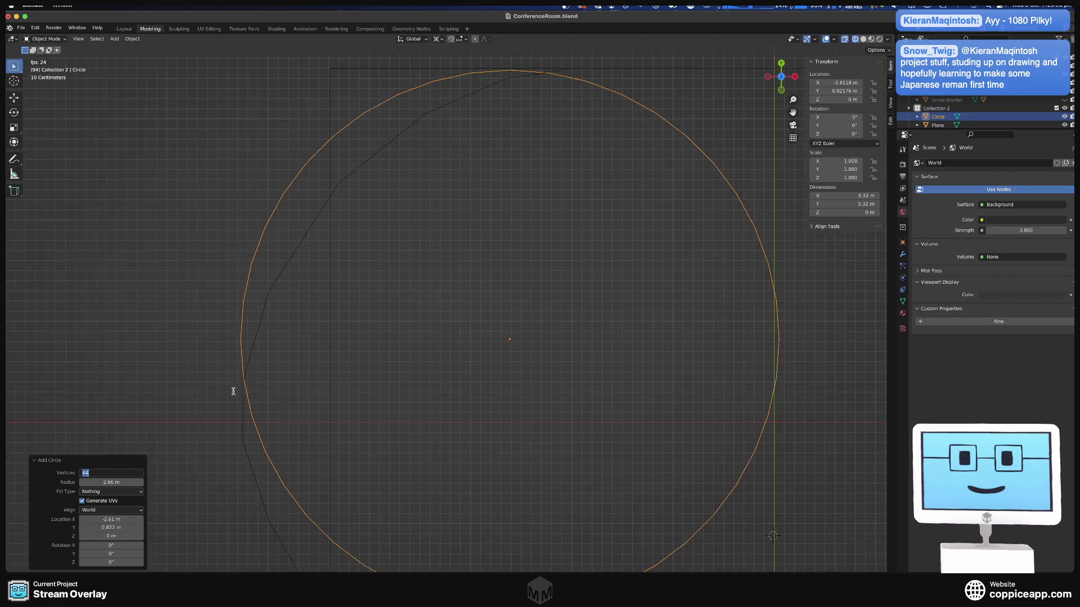
pyautogui.write('10')
pyautogui.press('BackSpace')
pyautogui.press('BackSpace')
pyautogui.write('40')
pyautogui.press('Return')
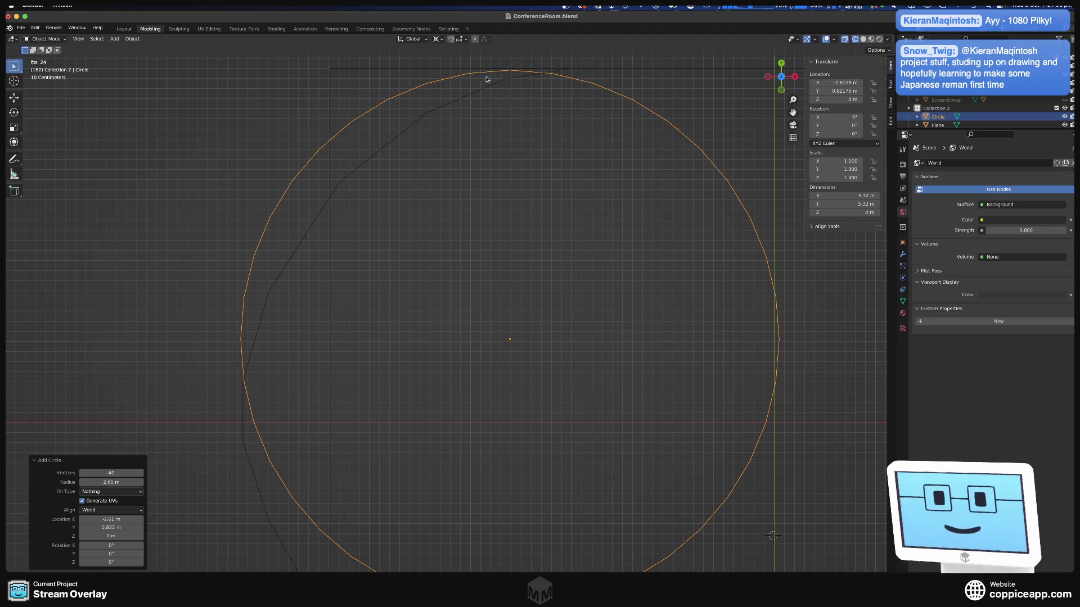
pyautogui.scroll(-3, 256, 320)
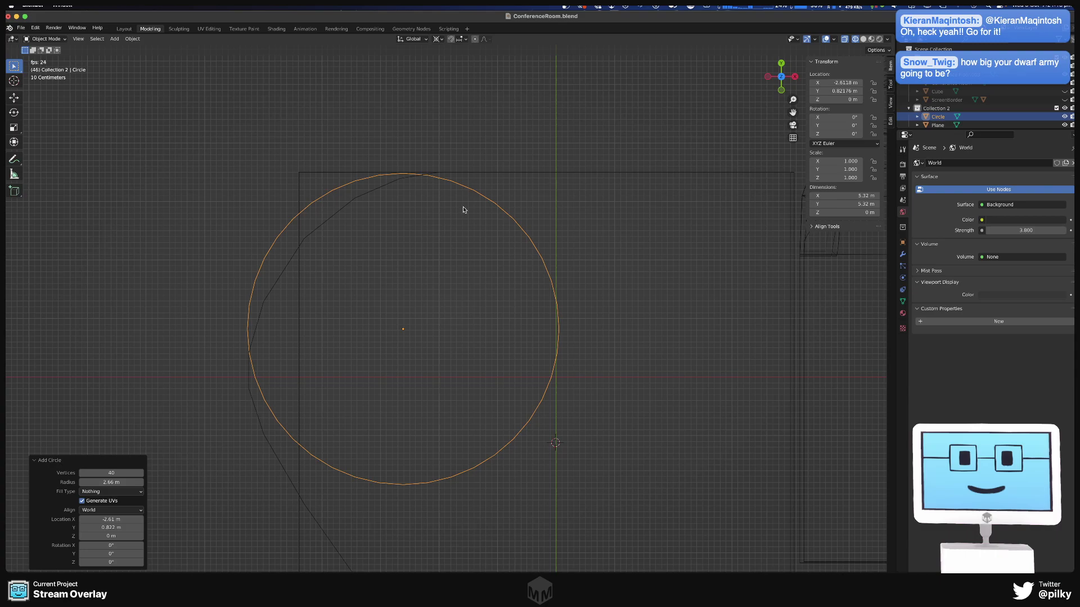
pyautogui.press('Tab')
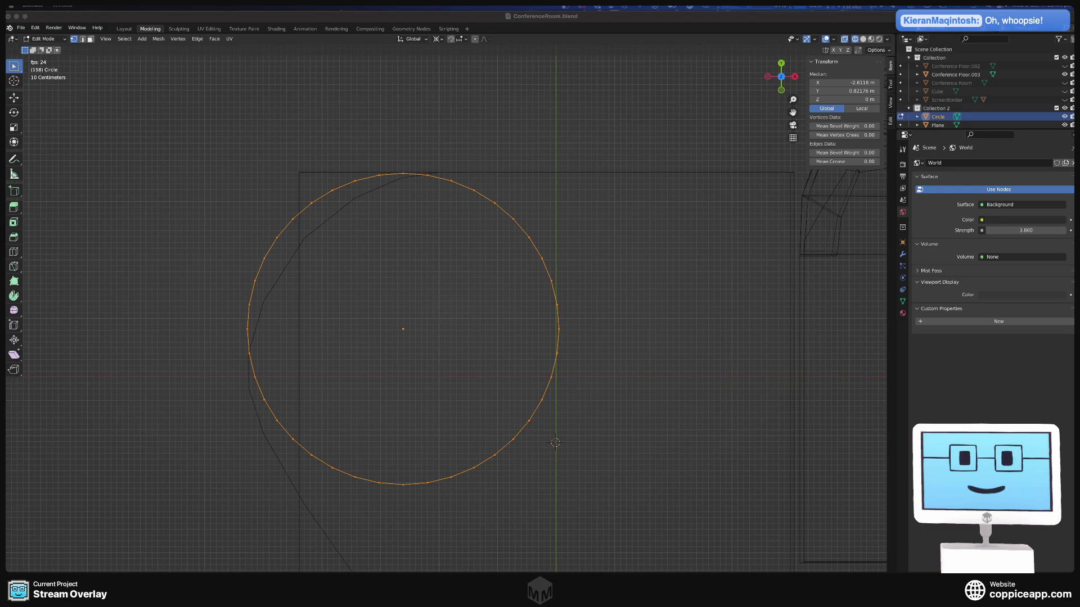
# - Switch to Safari, enlarge its window and preview the Leagues of Votann Army Set image from Glasshammer Gaming
pyautogui.press('super+Tab')
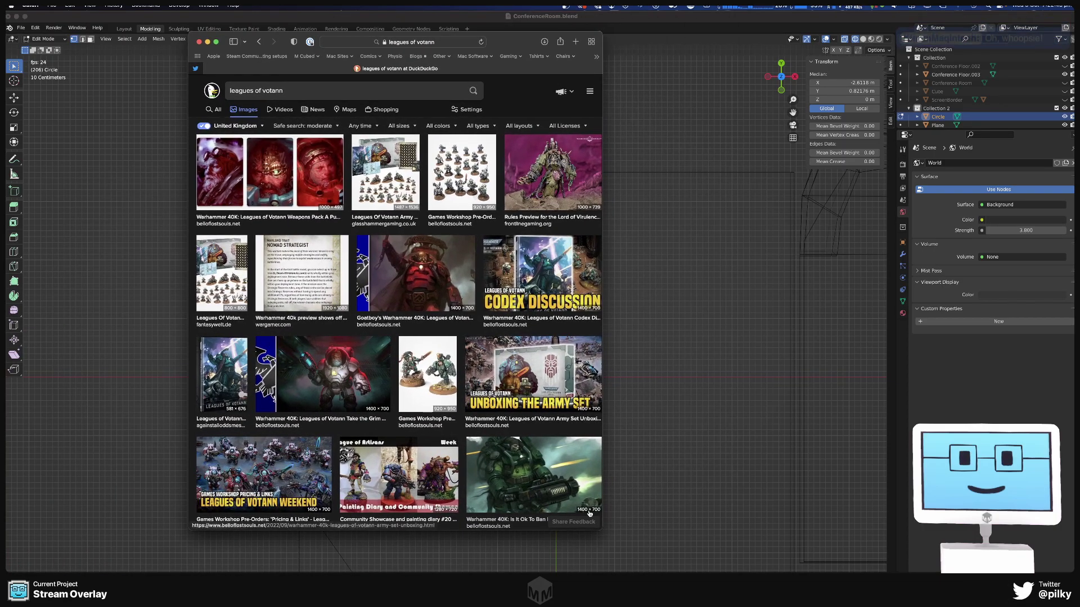
pyautogui.moveTo(601, 529); pyautogui.dragTo(956, 573)
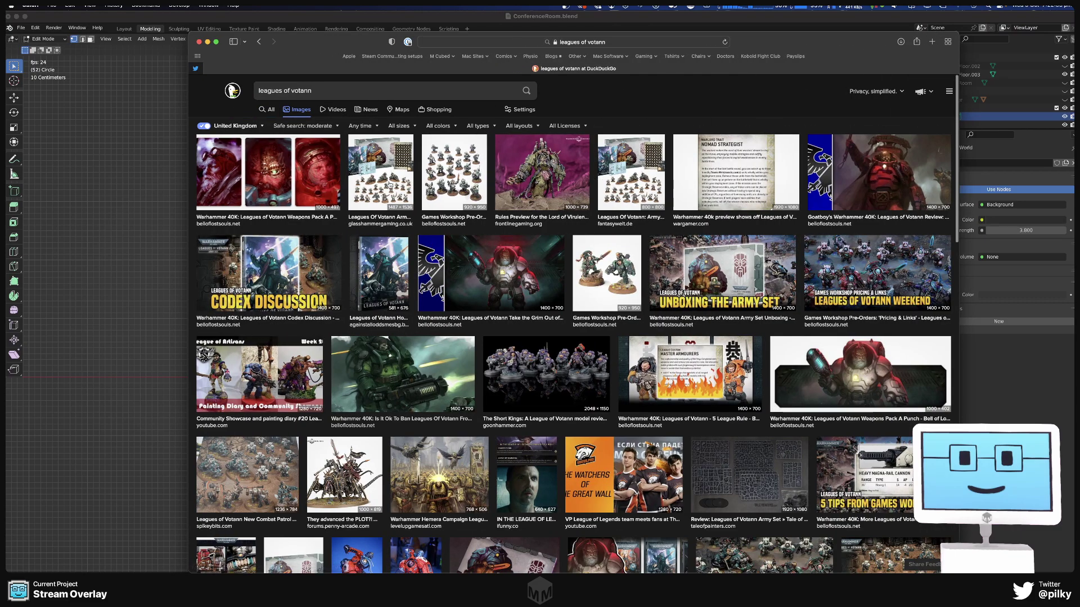
pyautogui.click(390, 184)
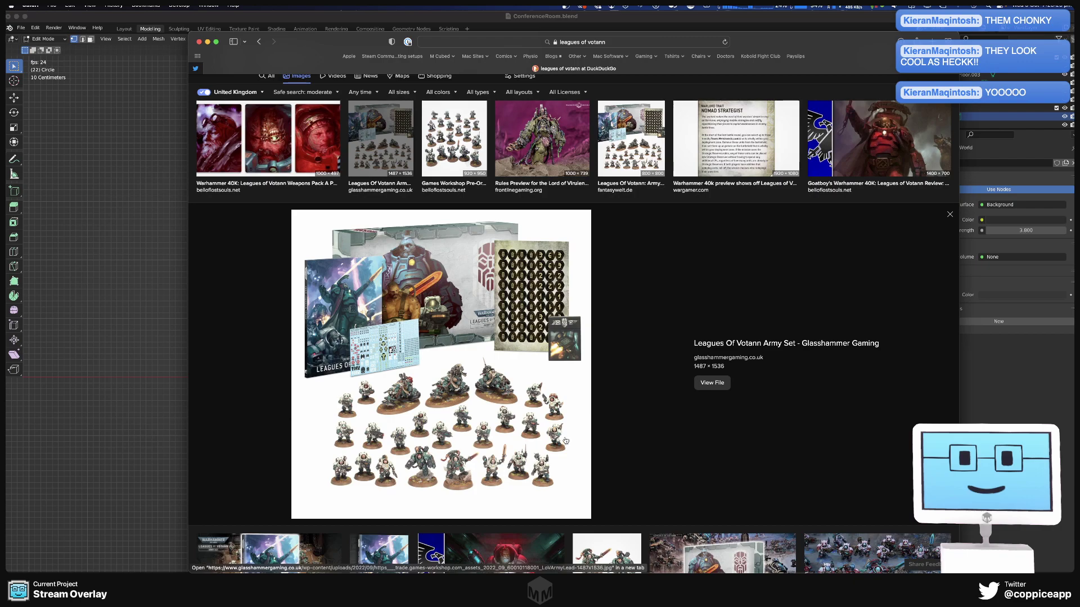
pyautogui.scroll(2, 559, 337)
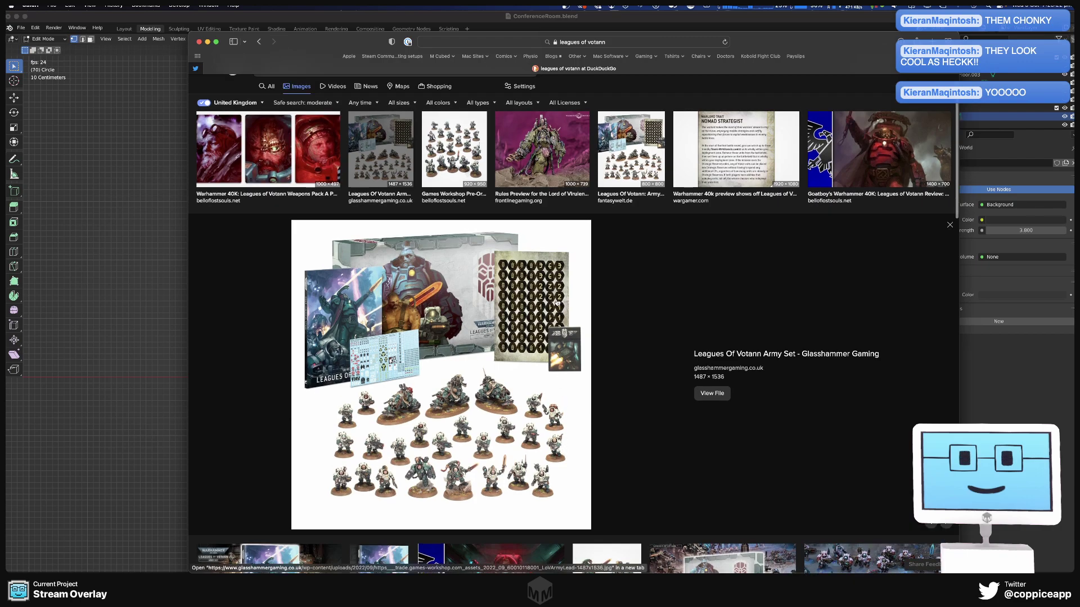
# - Search images for "leagues of votann berserks" and preview the second Combat Patrol Box picture
pyautogui.click(339, 91)
pyautogui.write('berser')
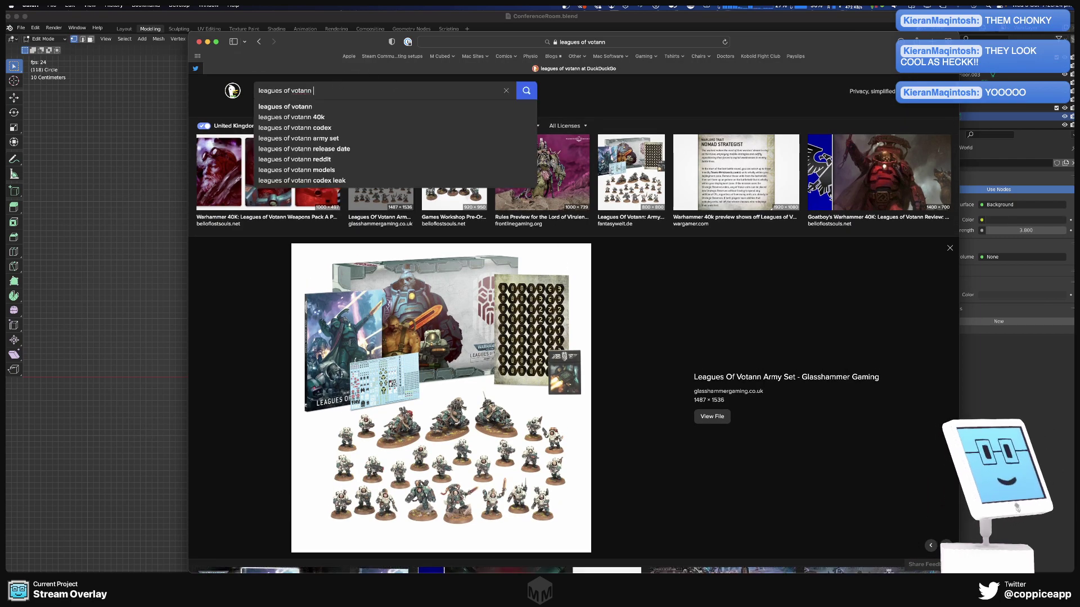
pyautogui.write('k')
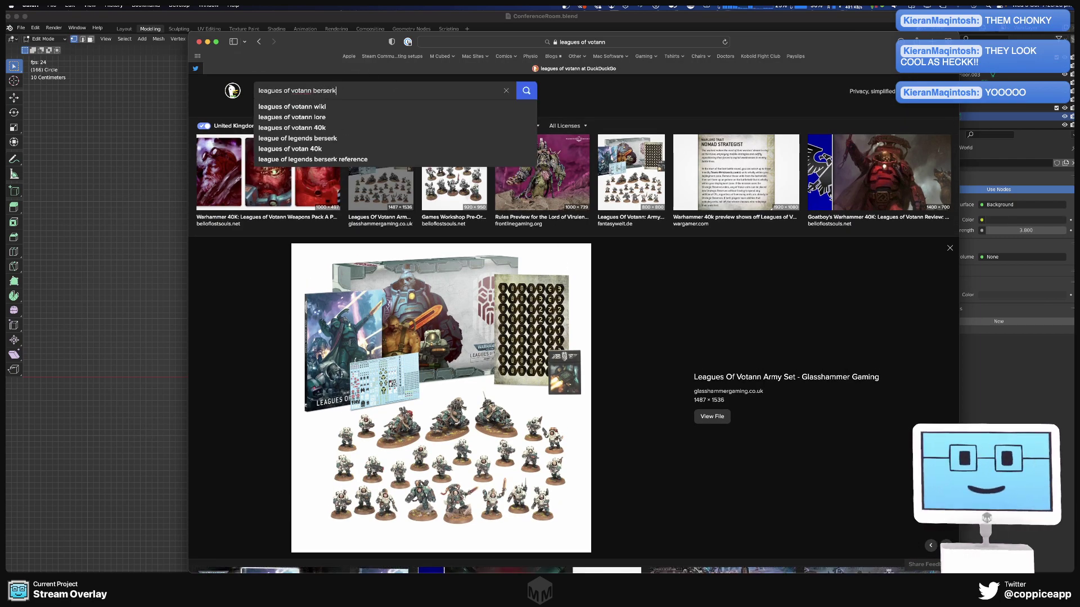
pyautogui.write('s')
pyautogui.press('Return')
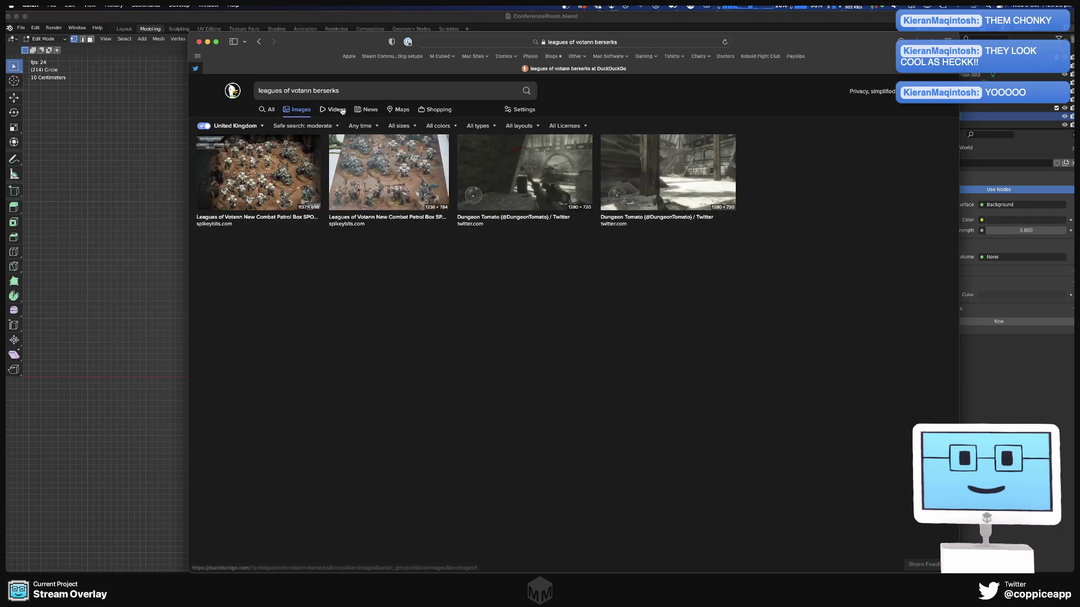
pyautogui.click(389, 162)
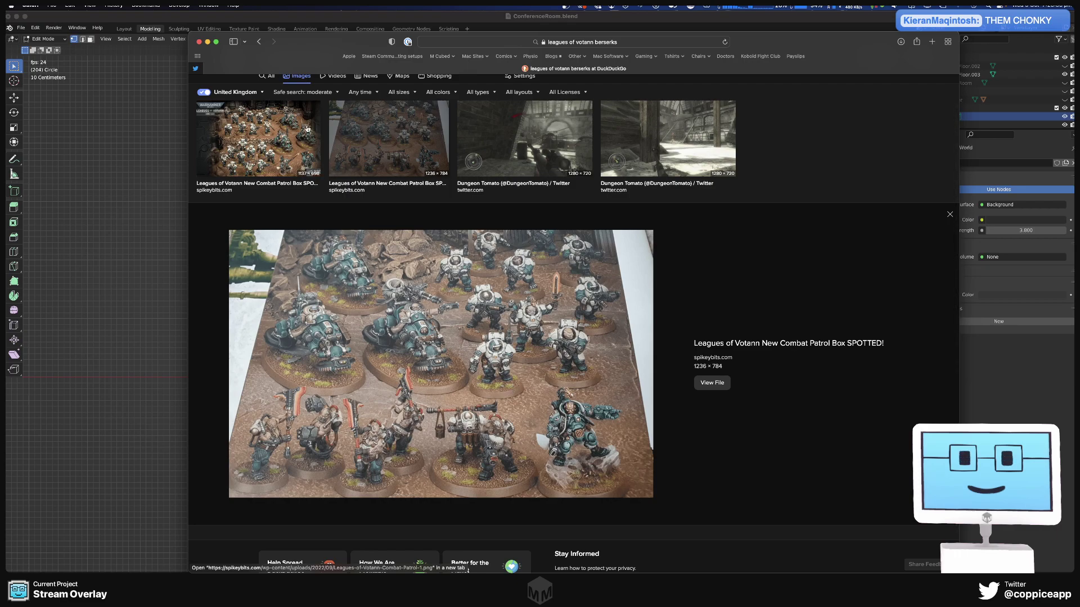
pyautogui.scroll(1, 469, 113)
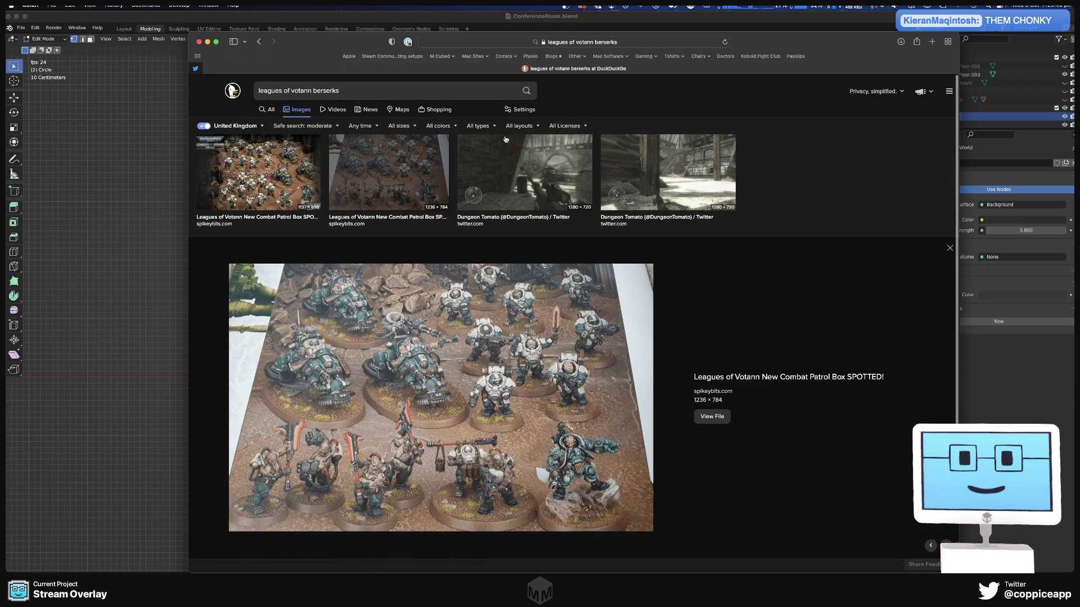
# - Search images for "leagues of votann hearthguard" and preview the Einhyr Champion picture
pyautogui.click(325, 90)
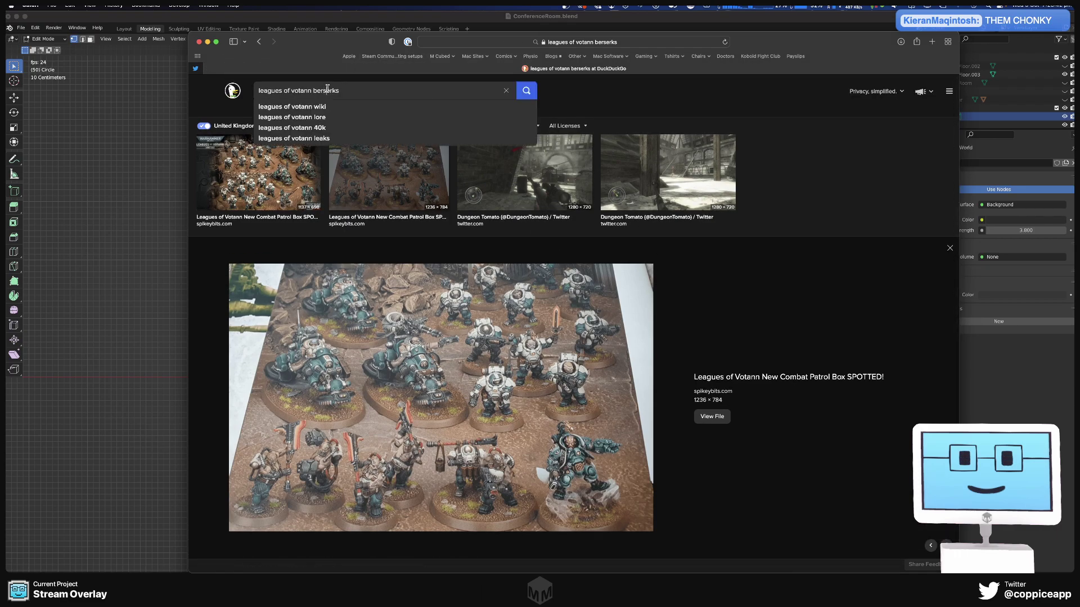
pyautogui.doubleClick(328, 90)
pyautogui.write('hear')
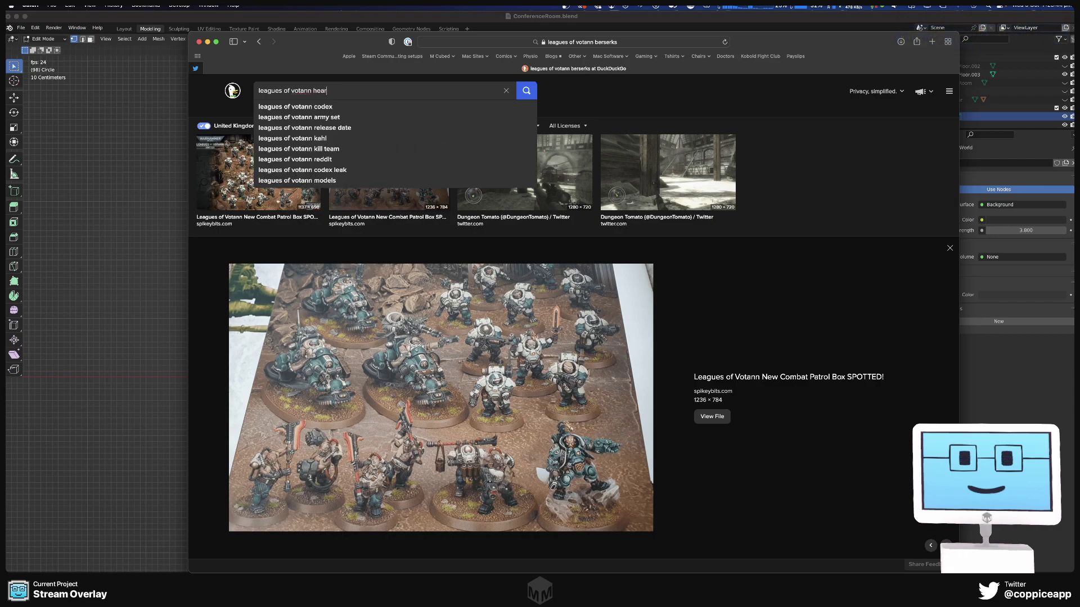
pyautogui.write('thguard')
pyautogui.press('Return')
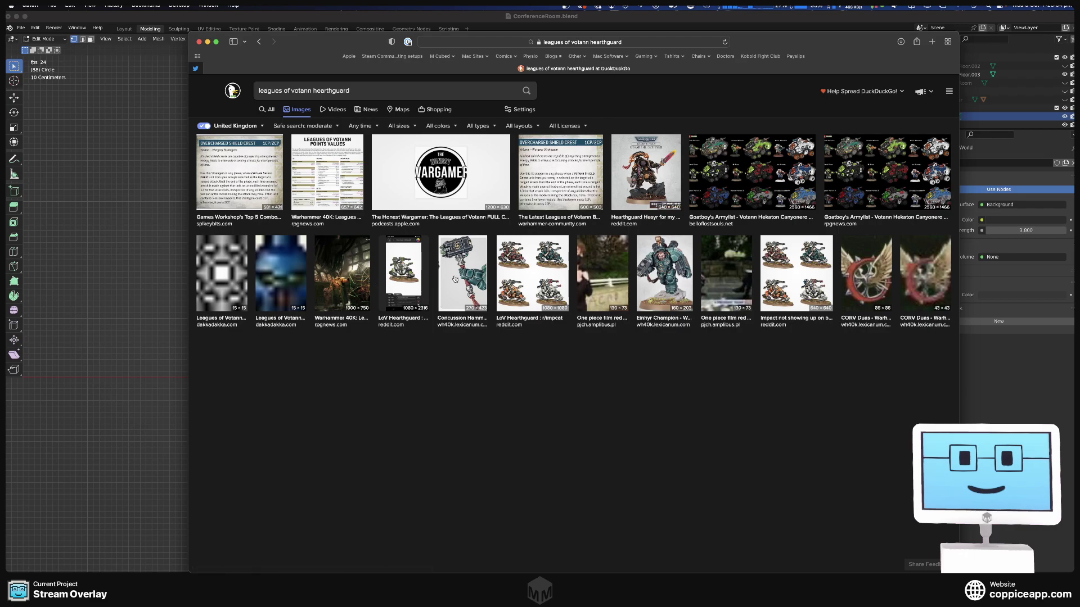
pyautogui.click(667, 268)
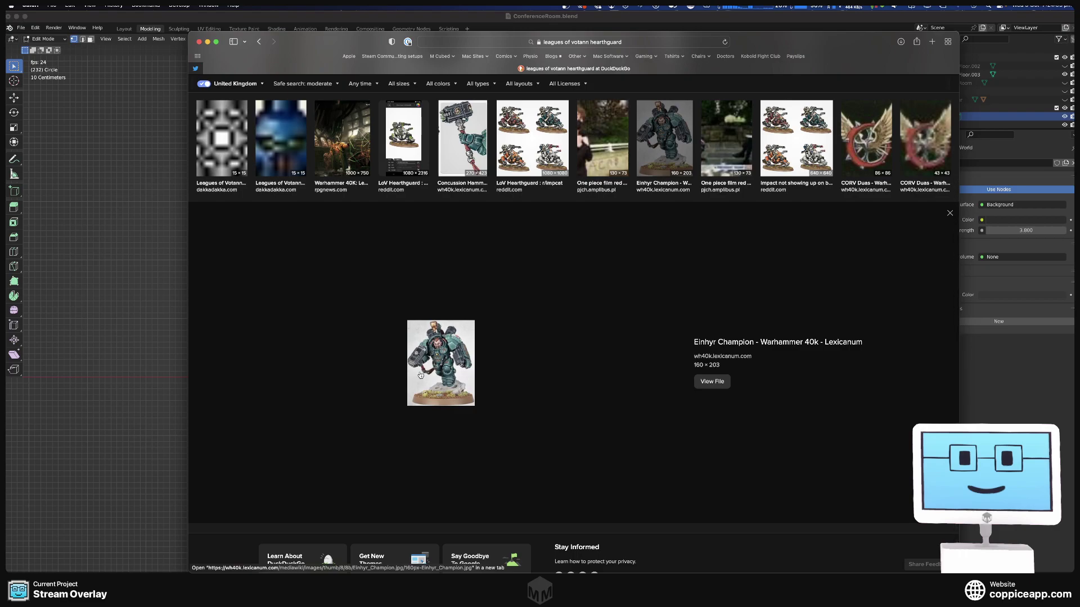
pyautogui.scroll(5, 494, 352)
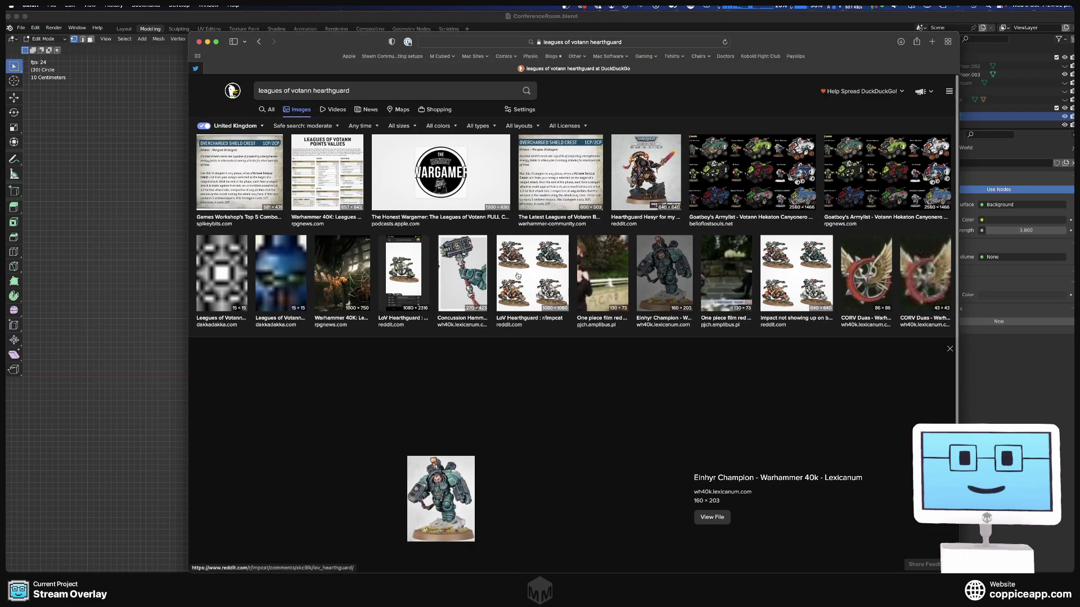
# - Search images for "leagues of votann sagitar"
pyautogui.click(401, 89)
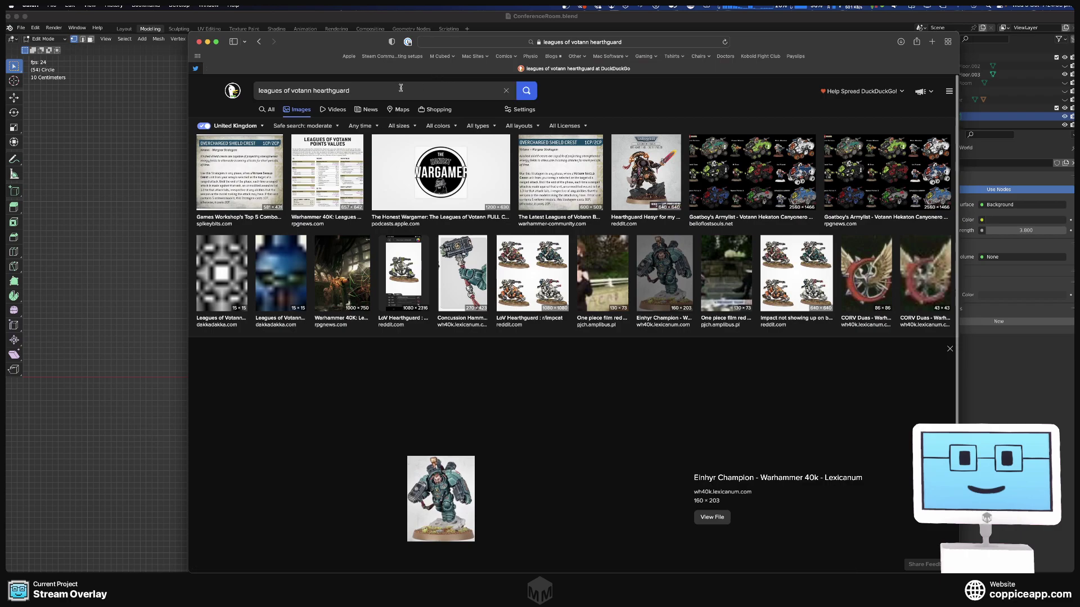
pyautogui.doubleClick(327, 91)
pyautogui.write('sagit')
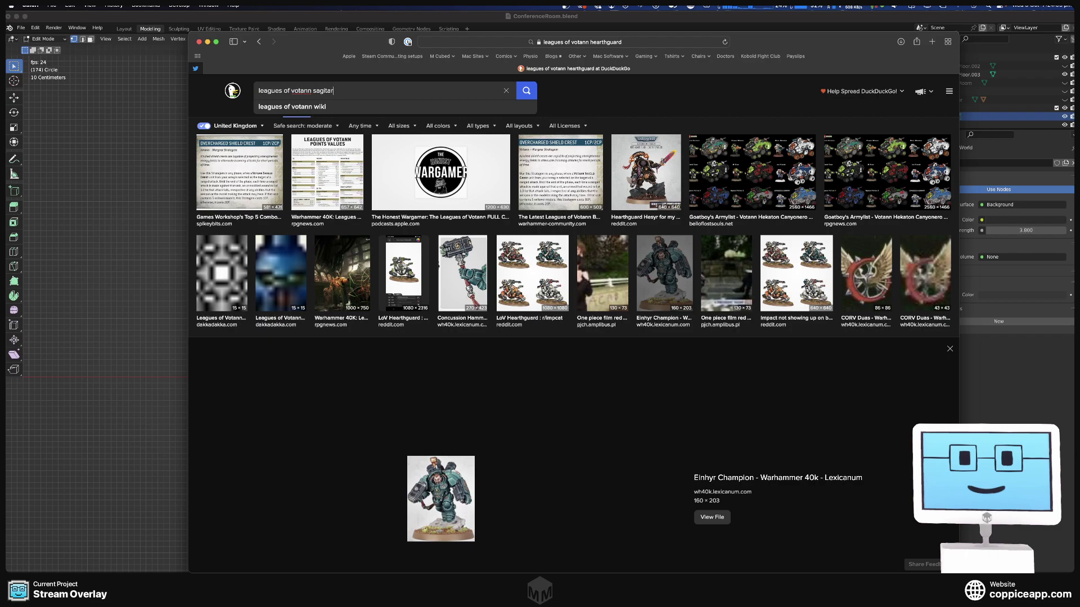
pyautogui.press('Return')
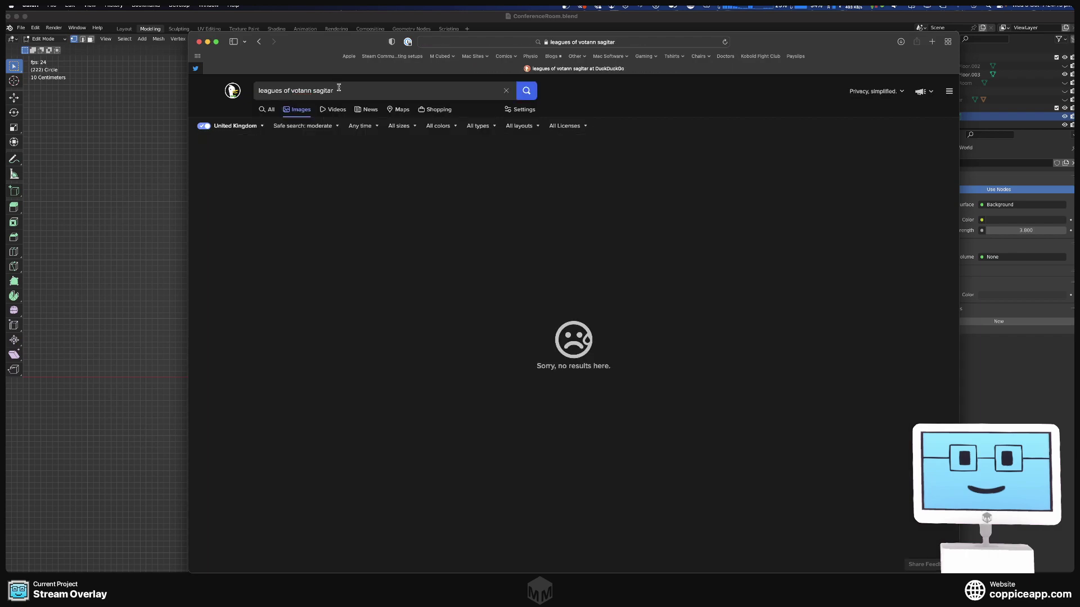
# - Correct the image search to "leagues of votann sagitaur", preview the first two vehicle pictures and return to Blender
pyautogui.press('BackSpace')
pyautogui.write('ur')
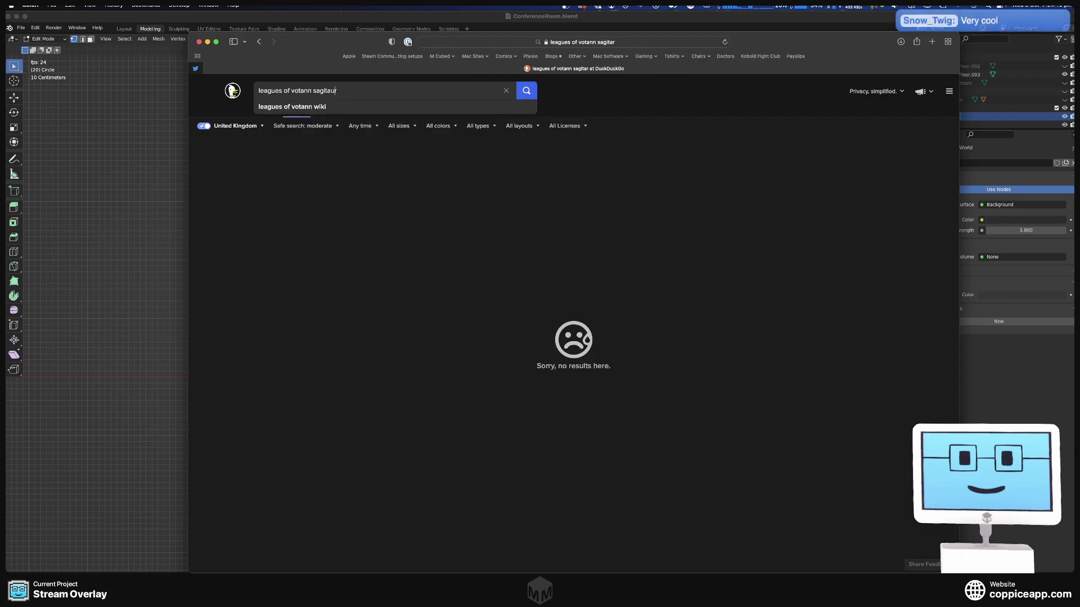
pyautogui.press('Return')
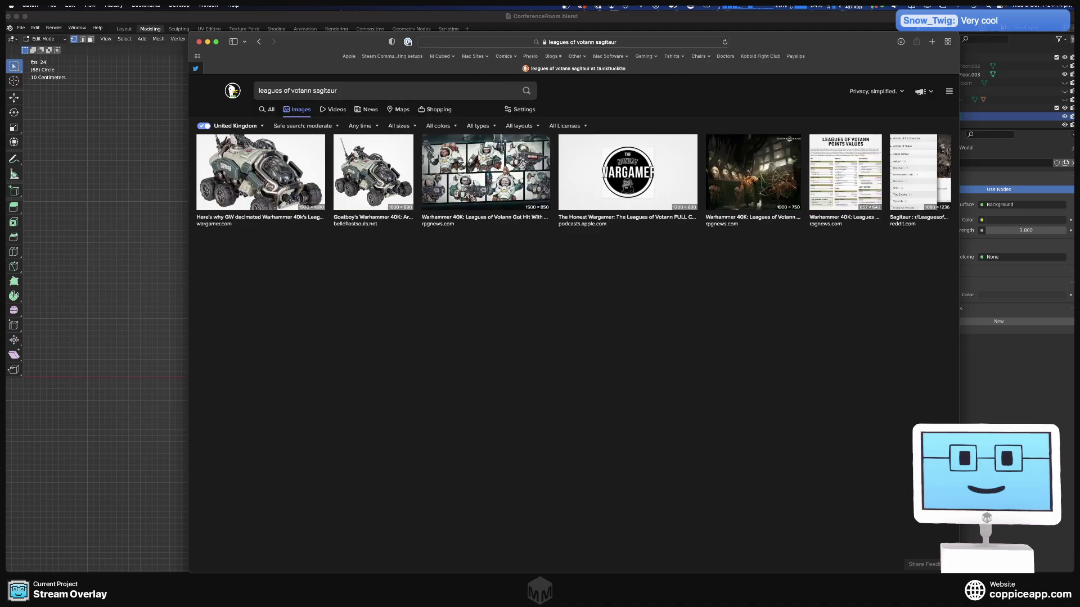
pyautogui.click(298, 156)
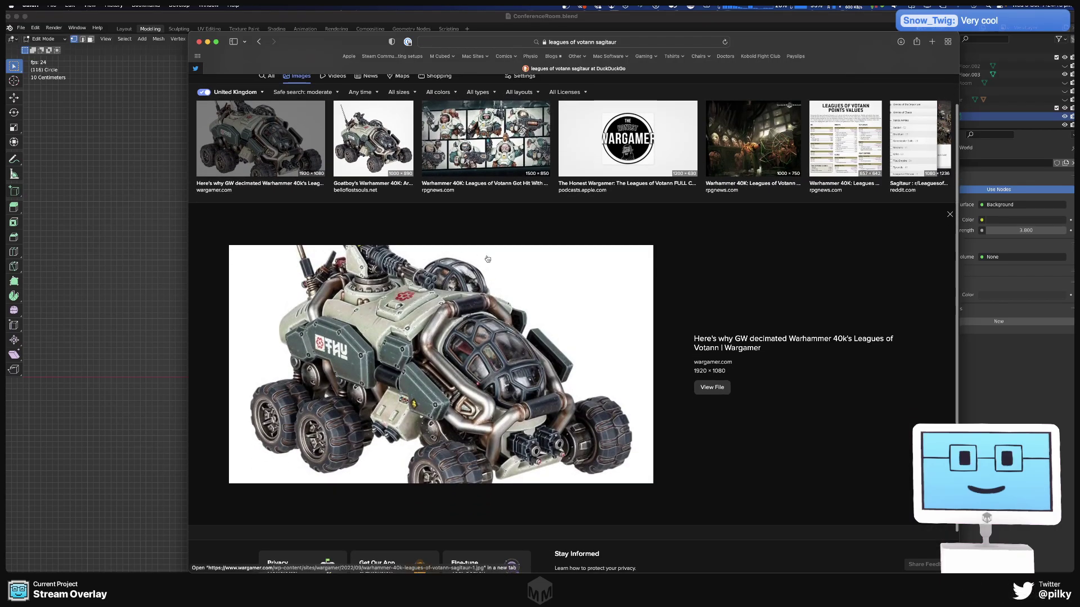
pyautogui.press('Right')
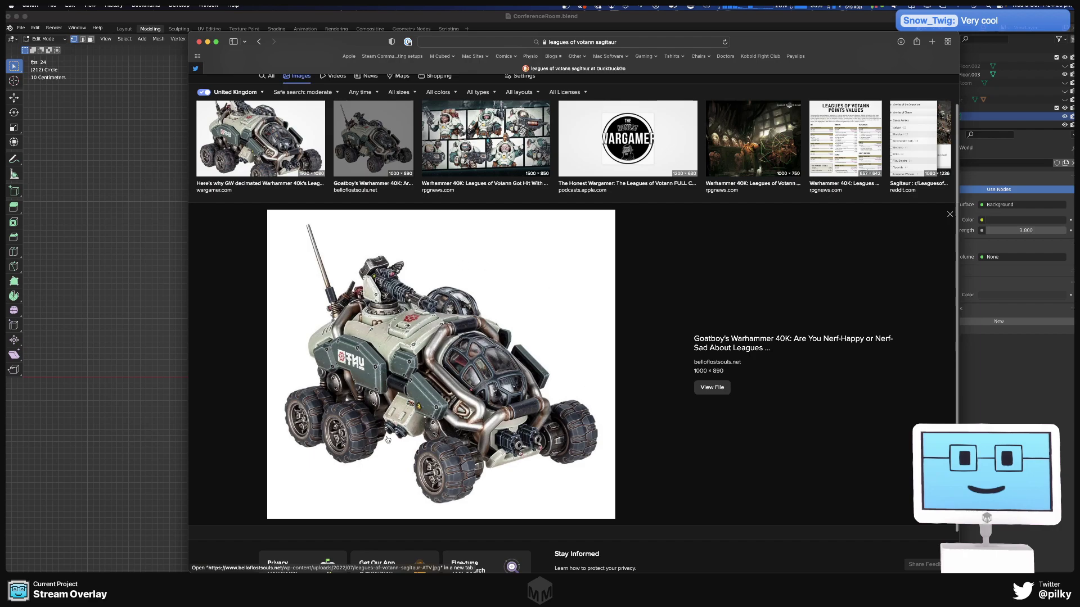
pyautogui.scroll(1, 426, 138)
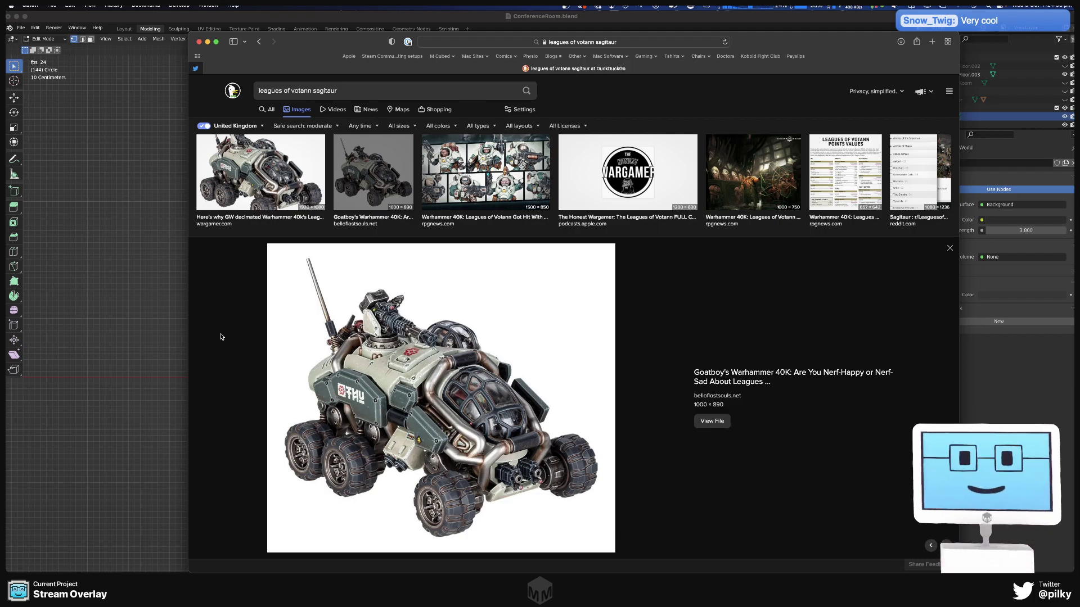
pyautogui.press('super+Tab')
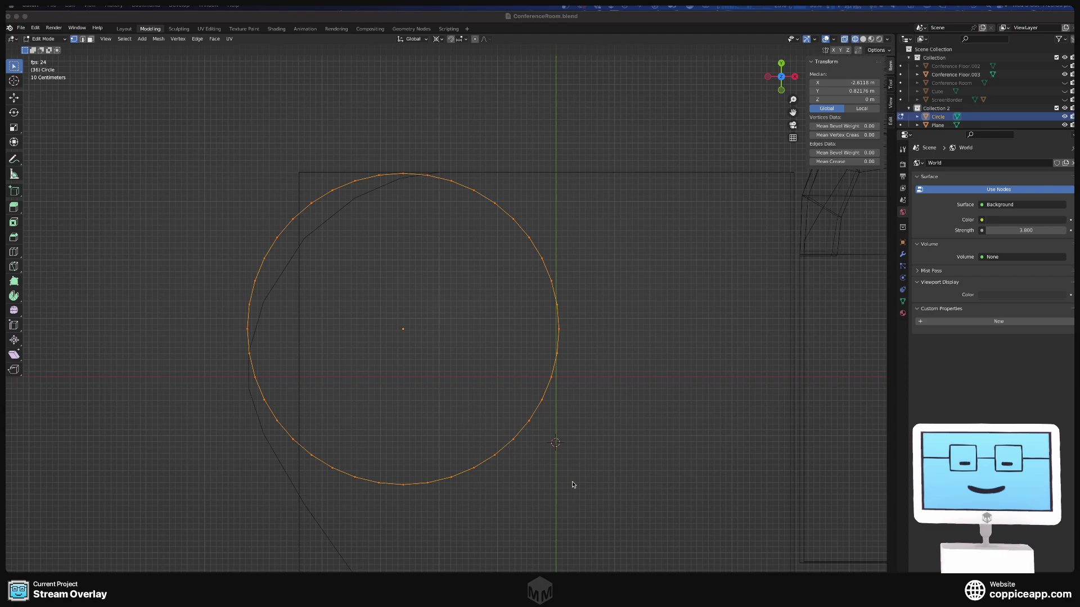
# - Select all vertices of the circle and set the transform pivot point to Bounding Box Center
pyautogui.click(400, 242)
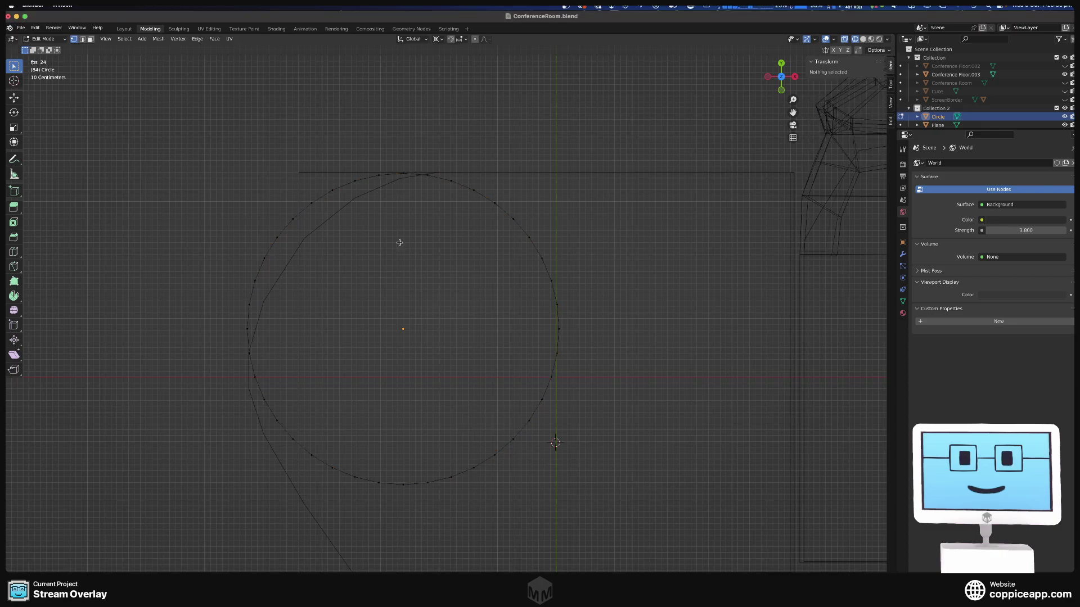
pyautogui.moveTo(214, 124); pyautogui.dragTo(682, 507)
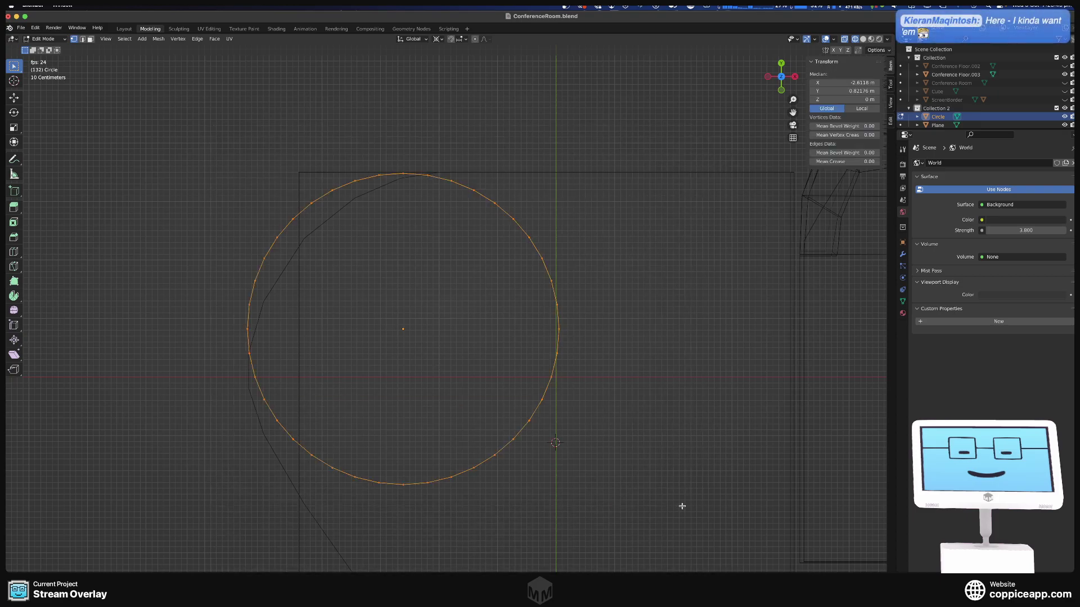
pyautogui.scroll(-5, 641, 373)
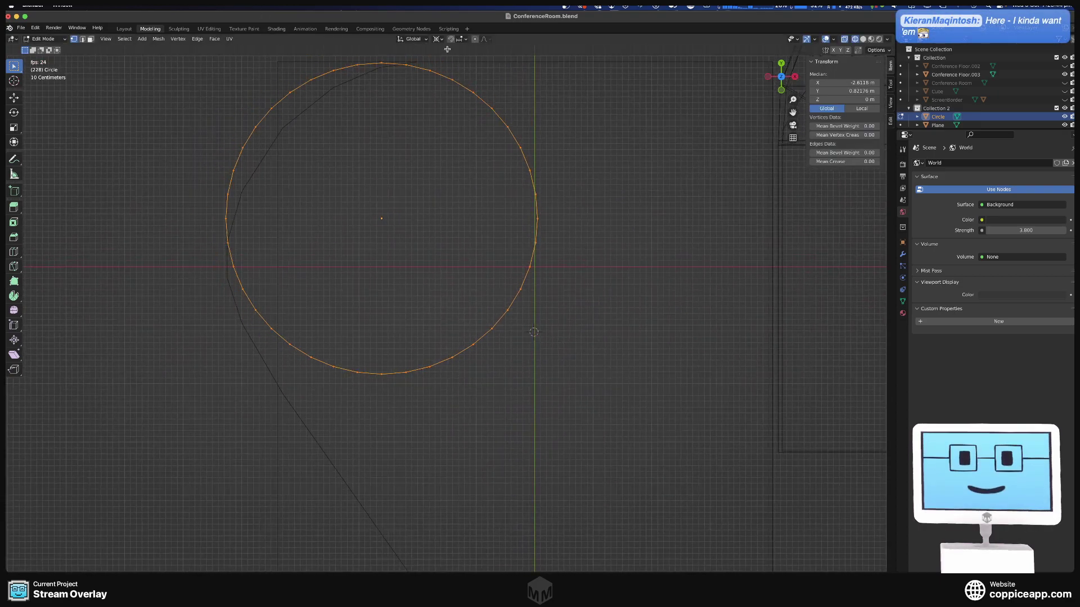
pyautogui.click(438, 38)
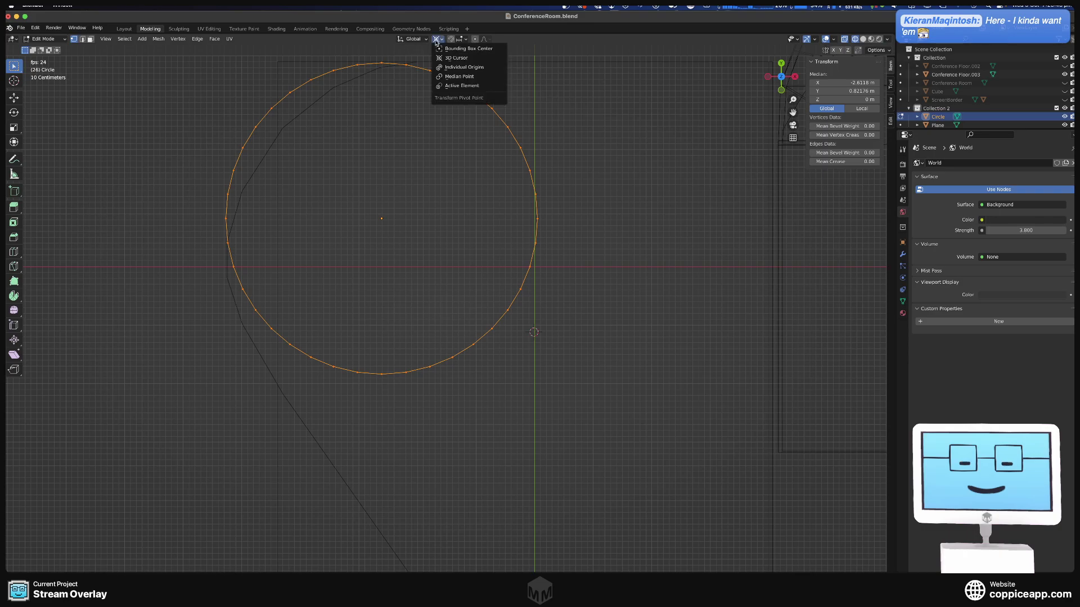
pyautogui.click(475, 51)
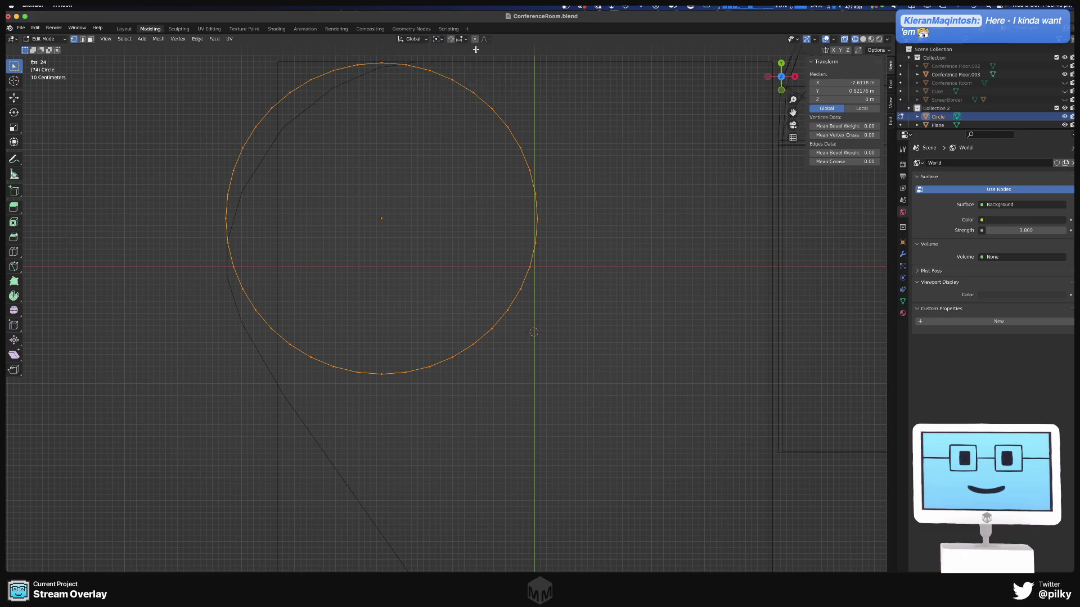
# - Scale the circle by about 1.083 and move it about 0.27 m in X and -0.73 m in Y onto the floor plane's curved edge
pyautogui.press('s')
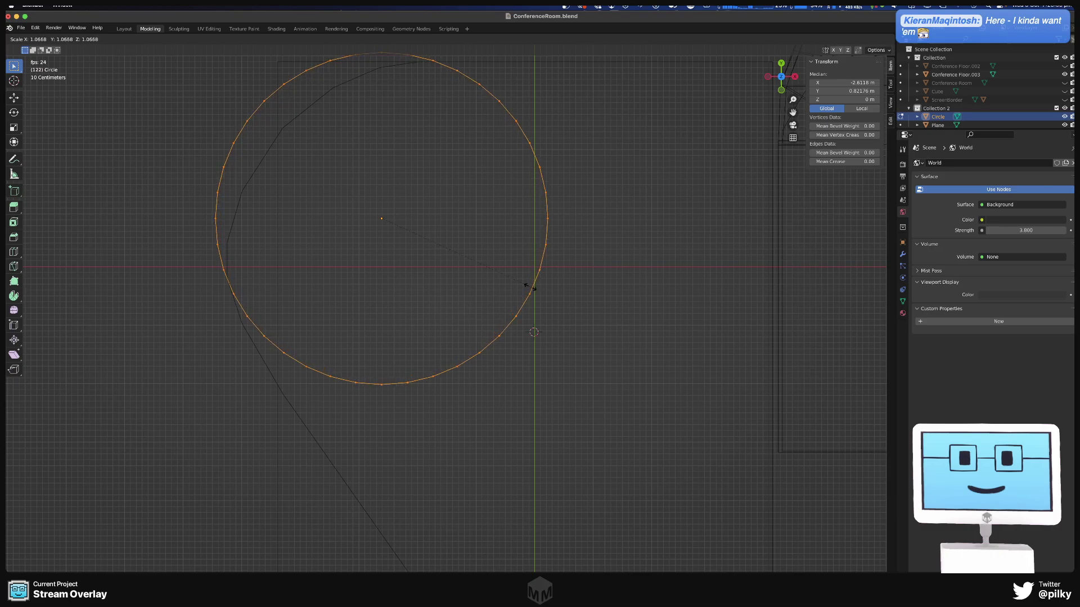
pyautogui.click(525, 284)
pyautogui.press('g')
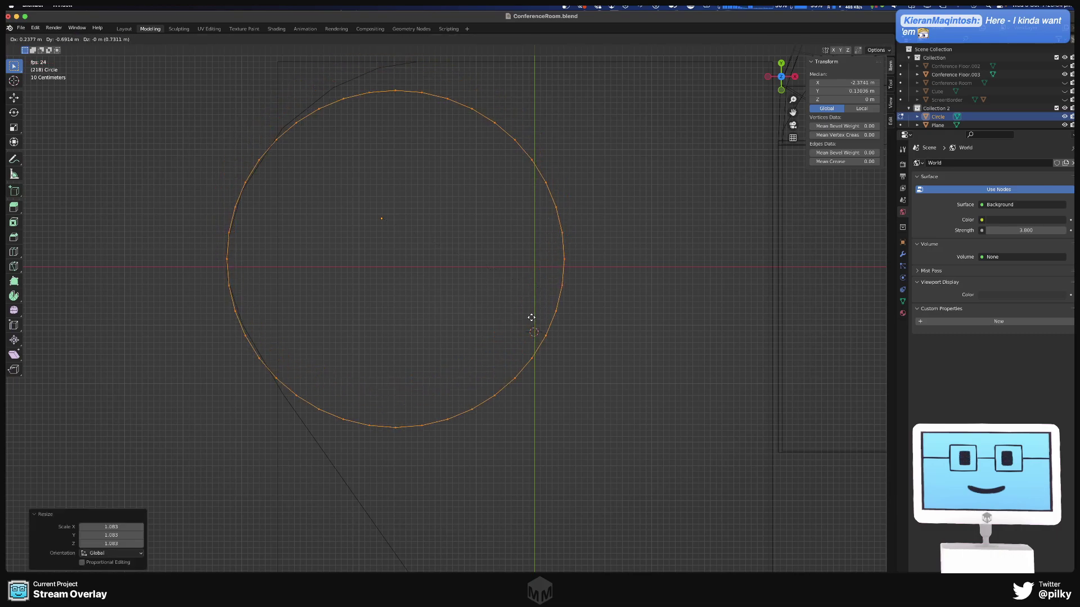
pyautogui.click(532, 317)
pyautogui.press('g')
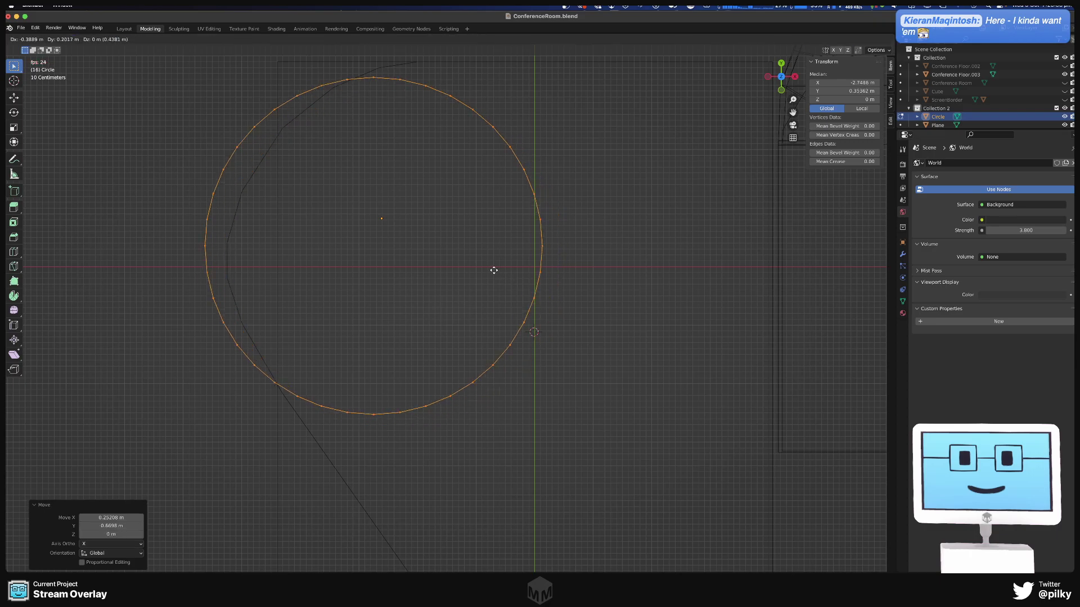
pyautogui.click(518, 287)
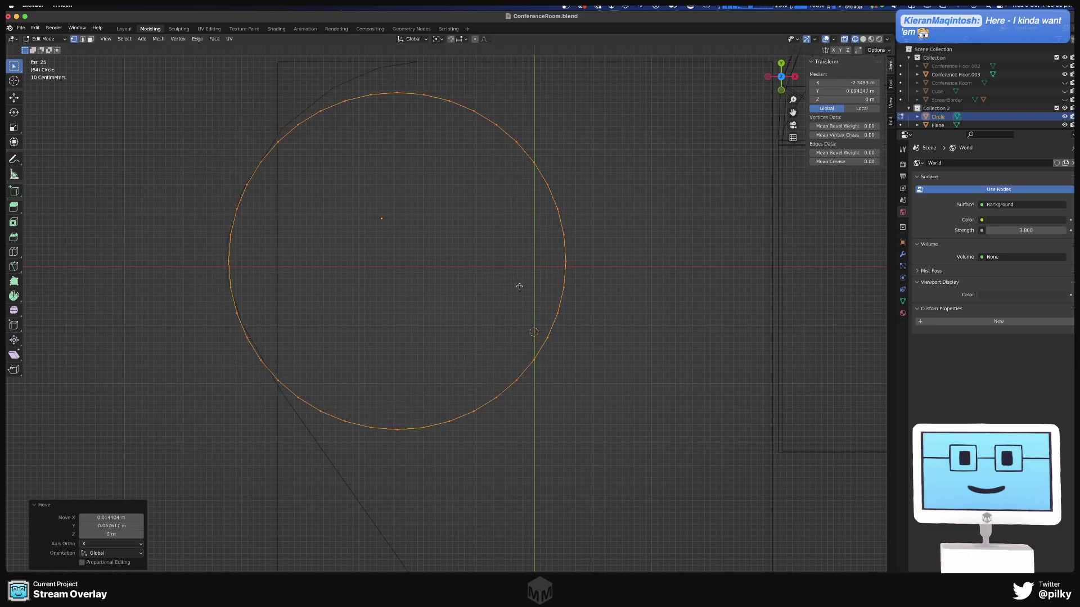
# - Scale the circle by about 1.102 and move it about 0.28 m in X and 0.05 m in Y to follow the curved edge
pyautogui.press('s')
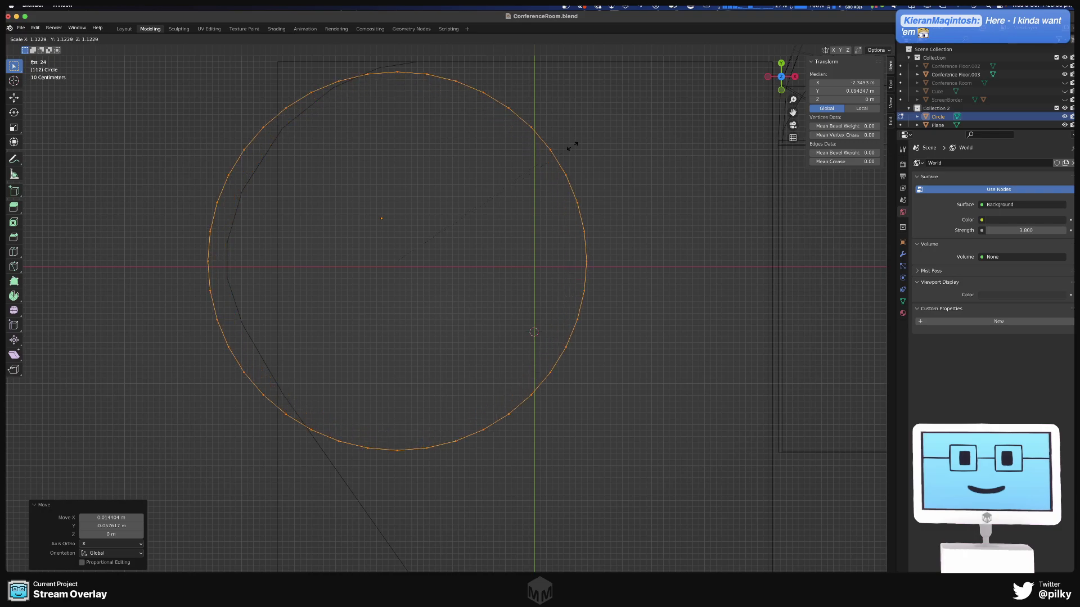
pyautogui.click(566, 147)
pyautogui.keyDown('shift'); pyautogui.moveTo(564, 149); pyautogui.dragTo(571, 224, button='middle'); pyautogui.keyUp('shift')
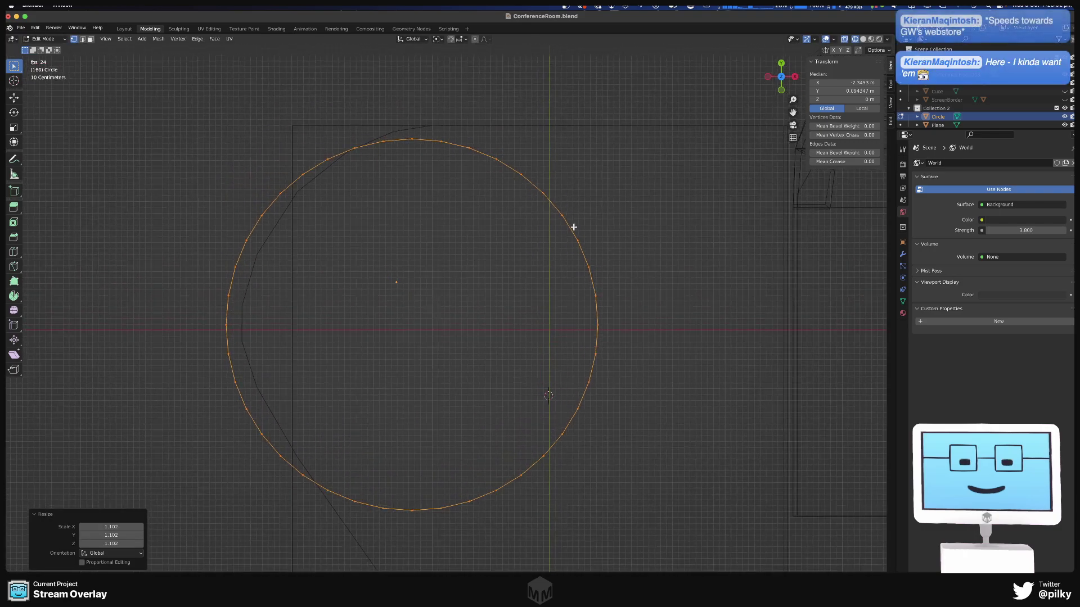
pyautogui.press('g')
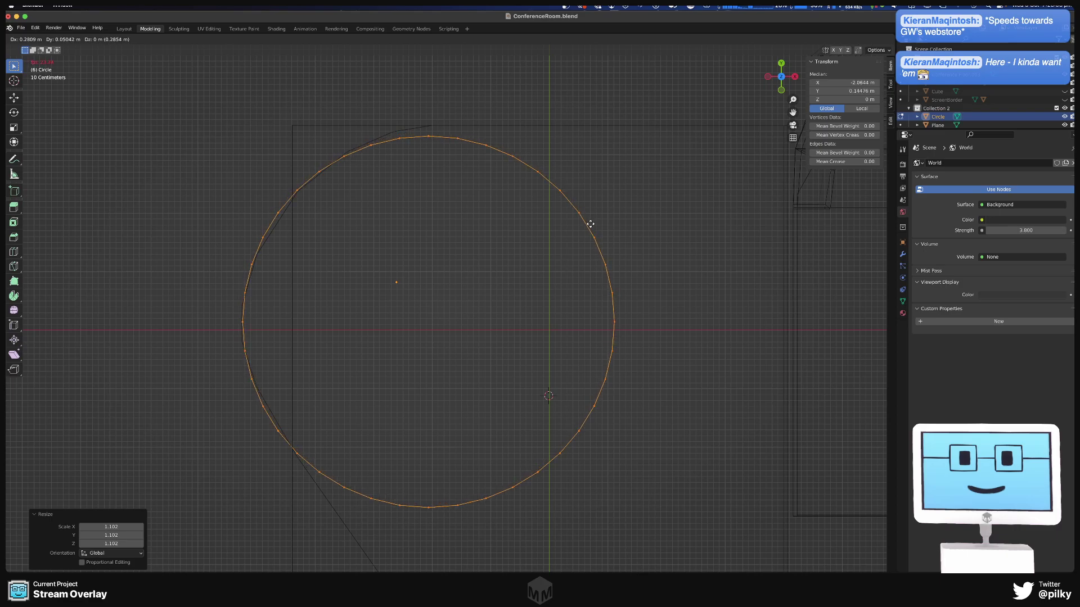
pyautogui.click(591, 220)
# - Scale the circle by about 1.053 and shift it about 0.065 m in X and 0.014 m in Y to refine the fit
pyautogui.press('s')
pyautogui.click(607, 218)
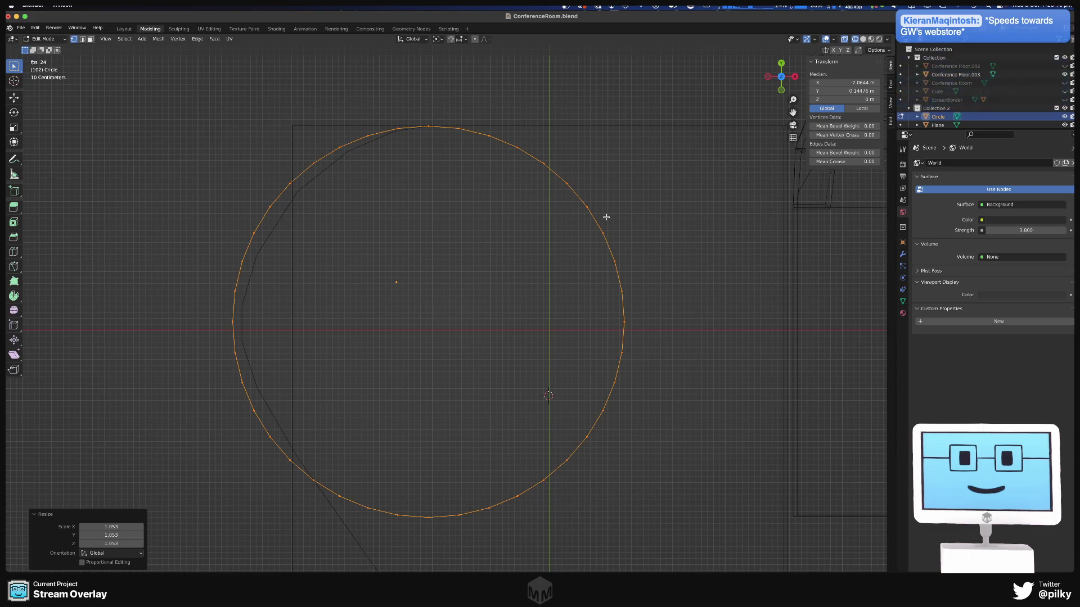
pyautogui.press('g')
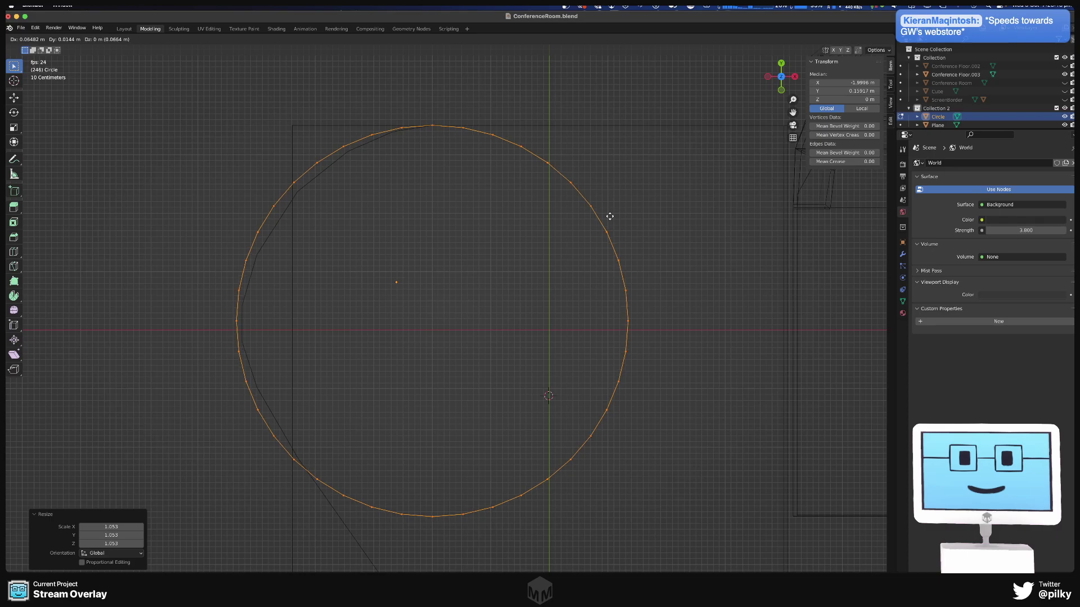
pyautogui.click(610, 217)
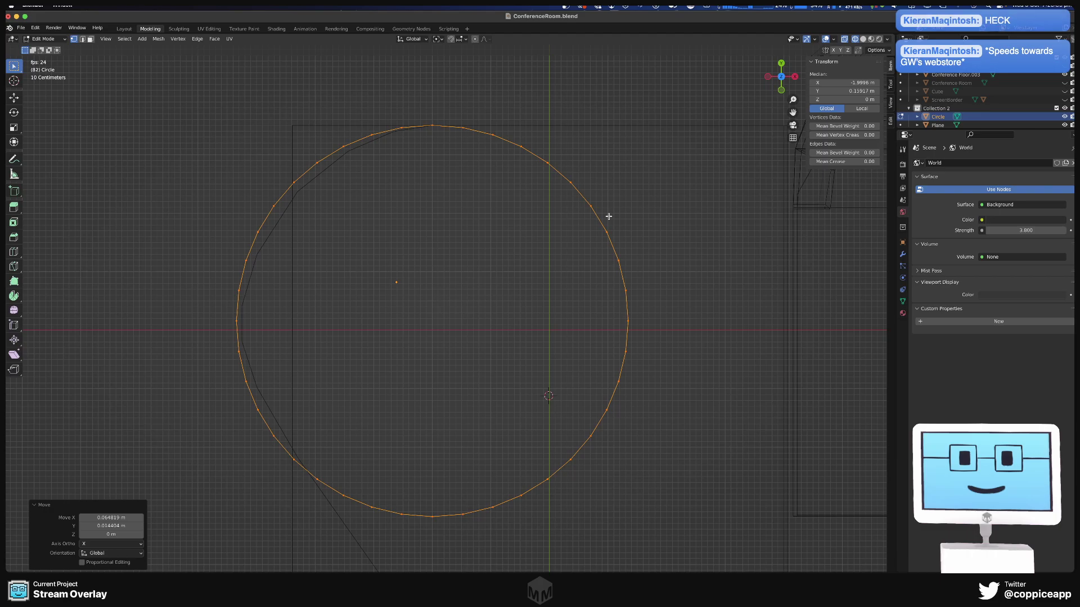
# - Delete the circle's inner and lower vertices, keeping only the arc that runs along the floor plane's curved edge
pyautogui.press('Tab')
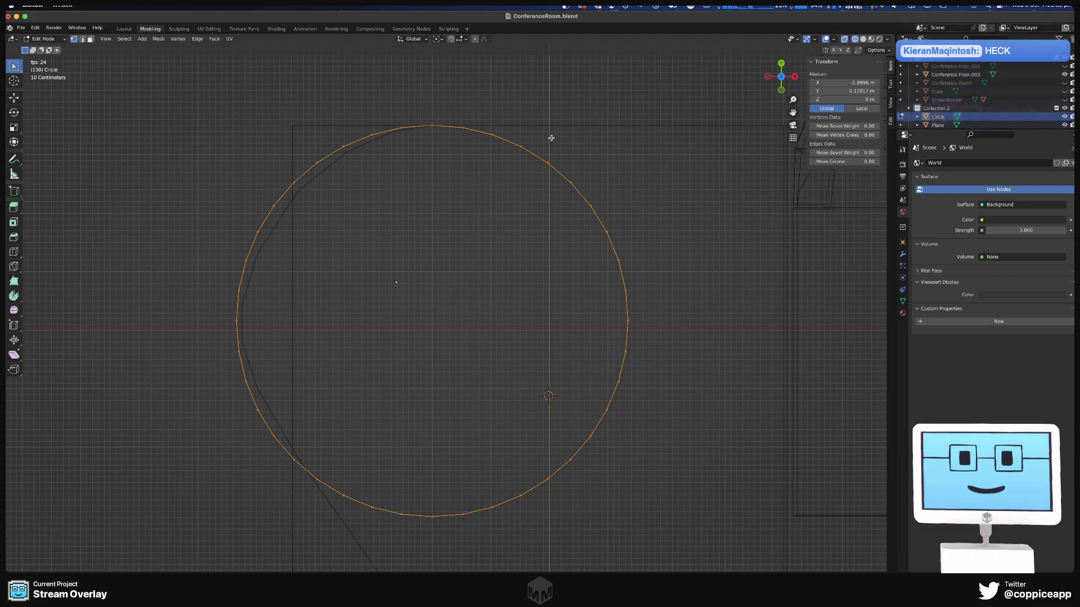
pyautogui.moveTo(450, 113); pyautogui.dragTo(286, 533)
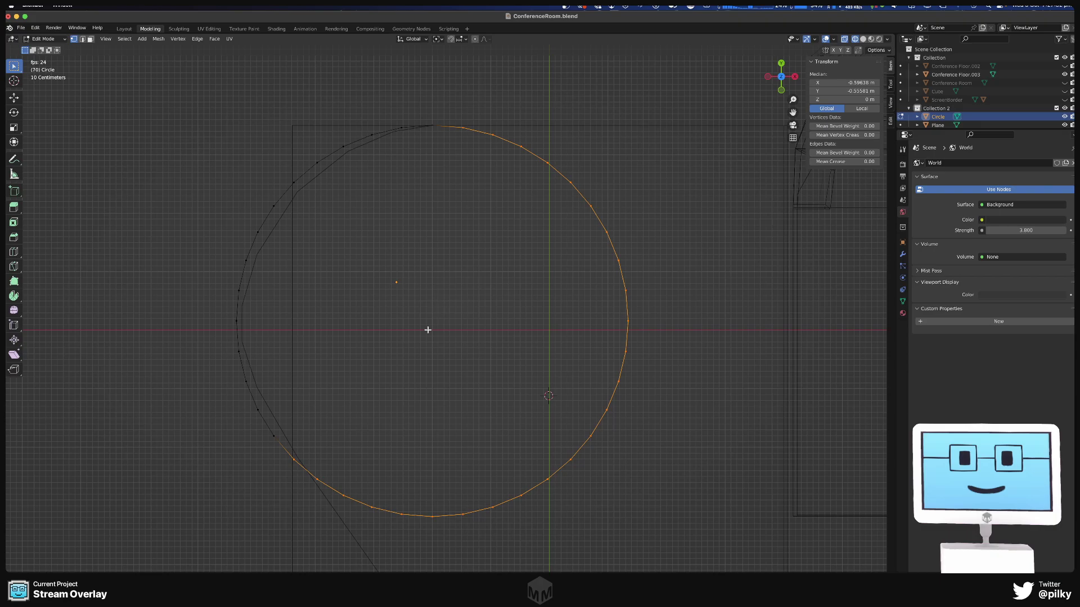
pyautogui.press('space')
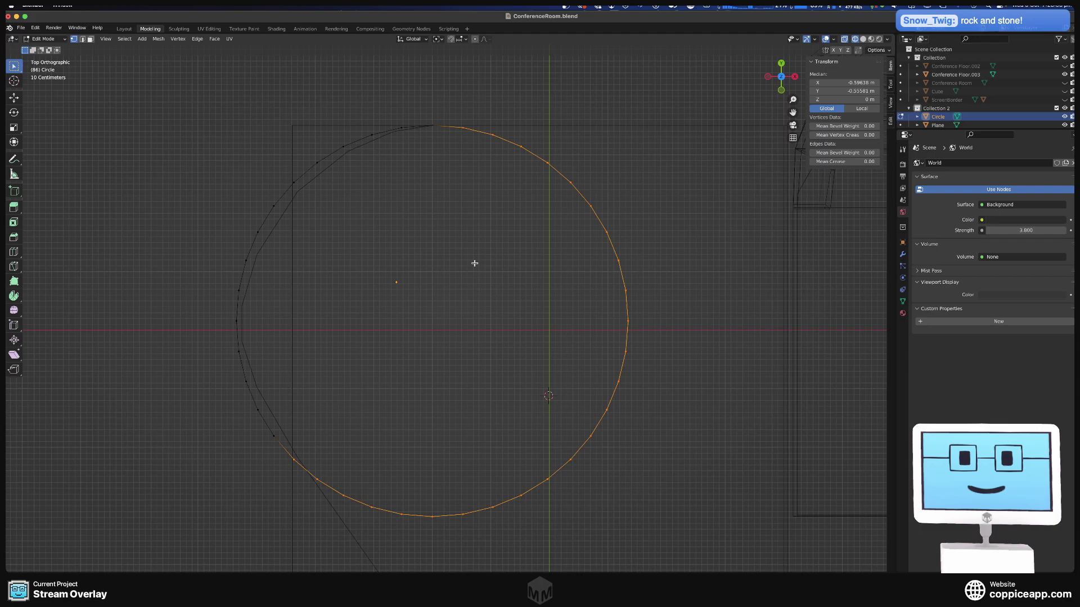
pyautogui.press('x')
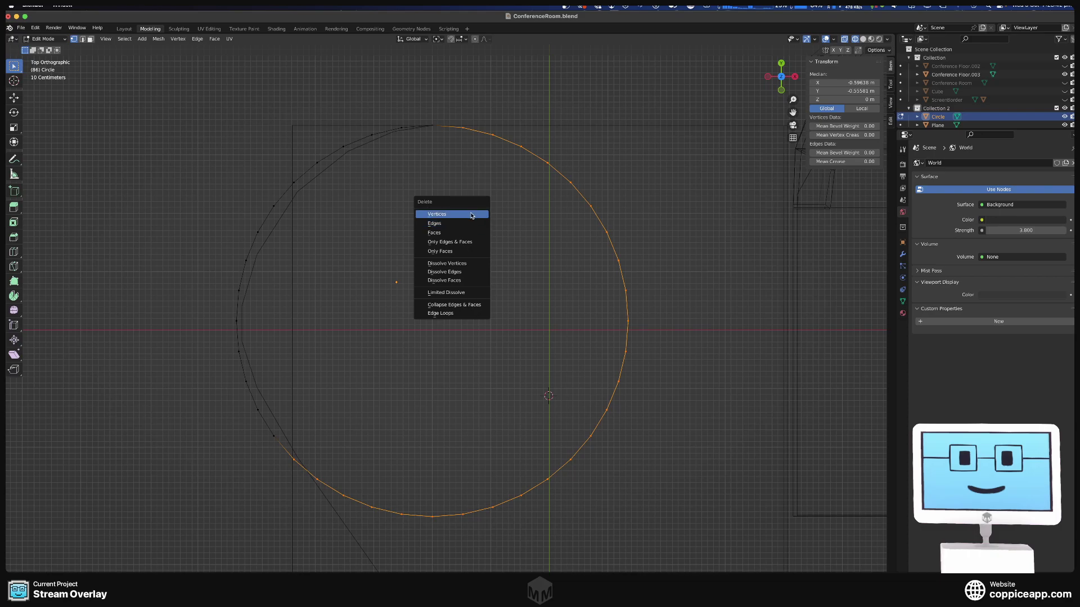
pyautogui.click(471, 215)
# - Join the arc to the floor plane as one object and open the combined Plane mesh in Edit Mode
pyautogui.scroll(-5, 388, 416)
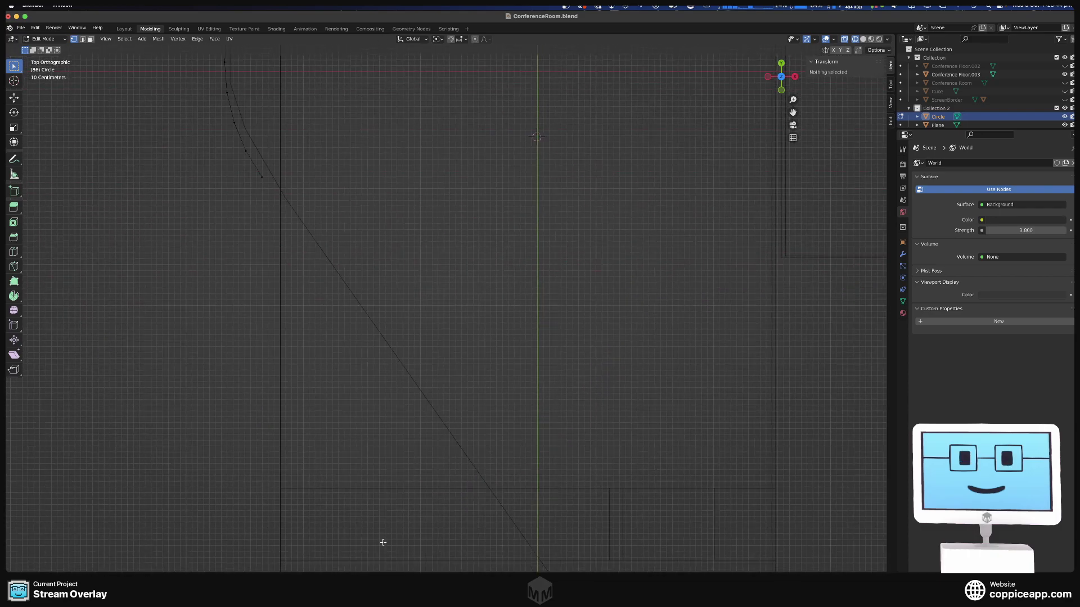
pyautogui.scroll(-6, 386, 515)
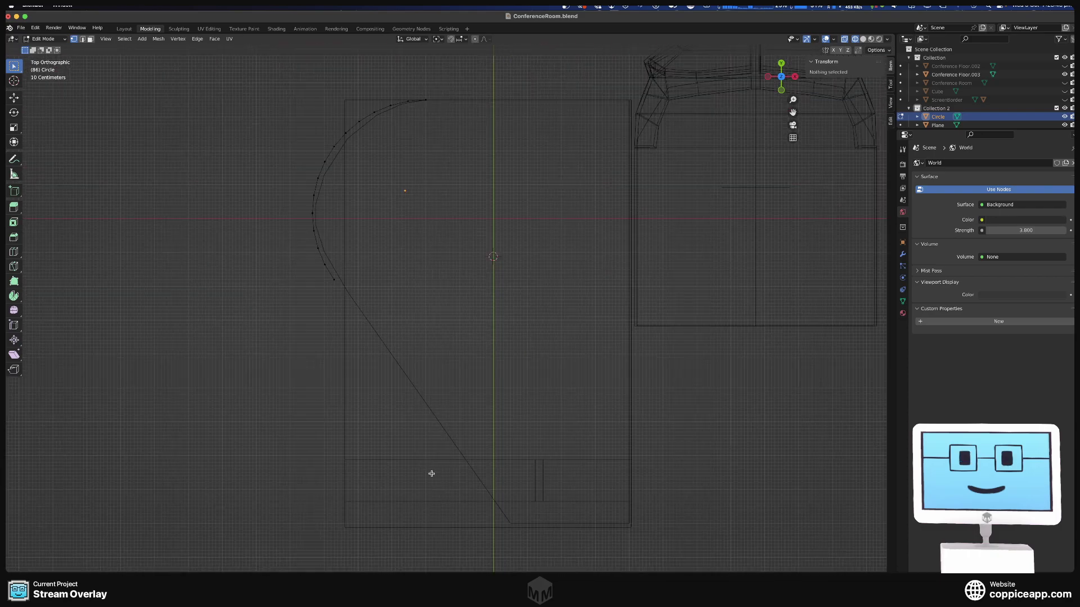
pyautogui.scroll(-1, 430, 464)
pyautogui.press('Tab')
pyautogui.press('Tab')
pyautogui.scroll(2, 393, 382)
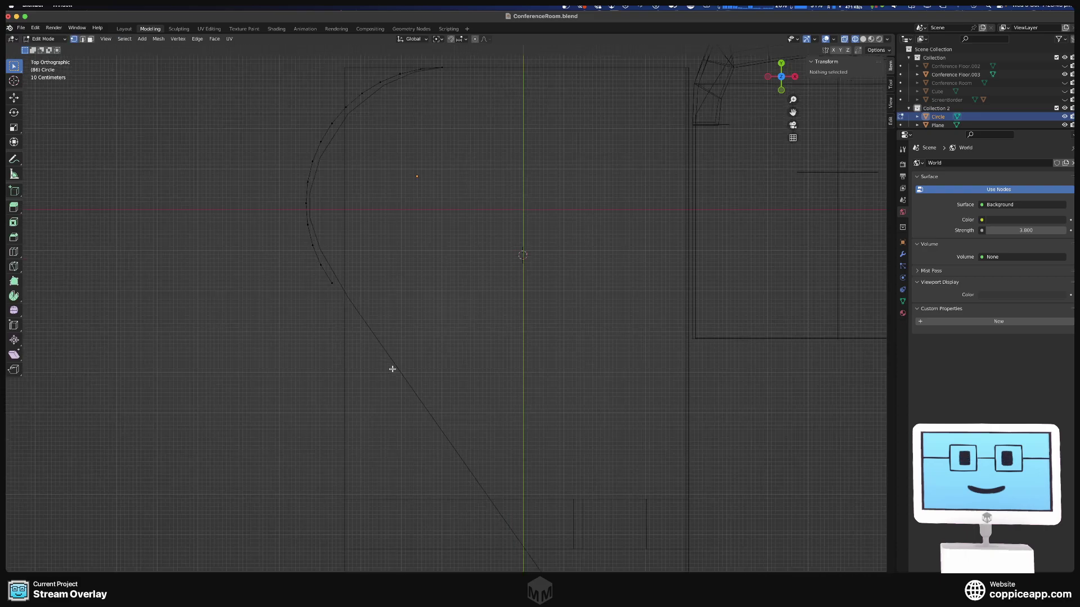
pyautogui.keyDown('shift'); pyautogui.moveTo(392, 369); pyautogui.dragTo(347, 266, button='middle'); pyautogui.keyUp('shift')
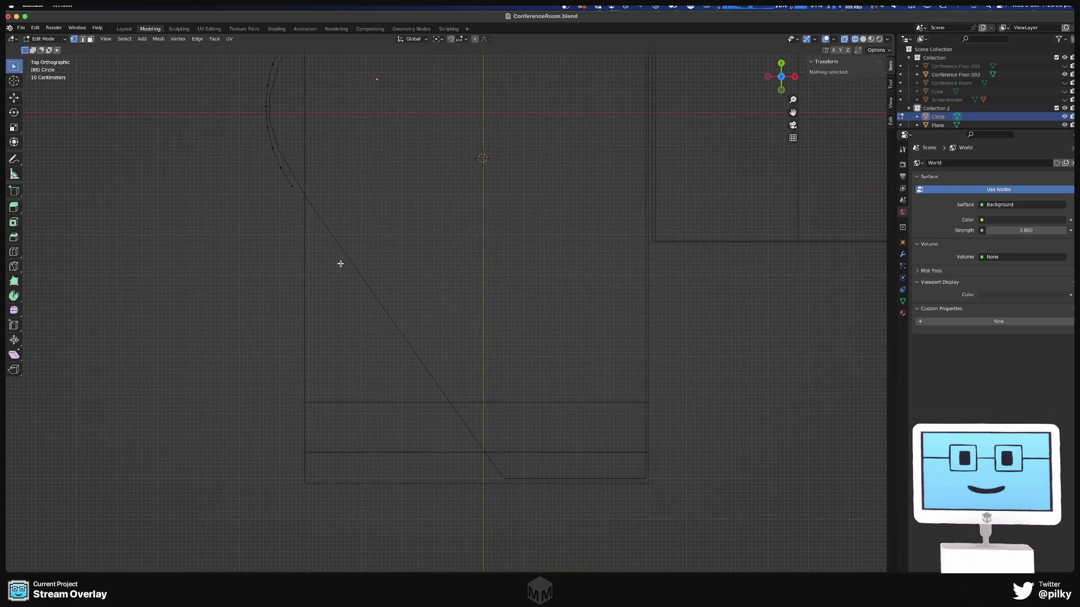
pyautogui.scroll(-3, 340, 264)
pyautogui.press('Tab')
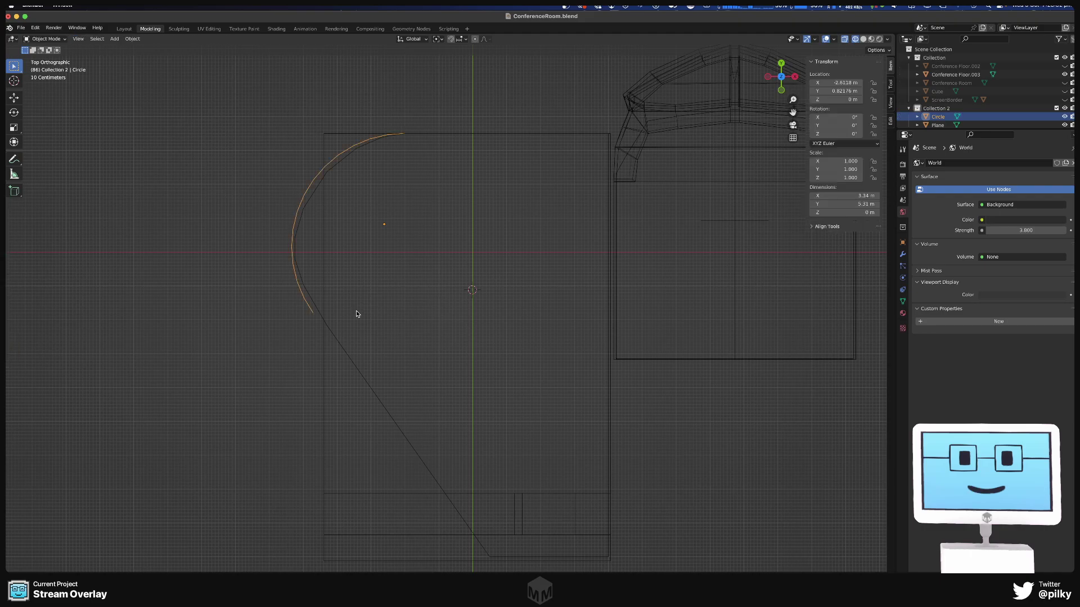
pyautogui.keyDown('shift'); pyautogui.click(324, 322); pyautogui.keyUp('shift')
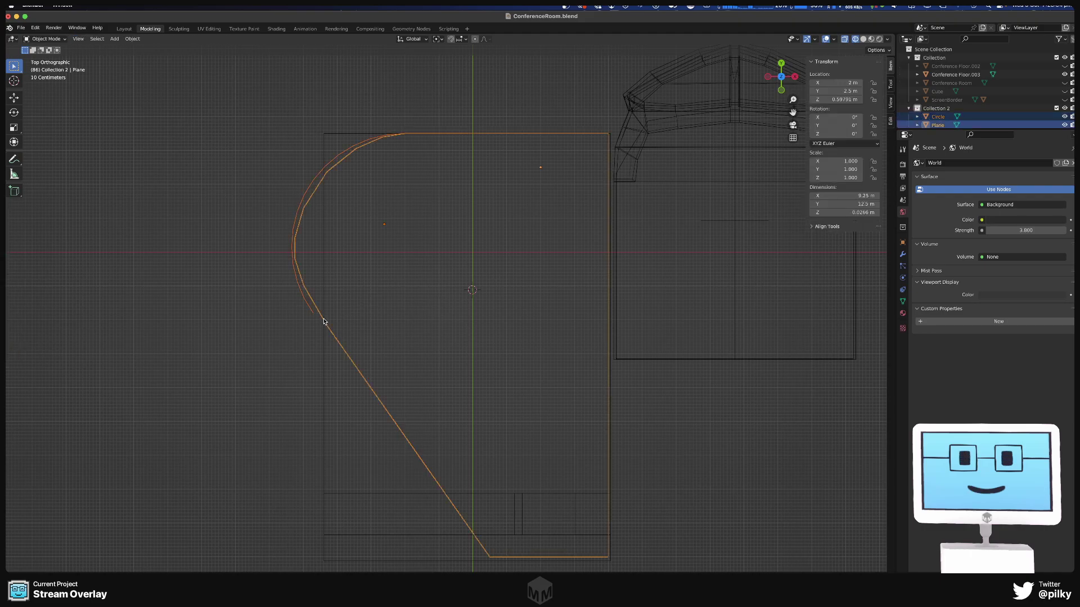
pyautogui.hotkey('ctrl', 'j')
pyautogui.click(323, 322)
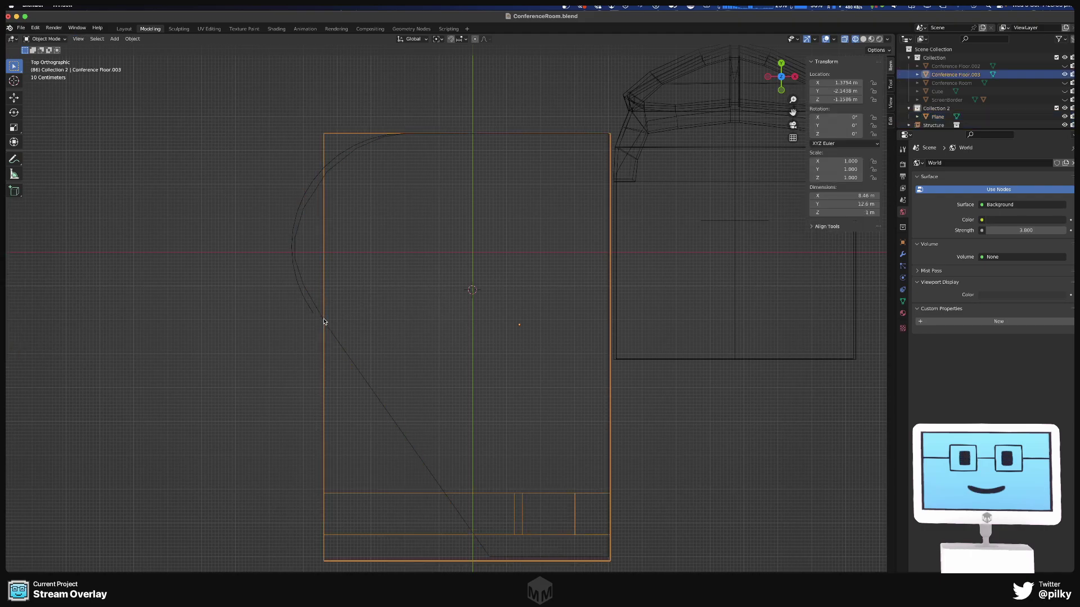
pyautogui.click(322, 318)
pyautogui.press('Tab')
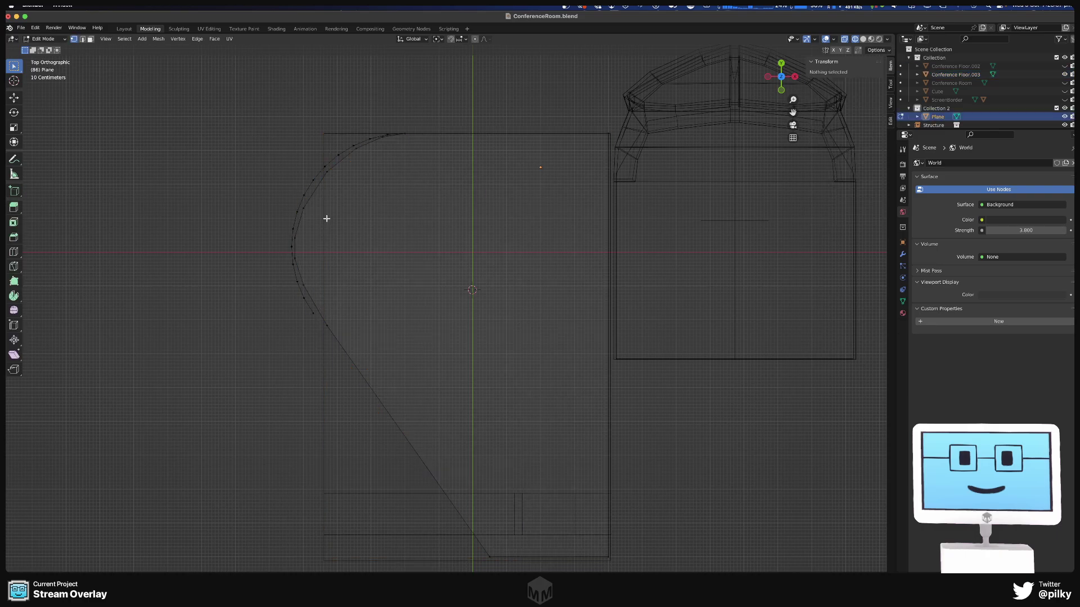
# - Delete the vertices of the plane's old coarse curve, from its upper end to the start of the straight diagonal edge
pyautogui.click(383, 136)
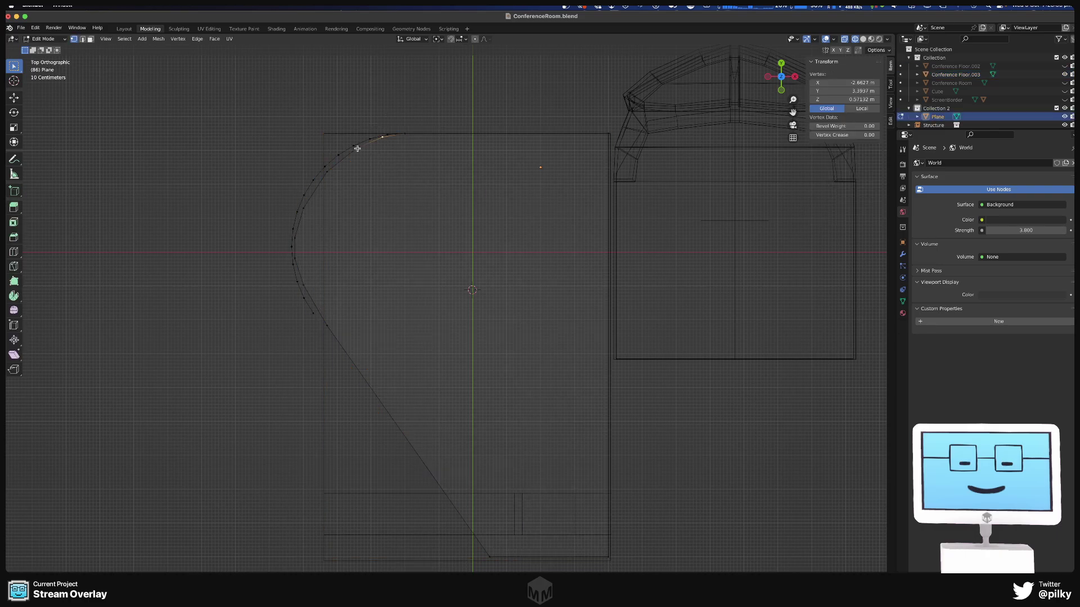
pyautogui.keyDown('shift'); pyautogui.click(327, 171); pyautogui.keyUp('shift')
pyautogui.keyDown('shift'); pyautogui.click(303, 209); pyautogui.keyUp('shift')
pyautogui.keyDown('shift'); pyautogui.click(294, 239); pyautogui.keyUp('shift')
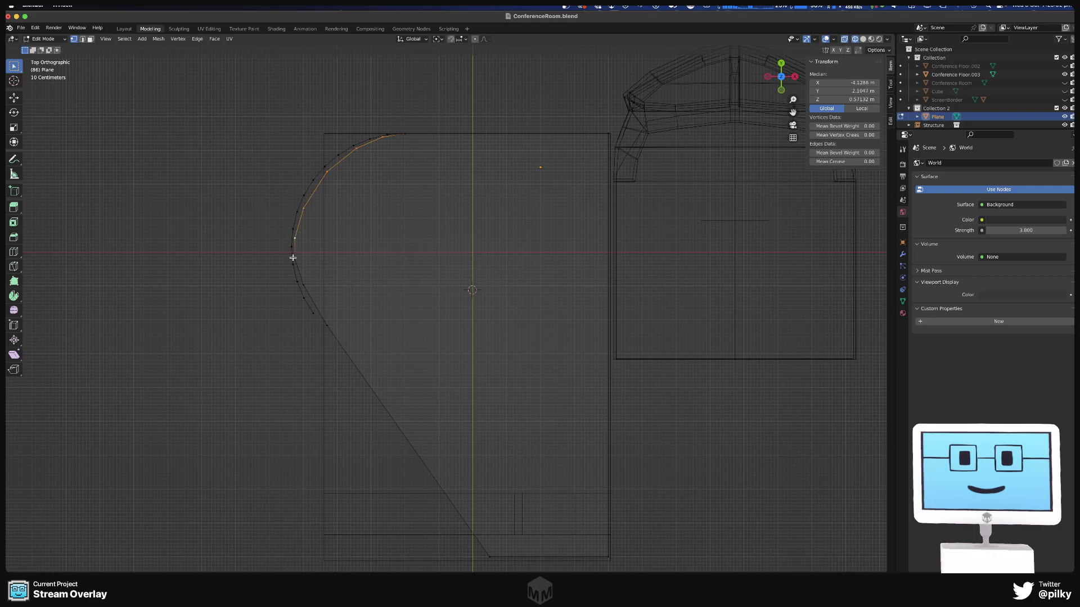
pyautogui.keyDown('shift'); pyautogui.click(294, 258); pyautogui.keyUp('shift')
pyautogui.keyDown('shift'); pyautogui.click(304, 285); pyautogui.keyUp('shift')
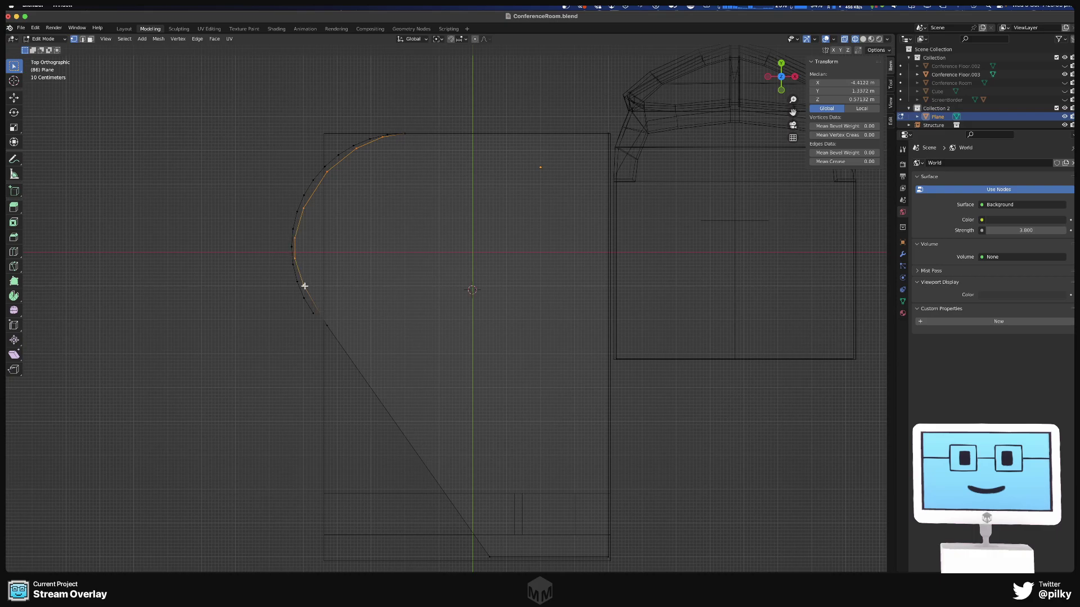
pyautogui.keyDown('shift'); pyautogui.click(326, 325); pyautogui.keyUp('shift')
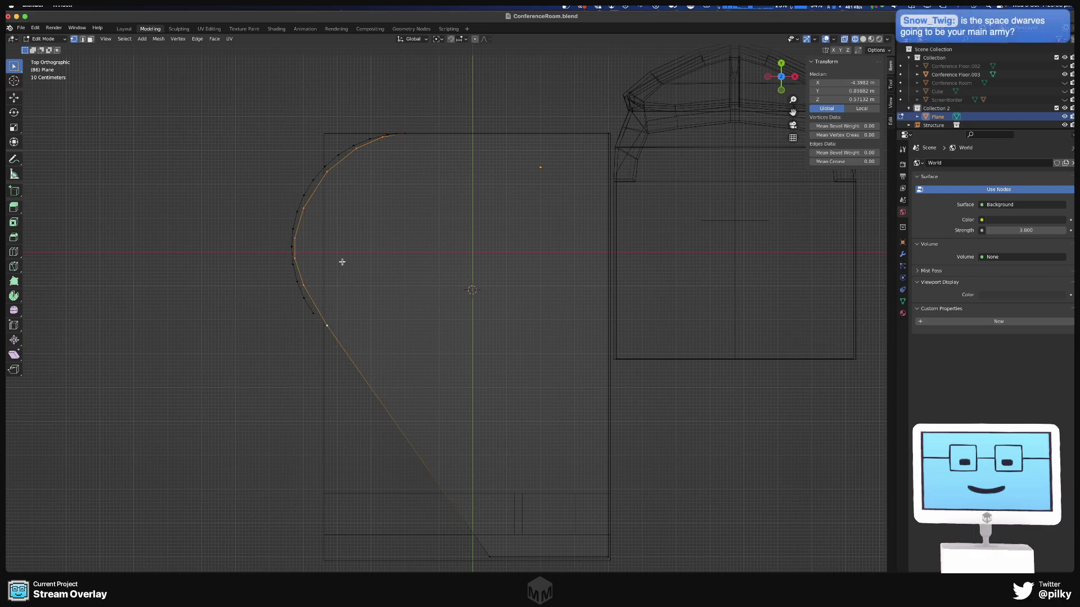
pyautogui.press('x')
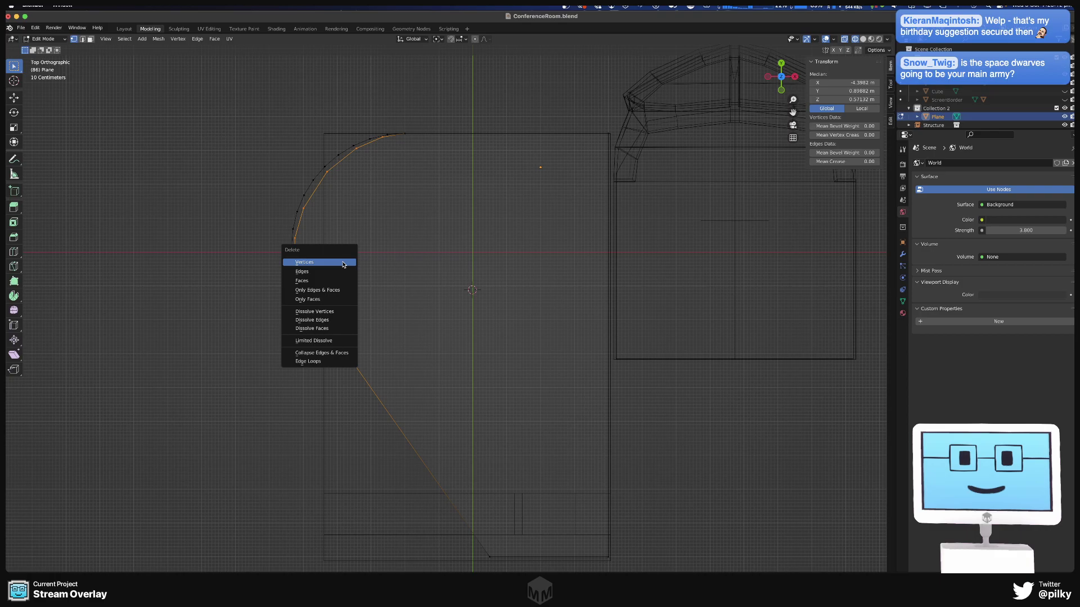
pyautogui.click(343, 263)
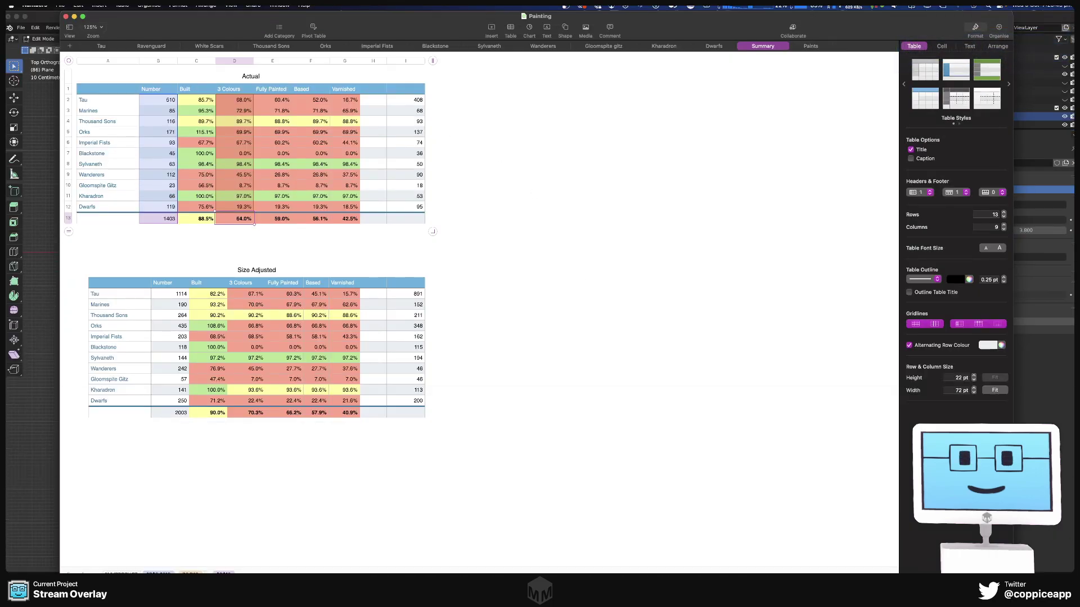
# - Switch to the Painting spreadsheet in Numbers and zoom its Summary sheet to 150% to read the army painting progress
pyautogui.click(92, 27)
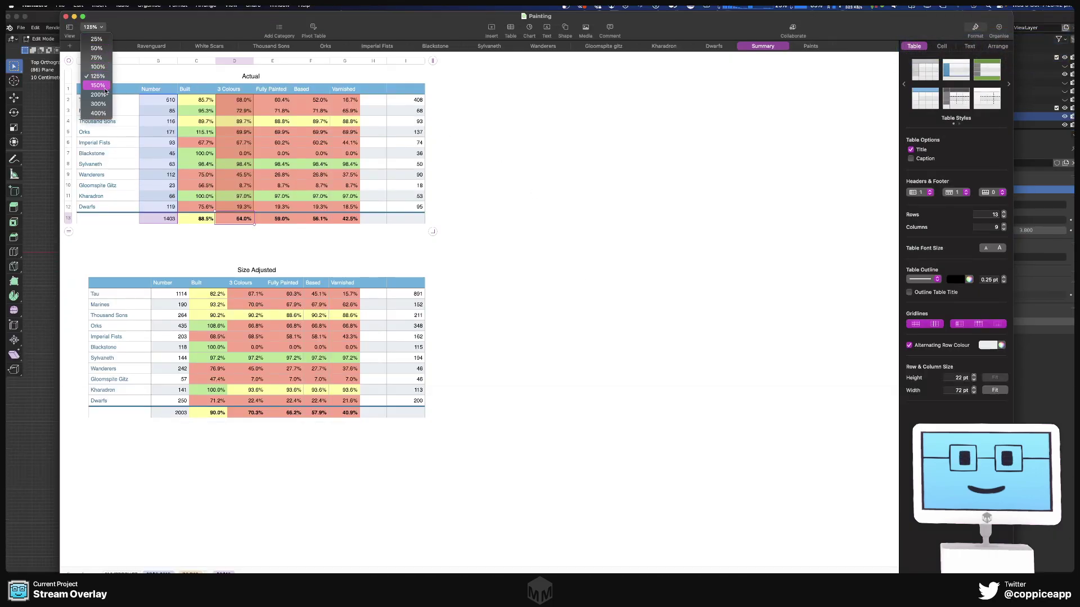
pyautogui.click(104, 87)
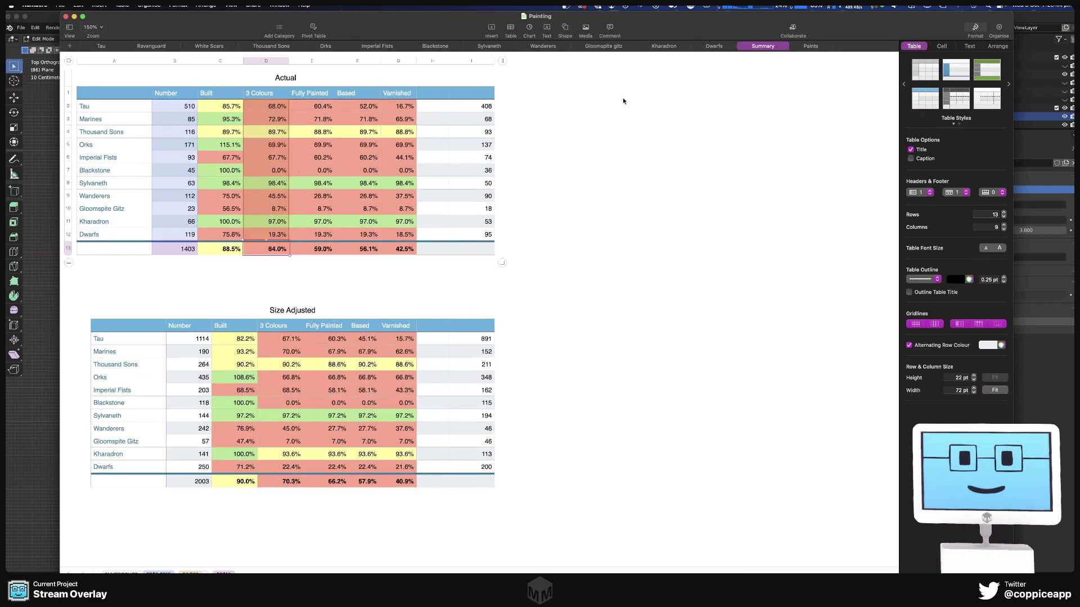
# - Review the painting progress on the Dwarfs, Kharadron, Gloomspite gitz, Wanderers, Sylvaneth and Blackstone sheets
pyautogui.click(582, 177)
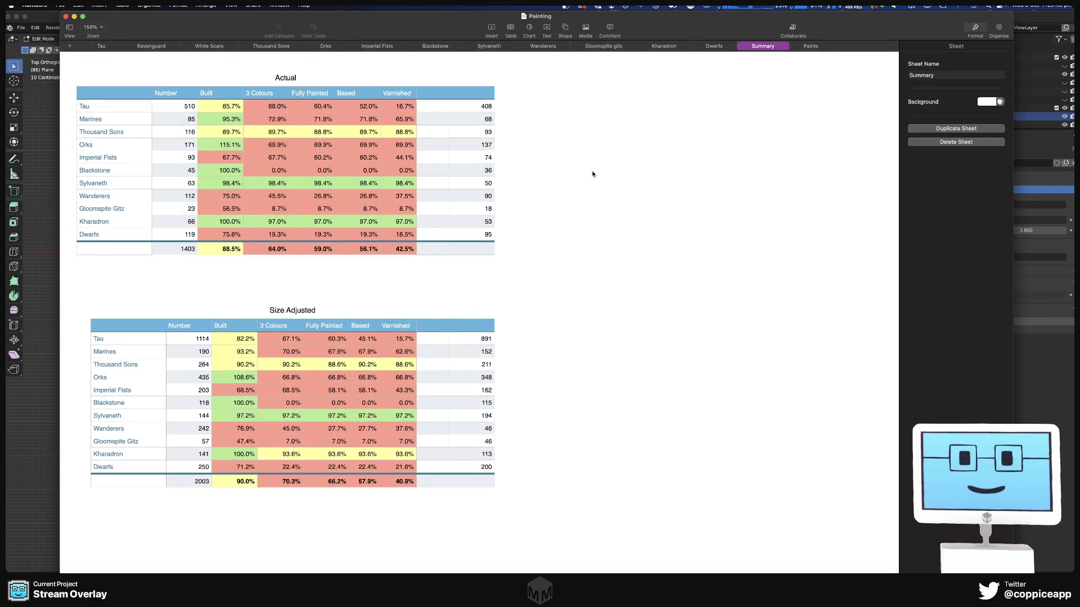
pyautogui.click(714, 49)
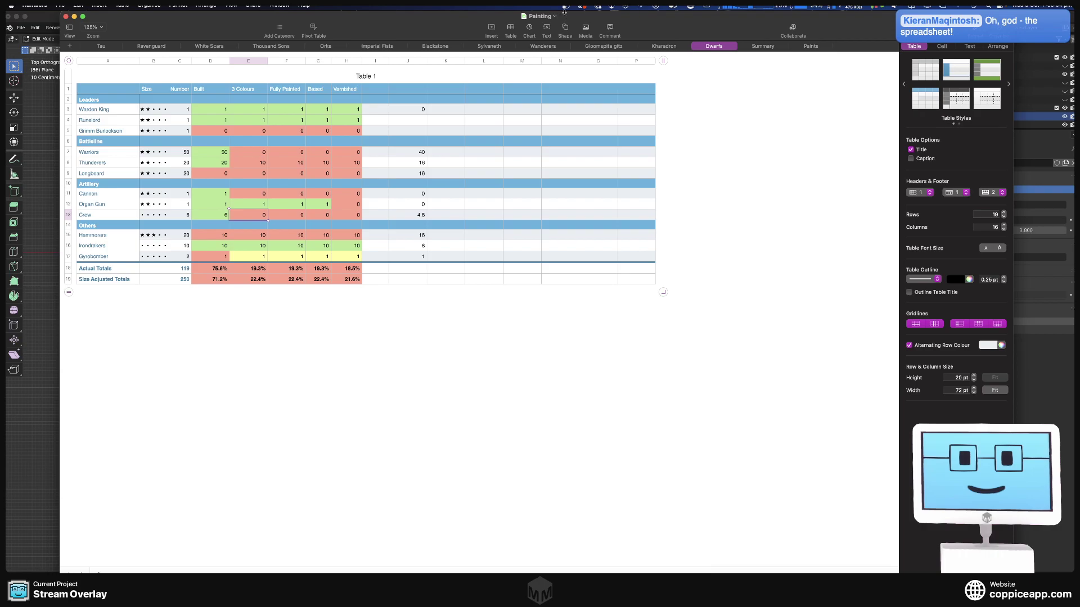
pyautogui.click(664, 47)
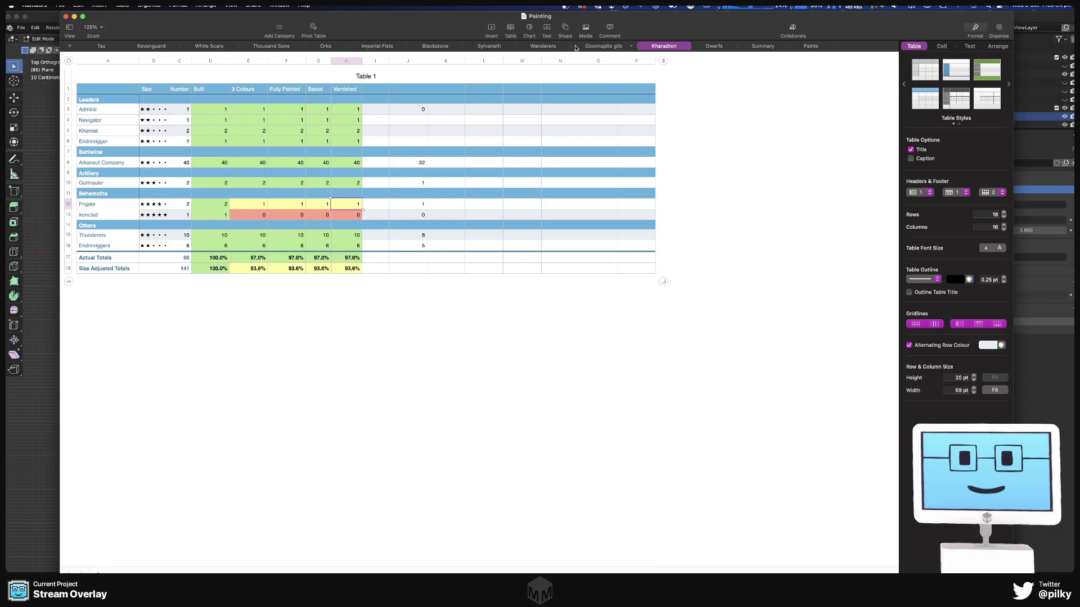
pyautogui.click(604, 46)
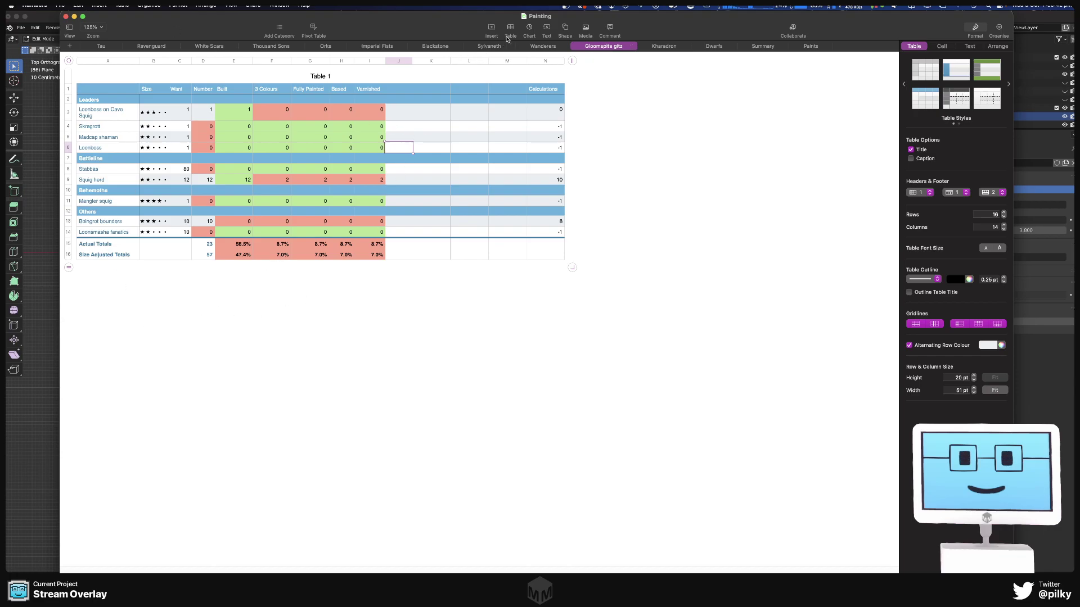
pyautogui.click(543, 46)
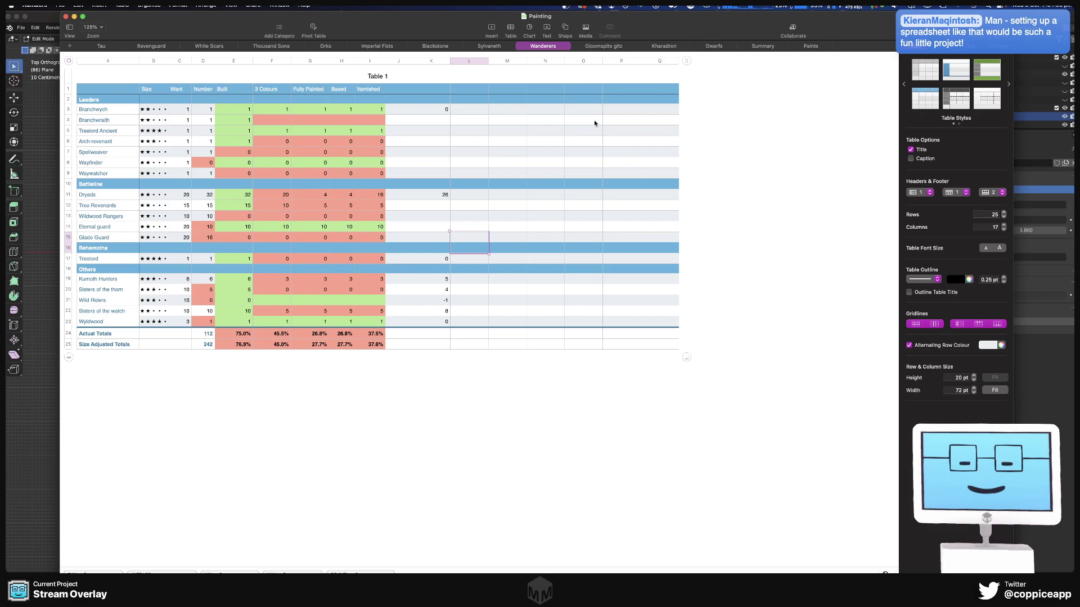
pyautogui.click(488, 46)
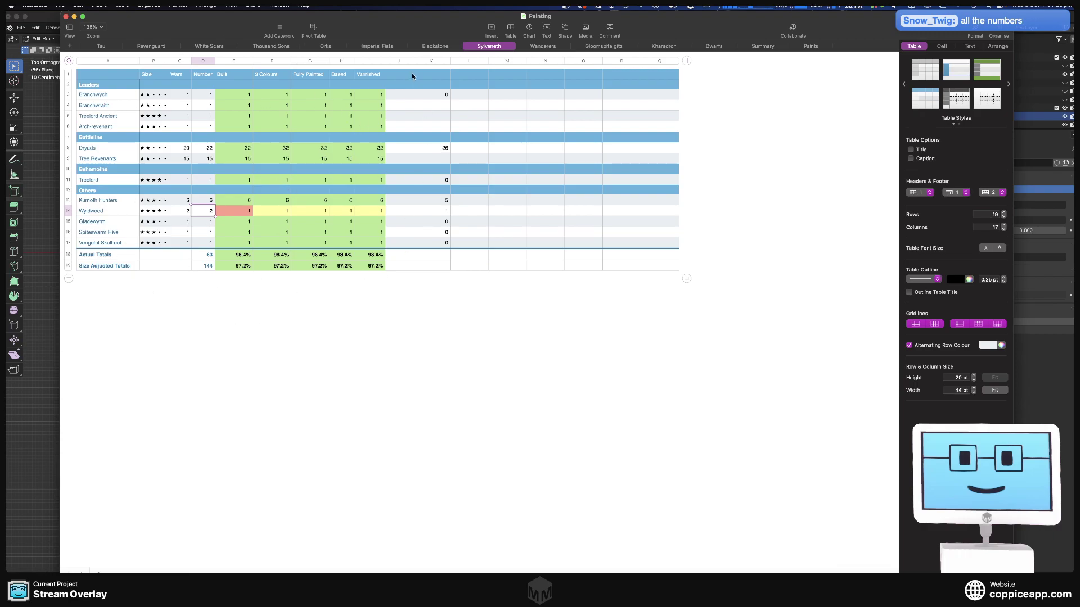
pyautogui.click(440, 45)
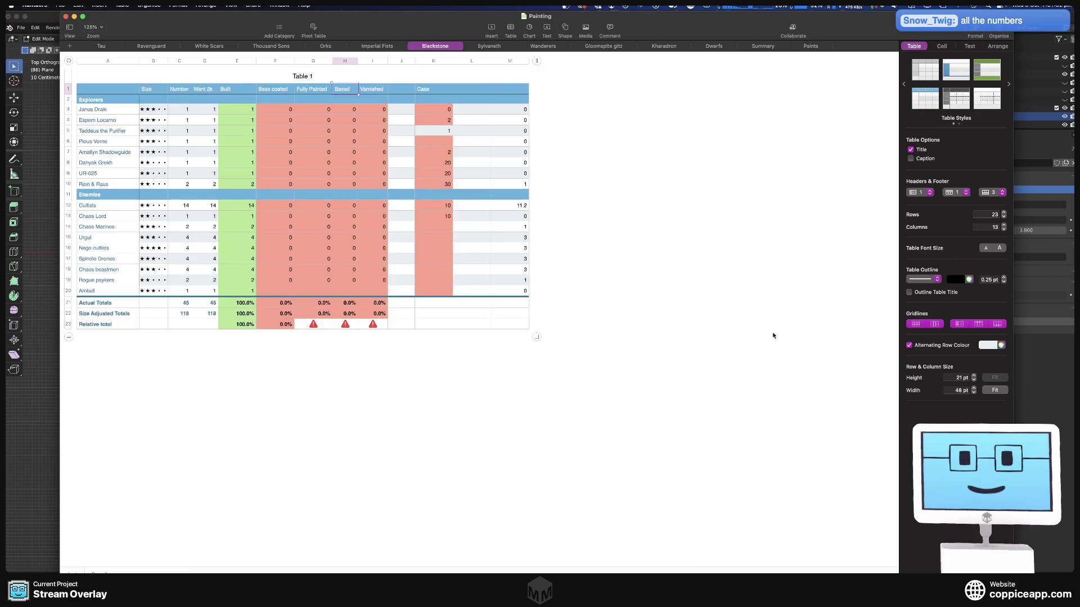
# - Examine the Imperial Fists sheet and its points total, compare it with the Blackstone sheet, and read the Orks sheet
pyautogui.click(367, 47)
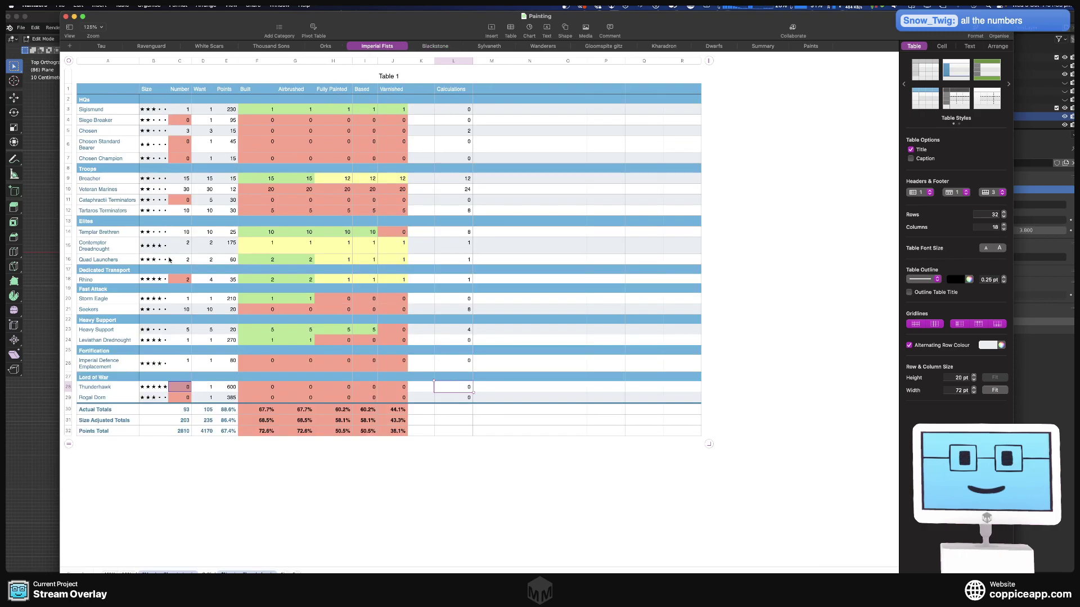
pyautogui.click(182, 431)
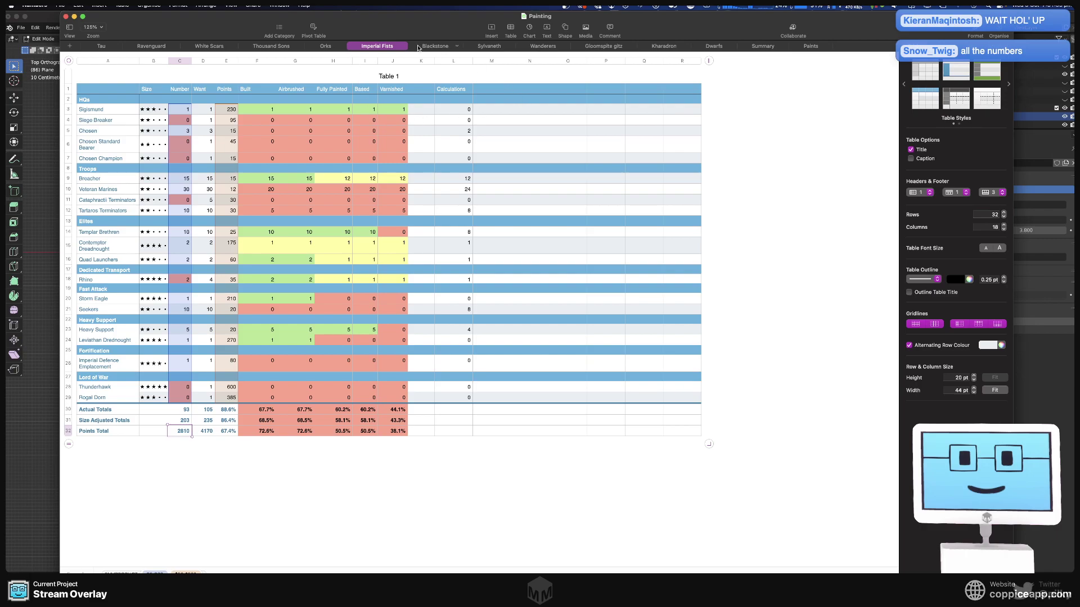
pyautogui.click(429, 458)
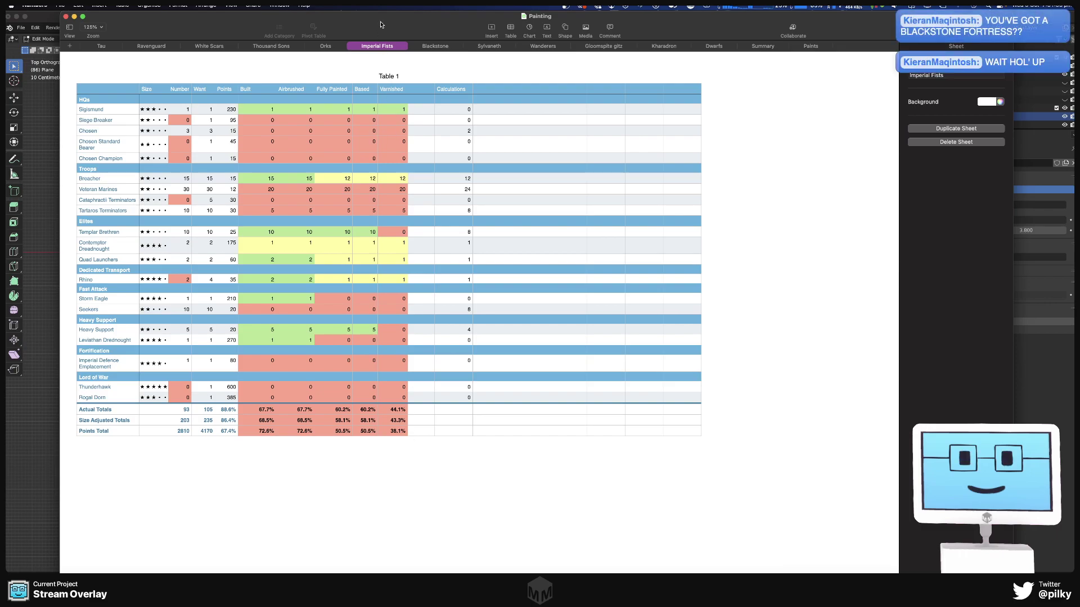
pyautogui.click(426, 46)
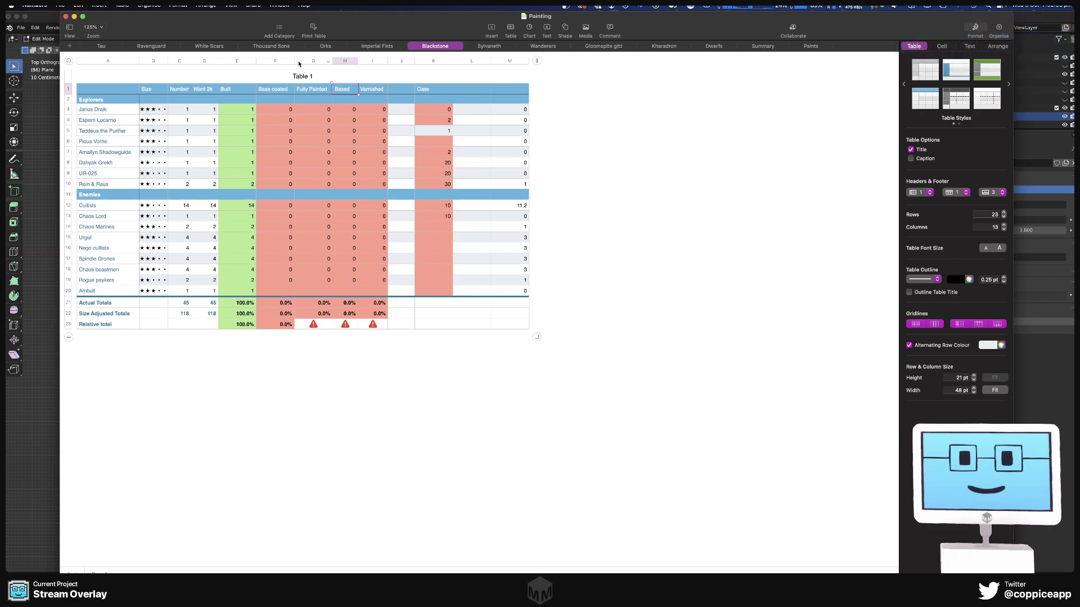
pyautogui.click(378, 49)
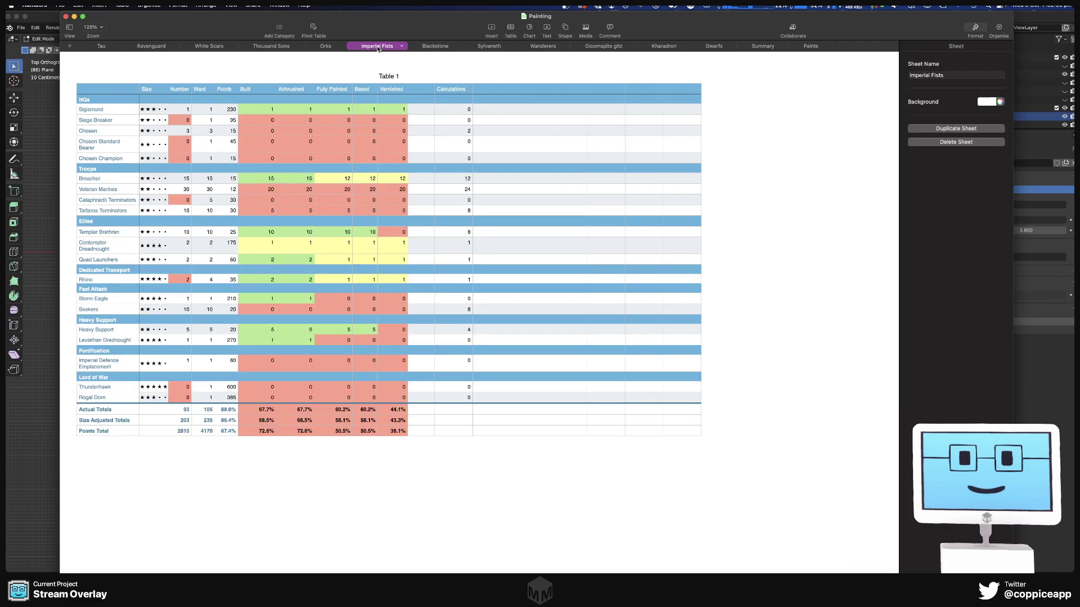
pyautogui.click(454, 46)
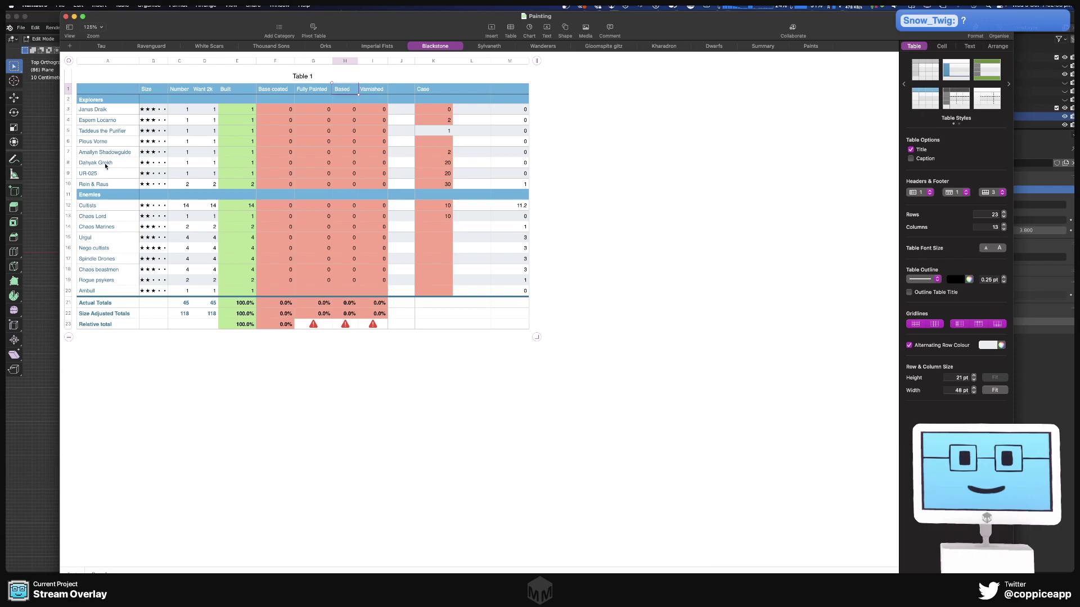
pyautogui.click(379, 46)
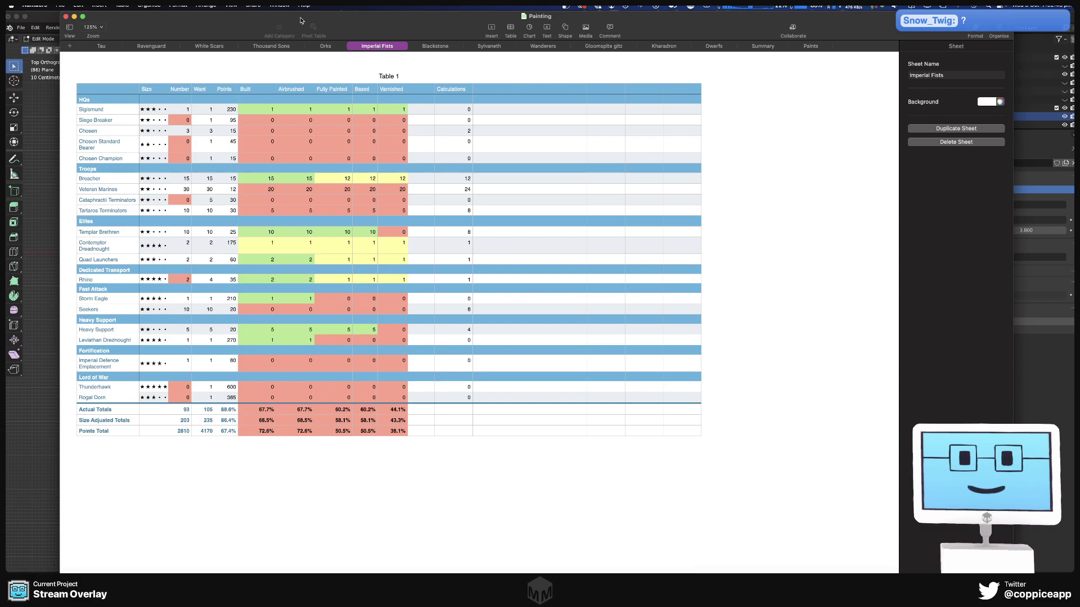
pyautogui.click(325, 47)
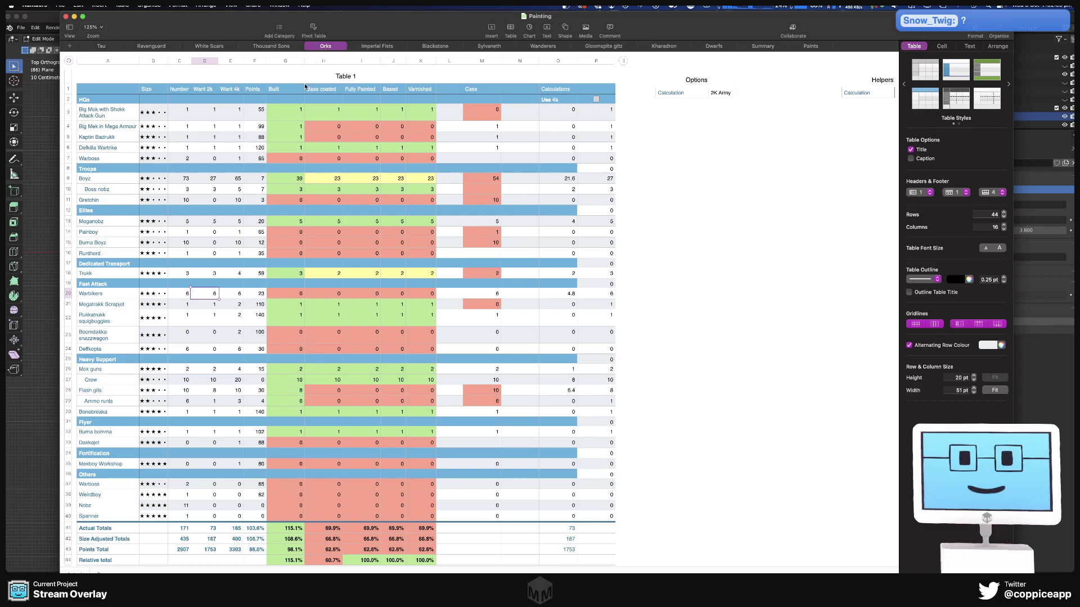
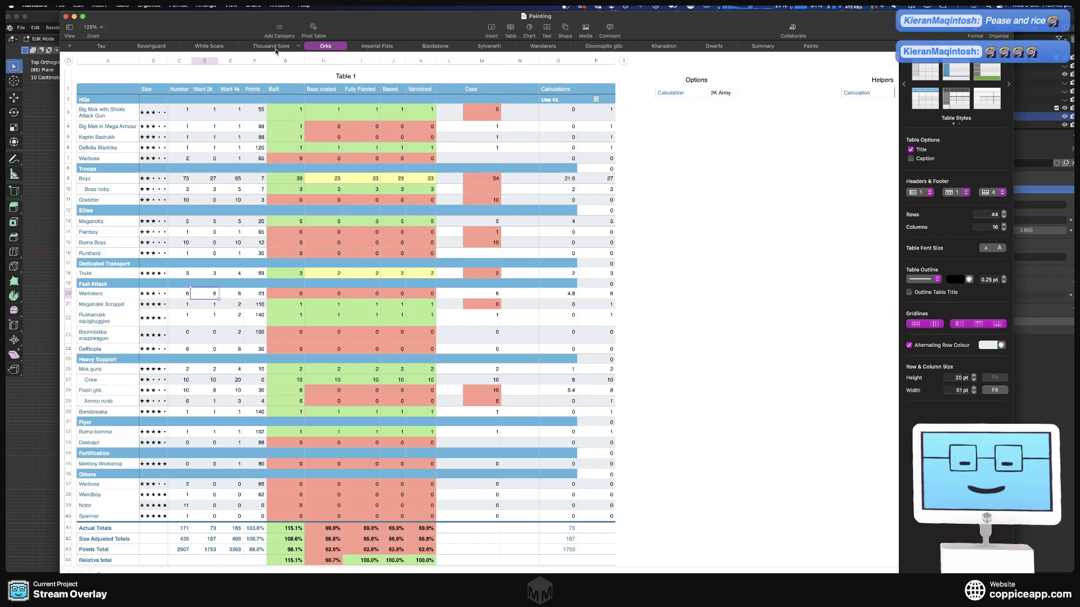
# - On the Thousand Sons sheet, set Magnus to 1 for Built, Base coated and Number
pyautogui.click(275, 48)
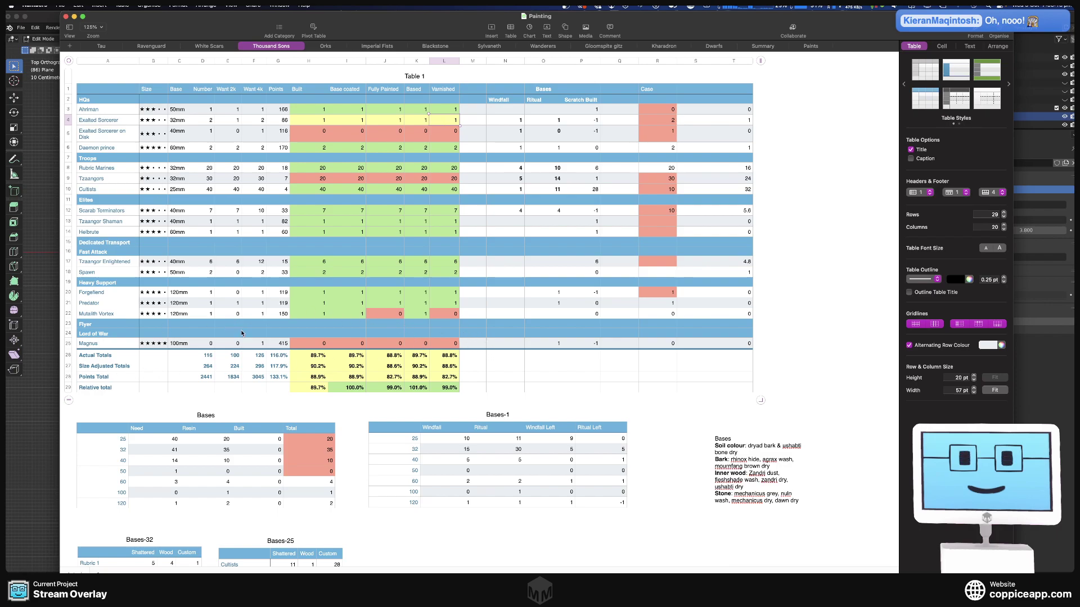
pyautogui.click(308, 344)
pyautogui.write('1')
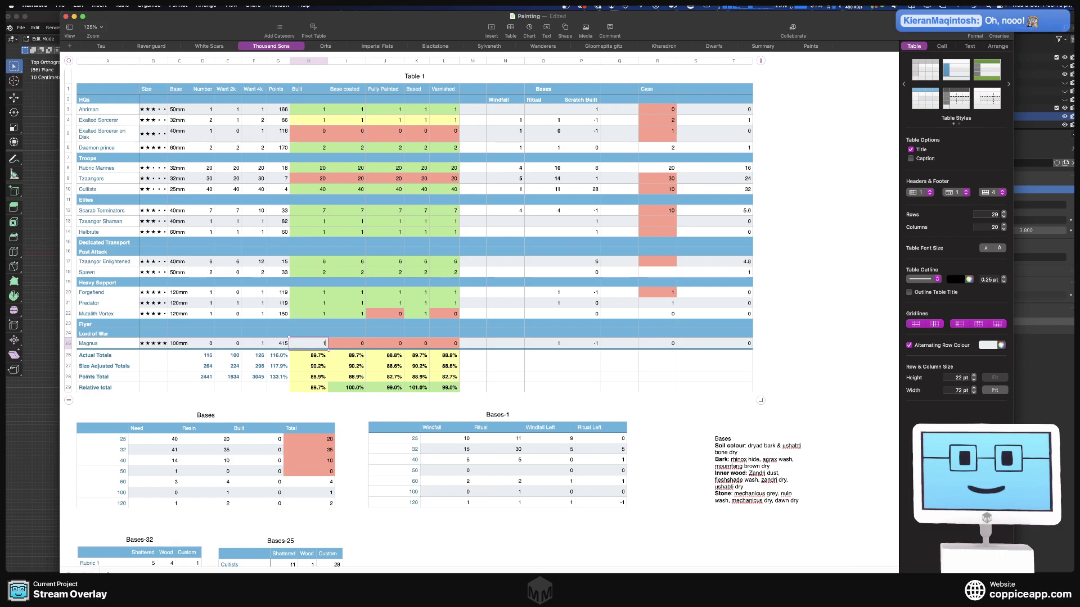
pyautogui.press('Tab')
pyautogui.write('1')
pyautogui.press('Tab')
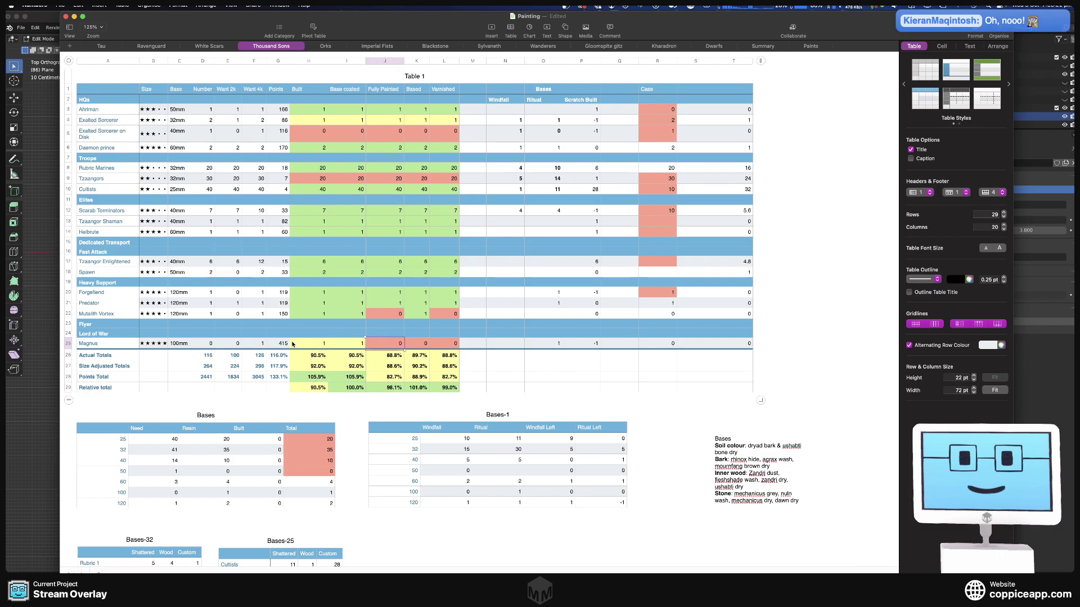
pyautogui.click(211, 348)
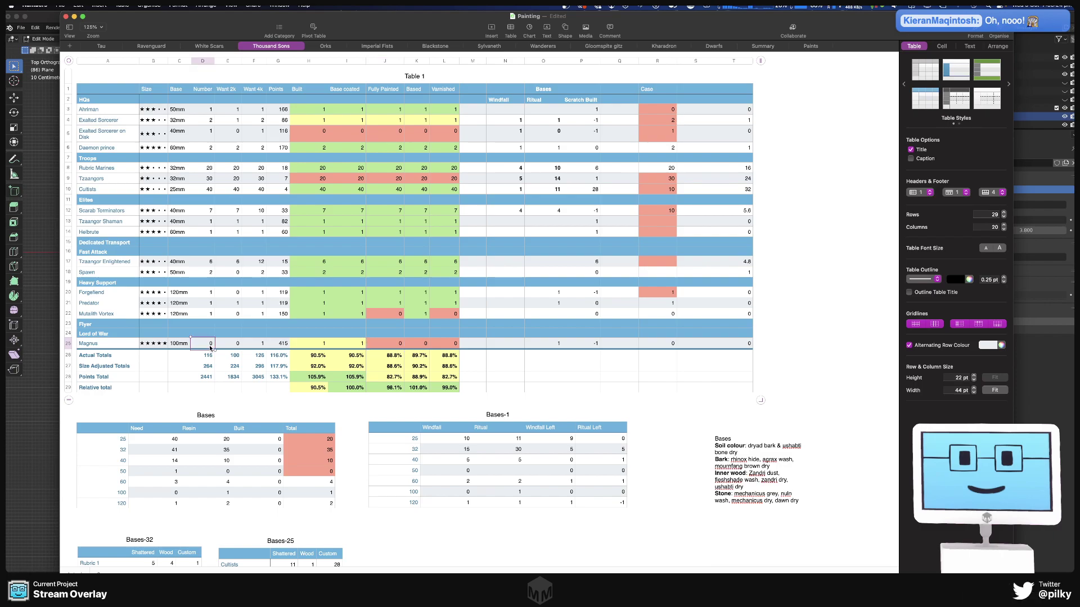
pyautogui.write('1')
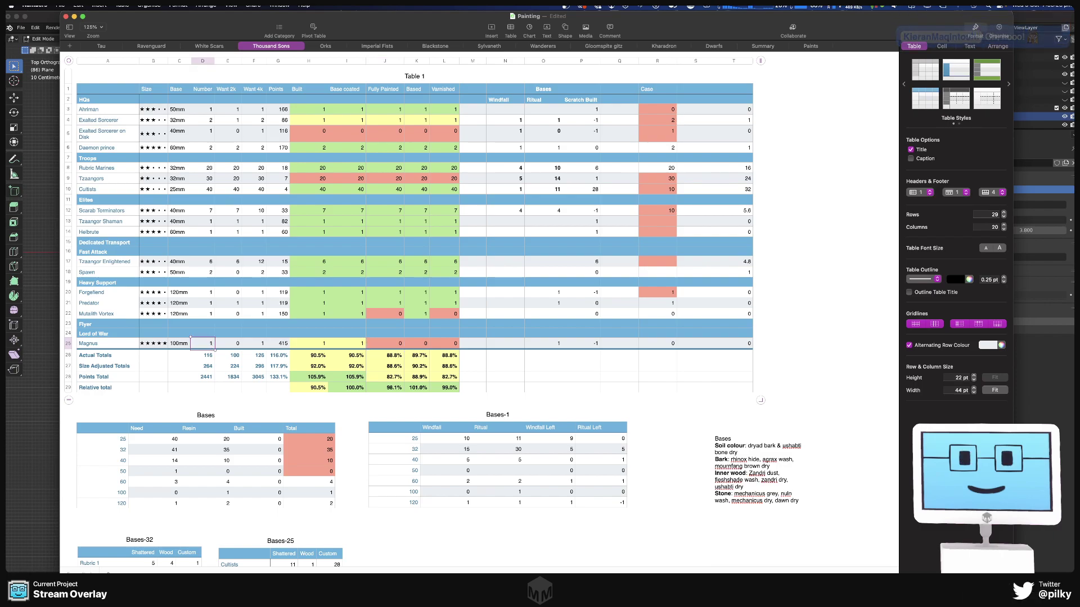
pyautogui.press('Tab')
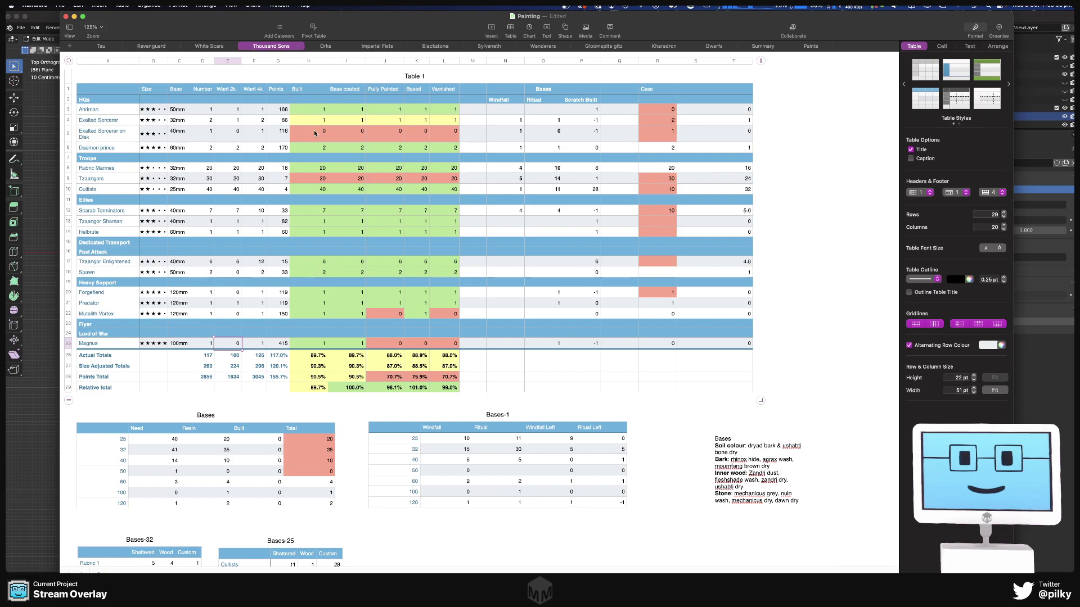
# - Compare the points totals on the White Scars, Ravenguard, Thousand Sons and Imperial Fists sheets
pyautogui.click(200, 47)
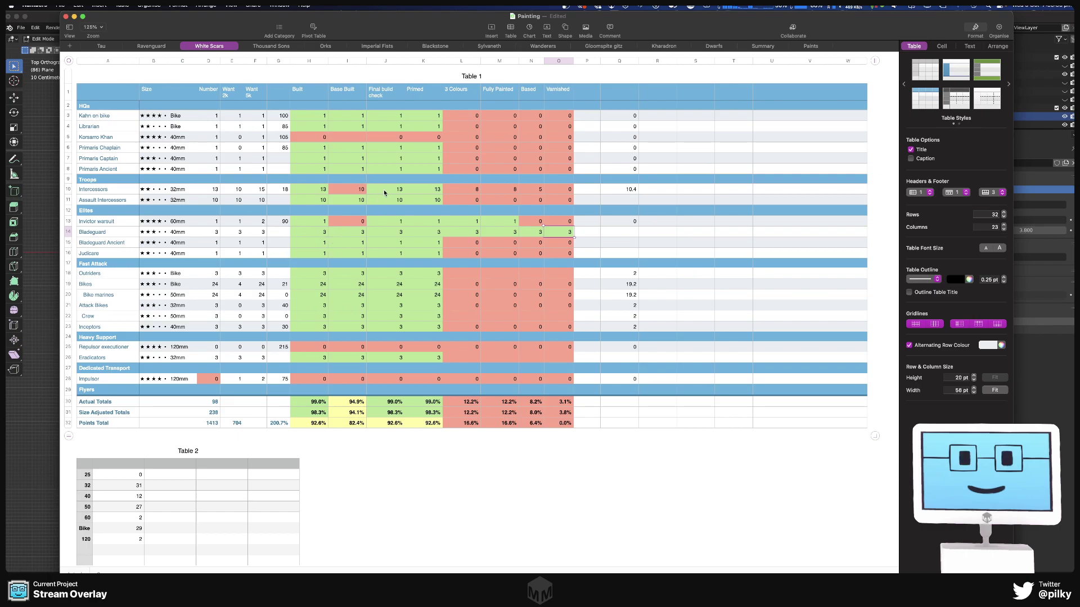
pyautogui.click(151, 46)
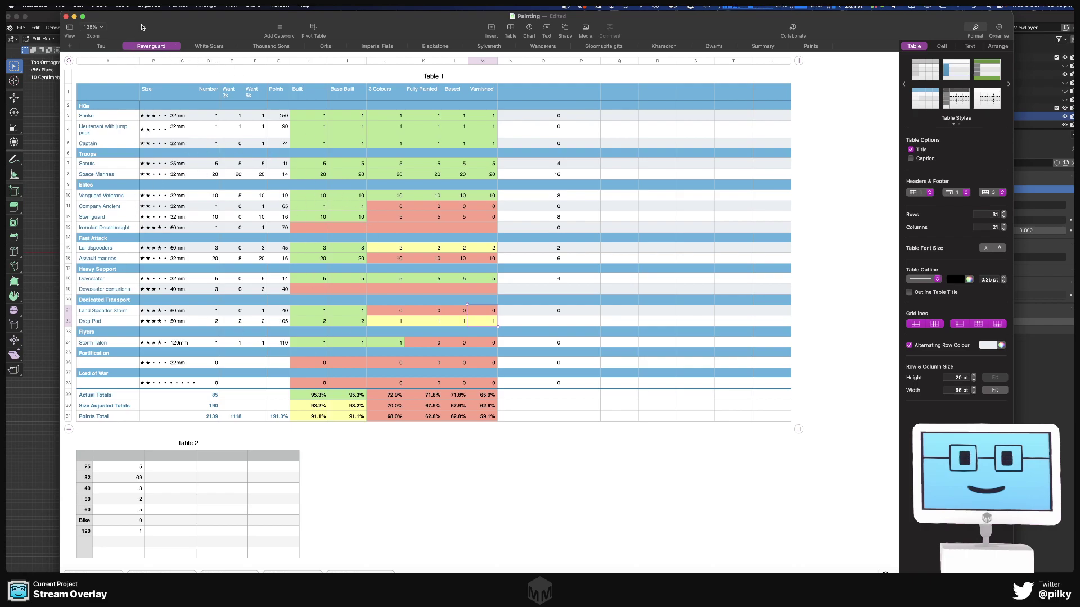
pyautogui.press('super+shift+bracketright')
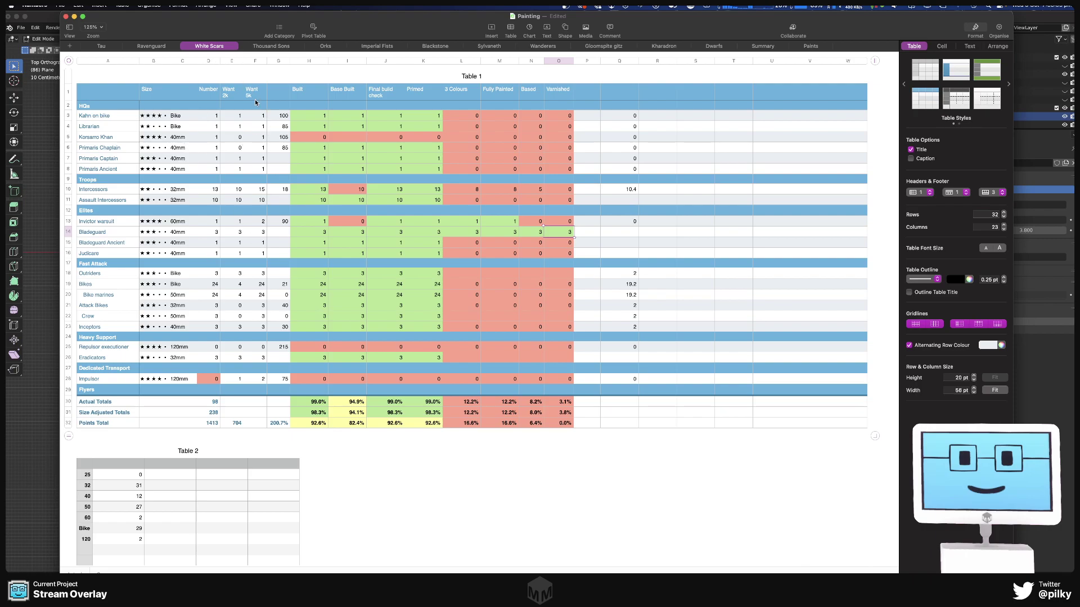
pyautogui.click(271, 46)
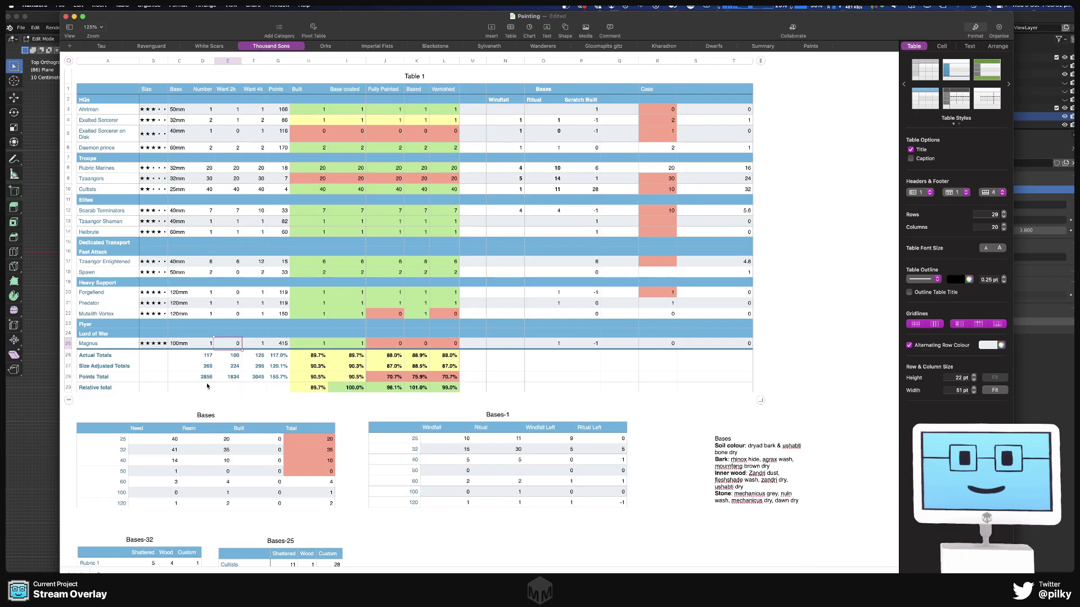
pyautogui.click(202, 45)
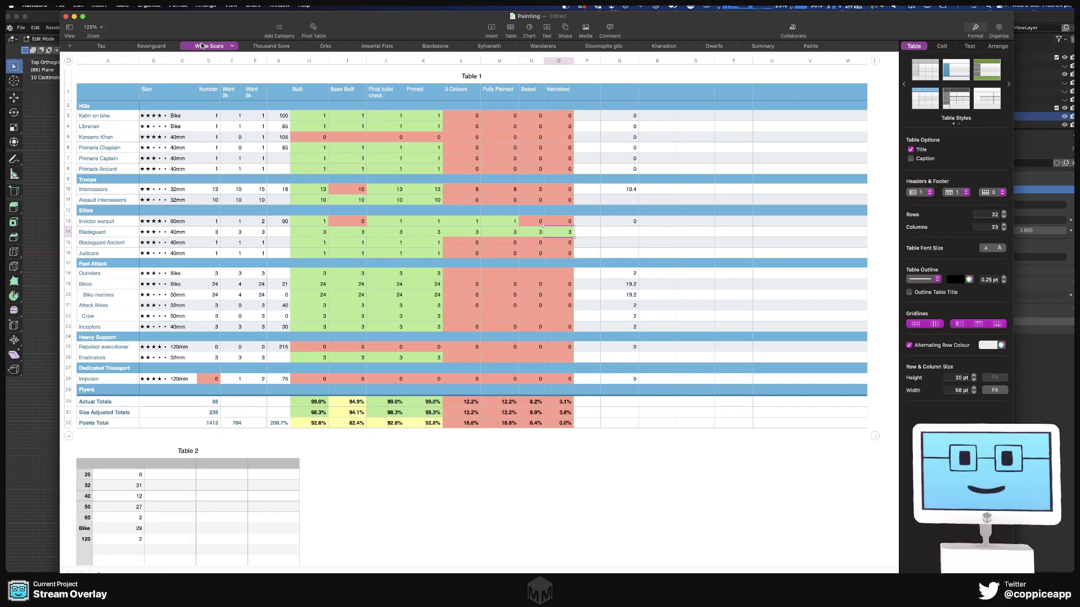
pyautogui.click(213, 423)
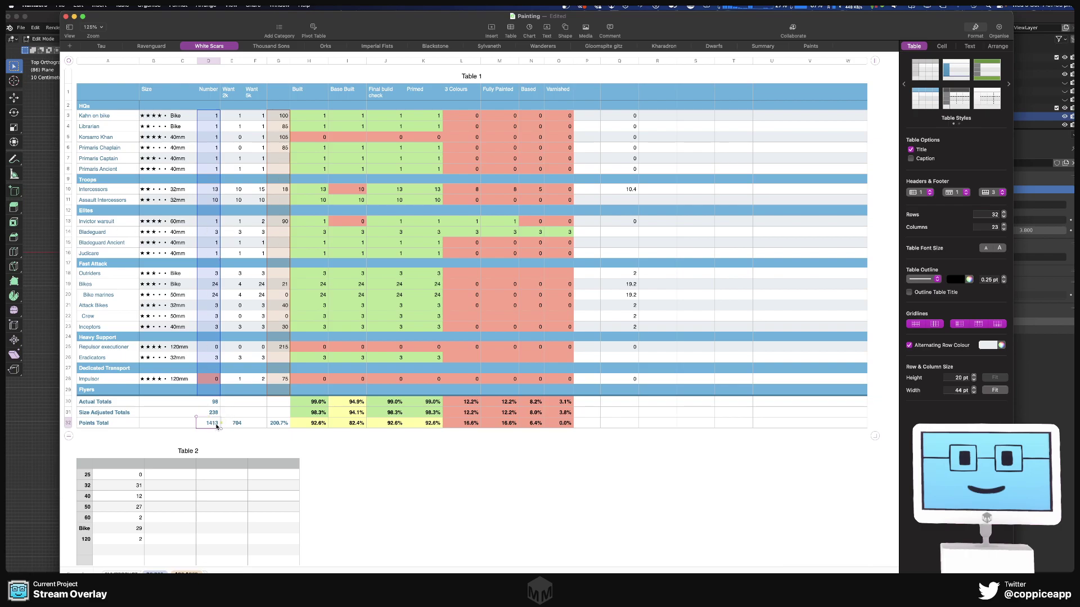
pyautogui.click(160, 47)
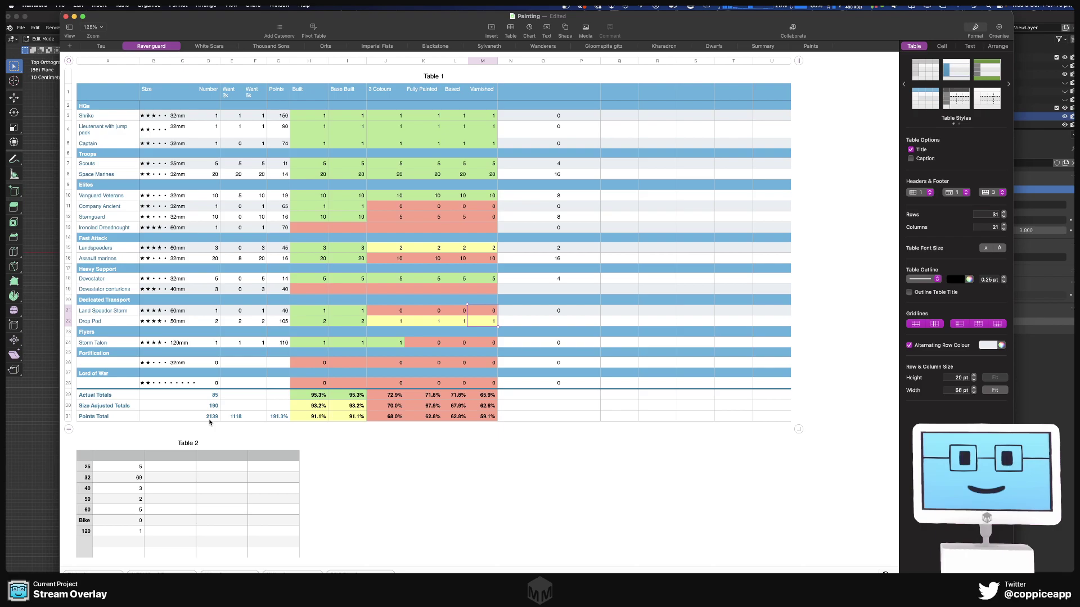
pyautogui.click(377, 45)
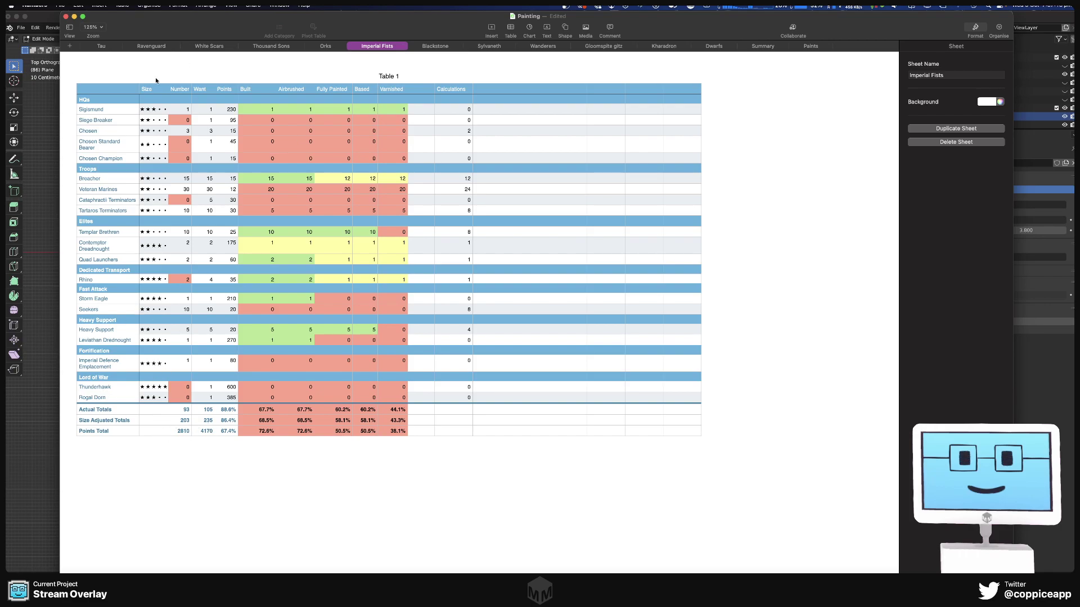
pyautogui.click(136, 47)
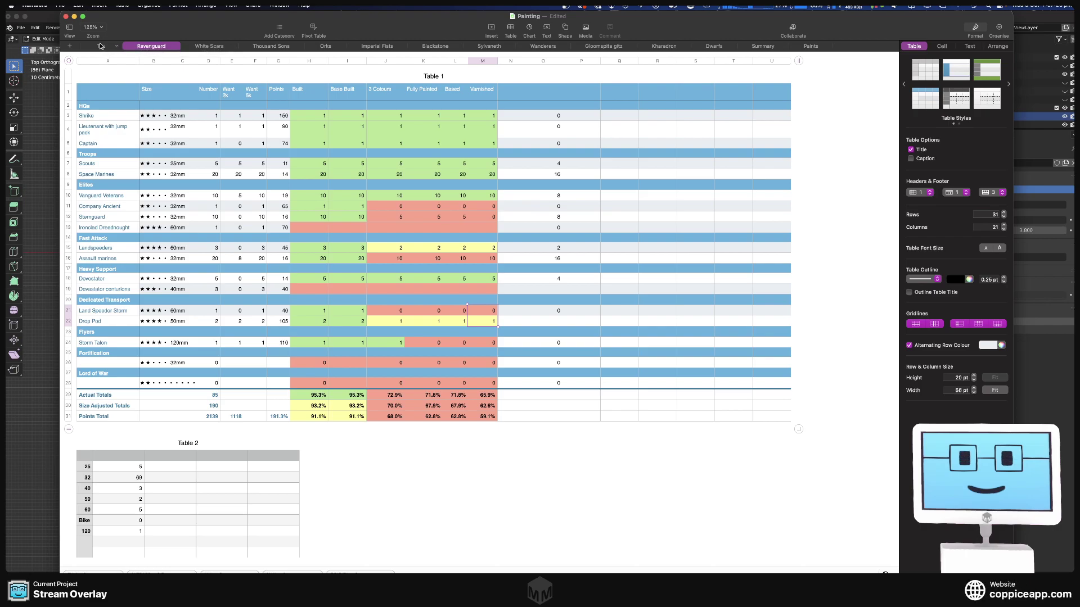
# - Inspect the Tau sheet's points total in its footer and the number of XV8s under Elites
pyautogui.click(103, 47)
pyautogui.scroll(-2, 221, 194)
pyautogui.scroll(-1, 221, 194)
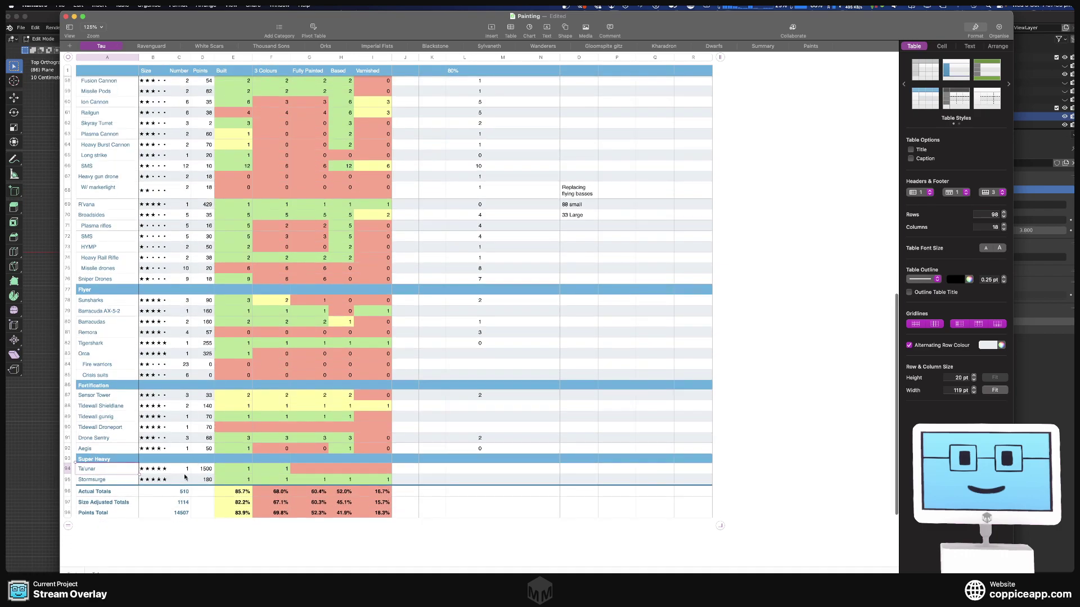
pyautogui.click(186, 513)
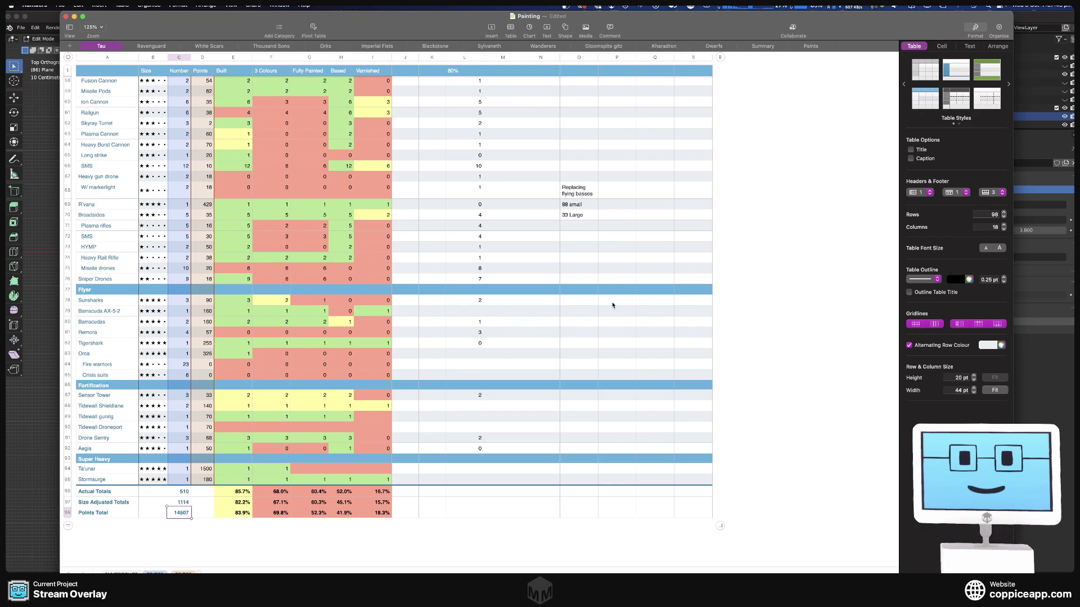
pyautogui.scroll(15, 219, 281)
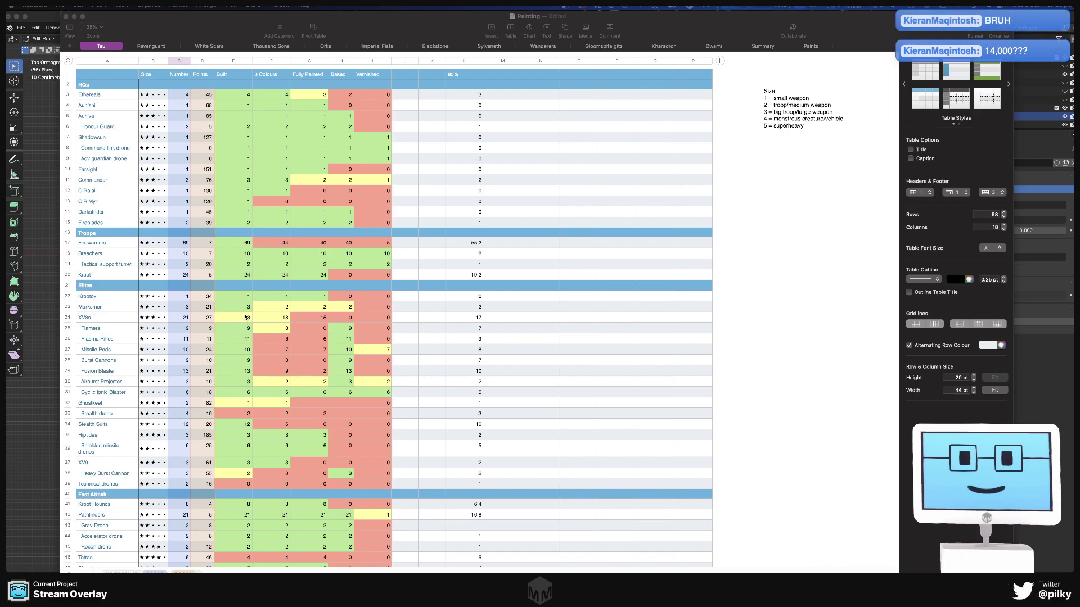
pyautogui.click(180, 318)
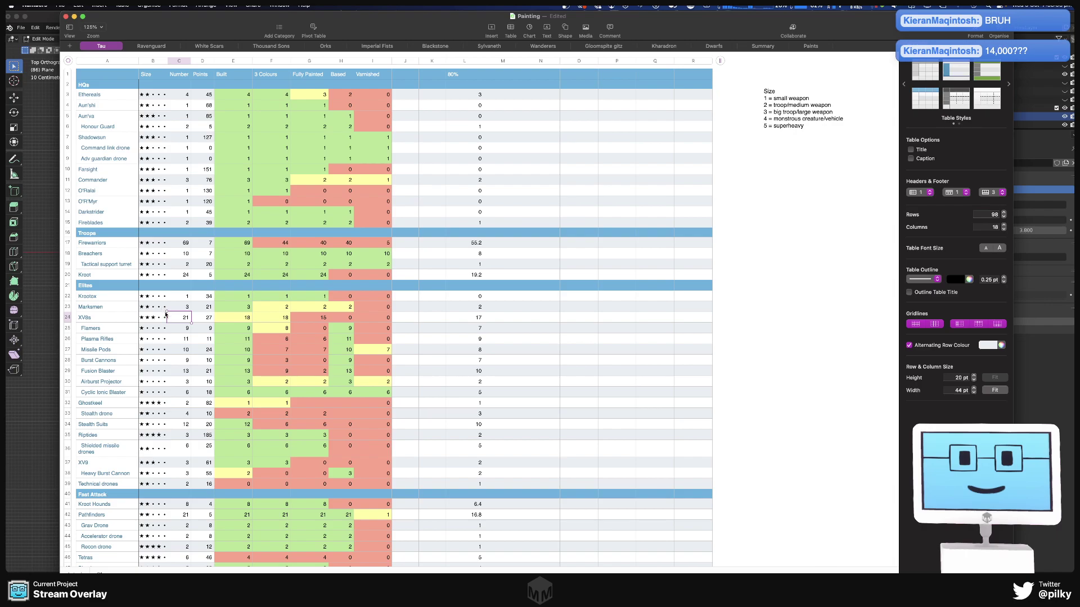
# - On the Tau sheet, check the Number entries for Firewarriors and Kroot under Troops and XV8s under Elites
pyautogui.click(181, 244)
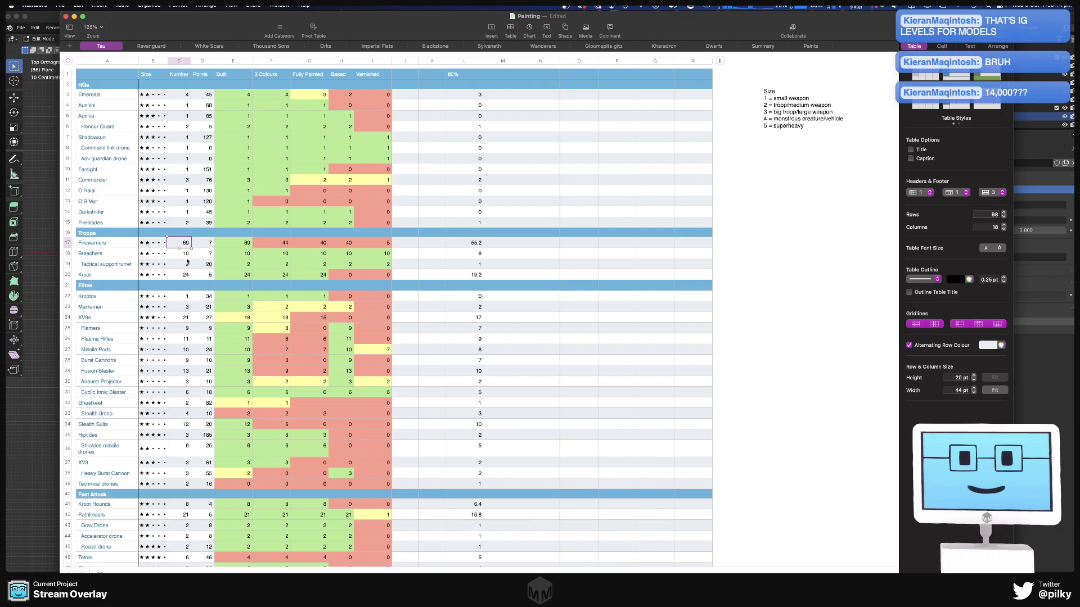
pyautogui.click(183, 278)
pyautogui.scroll(-3, 168, 279)
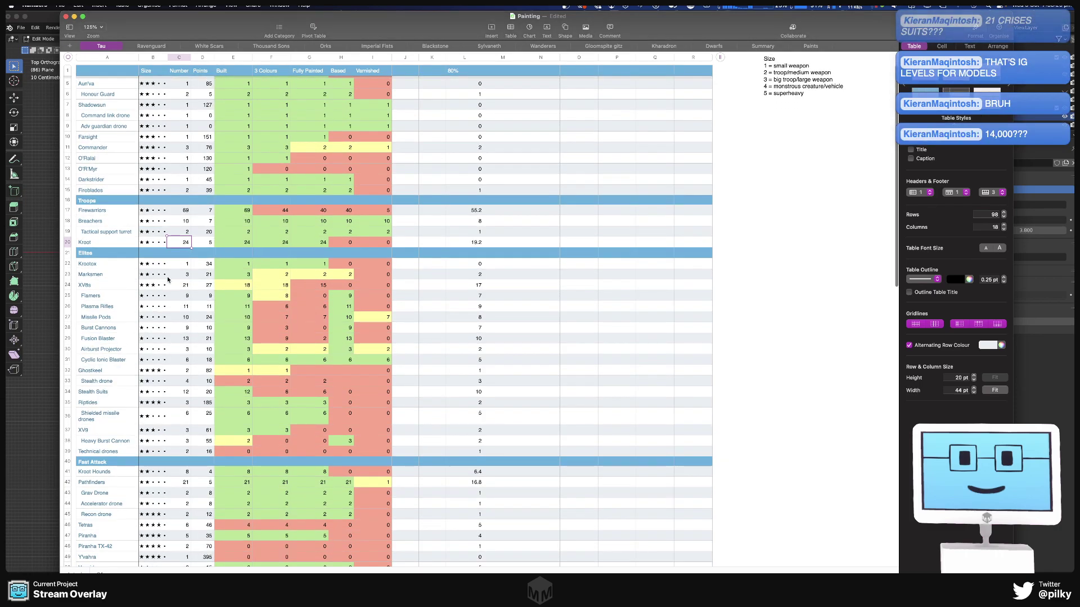
pyautogui.scroll(-1, 168, 279)
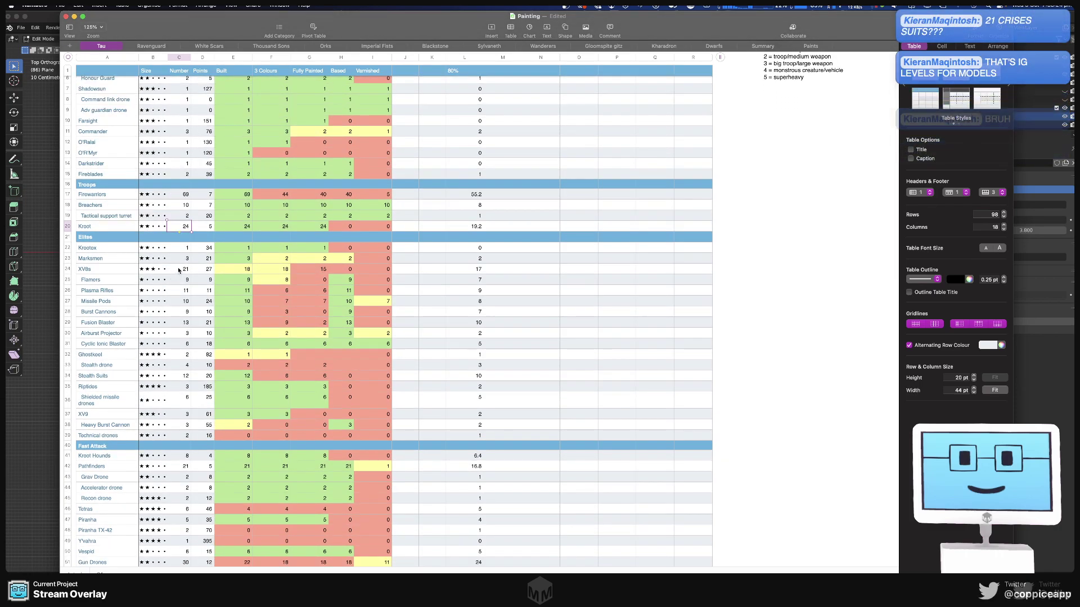
pyautogui.click(178, 270)
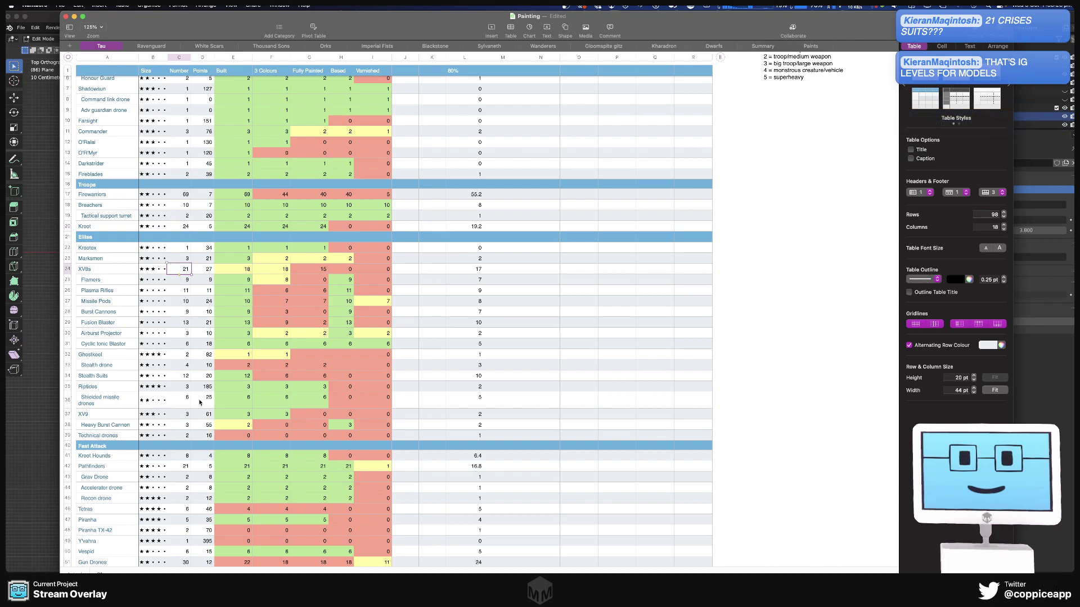
# - Check the Number entries for Pathfinders under Fast Attack and Hammerheads under Heavy Support
pyautogui.scroll(-3, 199, 391)
pyautogui.click(185, 418)
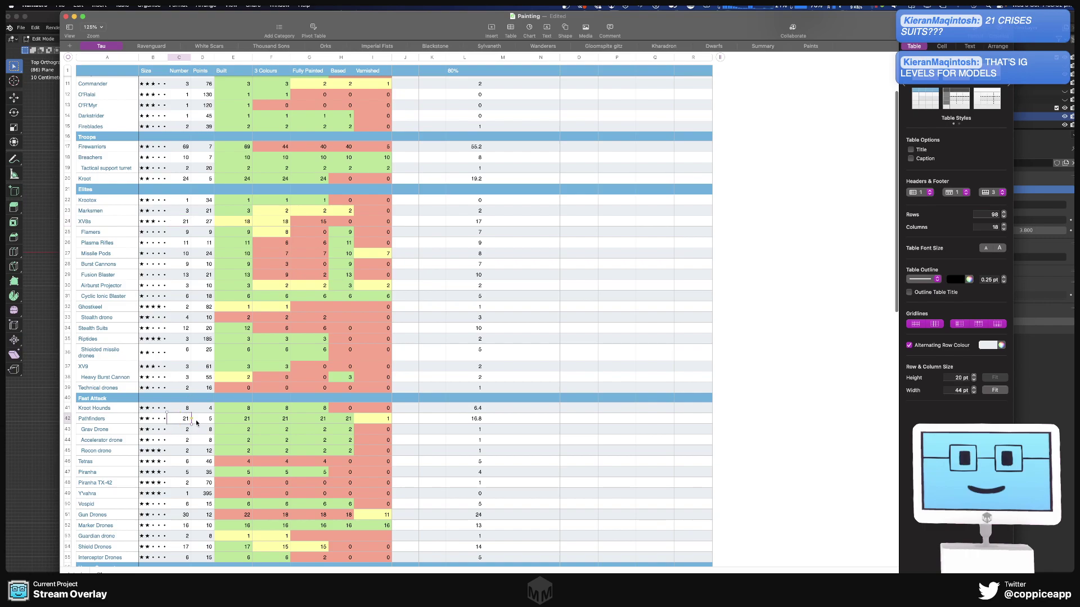
pyautogui.scroll(-3, 189, 420)
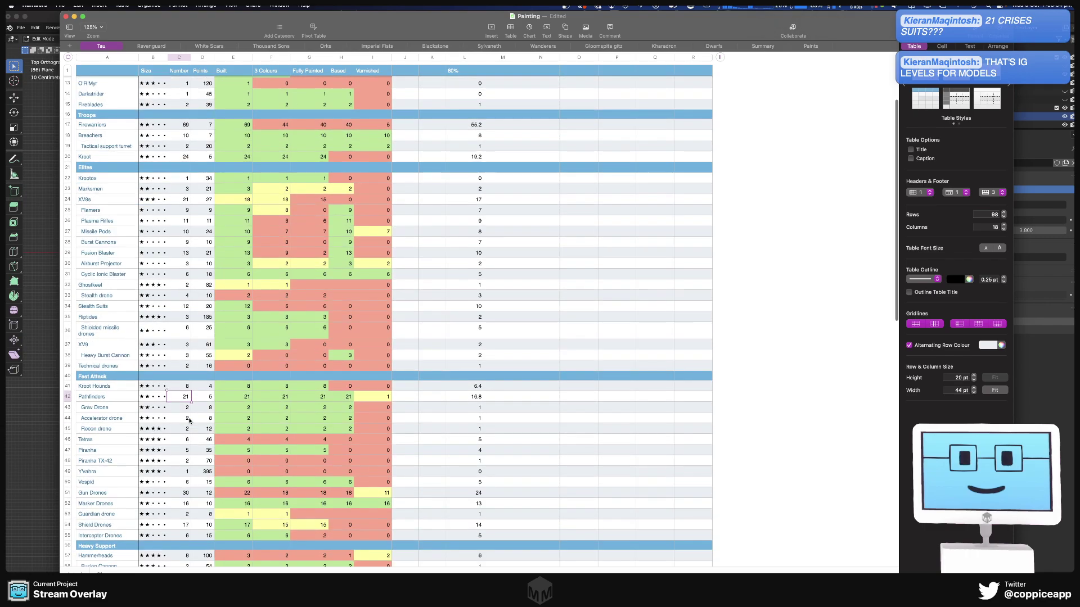
pyautogui.scroll(-7, 189, 419)
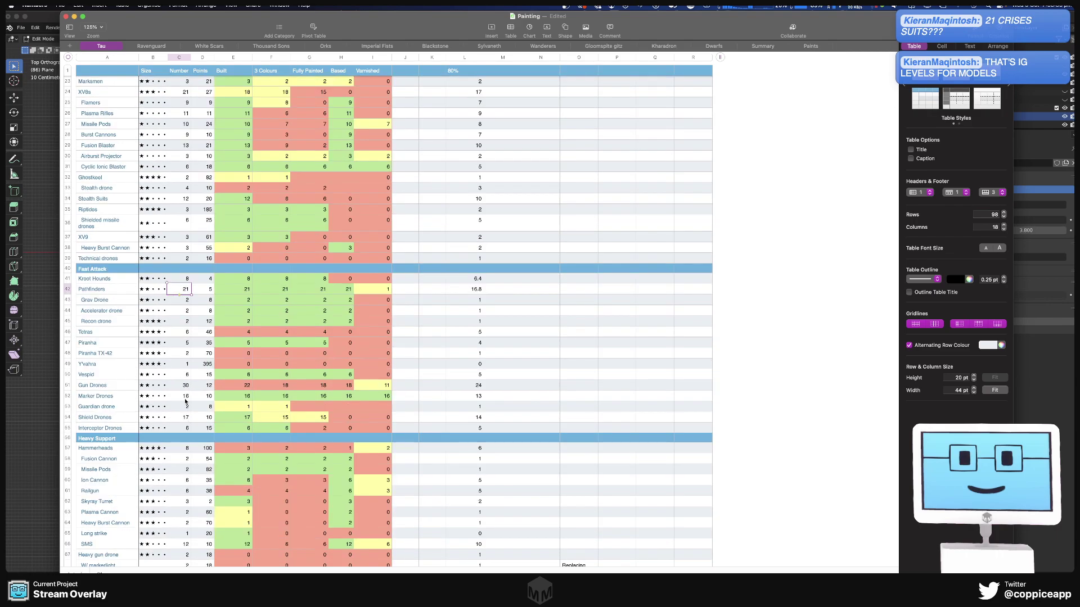
pyautogui.scroll(-5, 185, 419)
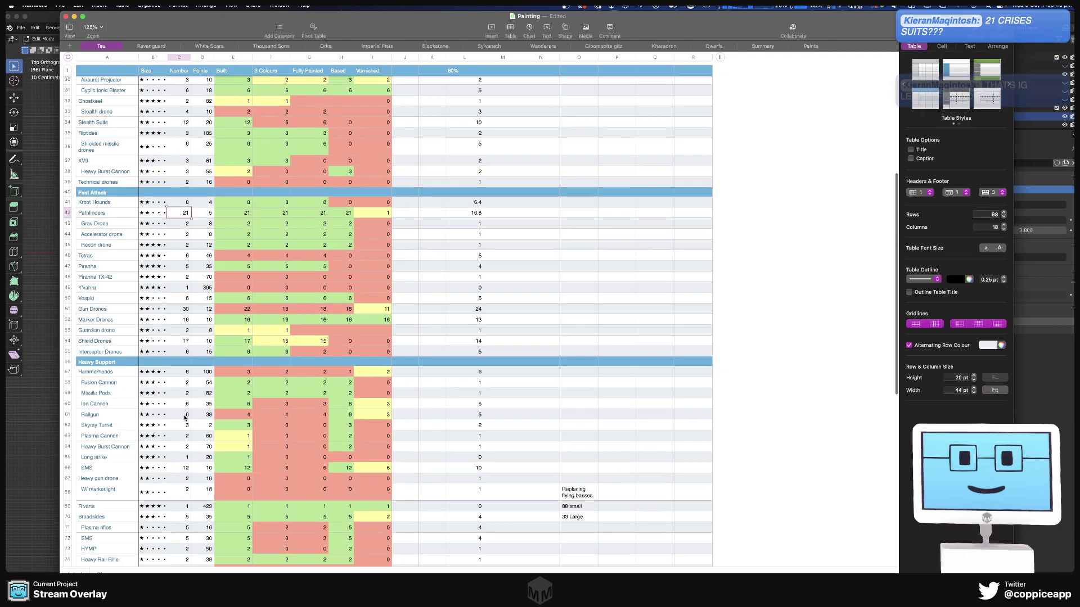
pyautogui.click(185, 375)
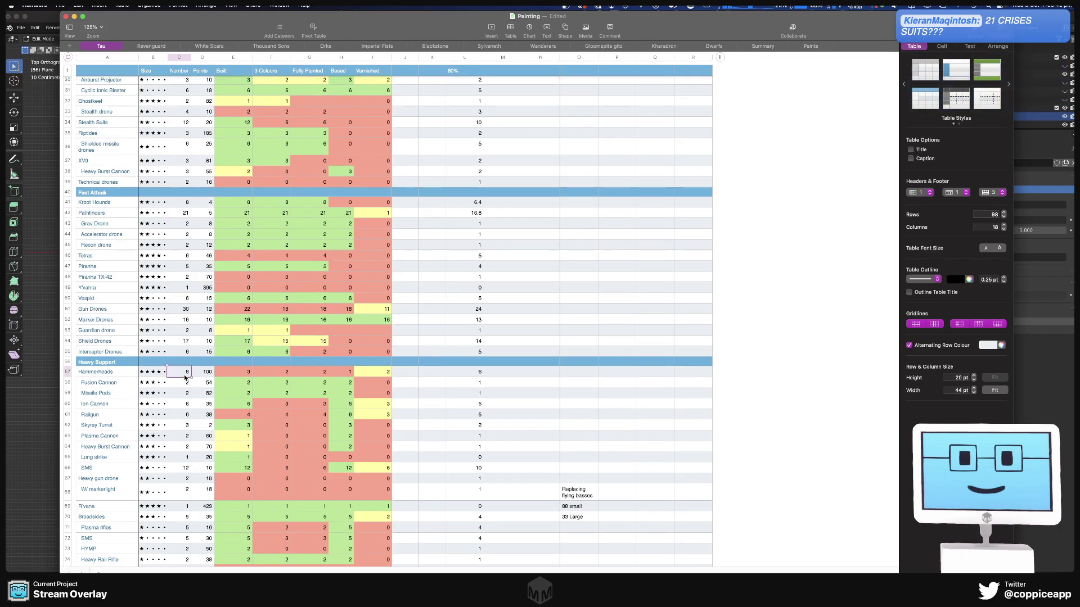
pyautogui.scroll(-2, 187, 443)
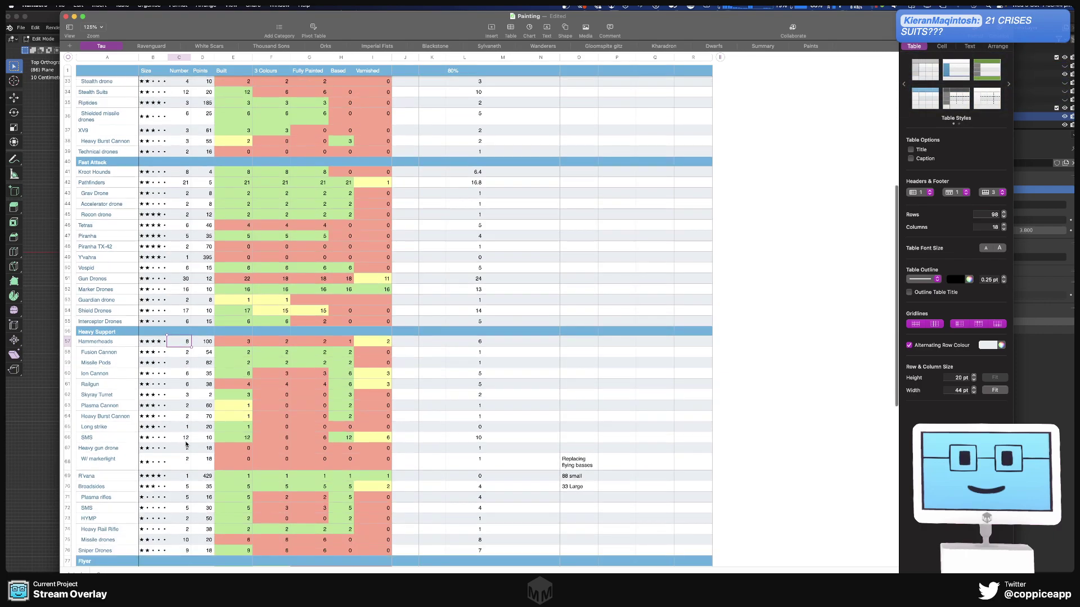
pyautogui.scroll(1, 174, 461)
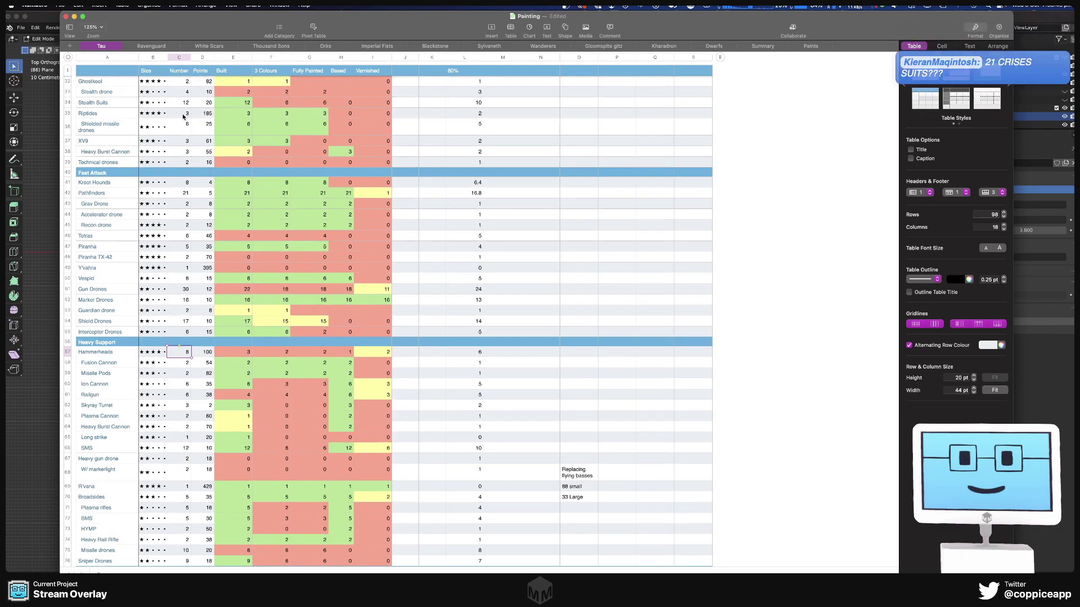
# - Compare the Number entries for the Riptides, R'varna and Y'vahra battlesuits
pyautogui.click(182, 115)
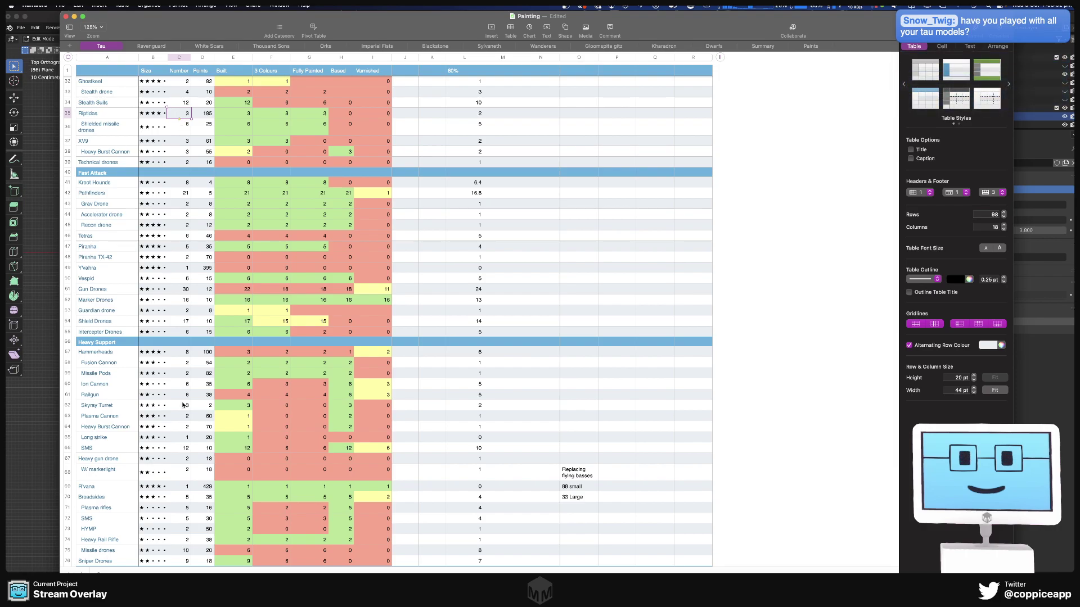
pyautogui.click(179, 487)
pyautogui.click(178, 268)
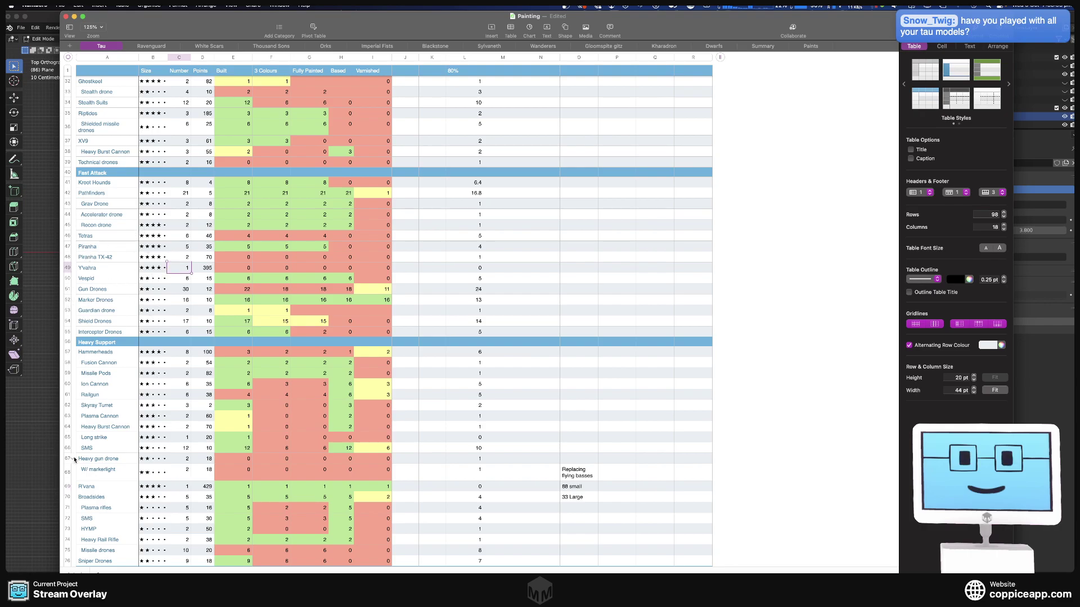
# - Examine the Barracuda AX-5-2, Tigershark and Orca rows in the Flyer section and the Ta'unar row under Super Heavy
pyautogui.scroll(-1, 129, 453)
pyautogui.scroll(-5, 129, 453)
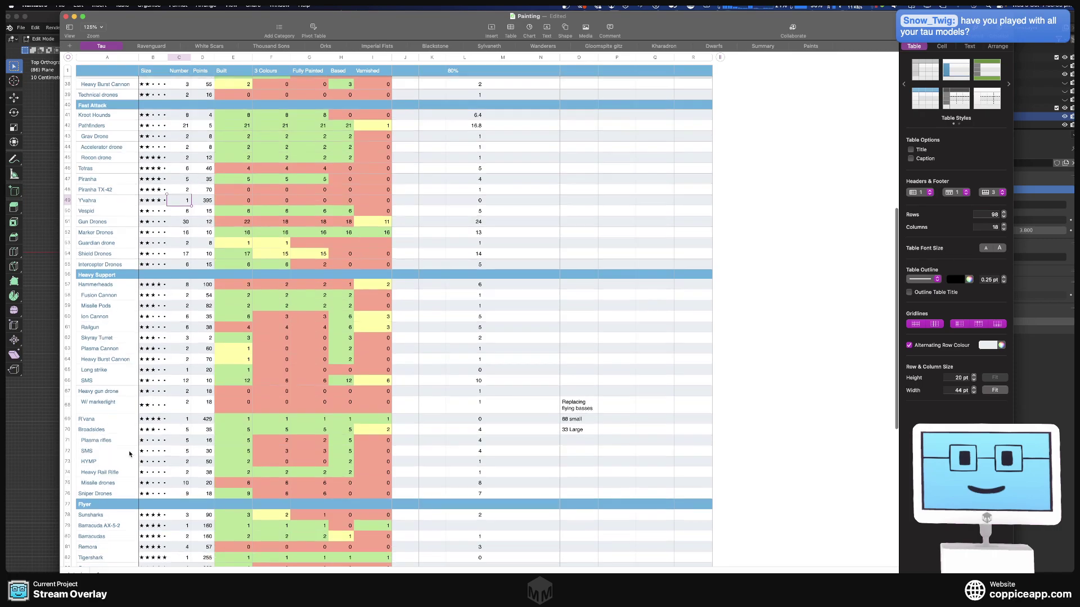
pyautogui.scroll(-2, 129, 453)
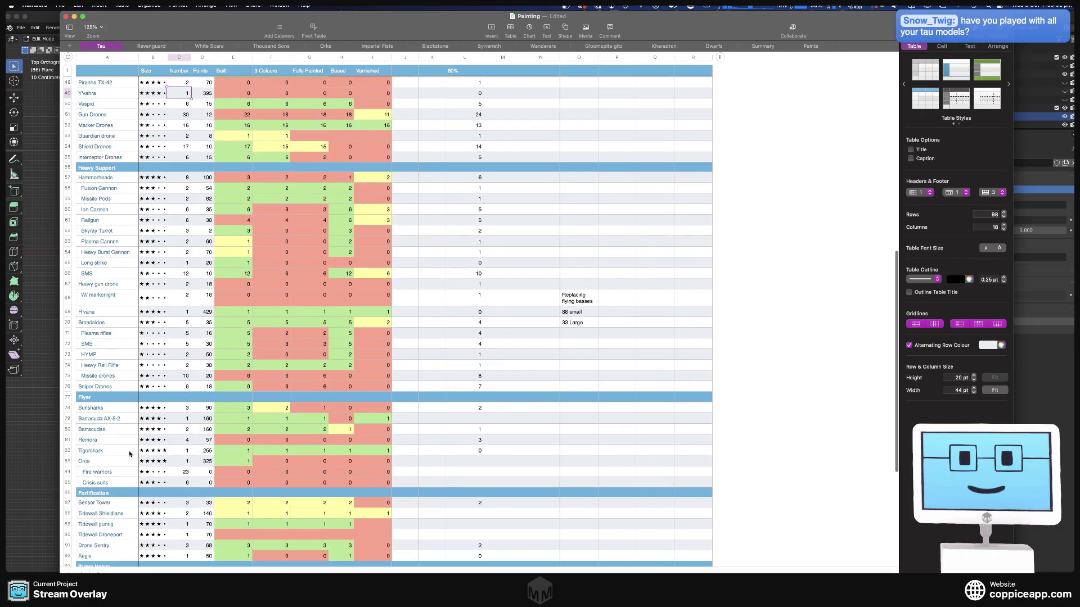
pyautogui.click(95, 459)
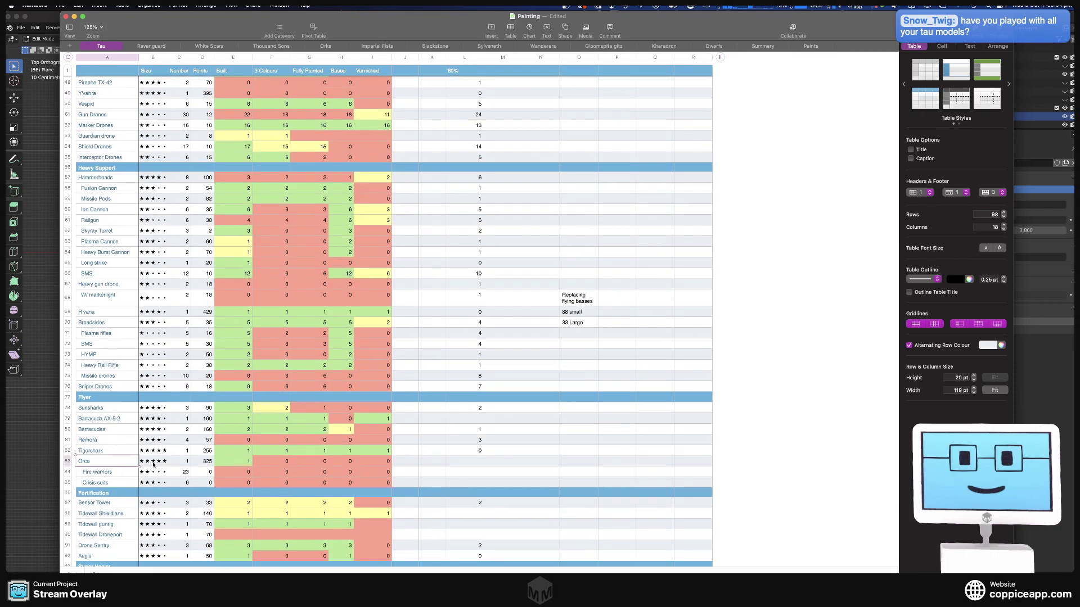
pyautogui.scroll(-3, 153, 464)
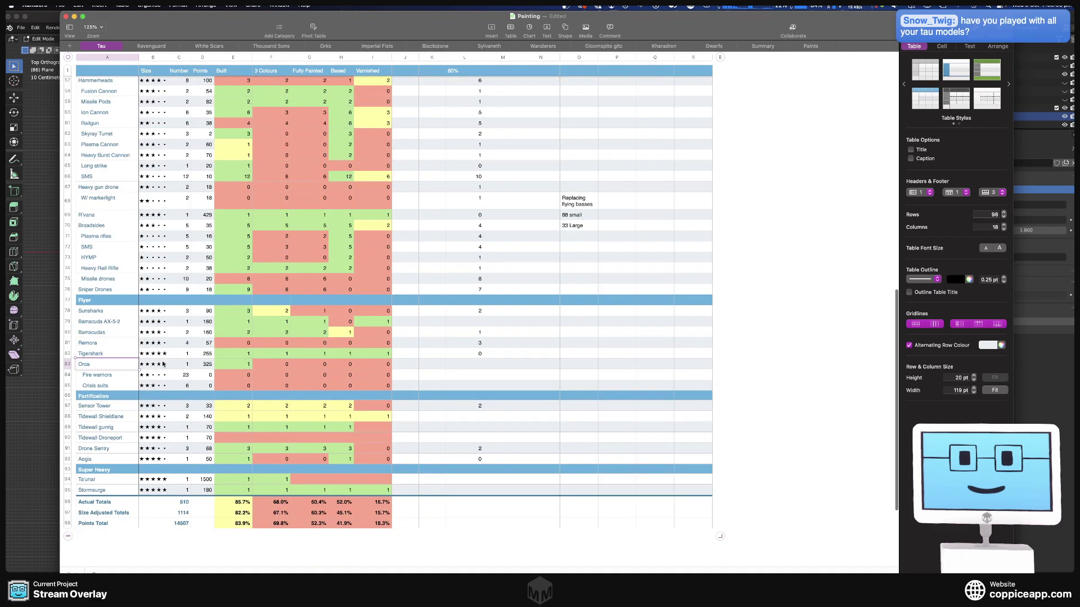
pyautogui.click(183, 331)
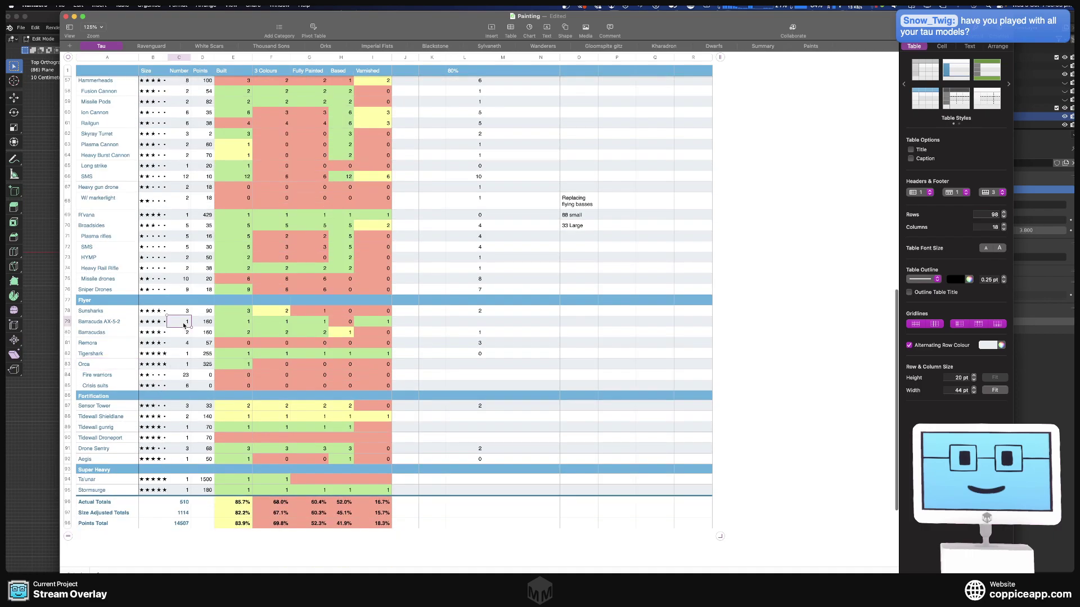
pyautogui.click(179, 355)
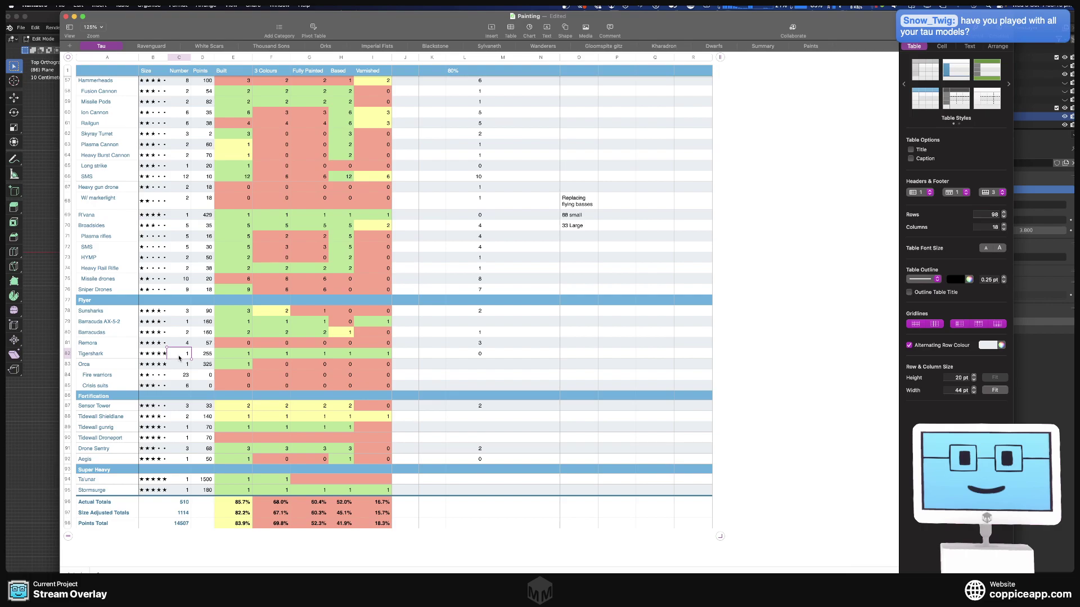
pyautogui.click(179, 367)
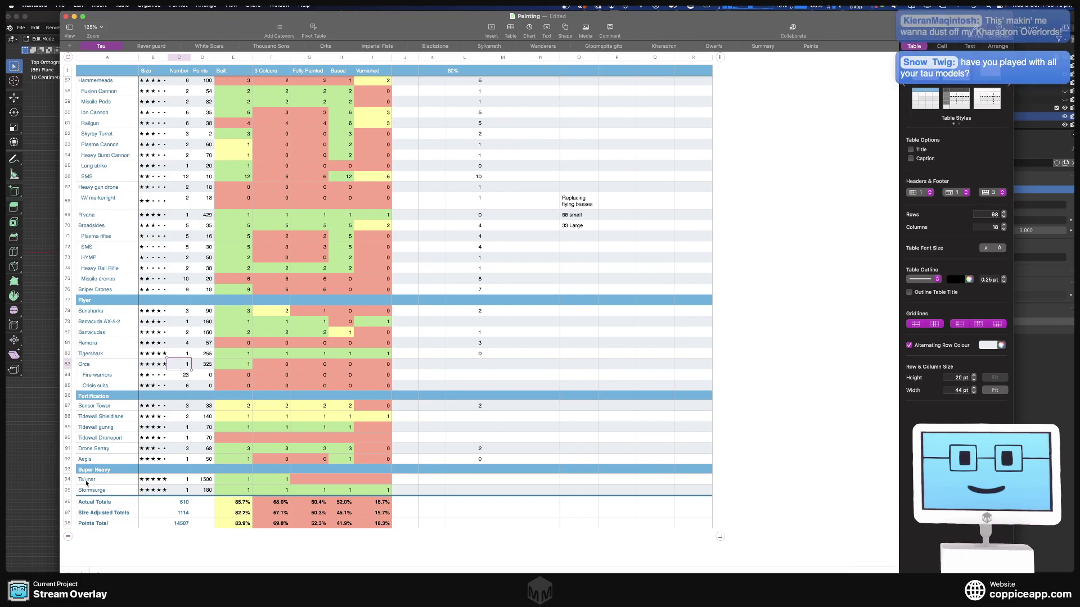
pyautogui.click(180, 479)
pyautogui.click(109, 479)
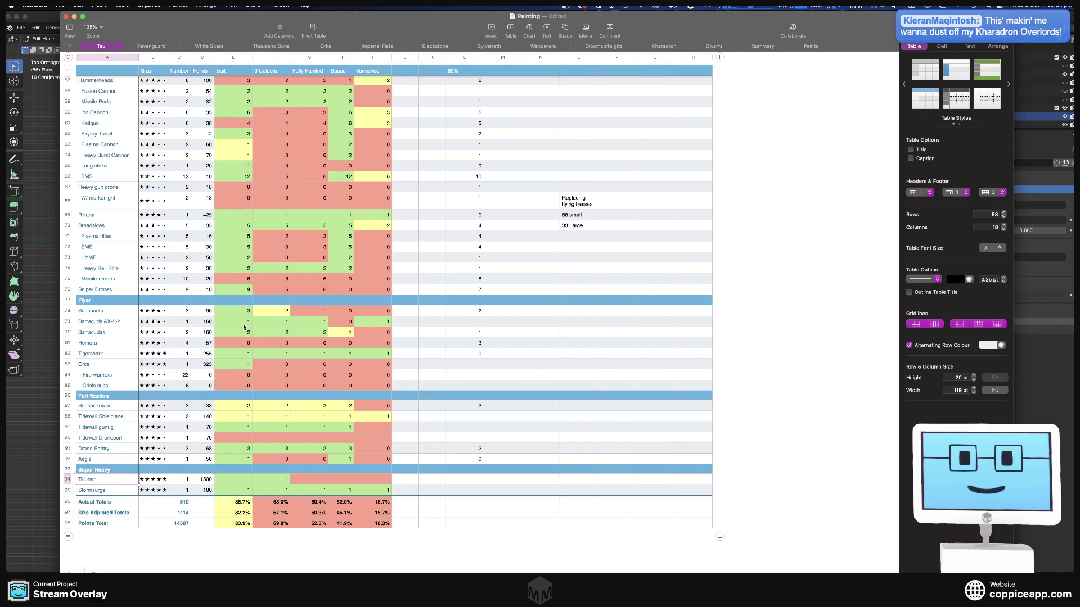
# - Check the Built entry for the Heavy gun drone under Heavy Support
pyautogui.scroll(1, 169, 214)
pyautogui.click(112, 200)
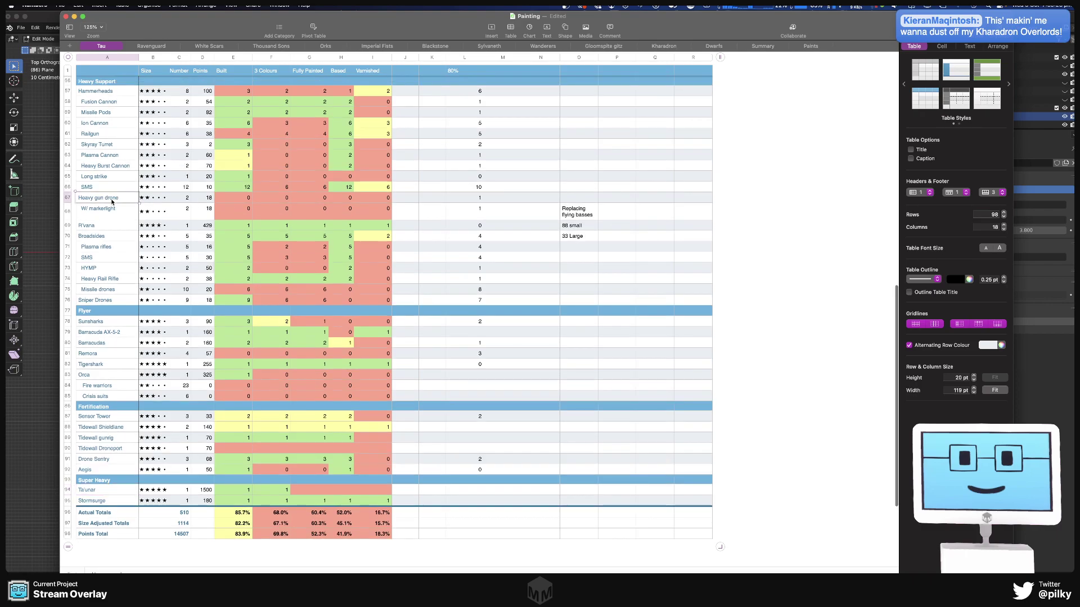
pyautogui.click(217, 198)
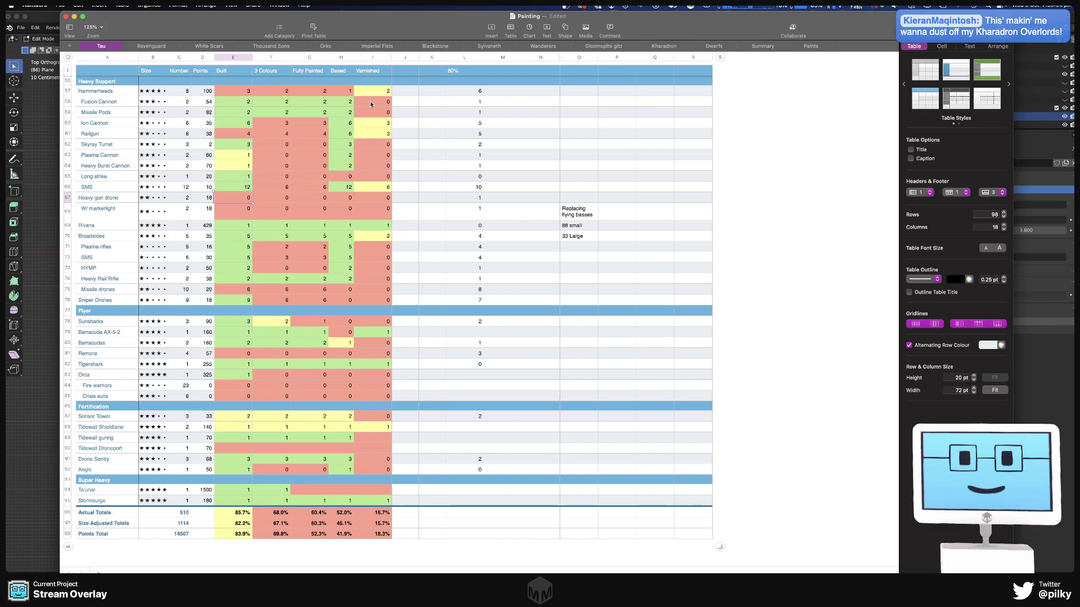
# - Review the painting progress columns across the Tau sheet, from the HQs down to the Super Heavy units and totals
pyautogui.scroll(8, 250, 228)
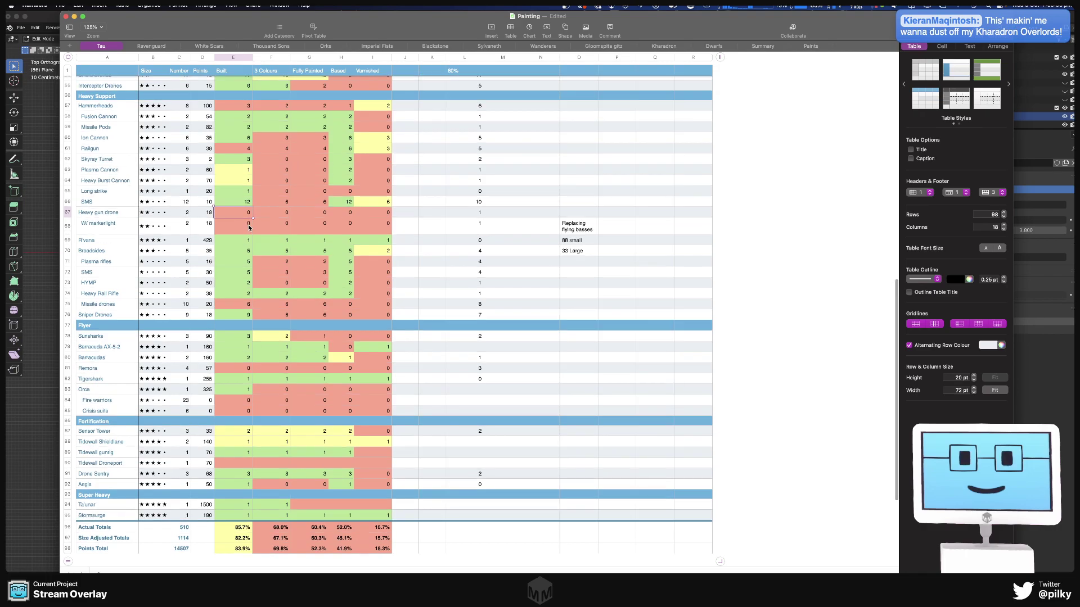
pyautogui.scroll(1, 250, 228)
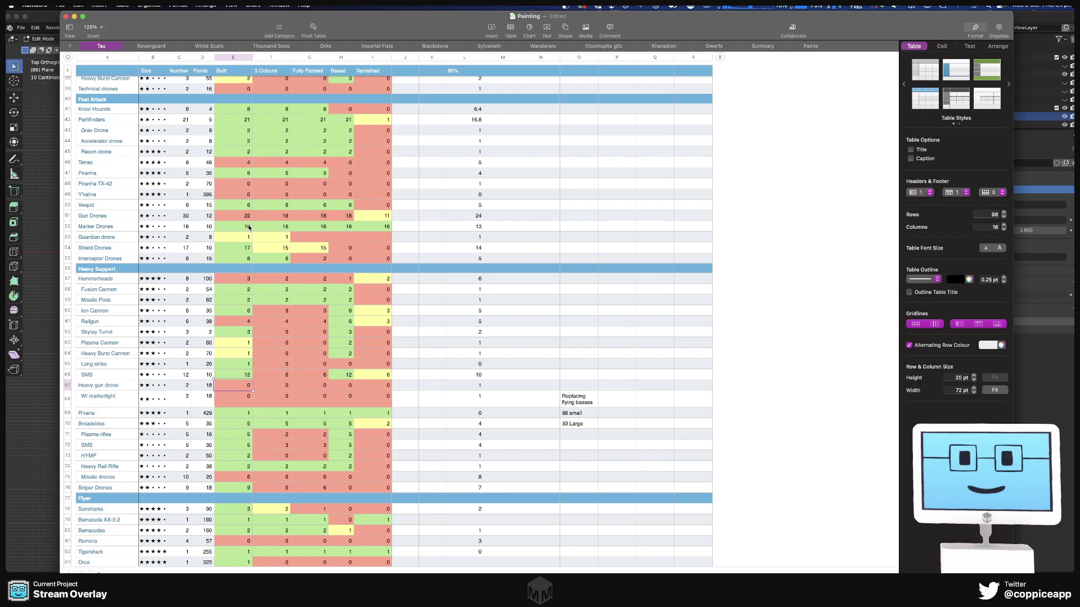
pyautogui.scroll(-10, 247, 302)
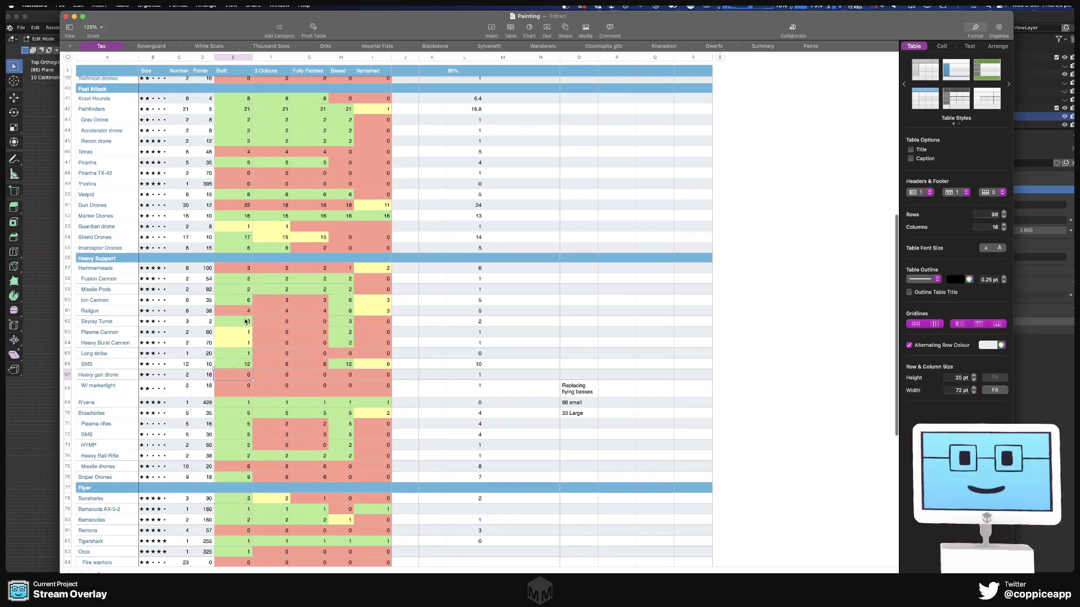
pyautogui.scroll(15, 246, 322)
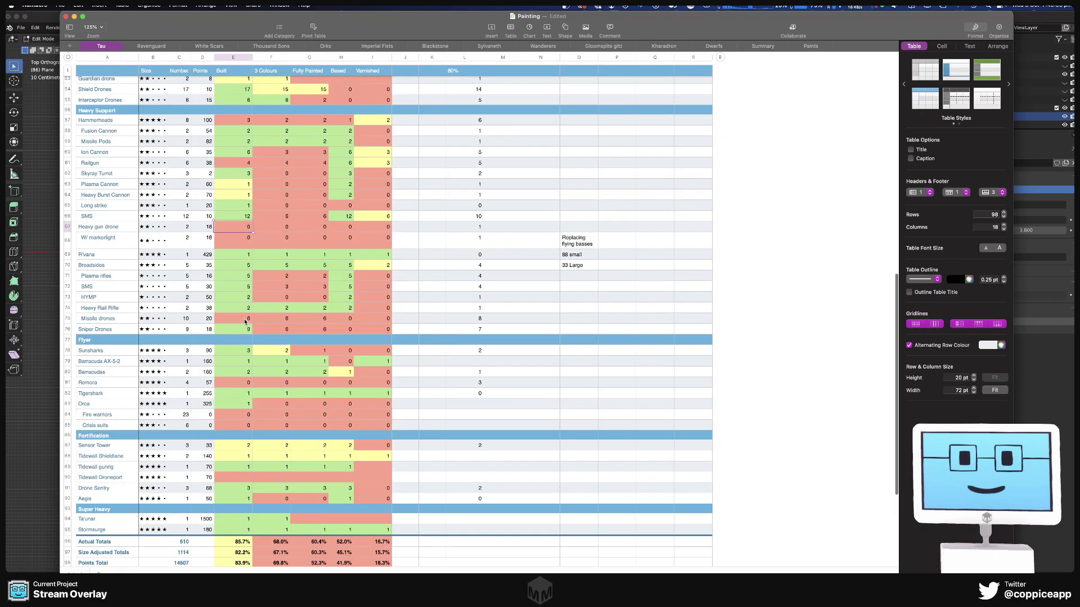
pyautogui.scroll(8, 252, 337)
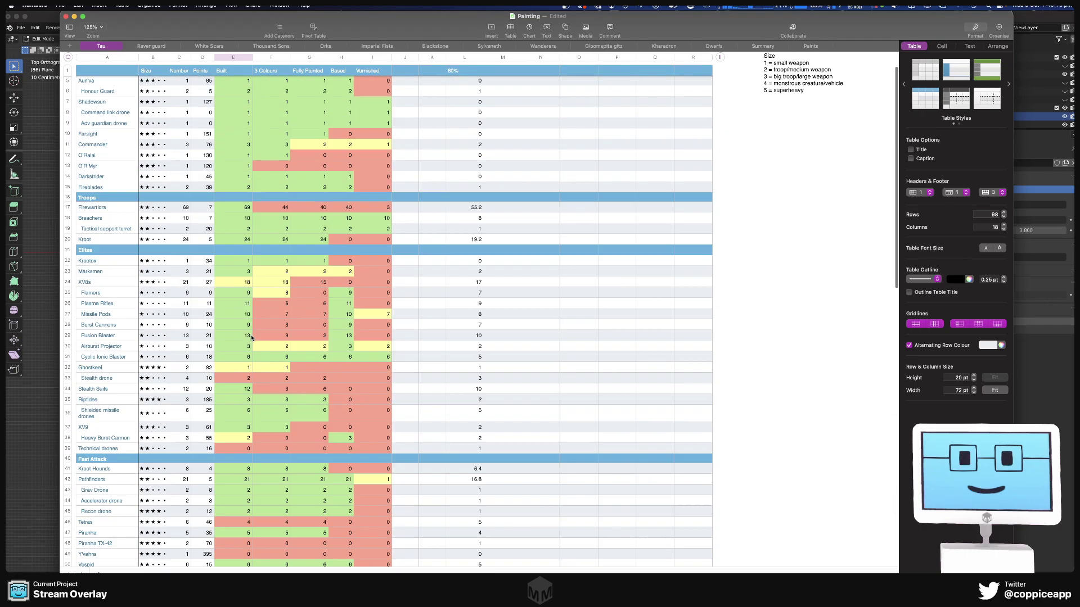
pyautogui.scroll(-12, 252, 337)
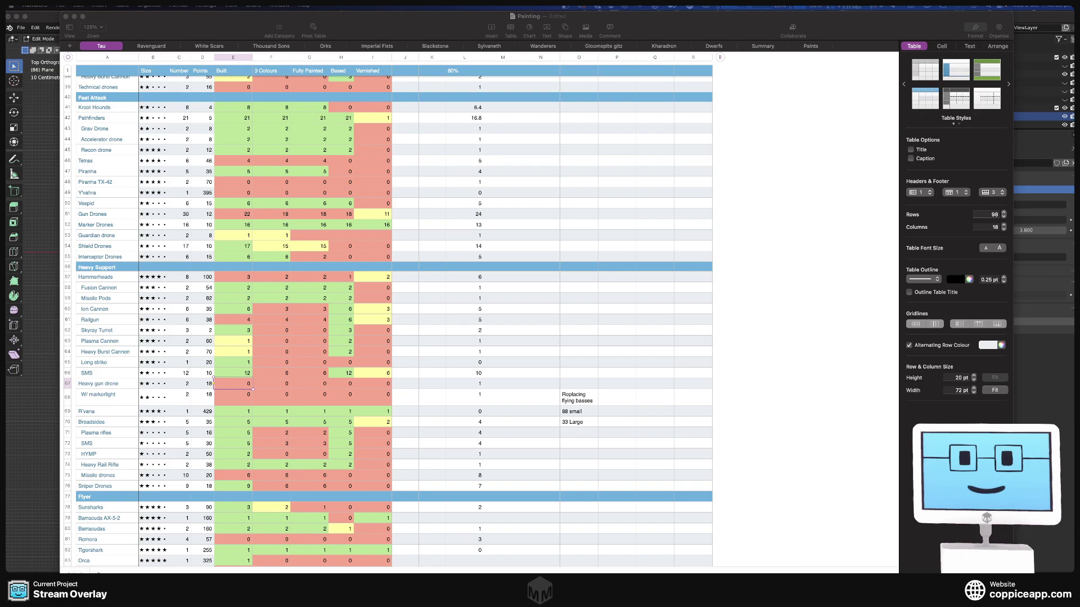
# - Switch to Safari and go back from the JOYTOY image to the spikeybits.com article on Tau figures
pyautogui.press('super+Tab')
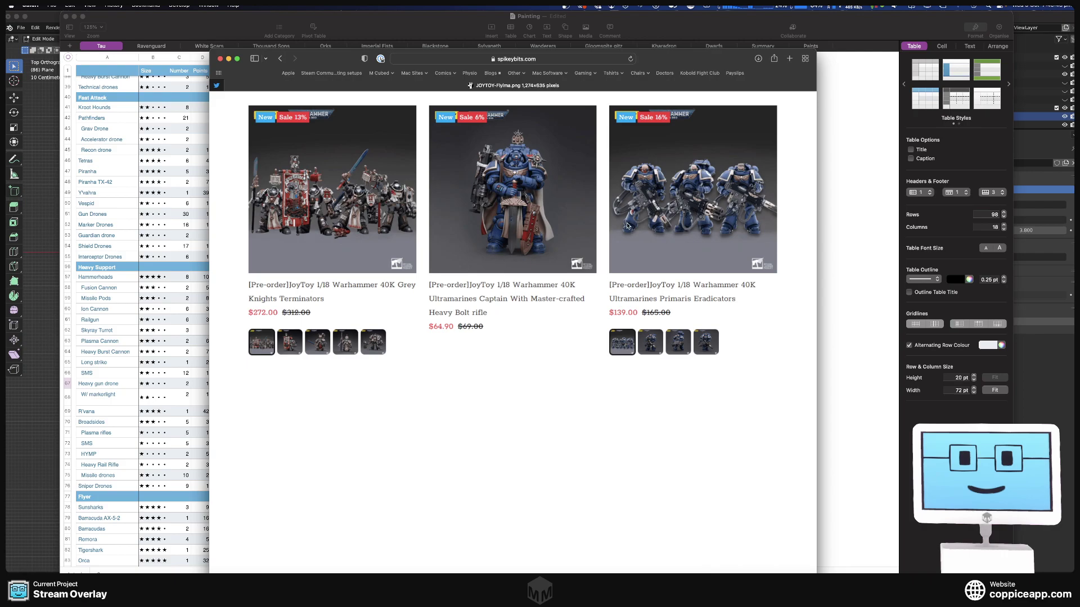
pyautogui.click(280, 59)
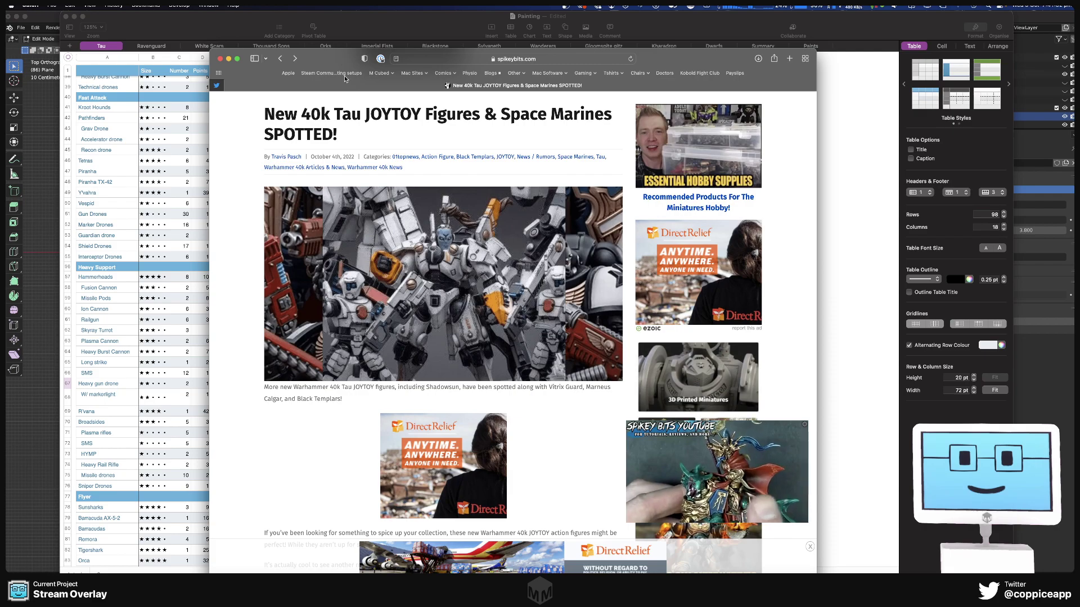
# - Hide the browser, save the Painting spreadsheet, minimize it and return to the conference room model in Blender
pyautogui.press('super+h')
pyautogui.click(216, 17)
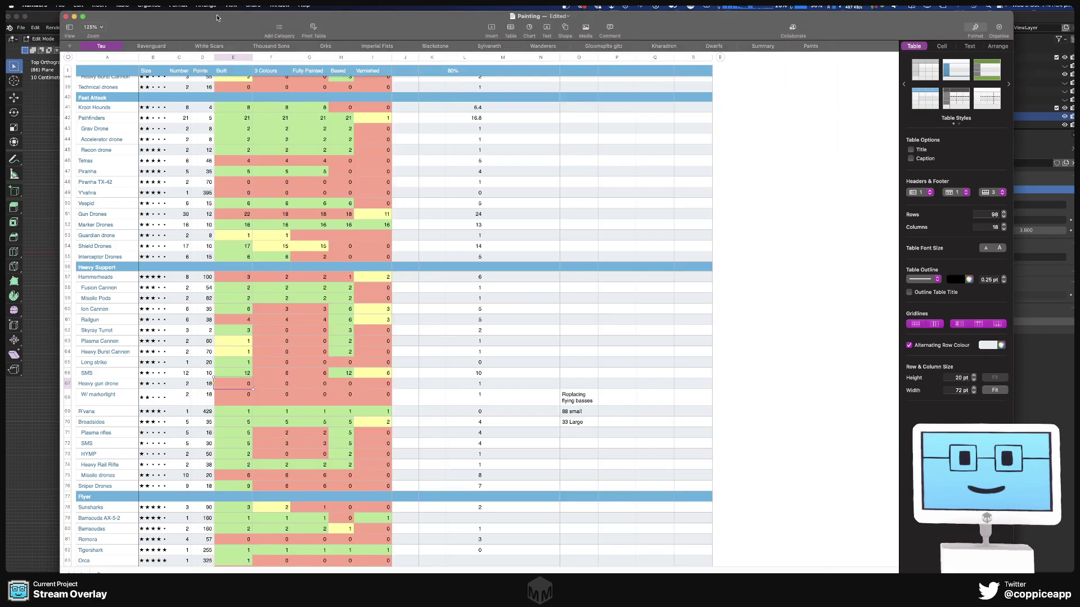
pyautogui.press('super+s')
pyautogui.press('super+m')
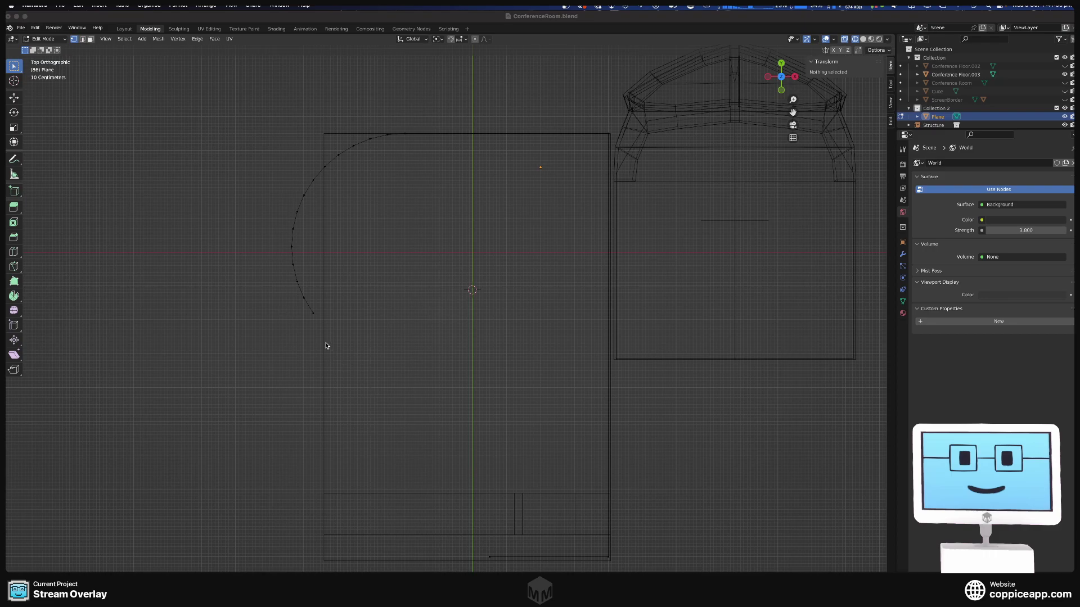
pyautogui.scroll(5, 326, 345)
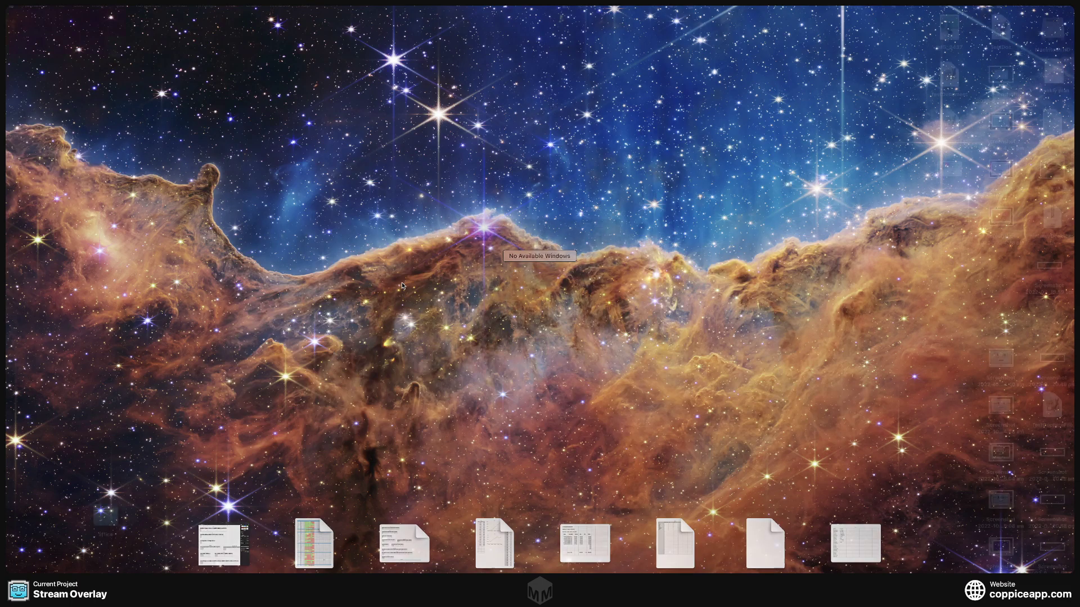
pyautogui.scroll(8, 388, 252)
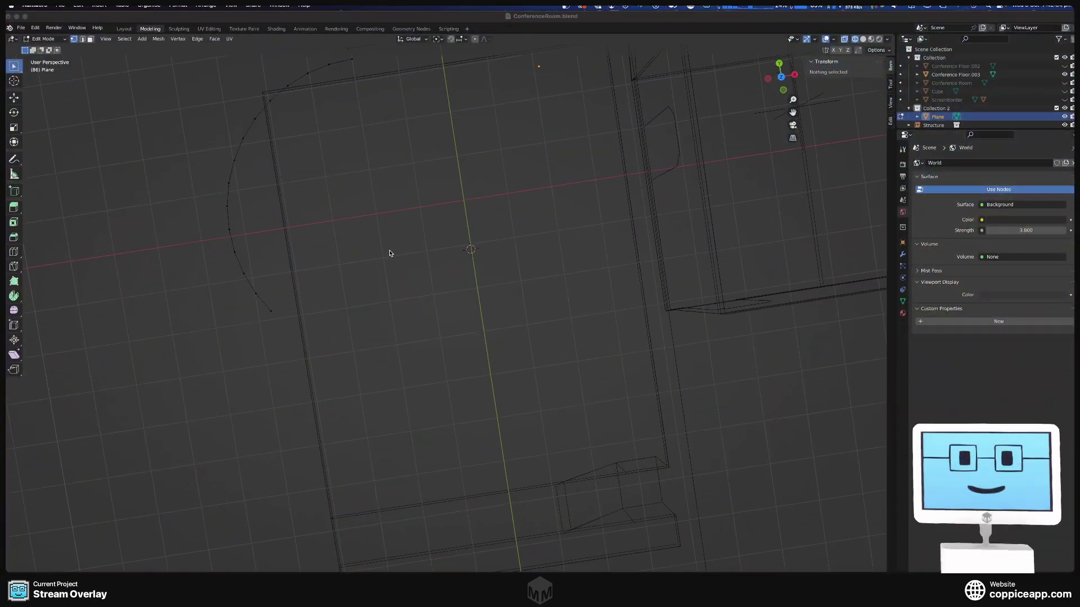
# - Compare the height of the plane's curved and straight outline segments in front and top views
pyautogui.scroll(6, 411, 250)
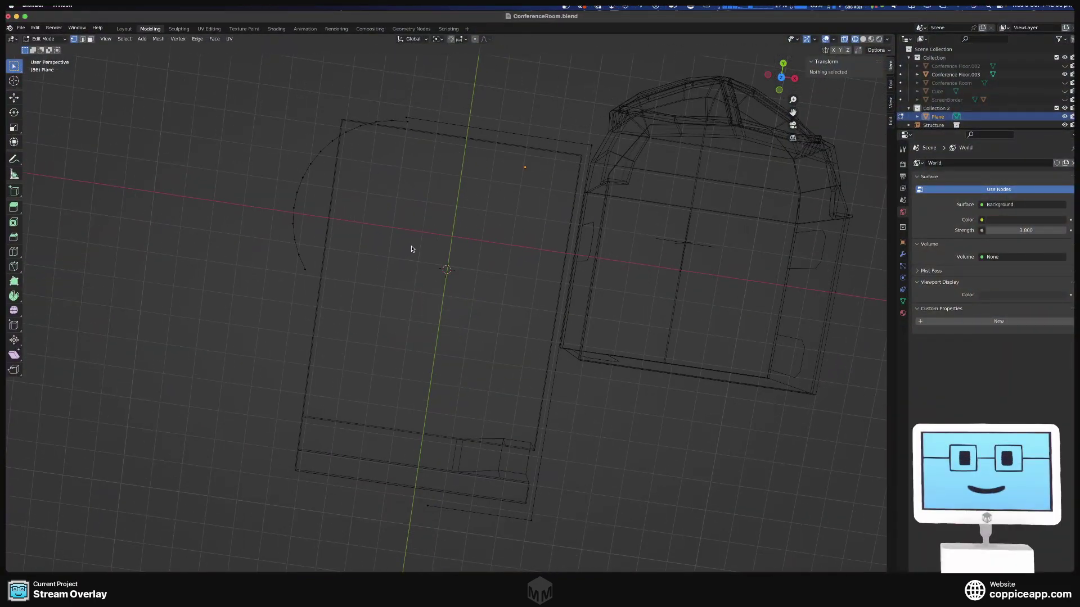
pyautogui.press('KP_7')
pyautogui.press('KP_1')
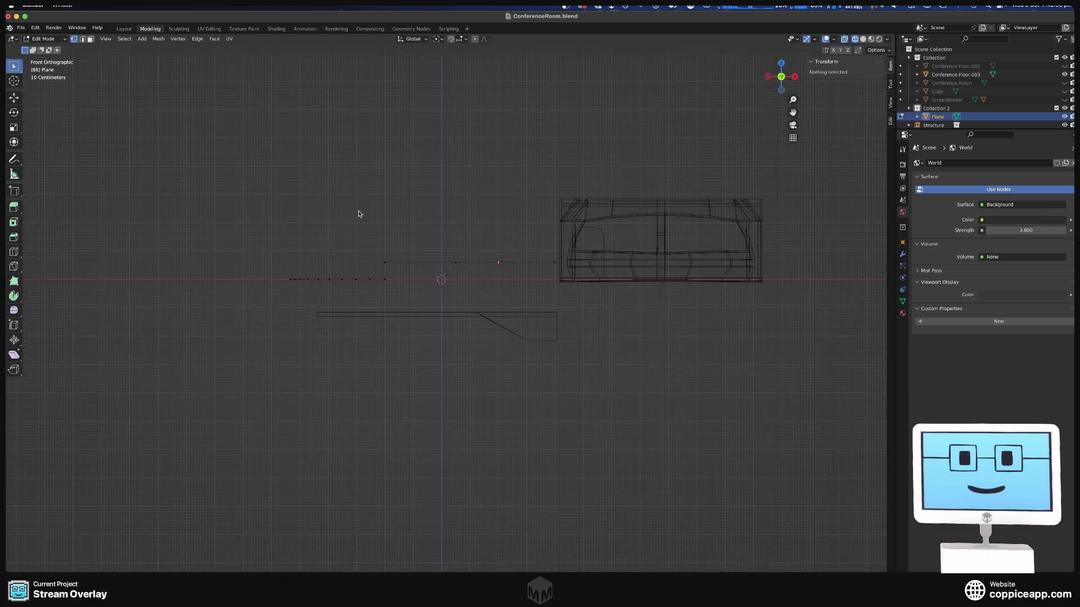
pyautogui.press('KP_7')
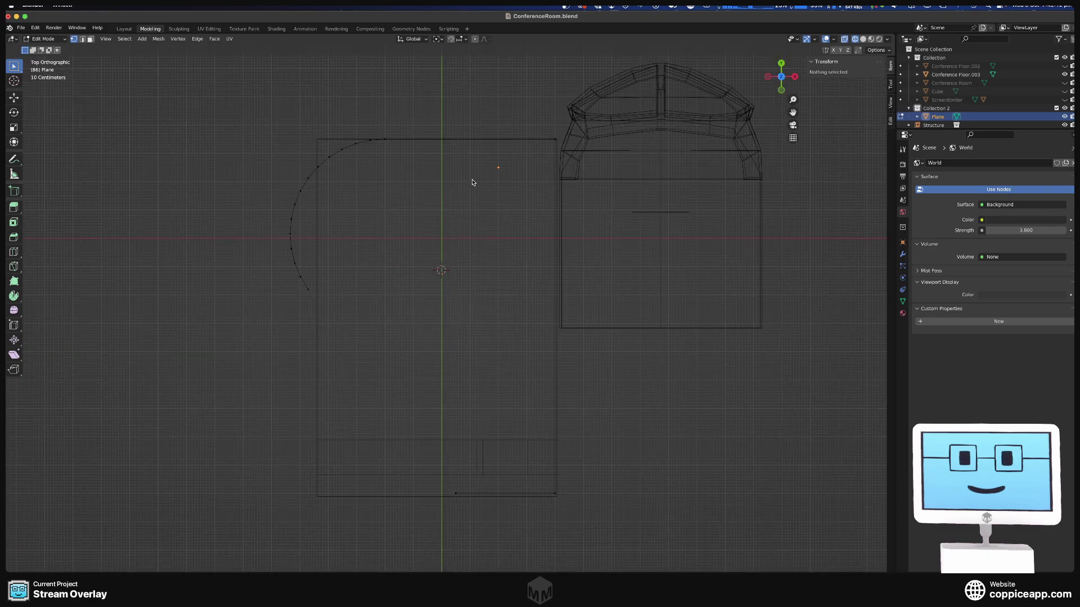
pyautogui.press('Tab')
pyautogui.press('Tab')
pyautogui.scroll(5, 395, 135)
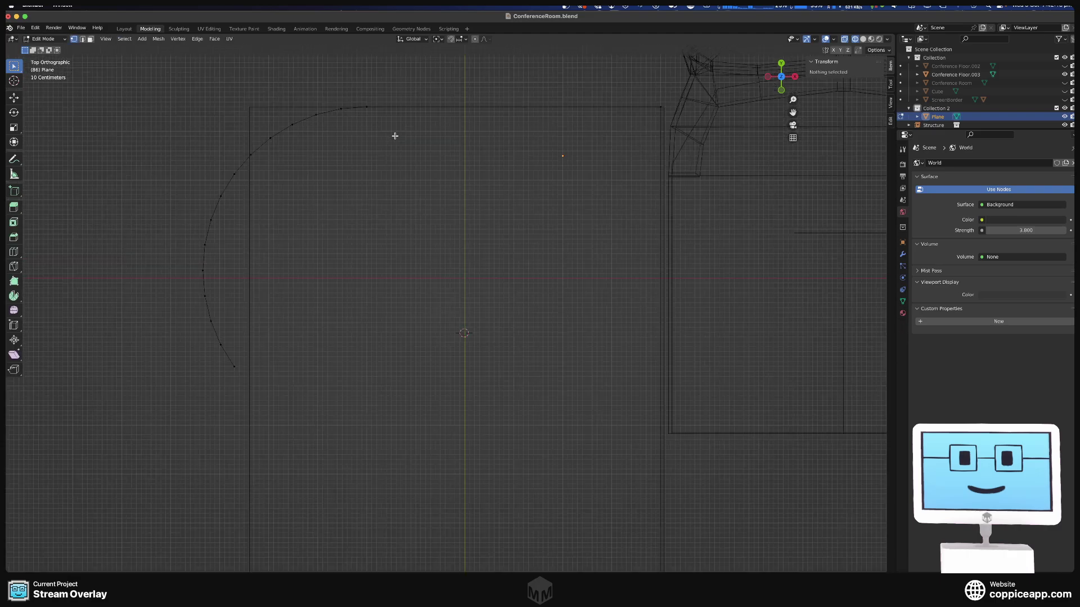
# - Select the four vertices of the plane's straight edges and set their median Z to 0 m
pyautogui.click(352, 84)
pyautogui.click(345, 88)
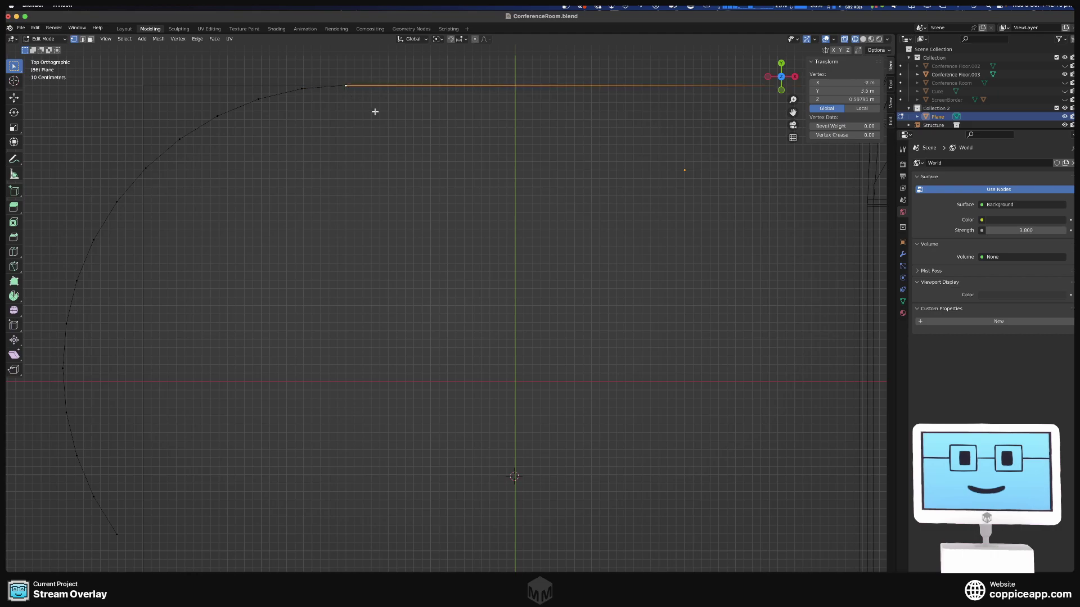
pyautogui.scroll(-8, 376, 109)
pyautogui.keyDown('shift'); pyautogui.click(488, 106); pyautogui.keyUp('shift')
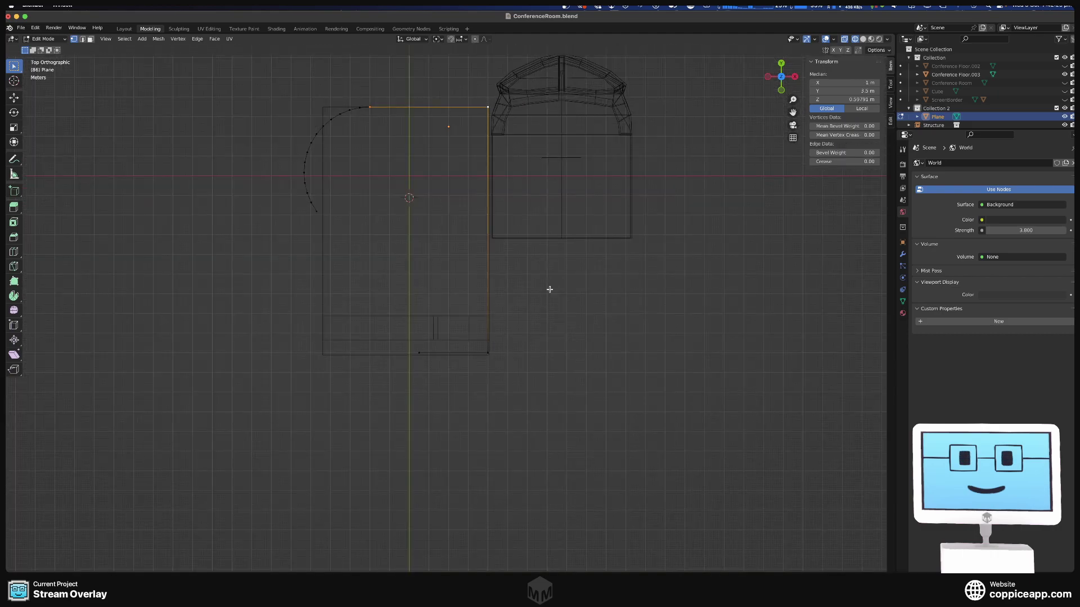
pyautogui.keyDown('shift'); pyautogui.click(487, 353); pyautogui.keyUp('shift')
pyautogui.keyDown('shift'); pyautogui.click(419, 353); pyautogui.keyUp('shift')
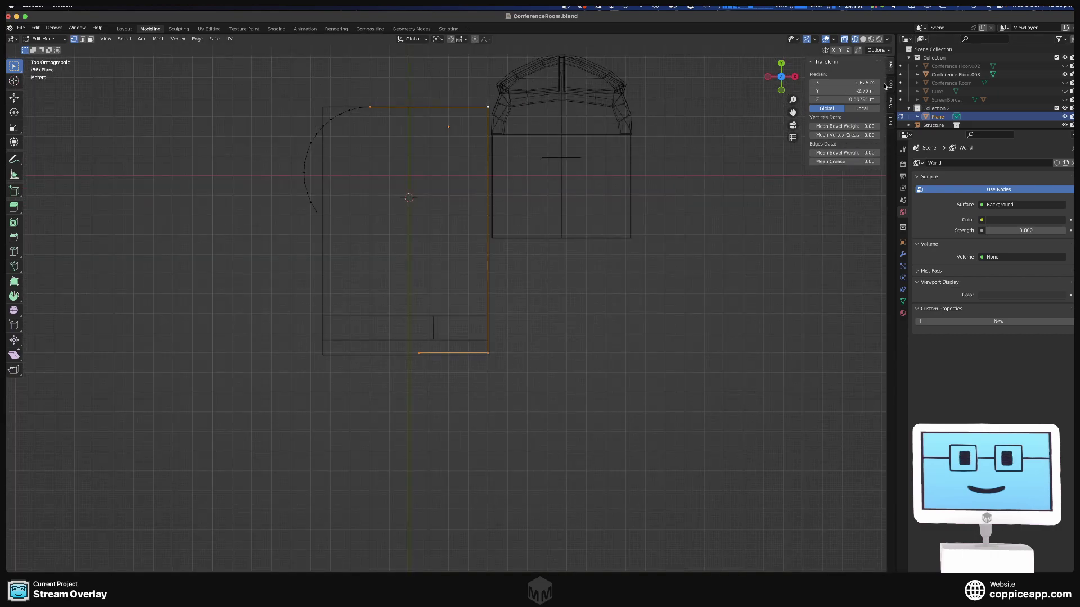
pyautogui.click(861, 91)
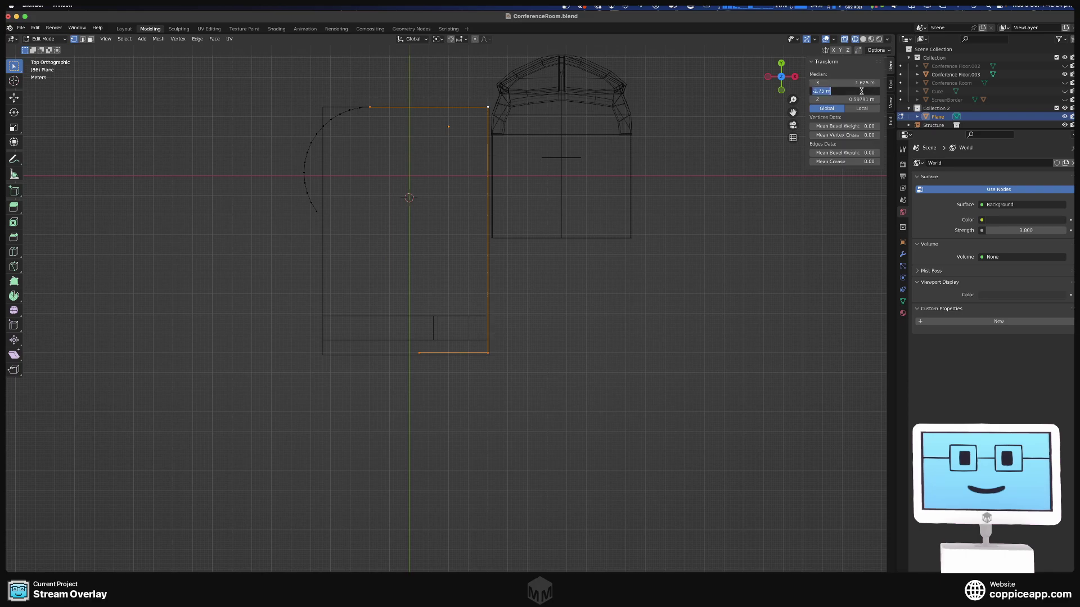
pyautogui.click(864, 99)
pyautogui.click(864, 99)
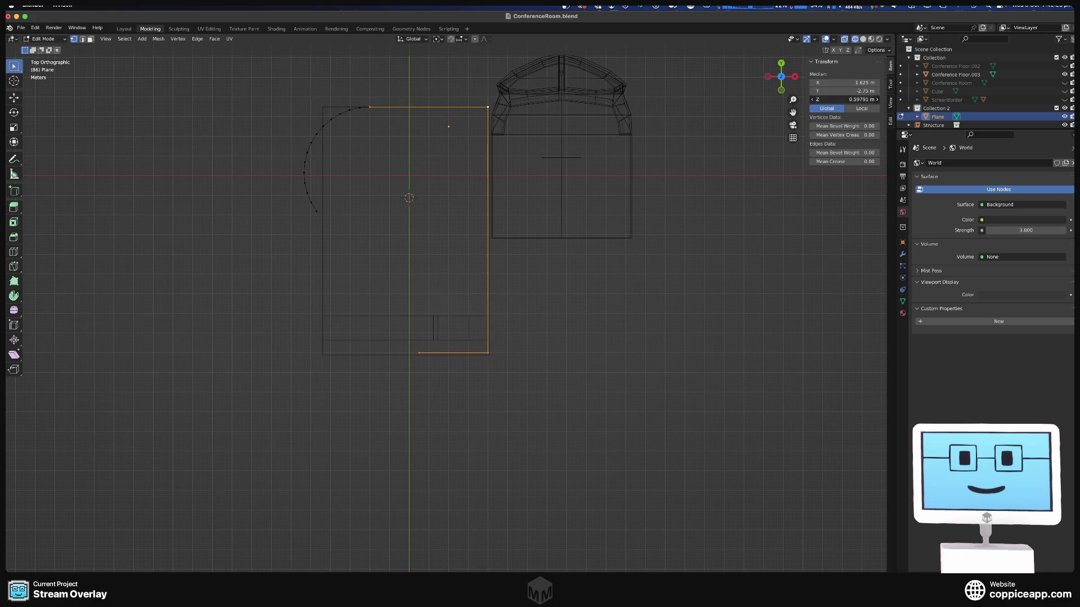
pyautogui.write('0')
pyautogui.press('Return')
pyautogui.moveTo(512, 277); pyautogui.dragTo(472, 262, button='middle')
pyautogui.moveTo(518, 227); pyautogui.dragTo(513, 283, button='middle')
pyautogui.press('KP_7')
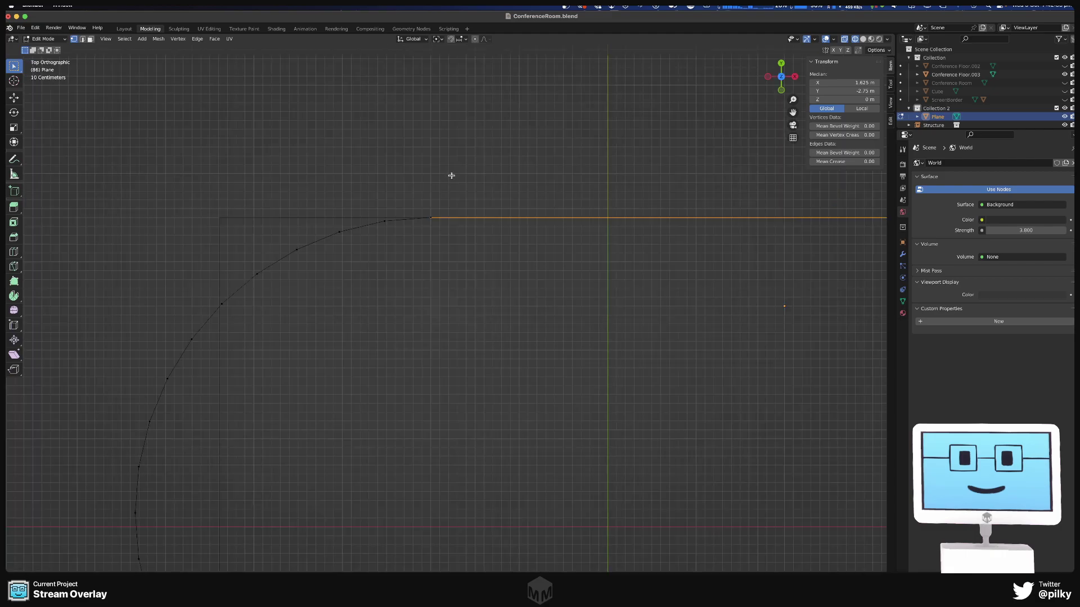
# - Select all the arc's vertices and move them so the arc's upper end meets the start of the straight edge
pyautogui.scroll(2, 420, 232)
pyautogui.keyDown('shift'); pyautogui.moveTo(421, 231); pyautogui.dragTo(466, 171, button='middle'); pyautogui.keyUp('shift')
pyautogui.scroll(2, 466, 169)
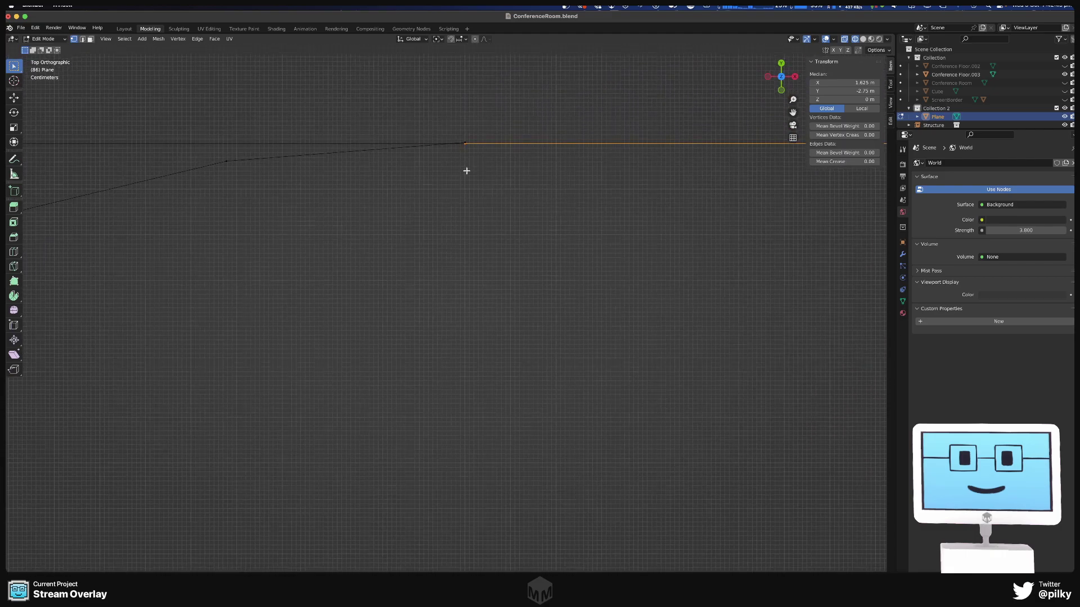
pyautogui.scroll(-4, 468, 164)
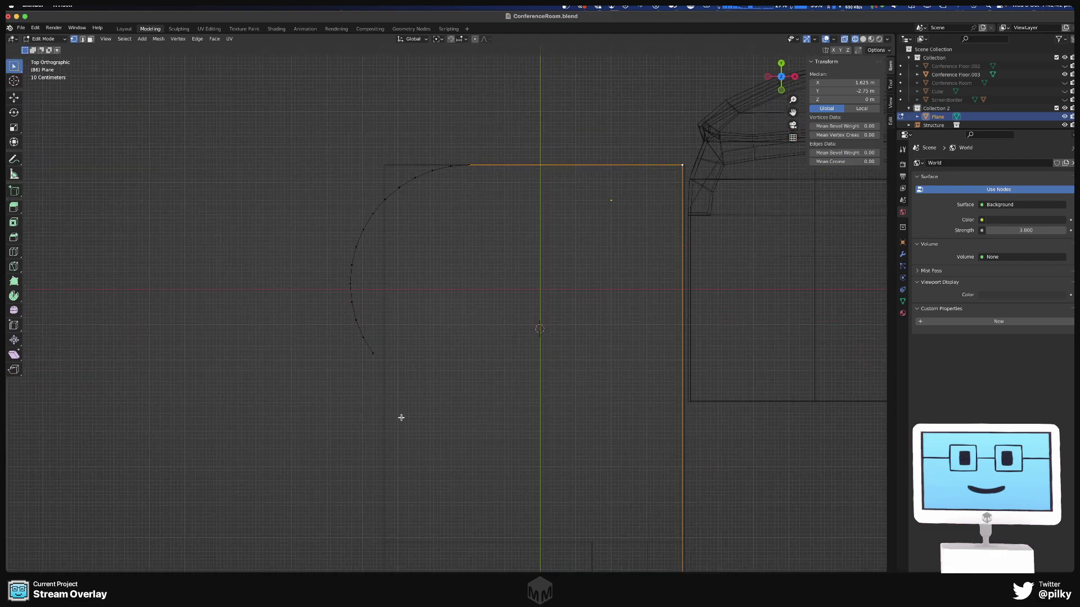
pyautogui.moveTo(402, 417); pyautogui.dragTo(316, 229)
pyautogui.keyDown('shift'); pyautogui.moveTo(356, 155); pyautogui.dragTo(468, 221); pyautogui.keyUp('shift')
pyautogui.scroll(3, 463, 153)
pyautogui.scroll(10, 480, 198)
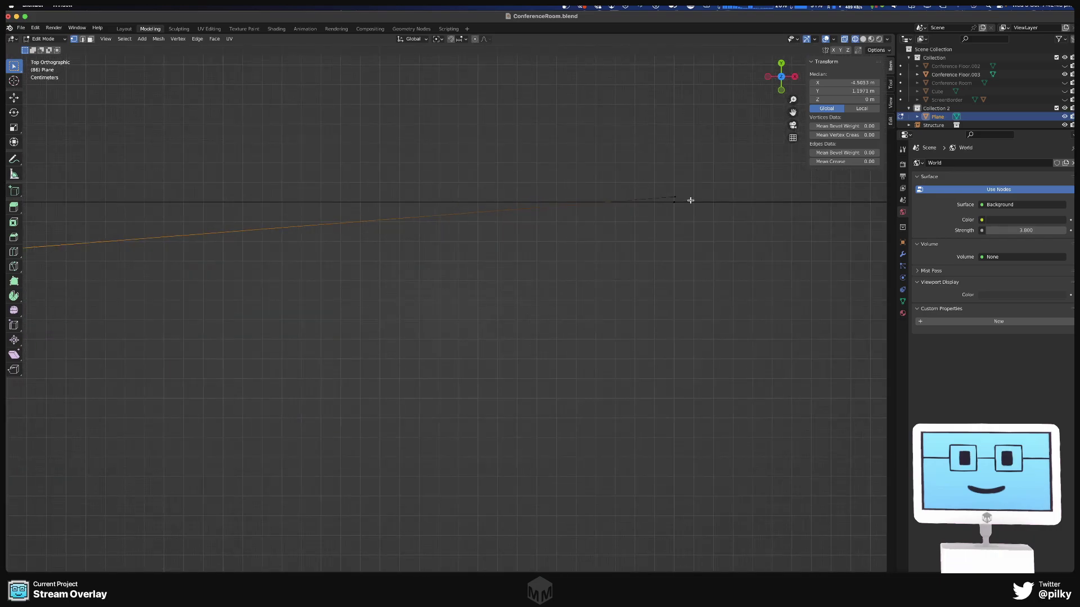
pyautogui.click(495, 210)
pyautogui.scroll(5, 488, 211)
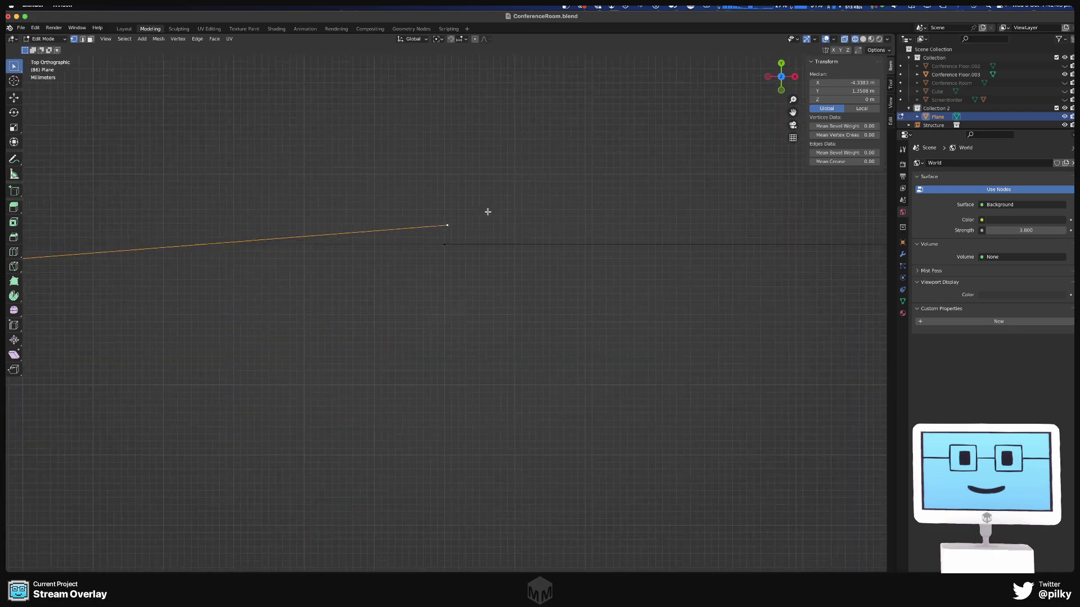
pyautogui.press('g')
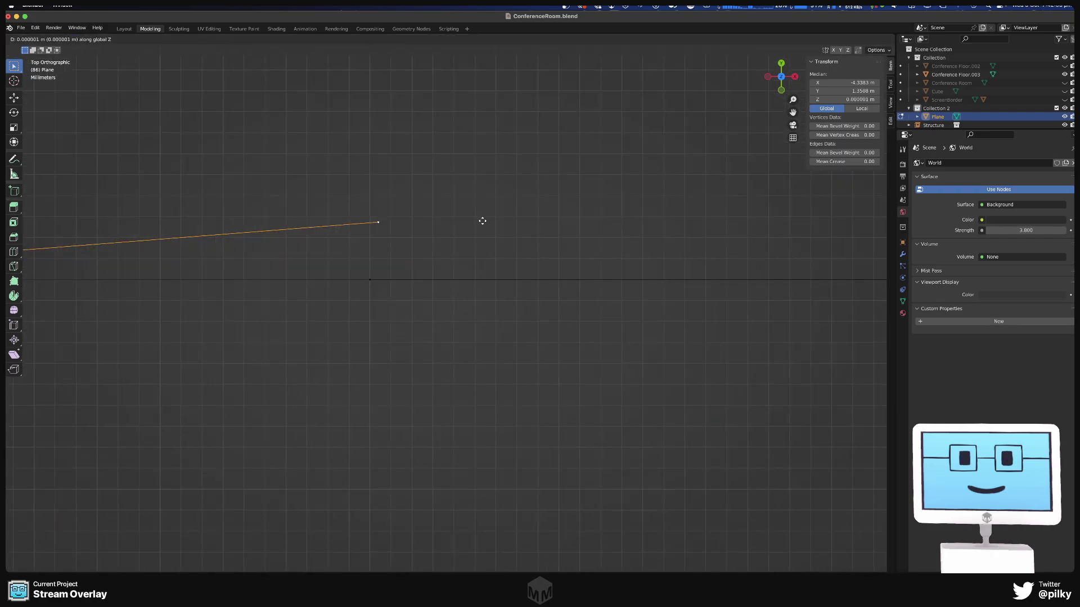
pyautogui.press('Escape')
pyautogui.press('g')
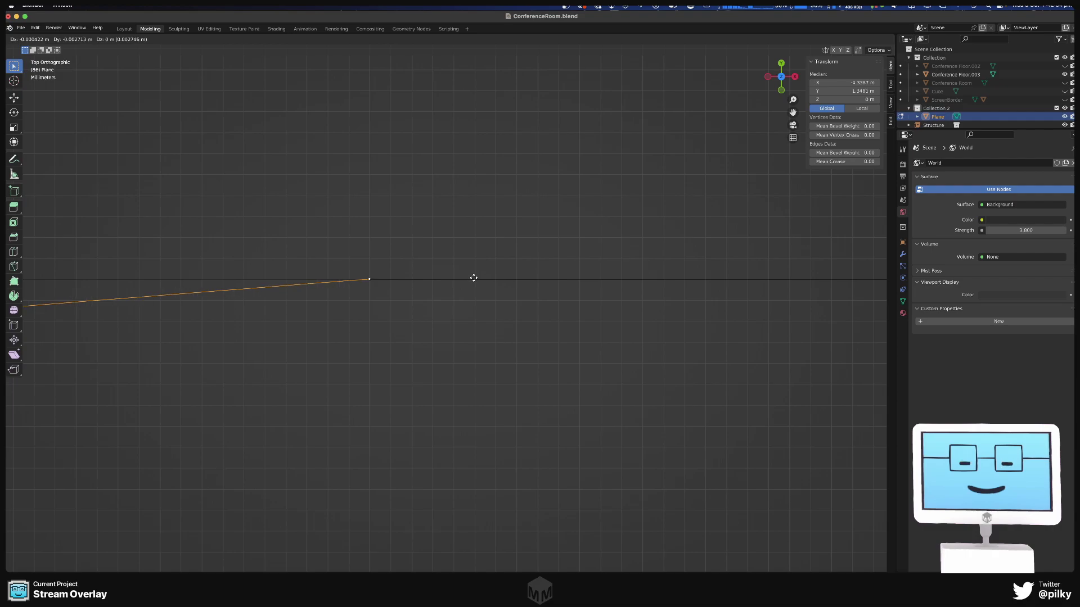
pyautogui.click(474, 278)
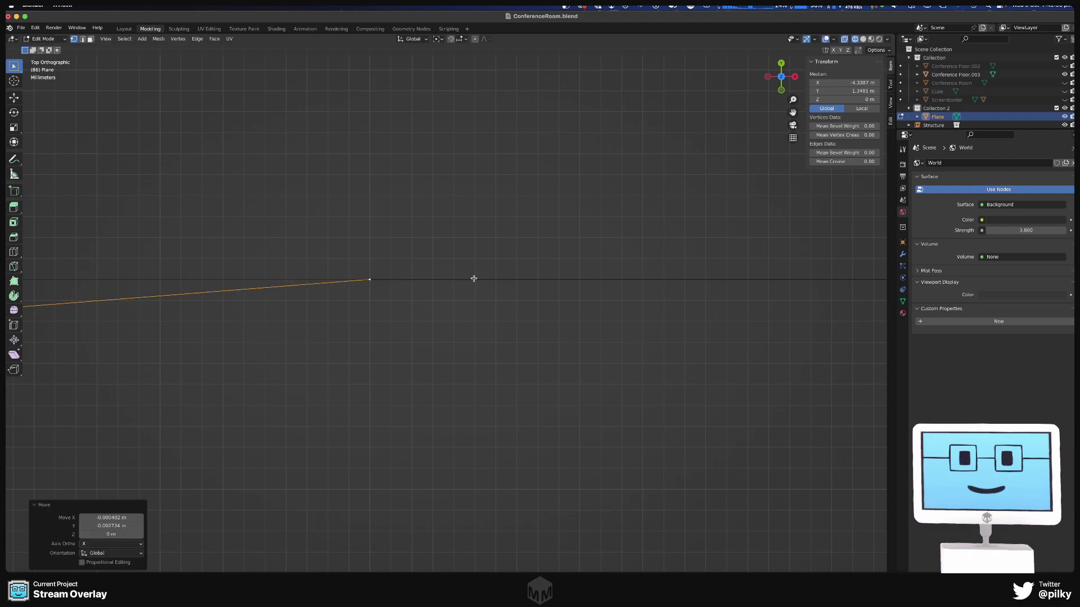
# - Delete the vertex at the arc's upper end where it overlaps the straight edge
pyautogui.scroll(-2, 368, 251)
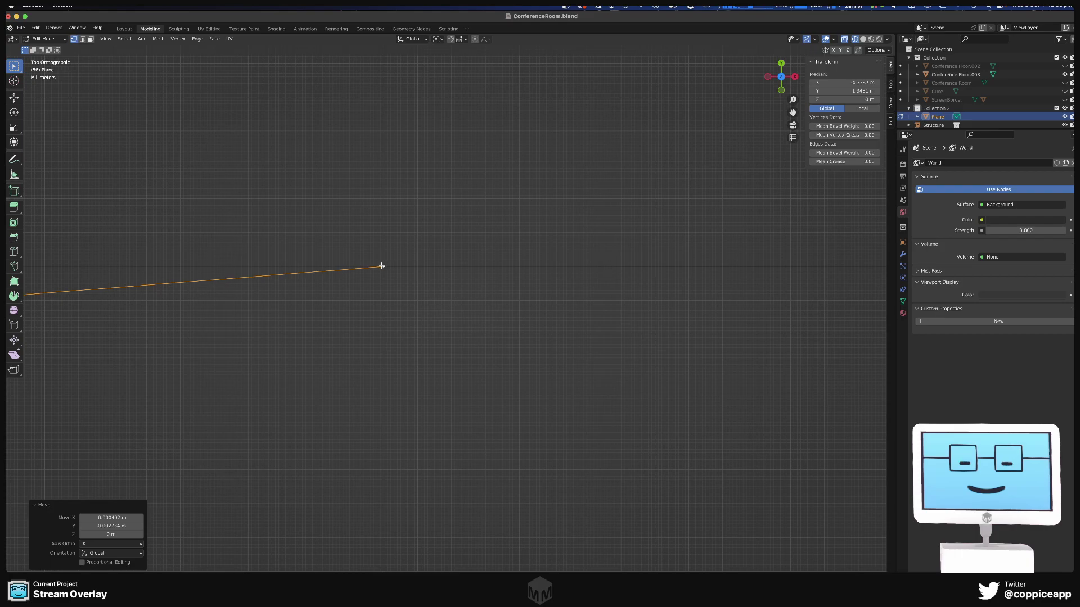
pyautogui.click(383, 266)
pyautogui.click(382, 266)
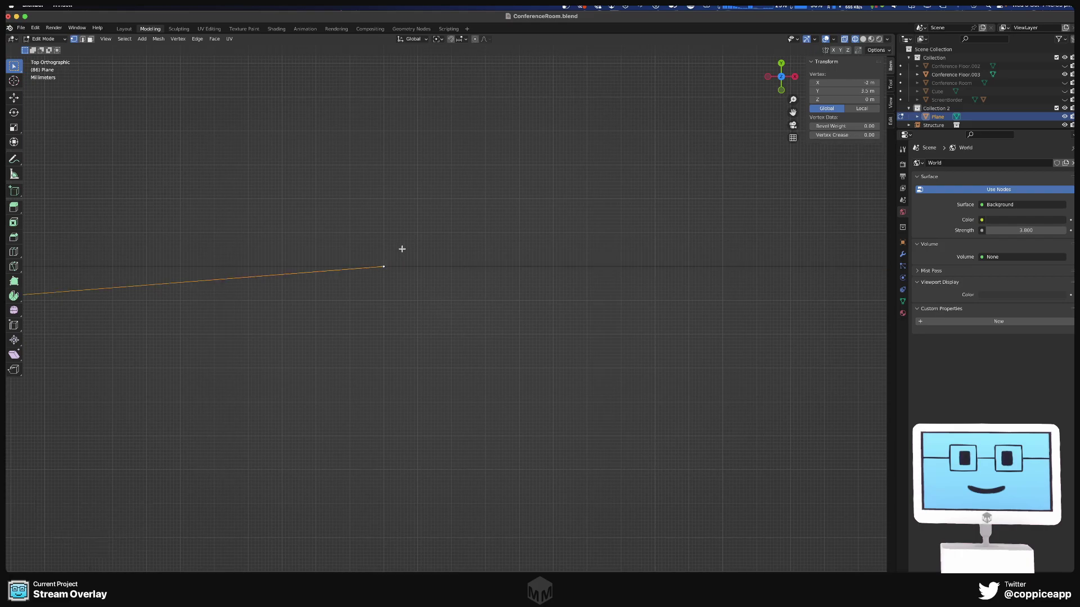
pyautogui.press('x')
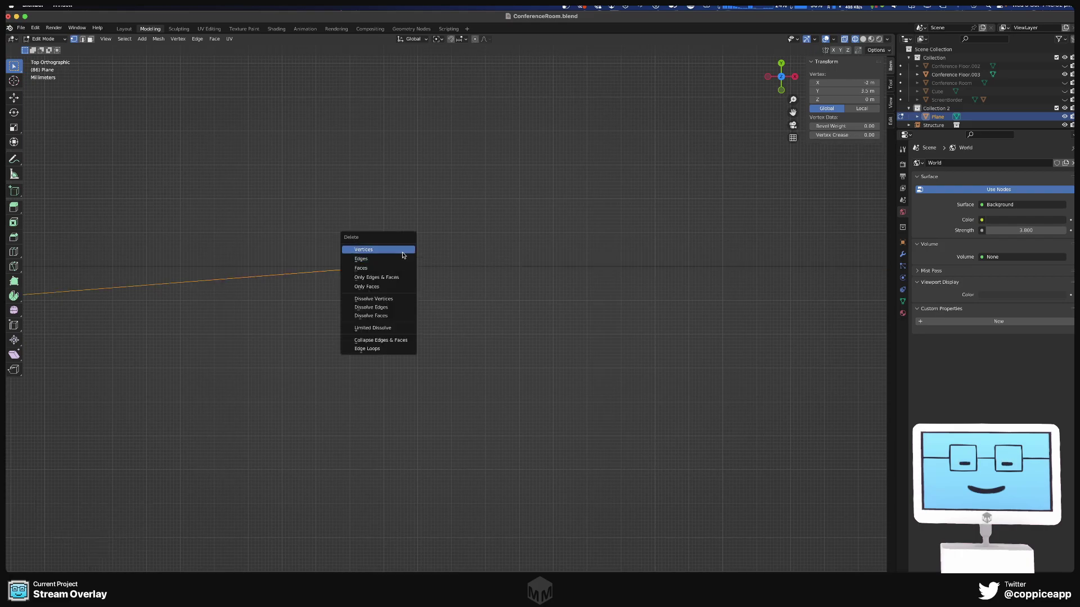
pyautogui.click(393, 249)
pyautogui.scroll(-2, 396, 248)
pyautogui.scroll(-2, 392, 245)
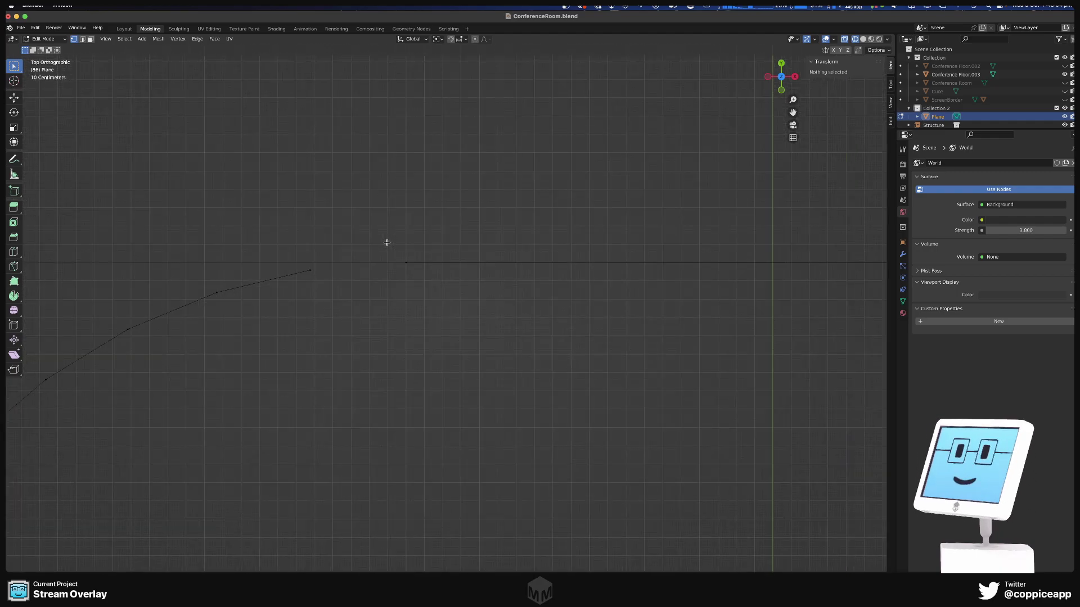
# - Connect the arc's upper end vertex to the start of the straight edge with a new edge
pyautogui.moveTo(386, 242); pyautogui.dragTo(430, 275)
pyautogui.keyDown('shift'); pyautogui.click(324, 270); pyautogui.keyUp('shift')
pyautogui.scroll(-5, 338, 277)
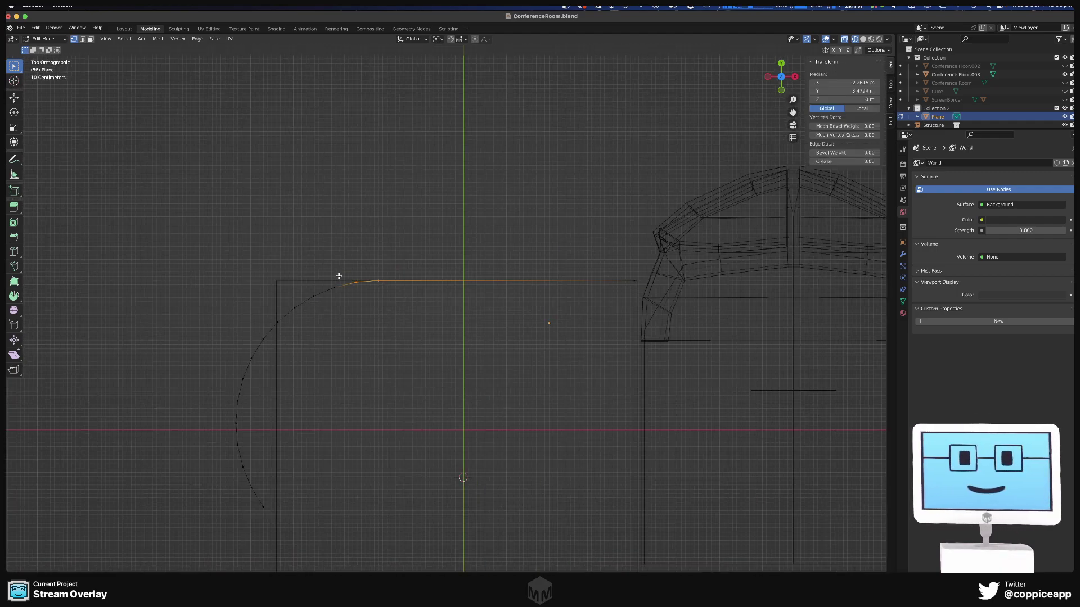
# - Close the outline with an edge from the arc's lower end to the free end of the short bottom edge
pyautogui.scroll(-10, 339, 276)
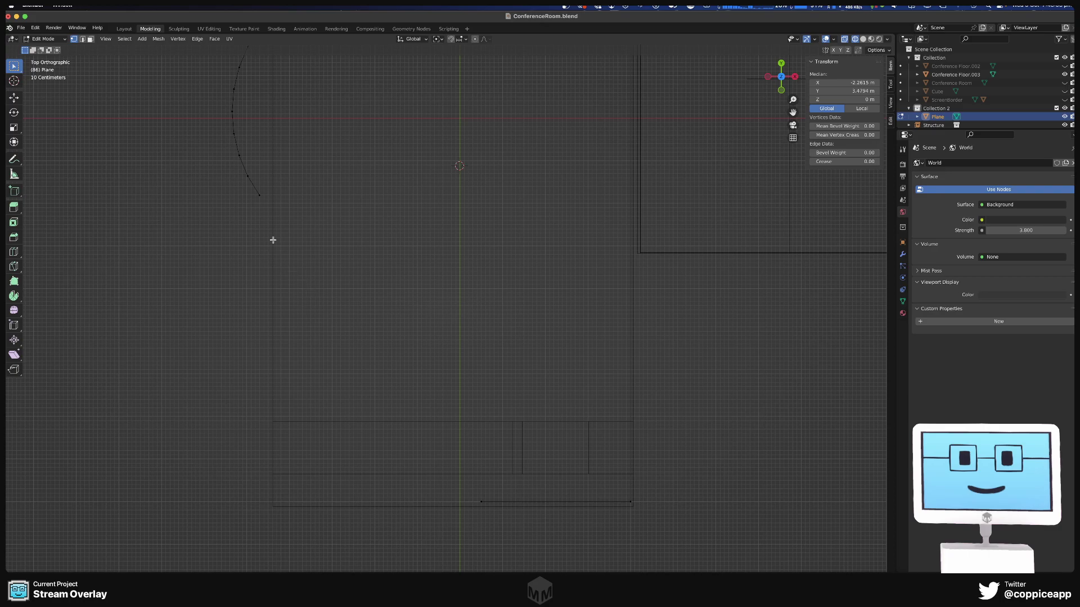
pyautogui.click(259, 195)
pyautogui.keyDown('shift'); pyautogui.click(480, 500); pyautogui.keyUp('shift')
pyautogui.press('f')
pyautogui.scroll(-6, 444, 419)
pyautogui.click(334, 417)
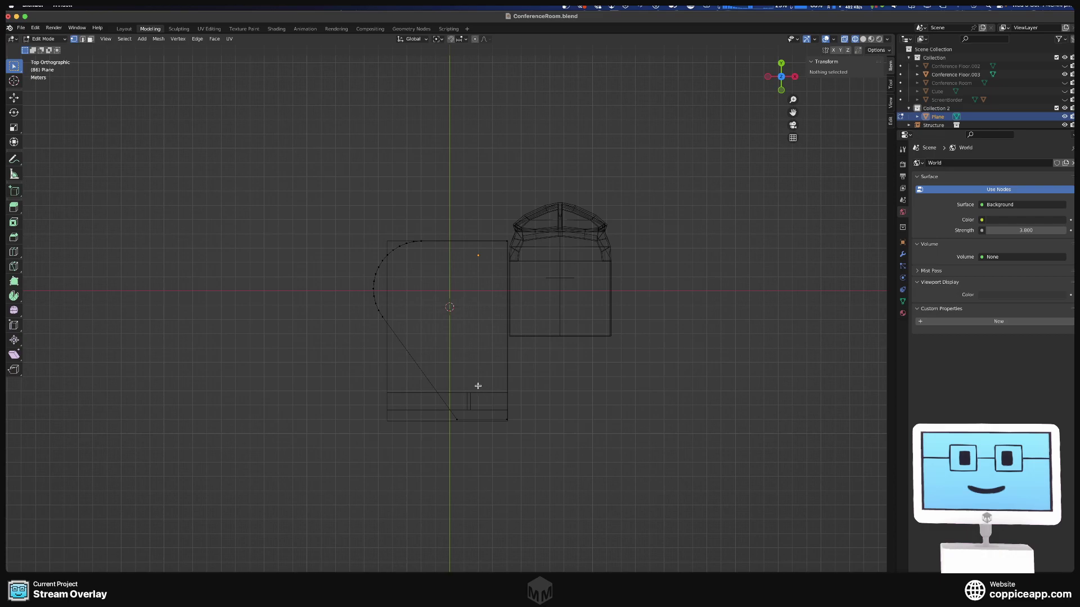
pyautogui.scroll(2, 501, 355)
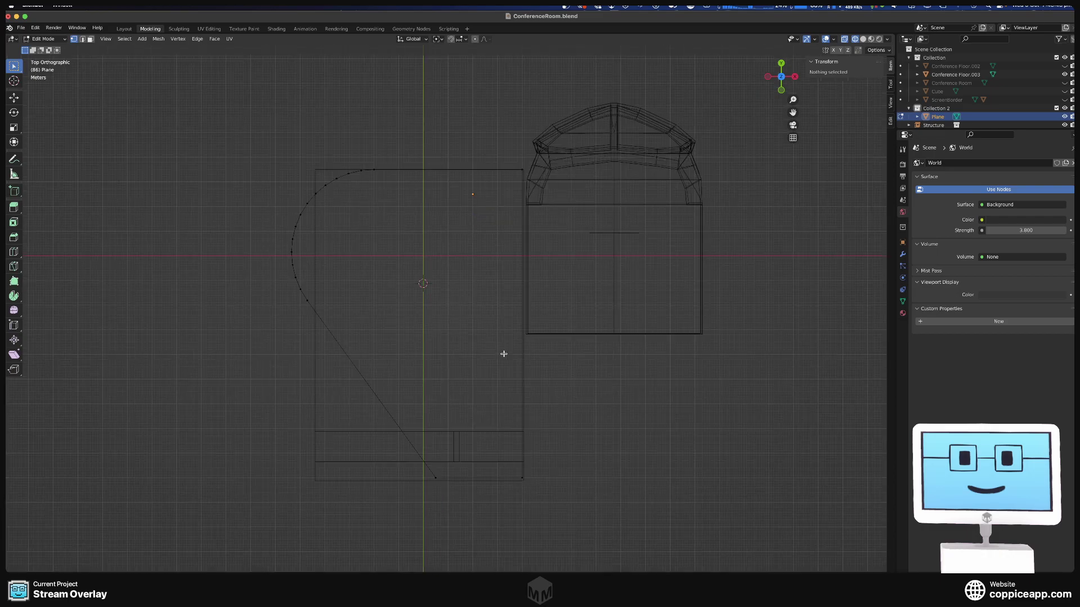
pyautogui.scroll(-2, 501, 354)
pyautogui.scroll(3, 459, 400)
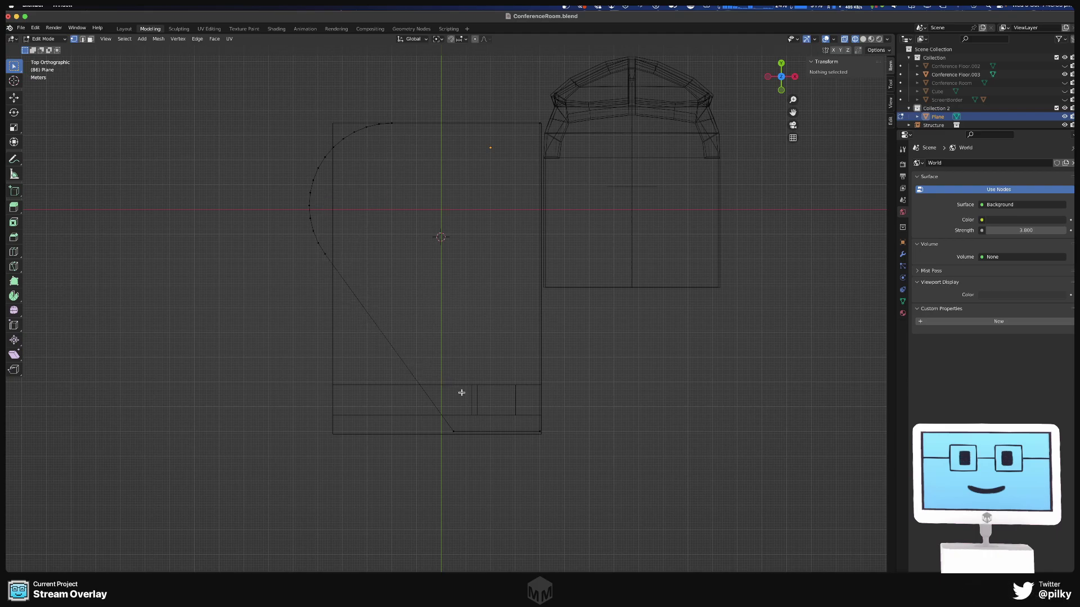
pyautogui.scroll(-5, 446, 306)
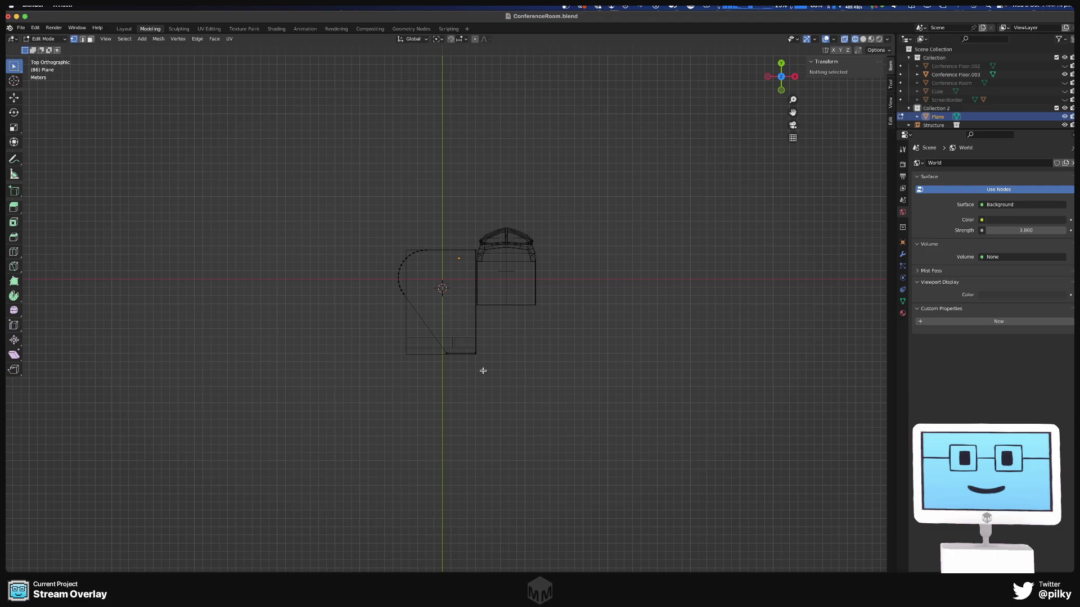
pyautogui.scroll(7, 456, 304)
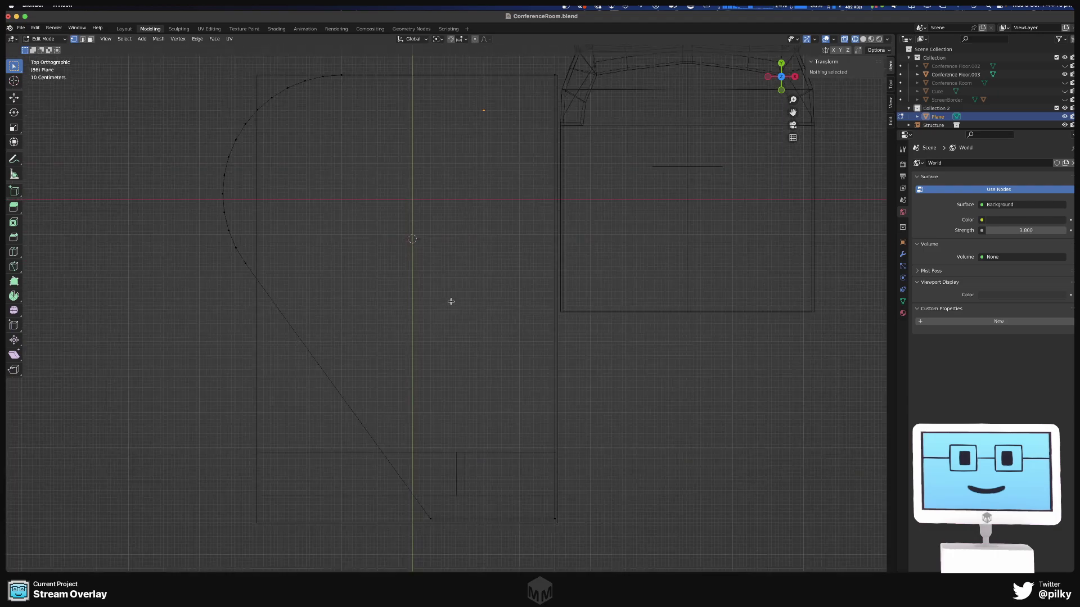
# - Leave editing of the outline and move the Conference Floor.003 object about 0.97 m along the Y axis
pyautogui.press('Tab')
pyautogui.click(460, 427)
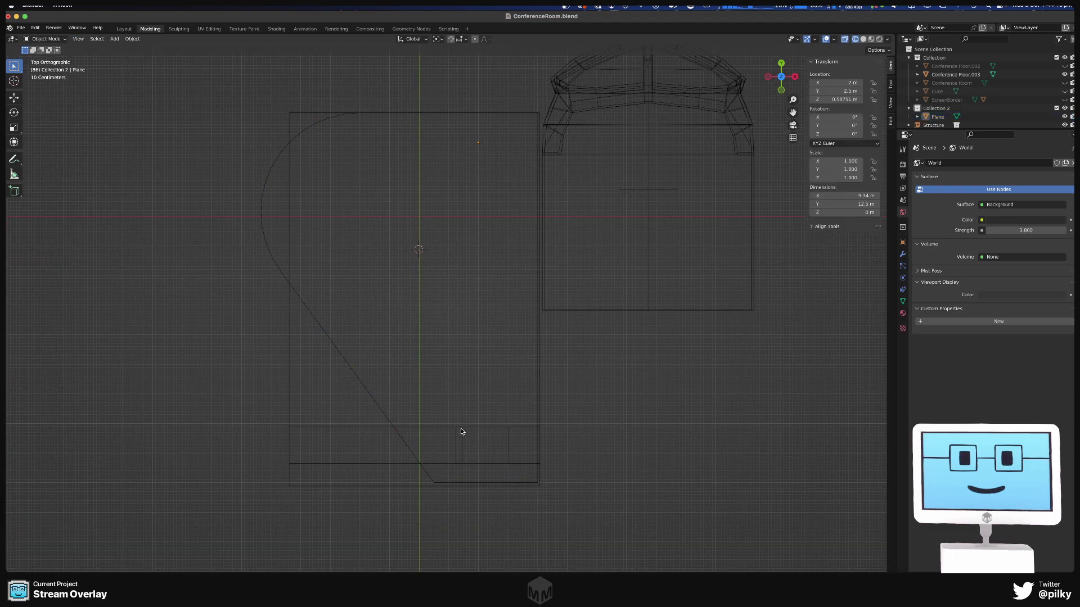
pyautogui.click(461, 429)
pyautogui.moveTo(480, 415)
pyautogui.mouseDown(button='middle')
pyautogui.moveTo(533, 353)
pyautogui.moveTo(487, 361)
pyautogui.moveTo(487, 405)
pyautogui.mouseUp(button='middle')
pyautogui.press('KP_1')
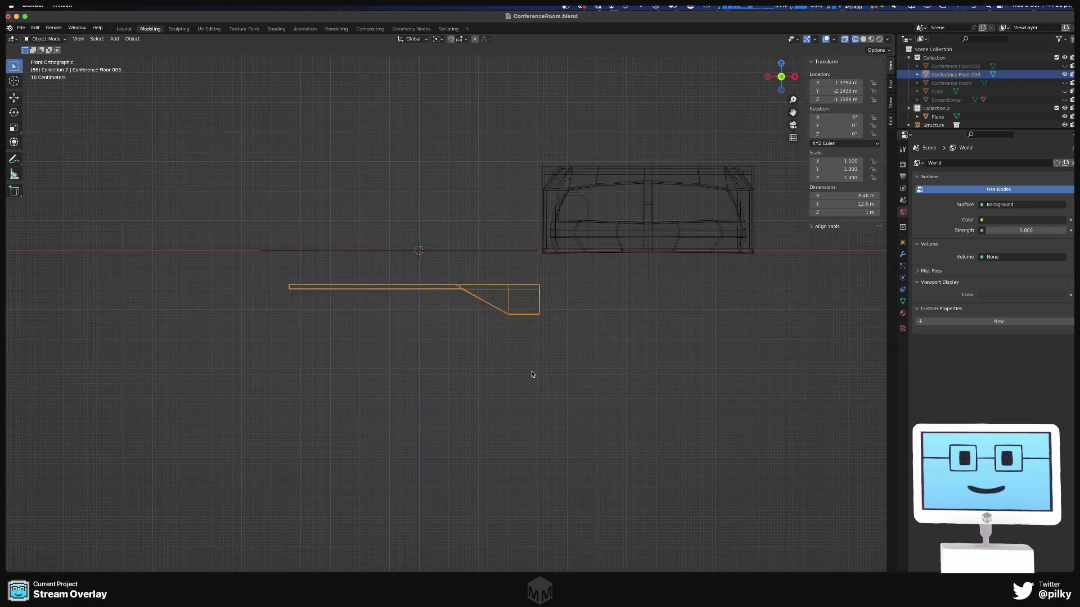
pyautogui.press('KP_7')
pyautogui.press('g')
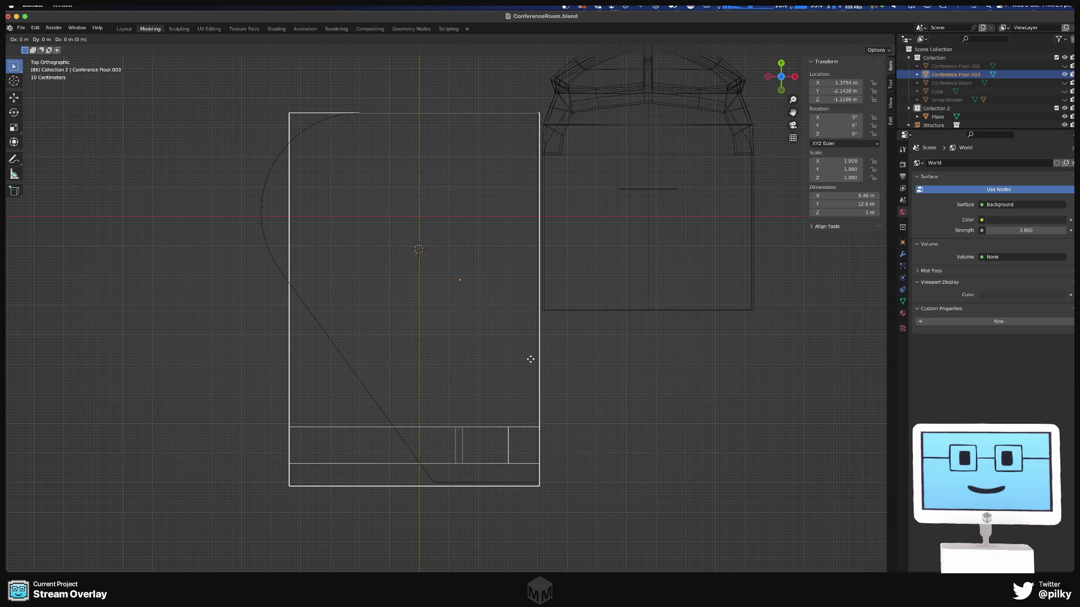
pyautogui.press('y')
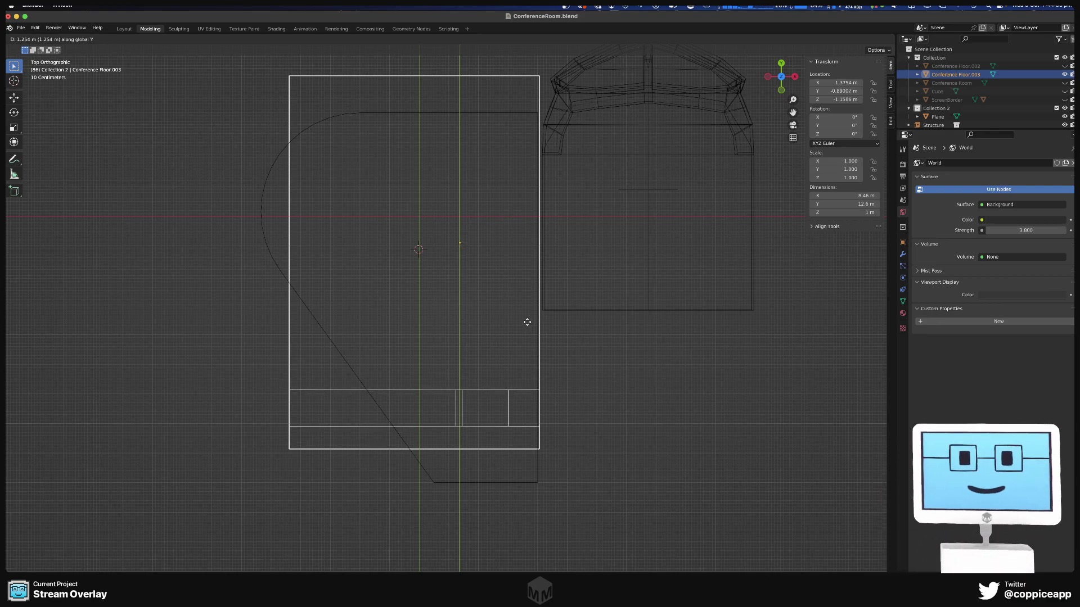
pyautogui.click(528, 332)
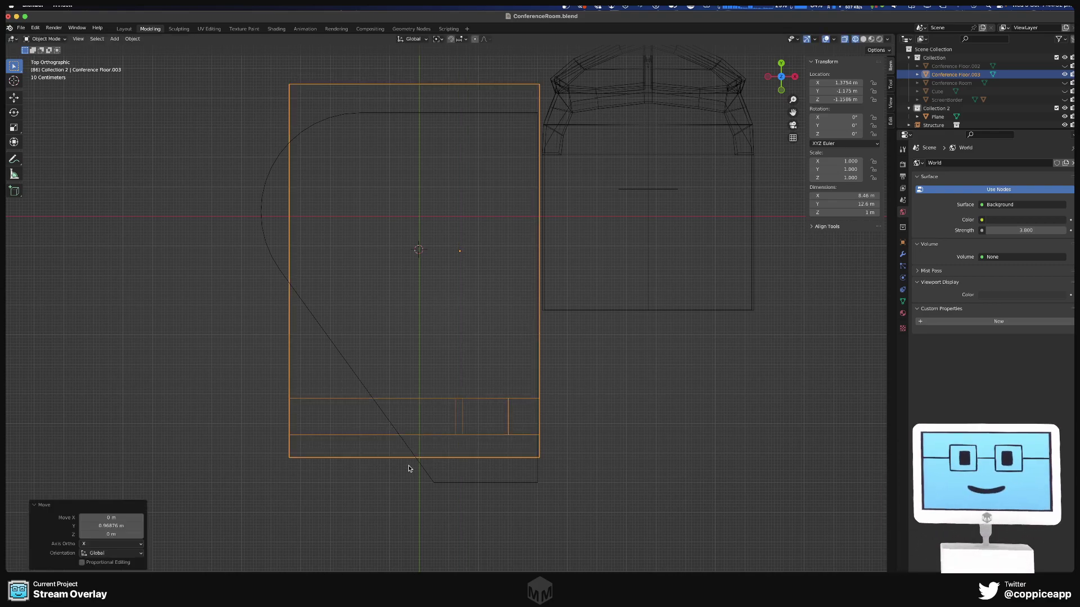
# - Move the floor outline's short bottom edge about 0.85 m along Y onto the existing floor's lower edge
pyautogui.click(406, 468)
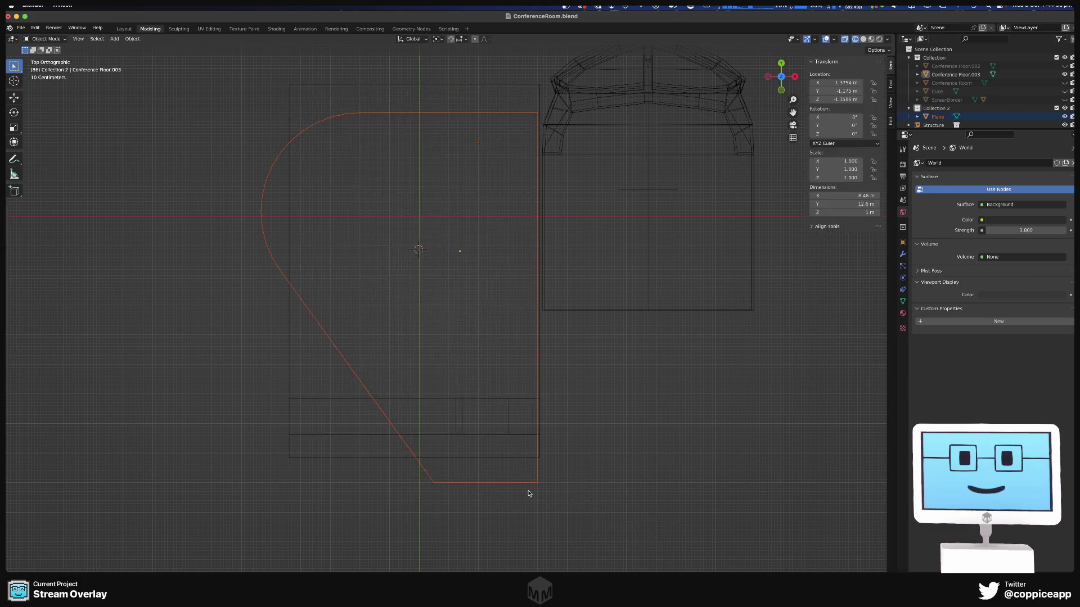
pyautogui.click(619, 486)
pyautogui.click(532, 480)
pyautogui.press('Tab')
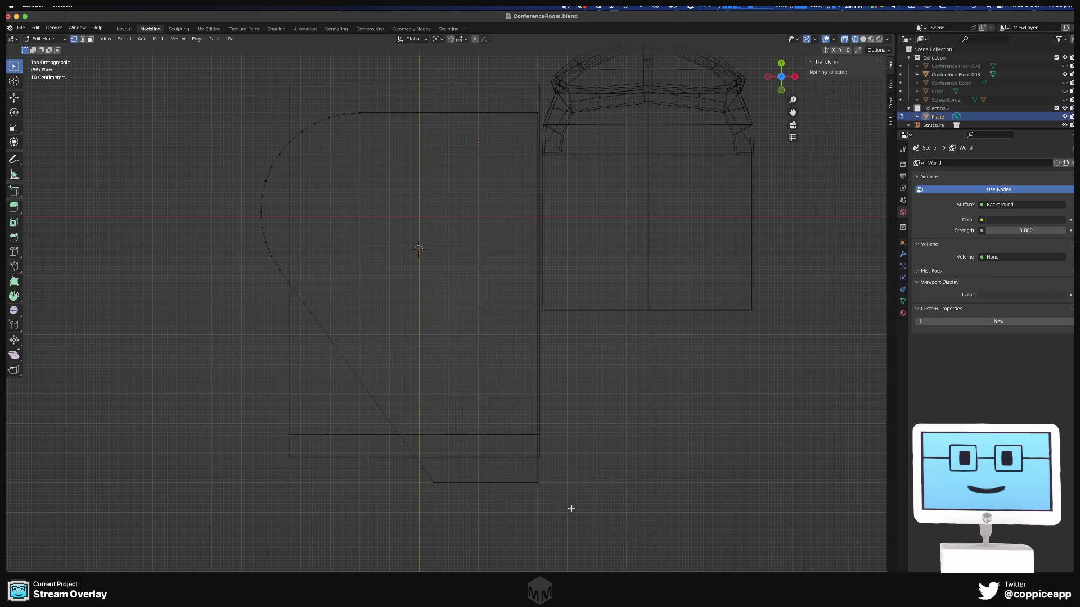
pyautogui.moveTo(571, 508); pyautogui.dragTo(350, 478)
pyautogui.press('g')
pyautogui.press('y')
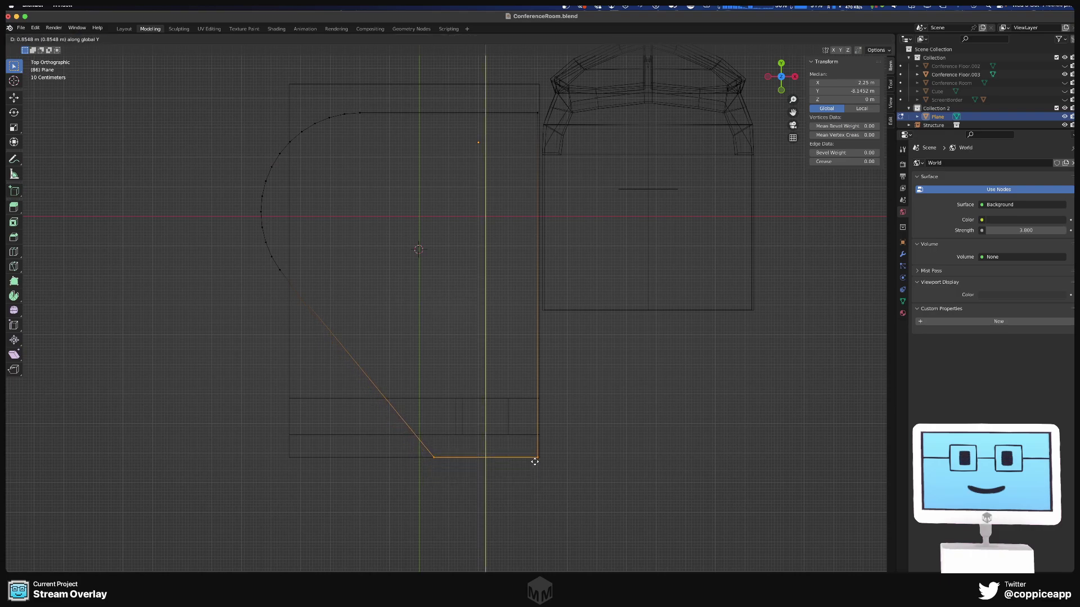
pyautogui.click(534, 461)
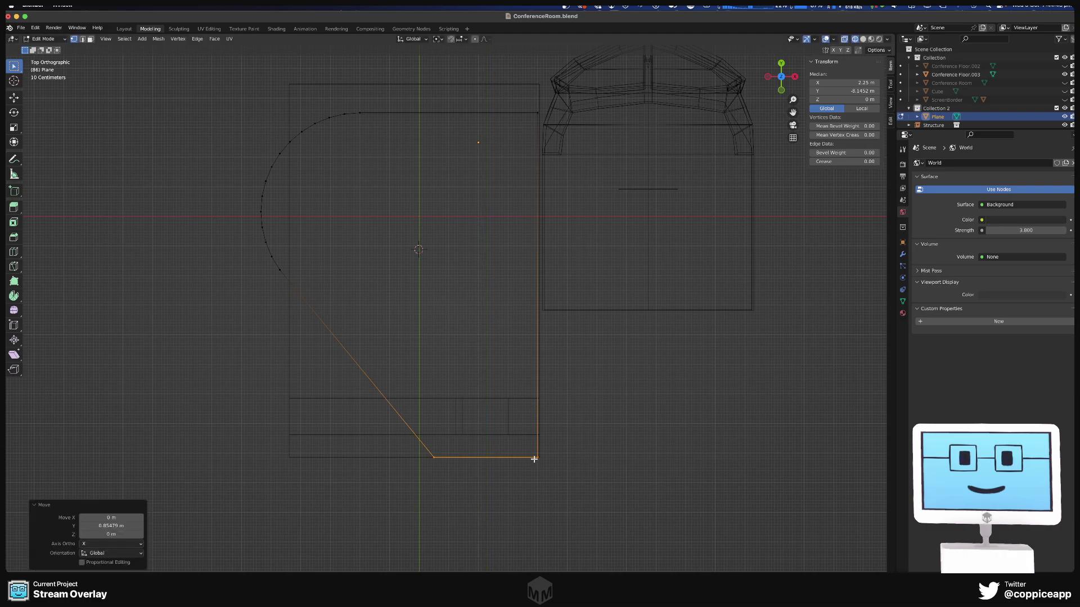
pyautogui.scroll(-5, 534, 458)
pyautogui.press('Tab')
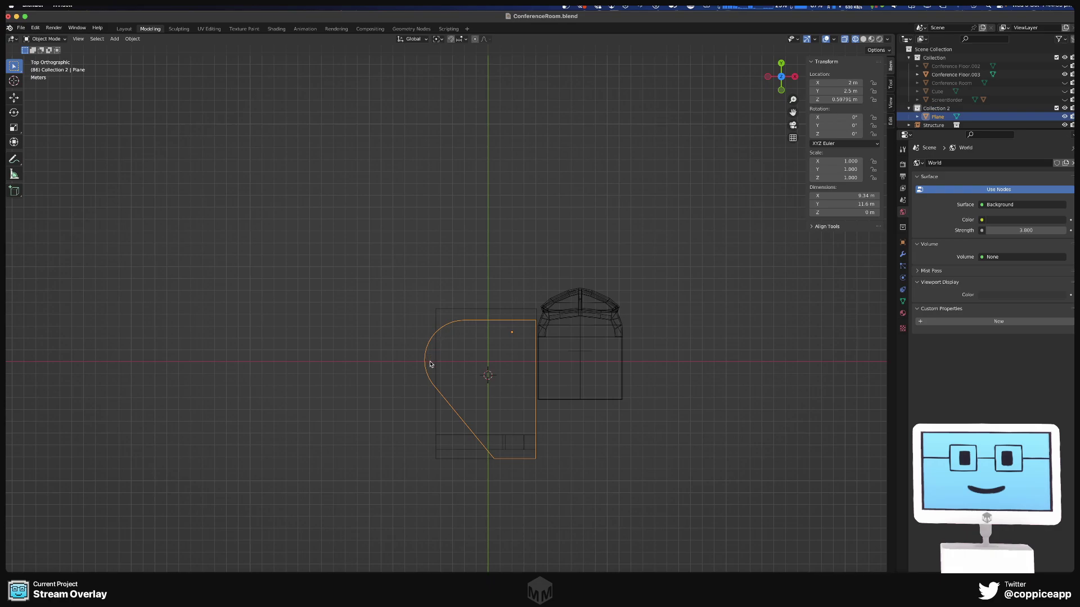
pyautogui.scroll(8, 437, 397)
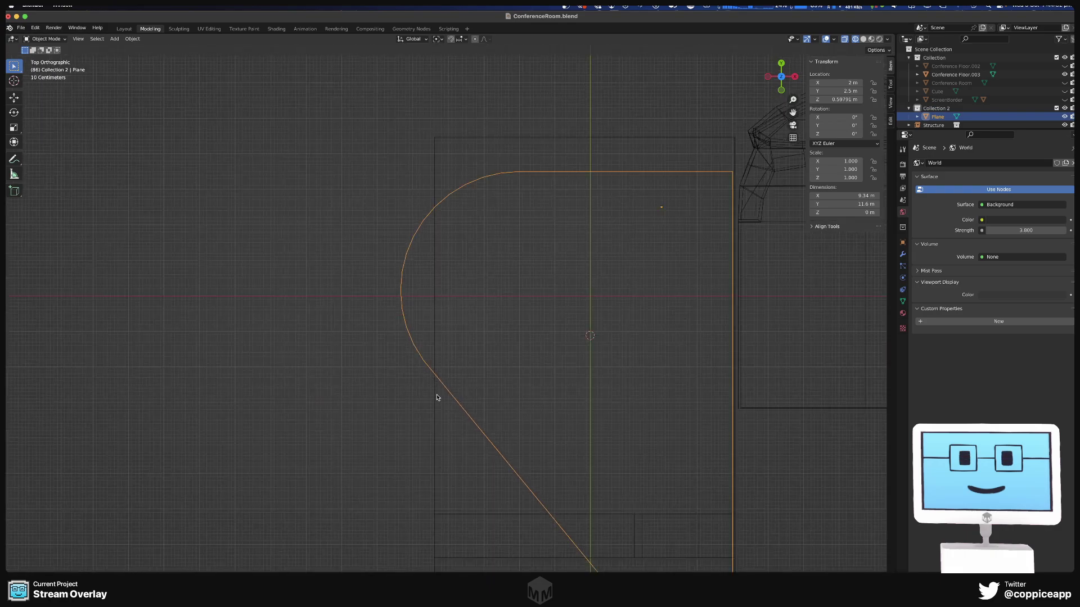
pyautogui.press('Tab')
pyautogui.scroll(-3, 430, 360)
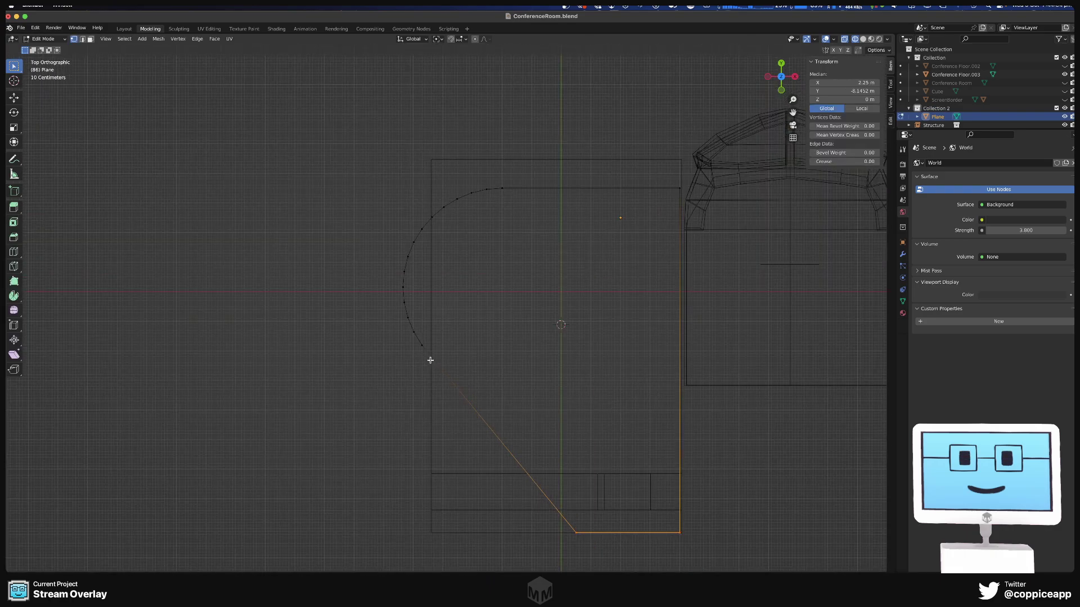
pyautogui.scroll(-5, 509, 348)
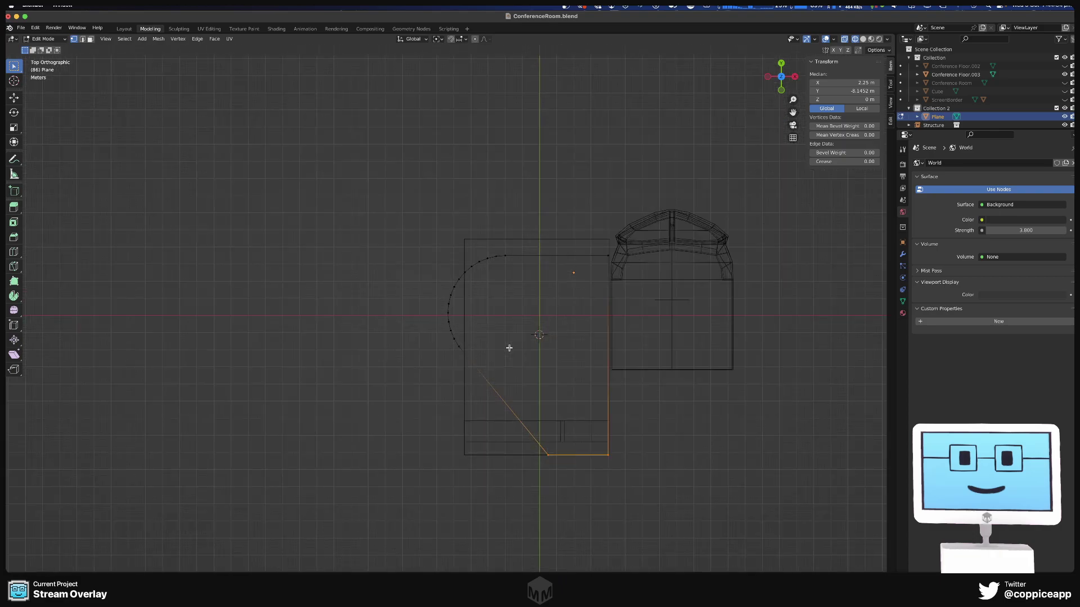
pyautogui.keyDown('shift'); pyautogui.click(459, 346); pyautogui.keyUp('shift')
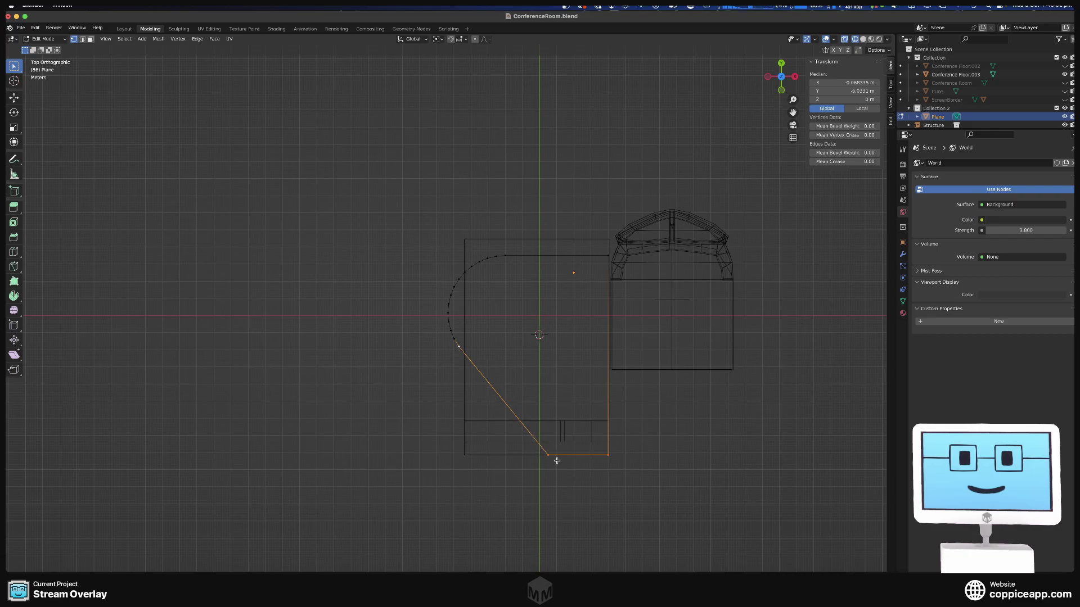
pyautogui.keyDown('shift'); pyautogui.moveTo(559, 455); pyautogui.dragTo(383, 311, button='middle'); pyautogui.keyUp('shift')
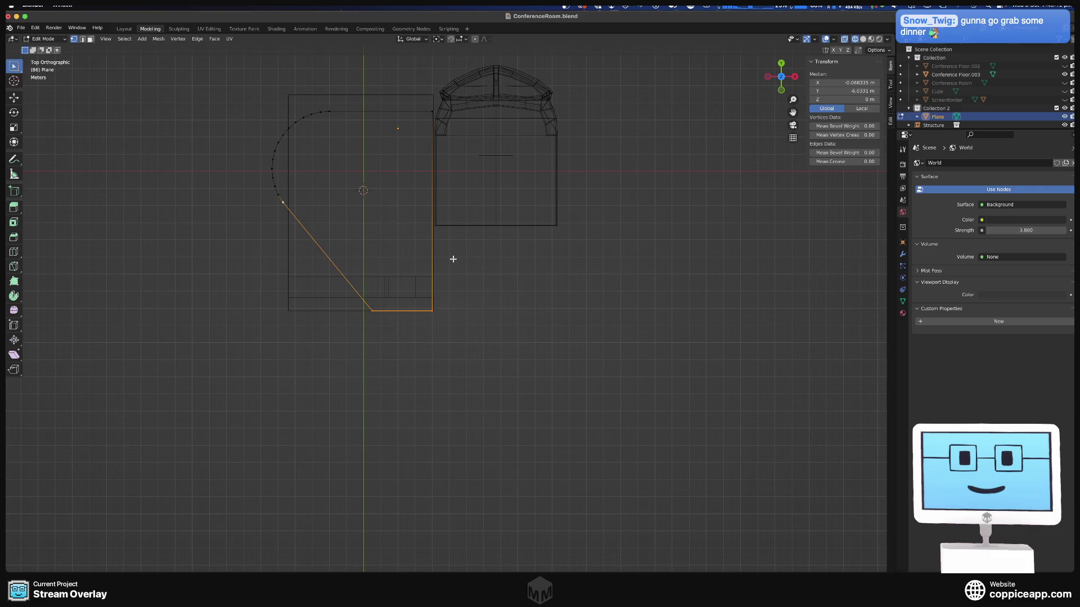
pyautogui.press('Tab')
# - Raise the rounded outline object about 0.43 m along the Z axis
pyautogui.moveTo(498, 357)
pyautogui.mouseDown(button='middle')
pyautogui.moveTo(542, 268)
pyautogui.moveTo(574, 299)
pyautogui.moveTo(478, 352)
pyautogui.moveTo(498, 340)
pyautogui.mouseUp(button='middle')
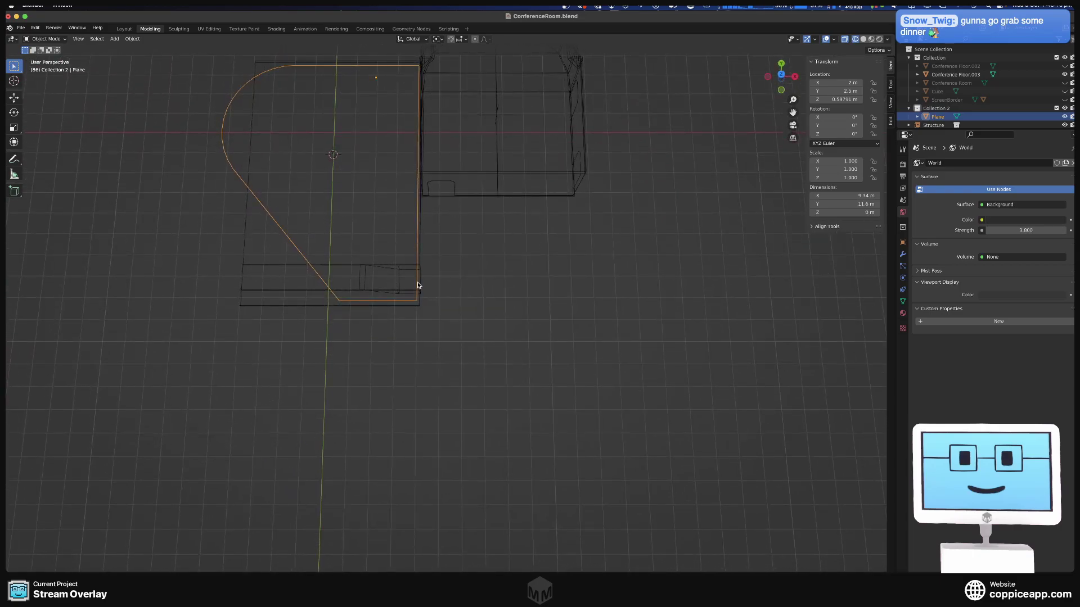
pyautogui.moveTo(418, 285); pyautogui.dragTo(722, 212, button='middle')
pyautogui.scroll(10, 677, 196)
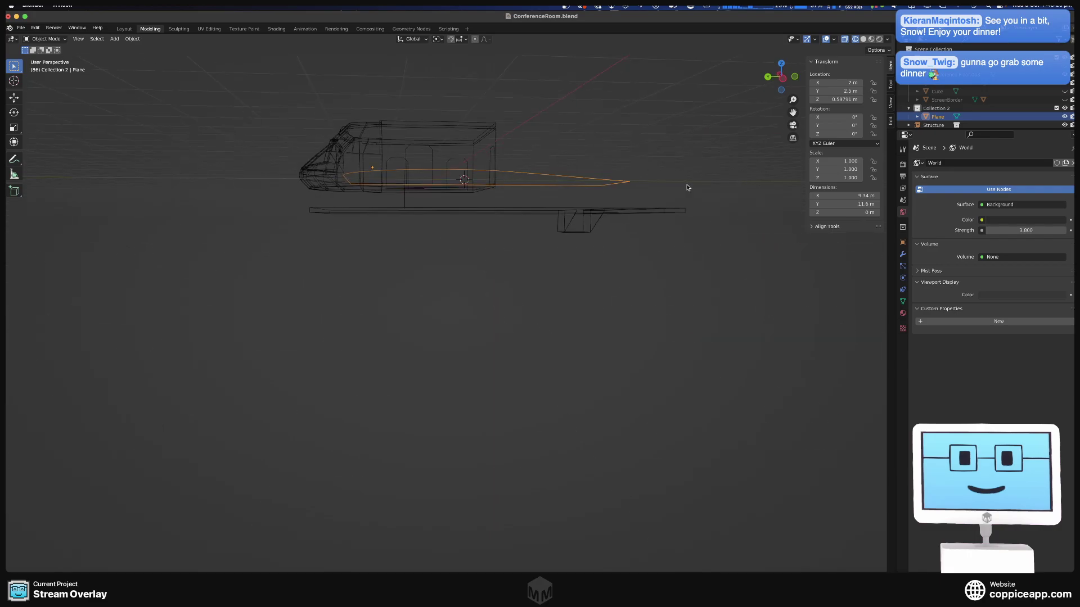
pyautogui.hscroll(-5, 682, 192)
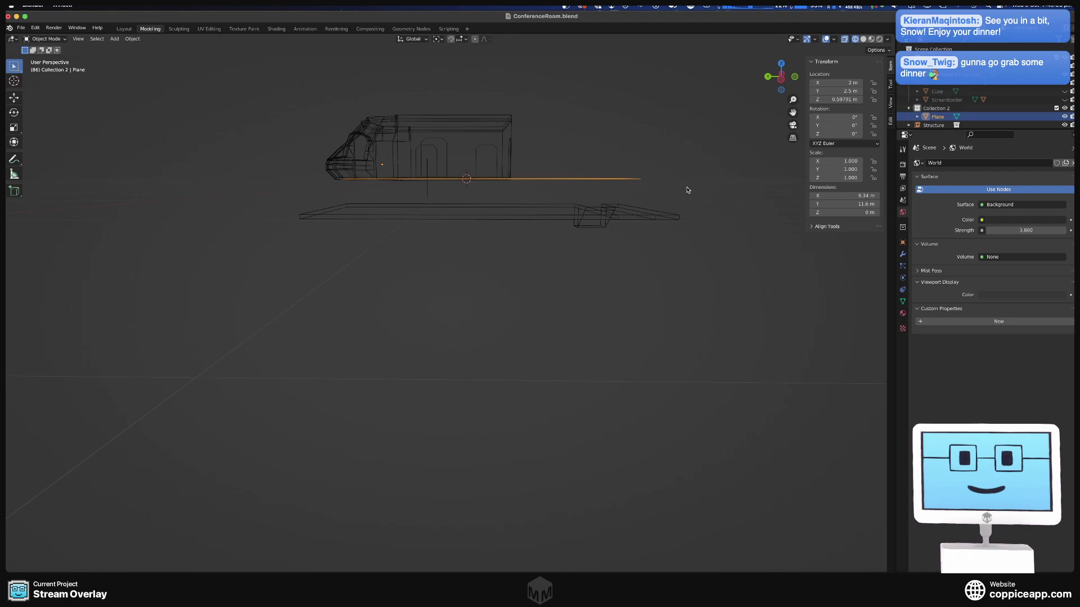
pyautogui.press('KP_1')
pyautogui.keyDown('ctrl'); pyautogui.scroll(3, 680, 205); pyautogui.keyUp('ctrl')
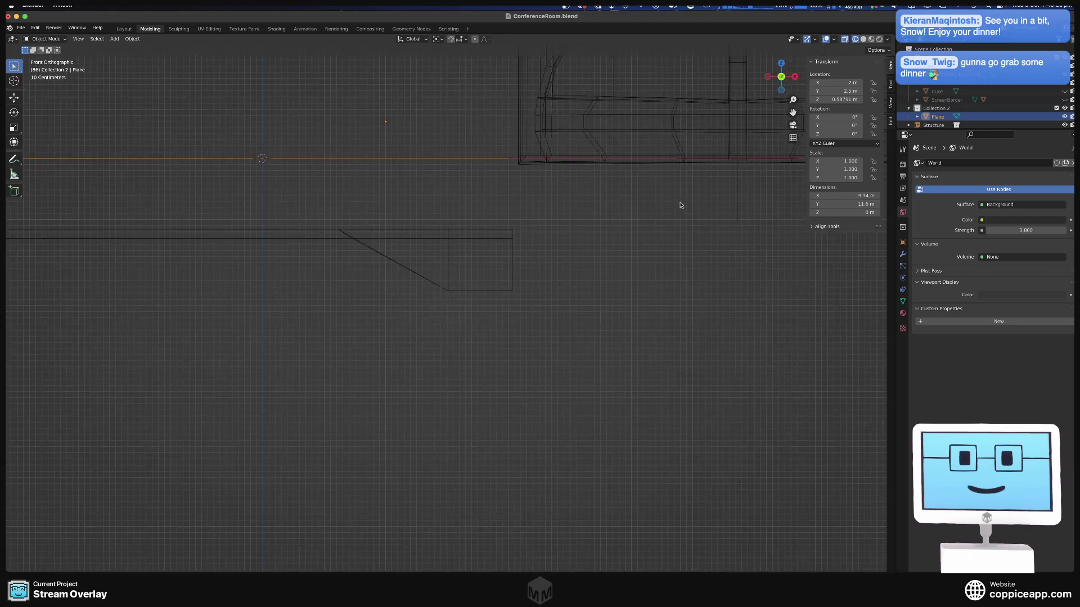
pyautogui.press('g')
pyautogui.press('z')
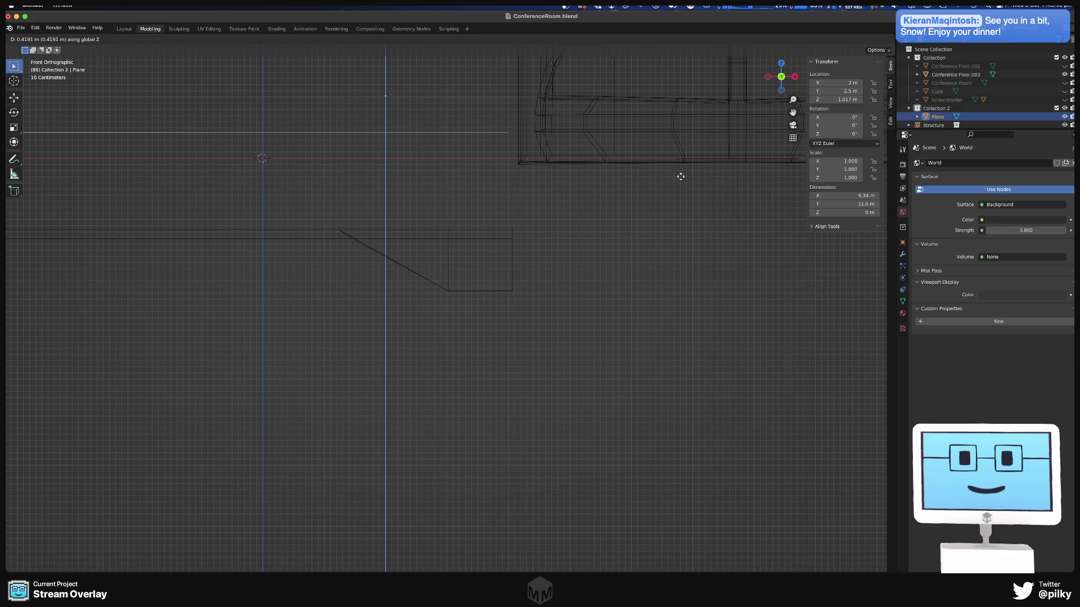
pyautogui.click(680, 177)
# - Delete the outline's long straight edge on the side facing the conference room
pyautogui.moveTo(653, 171); pyautogui.dragTo(465, 352, button='middle')
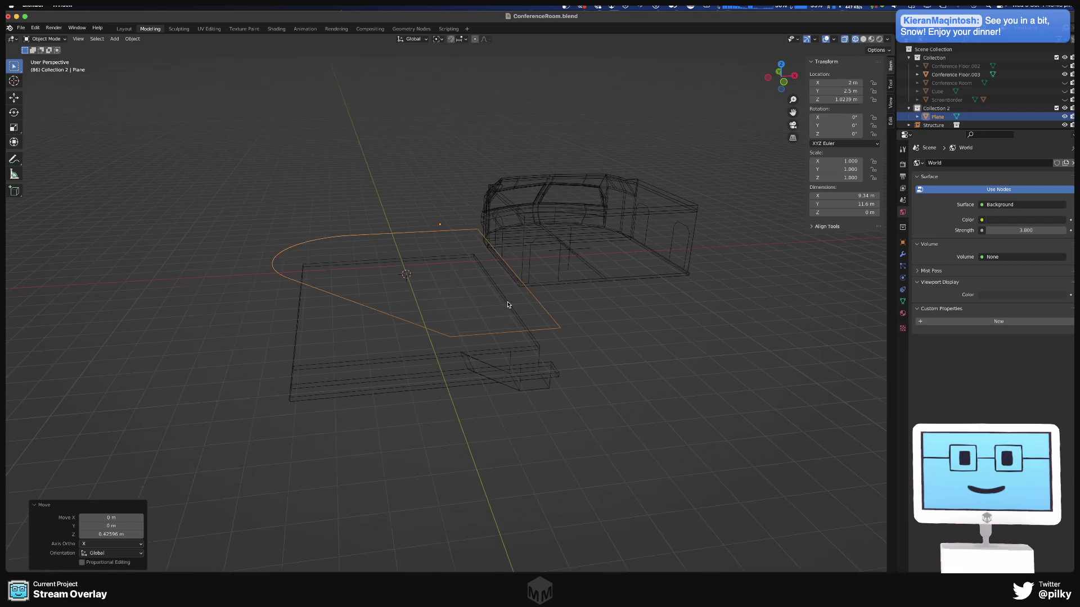
pyautogui.moveTo(506, 306); pyautogui.dragTo(550, 317, button='middle')
pyautogui.press('Tab')
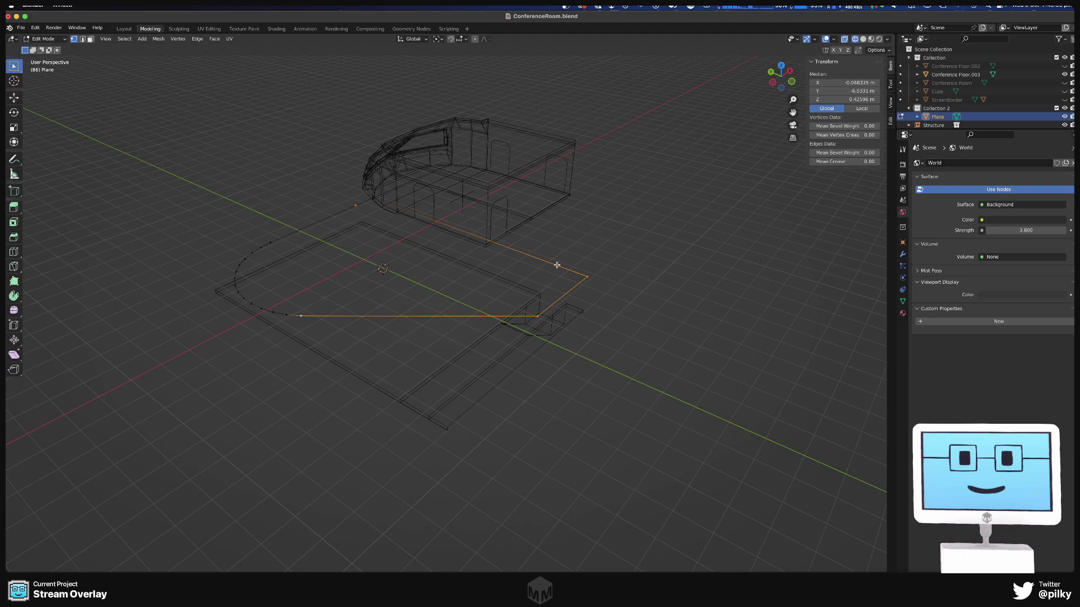
pyautogui.press('2')
pyautogui.click(557, 265)
pyautogui.press('x')
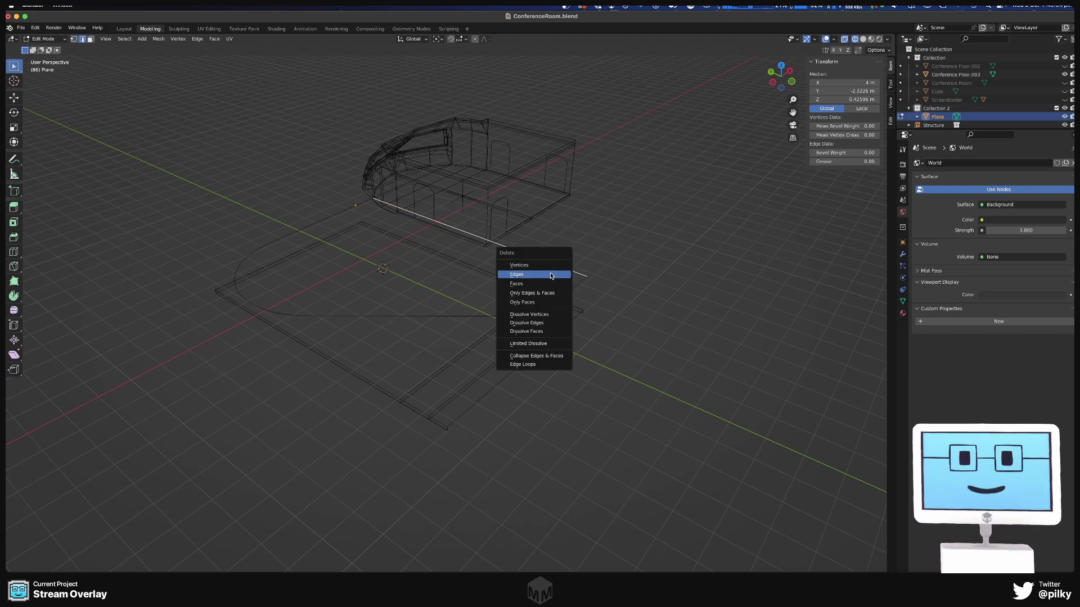
pyautogui.click(551, 276)
pyautogui.moveTo(549, 273); pyautogui.dragTo(567, 241, button='middle')
pyautogui.press('Tab')
# - Select all edges of the opened outline in Edit Mode and show them in front view
pyautogui.moveTo(430, 187); pyautogui.dragTo(504, 349, button='middle')
pyautogui.press('Tab')
pyautogui.press('a')
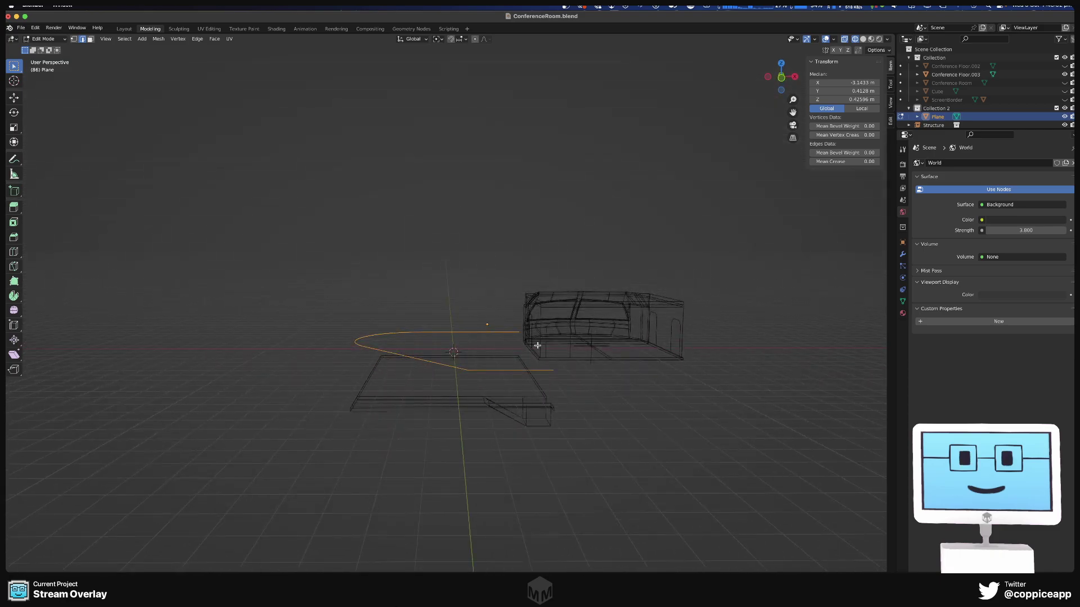
pyautogui.press('KP_1')
pyautogui.scroll(4, 488, 358)
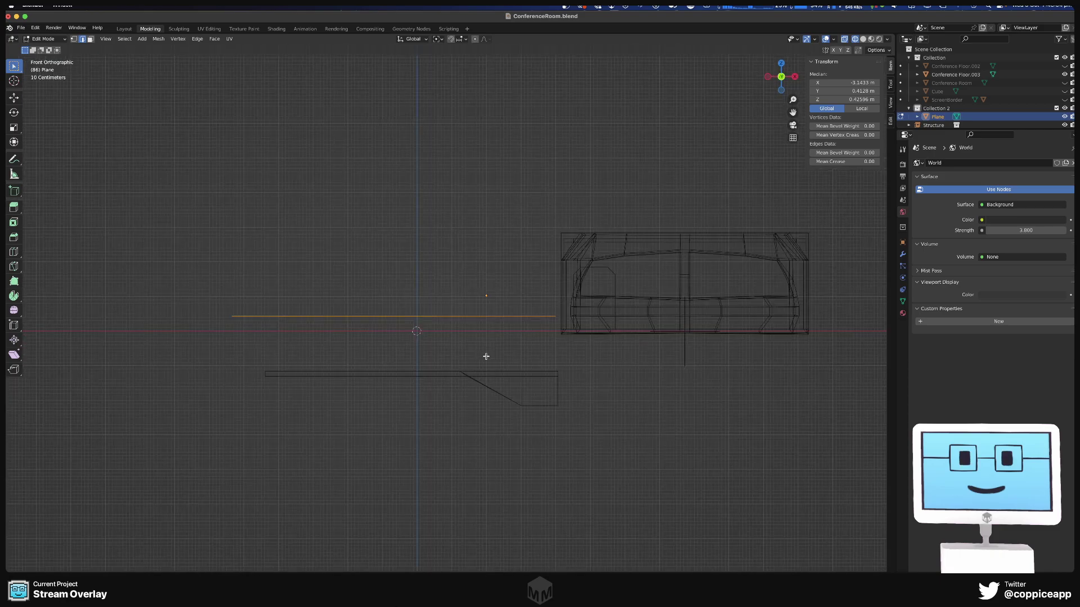
pyautogui.press('g')
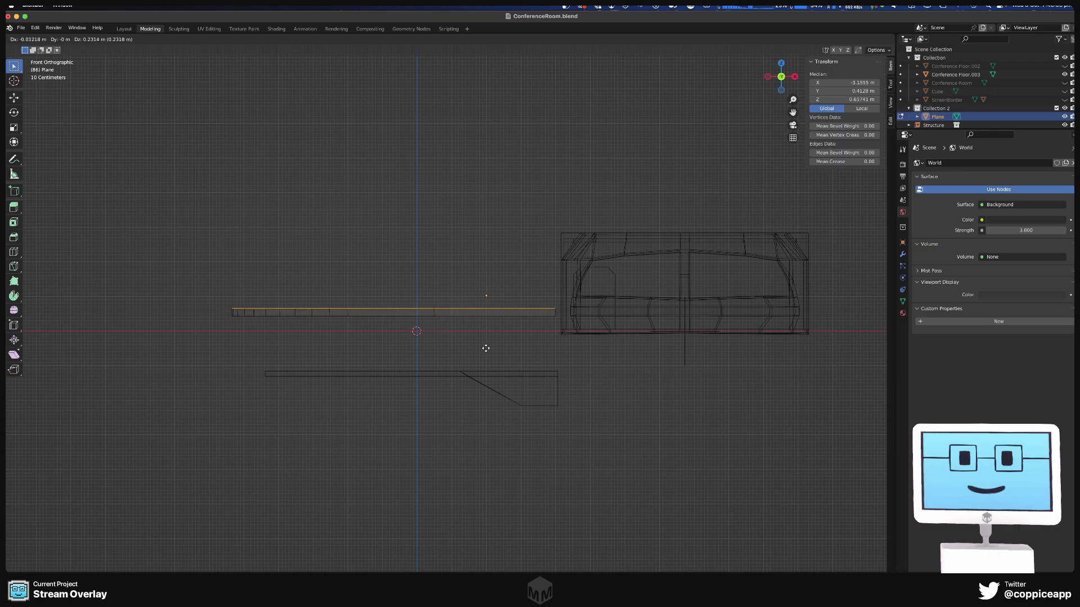
pyautogui.press('Escape')
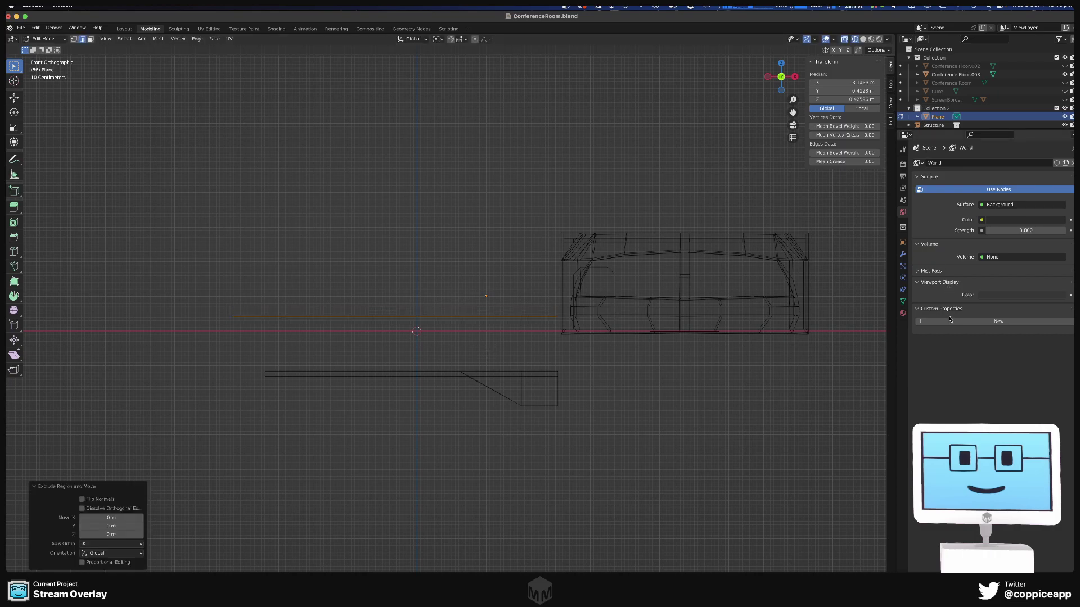
pyautogui.press('e')
pyautogui.press('Escape')
pyautogui.click(391, 214)
pyautogui.press('super+z')
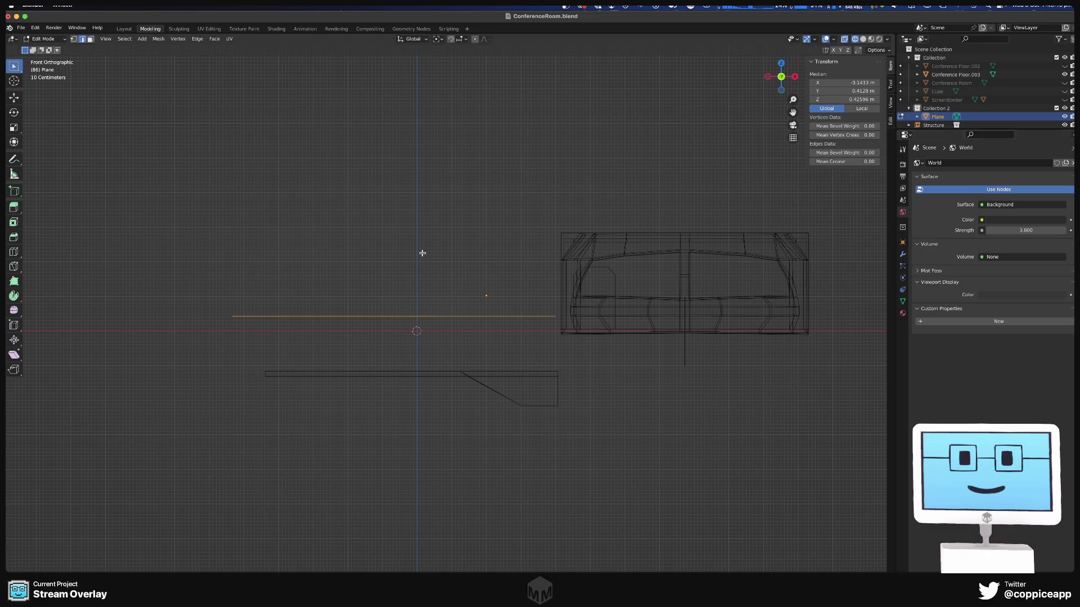
# - Extrude the open outline about 0.28 m upward along Z into a low wall strip and leave Edit Mode
pyautogui.press('e')
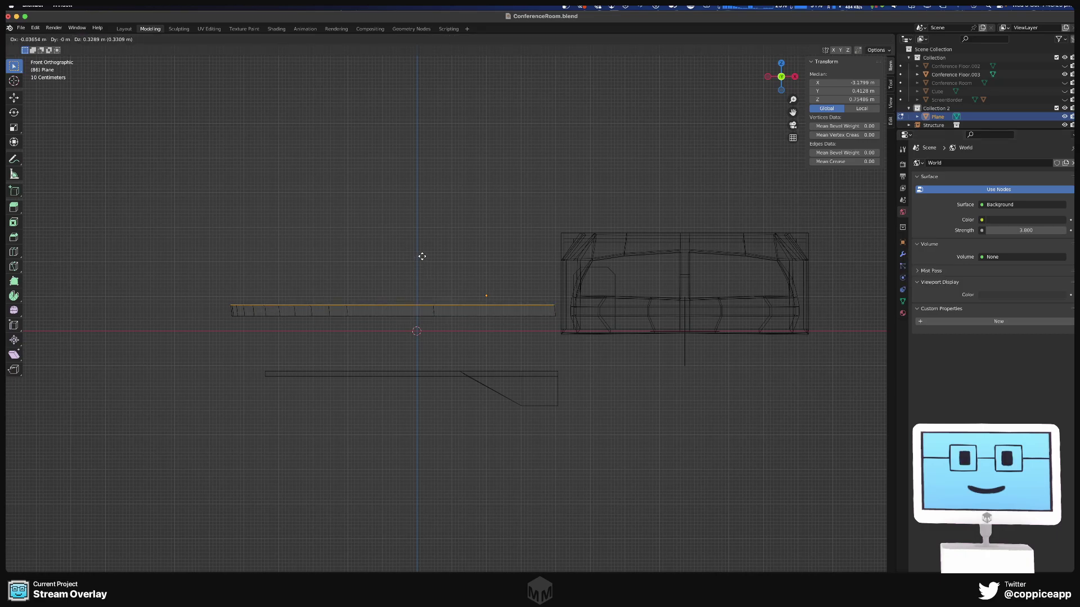
pyautogui.press('z')
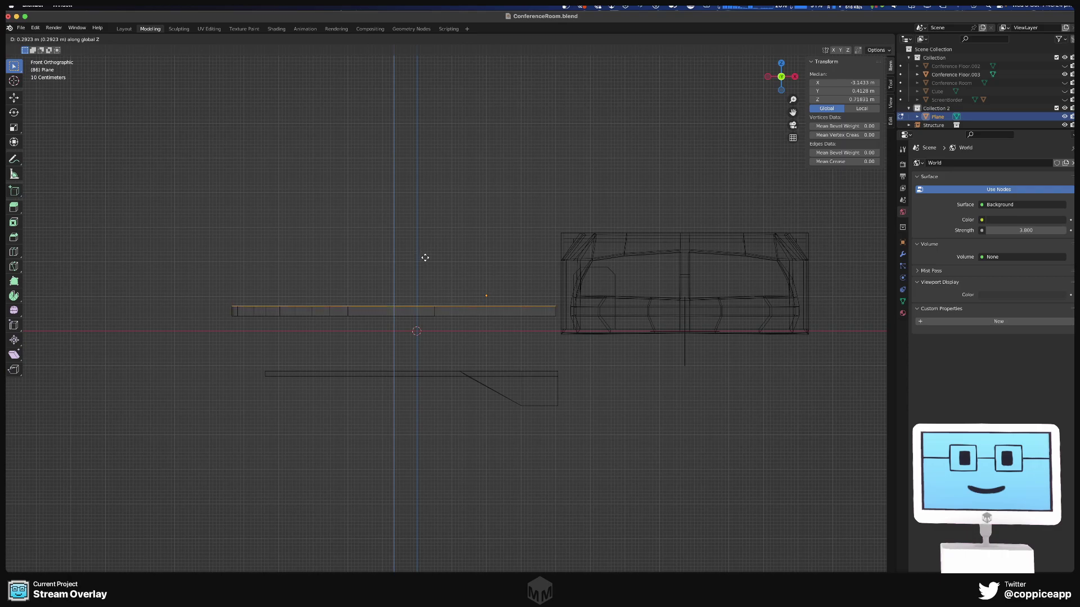
pyautogui.click(425, 257)
pyautogui.scroll(6, 540, 308)
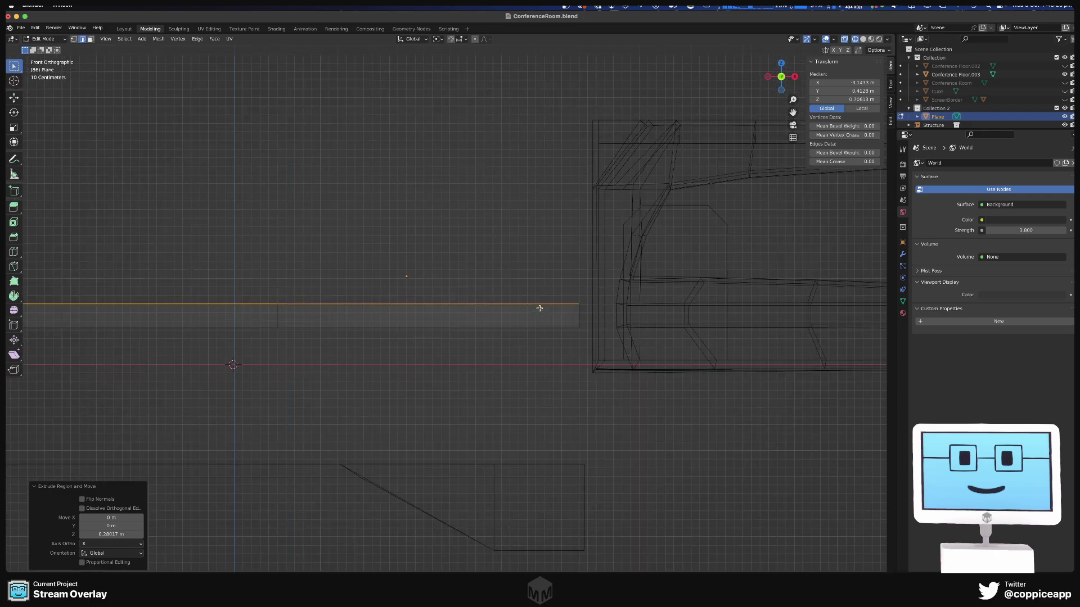
pyautogui.scroll(-5, 628, 308)
pyautogui.press('Tab')
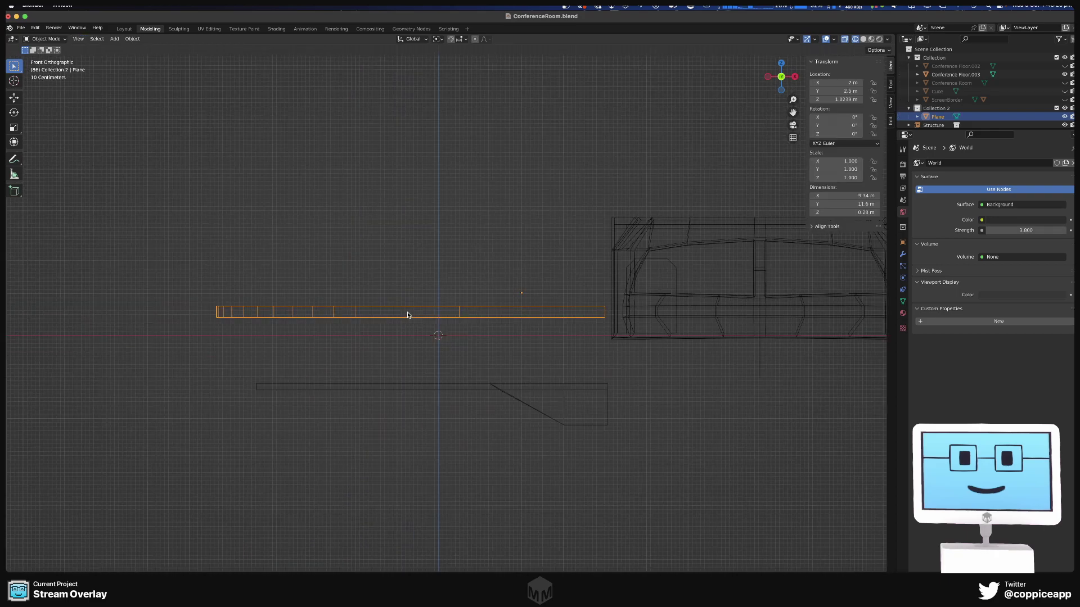
# - Set the wall strip's origin to its center of mass by volume
pyautogui.rightClick(408, 315)
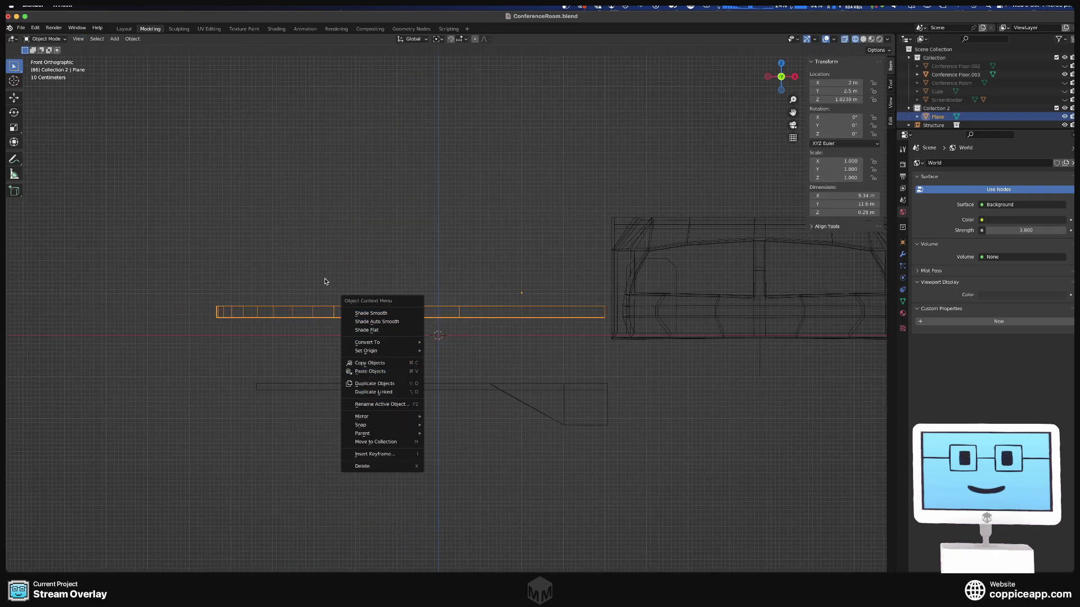
pyautogui.click(324, 239)
pyautogui.moveTo(325, 236); pyautogui.dragTo(361, 317, button='middle')
pyautogui.click(400, 319)
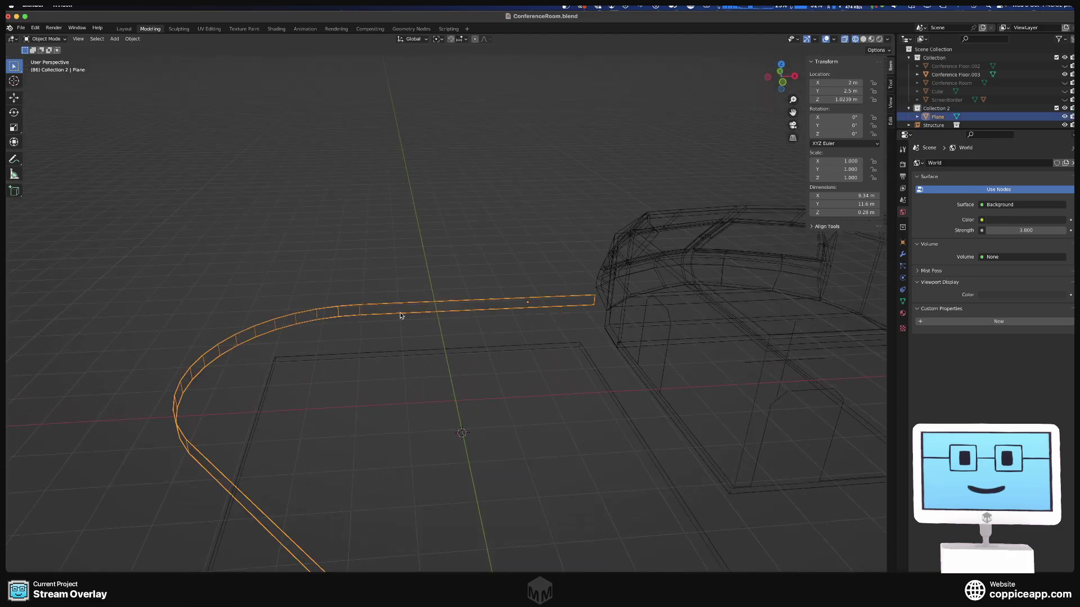
pyautogui.rightClick(400, 315)
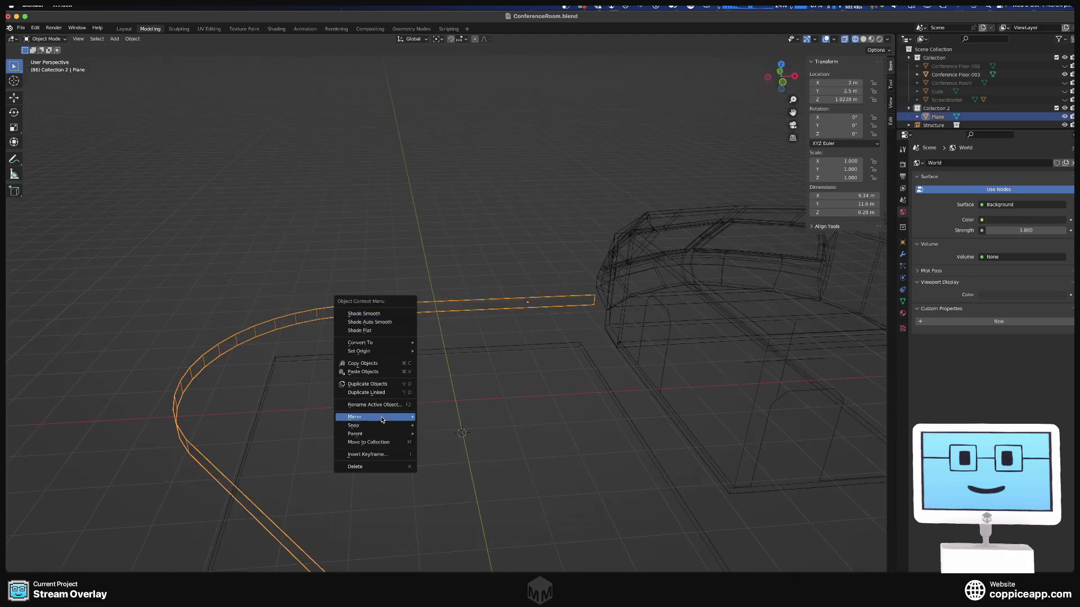
pyautogui.moveTo(382, 416)
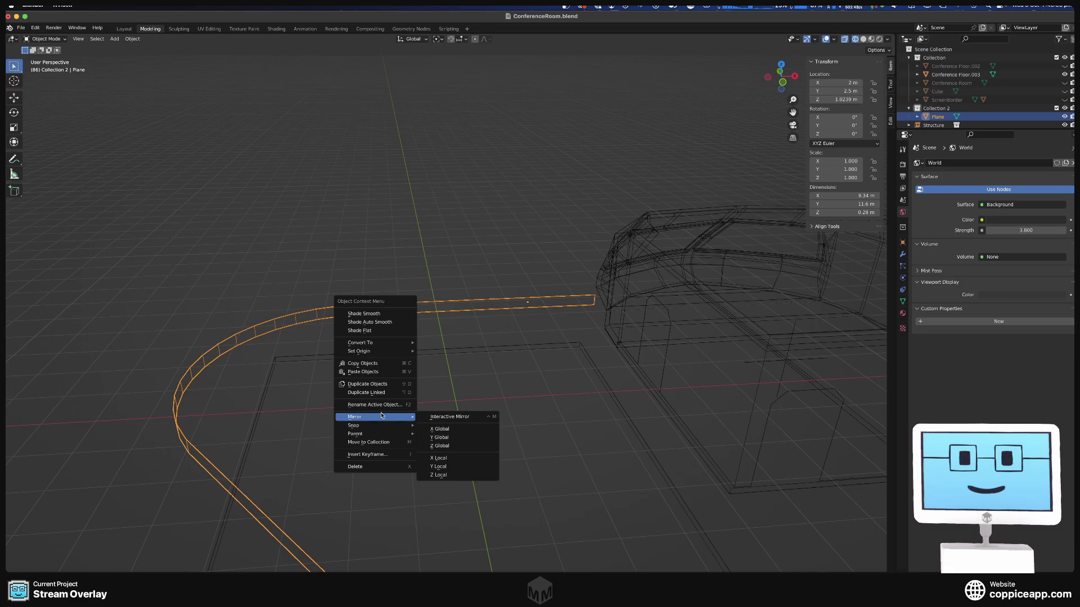
pyautogui.moveTo(373, 351)
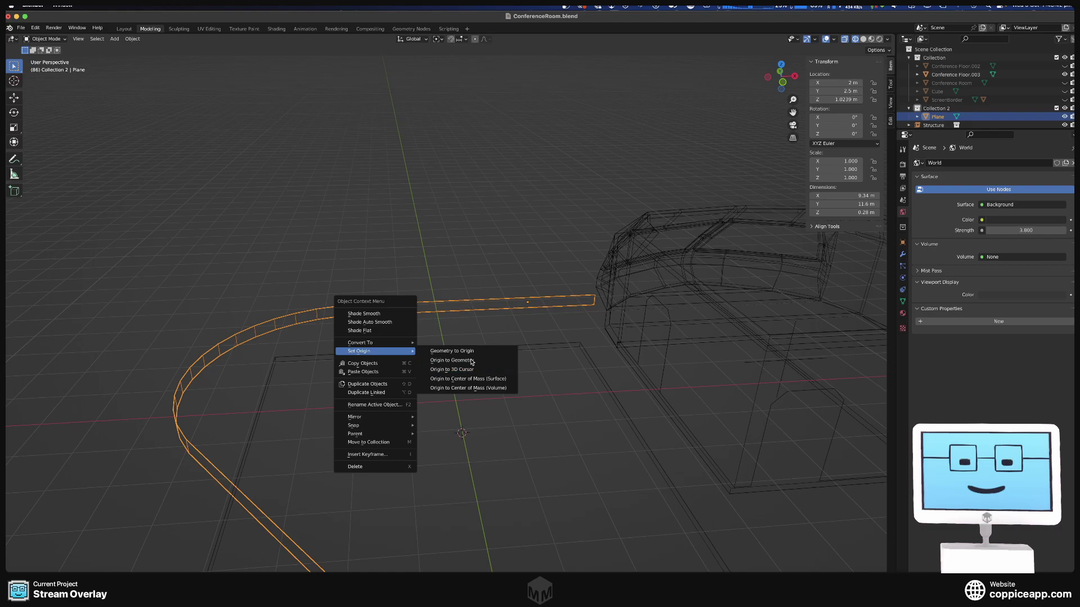
pyautogui.click(478, 388)
# - Set the wall strip's origin to its center of mass by surface
pyautogui.moveTo(534, 419); pyautogui.dragTo(289, 293, button='middle')
pyautogui.scroll(-6, 528, 393)
pyautogui.rightClick(288, 293)
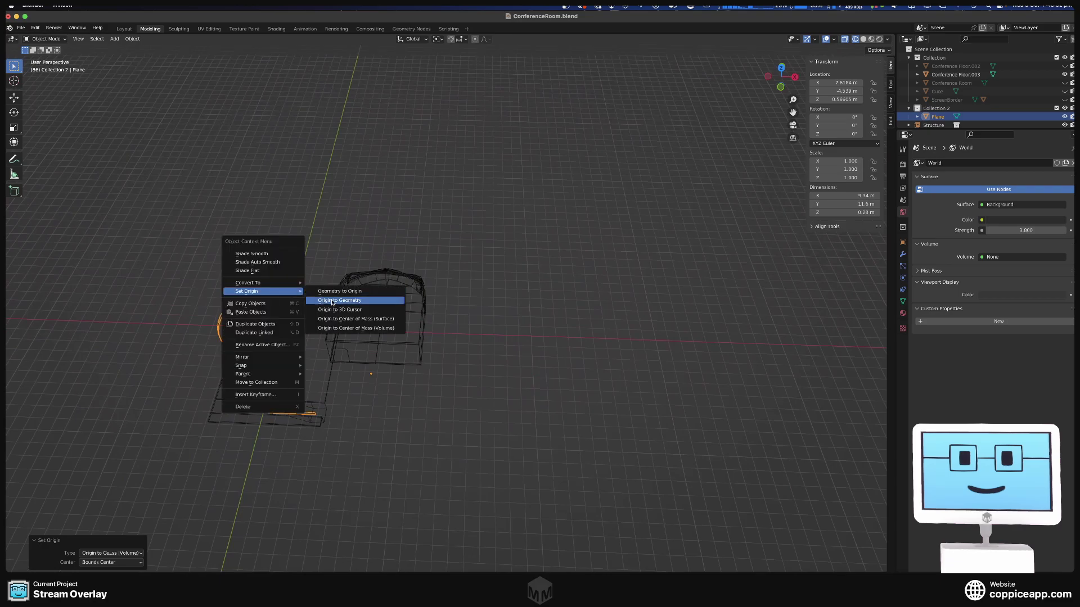
pyautogui.click(368, 323)
pyautogui.moveTo(293, 356); pyautogui.dragTo(294, 330, button='middle')
pyautogui.moveTo(432, 405)
pyautogui.mouseDown(button='middle')
pyautogui.moveTo(450, 376)
pyautogui.moveTo(448, 405)
pyautogui.mouseUp(button='middle')
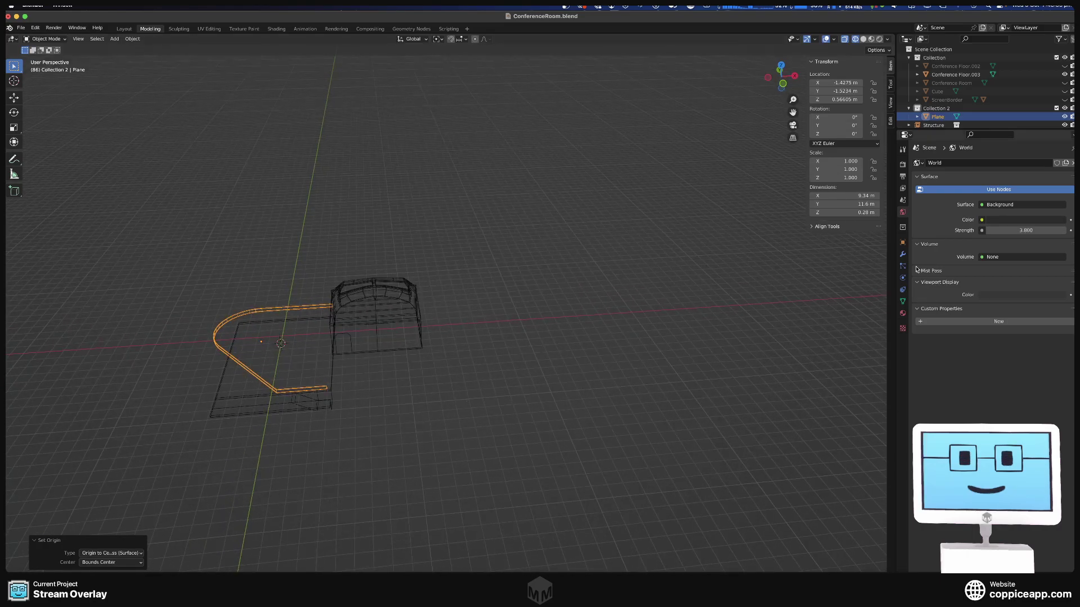
# - Add a Mirror modifier to the wall strip and mirror it along Z only, after trying the X and Y axes
pyautogui.click(902, 254)
pyautogui.click(930, 163)
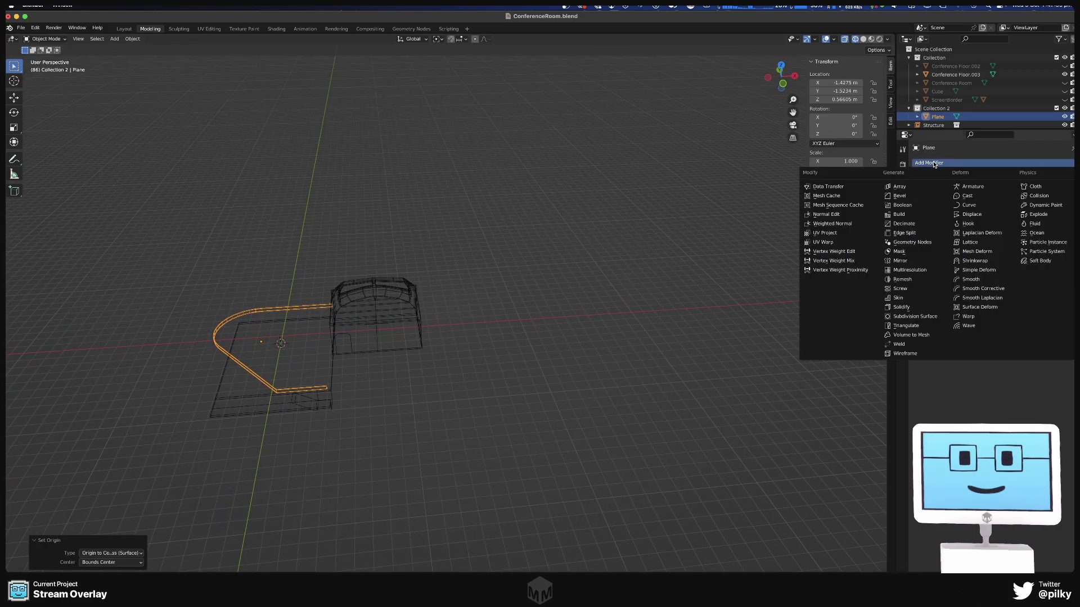
pyautogui.click(903, 261)
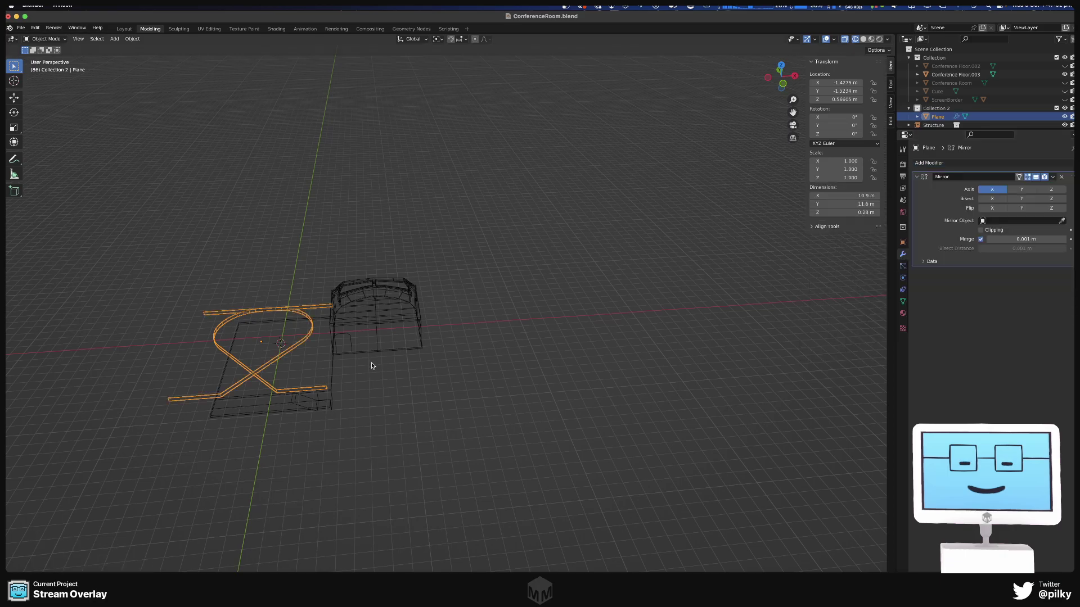
pyautogui.moveTo(371, 364); pyautogui.dragTo(366, 376, button='middle')
pyautogui.click(993, 190)
pyautogui.click(1010, 190)
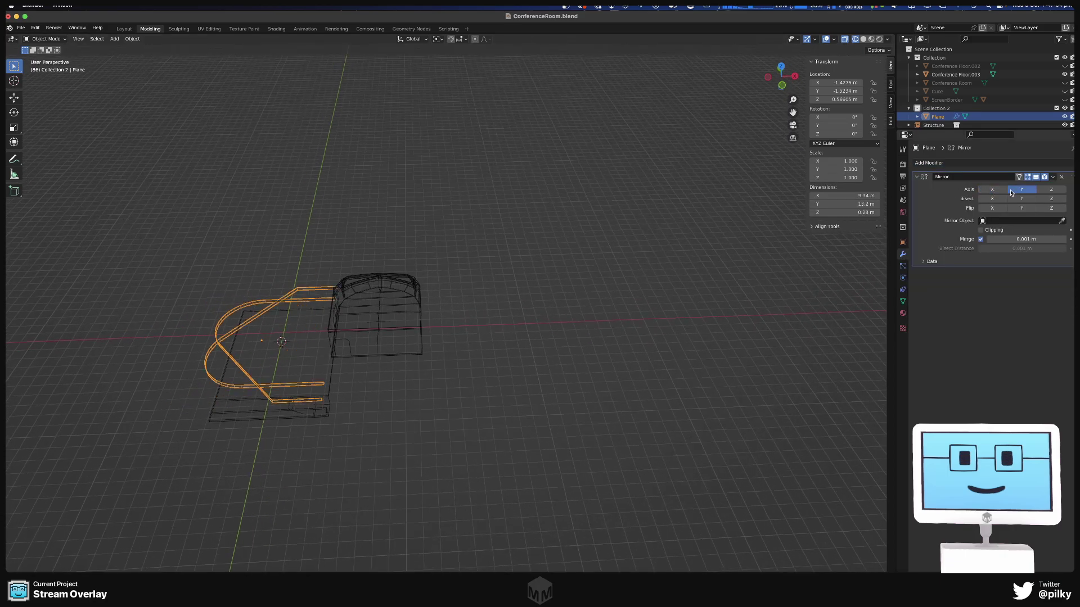
pyautogui.click(1005, 190)
pyautogui.click(1022, 190)
pyautogui.click(992, 191)
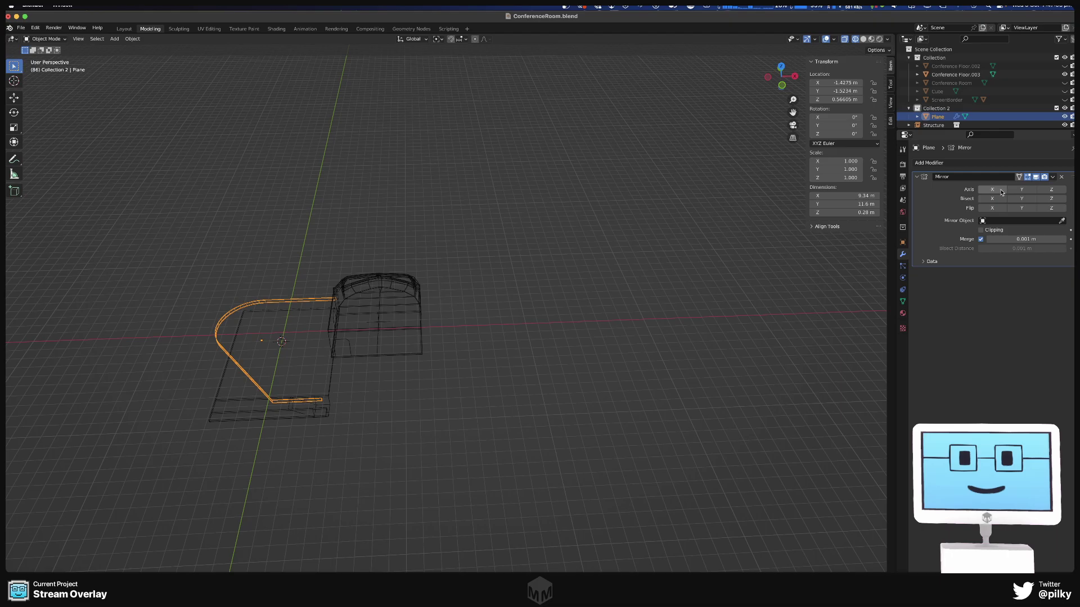
pyautogui.click(1051, 190)
# - Display the wall strip, floor and conference room in solid shading from a low, close viewpoint
pyautogui.moveTo(557, 299); pyautogui.dragTo(564, 280, button='middle')
pyautogui.scroll(6, 286, 357)
pyautogui.scroll(2, 287, 357)
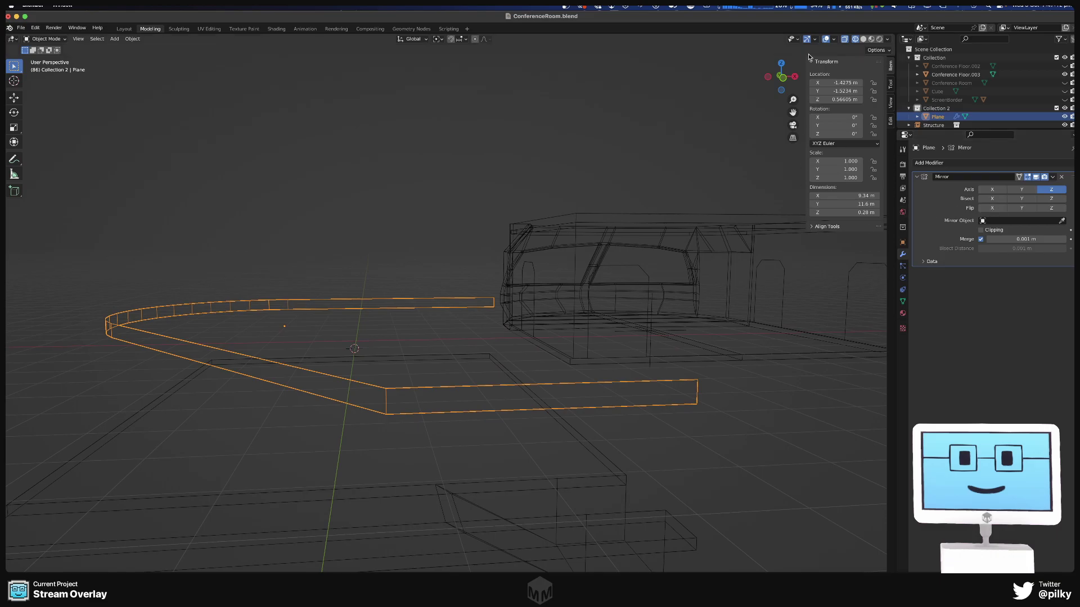
pyautogui.click(864, 39)
pyautogui.moveTo(641, 241)
pyautogui.mouseDown(button='middle')
pyautogui.moveTo(619, 265)
pyautogui.moveTo(624, 252)
pyautogui.mouseUp(button='middle')
pyautogui.press('Tab')
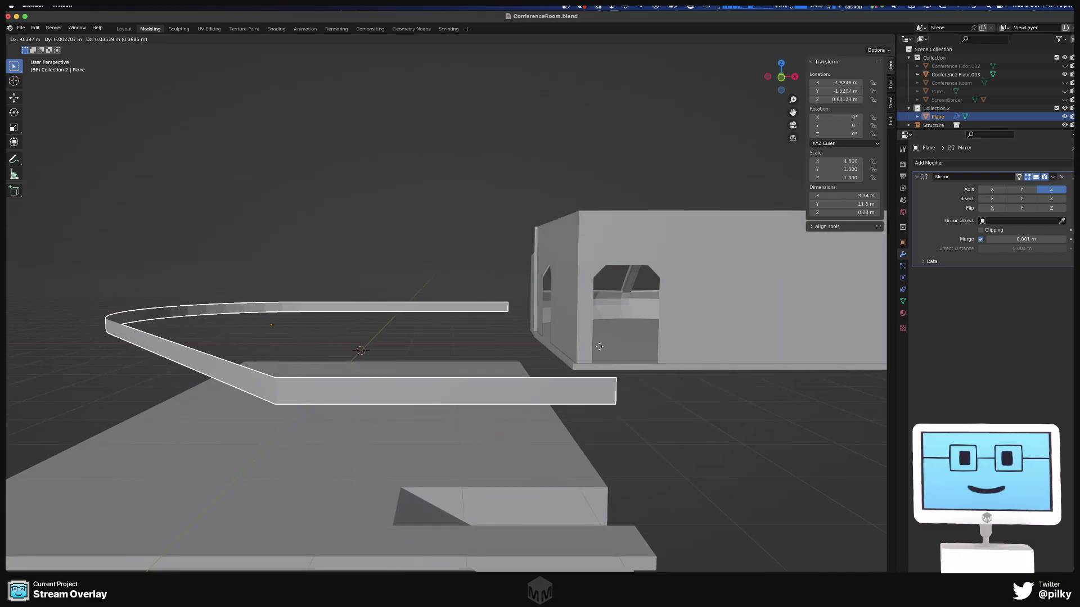
pyautogui.press('Tab')
pyautogui.press('h')
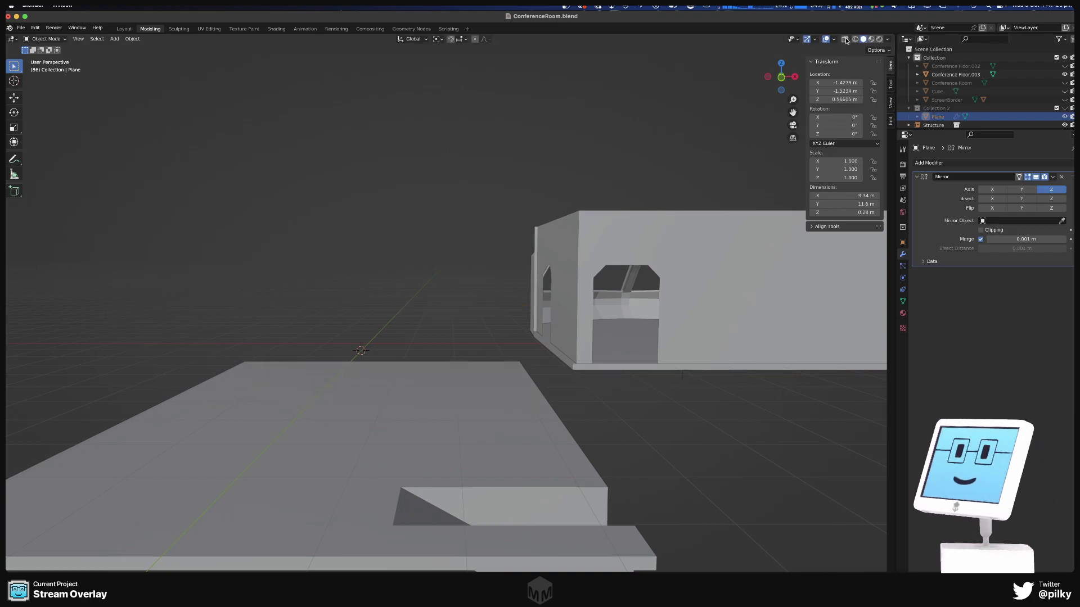
pyautogui.click(953, 74)
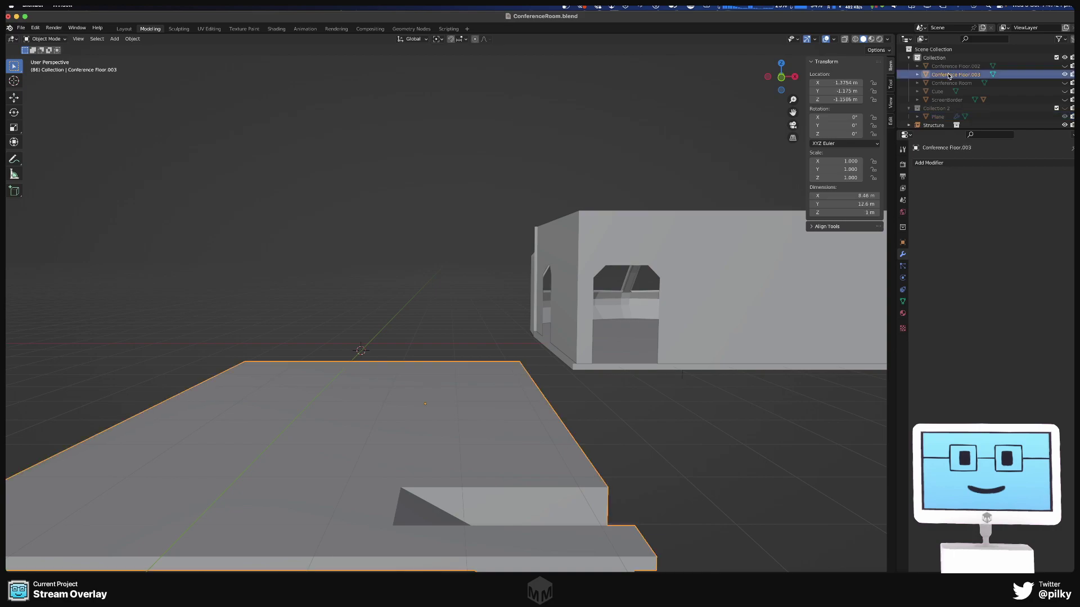
pyautogui.click(937, 108)
pyautogui.click(1064, 116)
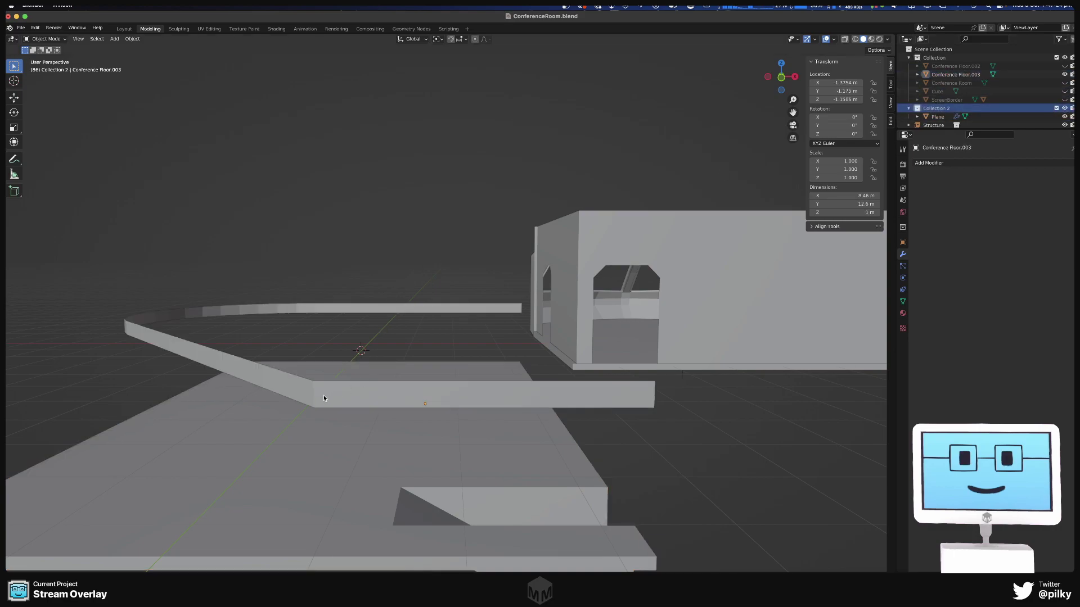
# - Move the wall strip's upper front corner vertex about 0.25 m along X and 0.13 m down to test the mirroring
pyautogui.click(323, 398)
pyautogui.press('Tab')
pyautogui.click(313, 382)
pyautogui.press('g')
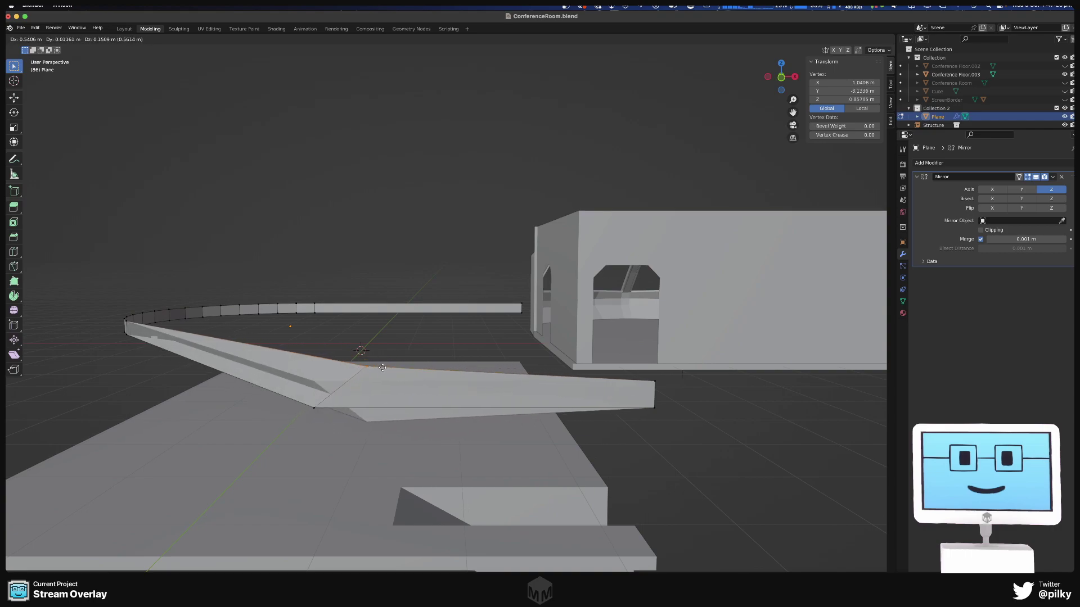
pyautogui.press('Escape')
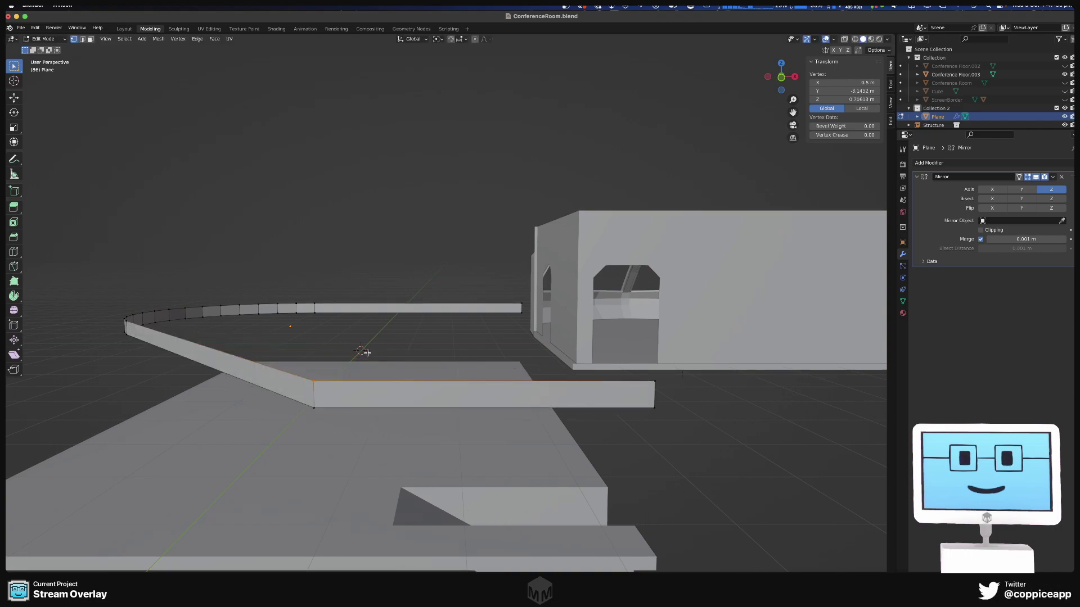
pyautogui.press('g')
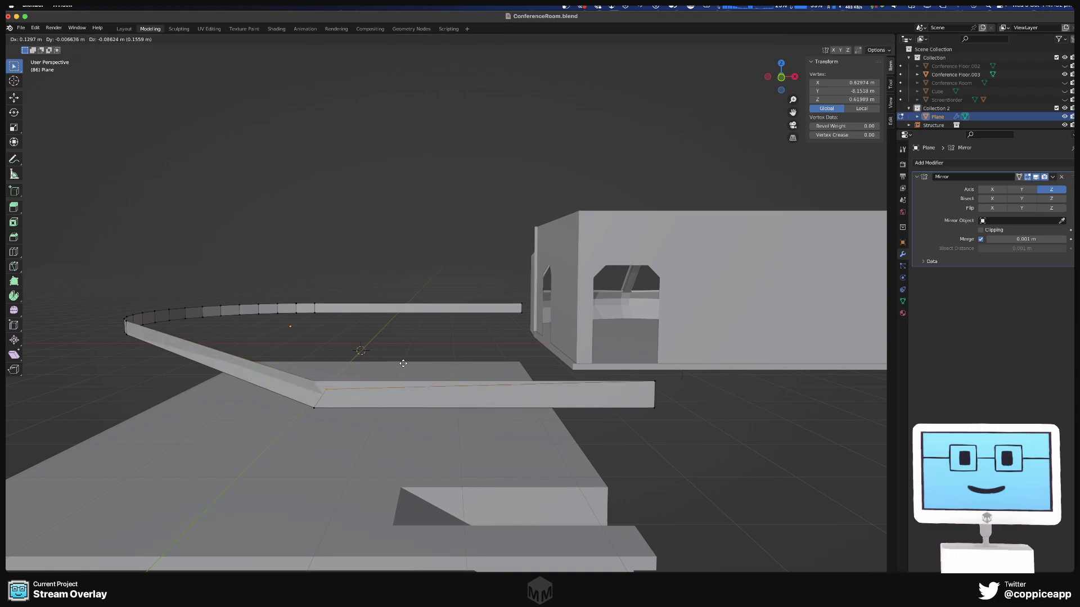
pyautogui.click(609, 316)
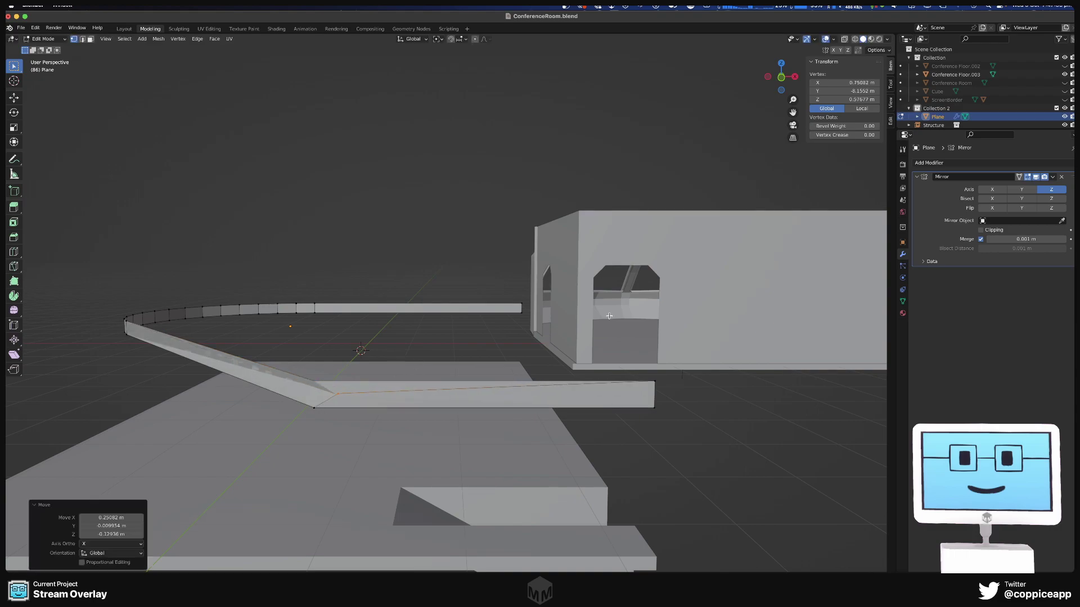
# - Enable Z bisect on the Mirror modifier and move the corner vertex about 0.48 m up in front view
pyautogui.click(1051, 199)
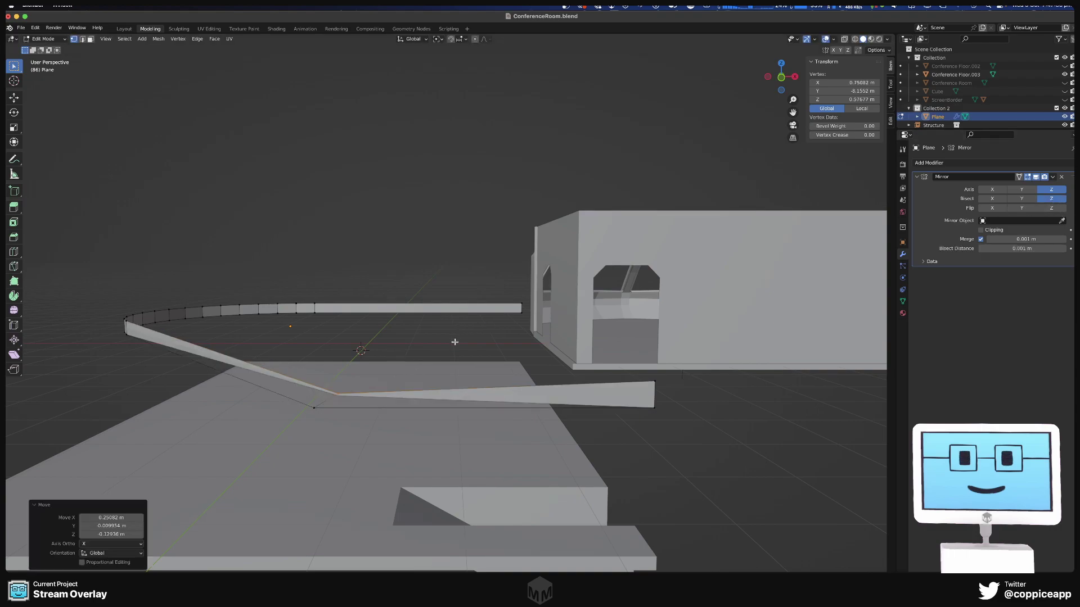
pyautogui.press('g')
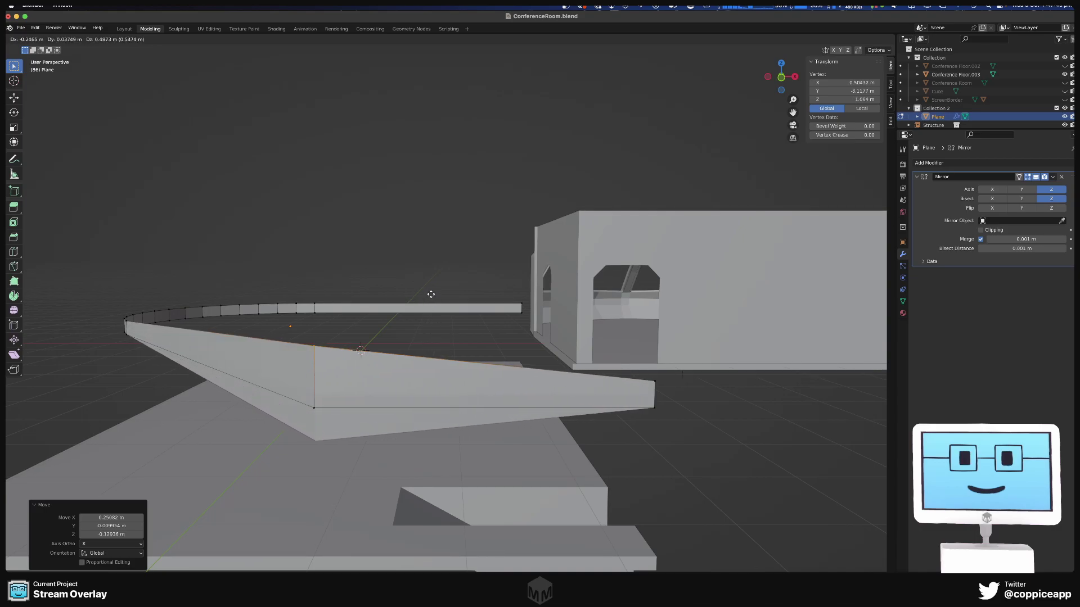
pyautogui.press('Escape')
pyautogui.press('KP_1')
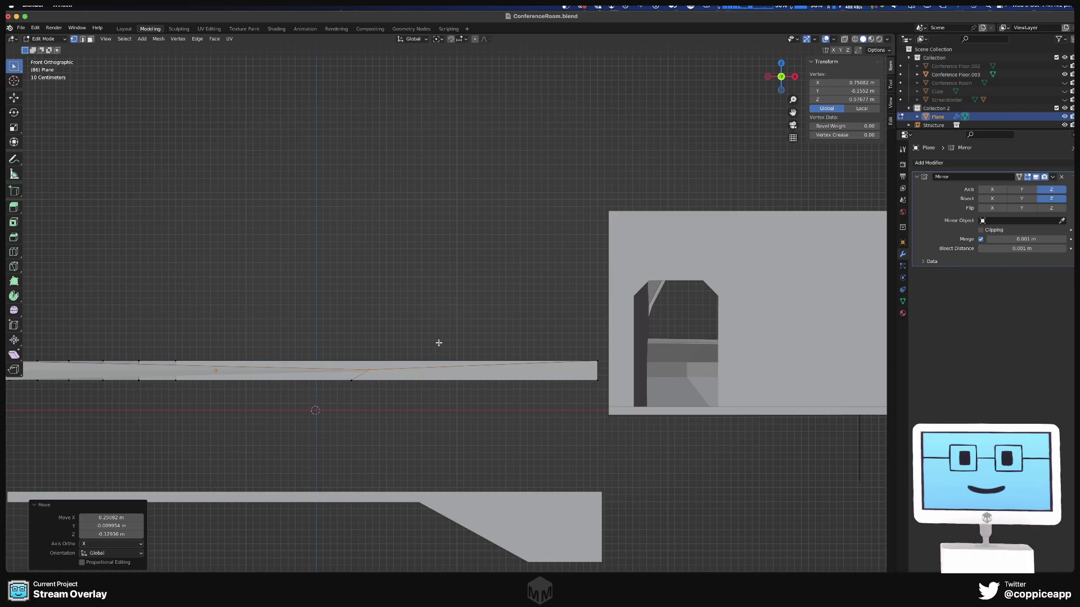
pyautogui.press('g')
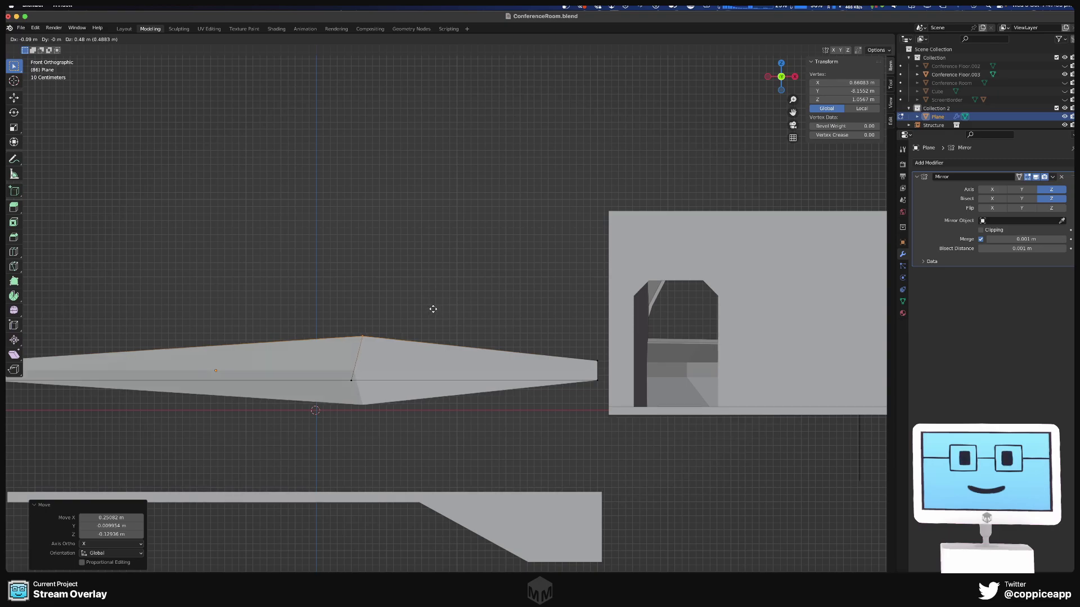
pyautogui.click(435, 307)
# - Undo the corner vertex moves, leave Edit Mode and step back through the bisect and visibility changes
pyautogui.hotkey('ctrl', 'z')
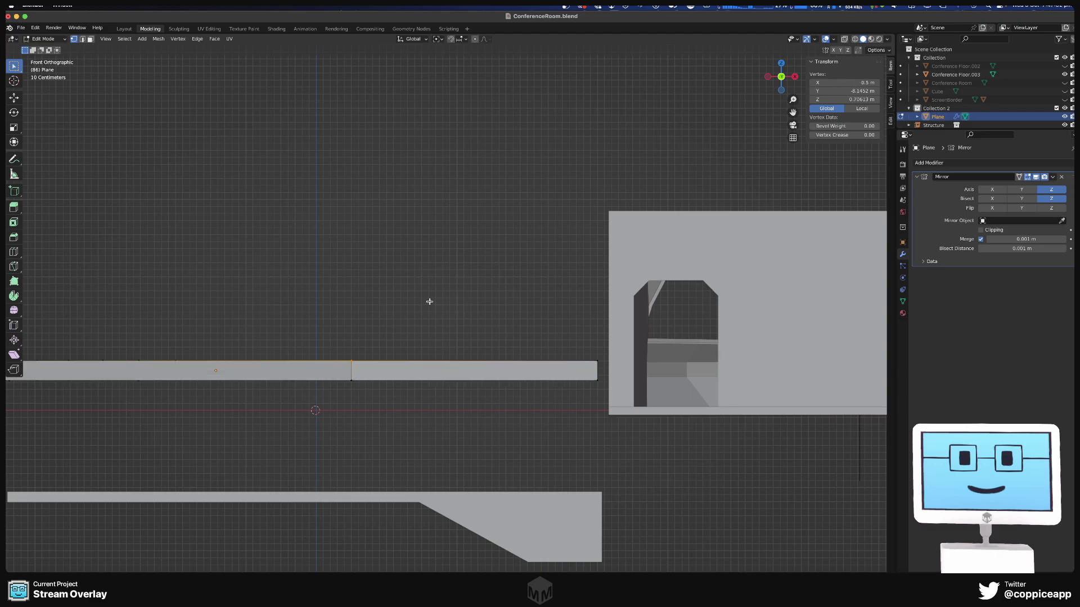
pyautogui.scroll(-6, 433, 304)
pyautogui.hotkey('ctrl', 'z')
pyautogui.press('Tab')
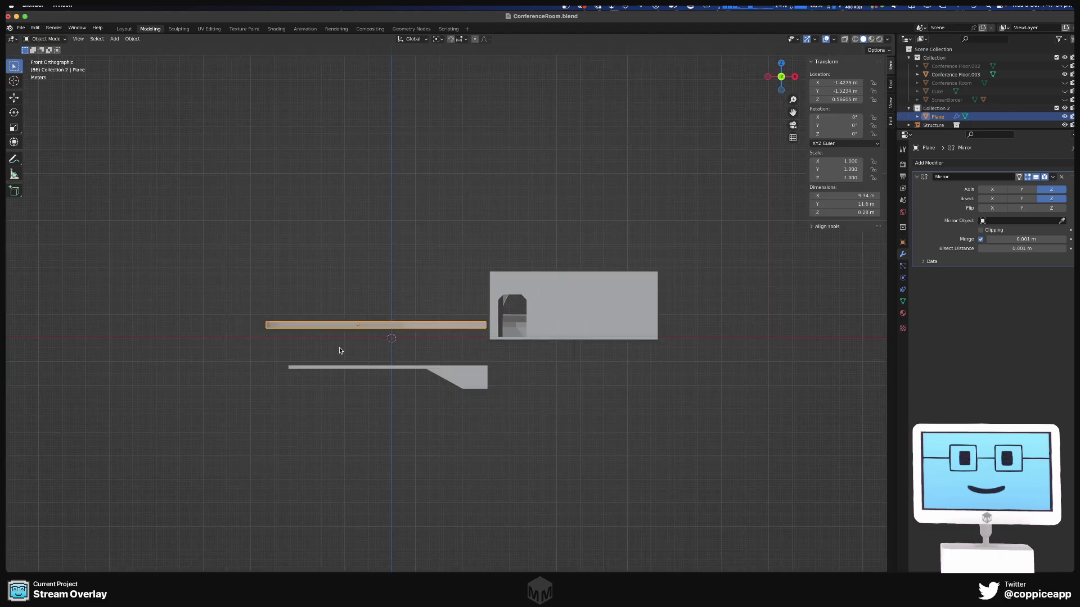
pyautogui.click(339, 348)
pyautogui.hotkey('ctrl', 'z')
pyautogui.hotkey('ctrl', 'z')
pyautogui.hotkey('ctrl', 'z')
pyautogui.hotkey('ctrl', 'z')
pyautogui.hotkey('ctrl', 'z')
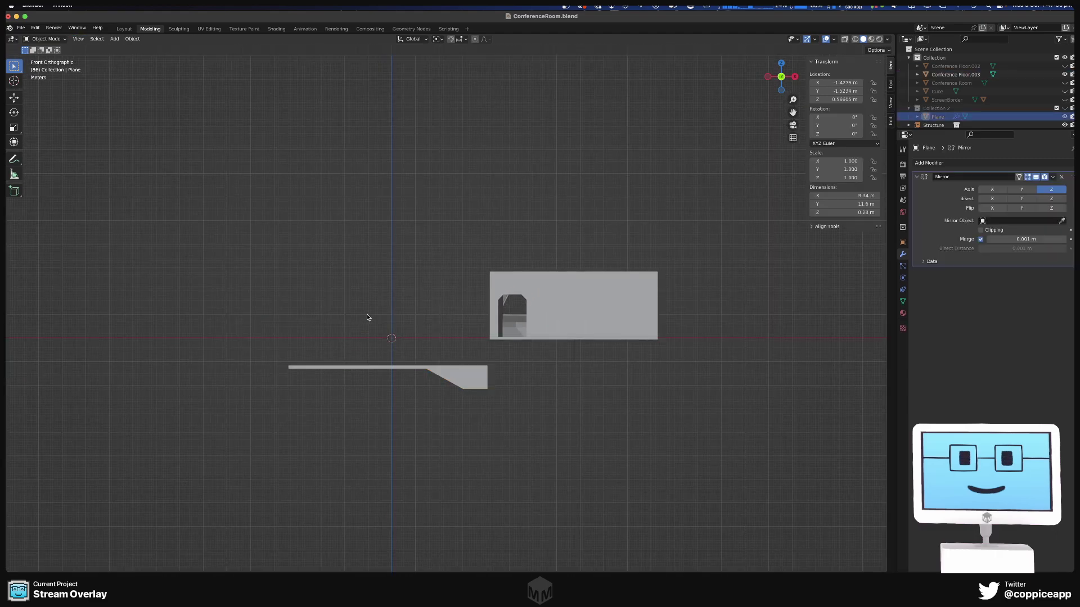
# - Undo the Mirror modifier, both origin changes and the wall extrusion, back to the flat open outline
pyautogui.hotkey('ctrl', 'z')
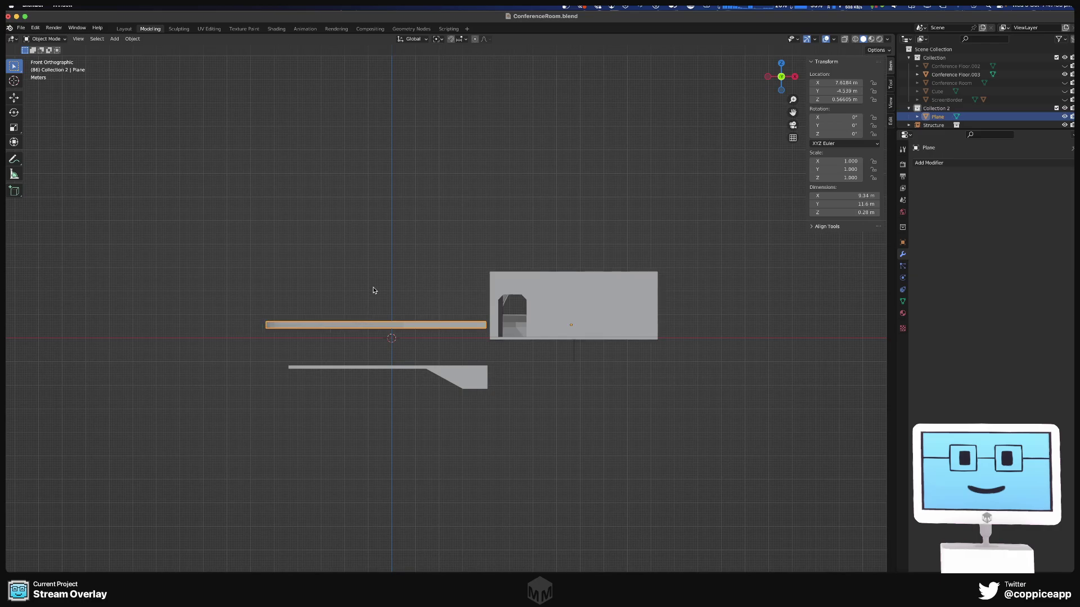
pyautogui.hotkey('ctrl', 'z')
pyautogui.moveTo(374, 292); pyautogui.dragTo(397, 318, button='middle')
pyautogui.press('Tab')
pyautogui.hotkey('ctrl', 'z')
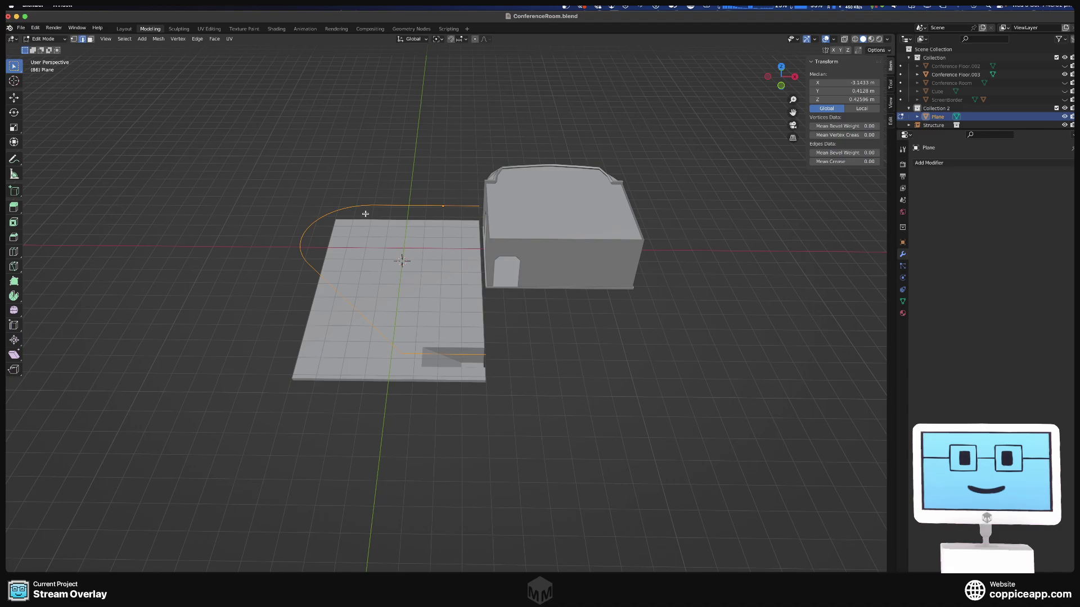
pyautogui.press('Tab')
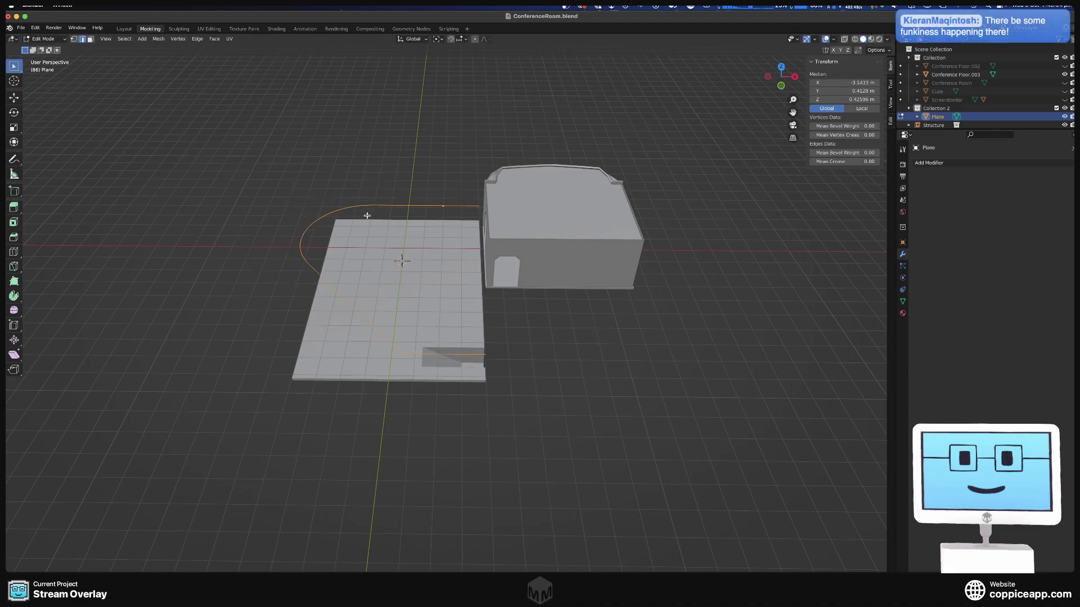
pyautogui.moveTo(382, 220); pyautogui.dragTo(400, 182, button='middle')
pyautogui.press('Tab')
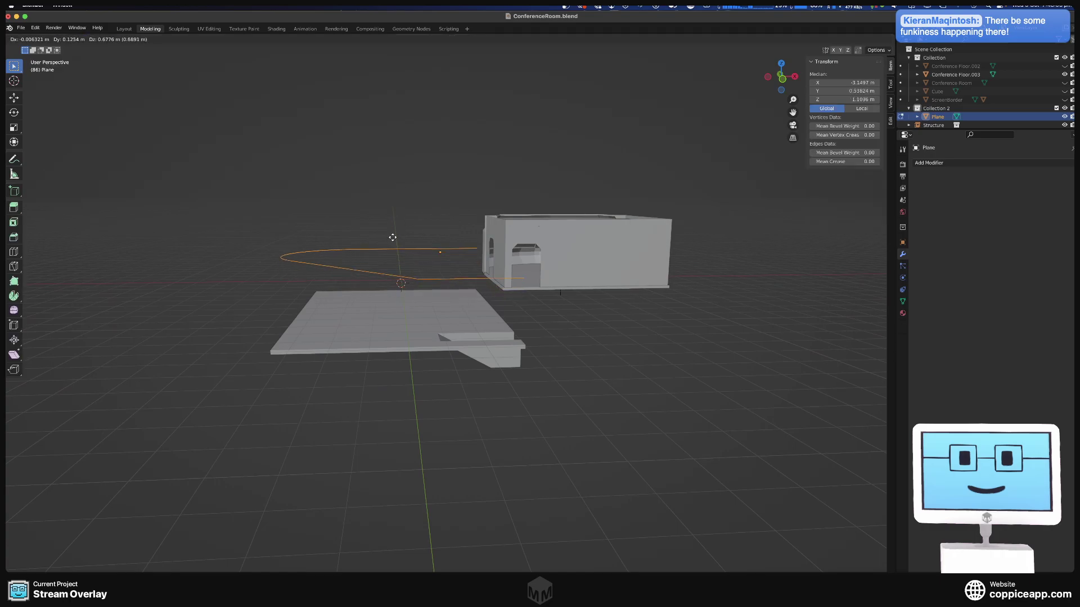
pyautogui.click(405, 291)
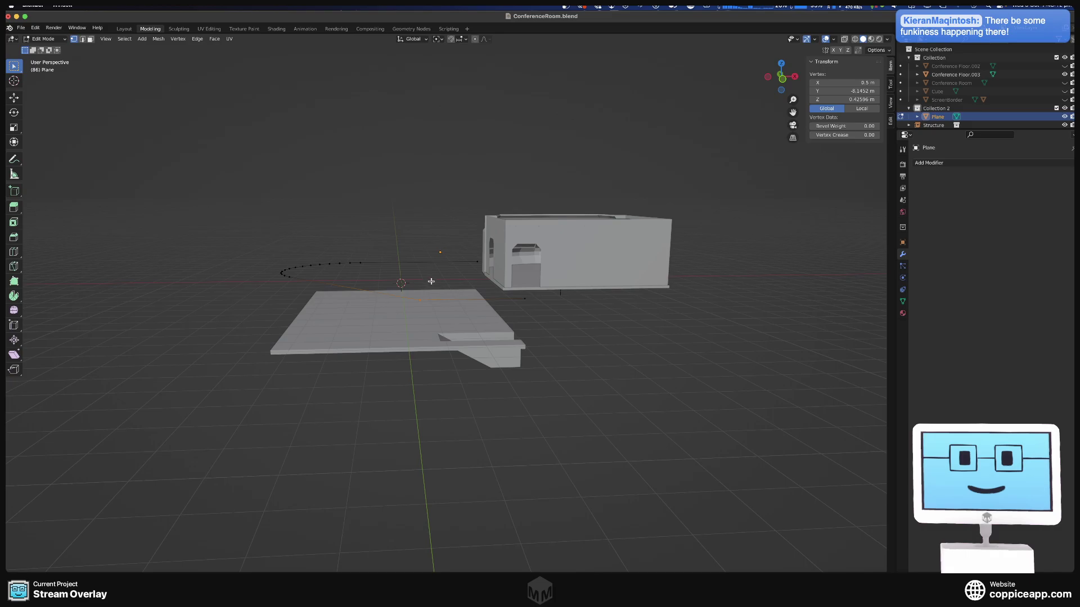
# - Leave Edit Mode, add a Mirror modifier to the flat outline and mirror it along Z only
pyautogui.press('Tab')
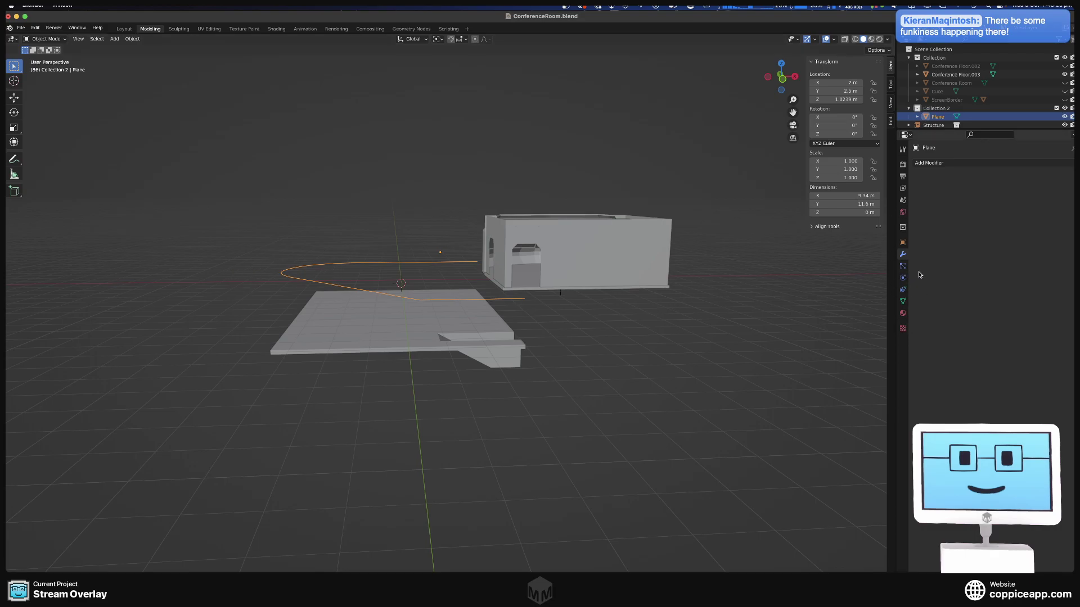
pyautogui.click(937, 163)
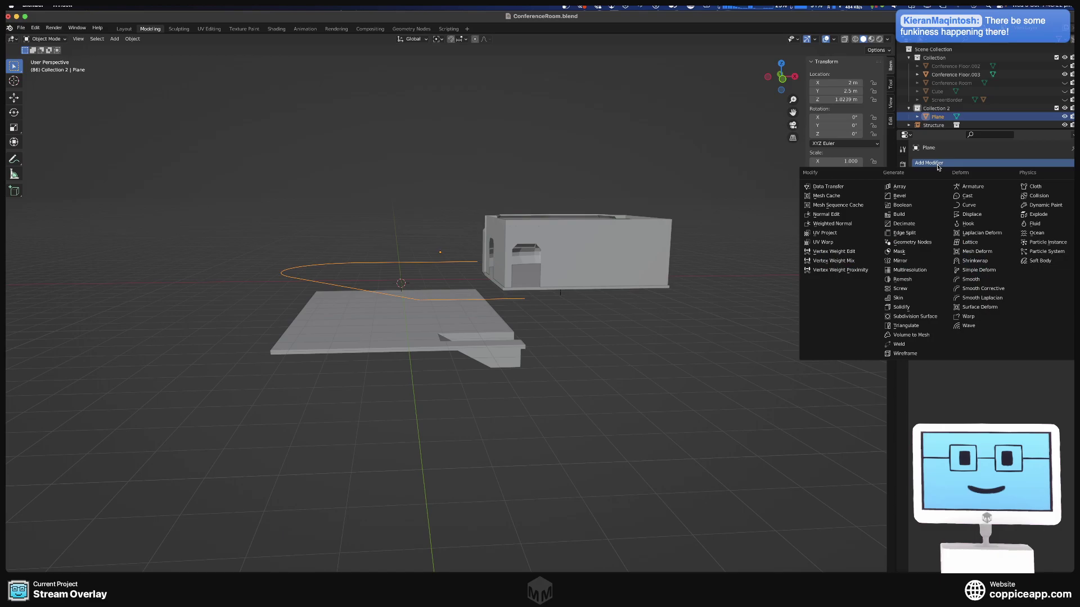
pyautogui.click(917, 262)
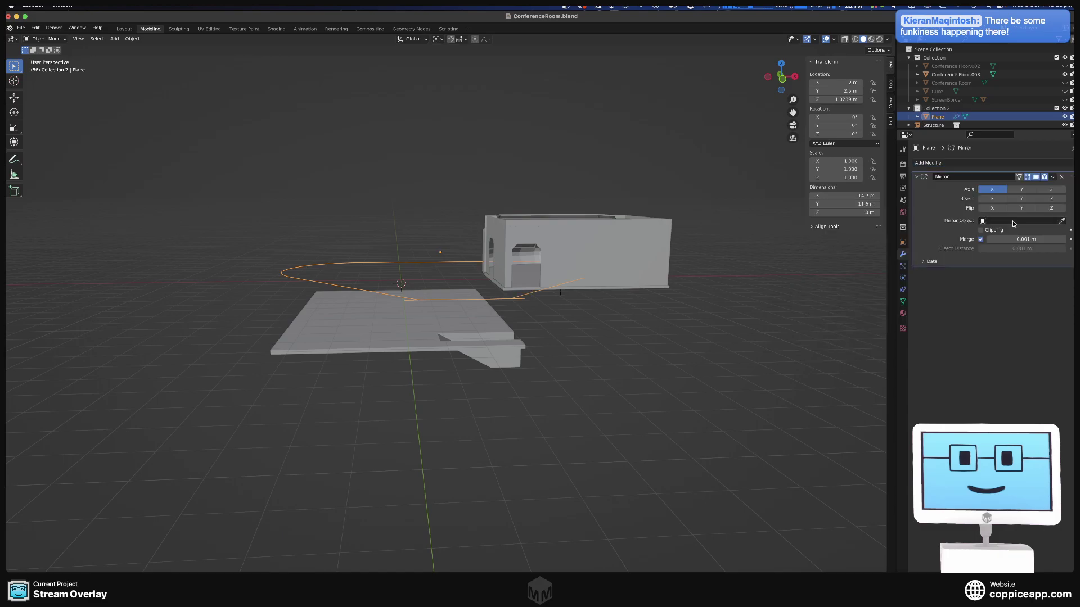
pyautogui.click(1051, 189)
pyautogui.click(992, 189)
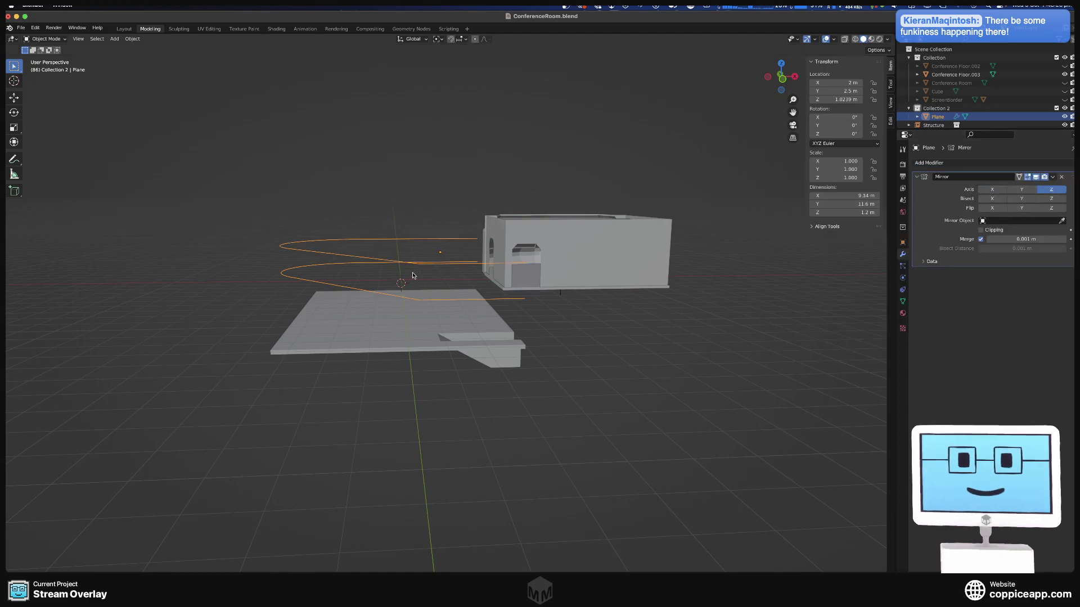
# - Select all vertices of the flat outline in Edit Mode and return to Object Mode
pyautogui.moveTo(405, 278); pyautogui.dragTo(432, 276, button='middle')
pyautogui.press('Tab')
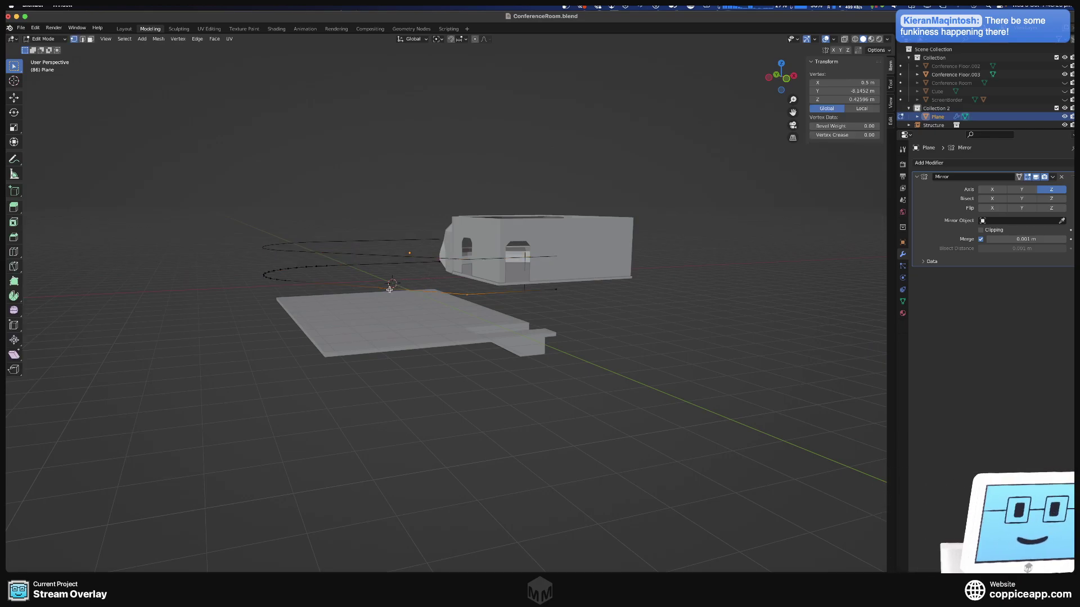
pyautogui.moveTo(225, 256); pyautogui.dragTo(669, 318)
pyautogui.rightClick(451, 296)
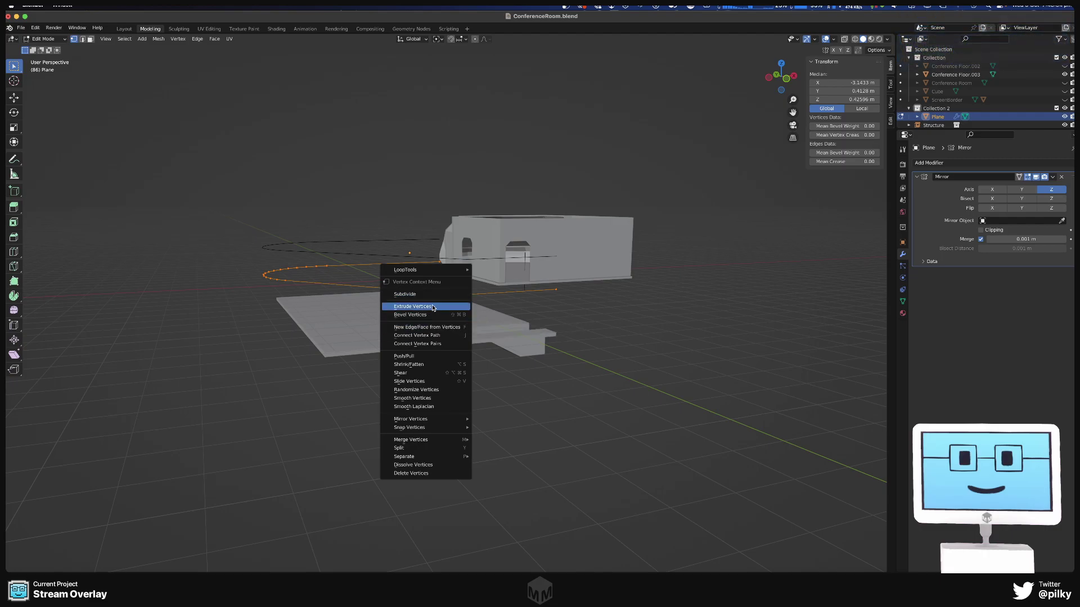
pyautogui.click(429, 348)
pyautogui.press('Tab')
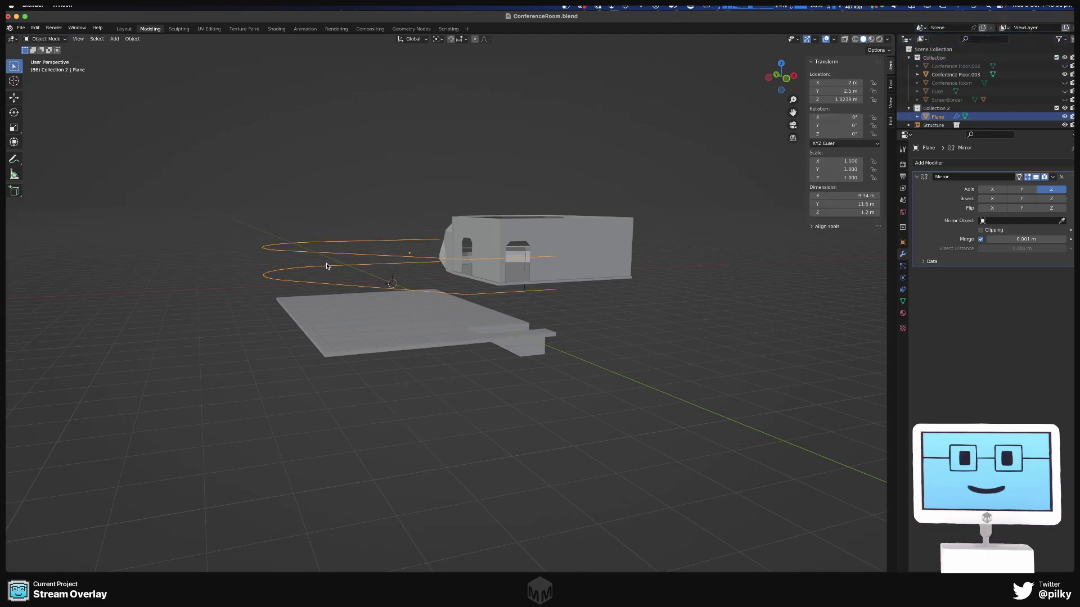
# - Try to set the flat outline's origin to its center of mass by surface
pyautogui.rightClick(266, 276)
pyautogui.moveTo(291, 278)
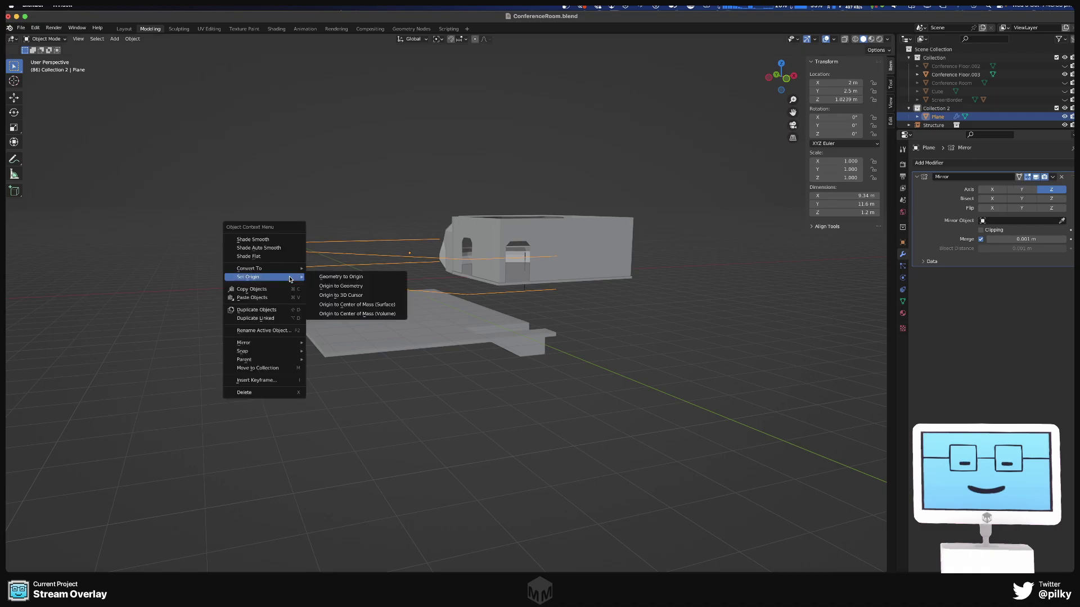
pyautogui.click(356, 305)
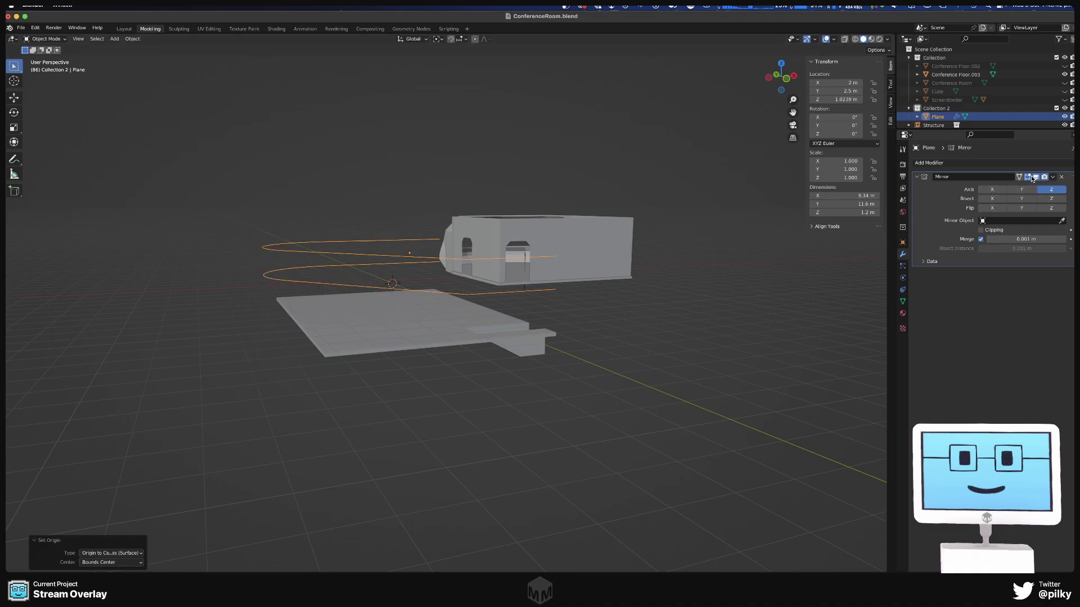
# - Remove the flat outline's Mirror modifier and try again to set its origin to the center of mass by surface
pyautogui.click(1061, 176)
pyautogui.rightClick(351, 283)
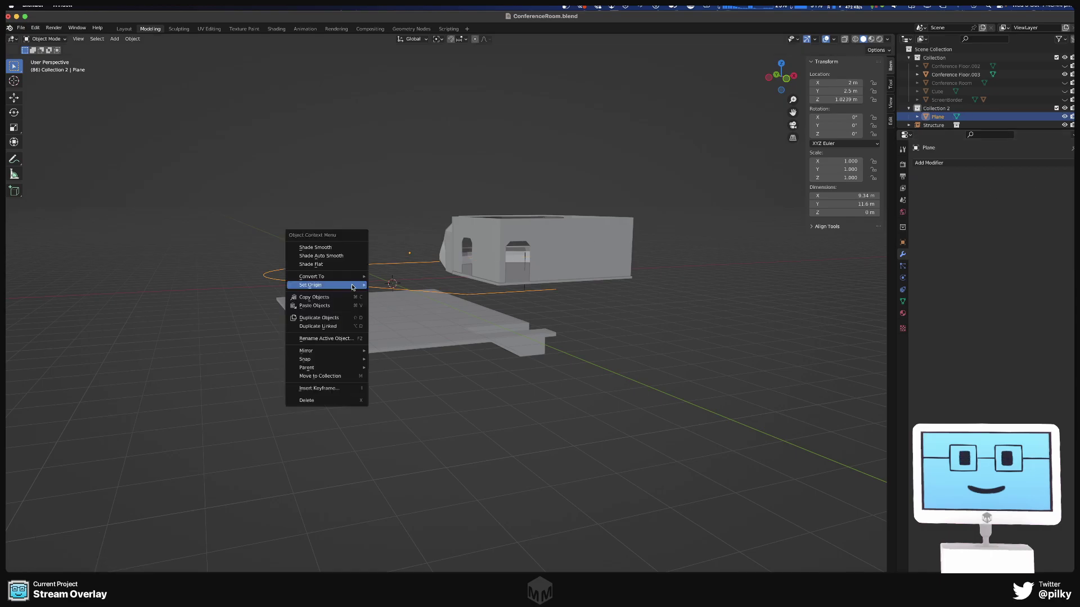
pyautogui.moveTo(353, 285)
pyautogui.click(407, 311)
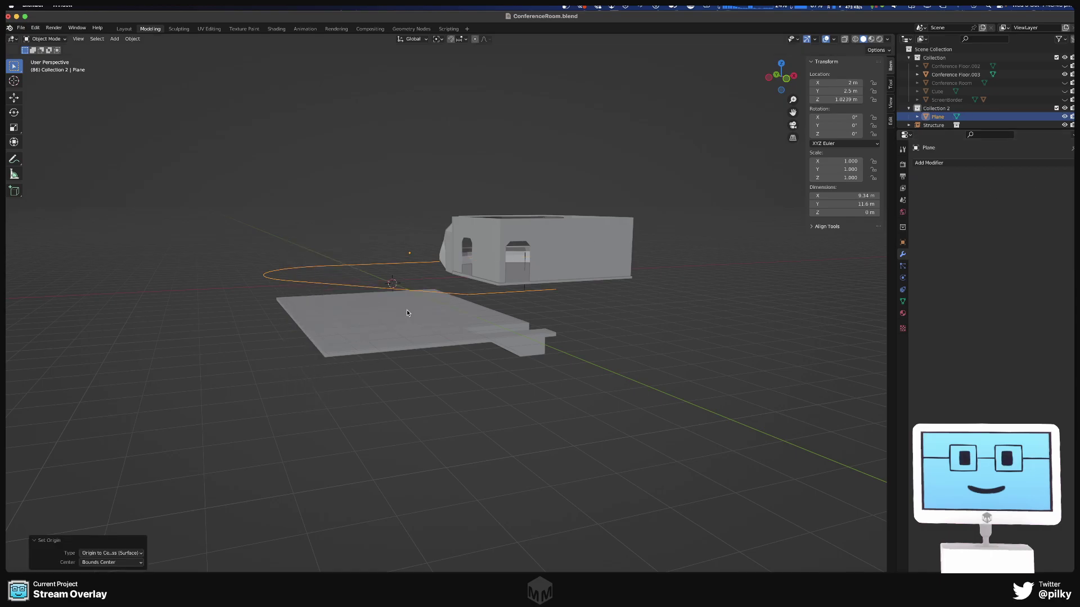
# - Try setting the flat outline's origin to its center of mass, once by surface and once by volume
pyautogui.moveTo(407, 310); pyautogui.dragTo(353, 276, button='middle')
pyautogui.press('Tab')
pyautogui.press('Tab')
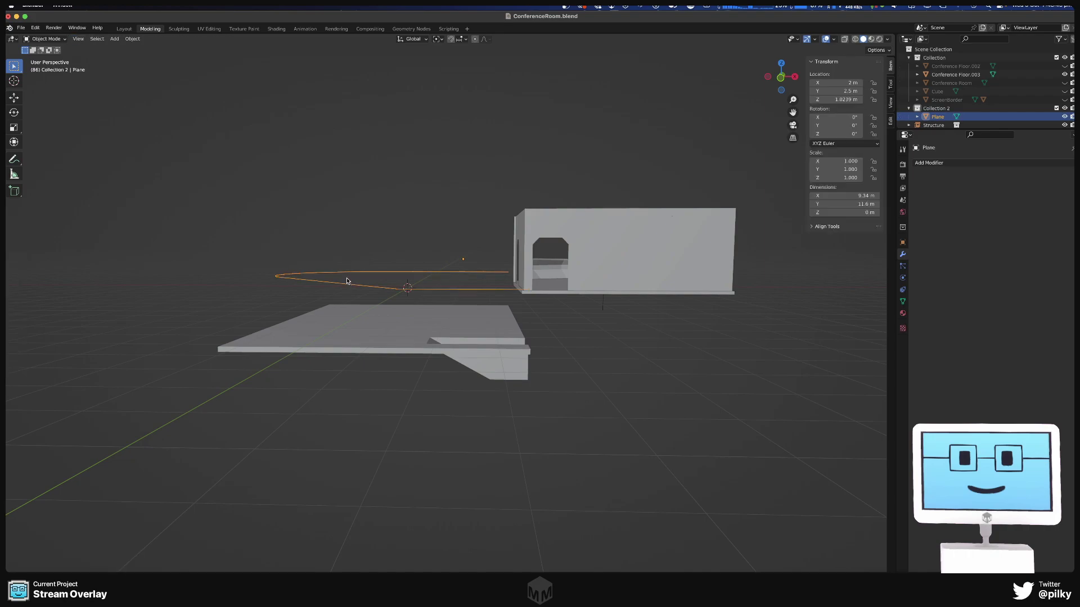
pyautogui.click(331, 264)
pyautogui.moveTo(289, 237); pyautogui.dragTo(371, 289)
pyautogui.rightClick(371, 288)
pyautogui.moveTo(374, 288)
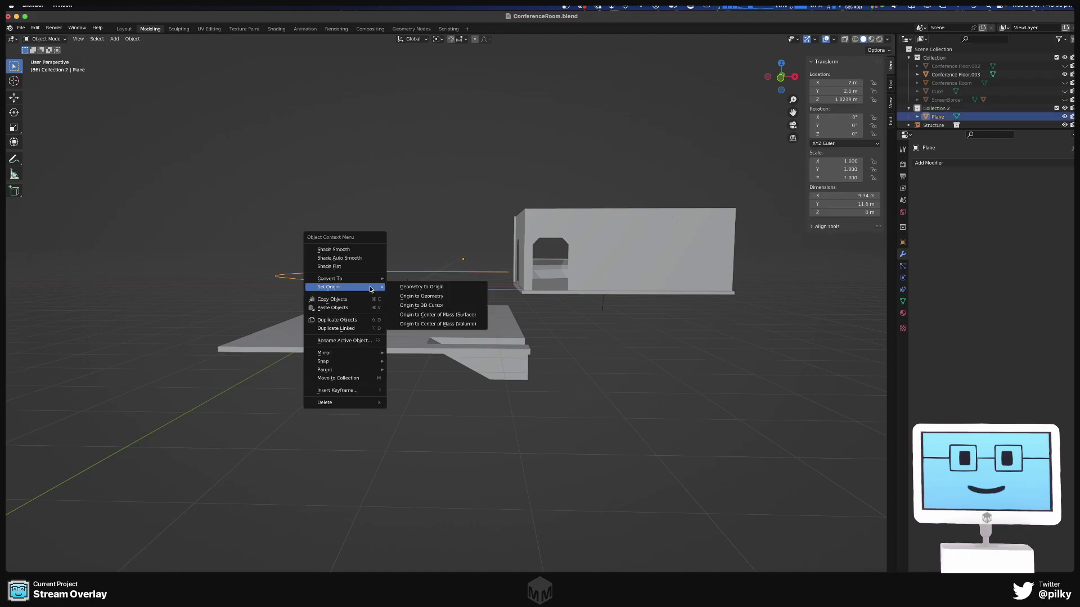
pyautogui.click(431, 315)
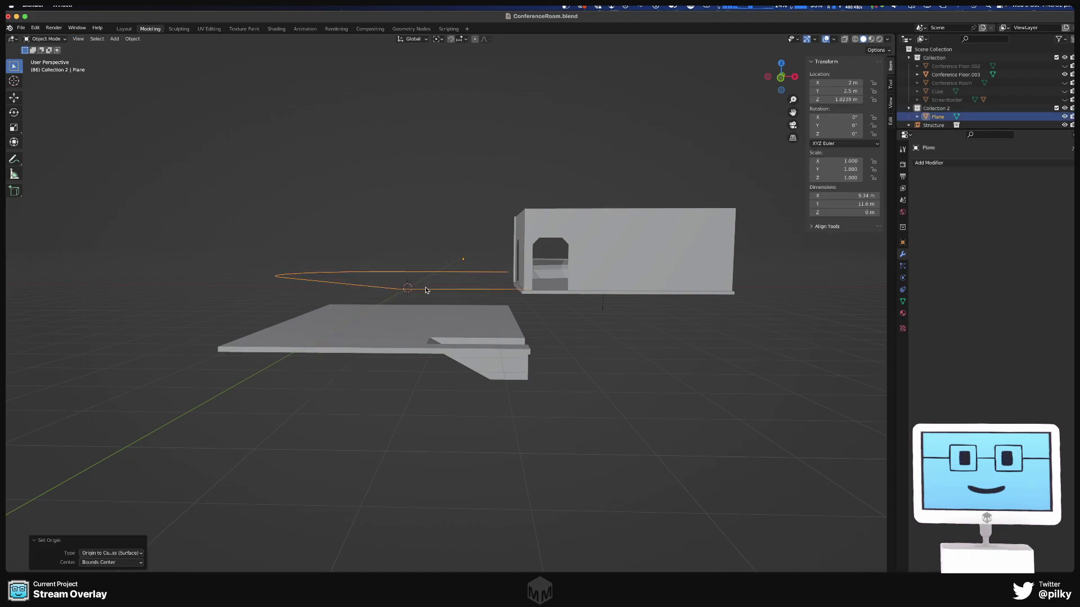
pyautogui.rightClick(426, 290)
pyautogui.moveTo(428, 290)
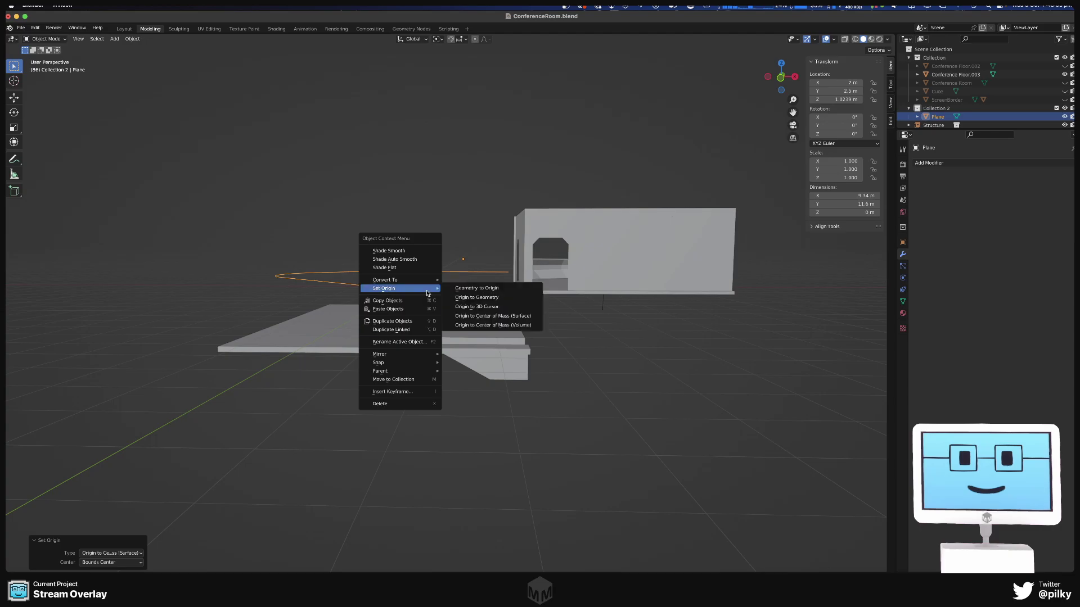
pyautogui.click(479, 325)
# - Snap the 3D cursor to the flat outline's selected vertices in Edit Mode, and set the outline's origin to the 3D cursor in Object Mode
pyautogui.moveTo(444, 248); pyautogui.dragTo(448, 291, button='middle')
pyautogui.click(416, 208)
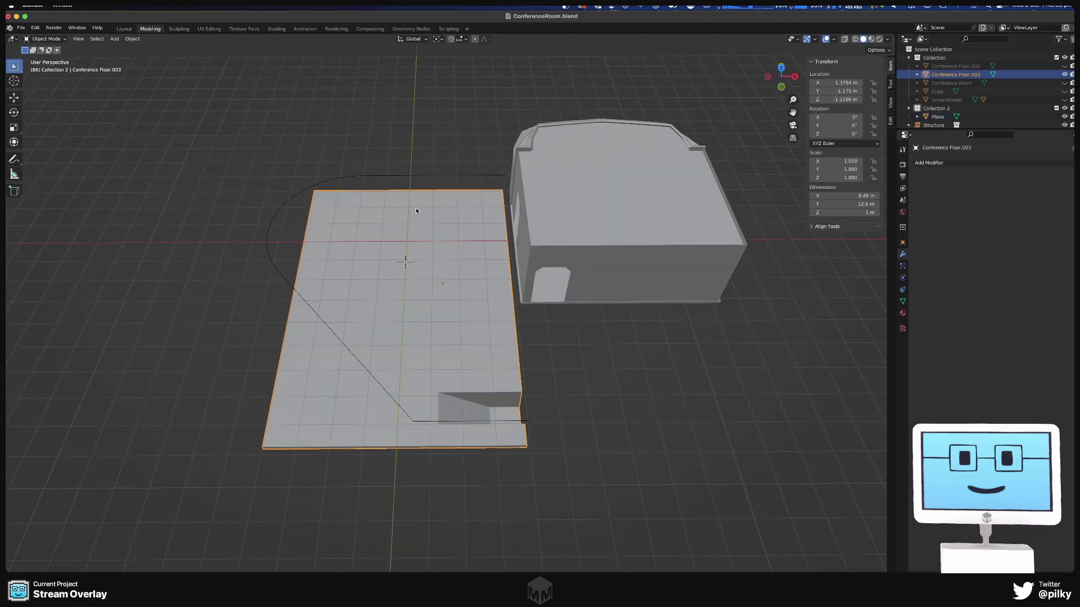
pyautogui.click(411, 177)
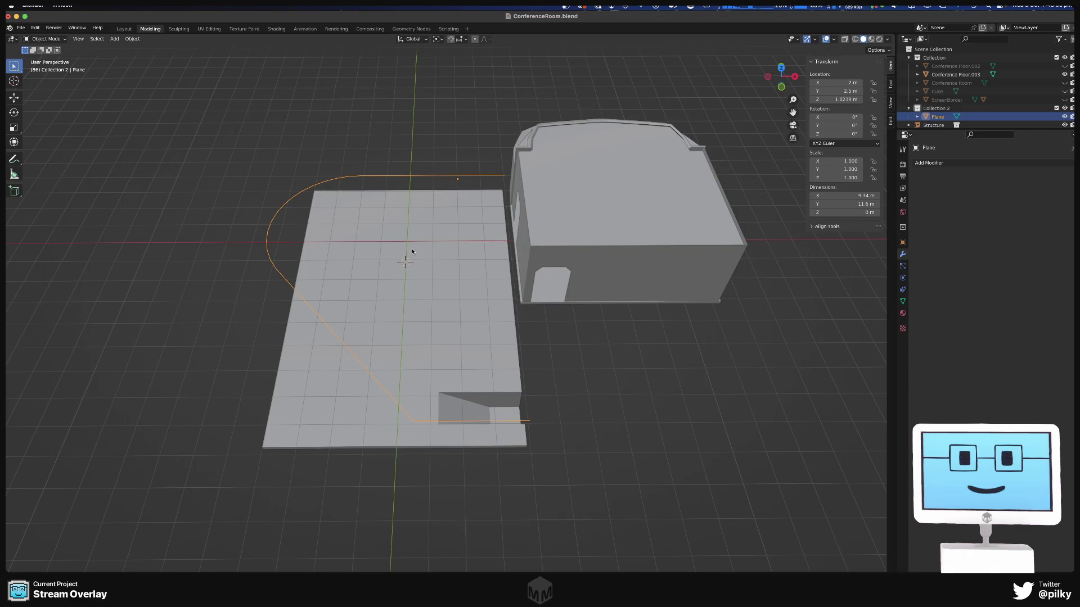
pyautogui.press('Tab')
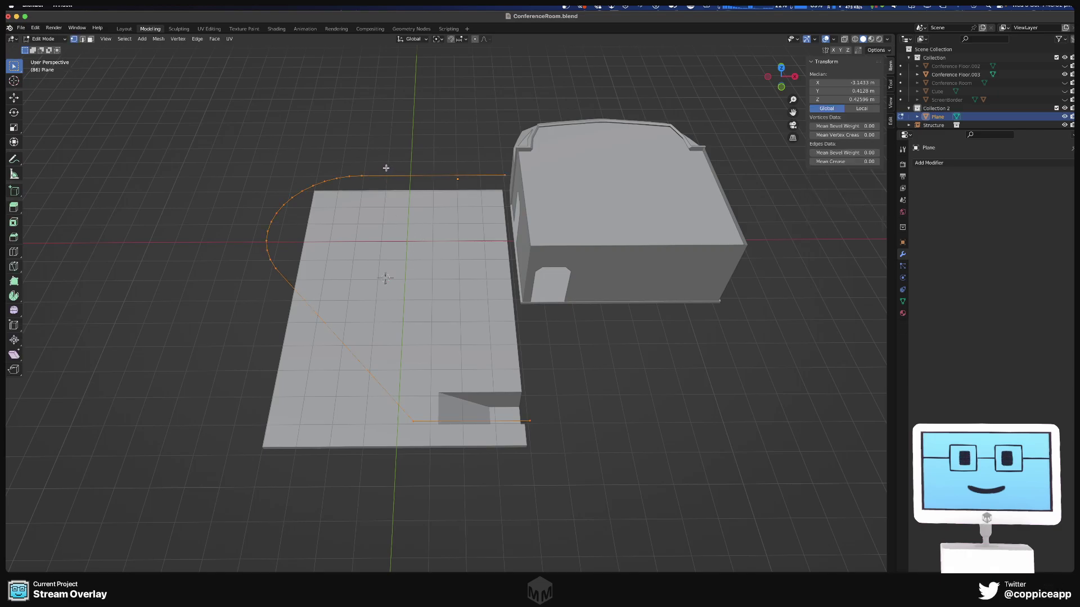
pyautogui.press('Tab')
pyautogui.rightClick(430, 174)
pyautogui.moveTo(430, 174)
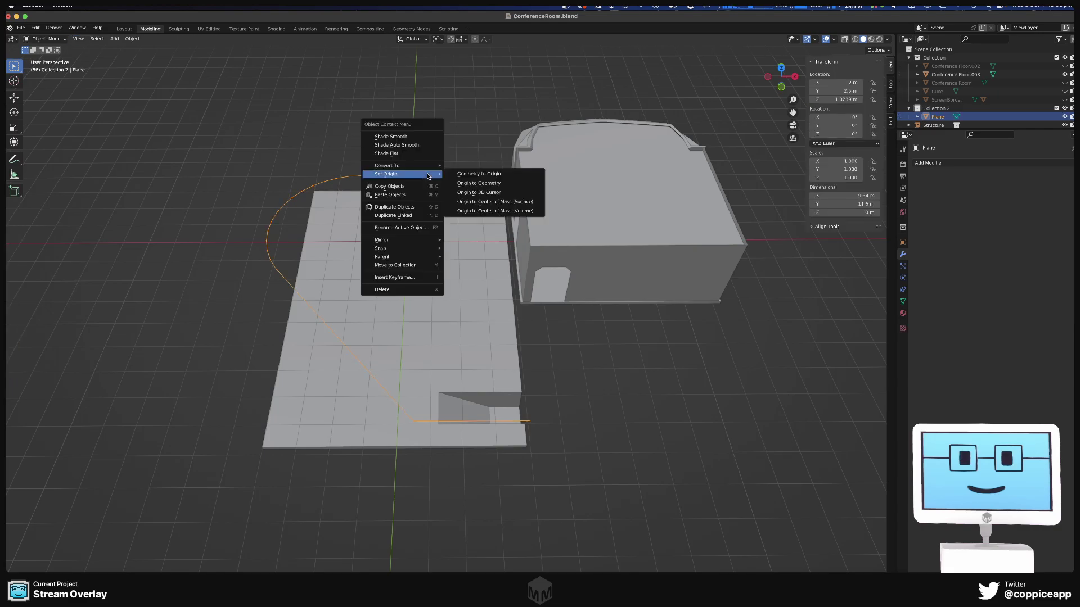
pyautogui.click(510, 195)
# - Open the choice of modifiers to add to the flat outline
pyautogui.moveTo(589, 377); pyautogui.dragTo(566, 340, button='middle')
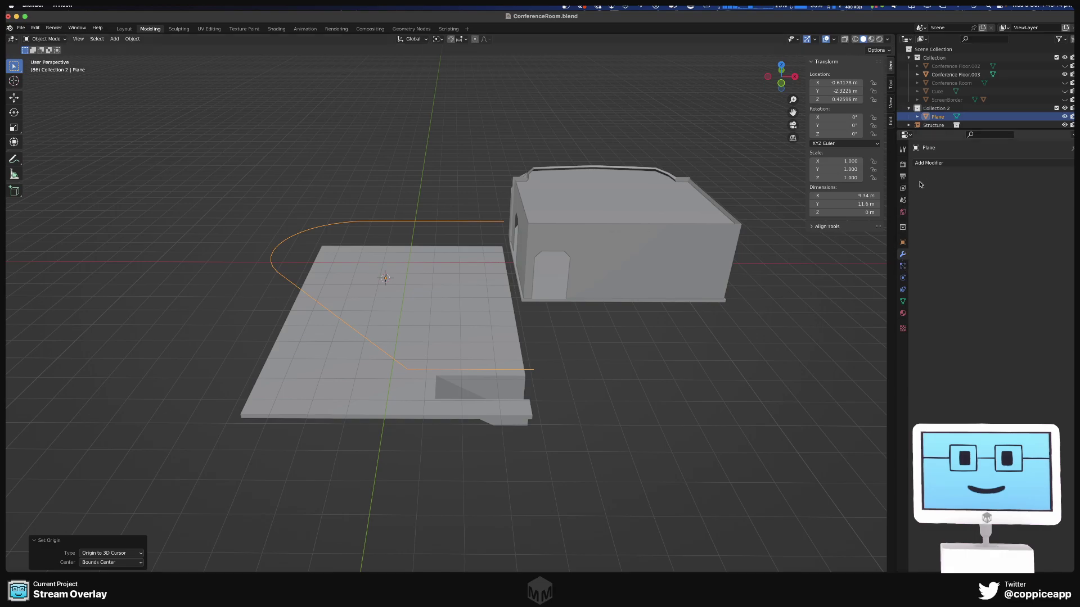
pyautogui.click(927, 165)
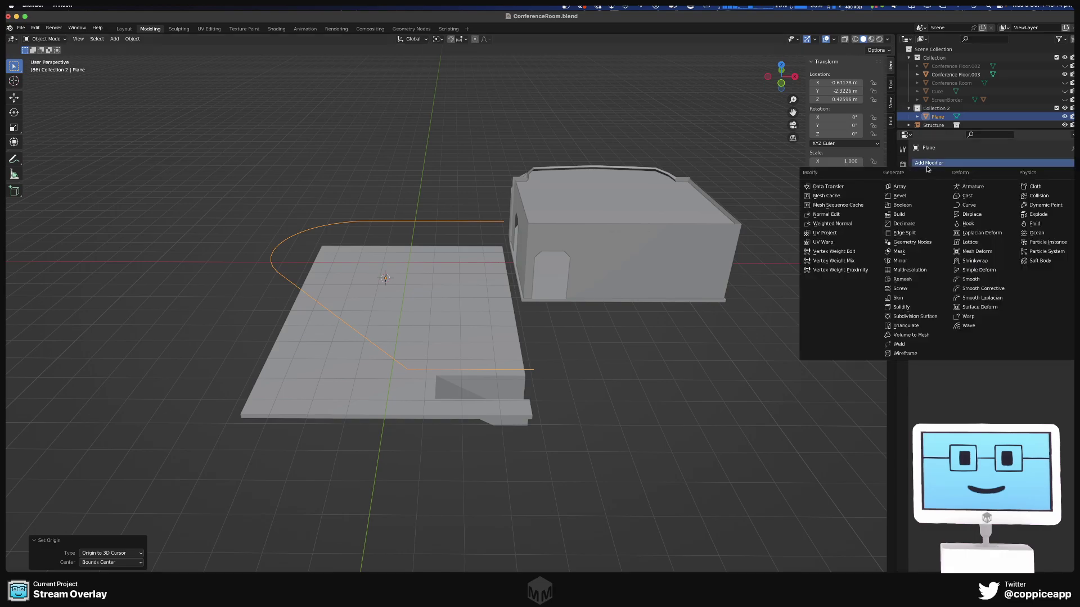
# - Add a Mirror modifier to the Plane outline and mirror it on the Z axis only, with X switched off
pyautogui.click(911, 260)
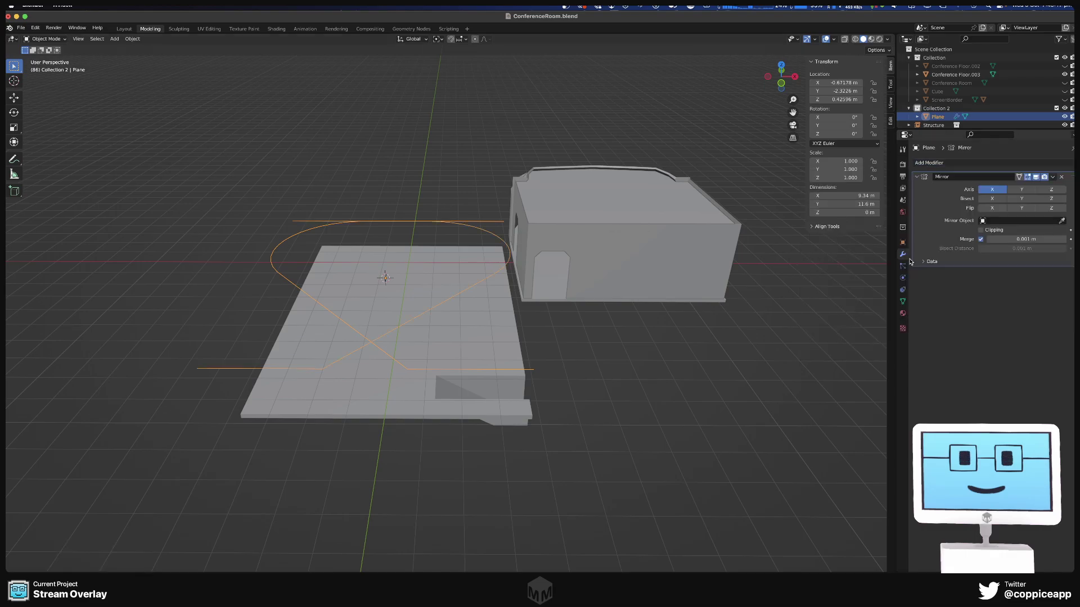
pyautogui.click(991, 189)
pyautogui.click(1051, 189)
# - Raise the Plane outline along Z and set its Z location to 0.55 m
pyautogui.moveTo(388, 248)
pyautogui.mouseDown(button='middle')
pyautogui.moveTo(396, 264)
pyautogui.moveTo(511, 248)
pyautogui.moveTo(368, 263)
pyautogui.moveTo(390, 266)
pyautogui.mouseUp(button='middle')
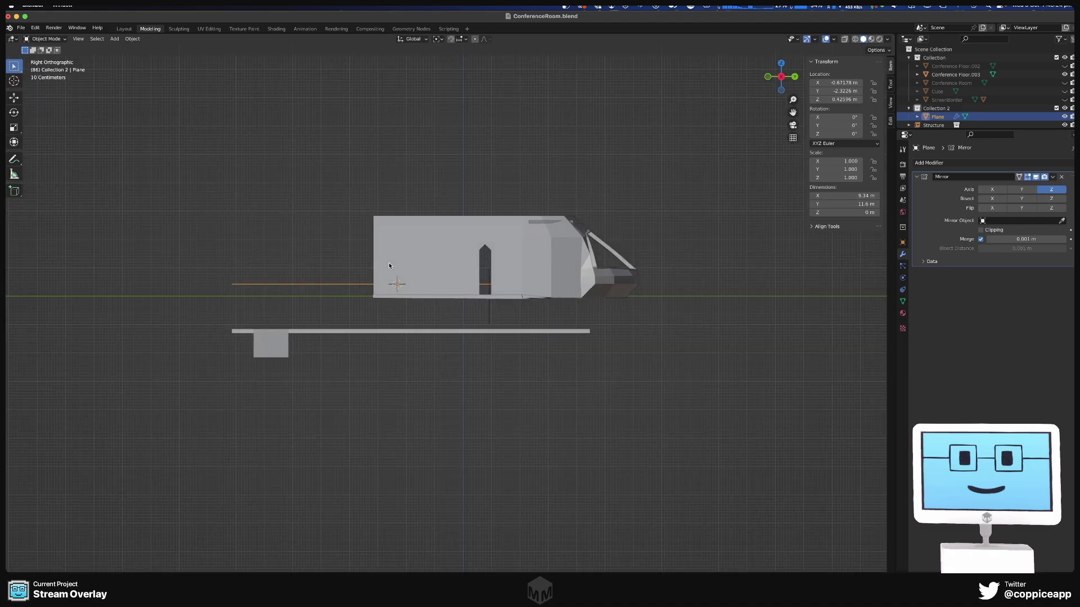
pyautogui.keyDown('alt'); pyautogui.moveTo(518, 265); pyautogui.dragTo(329, 287, button='middle'); pyautogui.keyUp('alt')
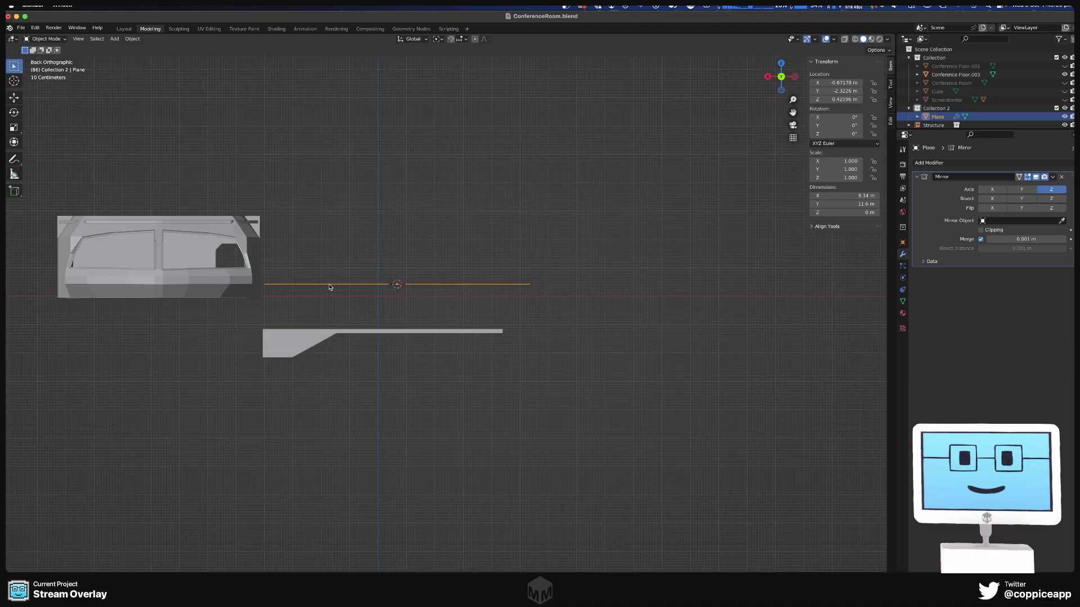
pyautogui.scroll(5, 253, 279)
pyautogui.scroll(2, 397, 276)
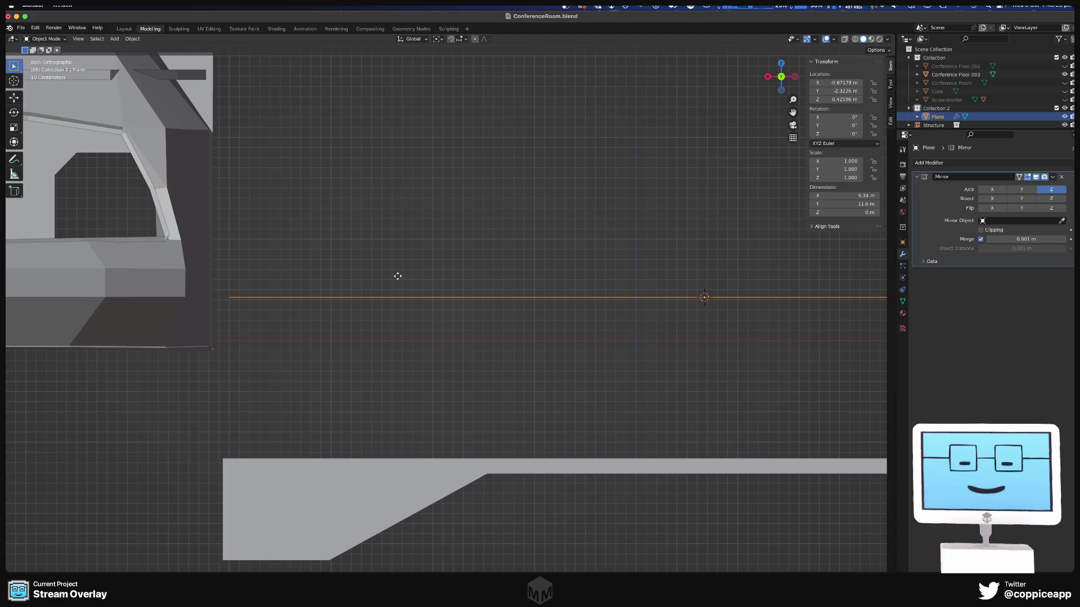
pyautogui.press('g')
pyautogui.press('z')
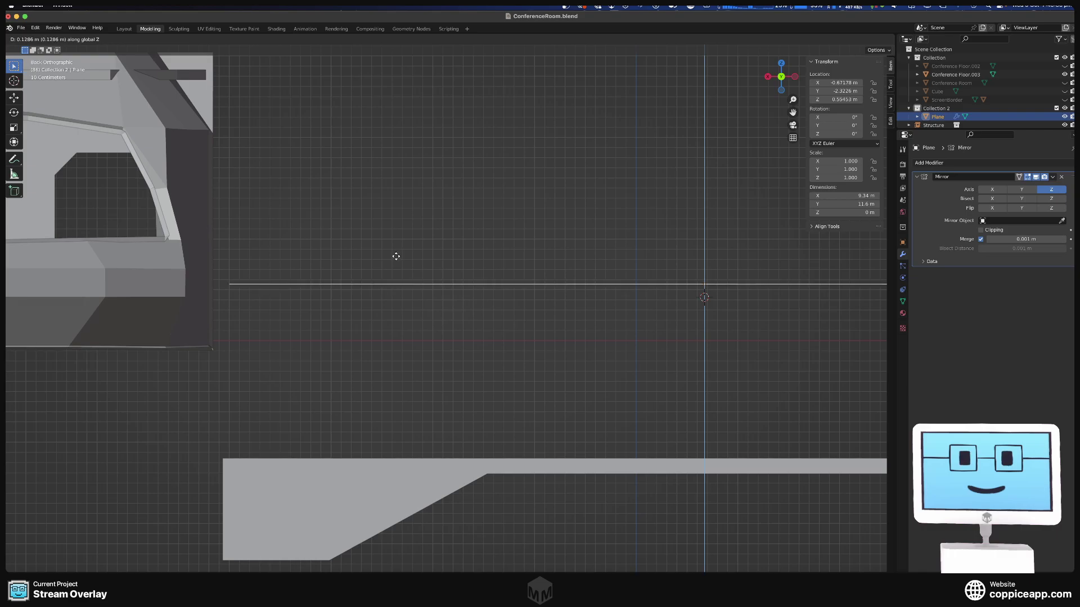
pyautogui.click(396, 257)
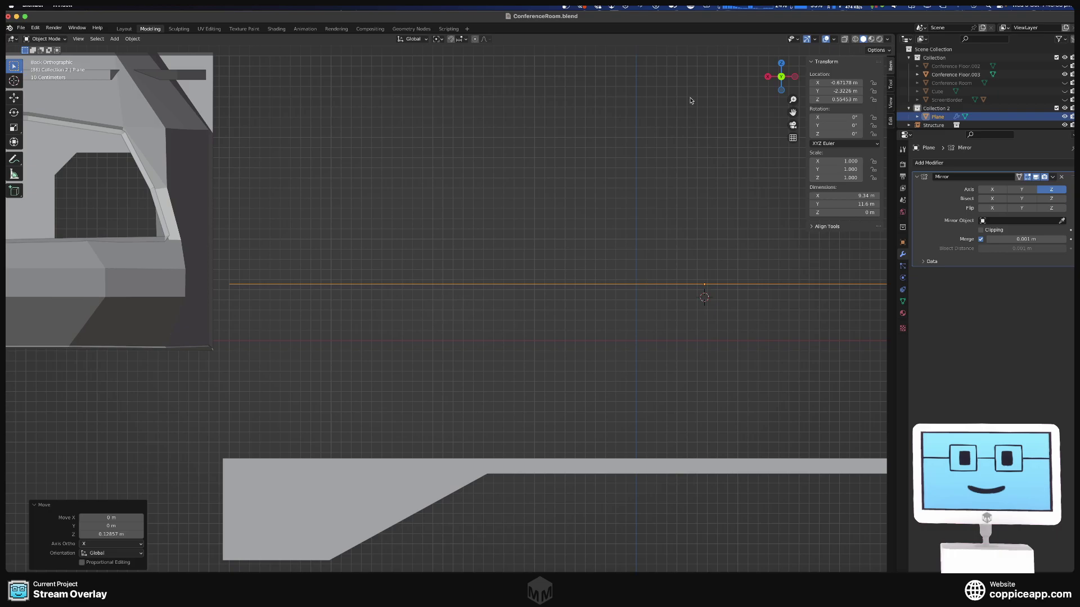
pyautogui.click(849, 100)
pyautogui.write('0')
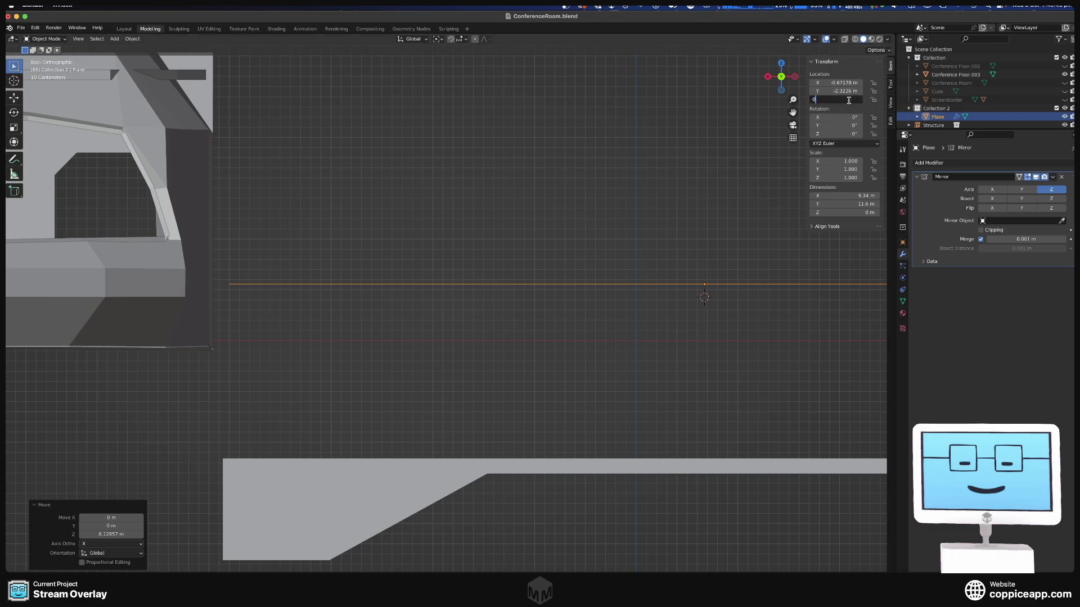
pyautogui.write('.55')
pyautogui.press('Return')
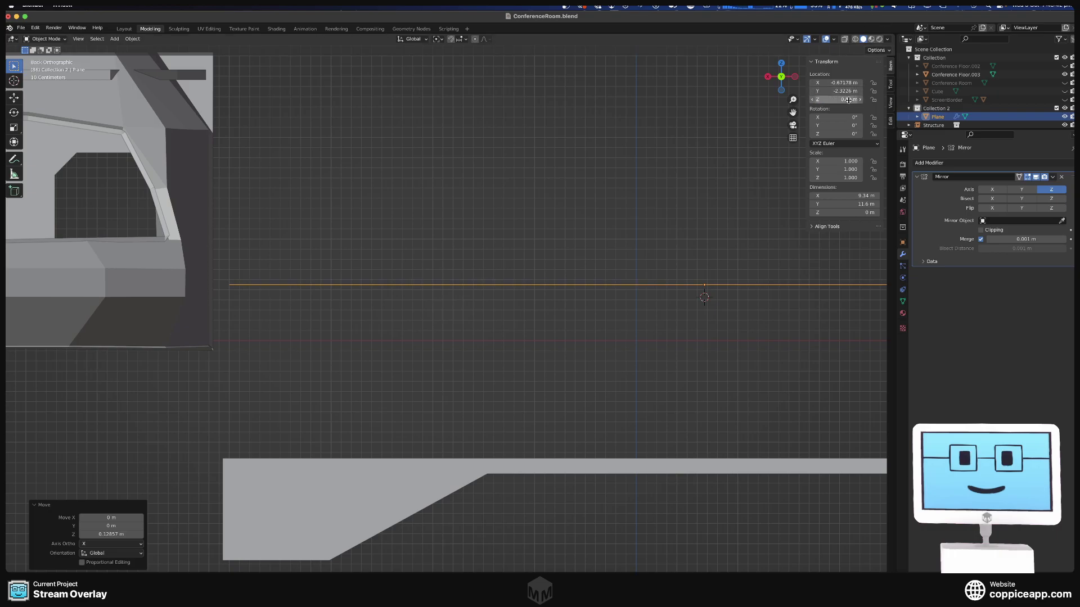
# - Extrude the whole outline about 0.285 m upward along Z in Edit Mode to start the wall
pyautogui.scroll(-3, 683, 194)
pyautogui.moveTo(684, 194); pyautogui.dragTo(502, 208, button='middle')
pyautogui.press('KP_1')
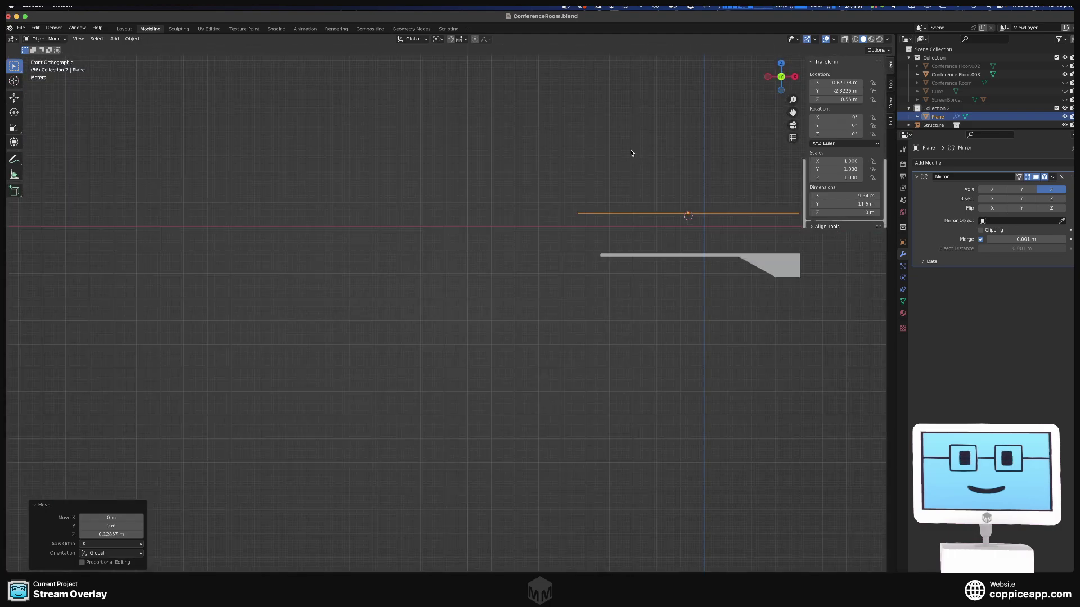
pyautogui.keyDown('shift'); pyautogui.moveTo(684, 142); pyautogui.dragTo(537, 258, button='middle'); pyautogui.keyUp('shift')
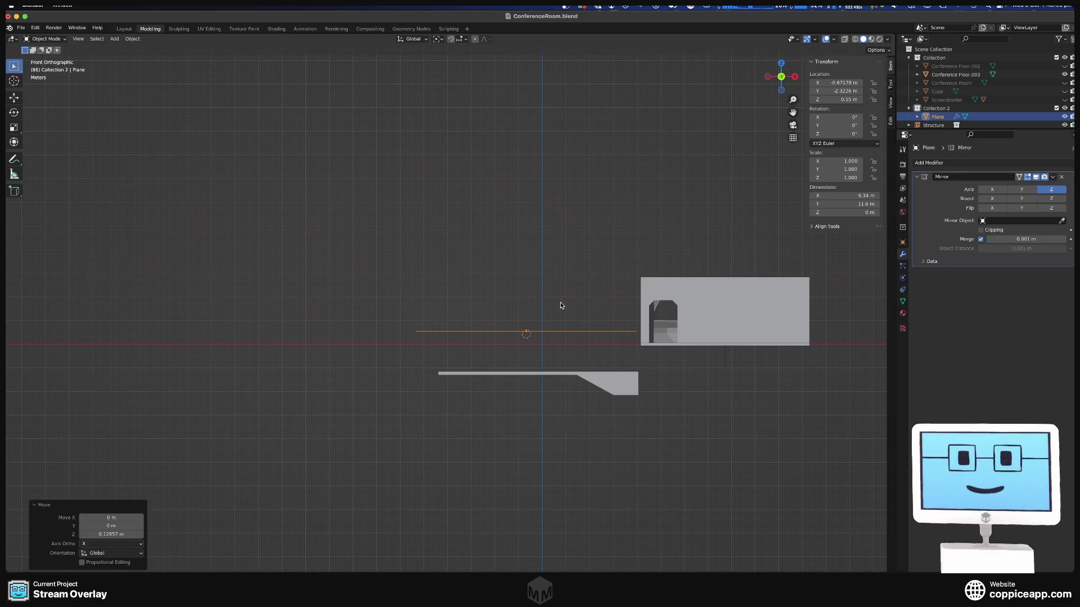
pyautogui.press('Tab')
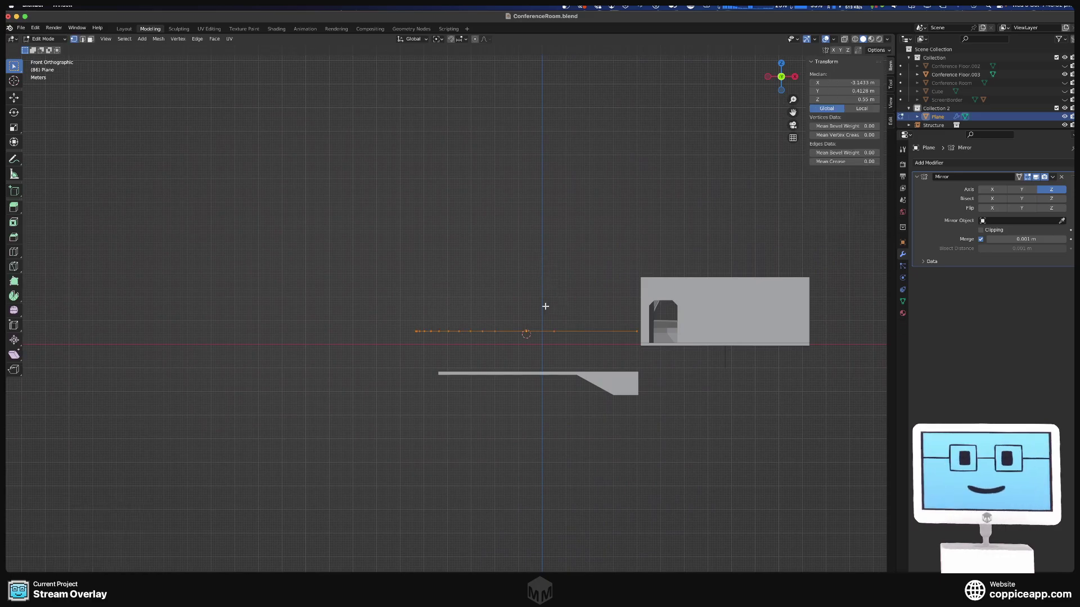
pyautogui.press('e')
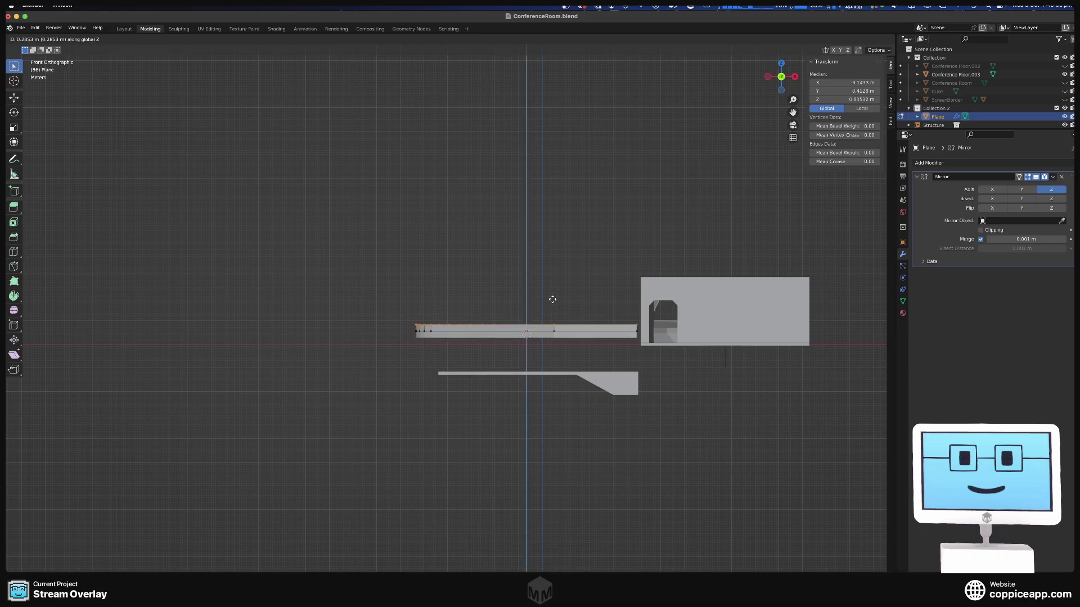
pyautogui.click(552, 299)
pyautogui.scroll(2, 553, 298)
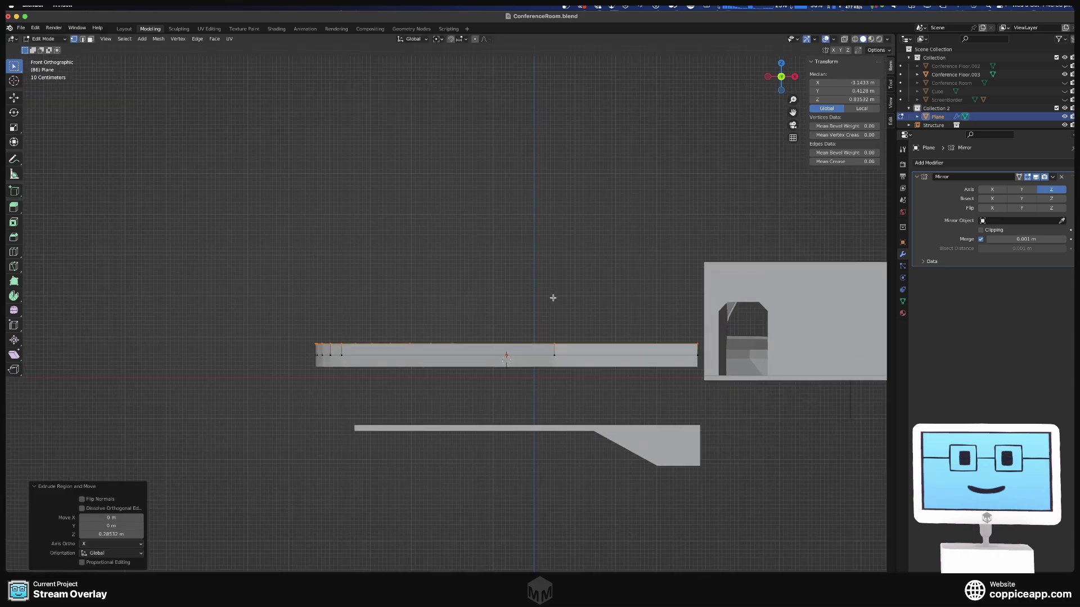
# - Extrude the wall's upper edge upward twice more, 0.75 m along Z each time
pyautogui.press('e')
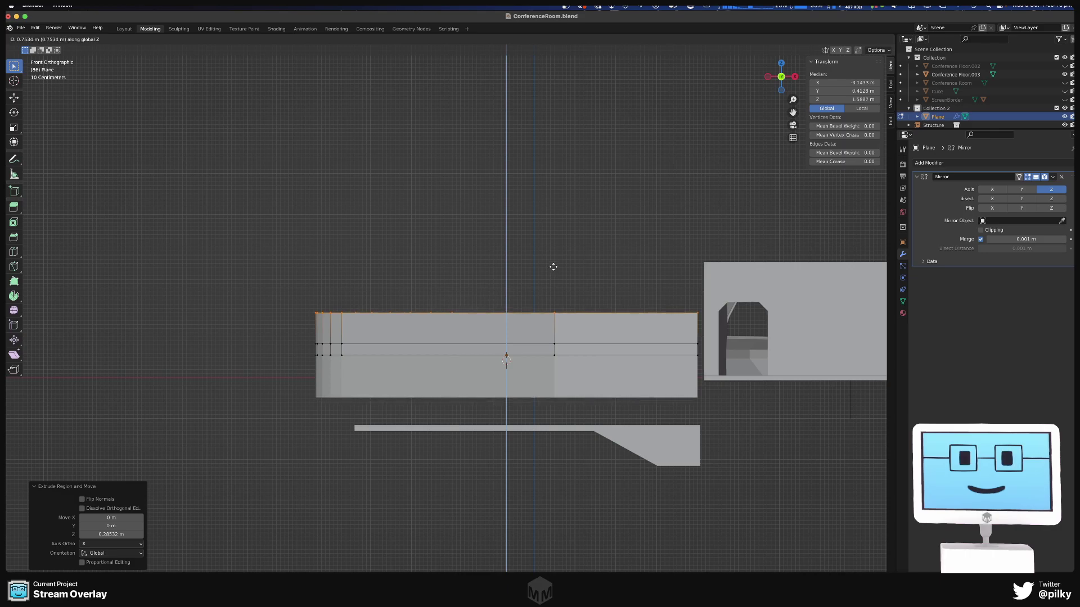
pyautogui.write('0.75')
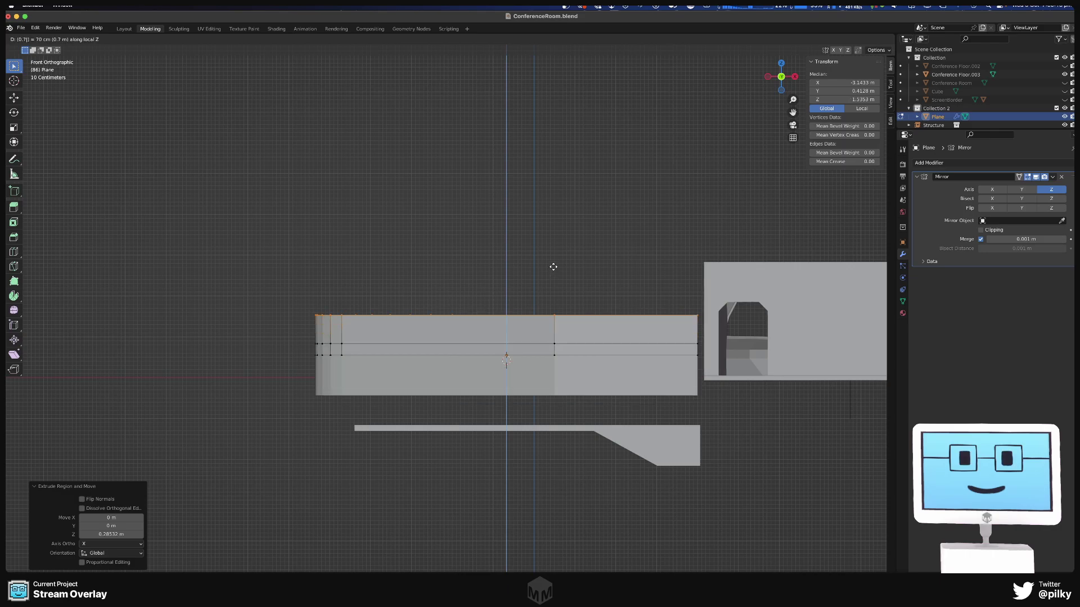
pyautogui.press('Return')
pyautogui.write('g')
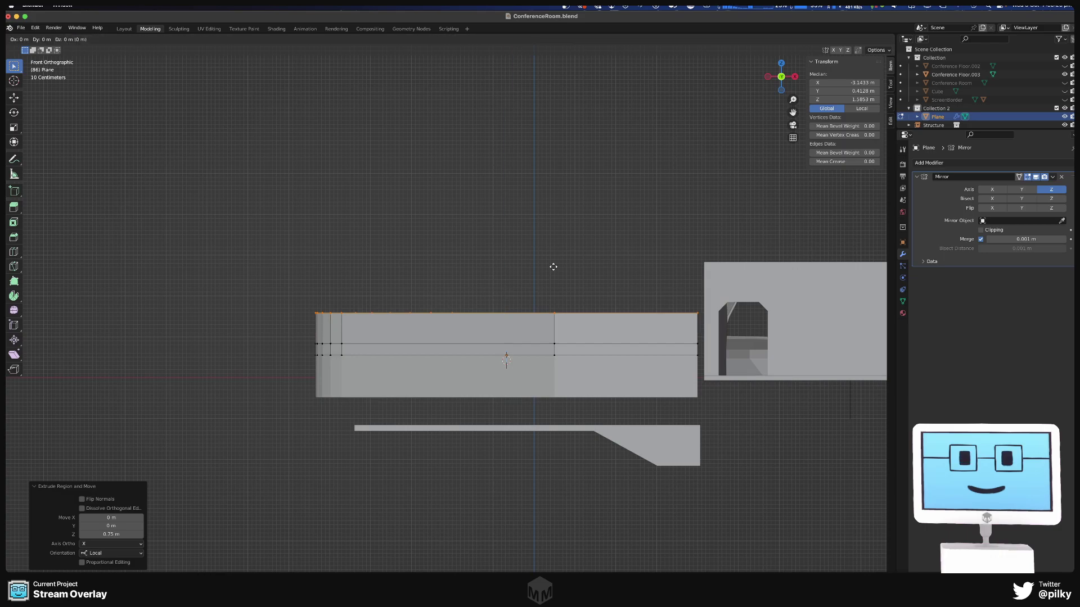
pyautogui.write('z0.17')
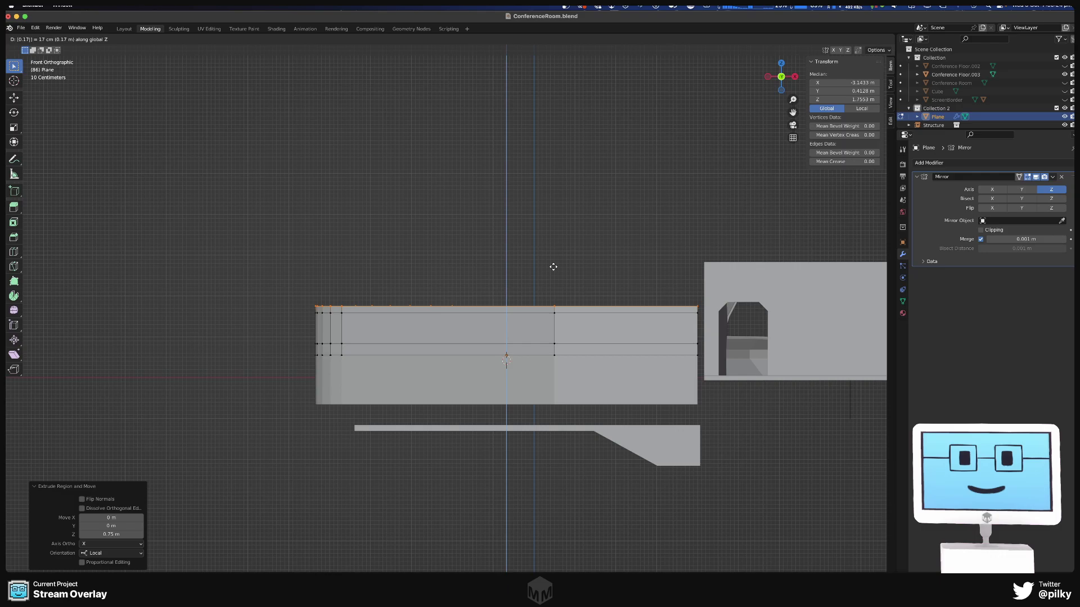
pyautogui.press('BackSpace')
pyautogui.press('BackSpace')
pyautogui.press('BackSpace')
pyautogui.press('BackSpace')
pyautogui.write('0.75')
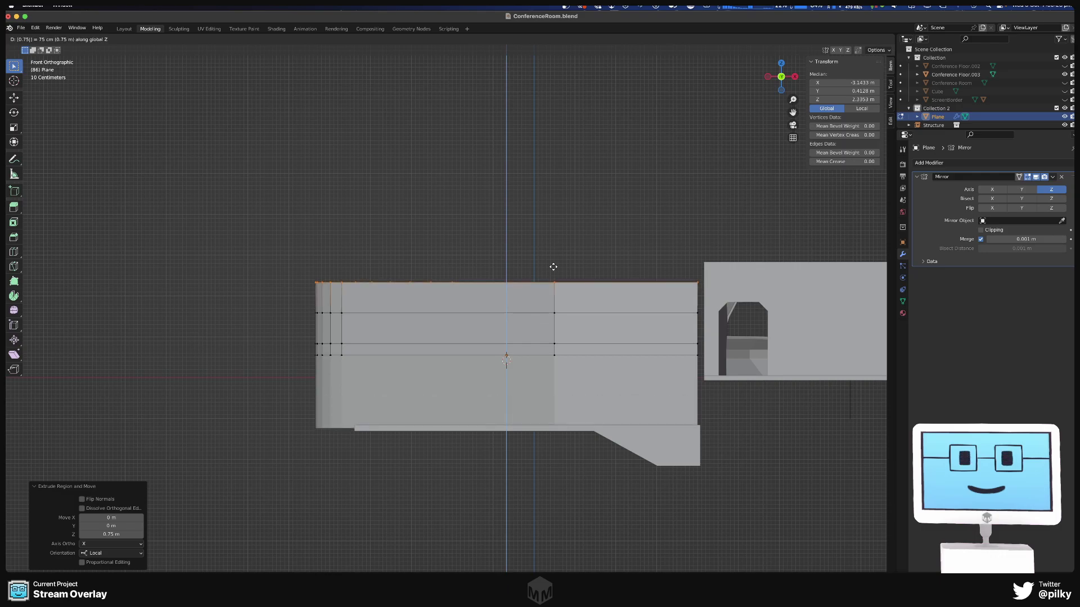
pyautogui.press('Return')
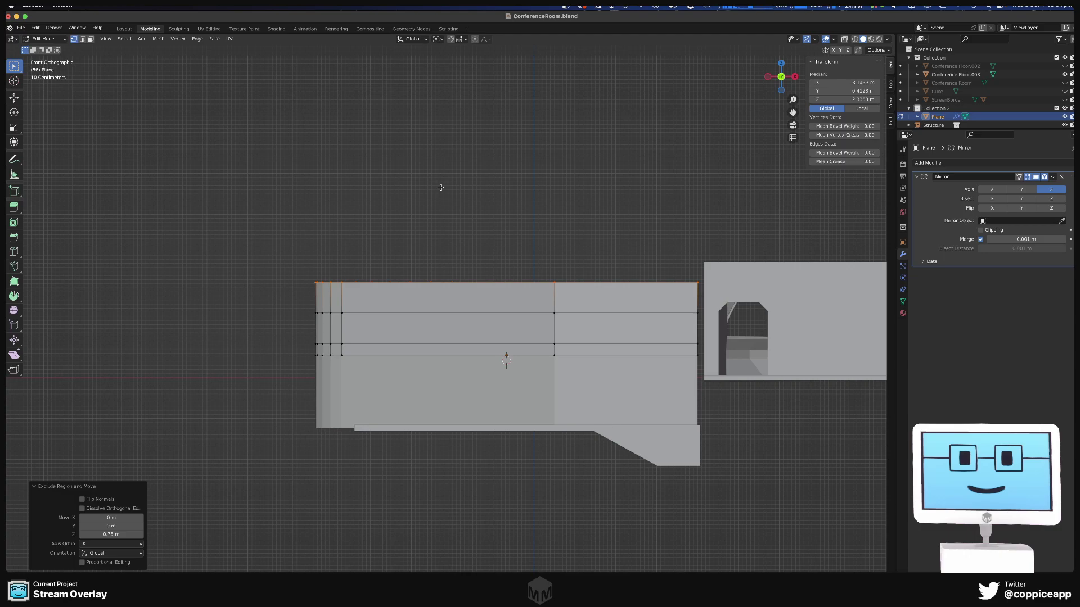
# - Extrude the wall's upper edge another 0.25 m along Z
pyautogui.press('e')
pyautogui.write('z')
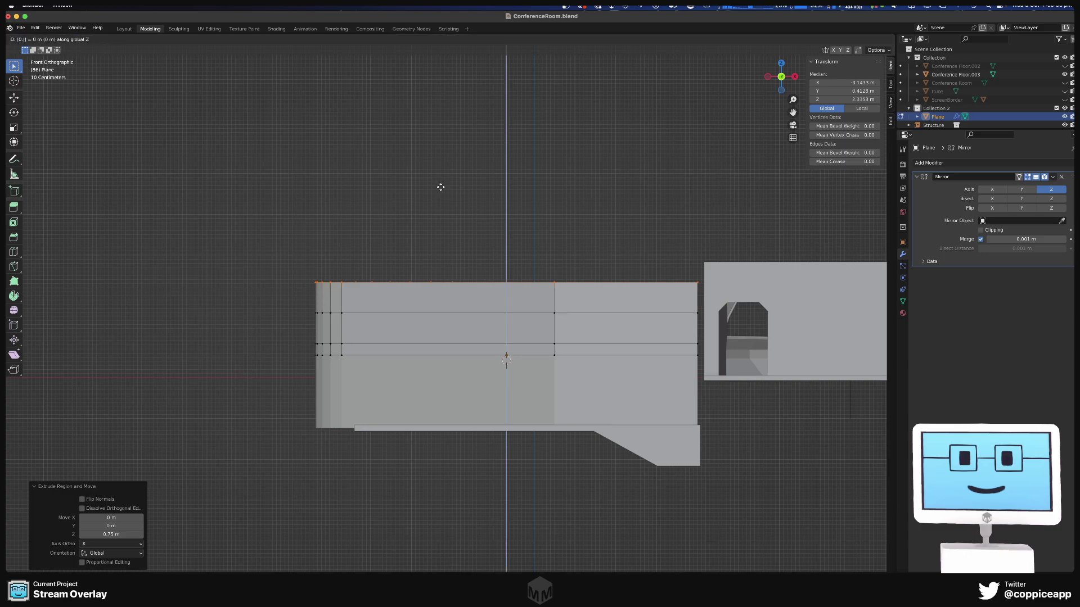
pyautogui.write('0.15')
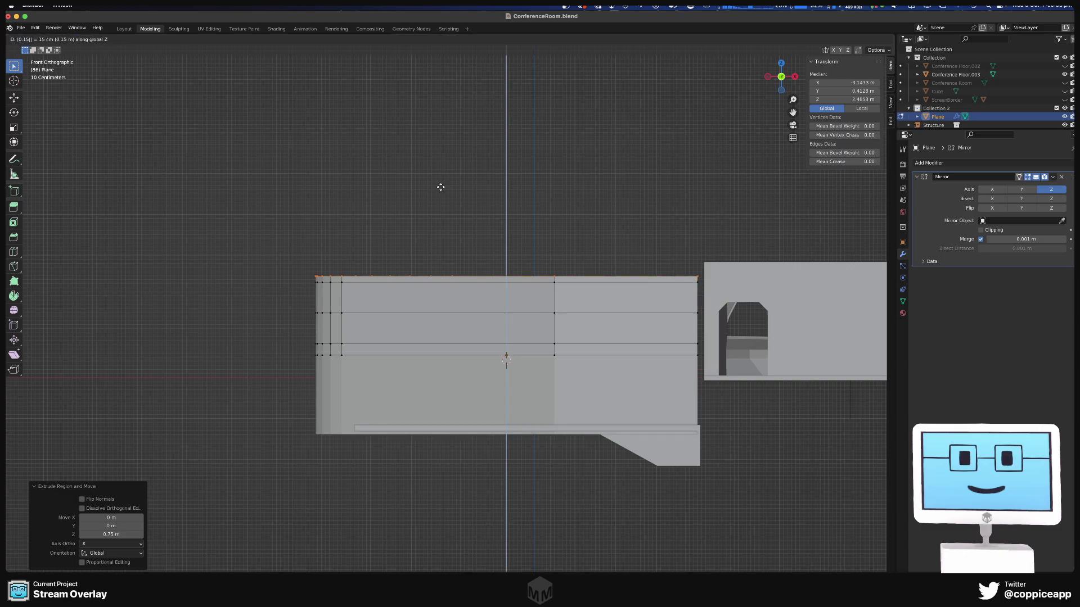
pyautogui.press('BackSpace')
pyautogui.press('BackSpace')
pyautogui.write('25')
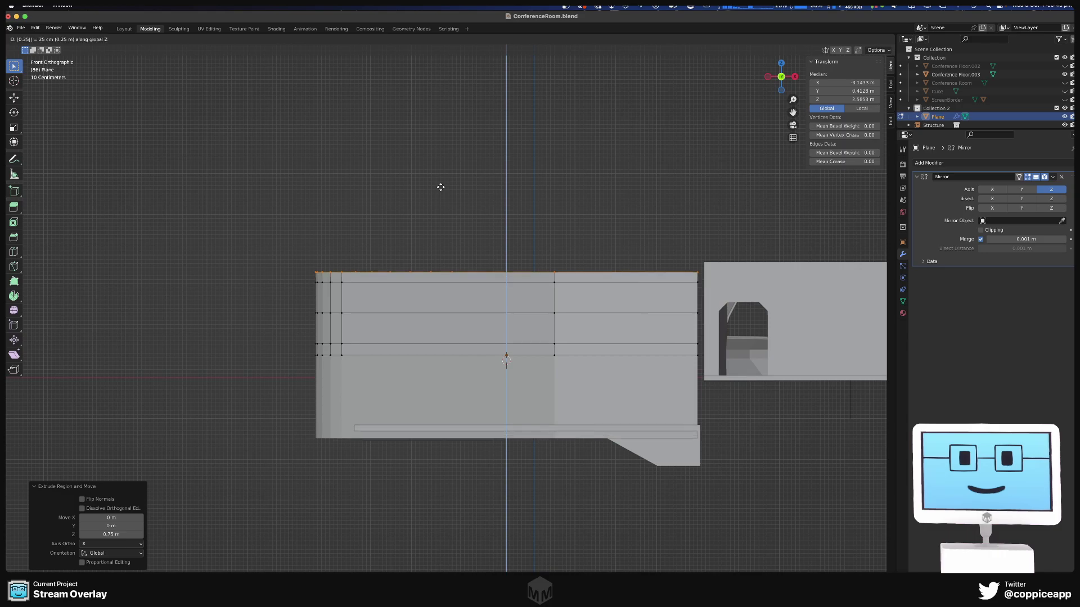
pyautogui.press('Return')
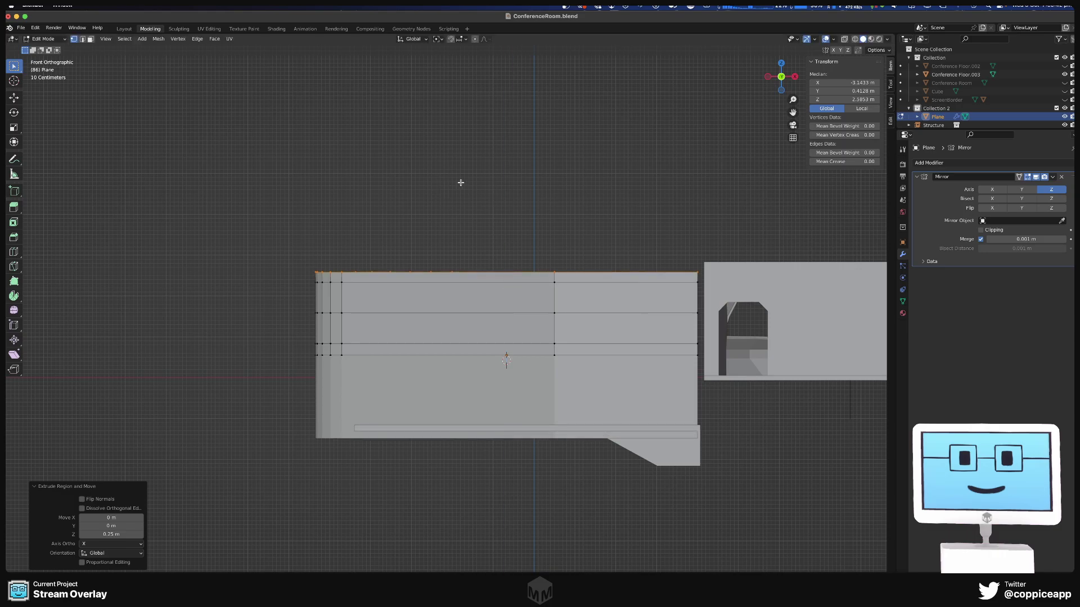
pyautogui.moveTo(460, 183); pyautogui.dragTo(488, 283, button='middle')
pyautogui.press('s')
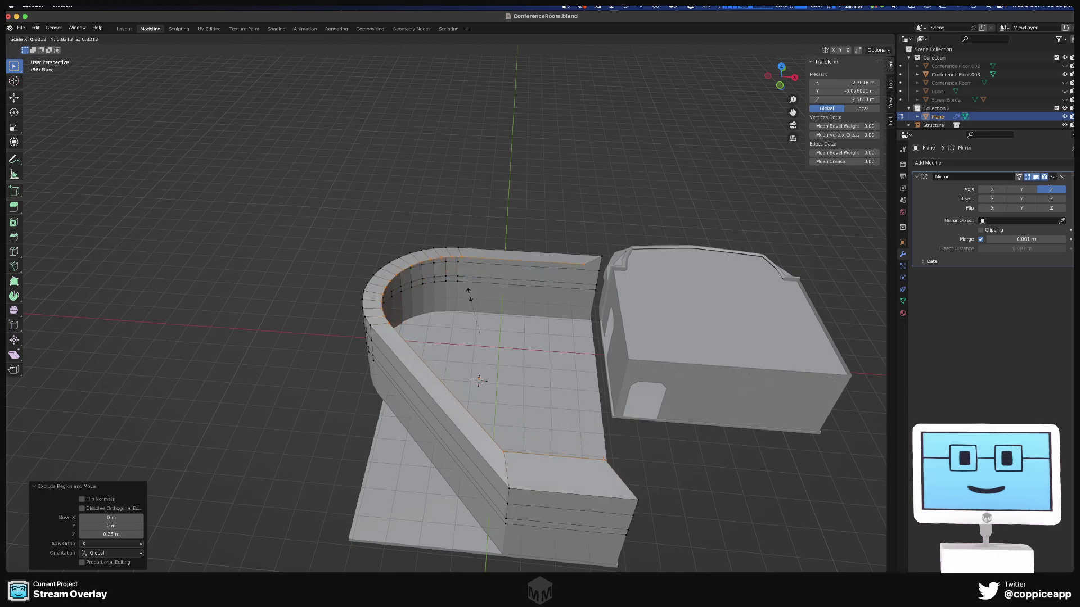
pyautogui.press('Escape')
# - Select all vertex rows above the wall's lowest one with X-ray on and scale them to about 0.996
pyautogui.moveTo(469, 295); pyautogui.dragTo(538, 282, button='middle')
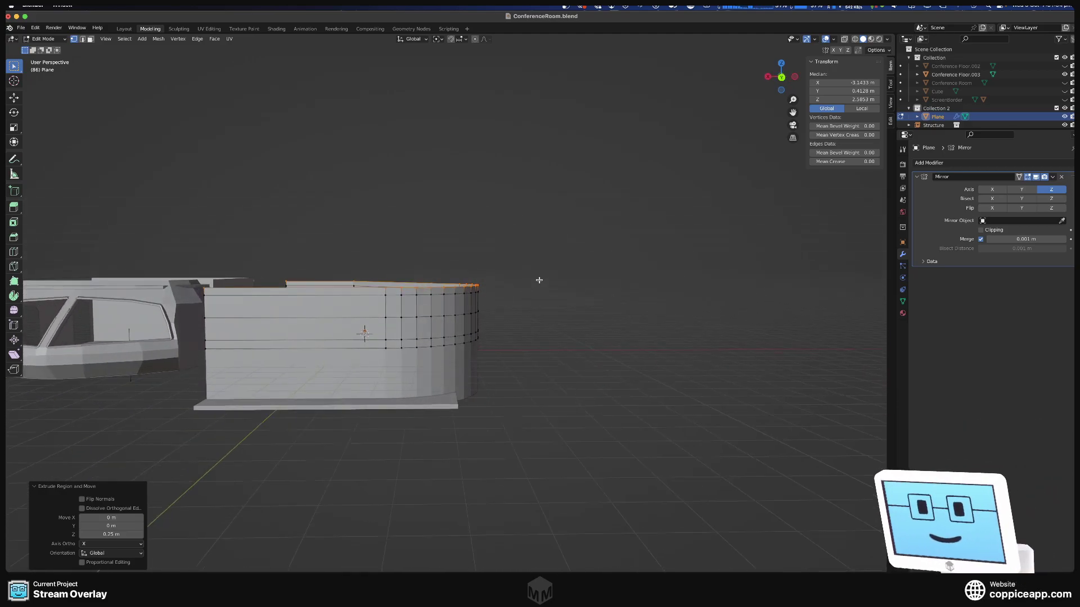
pyautogui.moveTo(209, 268); pyautogui.dragTo(293, 280, button='middle')
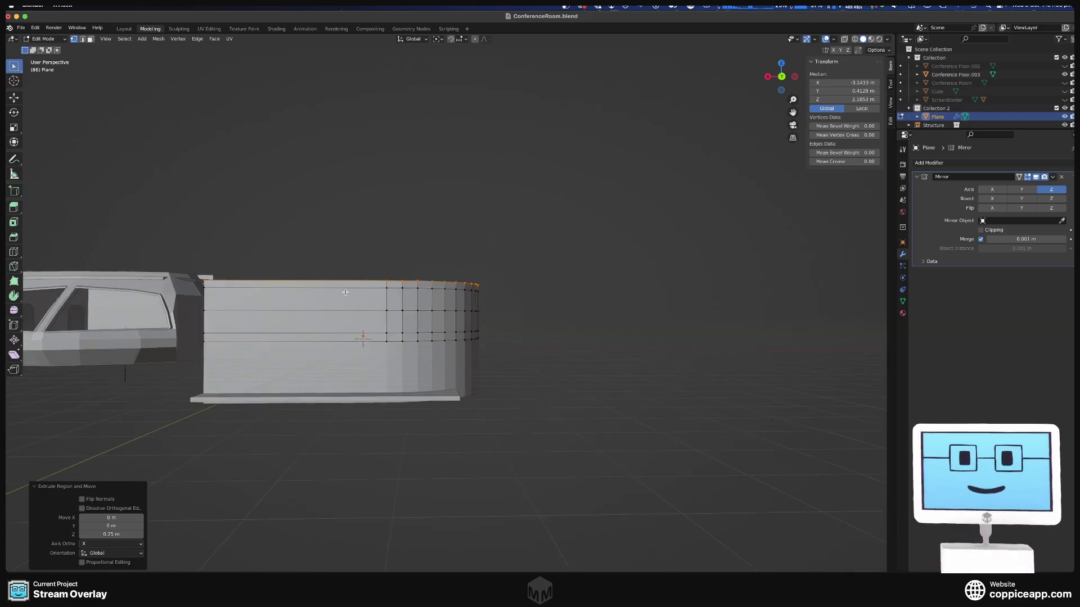
pyautogui.hotkey('alt', 'z')
pyautogui.press('3')
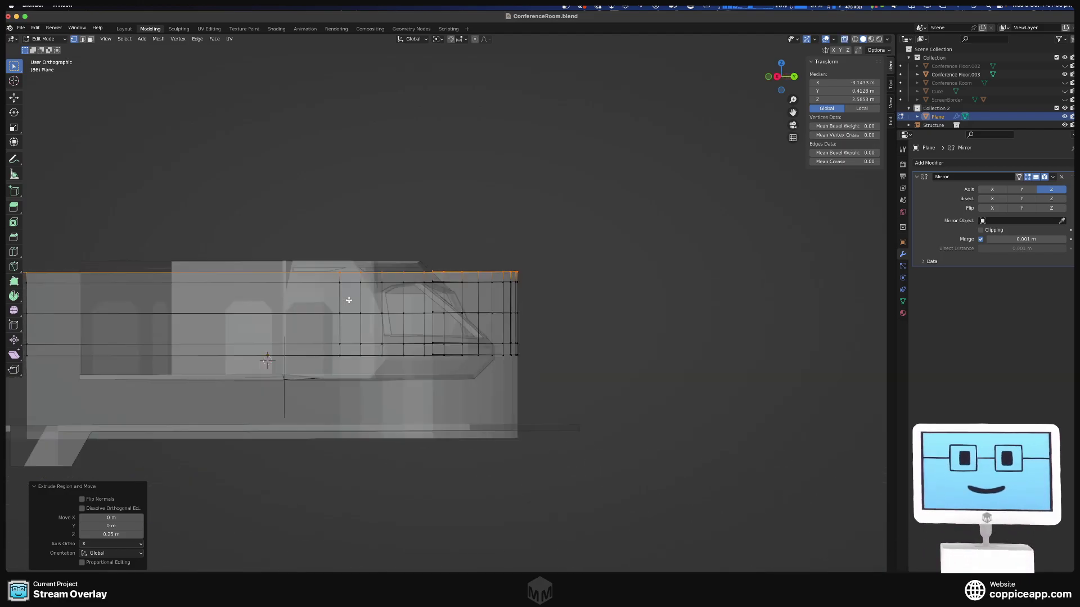
pyautogui.moveTo(556, 250); pyautogui.dragTo(50, 348)
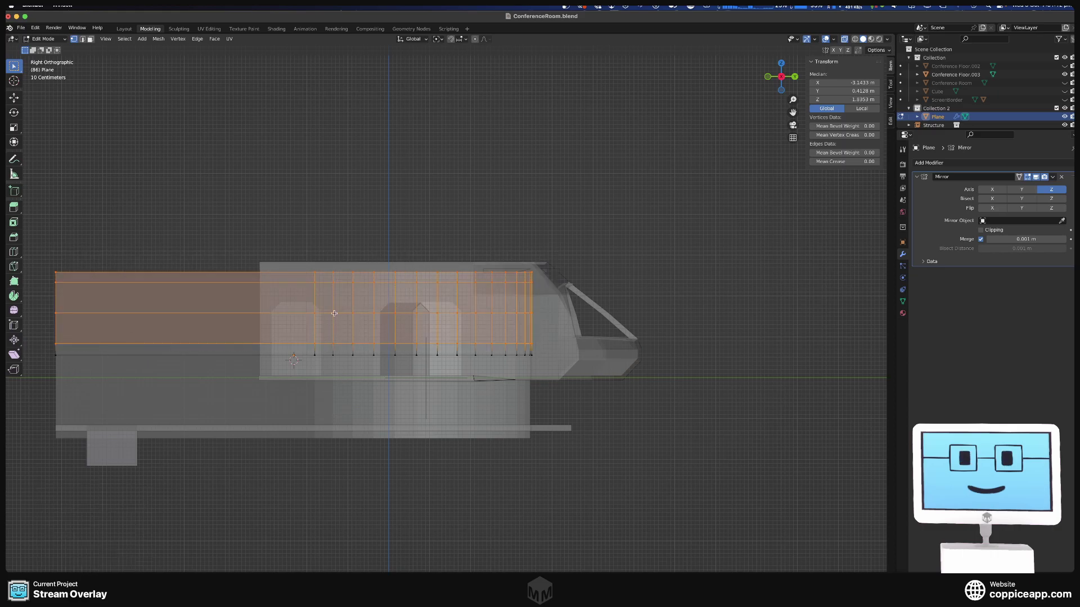
pyautogui.press('1')
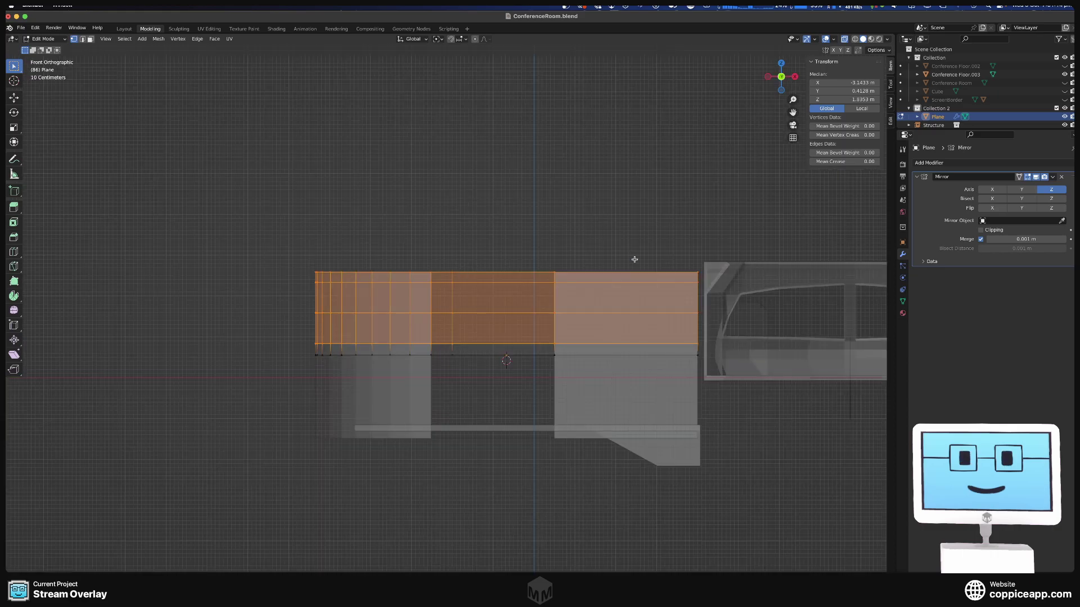
pyautogui.press('s')
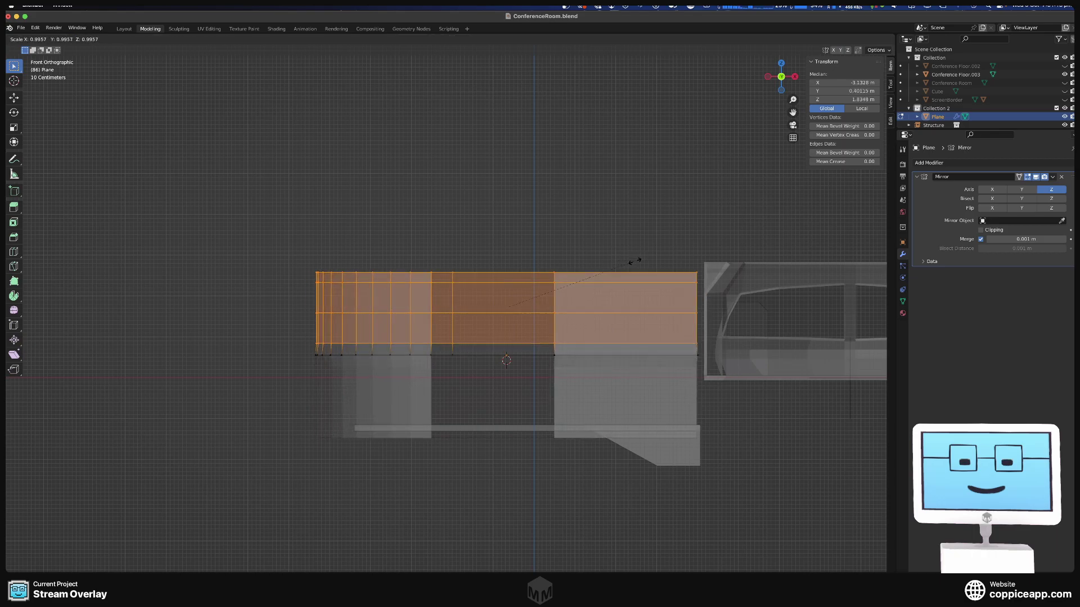
pyautogui.click(635, 261)
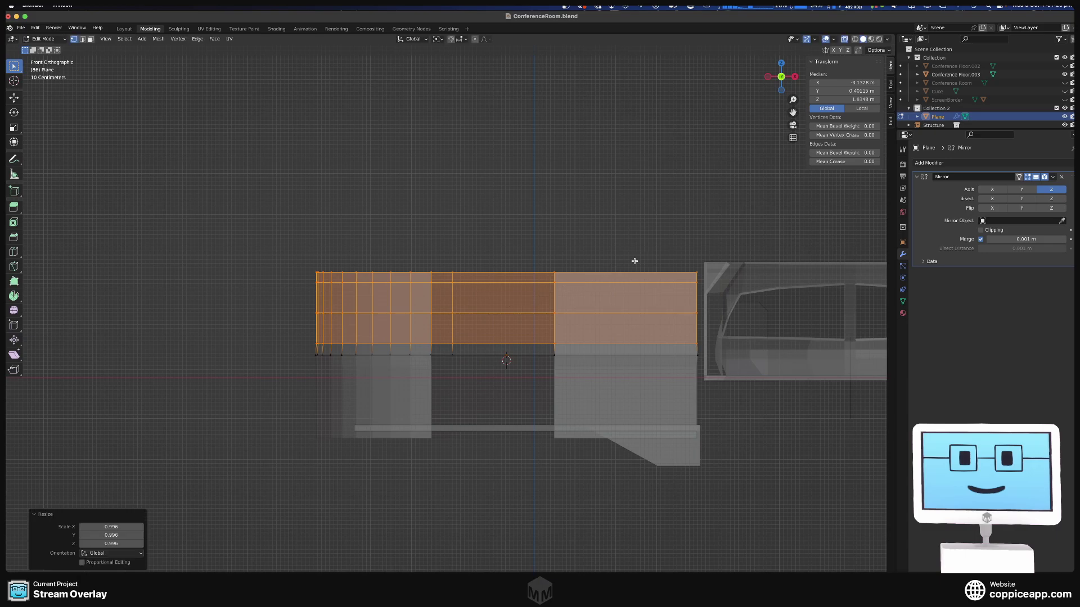
# - Select the upper three vertex rows of the wall and scale them inward to about 0.944
pyautogui.moveTo(337, 266); pyautogui.dragTo(726, 332)
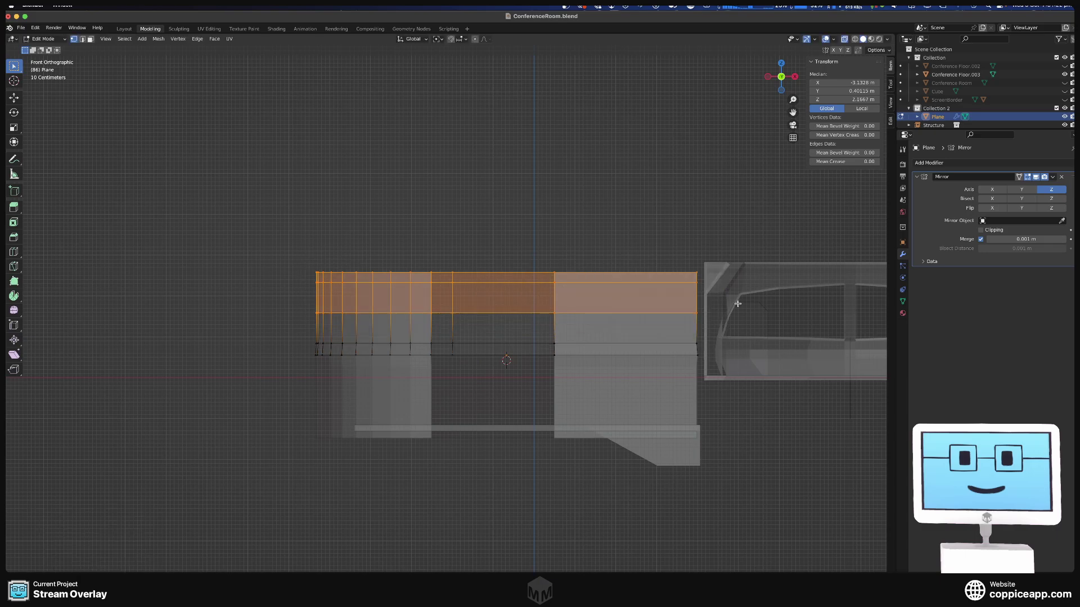
pyautogui.press('s')
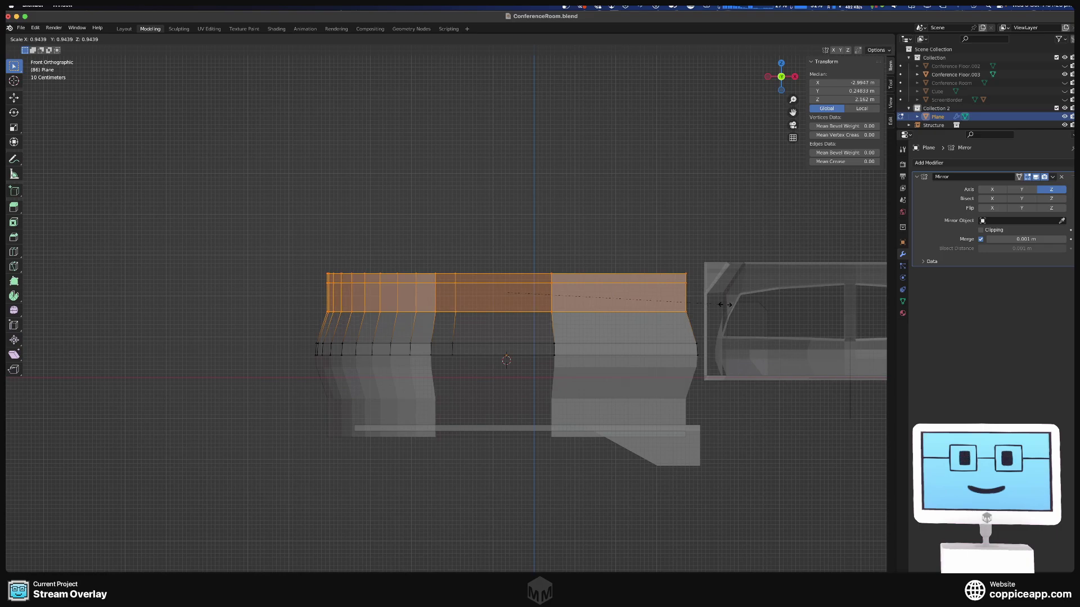
pyautogui.click(726, 304)
# - Scale the wall's upper two vertex rows inward to about 0.842, and its topmost row to about 0.873
pyautogui.moveTo(726, 260); pyautogui.dragTo(272, 292)
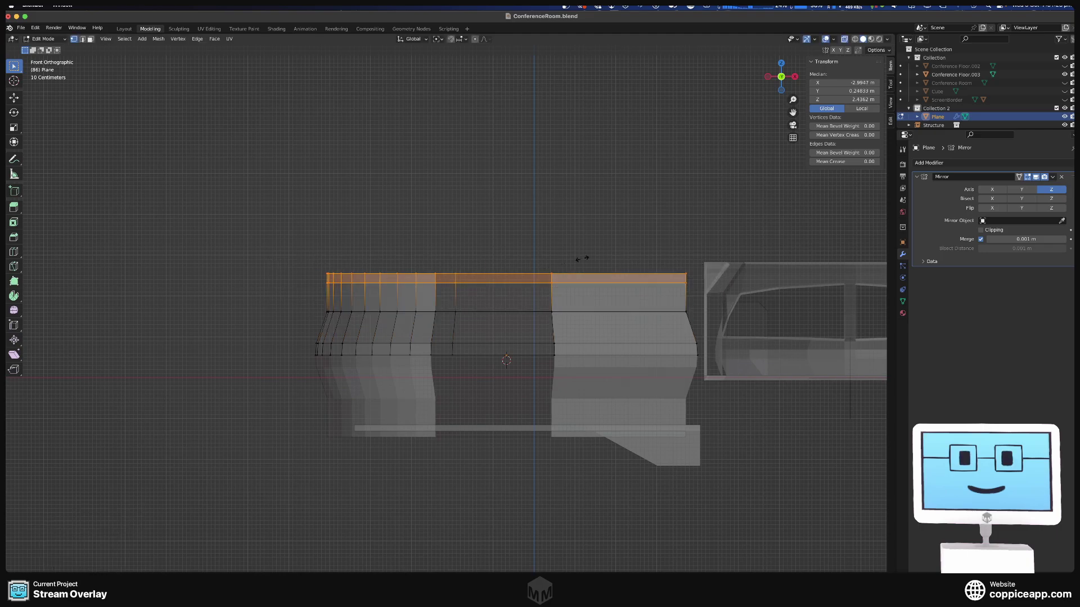
pyautogui.press('s')
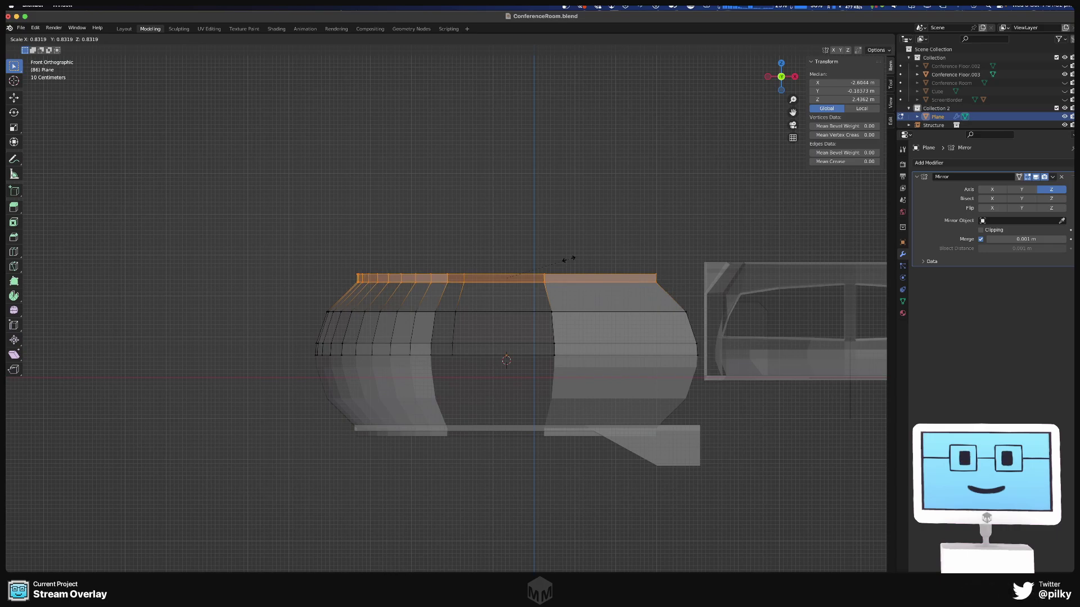
pyautogui.click(569, 260)
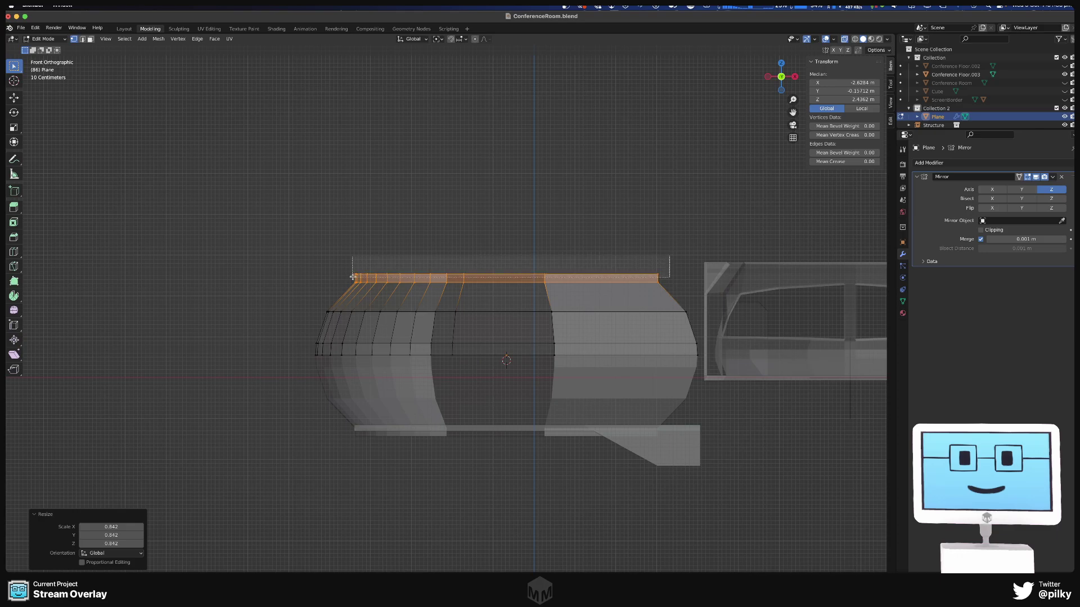
pyautogui.press('s')
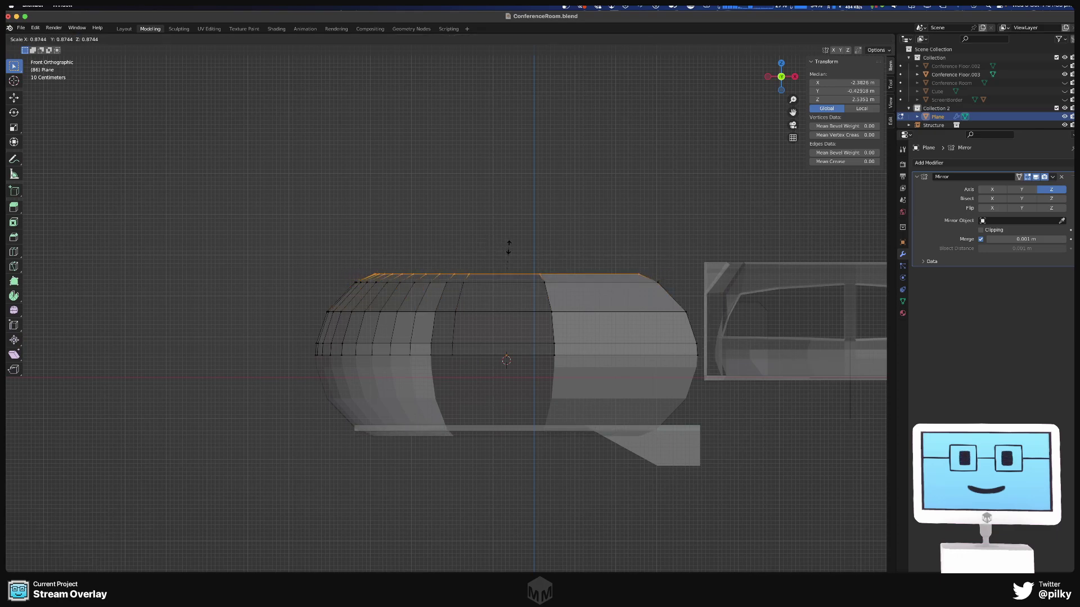
pyautogui.click(508, 248)
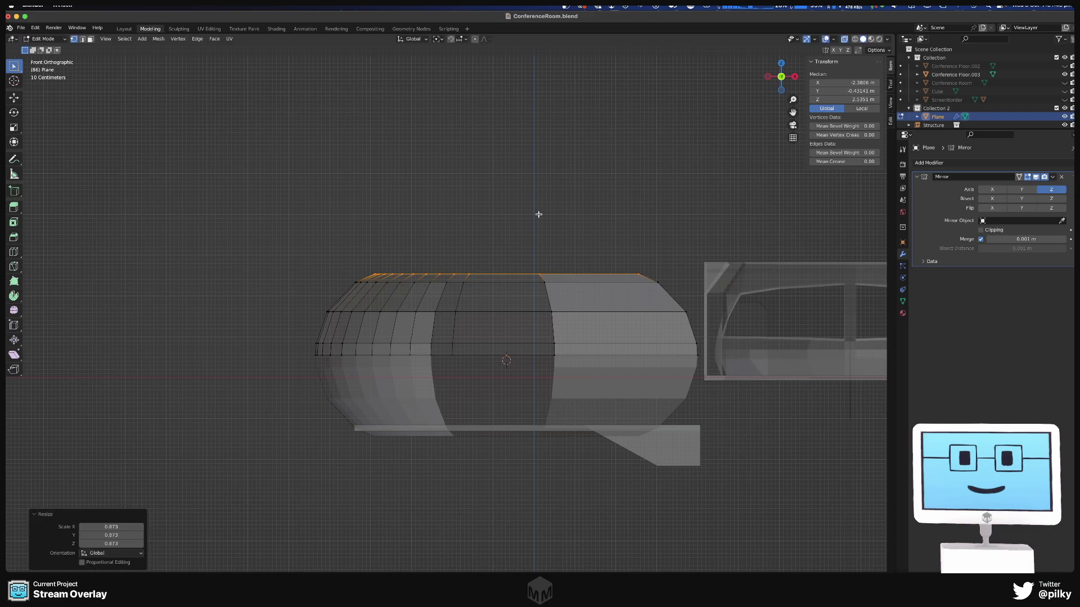
# - Turn off X-ray, leave Edit Mode and unhide all hidden objects in the scene
pyautogui.moveTo(535, 214)
pyautogui.mouseDown(button='middle')
pyautogui.moveTo(549, 243)
pyautogui.moveTo(527, 254)
pyautogui.moveTo(526, 207)
pyautogui.moveTo(523, 234)
pyautogui.moveTo(400, 238)
pyautogui.moveTo(537, 231)
pyautogui.moveTo(546, 263)
pyautogui.moveTo(528, 292)
pyautogui.moveTo(563, 272)
pyautogui.moveTo(483, 224)
pyautogui.moveTo(466, 234)
pyautogui.moveTo(514, 224)
pyautogui.mouseUp(button='middle')
pyautogui.hotkey('alt', 'z')
pyautogui.moveTo(593, 277); pyautogui.dragTo(618, 330, button='middle')
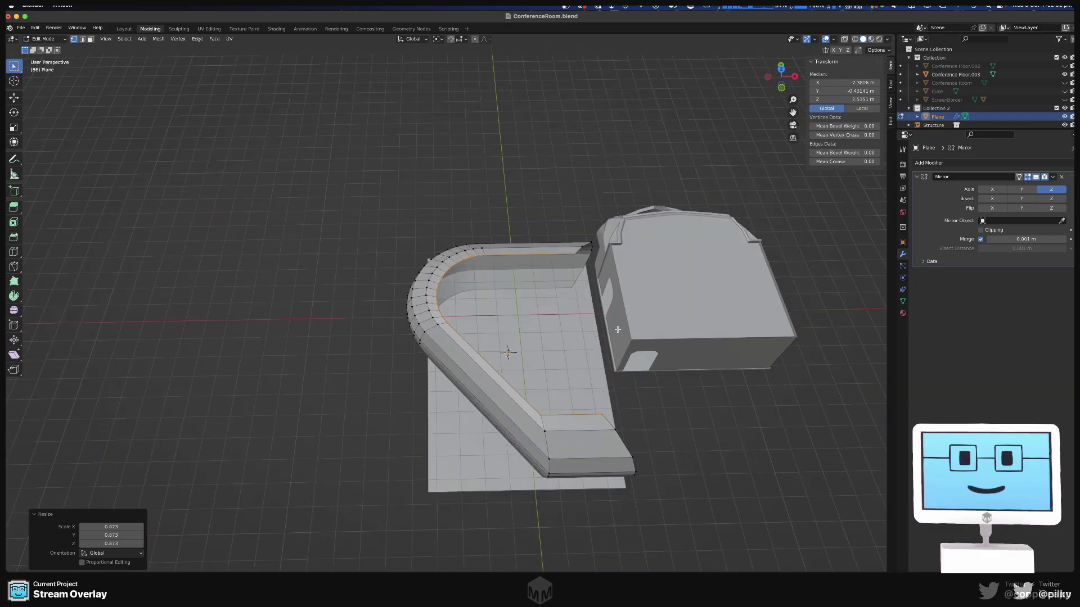
pyautogui.hotkey('alt', 'h')
pyautogui.press('Tab')
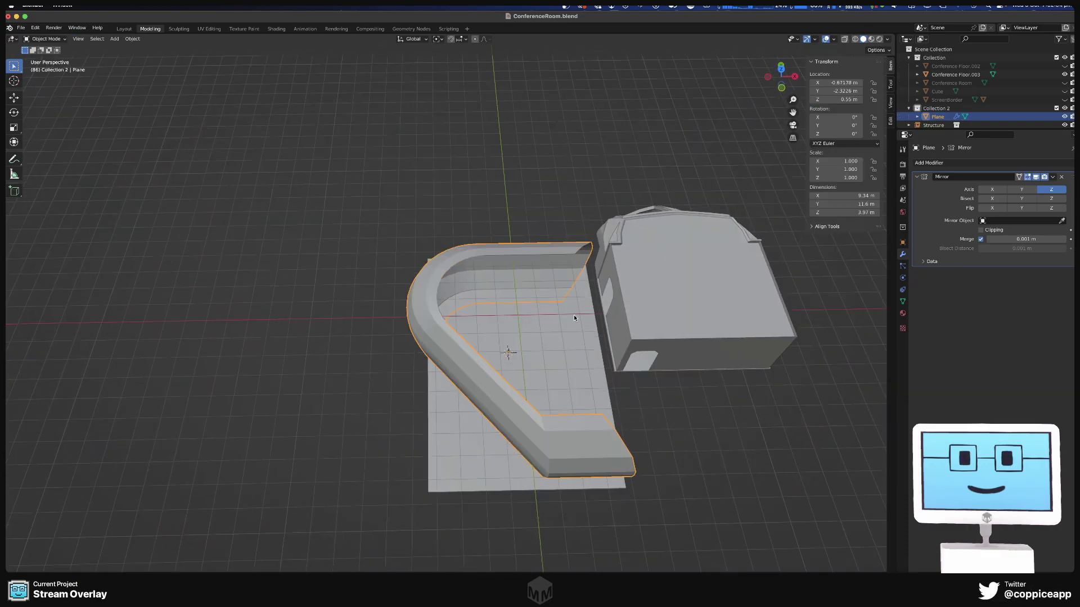
pyautogui.hotkey('alt', 'h')
pyautogui.moveTo(608, 379); pyautogui.dragTo(534, 431, button='middle')
pyautogui.scroll(5, 669, 377)
pyautogui.scroll(-6, 534, 431)
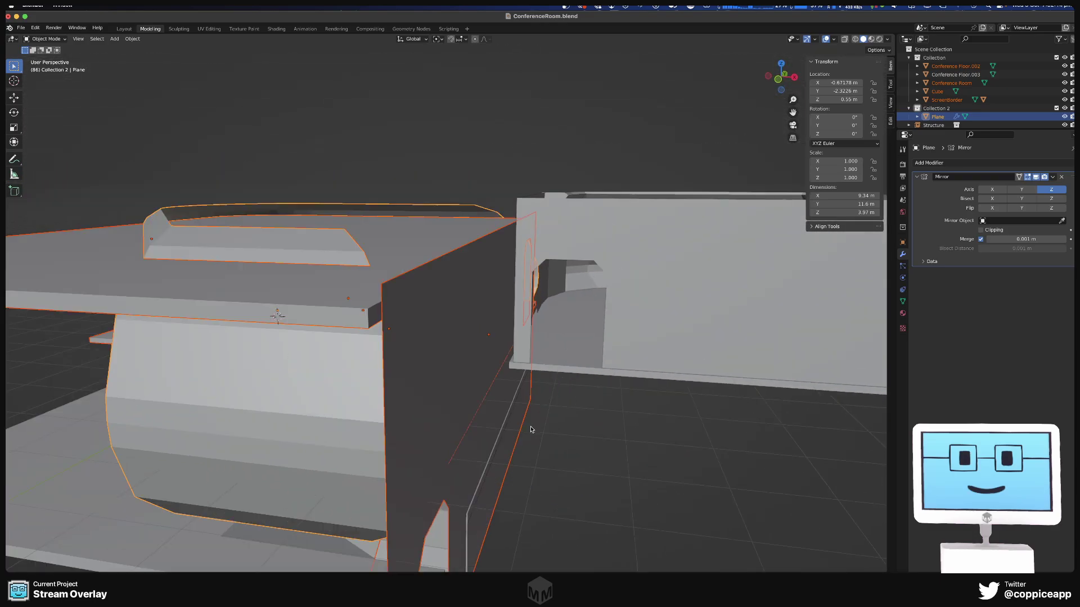
# - Hide the ceiling slab Conference Floor.002 above the curved wall
pyautogui.click(480, 349)
pyautogui.press('h')
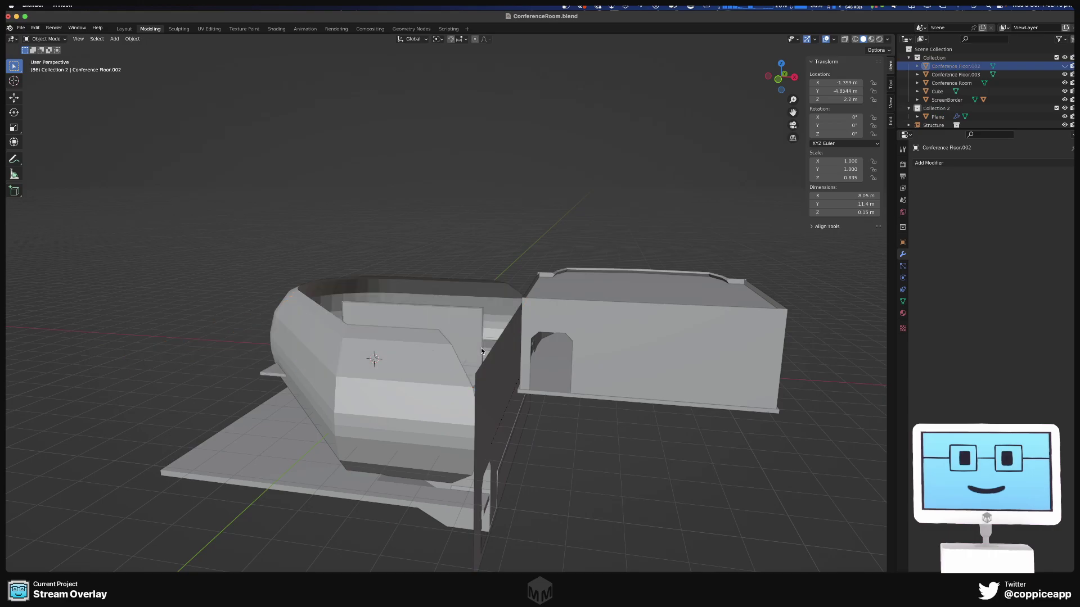
pyautogui.moveTo(481, 351); pyautogui.dragTo(428, 400, button='middle')
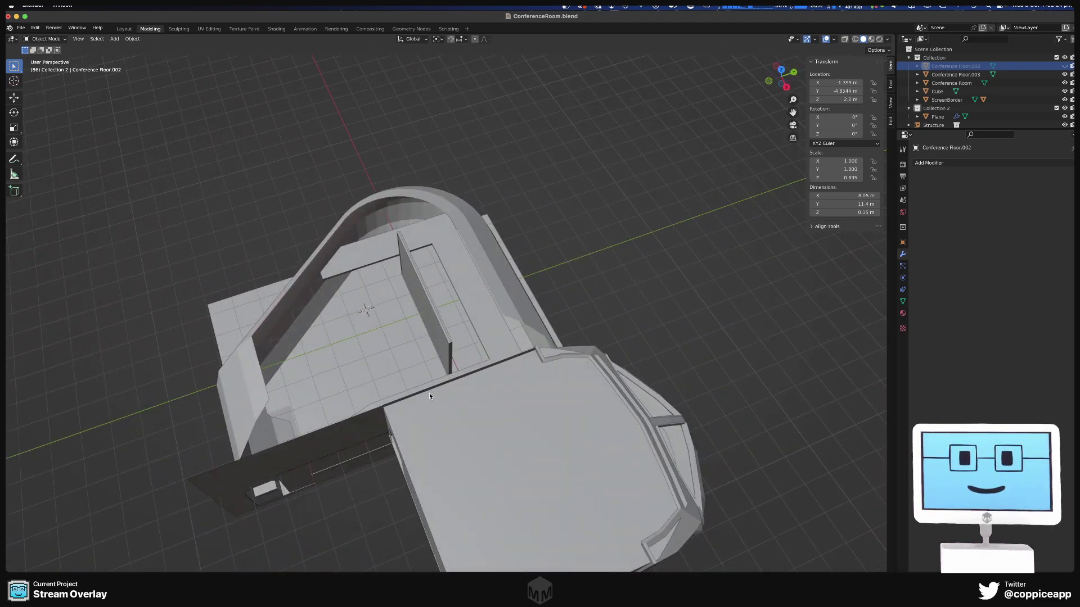
# - Delete the Structure object adjoining the conference room
pyautogui.click(544, 396)
pyautogui.moveTo(544, 396); pyautogui.dragTo(625, 367, button='middle')
pyautogui.press('x')
pyautogui.click(626, 366)
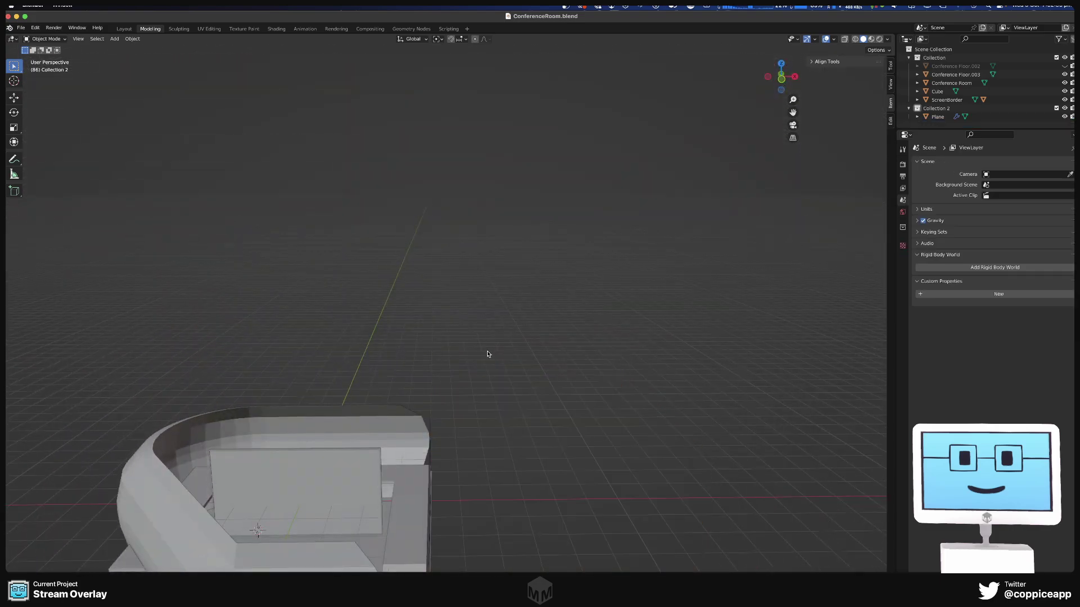
pyautogui.moveTo(487, 354); pyautogui.dragTo(589, 281, button='middle')
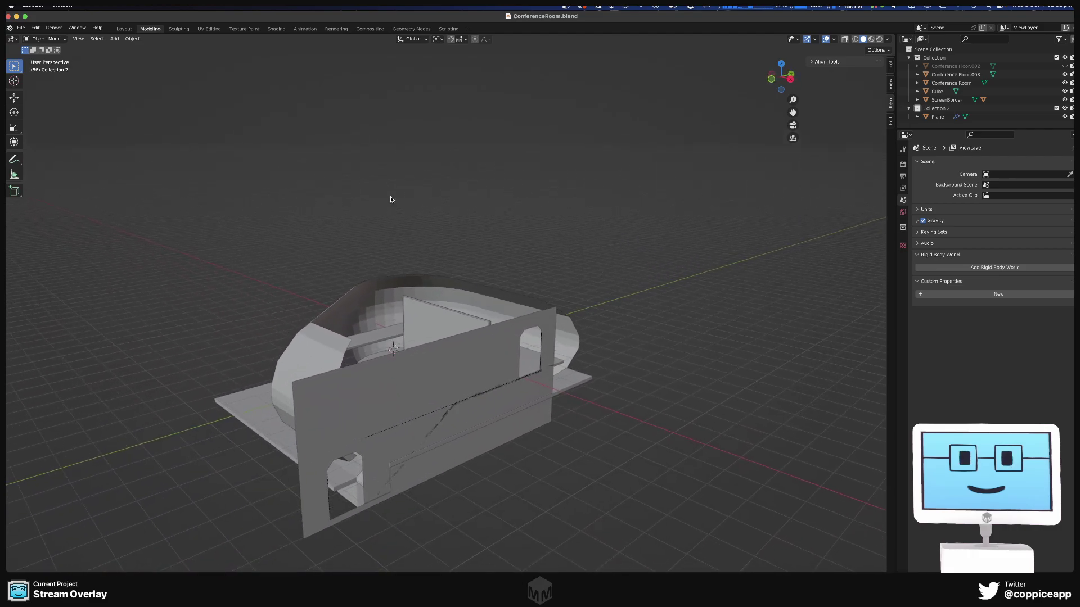
# - Switch to the Stream Overlay project in Unity, closing the empty untitled UnityProject window
pyautogui.click(769, 585)
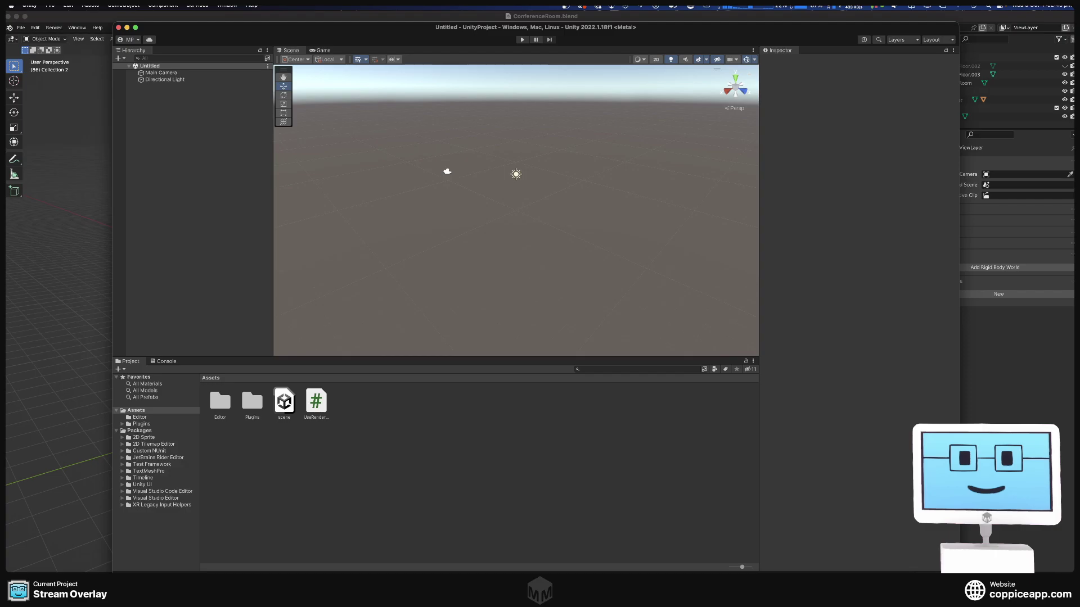
pyautogui.click(118, 28)
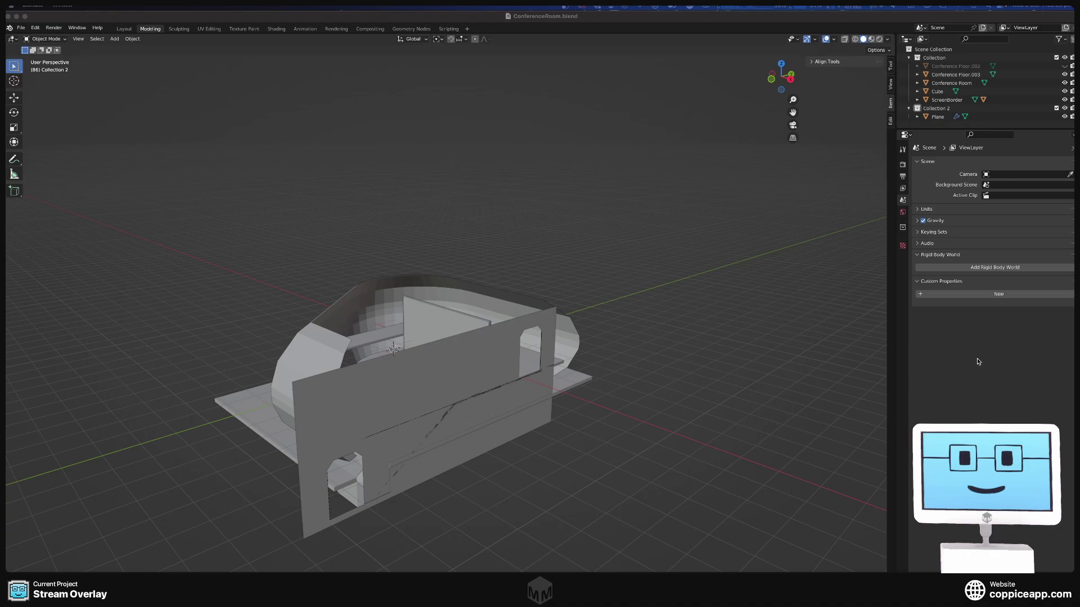
pyautogui.press('super+Tab')
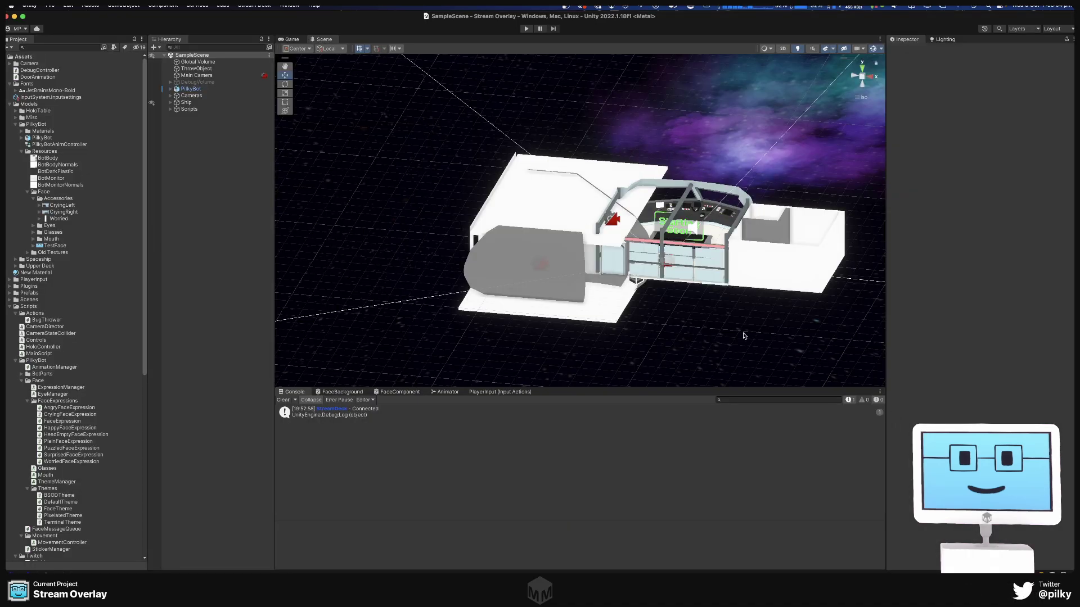
# - Try moving the Conference Cam (Normal) camera along its Z axis and undo the move
pyautogui.keyDown('alt'); pyautogui.moveTo(716, 299); pyautogui.dragTo(467, 325); pyautogui.keyUp('alt')
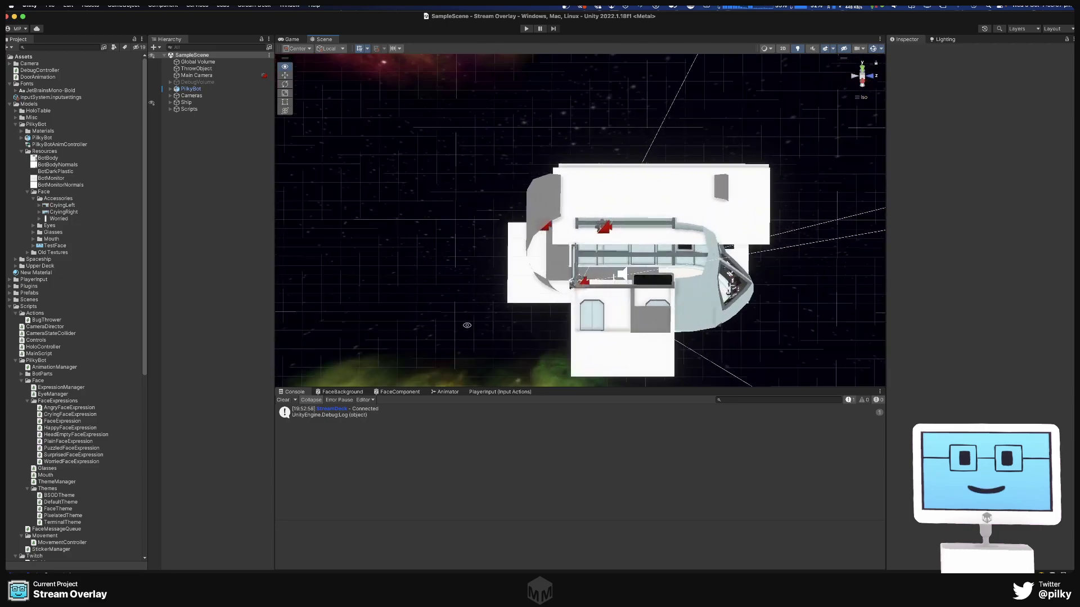
pyautogui.click(542, 230)
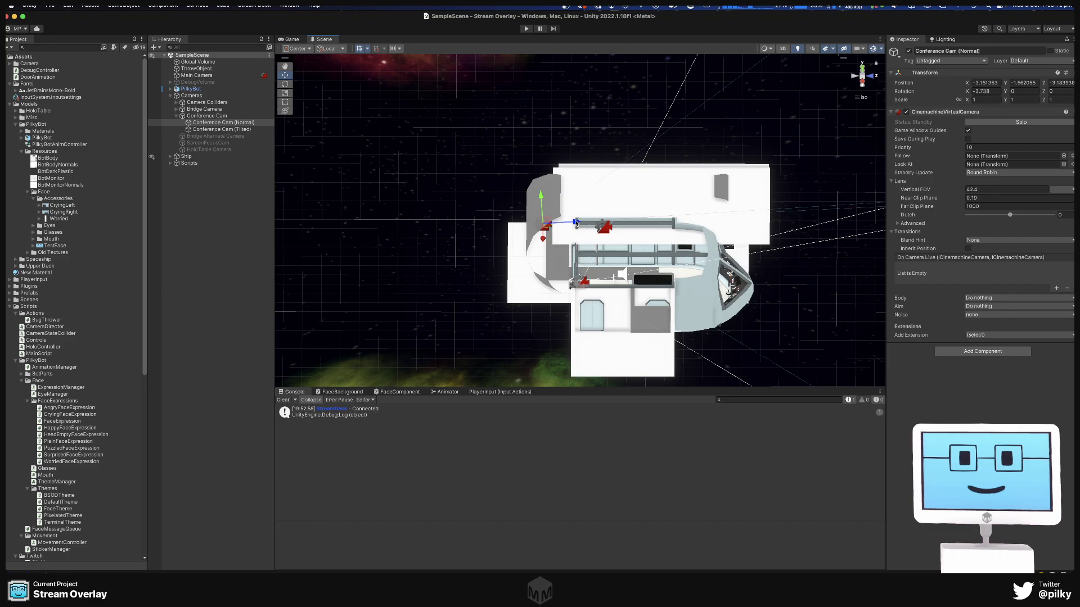
pyautogui.moveTo(576, 223); pyautogui.dragTo(508, 234)
pyautogui.press('super+z')
pyautogui.moveTo(455, 233); pyautogui.dragTo(485, 259, button='middle')
pyautogui.keyDown('alt'); pyautogui.moveTo(501, 265); pyautogui.dragTo(673, 255); pyautogui.keyUp('alt')
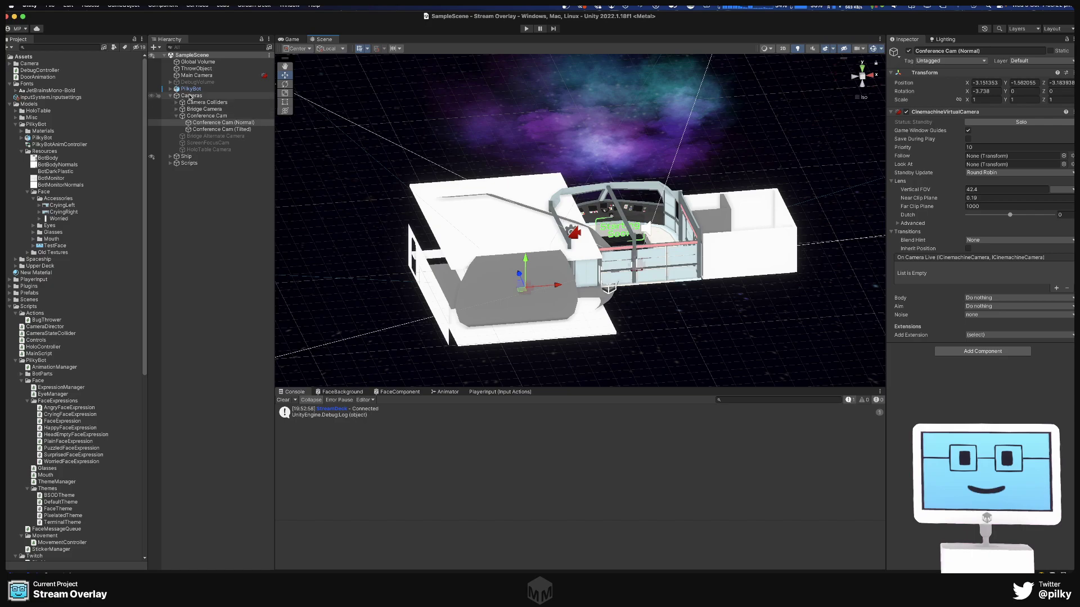
# - Select ConferenceRoom under Ship and try rotations of X 0, Z 0 and Y 180, undoing each one
pyautogui.click(171, 157)
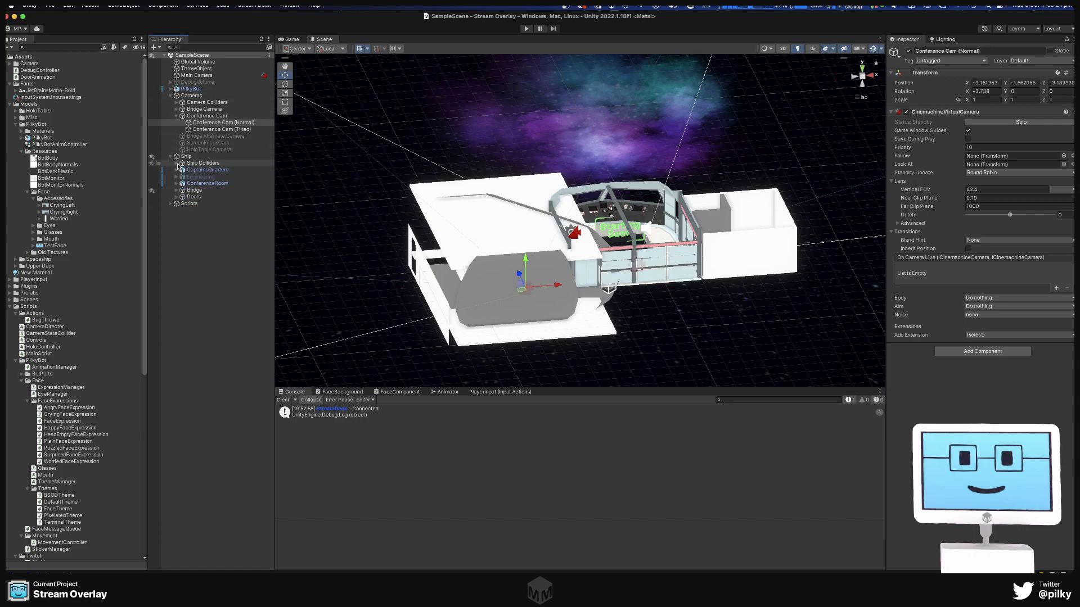
pyautogui.click(203, 183)
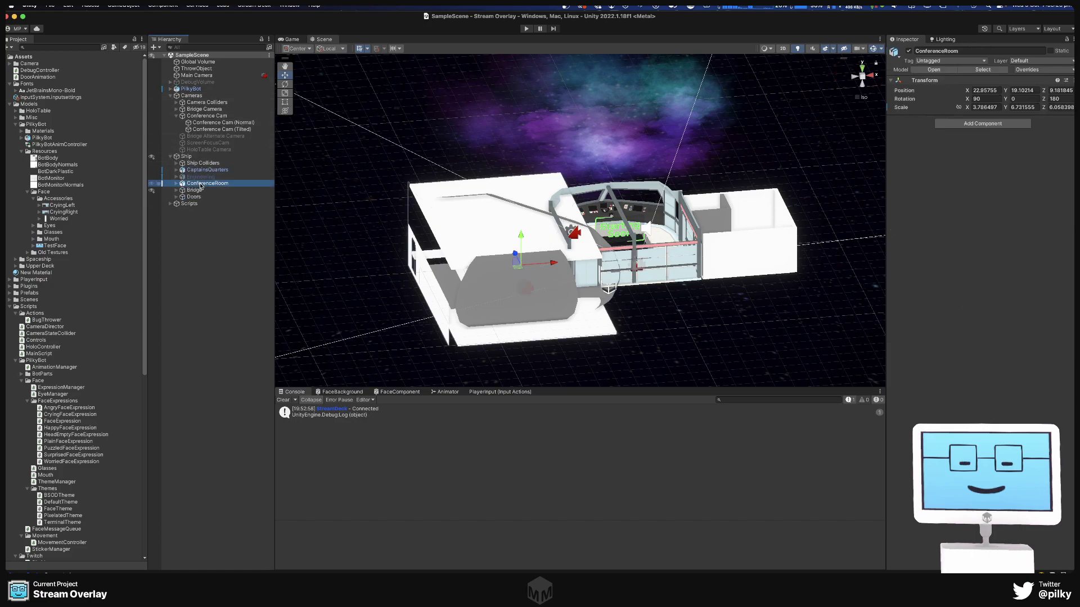
pyautogui.click(987, 99)
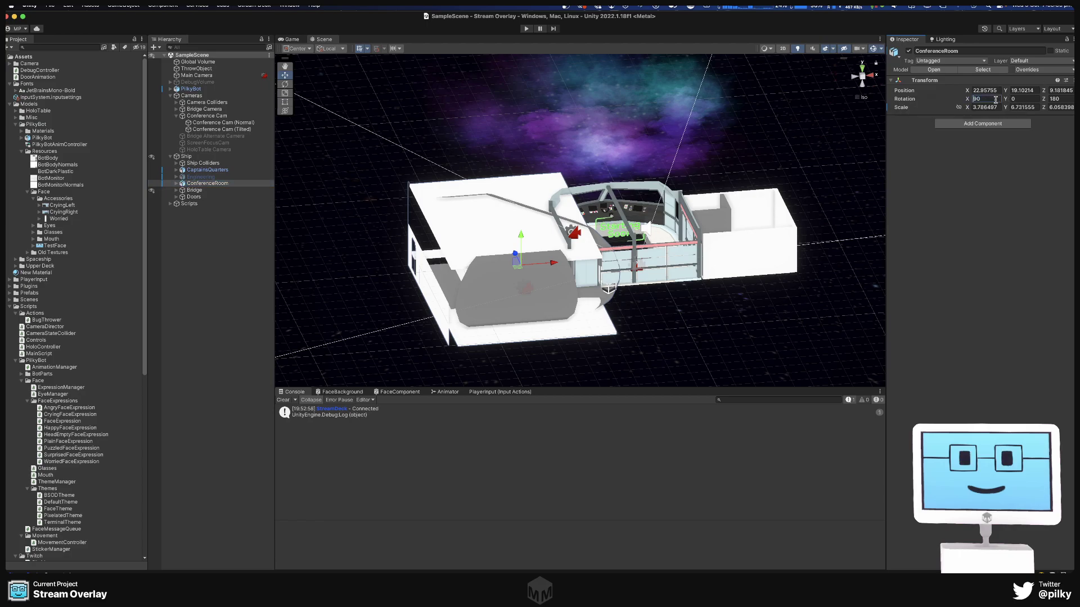
pyautogui.write('0')
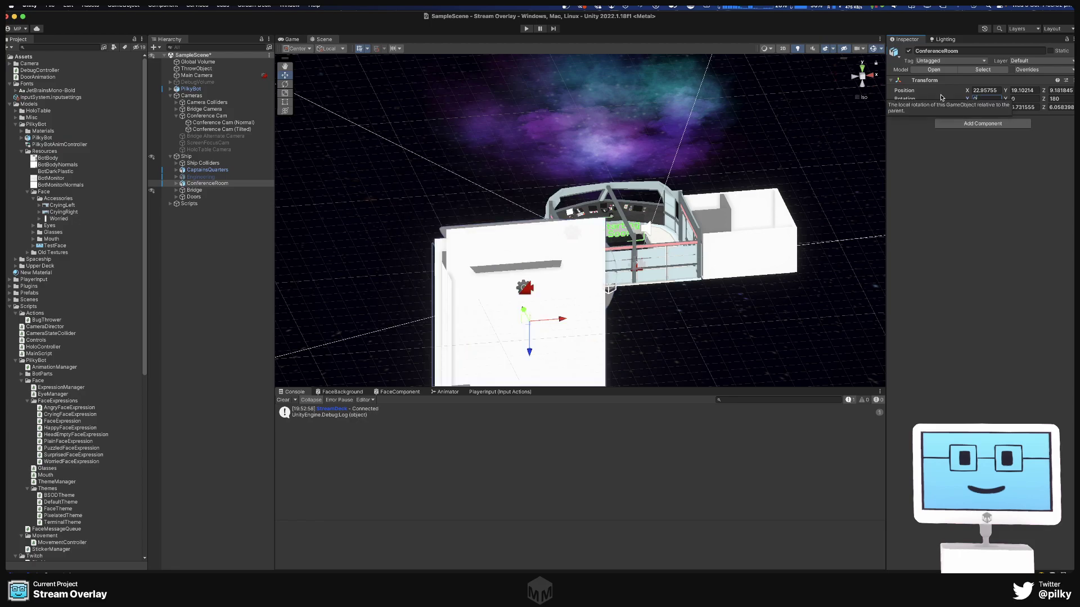
pyautogui.press('super+z')
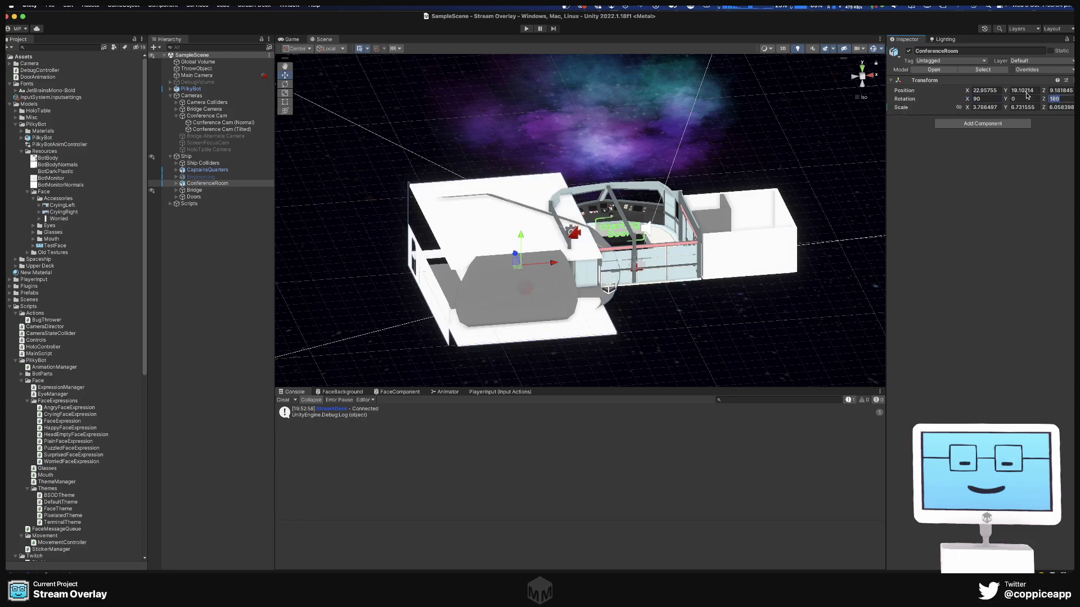
pyautogui.write('0')
pyautogui.press('super+z')
pyautogui.write('180')
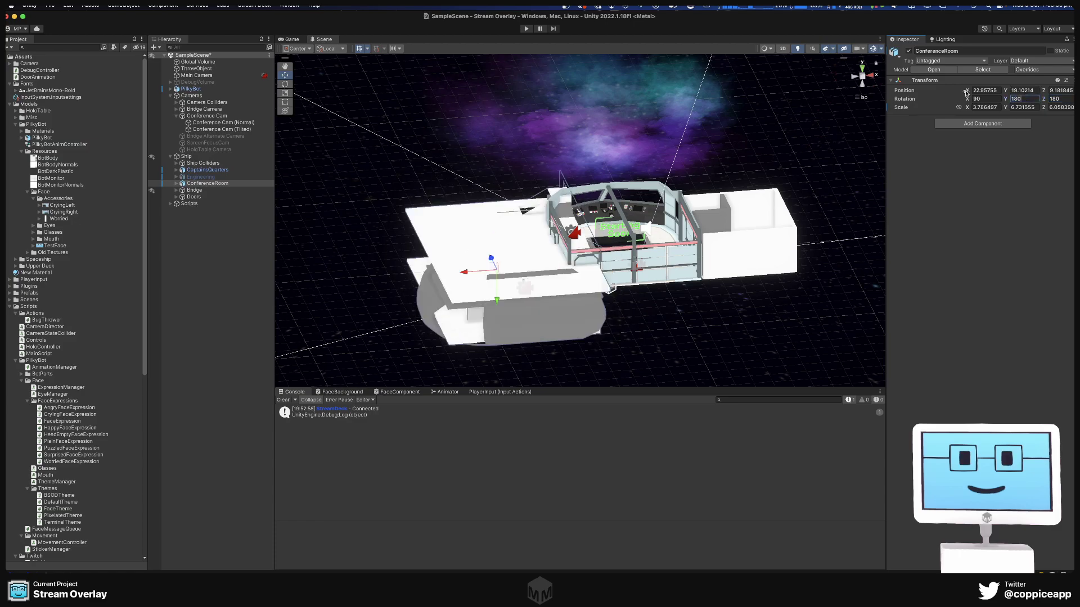
pyautogui.press('super+z')
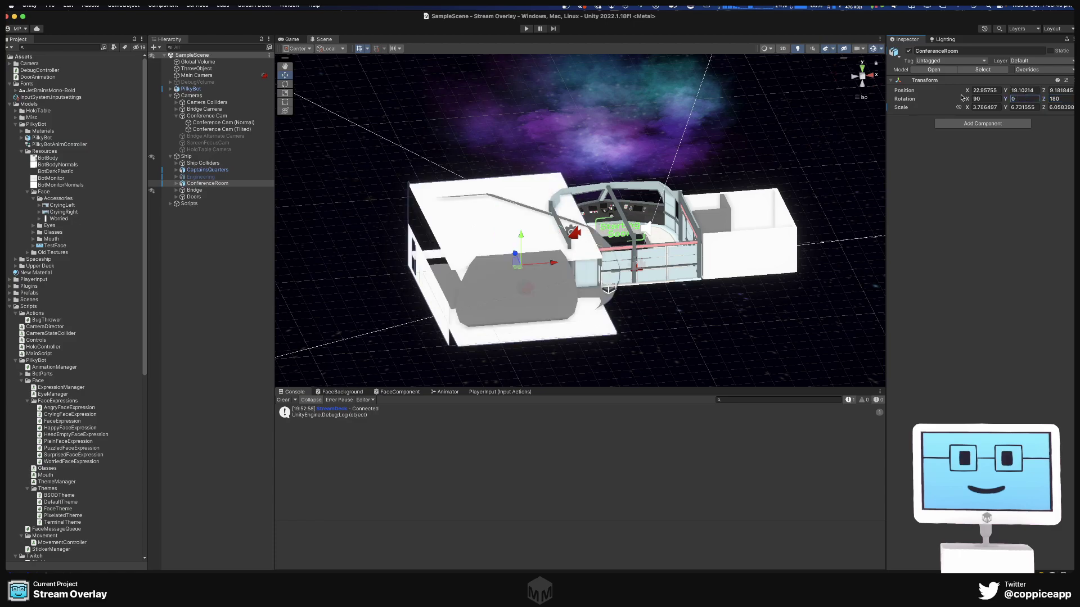
# - Flip ConferenceRoom over with the Rotate tool and set its X rotation to exactly -90
pyautogui.keyDown('alt'); pyautogui.moveTo(705, 311); pyautogui.dragTo(848, 279); pyautogui.keyUp('alt')
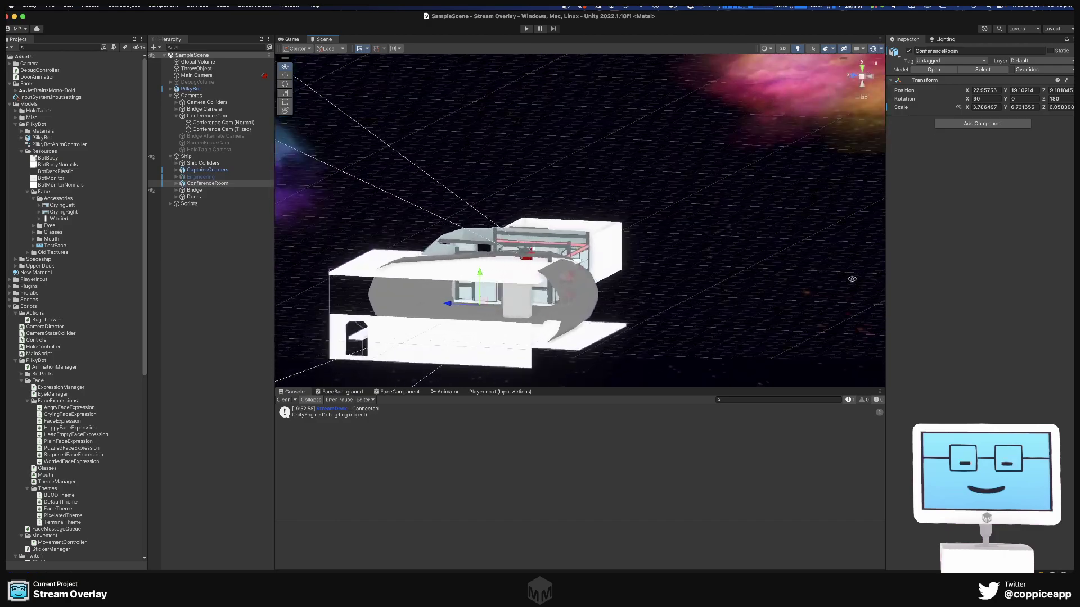
pyautogui.press('e')
pyautogui.moveTo(461, 308); pyautogui.dragTo(620, 286)
pyautogui.moveTo(621, 285); pyautogui.dragTo(641, 268, button='middle')
pyautogui.keyDown('alt'); pyautogui.moveTo(641, 268); pyautogui.dragTo(504, 321); pyautogui.keyUp('alt')
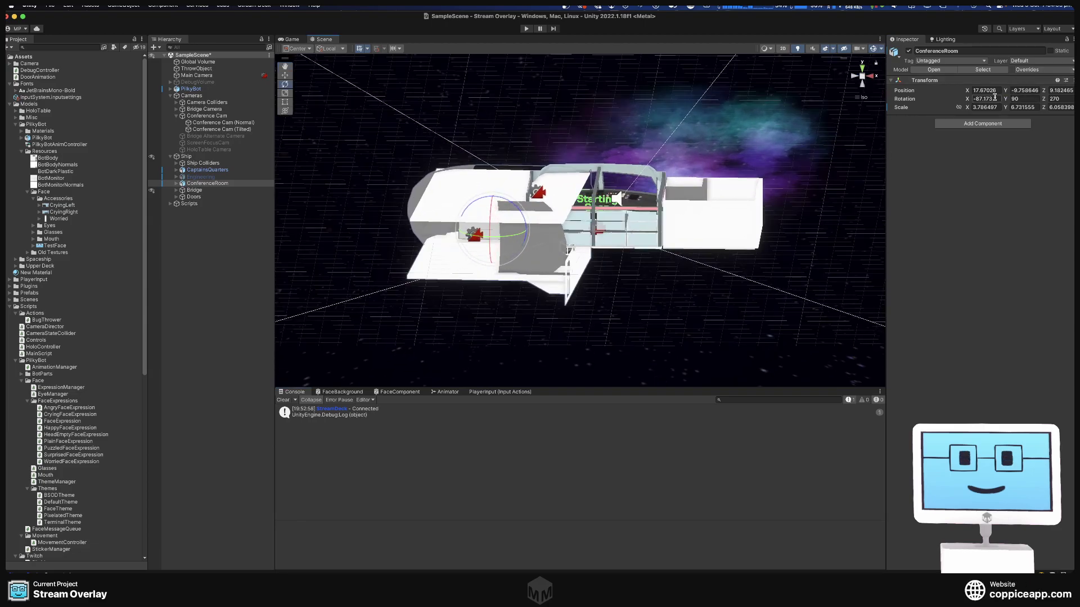
pyautogui.write('-90')
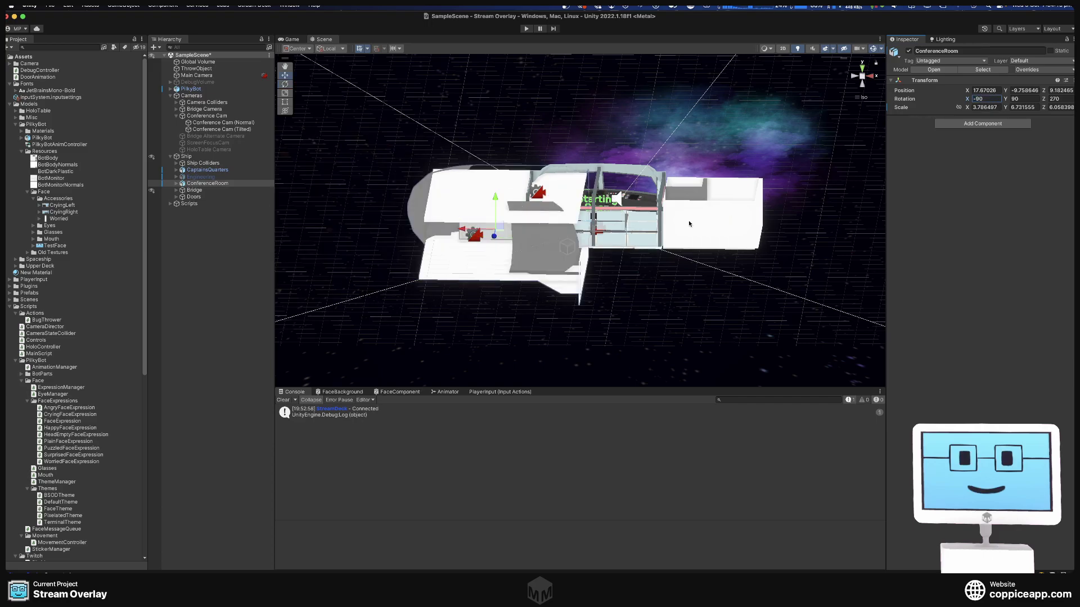
# - Move ConferenceRoom beside the bridge to about X 29.48, Y 5.51, Z 9.37, keeping it as the selected object
pyautogui.moveTo(461, 231); pyautogui.dragTo(404, 230)
pyautogui.scroll(5, 530, 213)
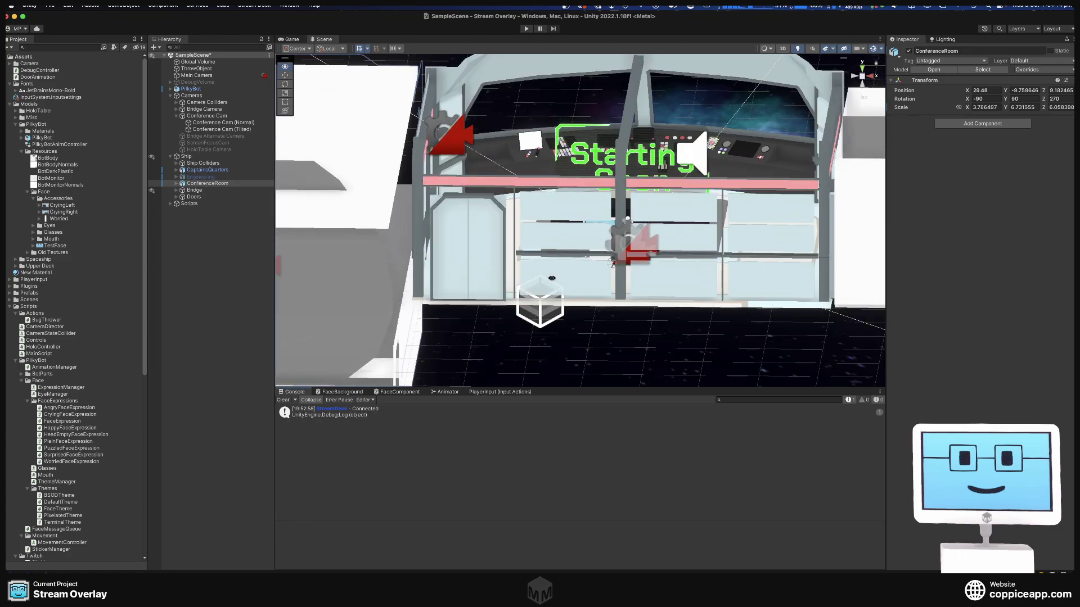
pyautogui.moveTo(441, 247); pyautogui.dragTo(675, 250, button='right')
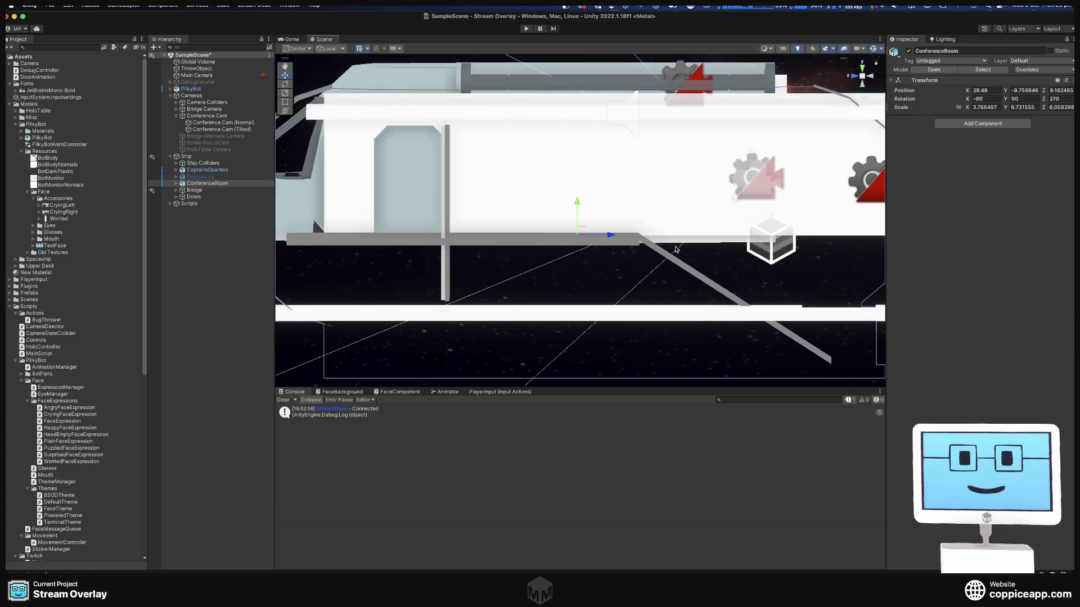
pyautogui.moveTo(612, 238); pyautogui.dragTo(760, 247)
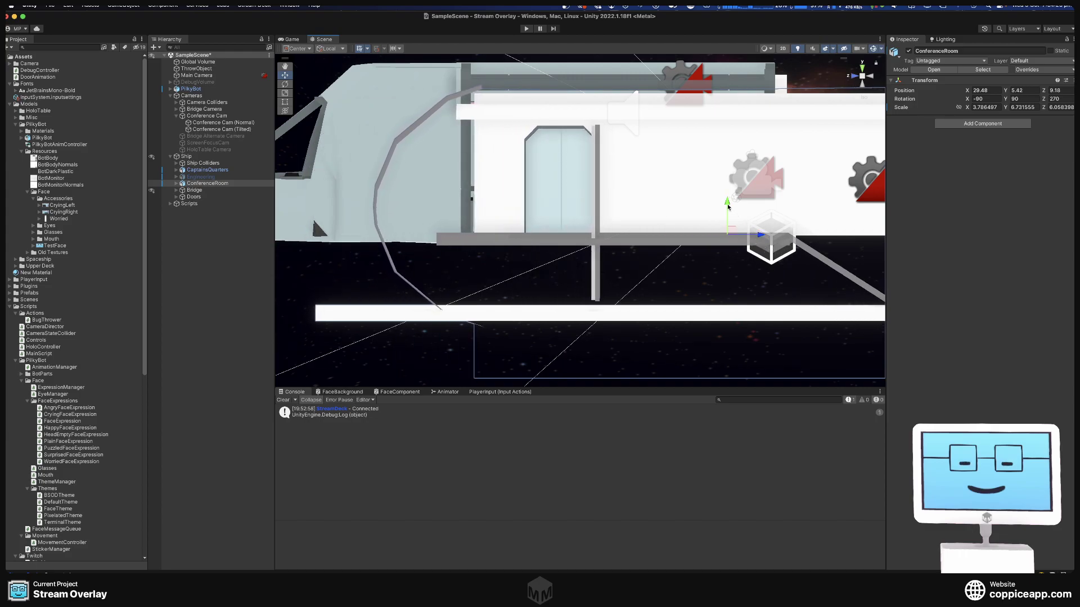
pyautogui.moveTo(728, 206); pyautogui.dragTo(760, 237)
pyautogui.keyDown('alt'); pyautogui.moveTo(725, 153); pyautogui.dragTo(785, 63); pyautogui.keyUp('alt')
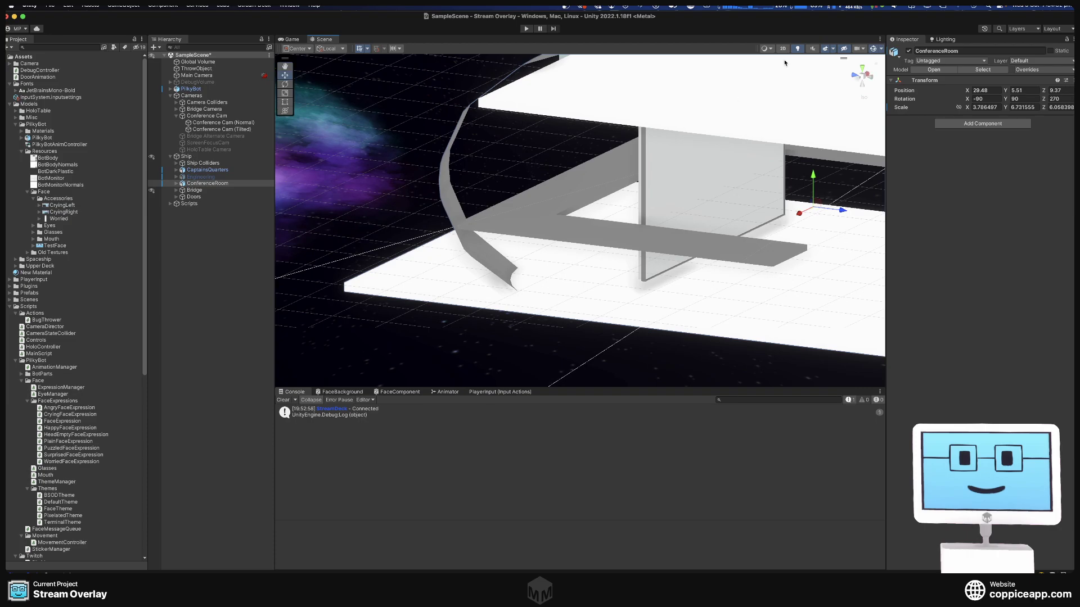
pyautogui.keyDown('alt'); pyautogui.moveTo(767, 109); pyautogui.dragTo(691, 236); pyautogui.keyUp('alt')
pyautogui.scroll(-3, 690, 236)
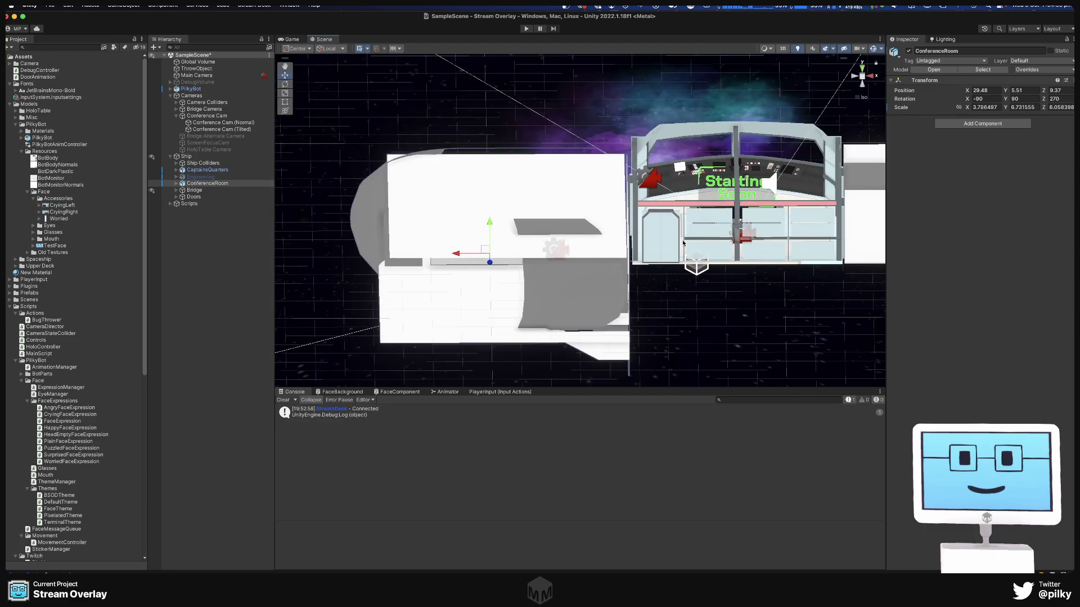
pyautogui.click(565, 251)
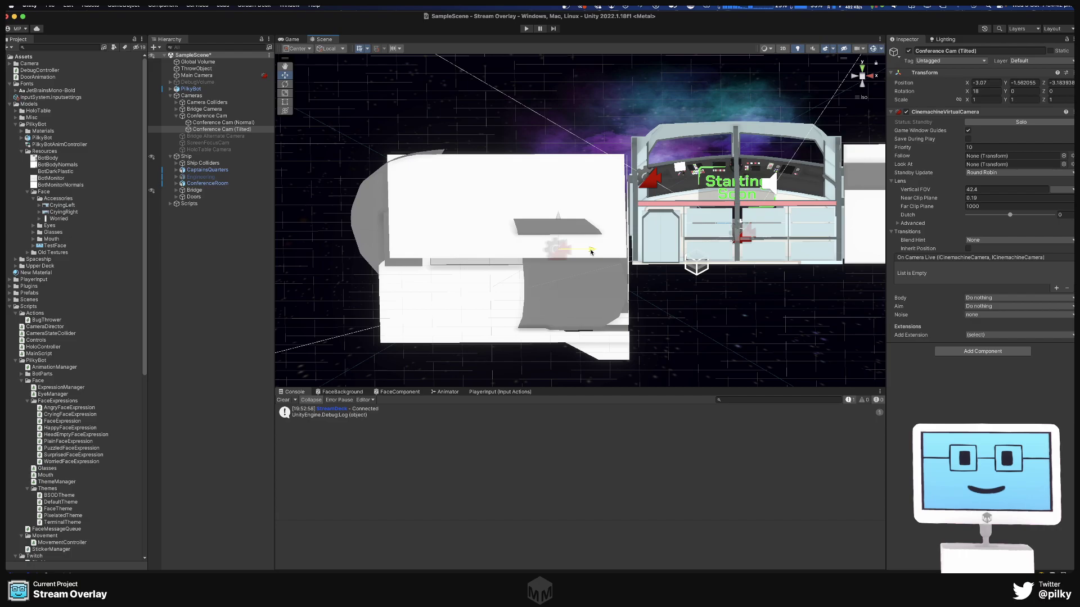
pyautogui.click(593, 229)
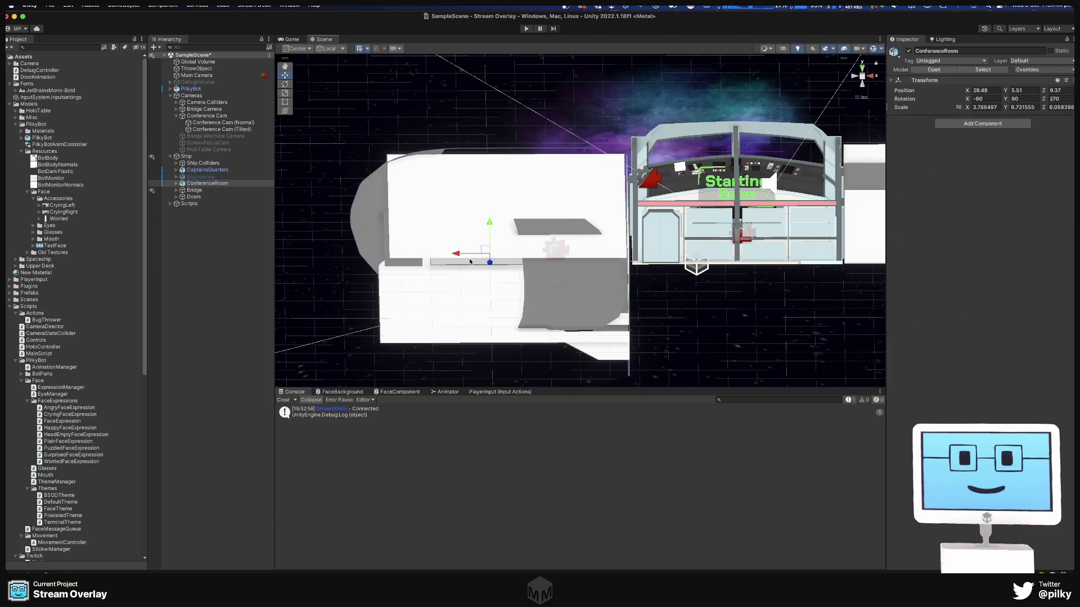
# - Move ConferenceRoom slightly along the X axis toward the bridge, to about X 28.72
pyautogui.moveTo(457, 255); pyautogui.dragTo(463, 255)
pyautogui.keyDown('alt'); pyautogui.moveTo(527, 274); pyautogui.dragTo(620, 279); pyautogui.keyUp('alt')
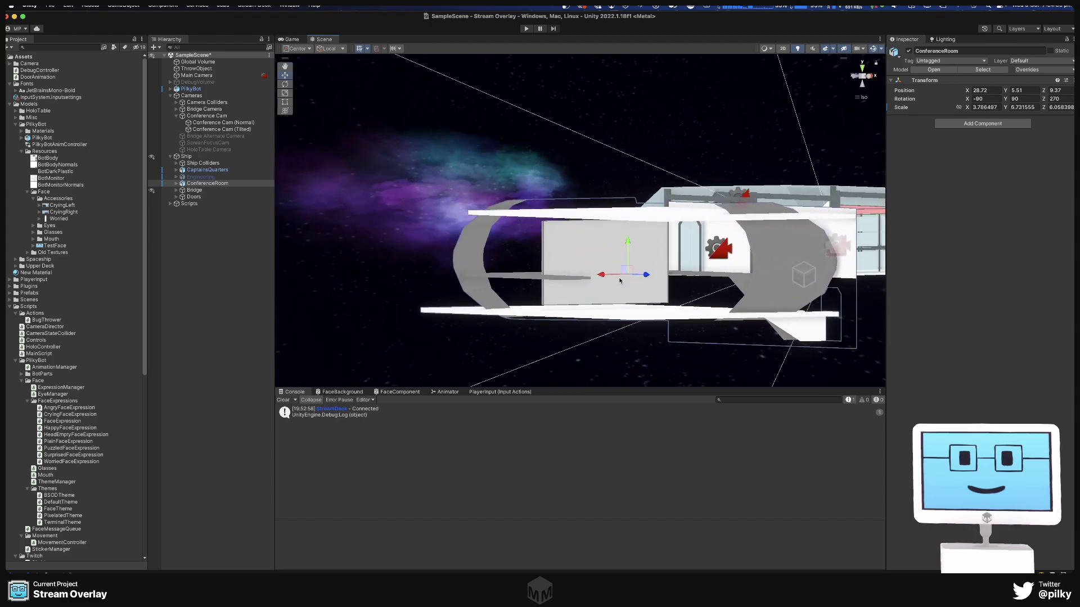
# - Apply the GreenScreen material from the Upper Deck Materials folder to the conference room's Screen object
pyautogui.click(575, 236)
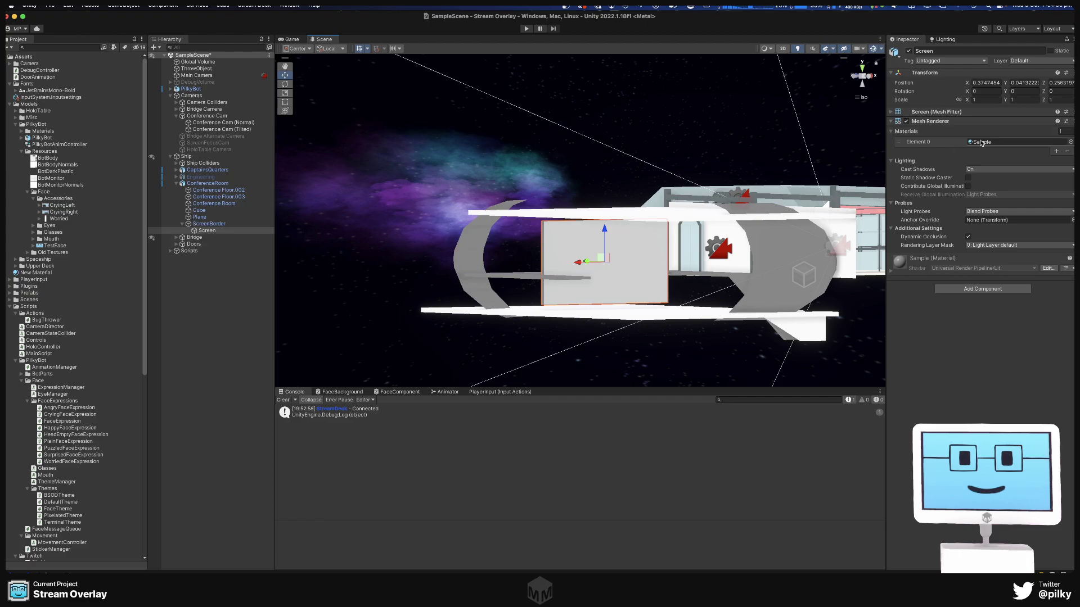
pyautogui.scroll(-1, 64, 283)
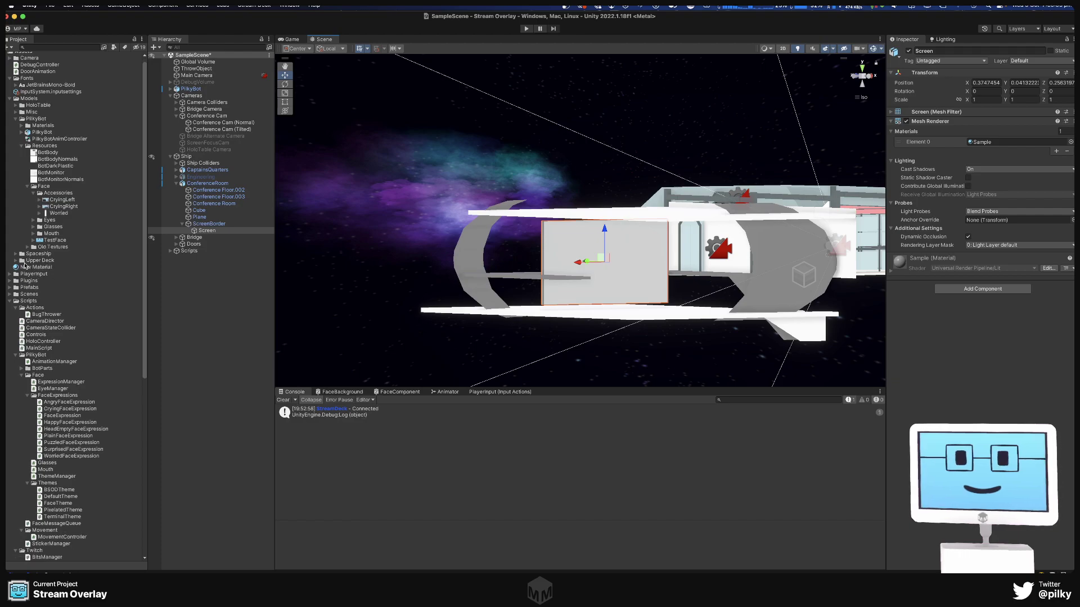
pyautogui.click(17, 119)
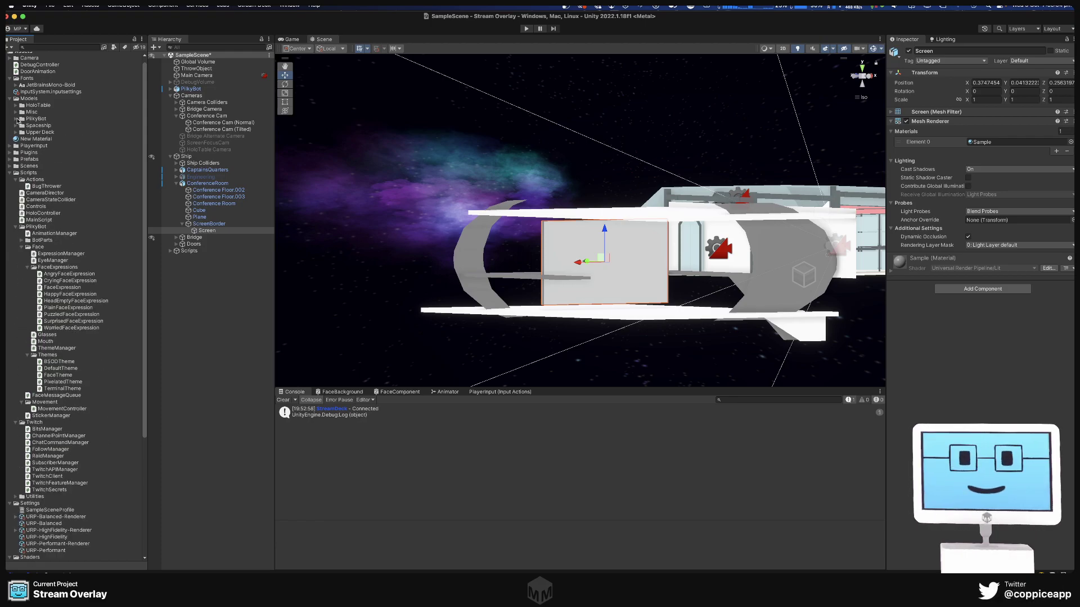
pyautogui.click(16, 112)
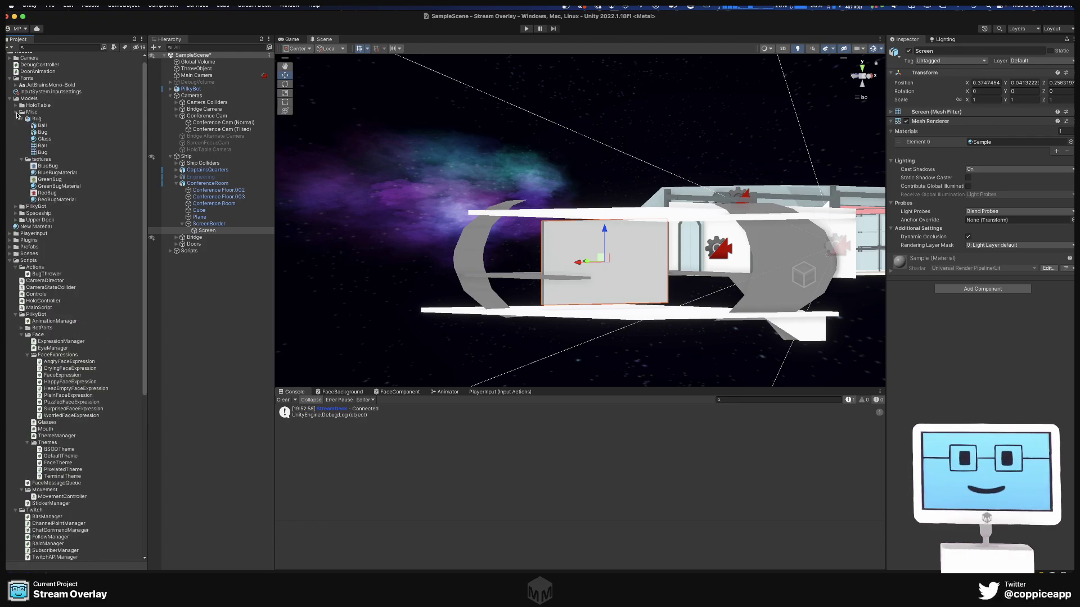
pyautogui.click(17, 113)
pyautogui.click(16, 133)
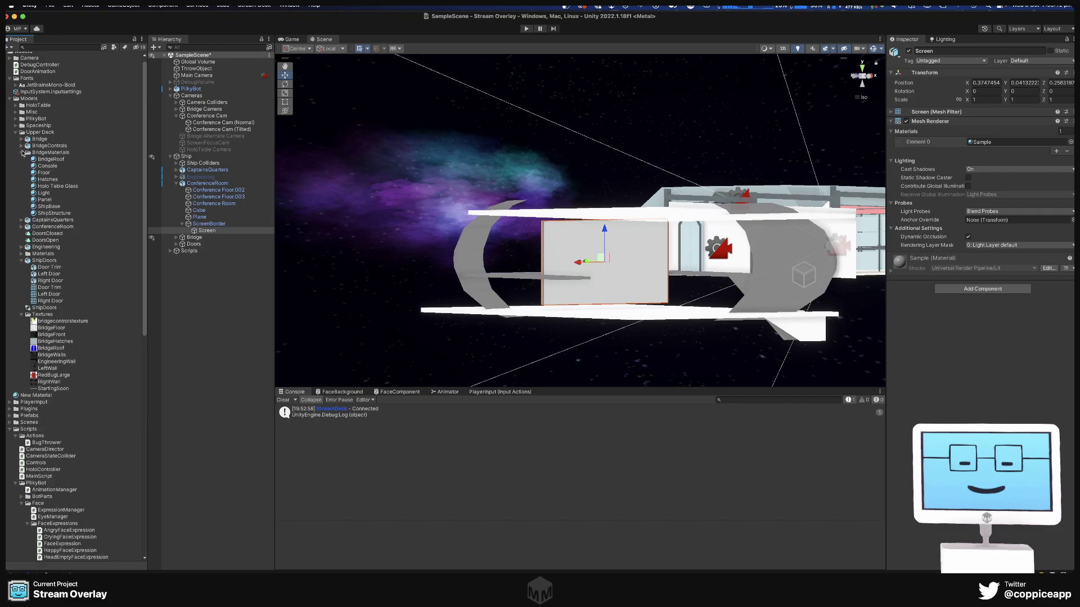
pyautogui.click(22, 255)
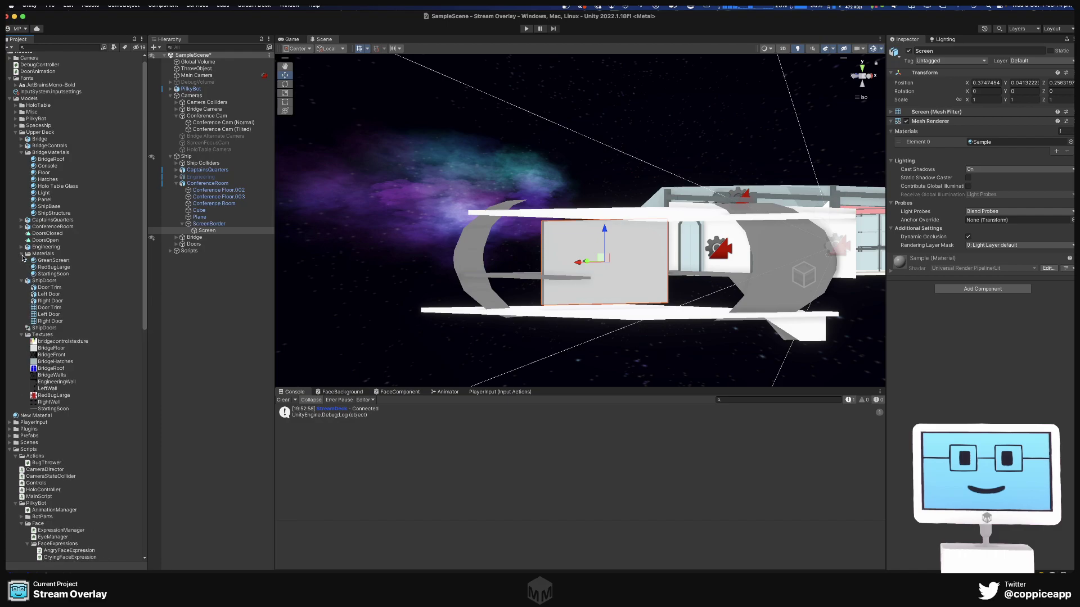
pyautogui.moveTo(47, 264); pyautogui.dragTo(592, 274)
# - Move the parent Conference Cam down and sideways into the conference room, to about X 1.48, Y 0.77
pyautogui.moveTo(718, 292); pyautogui.dragTo(849, 279, button='right')
pyautogui.click(639, 253)
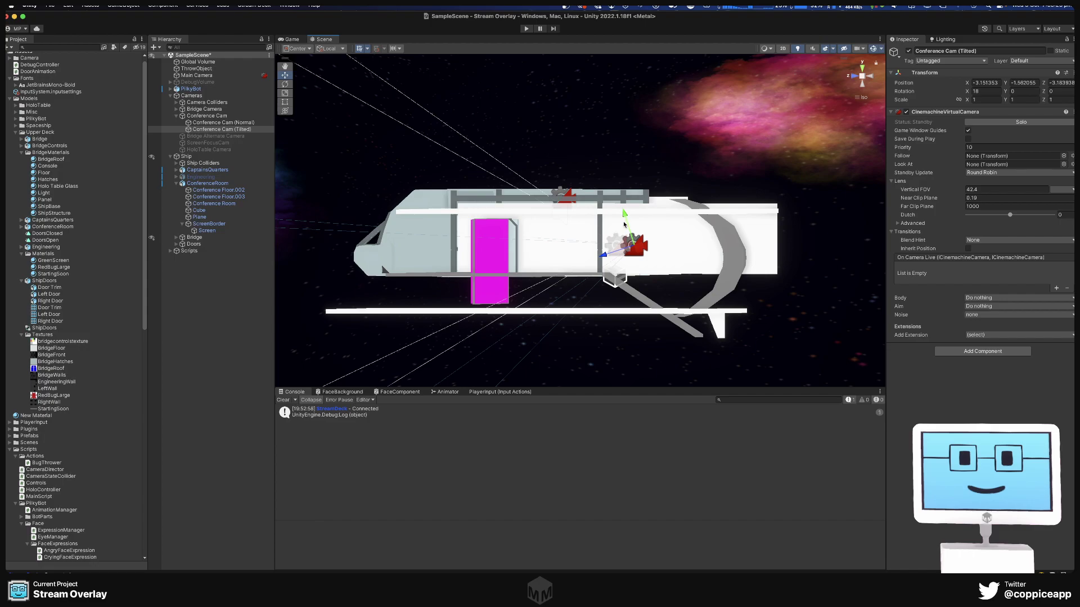
pyautogui.click(223, 116)
pyautogui.moveTo(552, 213); pyautogui.dragTo(409, 268, button='right')
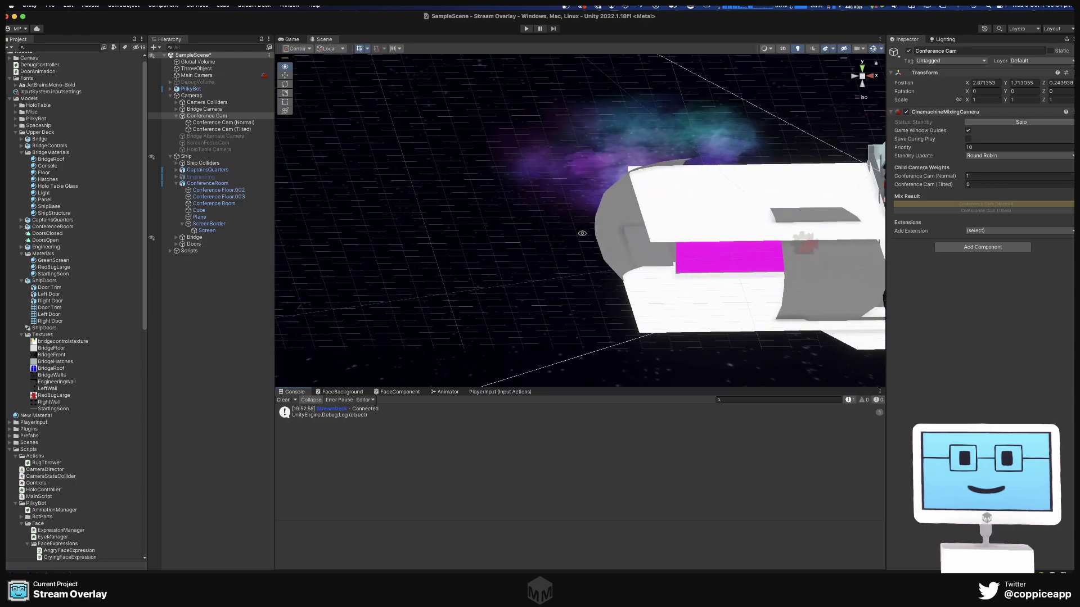
pyautogui.moveTo(632, 257); pyautogui.dragTo(855, 188, button='right')
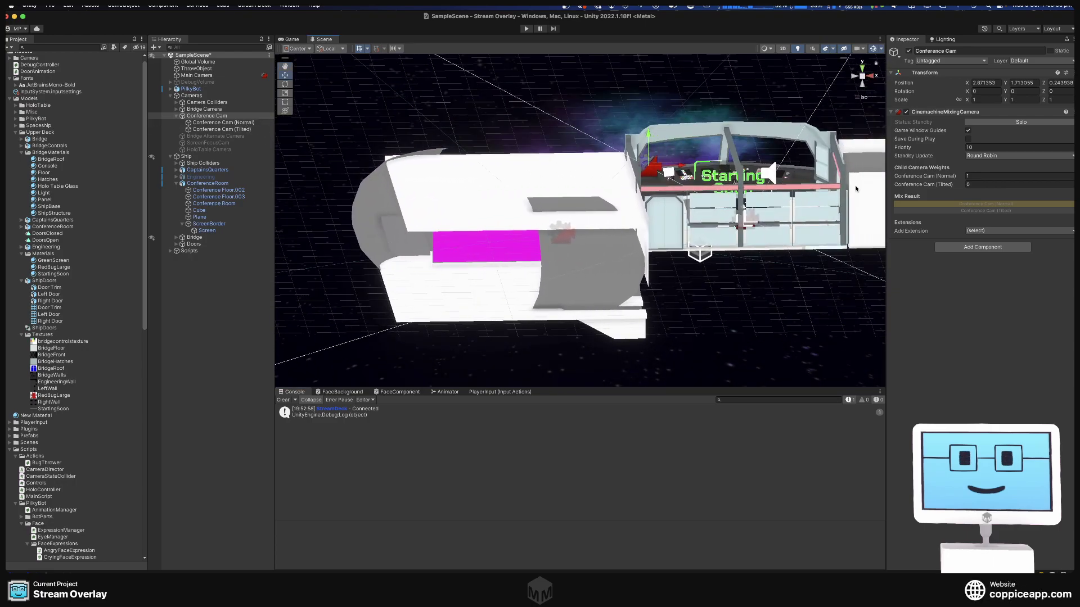
pyautogui.click(239, 130)
pyautogui.click(208, 116)
pyautogui.moveTo(645, 137); pyautogui.dragTo(442, 159)
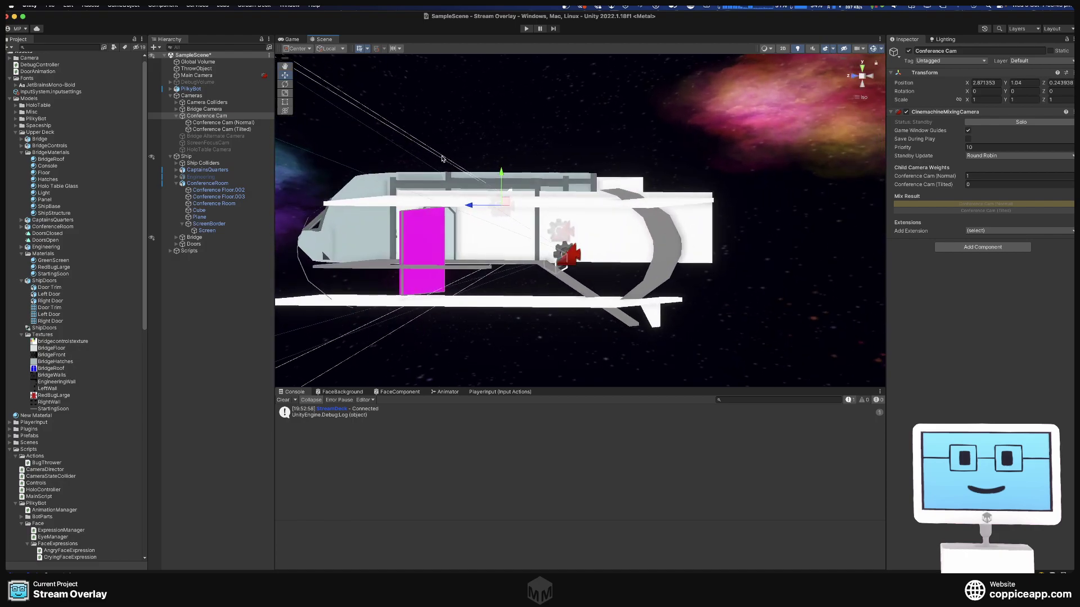
pyautogui.moveTo(502, 175); pyautogui.dragTo(445, 289)
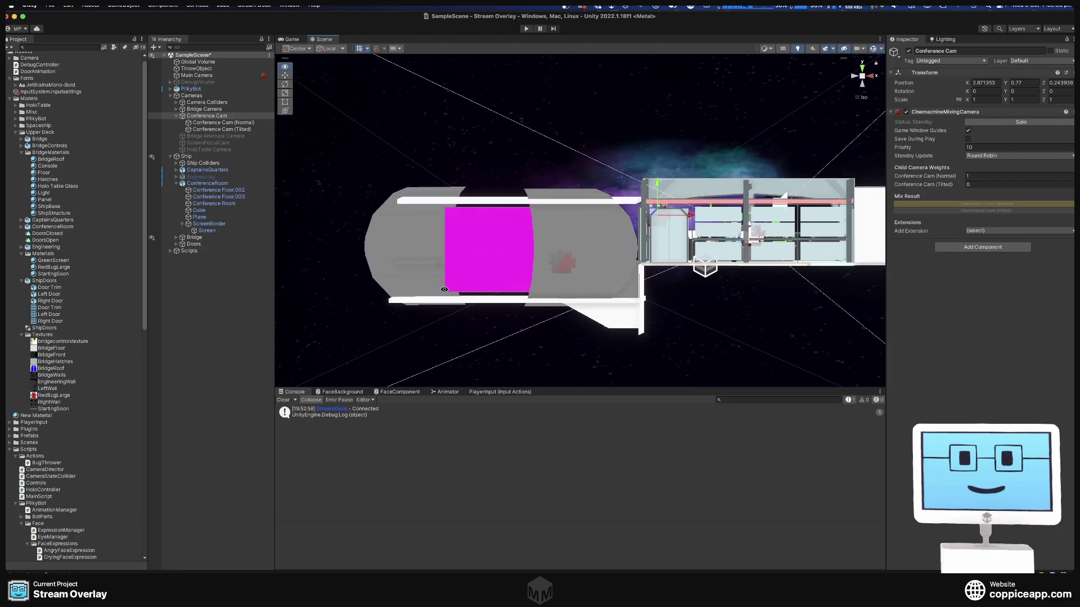
pyautogui.moveTo(692, 215); pyautogui.dragTo(649, 223)
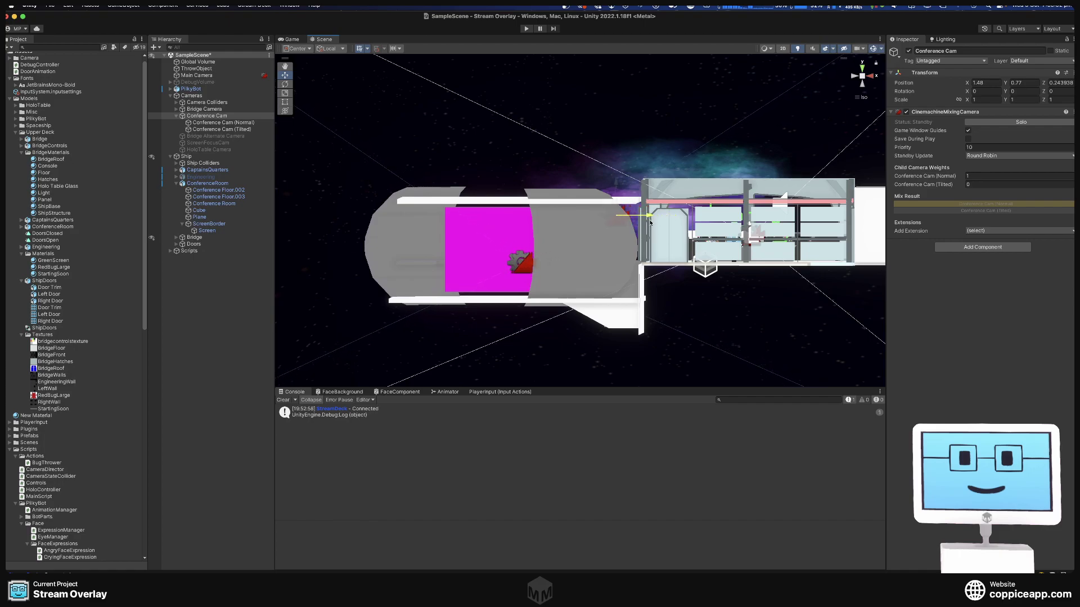
pyautogui.keyDown('alt'); pyautogui.moveTo(505, 315); pyautogui.dragTo(446, 352); pyautogui.keyUp('alt')
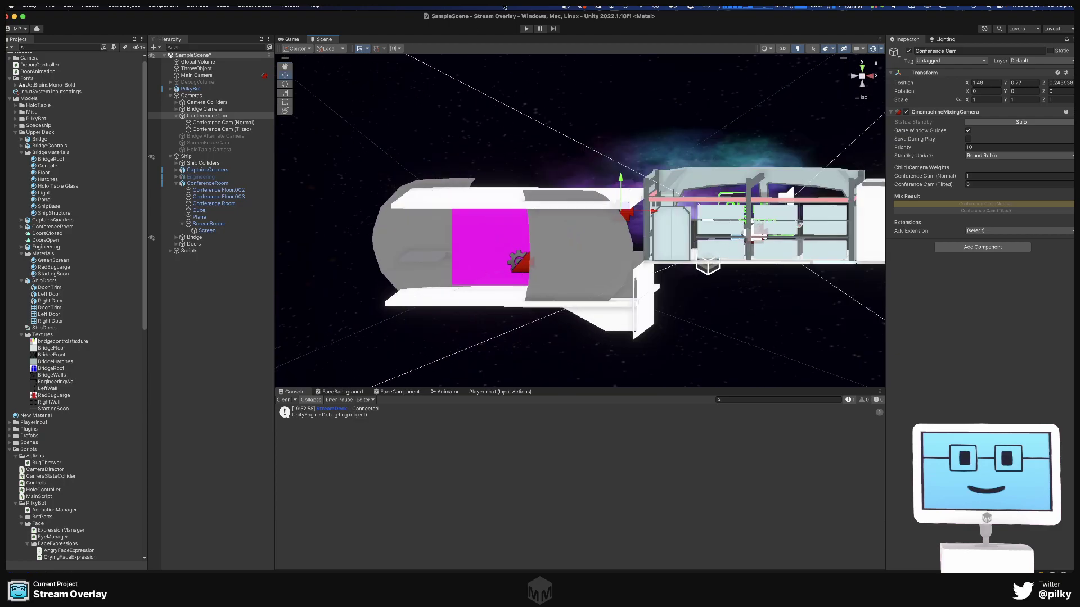
# - Start play mode, hide the Game view statistics and dock the Game view below the Scene view
pyautogui.click(526, 29)
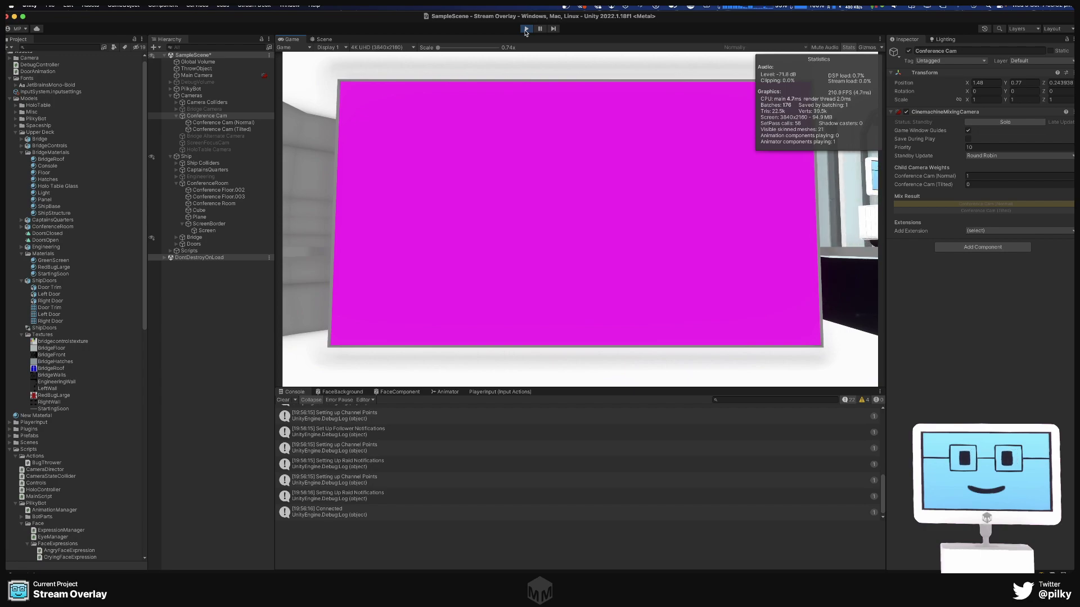
pyautogui.click(849, 47)
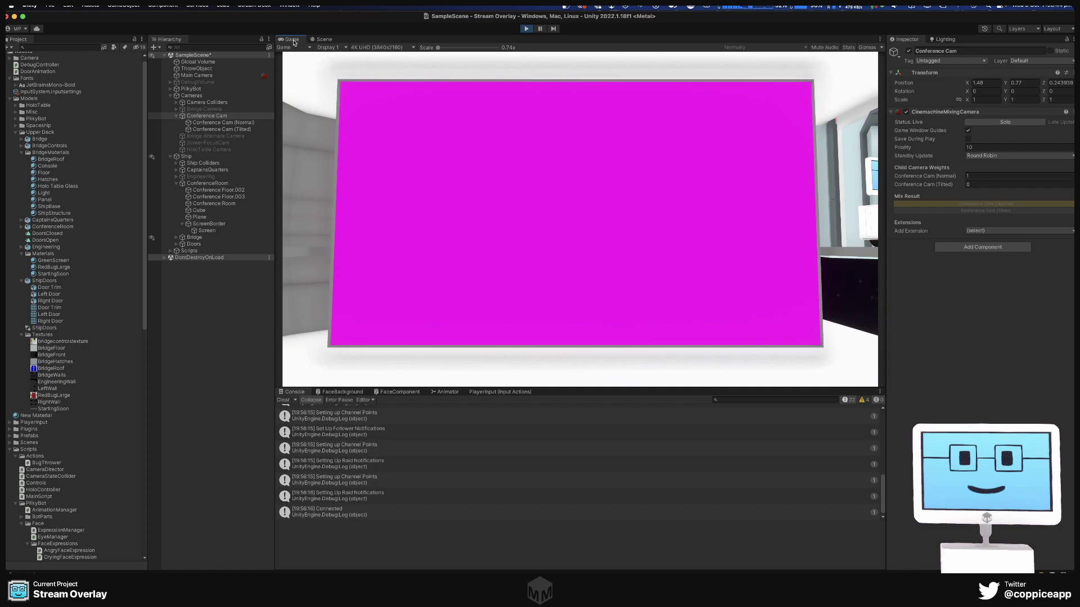
pyautogui.moveTo(293, 43); pyautogui.dragTo(572, 329)
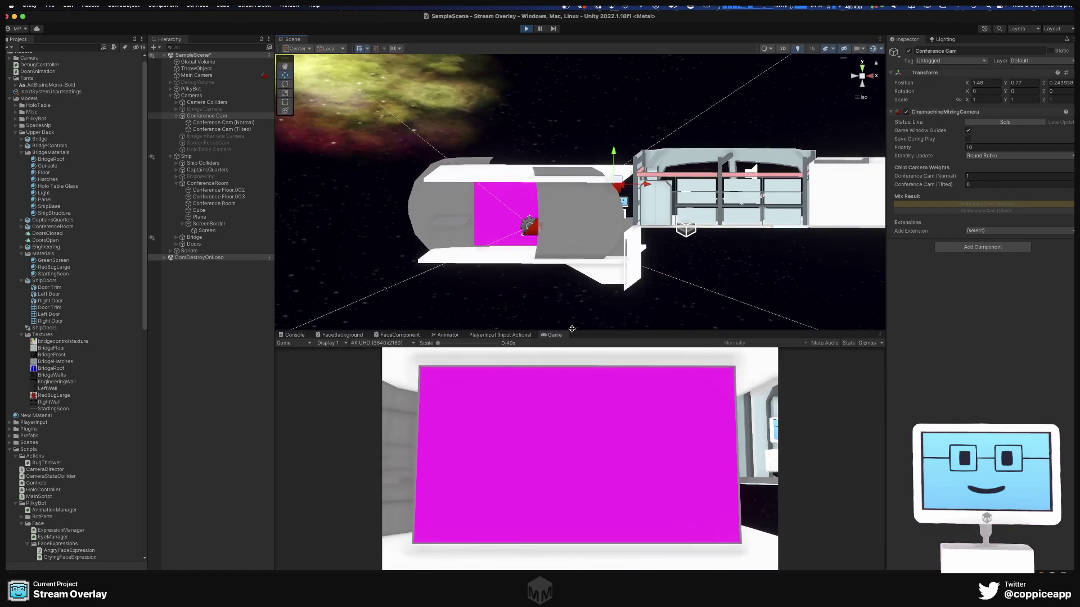
# - Adjust Conference Cam's height and position relative to the magenta screen while comparing the Scene and Game views
pyautogui.click(207, 116)
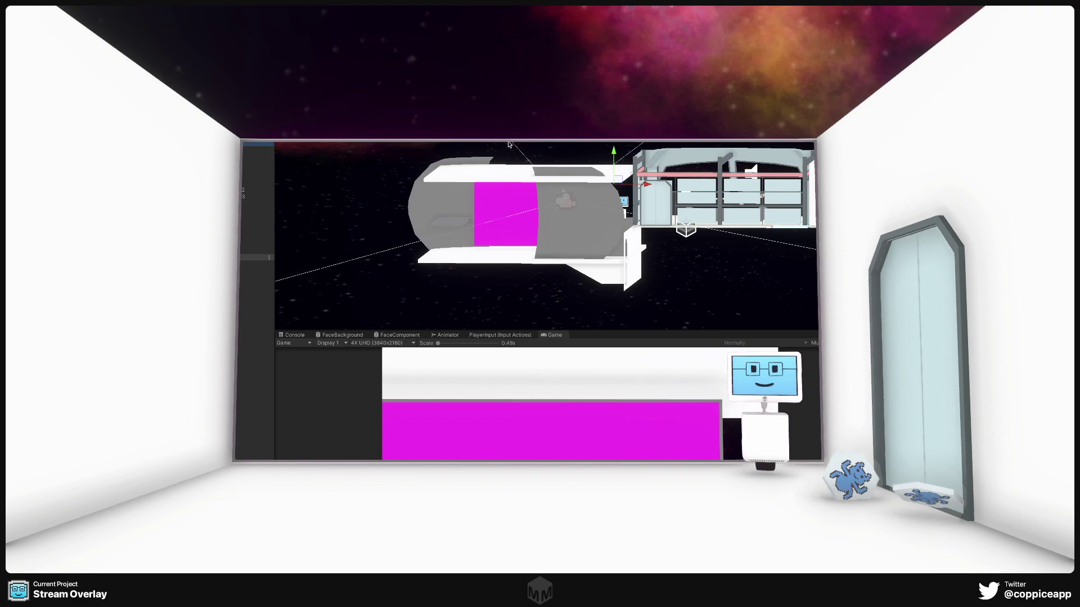
pyautogui.click(614, 179)
pyautogui.moveTo(563, 167); pyautogui.dragTo(534, 249)
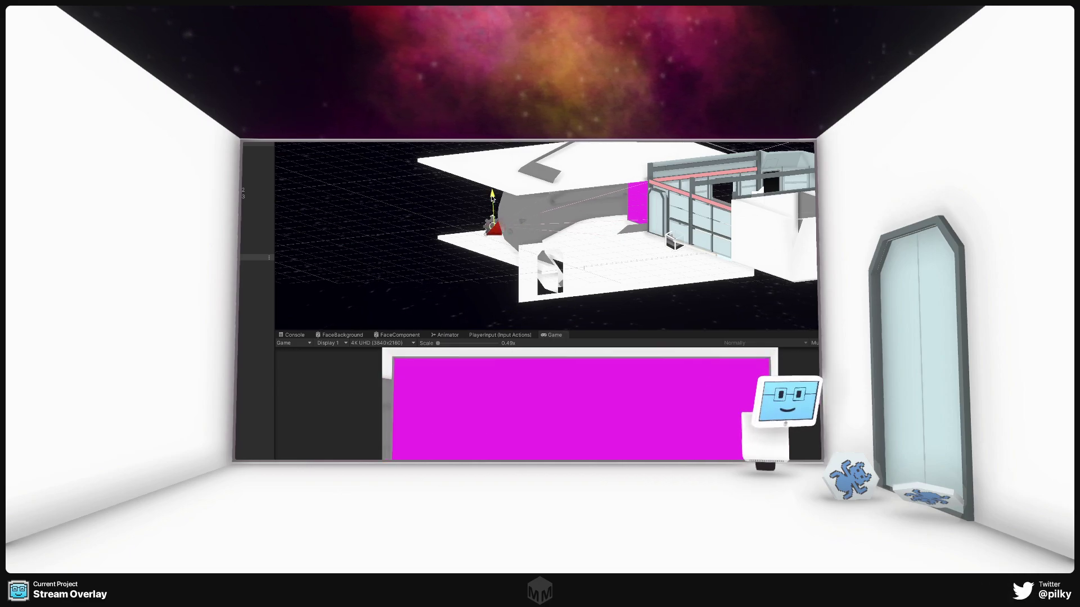
pyautogui.moveTo(492, 201)
pyautogui.mouseDown()
pyautogui.moveTo(494, 193)
pyautogui.moveTo(495, 203)
pyautogui.mouseUp()
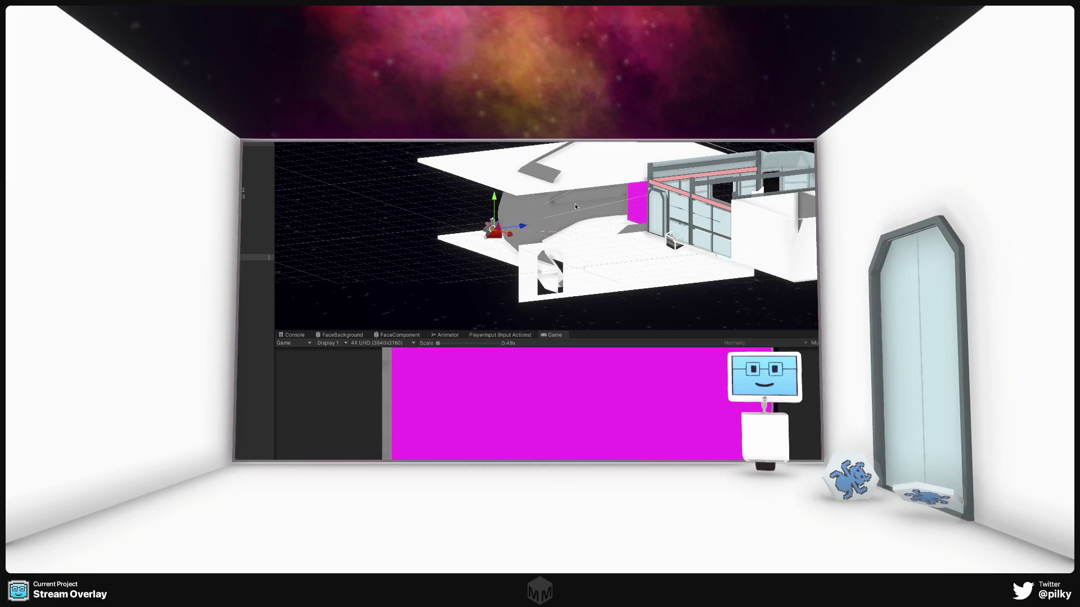
pyautogui.moveTo(495, 200); pyautogui.dragTo(515, 221)
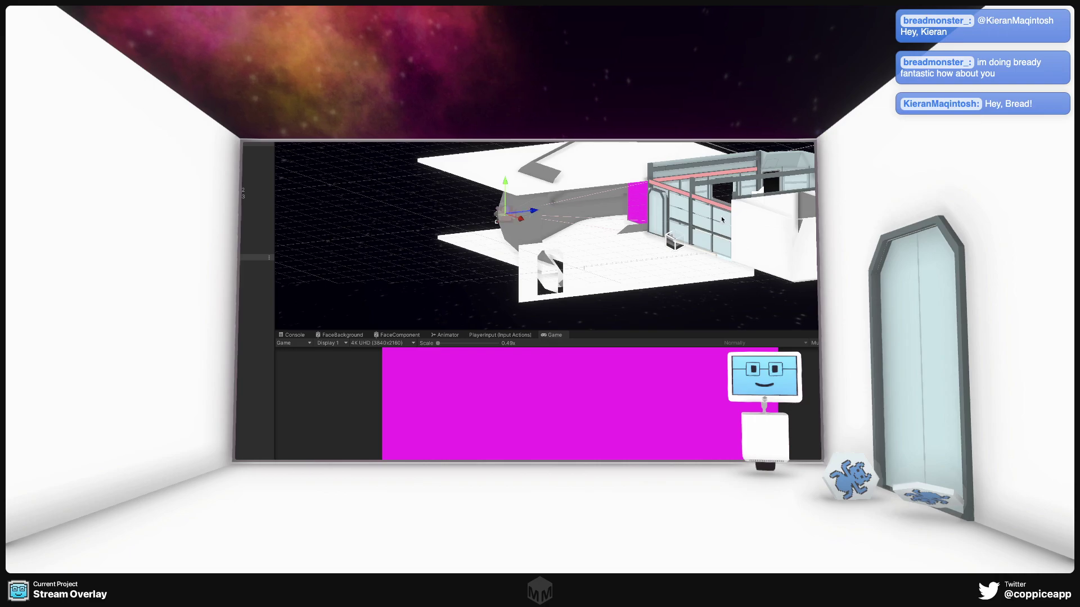
pyautogui.keyDown('alt'); pyautogui.moveTo(446, 217); pyautogui.dragTo(650, 192); pyautogui.keyUp('alt')
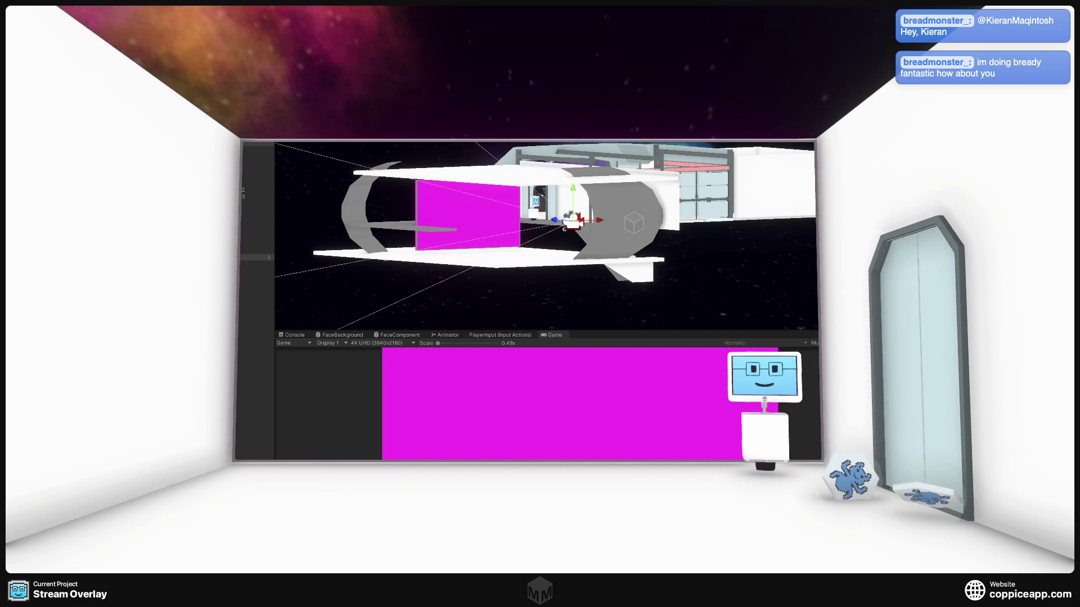
# - Lower Conference Cam to the room's floor at the end facing the screen, at about X -1.73, Y -1.29, Z -5.45
pyautogui.moveTo(540, 191); pyautogui.dragTo(411, 191, button='right')
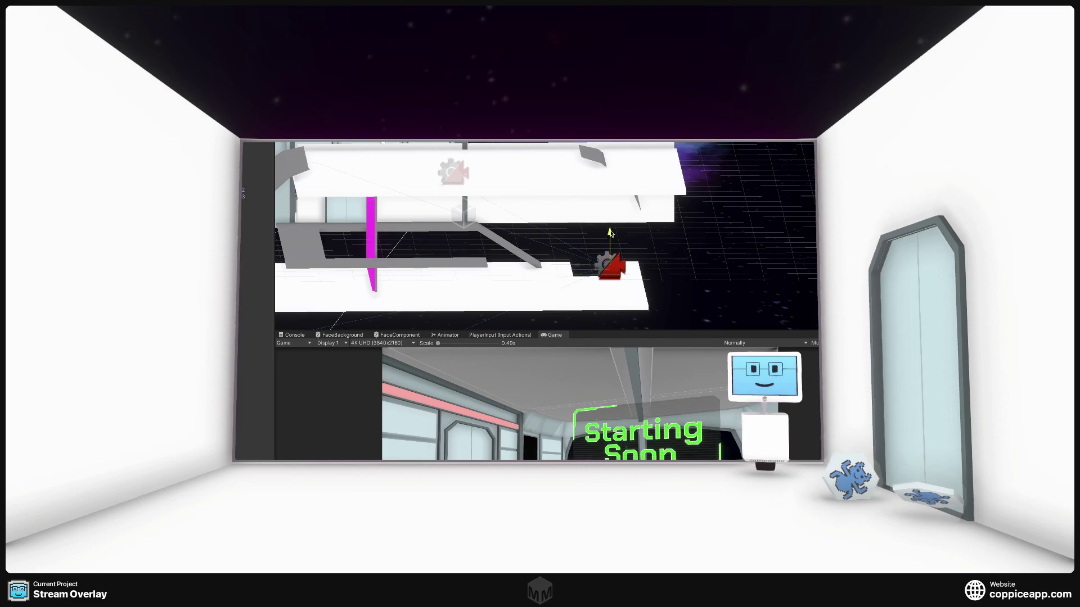
pyautogui.moveTo(611, 234); pyautogui.dragTo(626, 263)
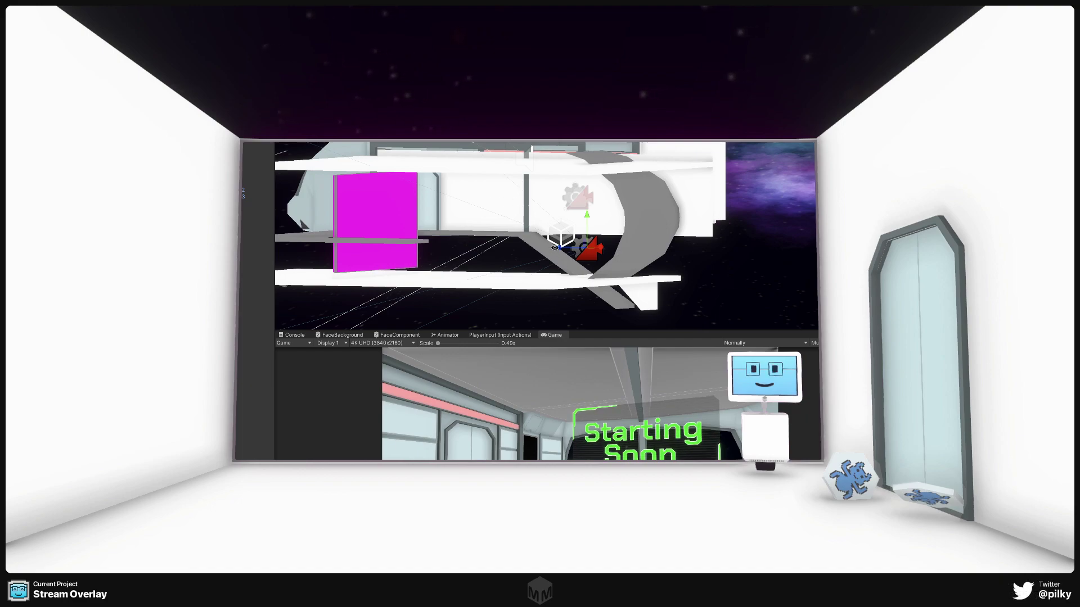
pyautogui.keyDown('alt'); pyautogui.moveTo(554, 247); pyautogui.dragTo(521, 184); pyautogui.keyUp('alt')
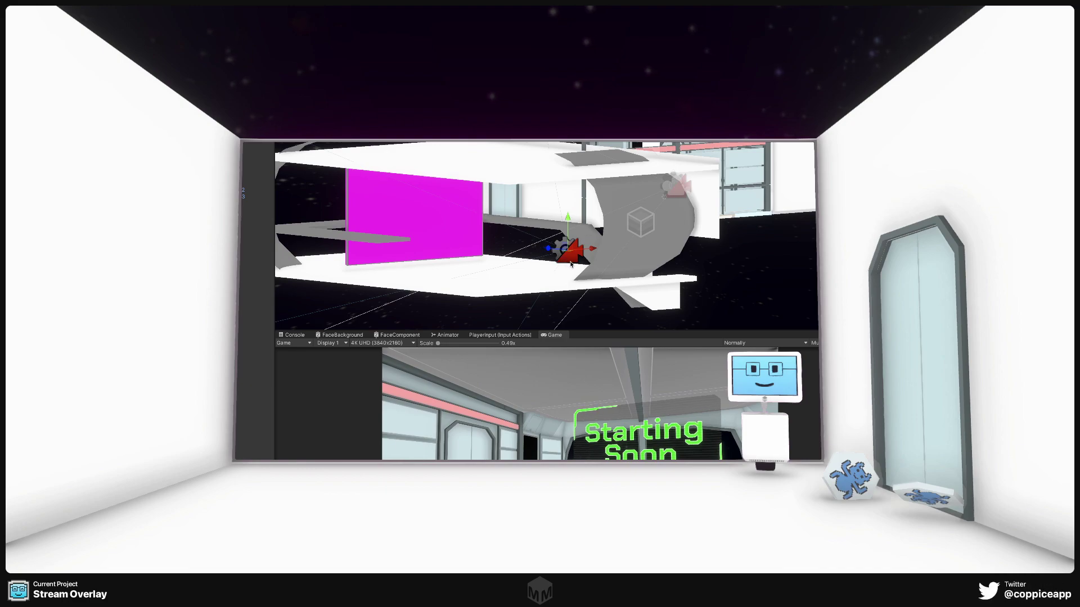
pyautogui.keyDown('alt'); pyautogui.moveTo(578, 275); pyautogui.dragTo(676, 262); pyautogui.keyUp('alt')
pyautogui.moveTo(577, 251); pyautogui.dragTo(585, 252)
pyautogui.moveTo(616, 219); pyautogui.dragTo(616, 227)
pyautogui.moveTo(615, 226); pyautogui.dragTo(431, 264, button='right')
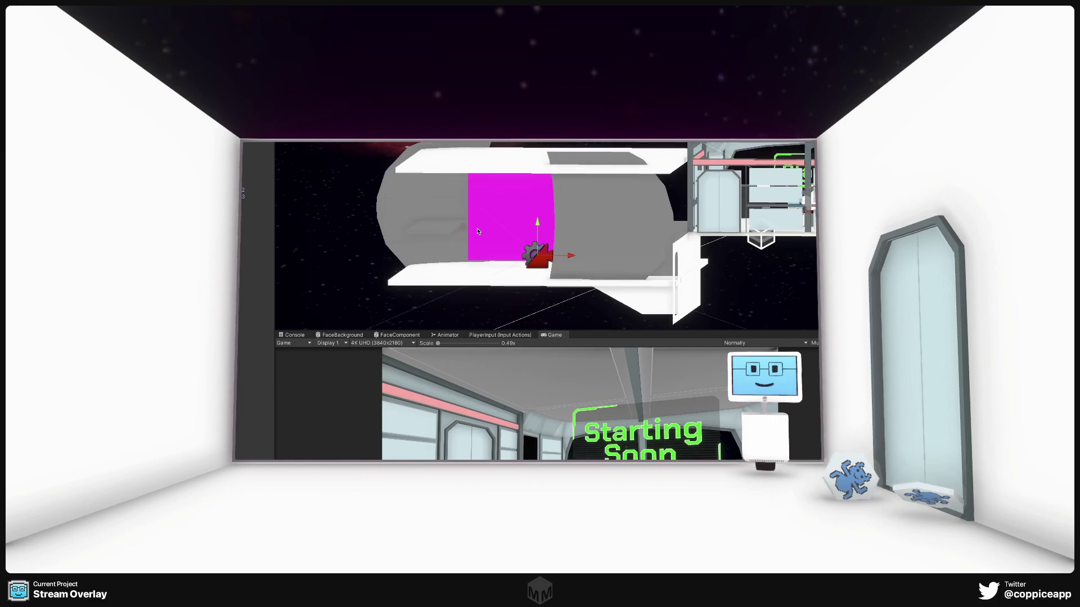
pyautogui.moveTo(482, 231); pyautogui.dragTo(534, 209, button='right')
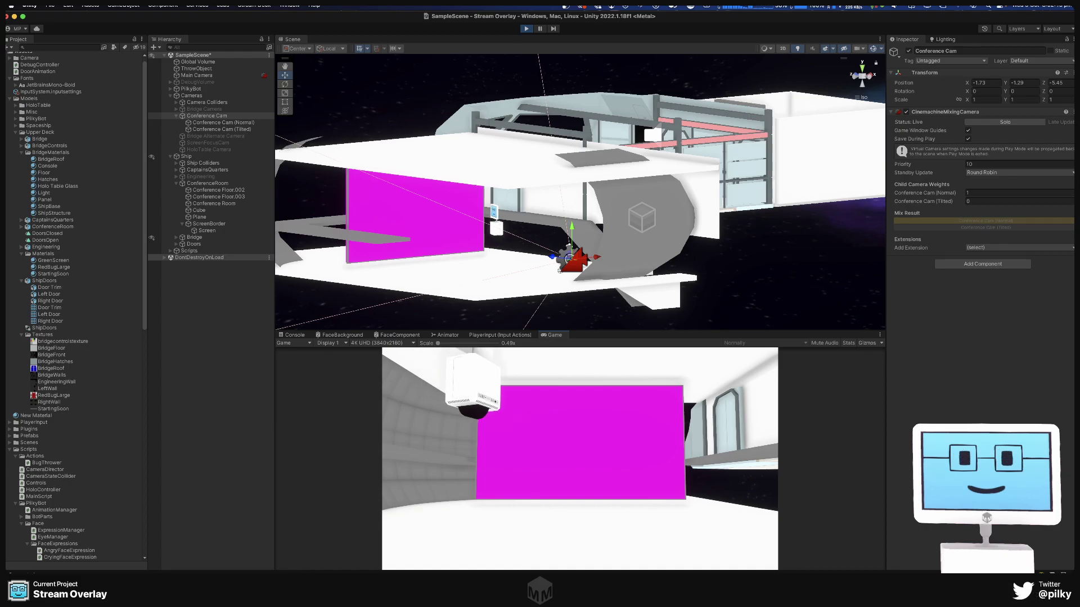
# - Try adjusting the Vertical FOV of Conference Cam (Normal) and raising that camera to about Y 0.74
pyautogui.click(217, 123)
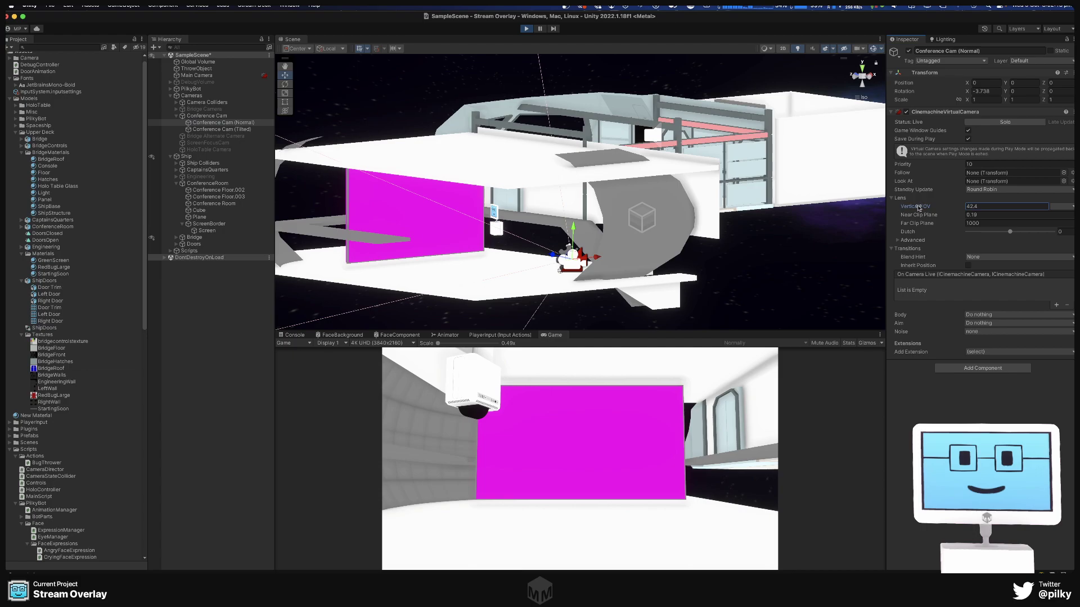
pyautogui.moveTo(919, 208); pyautogui.dragTo(1006, 209)
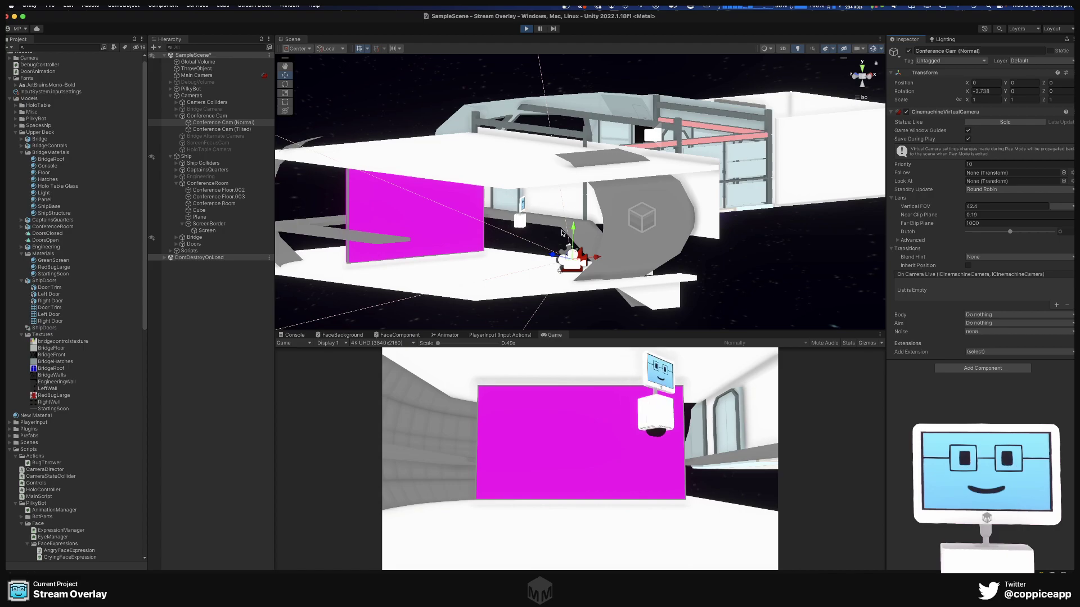
pyautogui.moveTo(574, 230); pyautogui.dragTo(565, 192)
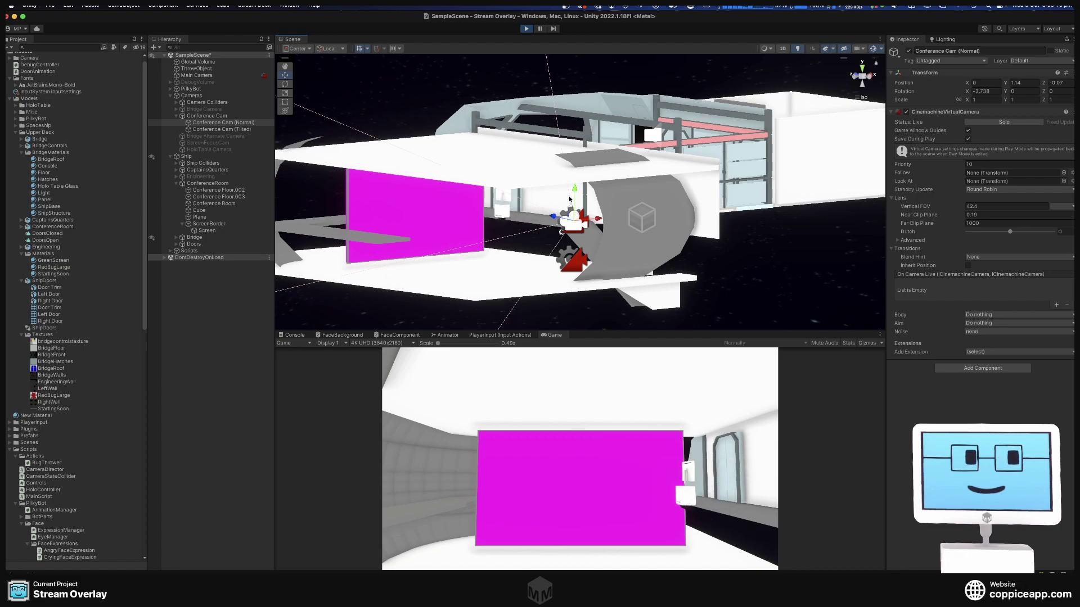
pyautogui.moveTo(575, 192)
pyautogui.mouseDown()
pyautogui.moveTo(578, 230)
pyautogui.moveTo(575, 206)
pyautogui.mouseUp()
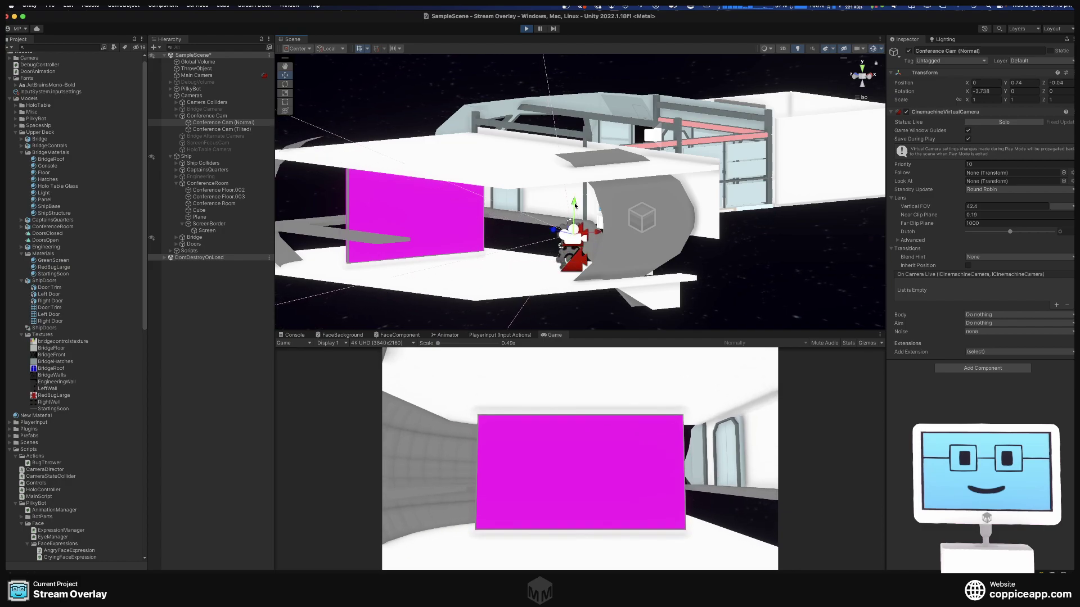
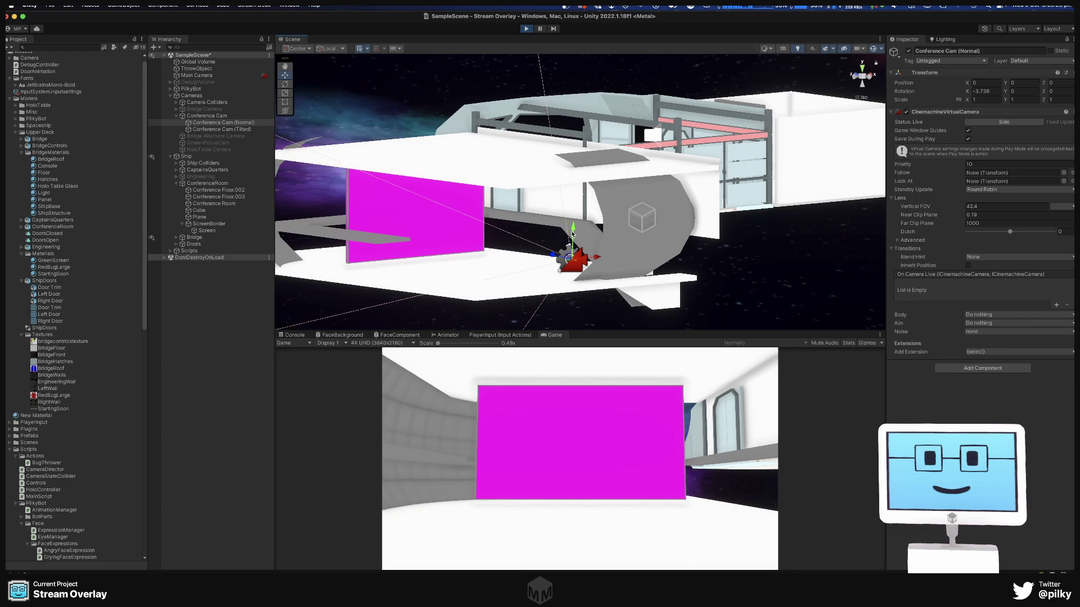
# - Raise the parent Conference Cam to about Y -0.02 and deactivate the ScreenBorder object in ConferenceRoom
pyautogui.click(573, 232)
pyautogui.moveTo(572, 229); pyautogui.dragTo(570, 187)
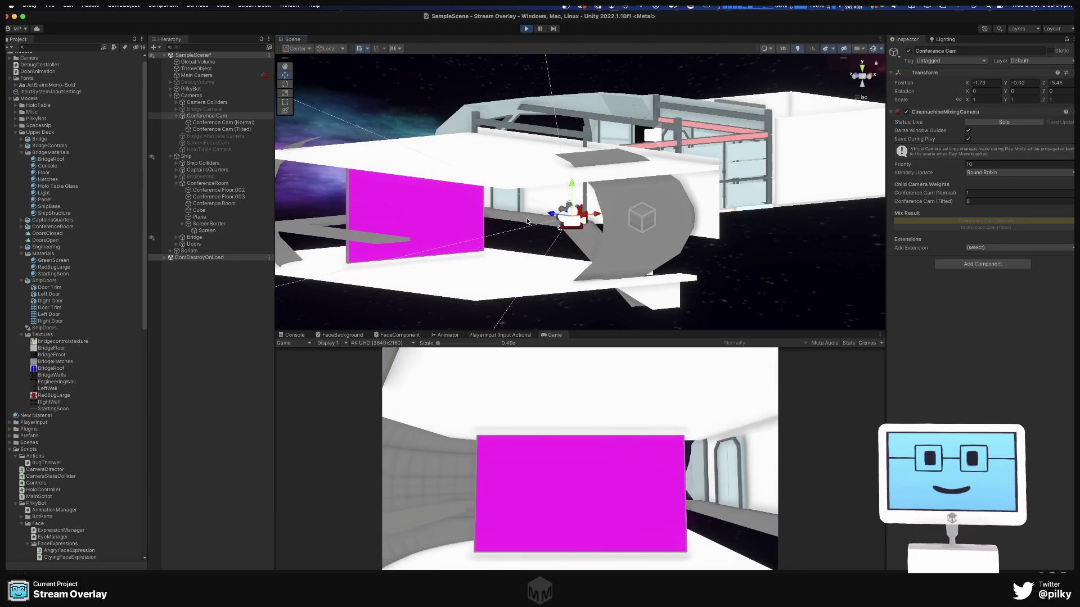
pyautogui.click(199, 224)
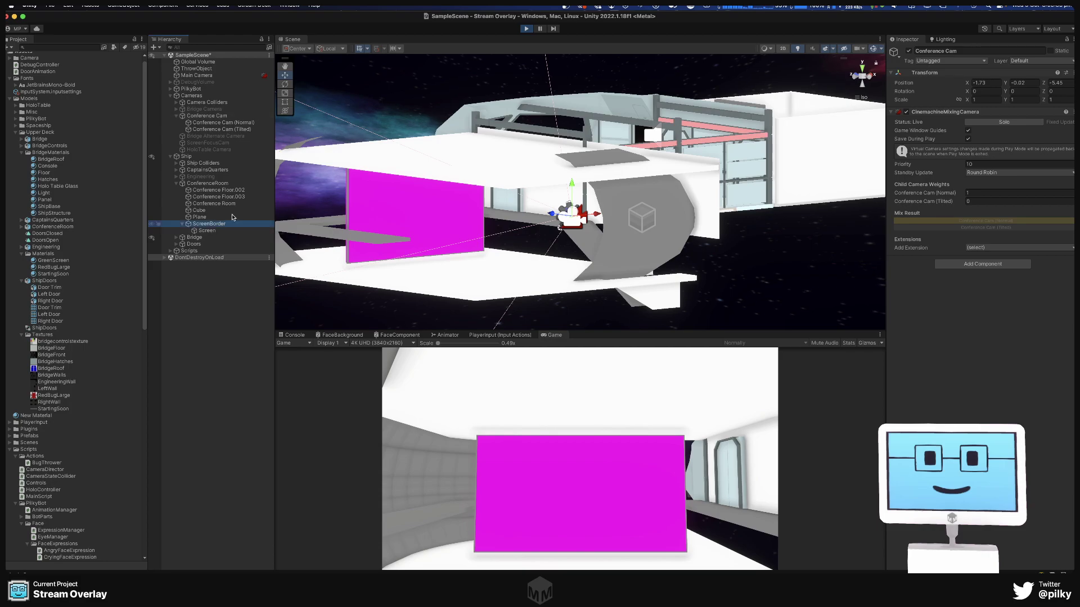
pyautogui.click(909, 50)
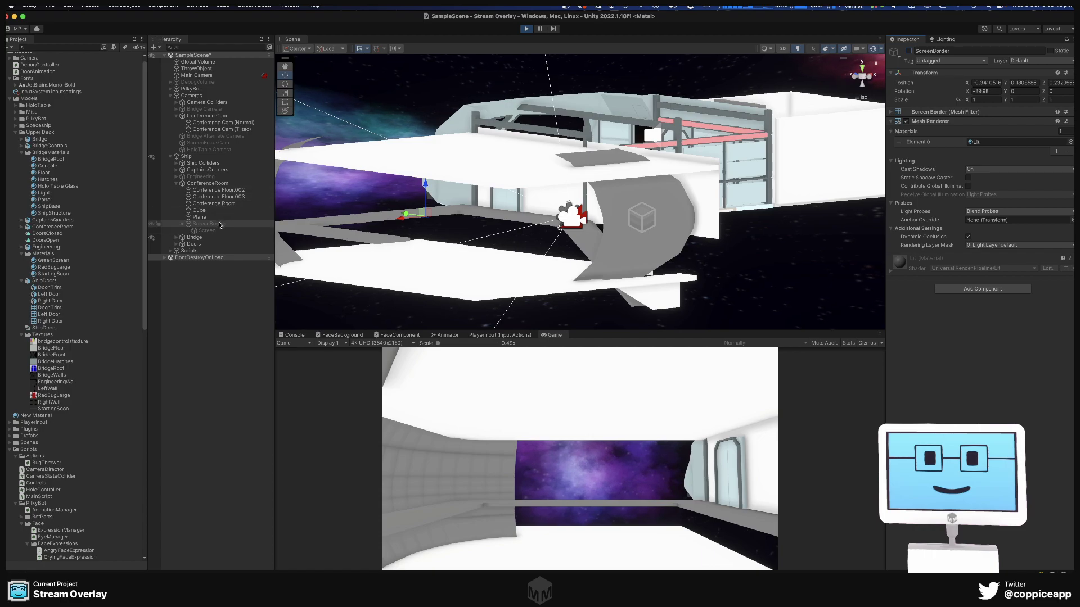
# - Try moving the parent Conference Cam forward along Z through the conference room, leaving its X and height as set
pyautogui.click(210, 117)
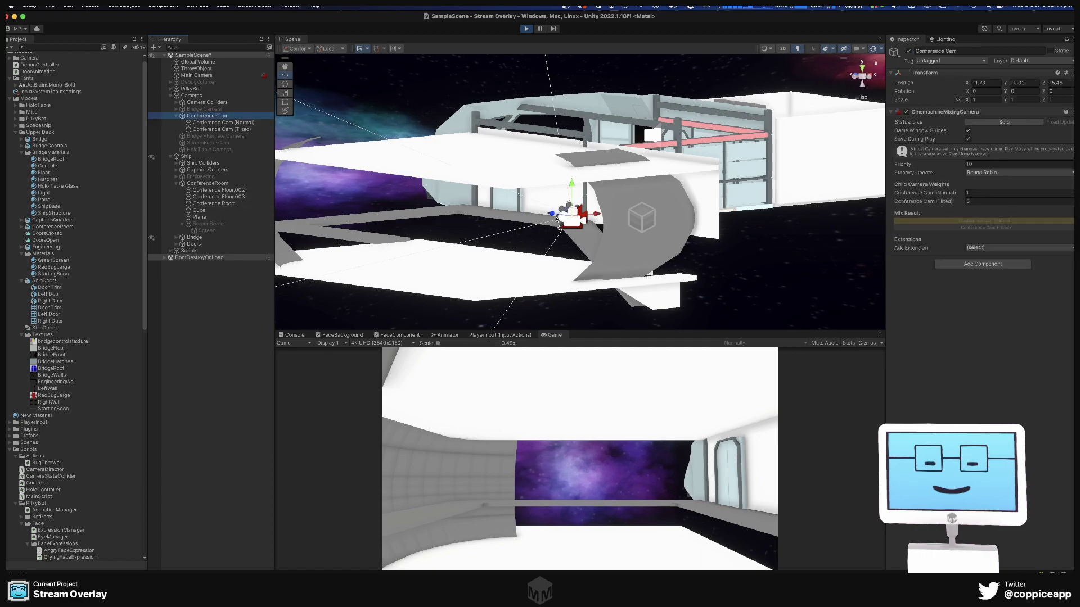
pyautogui.moveTo(547, 212); pyautogui.dragTo(455, 207)
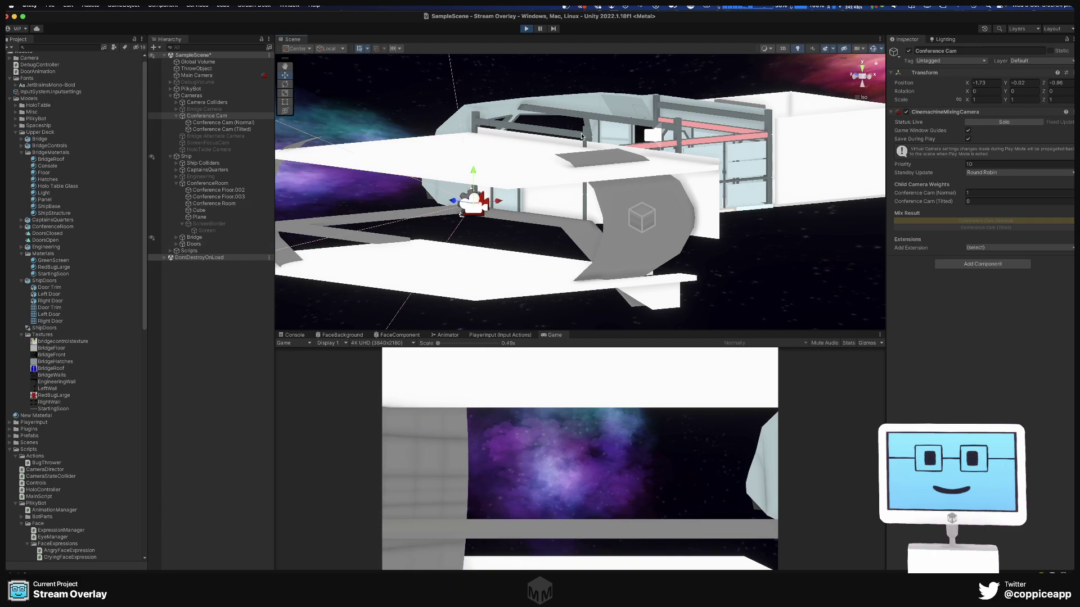
pyautogui.click(450, 198)
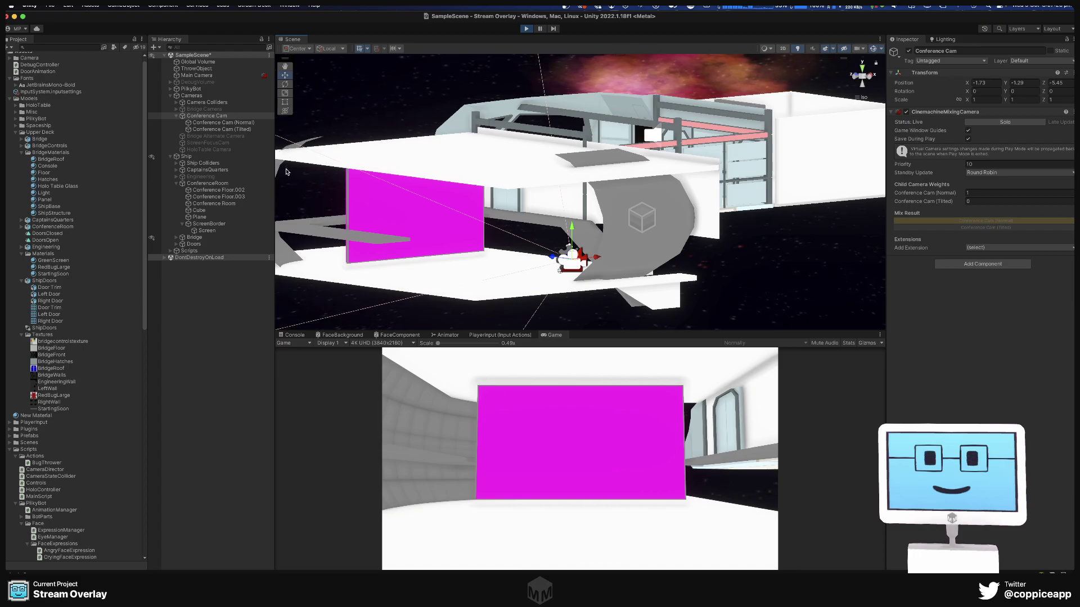
# - Stop Play mode, then switch briefly to the ConferenceRoom model in Blender and back to the Unity scene
pyautogui.click(527, 29)
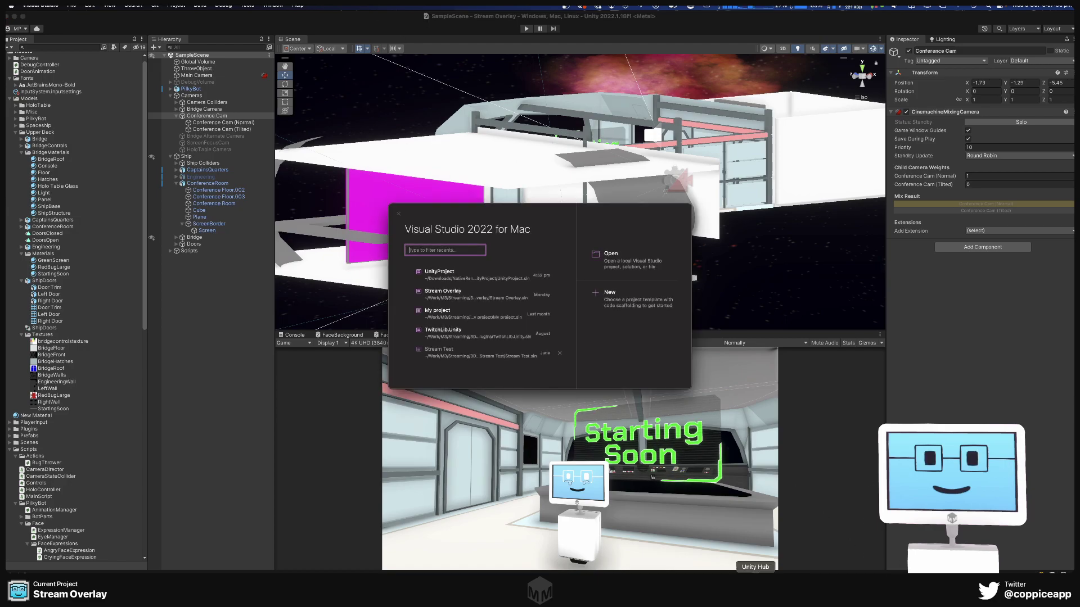
pyautogui.click(343, 568)
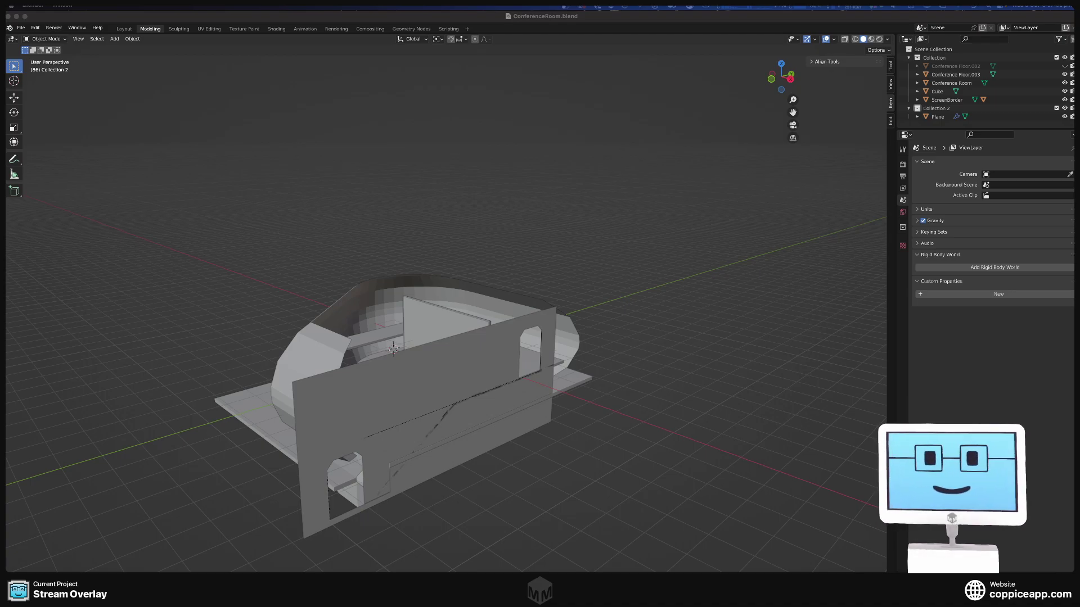
pyautogui.press('super+Tab')
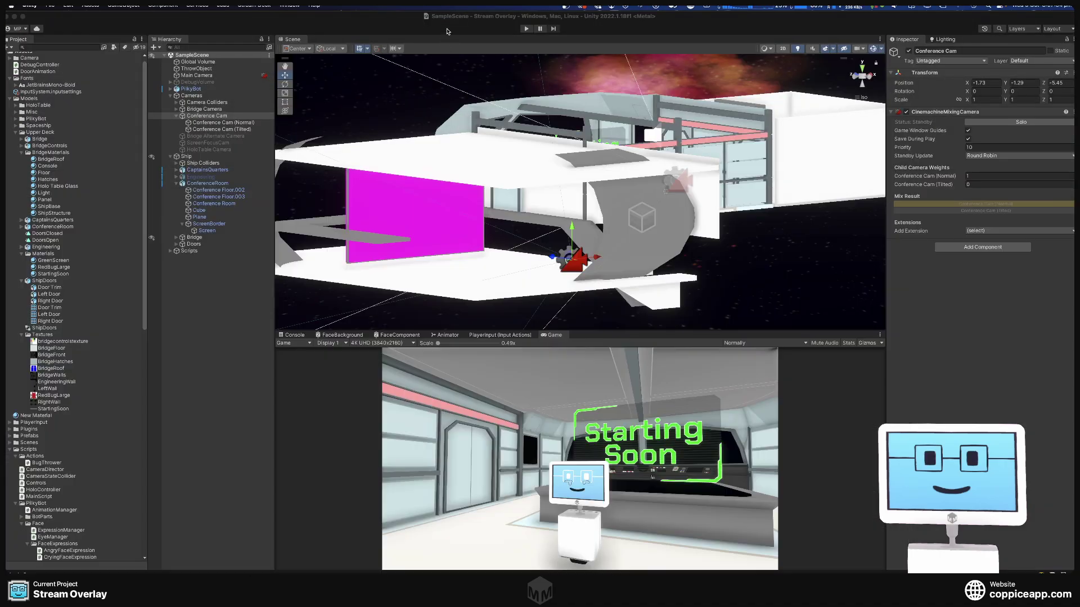
# - Duplicate Conference Cam (Tilted) and rename the copy Conference Cam (Follow)
pyautogui.click(225, 129)
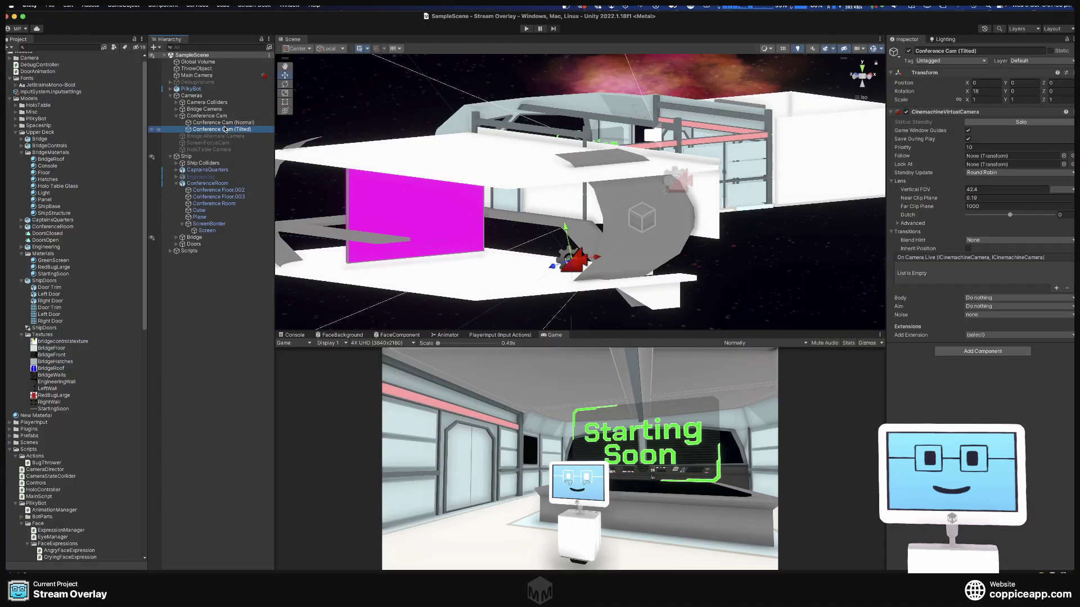
pyautogui.rightClick(227, 131)
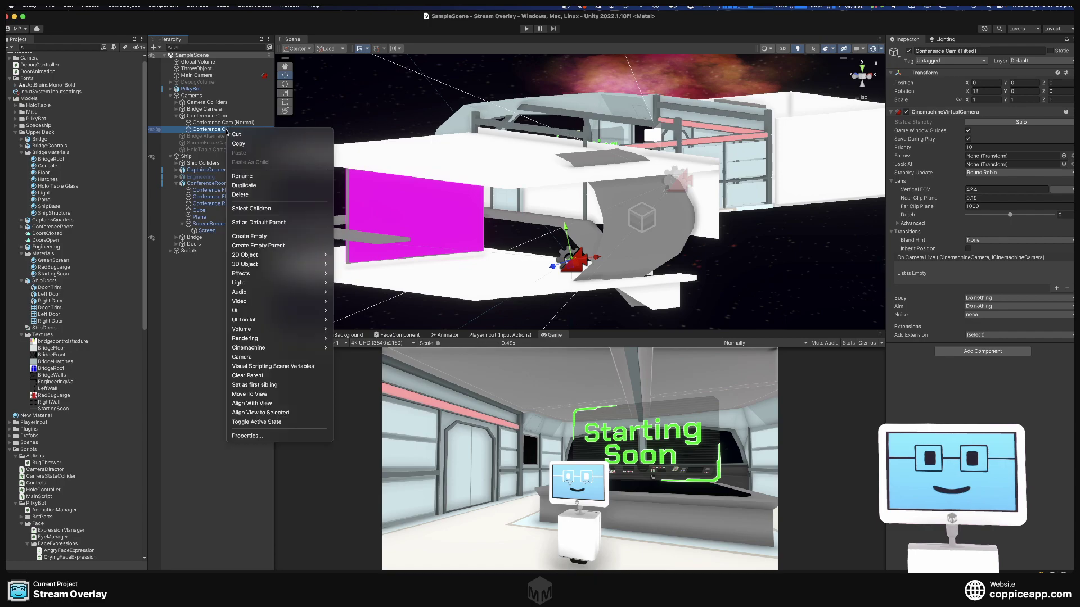
pyautogui.click(266, 185)
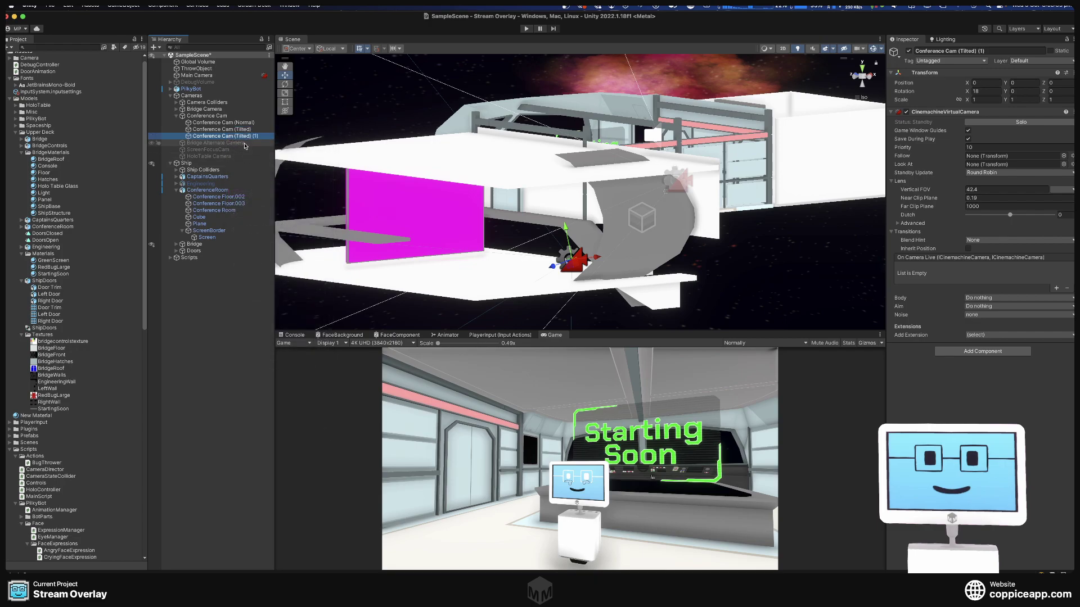
pyautogui.doubleClick(243, 137)
pyautogui.click(244, 138)
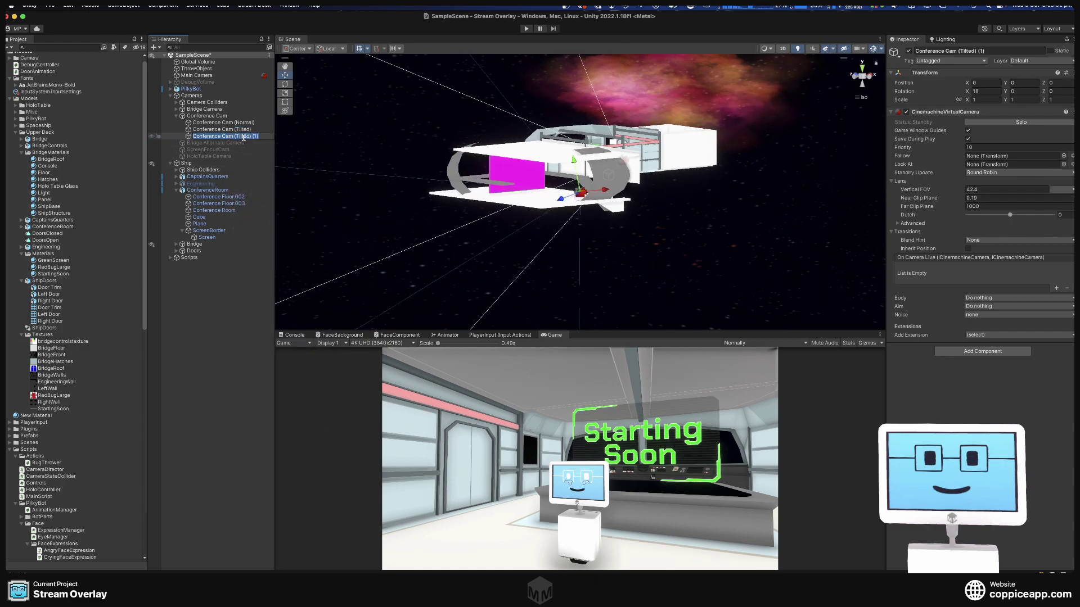
pyautogui.moveTo(251, 136)
pyautogui.mouseDown()
pyautogui.moveTo(238, 138)
pyautogui.moveTo(255, 138)
pyautogui.mouseUp()
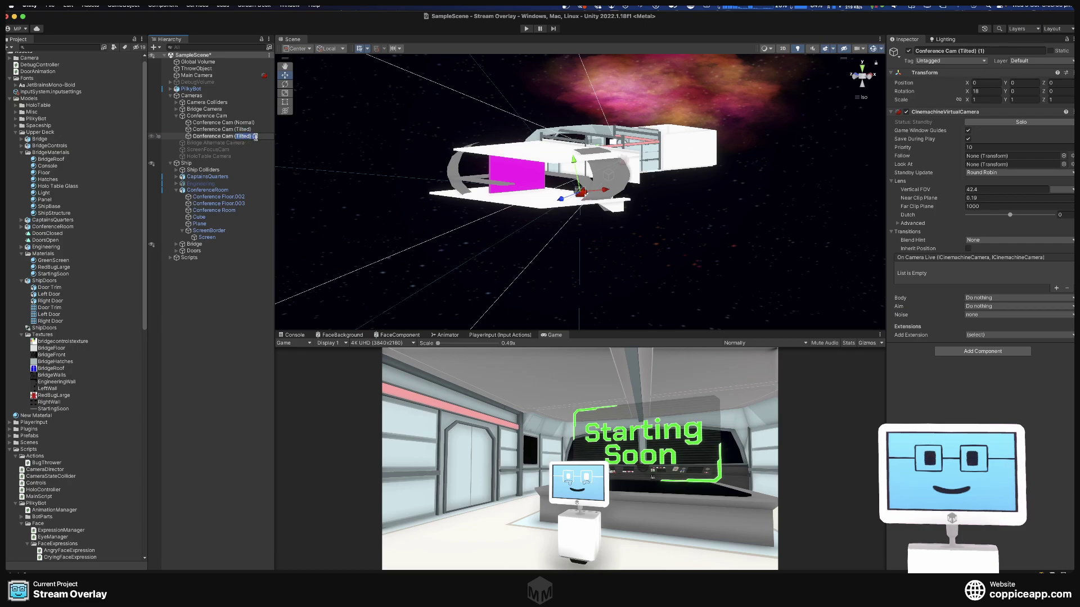
pyautogui.write('(F)')
pyautogui.write('ollow')
pyautogui.press('Return')
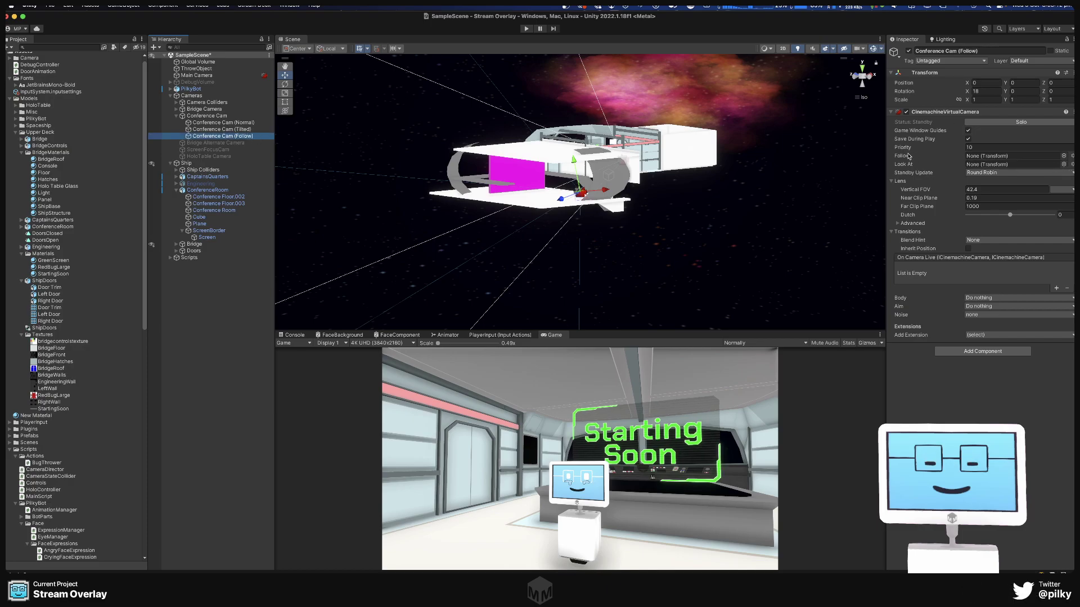
# - Set the Look At target of Conference Cam (Follow) to PilkyBot
pyautogui.moveTo(906, 158)
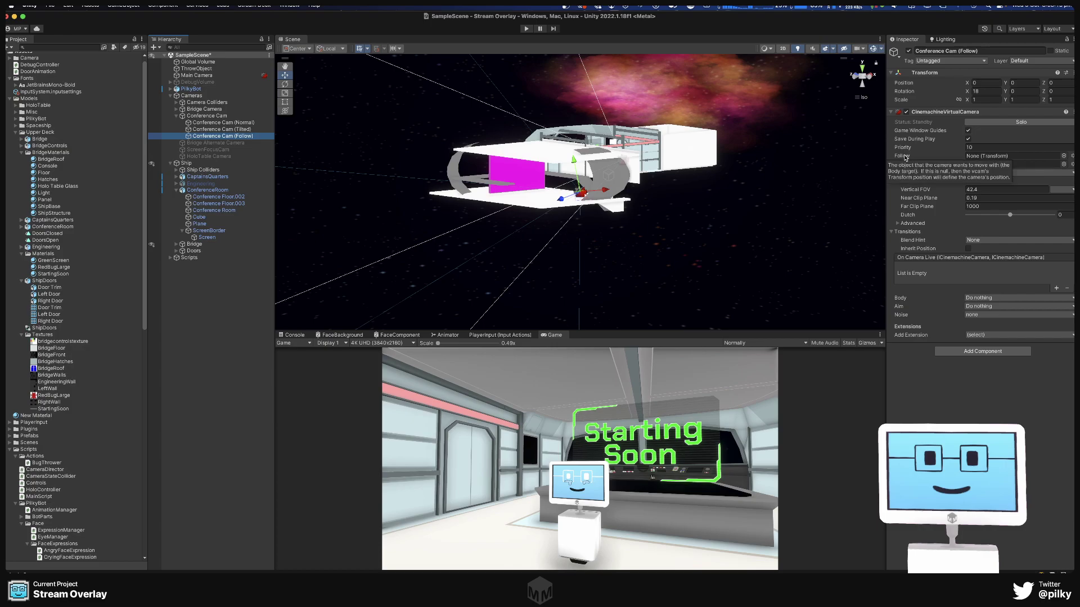
pyautogui.click(1064, 165)
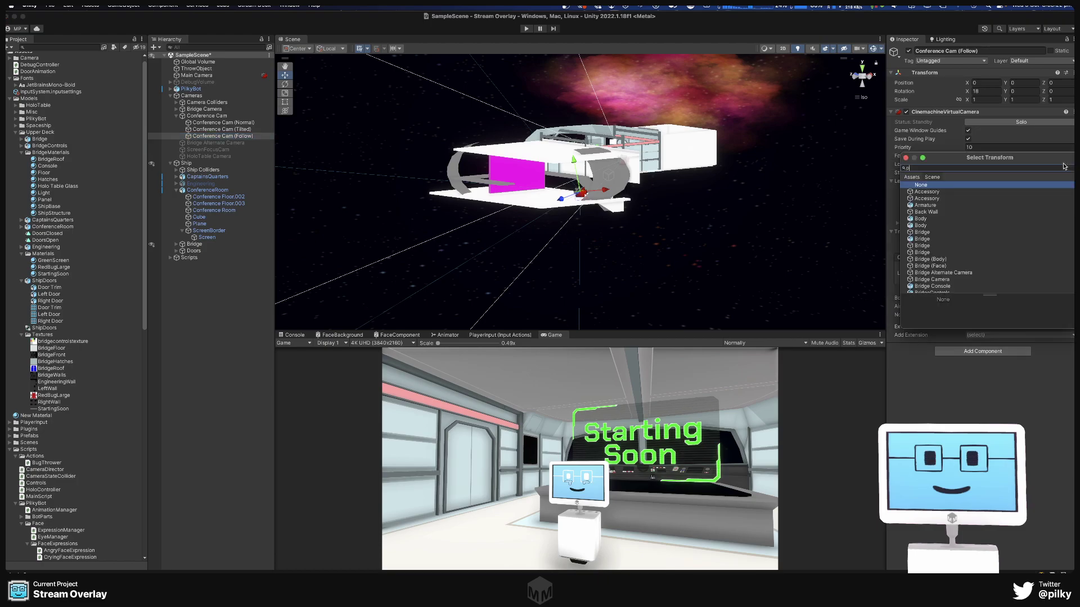
pyautogui.write('pilky')
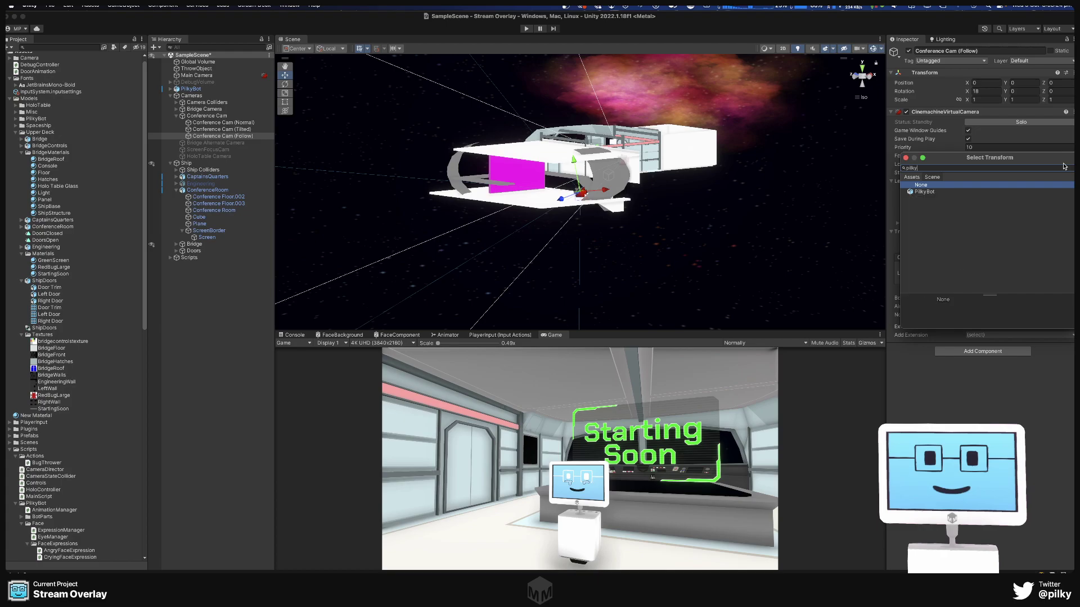
pyautogui.press('Down')
pyautogui.press('Return')
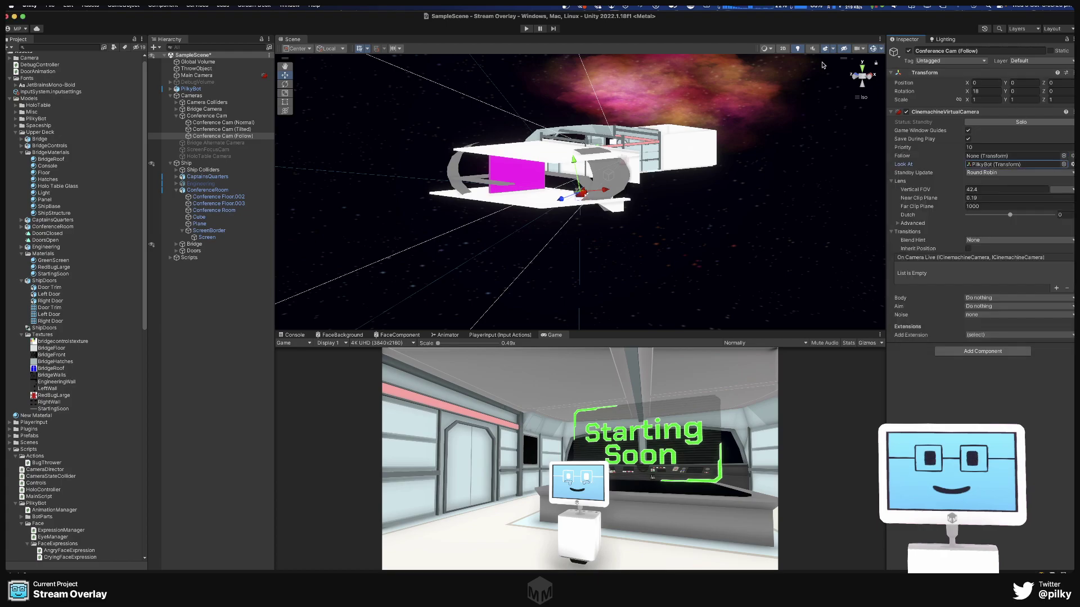
# - Set the child camera weight of Conference Cam (Follow) to 5 on the parent Conference Cam, trying 10 first
pyautogui.scroll(5, 657, 169)
pyautogui.scroll(-2, 657, 169)
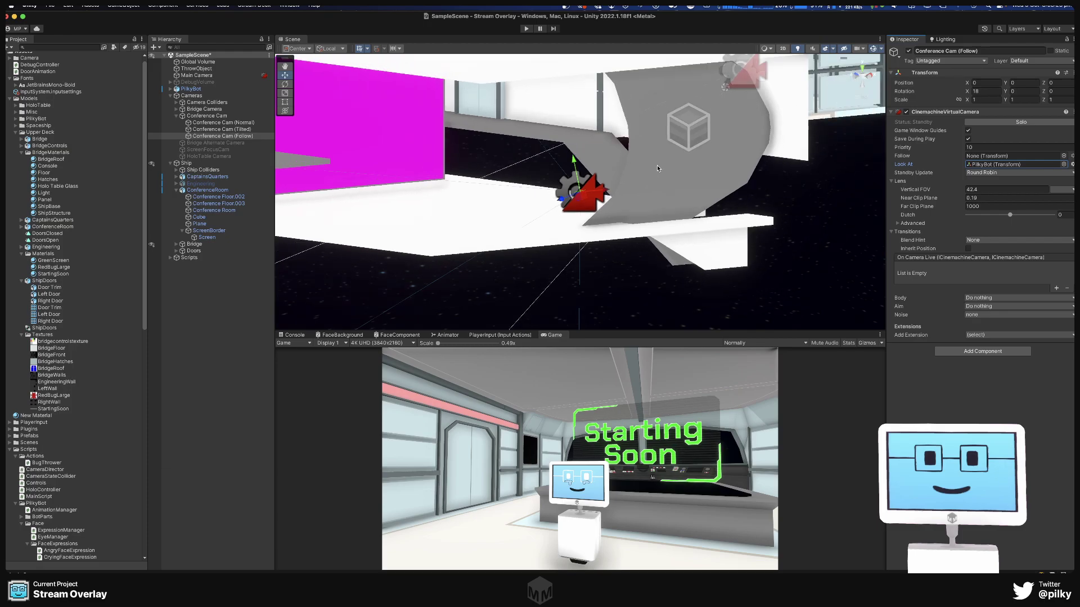
pyautogui.click(205, 116)
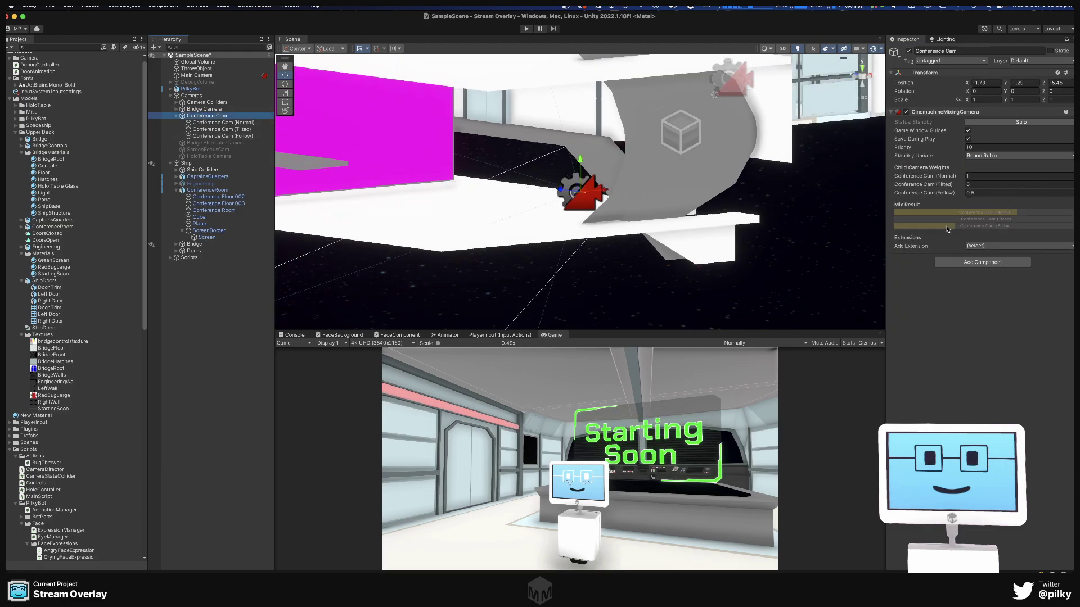
pyautogui.click(983, 230)
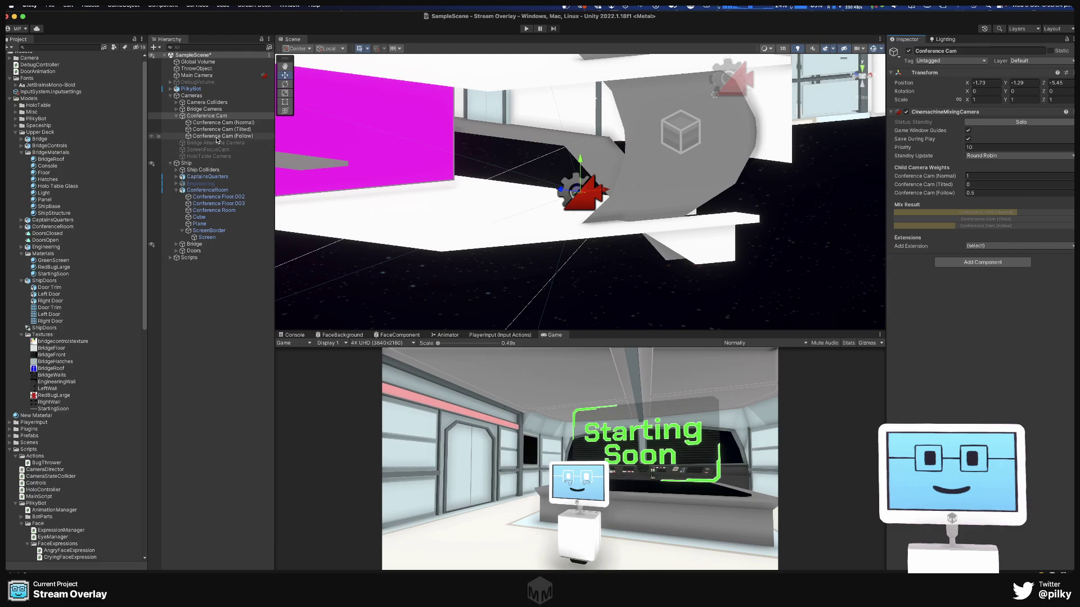
pyautogui.click(992, 195)
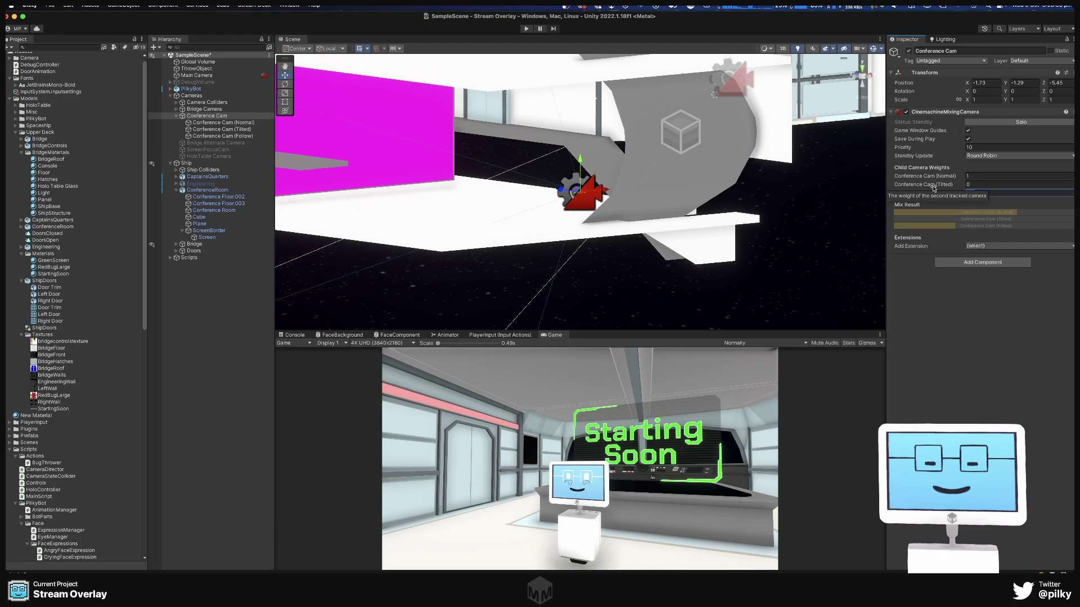
pyautogui.write('10')
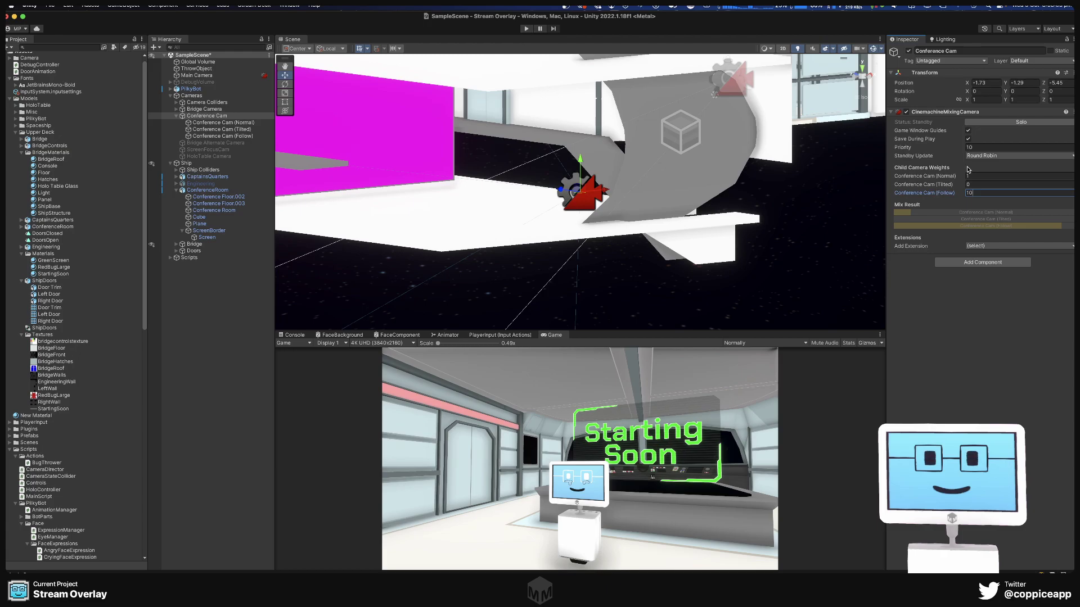
pyautogui.moveTo(983, 191); pyautogui.dragTo(932, 188)
pyautogui.write('5')
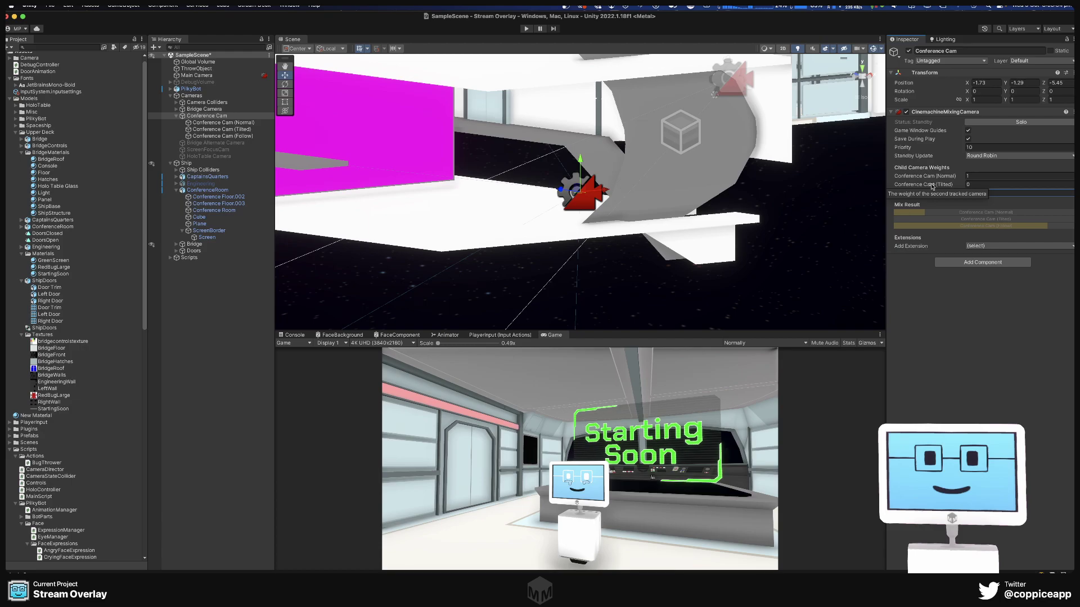
pyautogui.click(931, 186)
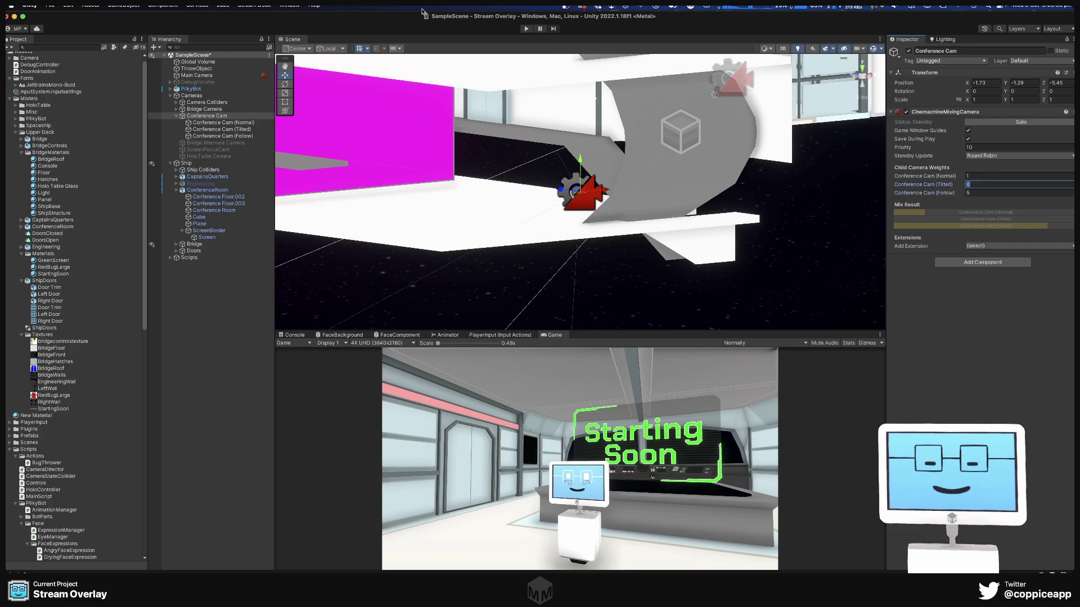
# - Start Play mode and switch Conference Cam (Follow) off and on to compare its effect with Conference Cam (Normal)
pyautogui.click(527, 28)
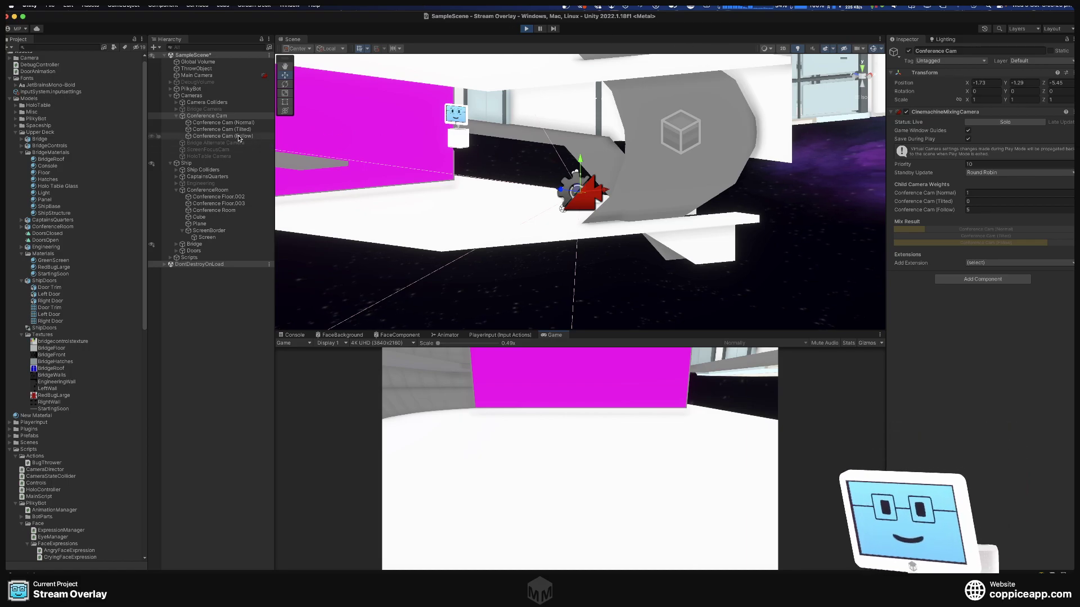
pyautogui.press('Down')
pyautogui.press('Down')
pyautogui.press('Down')
pyautogui.click(909, 52)
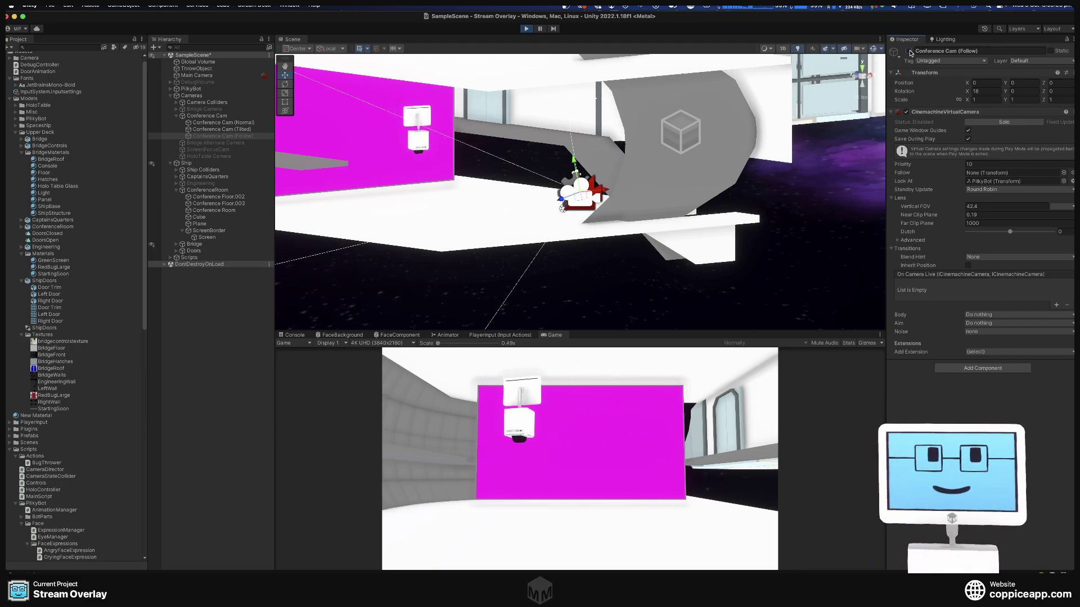
pyautogui.click(255, 123)
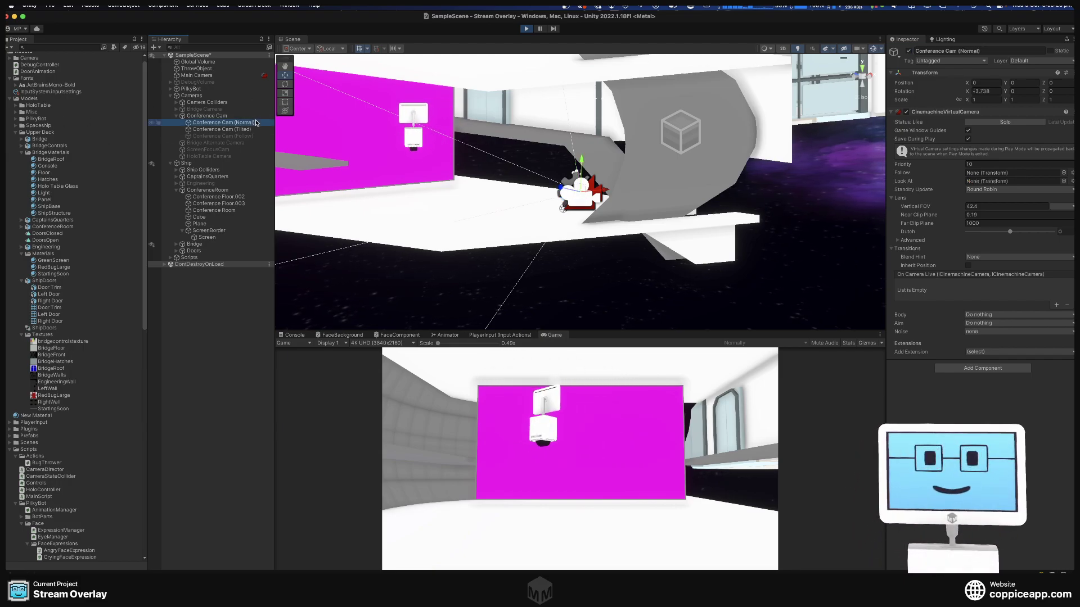
pyautogui.click(240, 136)
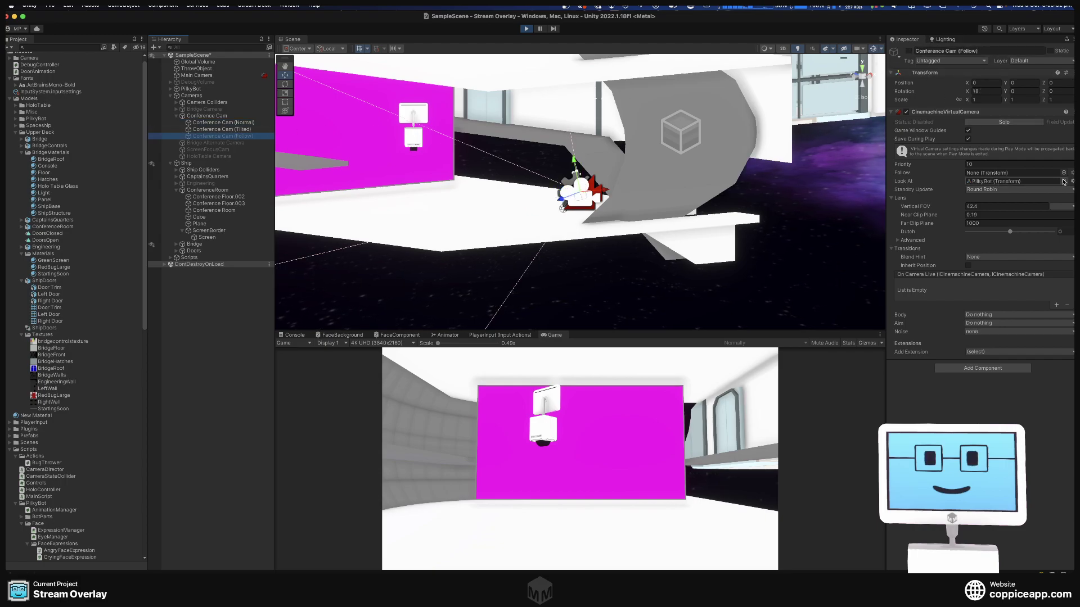
pyautogui.click(909, 51)
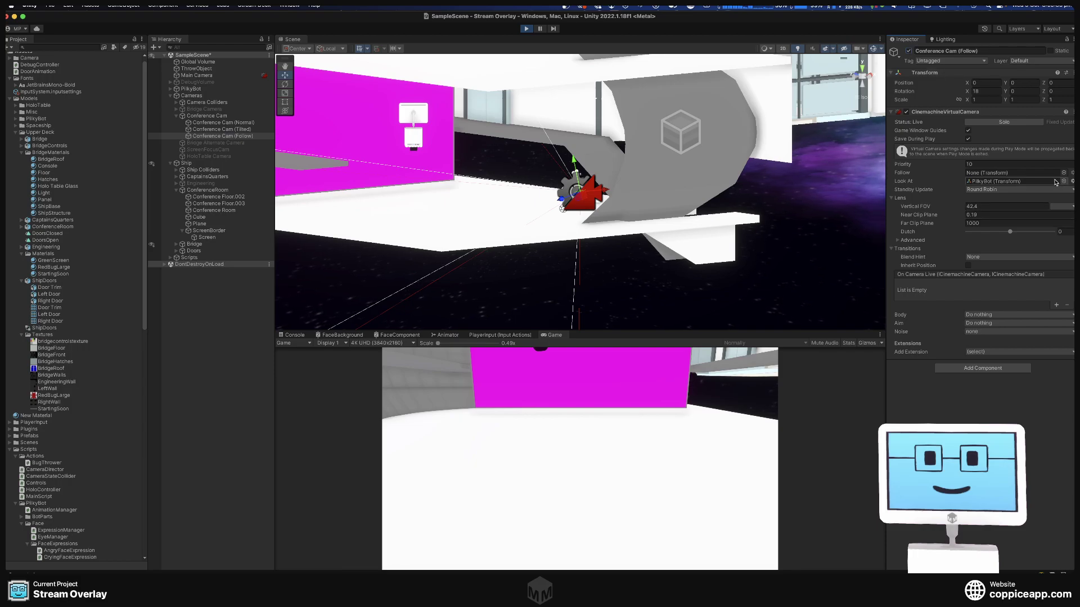
# - Change the Look At target of Conference Cam (Follow) to the robot's Upper Neck_end transform
pyautogui.click(1063, 181)
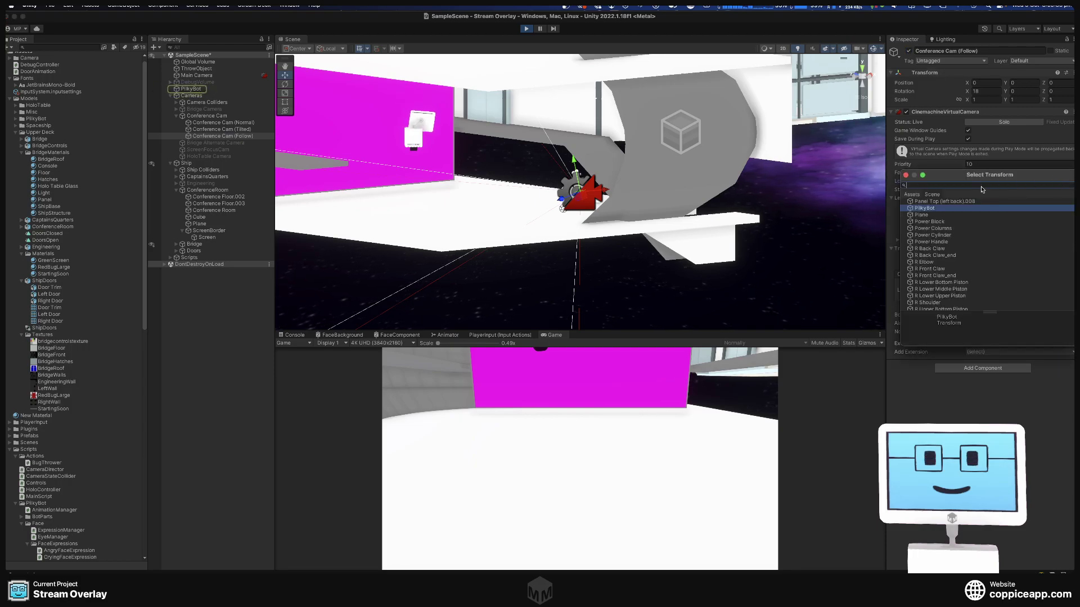
pyautogui.write('upper')
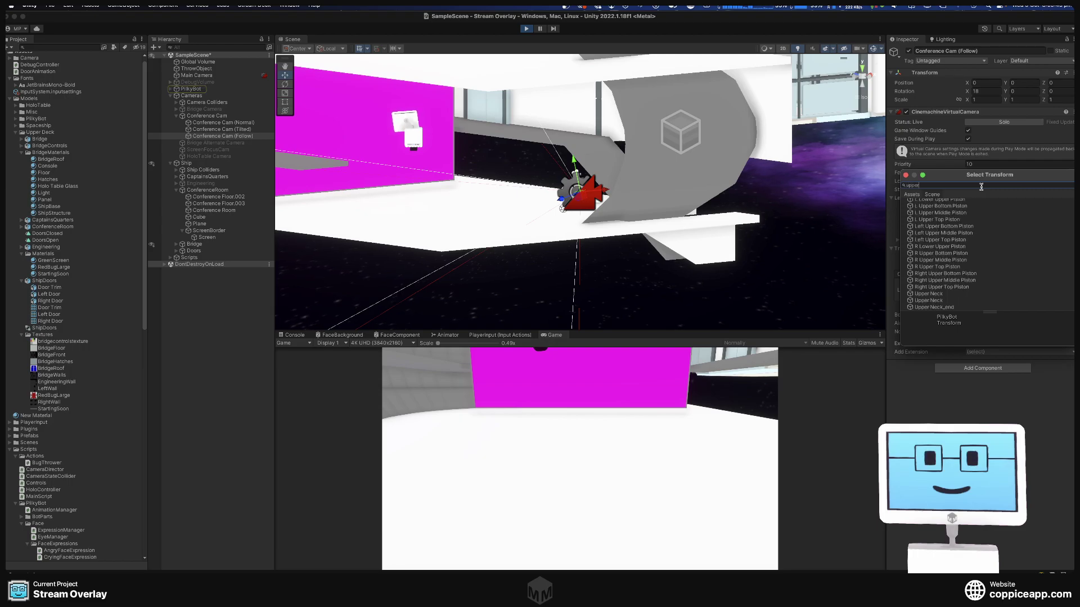
pyautogui.write(' n')
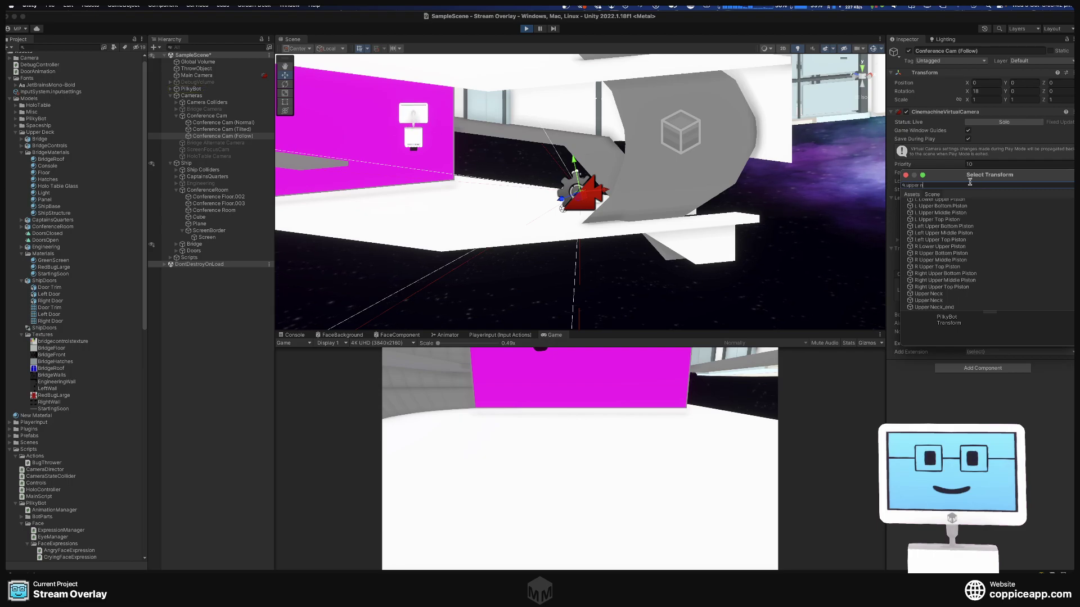
pyautogui.click(943, 307)
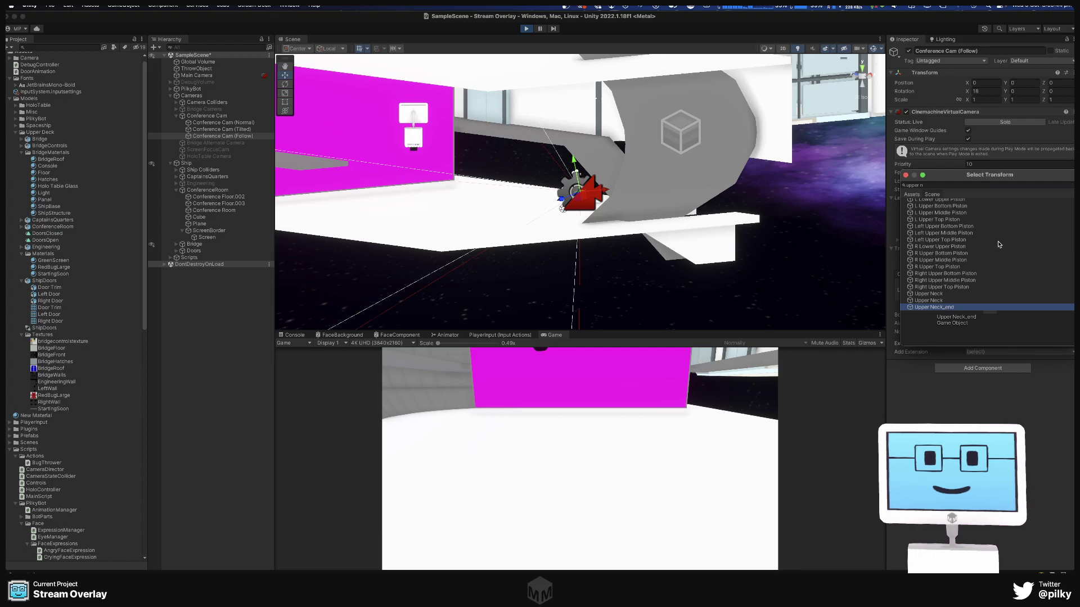
pyautogui.doubleClick(954, 308)
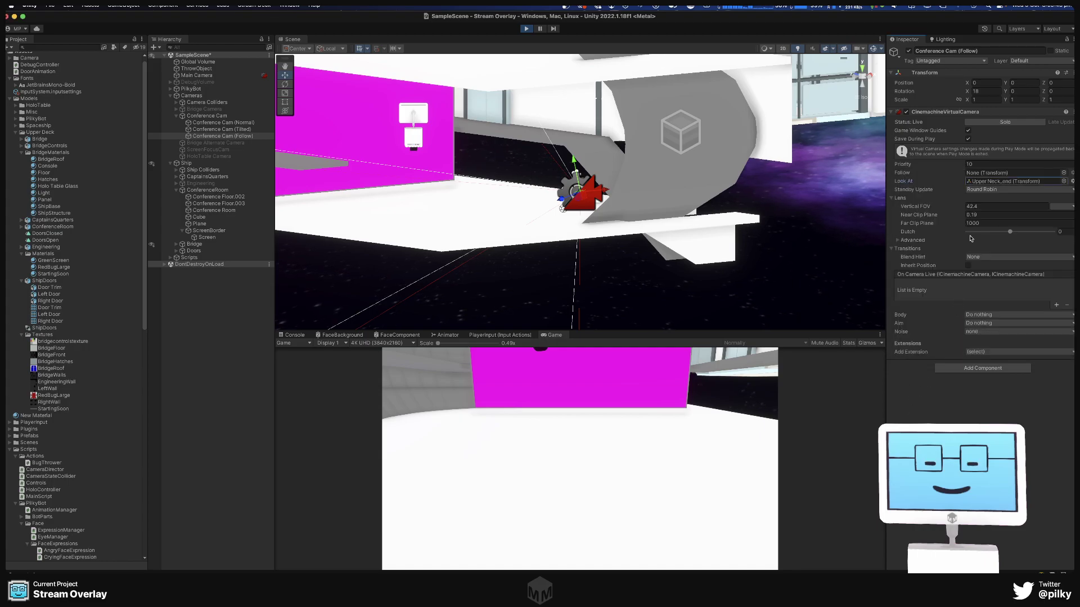
# - Adjust the Conference Cam (Follow) weight on the parent Conference Cam while watching the Game view, lowering it to 0
pyautogui.click(192, 115)
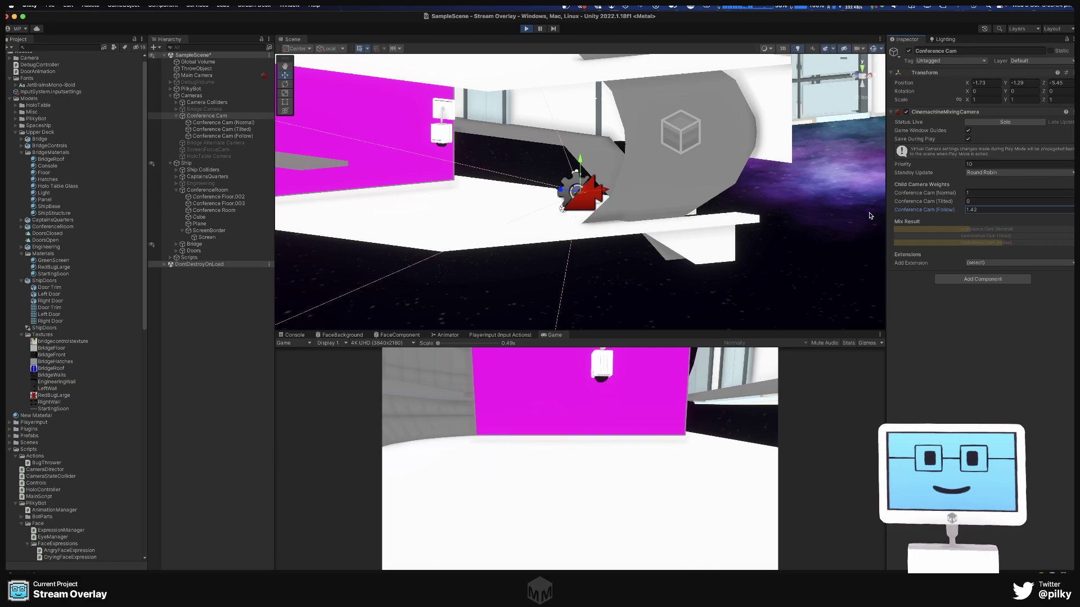
pyautogui.write('0')
pyautogui.moveTo(933, 210); pyautogui.dragTo(779, 216)
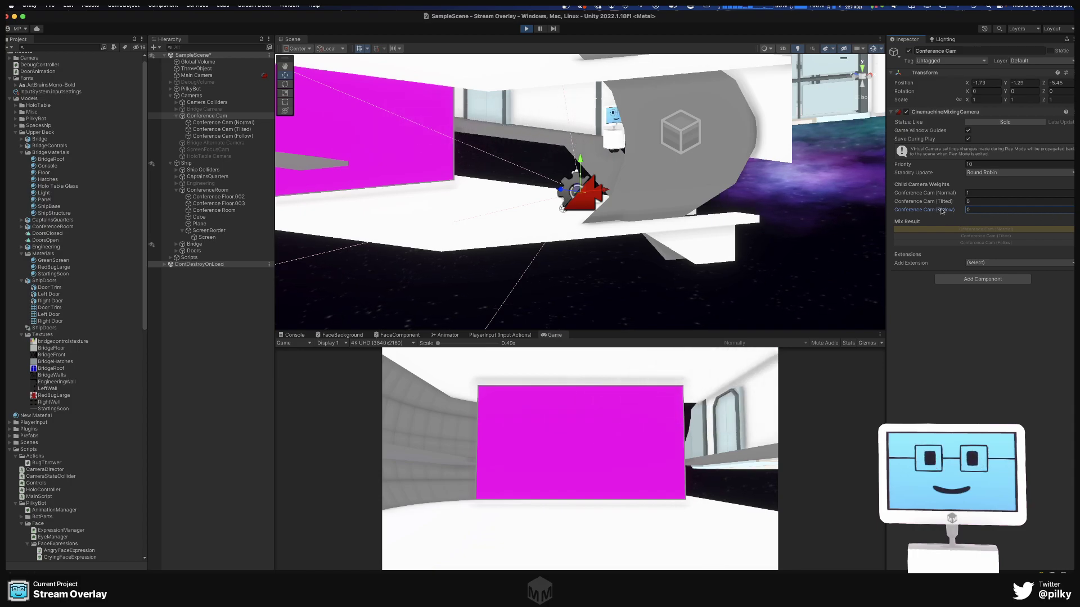
# - Disable Conference Cam (Normal) and Conference Cam (Tilted), and raise the Conference Cam (Follow) weight on the parent Conference Cam to 3.64
pyautogui.moveTo(942, 212)
pyautogui.mouseDown()
pyautogui.moveTo(963, 212)
pyautogui.moveTo(924, 213)
pyautogui.mouseUp()
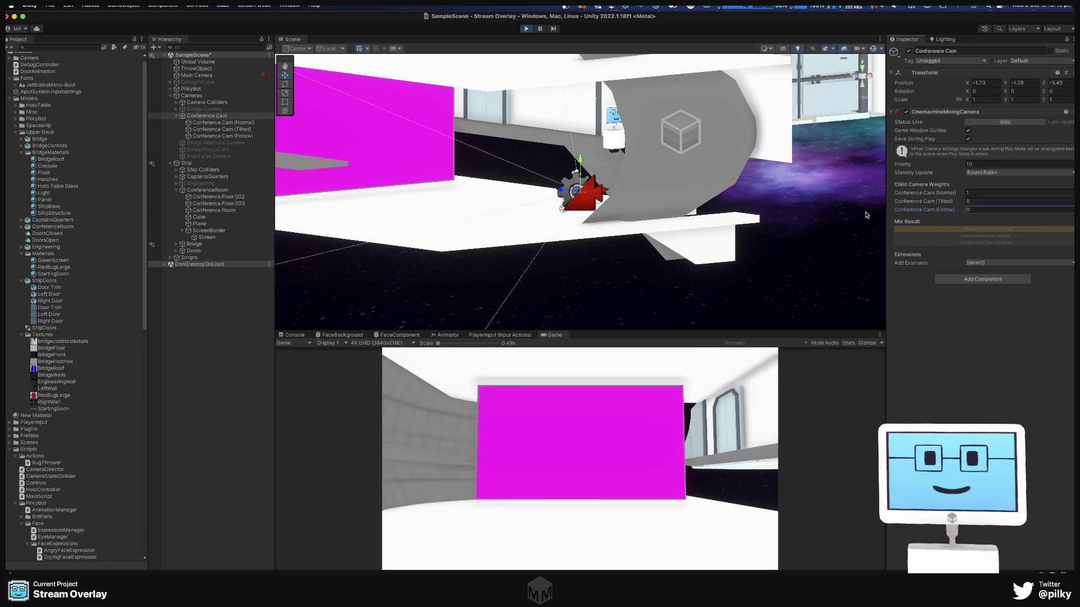
pyautogui.click(225, 136)
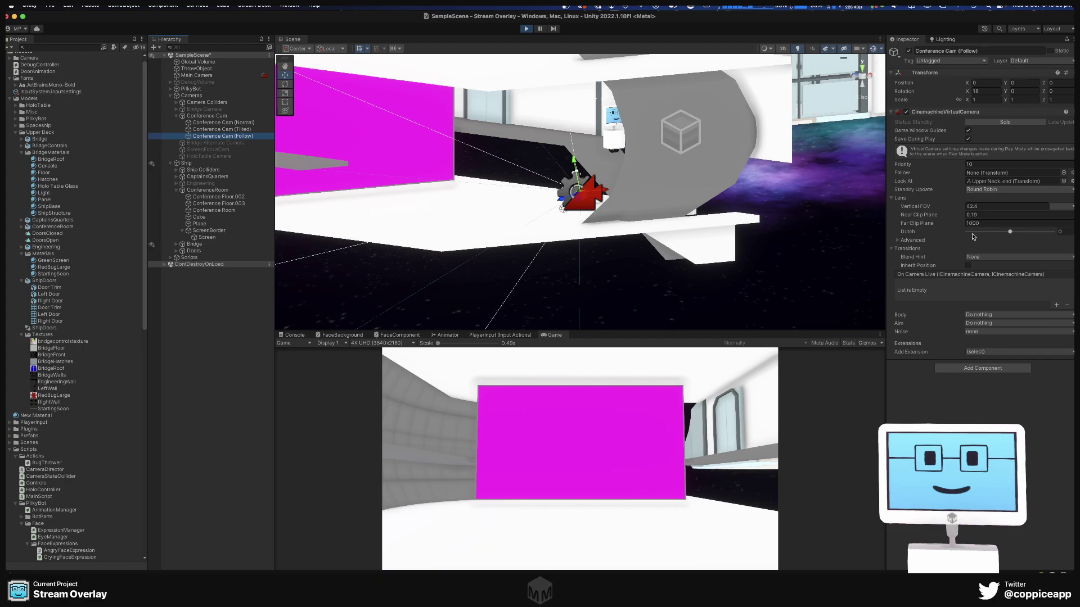
pyautogui.click(225, 122)
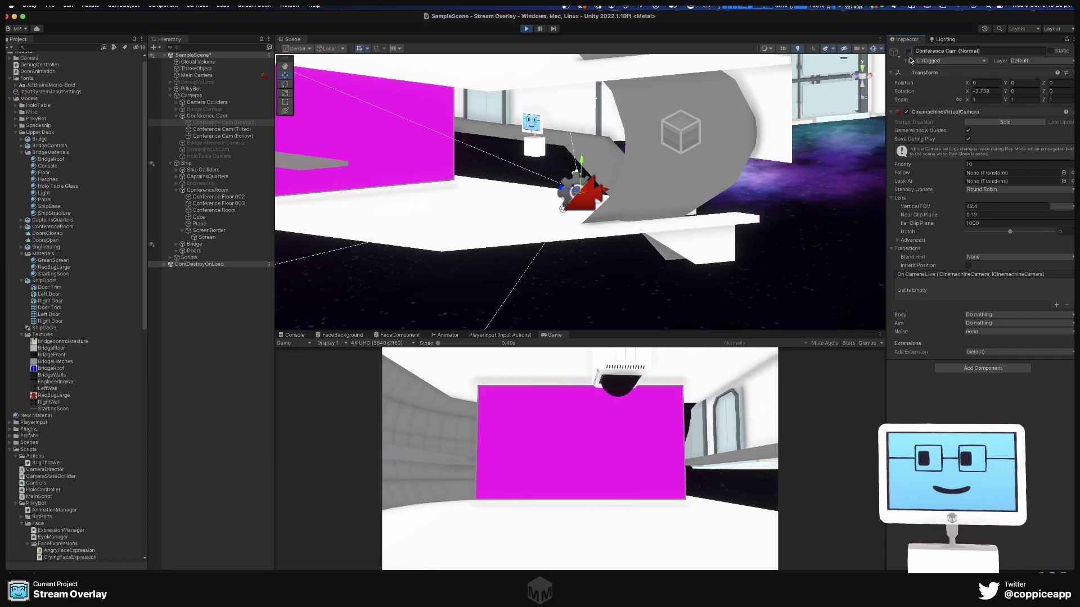
pyautogui.press('Down')
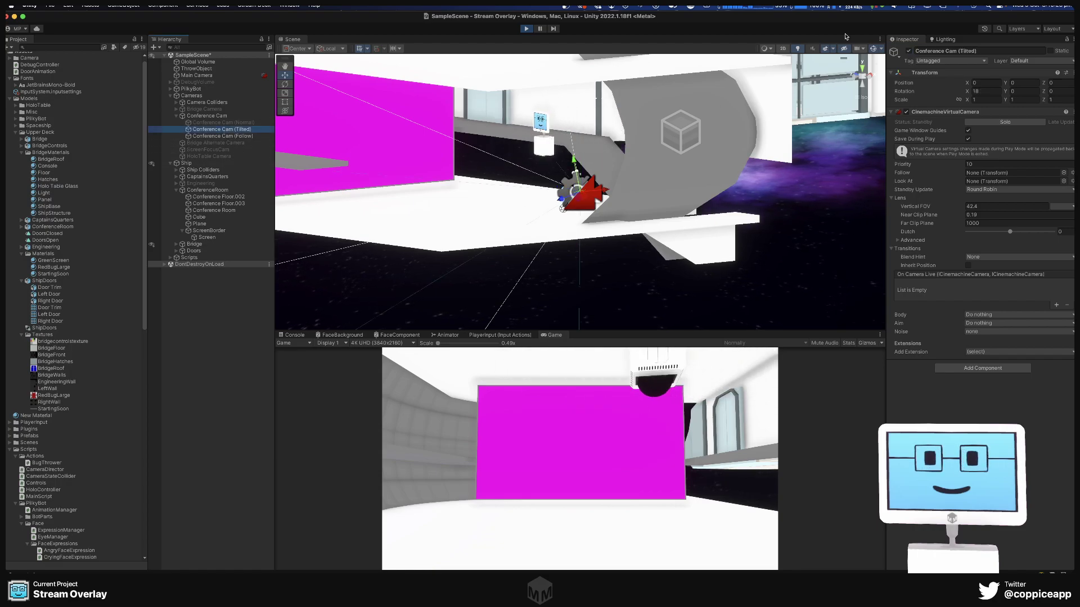
pyautogui.click(910, 51)
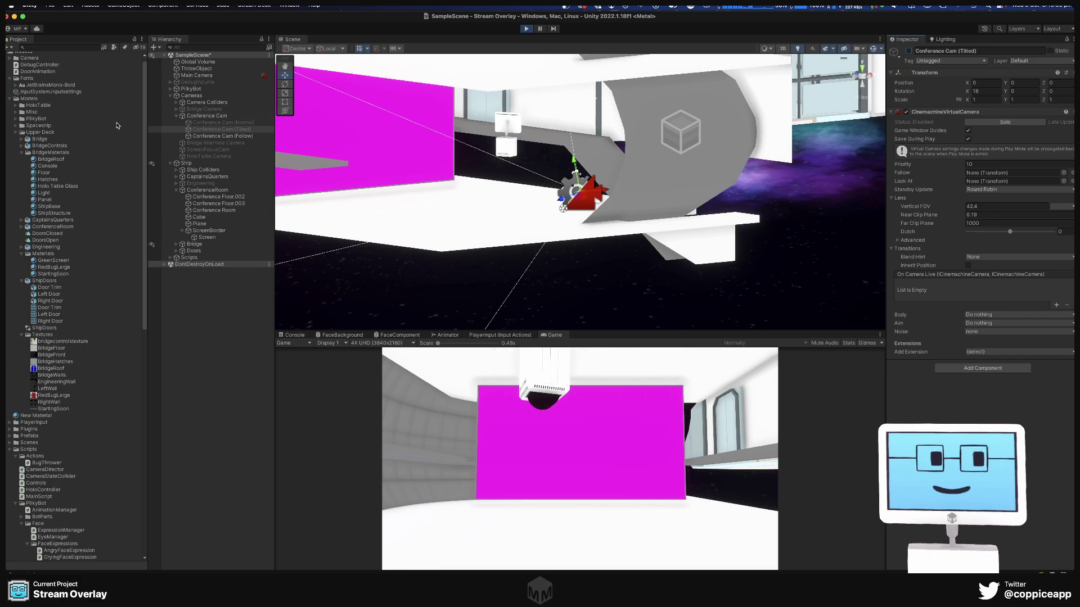
pyautogui.click(216, 117)
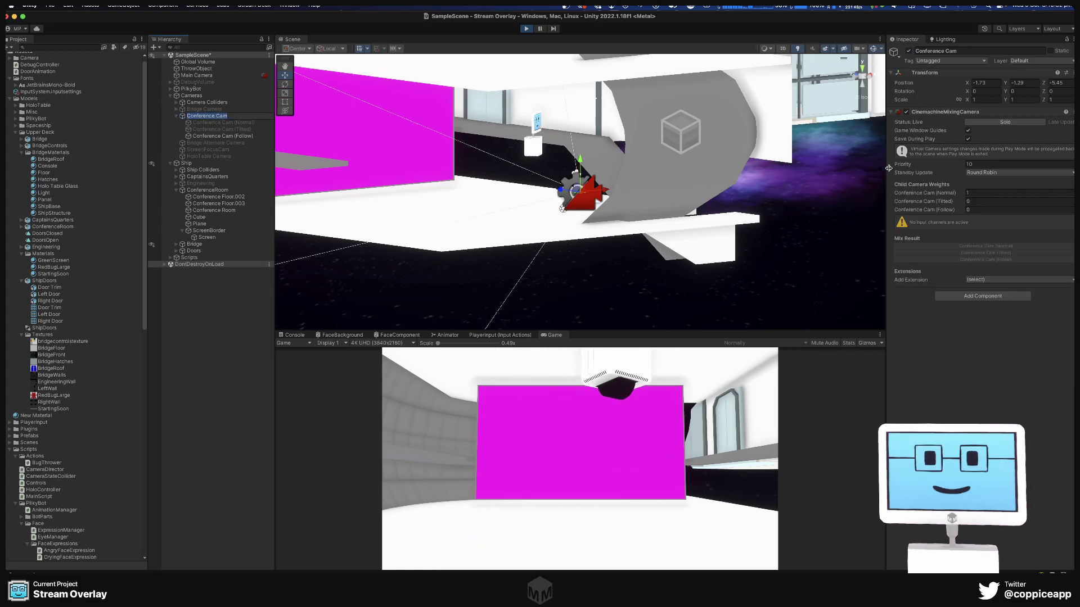
pyautogui.moveTo(912, 209); pyautogui.dragTo(938, 209)
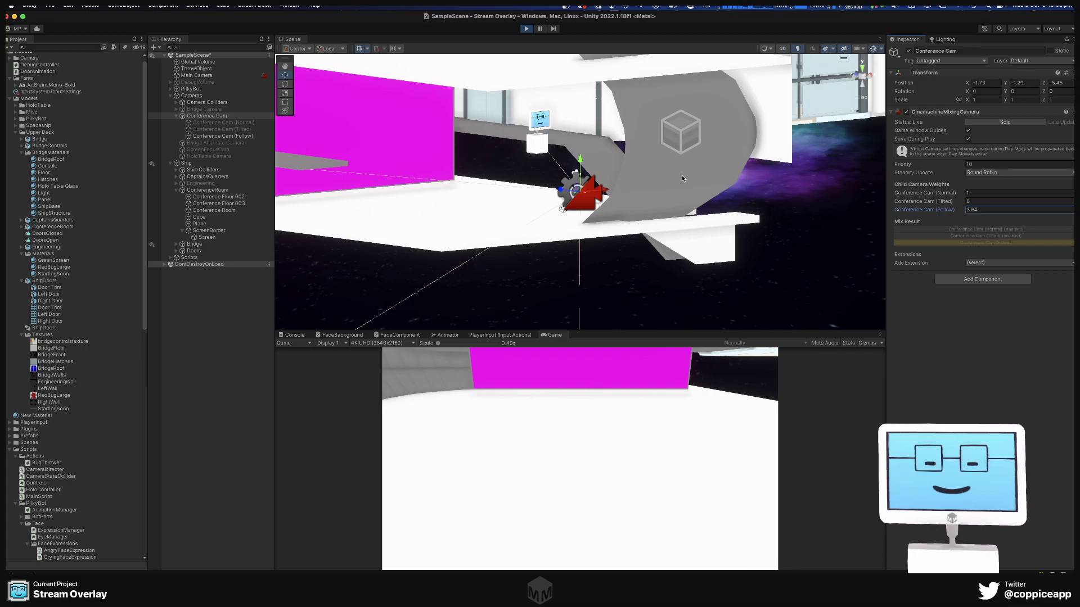
# - Check the Look At settings of the Bridge Camera's child cameras and set Conference Cam (Follow) to look at the robot's Upper Neck transform
pyautogui.click(176, 109)
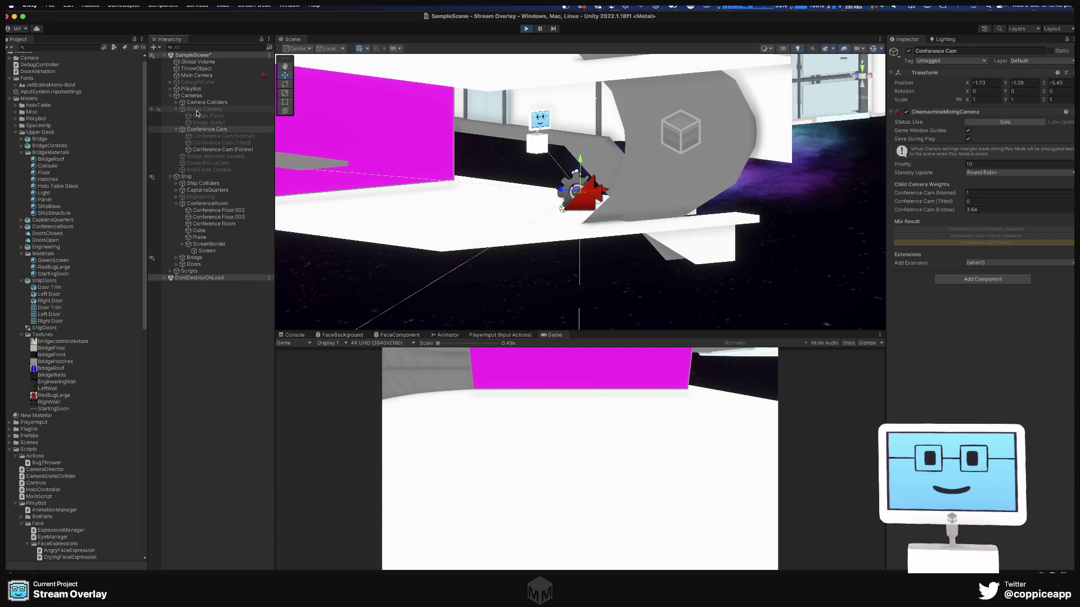
pyautogui.click(205, 116)
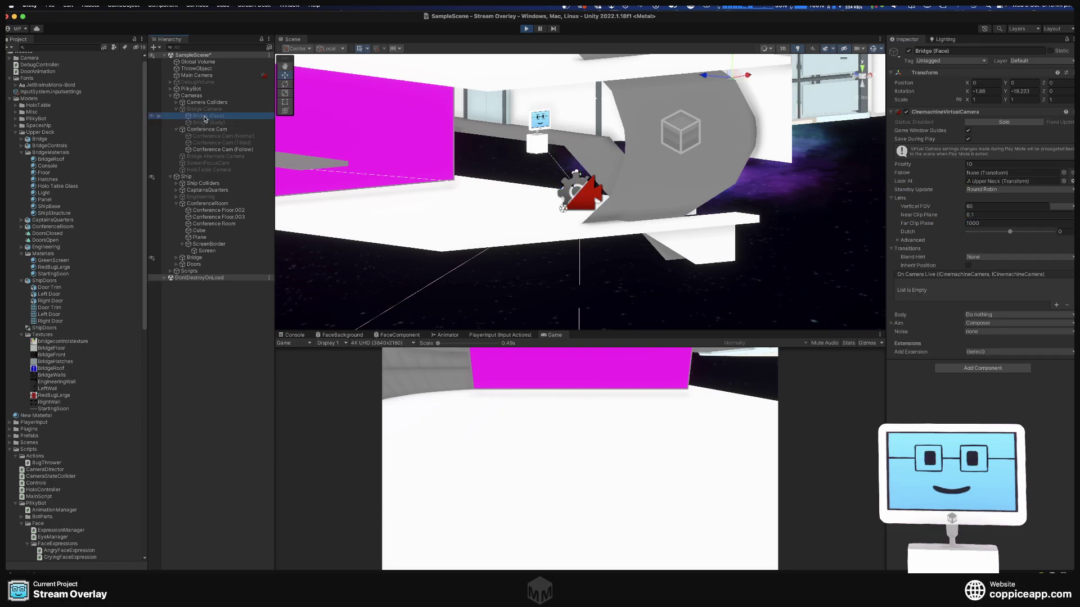
pyautogui.click(214, 150)
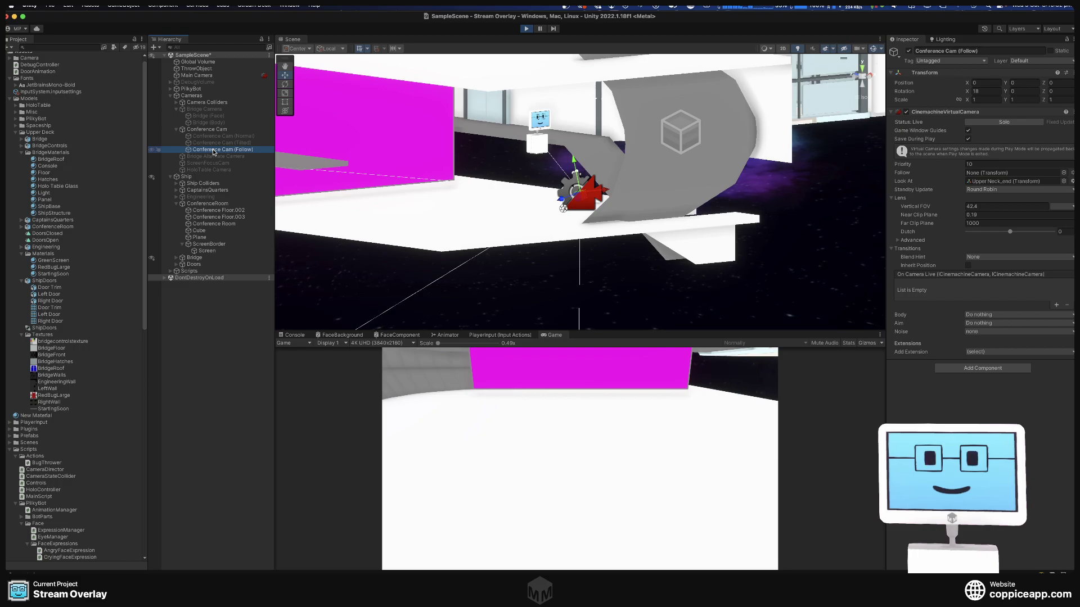
pyautogui.click(218, 123)
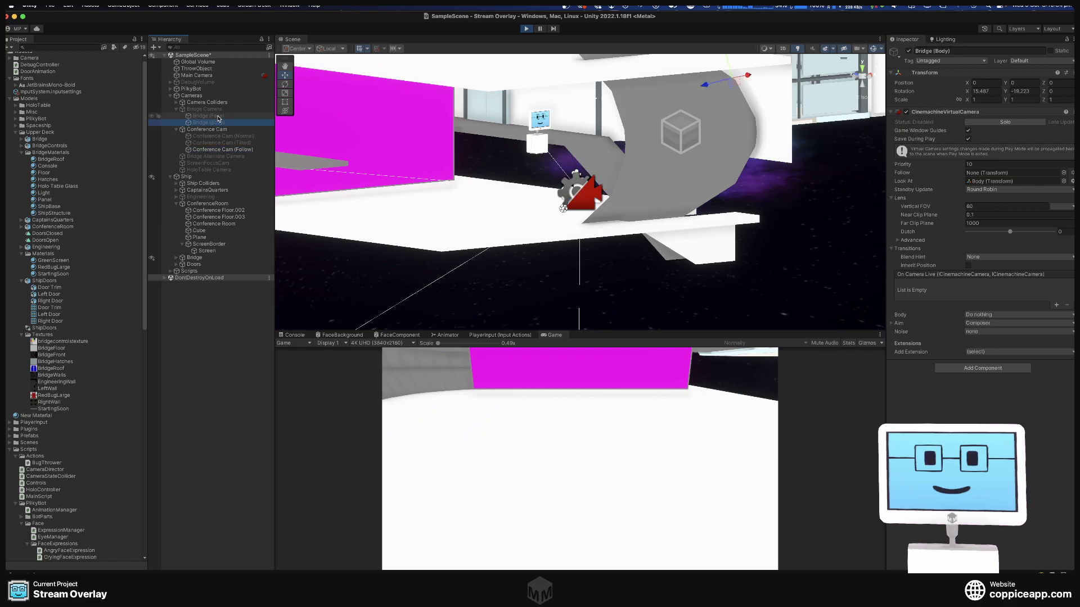
pyautogui.click(218, 117)
pyautogui.click(222, 150)
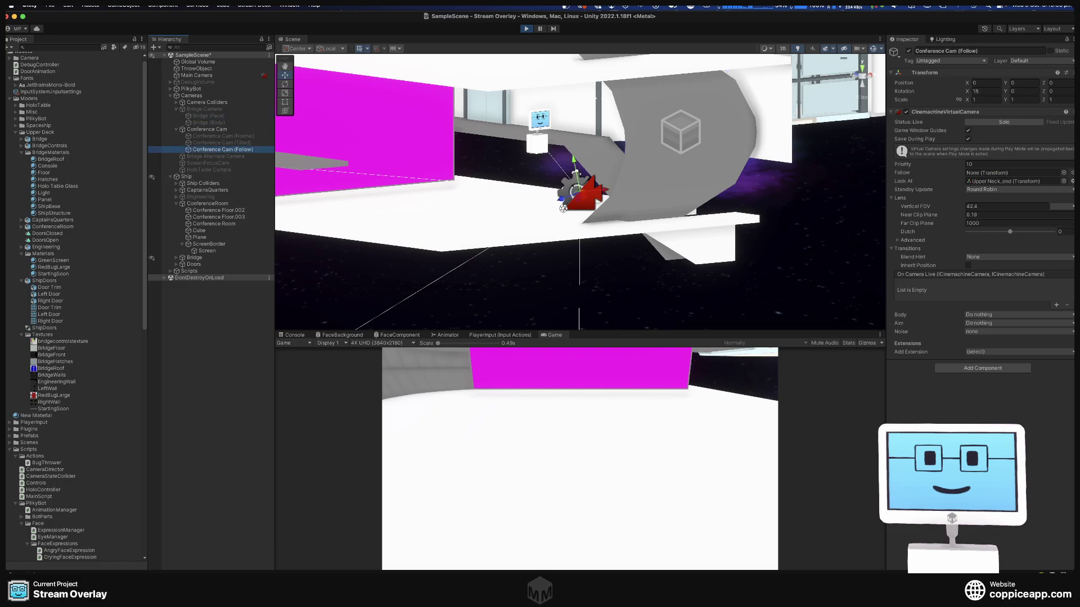
pyautogui.click(1063, 181)
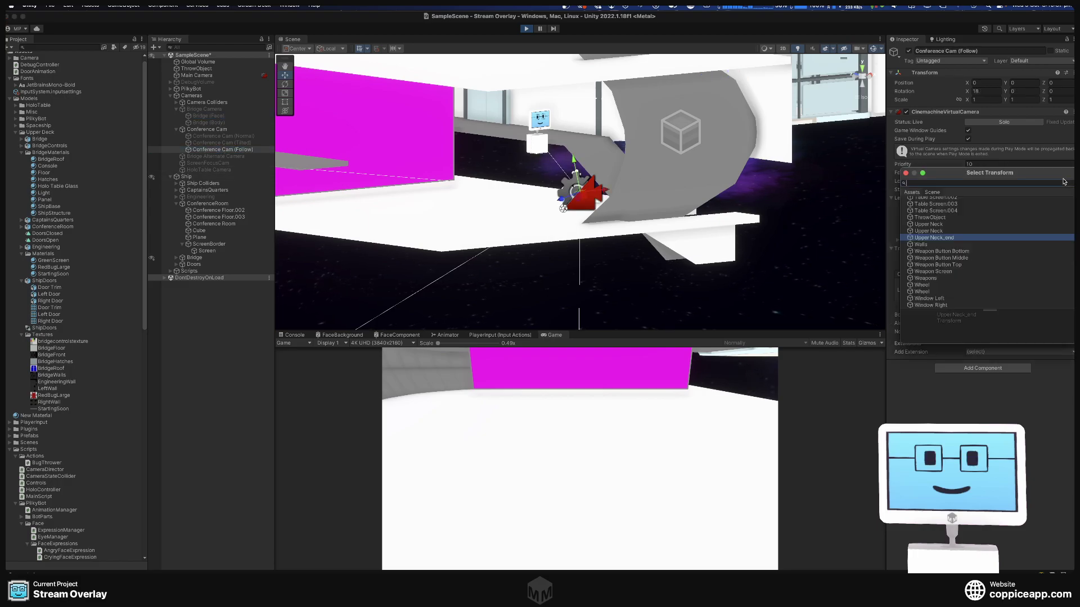
pyautogui.click(951, 231)
pyautogui.moveTo(940, 177); pyautogui.dragTo(943, 275)
pyautogui.click(905, 270)
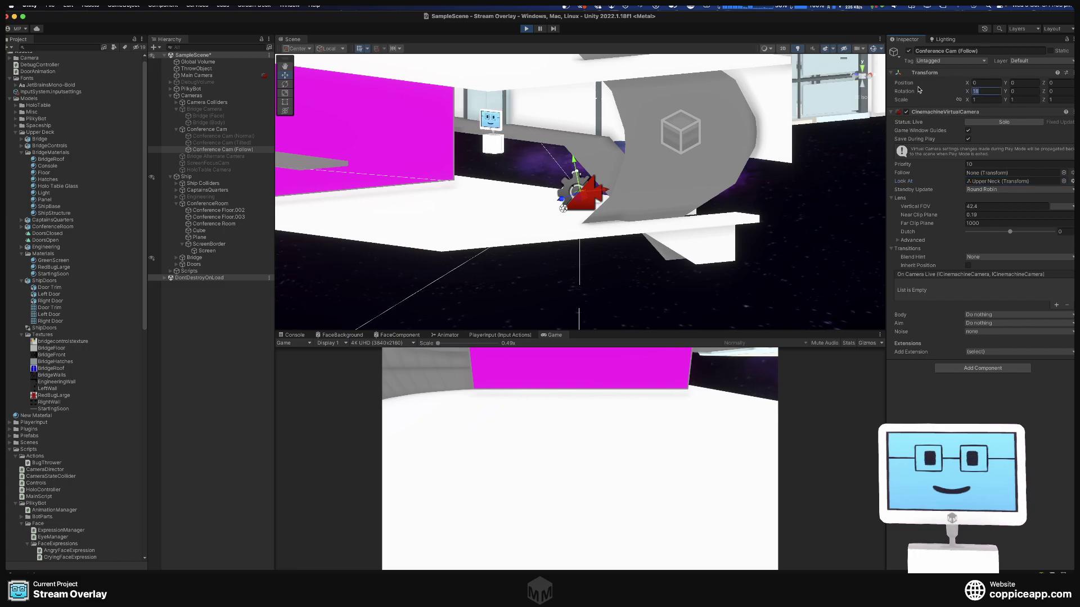
# - Set the X rotation of Conference Cam (Follow) to 0 and review the Standby Update options of the parent Conference Cam
pyautogui.write('0')
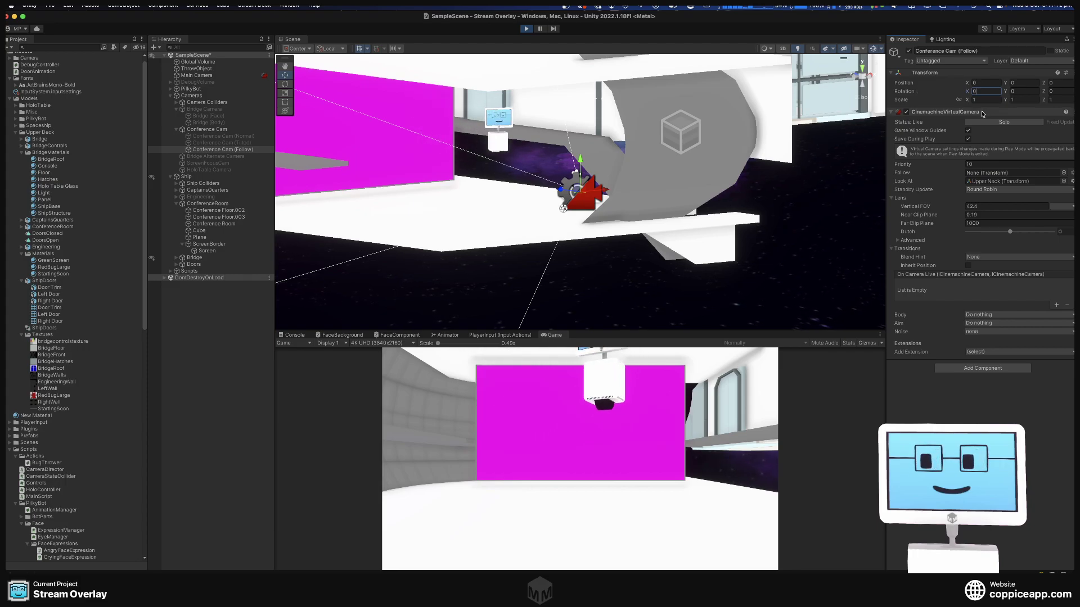
pyautogui.click(1021, 91)
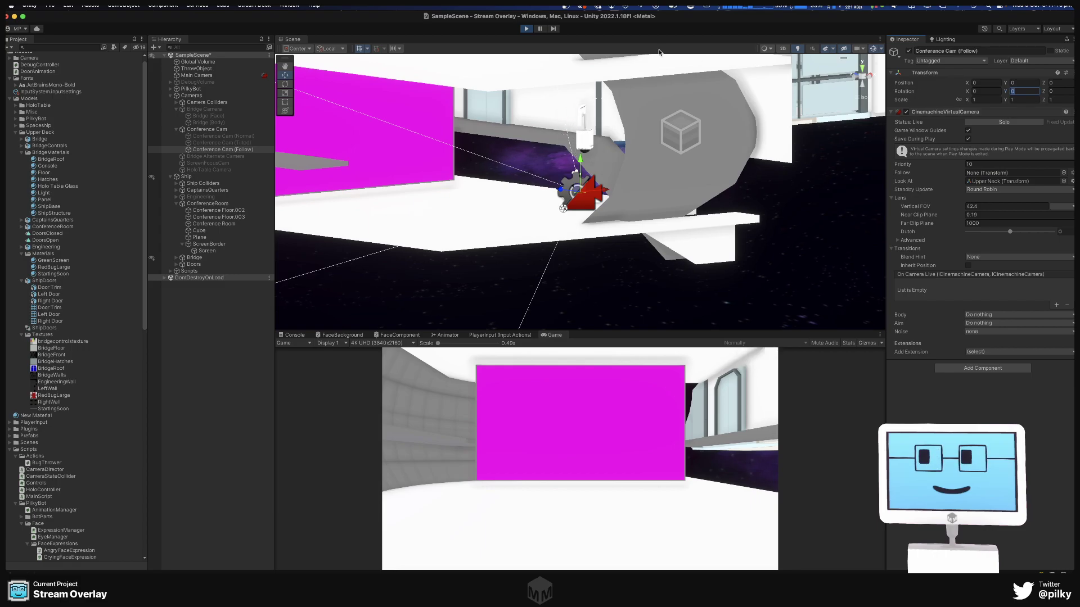
pyautogui.click(215, 130)
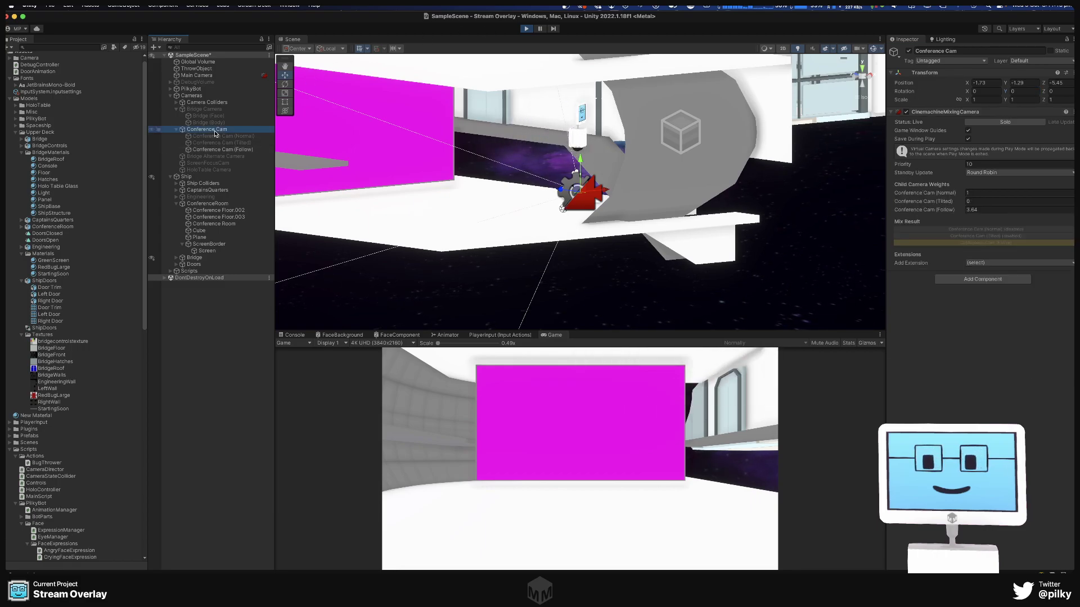
pyautogui.click(1021, 174)
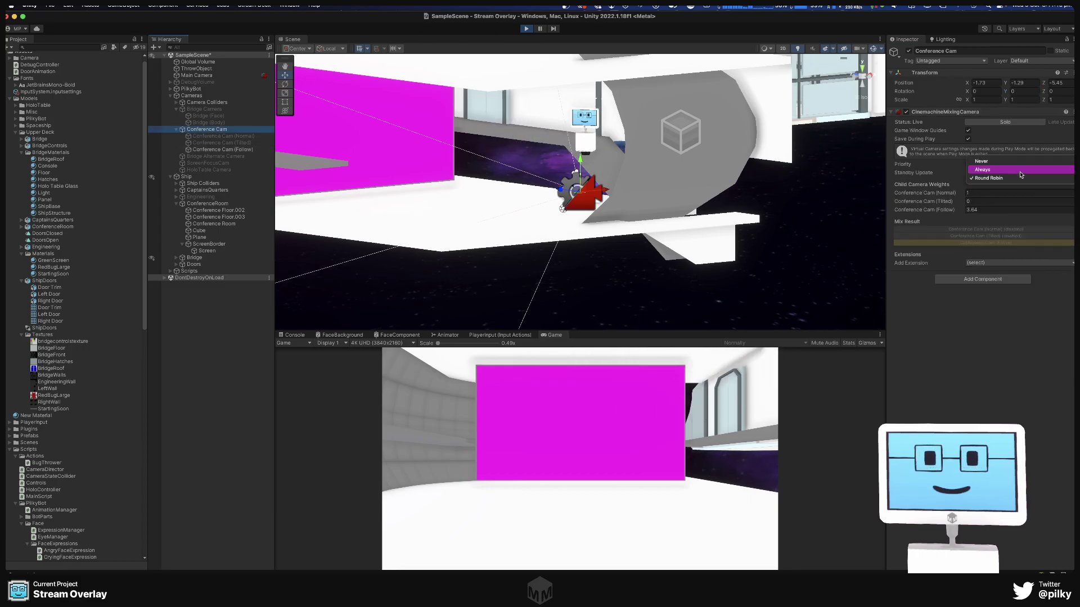
pyautogui.click(938, 173)
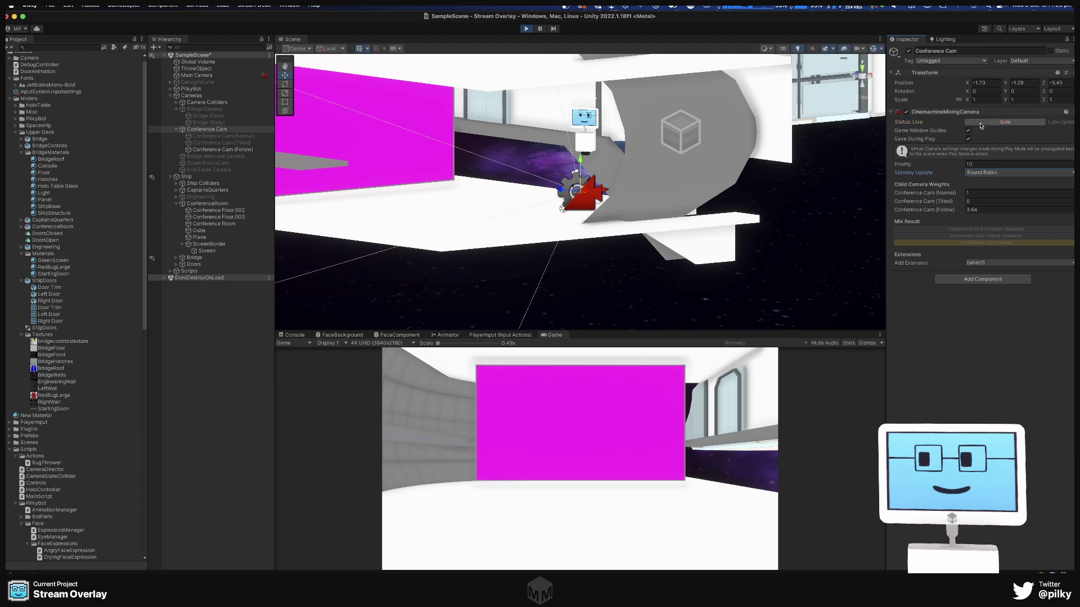
# - Compare the Aim settings of Bridge (Face) and set the Aim mode of Conference Cam (Follow) to Composer
pyautogui.click(209, 150)
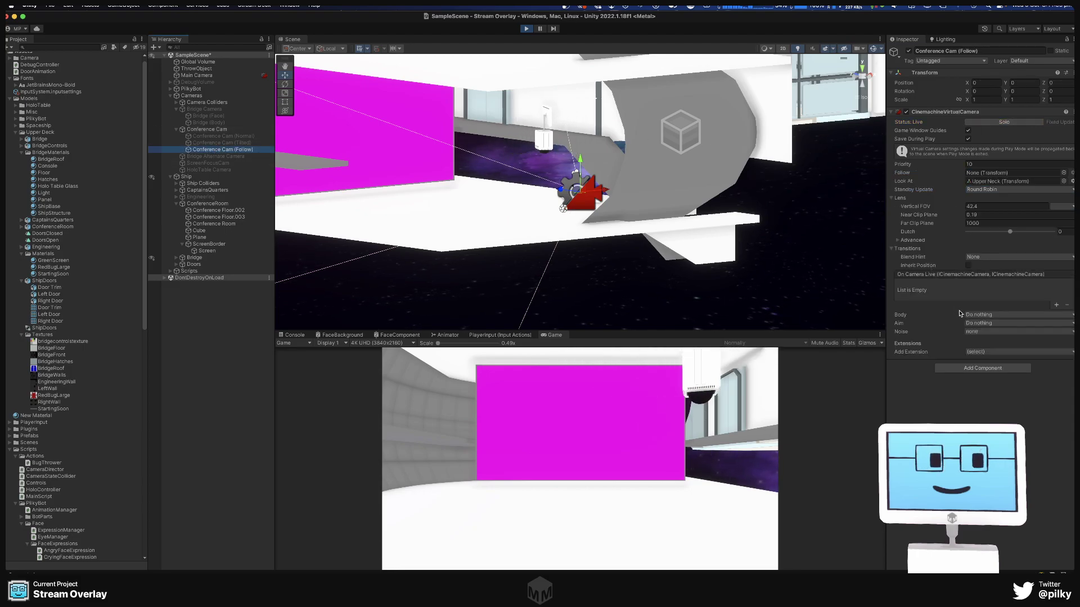
pyautogui.click(222, 117)
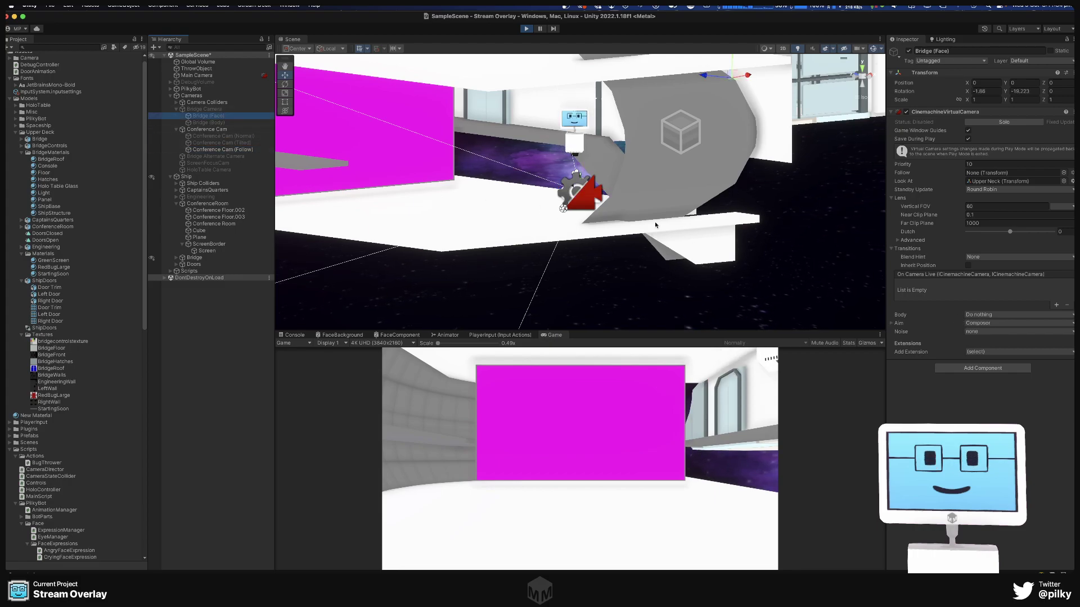
pyautogui.click(891, 324)
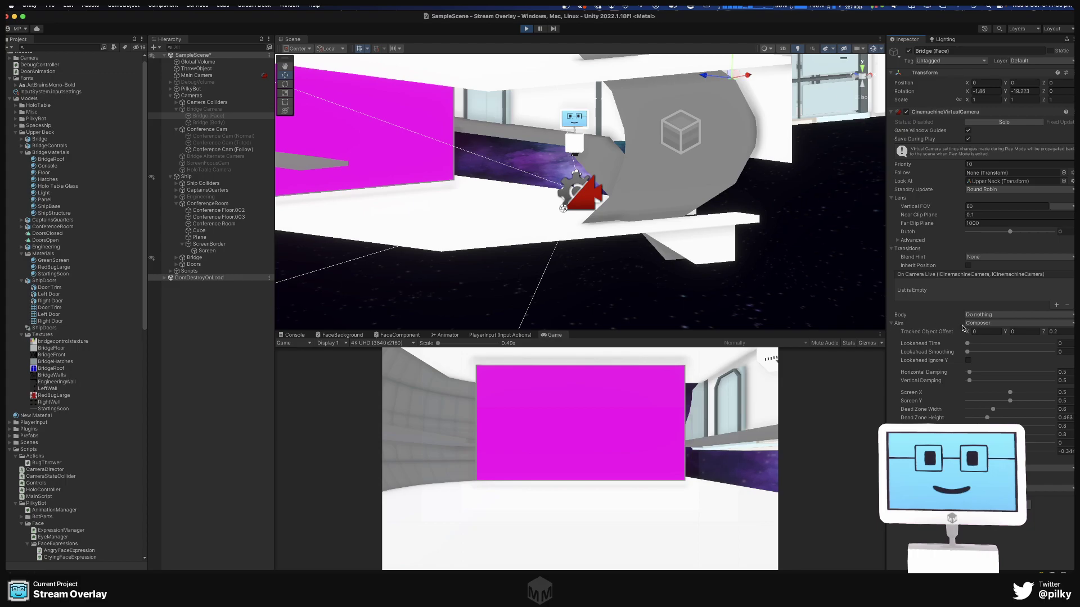
pyautogui.click(213, 149)
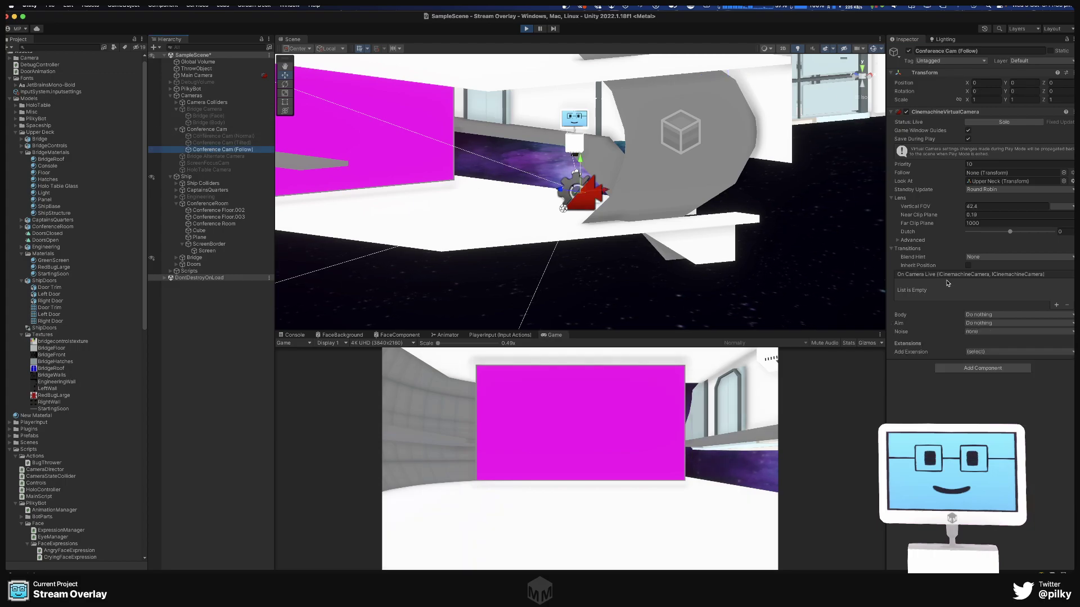
pyautogui.click(979, 323)
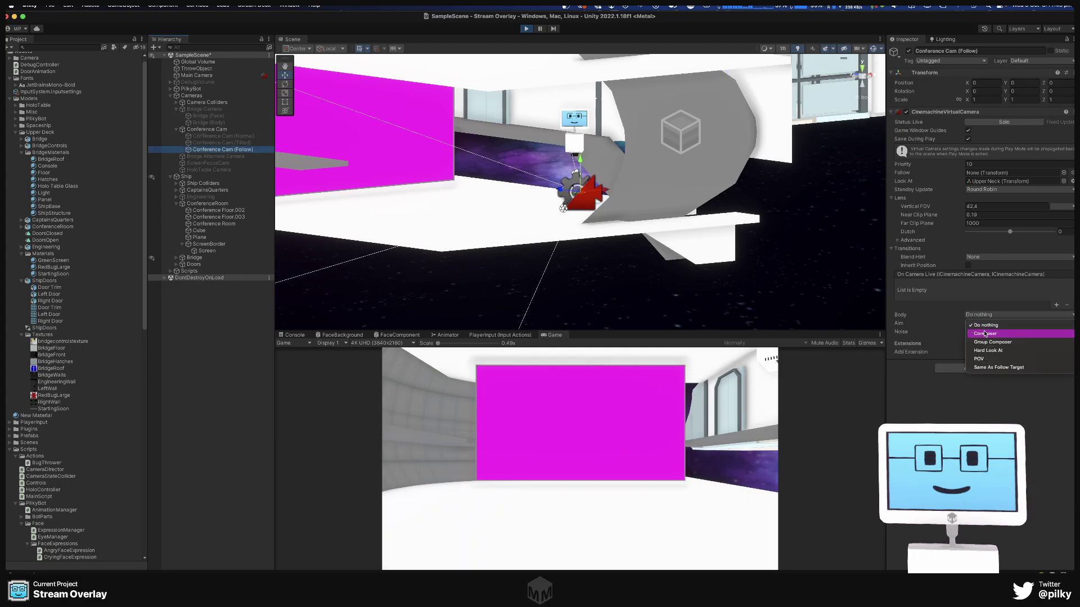
pyautogui.click(982, 331)
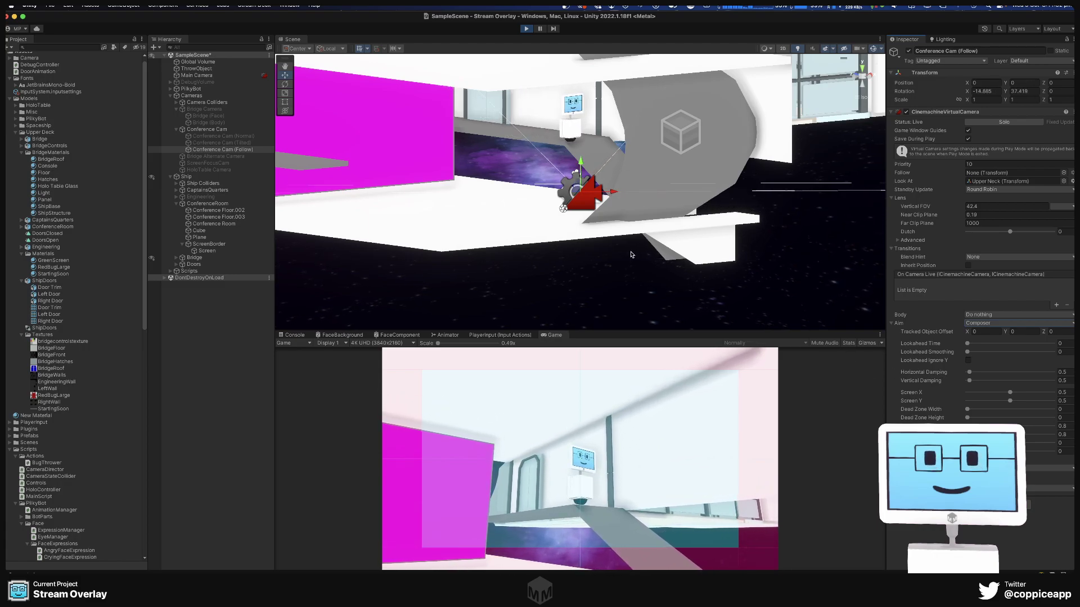
# - Re-enable Conference Cam (Tilted) and Conference Cam (Normal) so they blend with Conference Cam (Follow) again
pyautogui.click(223, 143)
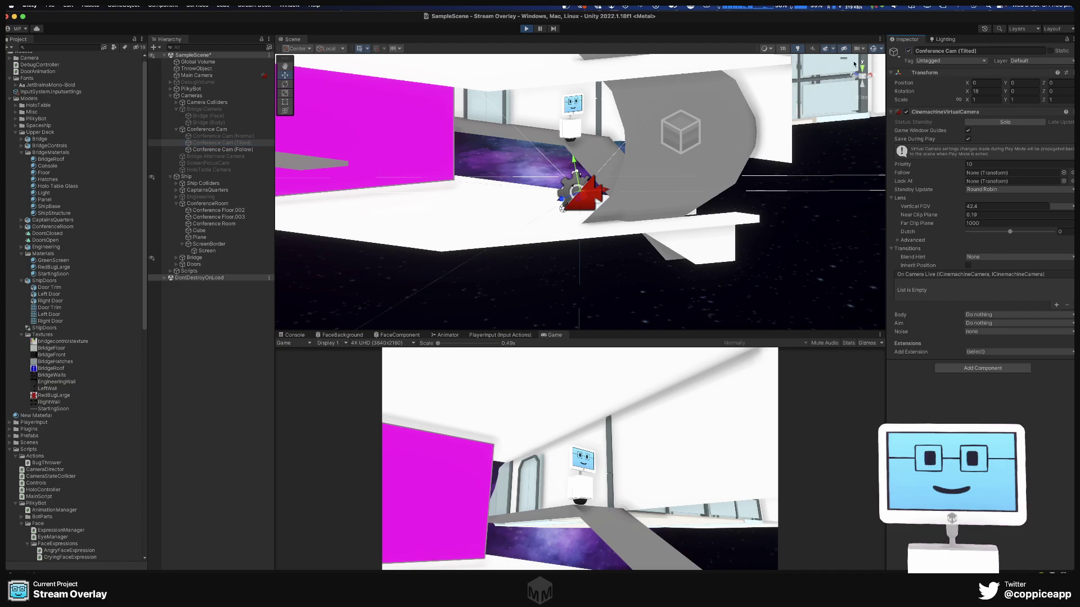
pyautogui.click(249, 136)
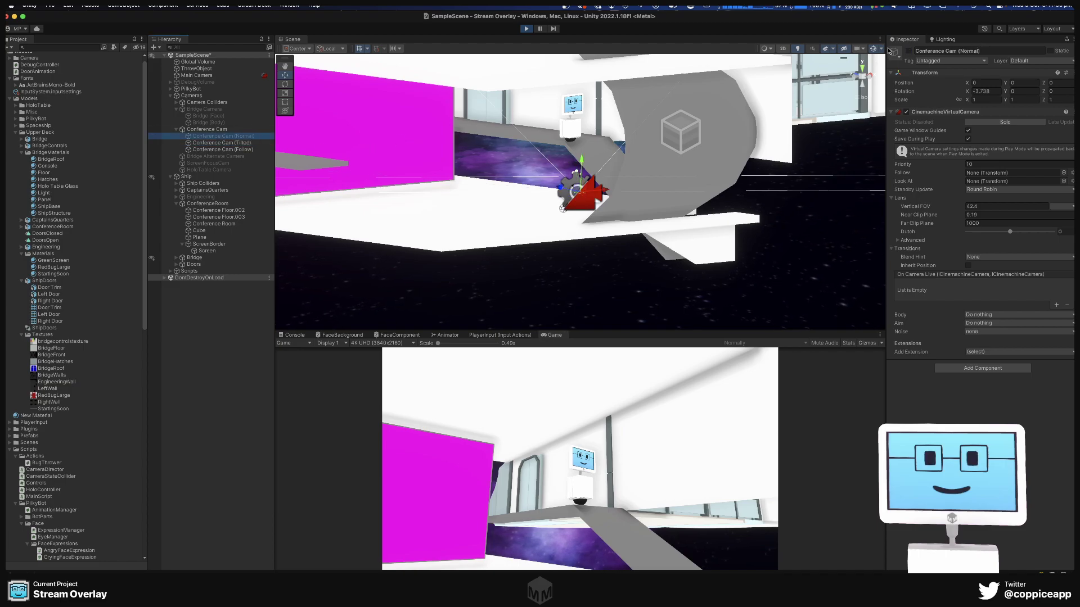
pyautogui.click(909, 51)
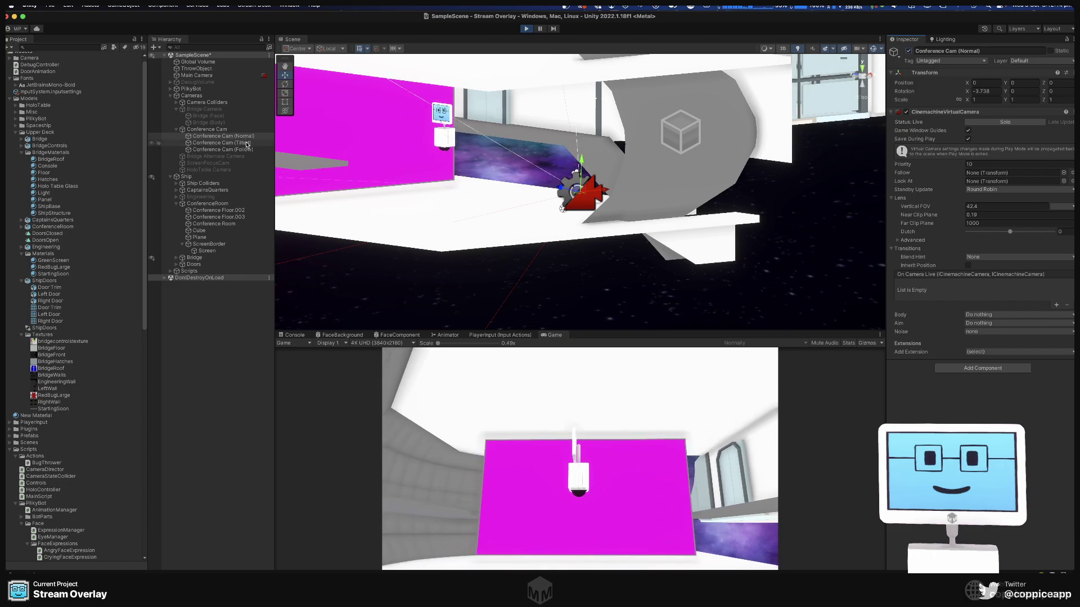
# - Enlarge the Composer dead zone of Conference Cam (Follow) to 0.719 in width and height, and its soft zone to 0.82 by 0.839
pyautogui.click(248, 150)
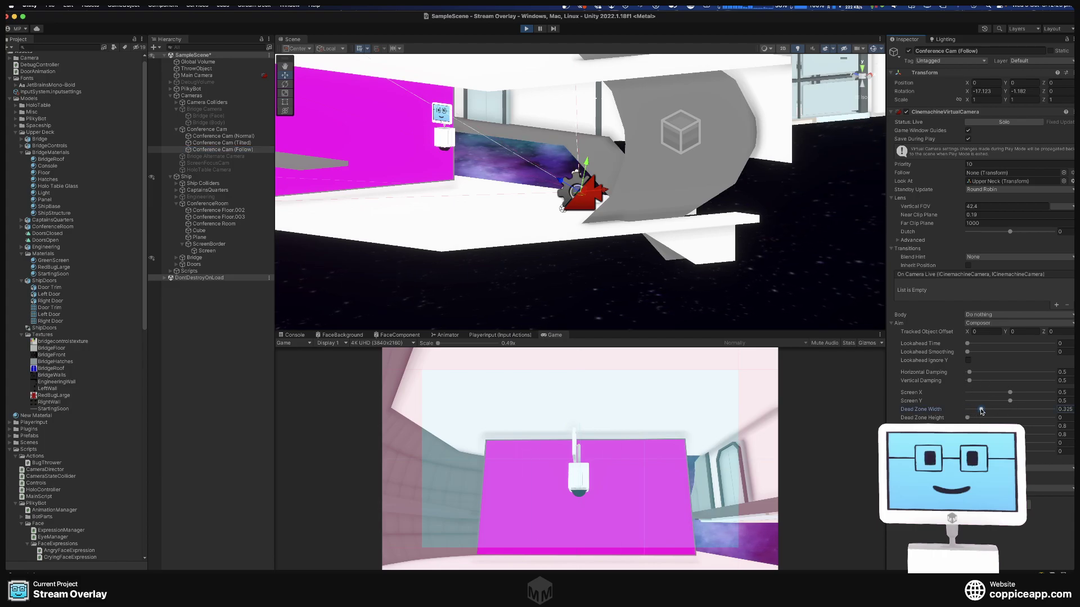
pyautogui.moveTo(968, 421); pyautogui.dragTo(997, 412)
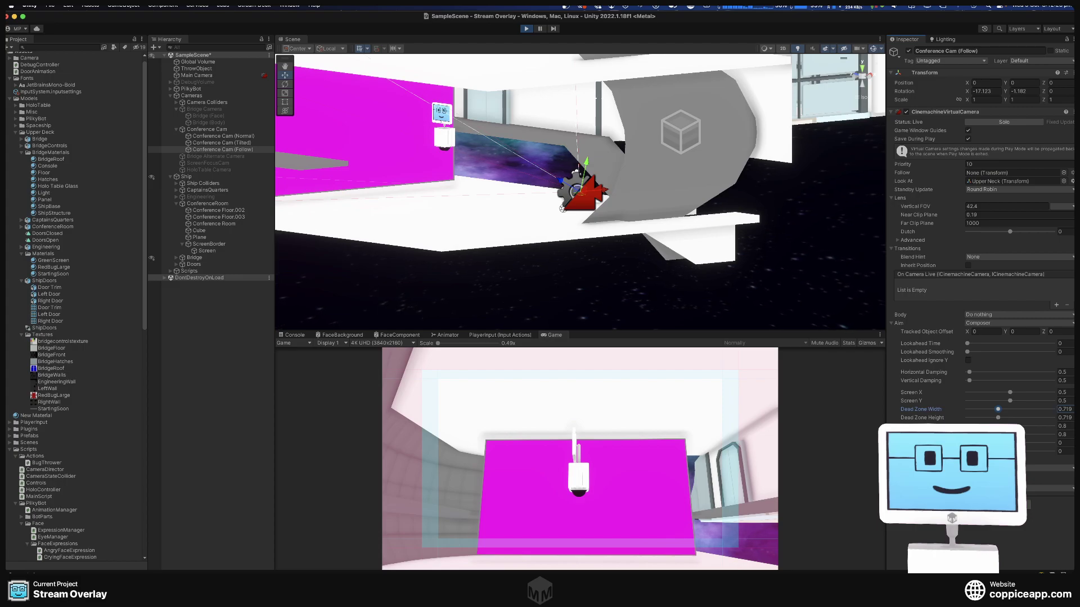
pyautogui.moveTo(1001, 434); pyautogui.dragTo(1005, 426)
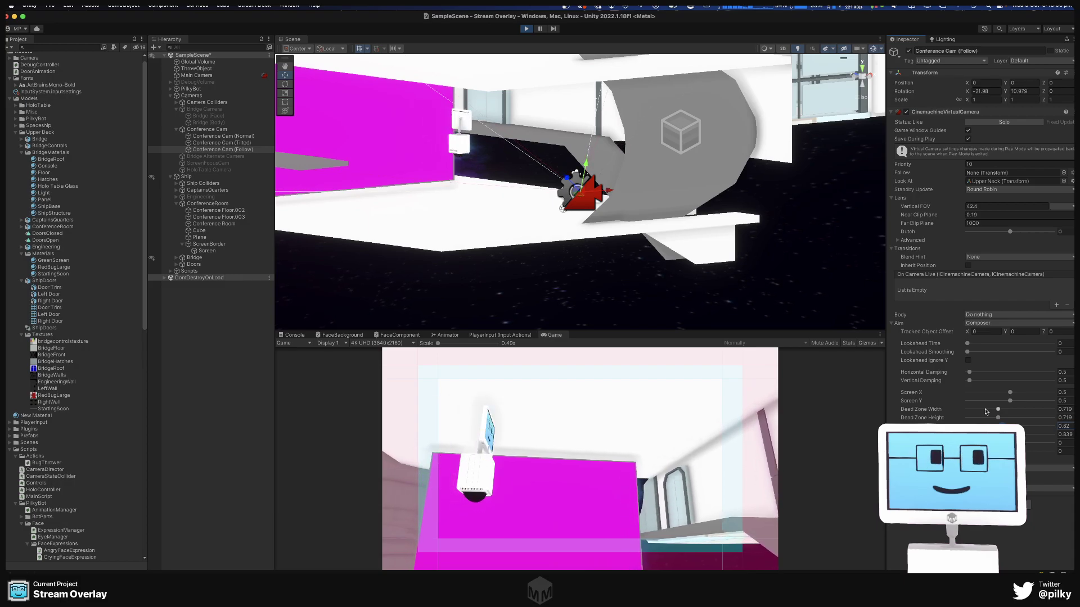
# - Set the Conference Cam (Follow) weight on the parent Conference Cam to 0.2, trying 0 first, and stop Play mode
pyautogui.click(200, 130)
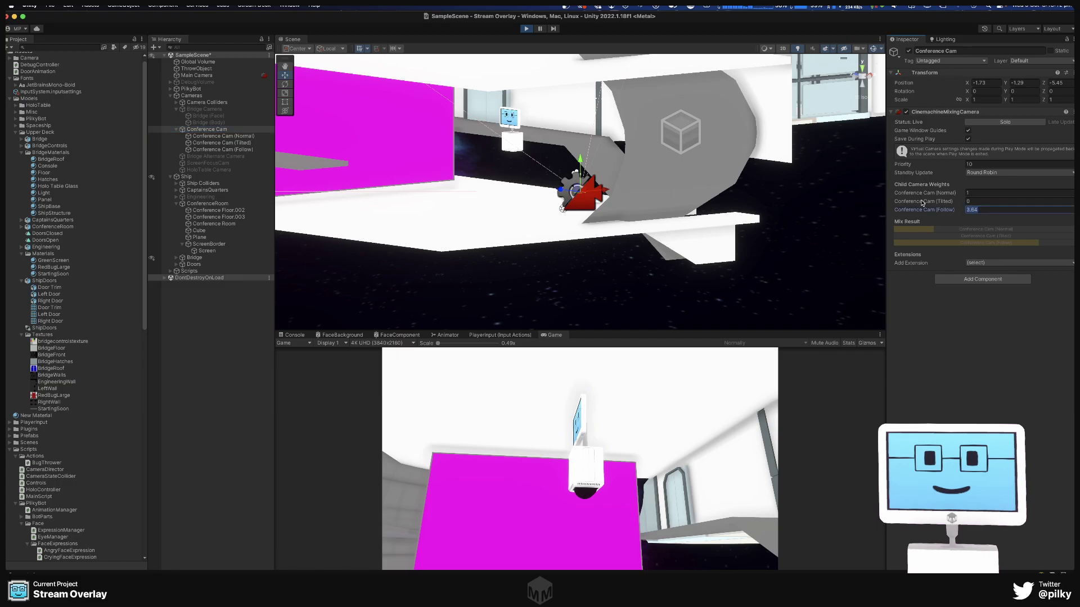
pyautogui.write('0')
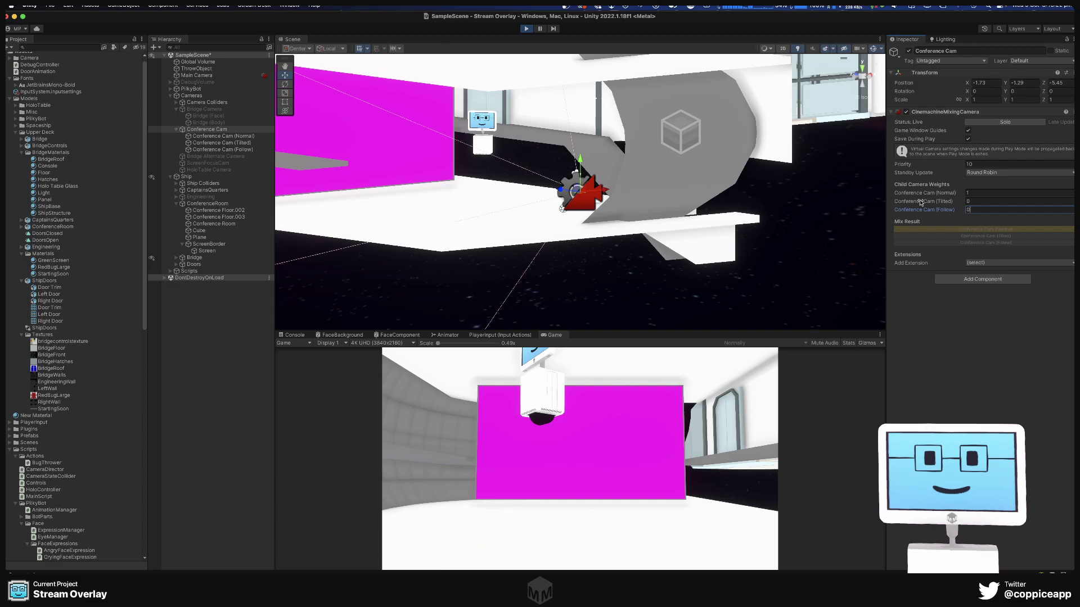
pyautogui.write('.2')
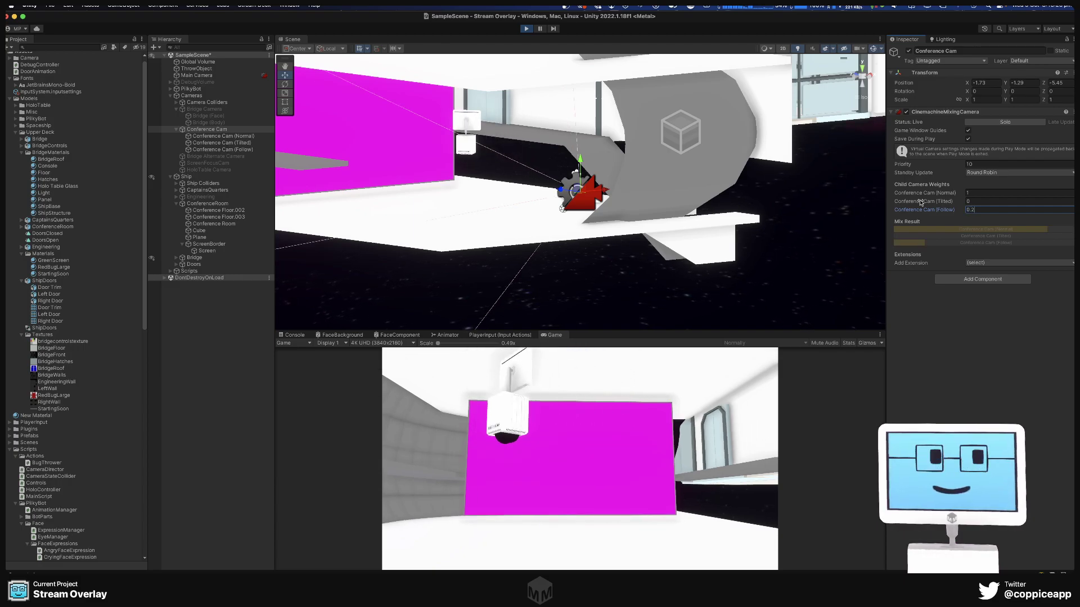
pyautogui.click(527, 29)
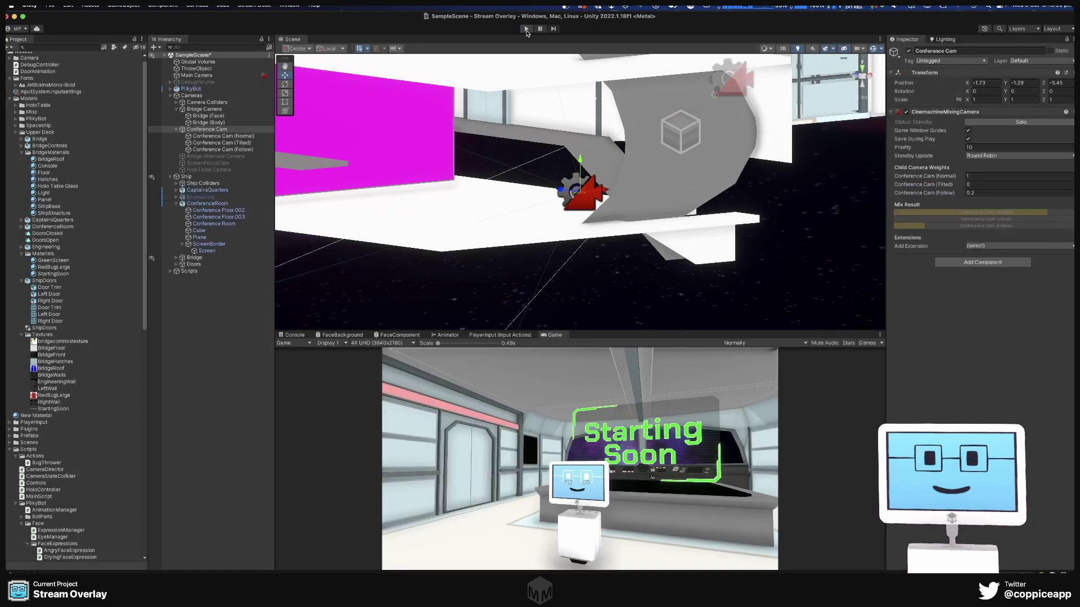
# - Select the ConferenceRoom model in the Unity scene, then switch to Blender with ConferenceRoom.blend and move its window to fill the screen
pyautogui.scroll(-5, 458, 122)
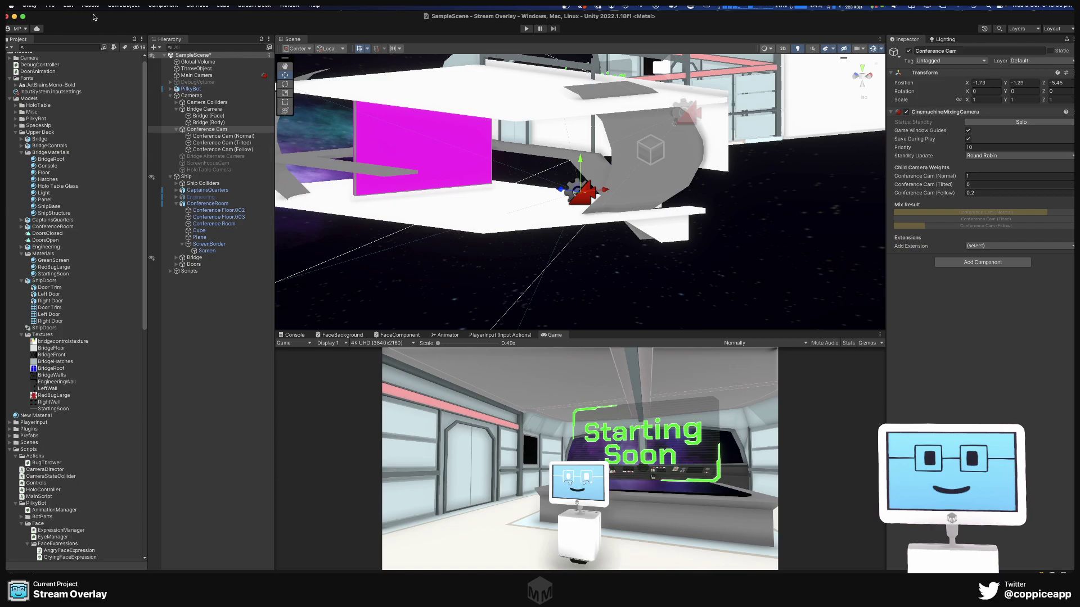
pyautogui.press('r')
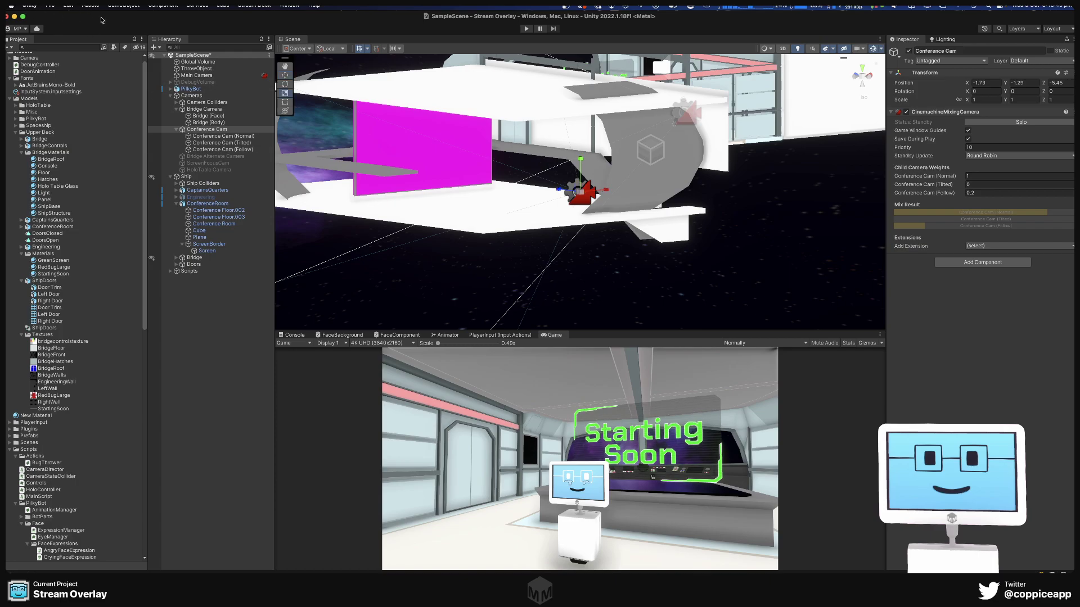
pyautogui.click(451, 109)
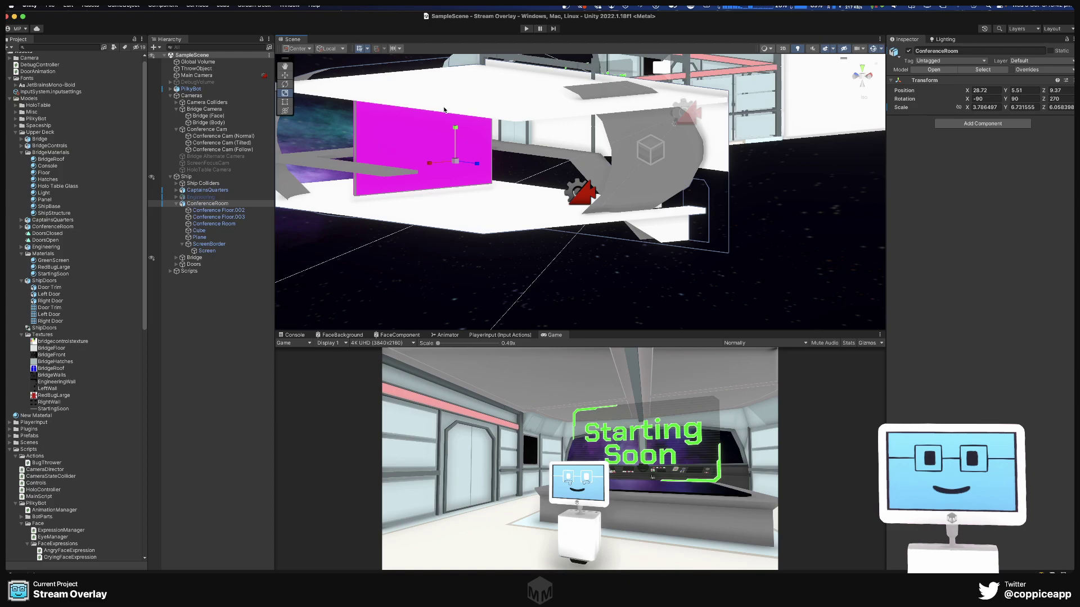
pyautogui.press('super+h')
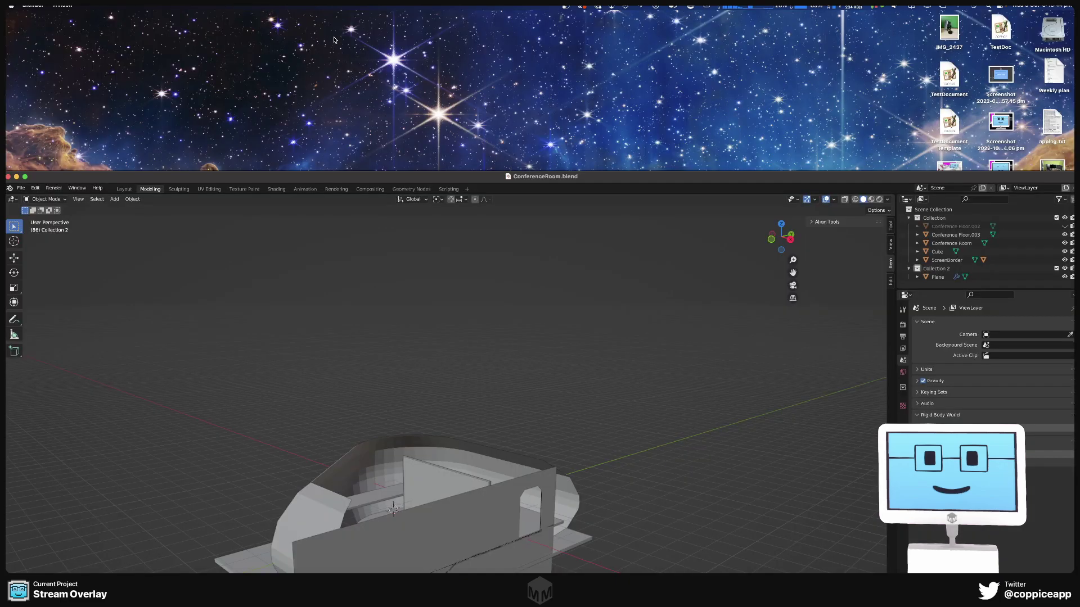
pyautogui.moveTo(368, 170); pyautogui.dragTo(370, 9)
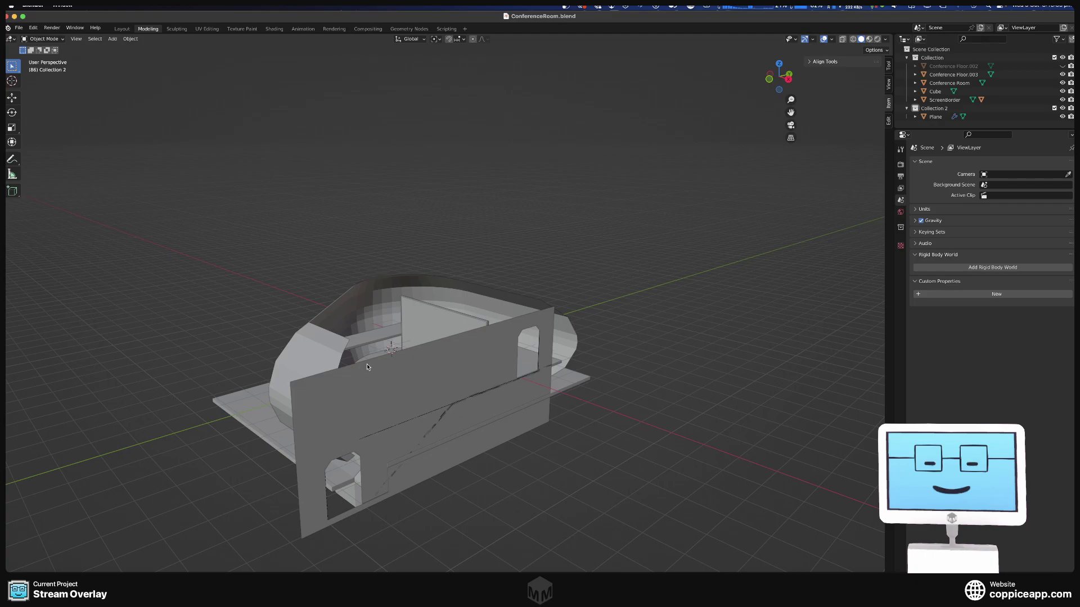
# - Enter Edit Mode on the flat Conference Room wall with the doorways and select its linked geometry
pyautogui.moveTo(277, 295); pyautogui.dragTo(464, 314, button='middle')
pyautogui.click(464, 314)
pyautogui.press('Tab')
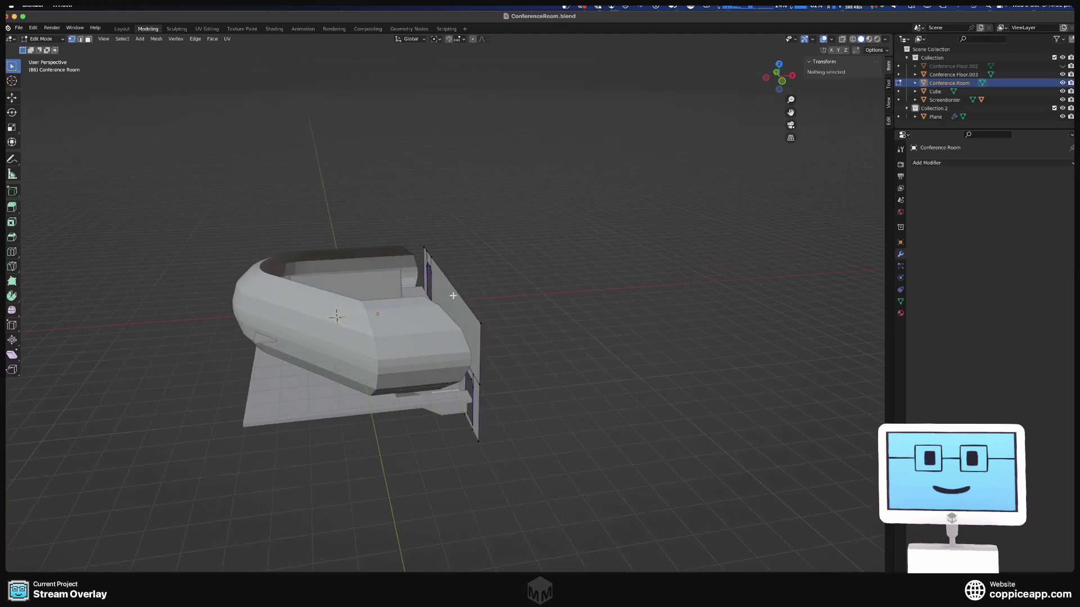
pyautogui.press('l')
pyautogui.moveTo(543, 260)
pyautogui.mouseDown(button='middle')
pyautogui.moveTo(530, 246)
pyautogui.moveTo(545, 241)
pyautogui.moveTo(533, 250)
pyautogui.mouseUp(button='middle')
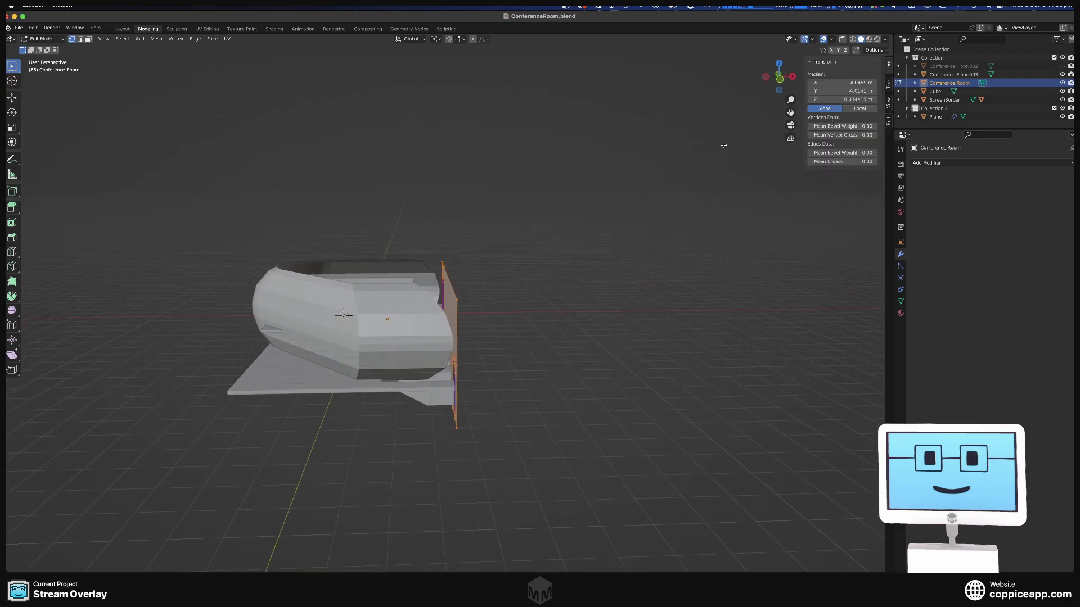
pyautogui.moveTo(531, 213); pyautogui.dragTo(544, 233, button='middle')
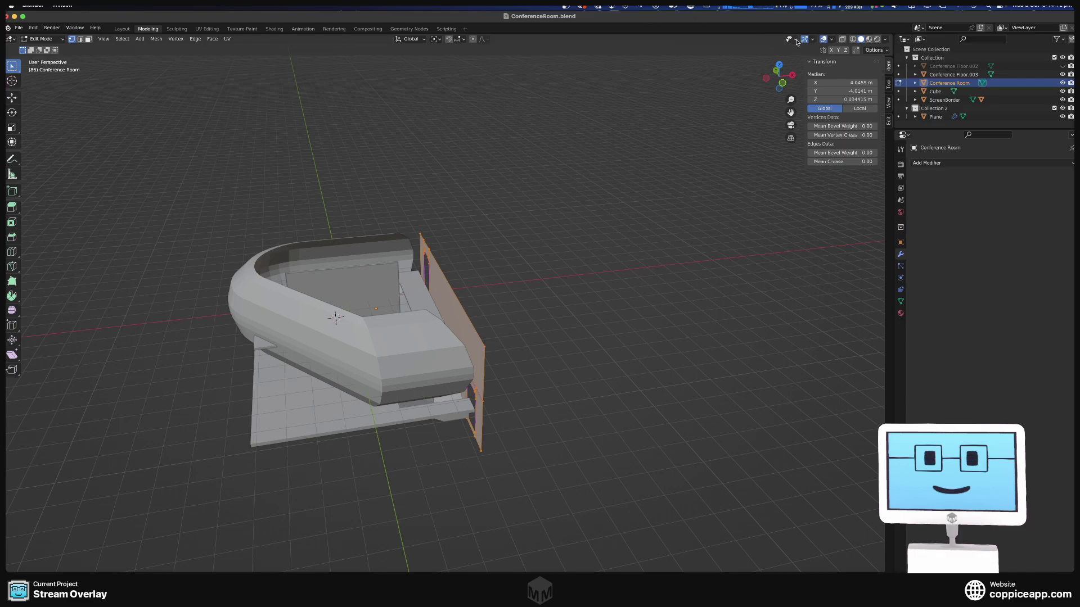
# - Display face normals in the viewport overlays and adjust the length of their lines
pyautogui.click(831, 39)
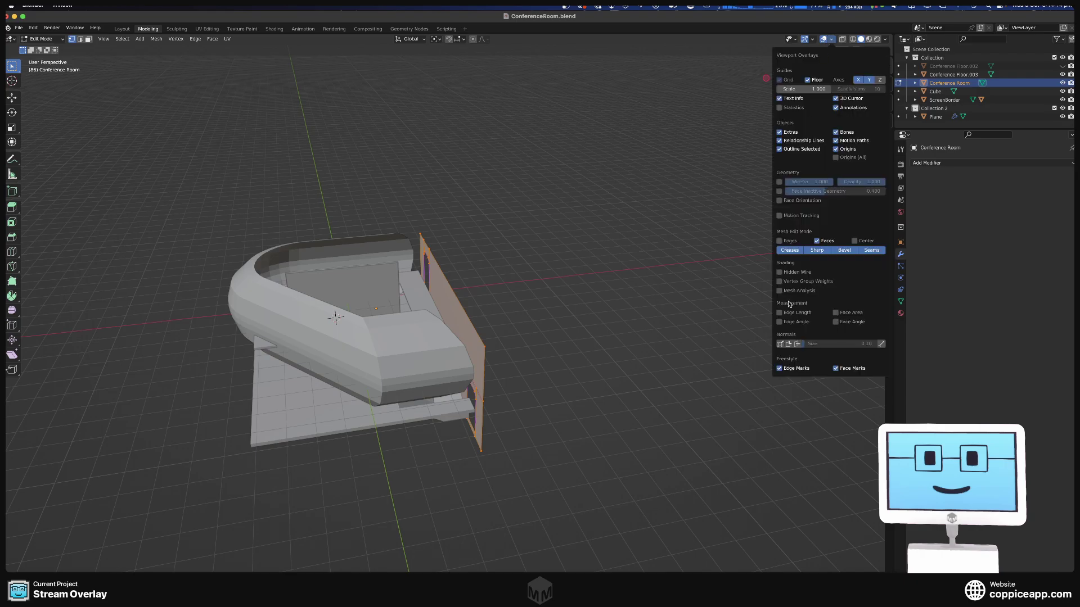
pyautogui.click(797, 344)
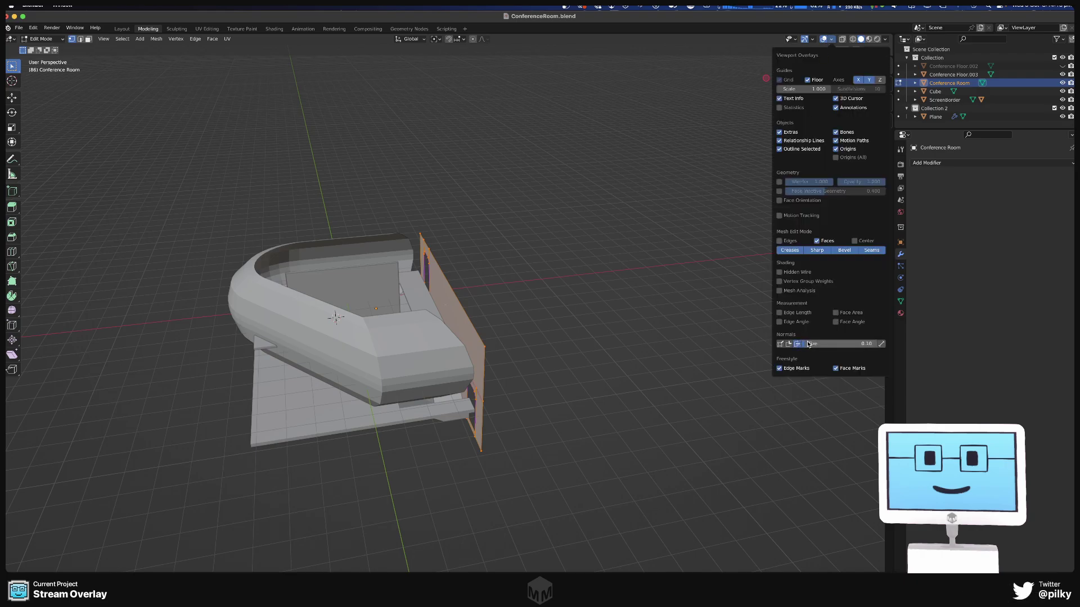
pyautogui.moveTo(809, 344); pyautogui.dragTo(827, 344)
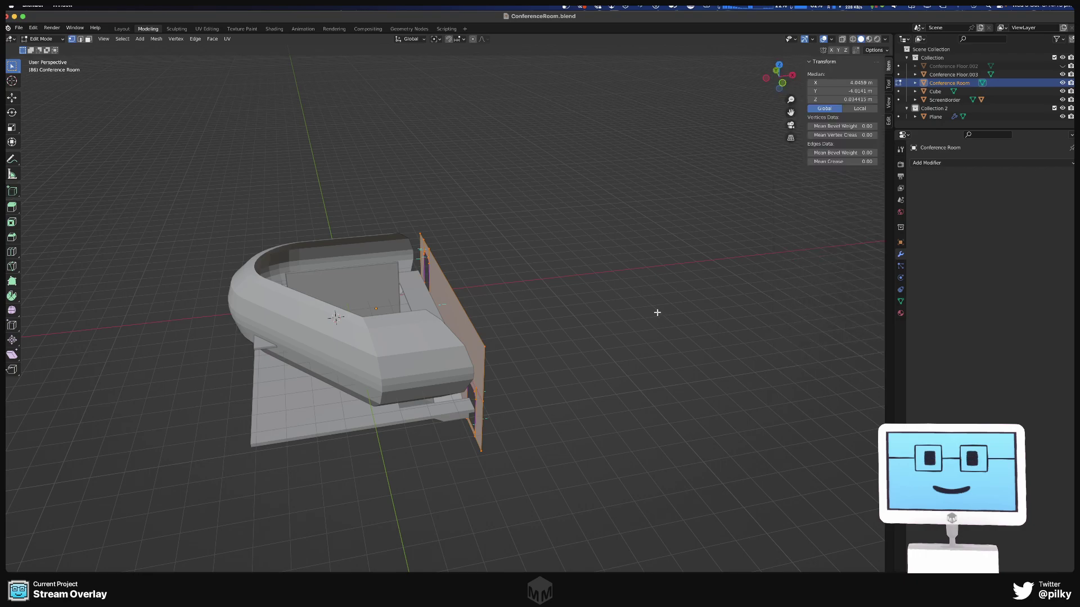
# - Recalculate the normals of the selected wall geometry to the inside
pyautogui.scroll(10, 656, 311)
pyautogui.hscroll(2, 645, 286)
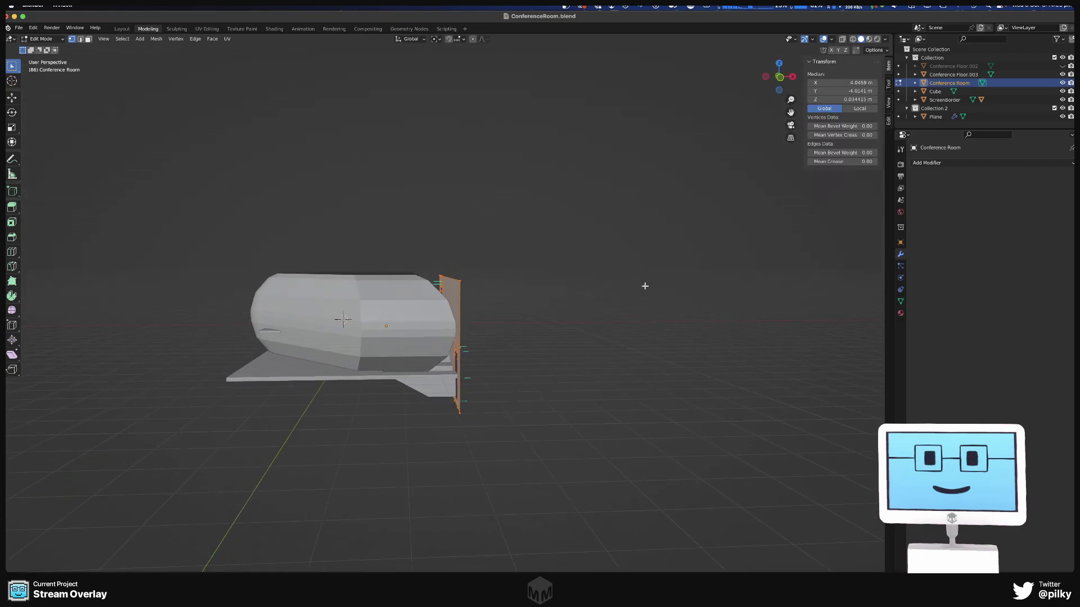
pyautogui.press('super+n')
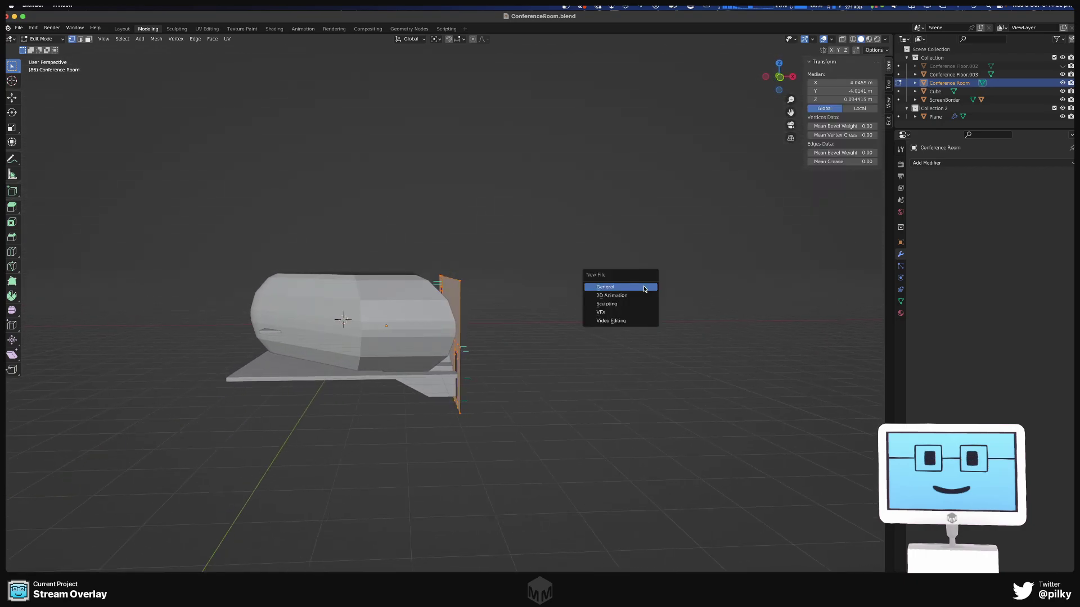
pyautogui.press('Escape')
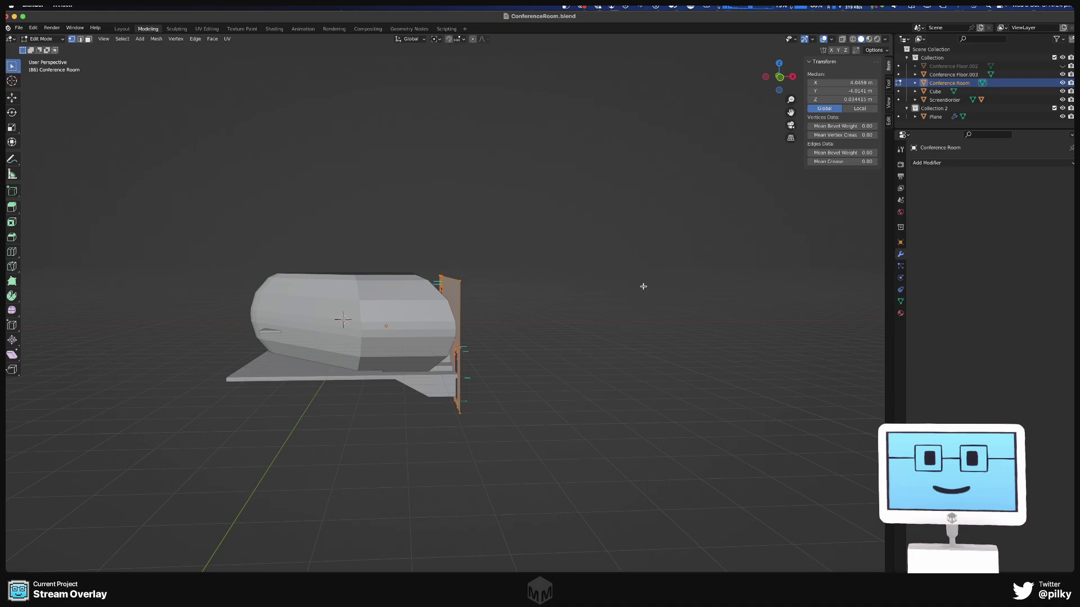
pyautogui.hotkey('ctrl', 'shift', 'n')
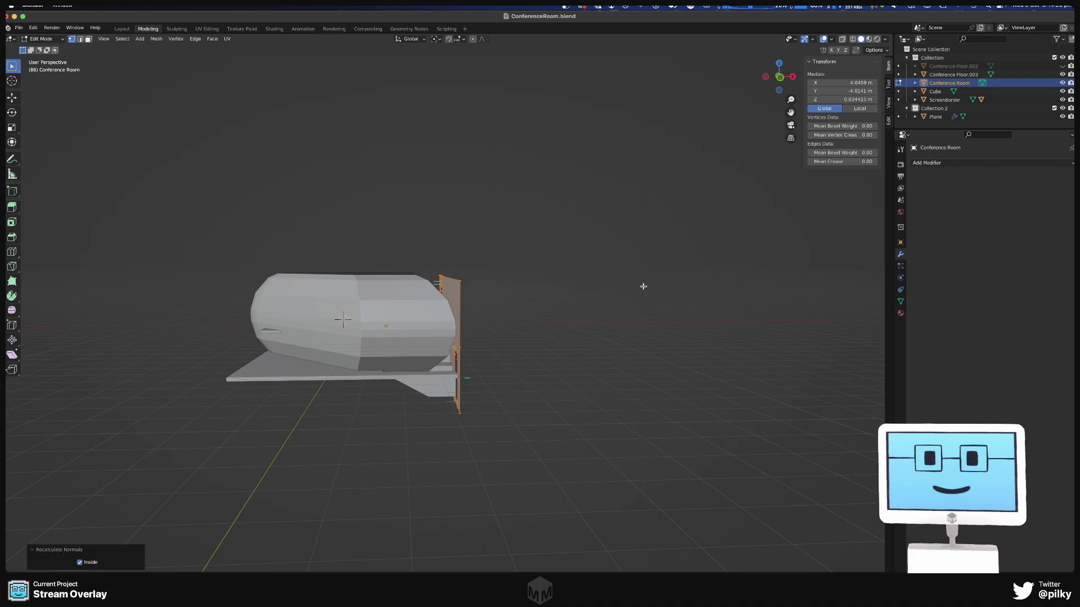
# - Select only the narrow lower face at the wall's end beside the doorway and recalculate its normals with Inside off
pyautogui.moveTo(644, 286); pyautogui.dragTo(523, 330, button='middle')
pyautogui.scroll(4, 523, 330)
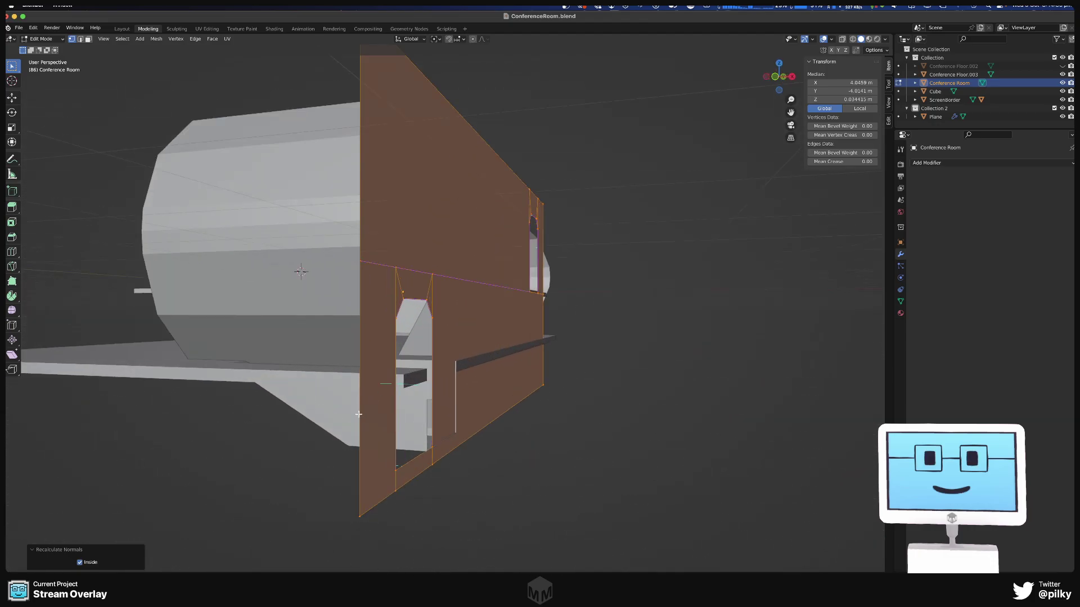
pyautogui.hotkey('alt', 'a')
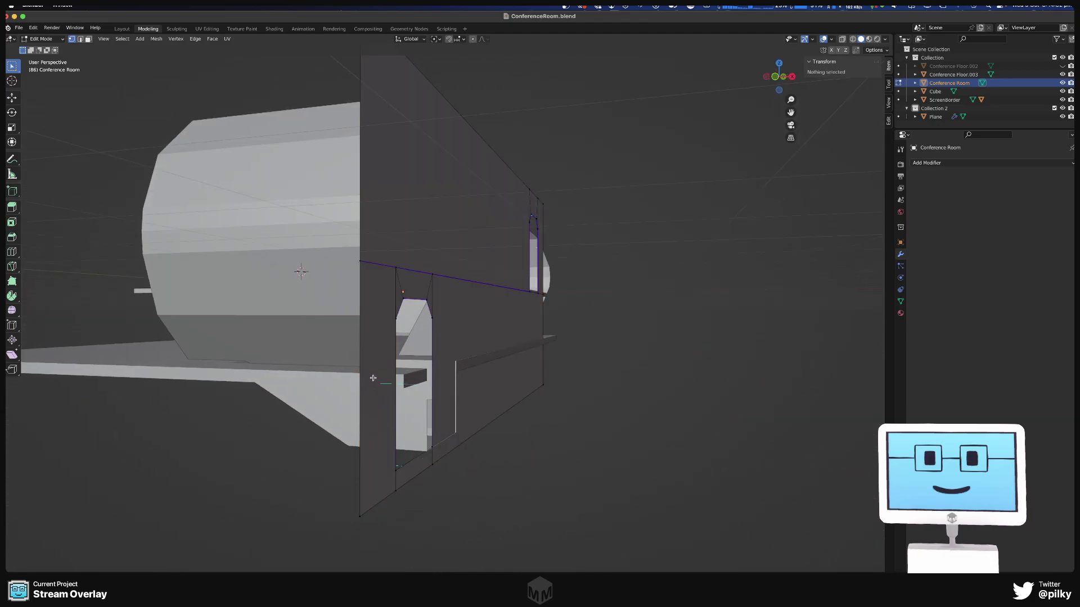
pyautogui.click(377, 385)
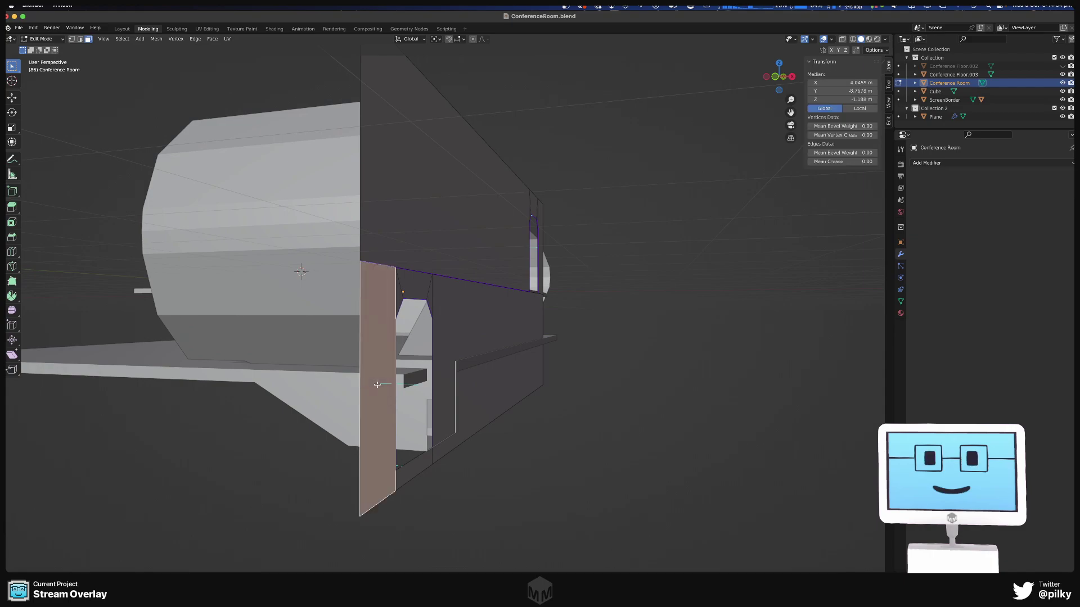
pyautogui.hotkey('ctrl', 'shift', 'n')
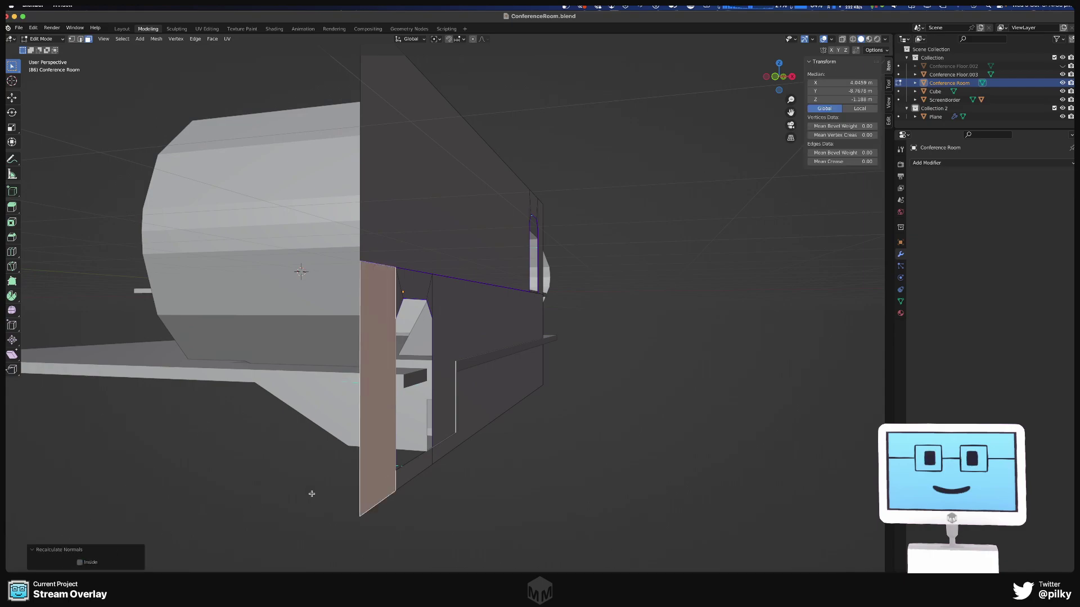
# - Examine the conference room from inside and outside, checking how the curved hull, floor and screen meet the doorway wall
pyautogui.moveTo(556, 395); pyautogui.dragTo(622, 399, button='middle')
pyautogui.click(548, 380)
pyautogui.moveTo(548, 378); pyautogui.dragTo(632, 362, button='middle')
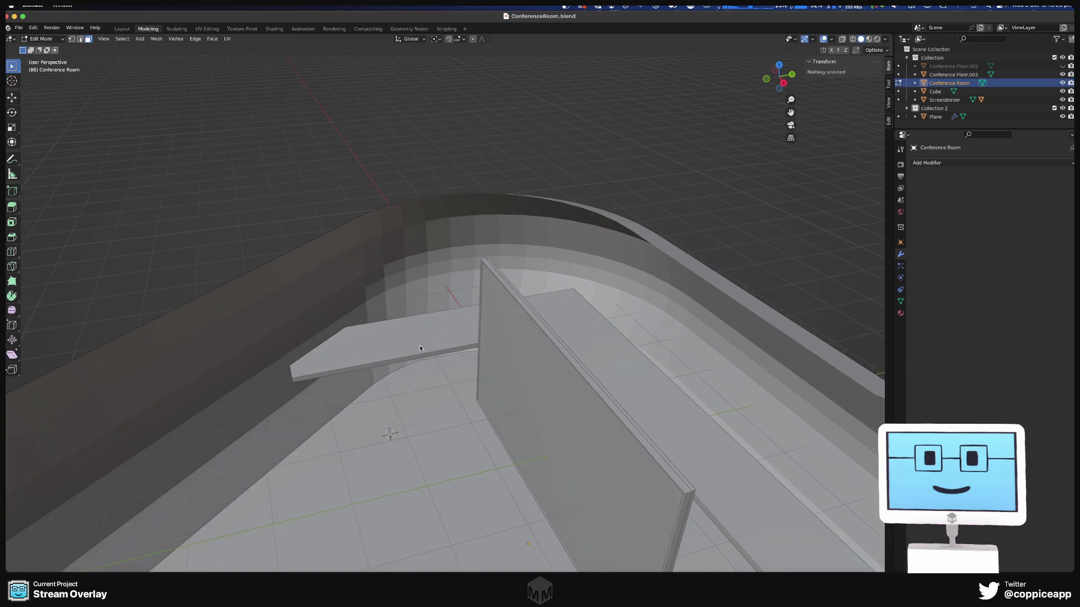
pyautogui.moveTo(420, 348); pyautogui.dragTo(450, 347, button='middle')
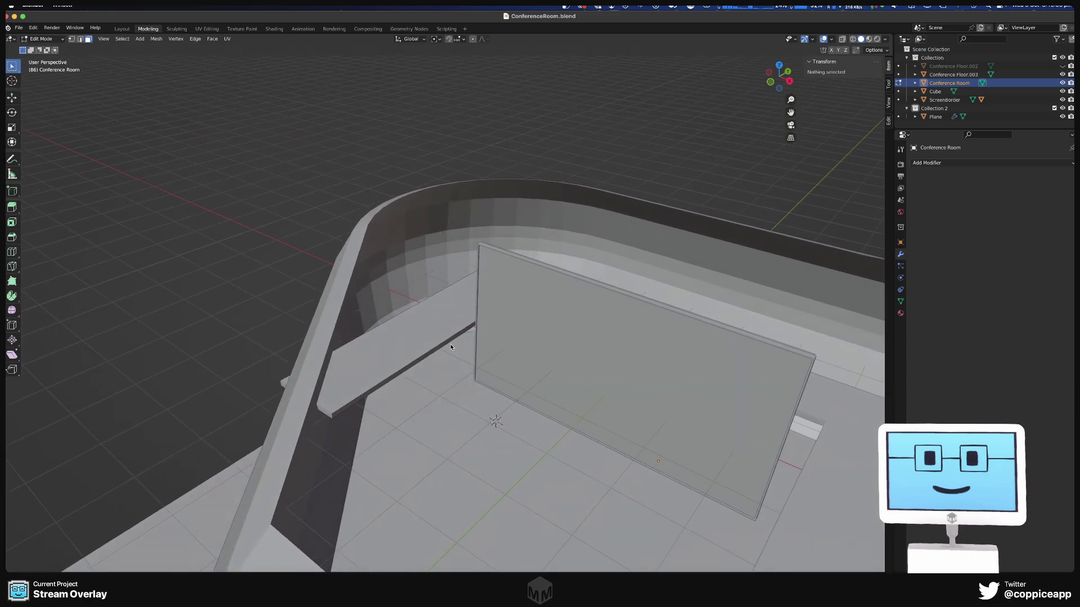
pyautogui.press('Tab')
pyautogui.moveTo(513, 434); pyautogui.dragTo(100, 393, button='middle')
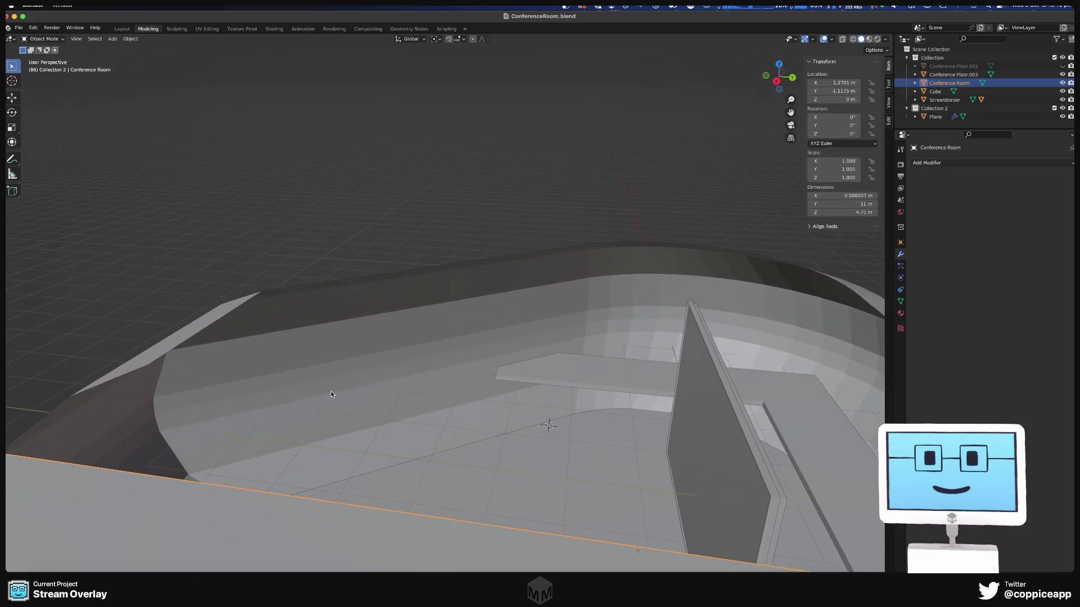
pyautogui.moveTo(331, 391); pyautogui.dragTo(281, 395, button='middle')
pyautogui.press('Tab')
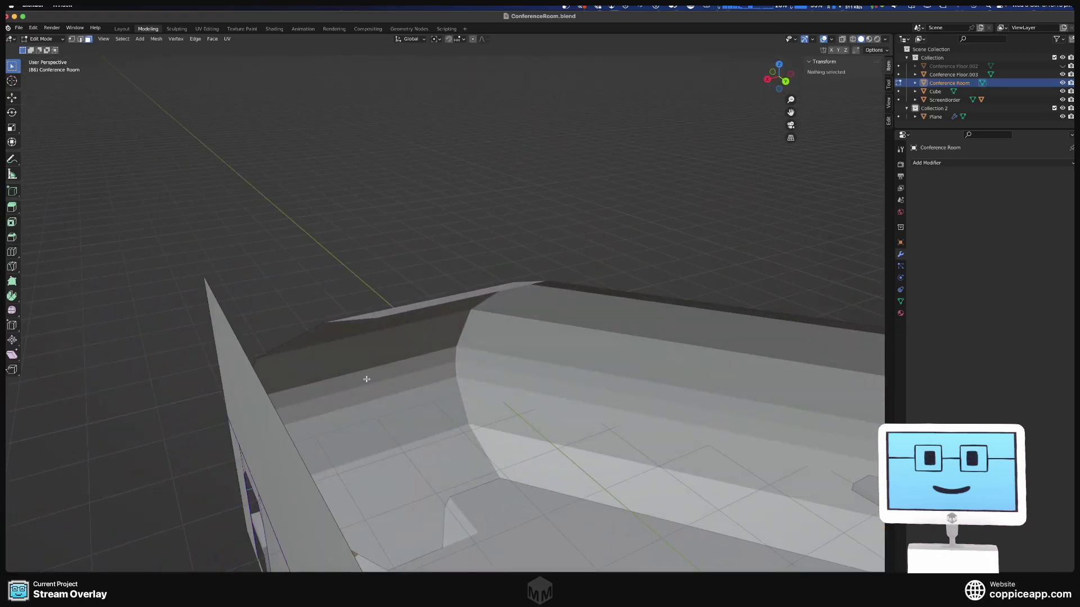
pyautogui.moveTo(367, 379); pyautogui.dragTo(509, 450, button='middle')
pyautogui.moveTo(446, 260); pyautogui.dragTo(413, 217, button='middle')
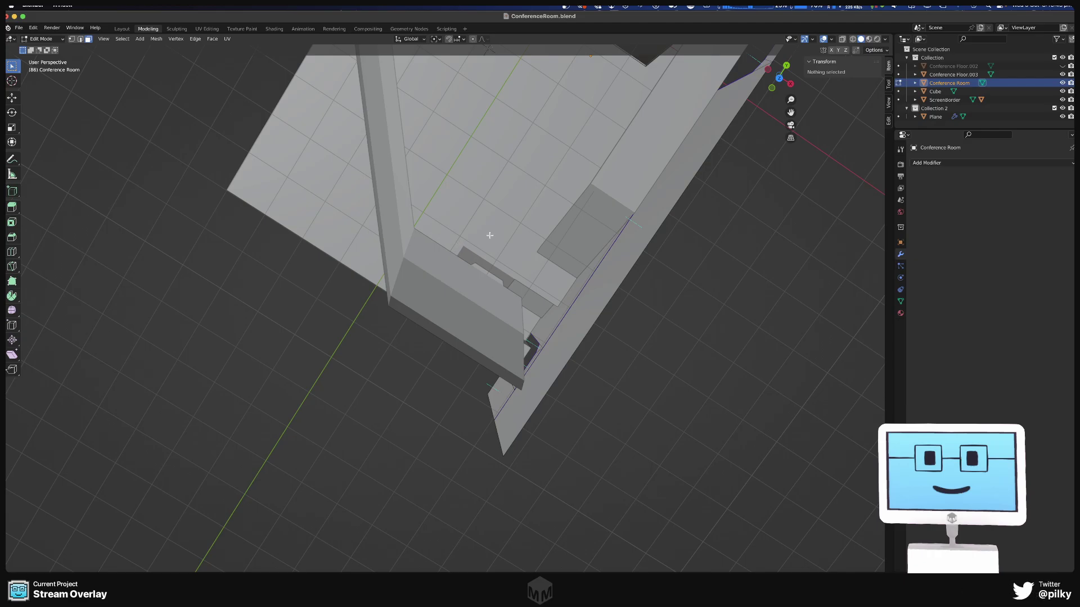
pyautogui.moveTo(489, 235); pyautogui.dragTo(248, 247, button='middle')
pyautogui.moveTo(553, 320); pyautogui.dragTo(465, 292, button='middle')
pyautogui.press('Tab')
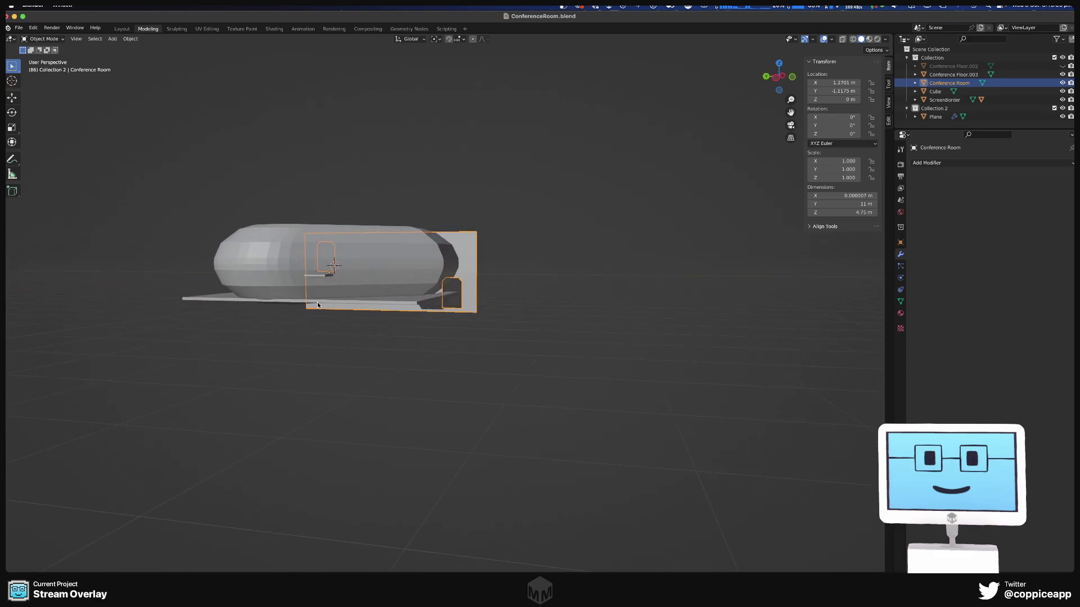
pyautogui.moveTo(479, 292); pyautogui.dragTo(370, 240, button='middle')
pyautogui.moveTo(450, 262); pyautogui.dragTo(431, 273, button='middle')
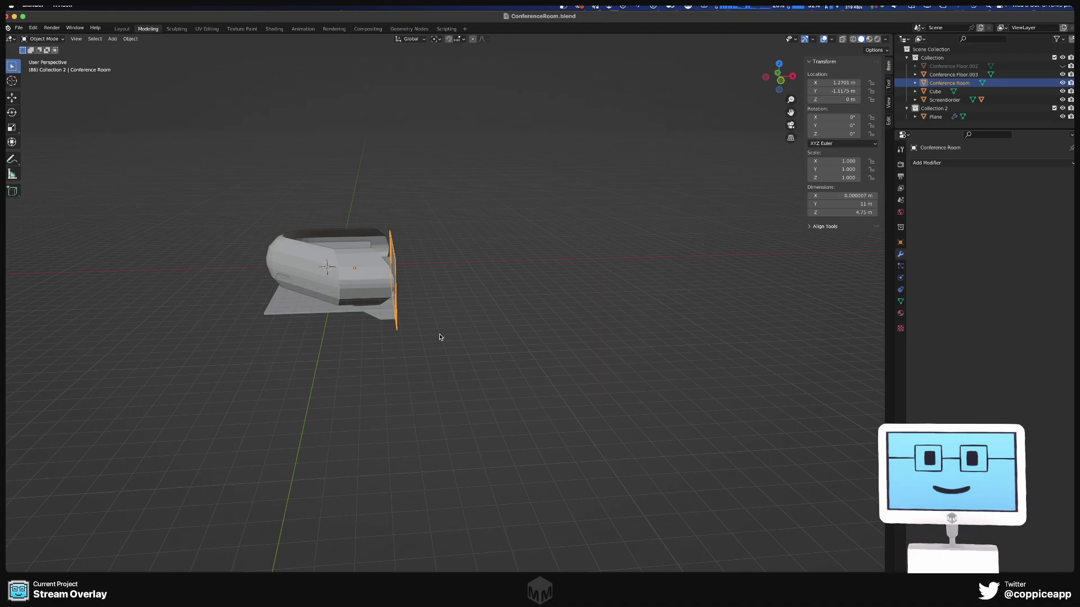
pyautogui.moveTo(380, 263); pyautogui.dragTo(463, 237, button='middle')
pyautogui.scroll(5, 333, 245)
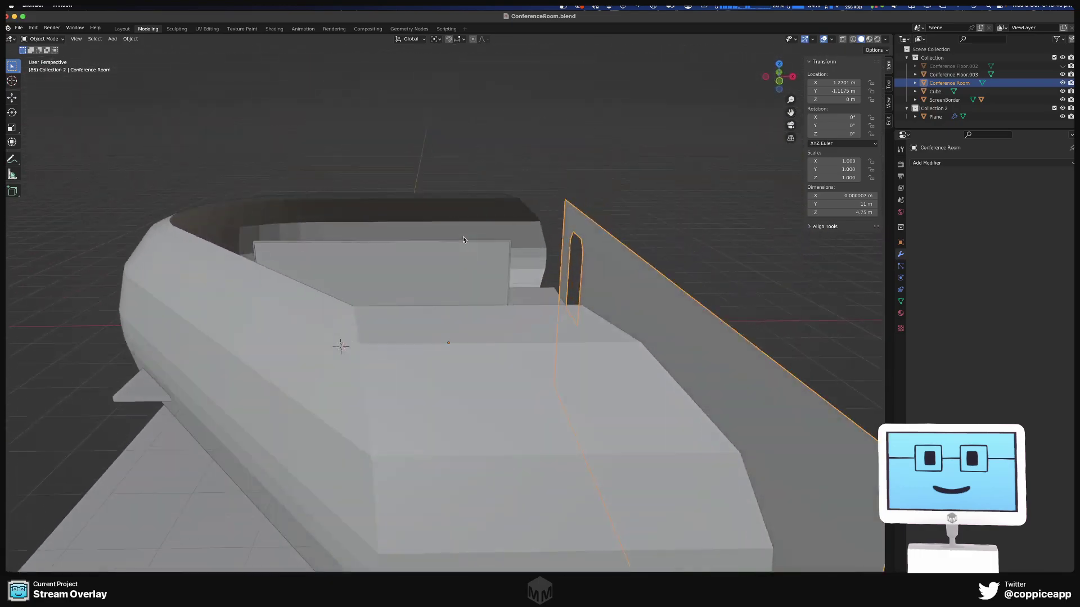
# - Select the open end vertices of the curved Plane hull near the wall and flatten them by scaling to 0 along X
pyautogui.click(519, 369)
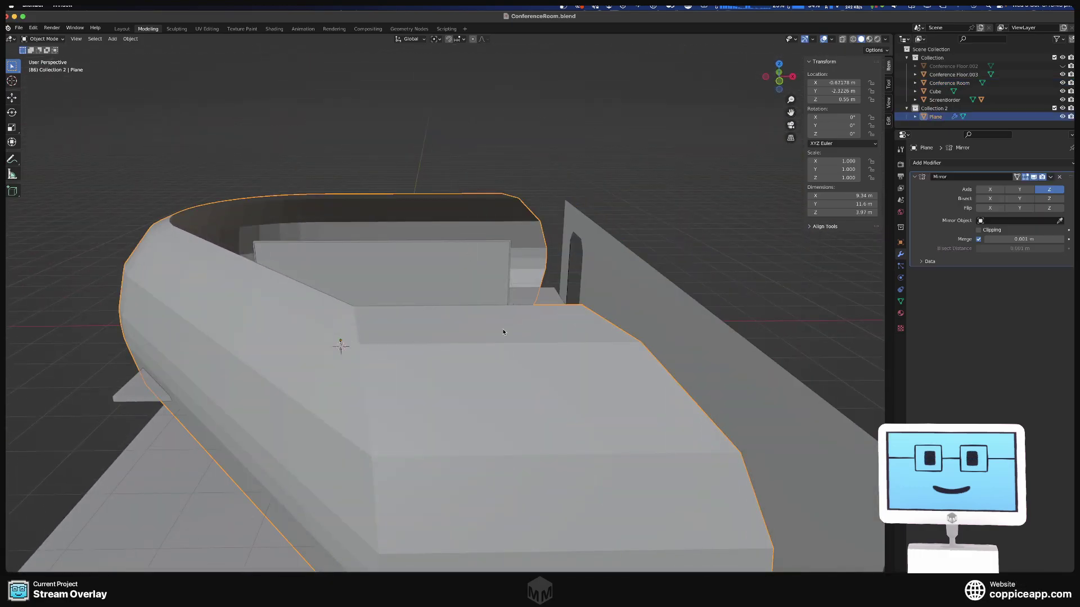
pyautogui.moveTo(503, 330); pyautogui.dragTo(100, 404, button='middle')
pyautogui.press('Tab')
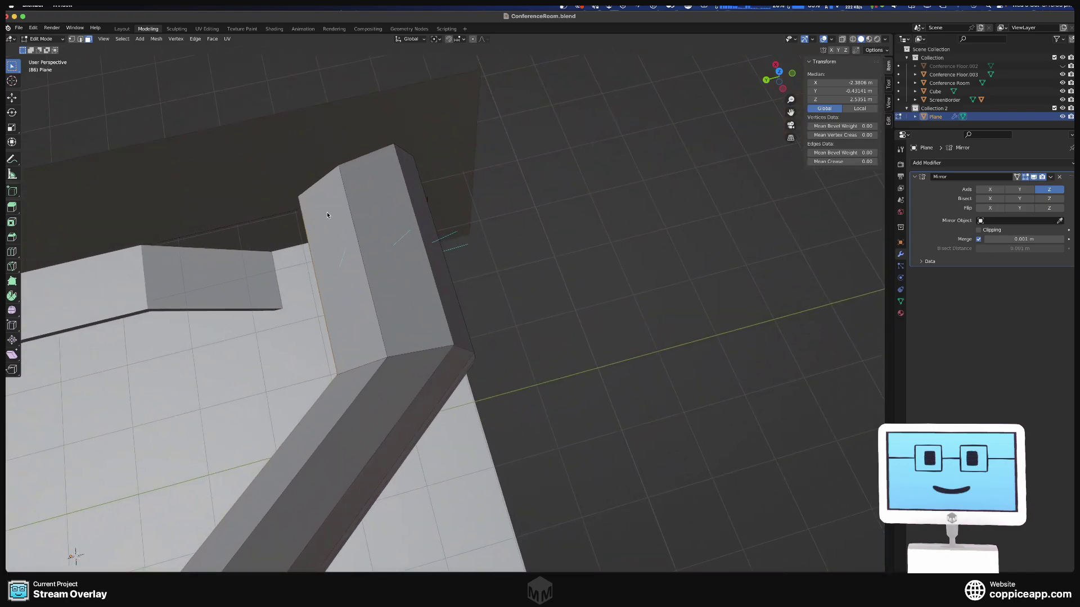
pyautogui.moveTo(370, 238); pyautogui.dragTo(466, 208, button='middle')
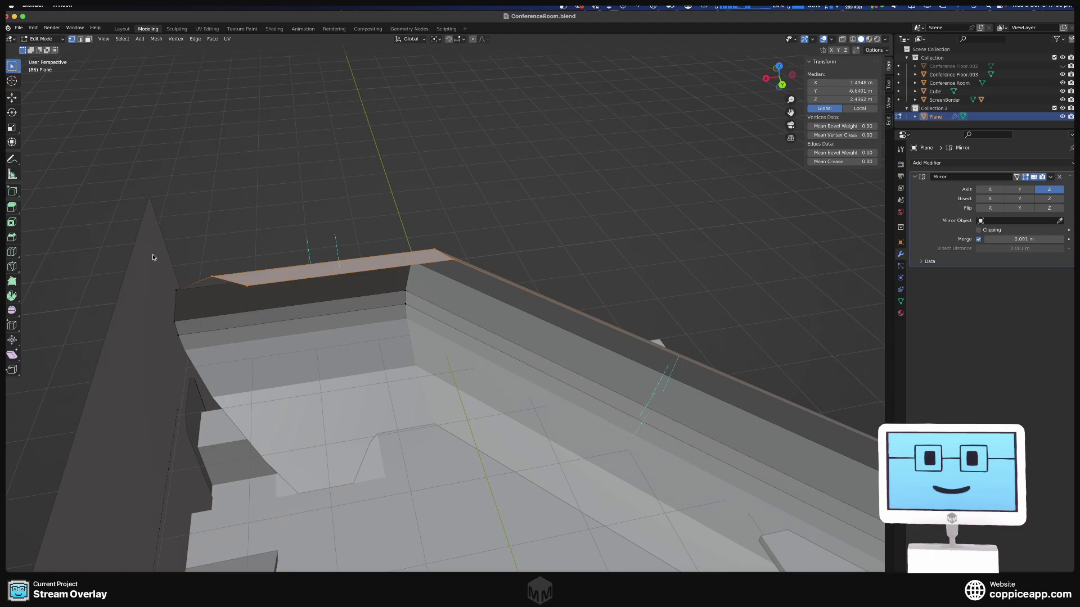
pyautogui.moveTo(153, 257); pyautogui.dragTo(325, 529)
pyautogui.moveTo(342, 492); pyautogui.dragTo(472, 330, button='middle')
pyautogui.scroll(2, 339, 458)
pyautogui.hotkey('alt', 'z')
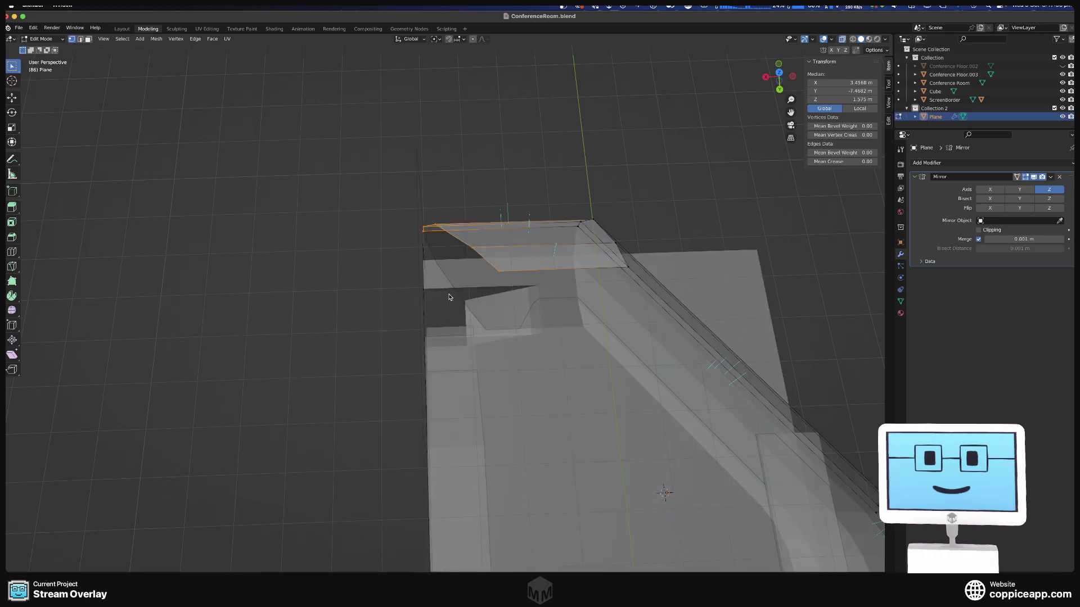
pyautogui.hotkey('alt', 'z')
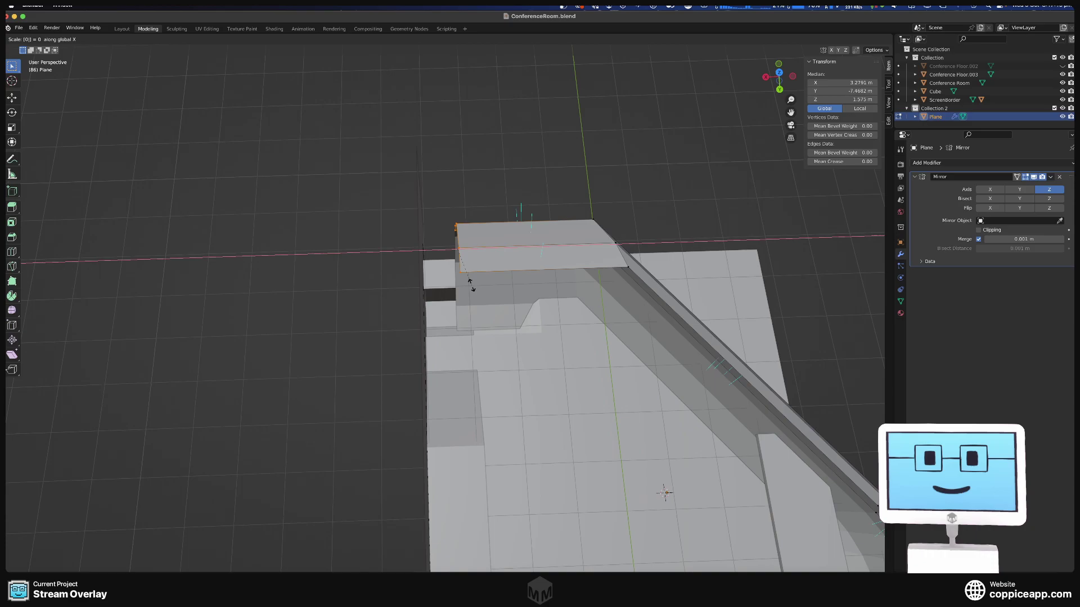
pyautogui.press('Return')
# - Move the flattened hull end 0.76629 m along X to meet the doorway wall, and check the joint from inside the room
pyautogui.moveTo(486, 306)
pyautogui.mouseDown(button='middle')
pyautogui.moveTo(482, 268)
pyautogui.moveTo(478, 276)
pyautogui.moveTo(490, 263)
pyautogui.moveTo(473, 286)
pyautogui.moveTo(483, 286)
pyautogui.mouseUp(button='middle')
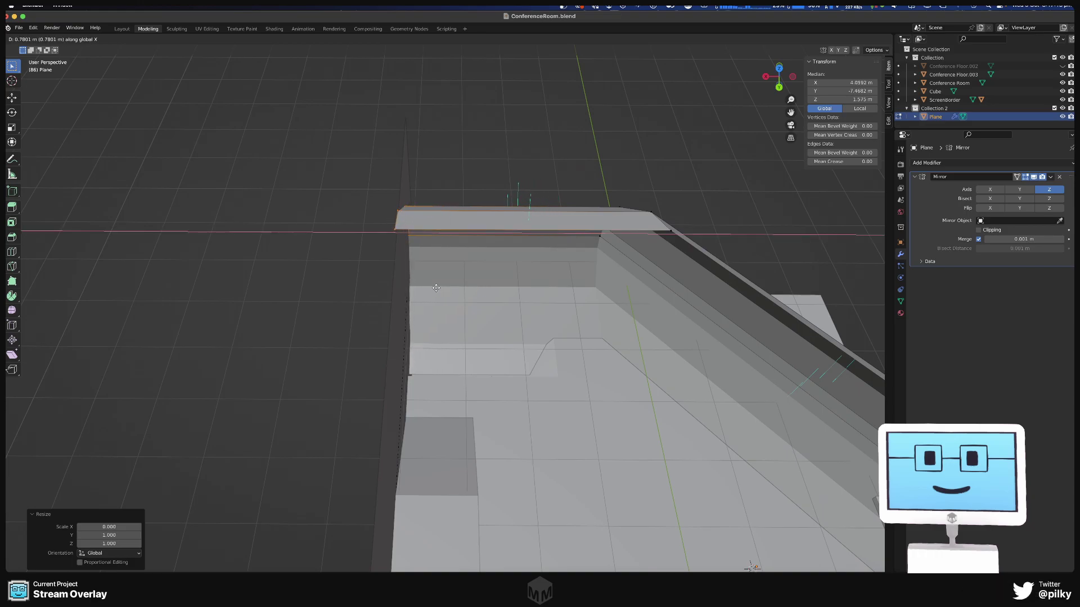
pyautogui.click(437, 288)
pyautogui.moveTo(437, 288); pyautogui.dragTo(884, 220, button='middle')
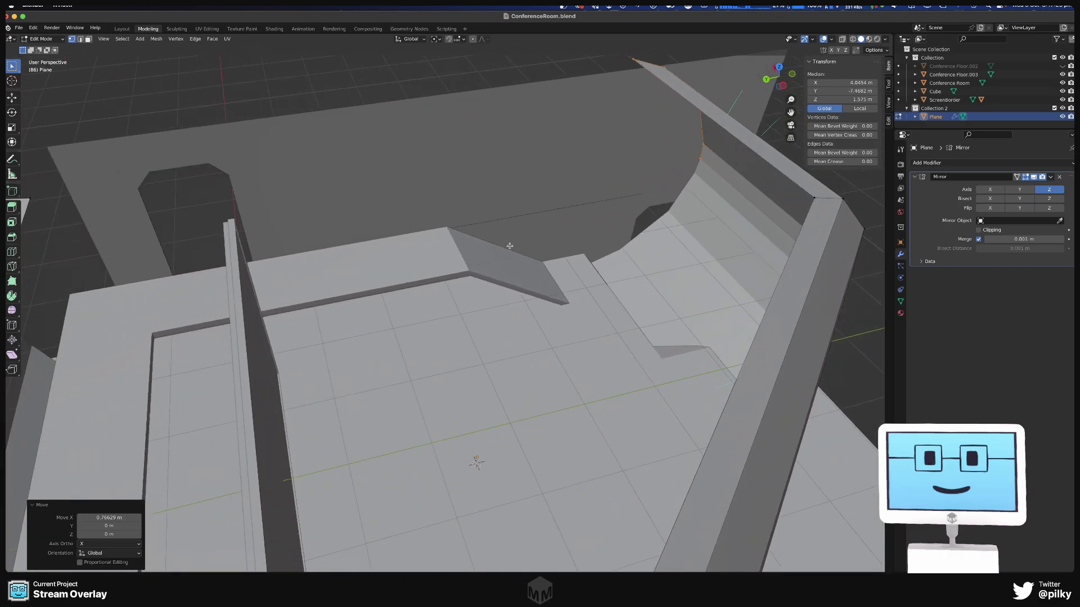
pyautogui.moveTo(510, 246)
pyautogui.mouseDown(button='middle')
pyautogui.moveTo(501, 258)
pyautogui.moveTo(472, 218)
pyautogui.moveTo(446, 263)
pyautogui.moveTo(519, 248)
pyautogui.mouseUp(button='middle')
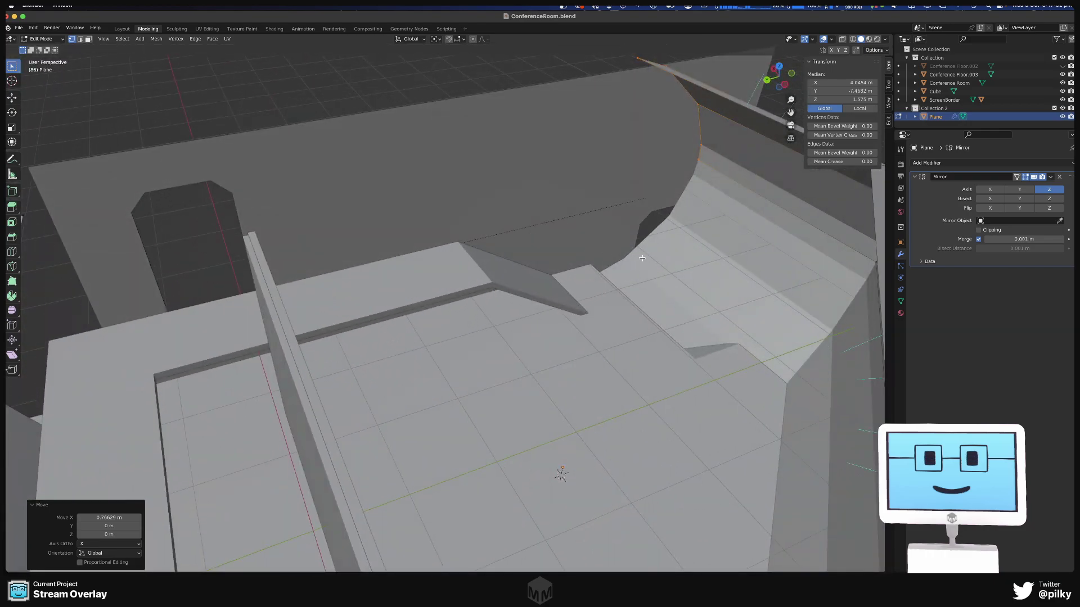
# - Try to flatten the hull's end vertices at the doorway wall by scaling them to 0 along Y
pyautogui.moveTo(653, 272); pyautogui.dragTo(509, 205, button='middle')
pyautogui.moveTo(424, 67); pyautogui.dragTo(524, 314)
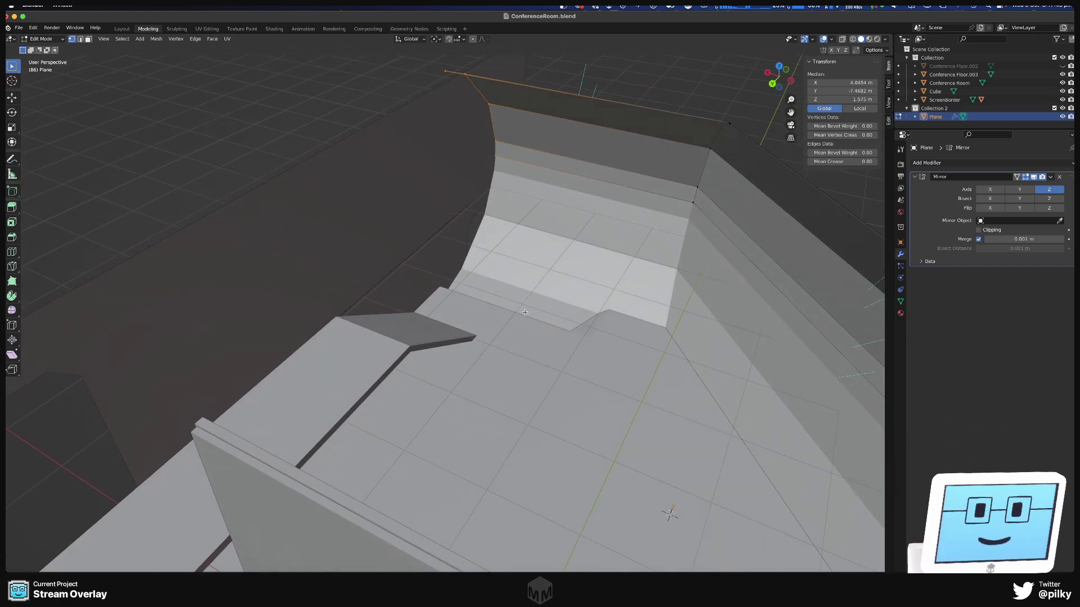
pyautogui.moveTo(525, 313); pyautogui.dragTo(496, 323, button='middle')
pyautogui.press('s')
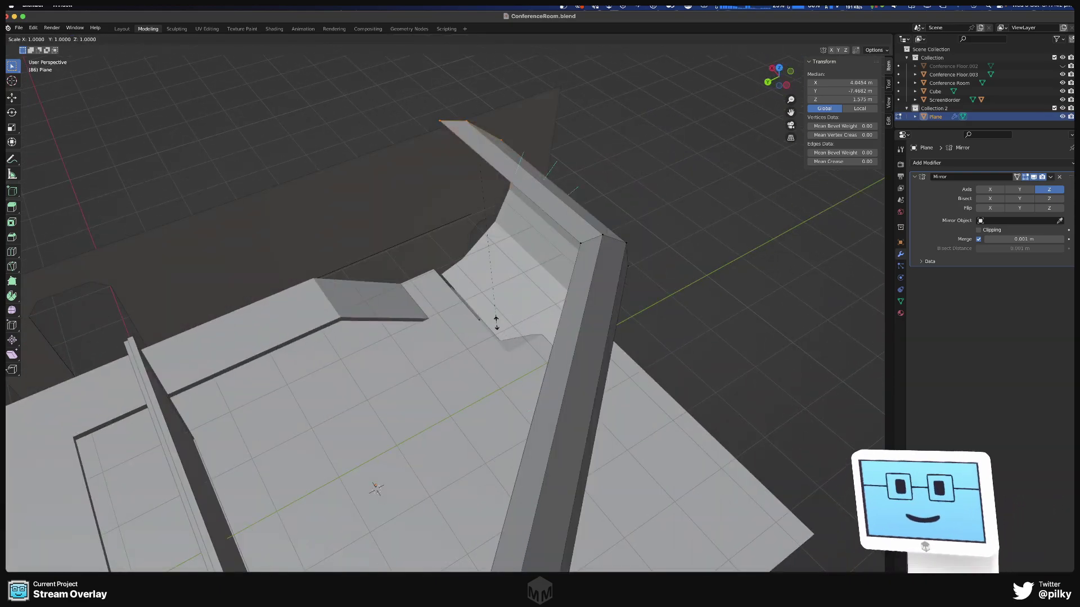
pyautogui.write('y')
pyautogui.write('0')
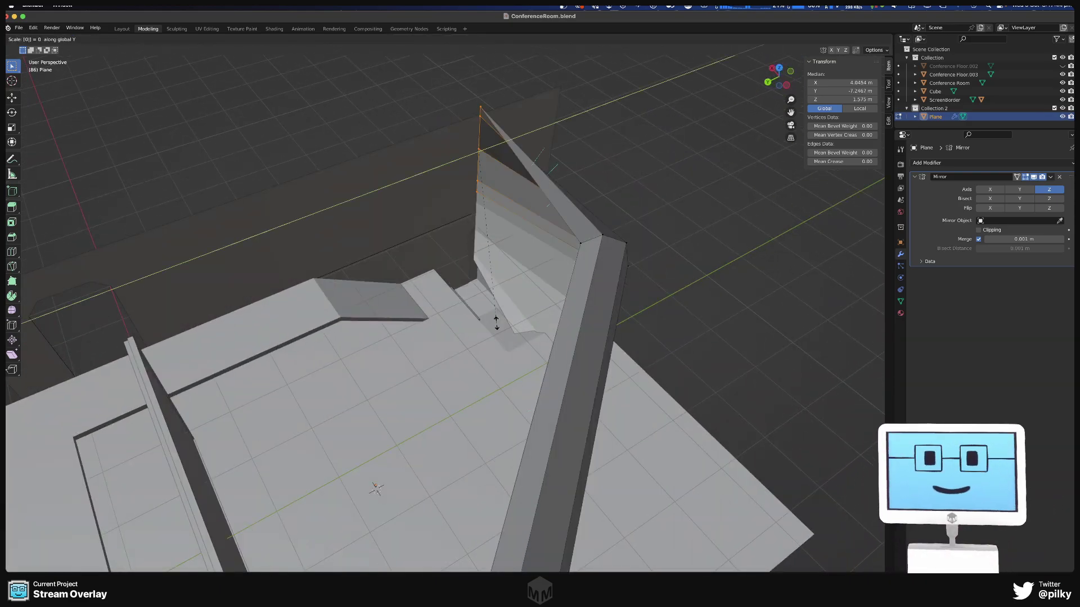
pyautogui.press('Return')
pyautogui.moveTo(496, 322); pyautogui.dragTo(380, 479, button='middle')
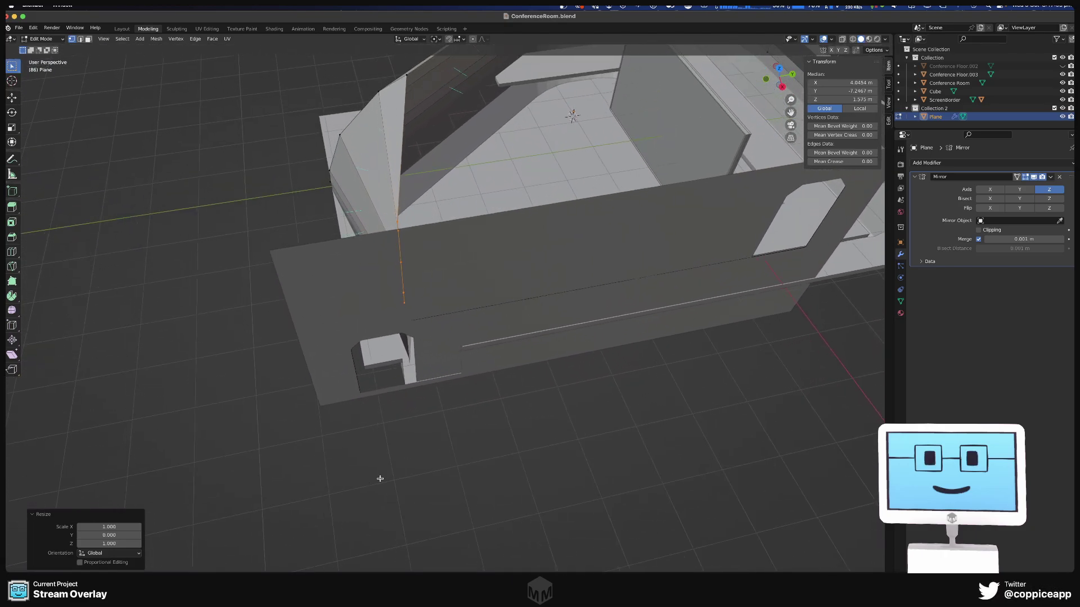
pyautogui.moveTo(524, 364); pyautogui.dragTo(511, 393, button='middle')
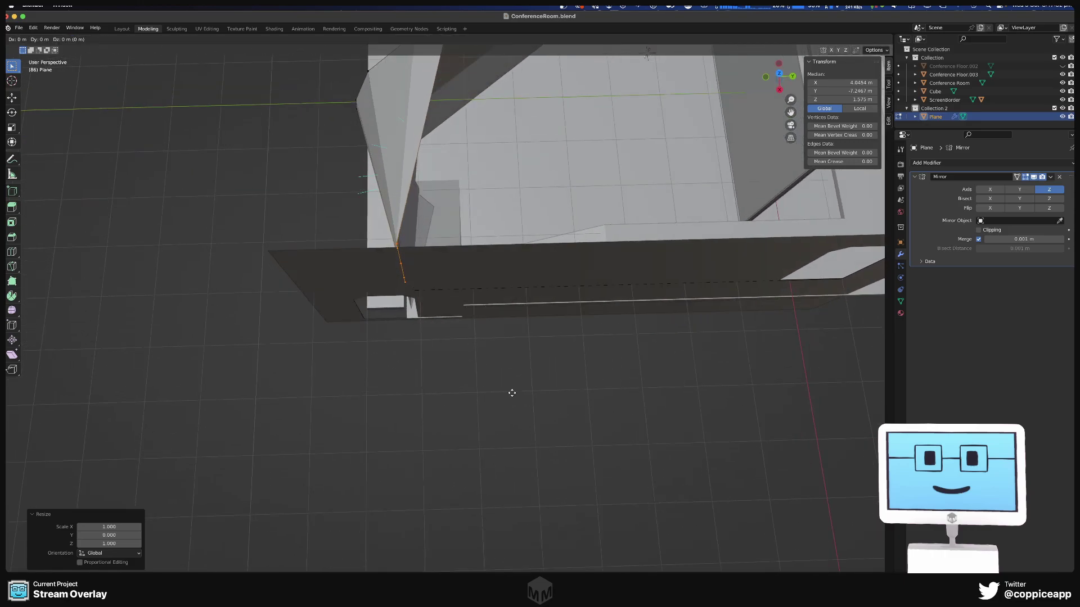
pyautogui.click(471, 396)
# - Select the whole straight hull section beside the doorway and move it 0.84495 m in X and -0.88617 m in Y
pyautogui.moveTo(581, 287); pyautogui.dragTo(472, 229, button='middle')
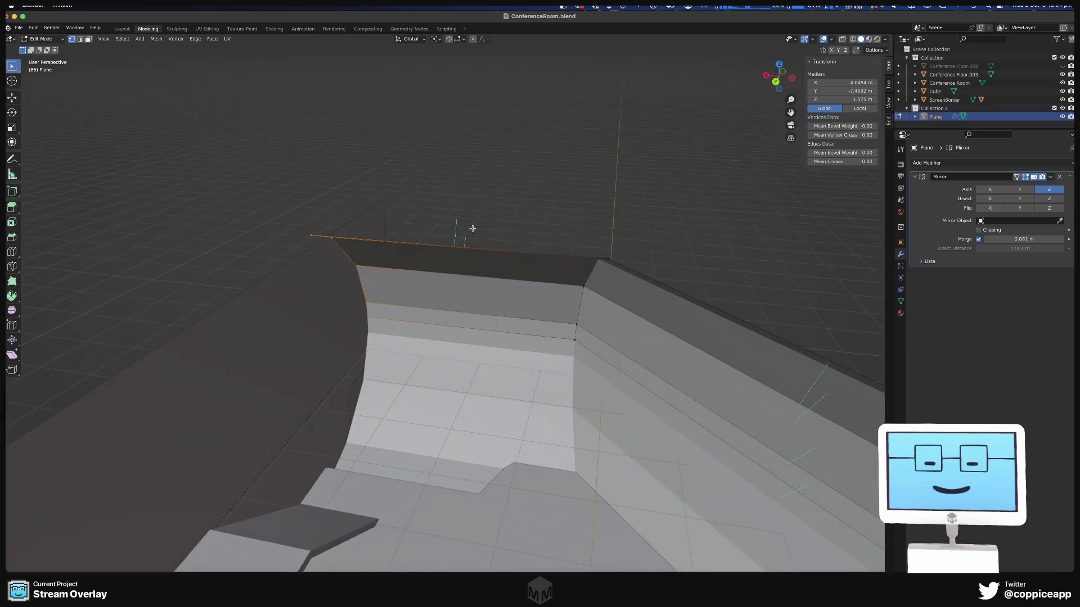
pyautogui.moveTo(495, 229); pyautogui.dragTo(467, 335, button='middle')
pyautogui.moveTo(353, 295); pyautogui.dragTo(586, 318, button='middle')
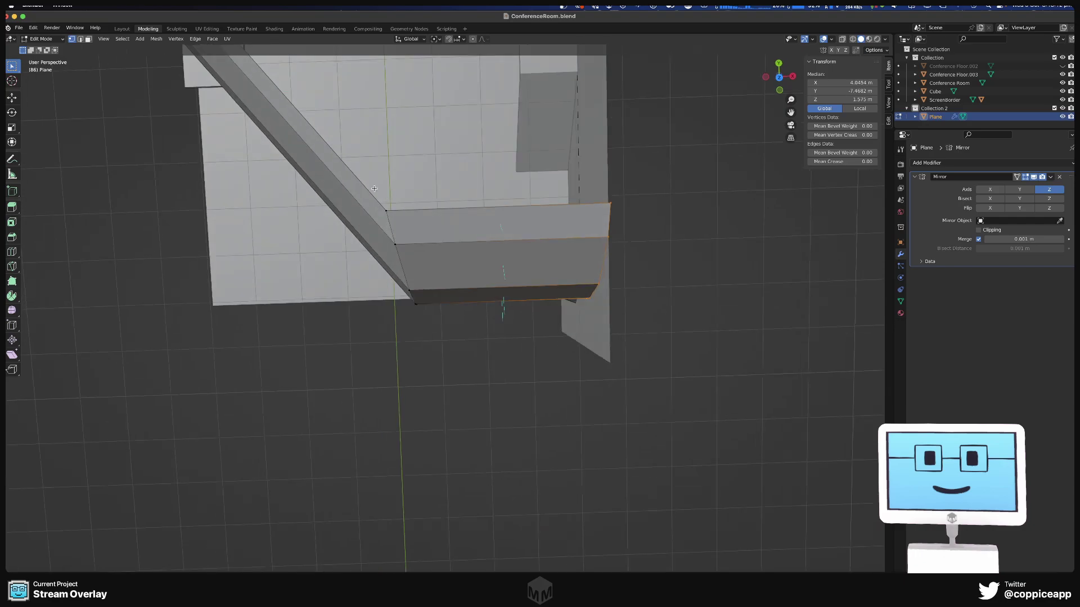
pyautogui.press('g')
pyautogui.click(703, 376)
pyautogui.moveTo(703, 376)
pyautogui.mouseDown(button='middle')
pyautogui.moveTo(680, 366)
pyautogui.moveTo(666, 332)
pyautogui.moveTo(692, 321)
pyautogui.moveTo(680, 369)
pyautogui.moveTo(658, 383)
pyautogui.moveTo(701, 389)
pyautogui.mouseUp(button='middle')
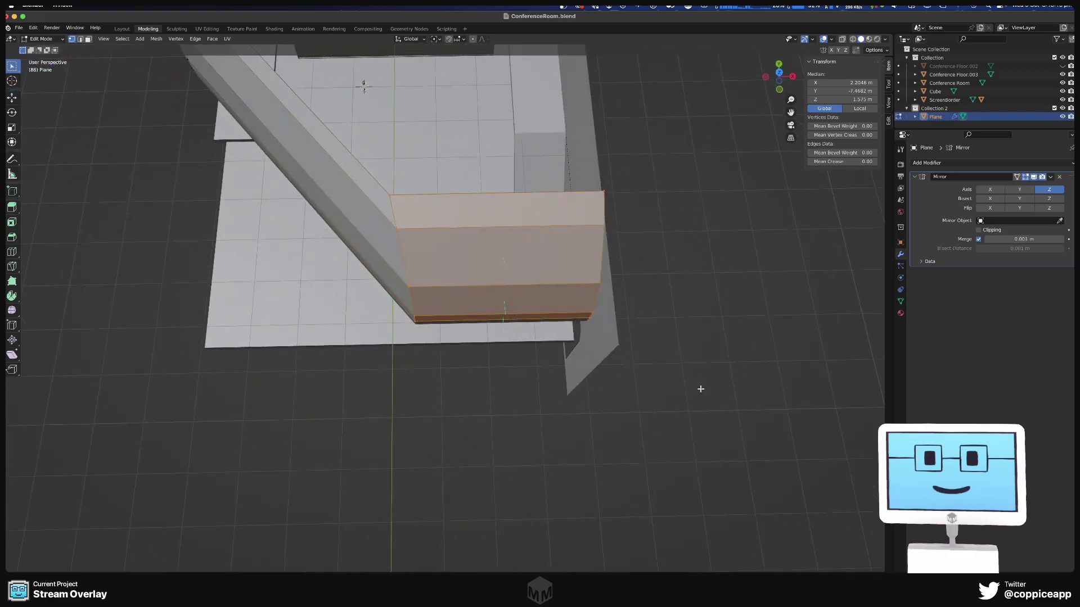
pyautogui.scroll(-10, 699, 407)
pyautogui.keyDown('shift'); pyautogui.moveTo(668, 333); pyautogui.dragTo(524, 315, button='middle'); pyautogui.keyUp('shift')
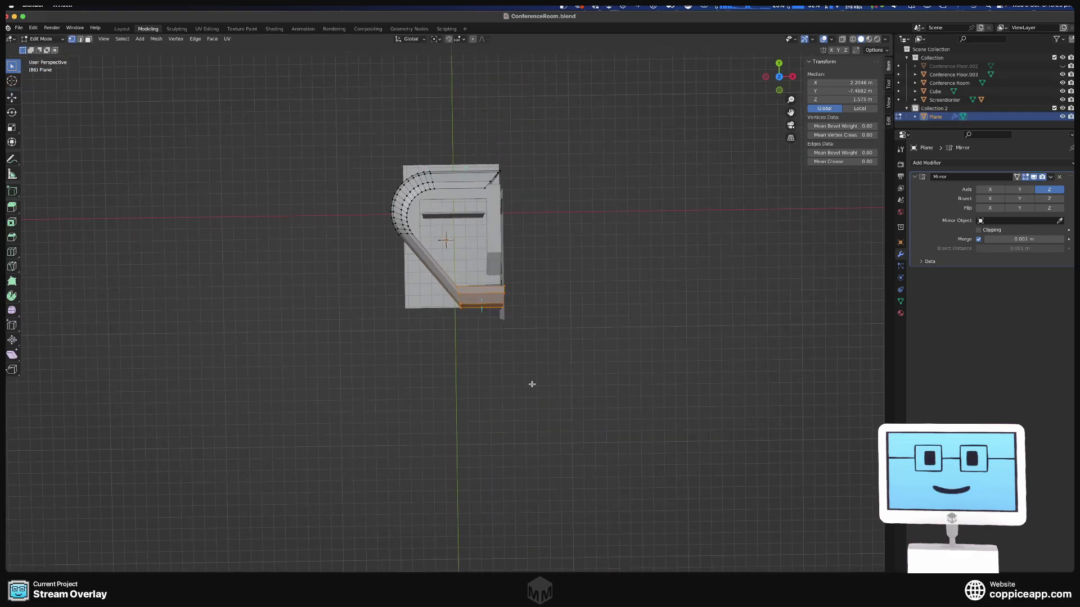
pyautogui.press('KP_7')
pyautogui.scroll(3, 557, 271)
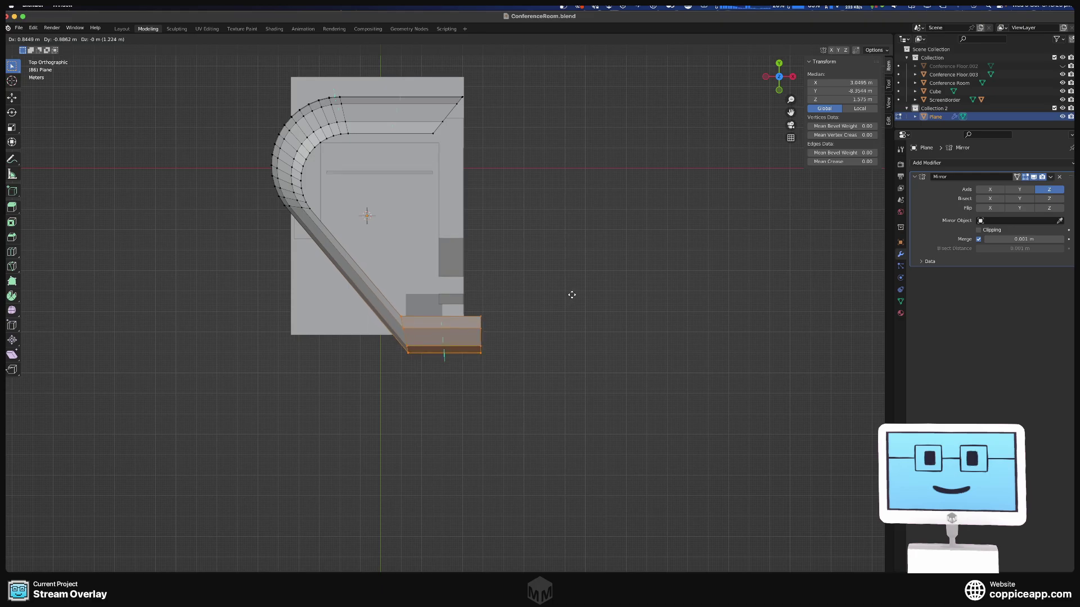
pyautogui.click(572, 295)
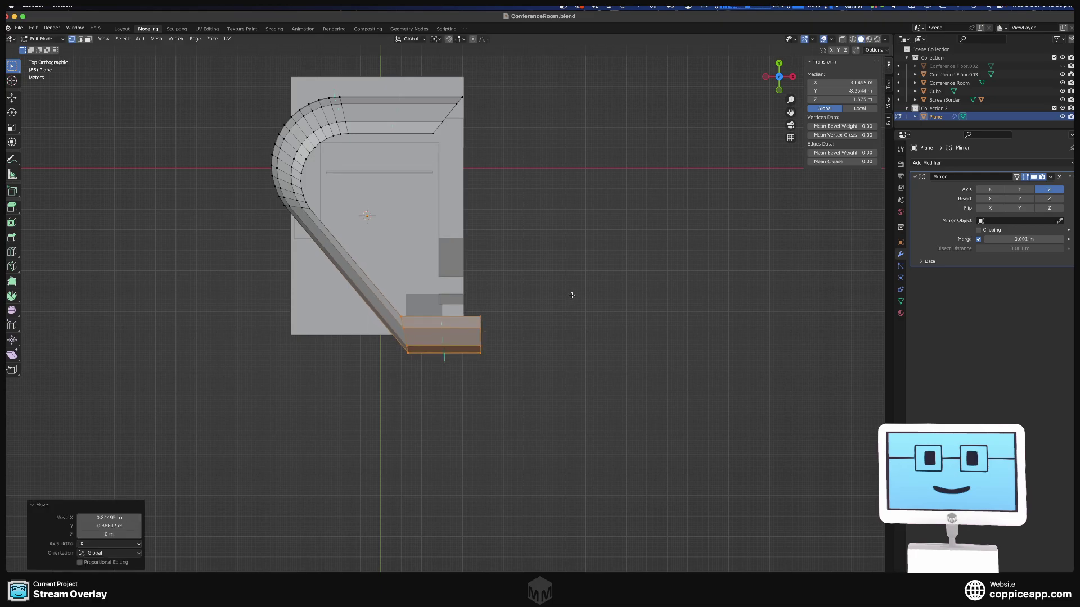
# - Examine both ends of the hull from inside and outside the room, checking their fit against the doorway wall and floor
pyautogui.moveTo(571, 297); pyautogui.dragTo(486, 301, button='middle')
pyautogui.scroll(10, 487, 302)
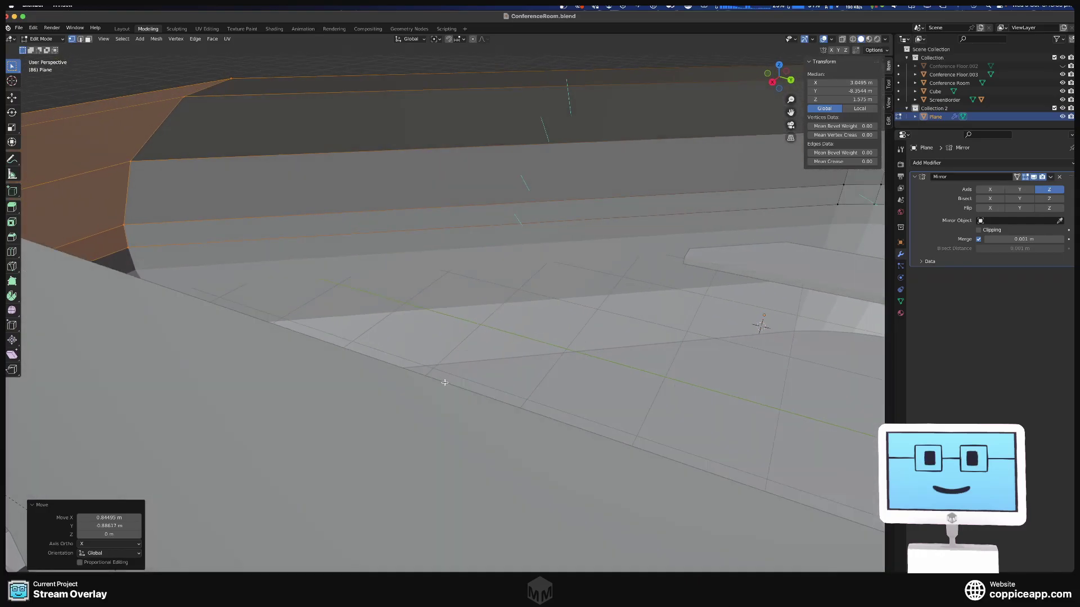
pyautogui.moveTo(444, 383); pyautogui.dragTo(807, 60, button='middle')
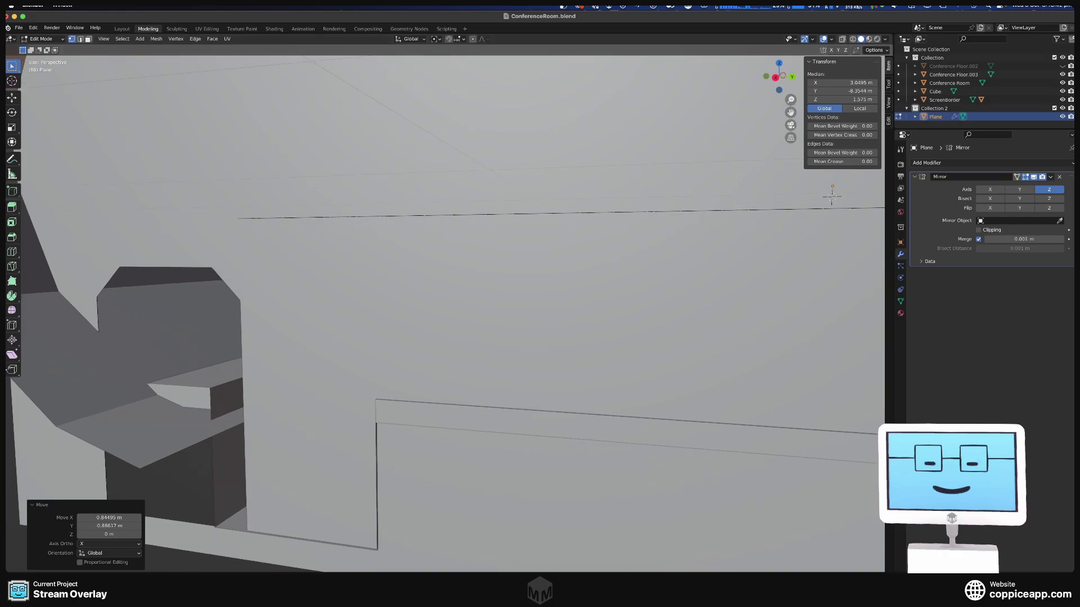
pyautogui.scroll(-4, 376, 419)
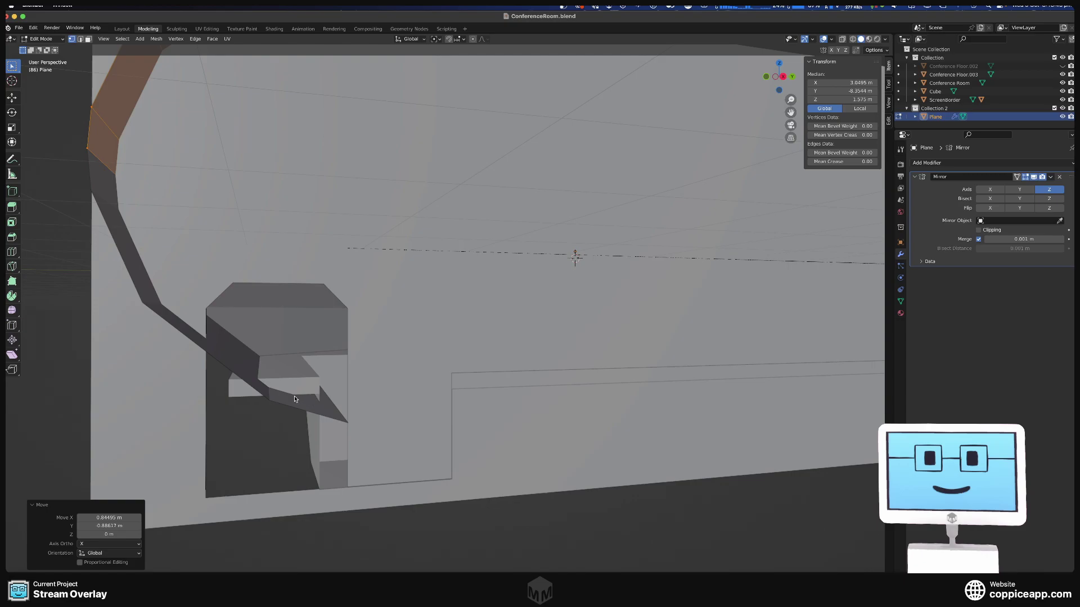
pyautogui.scroll(-8, 313, 403)
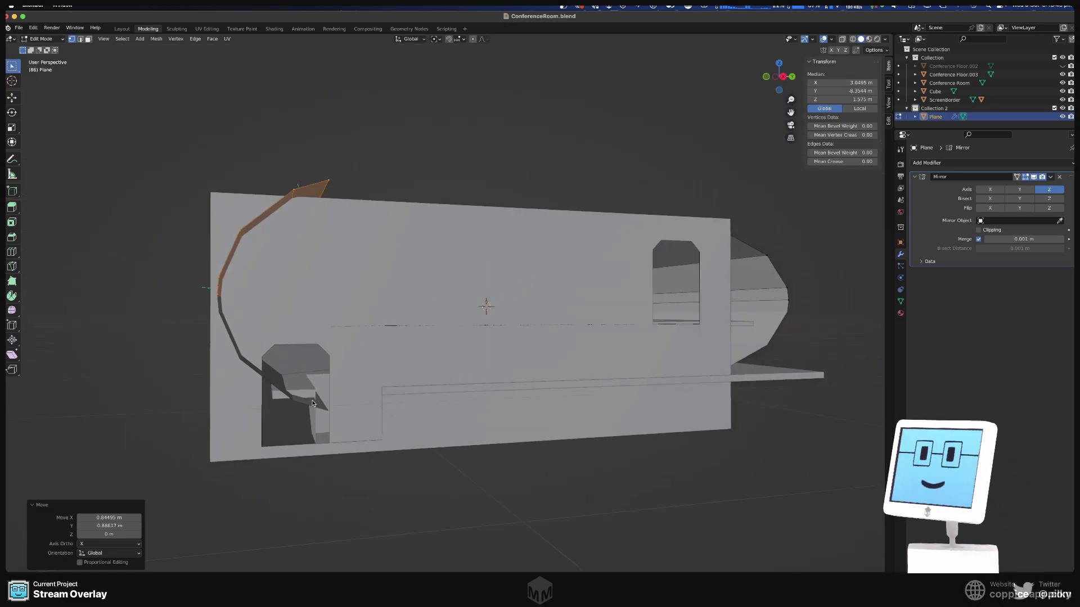
pyautogui.moveTo(313, 403); pyautogui.dragTo(672, 337, button='middle')
pyautogui.scroll(4, 378, 434)
pyautogui.scroll(-4, 395, 434)
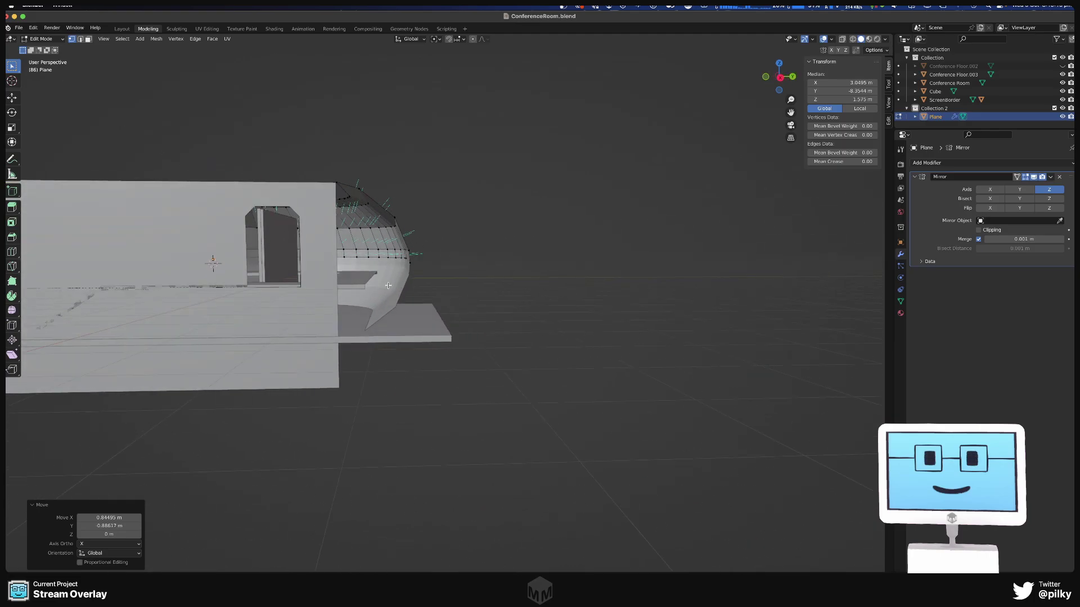
pyautogui.scroll(3, 459, 305)
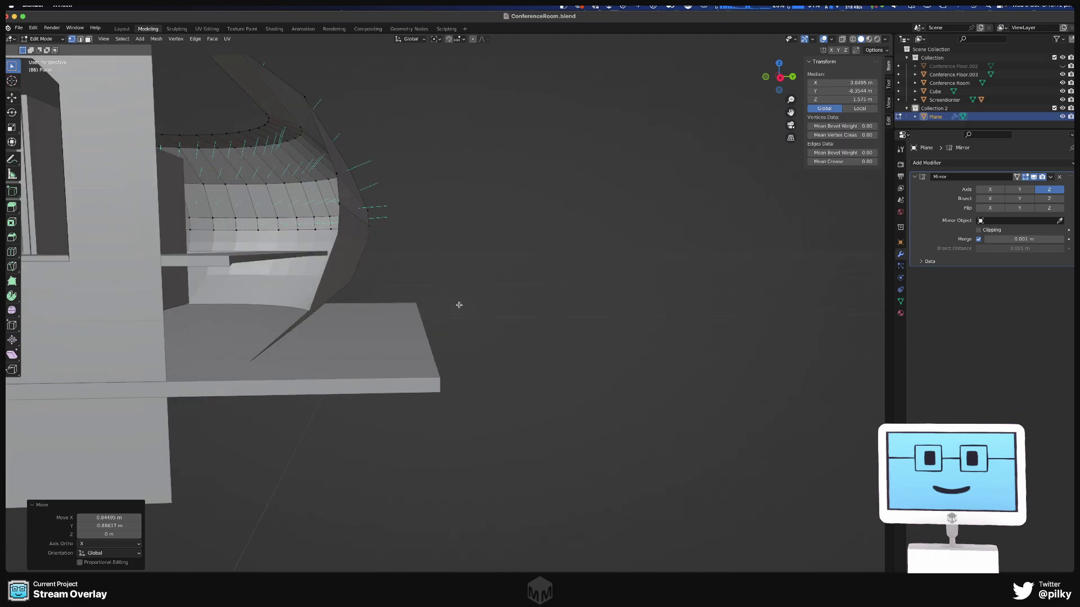
pyautogui.scroll(-8, 311, 230)
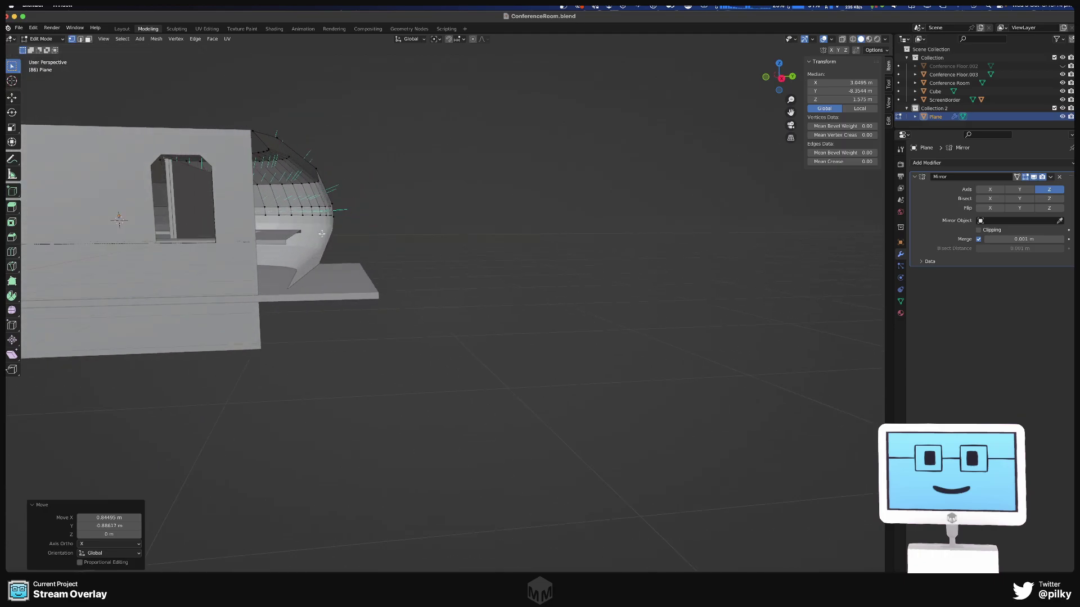
pyautogui.moveTo(323, 234); pyautogui.dragTo(567, 268, button='middle')
# - Turn on X-ray, select the hull's lowest edge loop along the mirror seam and scale it to 1.008
pyautogui.hotkey('alt', 'z')
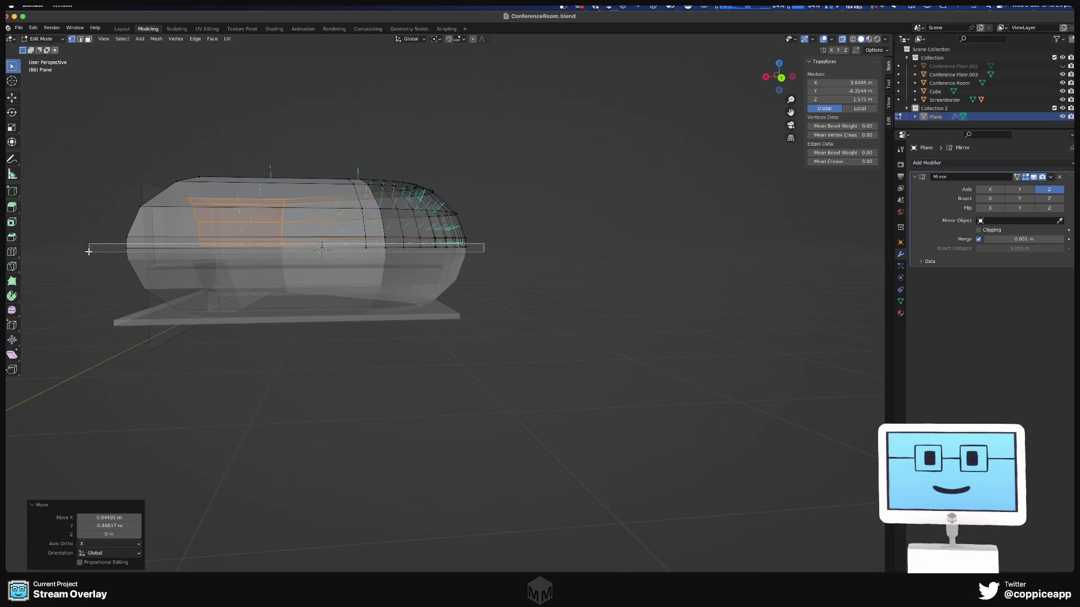
pyautogui.moveTo(88, 251); pyautogui.dragTo(89, 251)
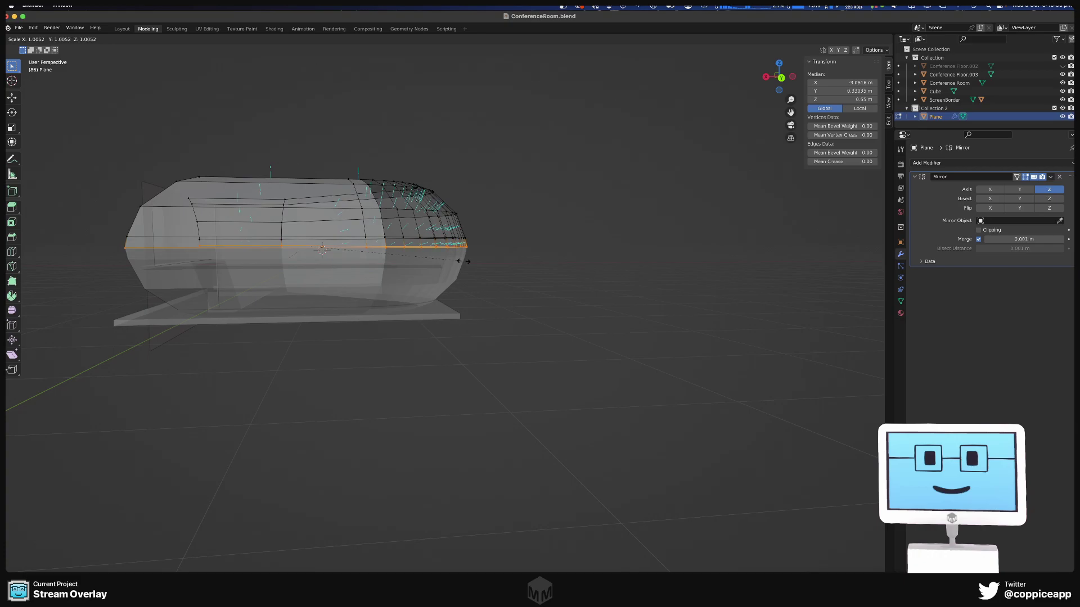
pyautogui.click(464, 261)
pyautogui.moveTo(464, 261); pyautogui.dragTo(293, 308, button='middle')
pyautogui.scroll(4, 287, 302)
pyautogui.scroll(5, 573, 286)
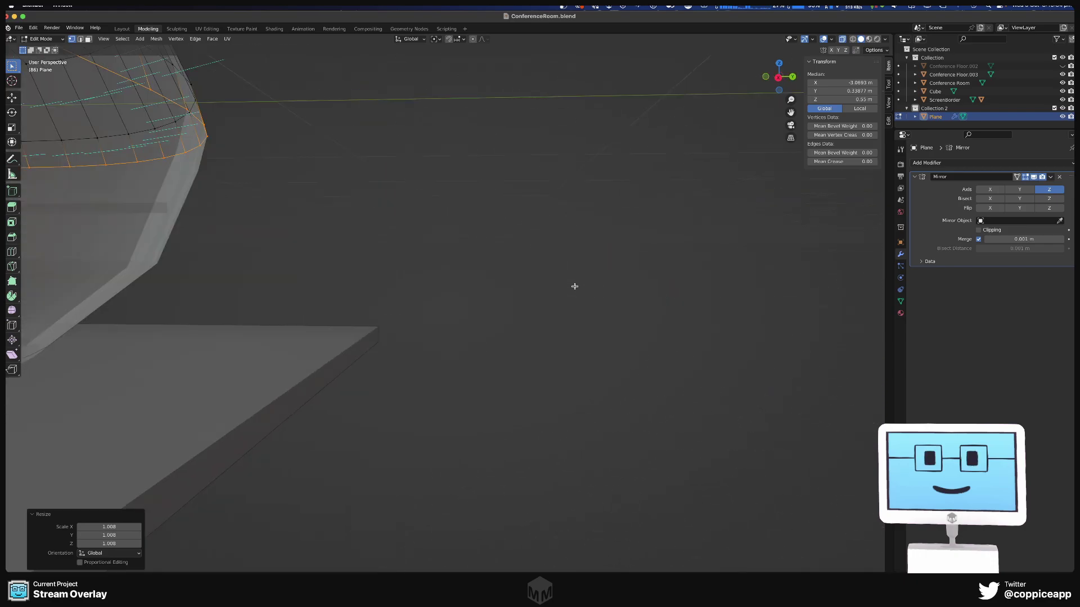
# - Scale the selected seam edge loop to 0.998 against the side view and check the hull's overall shape
pyautogui.scroll(-3, 575, 286)
pyautogui.press('KP_3')
pyautogui.scroll(5, 507, 249)
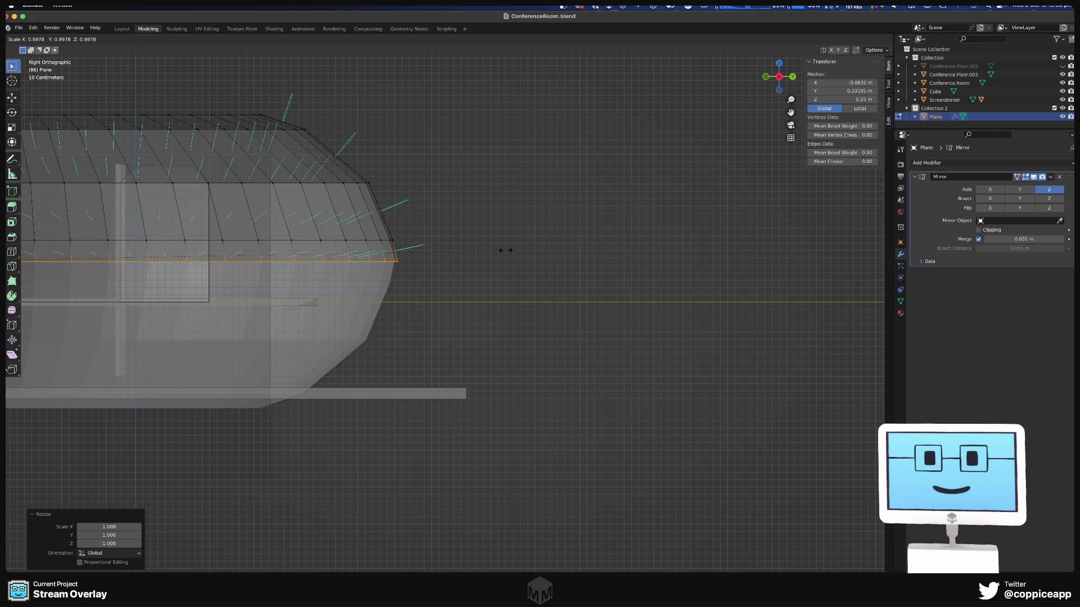
pyautogui.scroll(-4, 475, 245)
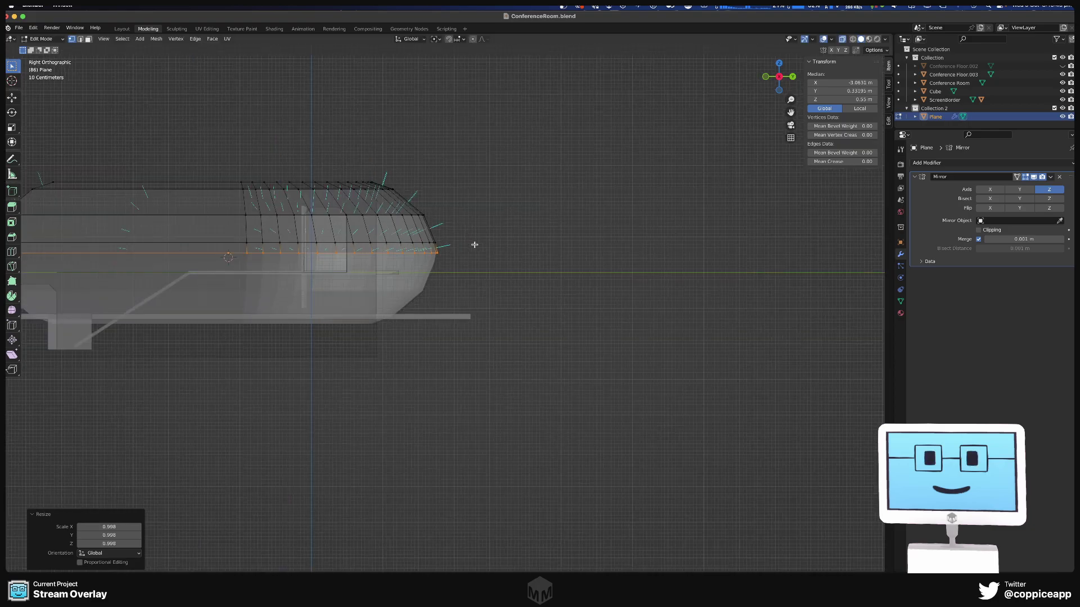
pyautogui.moveTo(509, 255); pyautogui.dragTo(472, 280, button='middle')
pyautogui.press('Tab')
pyautogui.scroll(-5, 465, 251)
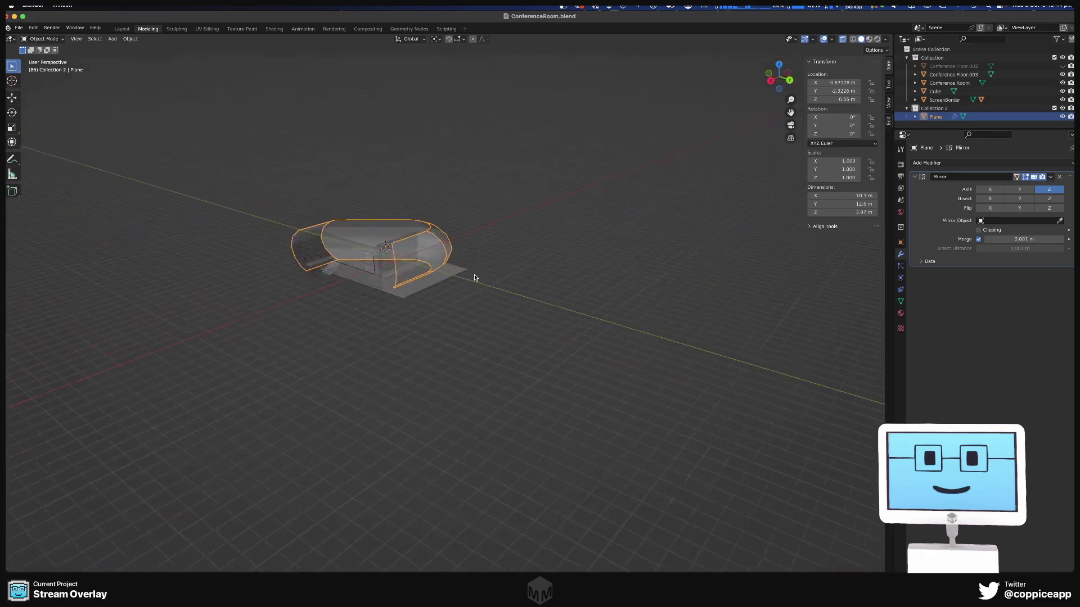
# - Select all the linked hull geometry and recalculate its normals with Inside on
pyautogui.press('Tab')
pyautogui.scroll(6, 404, 263)
pyautogui.moveTo(403, 258); pyautogui.dragTo(519, 295, button='middle')
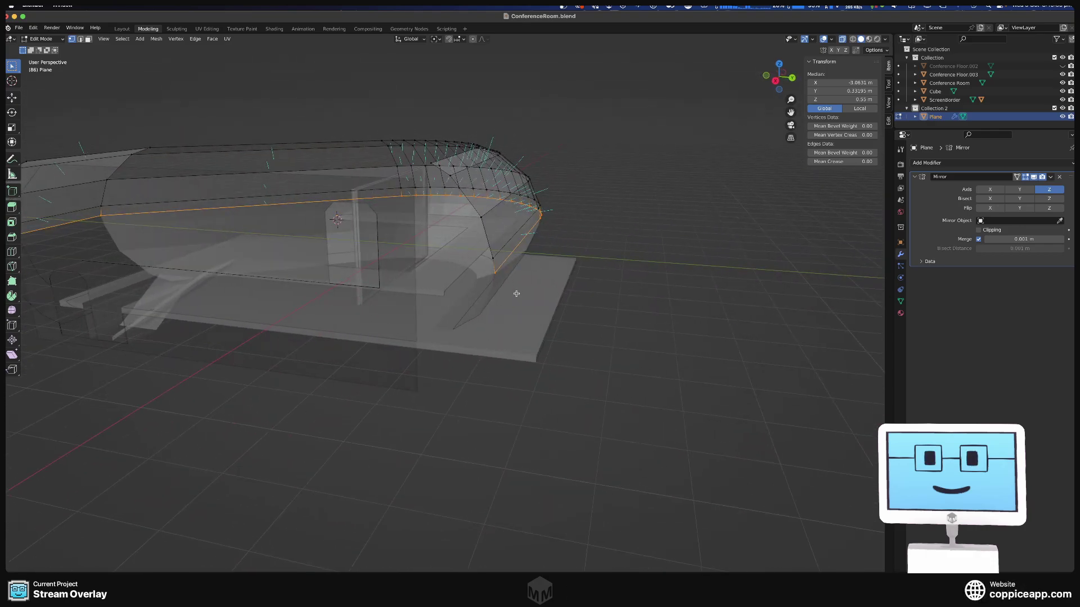
pyautogui.hotkey('ctrl', 'l')
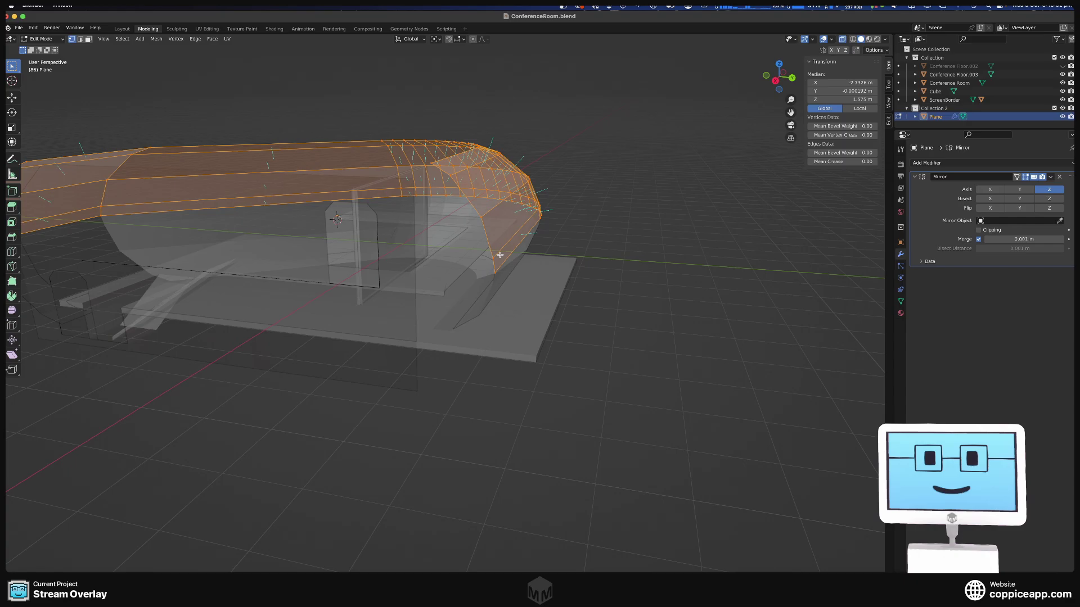
pyautogui.hotkey('ctrl', 'shift', 'n')
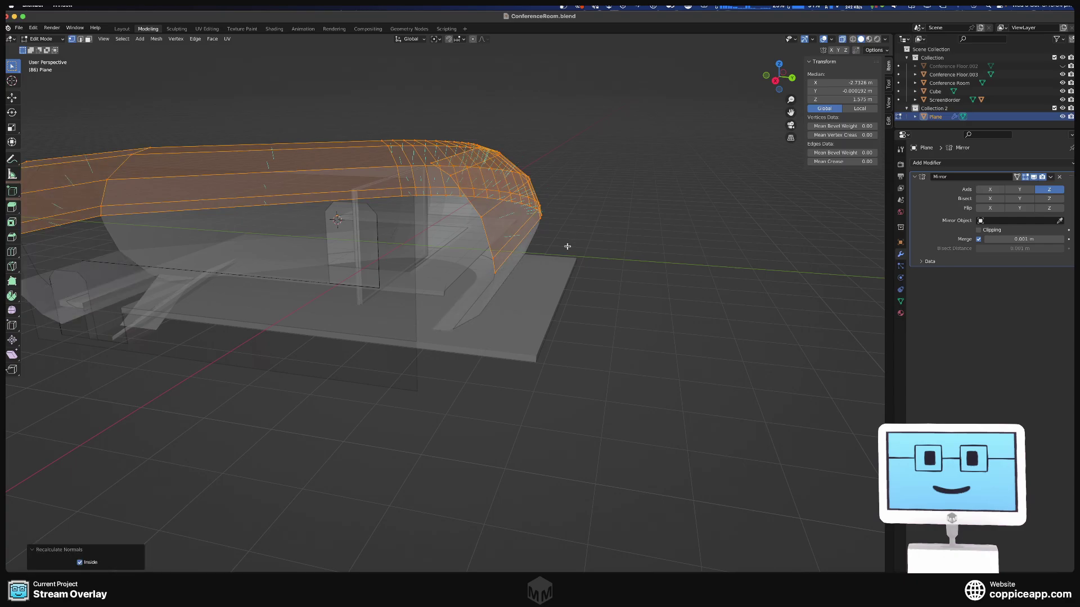
pyautogui.moveTo(568, 250); pyautogui.dragTo(515, 320, button='middle')
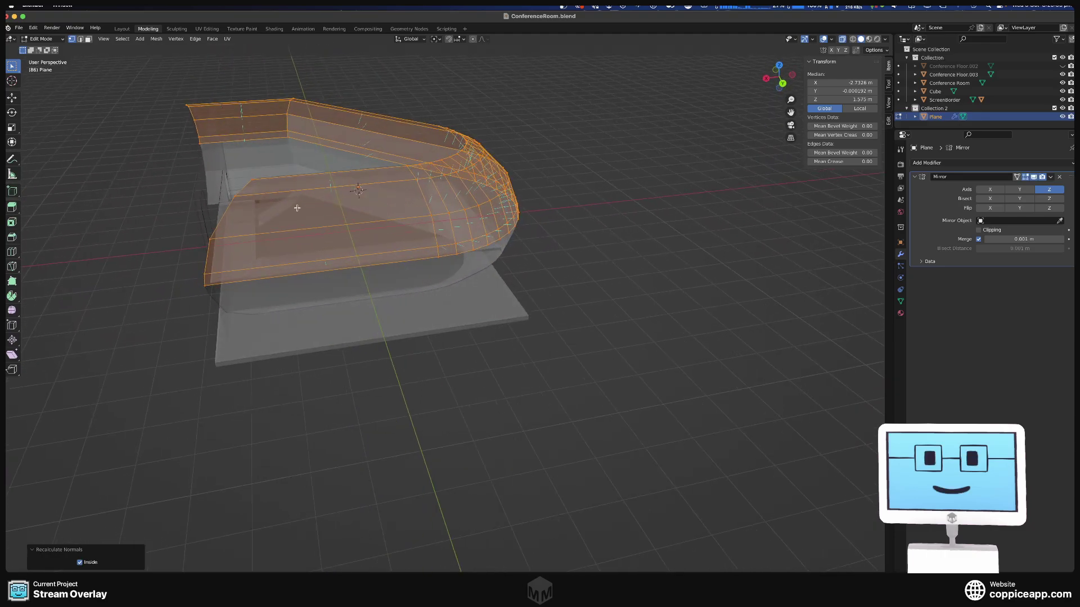
# - Select the open end vertices of the short hull section beside the doorway and flatten them by scaling to 0 along X
pyautogui.moveTo(186, 138); pyautogui.dragTo(152, 116, button='middle')
pyautogui.moveTo(111, 104); pyautogui.dragTo(193, 187)
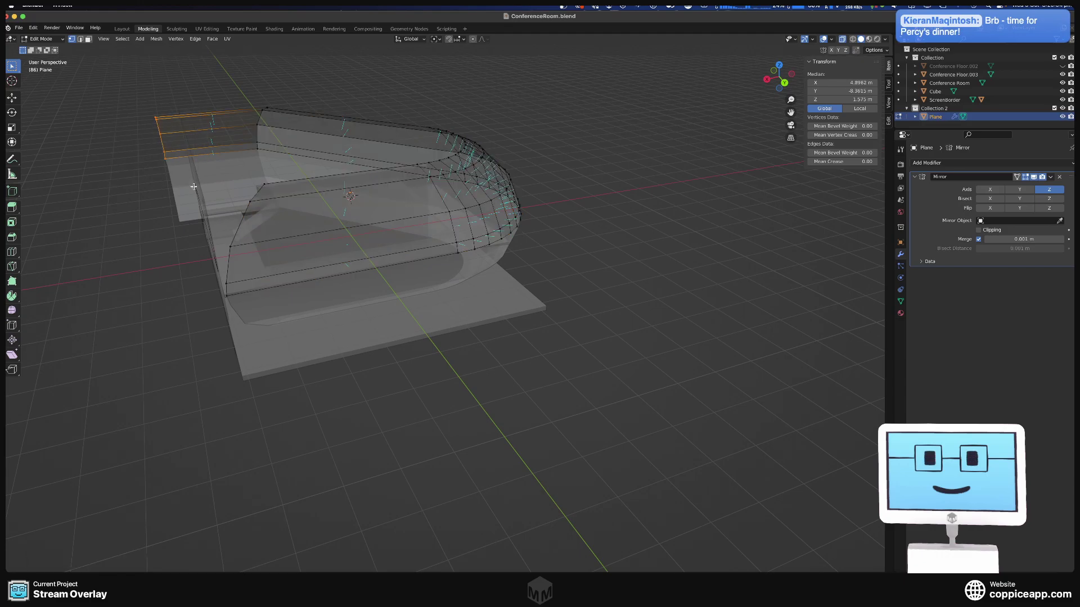
pyautogui.press('s')
pyautogui.press('x')
pyautogui.press('Return')
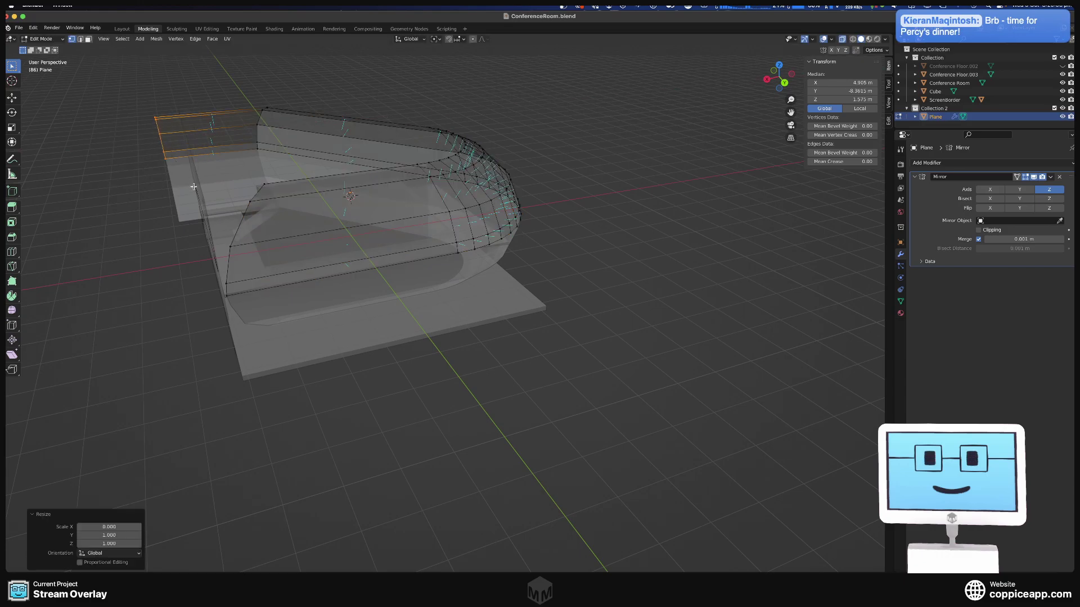
# - Select the slanted end vertices of the hull's opposite side and flatten them by scaling to 0 along local X
pyautogui.moveTo(189, 181); pyautogui.dragTo(293, 393)
pyautogui.press('s')
pyautogui.press('x')
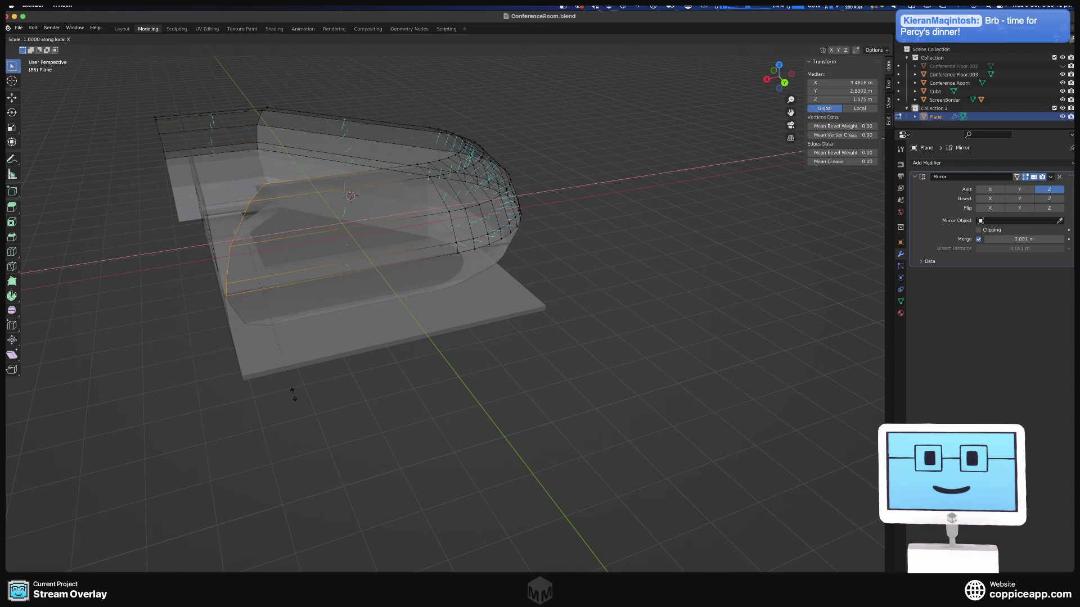
pyautogui.write('x-0')
pyautogui.press('Return')
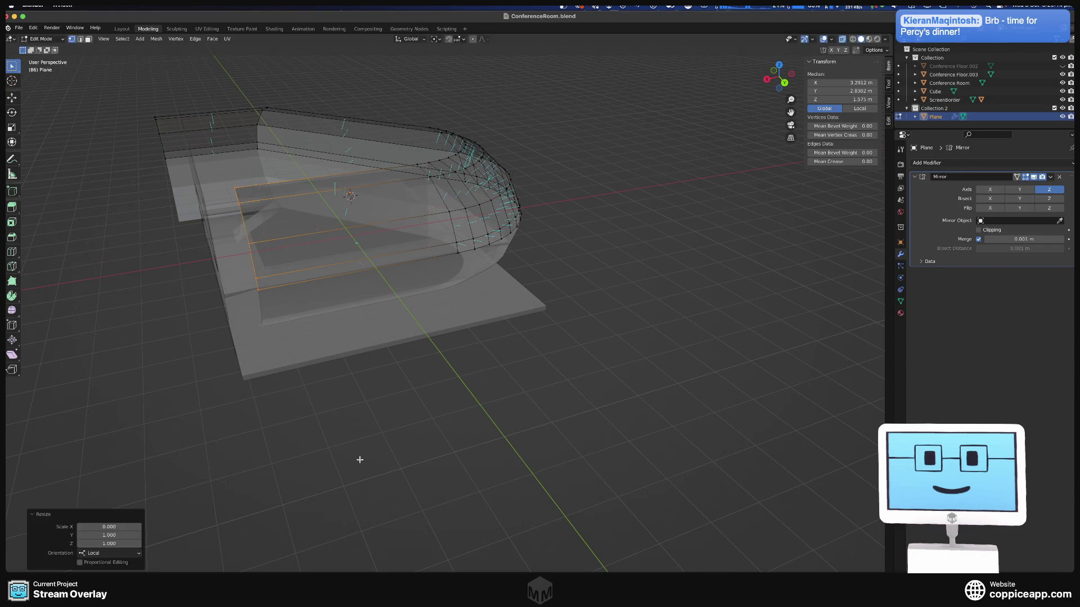
# - Move the flattened hull end 0.73565 m along X to meet the wall and check its alignment from above
pyautogui.moveTo(360, 460); pyautogui.dragTo(381, 442, button='middle')
pyautogui.press('g')
pyautogui.press('x')
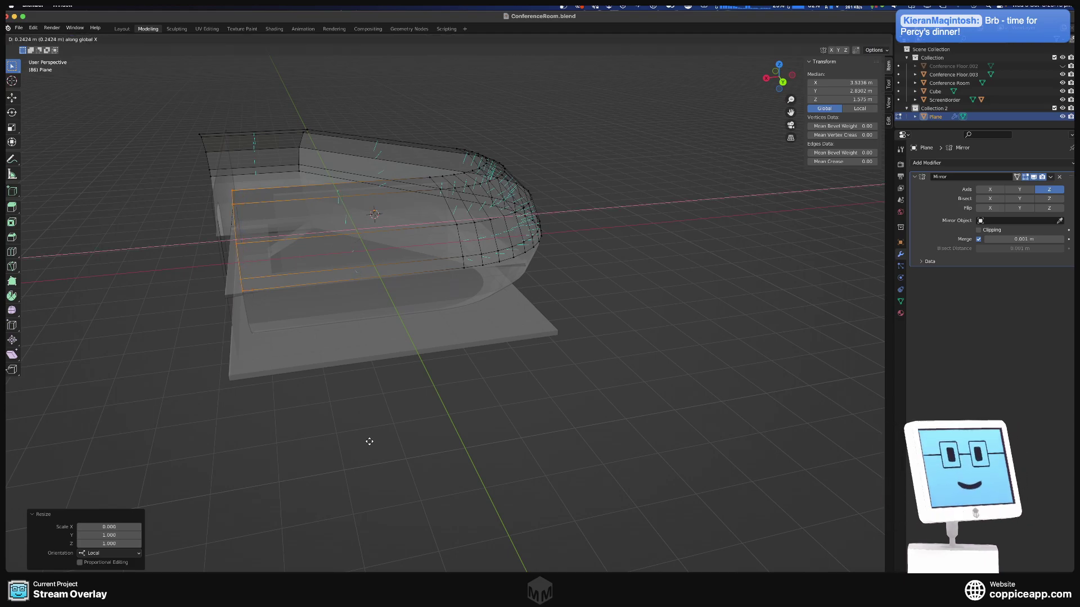
pyautogui.click(349, 441)
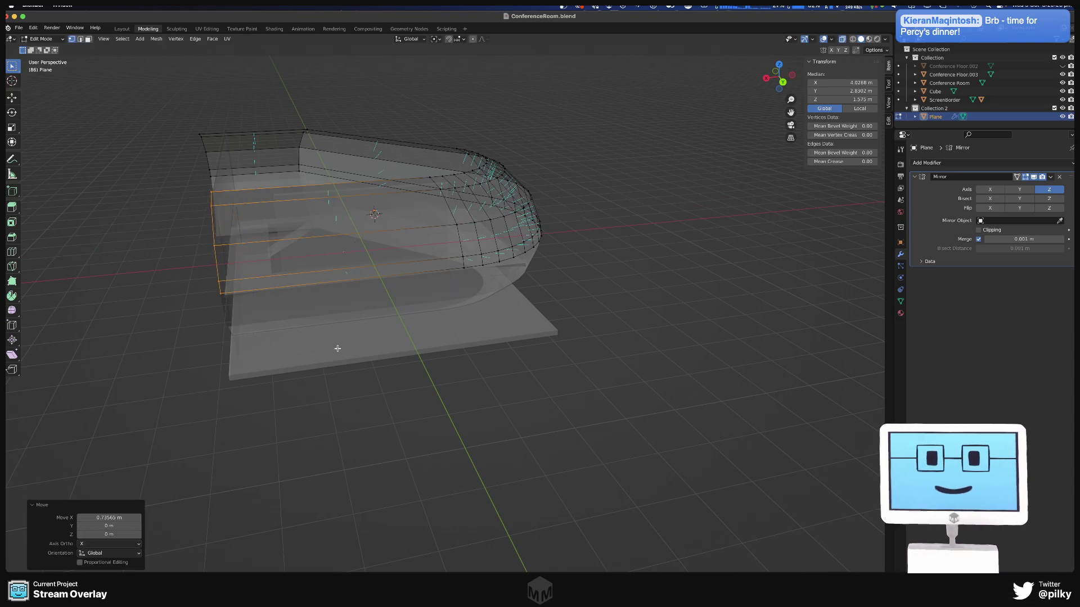
pyautogui.press('KP_7')
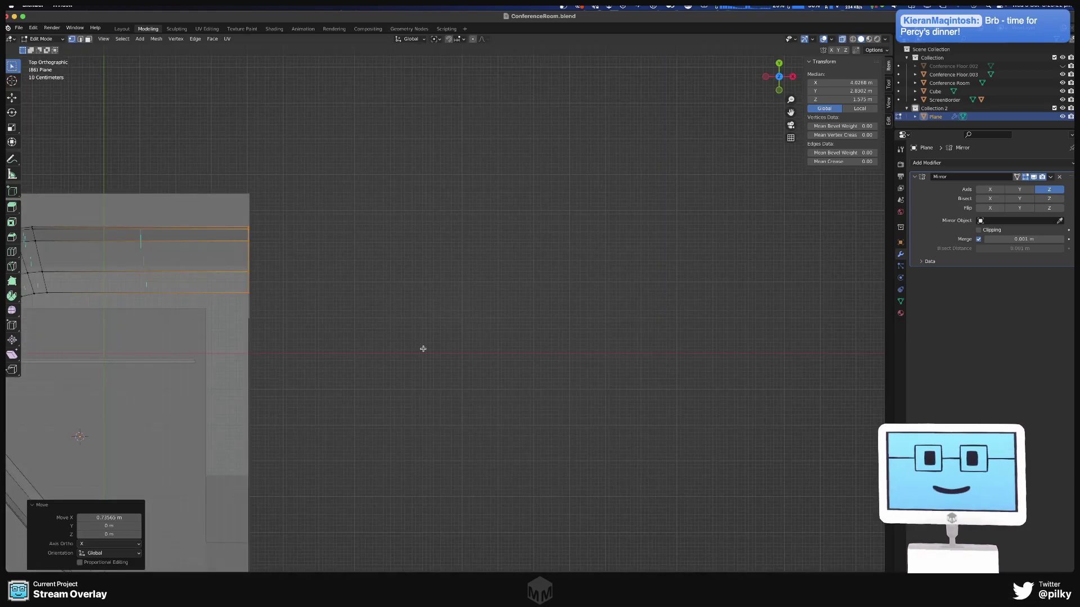
# - Move the selected flattened hull end about 0.033 m along X to line up with the wall's outer edge
pyautogui.scroll(5, 406, 243)
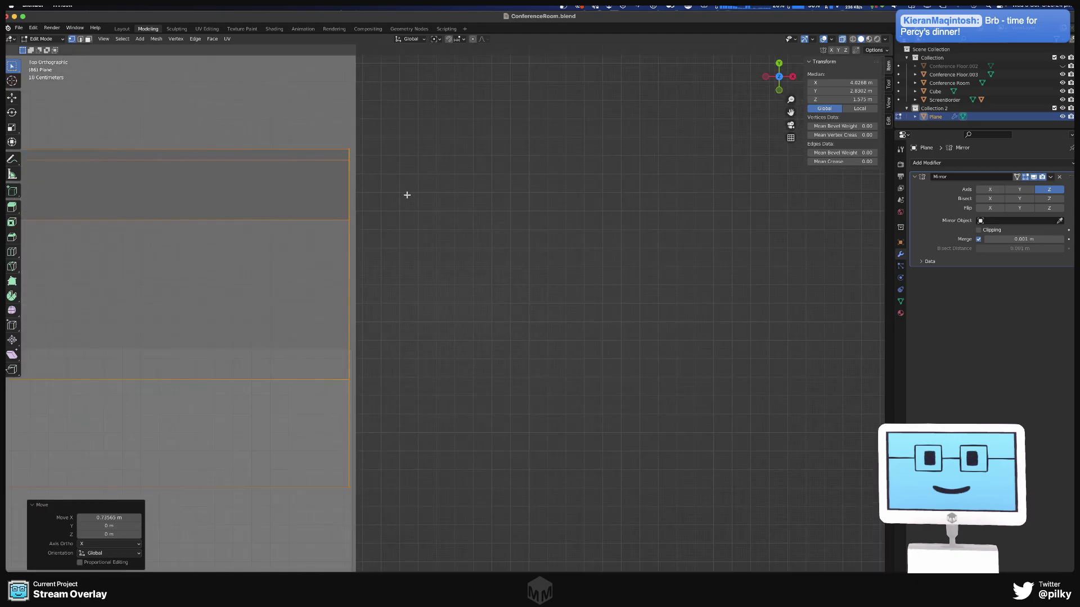
pyautogui.scroll(-2, 407, 195)
pyautogui.press('g')
pyautogui.press('x')
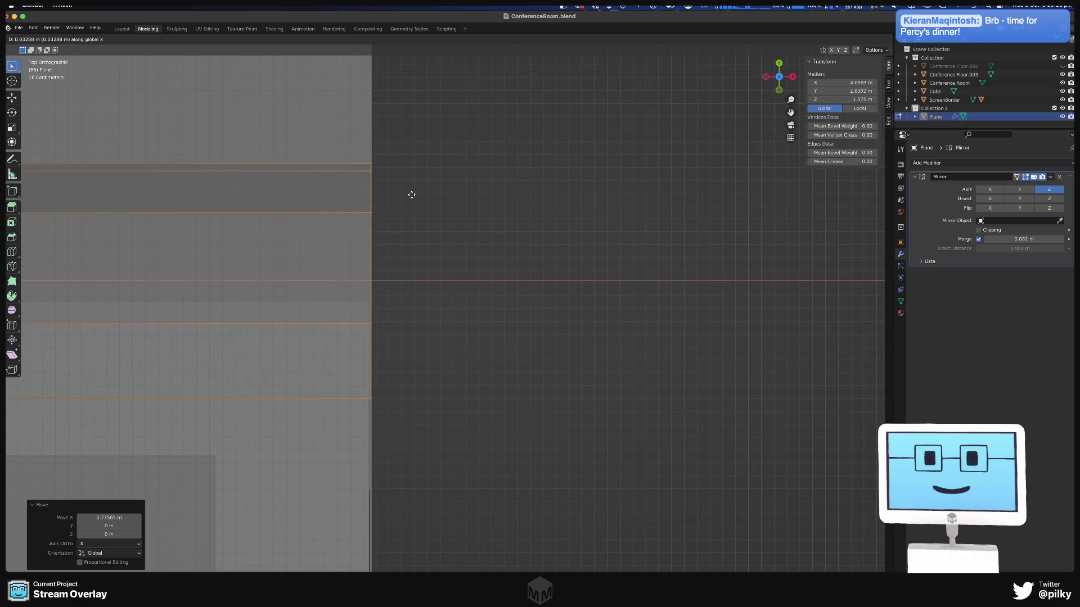
pyautogui.click(412, 195)
# - Select the end vertices of the short hull section beside the lower doorway and move them about -0.834 m along X to the wall
pyautogui.scroll(-4, 422, 286)
pyautogui.keyDown('shift'); pyautogui.moveTo(422, 287); pyautogui.dragTo(400, 116, button='middle'); pyautogui.keyUp('shift')
pyautogui.moveTo(377, 334); pyautogui.dragTo(483, 459)
pyautogui.press('g')
pyautogui.press('x')
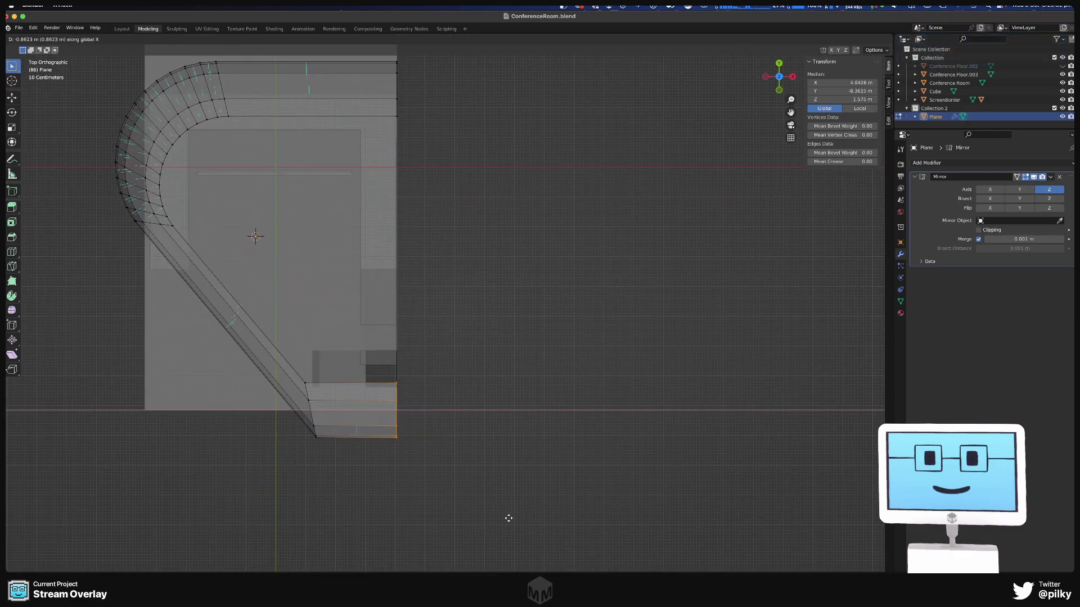
pyautogui.click(508, 518)
# - Inspect from outside how both hull ends meet the doorway wall and where the hull overlaps the lower doorway
pyautogui.scroll(4, 376, 450)
pyautogui.moveTo(376, 451); pyautogui.dragTo(411, 350, button='middle')
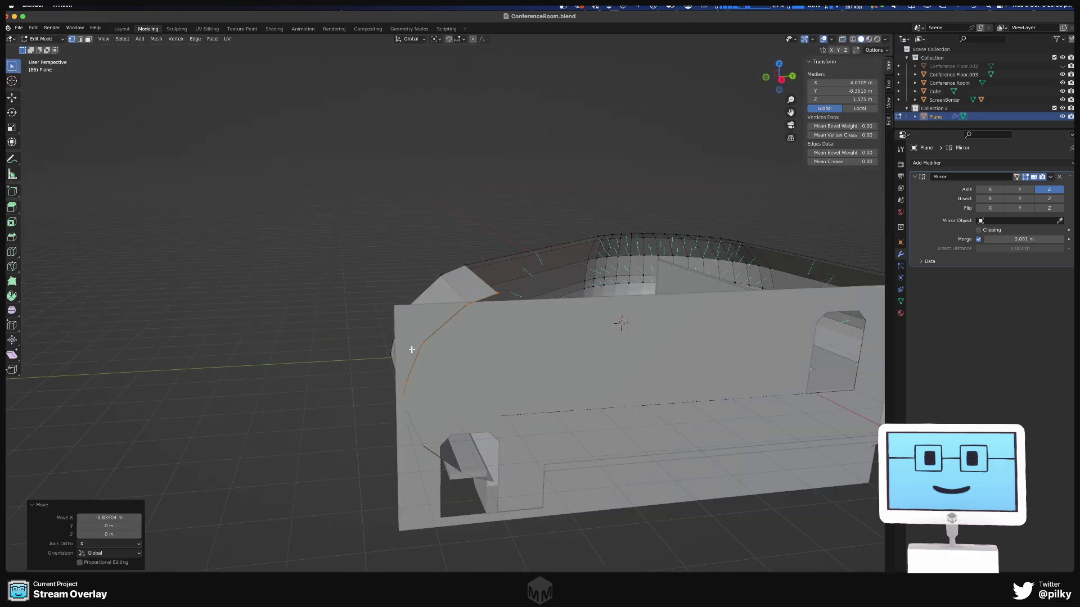
pyautogui.moveTo(566, 385); pyautogui.dragTo(461, 378, button='middle')
pyautogui.press('Tab')
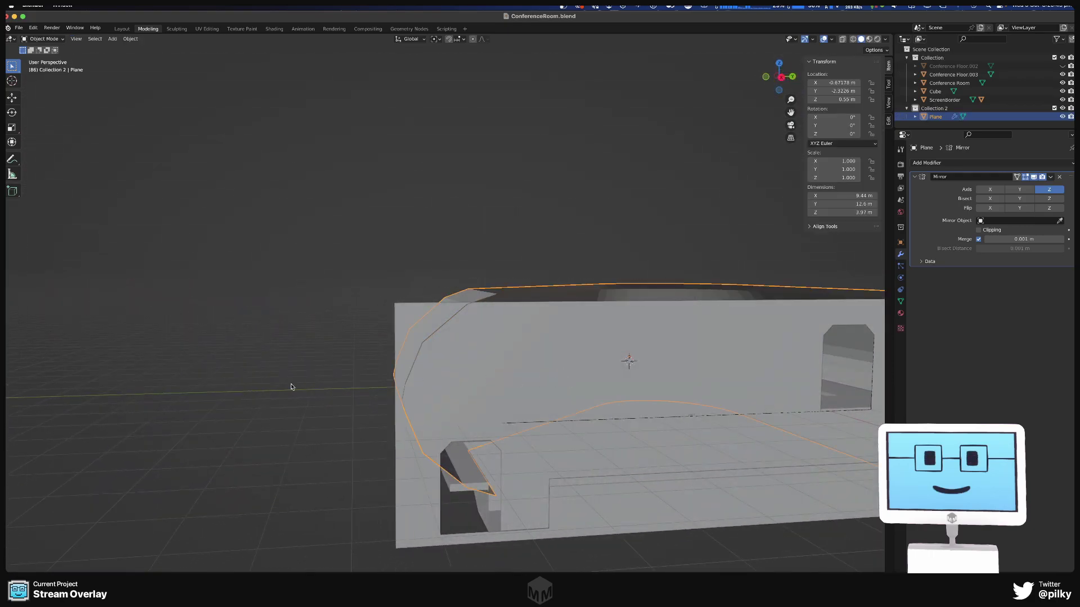
pyautogui.press('Tab')
pyautogui.moveTo(532, 416); pyautogui.dragTo(358, 349, button='middle')
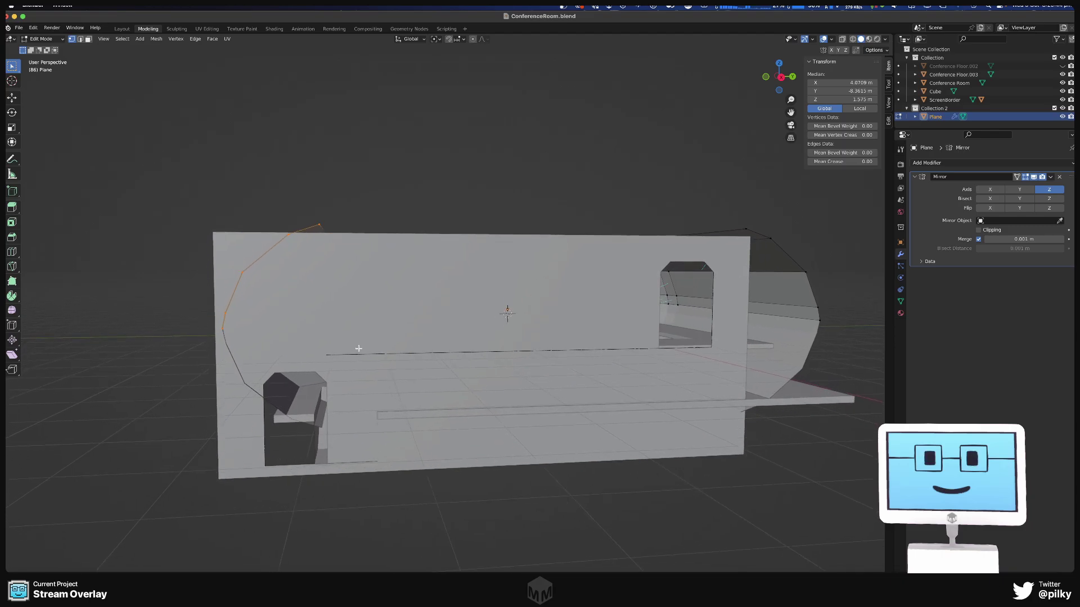
pyautogui.moveTo(460, 326); pyautogui.dragTo(648, 316, button='middle')
pyautogui.scroll(3, 480, 285)
pyautogui.scroll(2, 634, 314)
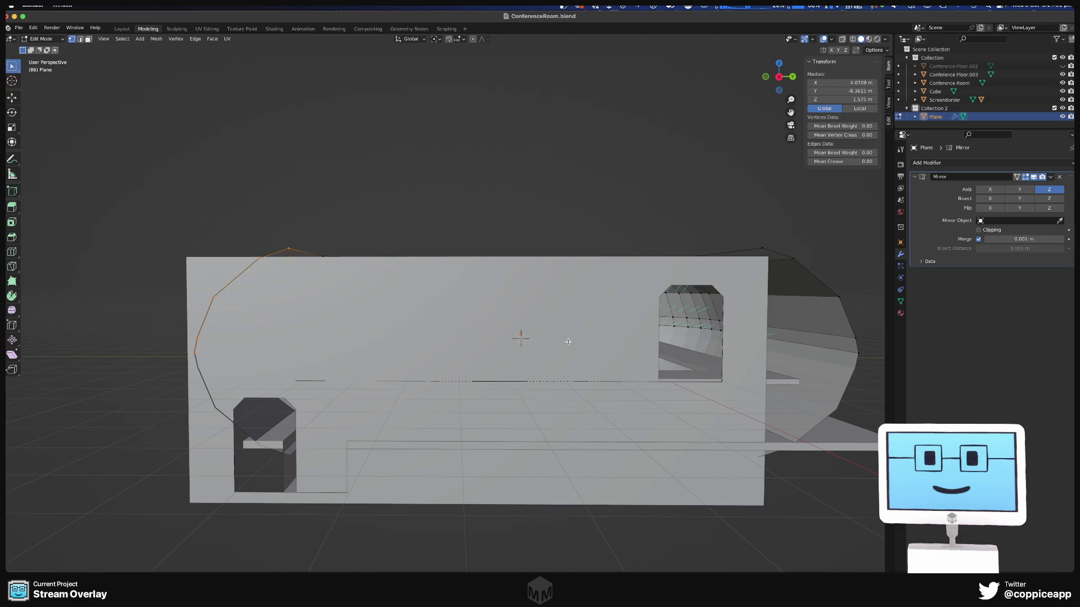
pyautogui.moveTo(379, 246); pyautogui.dragTo(86, 220, button='middle')
pyautogui.moveTo(488, 442); pyautogui.dragTo(467, 409, button='middle')
pyautogui.scroll(-6, 490, 425)
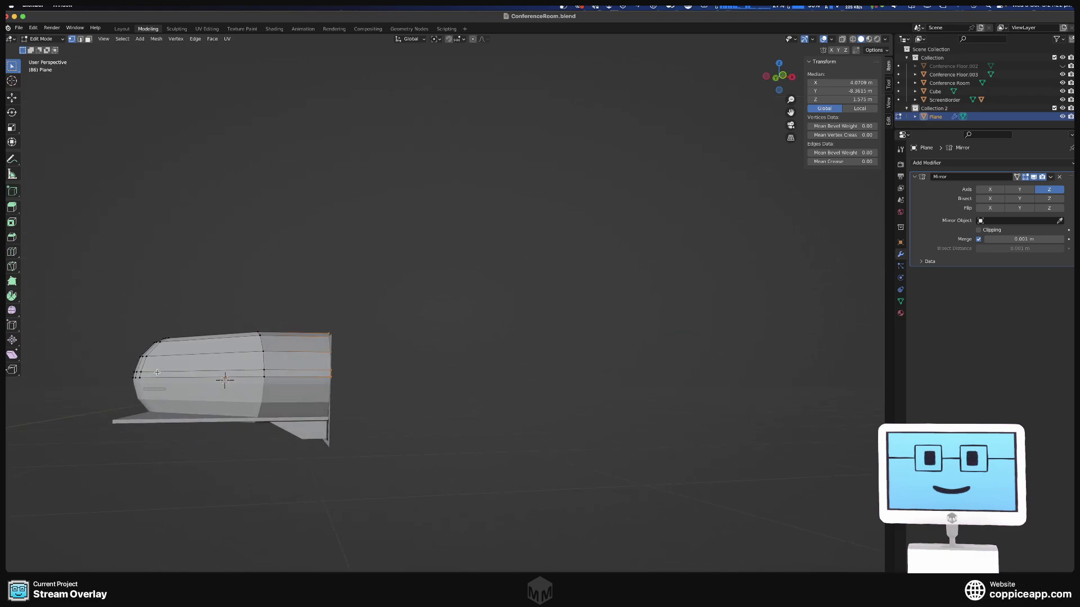
pyautogui.moveTo(191, 401); pyautogui.dragTo(154, 399, button='middle')
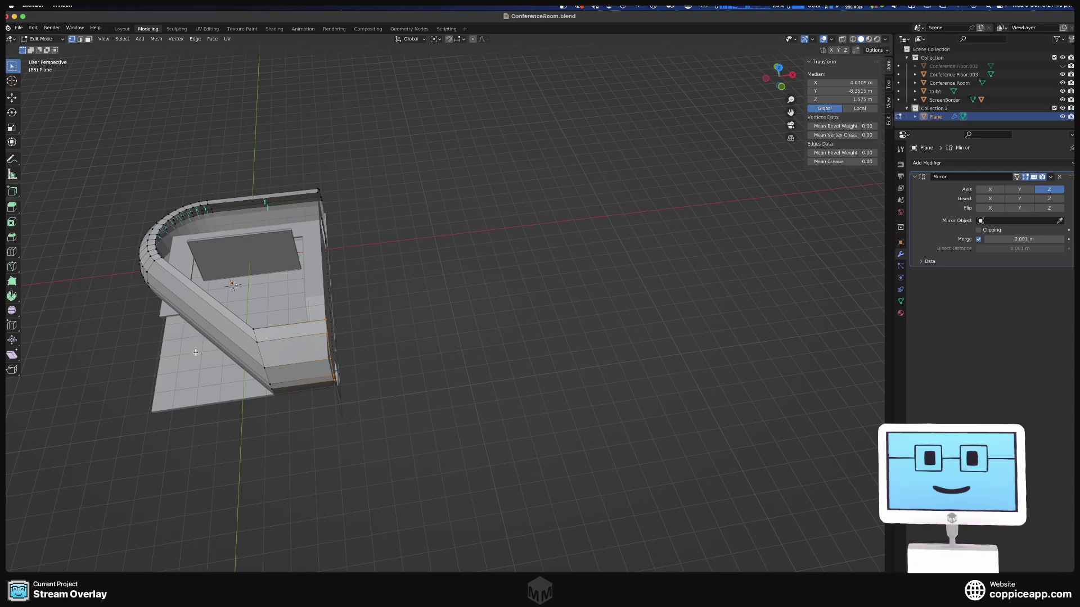
# - Examine the whole room from above, inside and around the upper doorway to check the hull's fit with the wall and floors
pyautogui.press('KP_7')
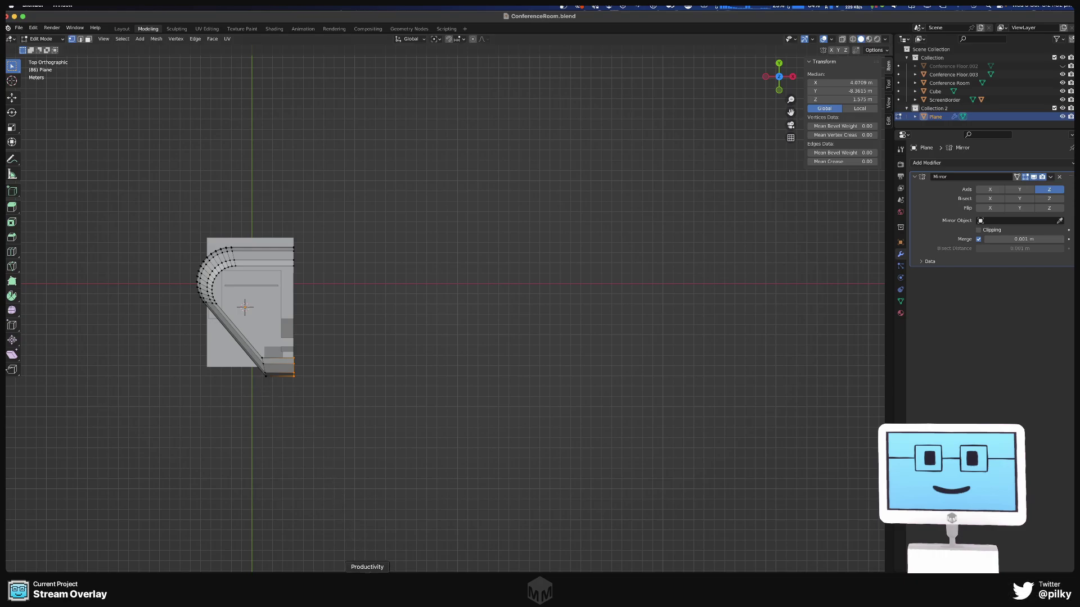
pyautogui.scroll(2, 268, 347)
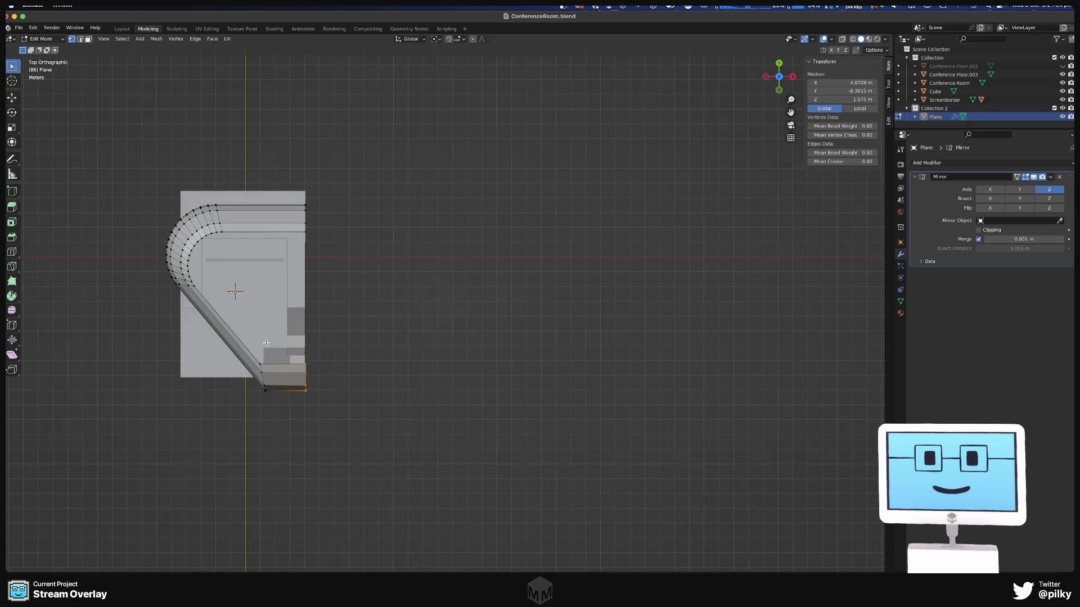
pyautogui.moveTo(414, 369); pyautogui.dragTo(552, 309, button='middle')
pyautogui.scroll(6, 540, 312)
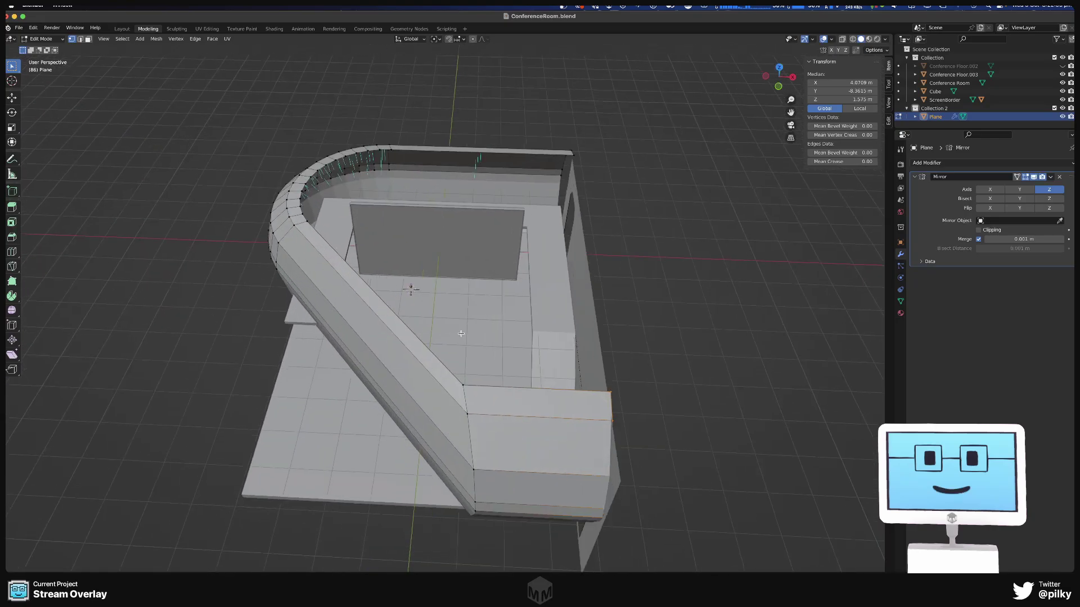
pyautogui.moveTo(473, 319); pyautogui.dragTo(169, 322, button='middle')
pyautogui.scroll(6, 343, 304)
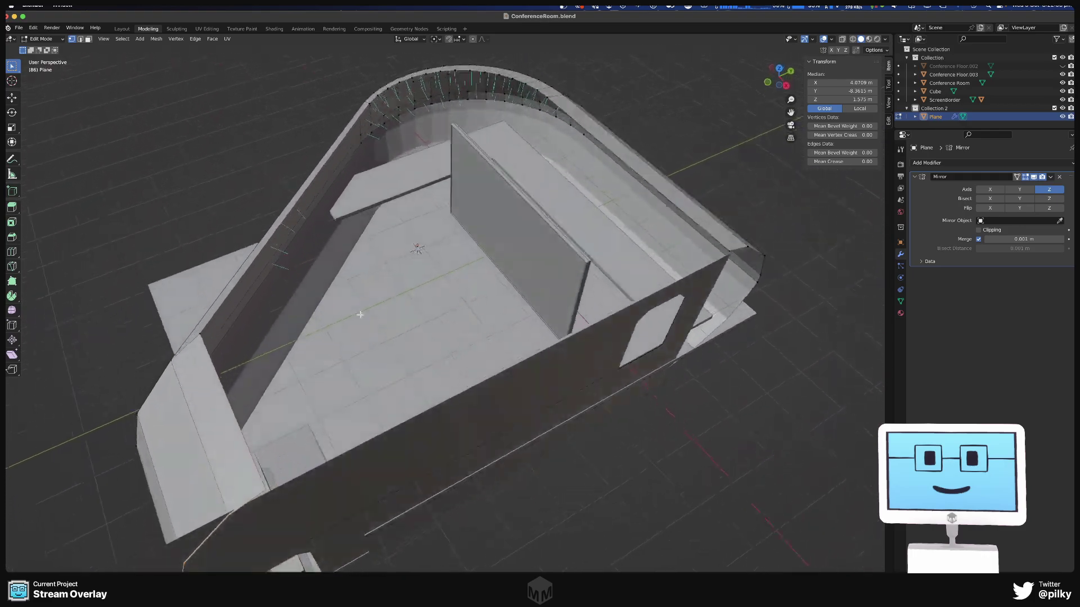
pyautogui.moveTo(338, 320); pyautogui.dragTo(276, 292, button='middle')
pyautogui.moveTo(327, 365); pyautogui.dragTo(663, 264, button='middle')
pyautogui.moveTo(622, 293); pyautogui.dragTo(685, 291, button='middle')
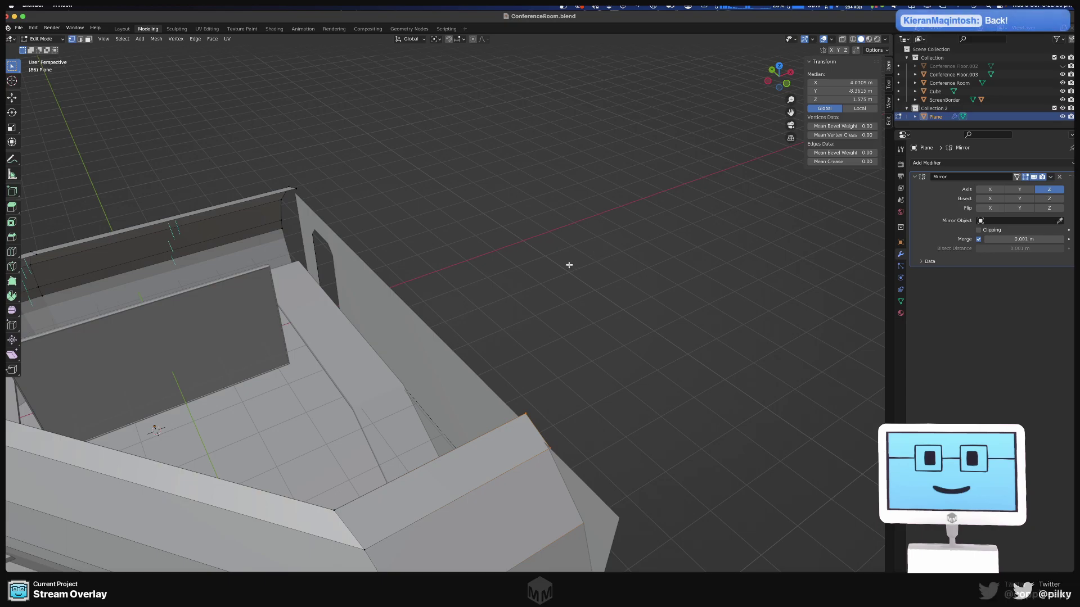
pyautogui.moveTo(455, 316); pyautogui.dragTo(451, 253, button='middle')
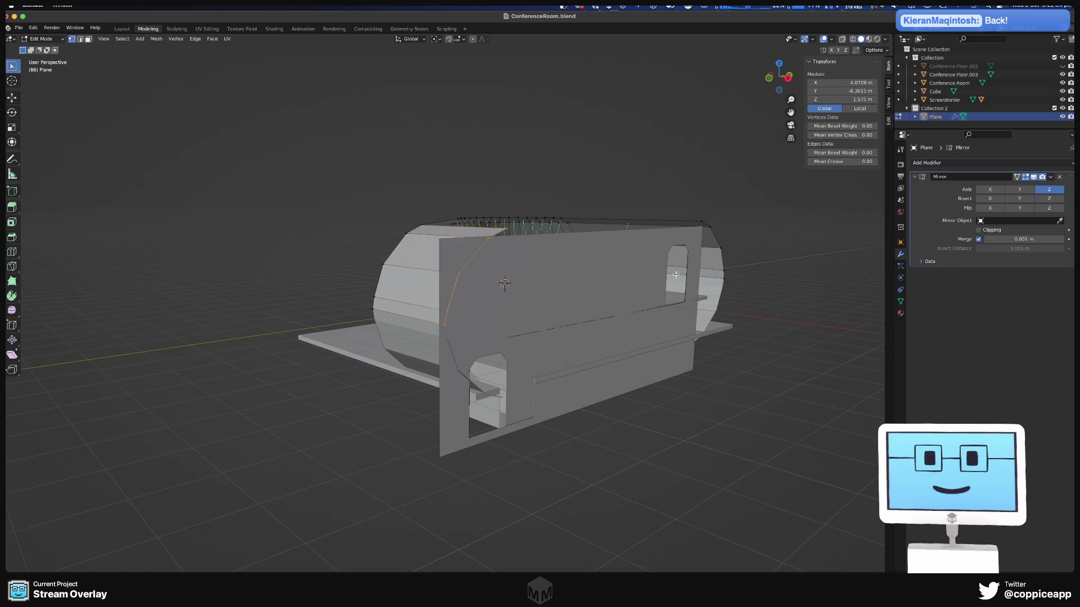
pyautogui.moveTo(676, 274); pyautogui.dragTo(319, 332, button='middle')
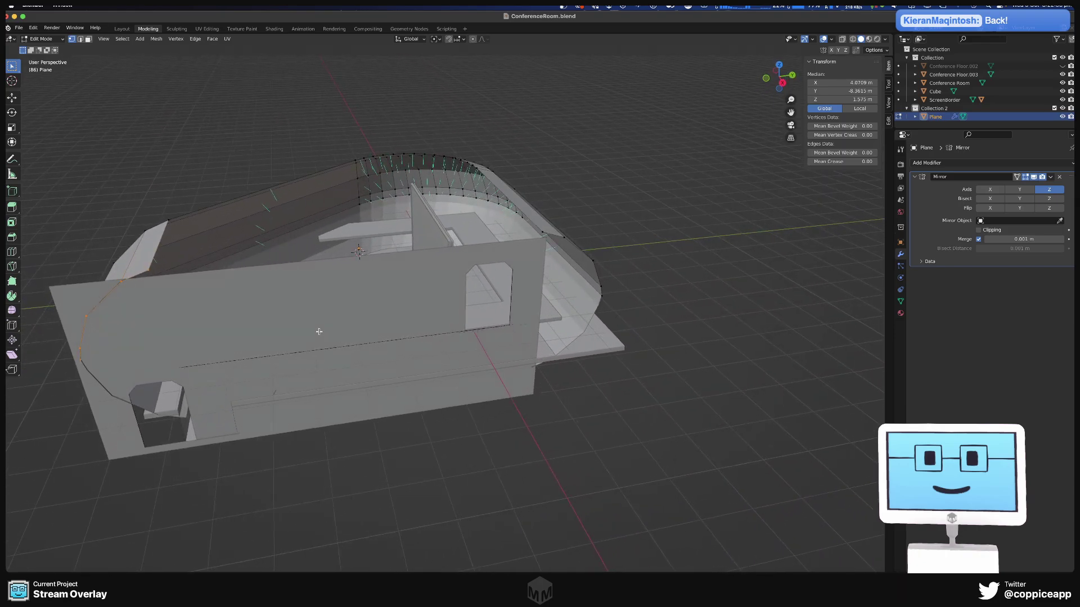
pyautogui.scroll(5, 337, 185)
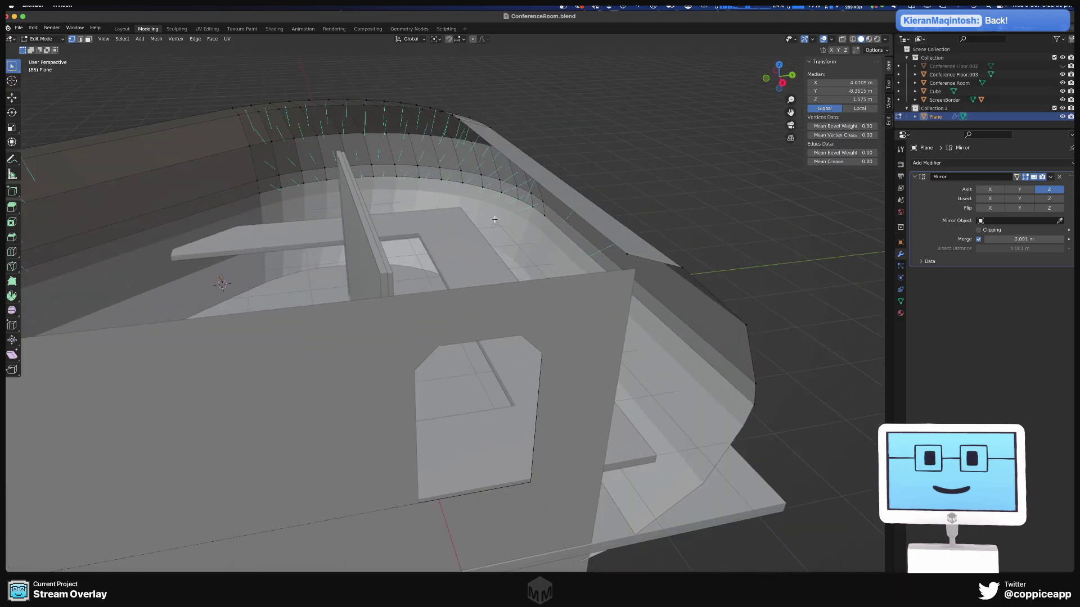
pyautogui.scroll(-2, 530, 210)
# - Highlight the Cube object to identify it in the scene, and reselect the hull Plane
pyautogui.click(907, 108)
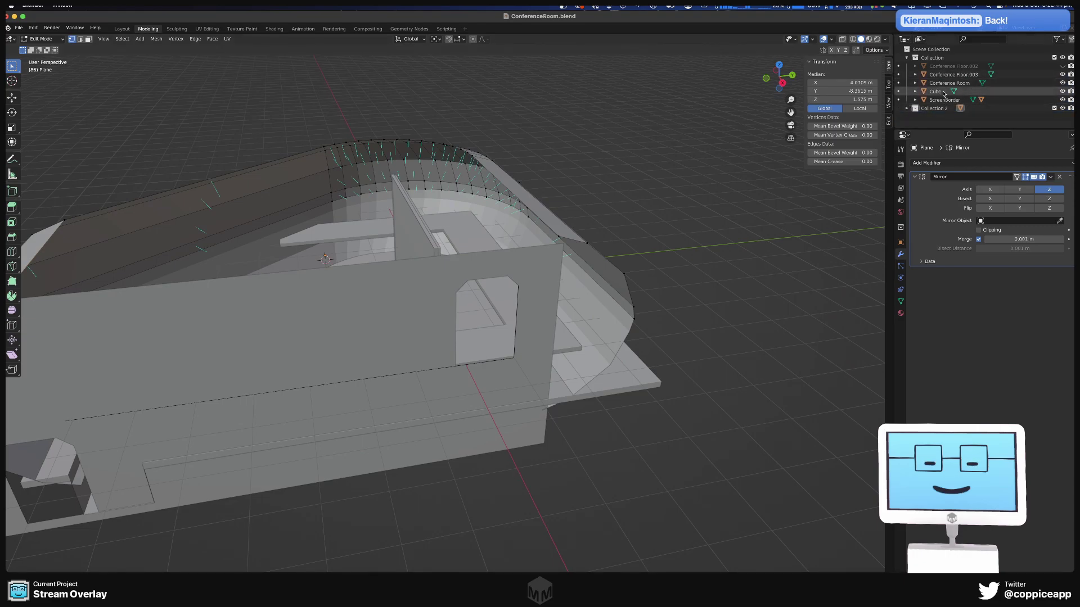
pyautogui.click(943, 94)
pyautogui.press('.')
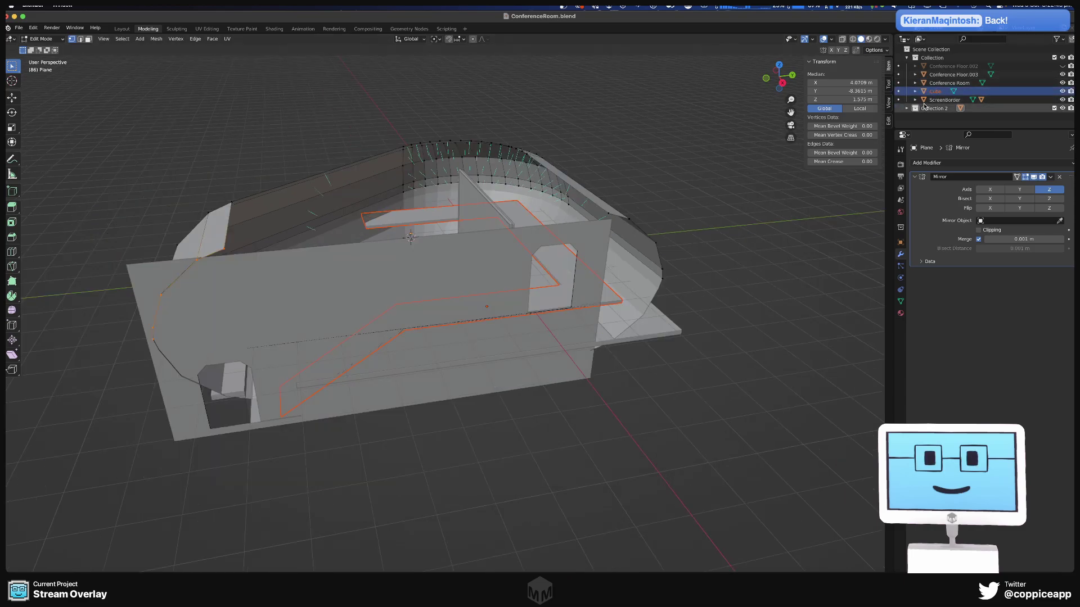
pyautogui.click(907, 108)
pyautogui.click(928, 117)
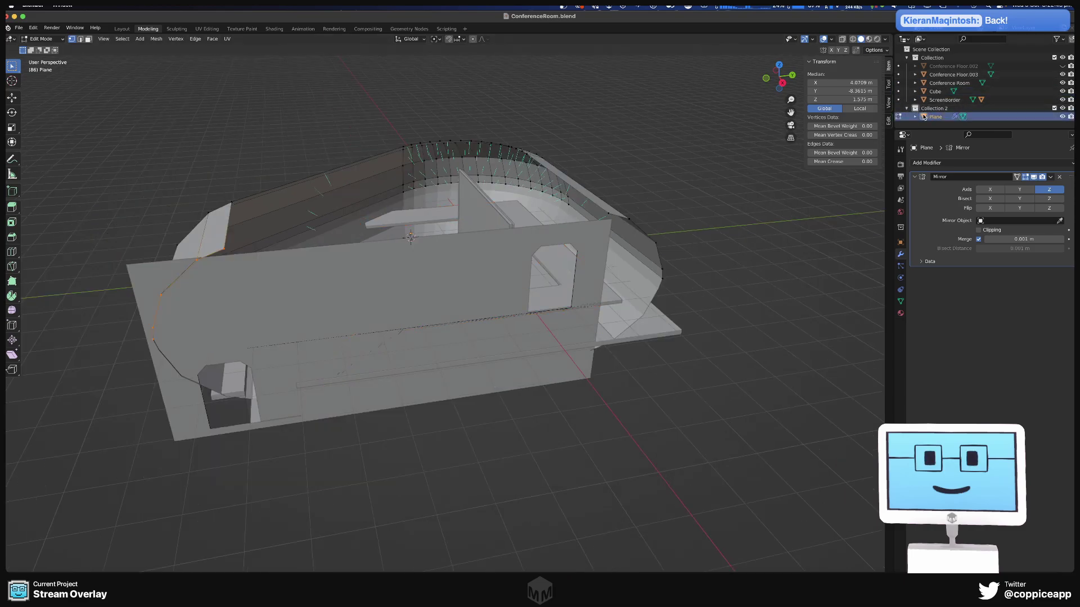
# - Leave mesh editing and move the Conference Room wall object into Collection 2 with the hull
pyautogui.moveTo(687, 224); pyautogui.dragTo(637, 205, button='middle')
pyautogui.press('Tab')
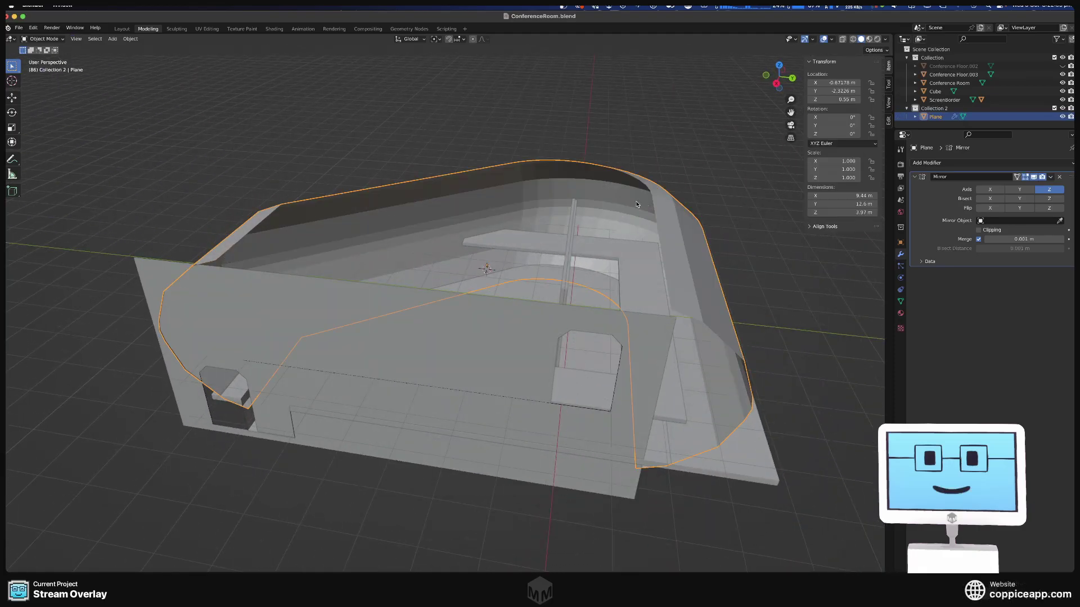
pyautogui.click(942, 85)
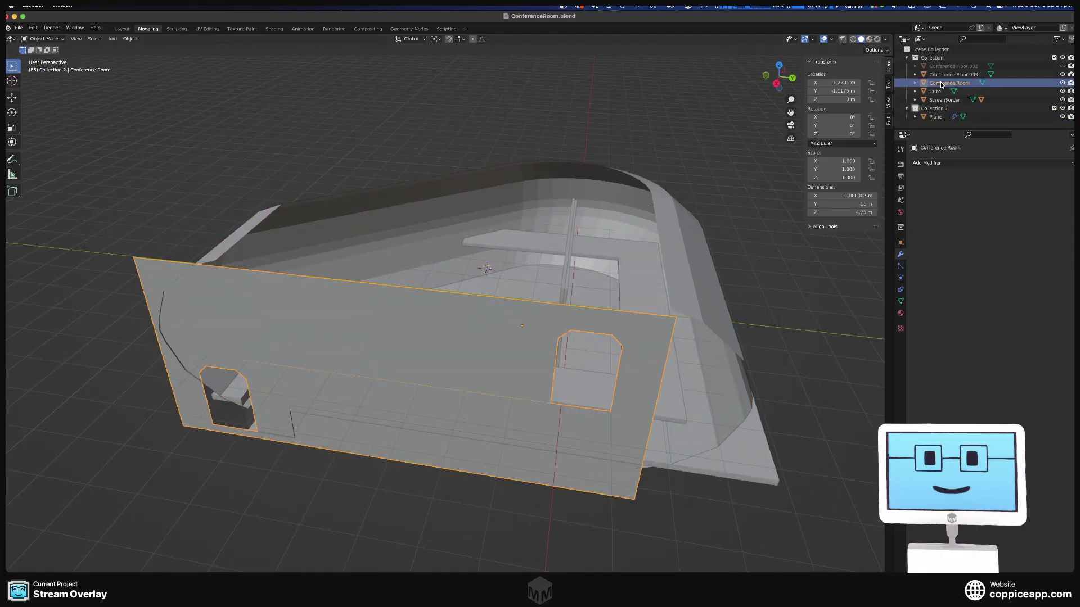
pyautogui.moveTo(942, 85); pyautogui.dragTo(937, 100)
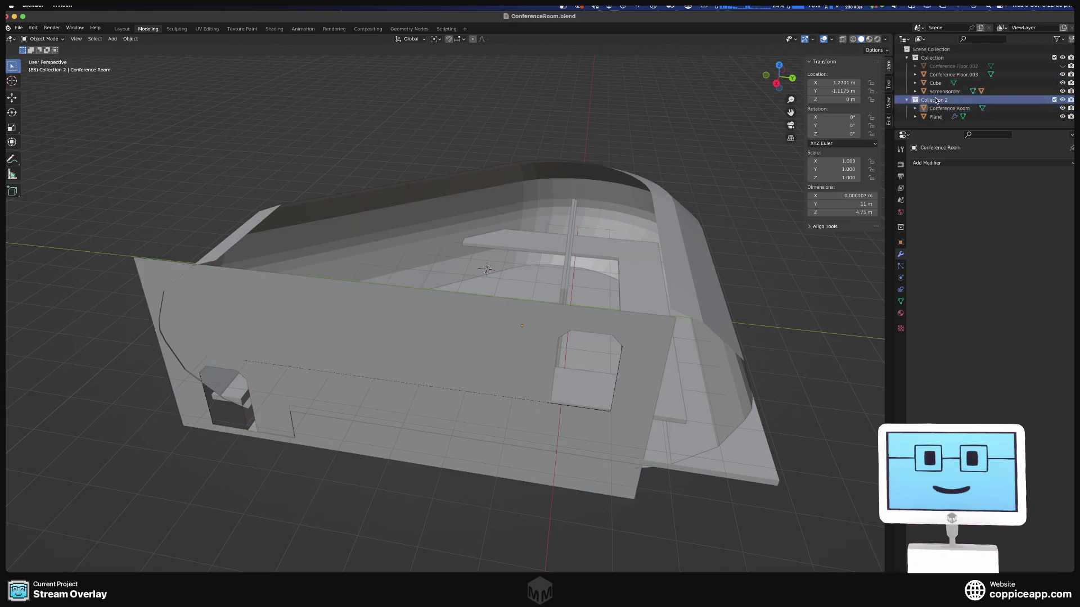
# - Rename Collection 2 as Outer Walls
pyautogui.doubleClick(936, 100)
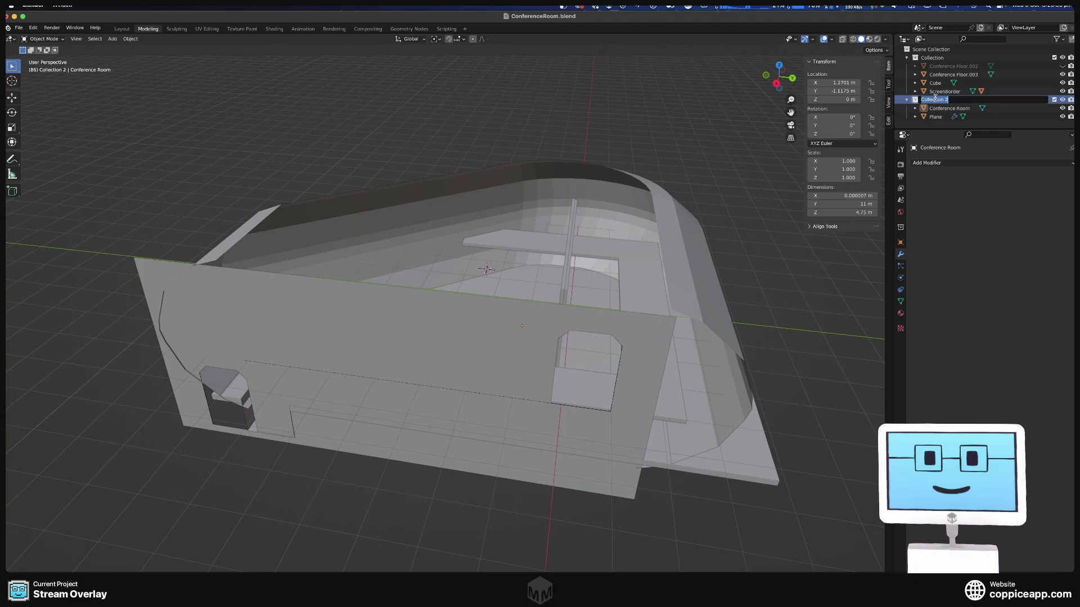
pyautogui.write('Outer Walls')
pyautogui.press('Return')
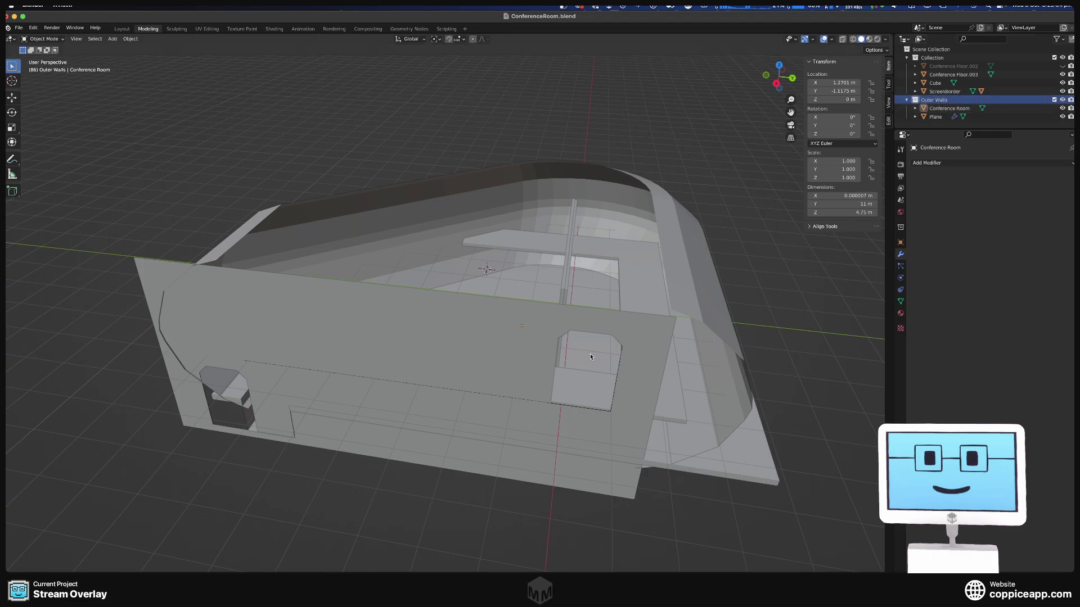
# - Hide the original Collection to inspect the outer walls alone, and show it again with Cube and ScreenBorder hidden
pyautogui.moveTo(579, 355); pyautogui.dragTo(656, 134, button='middle')
pyautogui.click(1063, 57)
pyautogui.scroll(5, 594, 320)
pyautogui.scroll(-5, 656, 134)
pyautogui.moveTo(667, 219); pyautogui.dragTo(604, 213, button='middle')
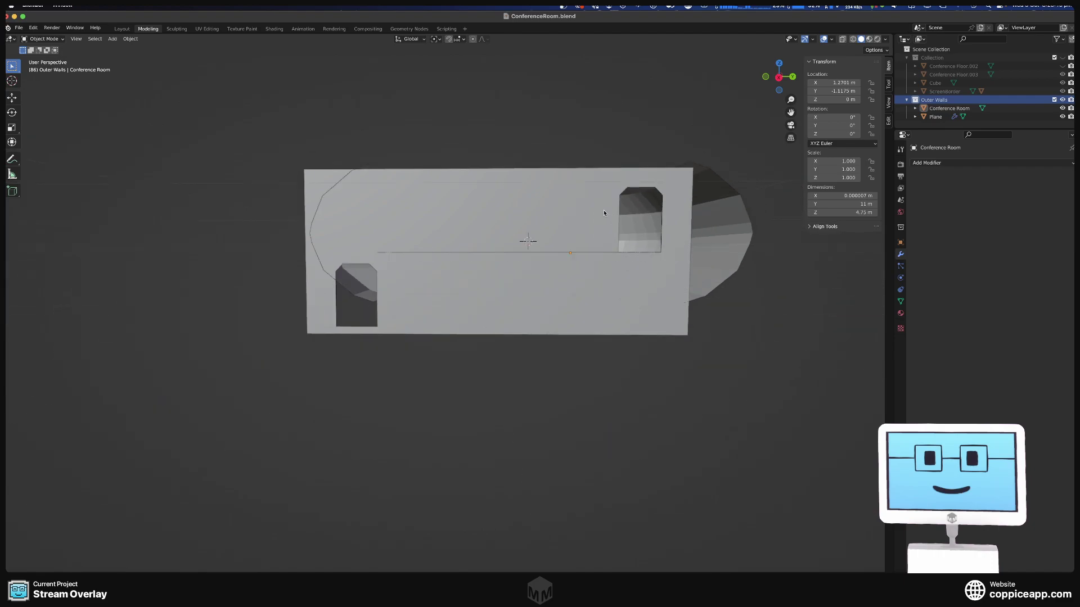
pyautogui.scroll(4, 349, 247)
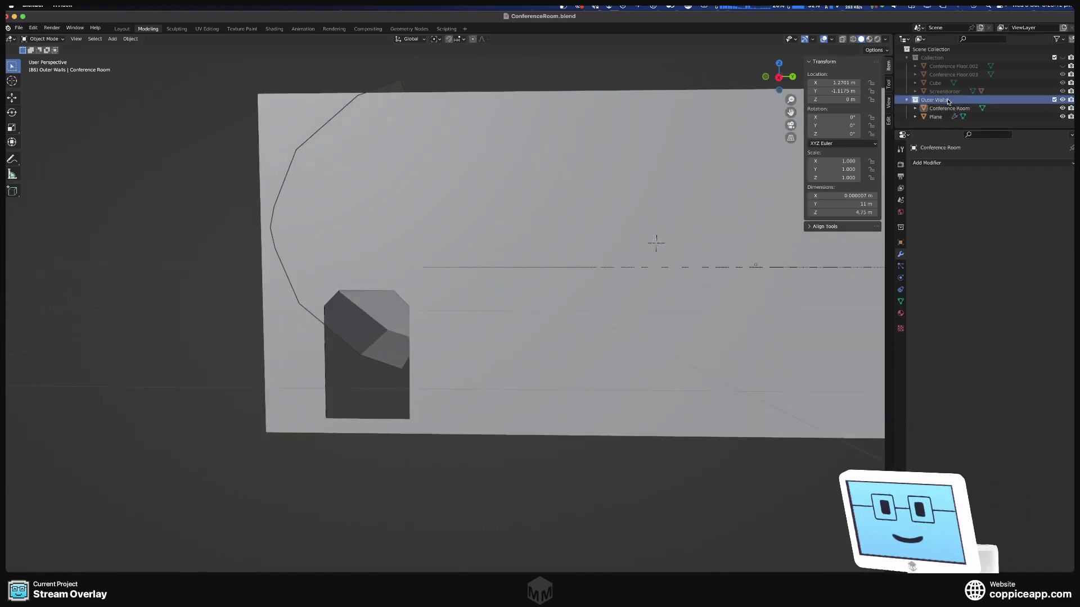
pyautogui.click(1055, 57)
pyautogui.moveTo(1063, 84); pyautogui.dragTo(1062, 91)
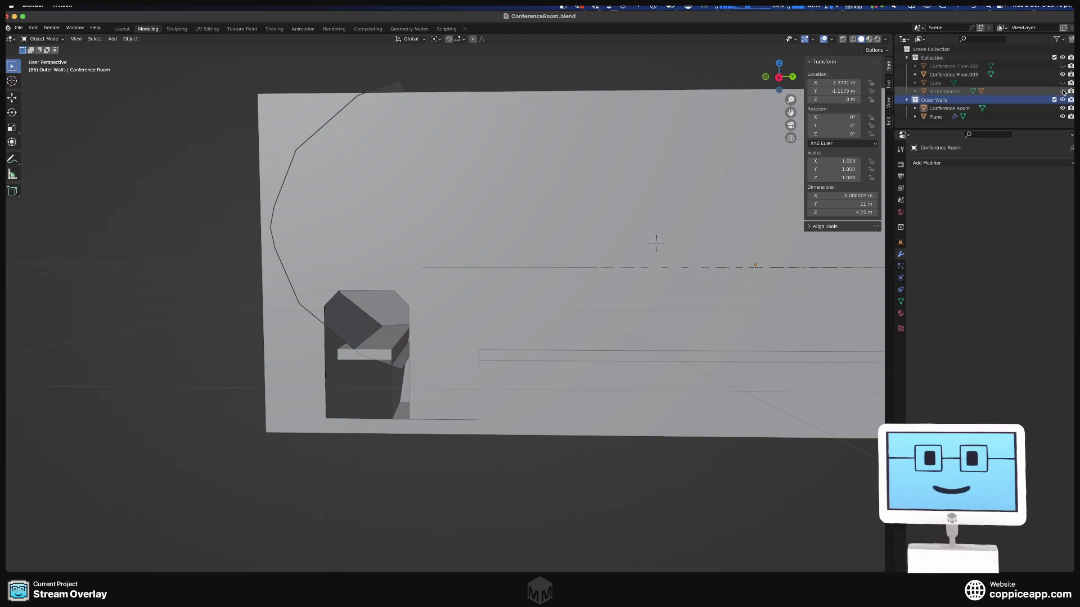
# - Select the lower doorway's vertices in the Conference Room wall and move them about 0.944 m along Y, away from the hull
pyautogui.click(378, 290)
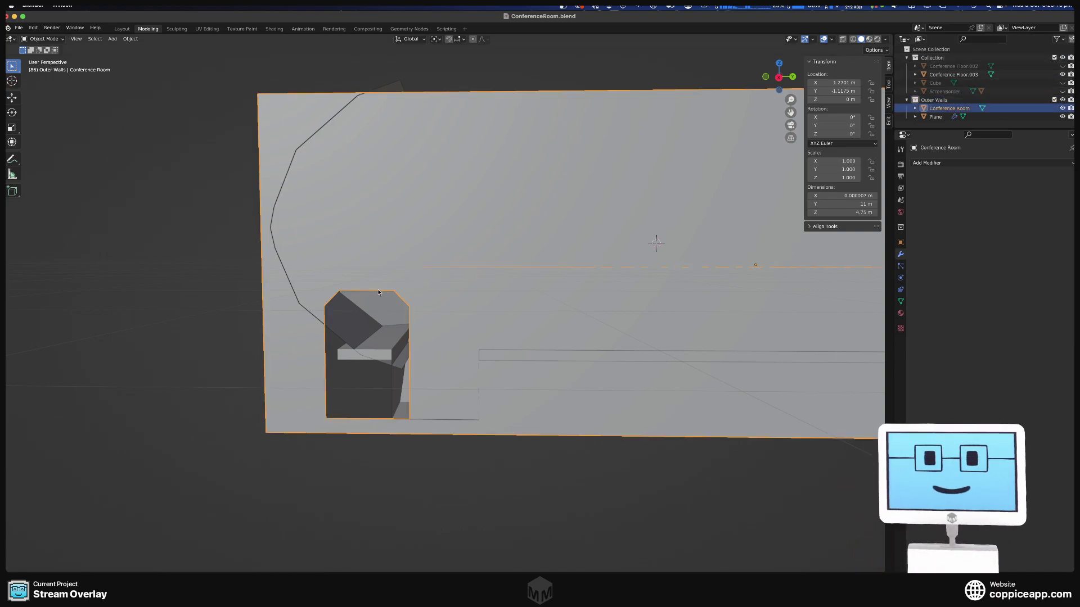
pyautogui.press('Tab')
pyautogui.moveTo(308, 257); pyautogui.dragTo(450, 512)
pyautogui.press('g')
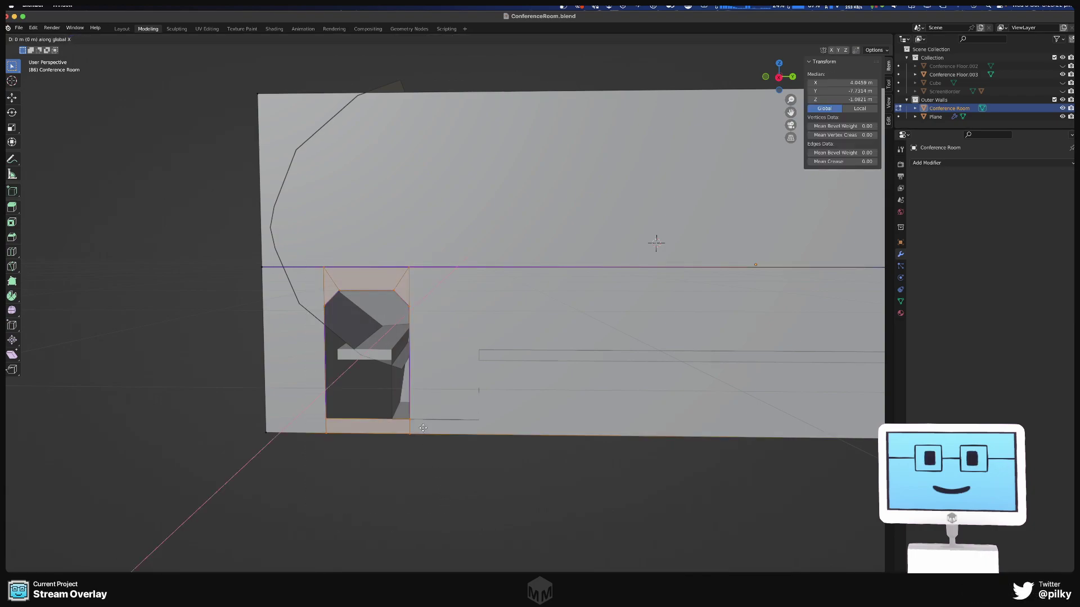
pyautogui.press('y')
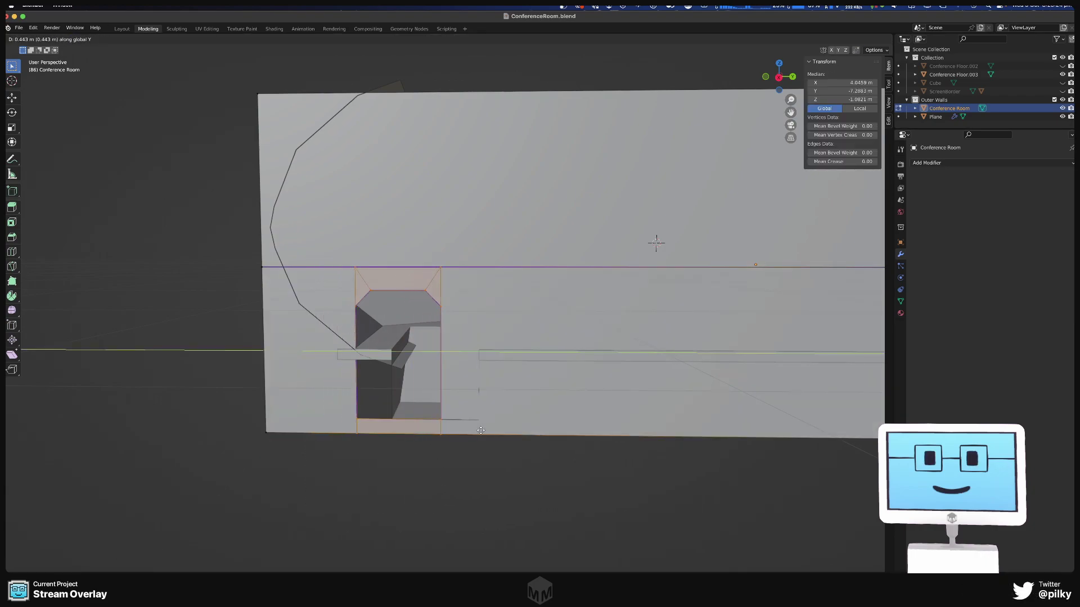
pyautogui.click(514, 431)
# - Fine-tune the lower doorway's position in the right orthographic view by moving it 0.021274 m along Y
pyautogui.press('KP_3')
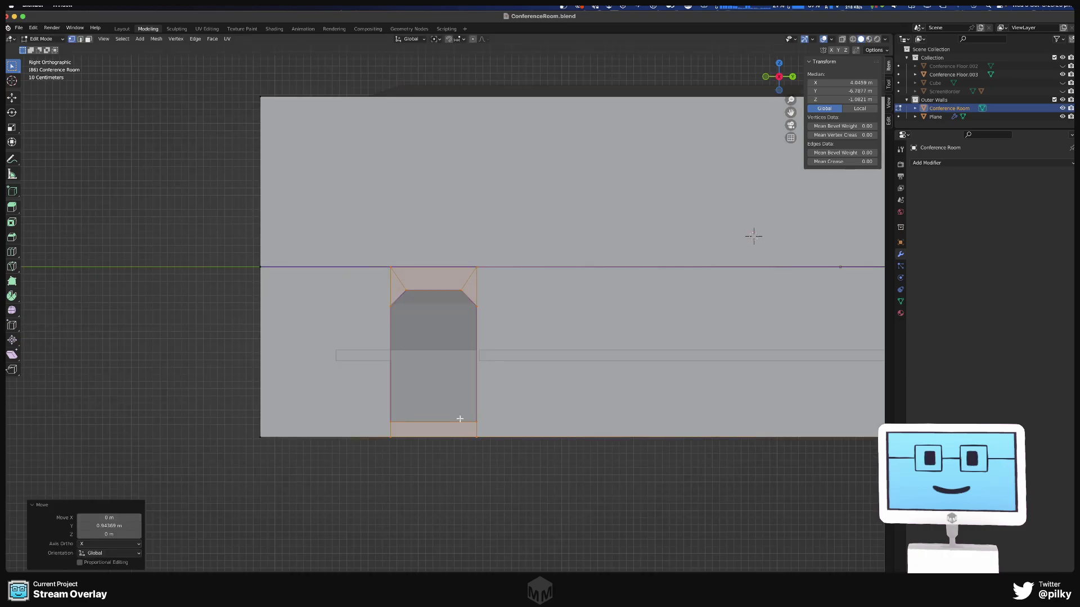
pyautogui.scroll(5, 450, 410)
pyautogui.press('g')
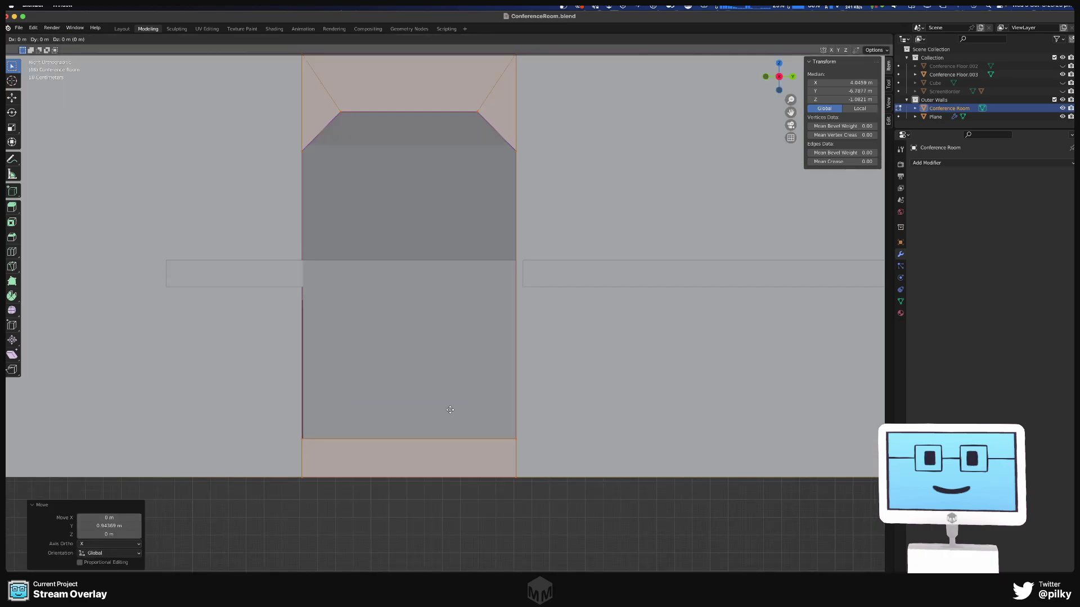
pyautogui.press('y')
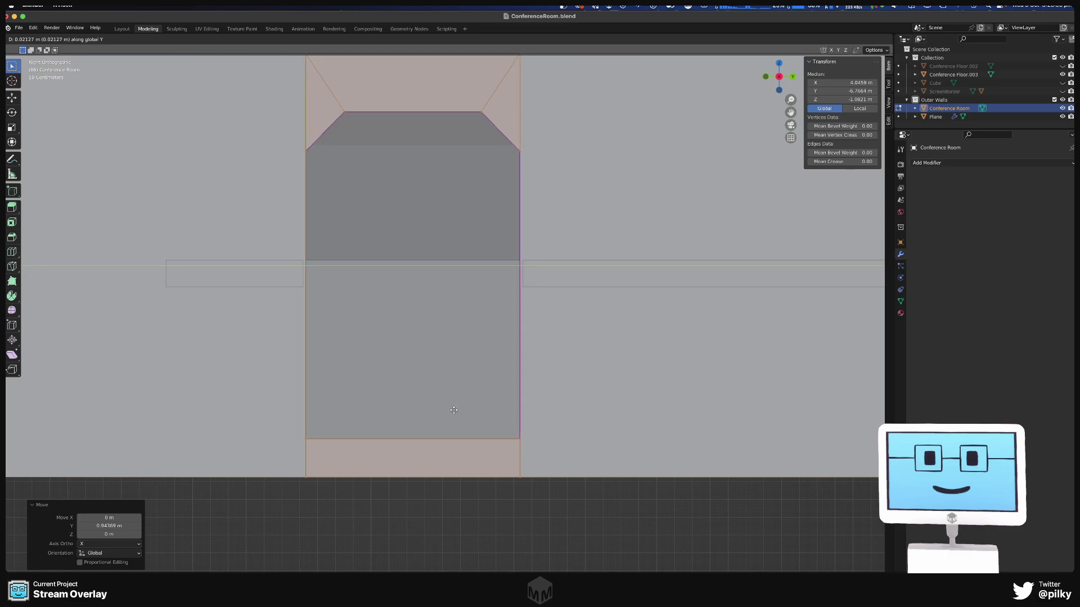
pyautogui.click(454, 410)
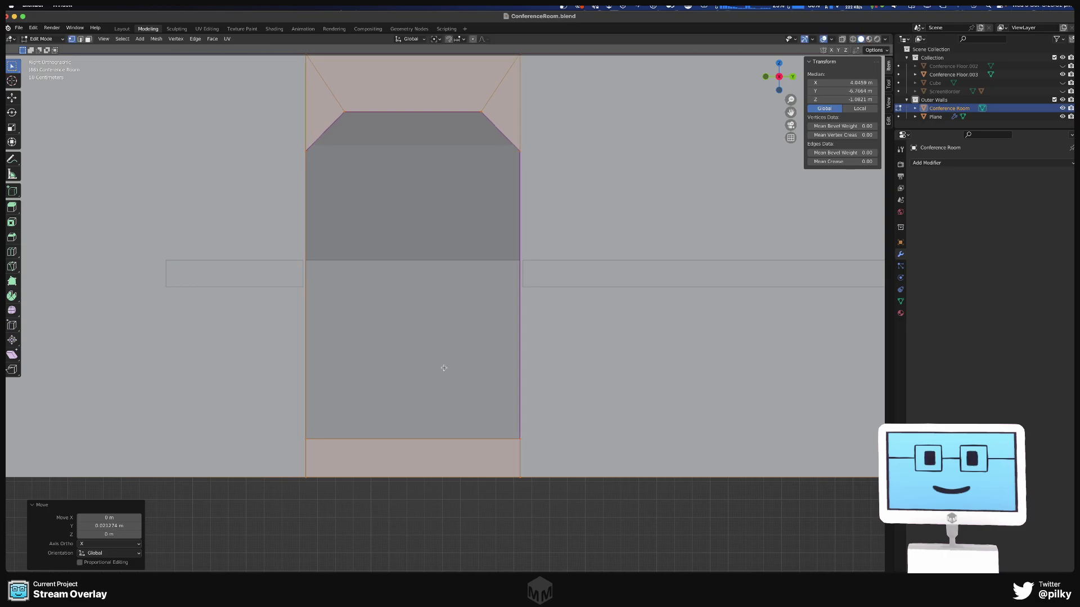
# - Leave the wall's mesh editing and apply the Mirror modifier on the Plane hull
pyautogui.moveTo(439, 369); pyautogui.dragTo(429, 282, button='middle')
pyautogui.scroll(-5, 430, 281)
pyautogui.press('Tab')
pyautogui.scroll(-3, 331, 278)
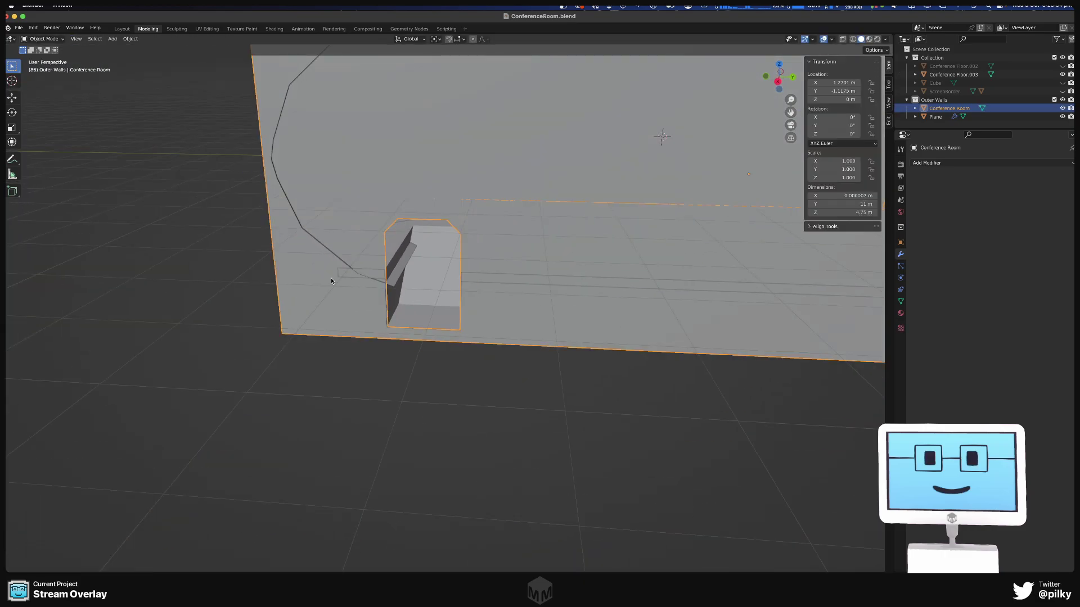
pyautogui.moveTo(330, 278); pyautogui.dragTo(438, 304, button='middle')
pyautogui.click(935, 116)
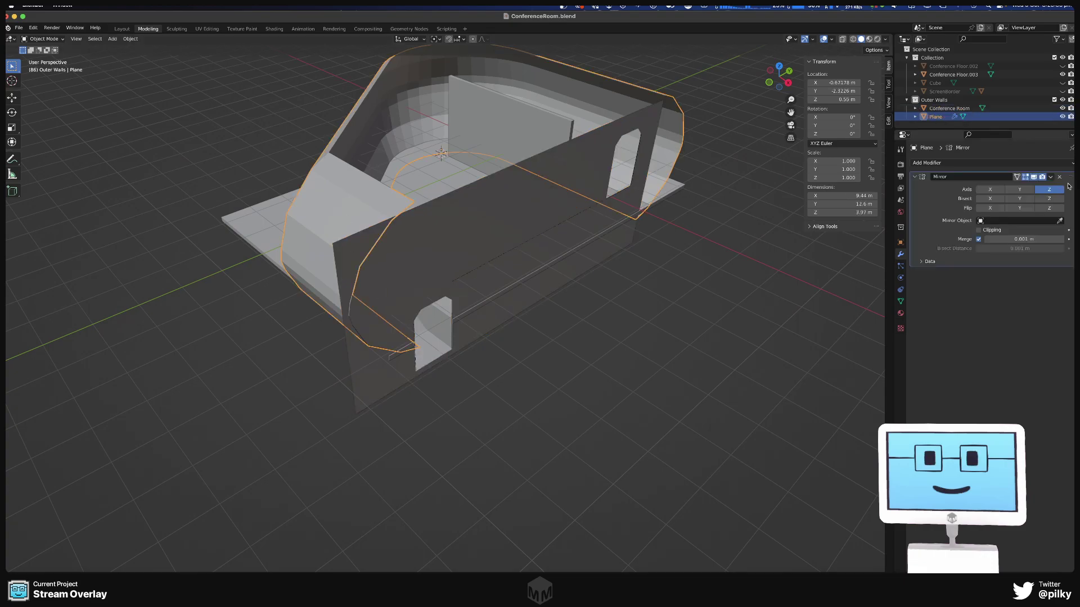
pyautogui.click(1051, 178)
pyautogui.click(1033, 187)
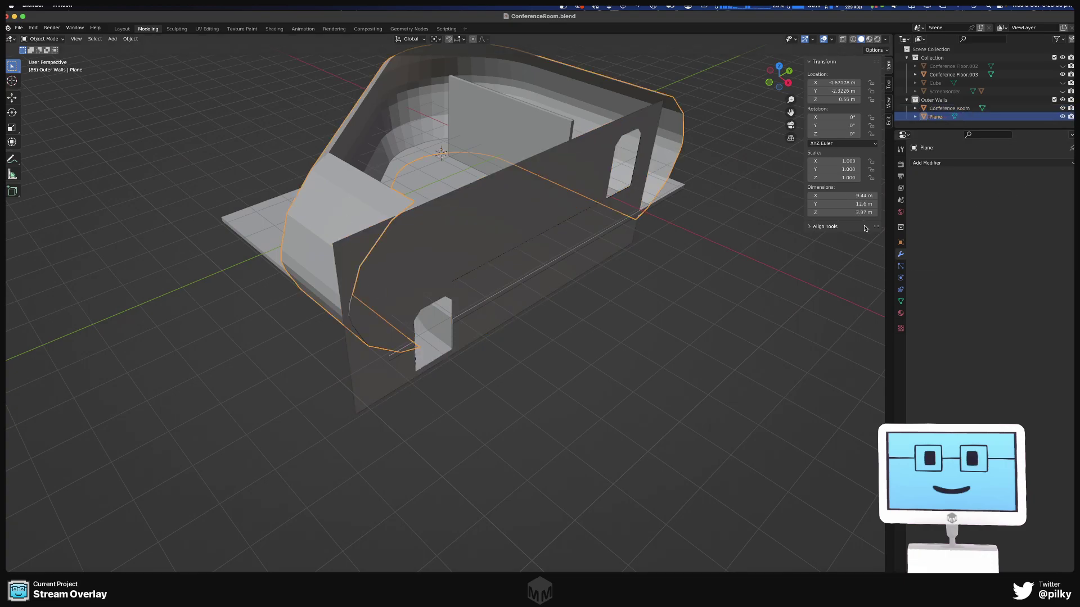
# - Select the top-edge vertices of the Conference Room wall and raise them about 0.209 m along Z, above the hull
pyautogui.moveTo(506, 270); pyautogui.dragTo(466, 299, button='middle')
pyautogui.scroll(-3, 467, 300)
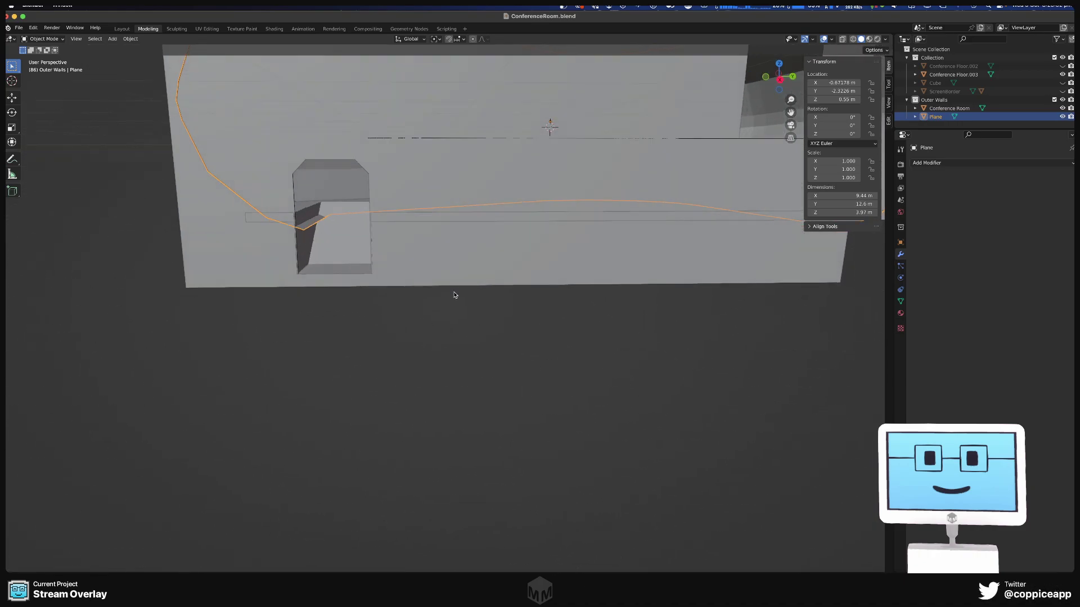
pyautogui.scroll(-3, 461, 294)
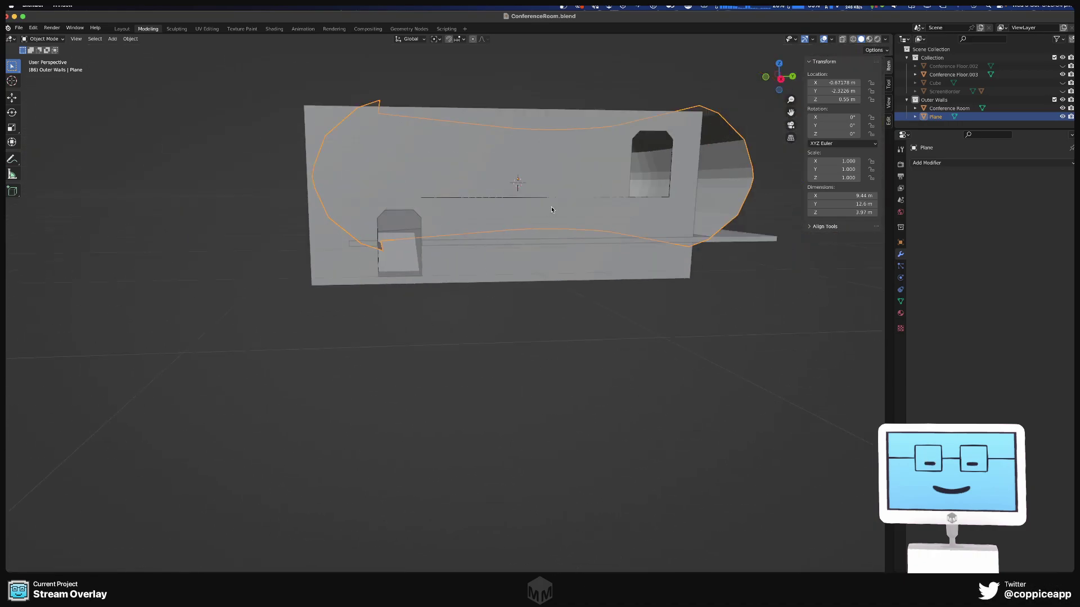
pyautogui.moveTo(552, 210); pyautogui.dragTo(362, 329, button='middle')
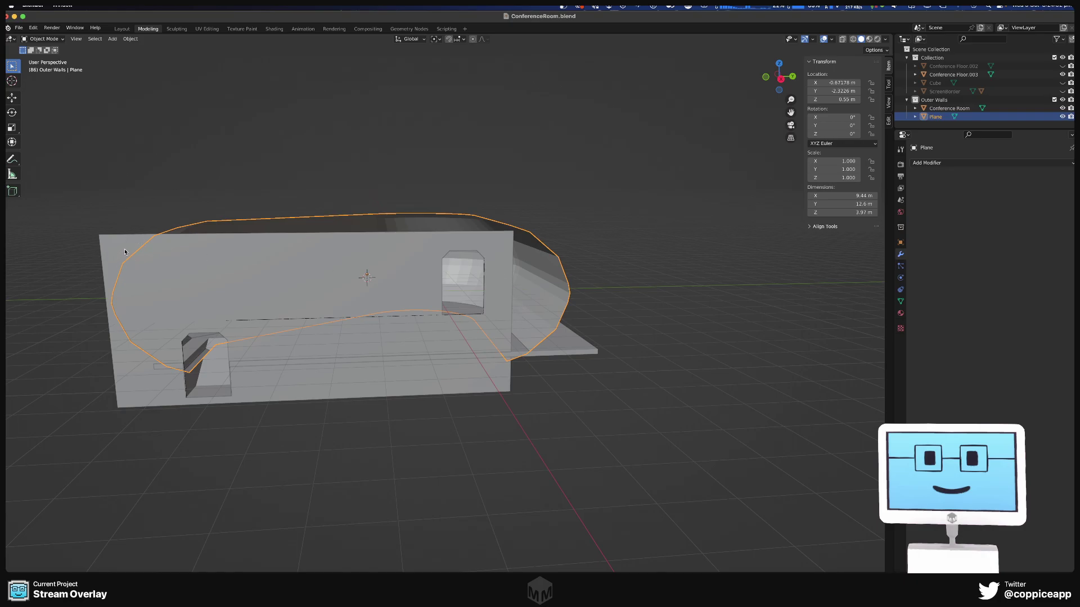
pyautogui.scroll(4, 226, 232)
pyautogui.moveTo(313, 222); pyautogui.dragTo(394, 250, button='middle')
pyautogui.scroll(-4, 324, 236)
pyautogui.click(400, 252)
pyautogui.press('Tab')
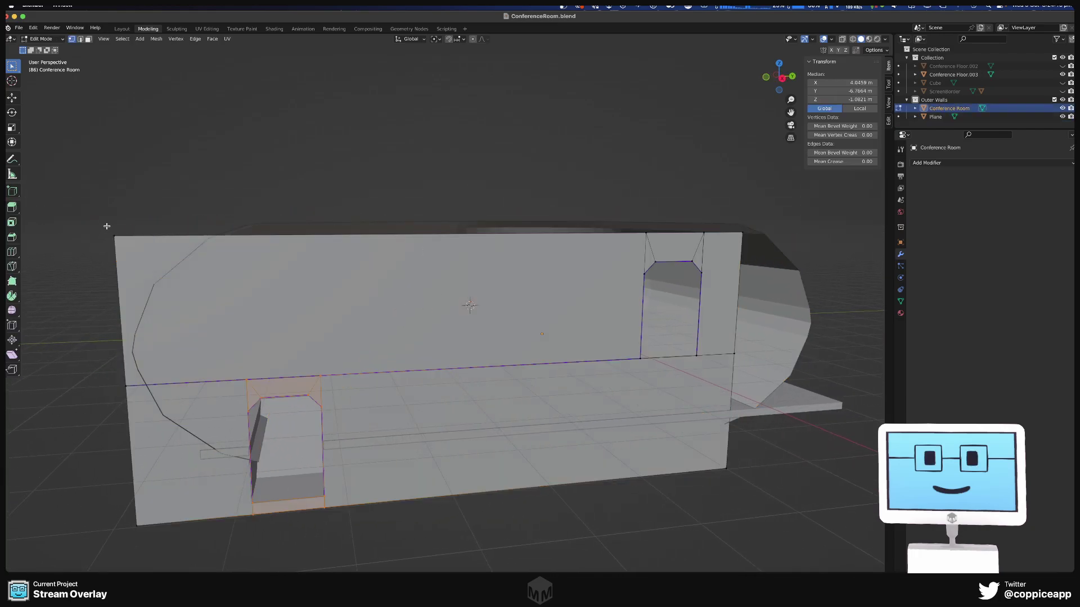
pyautogui.moveTo(104, 223); pyautogui.dragTo(758, 241)
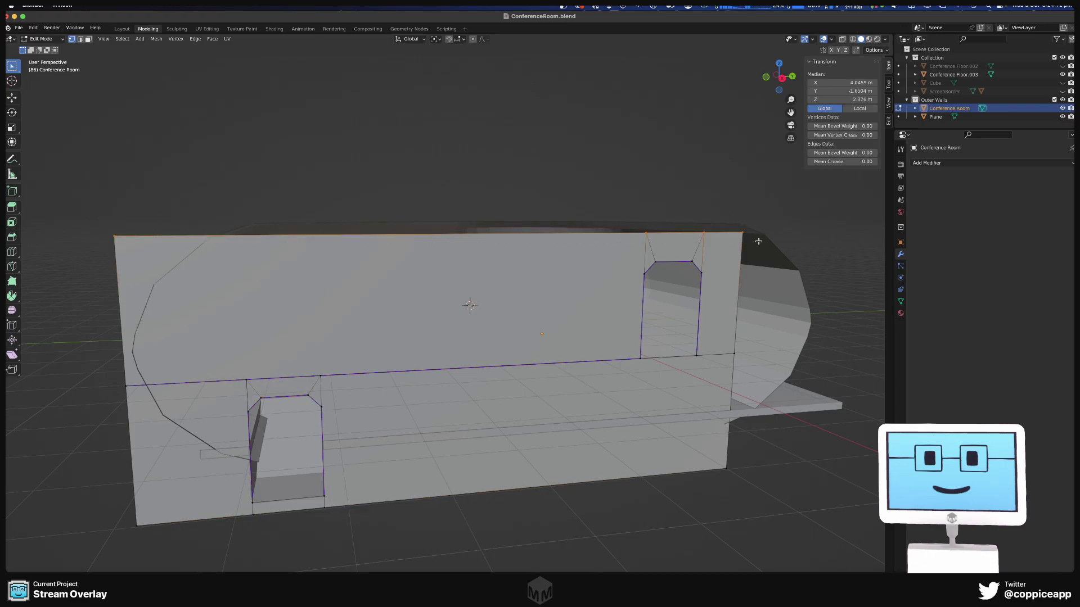
pyautogui.press('g')
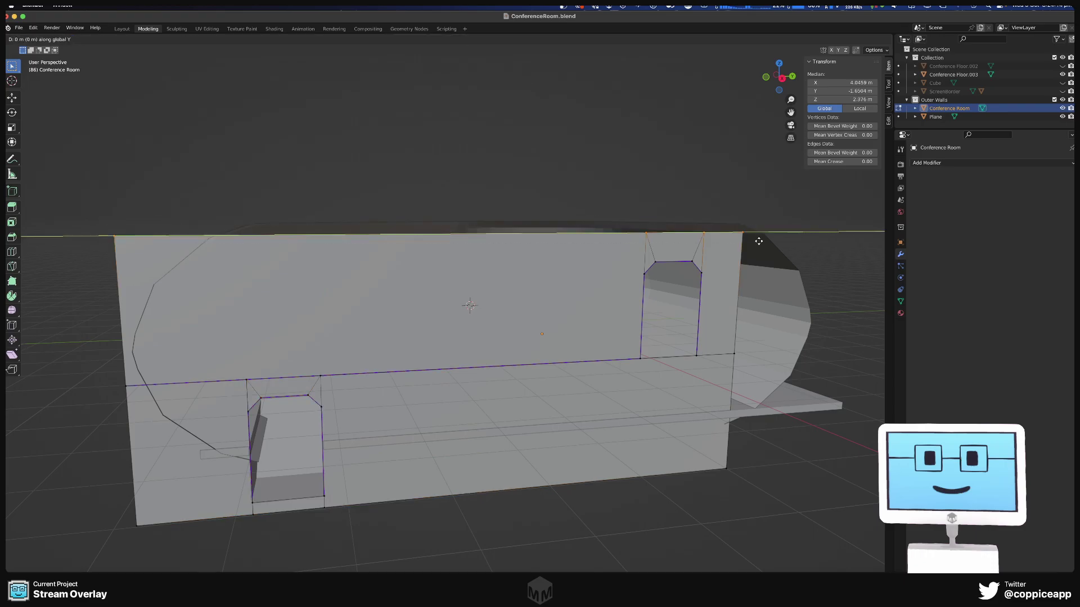
pyautogui.press('z')
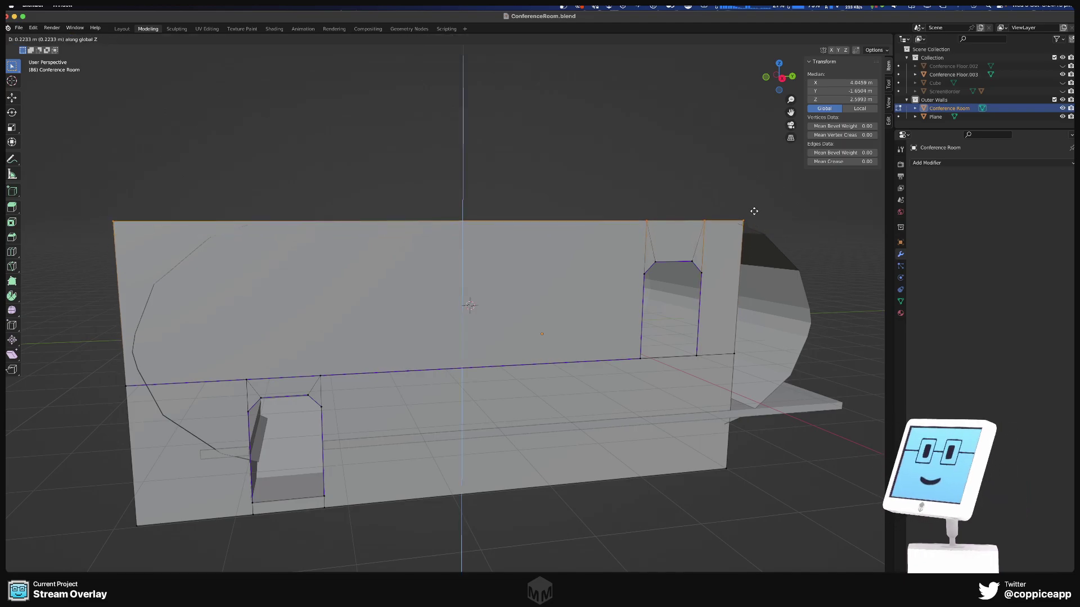
pyautogui.click(754, 212)
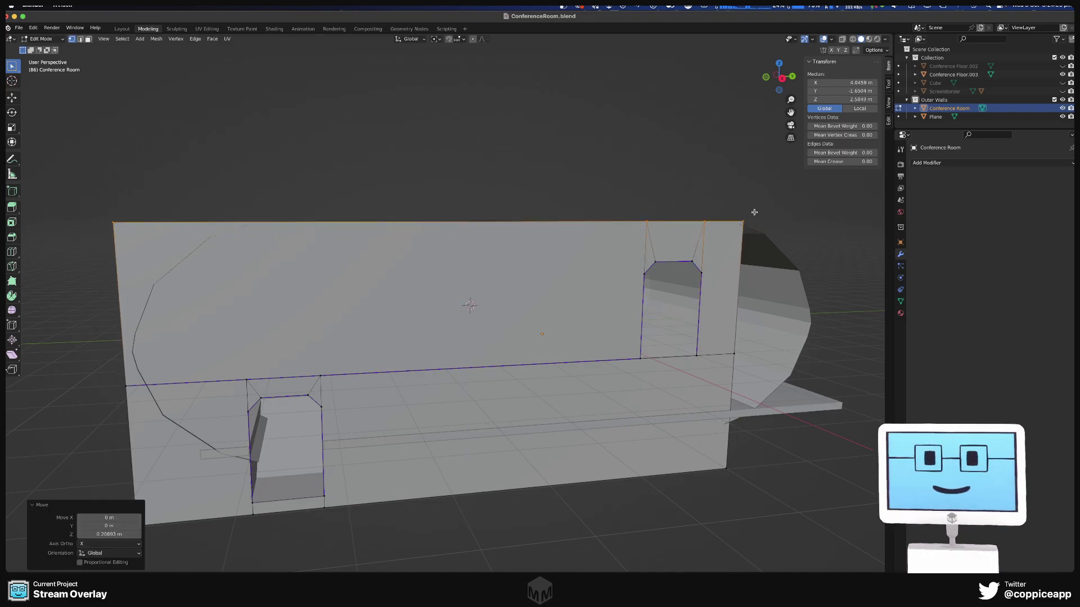
# - Extend the wall's end beside the upper doorway by moving its edge vertices about 1.77 m along Y, and leave mesh editing
pyautogui.moveTo(754, 212); pyautogui.dragTo(539, 274, button='middle')
pyautogui.moveTo(505, 236); pyautogui.dragTo(618, 548)
pyautogui.press('g')
pyautogui.click(669, 545)
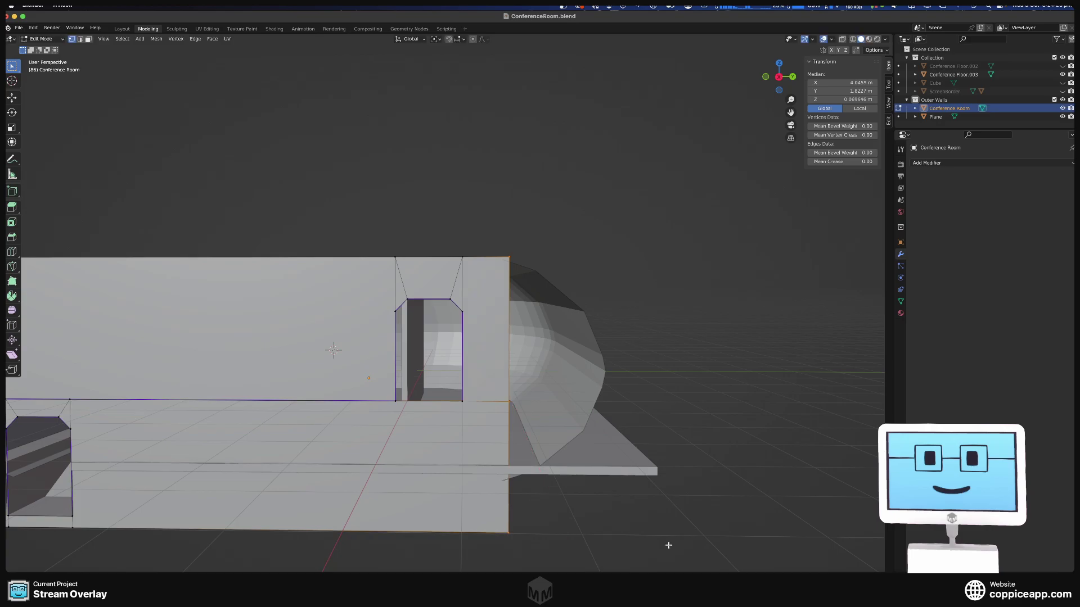
pyautogui.press('g')
pyautogui.press('y')
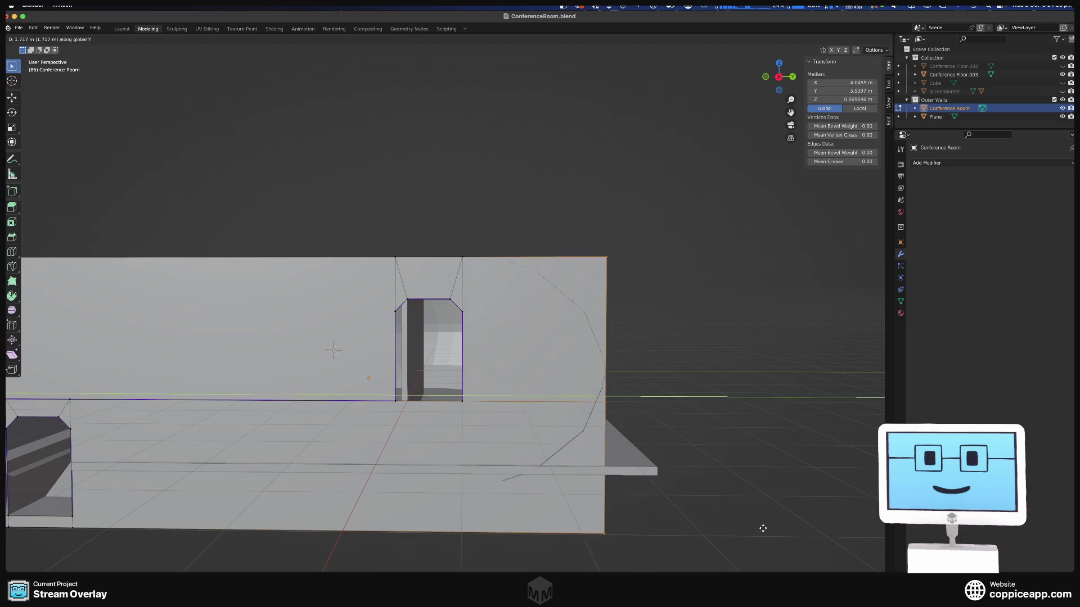
pyautogui.click(765, 528)
pyautogui.moveTo(711, 495); pyautogui.dragTo(668, 390, button='middle')
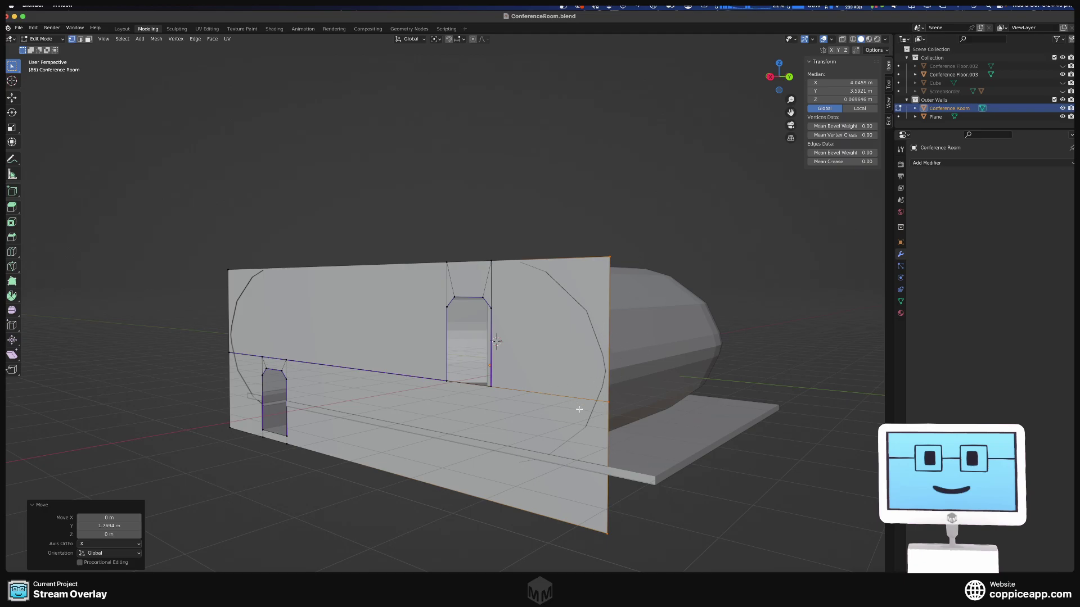
pyautogui.moveTo(577, 532); pyautogui.dragTo(514, 217, button='middle')
pyautogui.press('Tab')
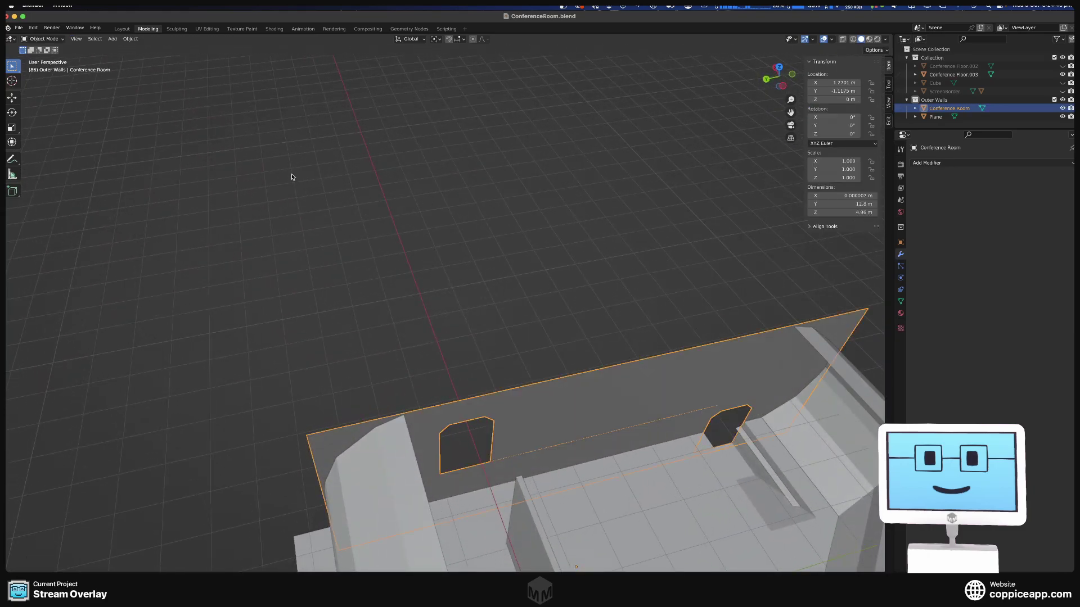
# - Select the Plane hull's bottom corner vertex protruding into the lower doorway and move it about -0.212 m along Y
pyautogui.moveTo(746, 321); pyautogui.dragTo(426, 452, button='middle')
pyautogui.scroll(4, 427, 450)
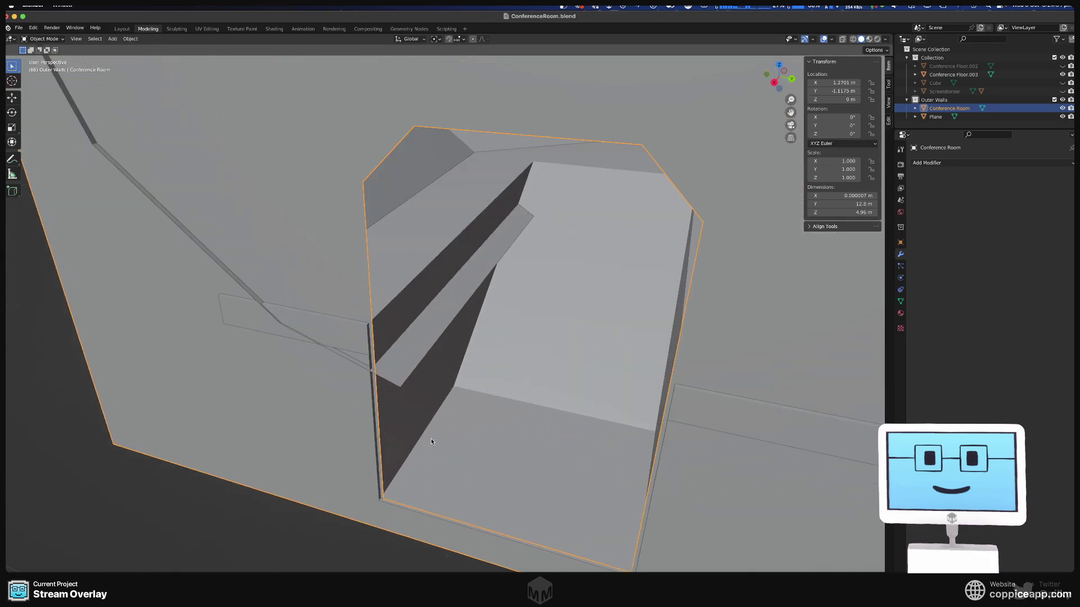
pyautogui.click(423, 368)
pyautogui.click(419, 365)
pyautogui.press('Tab')
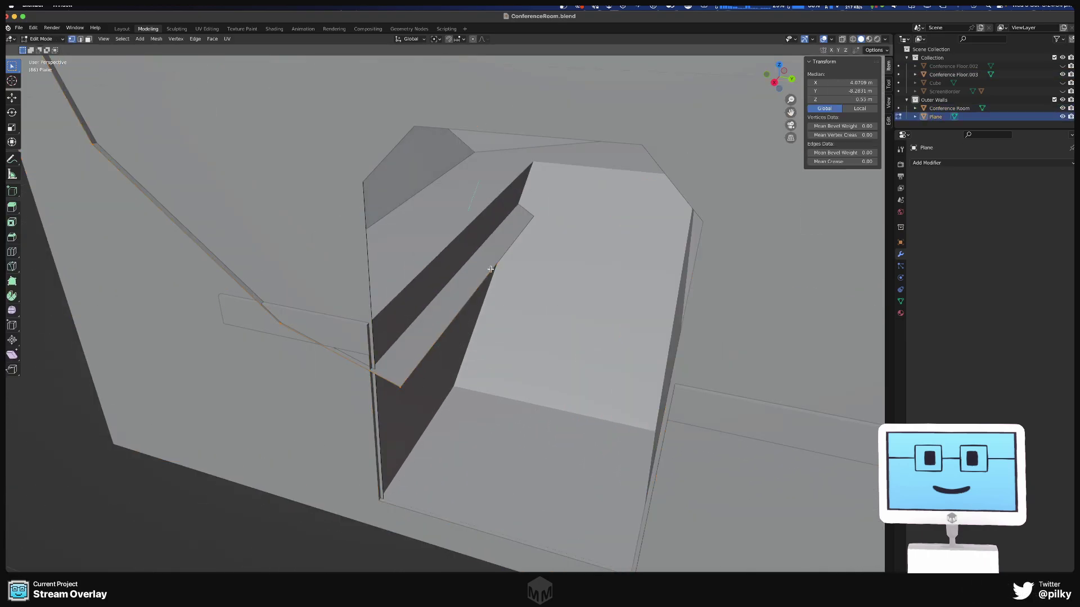
pyautogui.moveTo(596, 264); pyautogui.dragTo(527, 300)
pyautogui.moveTo(424, 393); pyautogui.dragTo(424, 395)
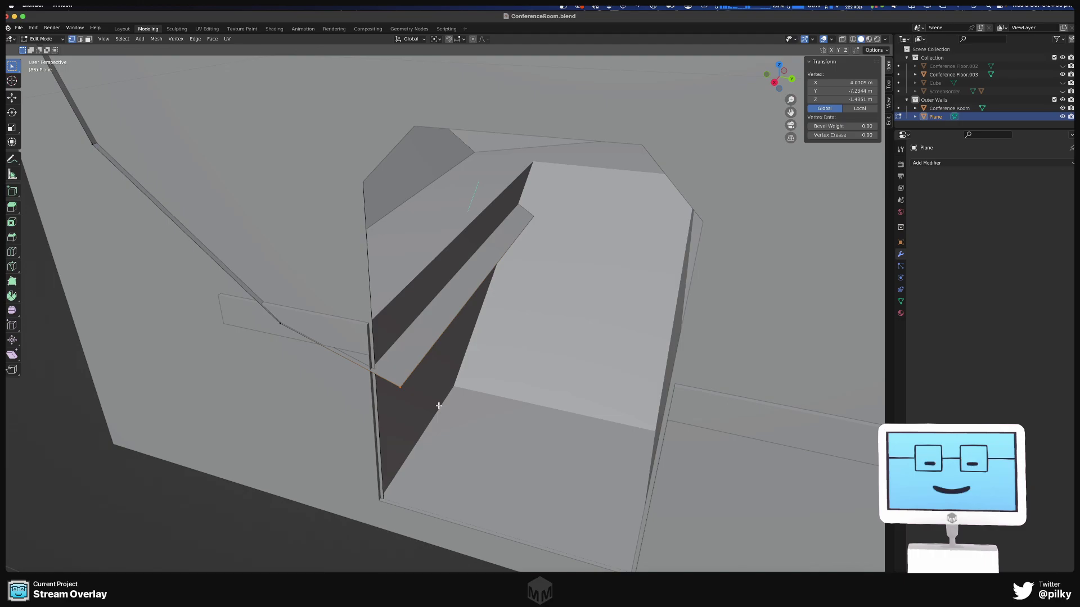
pyautogui.moveTo(424, 395); pyautogui.dragTo(485, 374, button='middle')
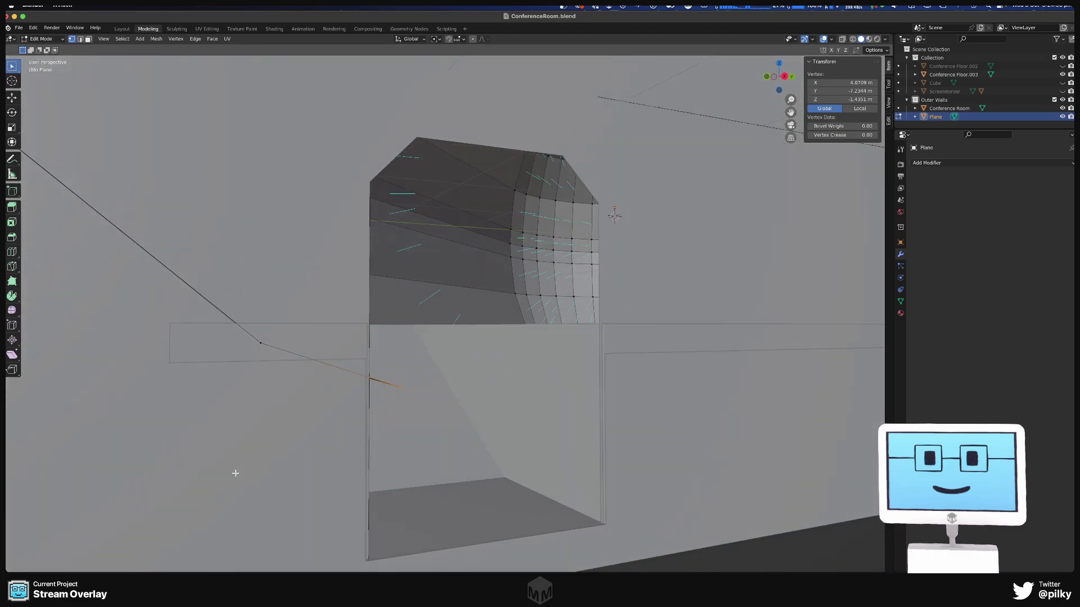
pyautogui.moveTo(236, 473); pyautogui.dragTo(395, 360, button='middle')
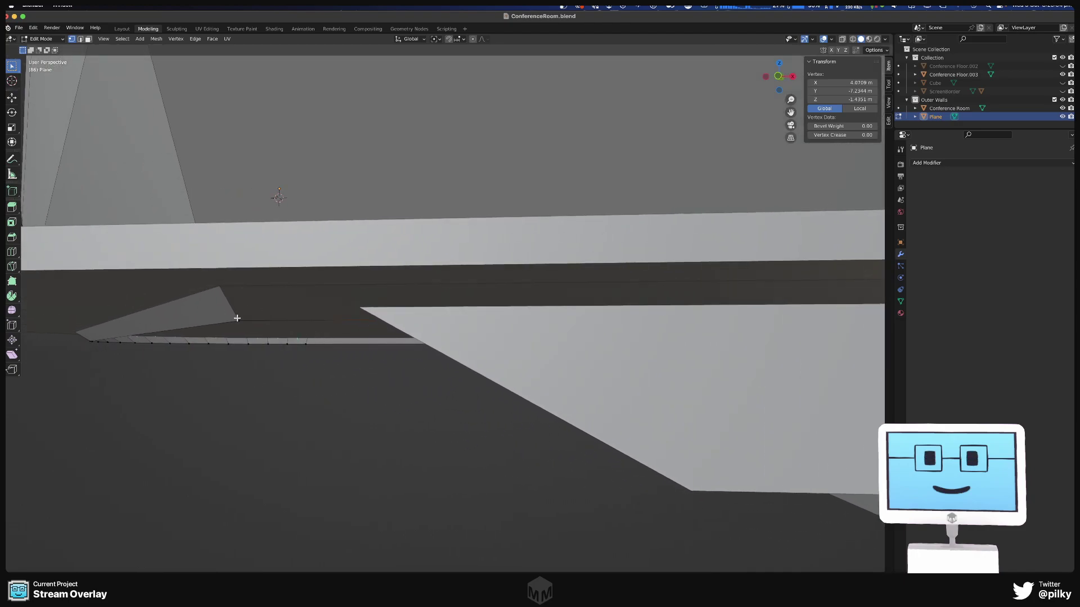
pyautogui.moveTo(253, 325); pyautogui.dragTo(298, 327)
pyautogui.moveTo(298, 328); pyautogui.dragTo(531, 357, button='middle')
pyautogui.click(548, 393)
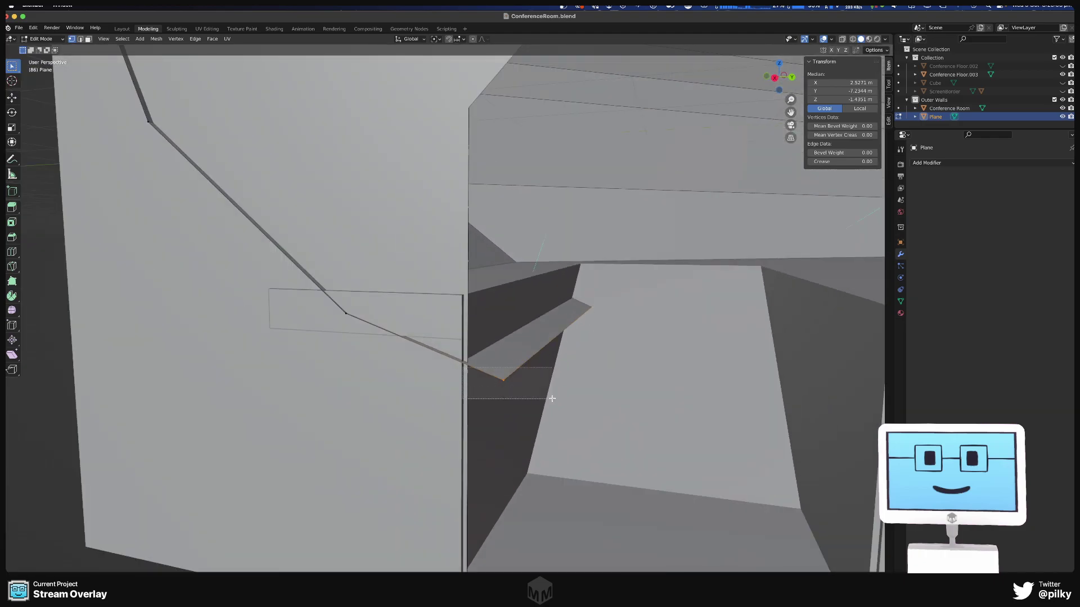
pyautogui.moveTo(549, 393); pyautogui.dragTo(579, 398, button='middle')
pyautogui.press('g')
pyautogui.press('x')
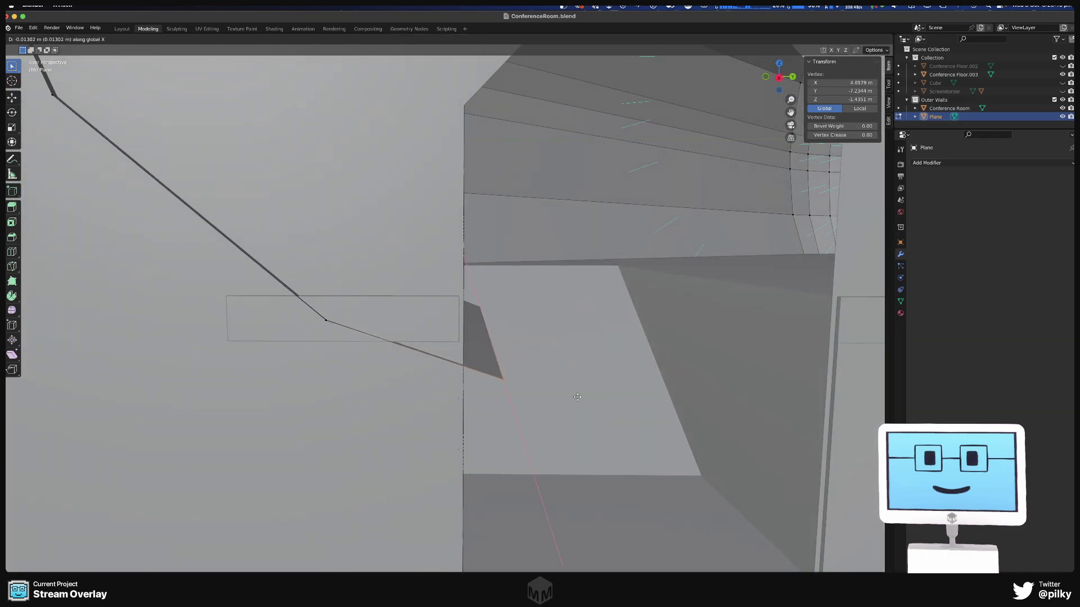
pyautogui.press('y')
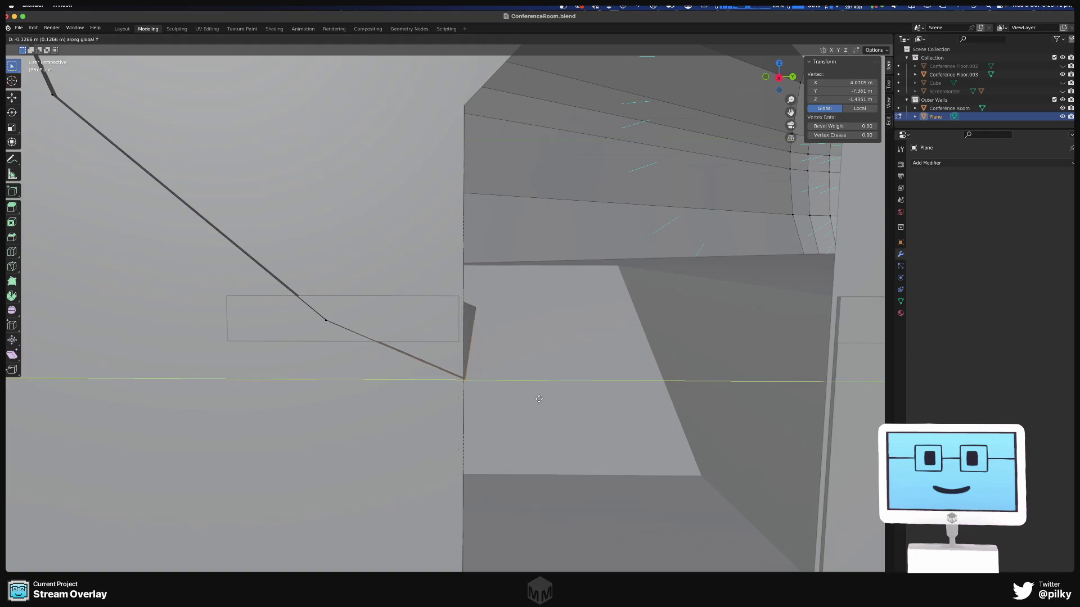
pyautogui.click(512, 397)
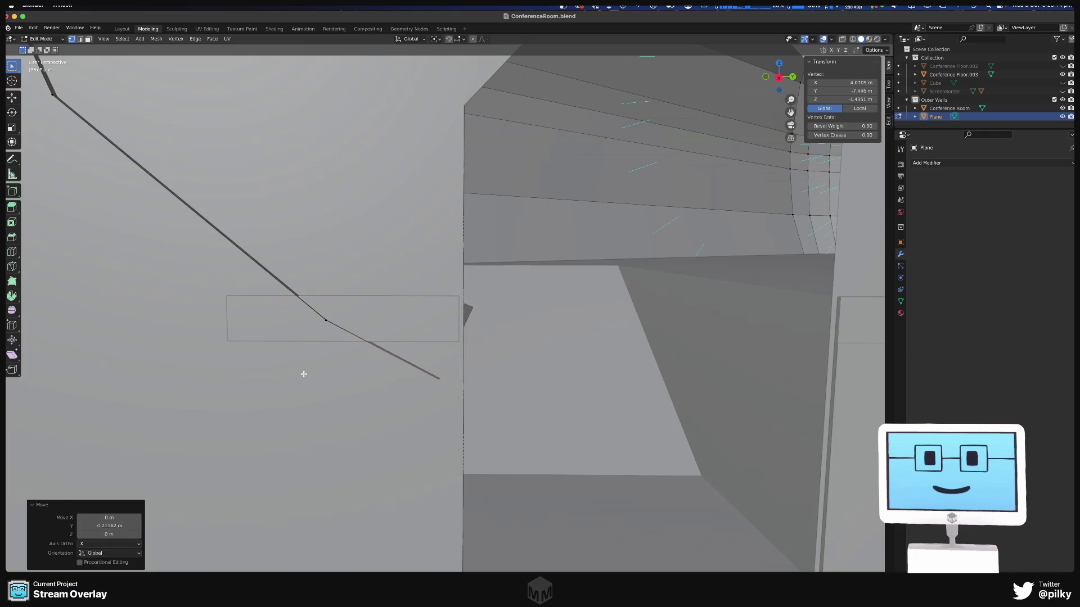
# - Move the vertex at the other end of the hull's bottom edge about -0.08 m and another -0.14 m along Y, and leave mesh editing
pyautogui.moveTo(513, 397); pyautogui.dragTo(849, 278, button='middle')
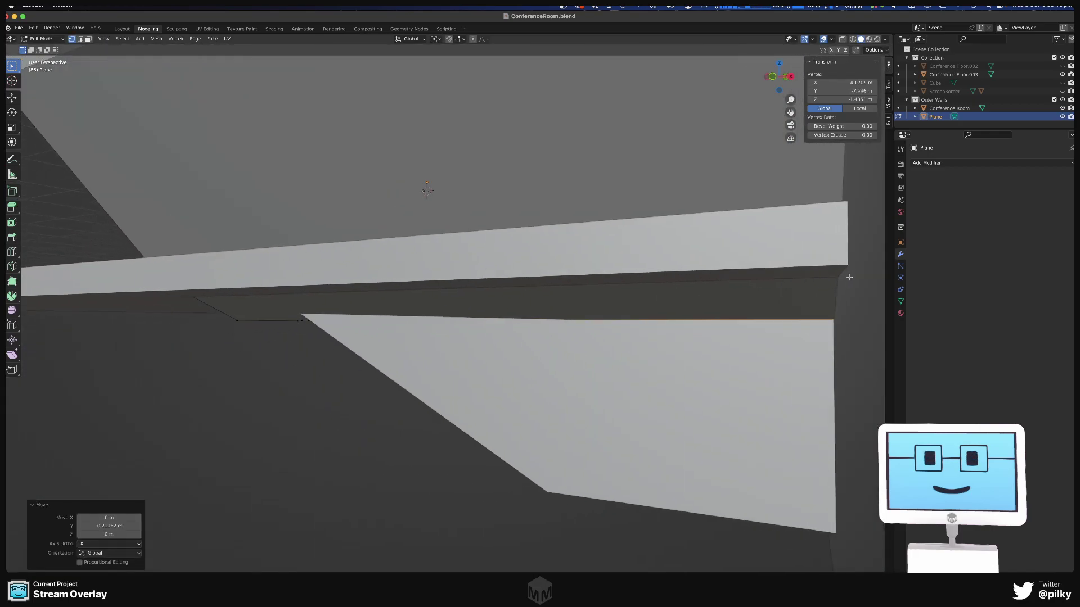
pyautogui.moveTo(274, 337); pyautogui.dragTo(270, 362, button='middle')
pyautogui.click(228, 330)
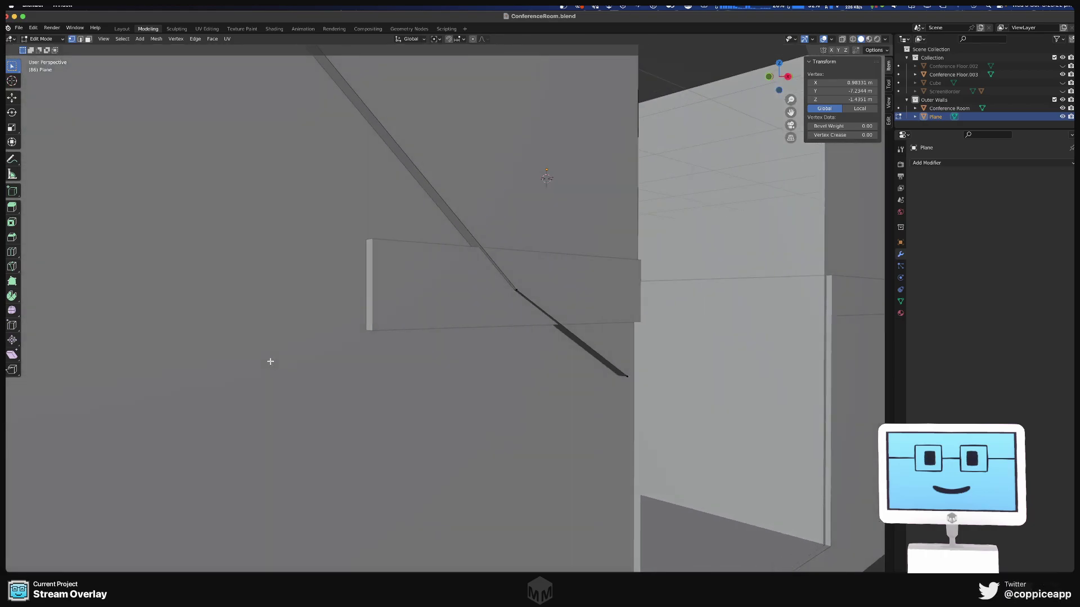
pyautogui.press('g')
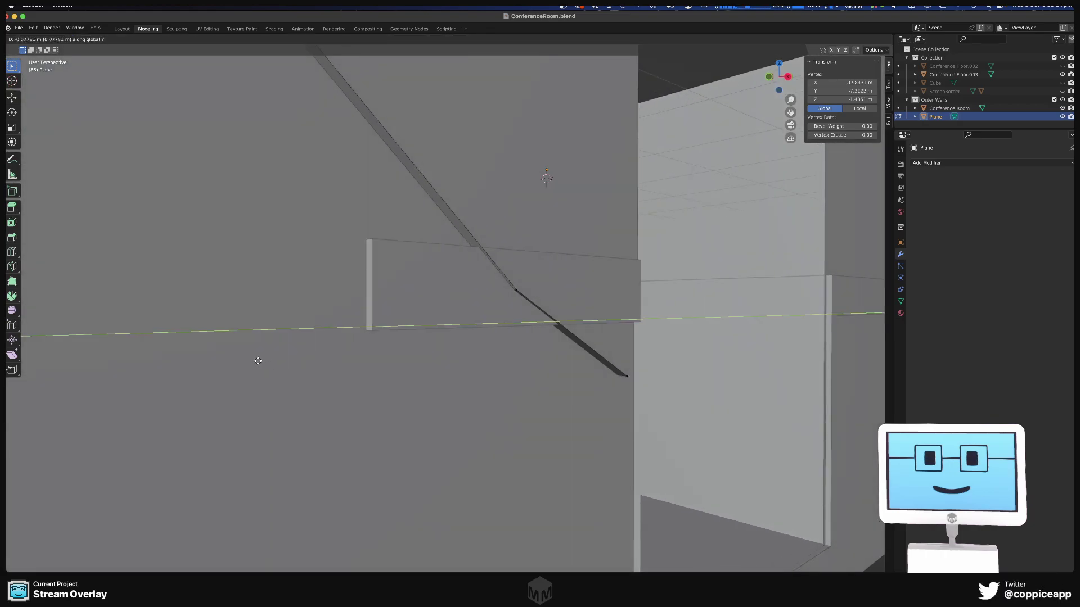
pyautogui.click(535, 369)
pyautogui.scroll(5, 181, 345)
pyautogui.moveTo(180, 345); pyautogui.dragTo(454, 380, button='middle')
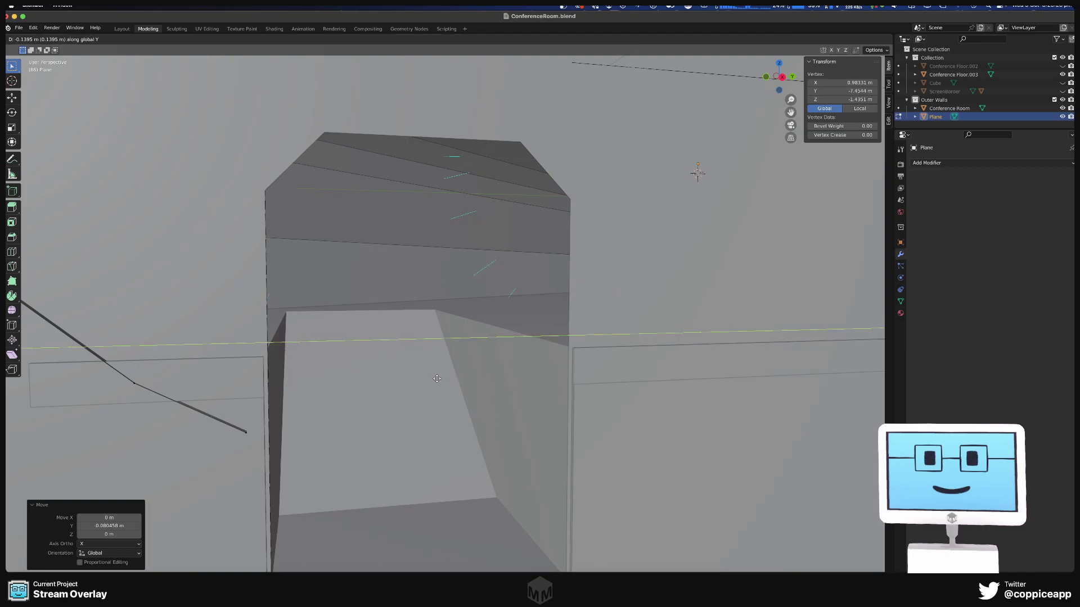
pyautogui.click(437, 379)
pyautogui.scroll(-6, 437, 378)
pyautogui.moveTo(437, 379); pyautogui.dragTo(507, 432, button='middle')
pyautogui.press('Tab')
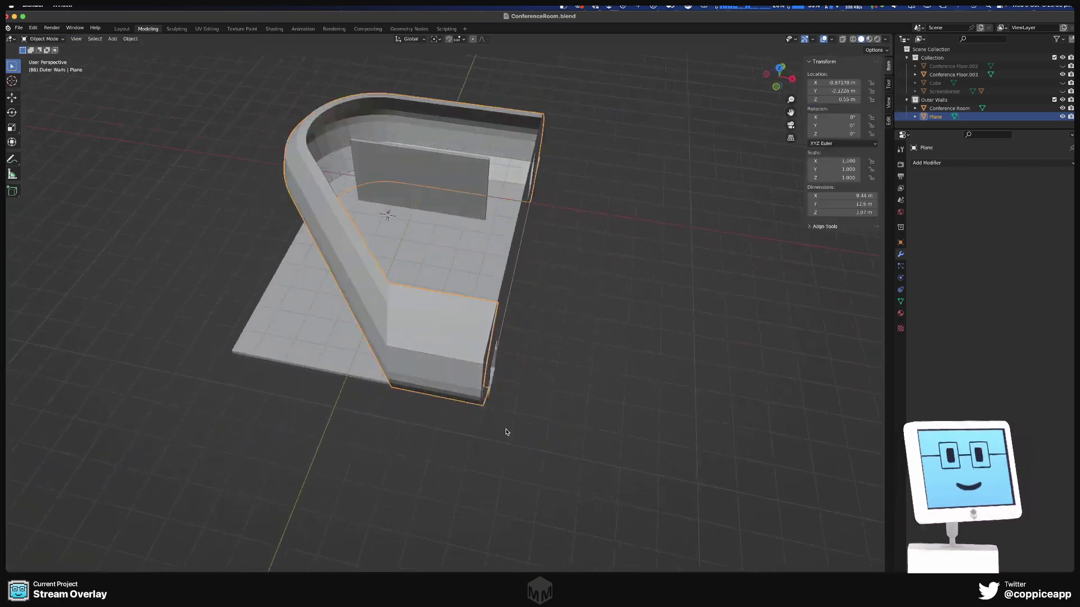
# - Select the Screen panel standing in the middle of the room and hide it
pyautogui.moveTo(523, 354); pyautogui.dragTo(519, 411, button='middle')
pyautogui.scroll(3, 480, 428)
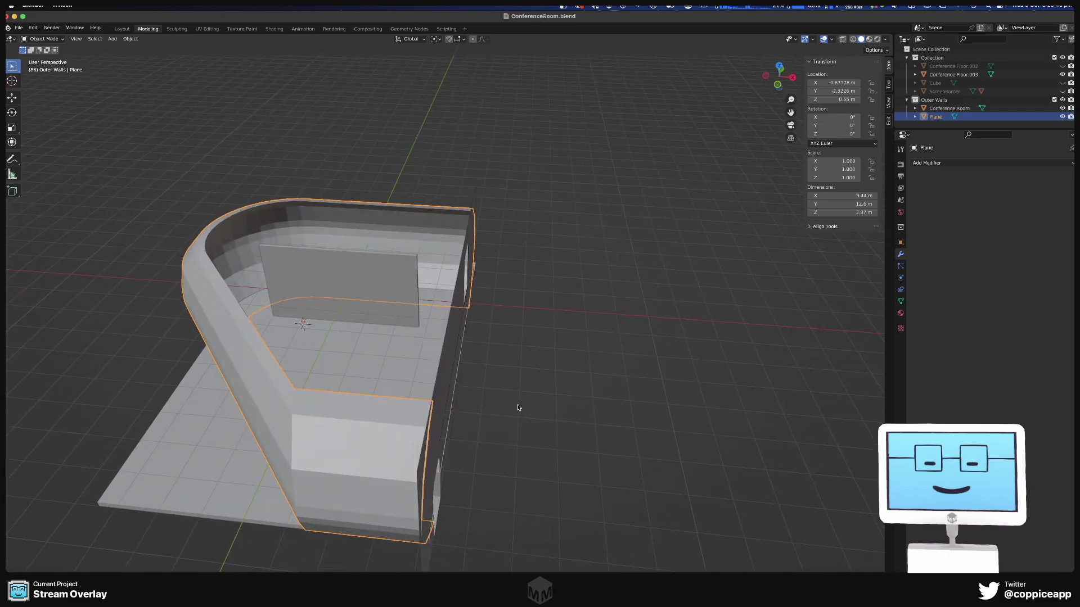
pyautogui.scroll(10, 418, 334)
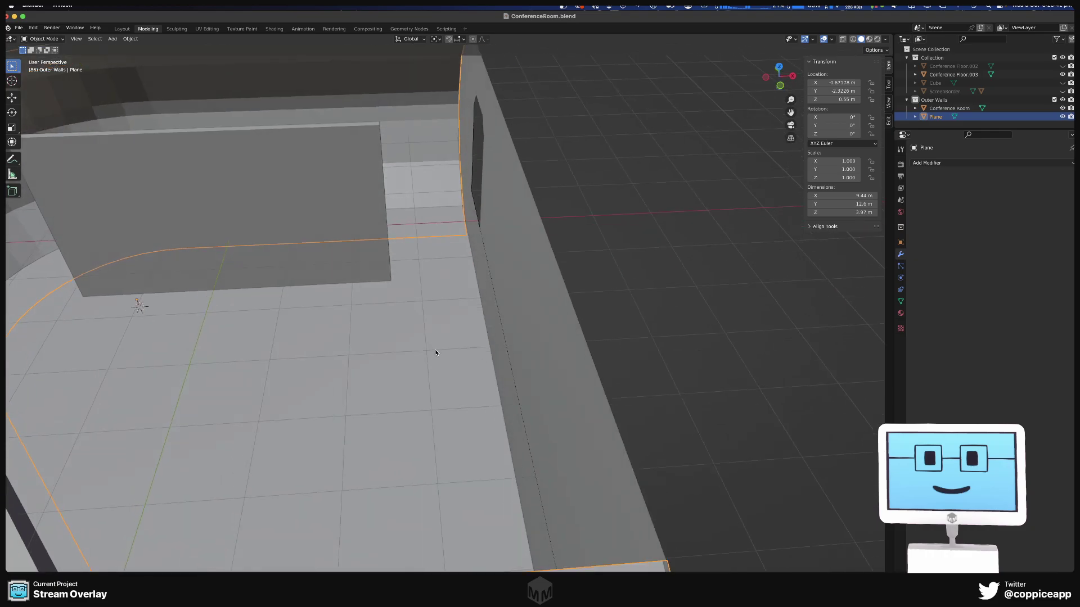
pyautogui.moveTo(556, 468); pyautogui.dragTo(647, 445, button='middle')
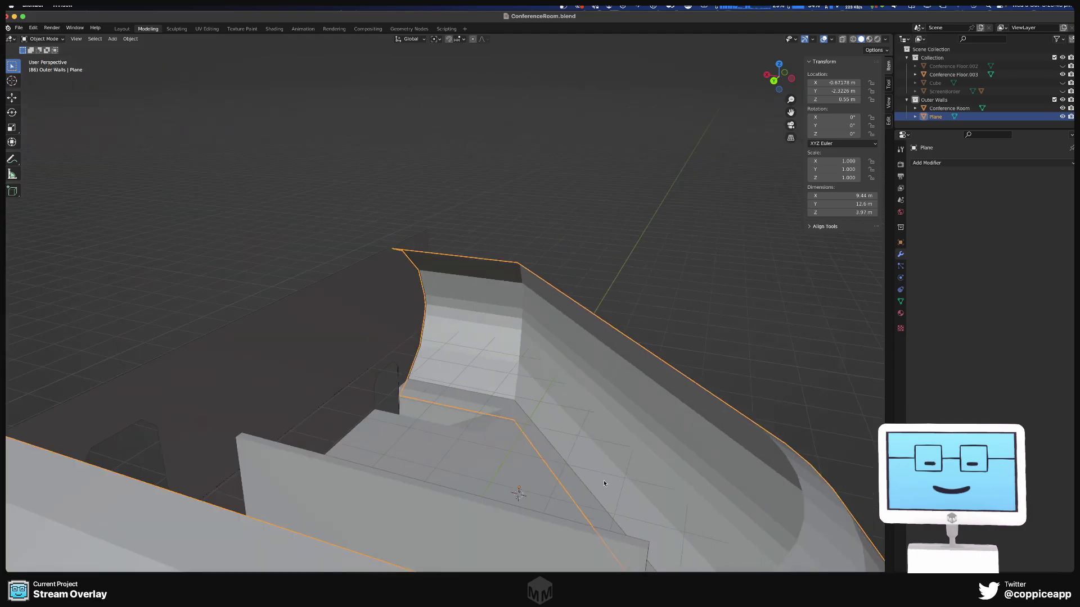
pyautogui.press('Tab')
pyautogui.press('Tab')
pyautogui.moveTo(696, 417); pyautogui.dragTo(356, 413, button='middle')
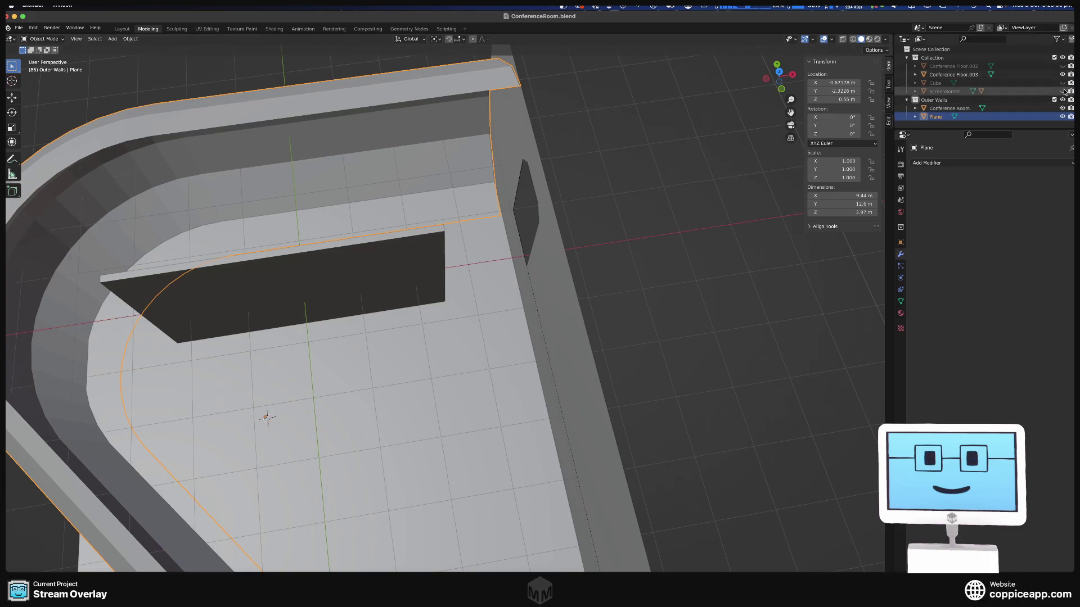
pyautogui.moveTo(722, 263); pyautogui.dragTo(693, 252, button='middle')
pyautogui.click(345, 356)
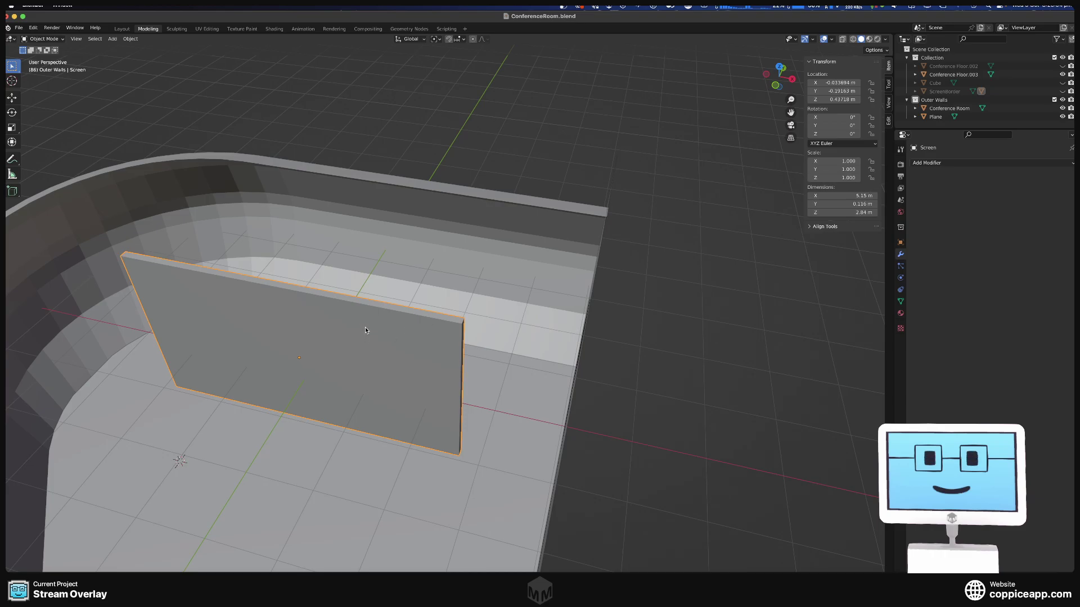
pyautogui.press('h')
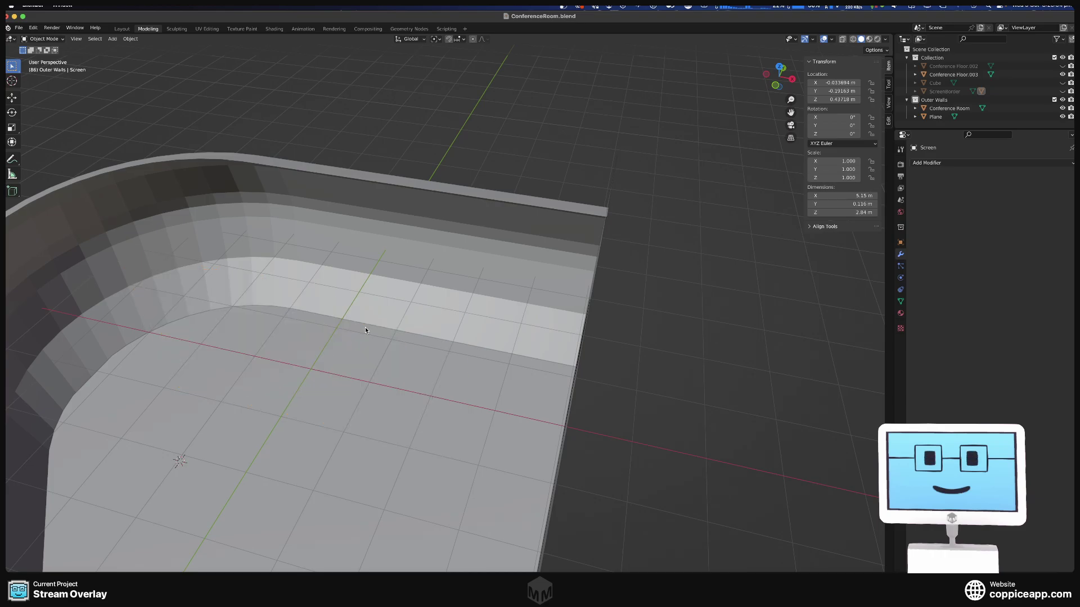
# - Unhide the Cube object and rename it Walkway
pyautogui.click(1062, 82)
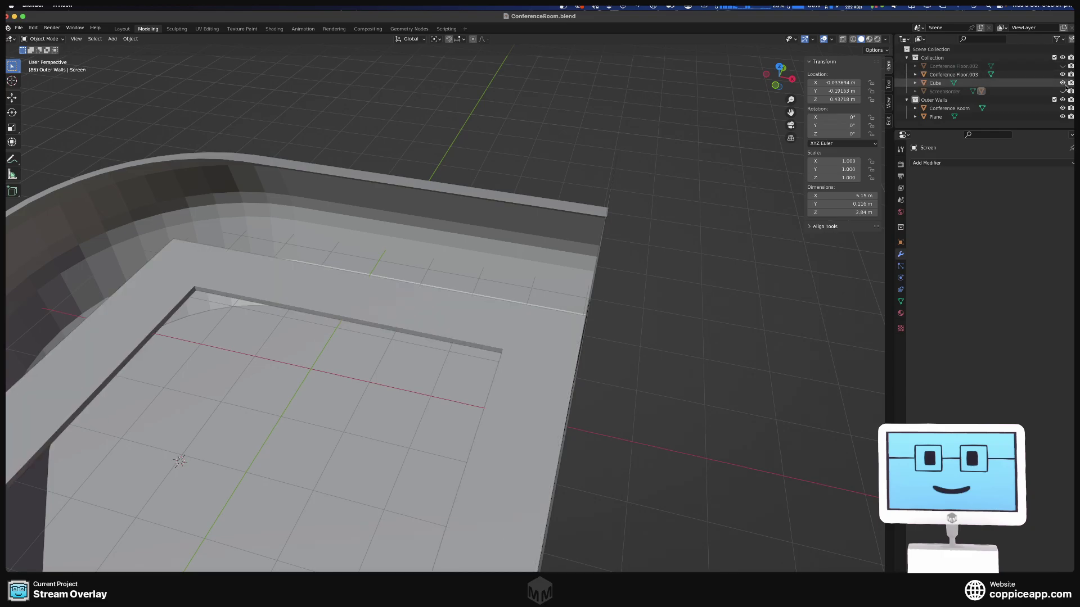
pyautogui.click(941, 83)
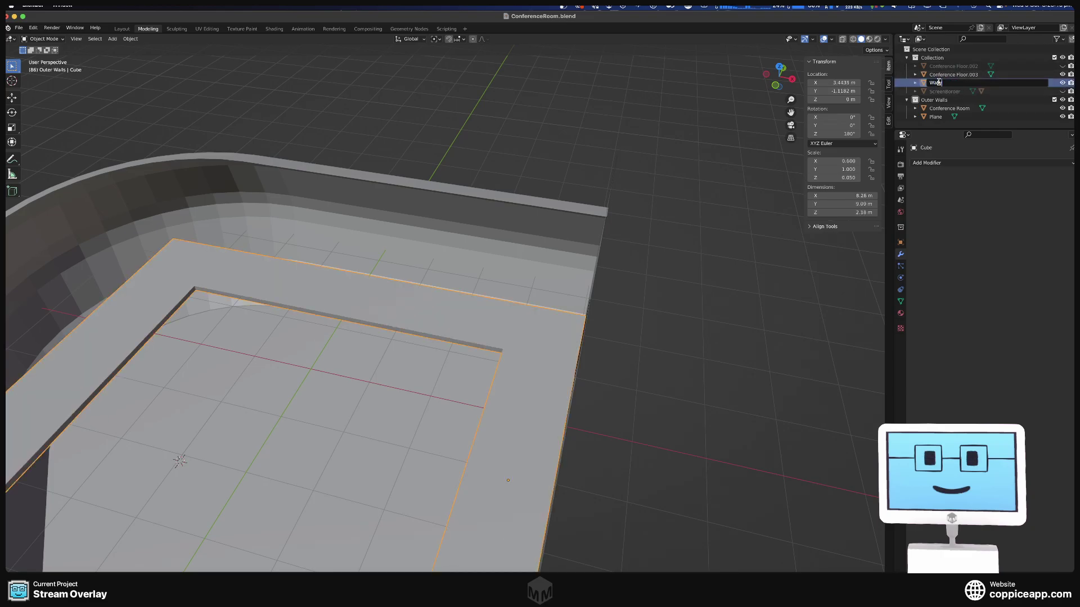
pyautogui.press('Return')
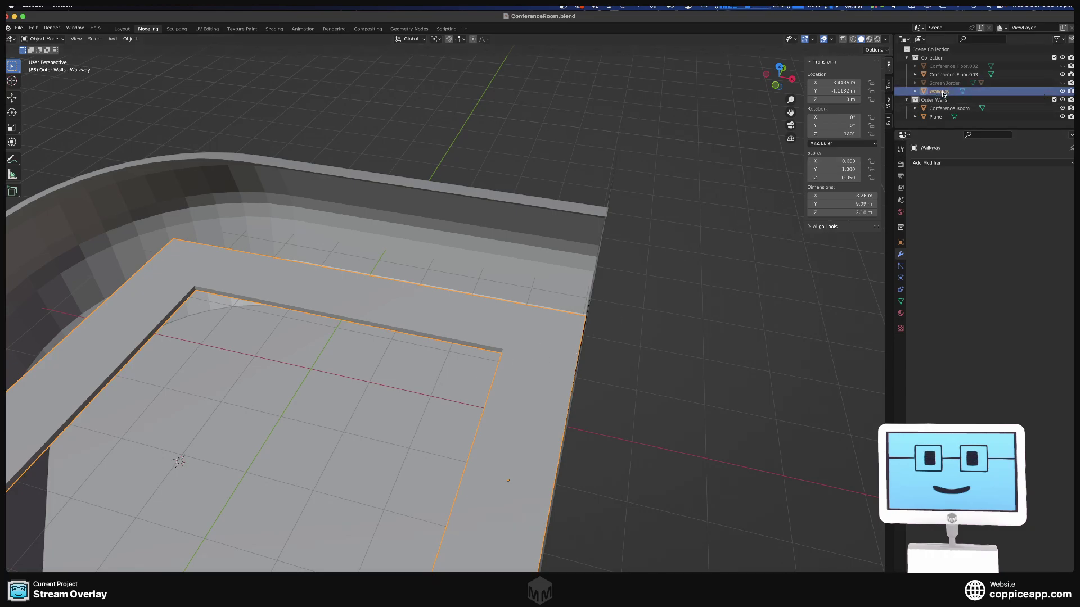
# - Edit the walkway mesh, select its cross section with both corners in X-ray display, and move it about 0.535 m along Y
pyautogui.moveTo(393, 337); pyautogui.dragTo(664, 105, button='middle')
pyautogui.scroll(-3, 440, 293)
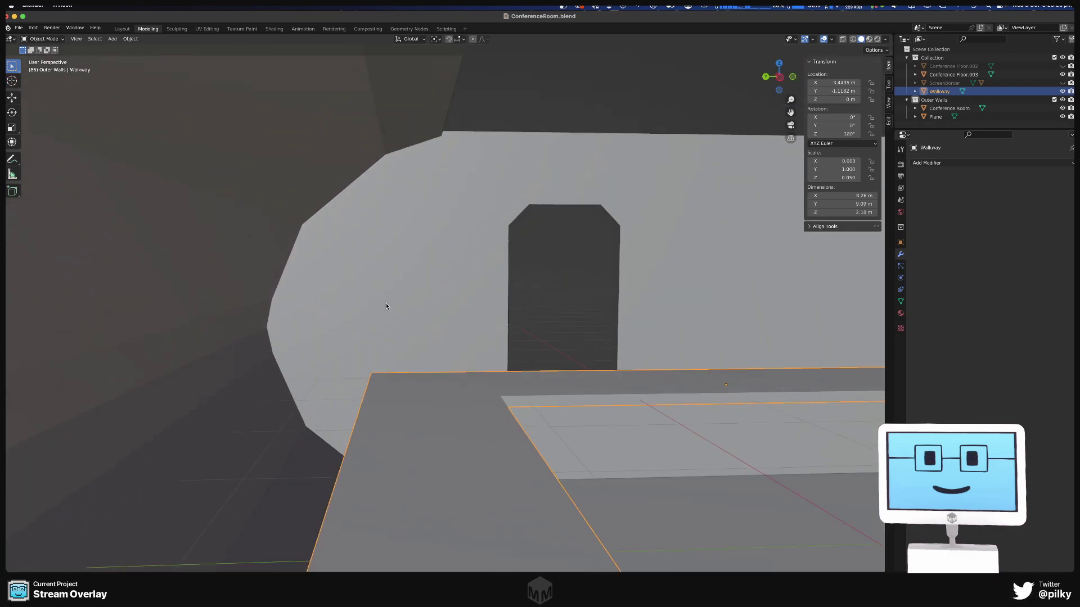
pyautogui.scroll(5, 368, 352)
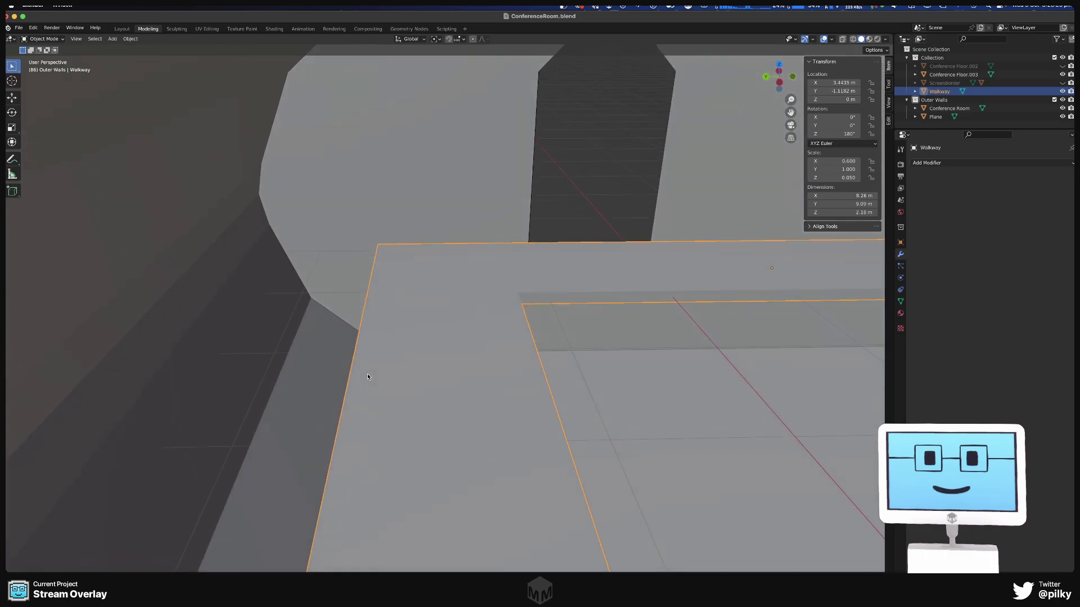
pyautogui.press('Tab')
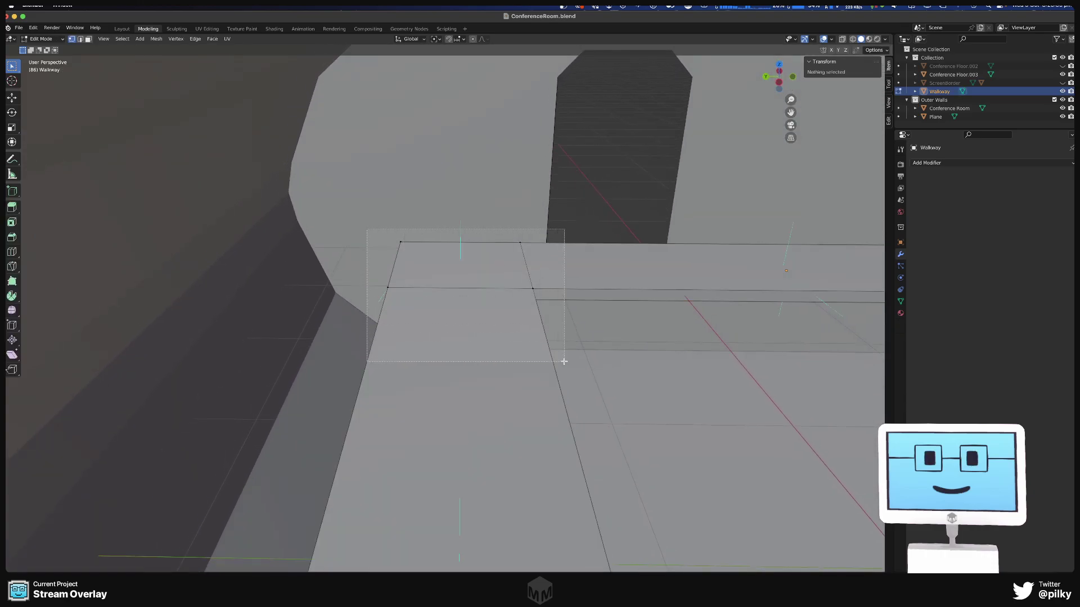
pyautogui.moveTo(564, 361); pyautogui.dragTo(564, 362)
pyautogui.moveTo(556, 333); pyautogui.dragTo(400, 340, button='middle')
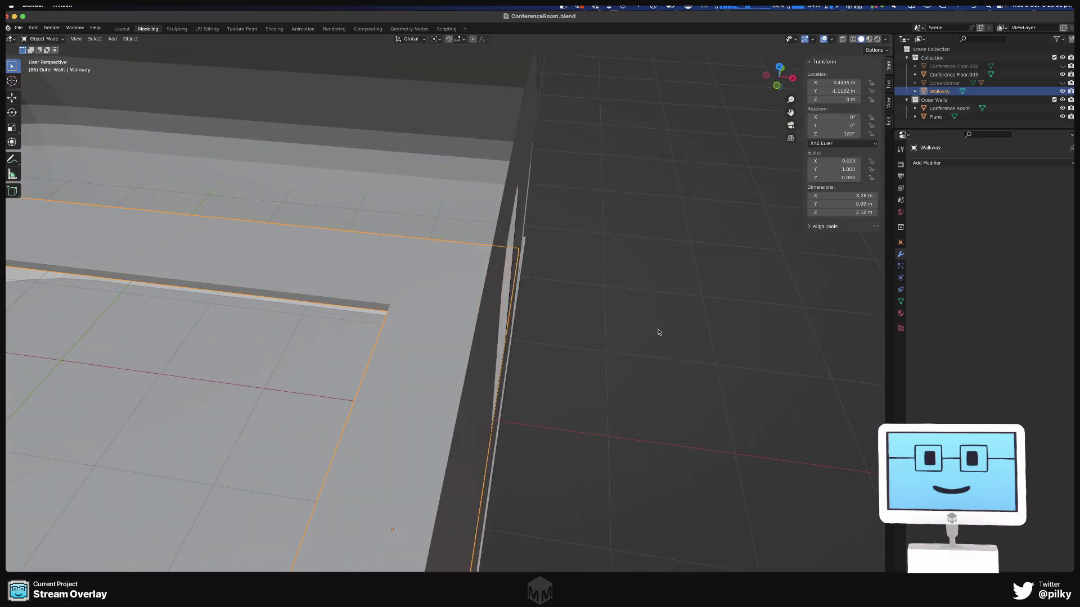
pyautogui.scroll(-8, 394, 315)
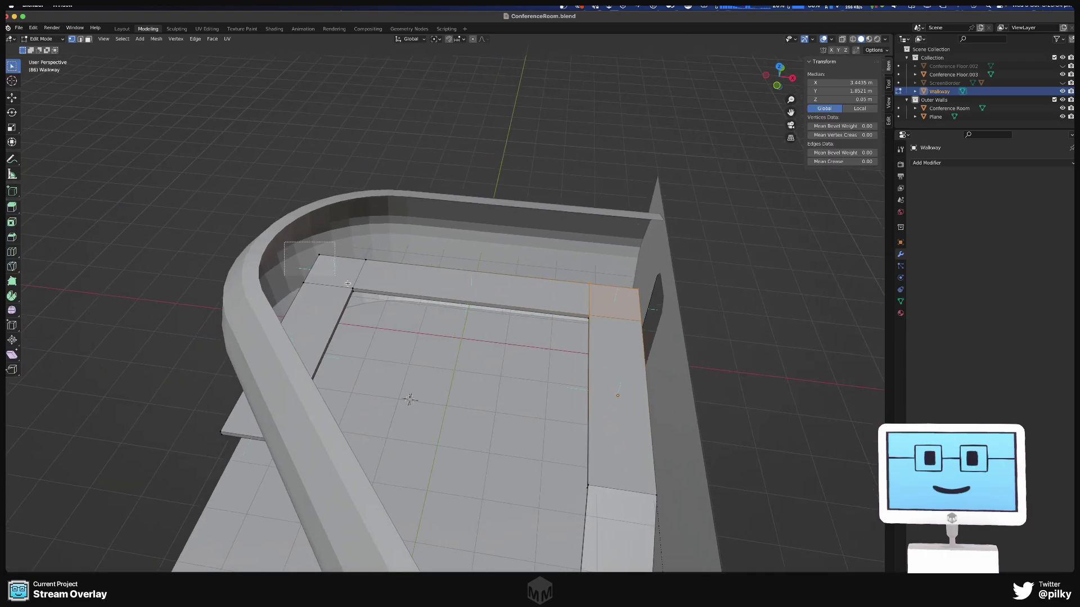
pyautogui.hotkey('alt', 'z')
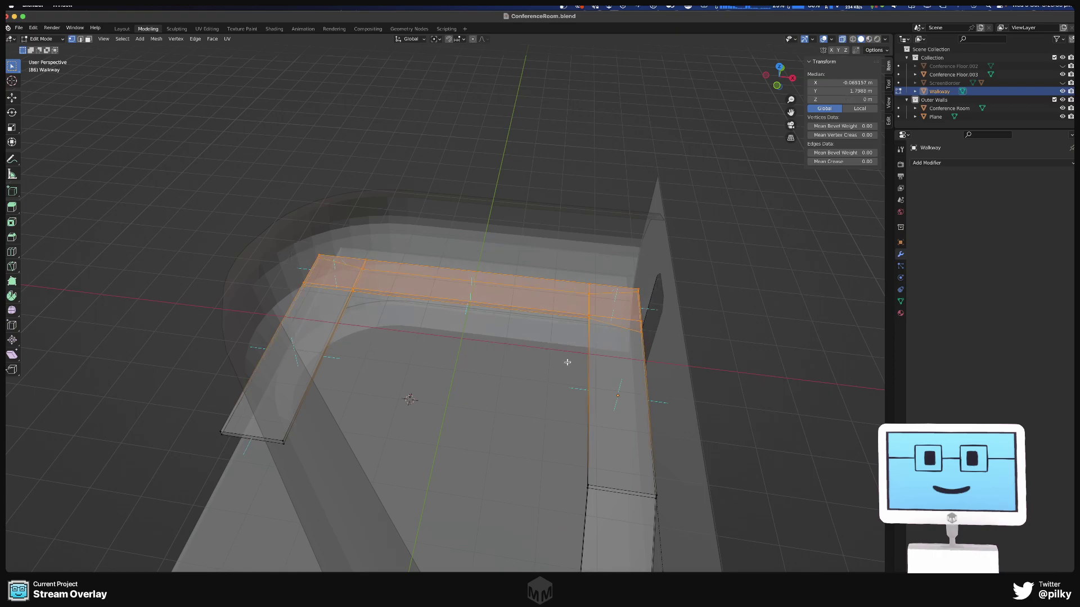
pyautogui.moveTo(567, 362); pyautogui.dragTo(505, 334, button='middle')
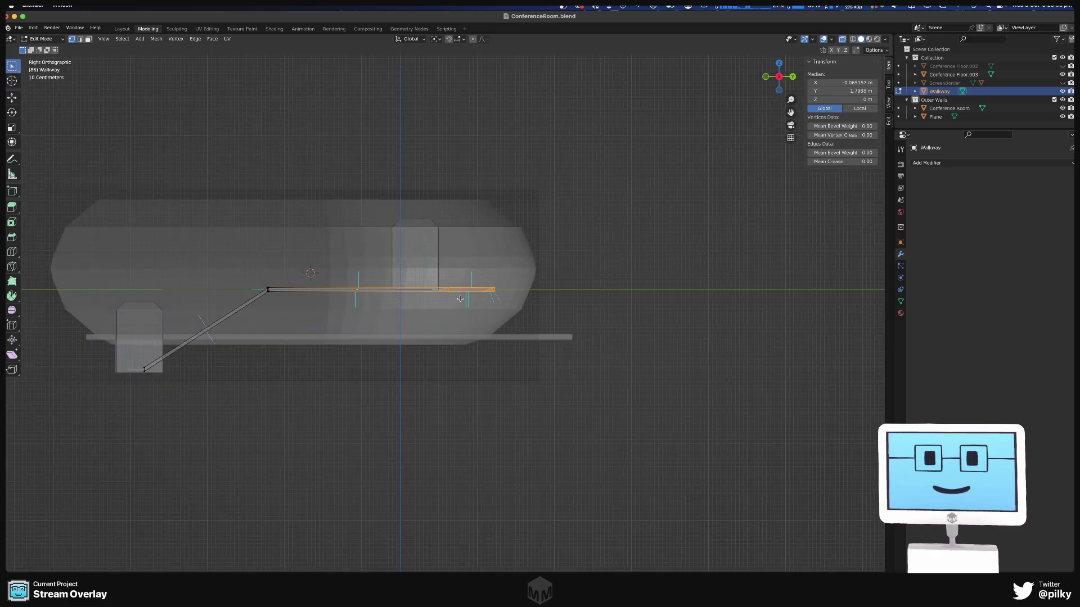
pyautogui.keyDown('alt'); pyautogui.moveTo(438, 284); pyautogui.dragTo(473, 335, button='middle'); pyautogui.keyUp('alt')
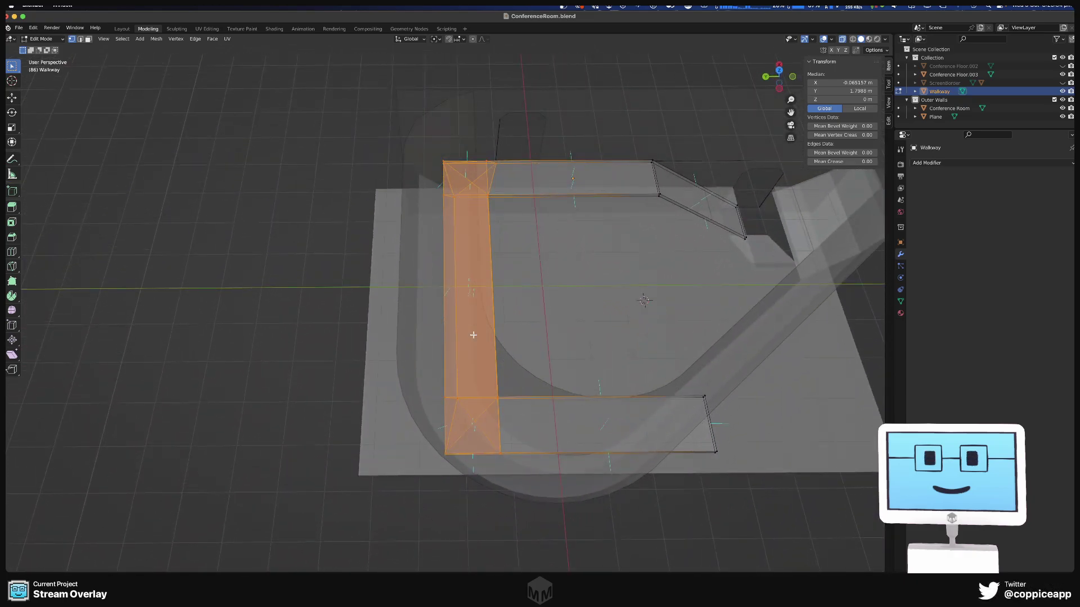
pyautogui.press('x')
pyautogui.press('Escape')
pyautogui.scroll(5, 506, 291)
pyautogui.moveTo(545, 301); pyautogui.dragTo(525, 289, button='middle')
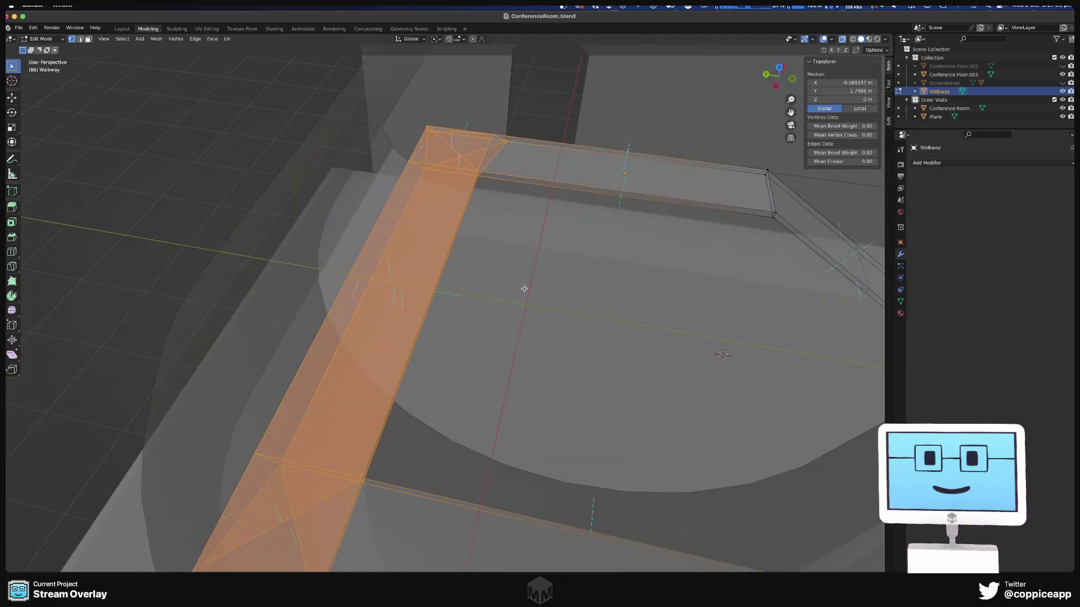
pyautogui.scroll(-2, 524, 288)
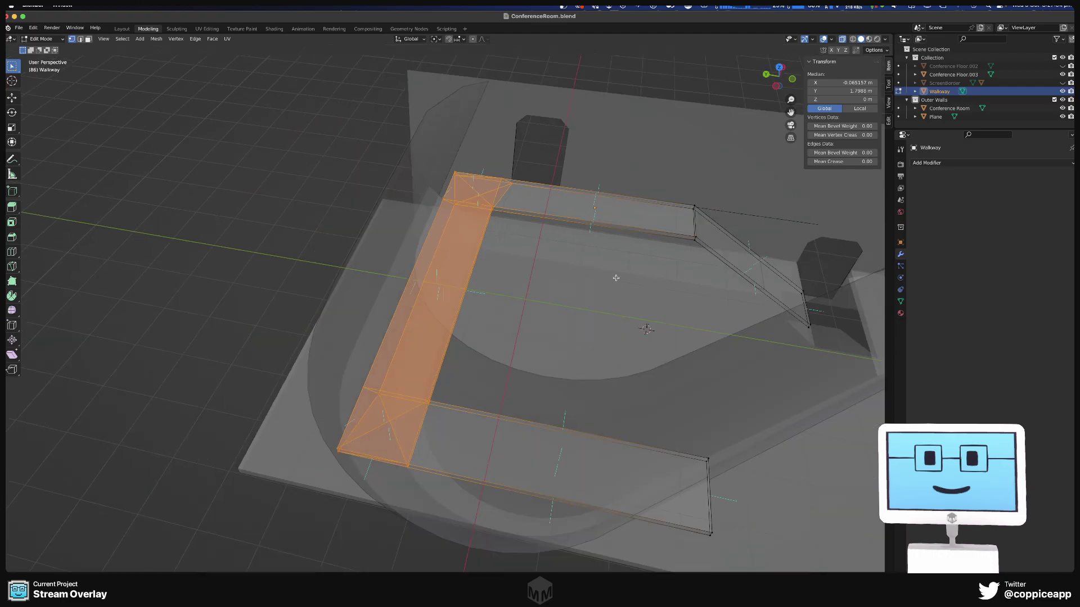
pyautogui.keyDown('shift'); pyautogui.moveTo(616, 278); pyautogui.dragTo(537, 279, button='middle'); pyautogui.keyUp('shift')
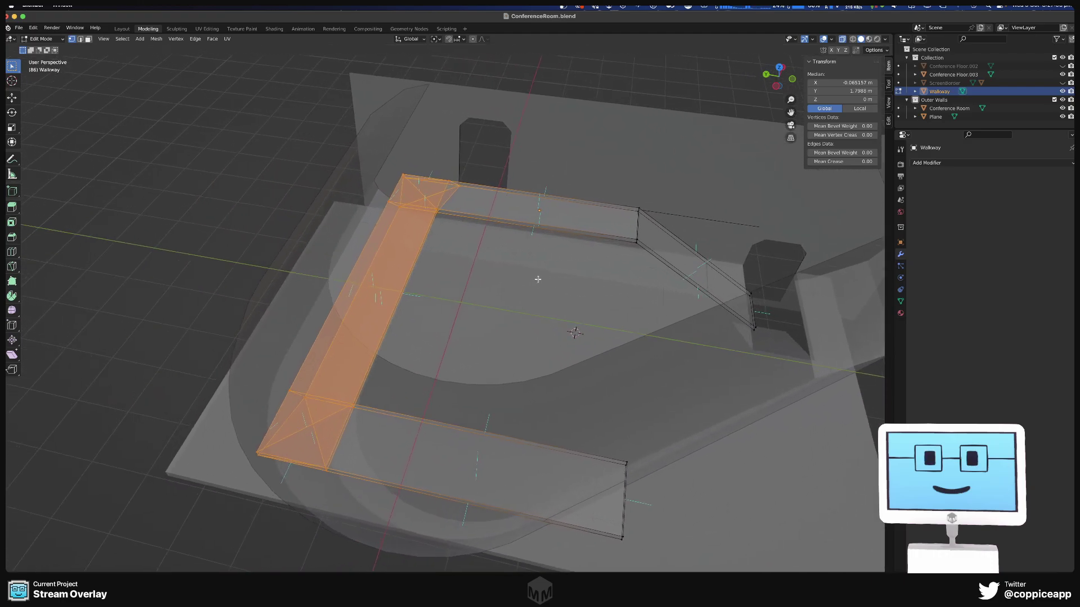
pyautogui.moveTo(459, 296); pyautogui.dragTo(473, 294, button='middle')
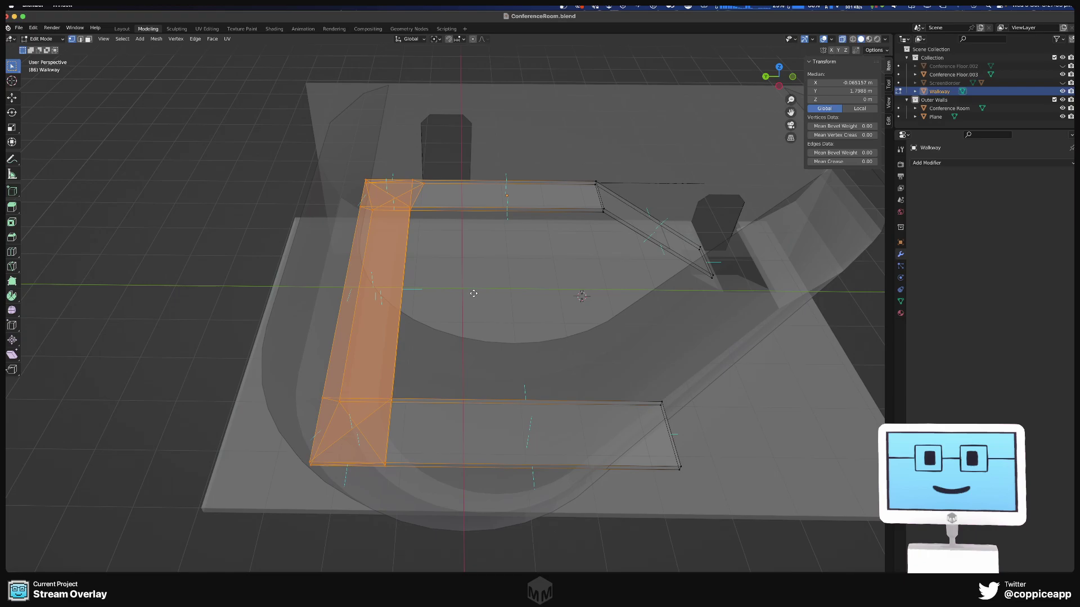
pyautogui.click(457, 378)
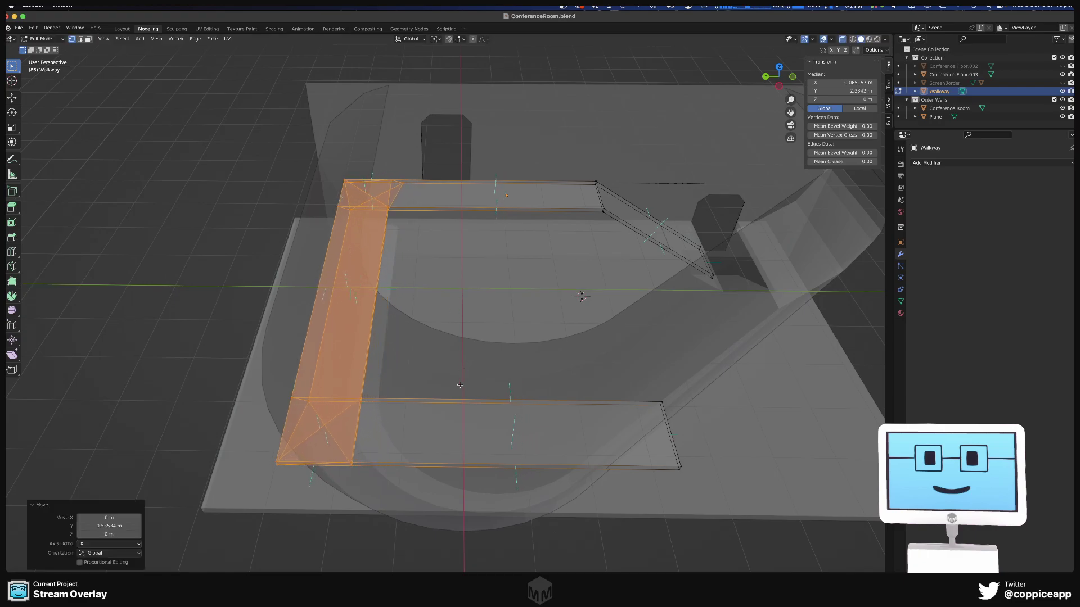
# - Examine how the shifted walkway section fits against the curved hull and the wall beside the upper doorway
pyautogui.moveTo(457, 378); pyautogui.dragTo(534, 292, button='middle')
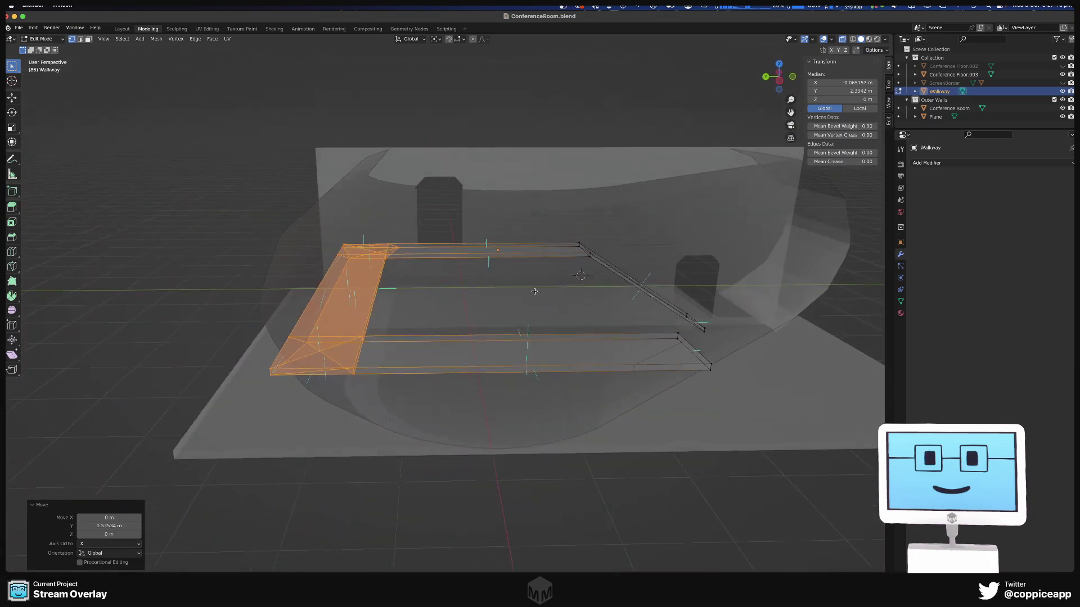
pyautogui.scroll(6, 535, 291)
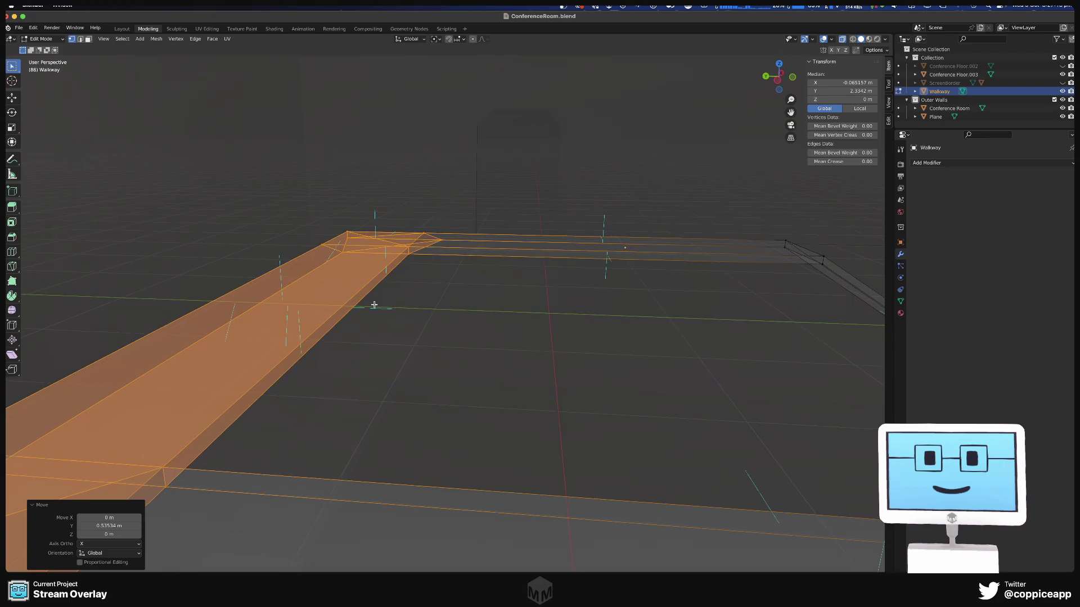
pyautogui.scroll(-8, 374, 305)
pyautogui.moveTo(374, 305); pyautogui.dragTo(520, 322, button='middle')
pyautogui.scroll(10, 408, 257)
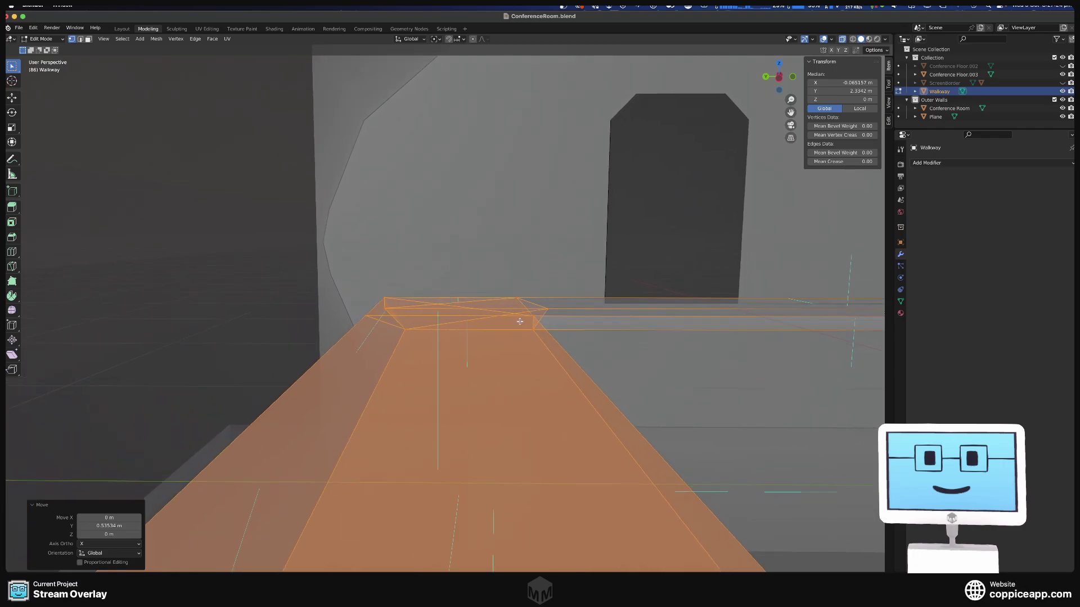
pyautogui.scroll(-4, 520, 321)
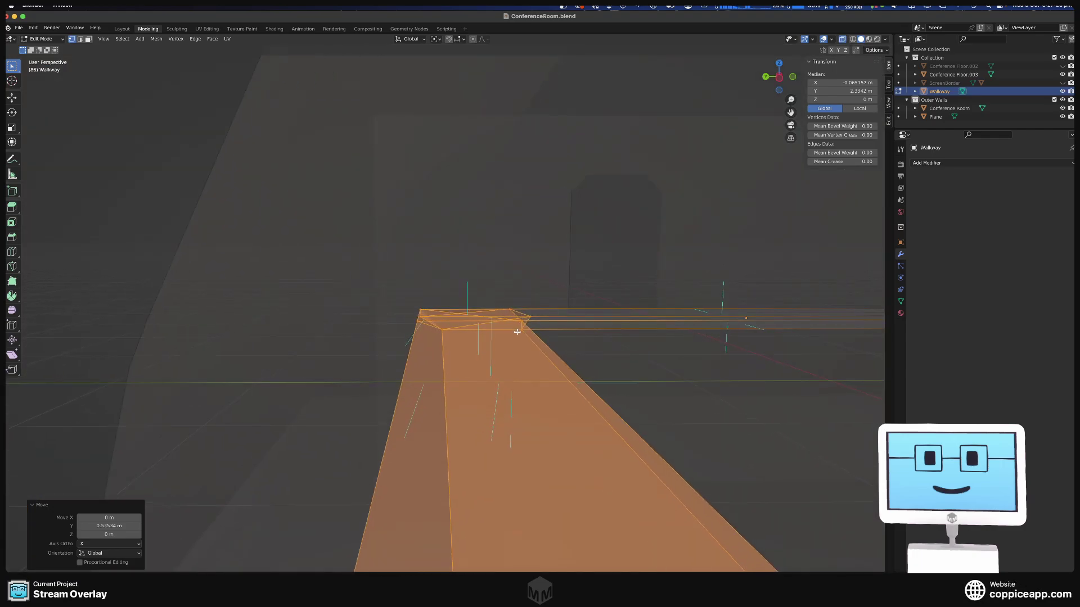
pyautogui.keyDown('shift'); pyautogui.moveTo(513, 323); pyautogui.dragTo(488, 301, button='middle'); pyautogui.keyUp('shift')
pyautogui.press('Tab')
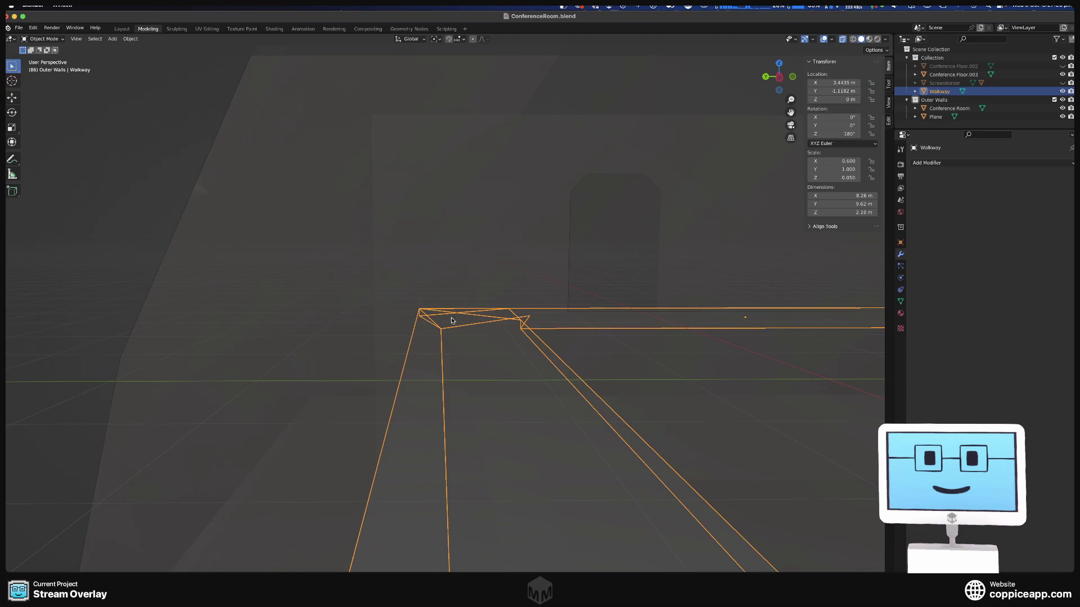
pyautogui.press('Tab')
pyautogui.scroll(5, 488, 321)
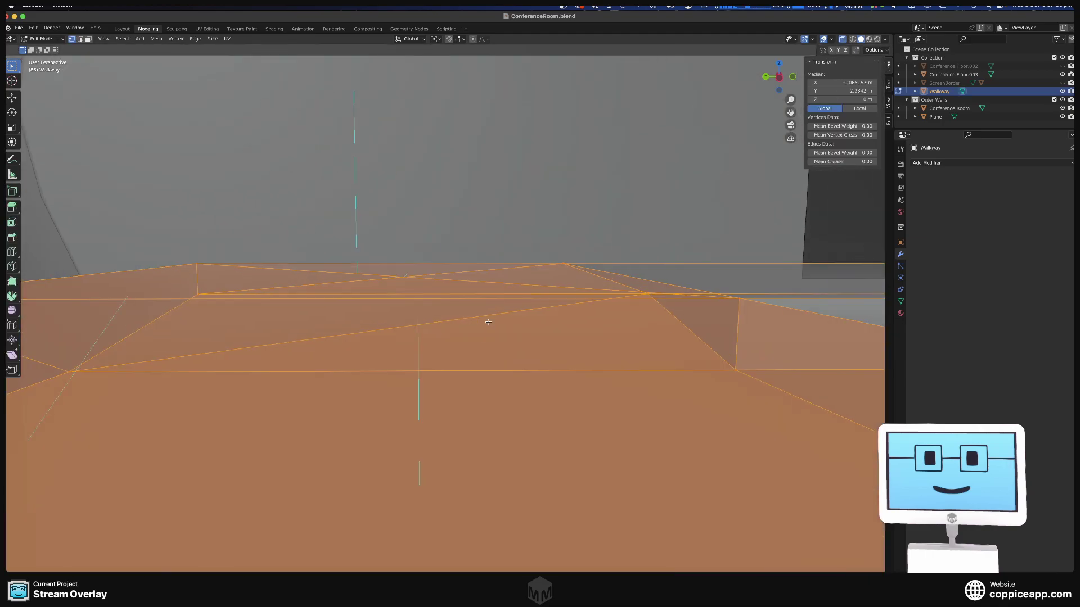
pyautogui.scroll(-5, 489, 323)
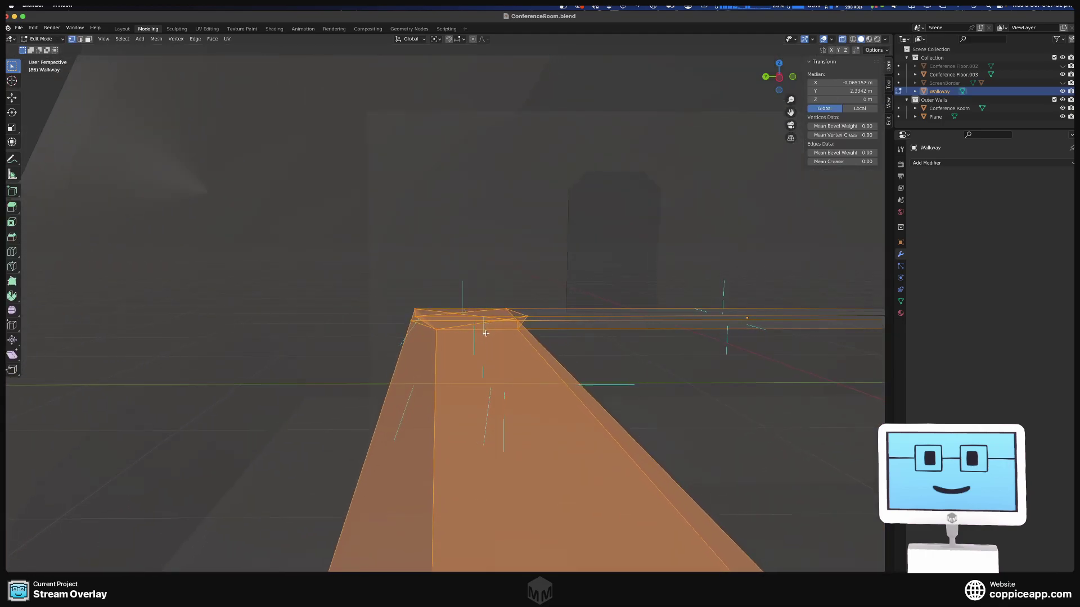
pyautogui.scroll(5, 483, 341)
pyautogui.scroll(-3, 484, 343)
pyautogui.moveTo(483, 343); pyautogui.dragTo(495, 327, button='middle')
# - Move the selected walkway section about 0.143 m further along Y, turn off X-ray, and nudge it about -0.009 m along Y and Z
pyautogui.press('g')
pyautogui.press('Escape')
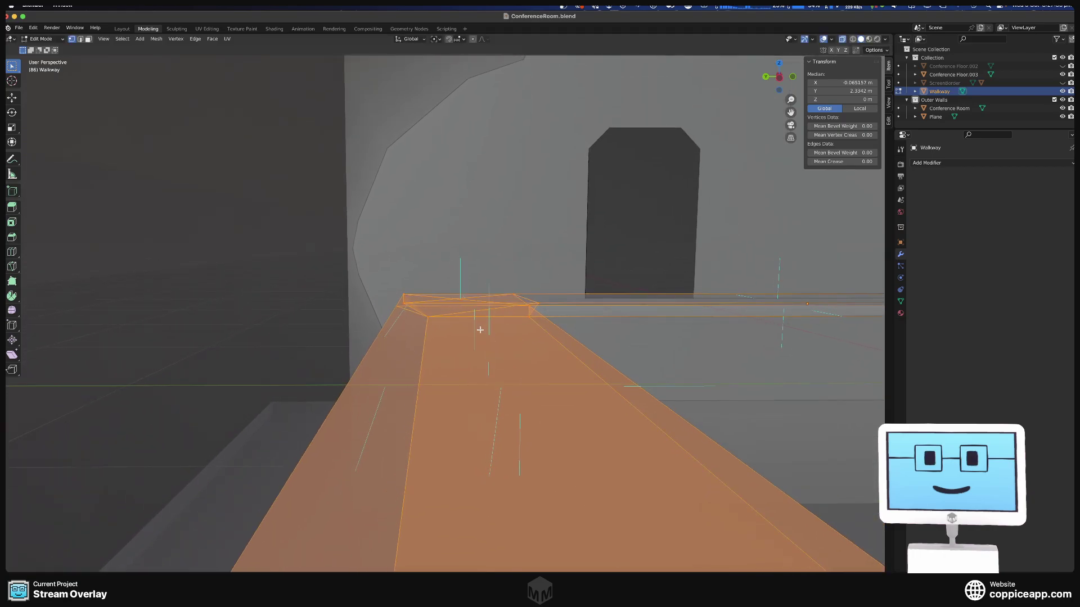
pyautogui.press('y')
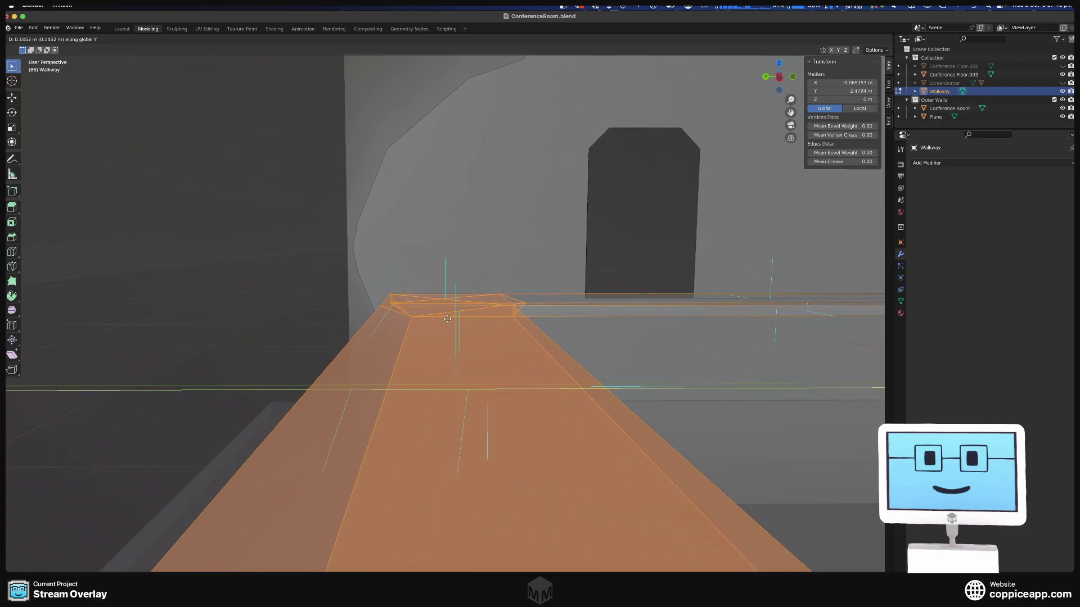
pyautogui.click(447, 319)
pyautogui.hotkey('alt', 'z')
pyautogui.press('g')
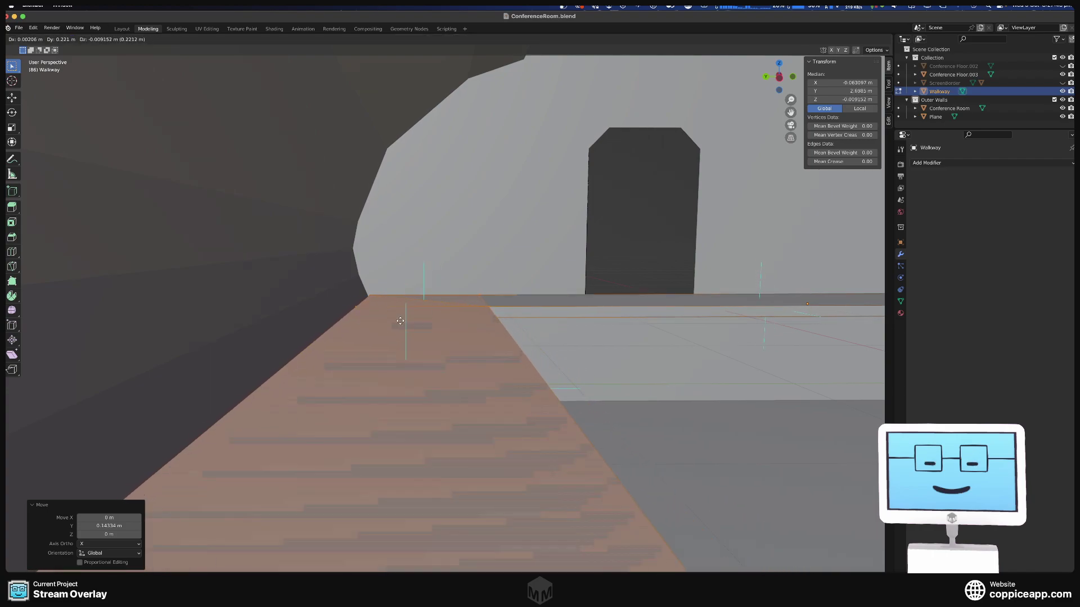
pyautogui.click(448, 320)
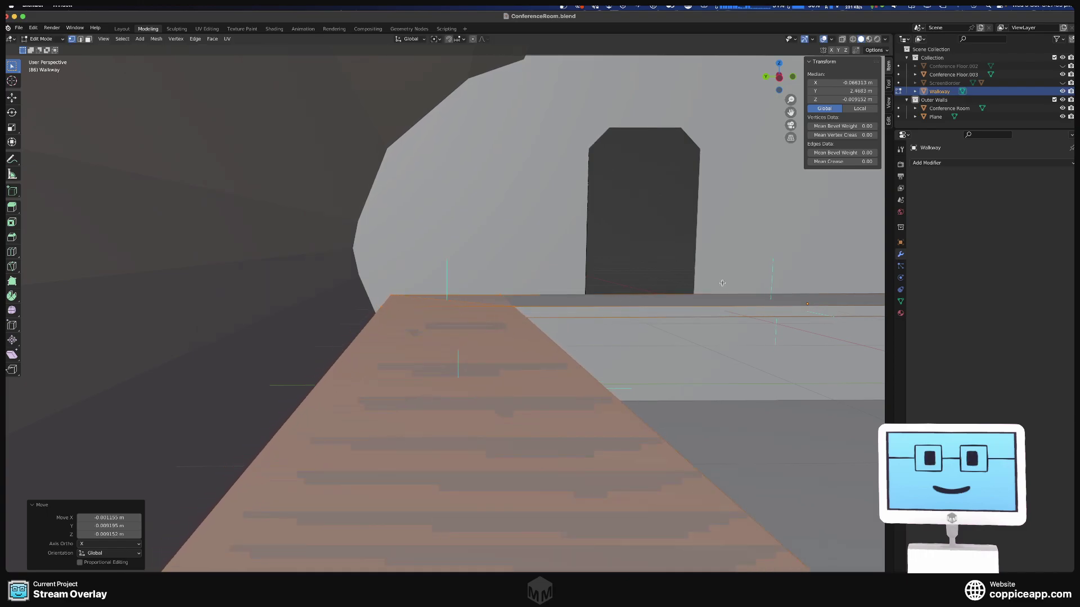
# - Inspect the joint between the walkway's repositioned section and the curved hull along its length and at its corners
pyautogui.moveTo(449, 321); pyautogui.dragTo(710, 301, button='middle')
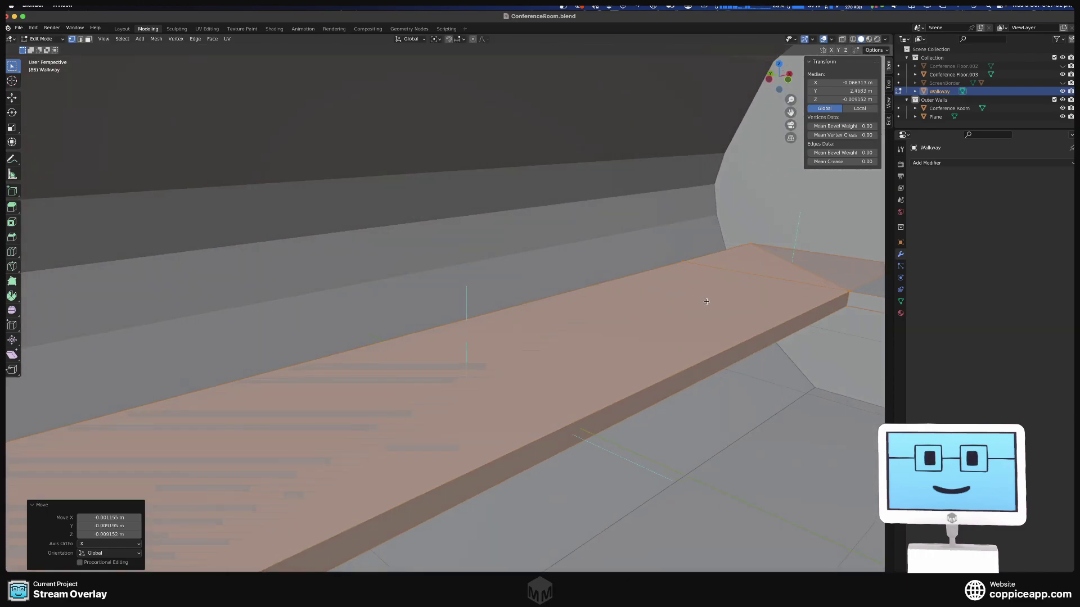
pyautogui.scroll(5, 703, 300)
pyautogui.scroll(-10, 699, 308)
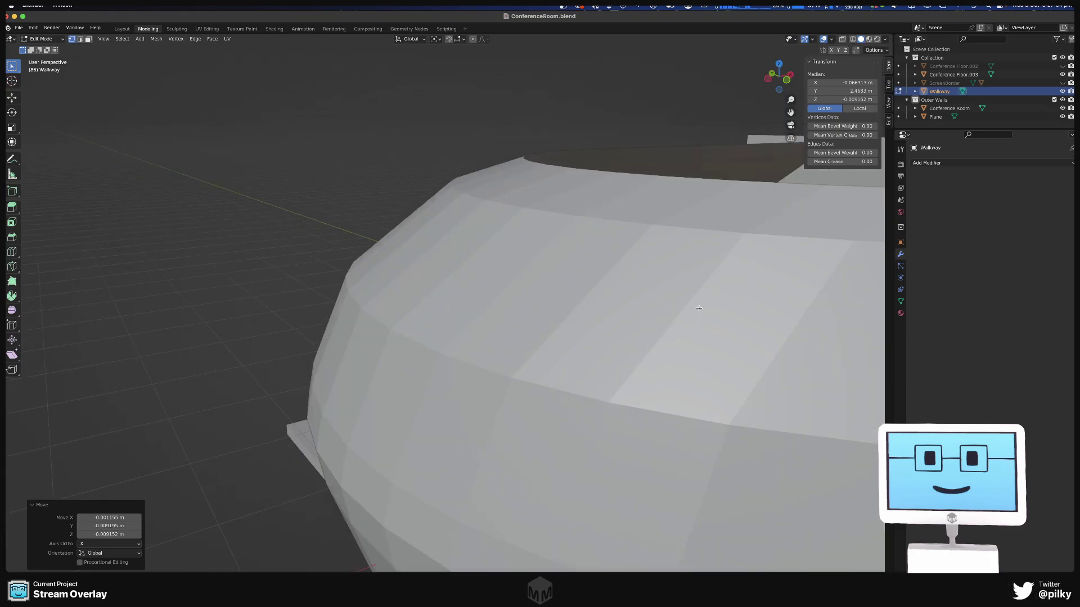
pyautogui.moveTo(699, 308); pyautogui.dragTo(764, 306, button='middle')
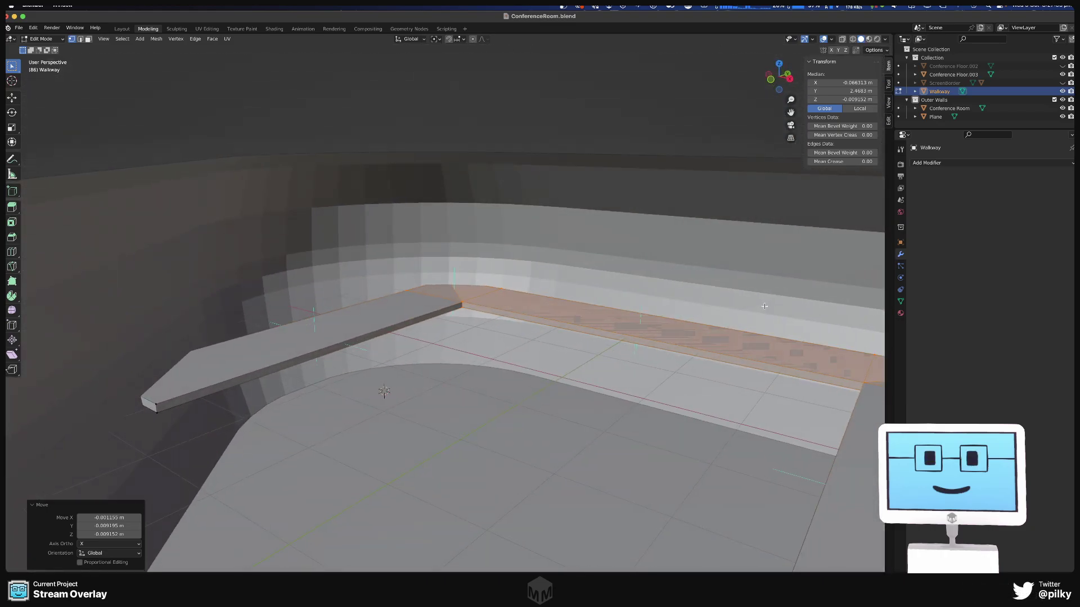
pyautogui.scroll(3, 534, 359)
pyautogui.scroll(-3, 534, 358)
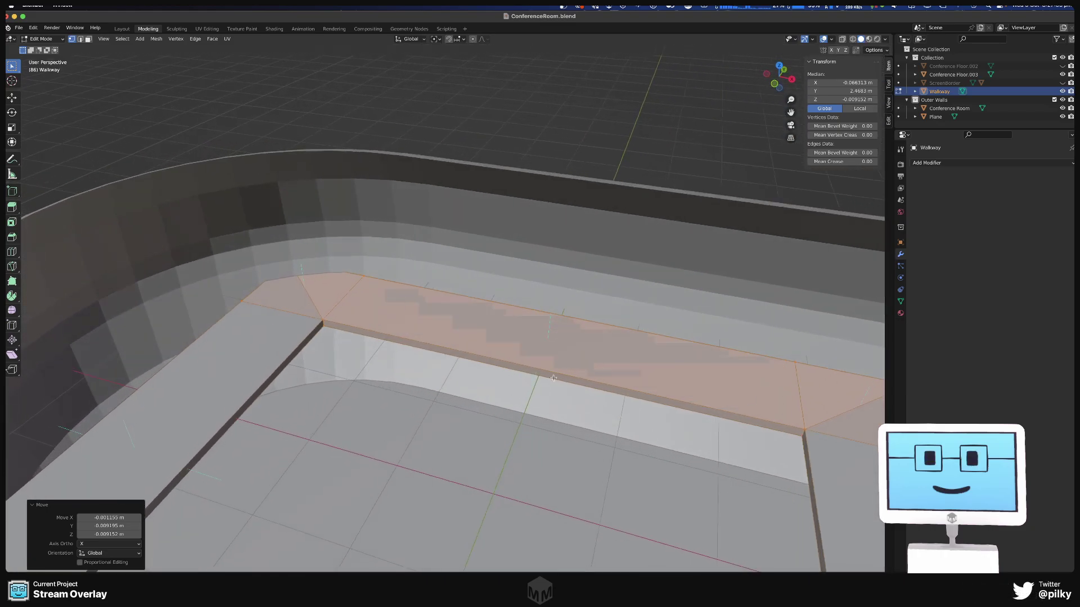
pyautogui.moveTo(534, 358); pyautogui.dragTo(271, 317, button='middle')
pyautogui.press('Tab')
pyautogui.press('Tab')
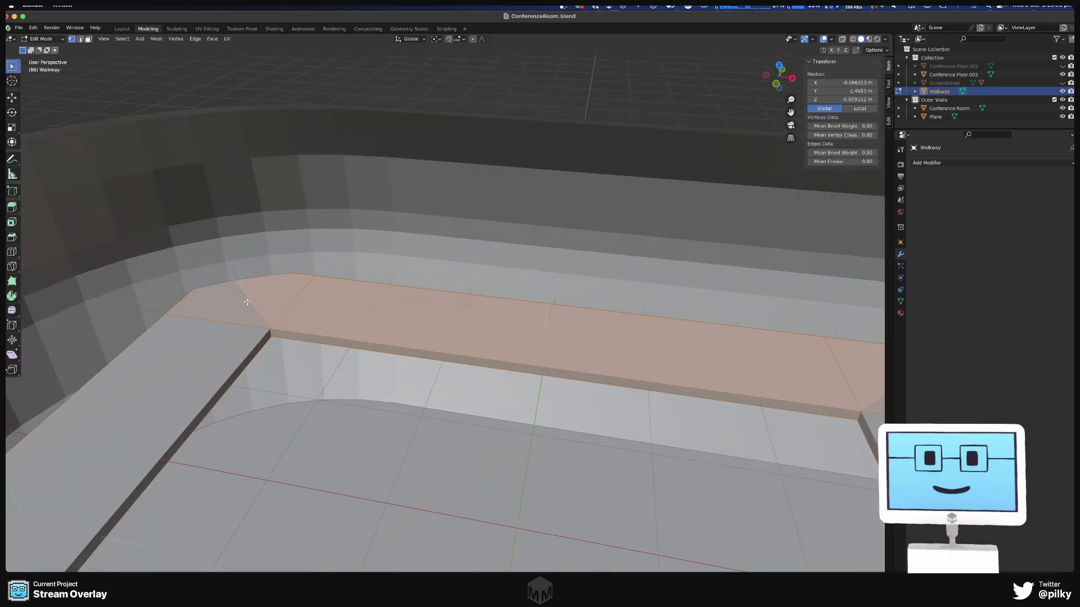
pyautogui.moveTo(325, 343); pyautogui.dragTo(256, 337, button='middle')
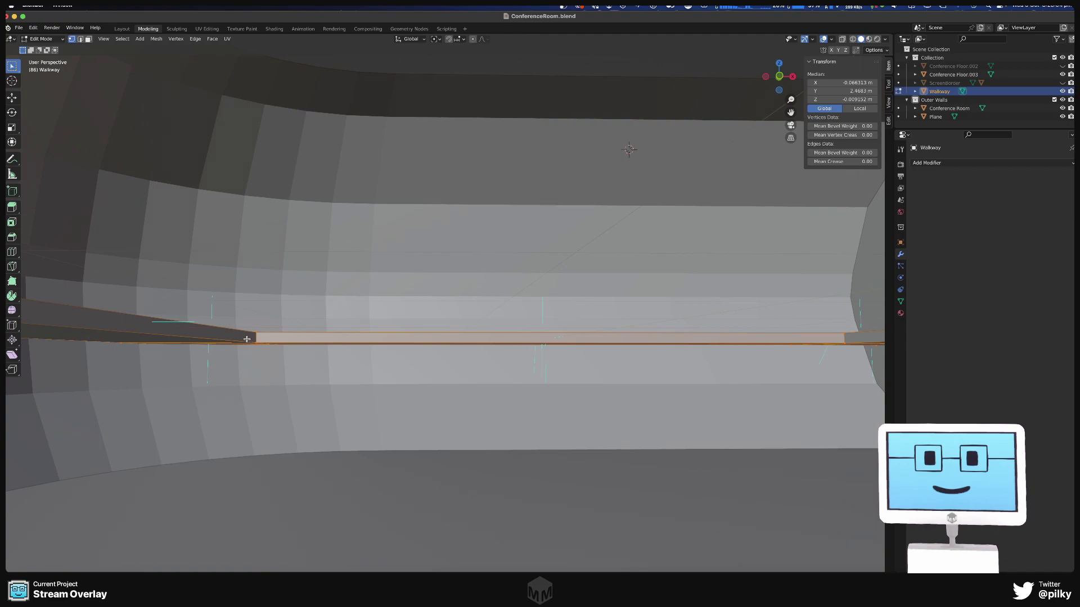
# - Select the vertices at the walkway's inner corner, check the hull from outside, and leave mesh editing
pyautogui.moveTo(248, 339); pyautogui.dragTo(310, 360)
pyautogui.scroll(-5, 311, 360)
pyautogui.moveTo(310, 360); pyautogui.dragTo(393, 327, button='middle')
pyautogui.moveTo(560, 269); pyautogui.dragTo(542, 288, button='middle')
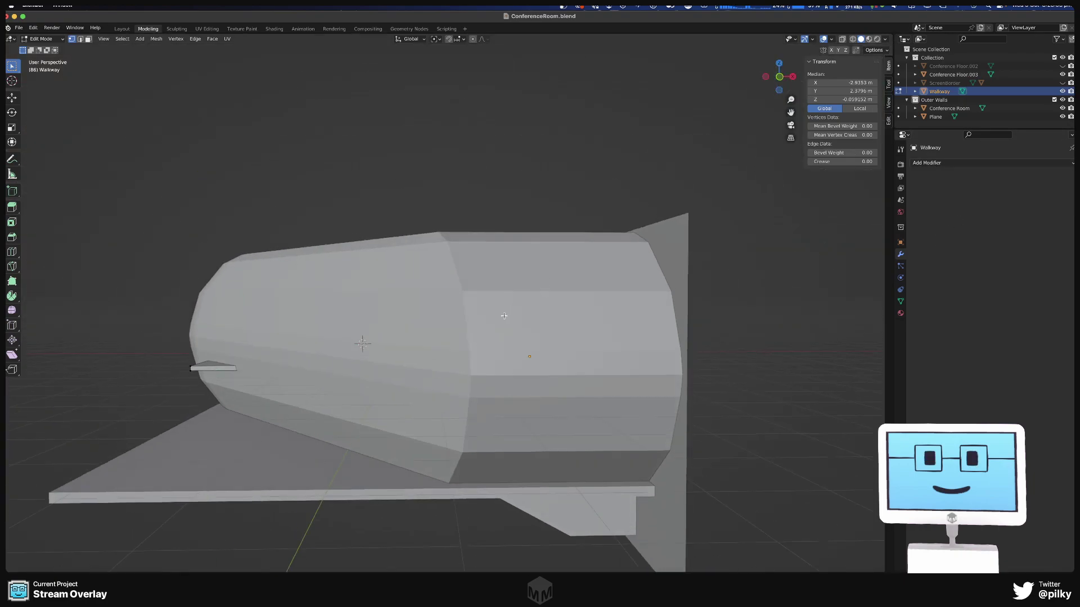
pyautogui.press('Tab')
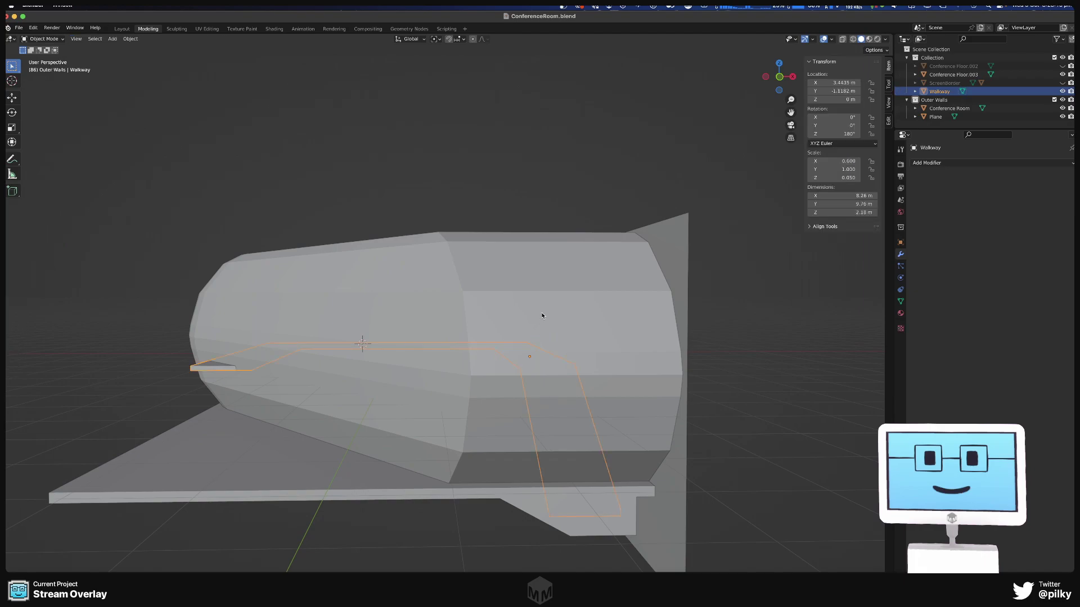
# - Hide the Outer Walls collection and delete the vertices of the walkway's sloping ramp section
pyautogui.click(542, 315)
pyautogui.click(1062, 100)
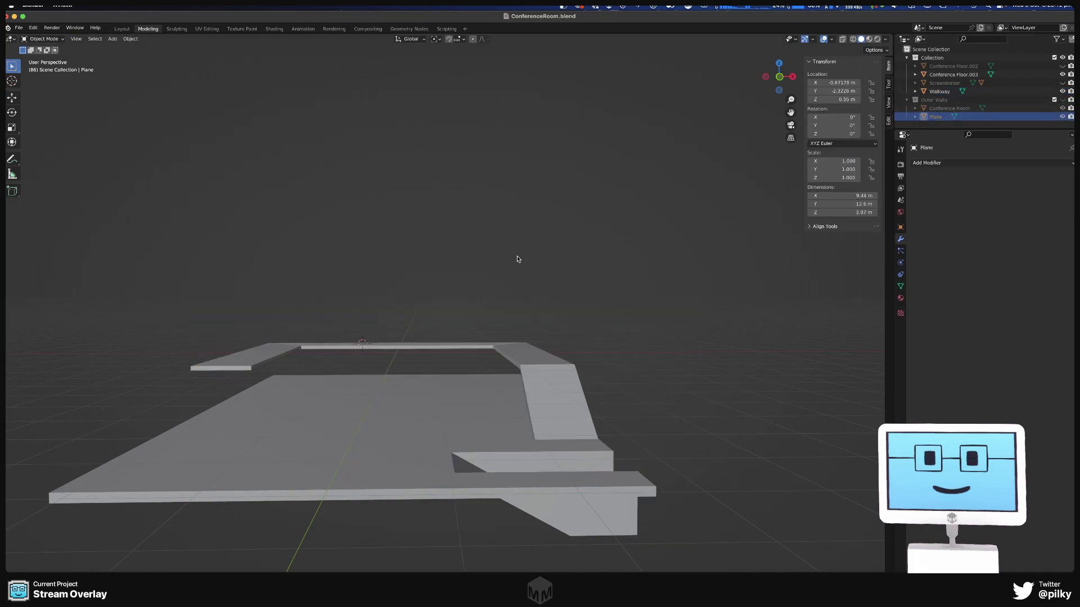
pyautogui.click(338, 352)
pyautogui.press('Tab')
pyautogui.moveTo(352, 362); pyautogui.dragTo(504, 413, button='middle')
pyautogui.moveTo(473, 436); pyautogui.dragTo(666, 524)
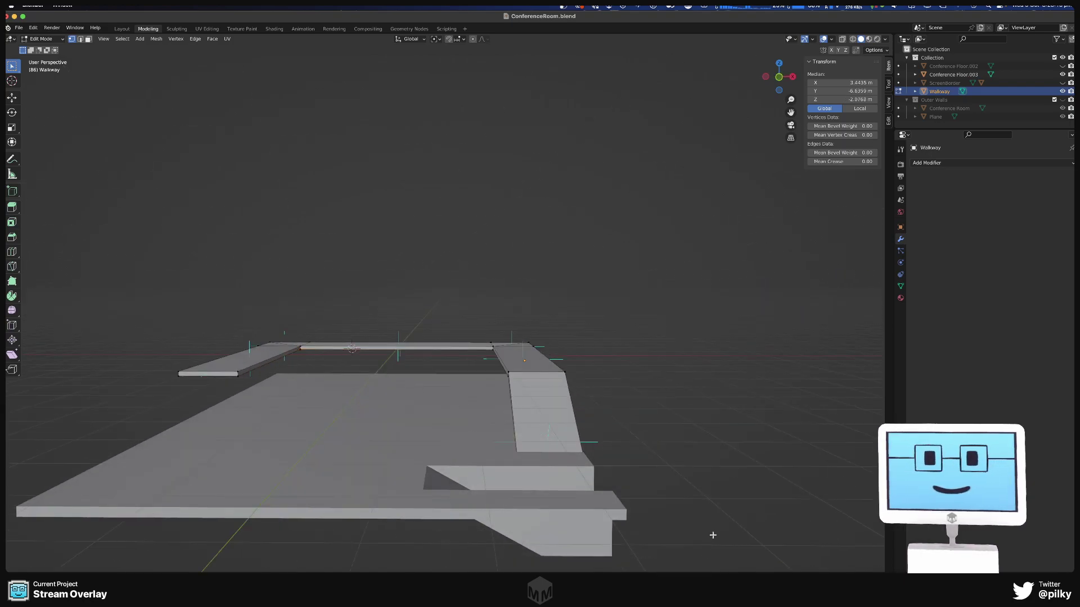
pyautogui.moveTo(710, 534); pyautogui.dragTo(801, 510, button='middle')
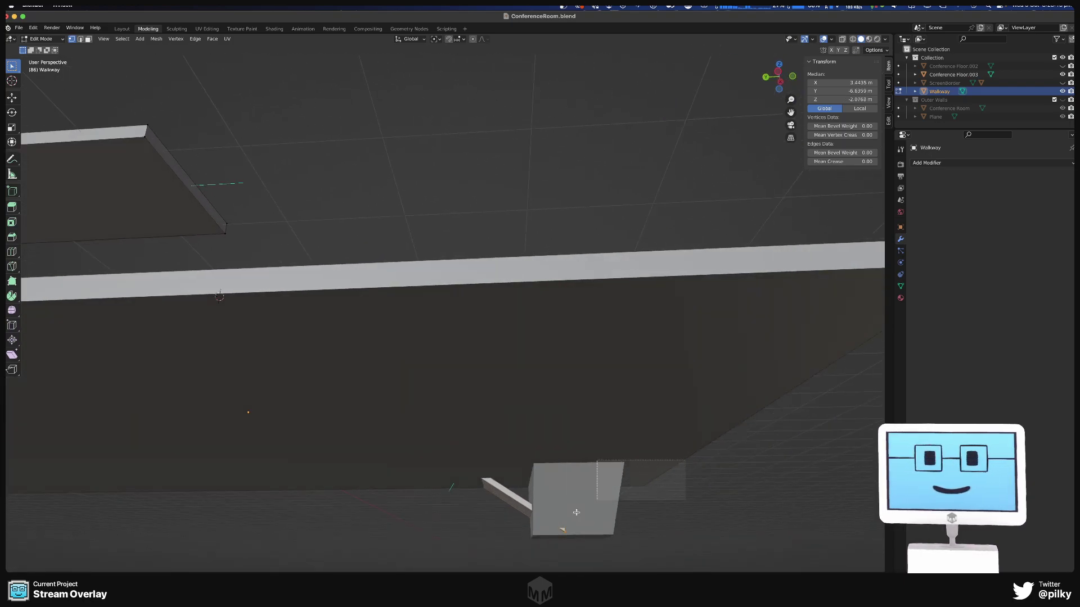
pyautogui.scroll(-3, 677, 403)
pyautogui.moveTo(748, 366); pyautogui.dragTo(682, 393, button='middle')
pyautogui.press('x')
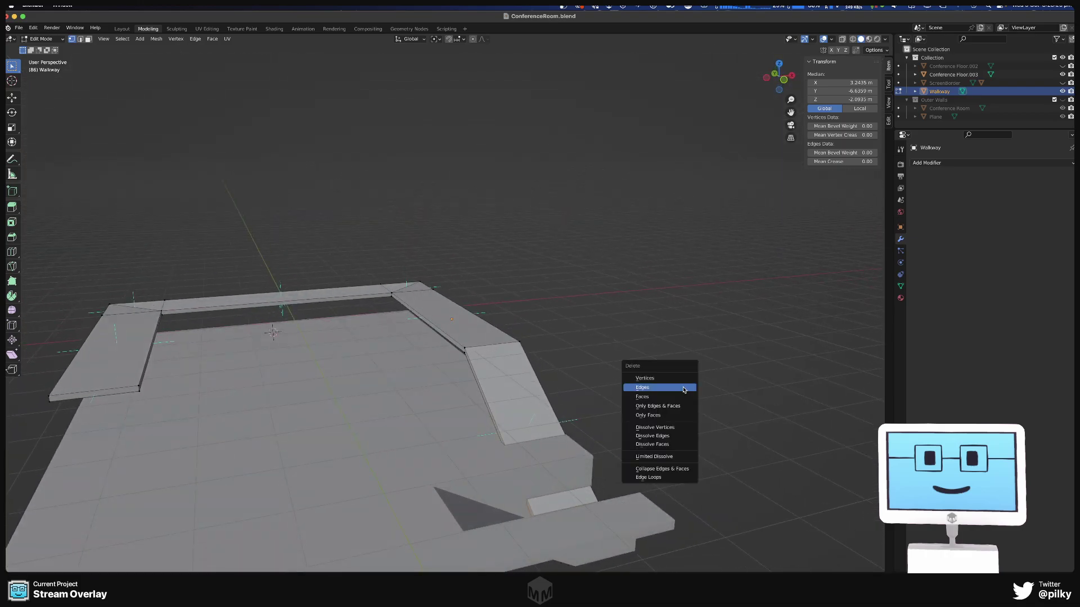
pyautogui.click(683, 380)
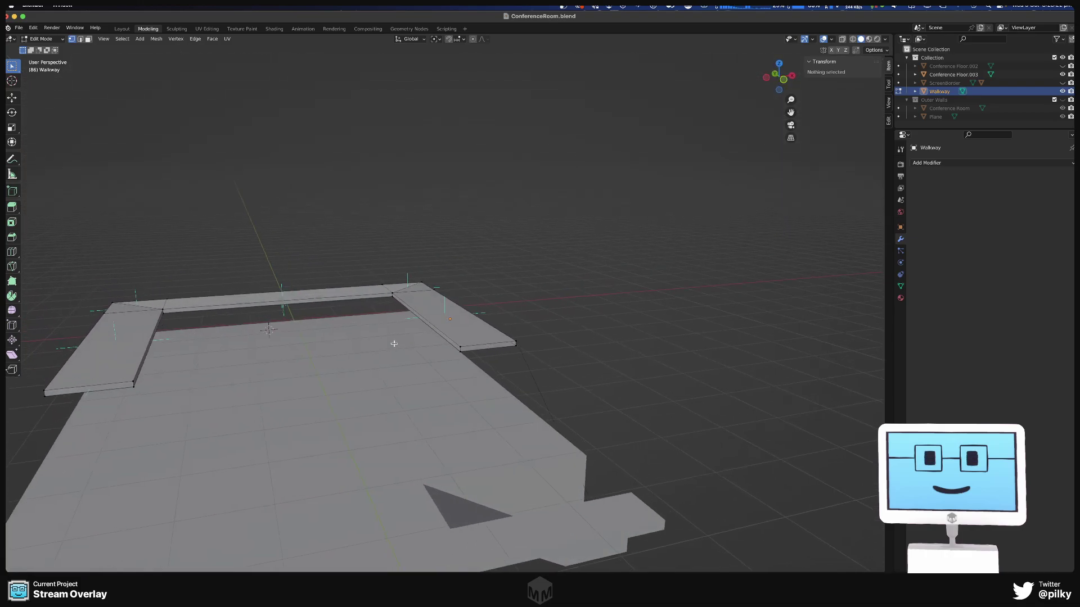
# - Delete the vertices along the underside of the walkway's back corners
pyautogui.scroll(5, 392, 339)
pyautogui.moveTo(460, 291); pyautogui.dragTo(462, 276, button='middle')
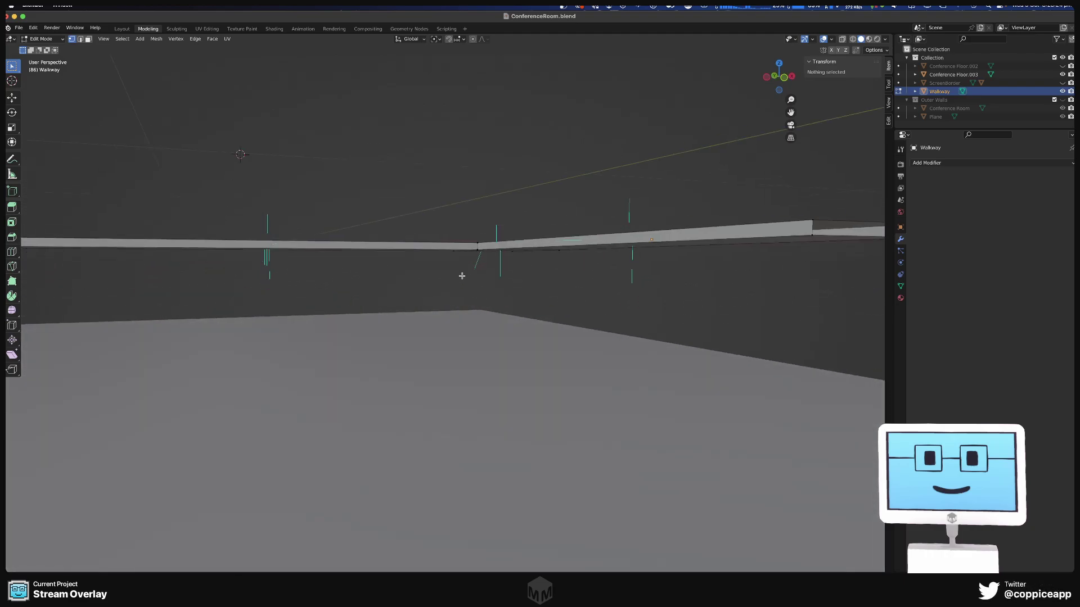
pyautogui.moveTo(503, 265); pyautogui.dragTo(502, 265)
pyautogui.press('x')
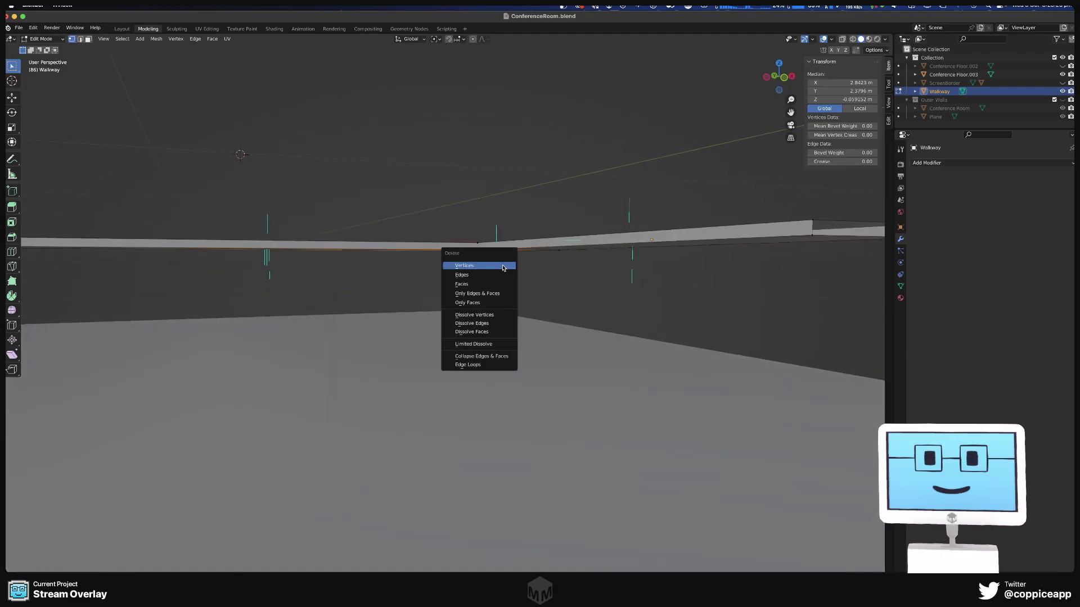
pyautogui.click(502, 265)
pyautogui.moveTo(502, 254)
pyautogui.mouseDown(button='middle')
pyautogui.moveTo(562, 250)
pyautogui.moveTo(500, 248)
pyautogui.mouseUp(button='middle')
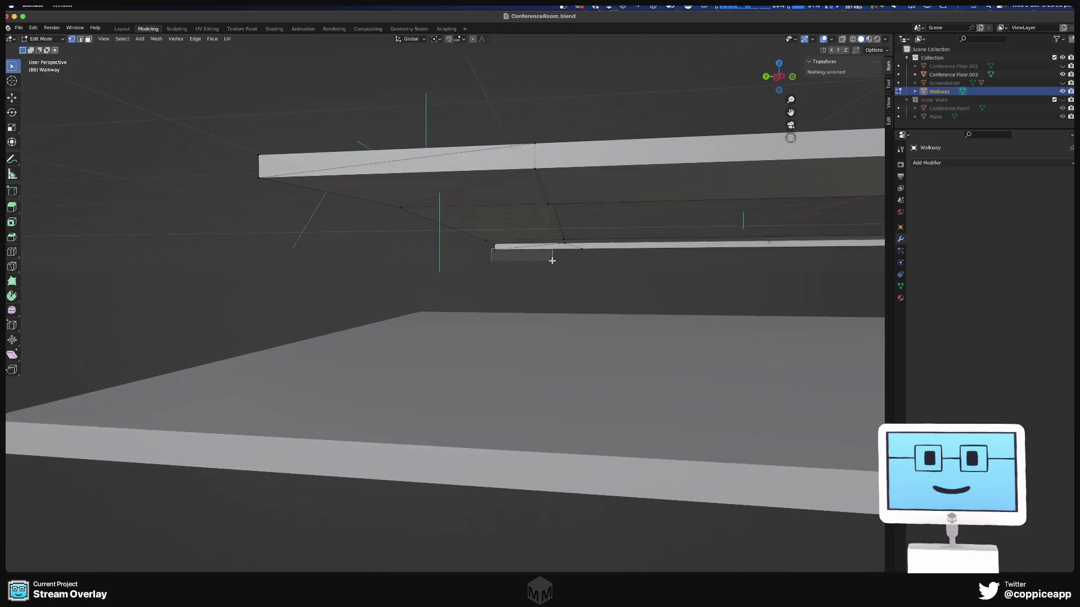
pyautogui.moveTo(551, 261); pyautogui.dragTo(625, 268)
pyautogui.press('x')
pyautogui.click(625, 269)
# - Delete the remaining lower vertices along the walkway's sides, reducing it to its flat top surface
pyautogui.moveTo(646, 270); pyautogui.dragTo(500, 248, button='middle')
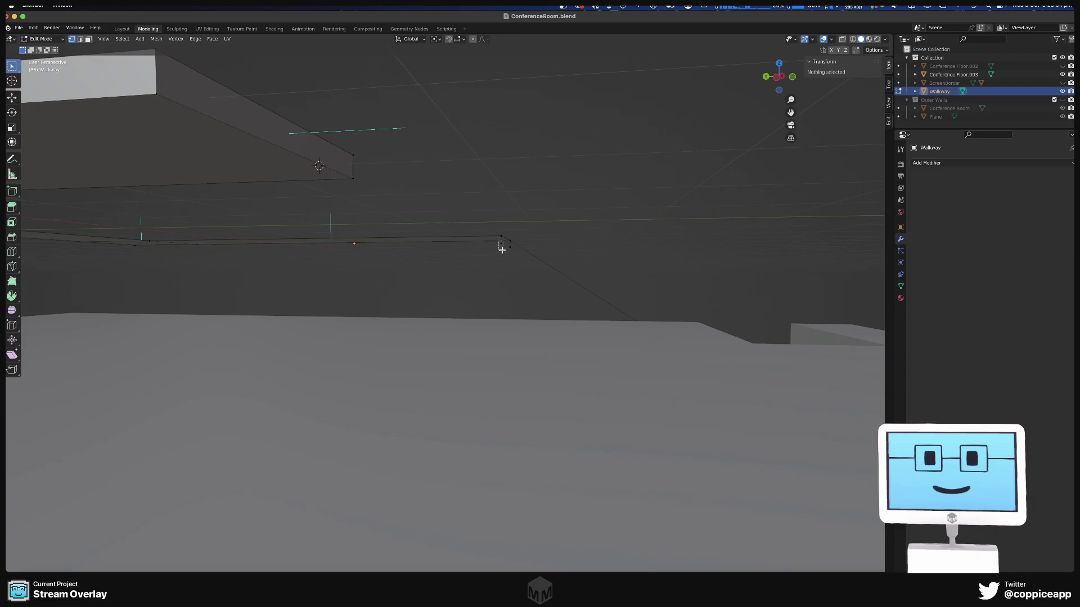
pyautogui.click(502, 245)
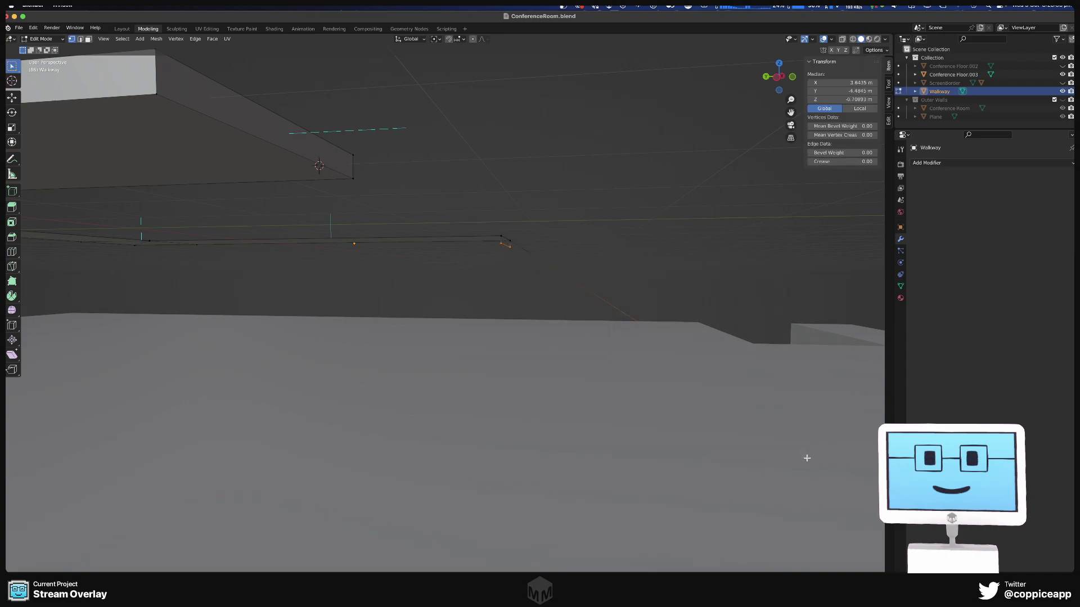
pyautogui.press('x')
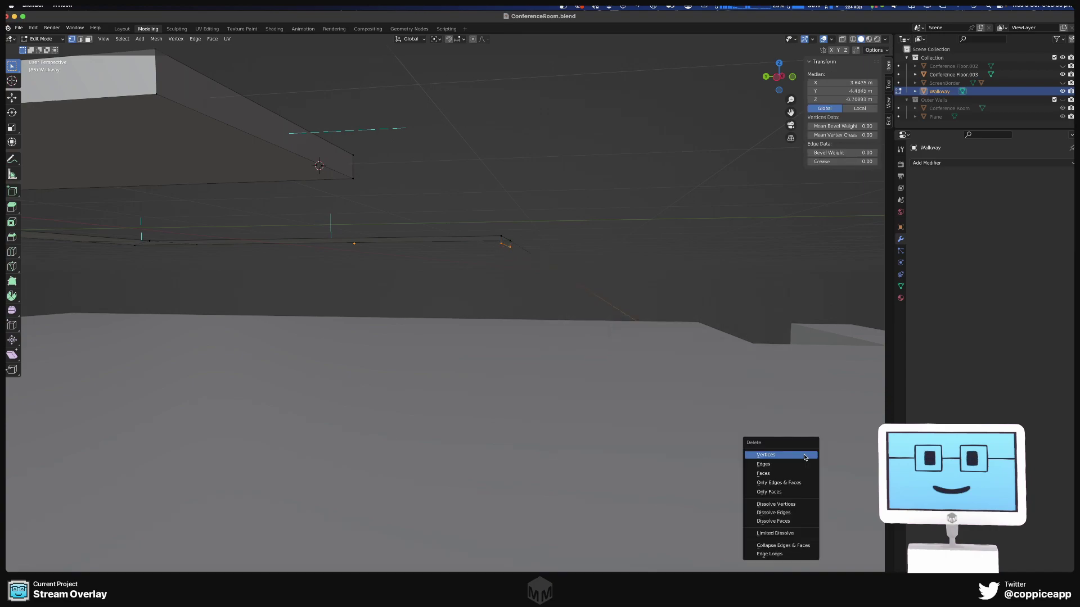
pyautogui.click(804, 455)
pyautogui.moveTo(669, 306); pyautogui.dragTo(401, 329, button='middle')
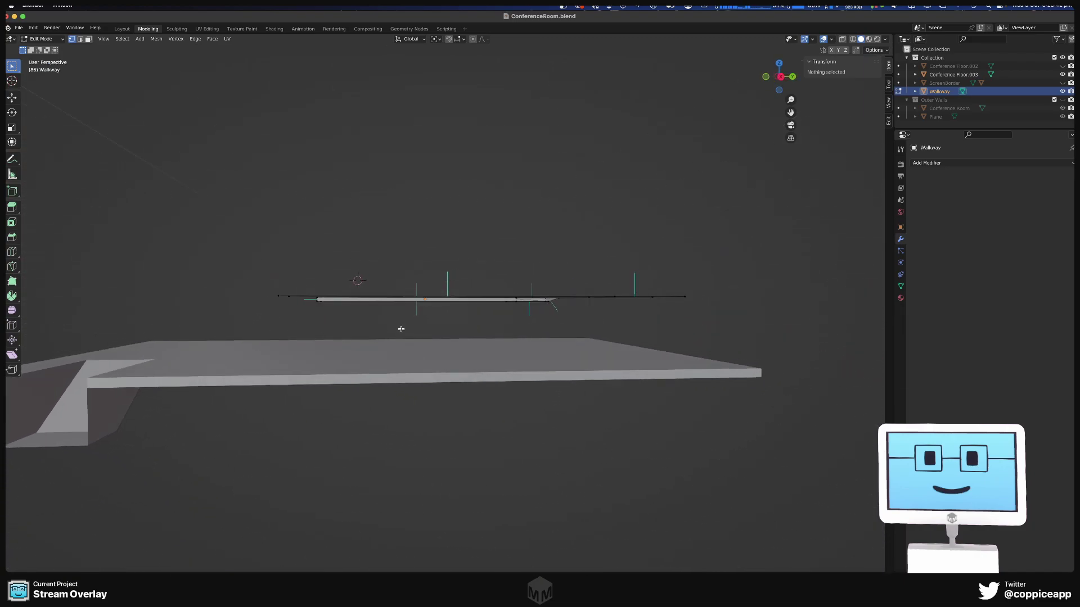
pyautogui.moveTo(627, 329); pyautogui.dragTo(294, 302)
pyautogui.press('x')
pyautogui.click(293, 301)
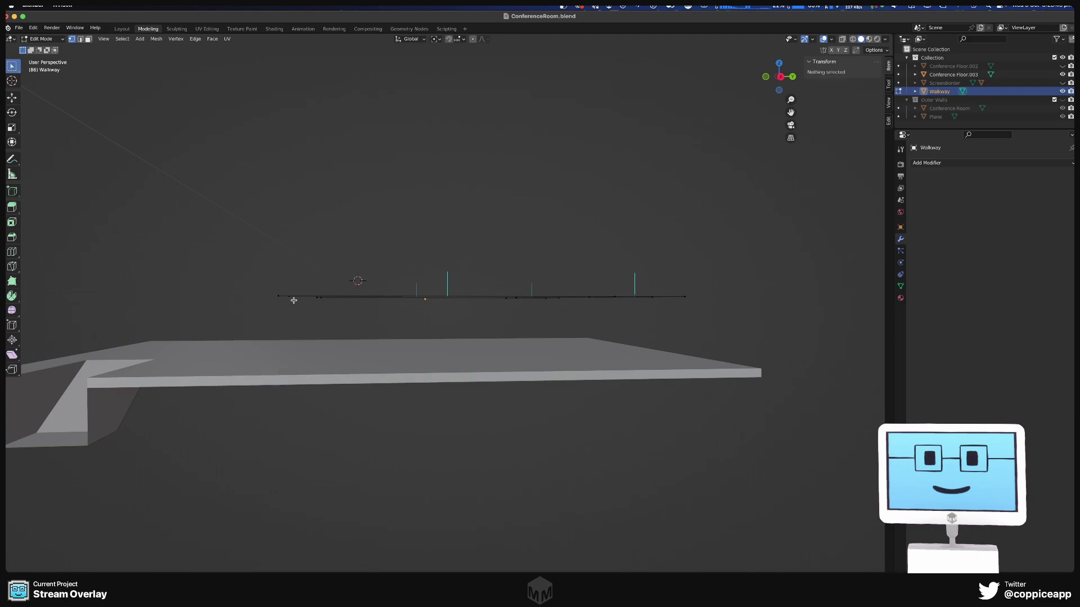
# - Try deleting the square face and the diagonal edge at the walkway's back corner on the +X side
pyautogui.moveTo(294, 301); pyautogui.dragTo(525, 364, button='middle')
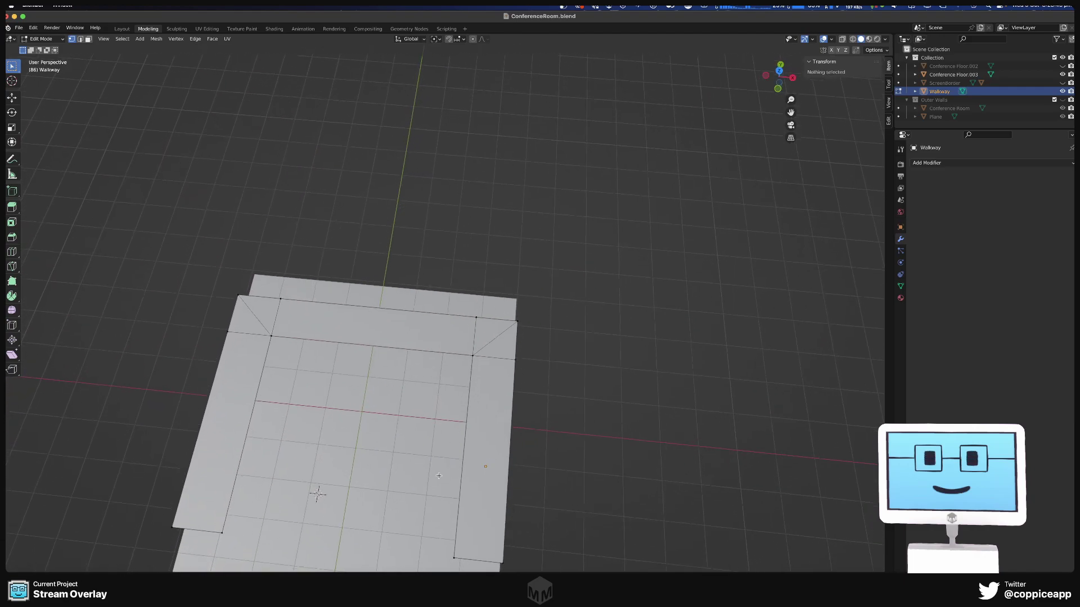
pyautogui.scroll(5, 525, 364)
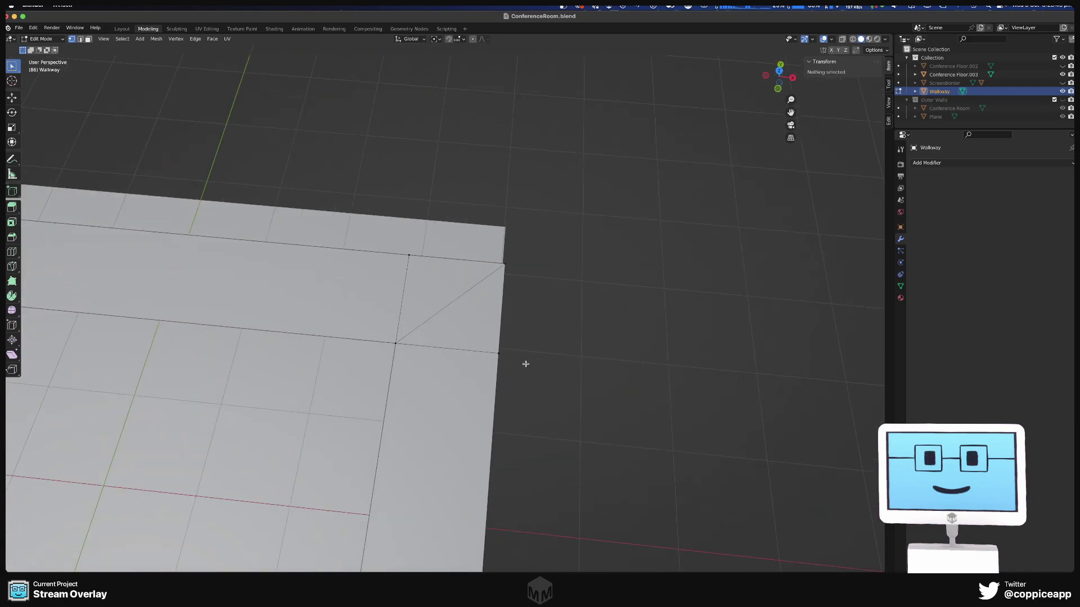
pyautogui.click(429, 300)
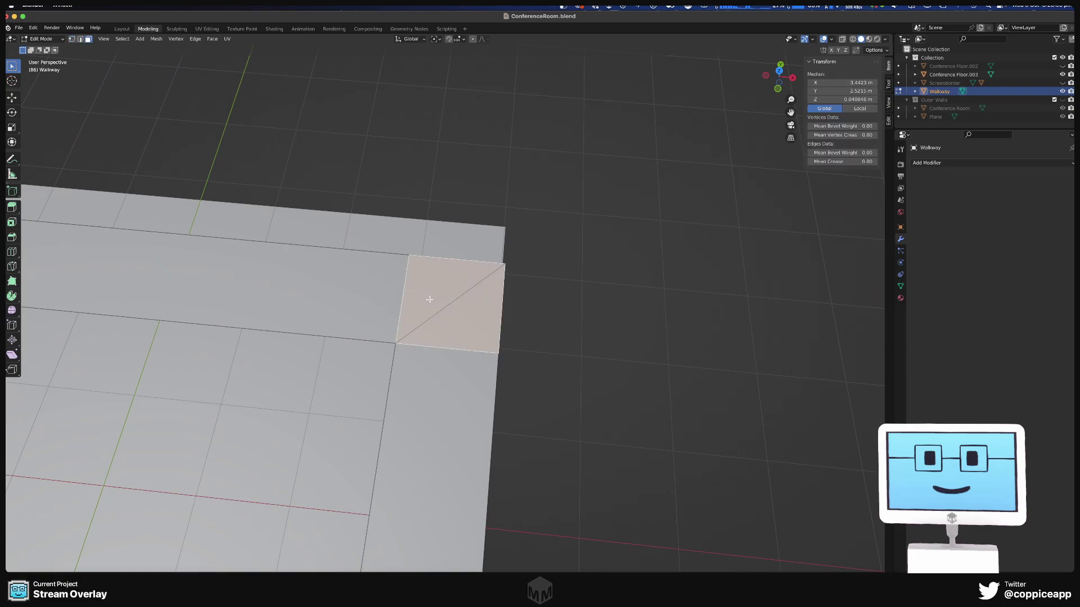
pyautogui.press('x')
pyautogui.click(430, 329)
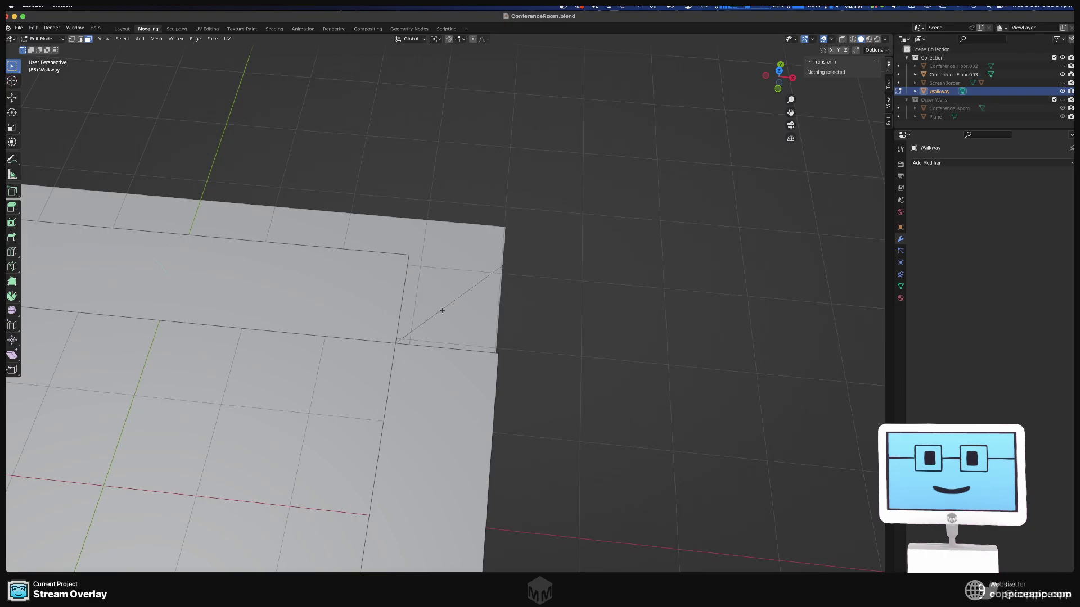
pyautogui.scroll(3, 528, 320)
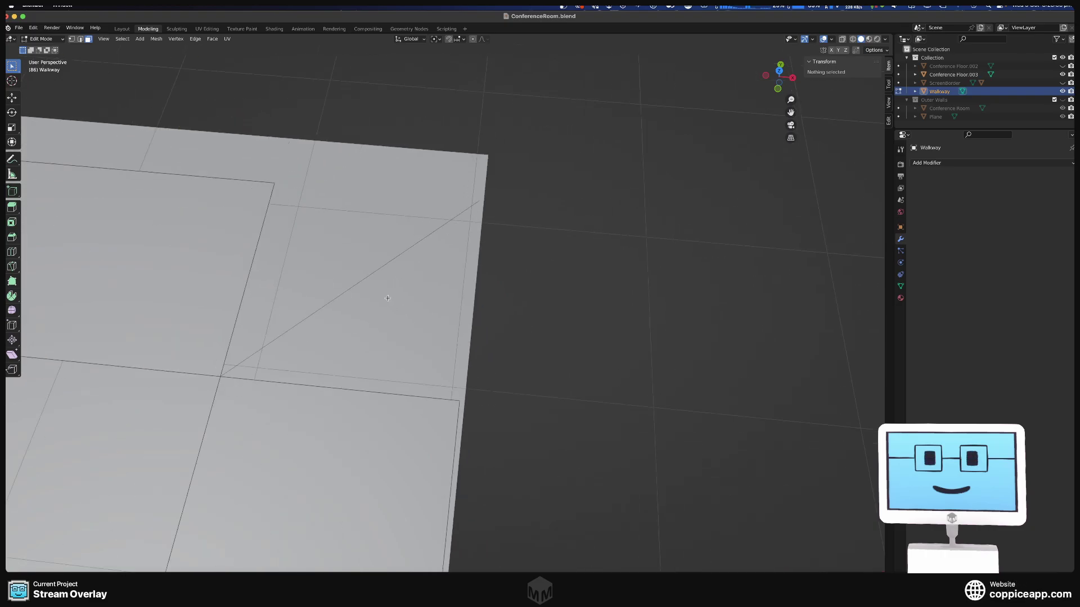
pyautogui.click(359, 287)
pyautogui.press('x')
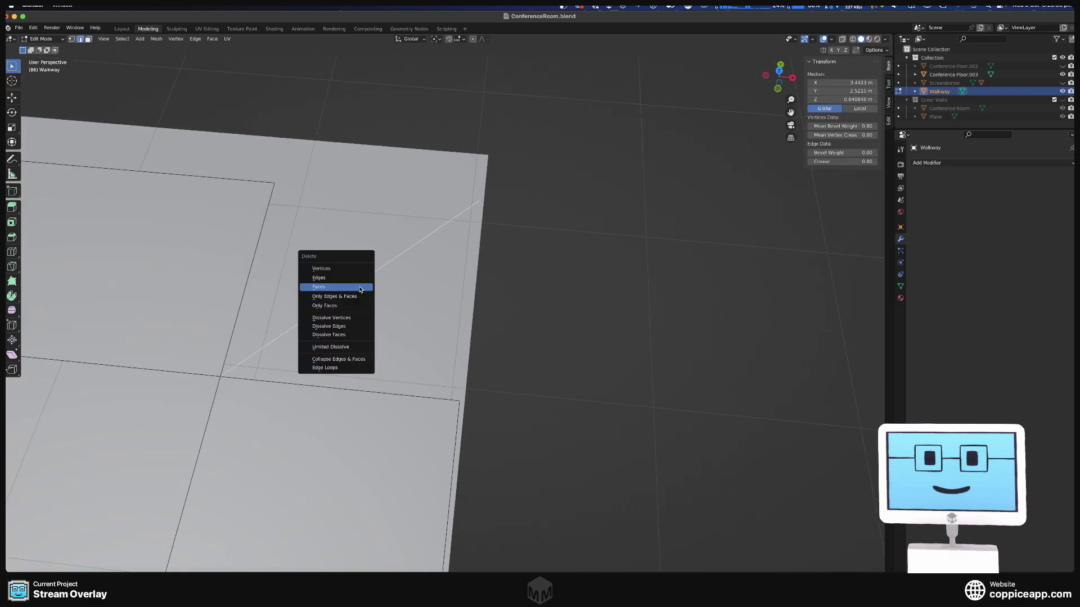
pyautogui.click(360, 277)
# - Try deleting the diagonal edge and square face at the walkway's back corner on the -X side
pyautogui.moveTo(357, 289); pyautogui.dragTo(562, 315, button='middle')
pyautogui.click(295, 187)
pyautogui.press('x')
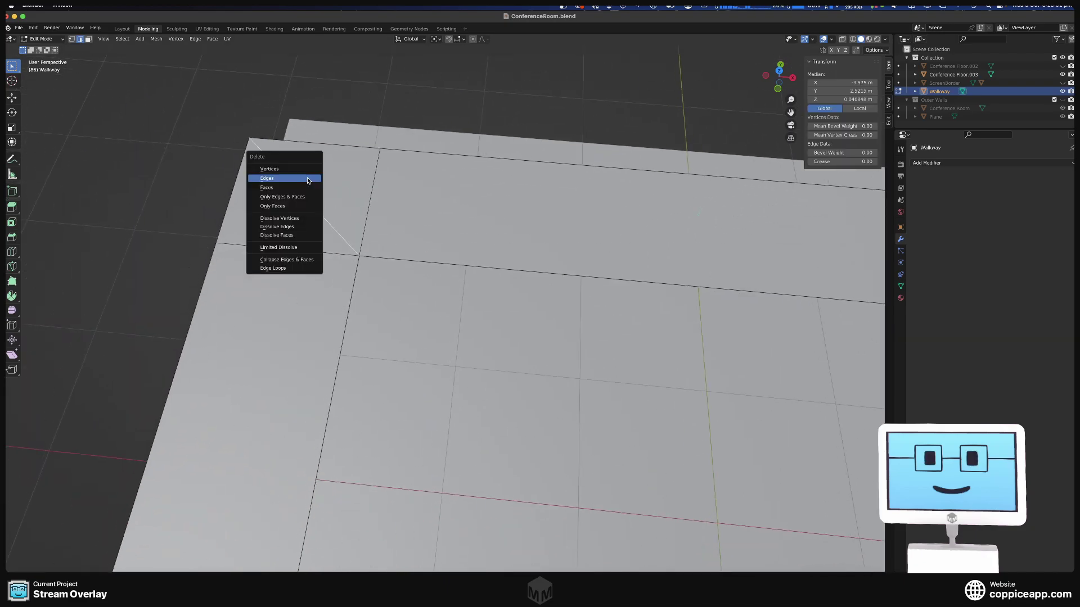
pyautogui.click(308, 179)
pyautogui.click(309, 184)
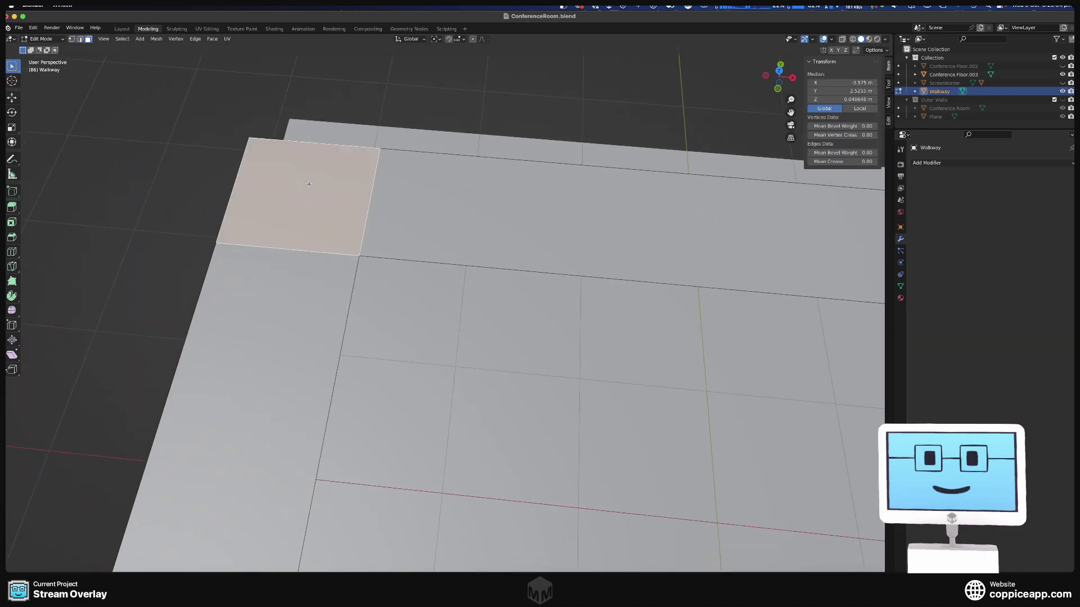
pyautogui.press('x')
pyautogui.click(410, 223)
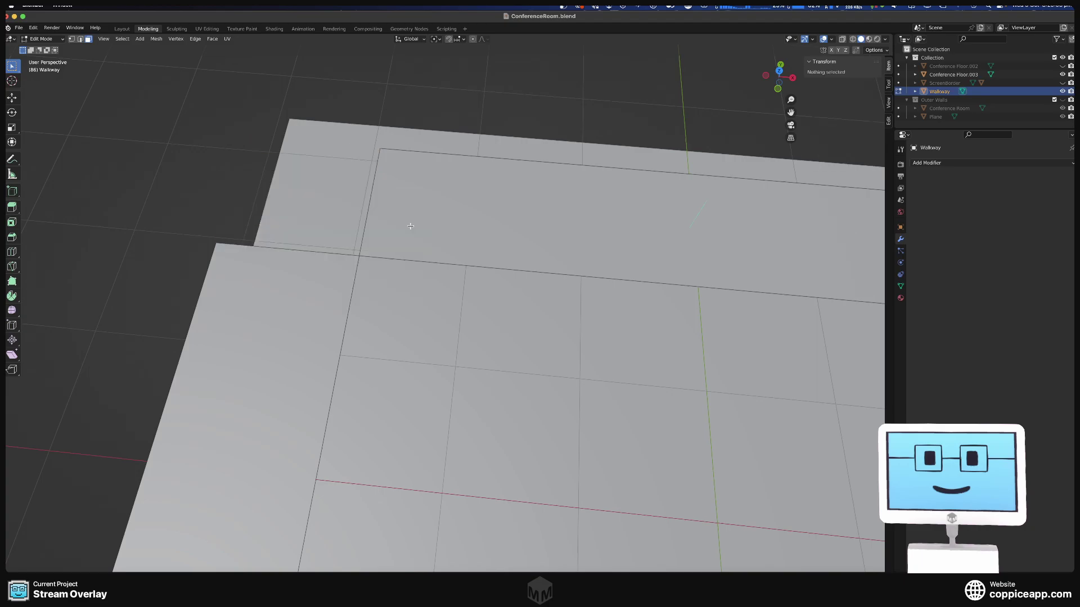
# - Try deleting the long face between the corners, and undo back to the state with both diagonal corner edges
pyautogui.hotkey('ctrl', 'z')
pyautogui.click(532, 231)
pyautogui.press('x')
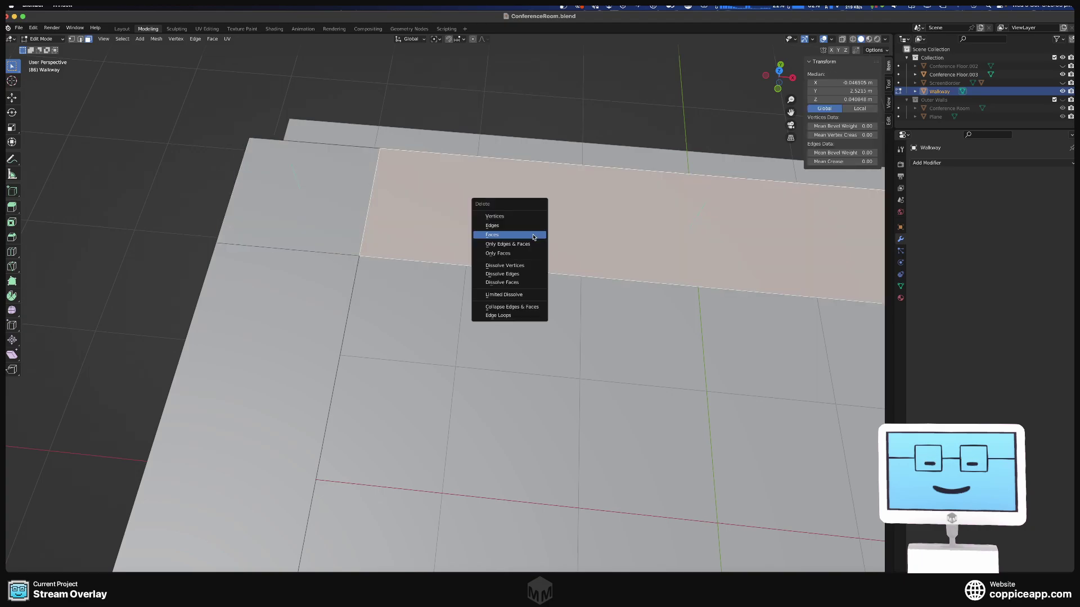
pyautogui.click(534, 236)
pyautogui.hotkey('ctrl', 'z')
pyautogui.keyDown('shift'); pyautogui.hscroll(10, 689, 197); pyautogui.keyUp('shift')
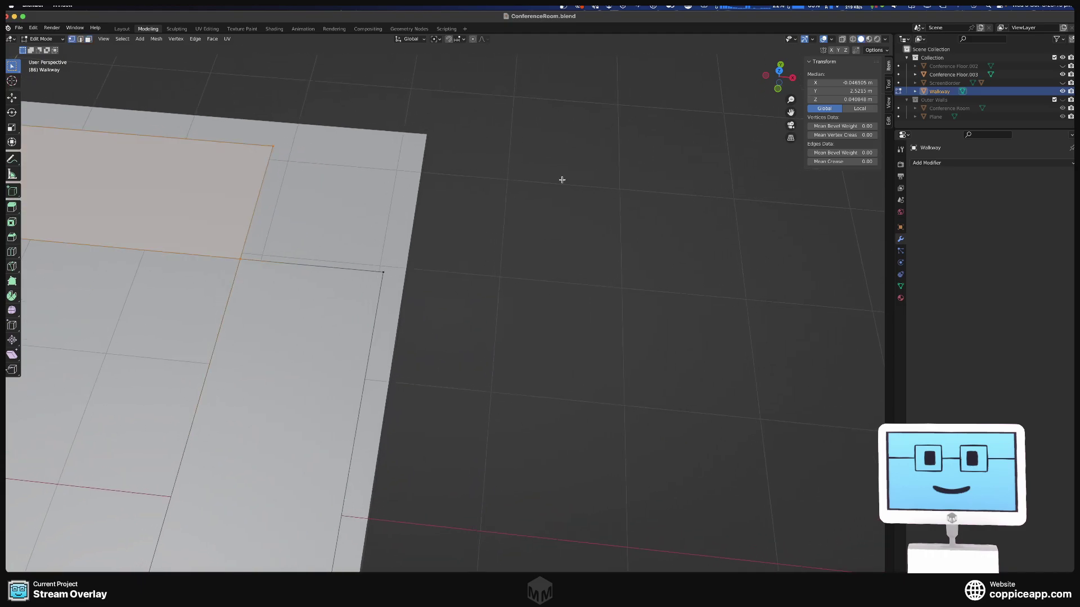
pyautogui.moveTo(456, 309); pyautogui.dragTo(384, 151, button='middle')
pyautogui.hotkey('alt', 'a')
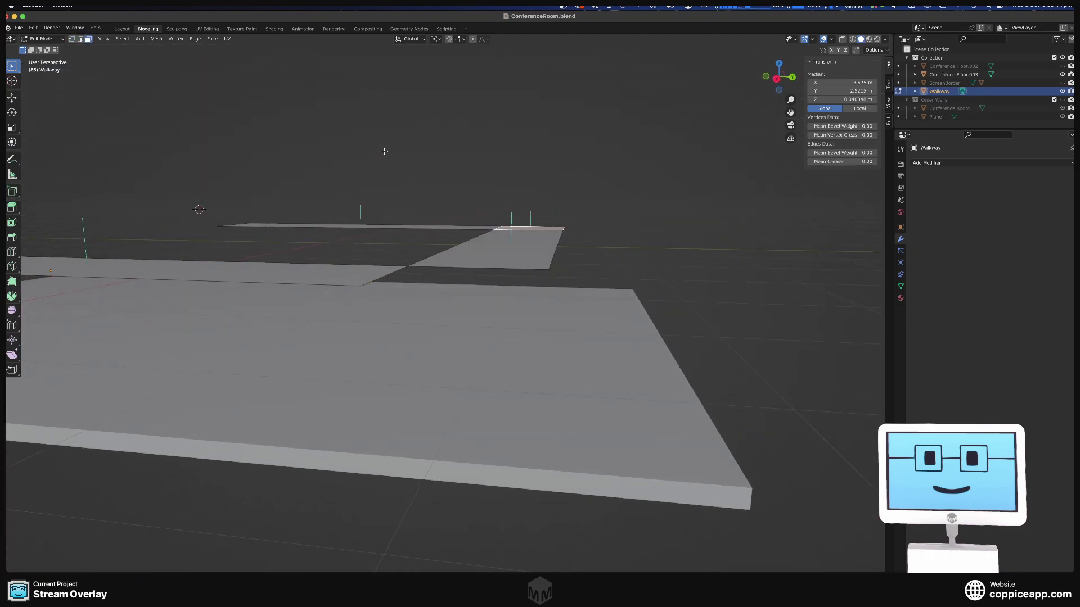
pyautogui.press('2')
pyautogui.hotkey('ctrl', 'z')
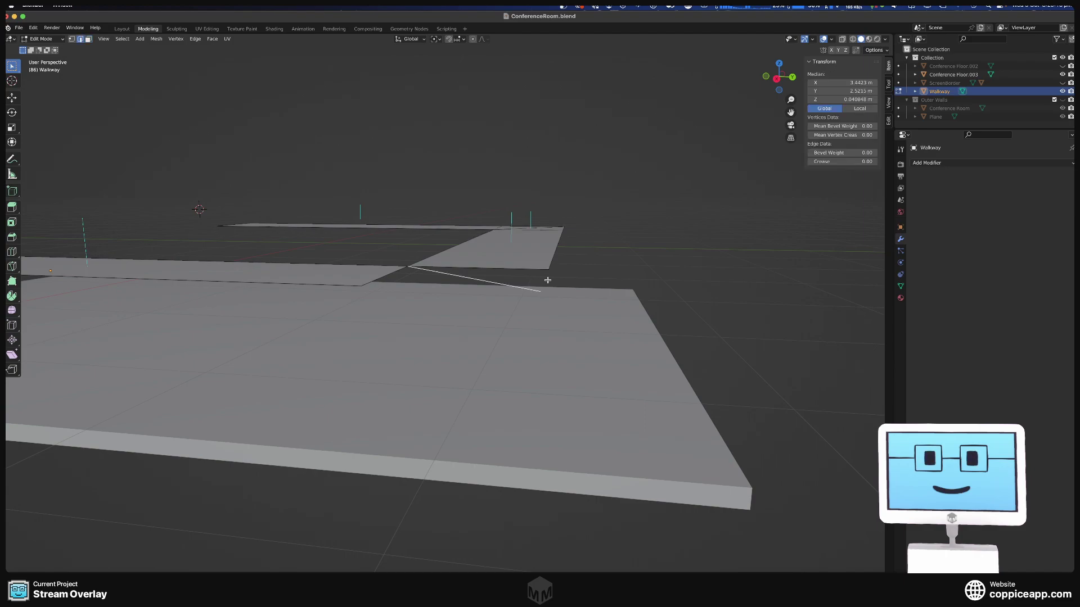
# - Rebuild the outline of the +X back corner, delete its diagonal edge, and fill the square with one face
pyautogui.scroll(3, 560, 298)
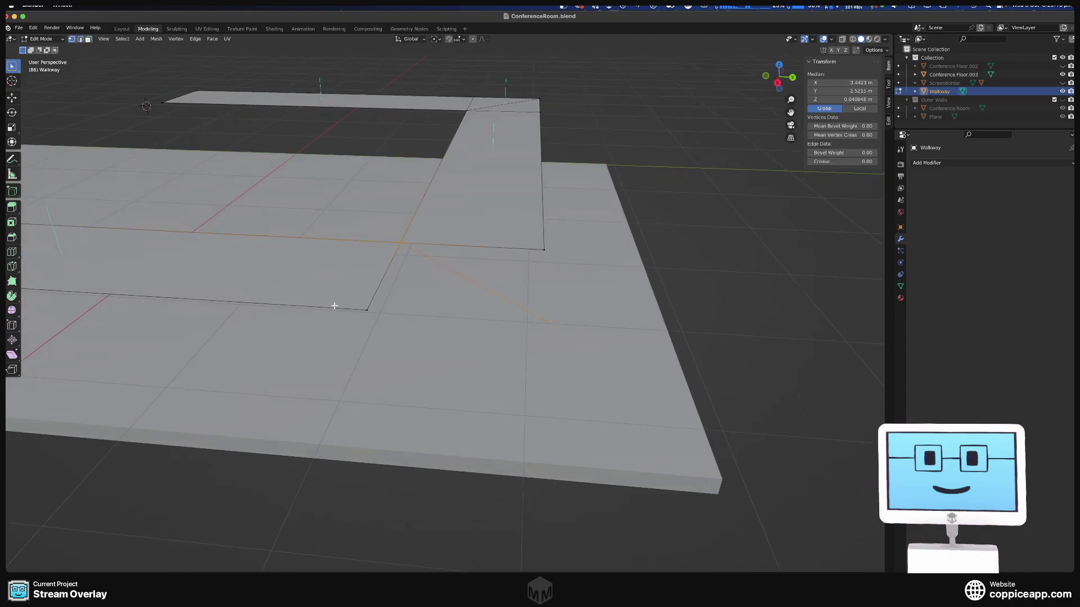
pyautogui.moveTo(341, 302); pyautogui.dragTo(747, 400)
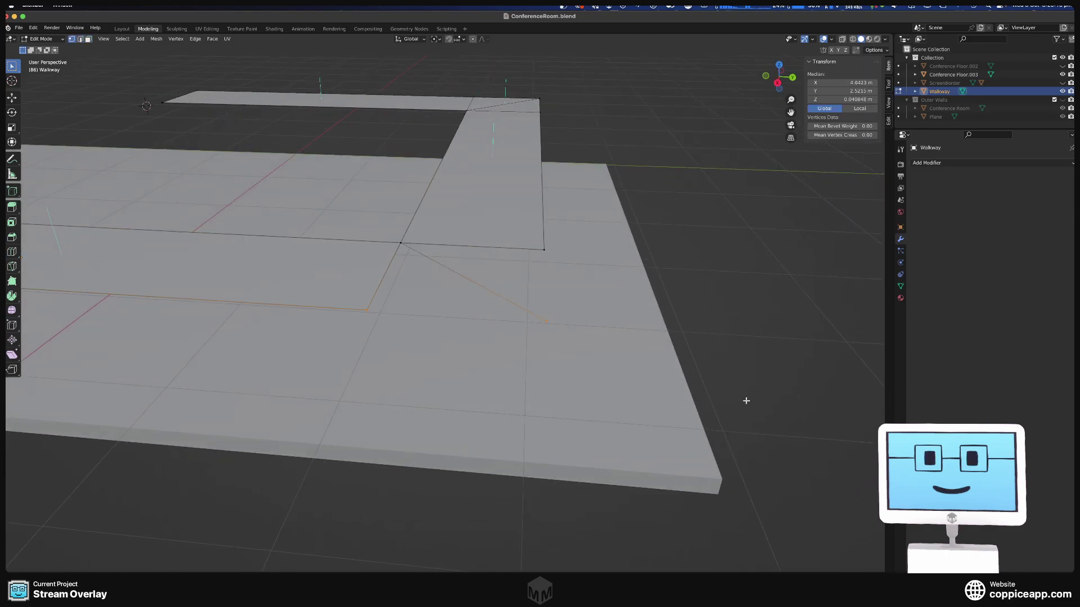
pyautogui.keyDown('shift'); pyautogui.click(532, 239); pyautogui.keyUp('shift')
pyautogui.moveTo(552, 268); pyautogui.dragTo(565, 344)
pyautogui.press('x')
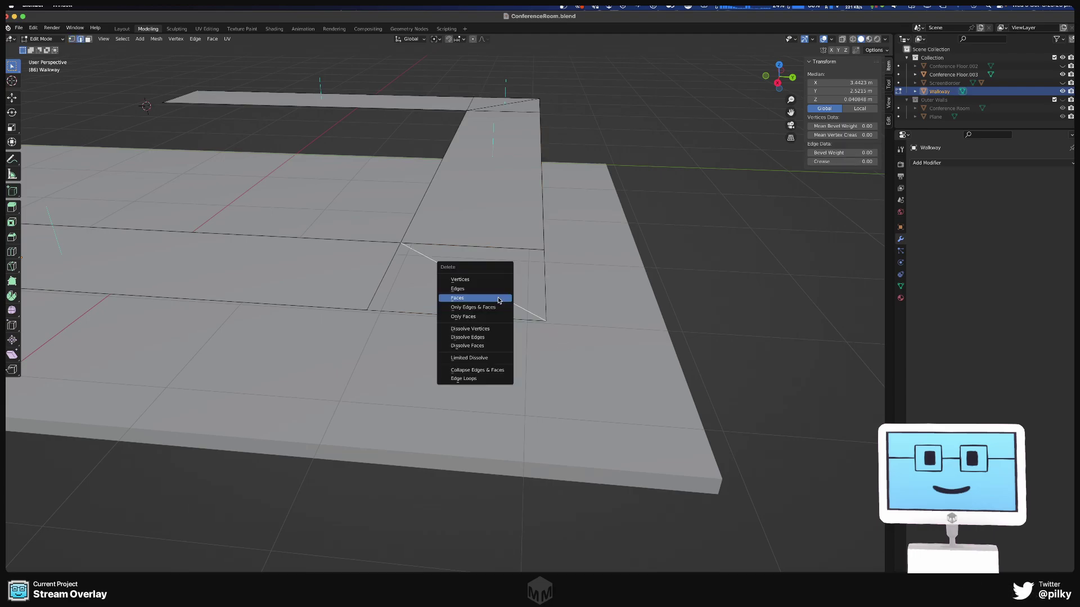
pyautogui.click(491, 289)
pyautogui.moveTo(470, 242); pyautogui.dragTo(503, 401)
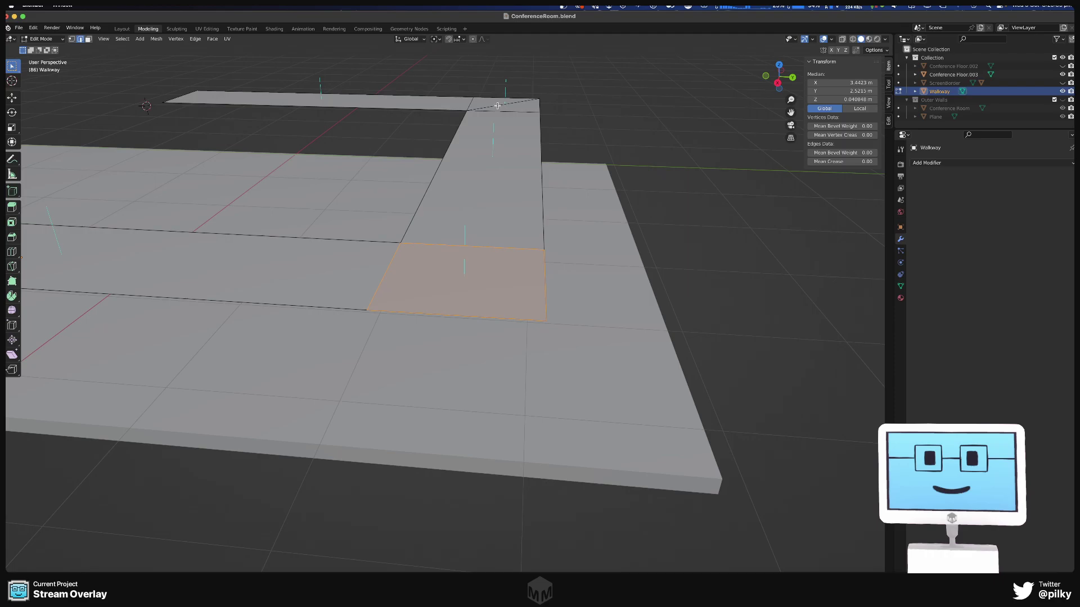
# - Delete the diagonal edge across the walkway's opposite back corner and check the flat layout from above
pyautogui.click(497, 105)
pyautogui.press('x')
pyautogui.click(497, 106)
pyautogui.moveTo(498, 106); pyautogui.dragTo(479, 366, button='middle')
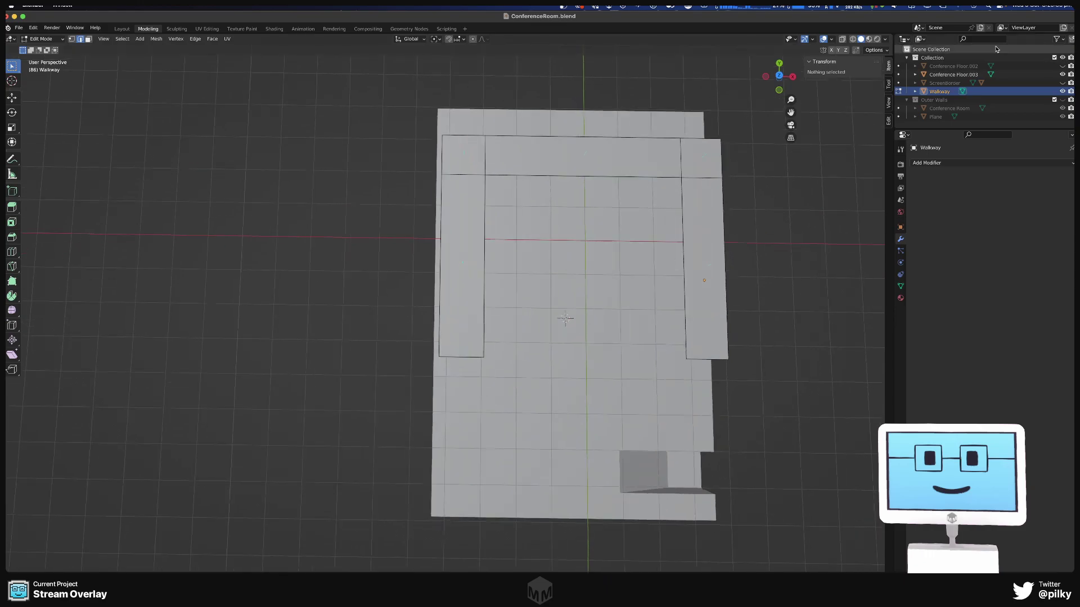
# - Show the Outer Walls collection again and display the curved hull corner in wireframe from the top orthographic view
pyautogui.click(1063, 100)
pyautogui.scroll(3, 421, 167)
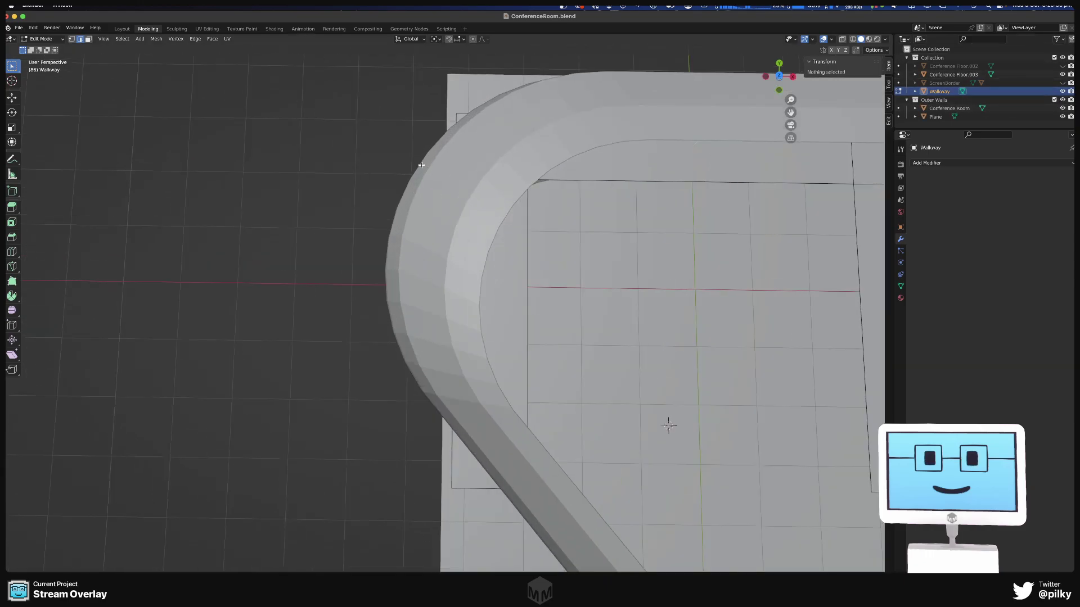
pyautogui.moveTo(421, 165); pyautogui.dragTo(423, 173, button='middle')
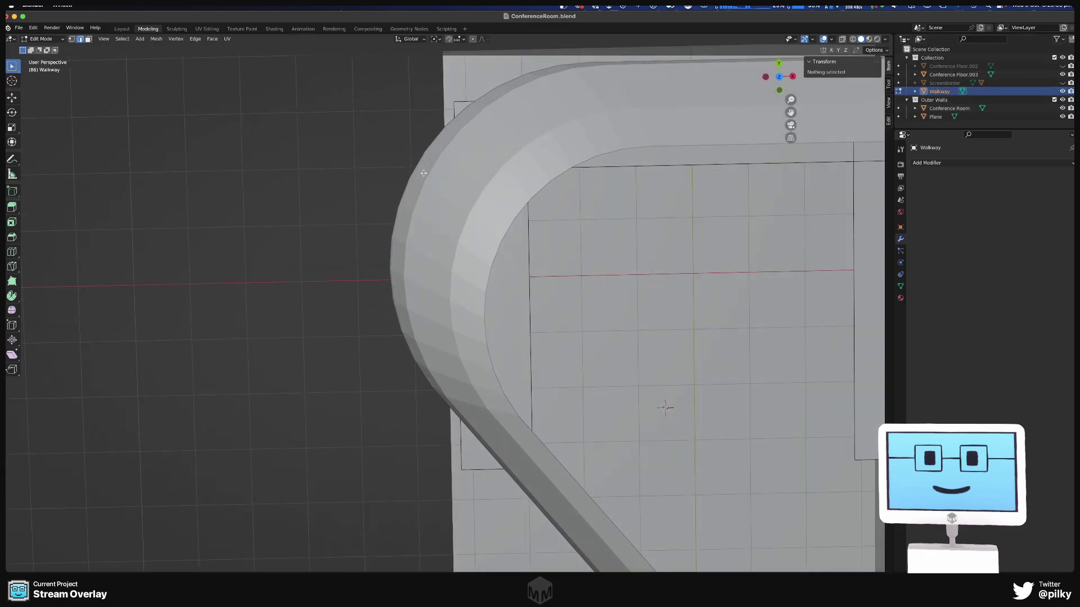
pyautogui.click(853, 39)
pyautogui.press('KP_7')
pyautogui.press('KP_5')
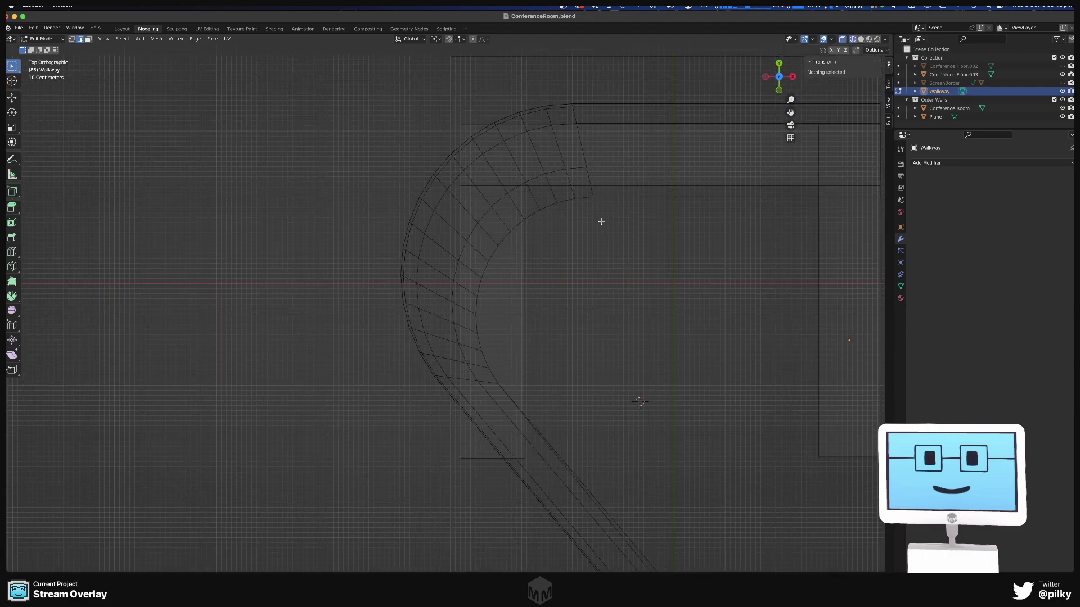
pyautogui.scroll(3, 576, 169)
pyautogui.keyDown('shift'); pyautogui.moveTo(556, 195); pyautogui.dragTo(449, 200, button='middle'); pyautogui.keyUp('shift')
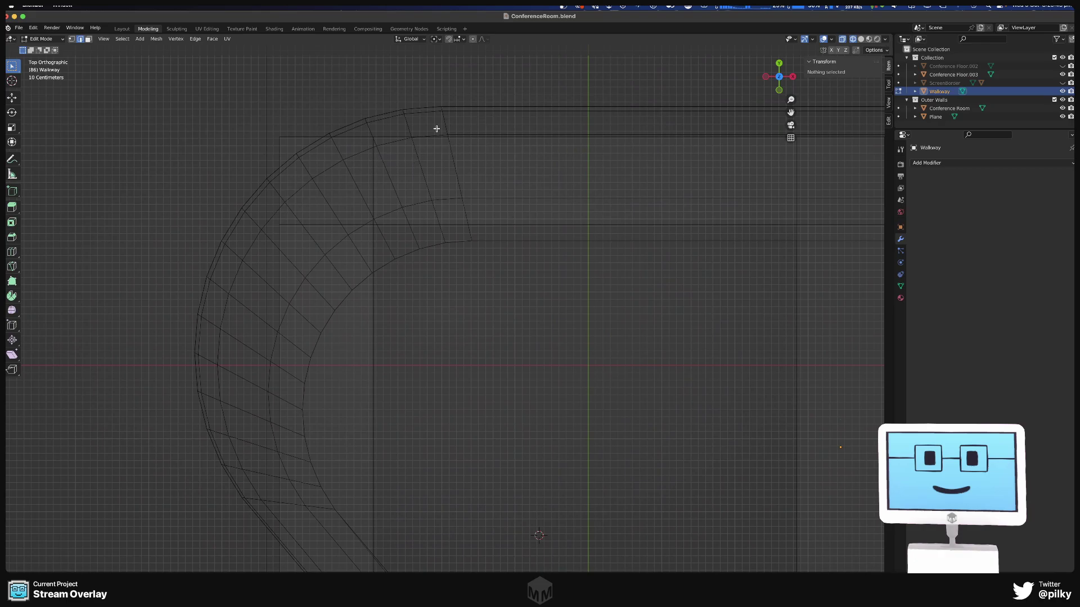
# - Examine from above how the walkway's outer edges and both back corners line up with the curved hull and straight wall
pyautogui.scroll(-3, 666, 156)
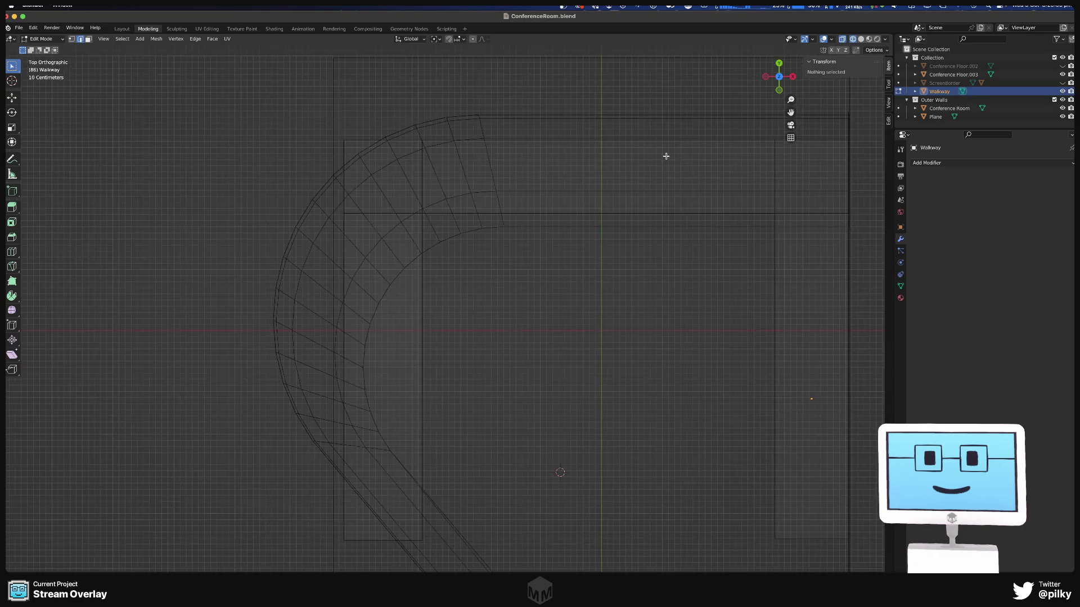
pyautogui.keyDown('shift'); pyautogui.moveTo(665, 157); pyautogui.dragTo(475, 199, button='middle'); pyautogui.keyUp('shift')
pyautogui.press('Tab')
pyautogui.scroll(4, 566, 170)
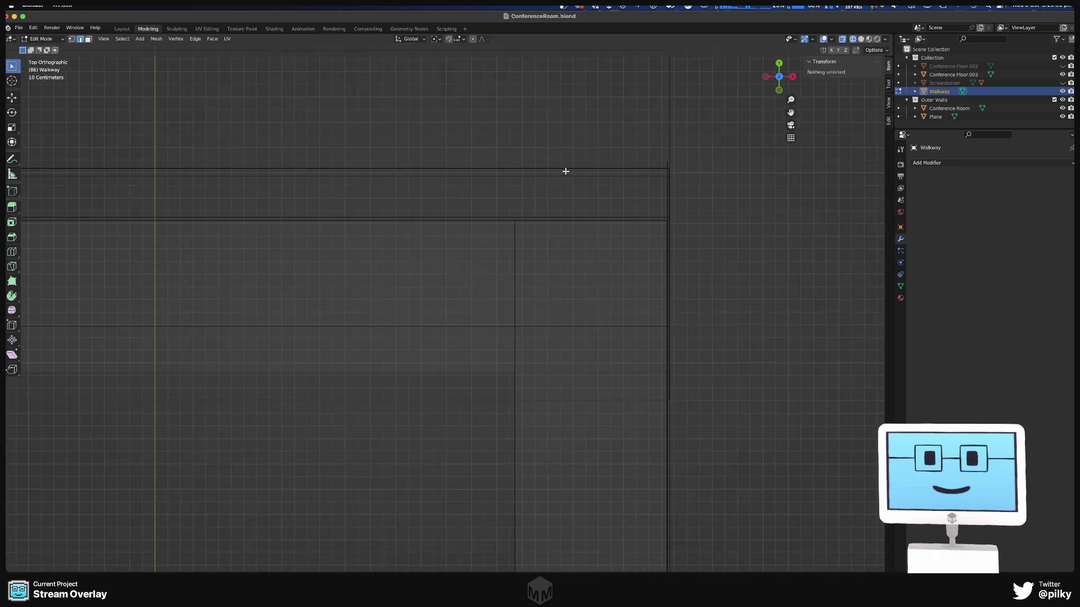
pyautogui.click(472, 217)
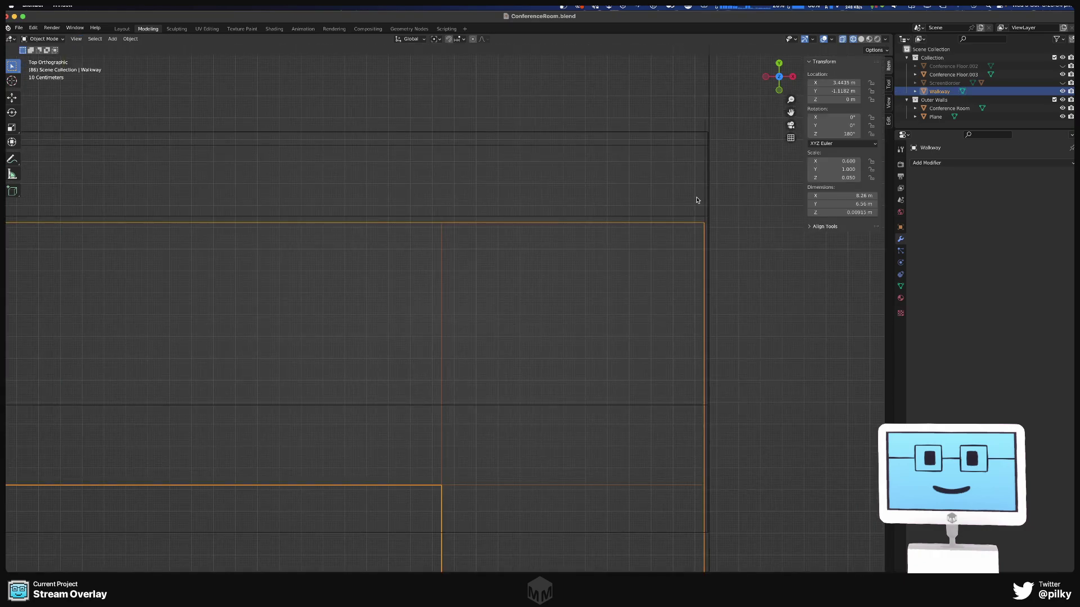
pyautogui.scroll(-5, 666, 201)
pyautogui.keyDown('shift'); pyautogui.moveTo(607, 194); pyautogui.dragTo(710, 178, button='middle'); pyautogui.keyUp('shift')
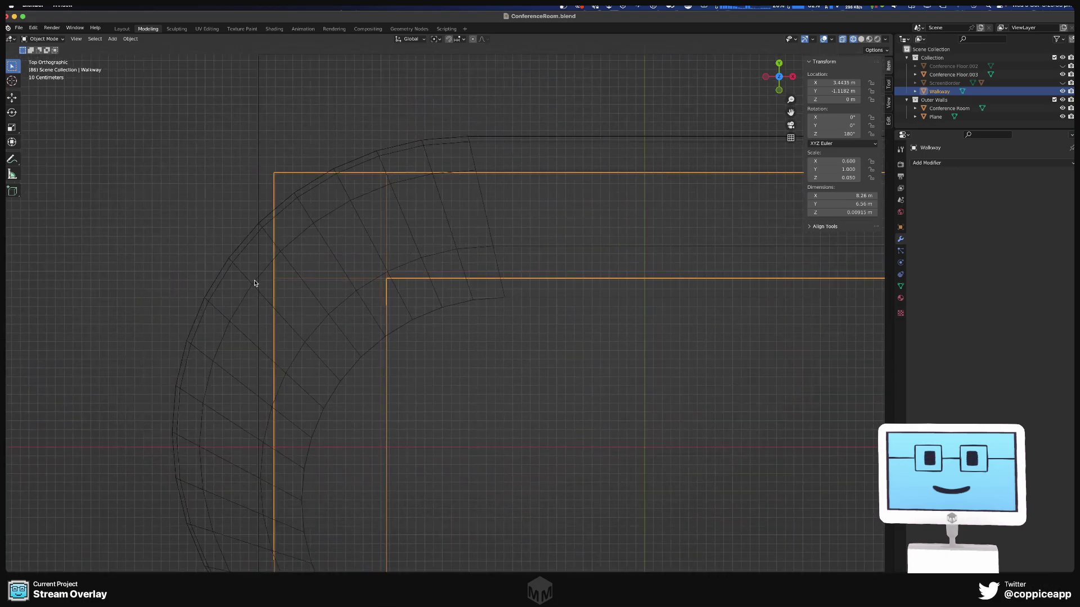
pyautogui.scroll(-4, 248, 290)
pyautogui.press('Tab')
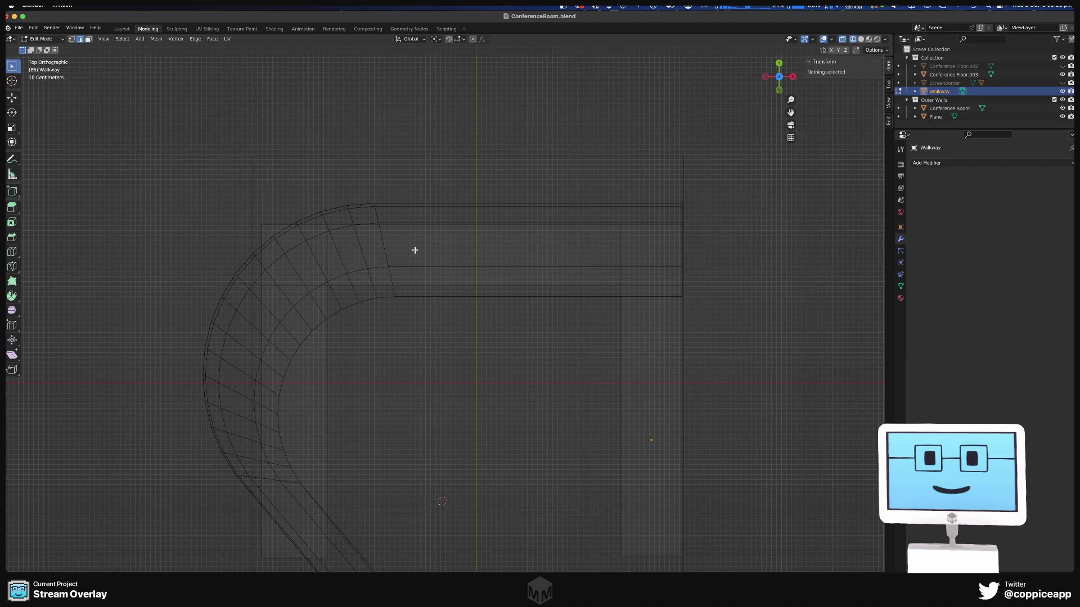
pyautogui.scroll(-2, 415, 248)
pyautogui.press('Tab')
pyautogui.press('Tab')
# - Inspect the walkway's fit inside the wireframe hull in perspective, and switch from Edit Mode to Object Mode
pyautogui.moveTo(493, 280); pyautogui.dragTo(551, 301, button='middle')
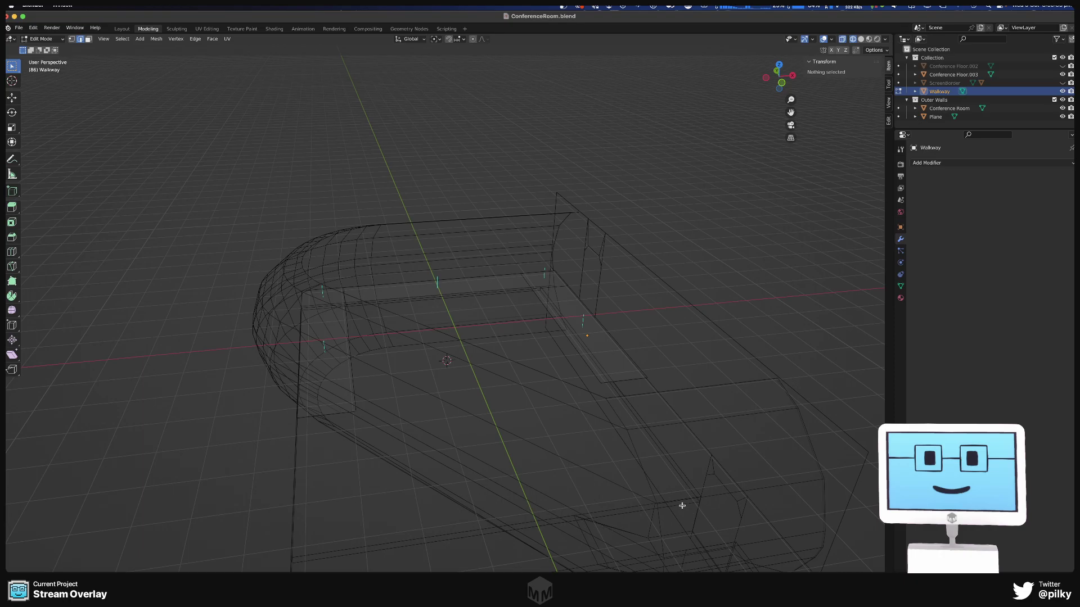
pyautogui.moveTo(538, 432); pyautogui.dragTo(499, 444, button='middle')
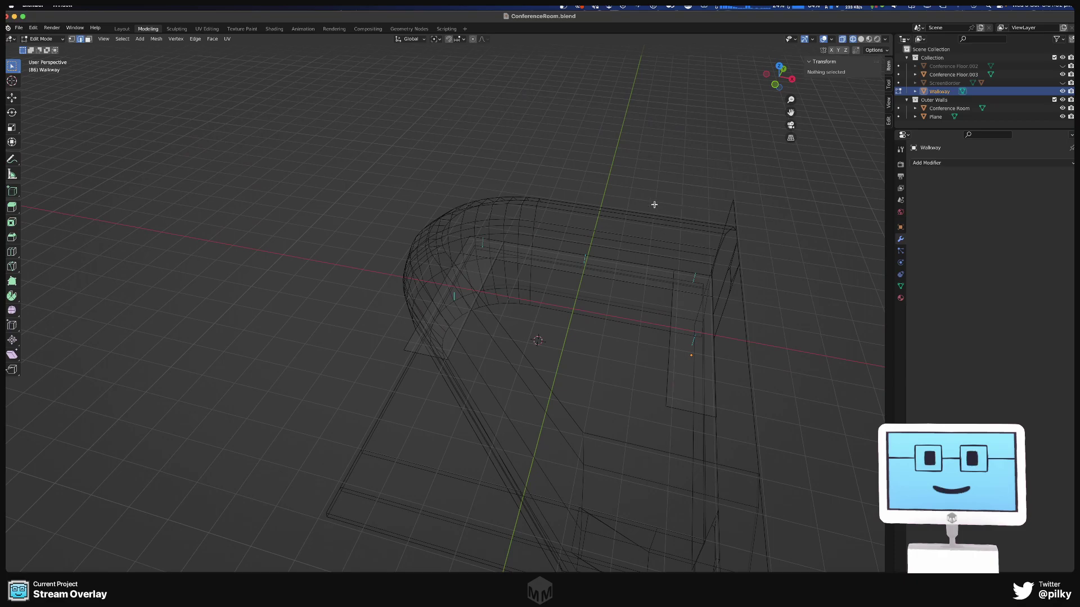
pyautogui.scroll(8, 520, 234)
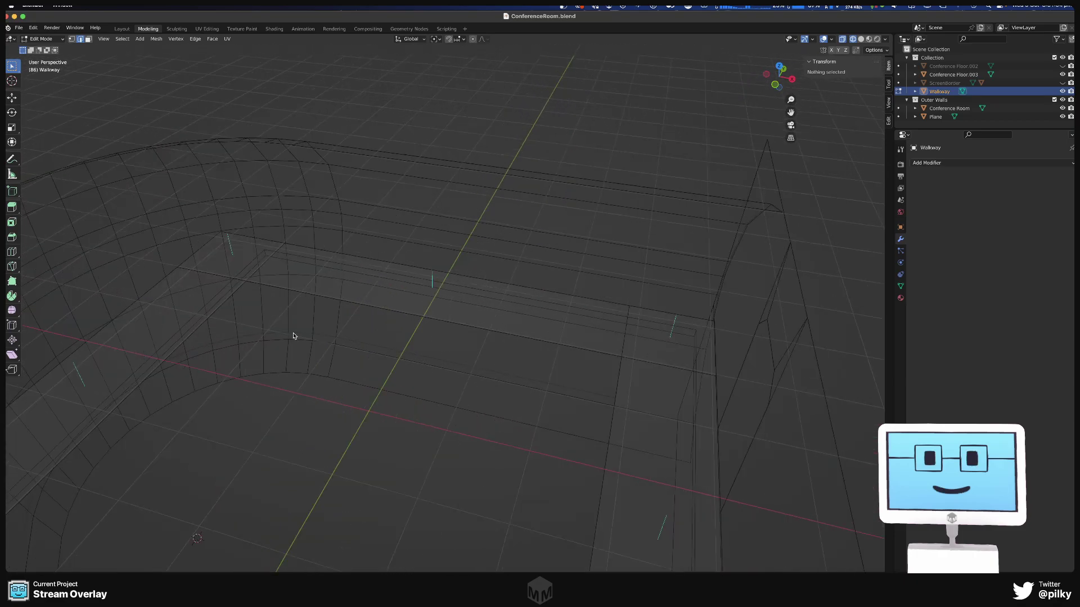
pyautogui.press('Tab')
pyautogui.scroll(-5, 297, 327)
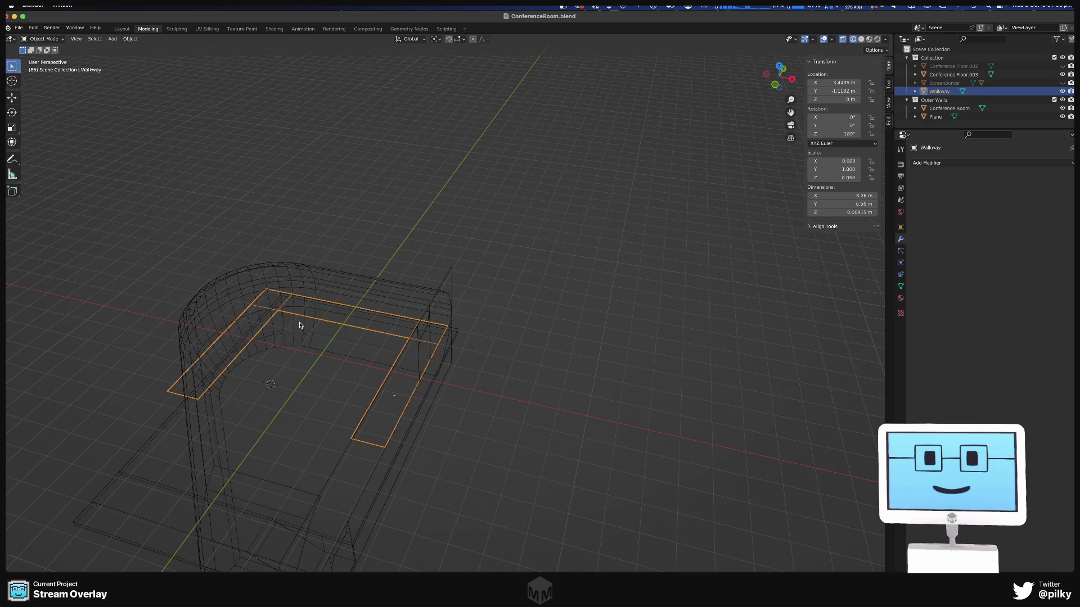